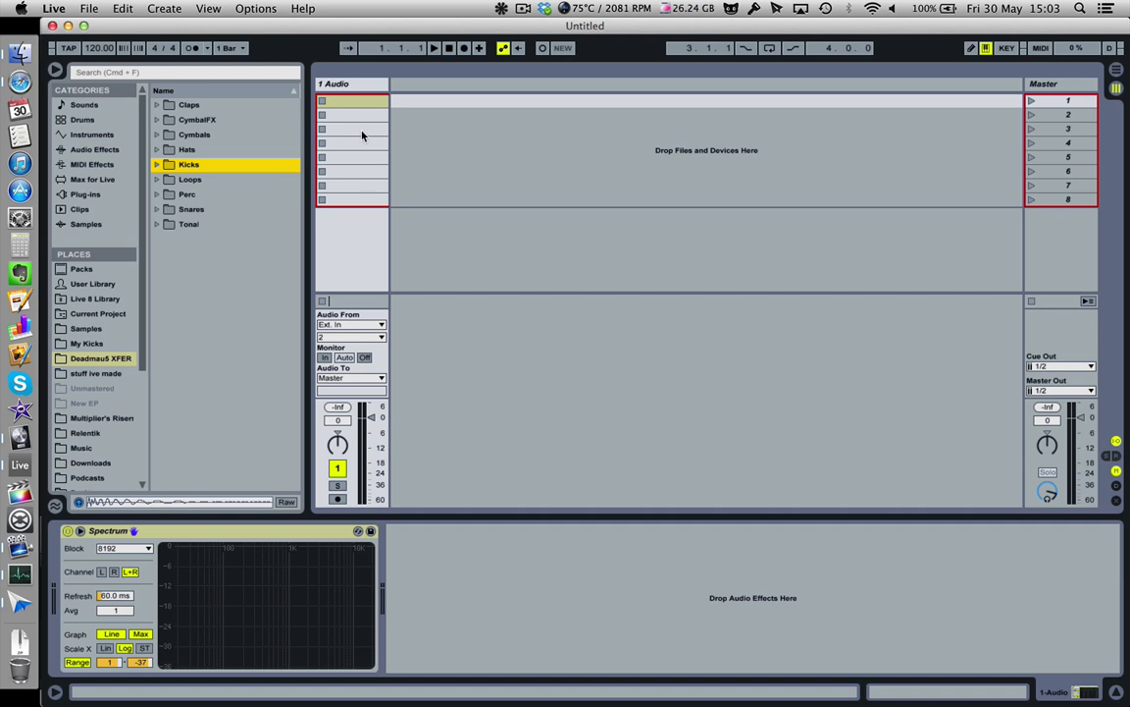
# - Look through the installed VST plug-ins in the browser
pyautogui.click(93, 194)
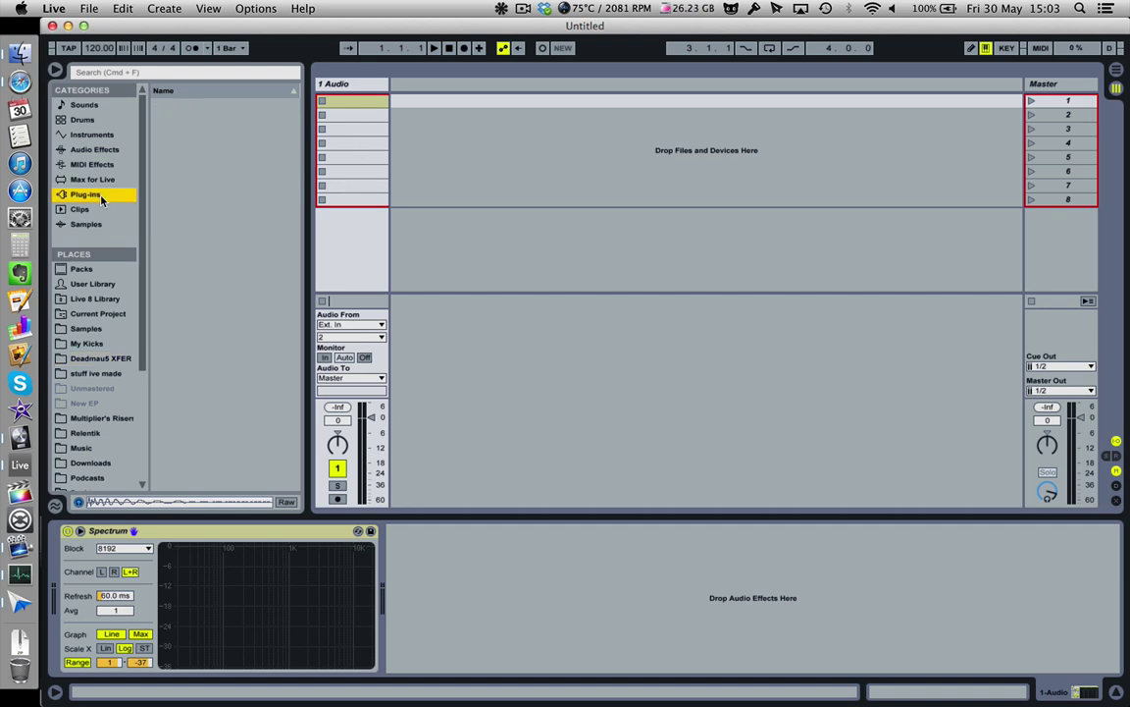
pyautogui.click(169, 119)
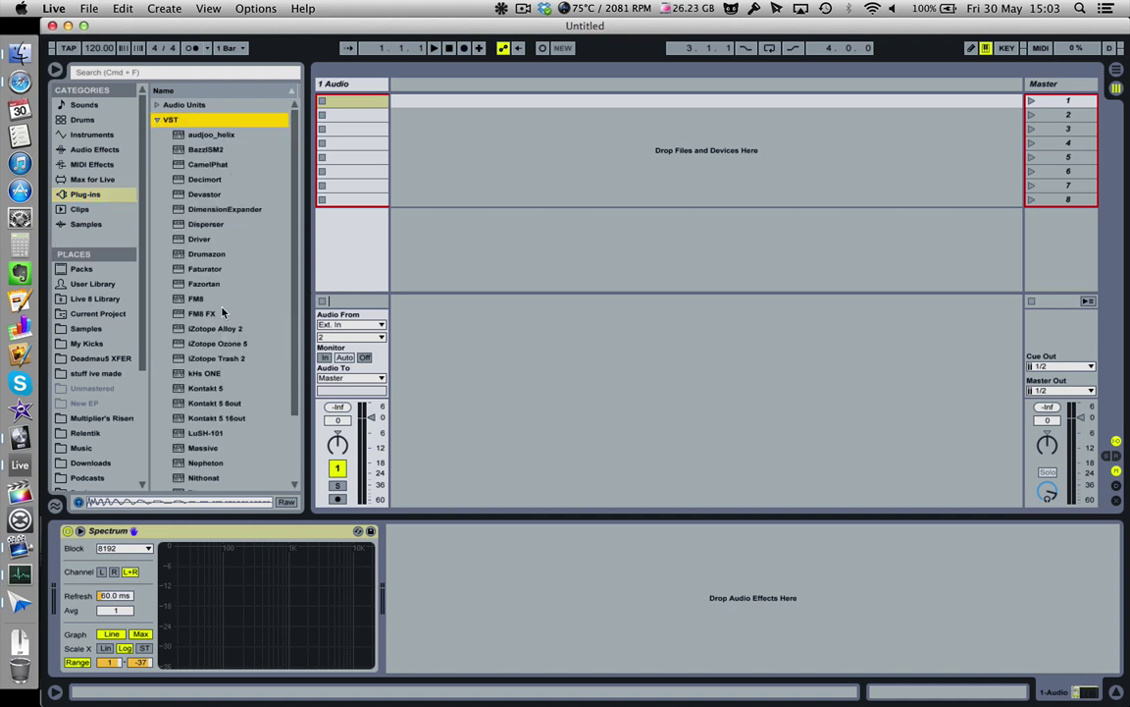
pyautogui.scroll(-1, 222, 381)
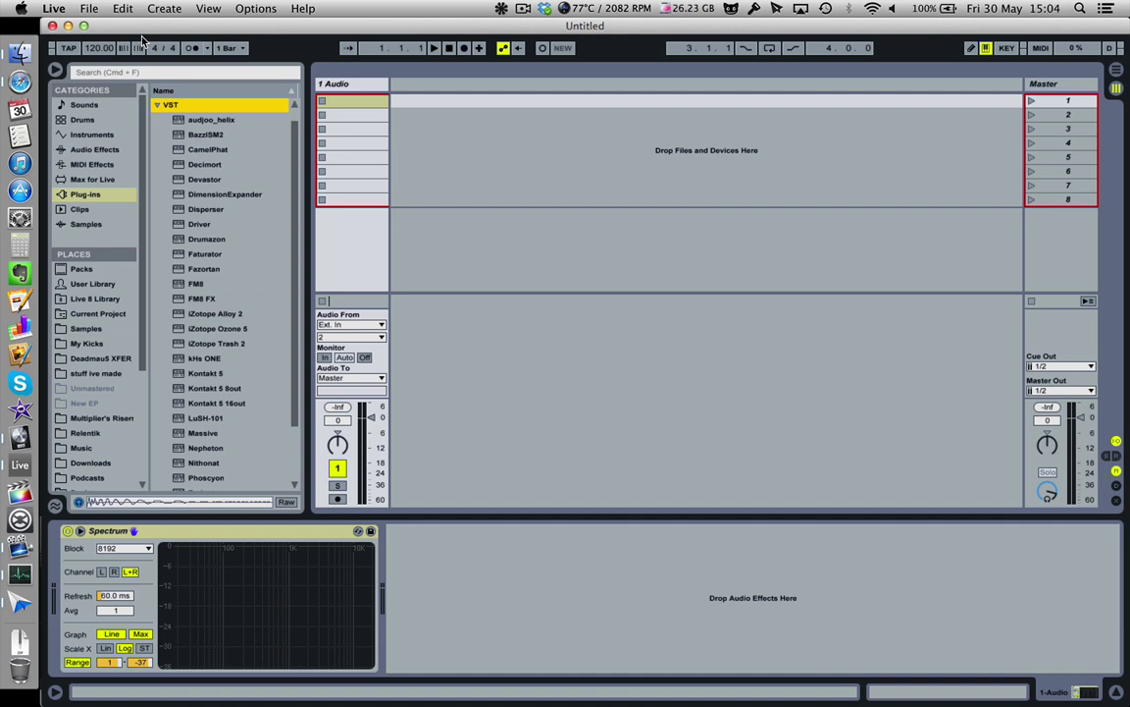
# - Open the recent Live Set EDM MIDI v5.als
pyautogui.click(90, 9)
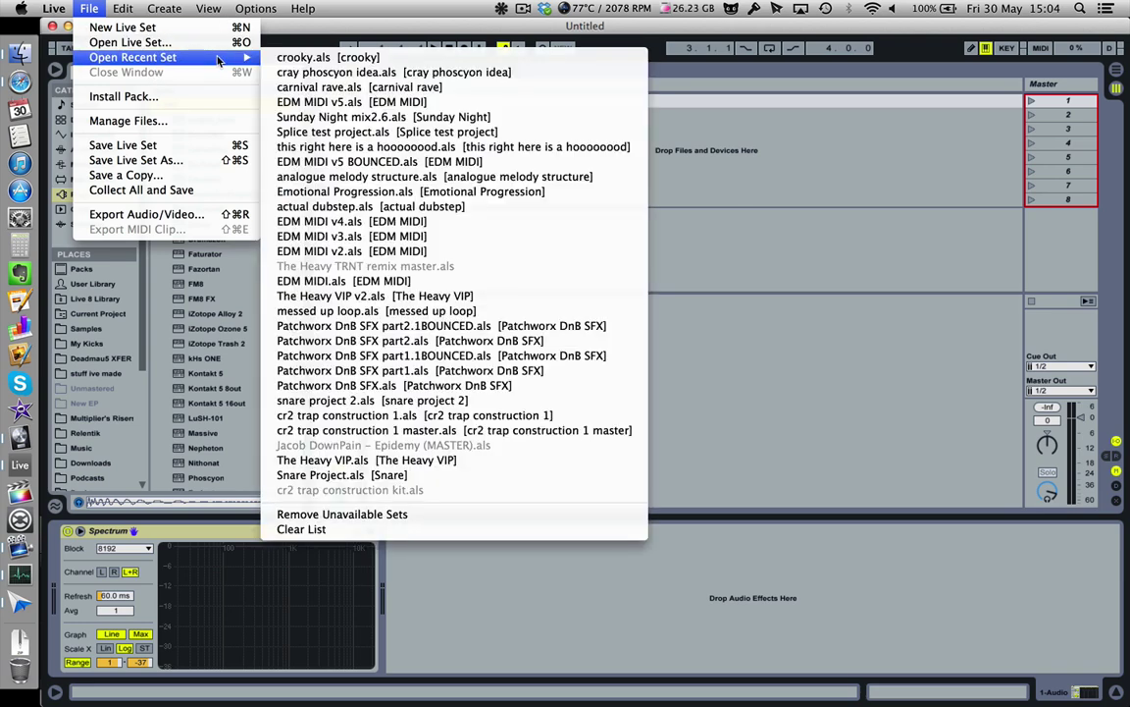
pyautogui.moveTo(147, 57)
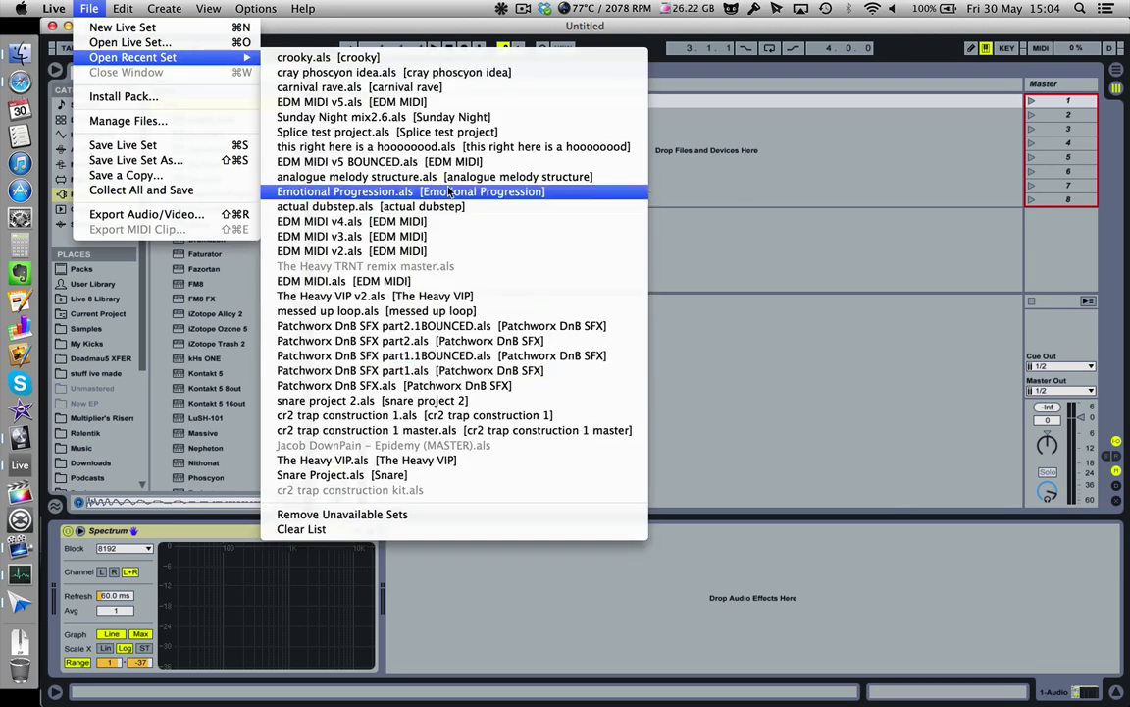
pyautogui.click(425, 102)
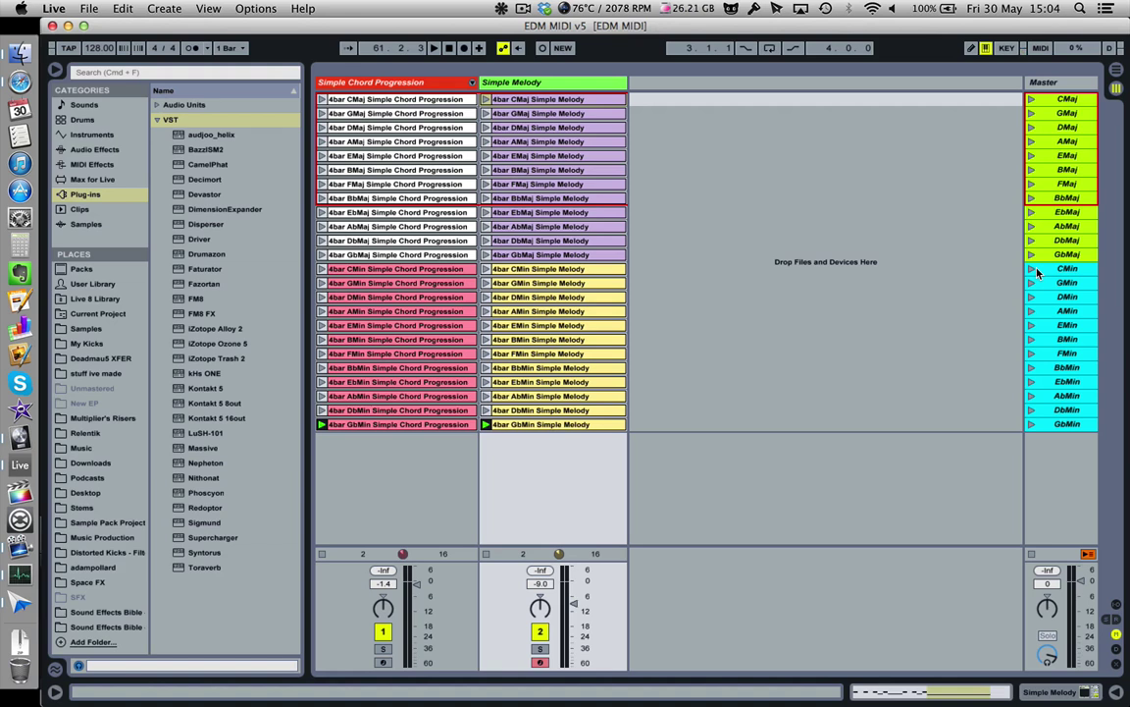
# - Audition the AbMaj, AMin, FMin, BbMin, EbMin and AbMin scenes in turn, ending on AbMin, and stop playback
pyautogui.click(1032, 227)
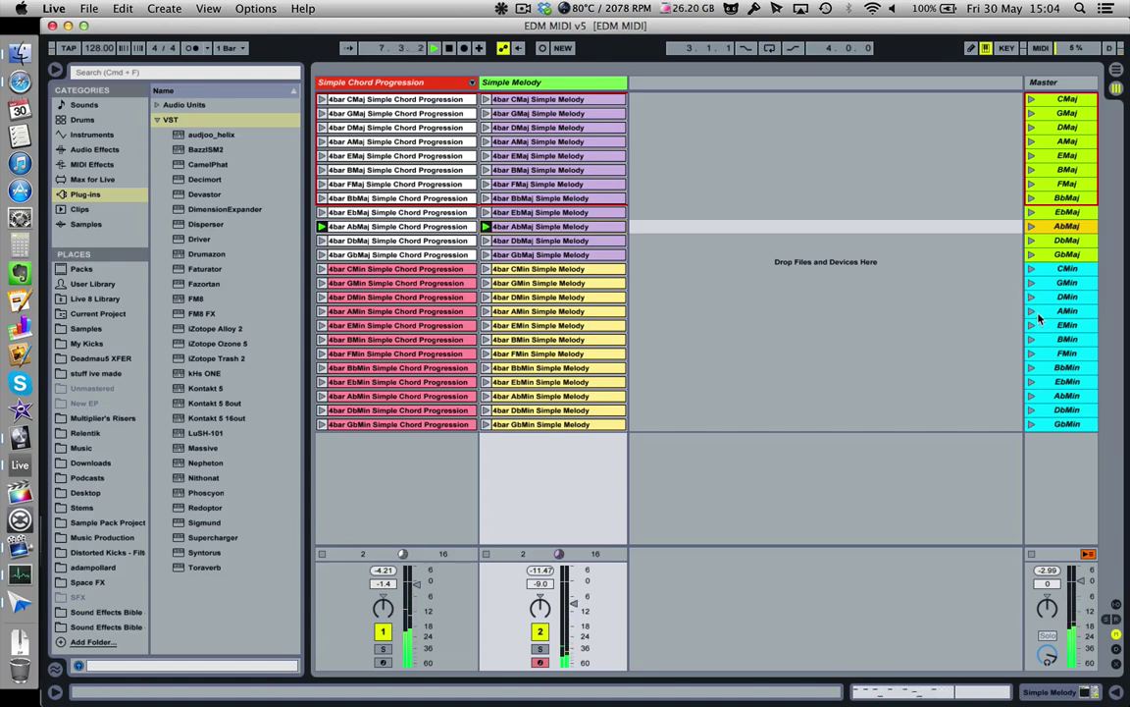
pyautogui.click(1031, 311)
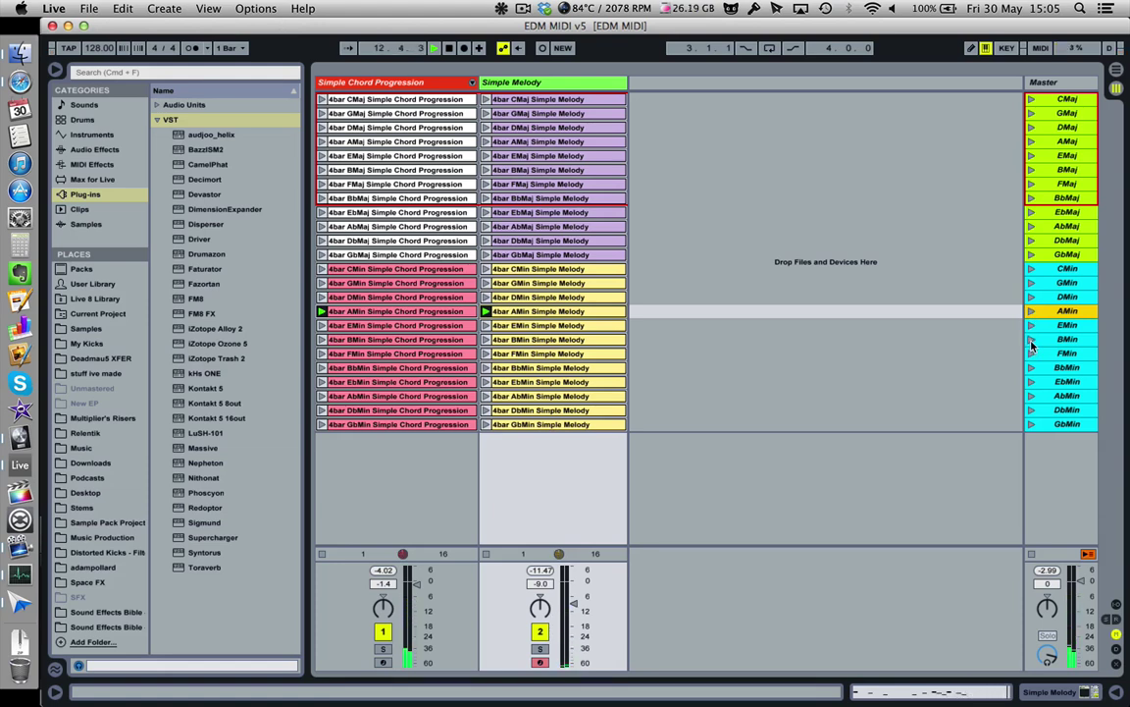
pyautogui.click(1032, 353)
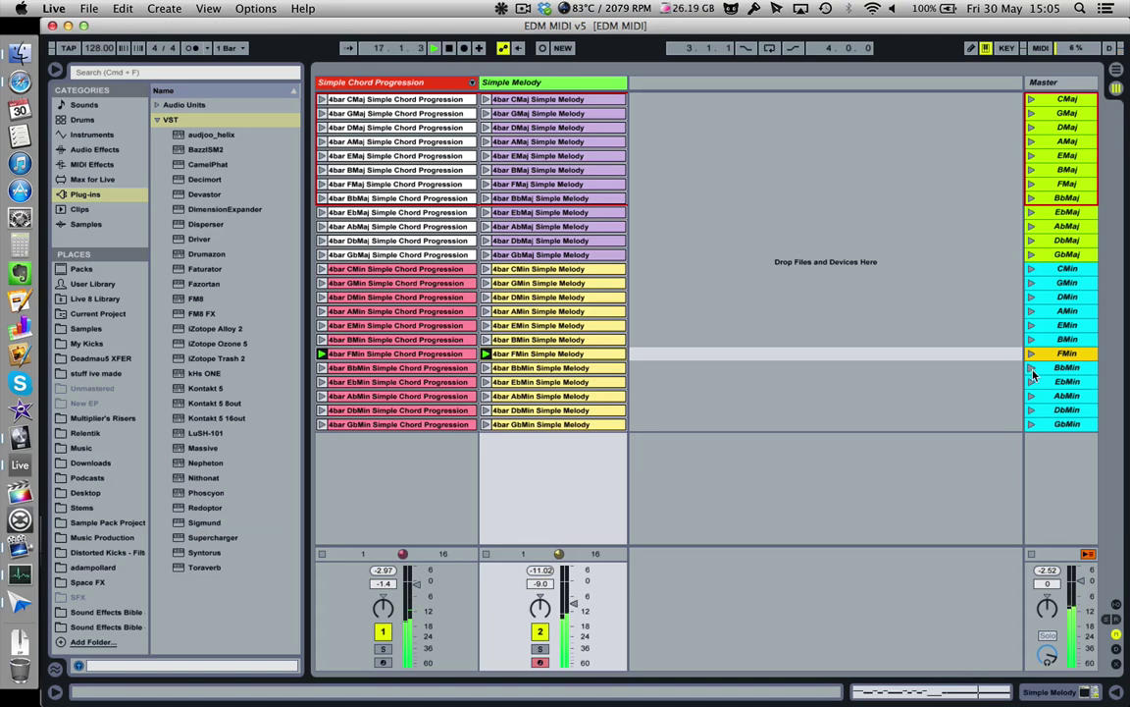
pyautogui.click(1032, 369)
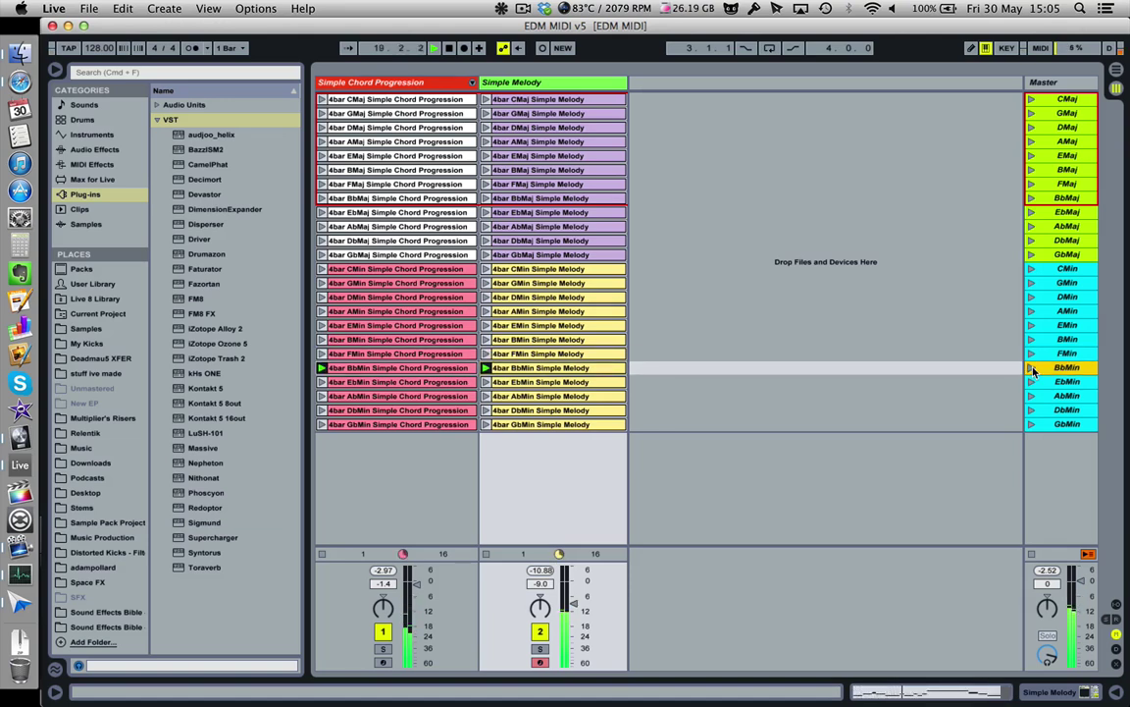
pyautogui.click(1030, 386)
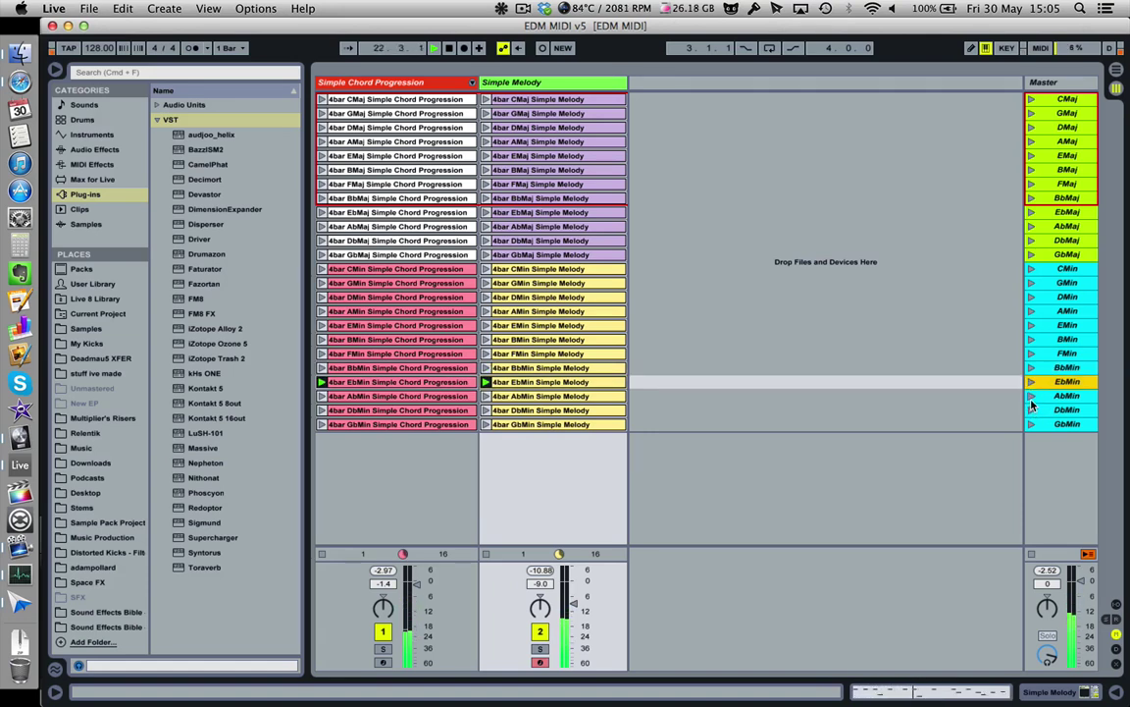
pyautogui.click(1031, 401)
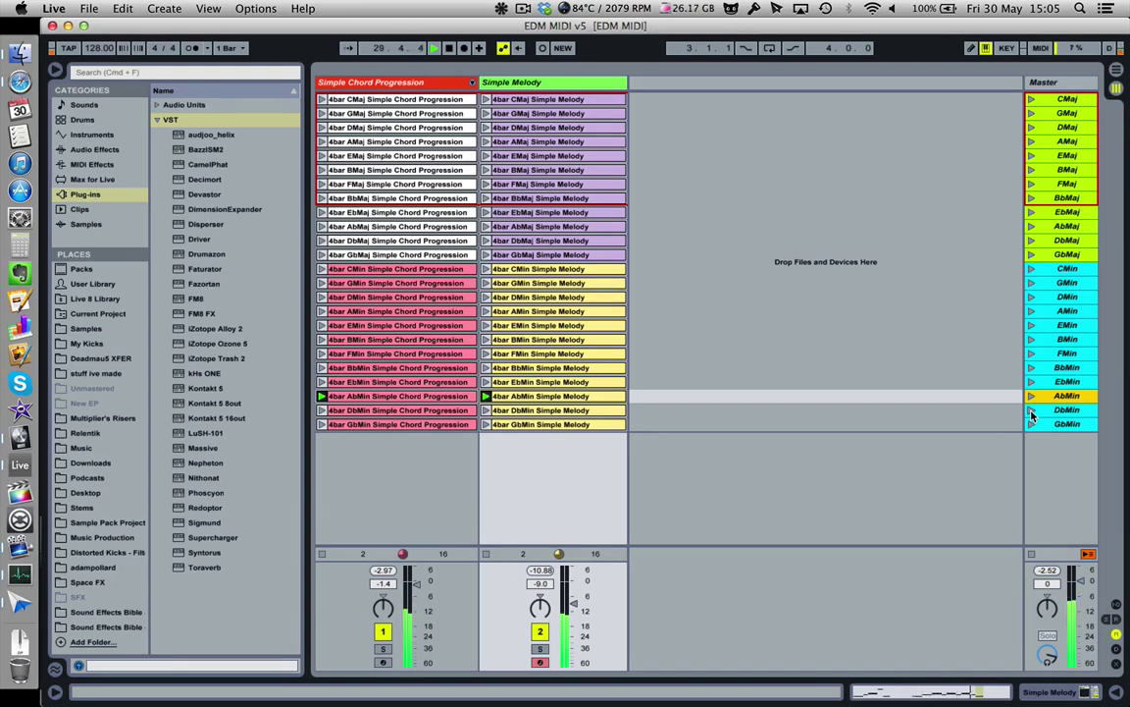
pyautogui.press('space')
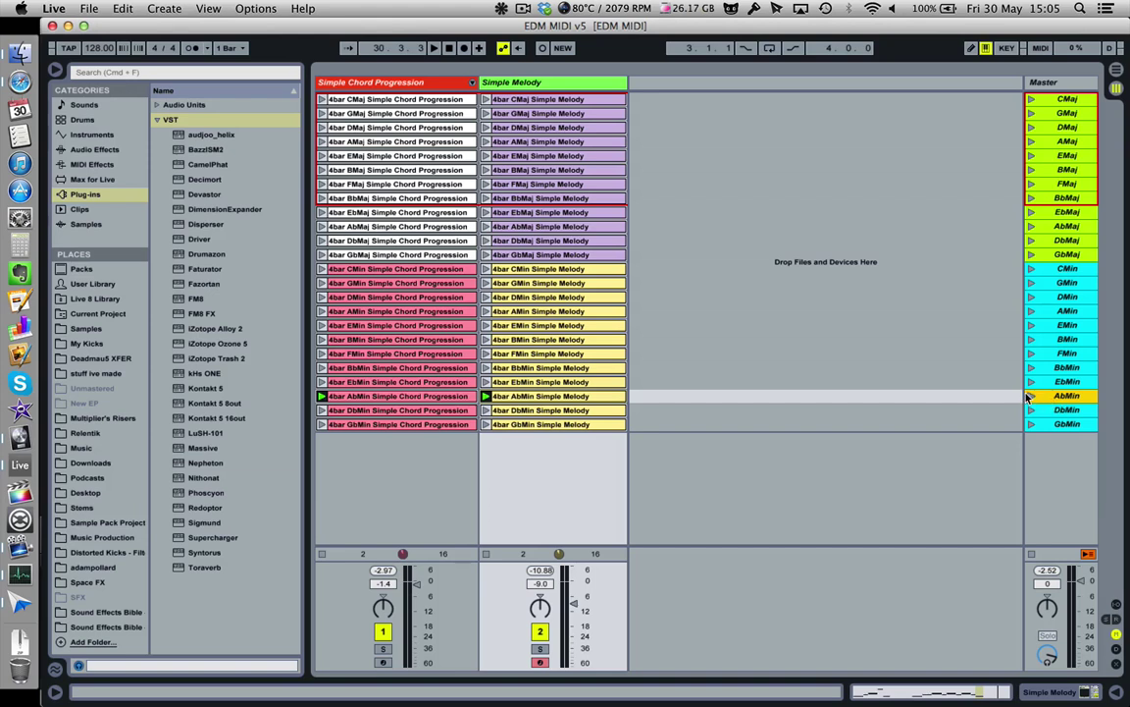
# - Start saving the Live Set as a new file, choosing the "new new new ep" folder inside Music Production as its location
pyautogui.click(89, 10)
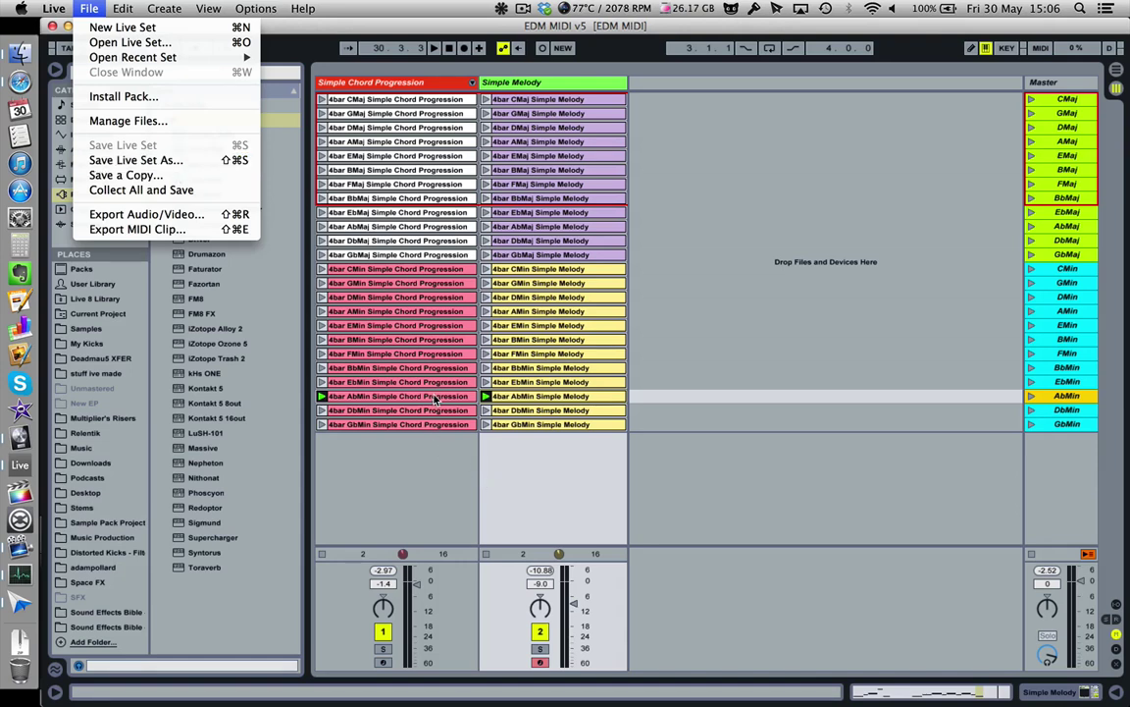
pyautogui.click(171, 167)
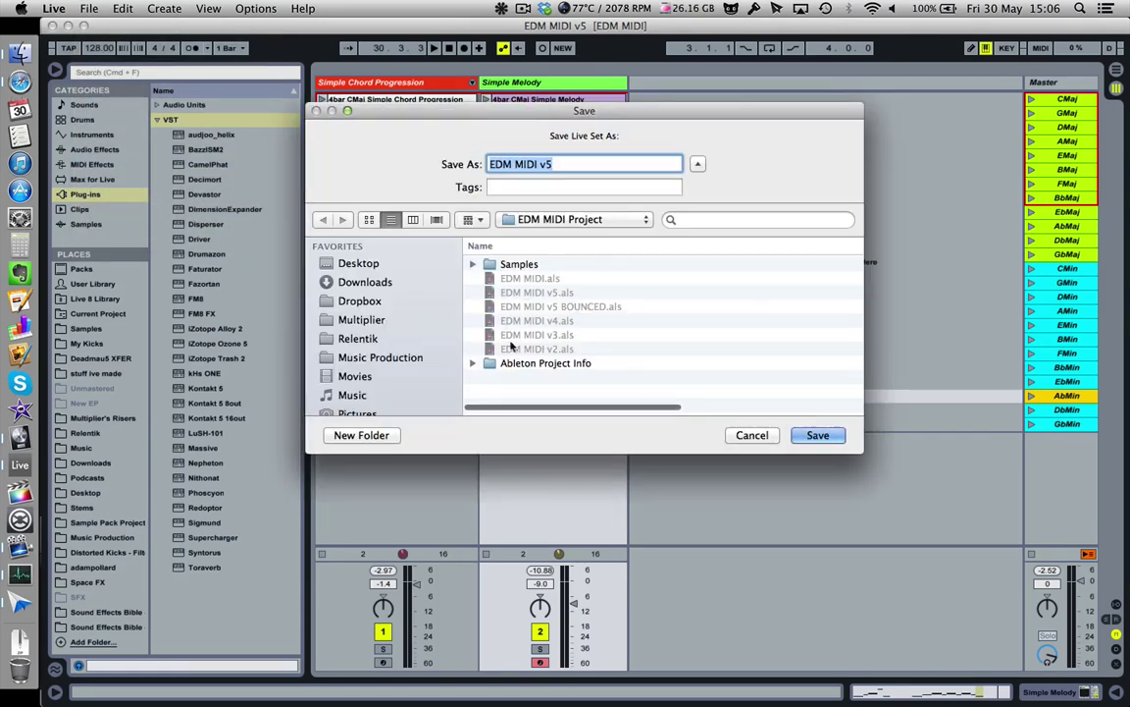
pyautogui.click(570, 218)
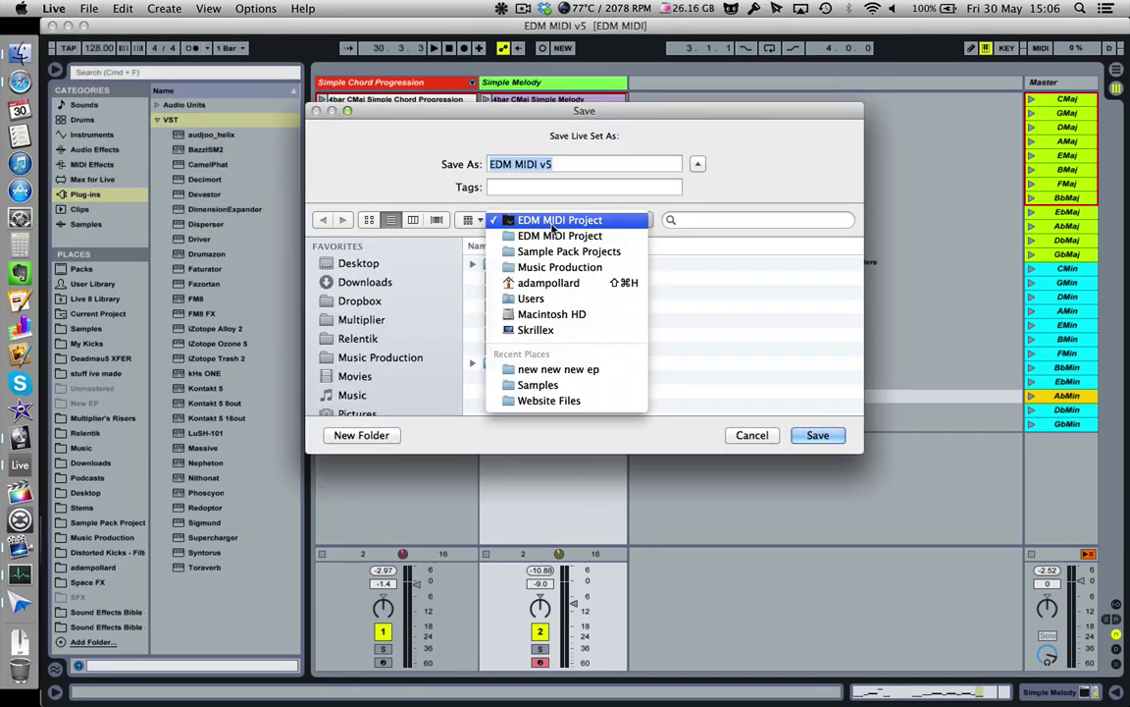
pyautogui.click(559, 267)
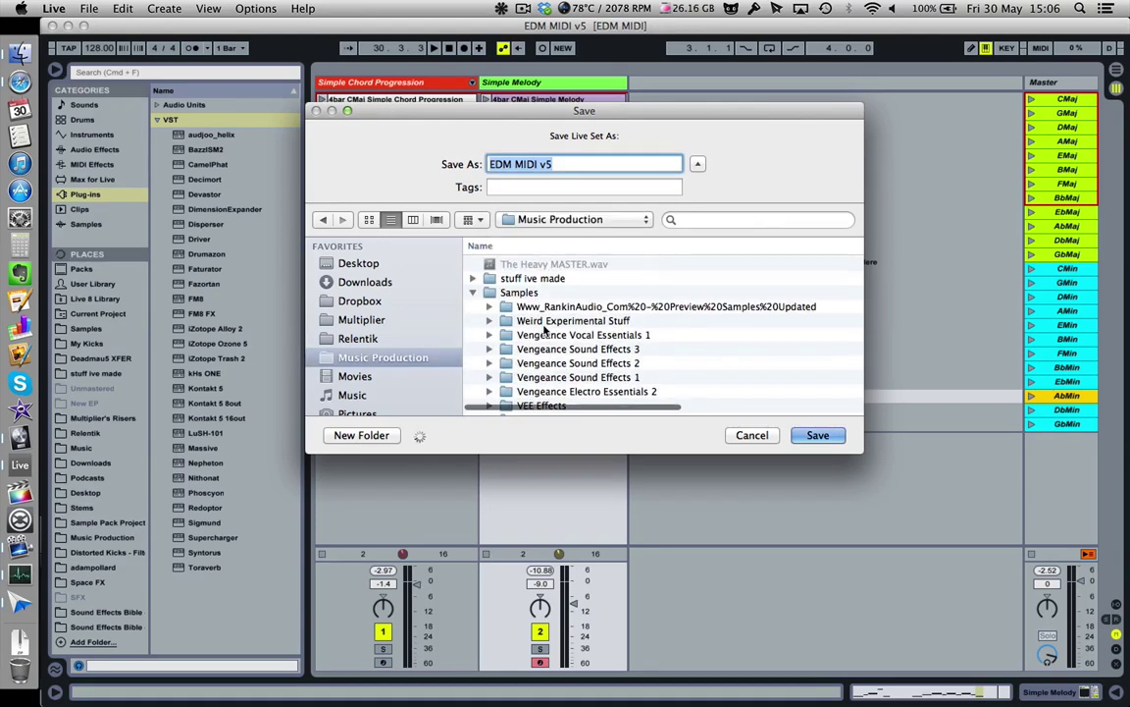
pyautogui.scroll(-10, 498, 307)
pyautogui.scroll(-10, 497, 307)
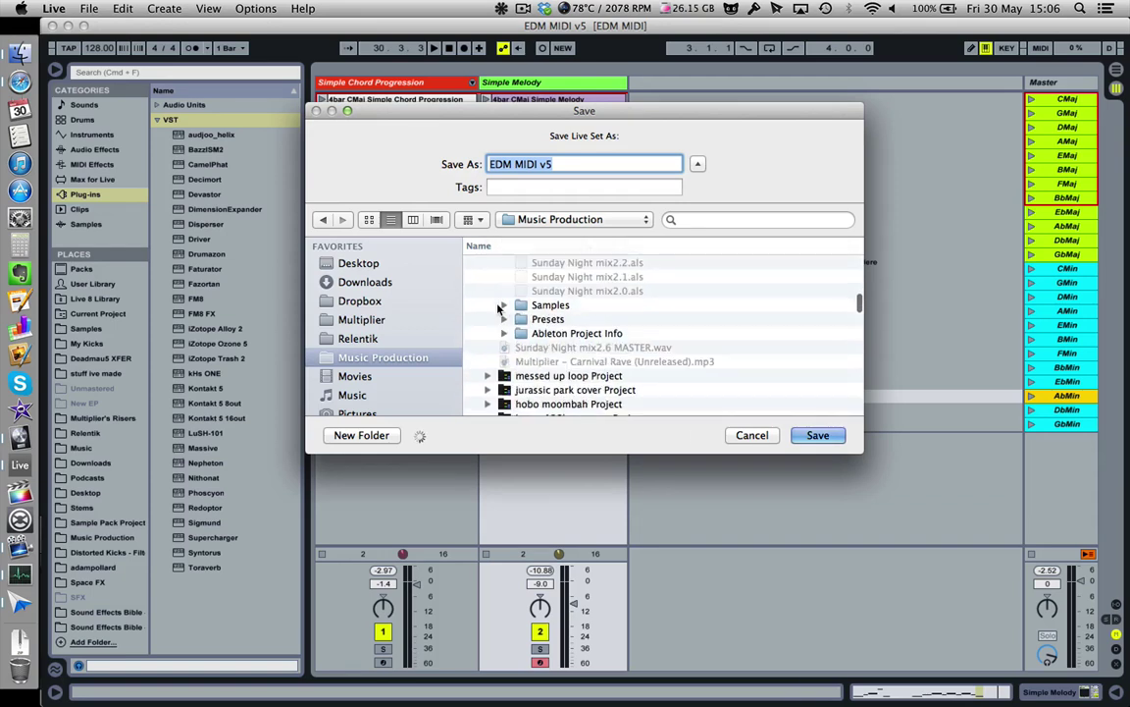
pyautogui.scroll(-3, 497, 307)
pyautogui.scroll(8, 497, 307)
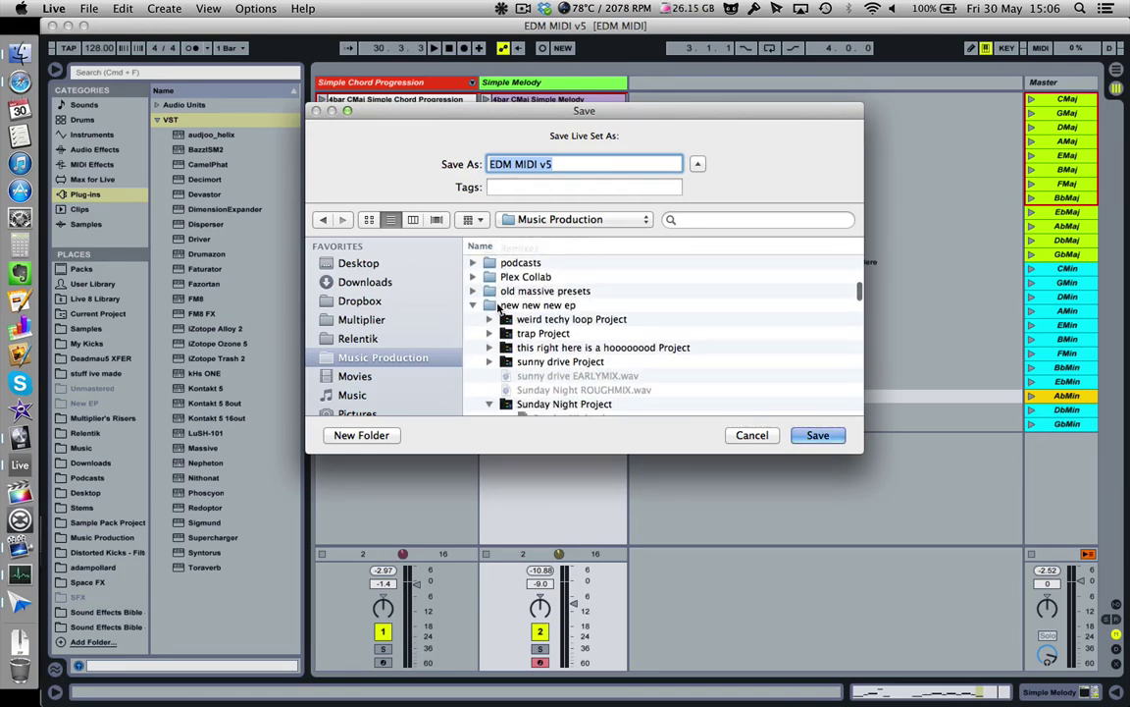
pyautogui.doubleClick(499, 308)
pyautogui.scroll(10, 572, 344)
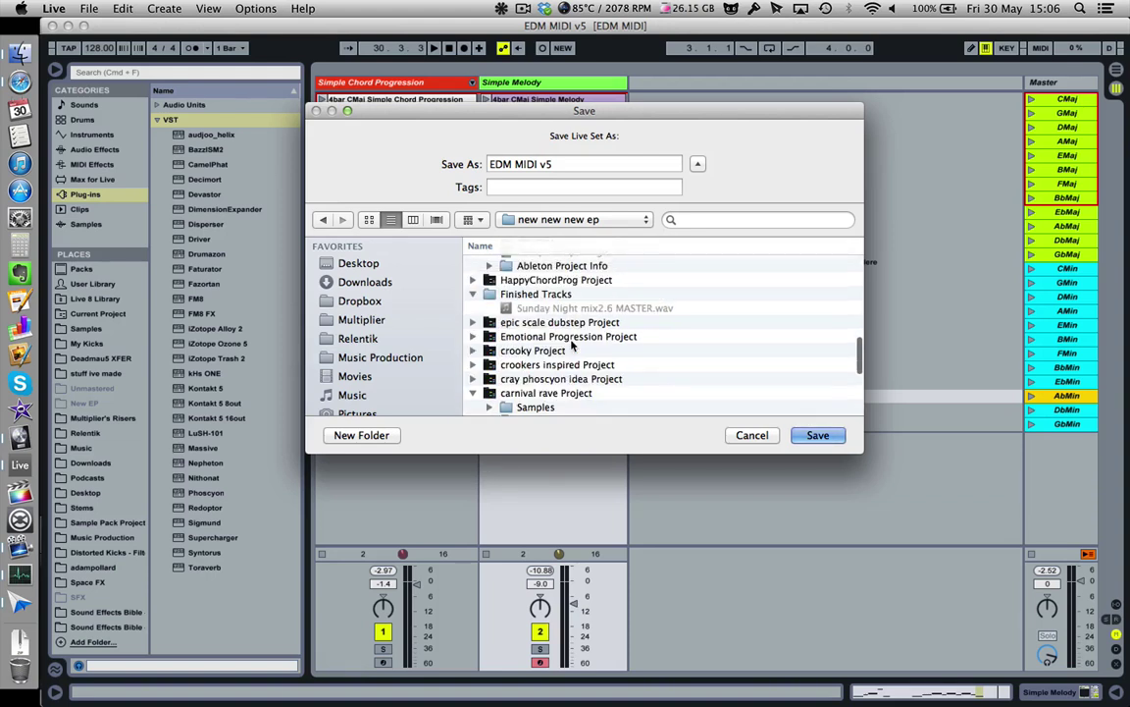
pyautogui.scroll(2, 572, 344)
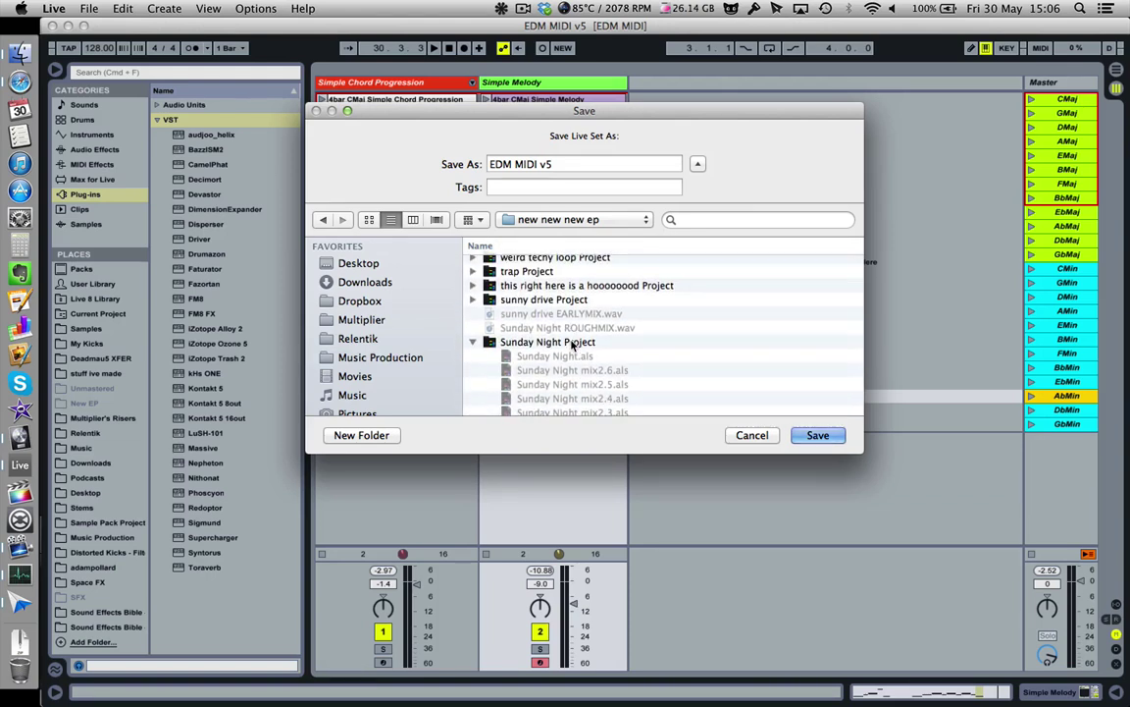
# - Name the Live Set "new song Ab Minor" and save it
pyautogui.tripleClick(550, 164)
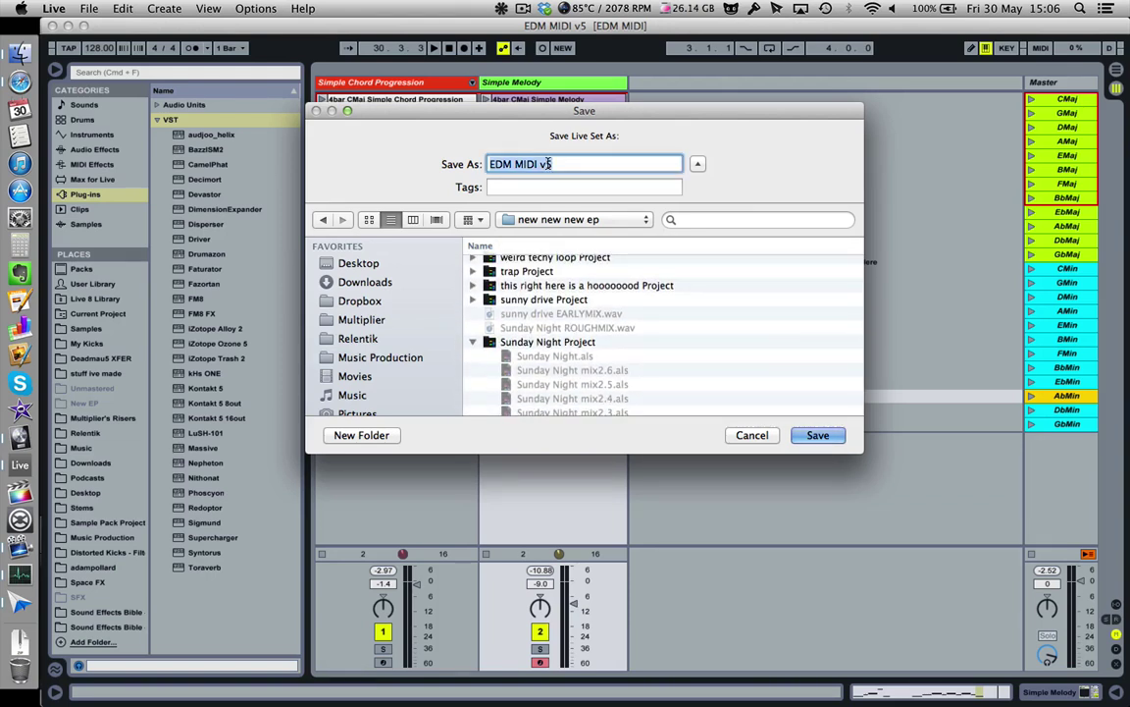
pyautogui.write('new so')
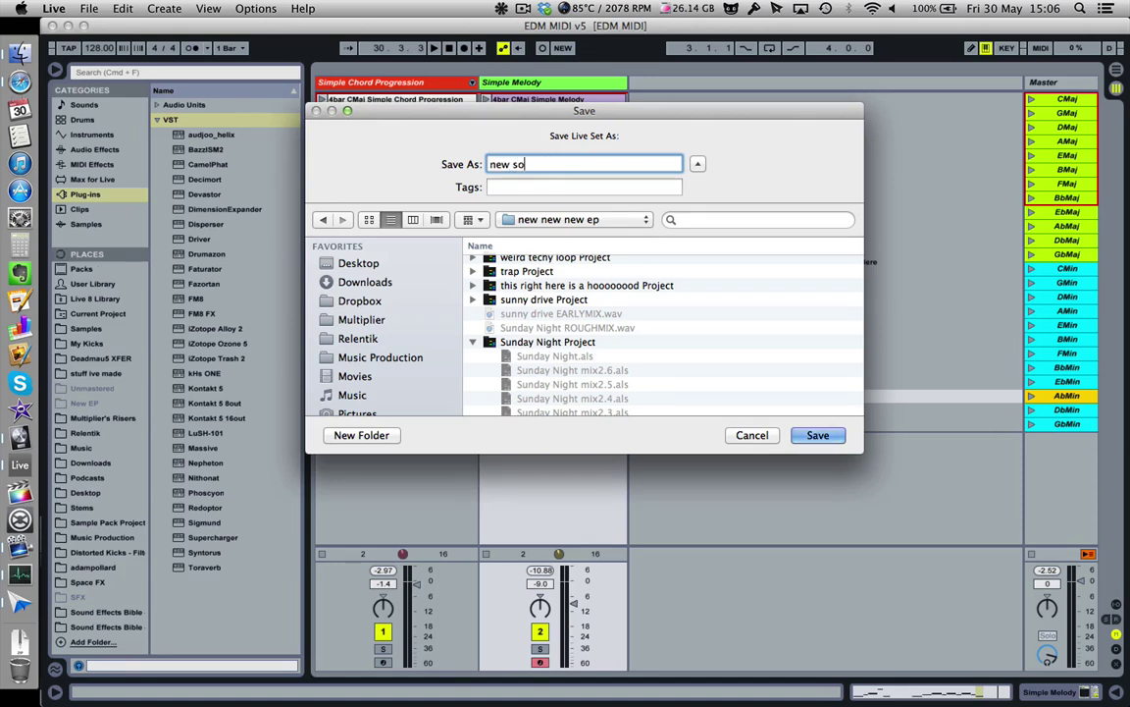
pyautogui.write('ng AbMinor')
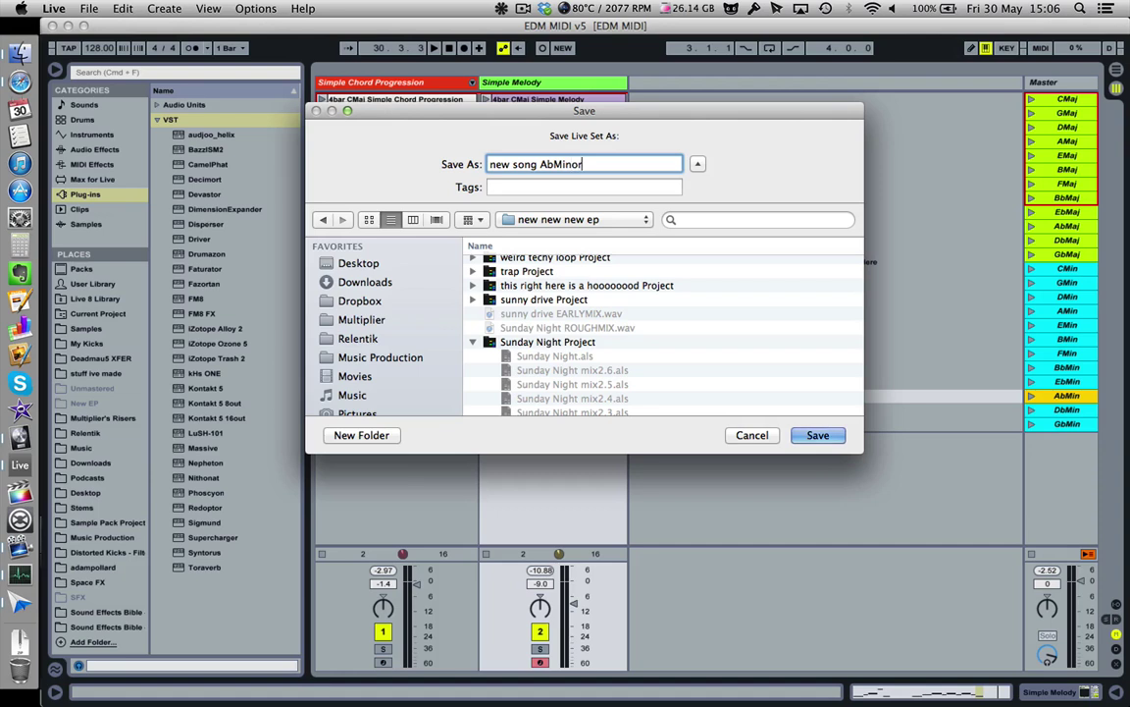
pyautogui.click(551, 164)
pyautogui.click(810, 437)
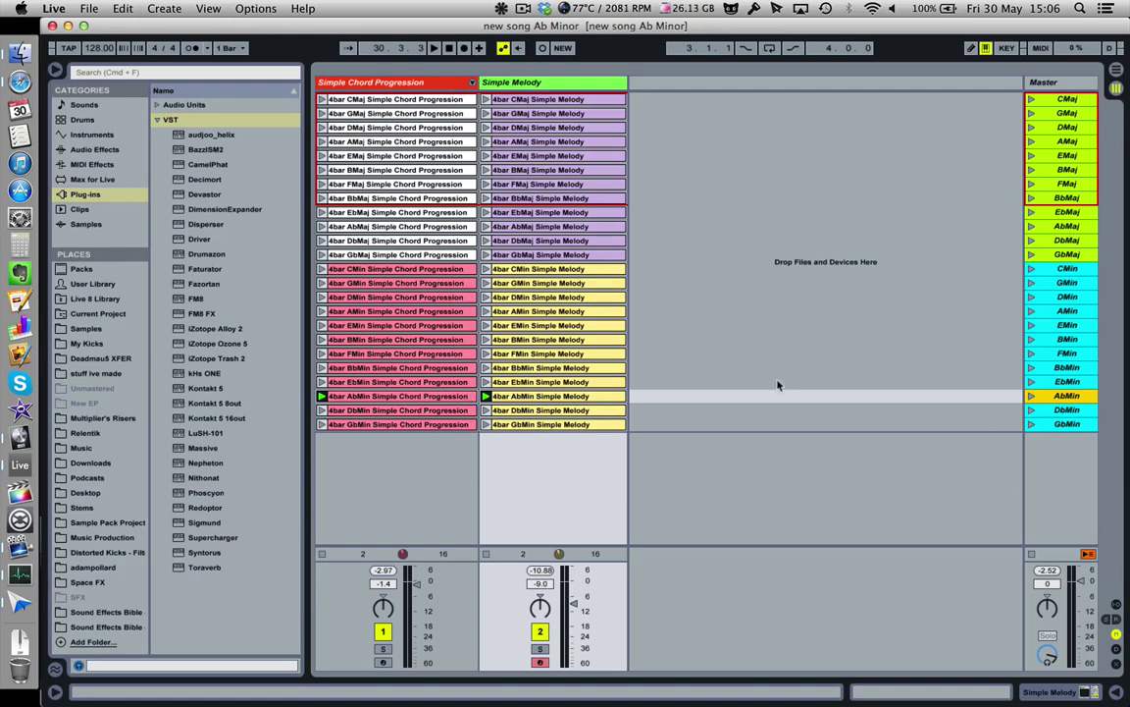
# - Delete every scene except AbMin: CMaj through EbMin above it, plus DbMin and GbMin below it
pyautogui.click(1079, 382)
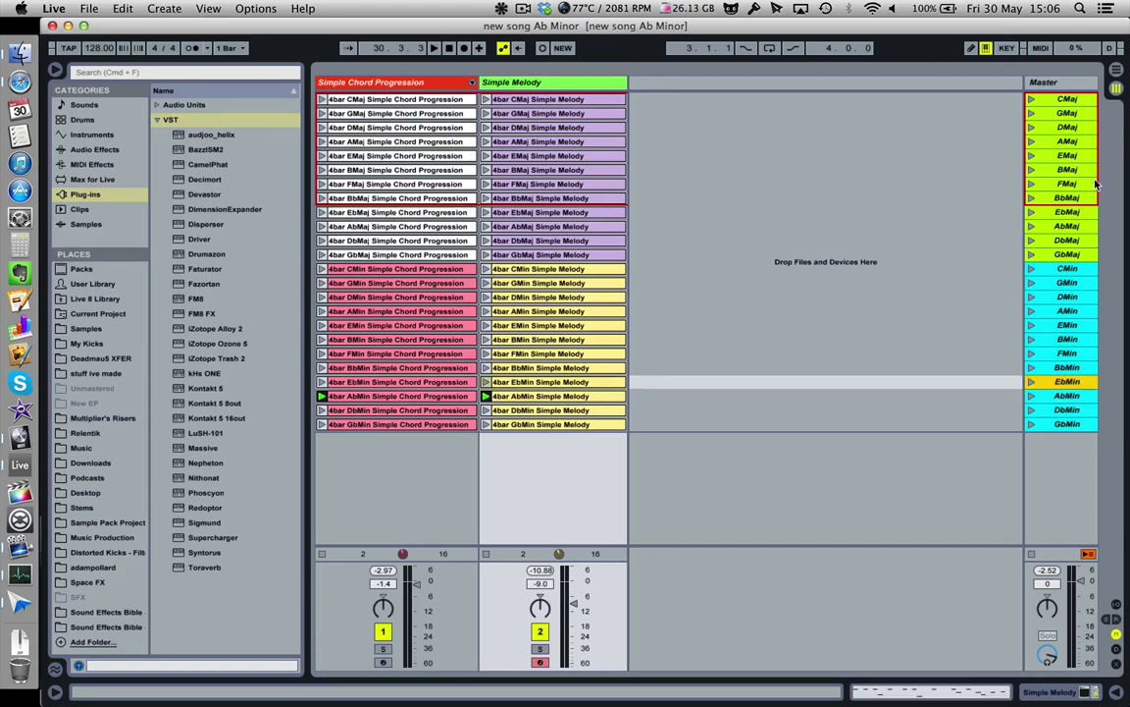
pyautogui.keyDown('shift'); pyautogui.click(1076, 113); pyautogui.keyUp('shift')
pyautogui.keyDown('shift'); pyautogui.click(1074, 103); pyautogui.keyUp('shift')
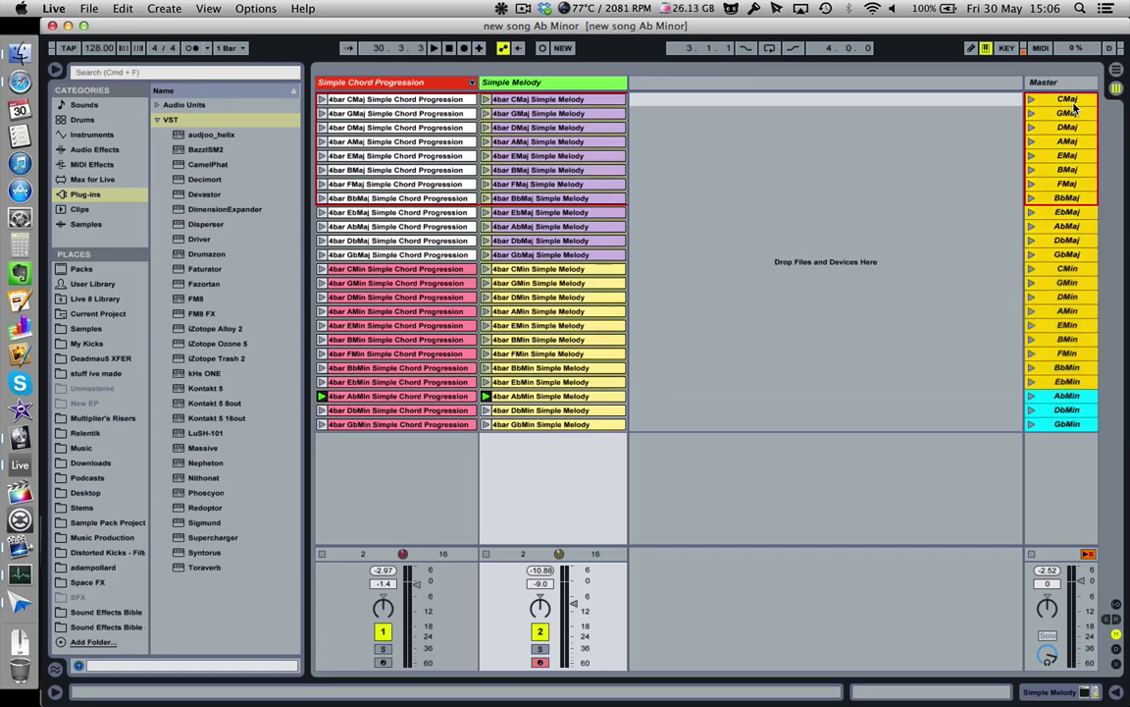
pyautogui.press('Delete')
pyautogui.click(1071, 115)
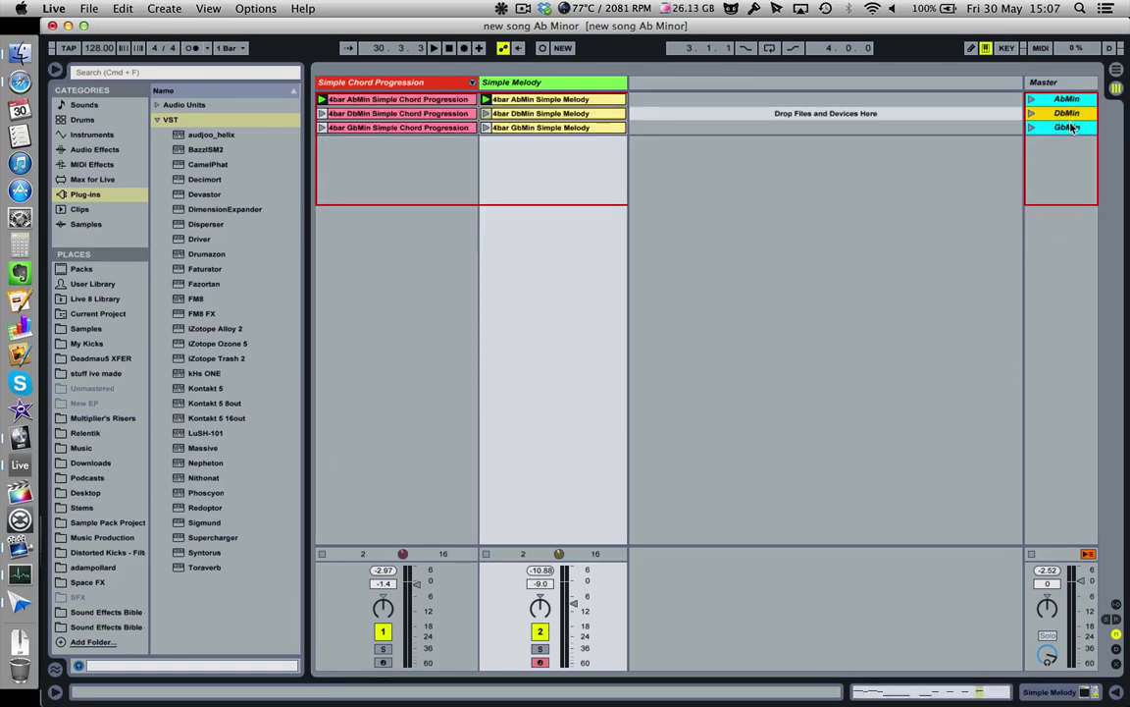
pyautogui.keyDown('shift'); pyautogui.click(1074, 128); pyautogui.keyUp('shift')
pyautogui.press('Delete')
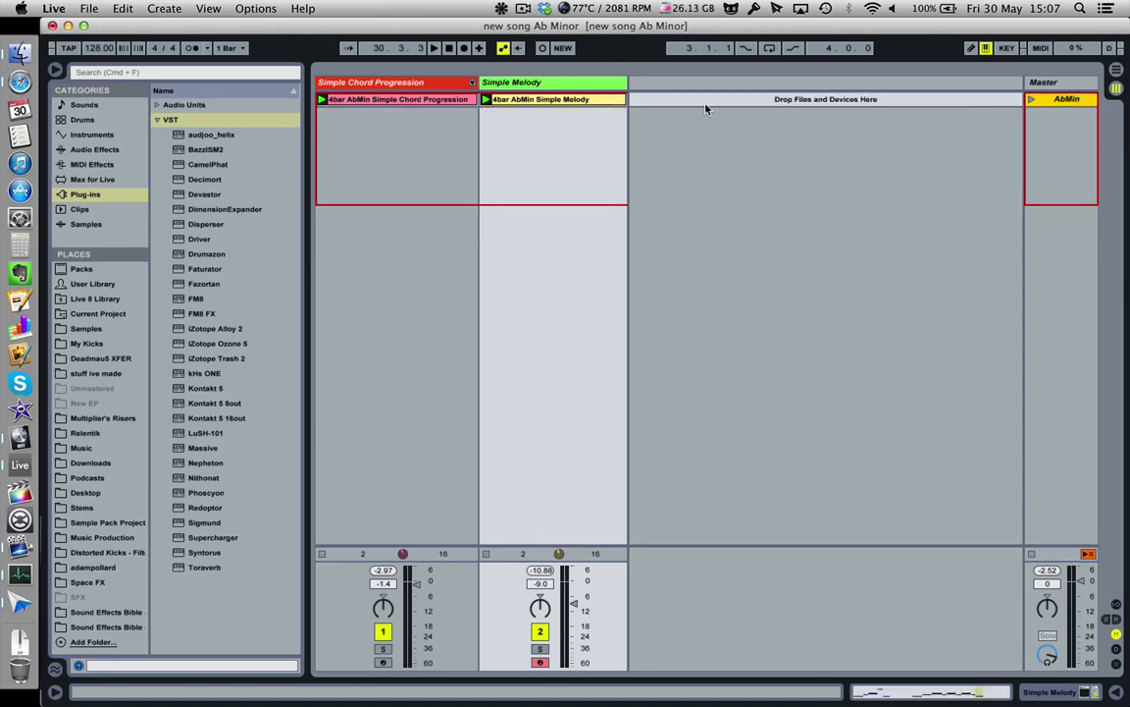
pyautogui.click(404, 100)
pyautogui.rightClick(404, 100)
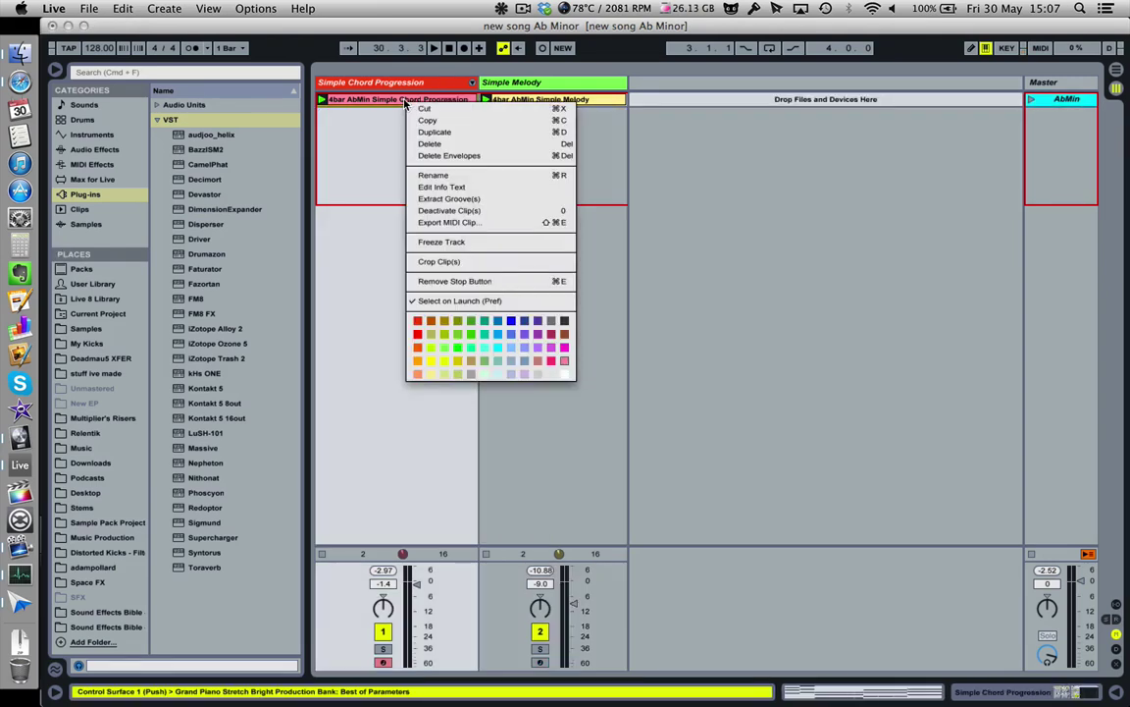
pyautogui.click(672, 112)
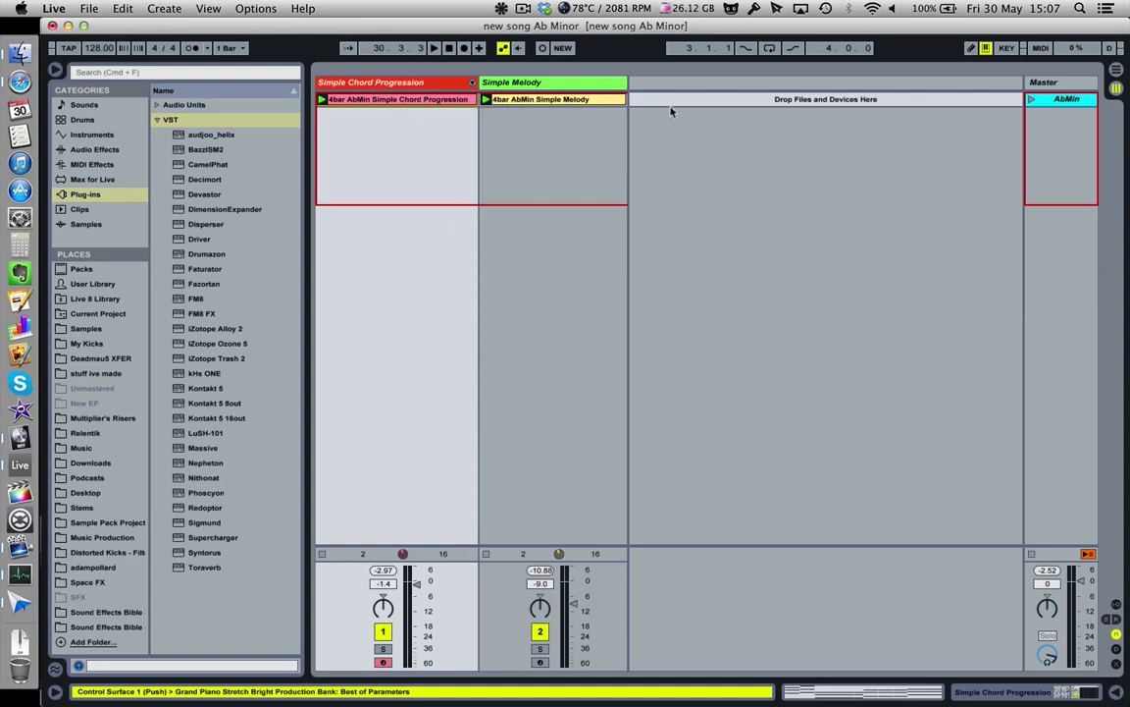
# - Hand playback of both tracks back to the arrangement and return to the Session view
pyautogui.press('Tab')
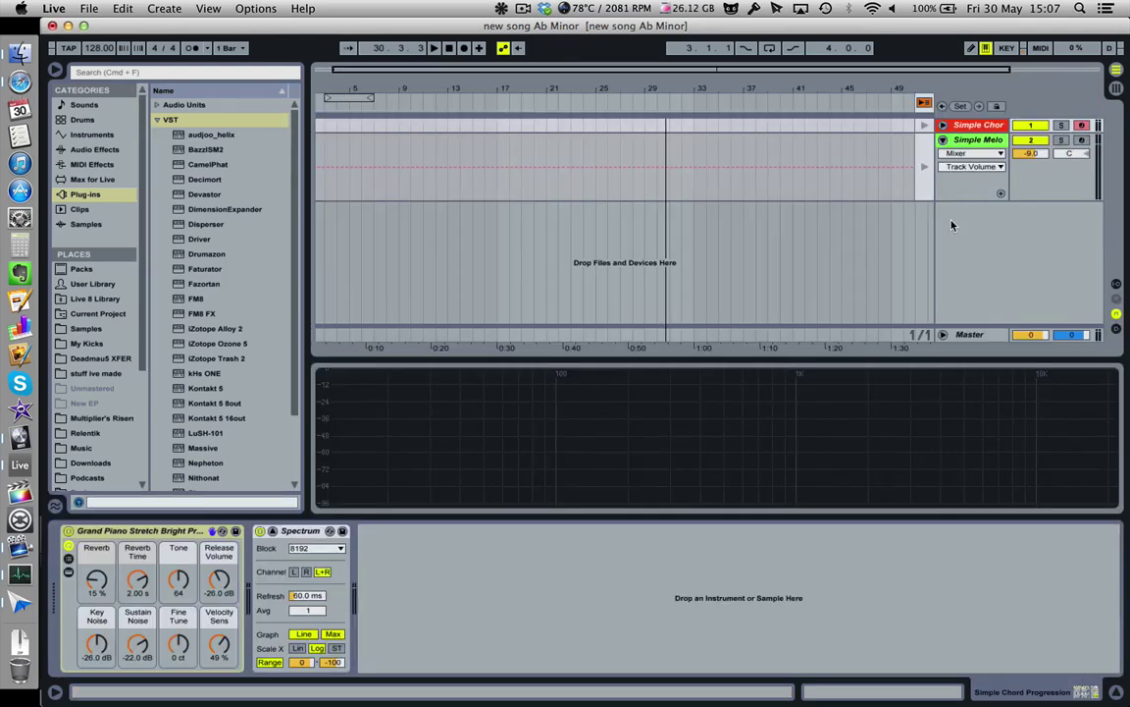
pyautogui.click(925, 103)
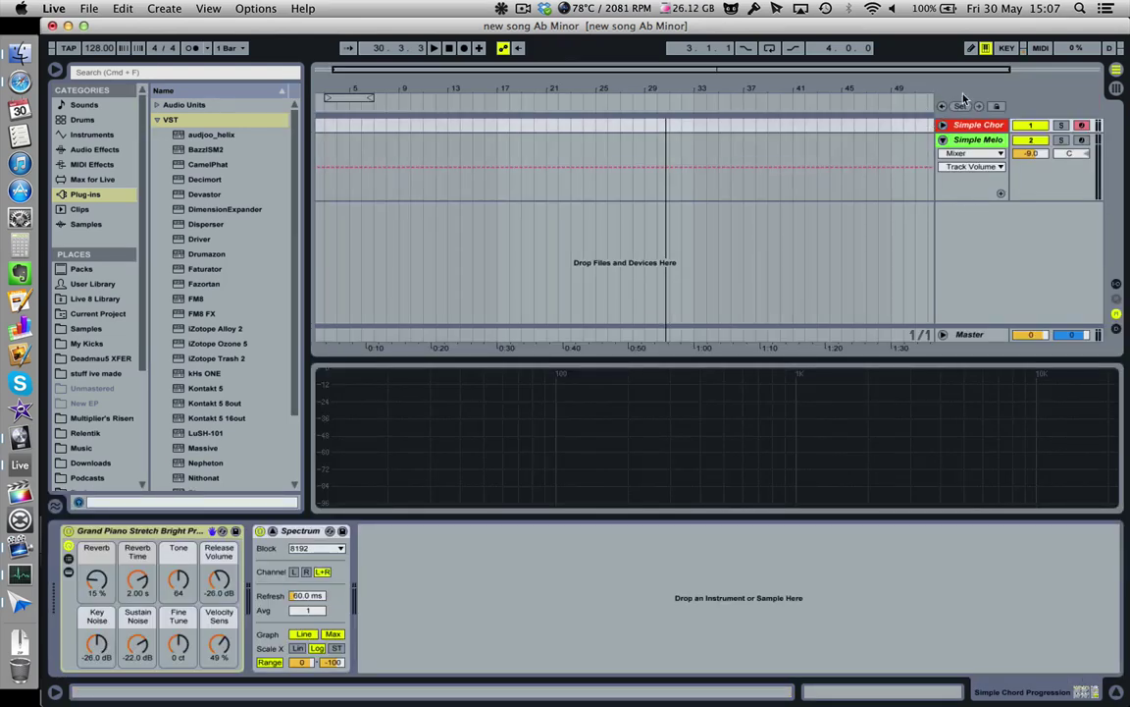
pyautogui.press('Tab')
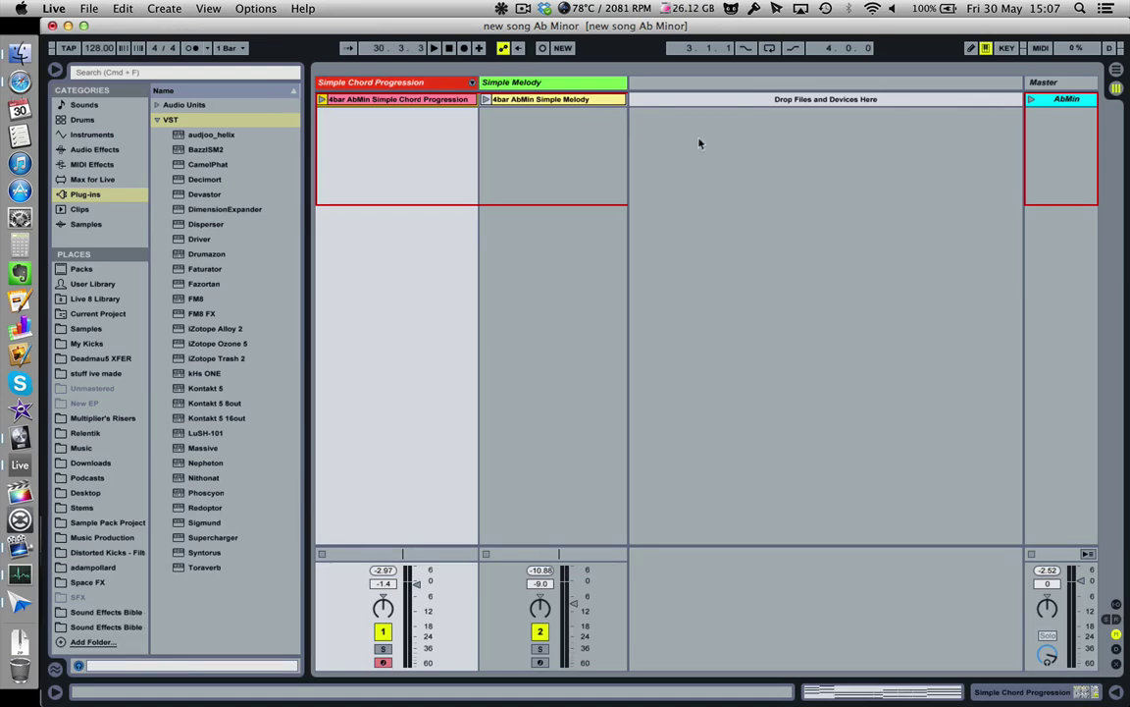
# - Copy the AbMin Simple Chord Progression clip and paste it at bar 1 of its track in the Arrangement
pyautogui.rightClick(457, 103)
pyautogui.click(470, 116)
pyautogui.press('Tab')
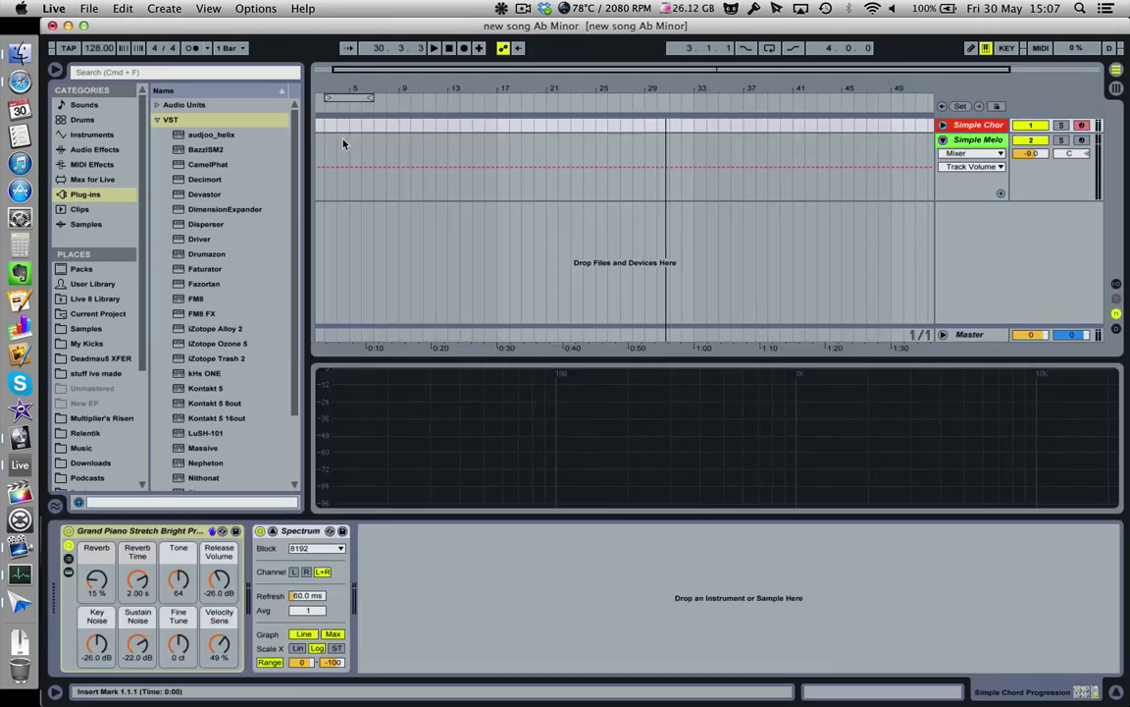
pyautogui.click(319, 125)
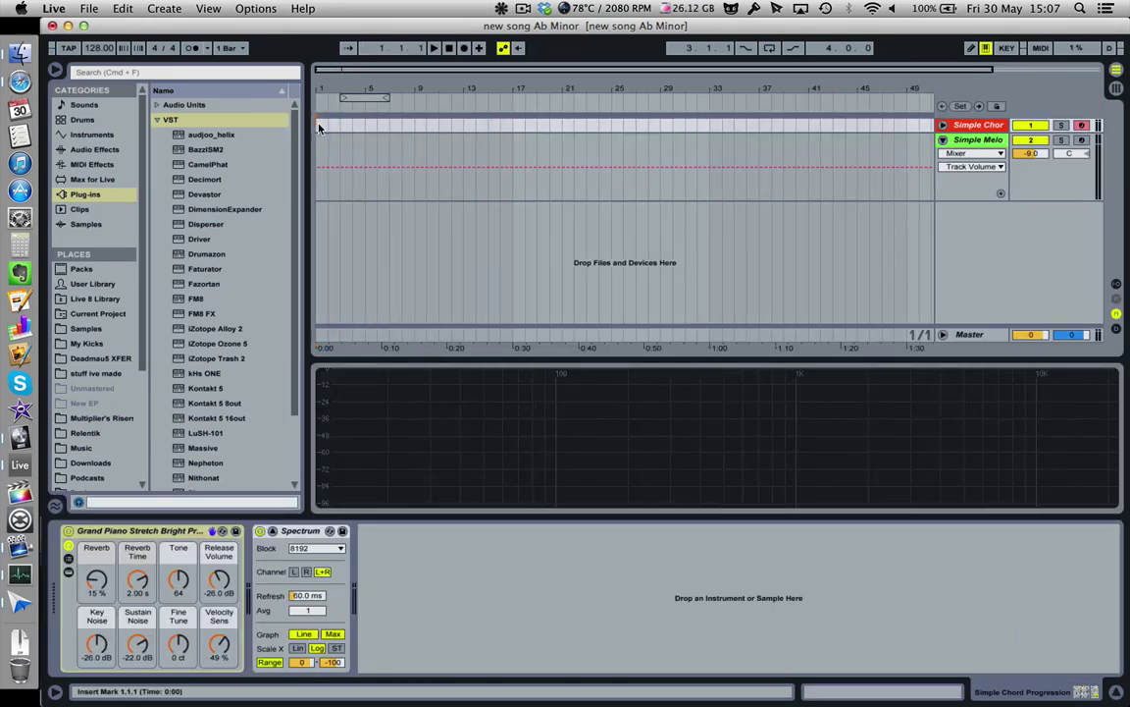
pyautogui.press('super+v')
# - Copy the AbMin Simple Melody clip to bar 5 of the arrangement's melody track and extend the chord progression to bar 9
pyautogui.press('Tab')
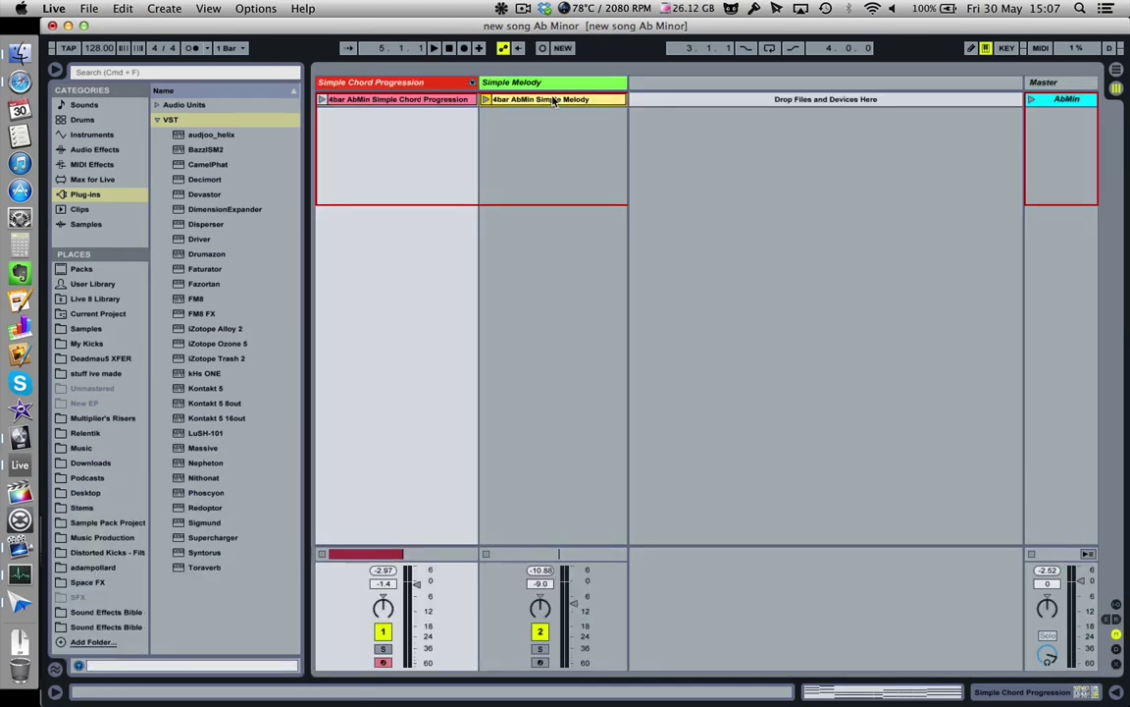
pyautogui.press('Tab')
pyautogui.click(410, 172)
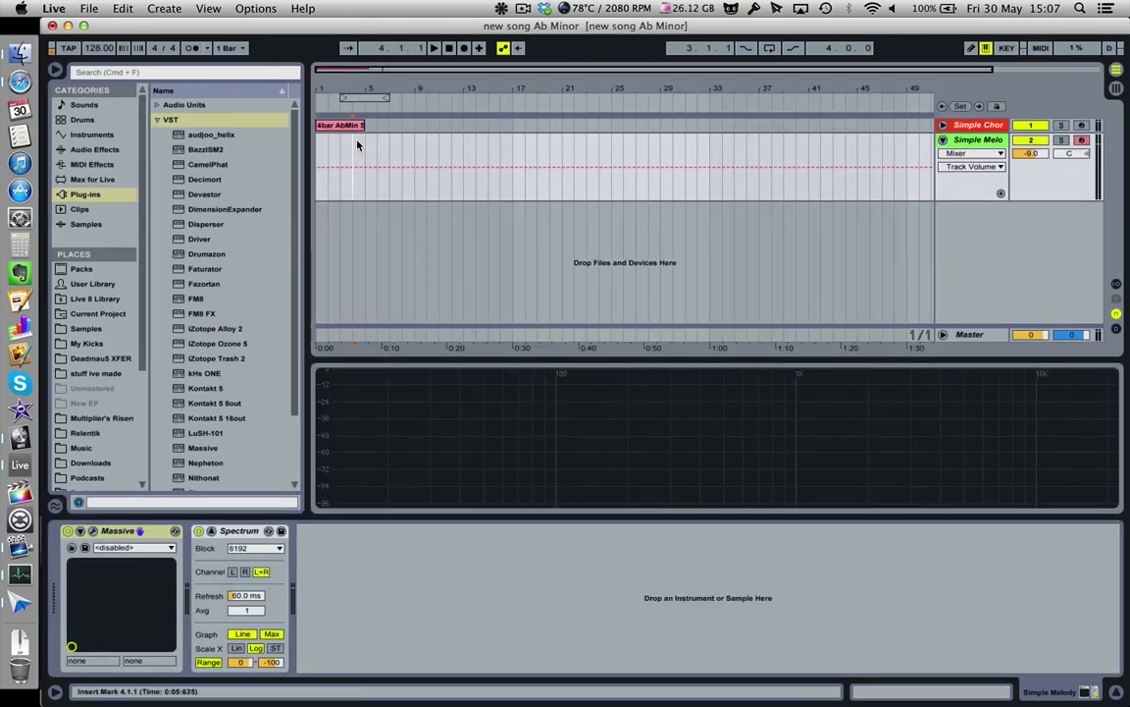
pyautogui.press('super+v')
pyautogui.press('Up')
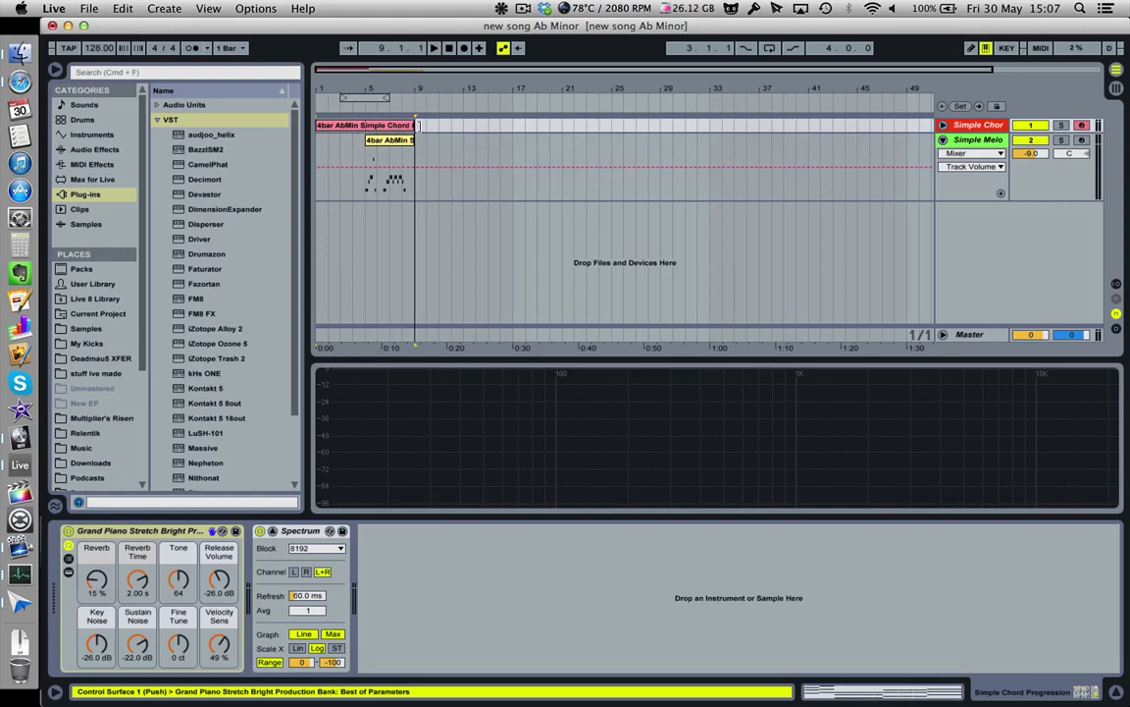
# - Unfold the chord track and place the four-bar loop region at bar 1, playing back the chords
pyautogui.click(942, 127)
pyautogui.moveTo(319, 86); pyautogui.dragTo(319, 197)
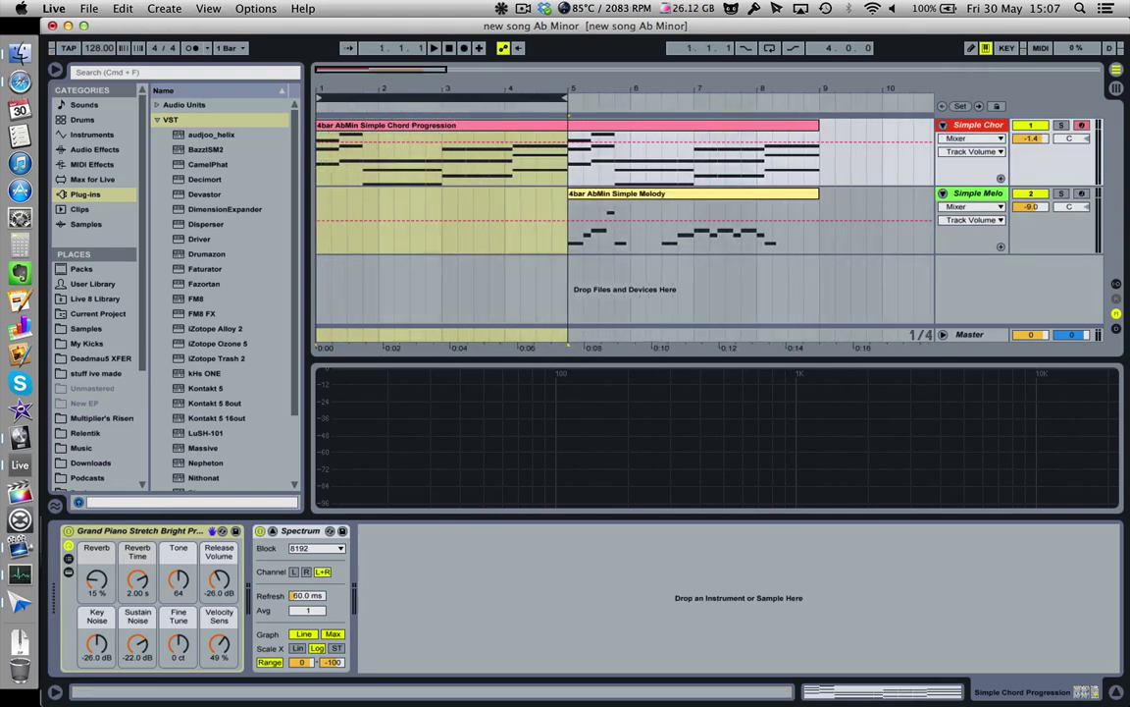
pyautogui.press('super+alt+l')
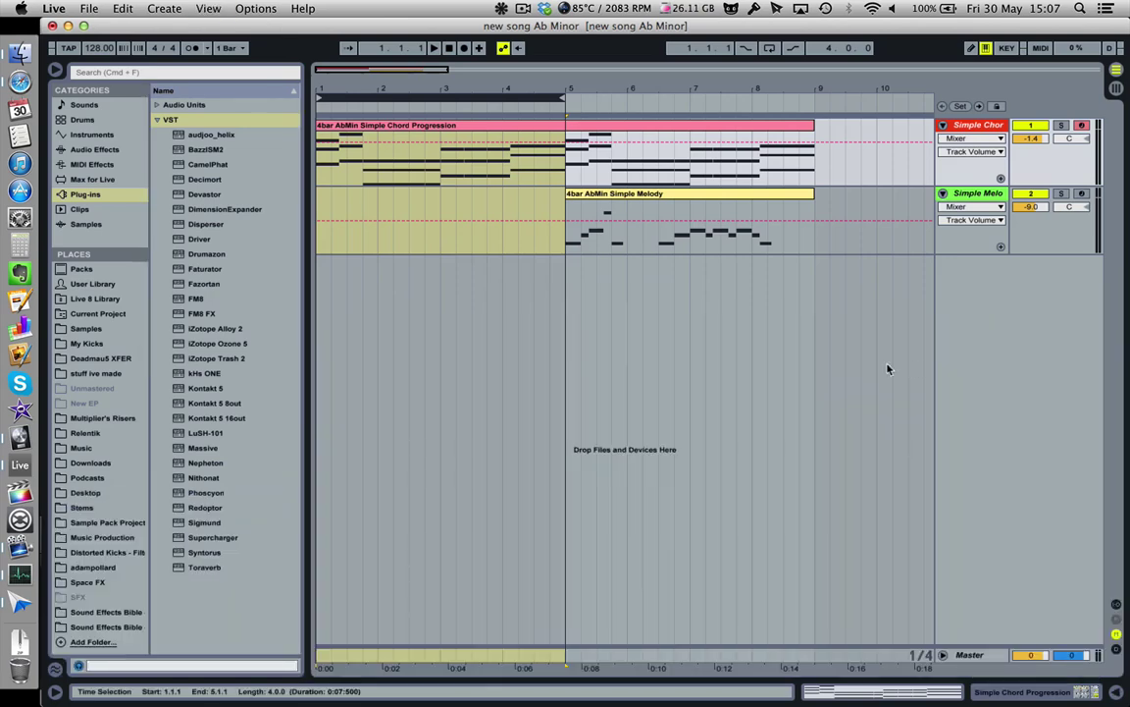
pyautogui.moveTo(344, 98)
pyautogui.mouseDown()
pyautogui.moveTo(297, 77)
pyautogui.moveTo(326, 87)
pyautogui.mouseUp()
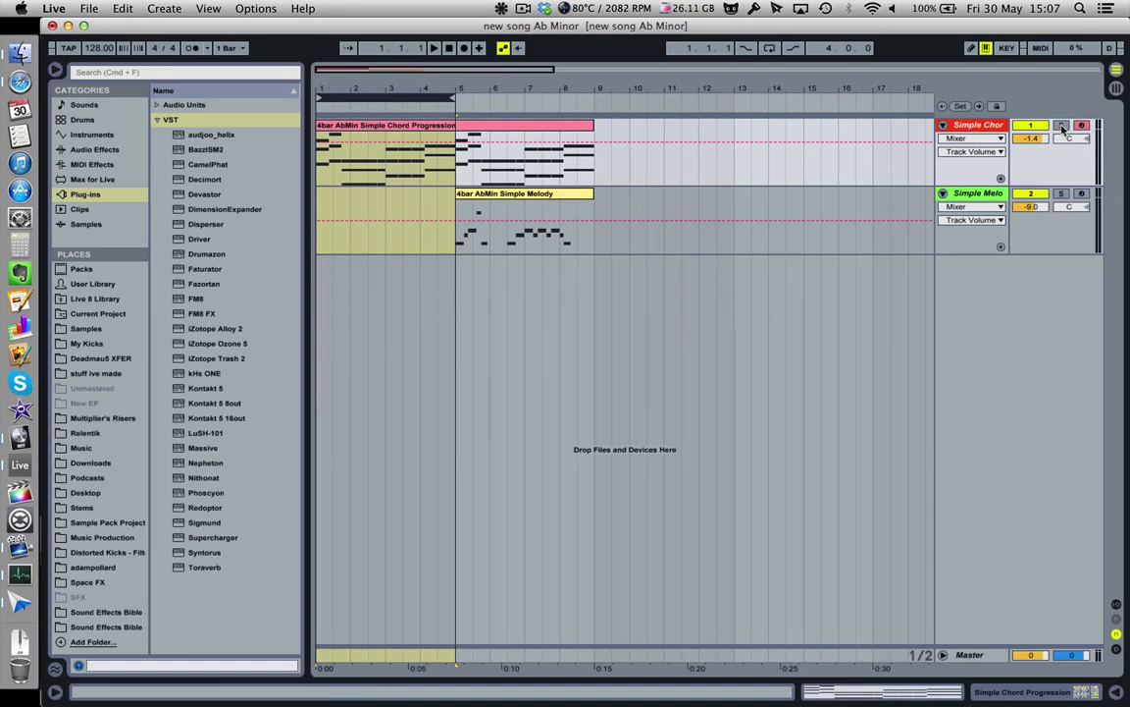
pyautogui.press('space')
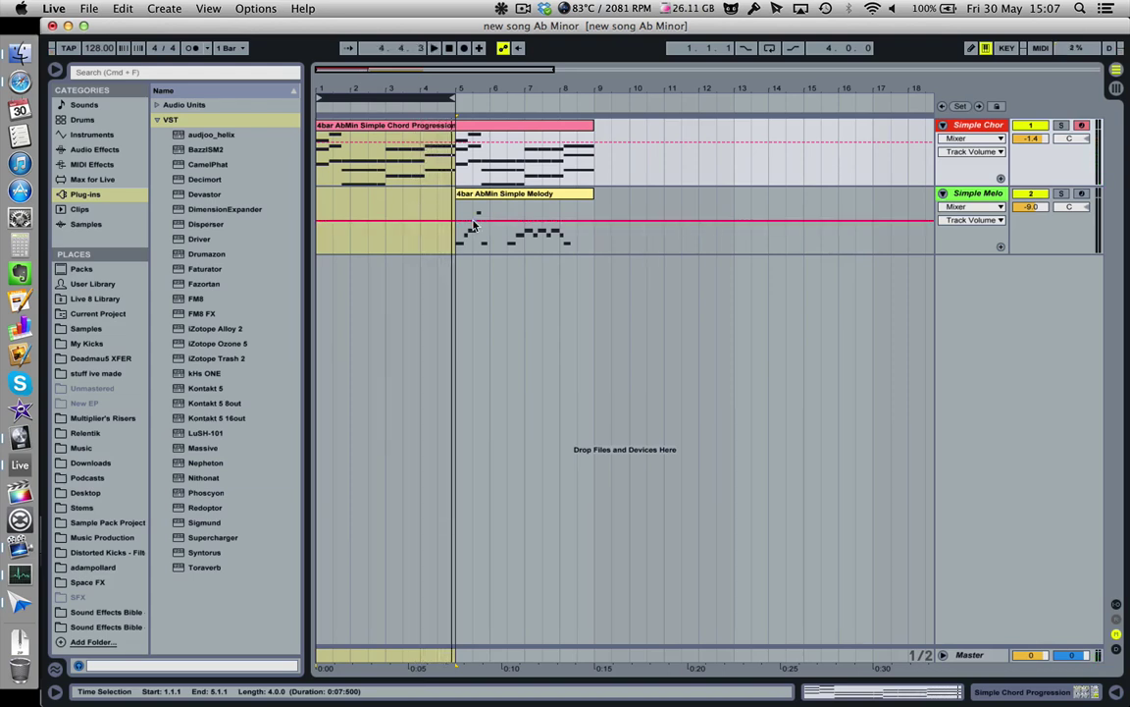
# - Remove the Grand Piano instrument from the Simple Chord Progression track
pyautogui.click(979, 128)
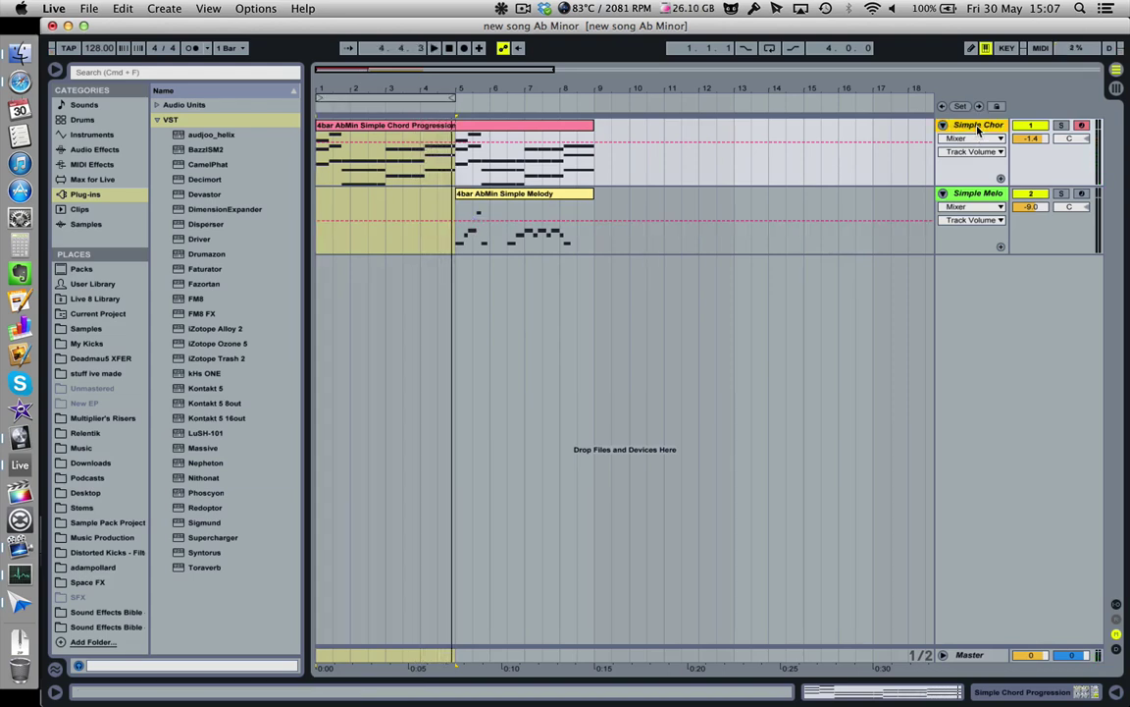
pyautogui.click(991, 695)
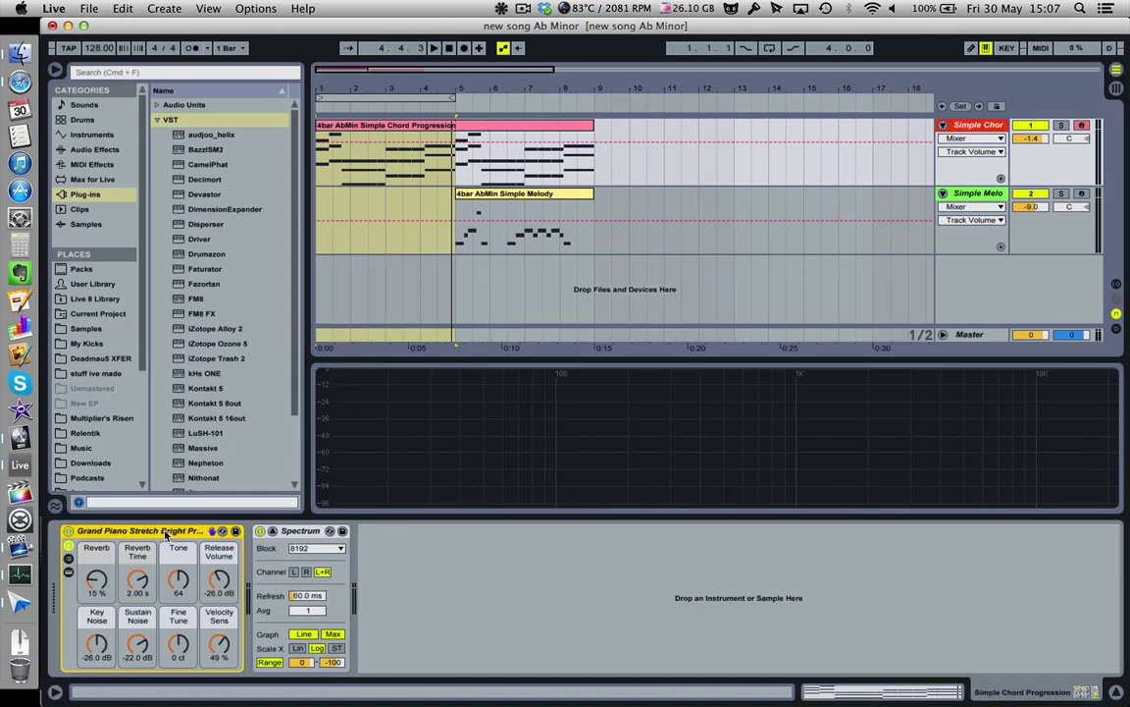
pyautogui.press('Delete')
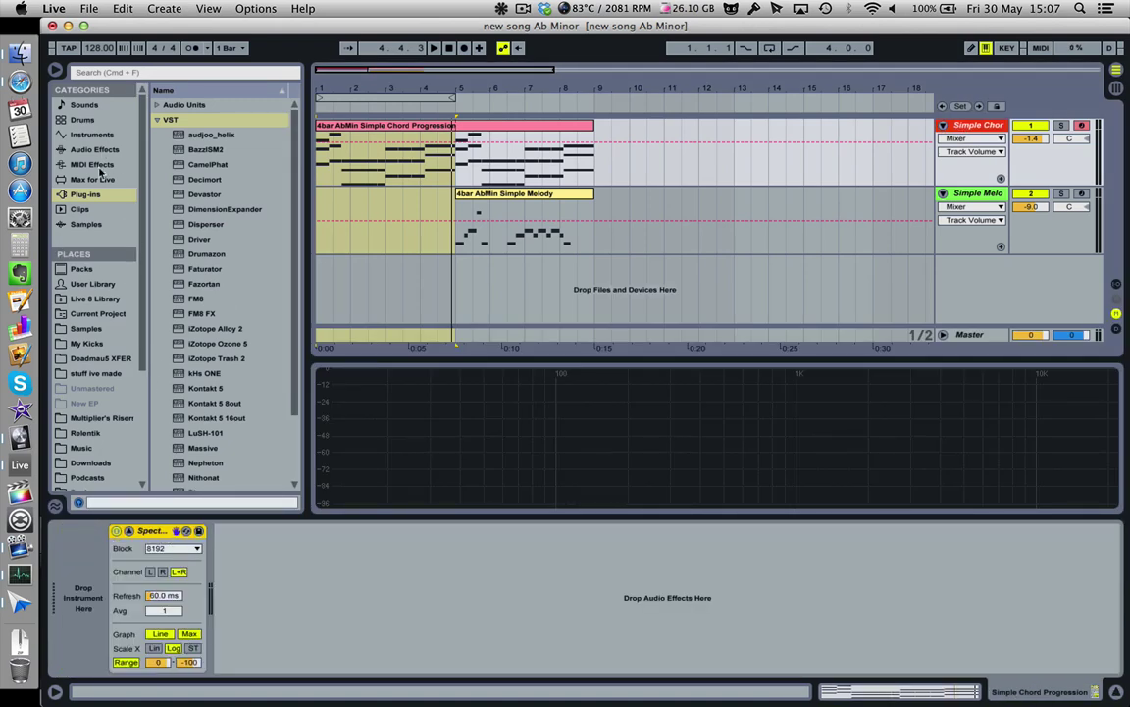
# - Load the kHs ONE VST onto the chord track and audition the chords with its 1st Impressions lead preset
pyautogui.scroll(-3, 206, 192)
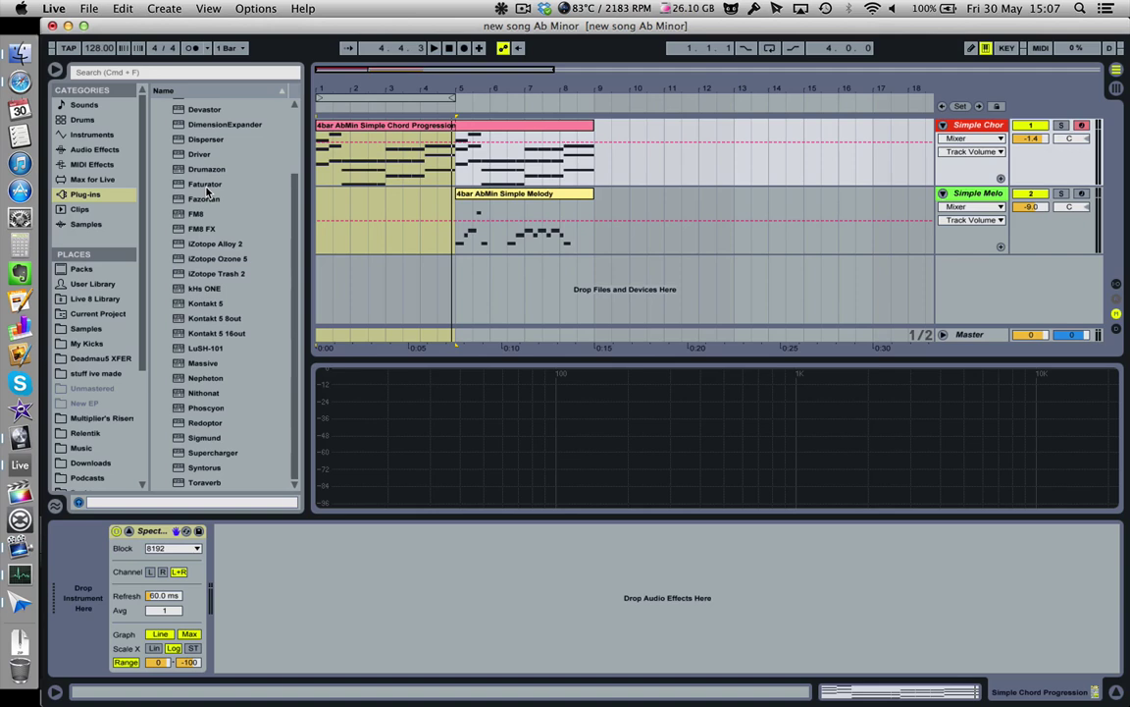
pyautogui.scroll(3, 215, 297)
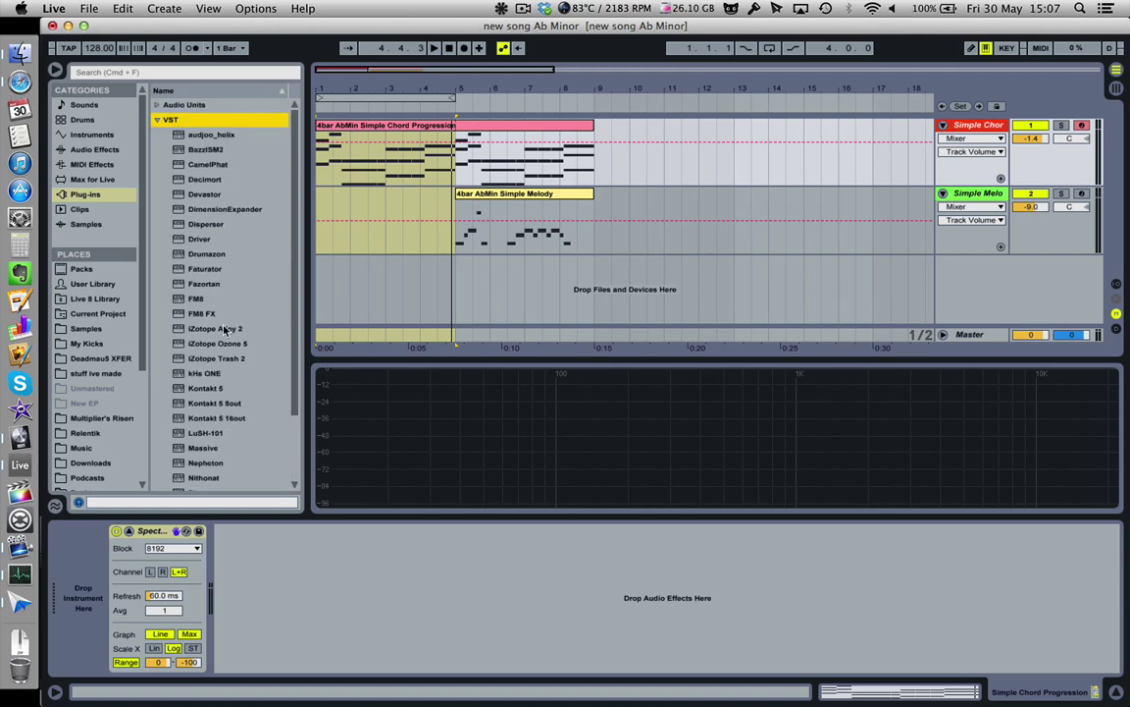
pyautogui.click(210, 373)
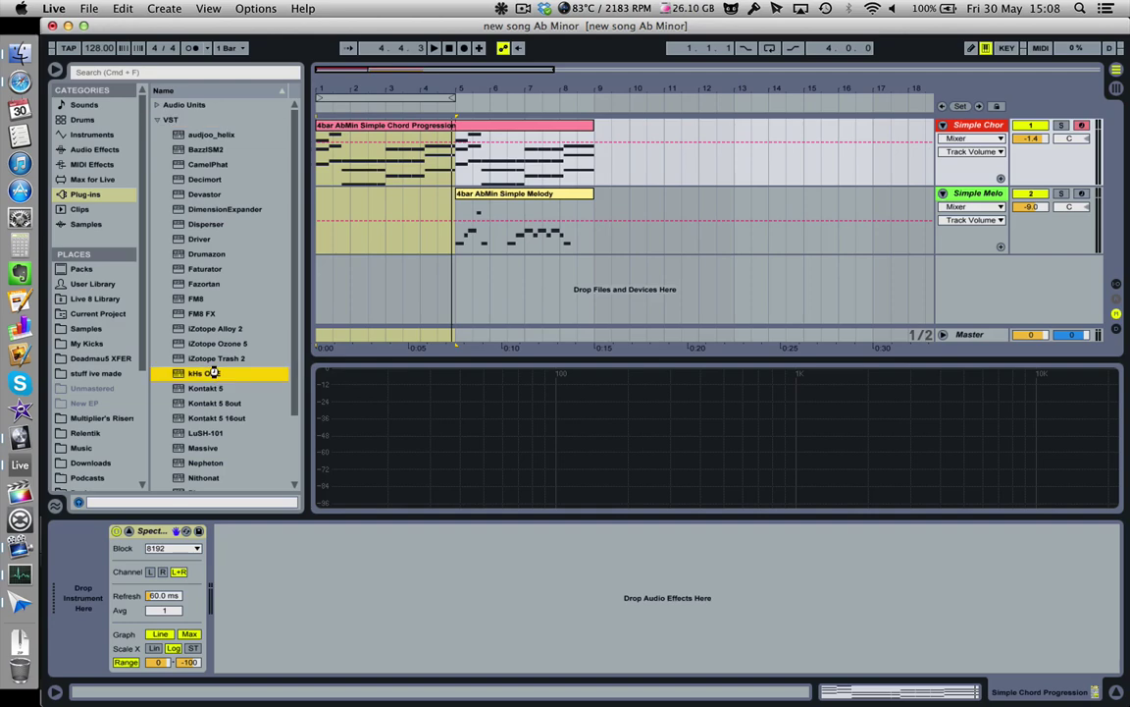
pyautogui.doubleClick(210, 373)
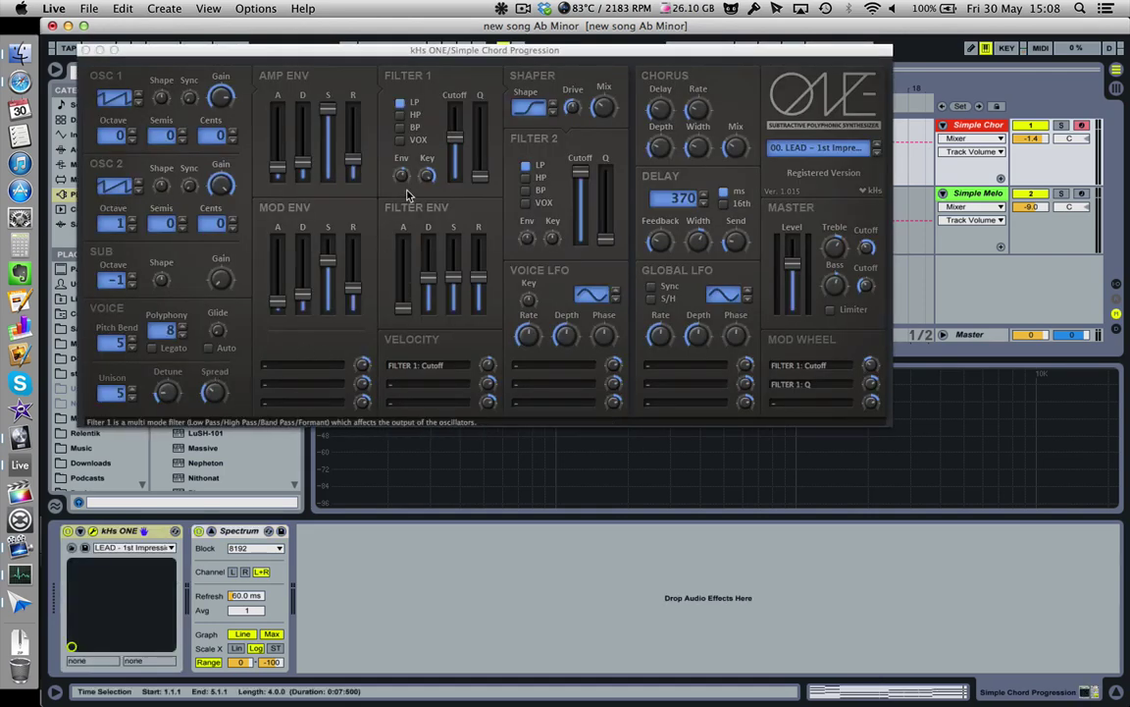
pyautogui.moveTo(402, 50); pyautogui.dragTo(449, 144)
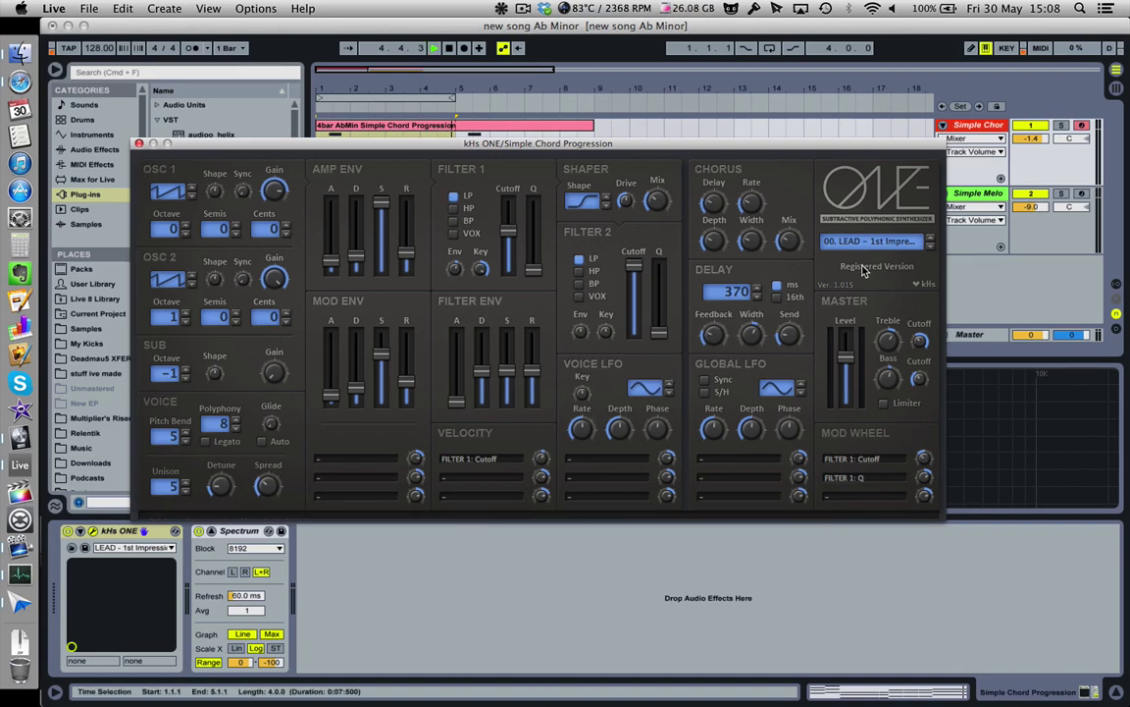
pyautogui.press('space')
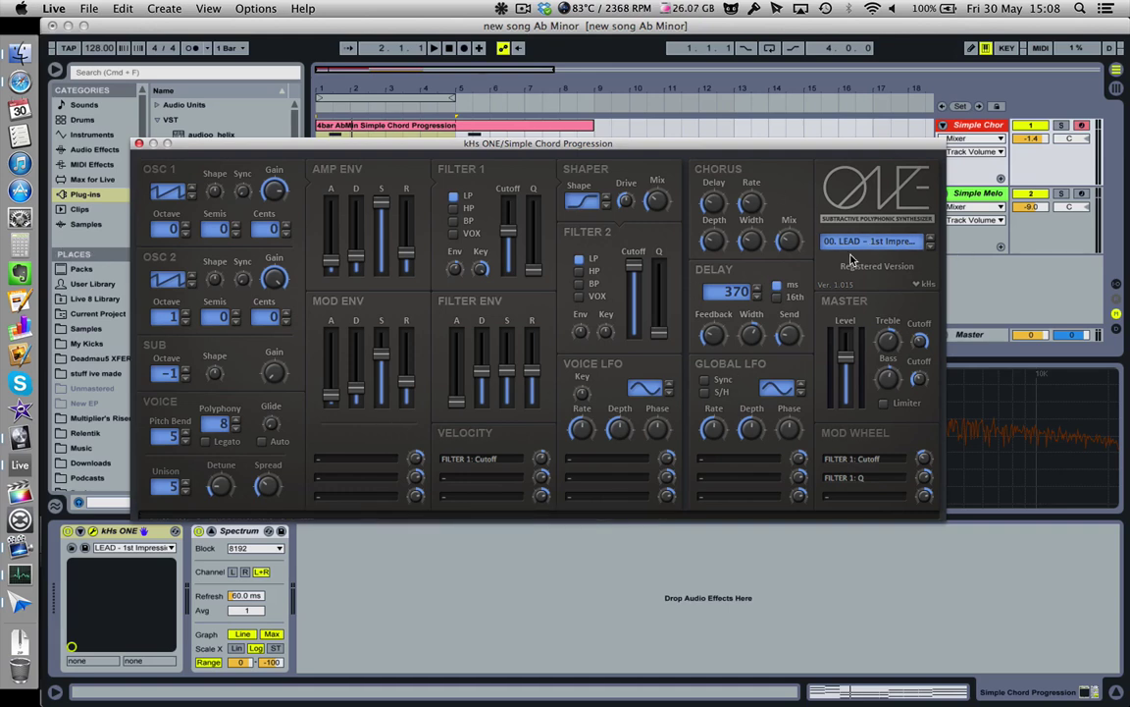
# - Step through the LEAD presets of kHs ONE up to Rasmau5 and back to Lydeen!
pyautogui.click(931, 244)
pyautogui.click(930, 247)
pyautogui.click(930, 247)
pyautogui.click(931, 248)
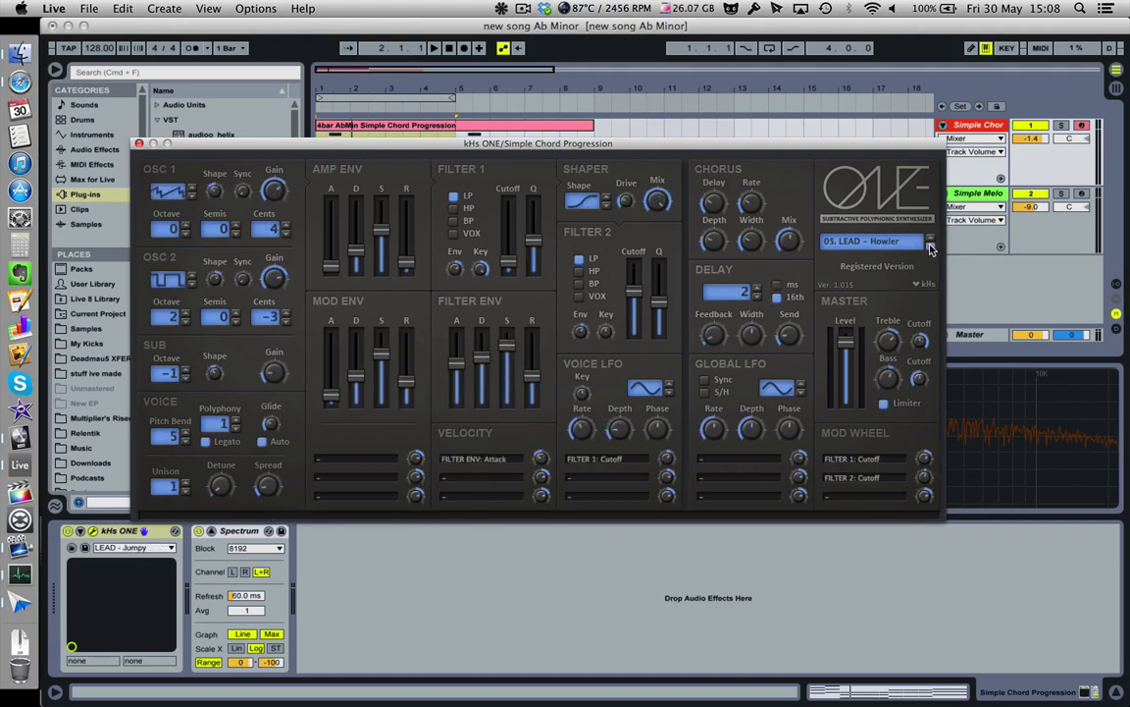
pyautogui.click(931, 247)
pyautogui.click(931, 246)
pyautogui.click(930, 246)
pyautogui.click(930, 245)
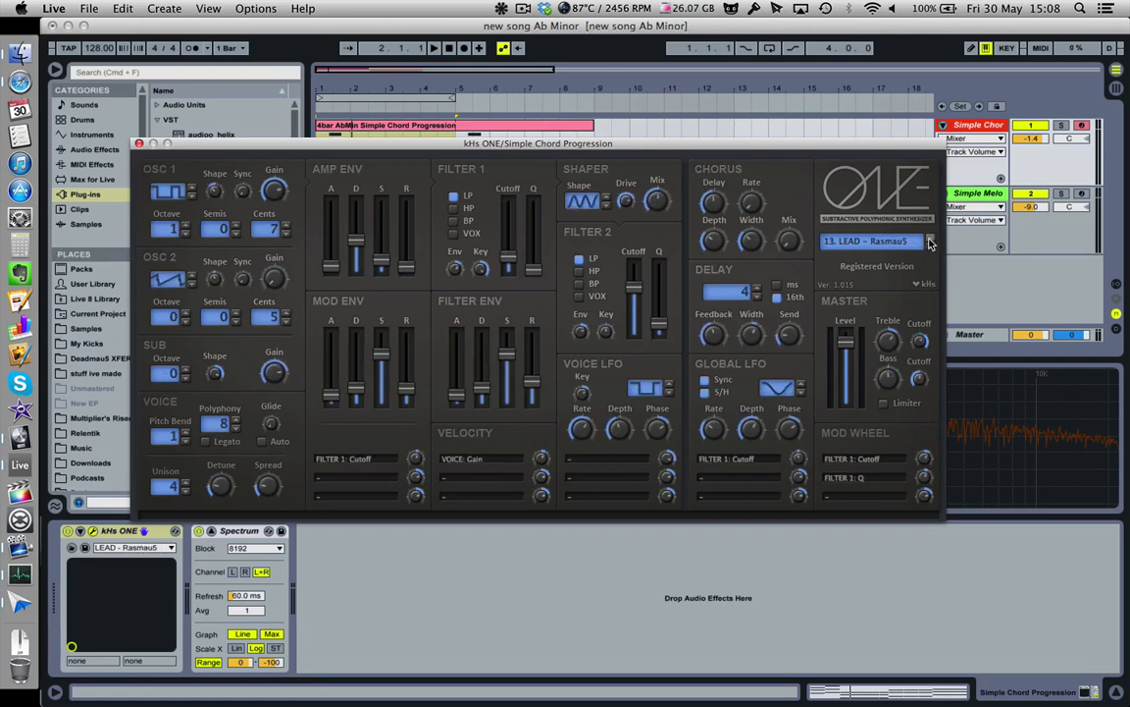
pyautogui.click(930, 244)
# - Load the PAD - Butterfly preset and audition it along with CPU Choir and Aristotle over the chords
pyautogui.click(874, 240)
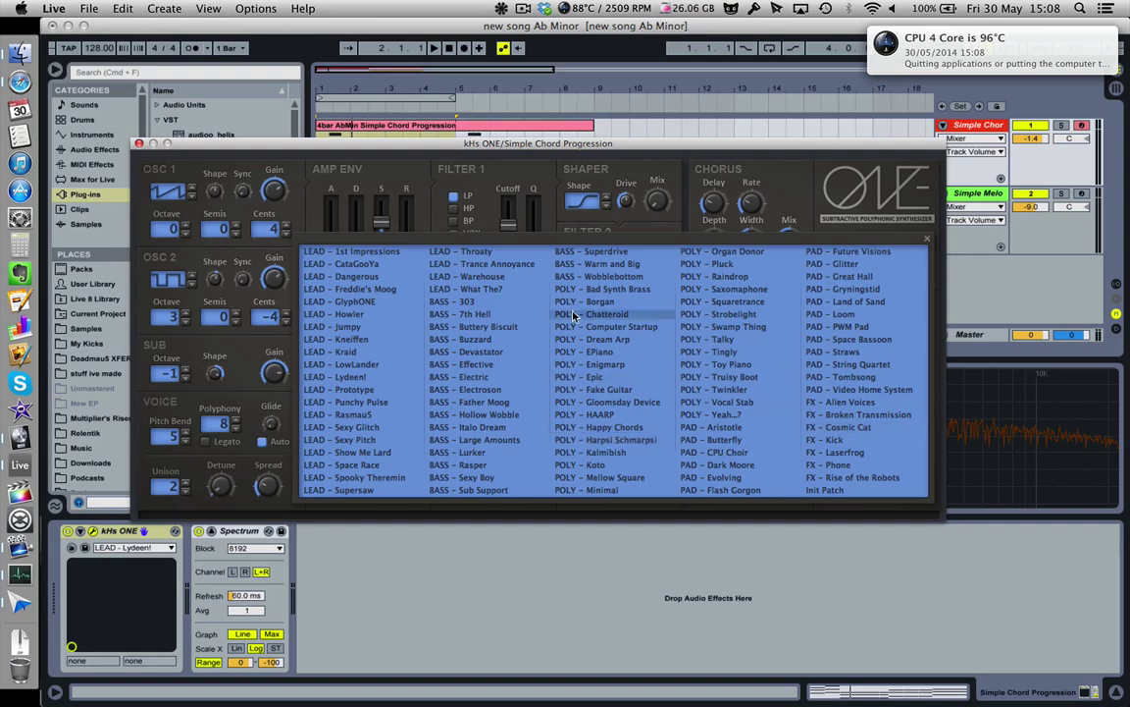
pyautogui.click(749, 442)
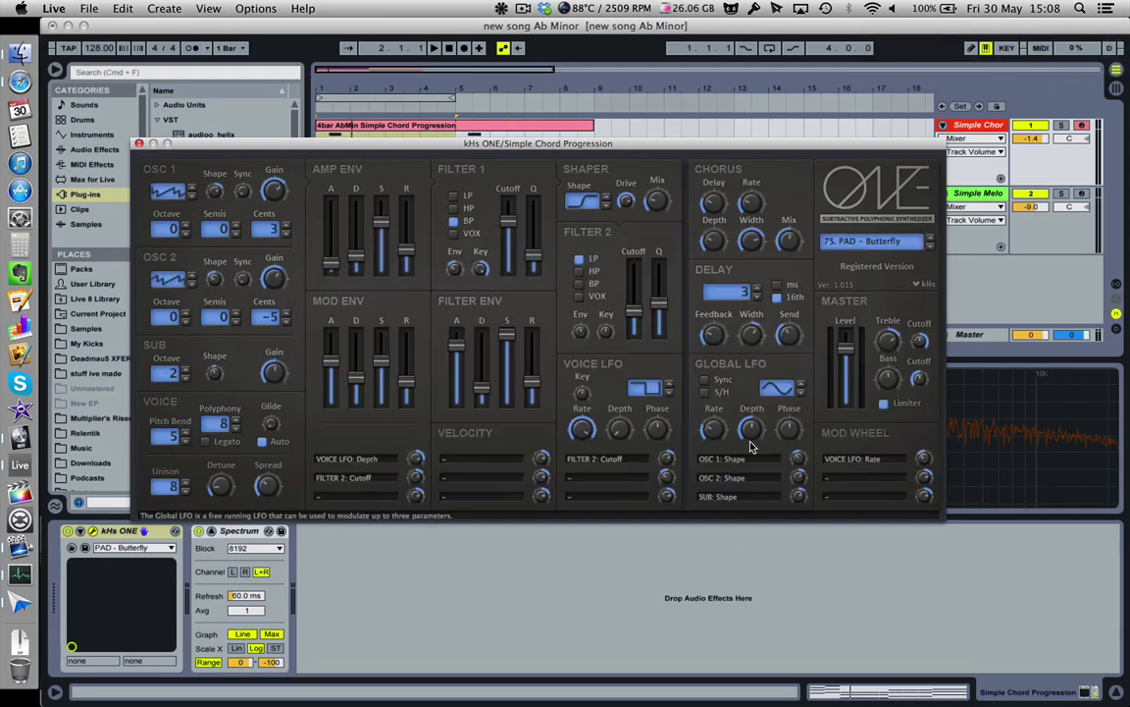
pyautogui.press('space')
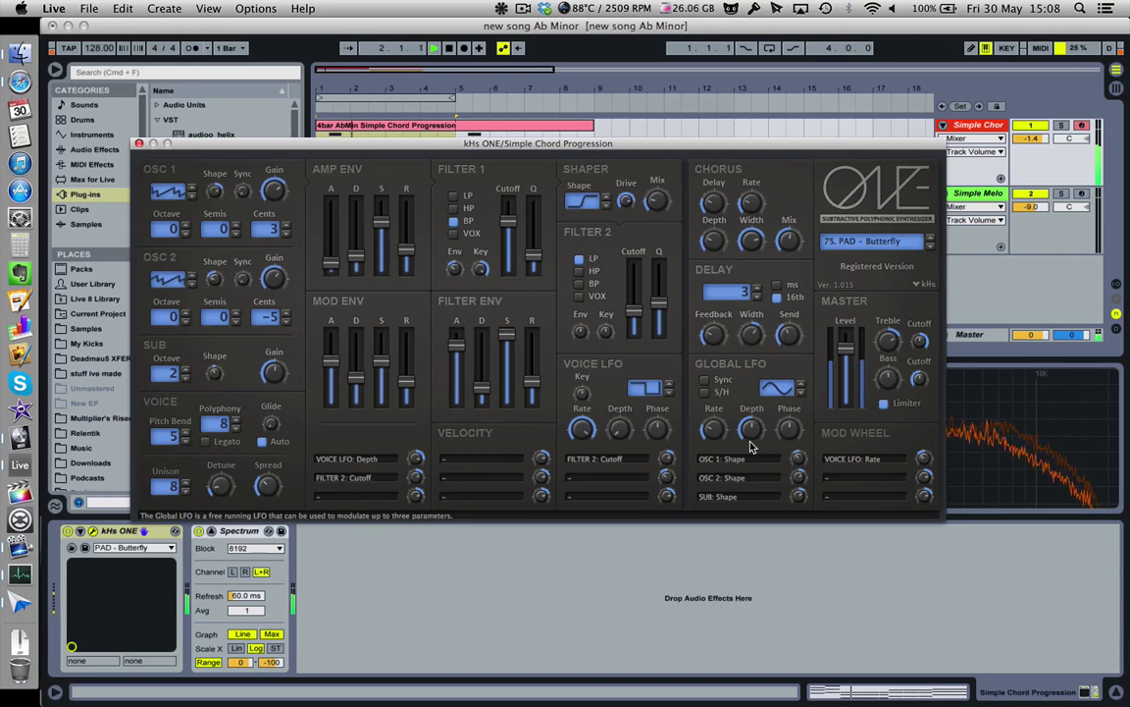
pyautogui.click(930, 241)
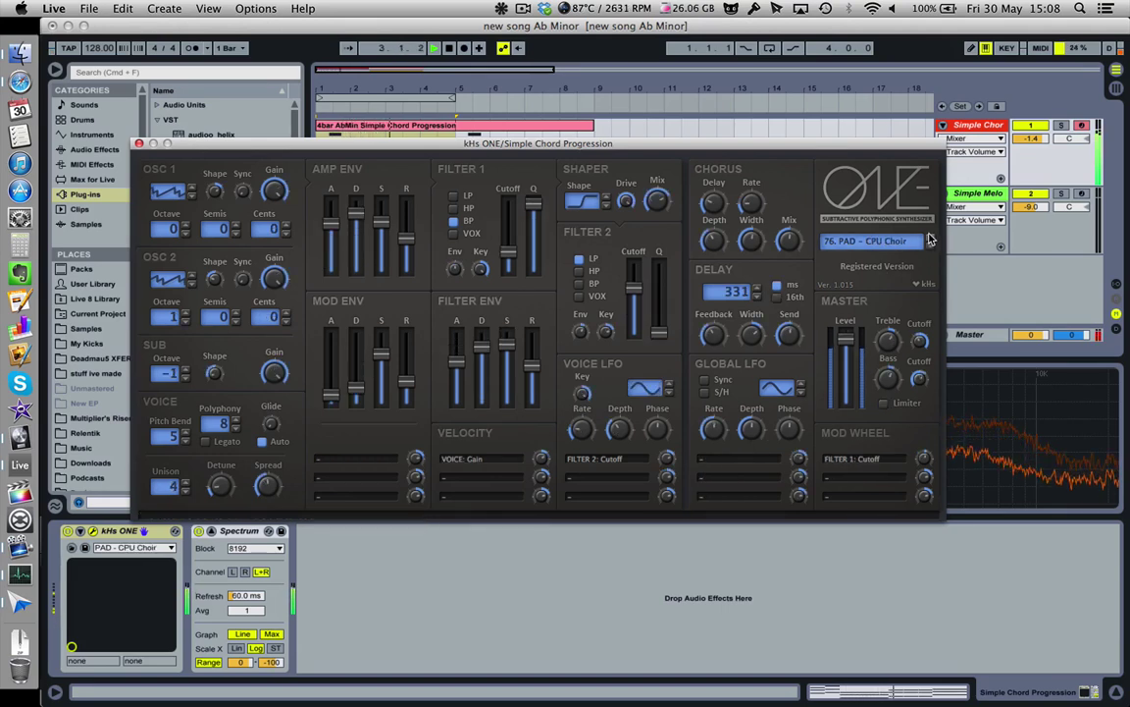
pyautogui.click(929, 242)
pyautogui.click(929, 242)
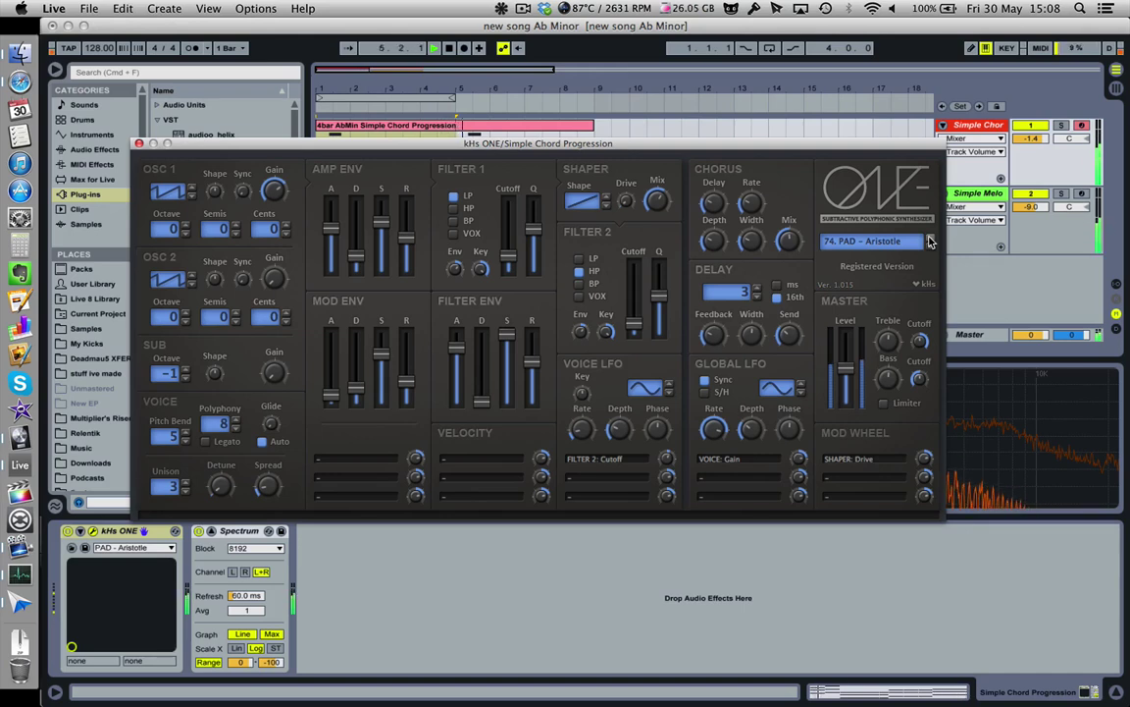
pyautogui.press('space')
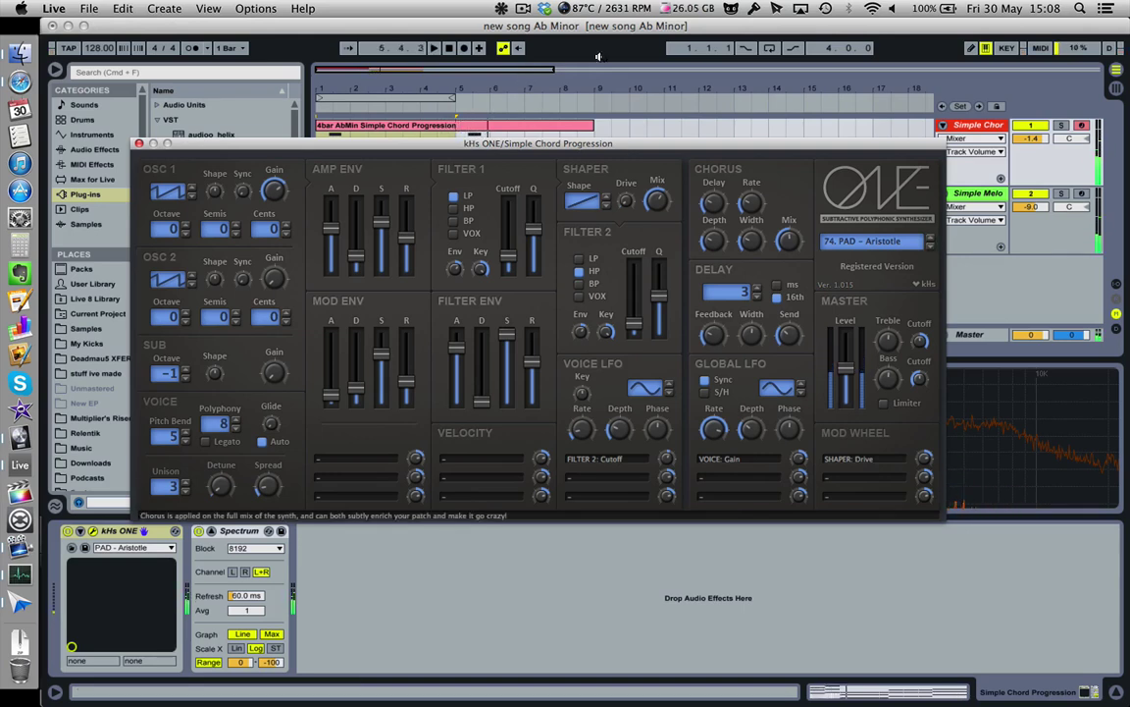
# - Turn on looping for the first four bars and audition the chords
pyautogui.click(770, 47)
pyautogui.press('space')
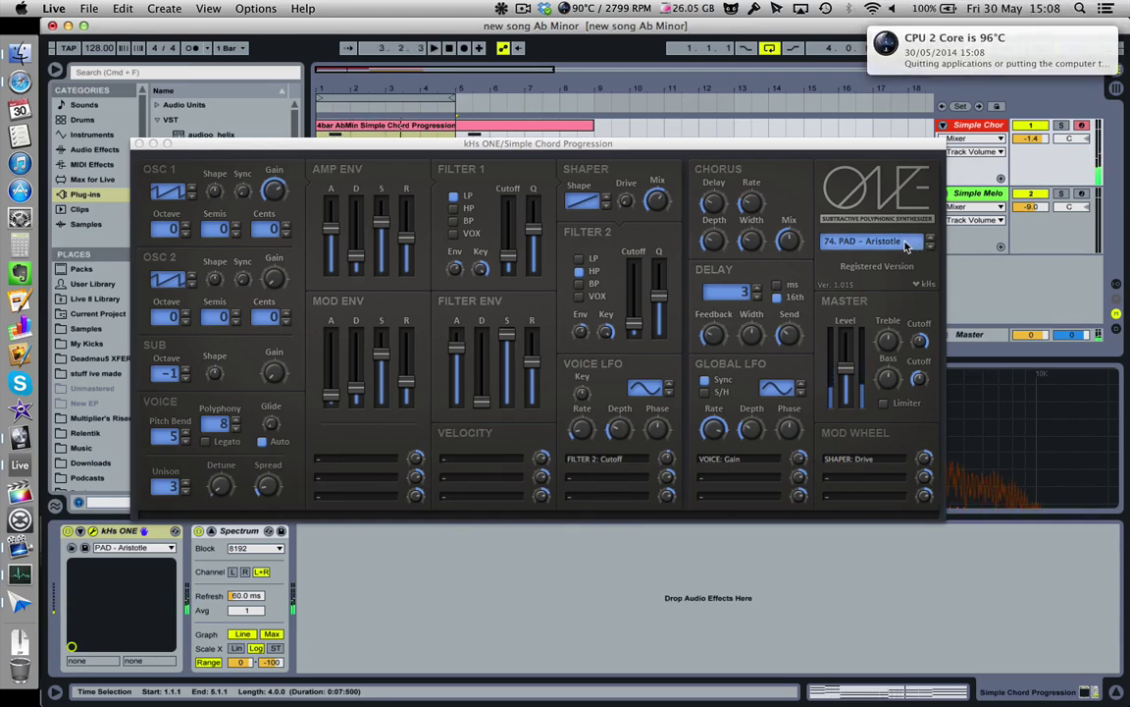
# - Load the Init Patch preset in kHs ONE and listen to the looped chords with it
pyautogui.click(907, 244)
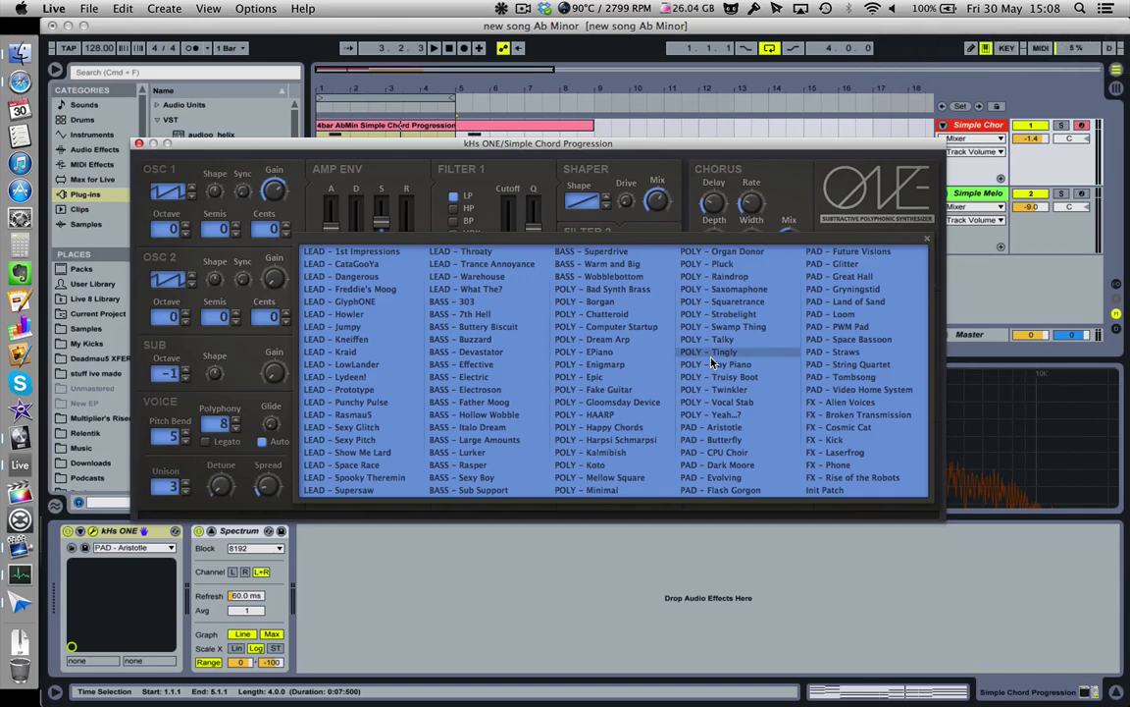
pyautogui.click(844, 489)
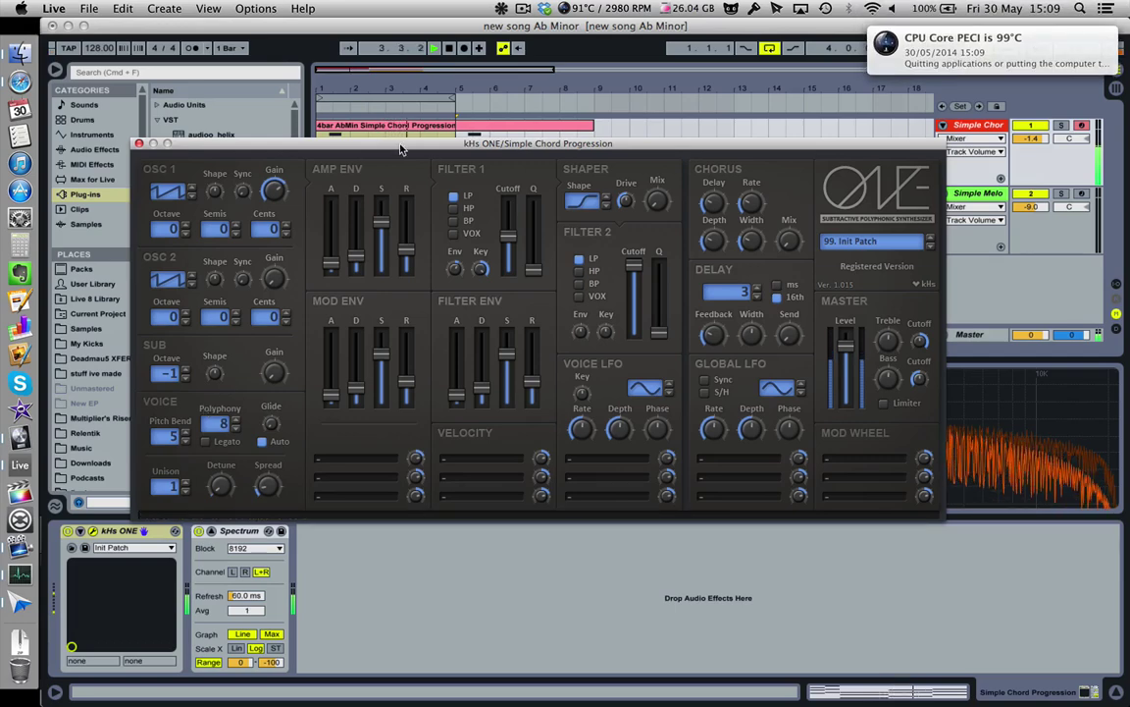
pyautogui.moveTo(400, 148); pyautogui.dragTo(464, 163)
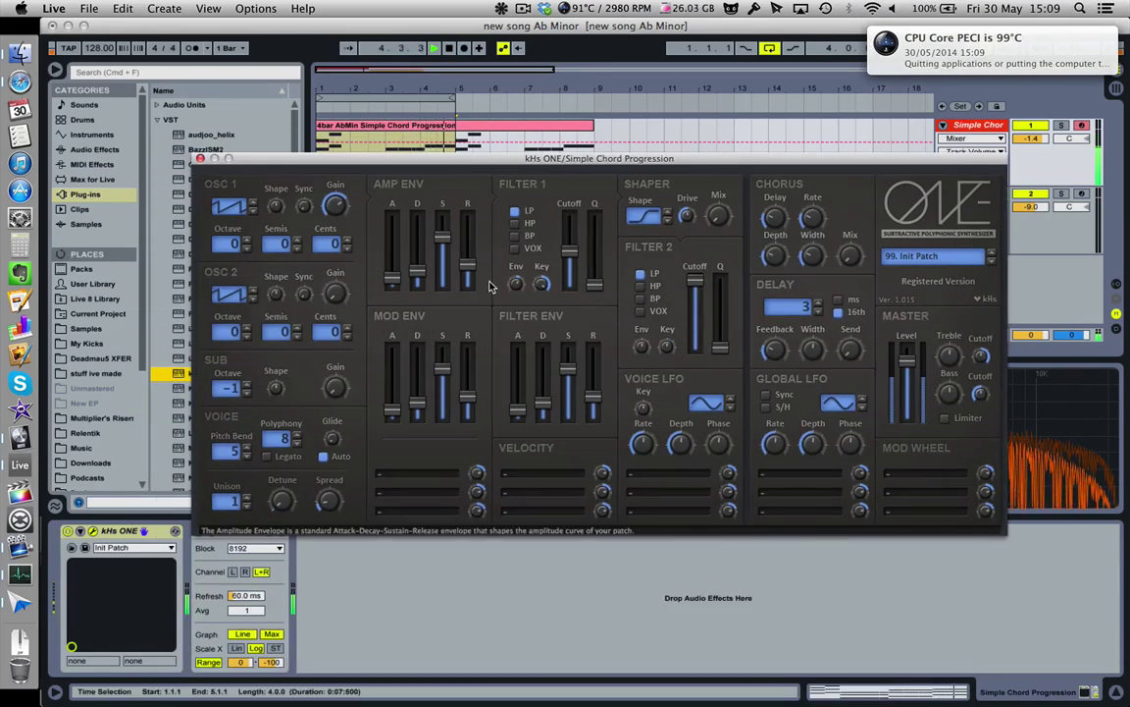
pyautogui.press('space')
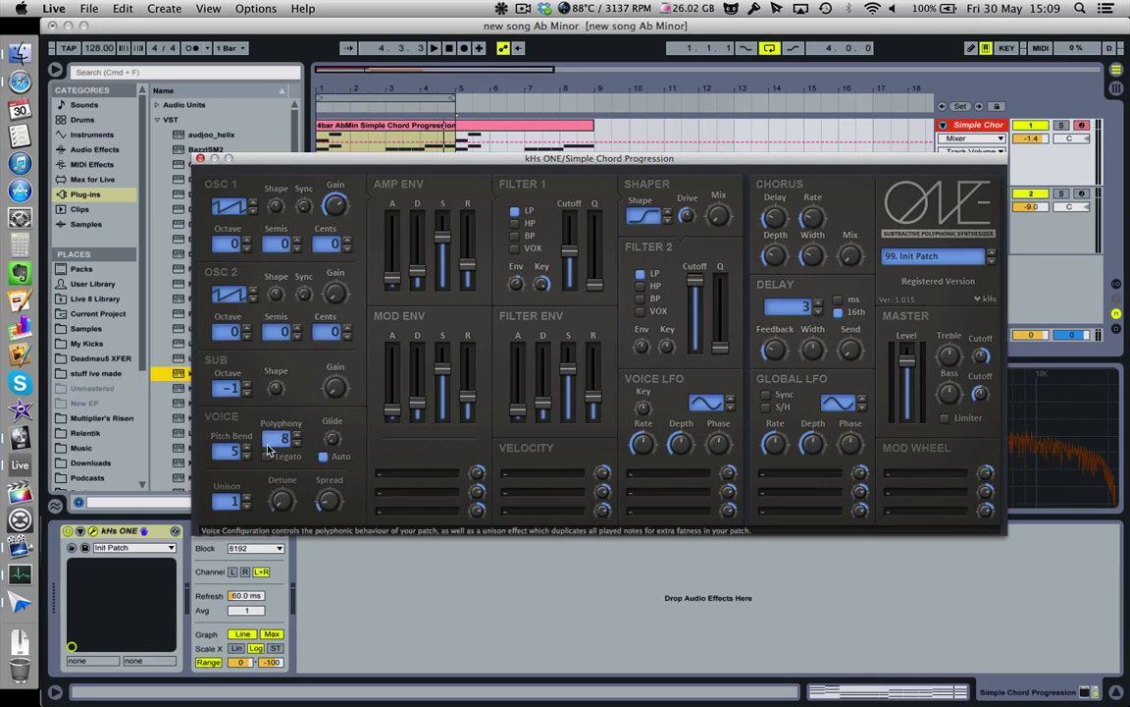
pyautogui.press('space')
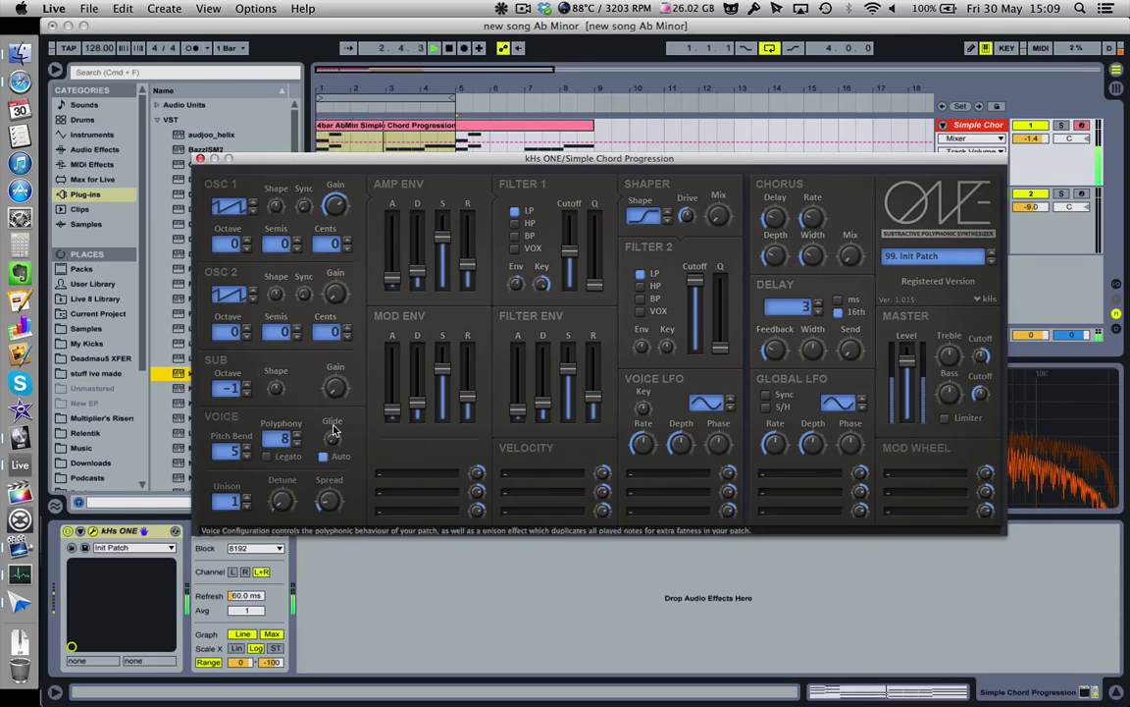
pyautogui.press('space')
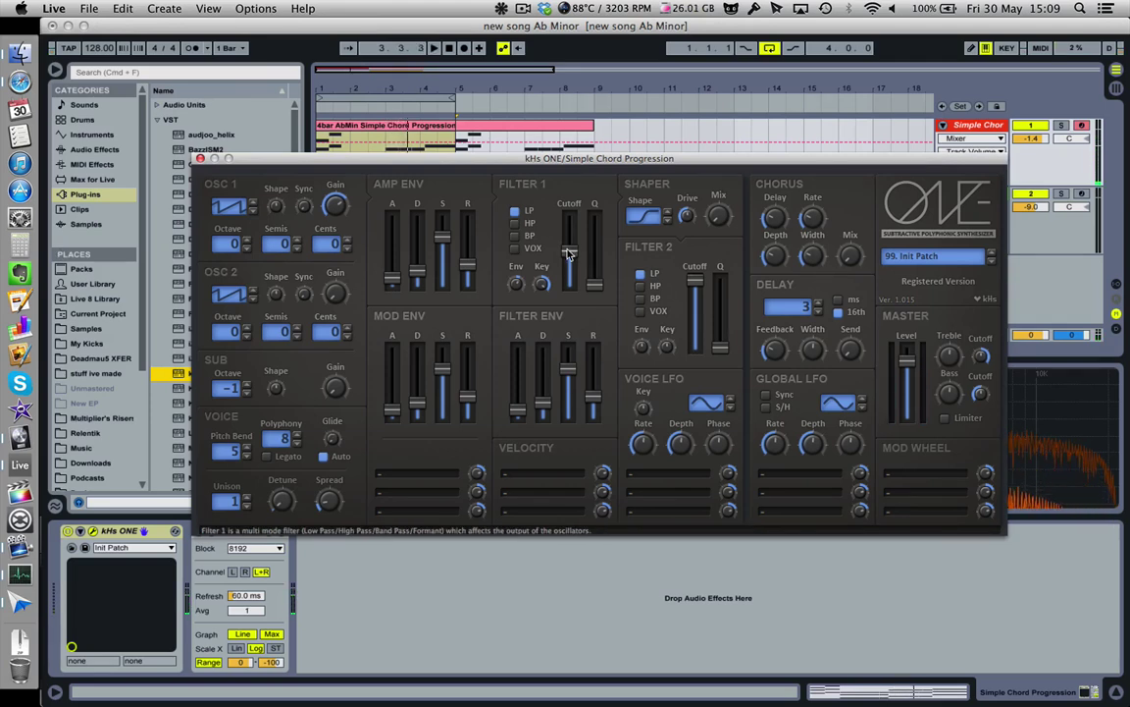
# - Play the looped chords while reducing Filter 1's envelope amount, lowering its cutoff and dropping the filter envelope's sustain to minimum
pyautogui.moveTo(468, 281); pyautogui.dragTo(456, 272)
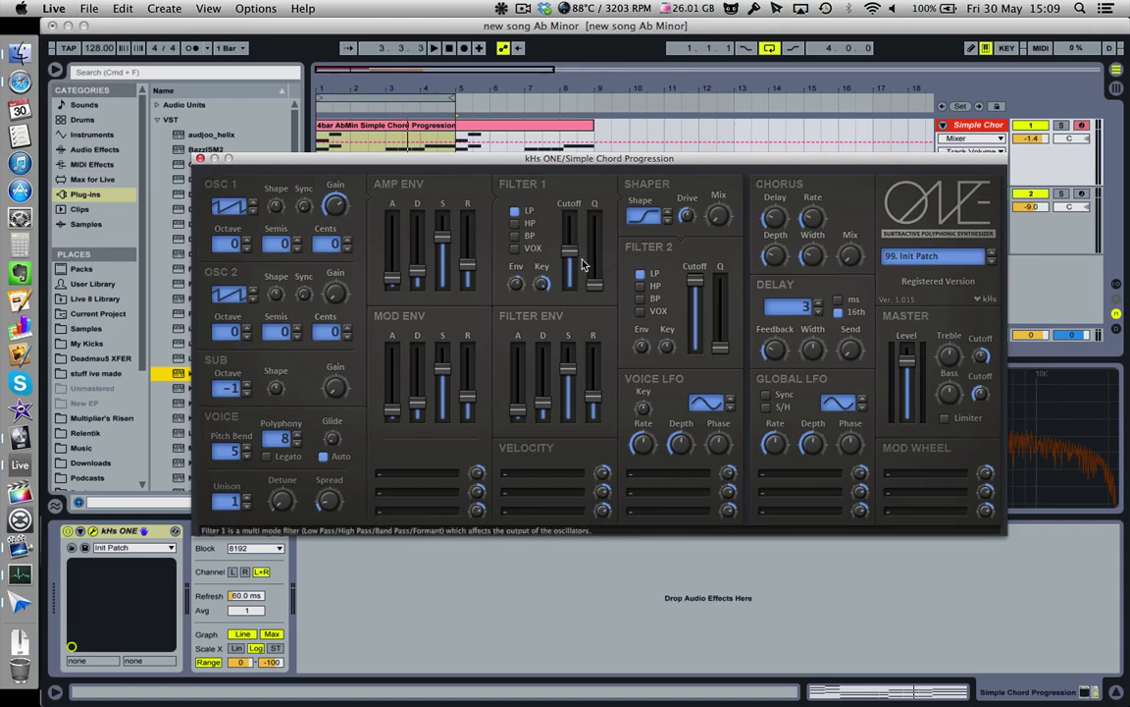
pyautogui.press('space')
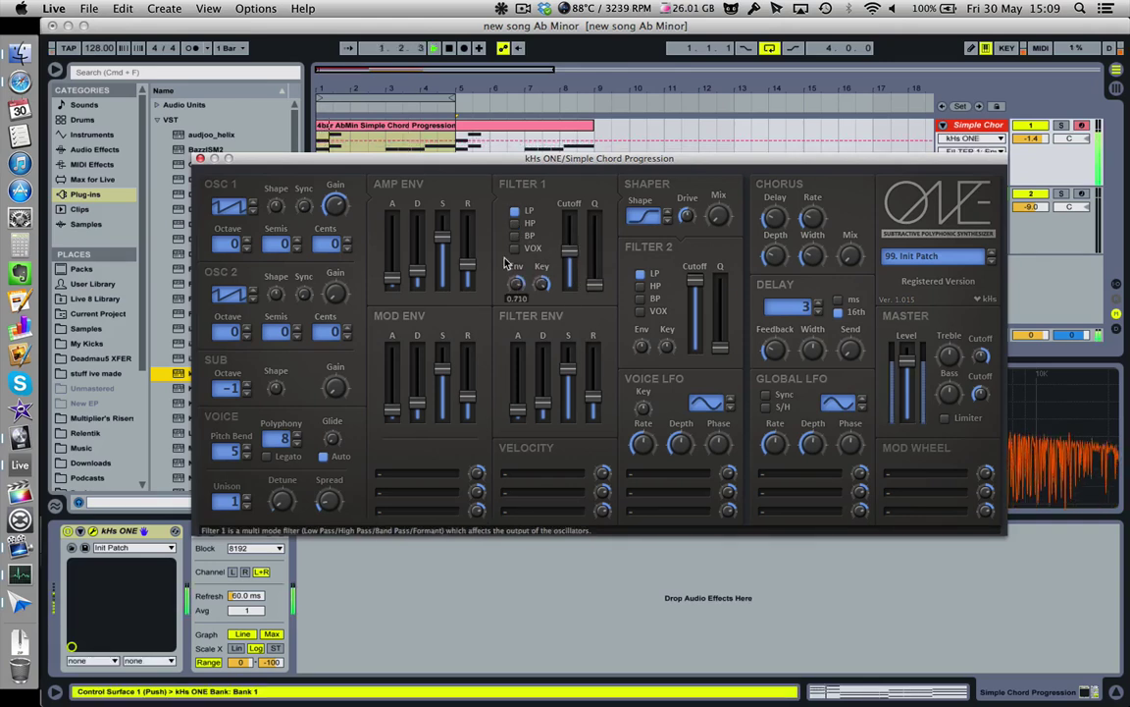
pyautogui.moveTo(518, 284)
pyautogui.mouseDown()
pyautogui.moveTo(551, 344)
pyautogui.moveTo(534, 296)
pyautogui.mouseUp()
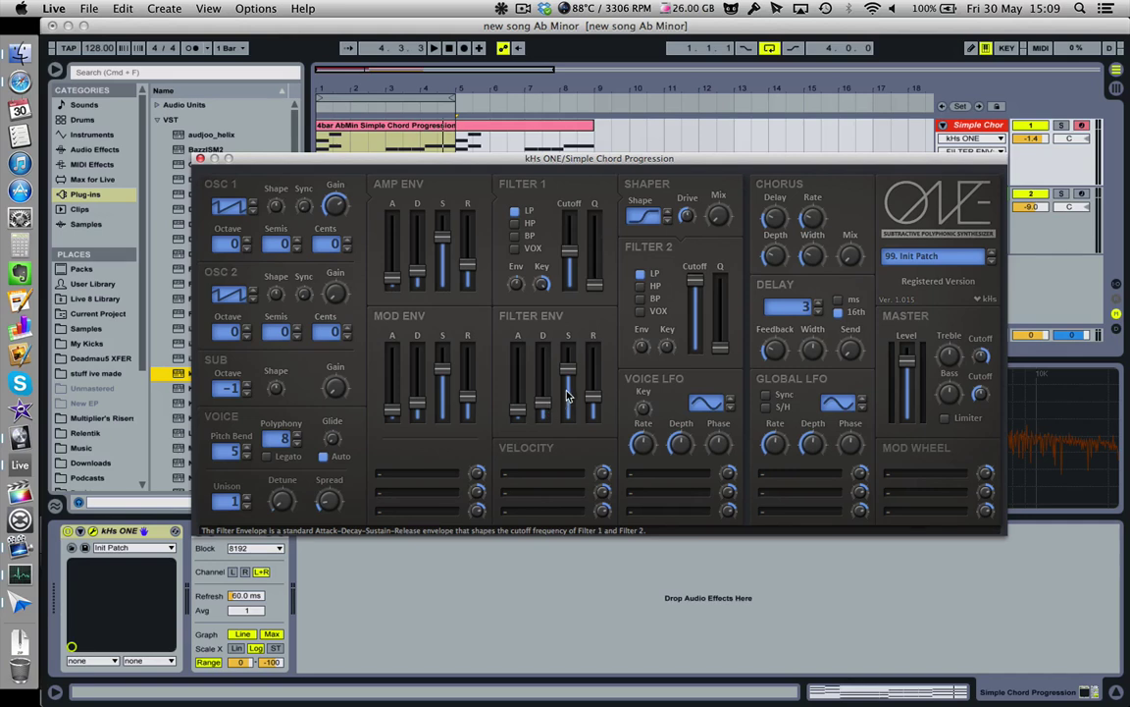
pyautogui.moveTo(567, 371); pyautogui.dragTo(579, 422)
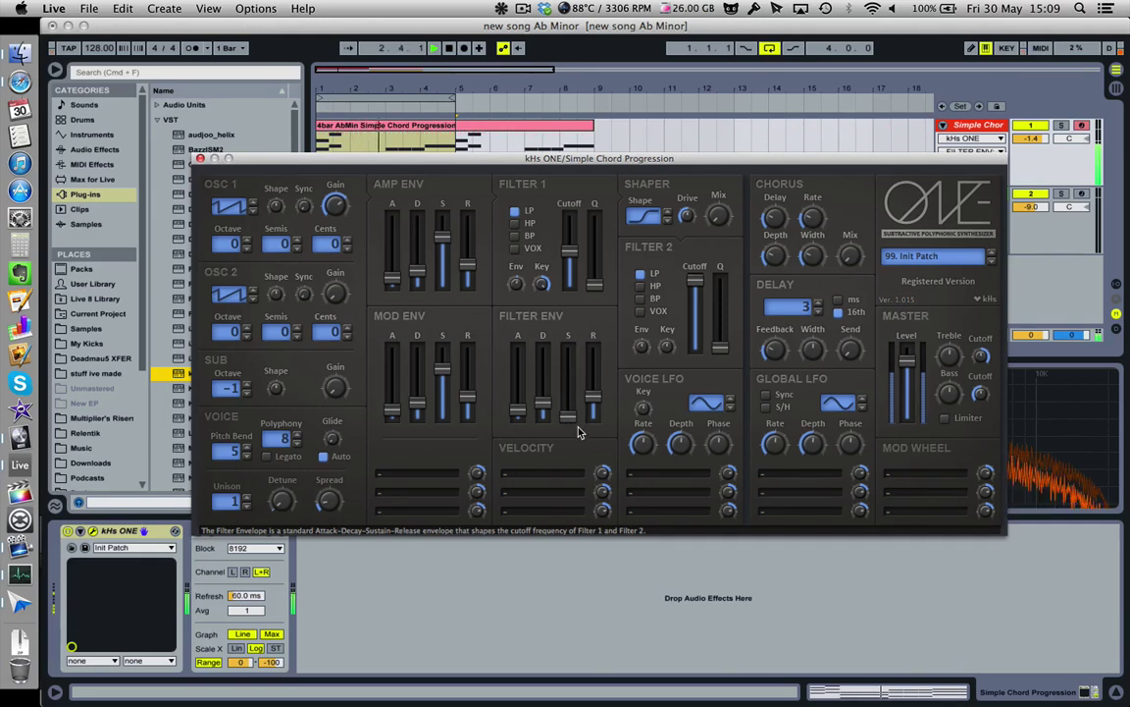
pyautogui.moveTo(569, 252); pyautogui.dragTo(572, 275)
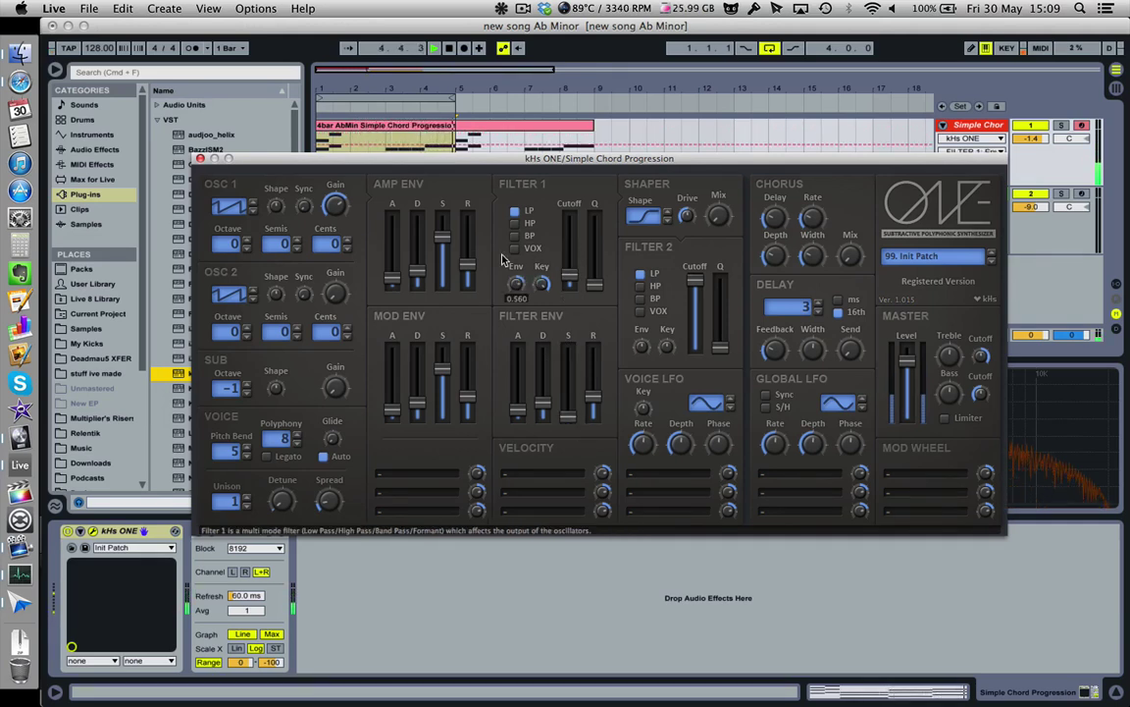
pyautogui.moveTo(520, 283); pyautogui.dragTo(518, 284)
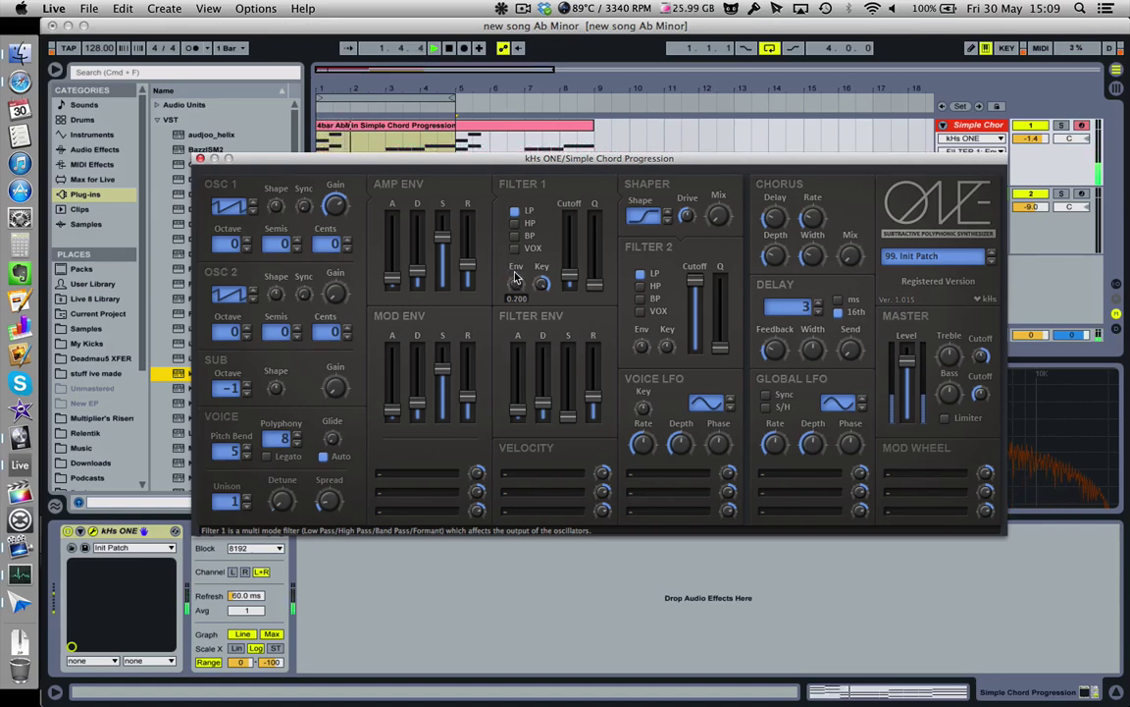
# - Raise the filter envelope's attack and decay and drop its release to minimum
pyautogui.moveTo(518, 409); pyautogui.dragTo(520, 363)
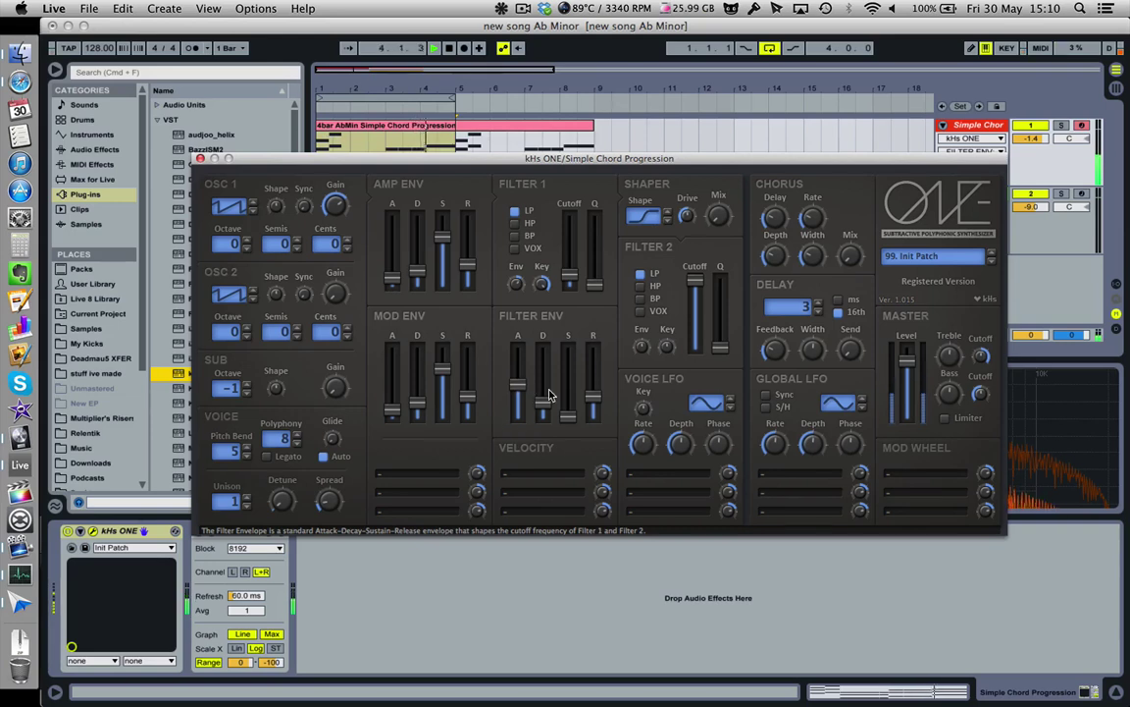
pyautogui.click(548, 376)
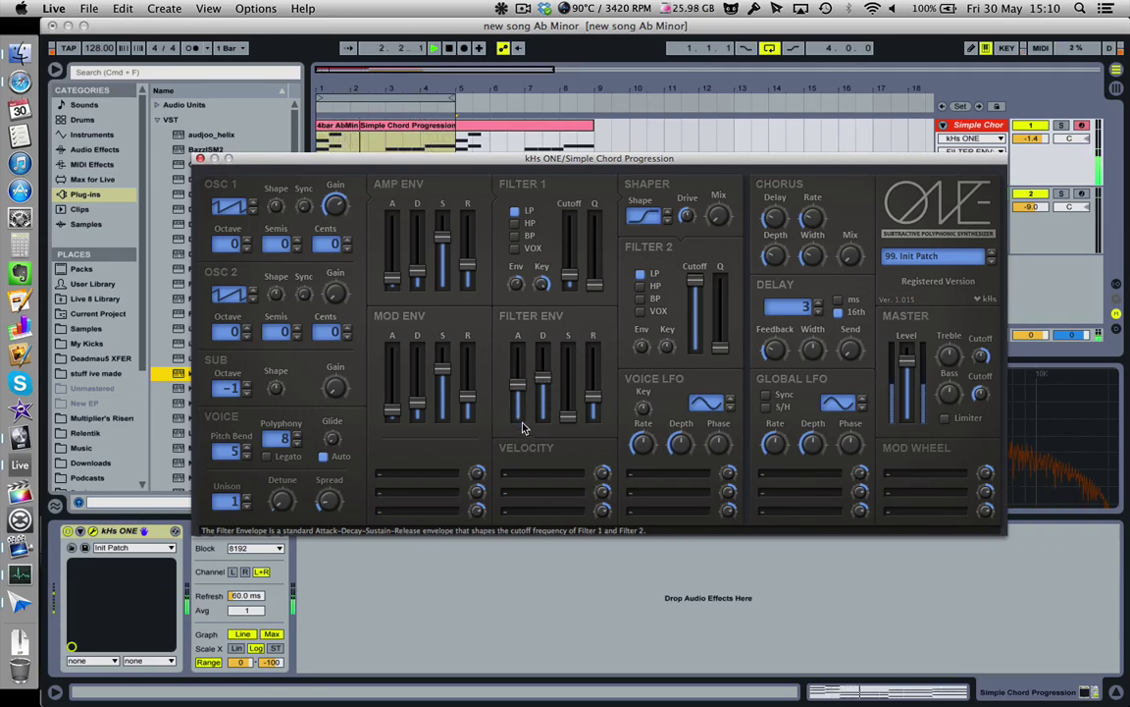
pyautogui.click(519, 392)
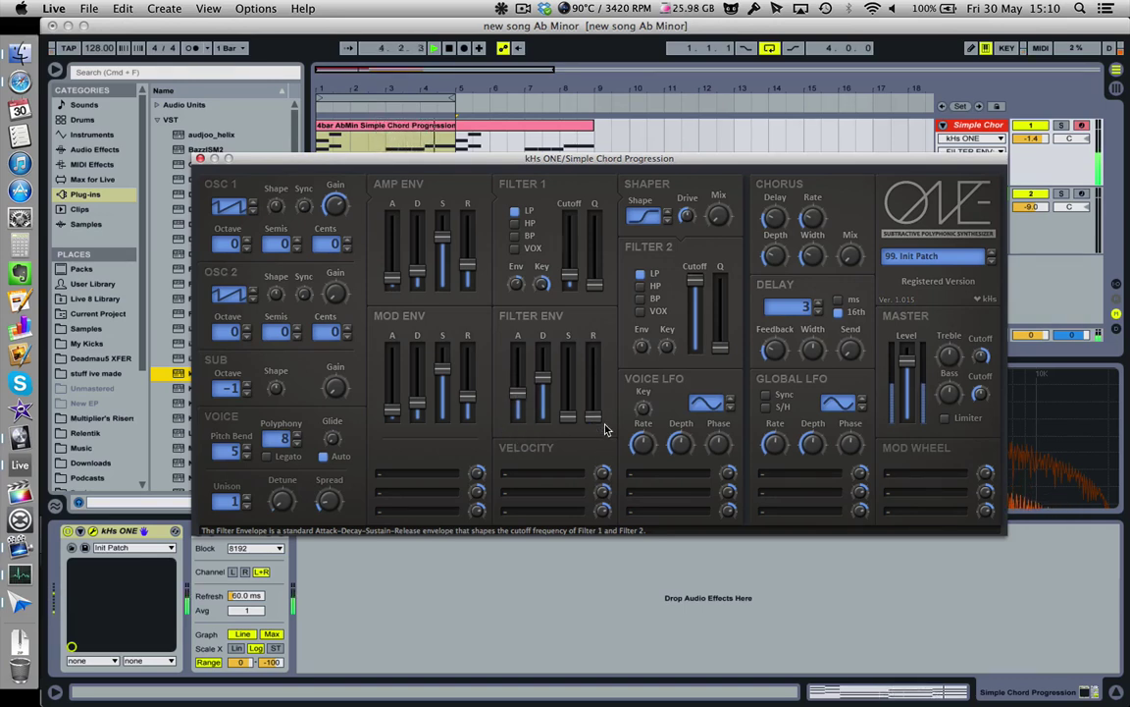
# - Raise Filter 1's cutoff and Q slightly, remove its key tracking, and lower the amp envelope's sustain and release
pyautogui.moveTo(596, 285); pyautogui.dragTo(576, 267)
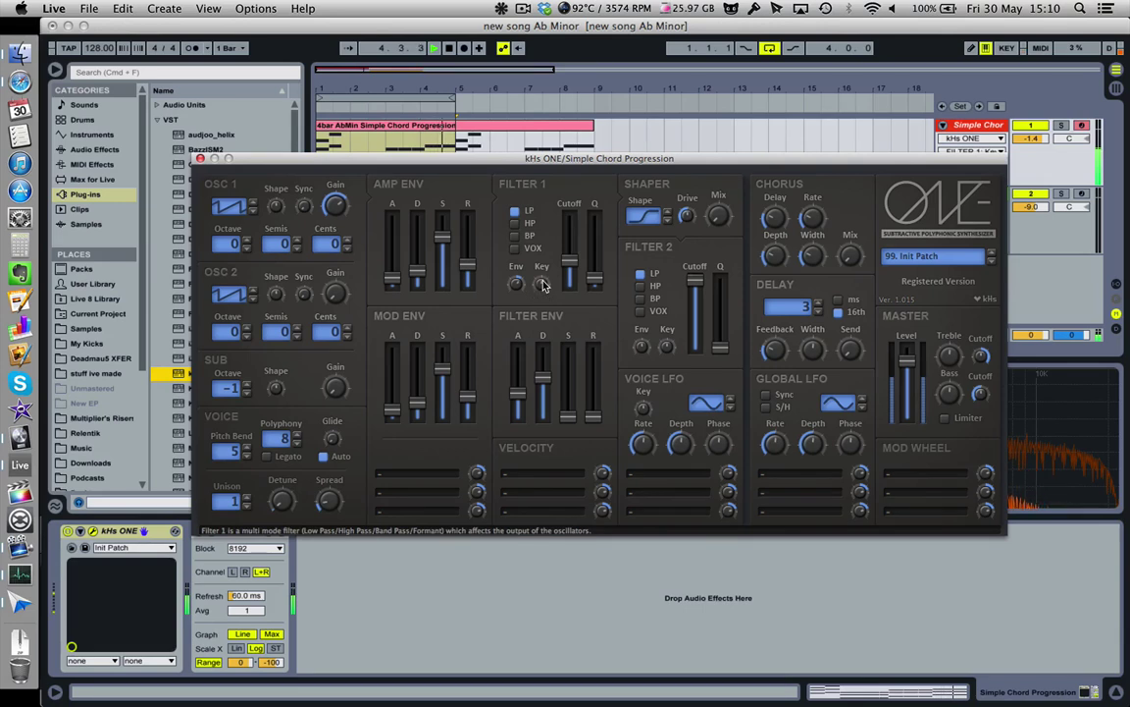
pyautogui.moveTo(542, 284); pyautogui.dragTo(563, 355)
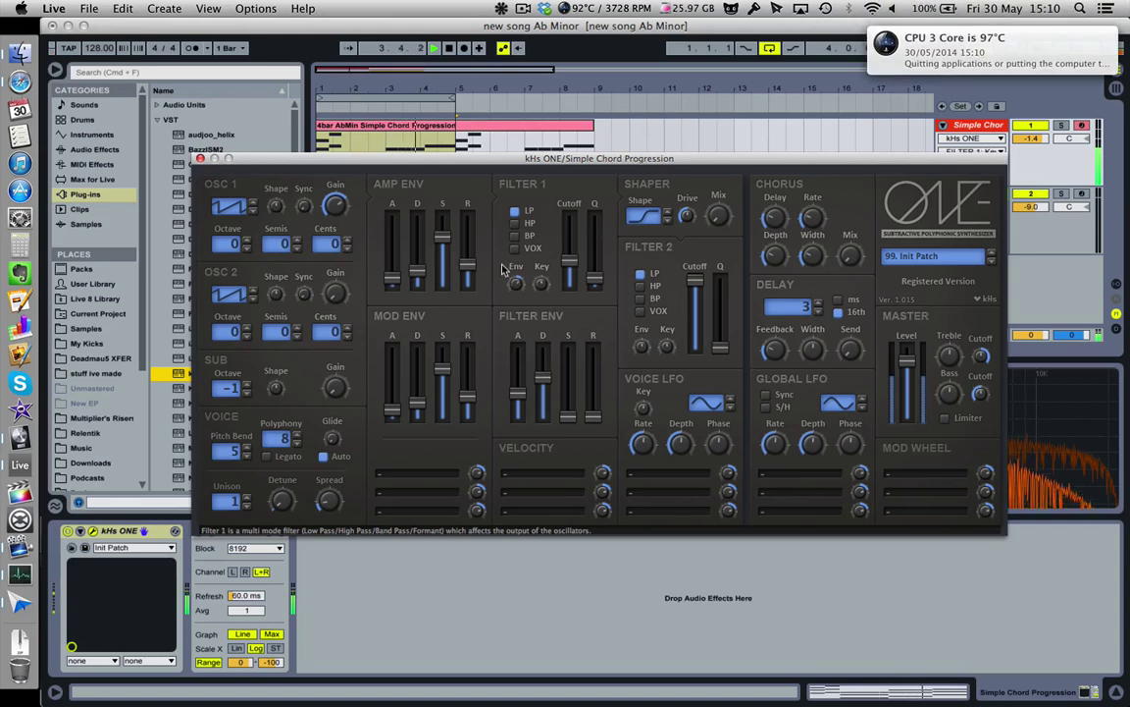
pyautogui.moveTo(443, 236)
pyautogui.mouseDown()
pyautogui.moveTo(444, 313)
pyautogui.moveTo(447, 255)
pyautogui.mouseUp()
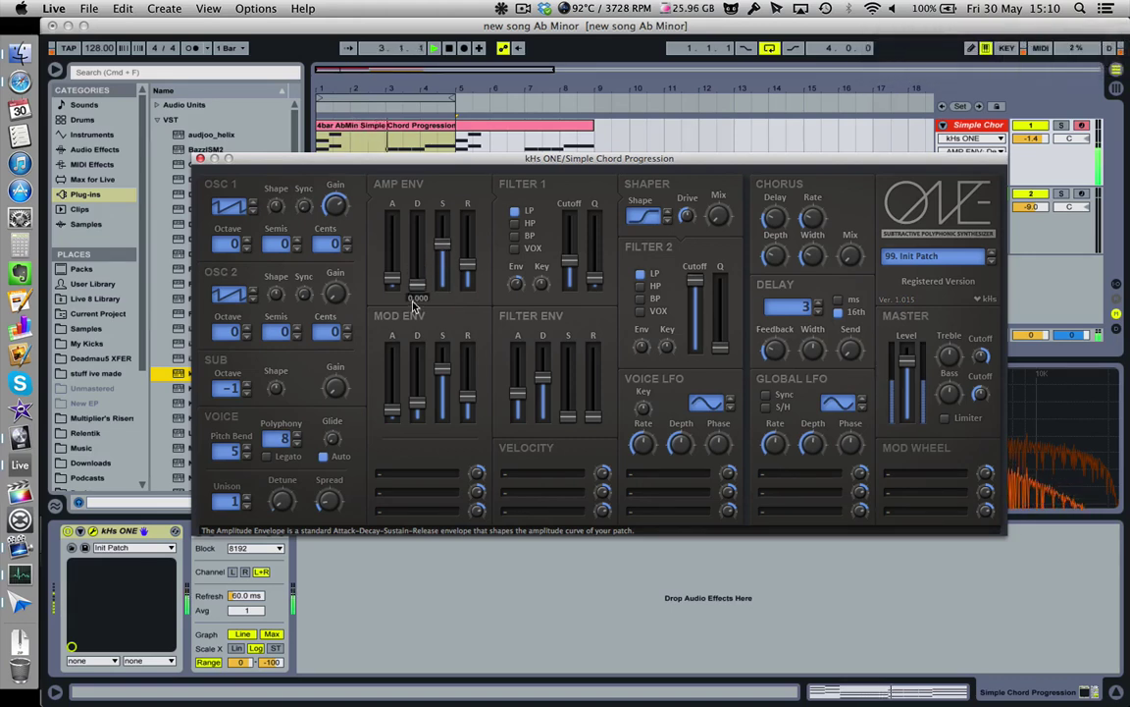
pyautogui.moveTo(393, 279); pyautogui.dragTo(468, 284)
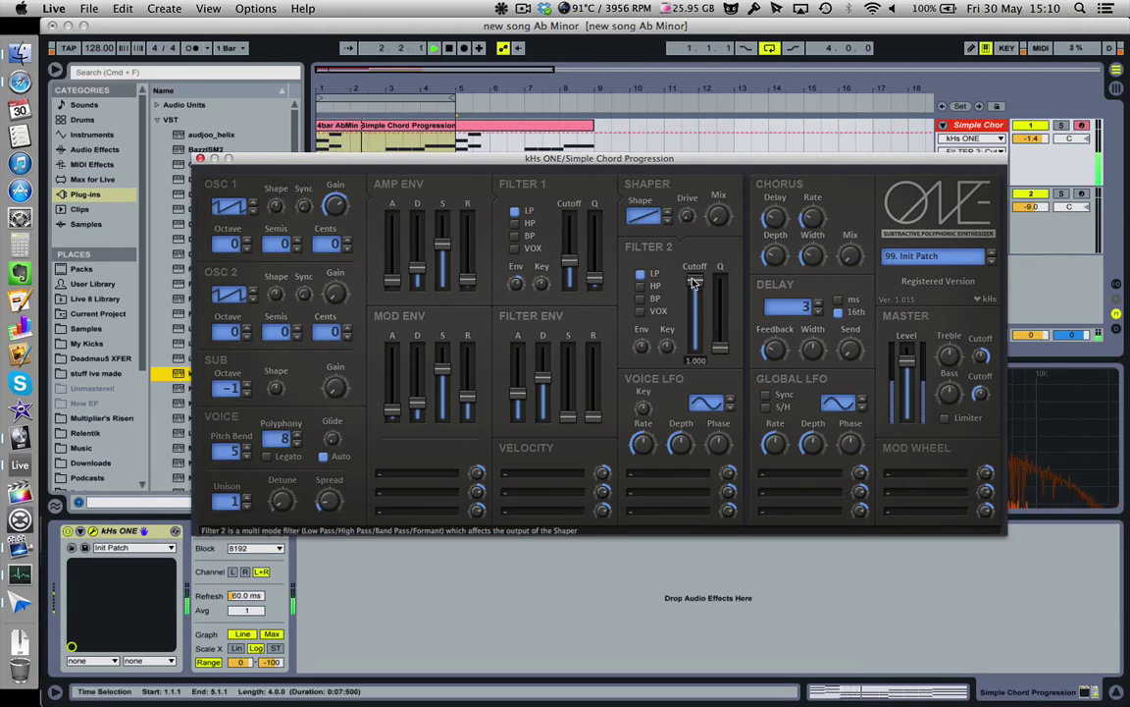
# - Try Filter 2 with a lower cutoff, a higher Q and high-pass mode, then restore low-pass with the cutoff fully open
pyautogui.moveTo(697, 302); pyautogui.dragTo(705, 332)
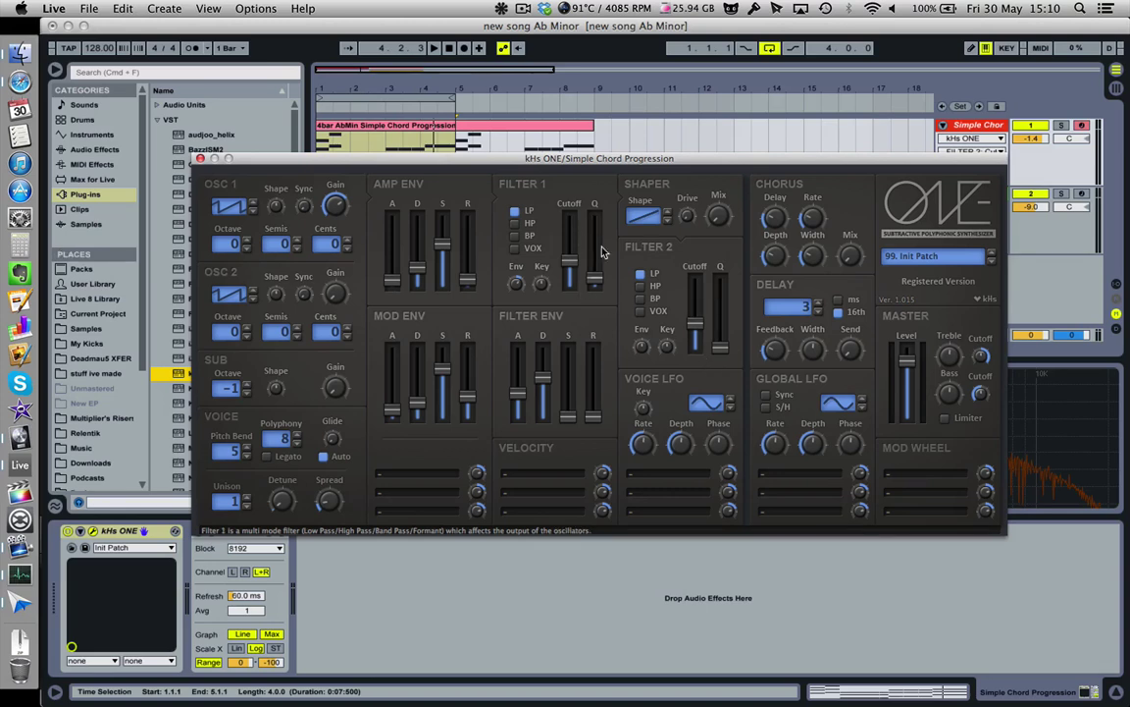
pyautogui.moveTo(697, 327); pyautogui.dragTo(698, 292)
pyautogui.press('space')
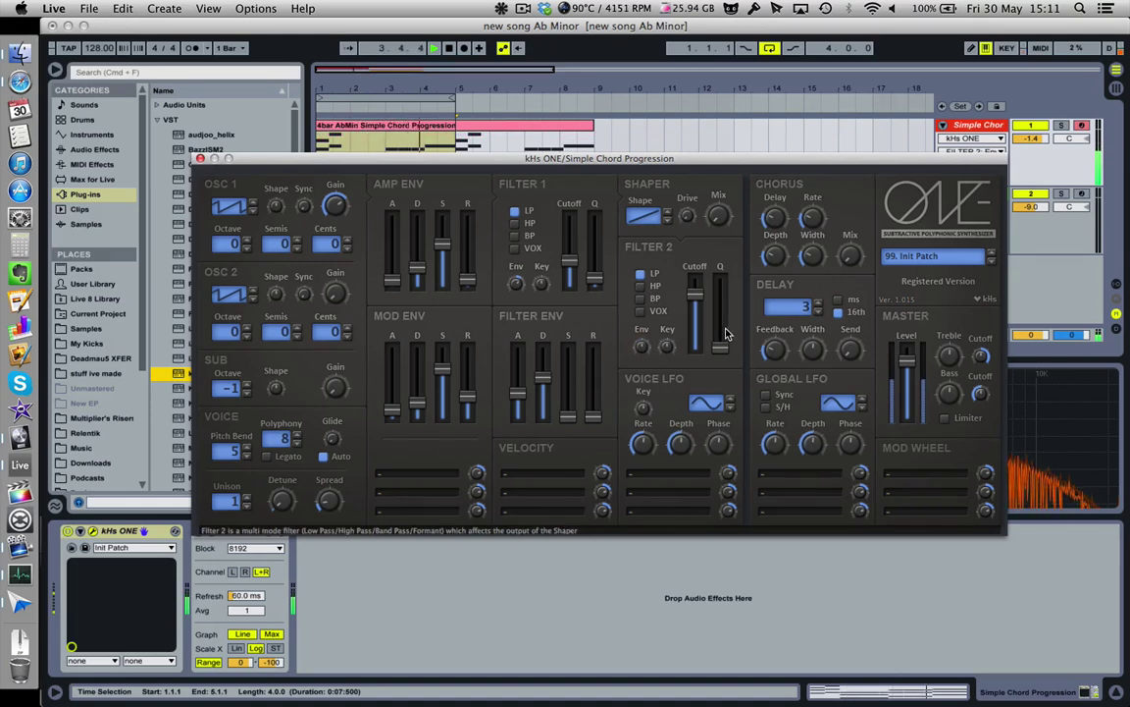
pyautogui.moveTo(721, 345); pyautogui.dragTo(722, 305)
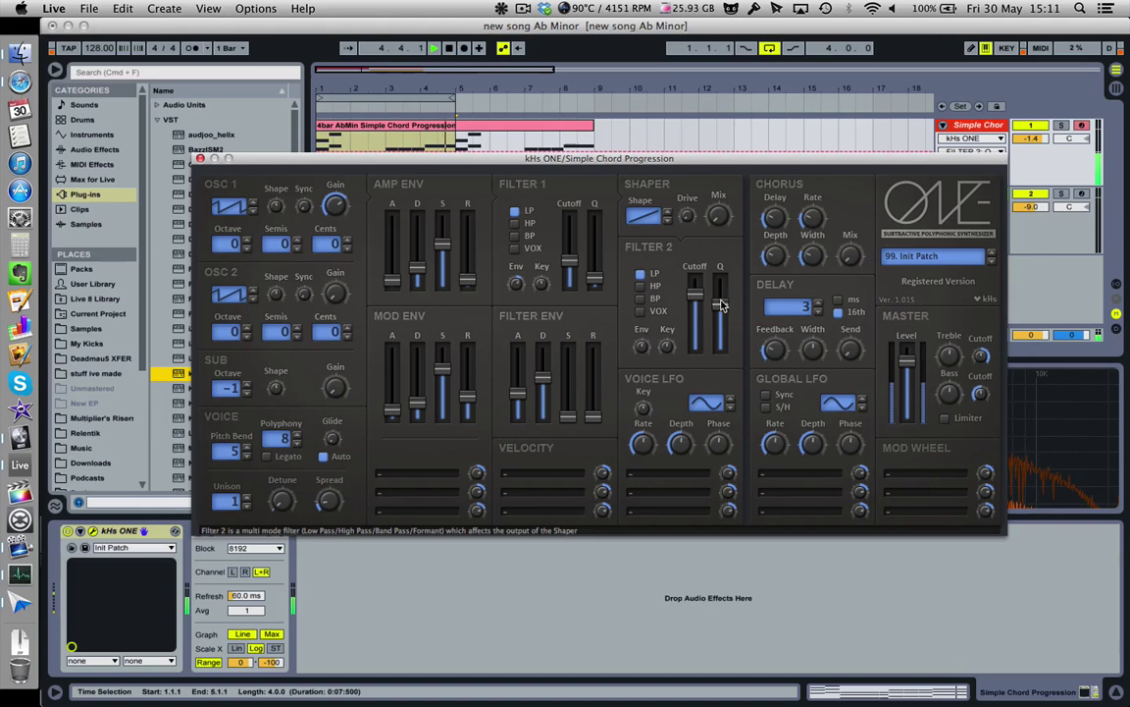
pyautogui.click(640, 285)
pyautogui.click(641, 274)
pyautogui.moveTo(694, 299)
pyautogui.mouseDown()
pyautogui.moveTo(695, 329)
pyautogui.moveTo(696, 284)
pyautogui.mouseUp()
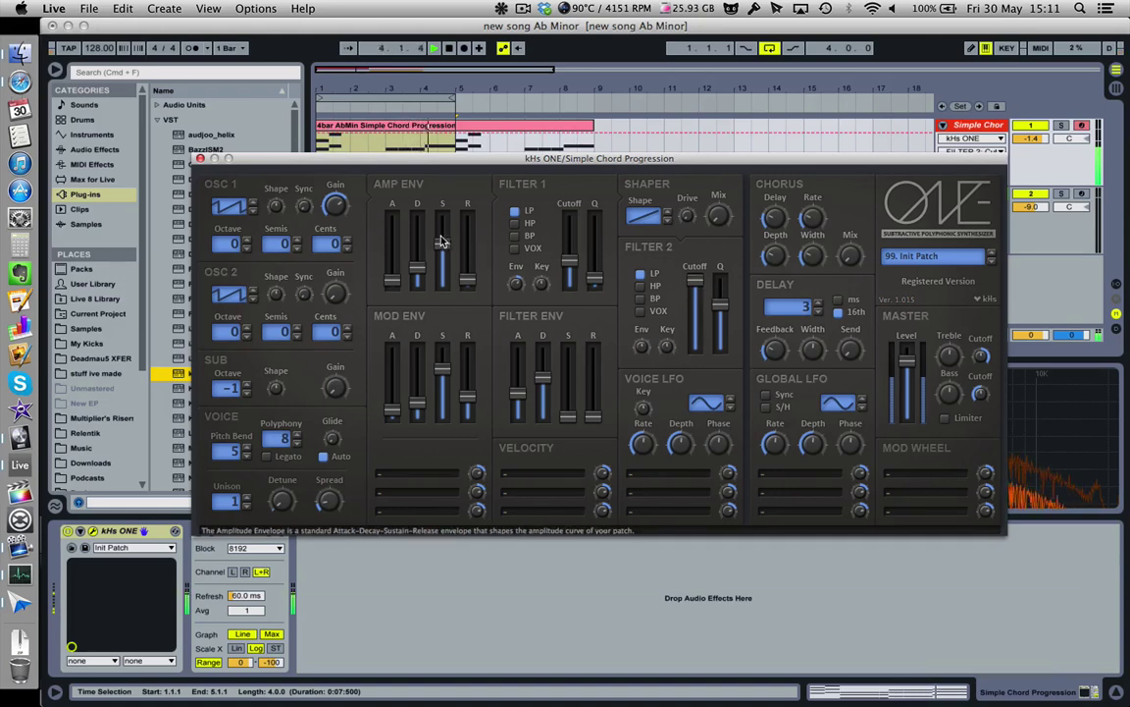
# - Lower the amp envelope's decay and sustain slightly and open Filter 1's cutoff a little more
pyautogui.moveTo(442, 245); pyautogui.dragTo(442, 275)
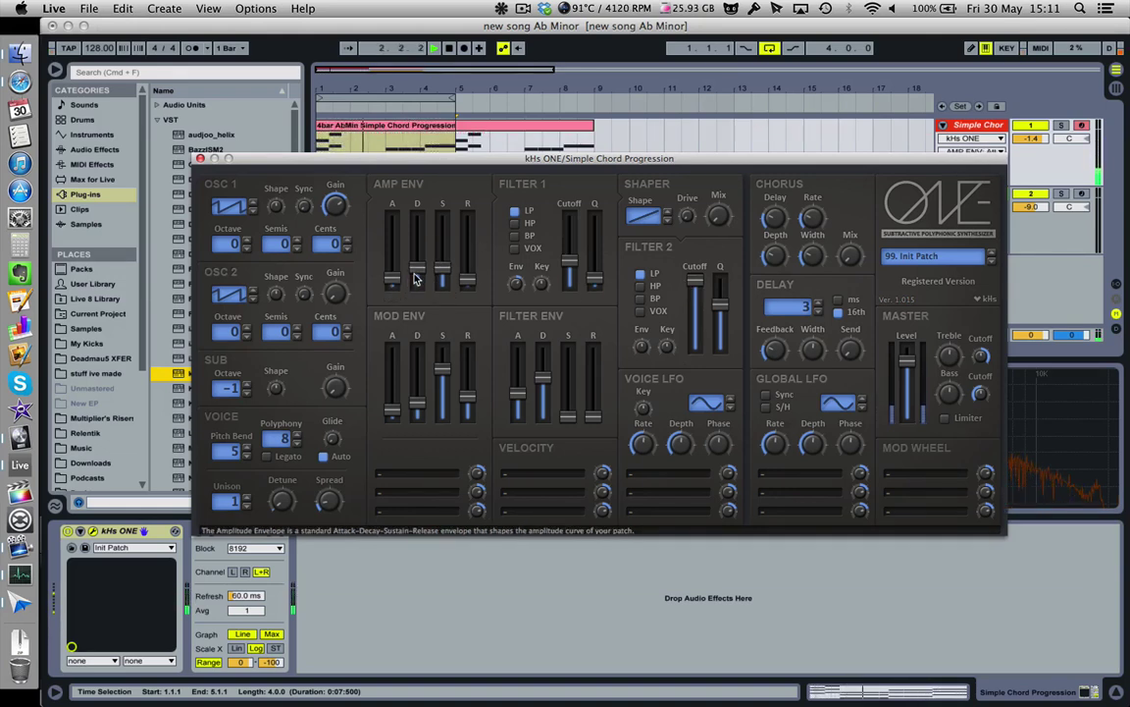
pyautogui.moveTo(414, 273)
pyautogui.mouseDown()
pyautogui.moveTo(417, 239)
pyautogui.moveTo(417, 263)
pyautogui.mouseUp()
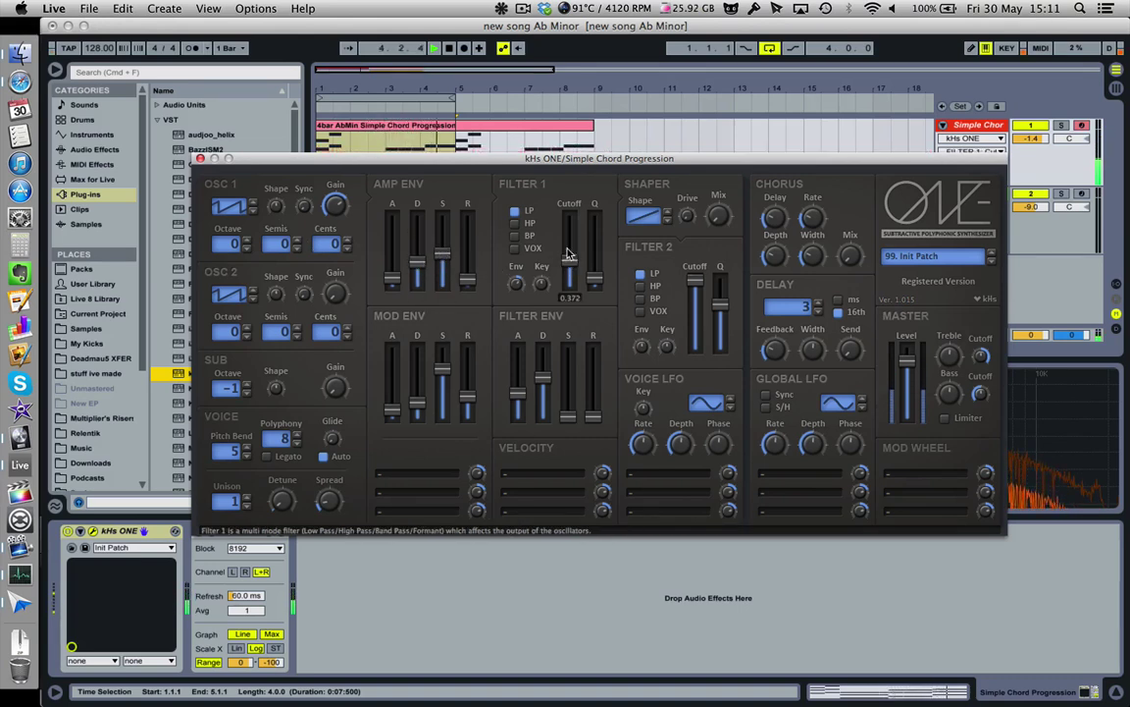
pyautogui.moveTo(568, 261)
pyautogui.mouseDown()
pyautogui.moveTo(568, 243)
pyautogui.moveTo(570, 258)
pyautogui.mouseUp()
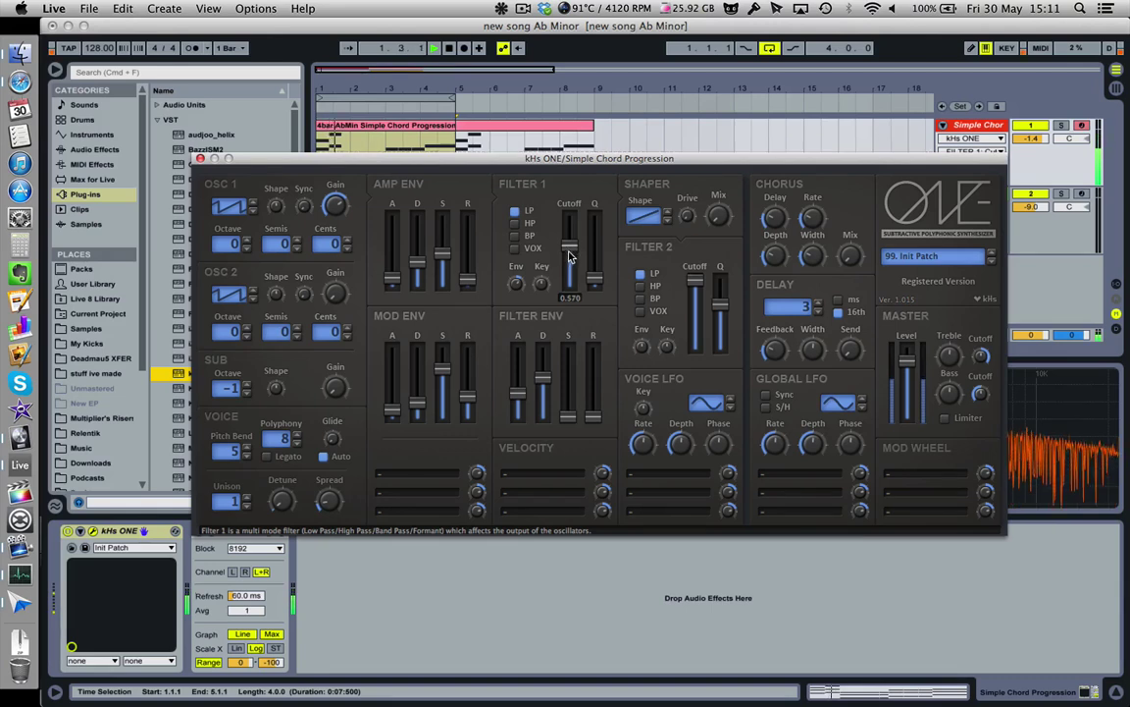
pyautogui.moveTo(442, 254)
pyautogui.mouseDown()
pyautogui.moveTo(443, 276)
pyautogui.moveTo(443, 245)
pyautogui.mouseUp()
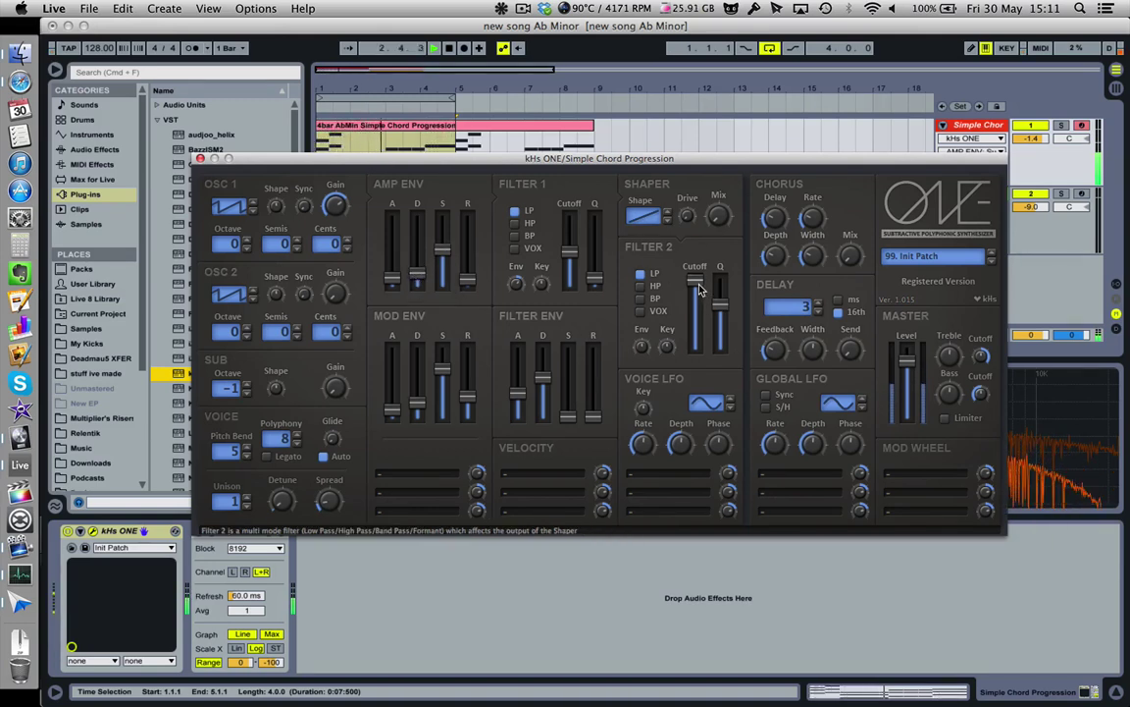
# - Lower Filter 2's cutoff to about halfway and its Q to near minimum, and replay the loop
pyautogui.moveTo(696, 283); pyautogui.dragTo(728, 344)
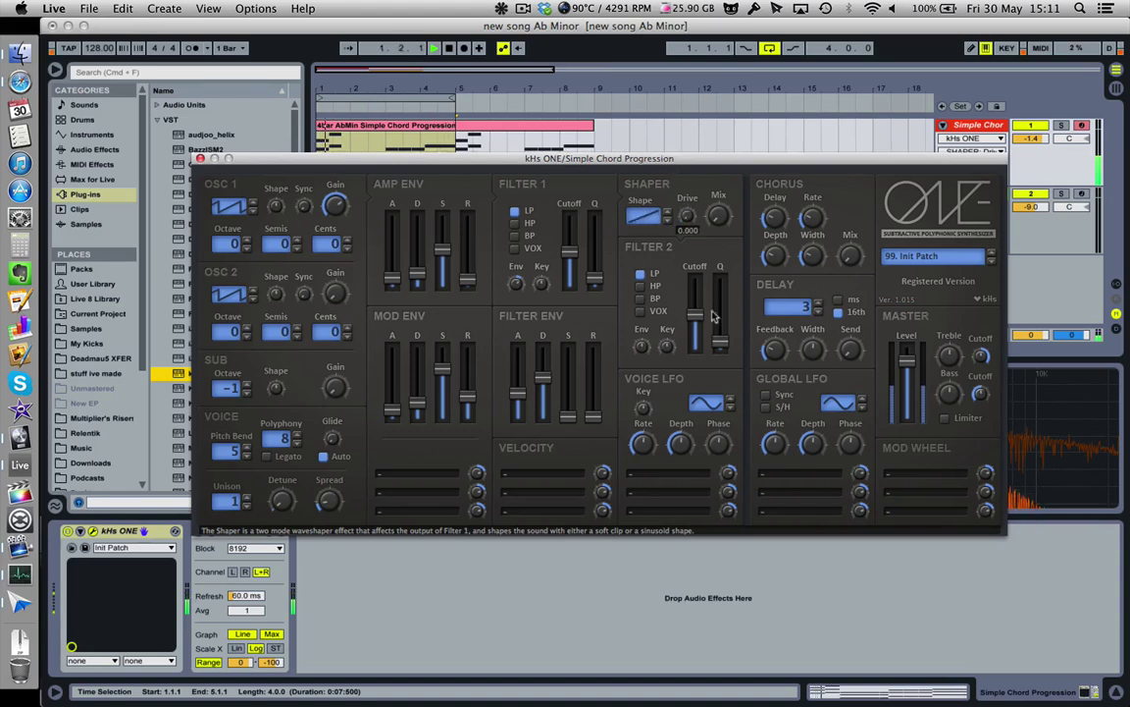
pyautogui.press('space')
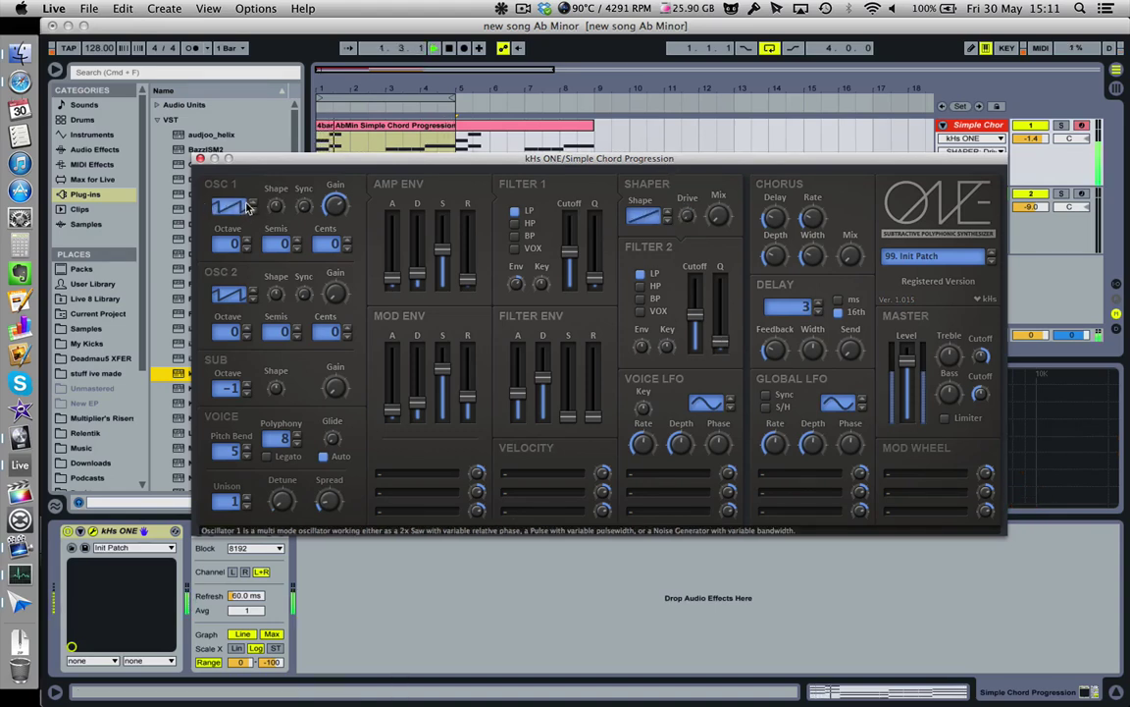
# - Audition the other OSC 1 waveforms, return to the saw and raise its sync
pyautogui.click(251, 205)
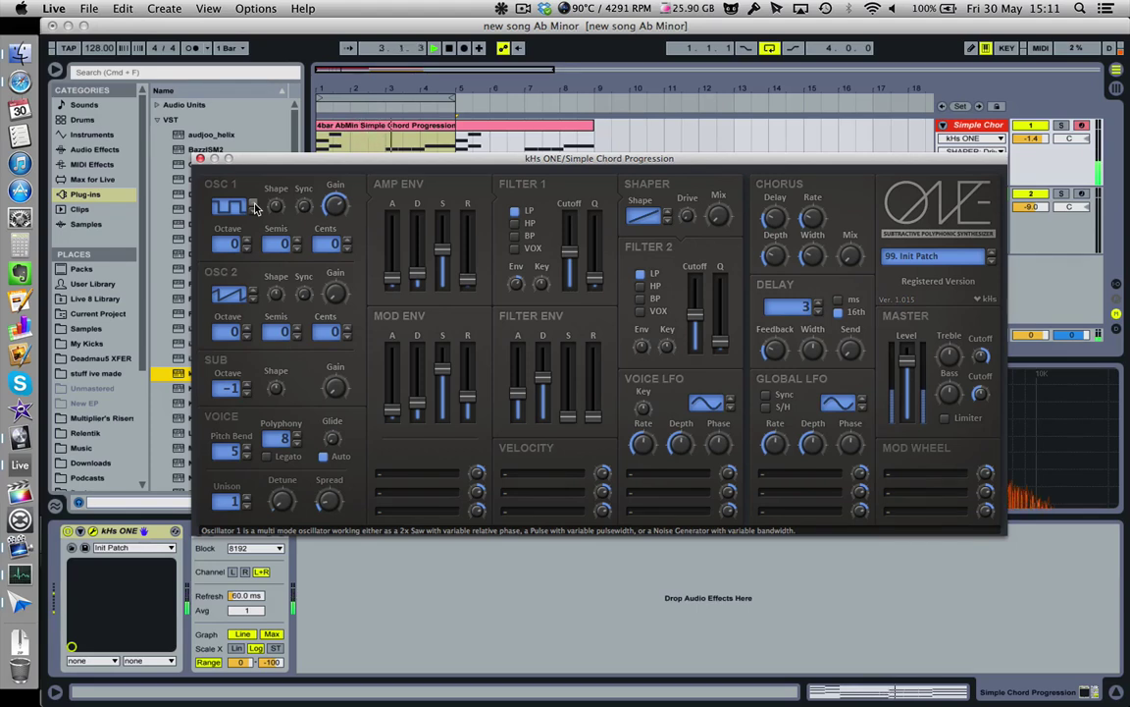
pyautogui.click(251, 206)
pyautogui.click(252, 206)
pyautogui.moveTo(305, 207)
pyautogui.mouseDown()
pyautogui.moveTo(270, 126)
pyautogui.moveTo(305, 199)
pyautogui.mouseUp()
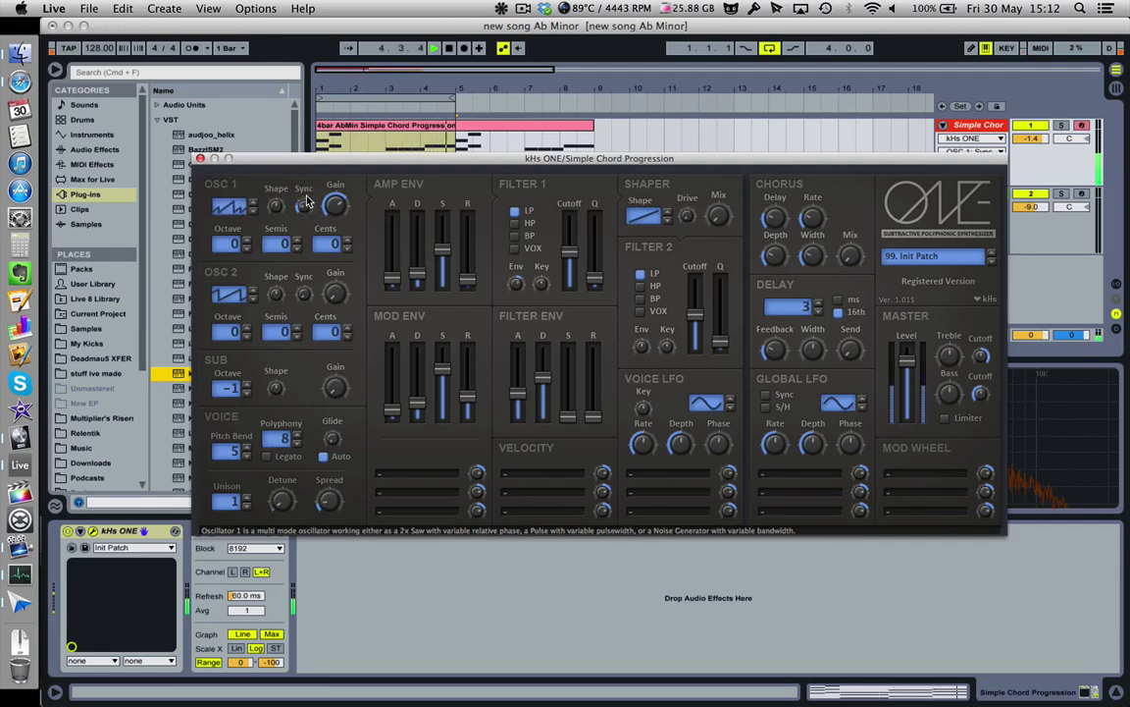
# - Switch OSC 2 to the pulse wave, turn up its gain and adjust its shape
pyautogui.click(252, 297)
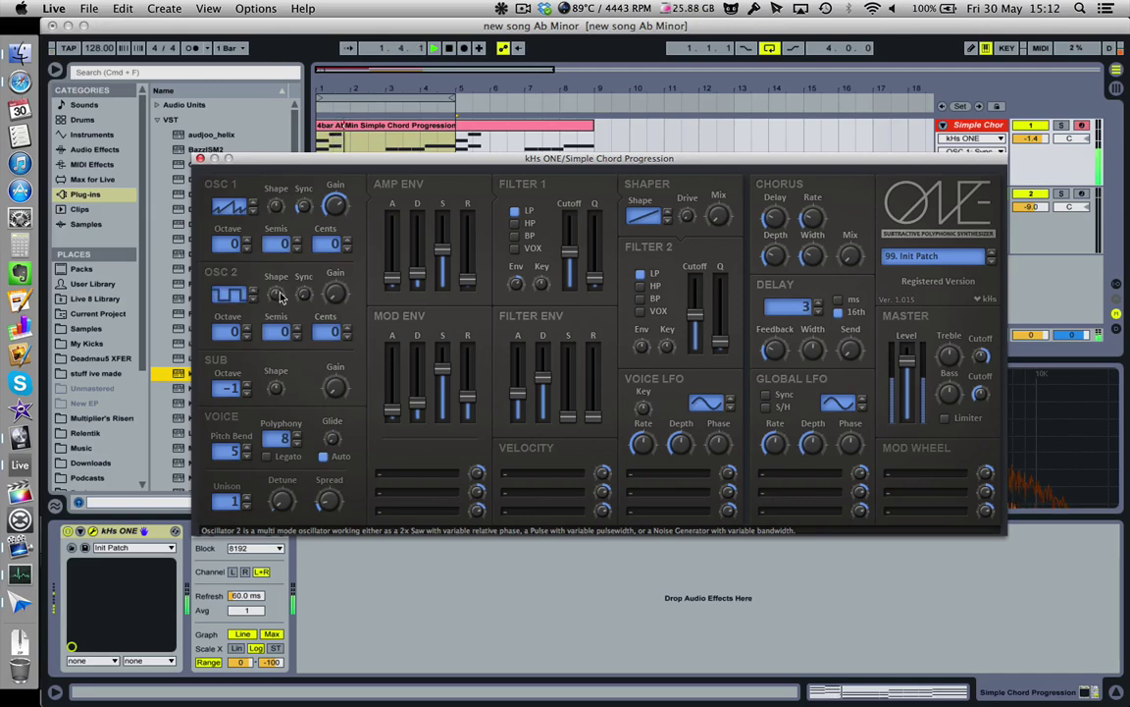
pyautogui.moveTo(339, 297); pyautogui.dragTo(316, 235)
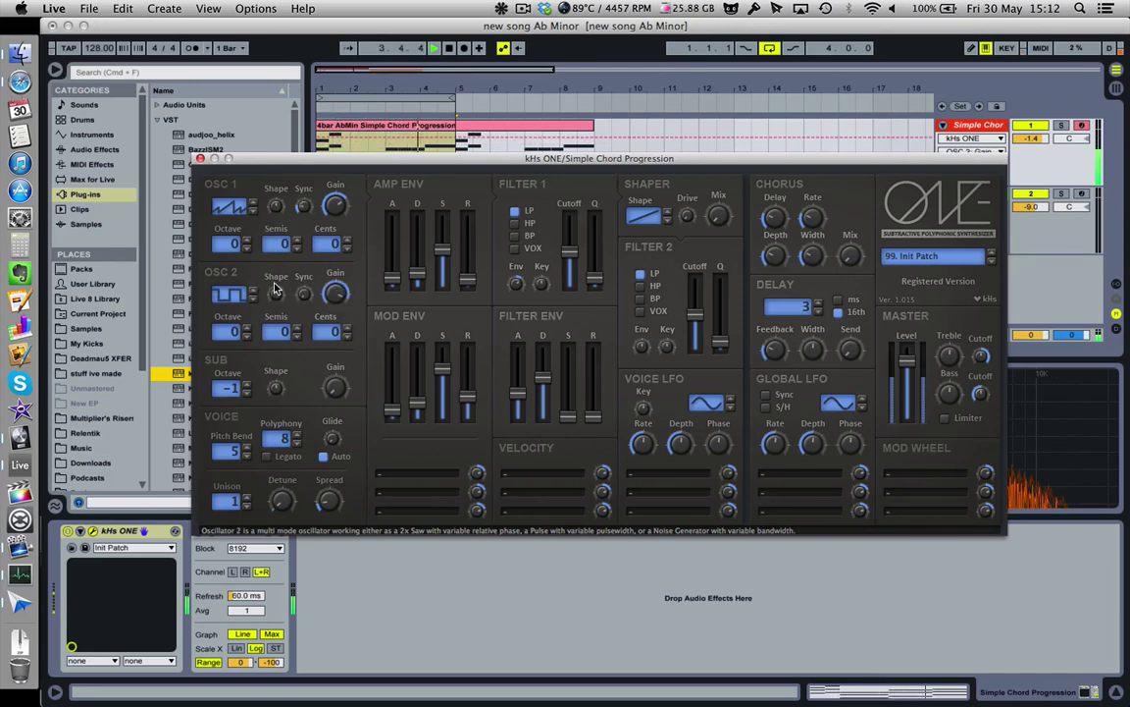
pyautogui.moveTo(278, 297); pyautogui.dragTo(277, 275)
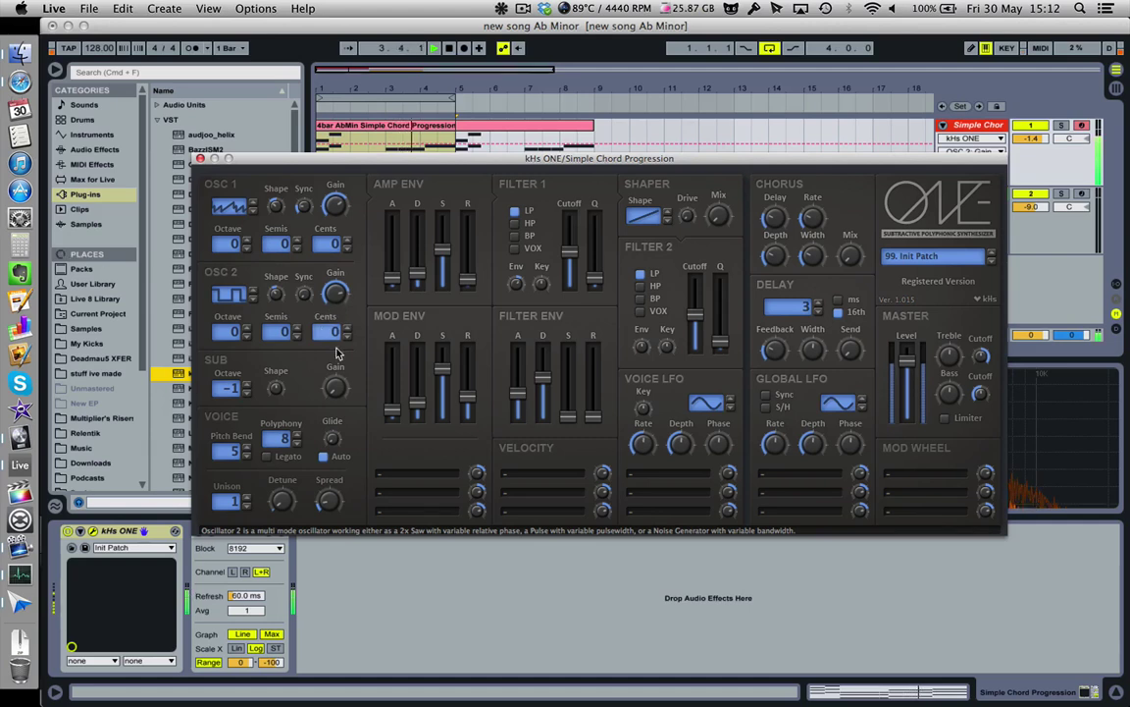
# - Lower the mod envelope's sustain to near minimum, raise the filter envelope's sustain to about halfway and replay the loop
pyautogui.moveTo(439, 370); pyautogui.dragTo(444, 410)
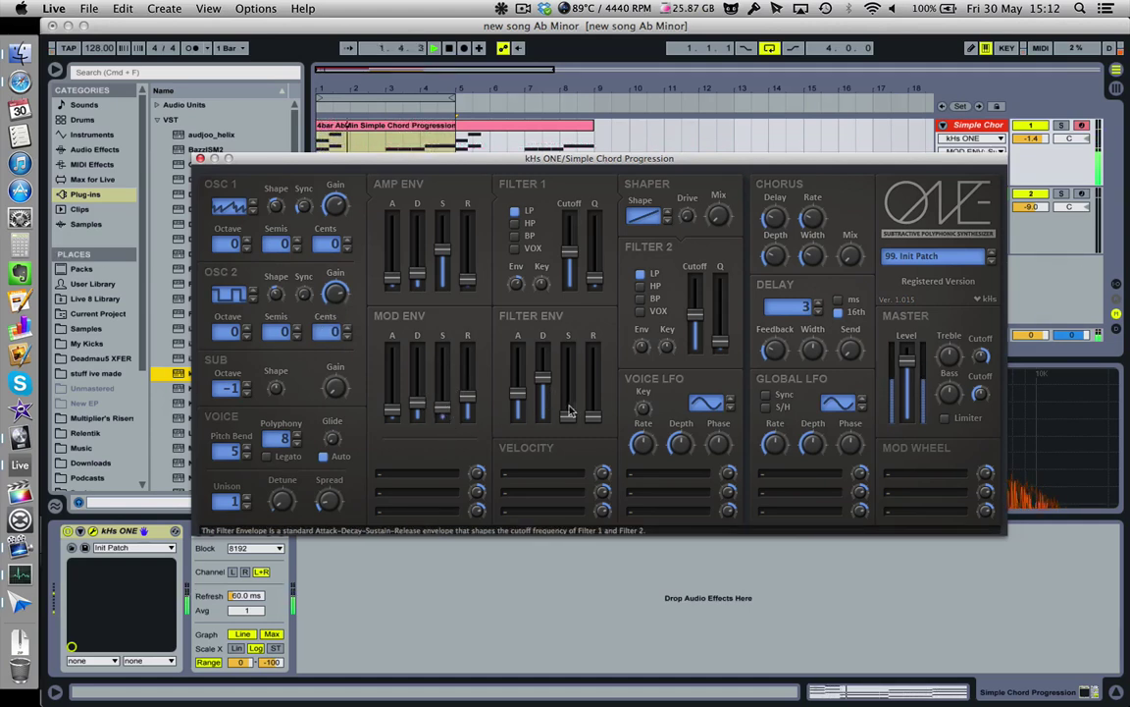
pyautogui.moveTo(574, 418)
pyautogui.moveTo(572, 418); pyautogui.dragTo(569, 384)
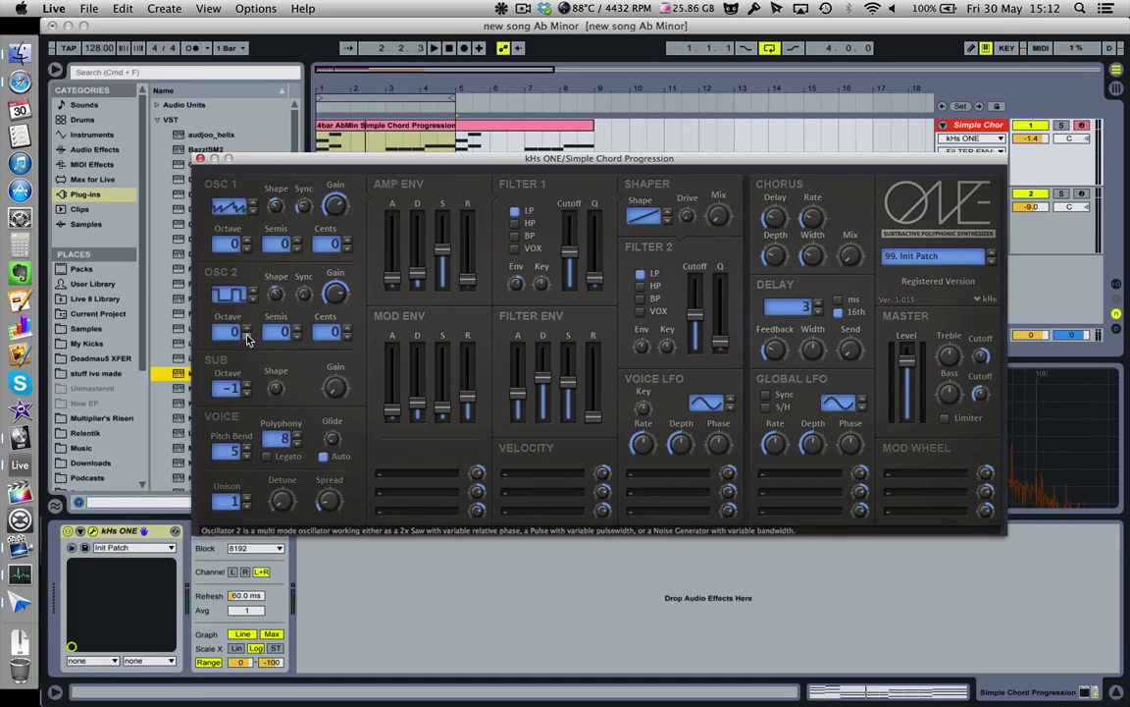
pyautogui.press('space')
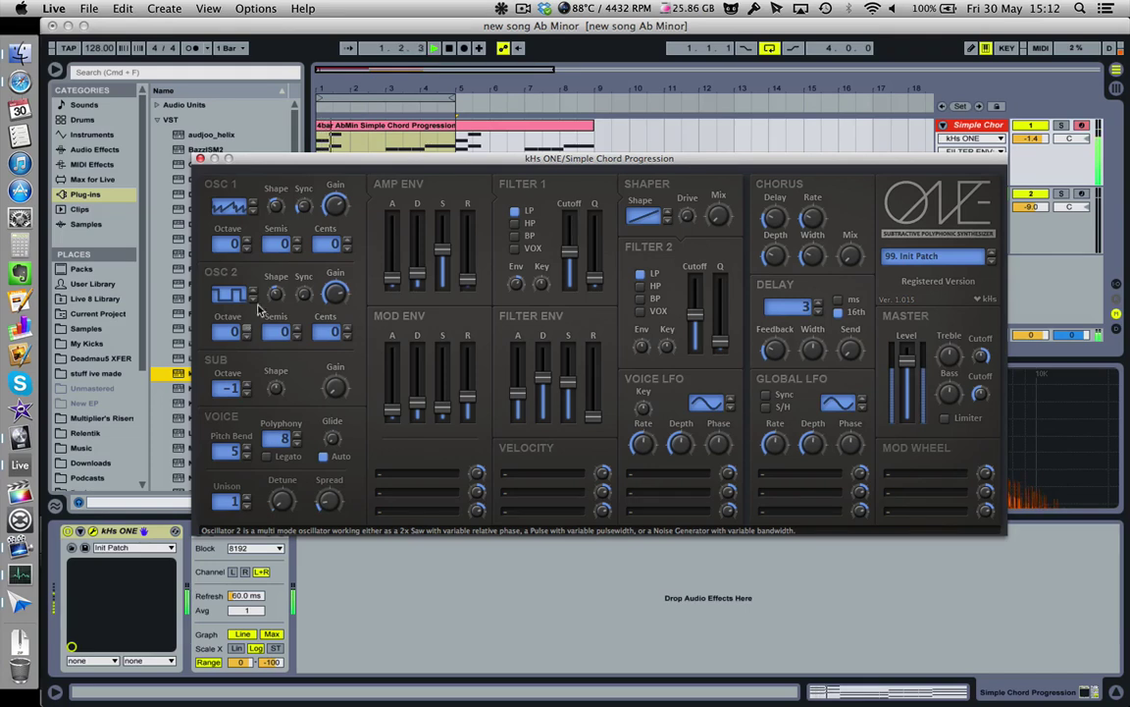
# - Lower OSC 2's shape, comparing the saw waveform before returning to the pulse wave
pyautogui.moveTo(276, 294); pyautogui.dragTo(291, 326)
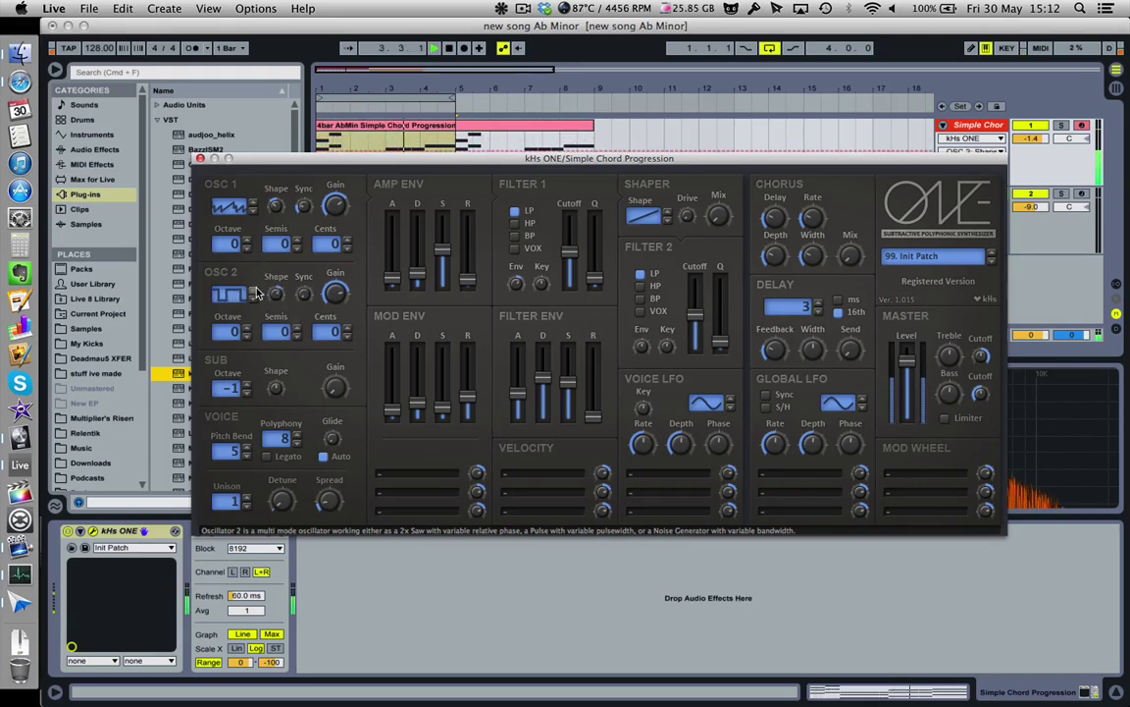
pyautogui.click(252, 293)
pyautogui.moveTo(276, 294); pyautogui.dragTo(300, 320)
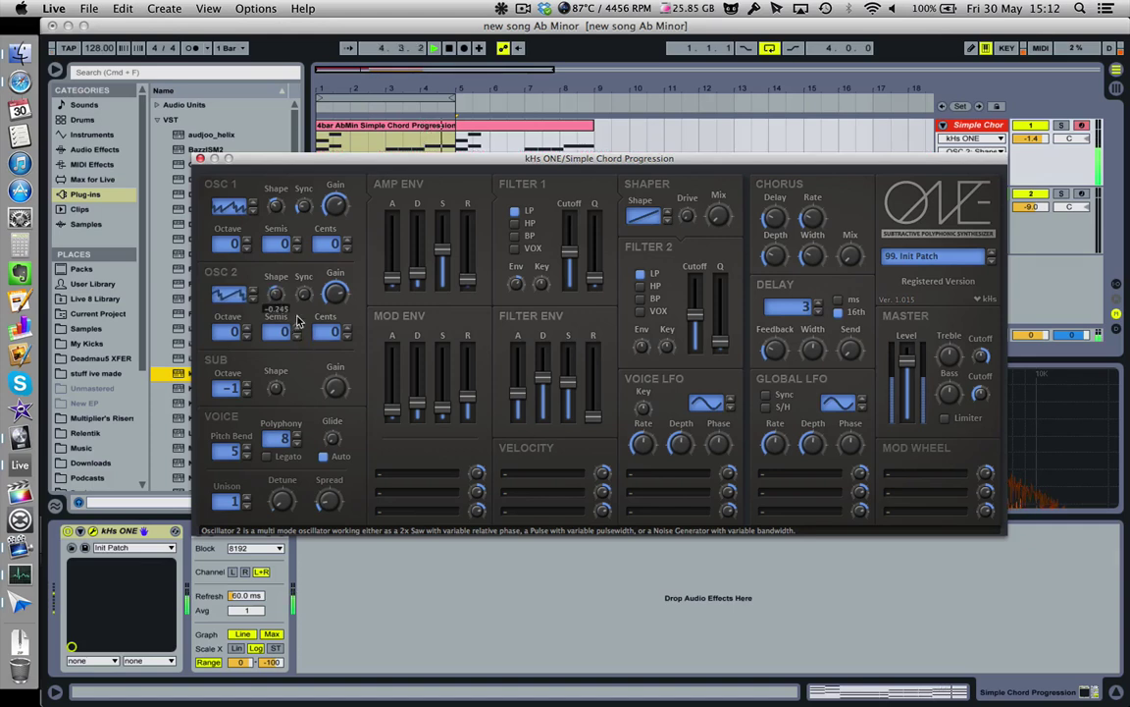
pyautogui.click(252, 290)
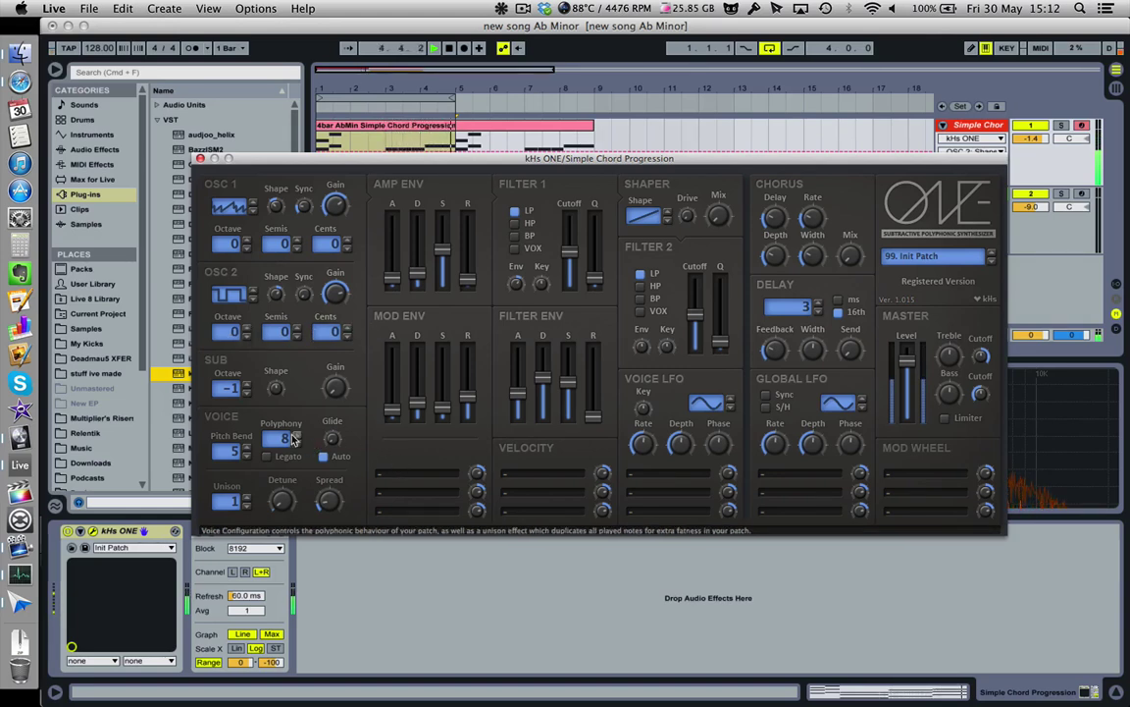
# - Set the voice pitch bend to 0 and try out the glide, returning it to minimum
pyautogui.moveTo(330, 444); pyautogui.dragTo(282, 366)
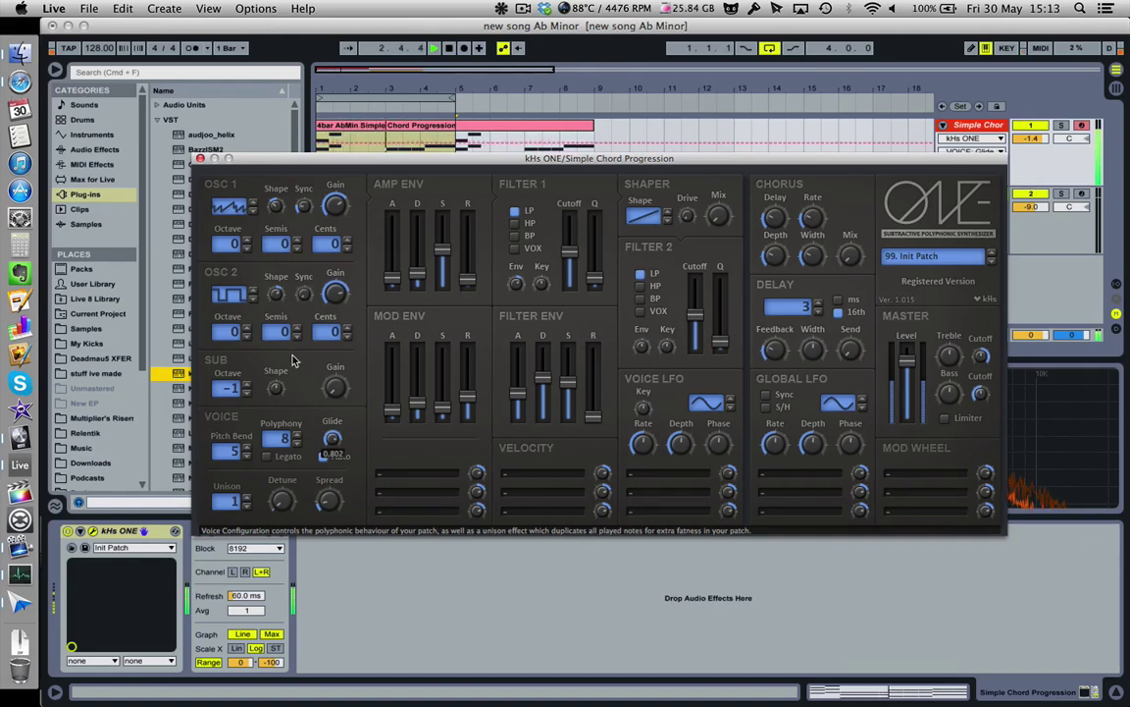
pyautogui.moveTo(292, 361); pyautogui.dragTo(330, 389)
pyautogui.click(247, 455)
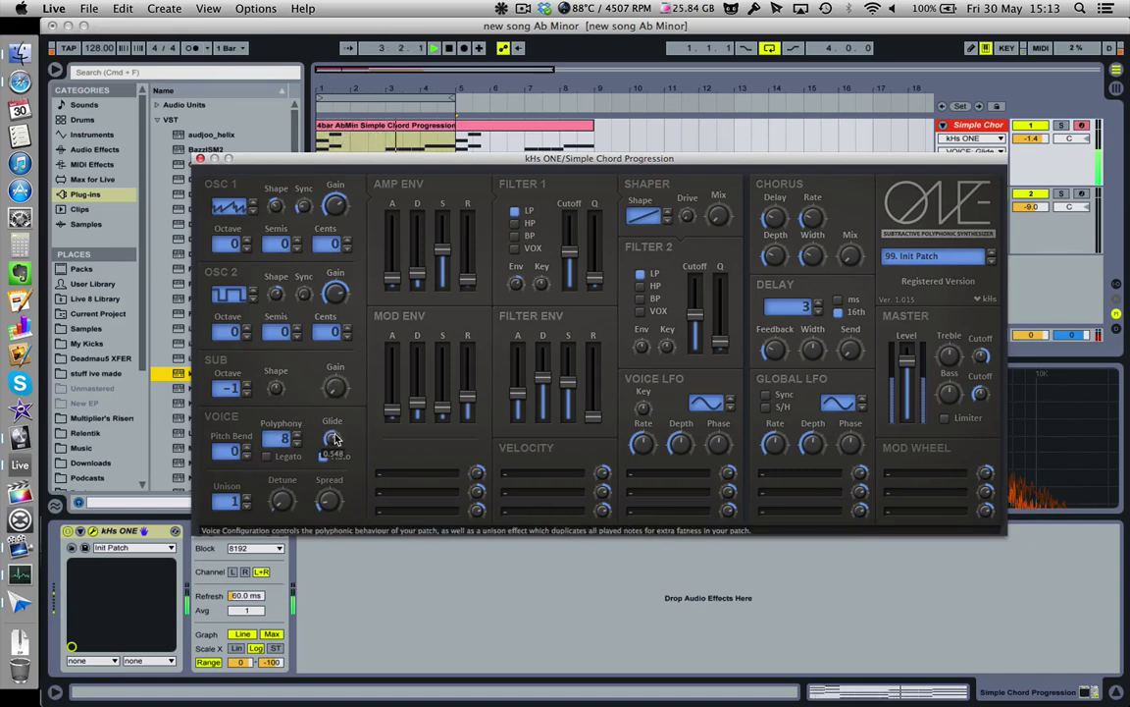
pyautogui.moveTo(332, 438); pyautogui.dragTo(358, 506)
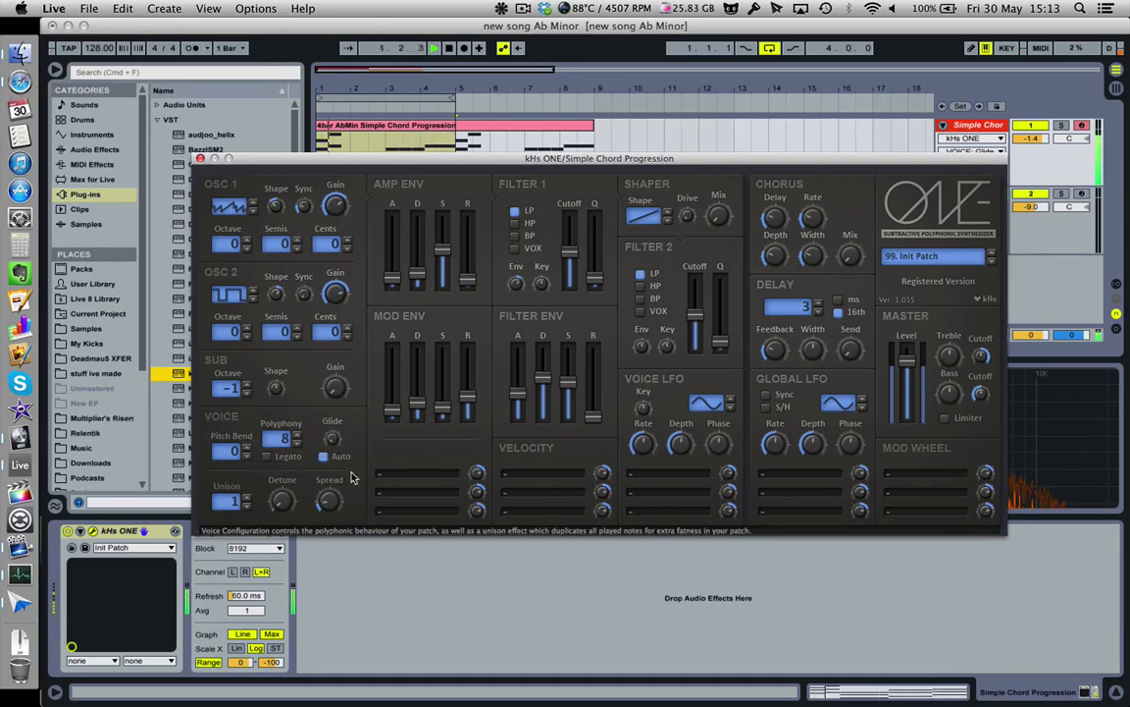
# - Set polyphony to 16 and unison to 2, with a wide spread and a detune of about 9.75
pyautogui.moveTo(282, 439); pyautogui.dragTo(302, 436)
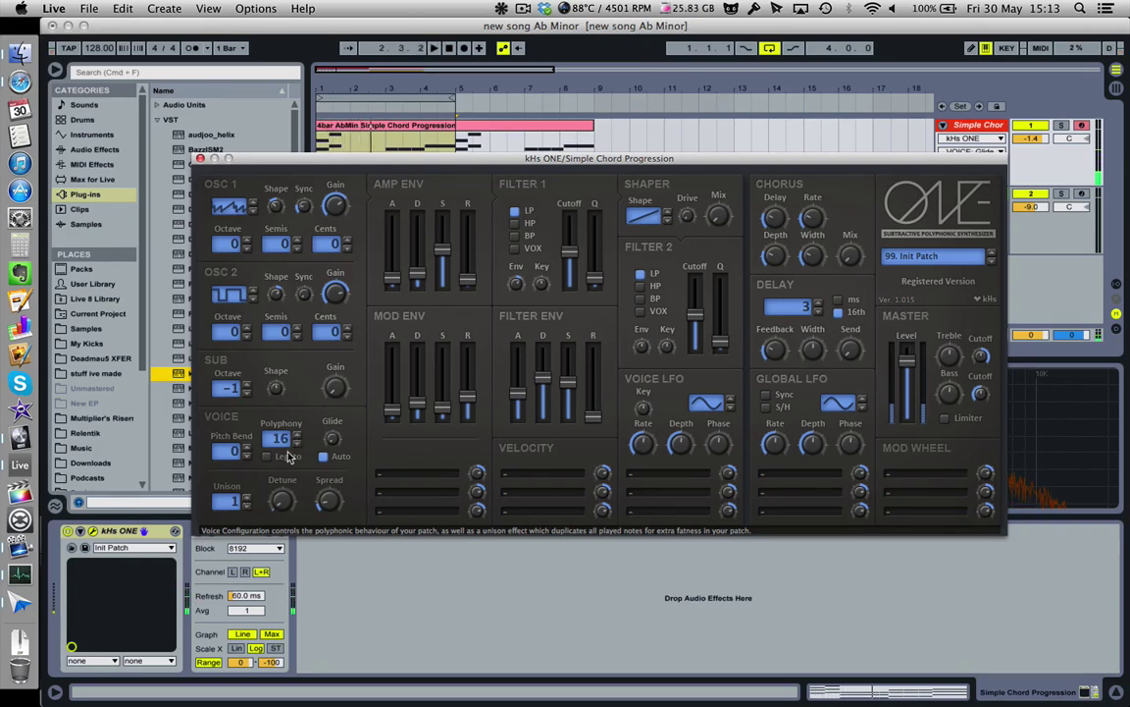
pyautogui.click(247, 499)
pyautogui.press('space')
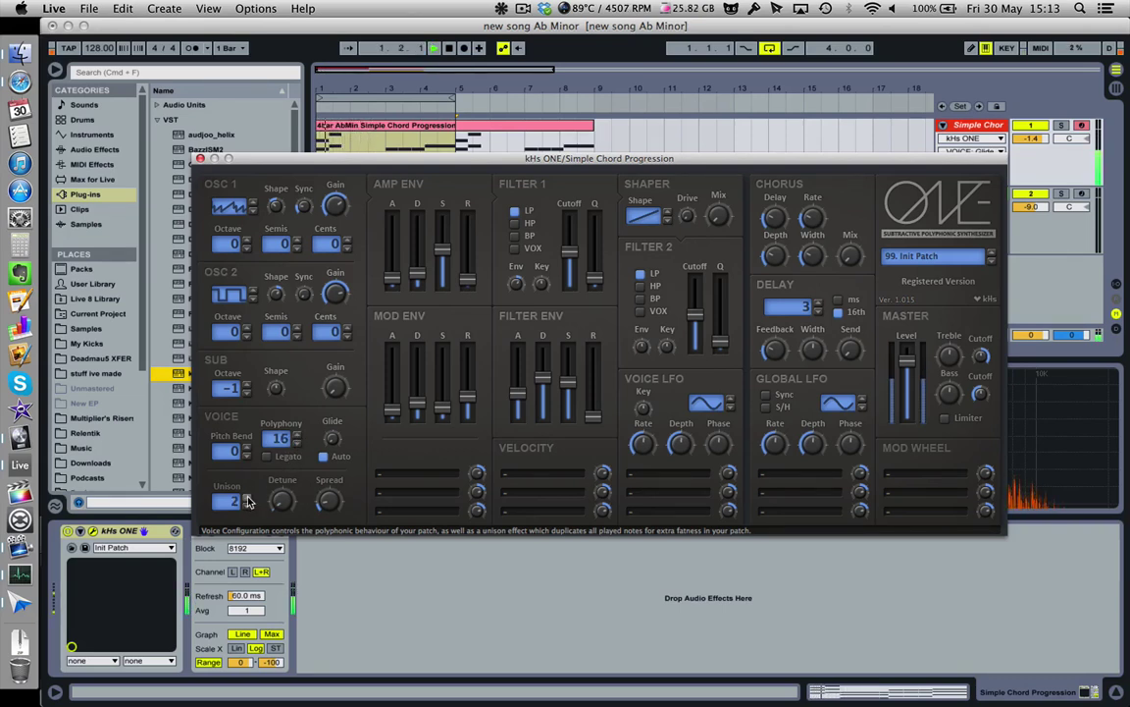
pyautogui.click(247, 498)
pyautogui.click(247, 505)
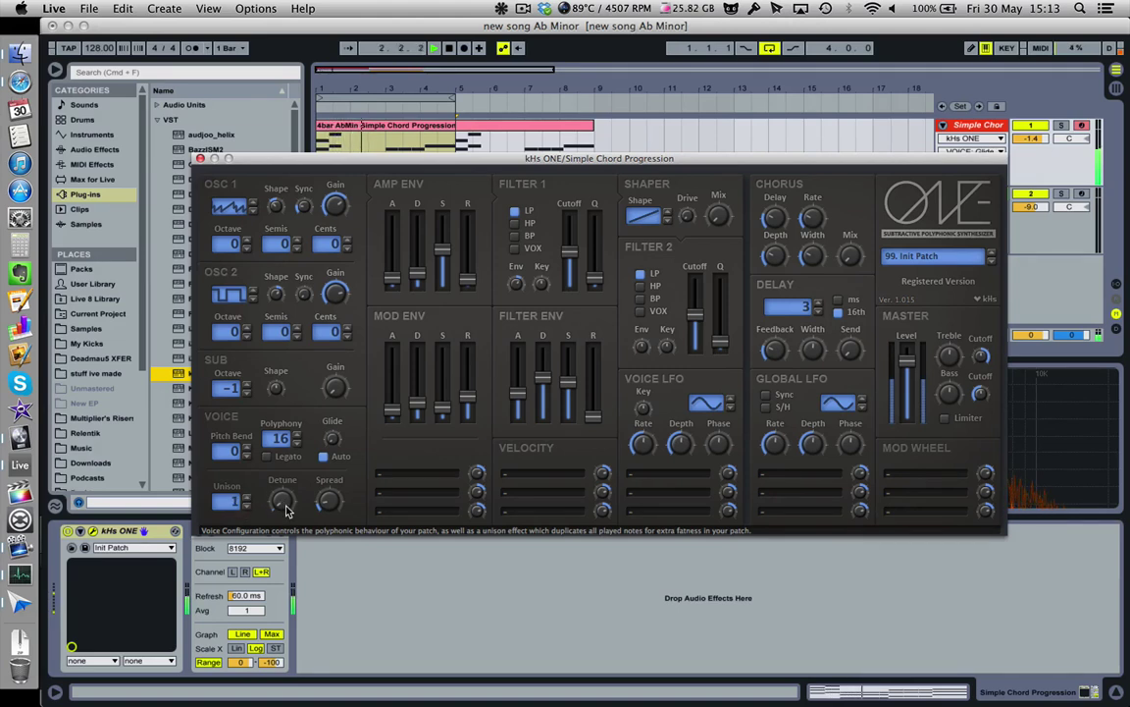
pyautogui.click(247, 497)
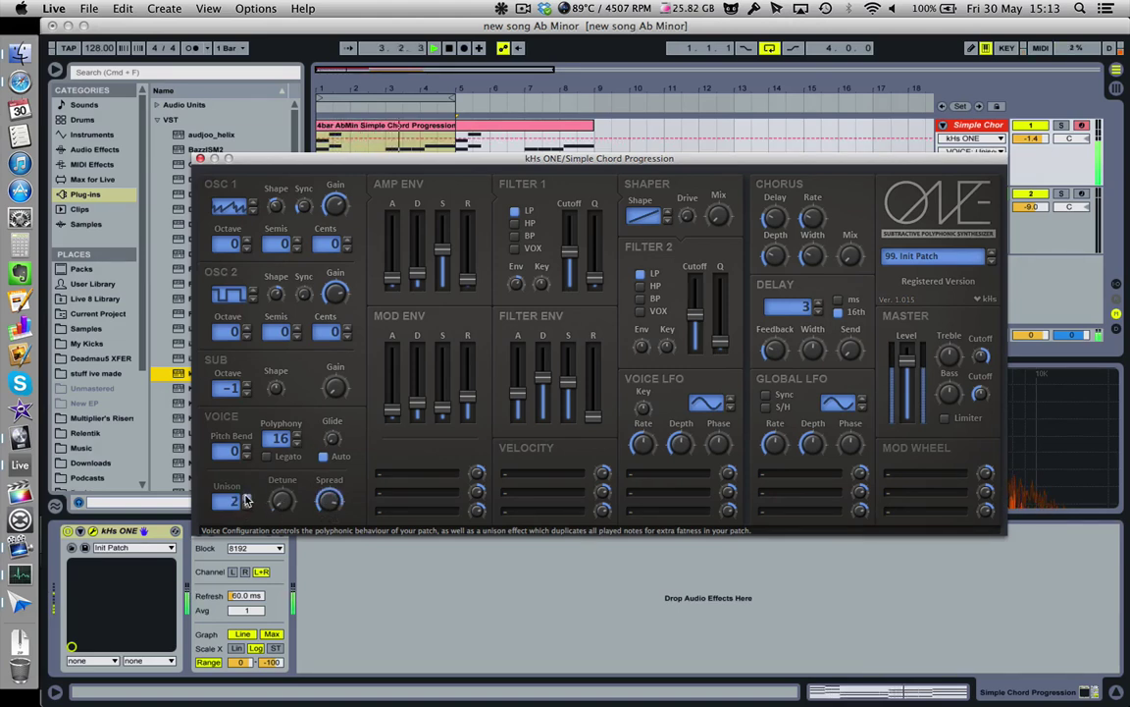
pyautogui.moveTo(276, 475); pyautogui.dragTo(287, 494)
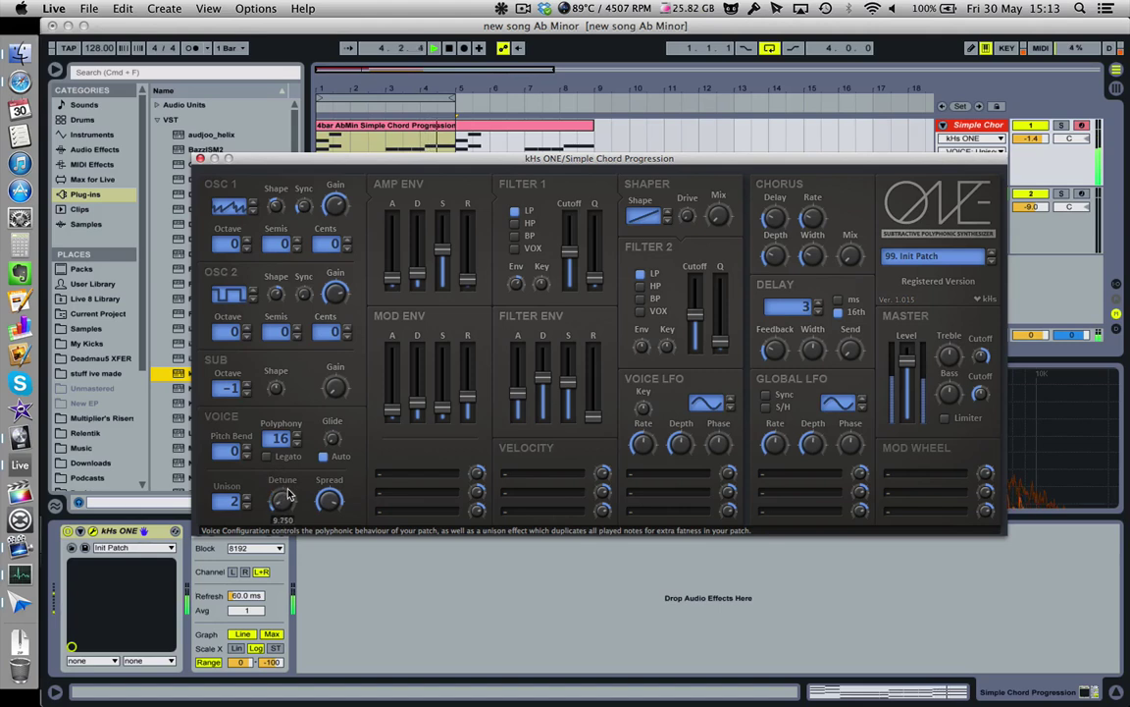
# - Compare unison up to 8 voices with different spread and detune amounts, and settle on 4 voices
pyautogui.click(247, 497)
pyautogui.click(247, 497)
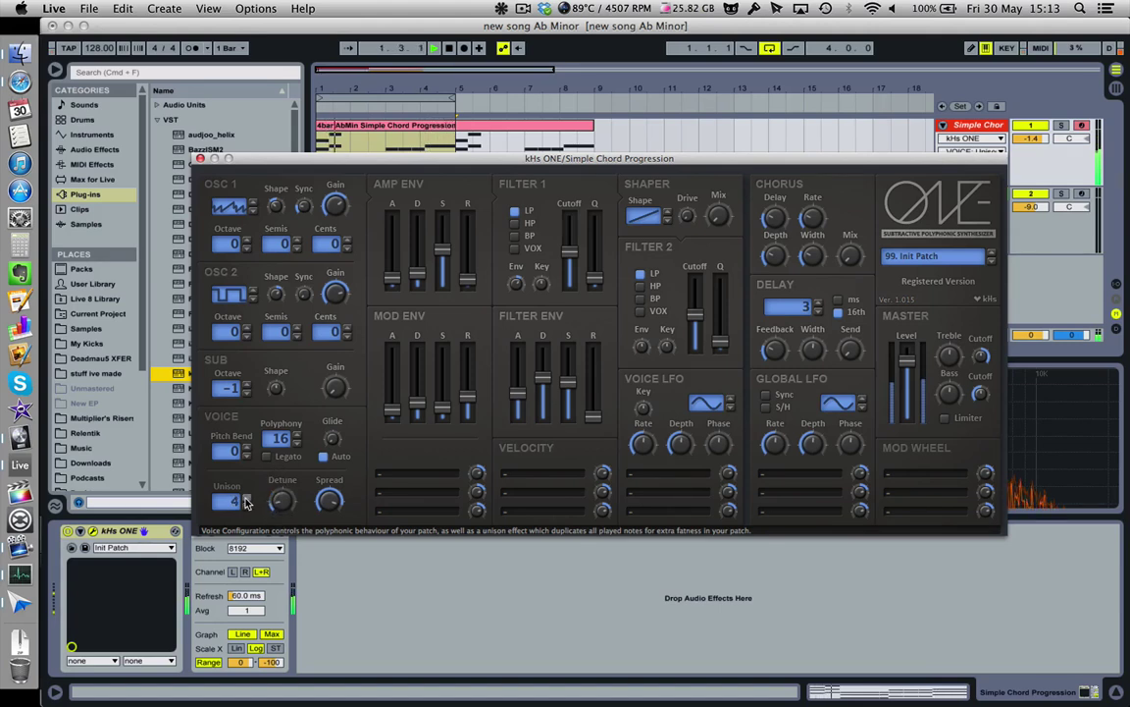
pyautogui.click(247, 497)
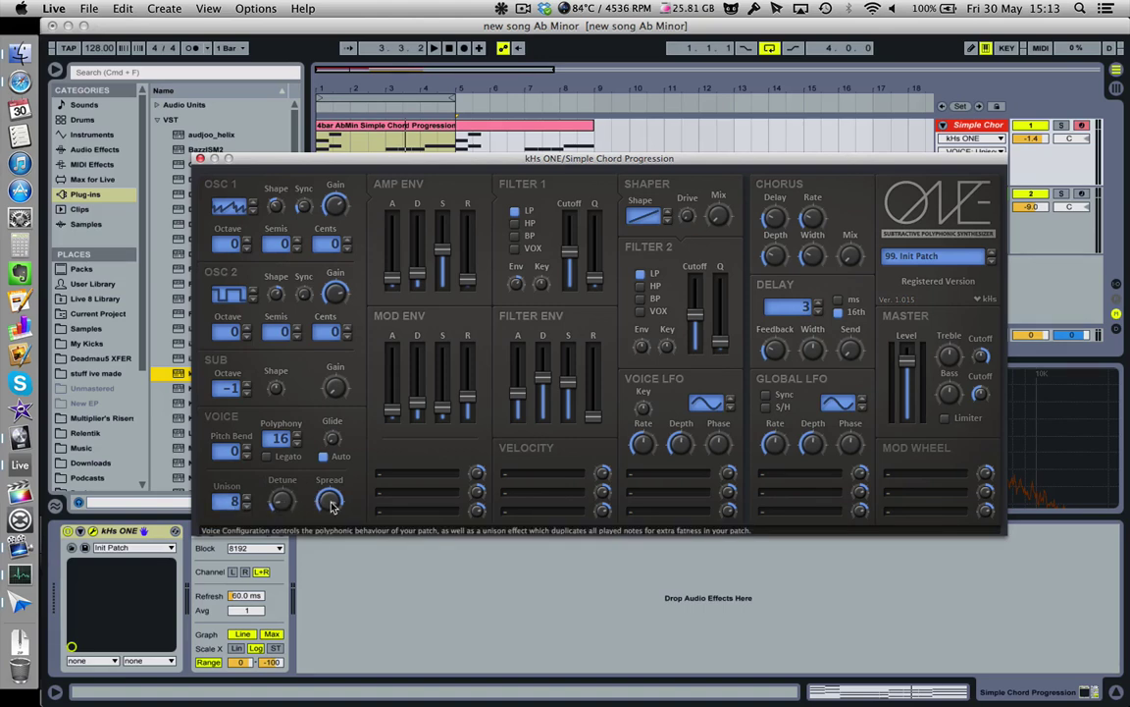
pyautogui.moveTo(331, 505)
pyautogui.mouseDown()
pyautogui.moveTo(303, 459)
pyautogui.moveTo(321, 490)
pyautogui.mouseUp()
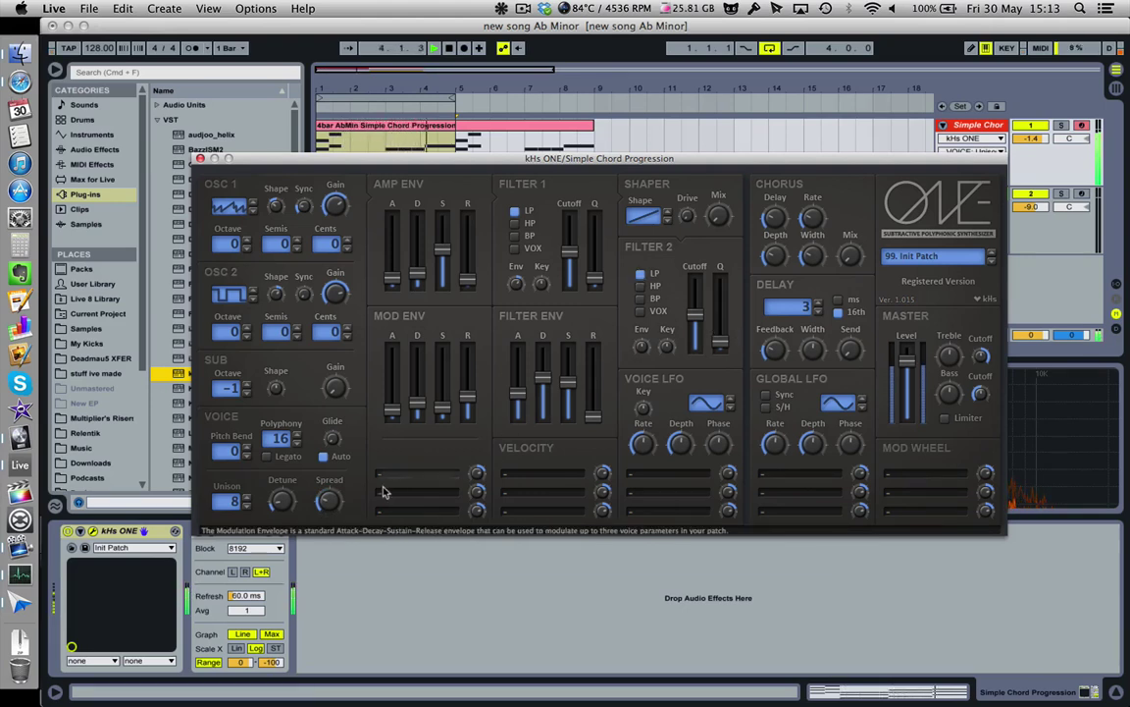
pyautogui.moveTo(285, 517)
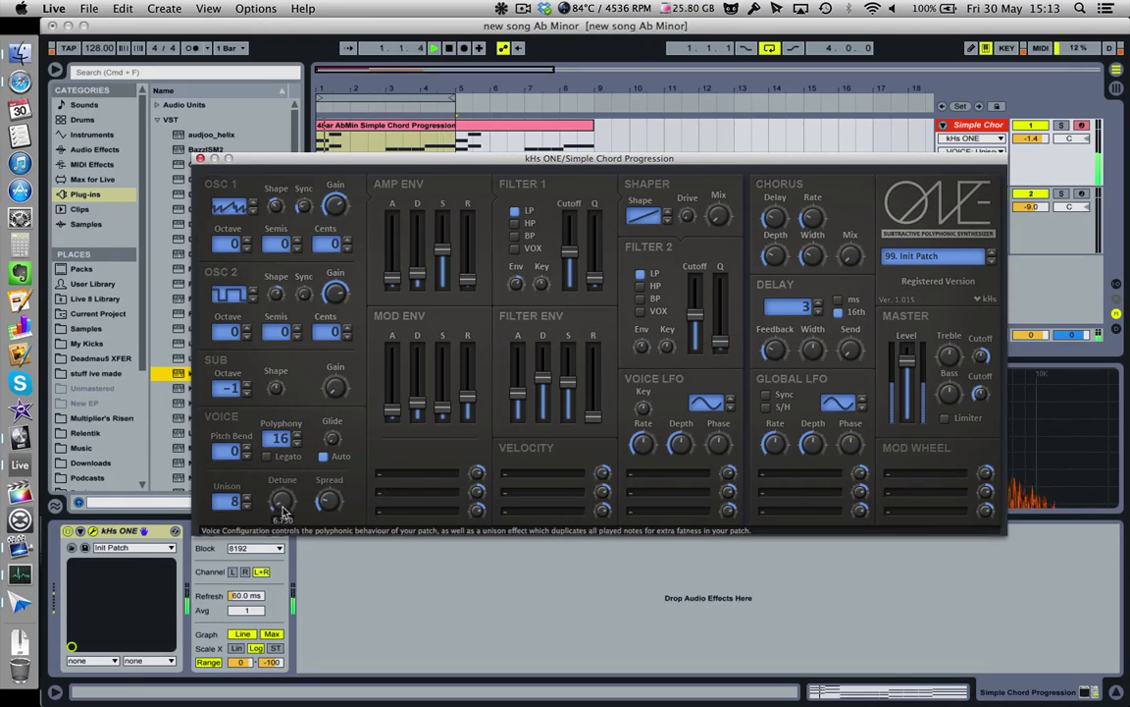
pyautogui.click(246, 506)
pyautogui.click(246, 507)
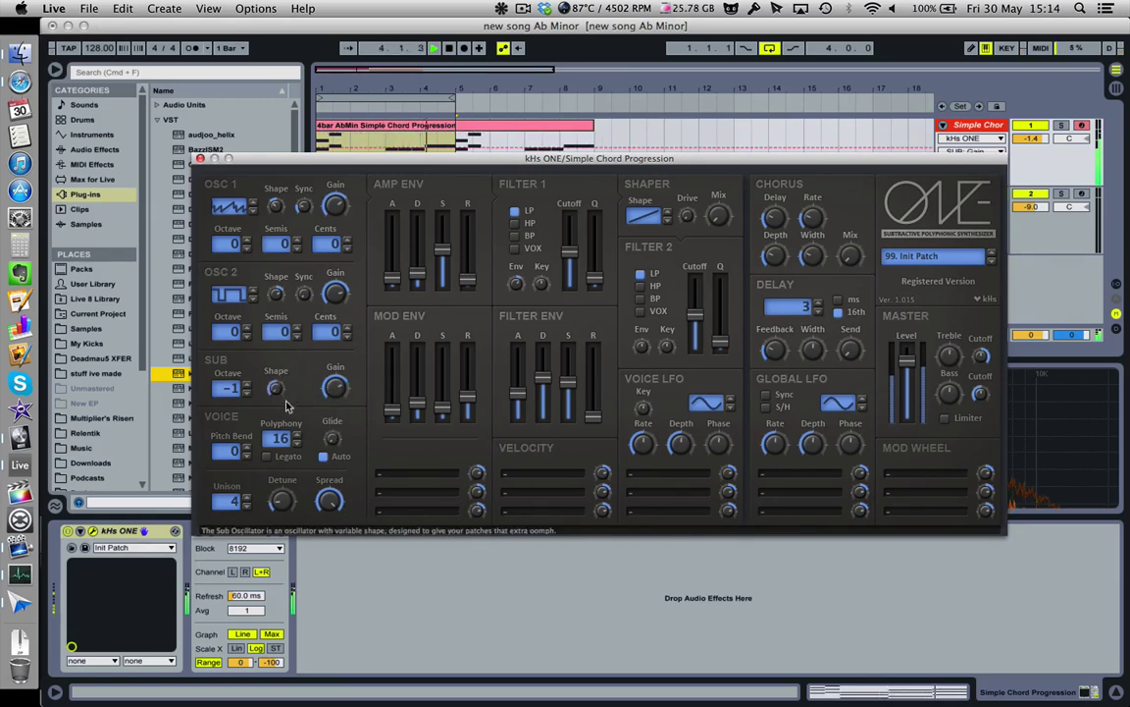
# - Try out the sub oscillator's gain at different octaves, returning to octave -1 with no gain
pyautogui.moveTo(275, 371)
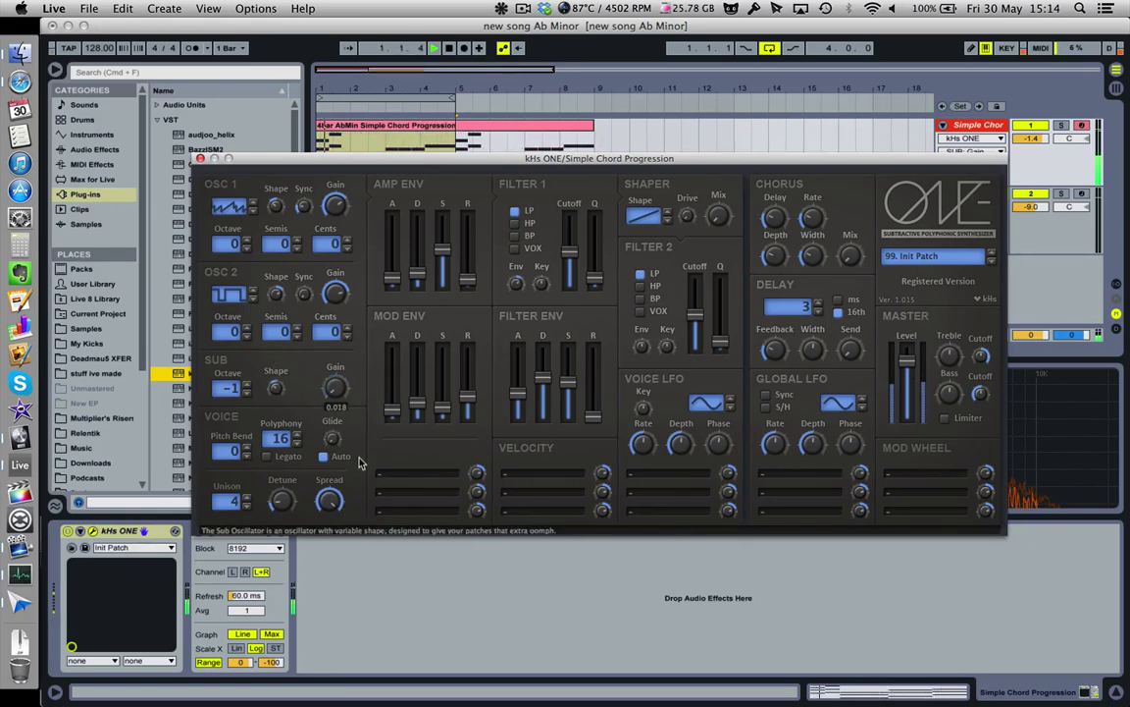
pyautogui.moveTo(335, 387); pyautogui.dragTo(354, 440)
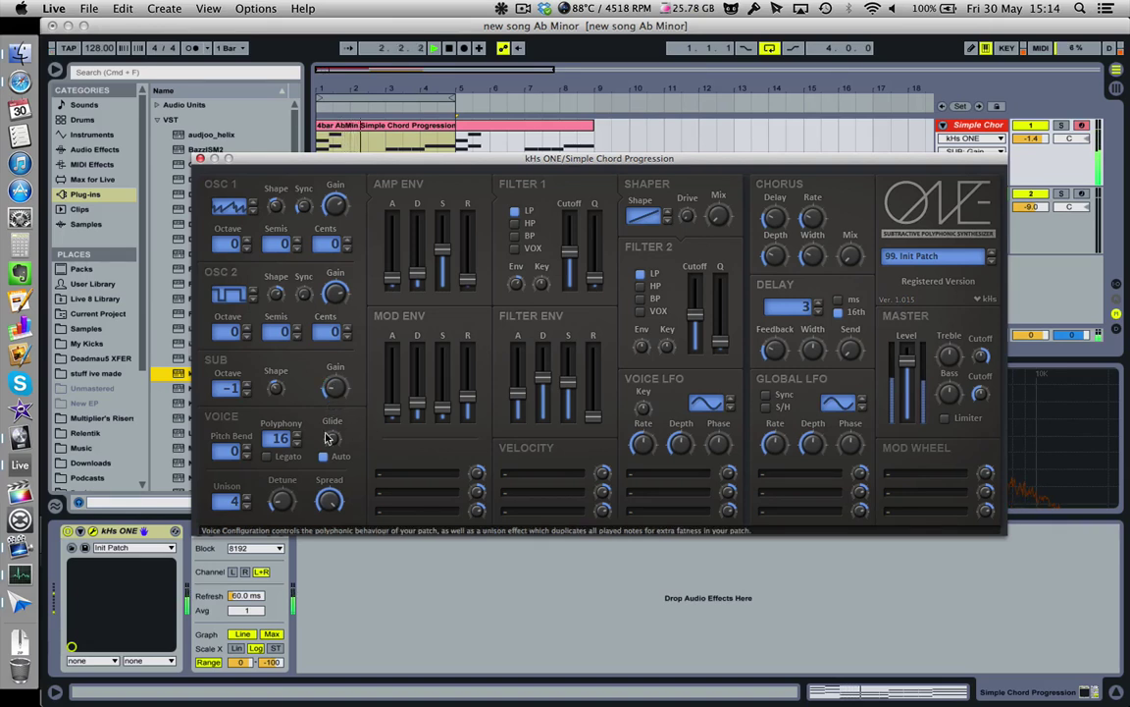
pyautogui.click(247, 387)
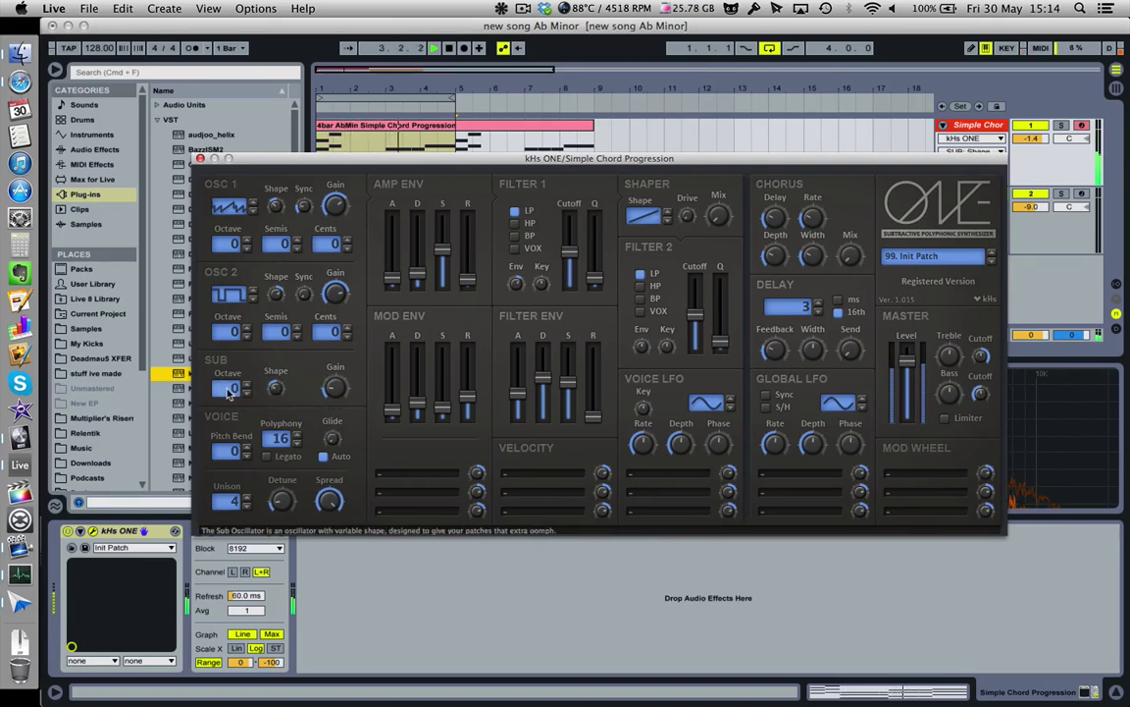
pyautogui.click(247, 383)
pyautogui.click(246, 384)
pyautogui.click(247, 384)
pyautogui.moveTo(335, 387); pyautogui.dragTo(299, 316)
pyautogui.click(246, 392)
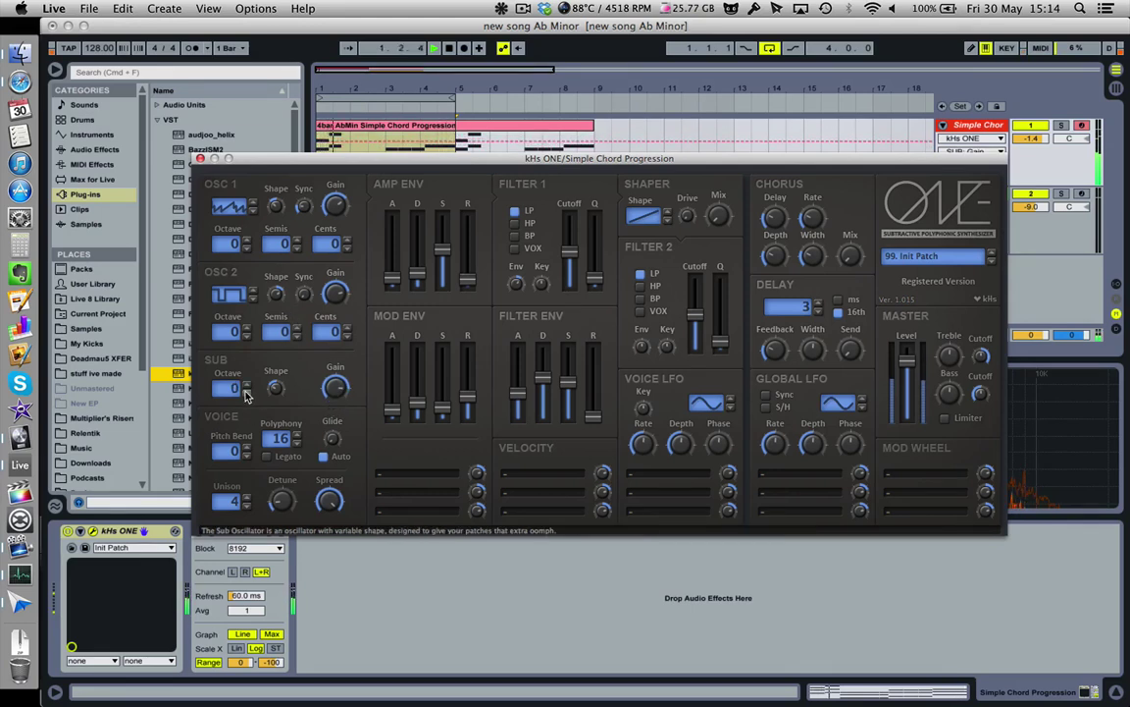
pyautogui.click(246, 393)
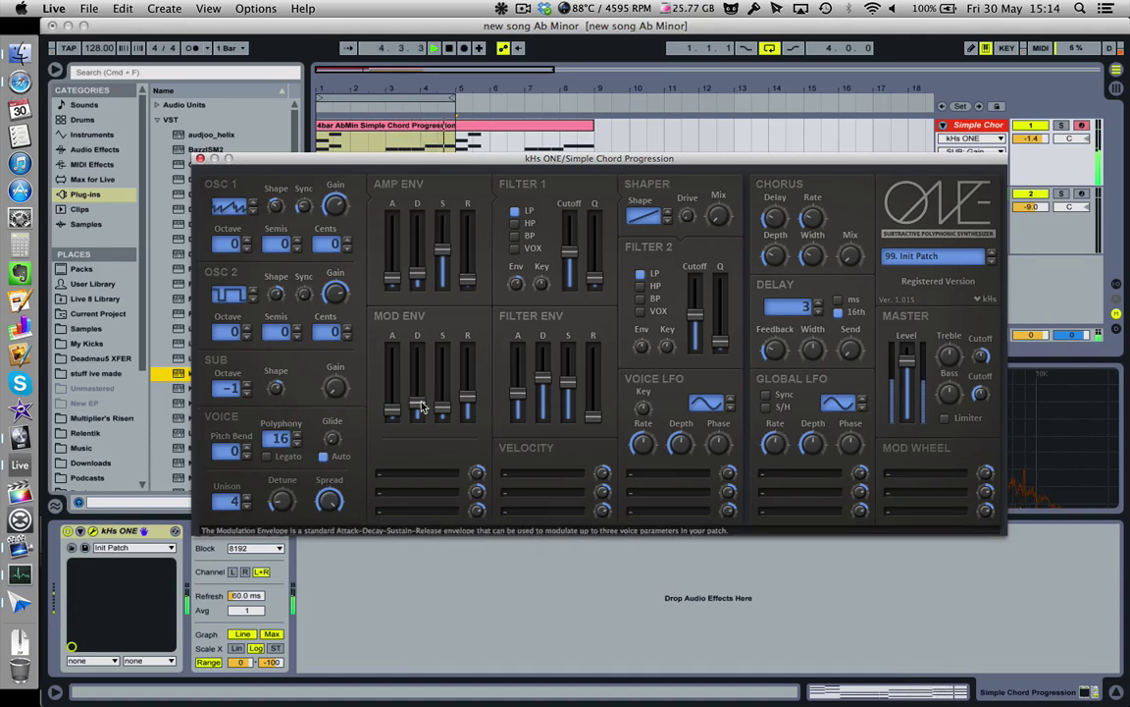
# - Try a longer mod envelope decay, assign OSC 2 Shape to the envelope's first modulation slot and replay the loop
pyautogui.moveTo(417, 404)
pyautogui.mouseDown()
pyautogui.moveTo(435, 378)
pyautogui.moveTo(424, 382)
pyautogui.mouseUp()
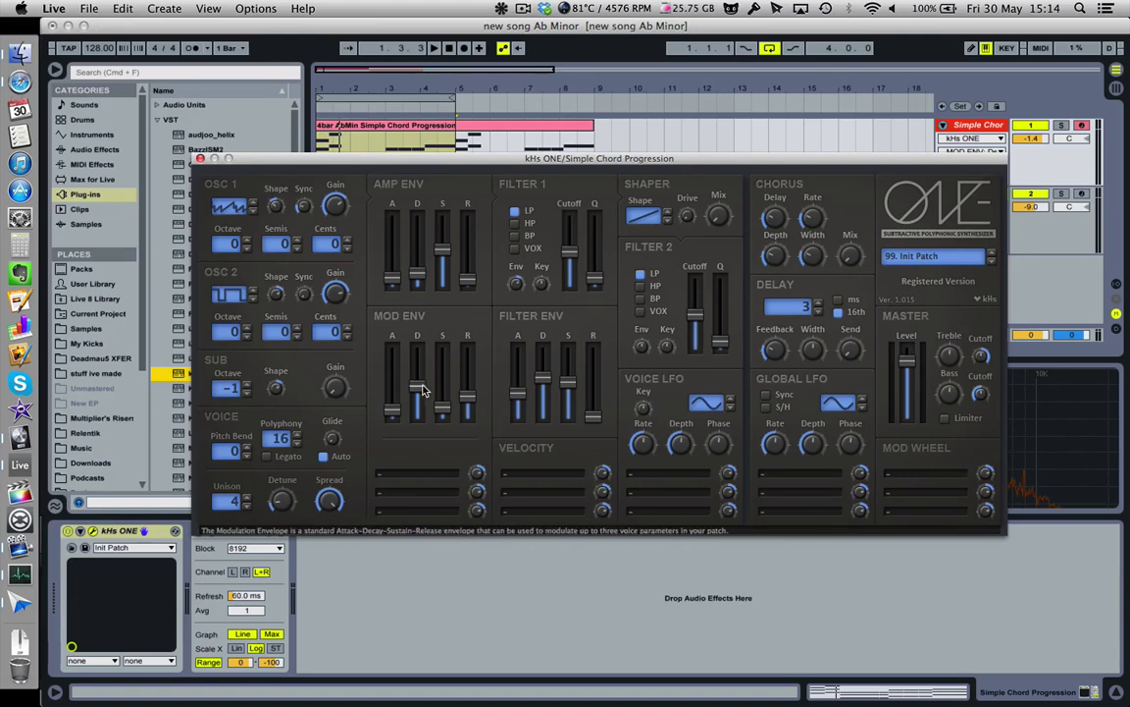
pyautogui.moveTo(424, 394); pyautogui.dragTo(417, 403)
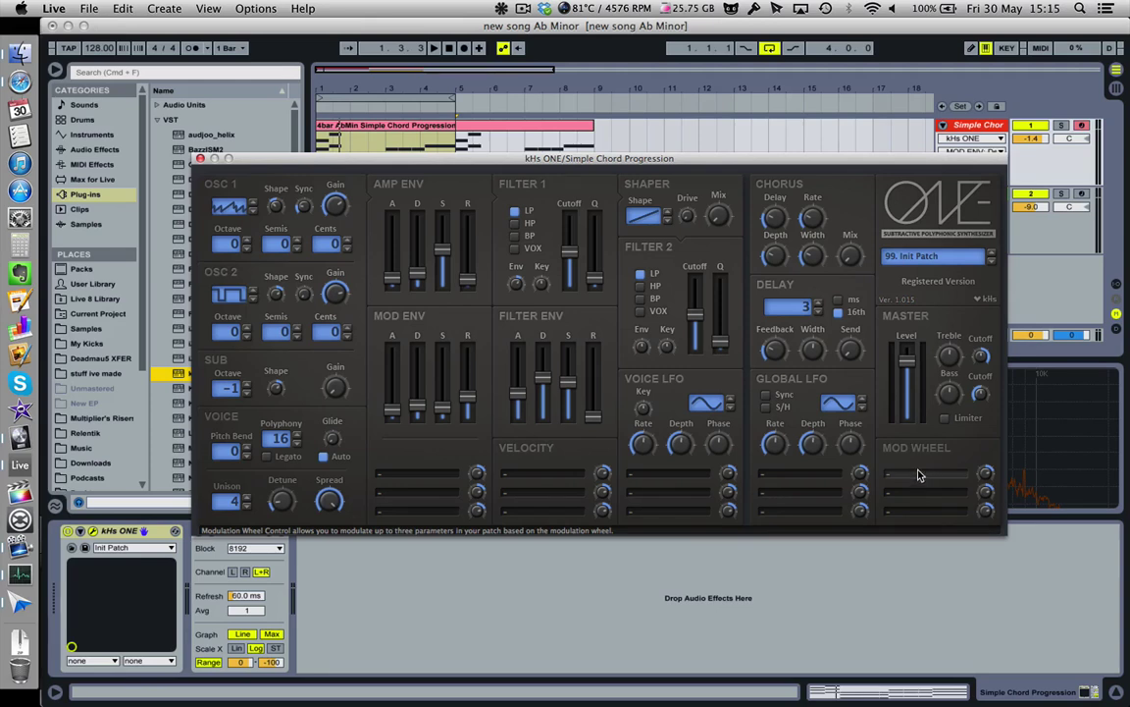
pyautogui.click(441, 478)
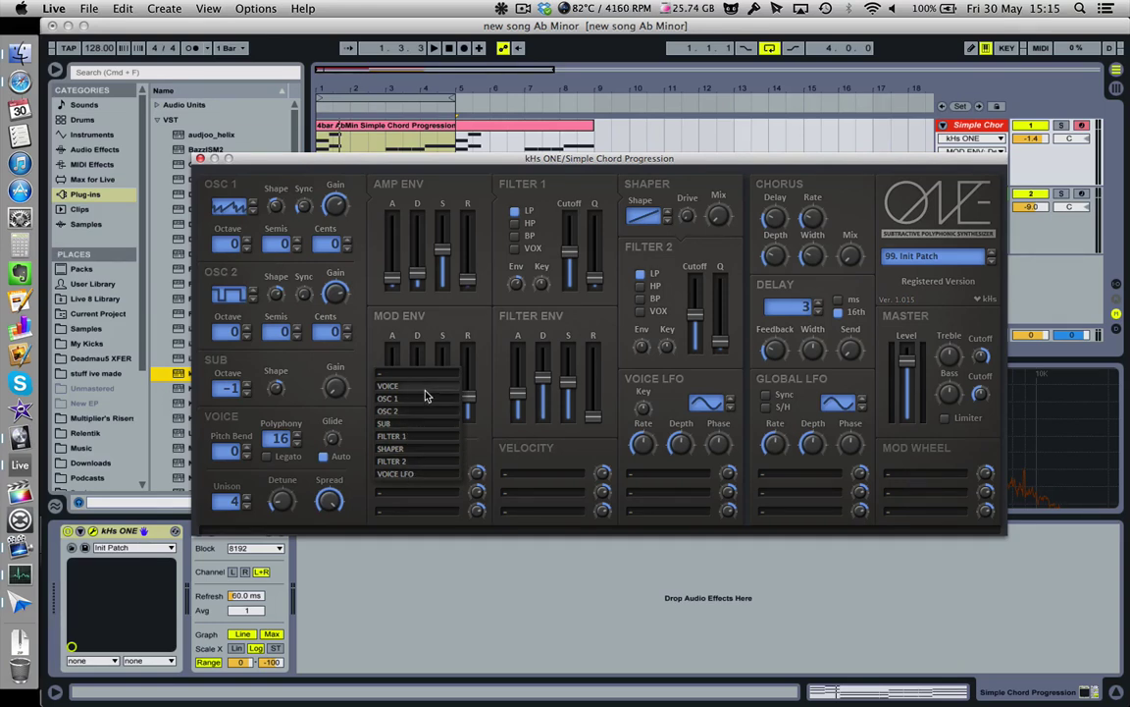
pyautogui.moveTo(426, 412)
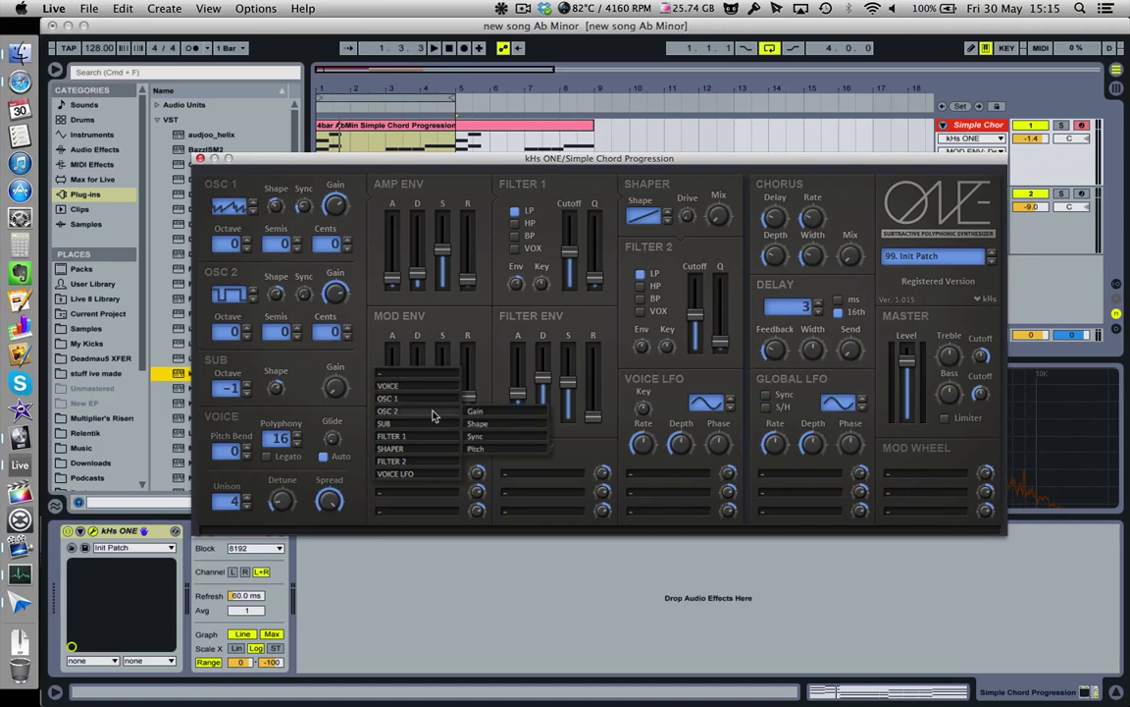
pyautogui.click(500, 432)
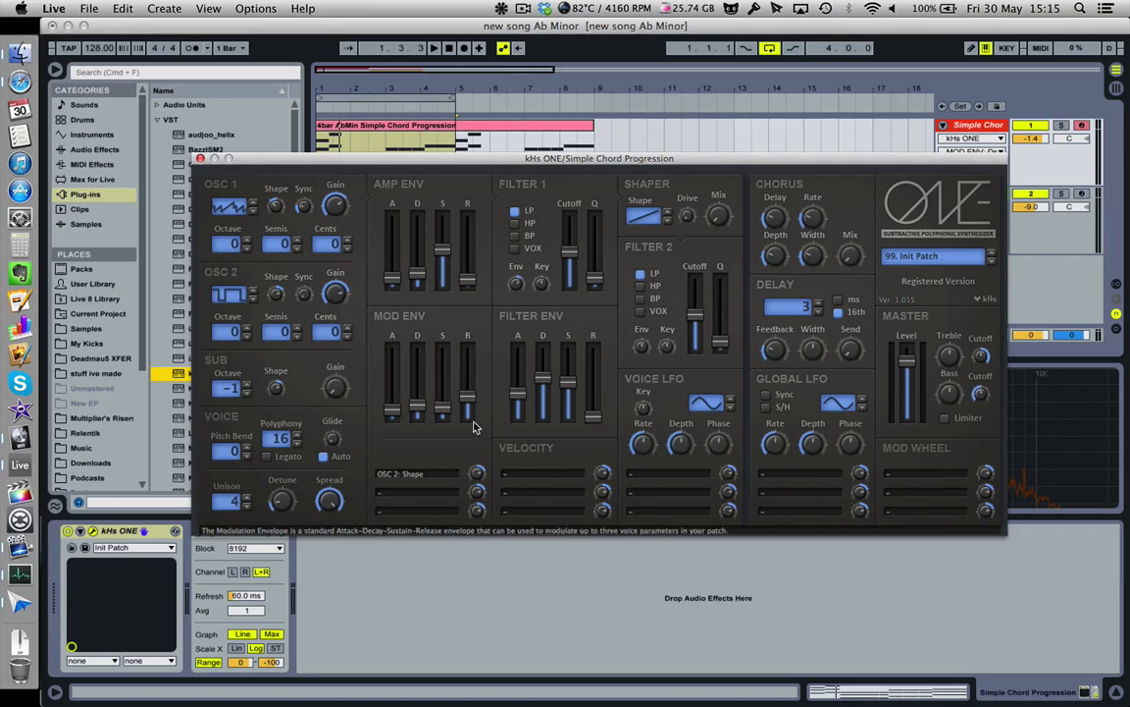
pyautogui.press('space')
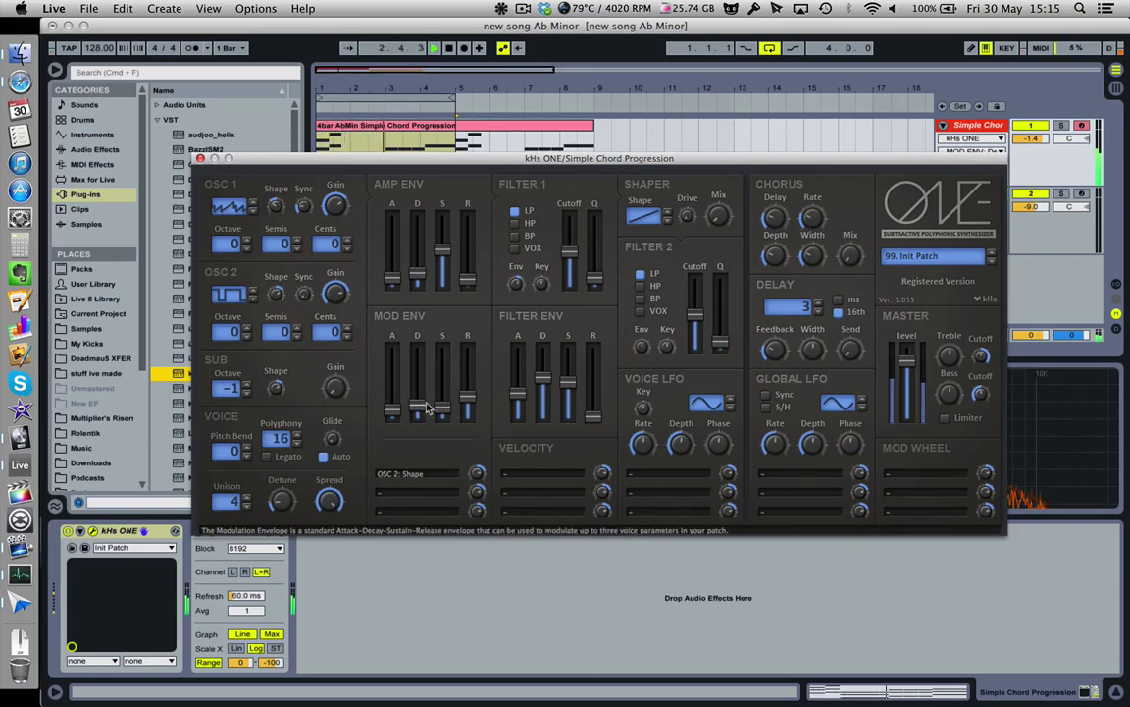
# - Lower the mod envelope's sustain to near zero and adjust the modulation amount for OSC 2 Shape
pyautogui.moveTo(441, 410)
pyautogui.moveTo(441, 410)
pyautogui.mouseDown()
pyautogui.moveTo(439, 345)
pyautogui.moveTo(469, 434)
pyautogui.moveTo(412, 378)
pyautogui.moveTo(452, 420)
pyautogui.moveTo(444, 365)
pyautogui.moveTo(450, 429)
pyautogui.moveTo(454, 421)
pyautogui.mouseUp()
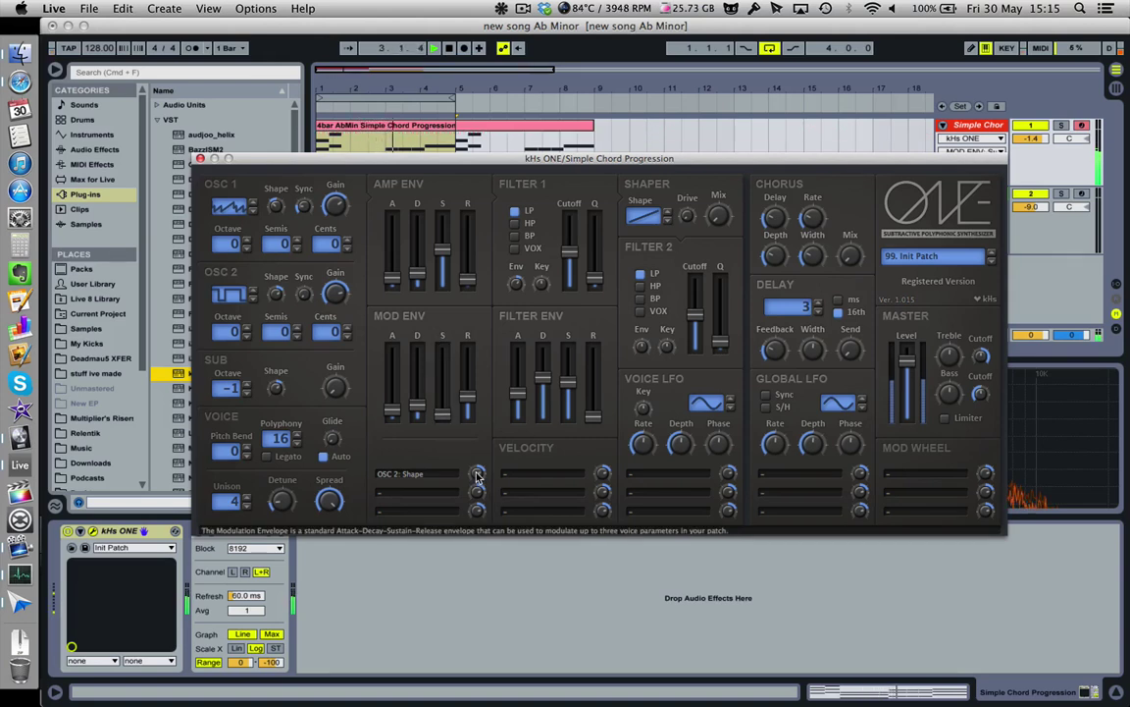
pyautogui.moveTo(478, 477); pyautogui.dragTo(494, 544)
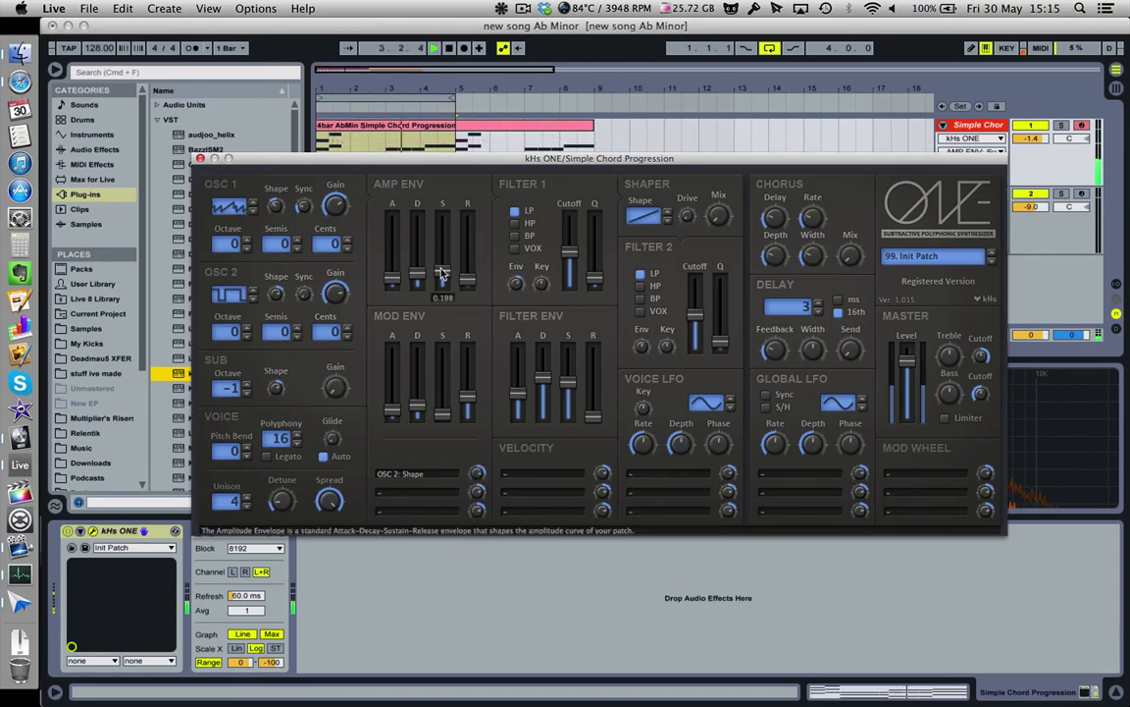
# - Raise the amp envelope's sustain to about three quarters and its attack slightly
pyautogui.moveTo(442, 249)
pyautogui.mouseDown()
pyautogui.moveTo(441, 277)
pyautogui.moveTo(442, 253)
pyautogui.moveTo(396, 267)
pyautogui.moveTo(447, 274)
pyautogui.moveTo(442, 243)
pyautogui.mouseUp()
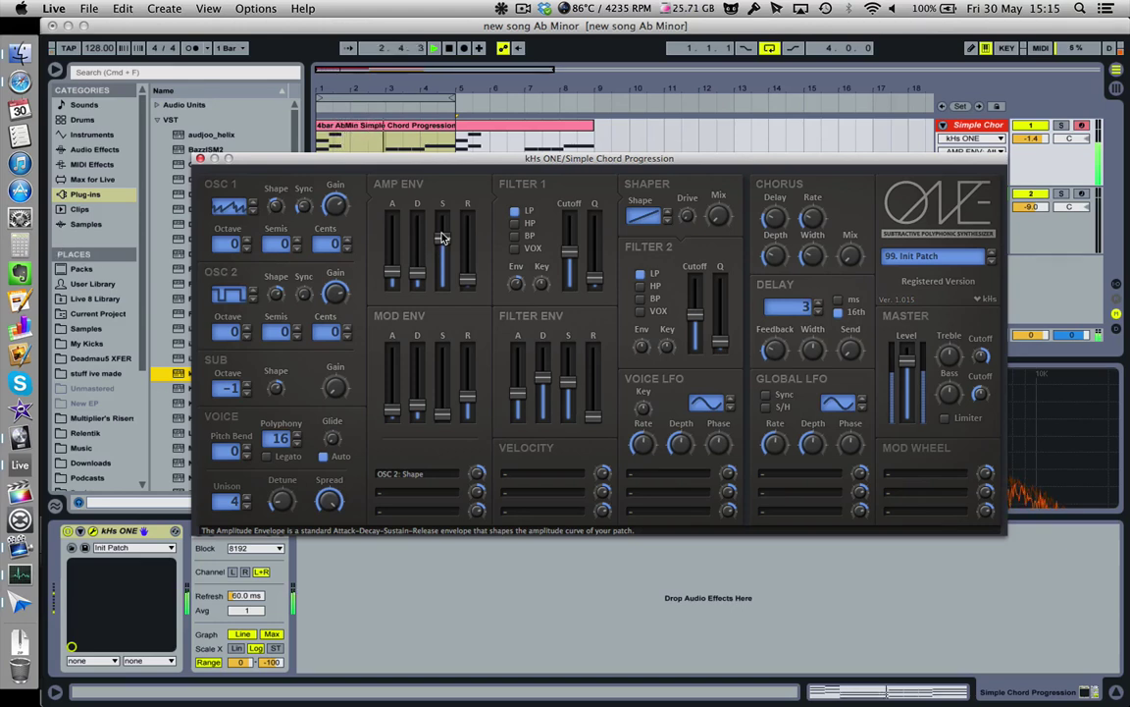
pyautogui.moveTo(442, 238)
pyautogui.mouseDown()
pyautogui.moveTo(444, 246)
pyautogui.moveTo(442, 227)
pyautogui.mouseUp()
# - Raise the mod envelope's sustain to about halfway, then shorten its decay while adjusting OSC 2's shape
pyautogui.moveTo(441, 403); pyautogui.dragTo(442, 382)
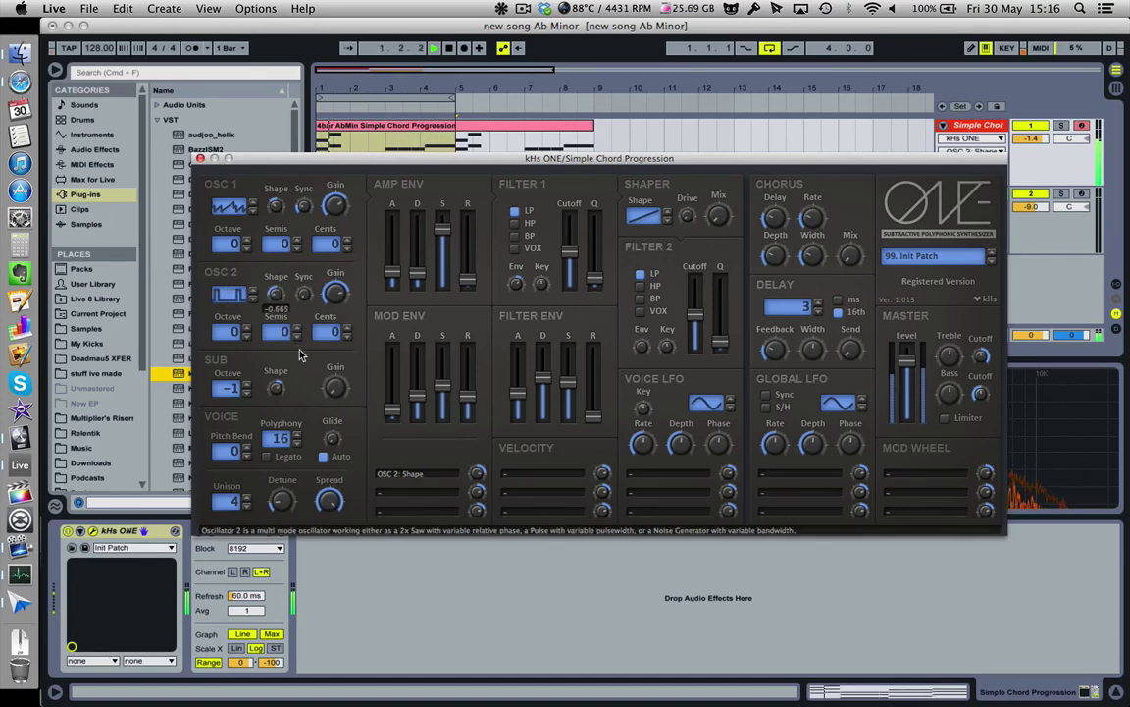
pyautogui.moveTo(302, 356); pyautogui.dragTo(293, 334)
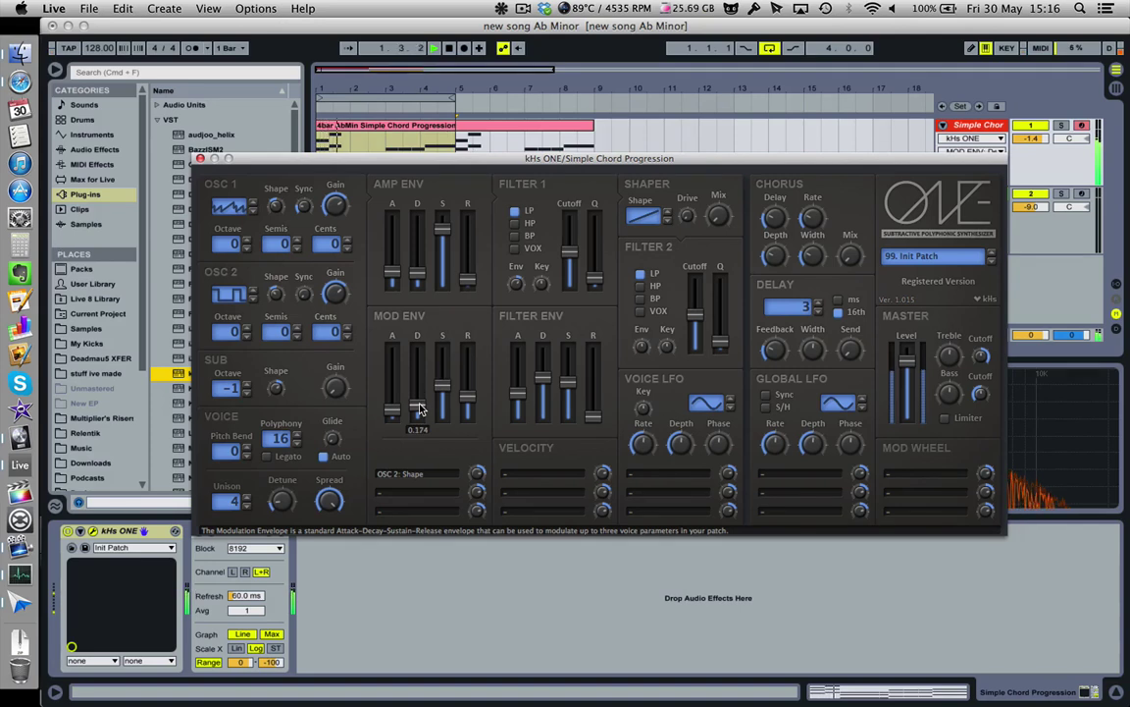
pyautogui.moveTo(419, 409); pyautogui.dragTo(419, 413)
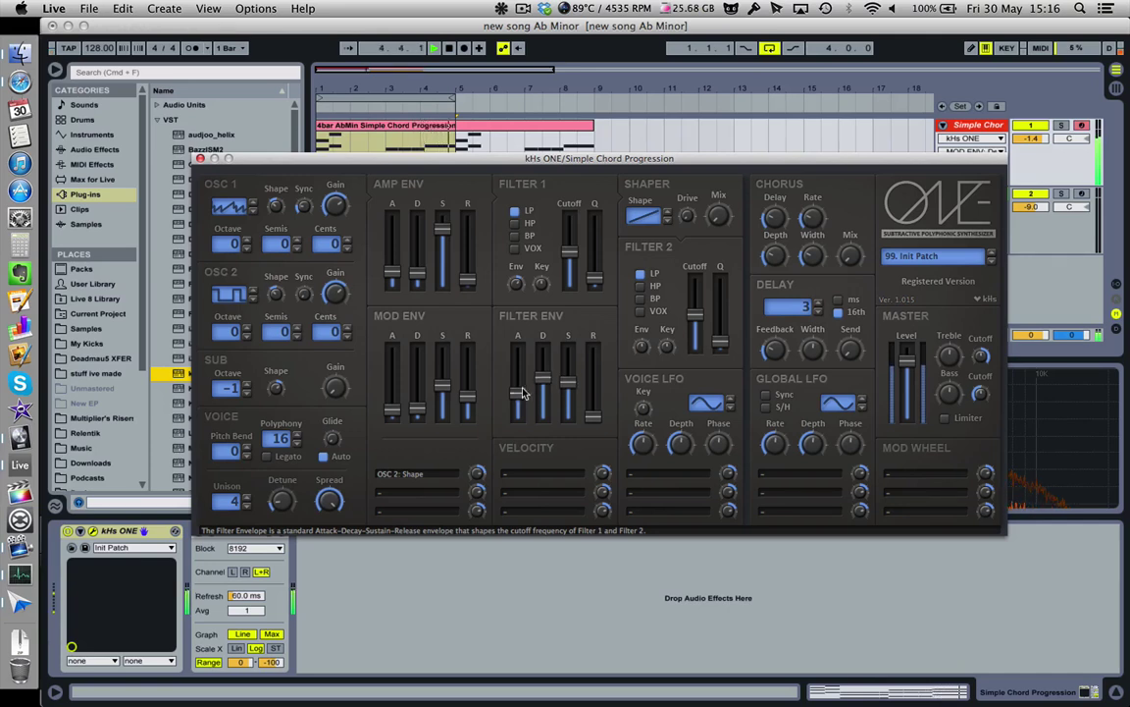
# - Shape the filter envelope with an attack of about 0.256, a long decay and roughly half sustain, adjusting Filter 1's envelope amount
pyautogui.moveTo(518, 391); pyautogui.dragTo(521, 432)
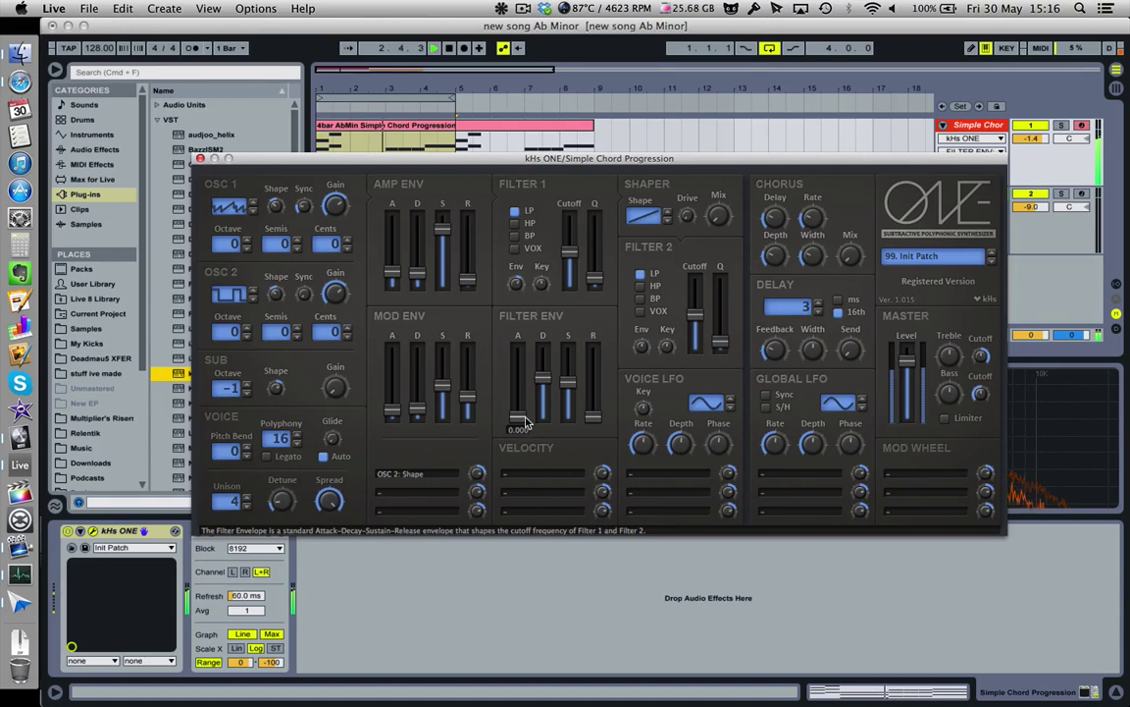
pyautogui.moveTo(575, 380); pyautogui.dragTo(574, 445)
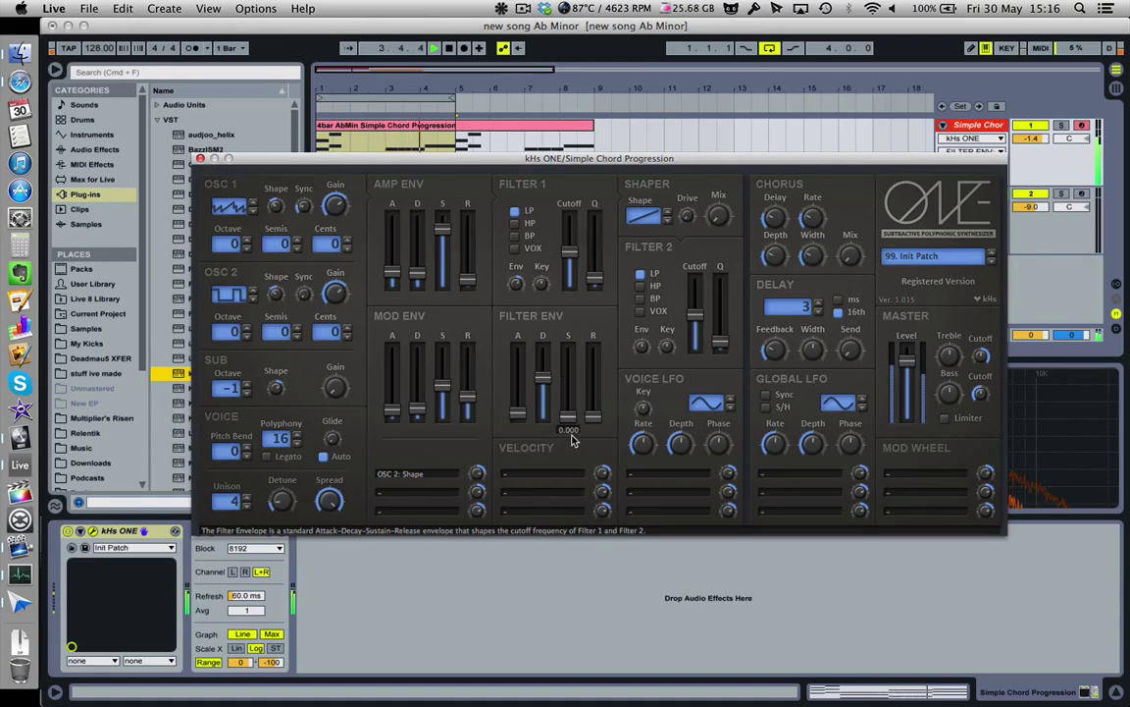
pyautogui.moveTo(543, 379); pyautogui.dragTo(566, 397)
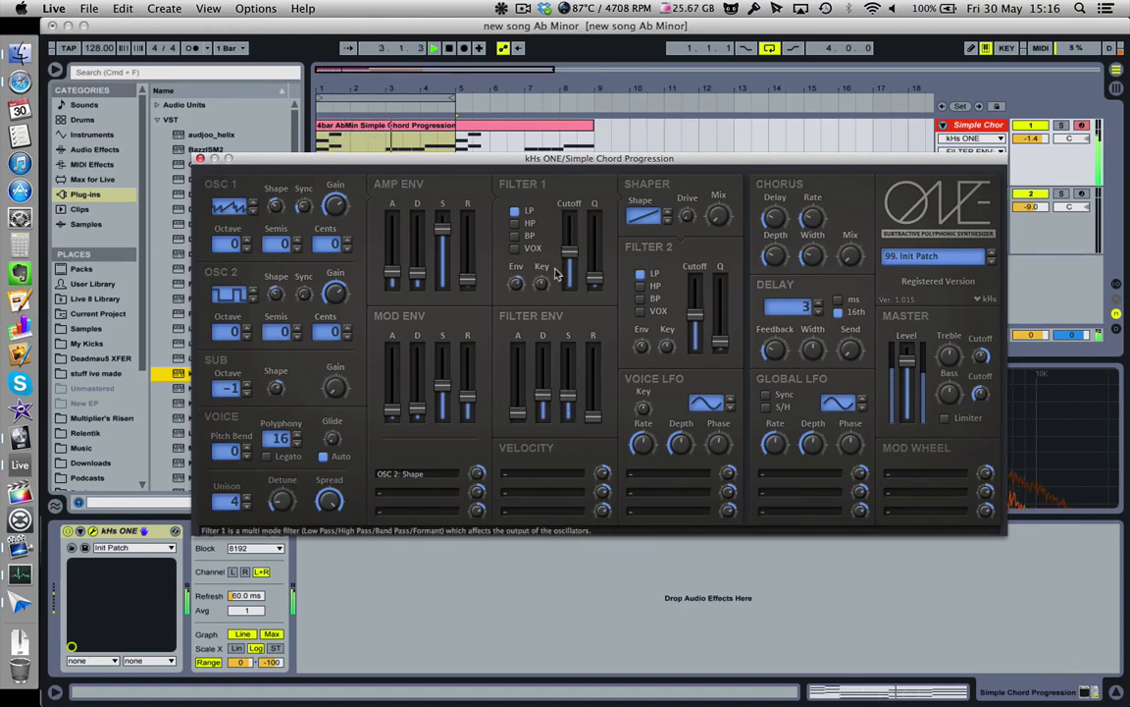
pyautogui.moveTo(516, 283); pyautogui.dragTo(539, 312)
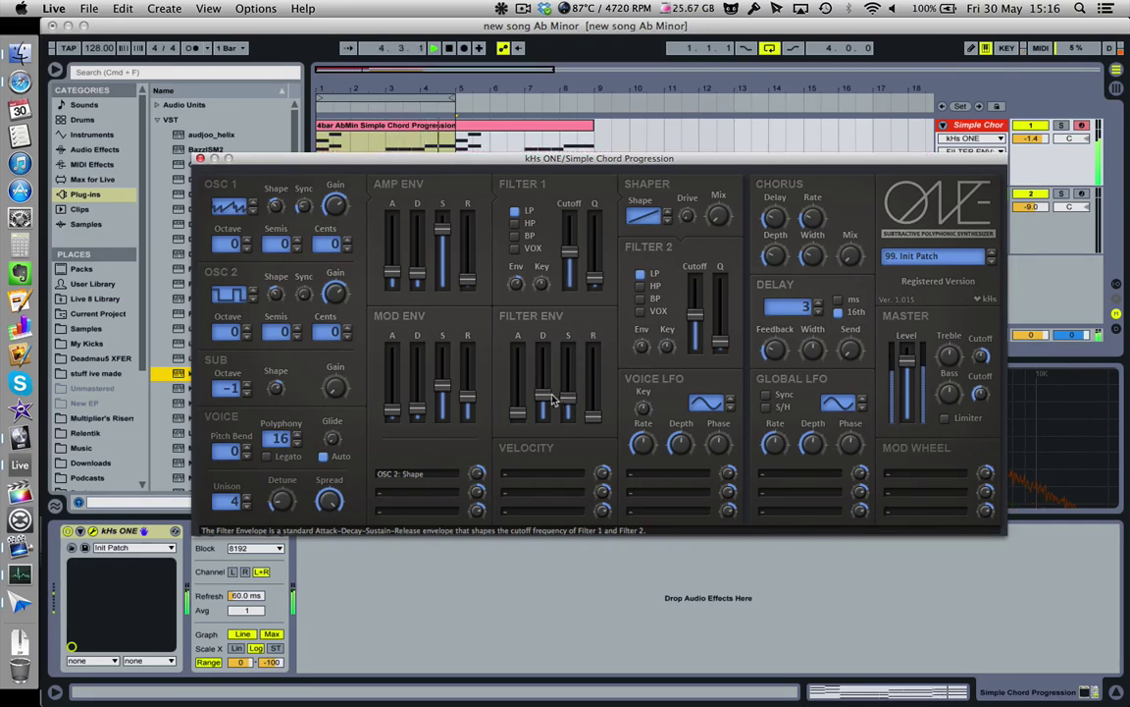
pyautogui.moveTo(542, 400); pyautogui.dragTo(539, 365)
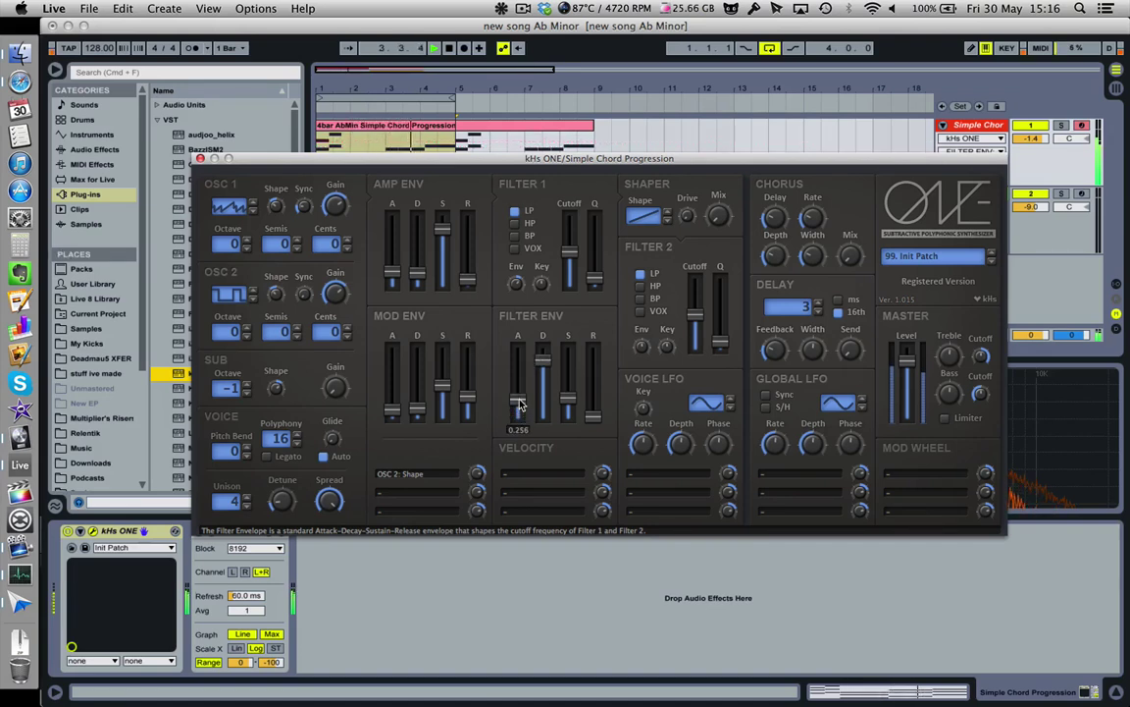
pyautogui.moveTo(565, 402); pyautogui.dragTo(565, 381)
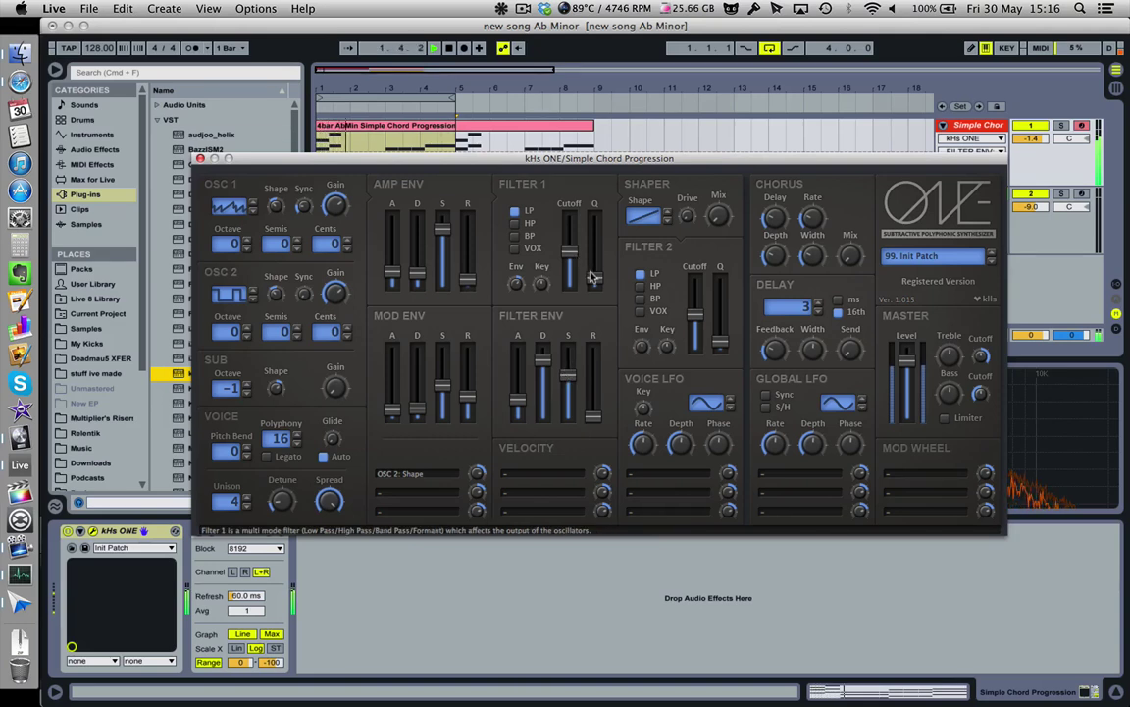
# - Raise Filter 1's resonance slightly, set its cutoff to about halfway and lower Filter 2's cutoff
pyautogui.moveTo(593, 278); pyautogui.dragTo(514, 252)
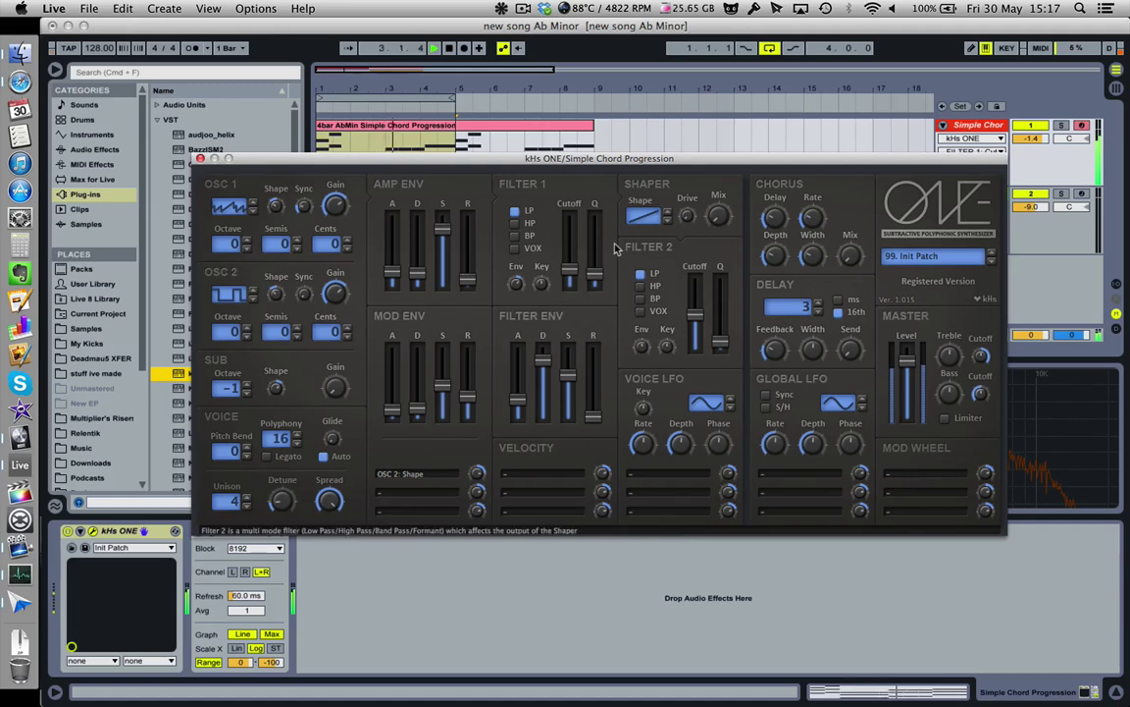
pyautogui.moveTo(570, 267); pyautogui.dragTo(572, 248)
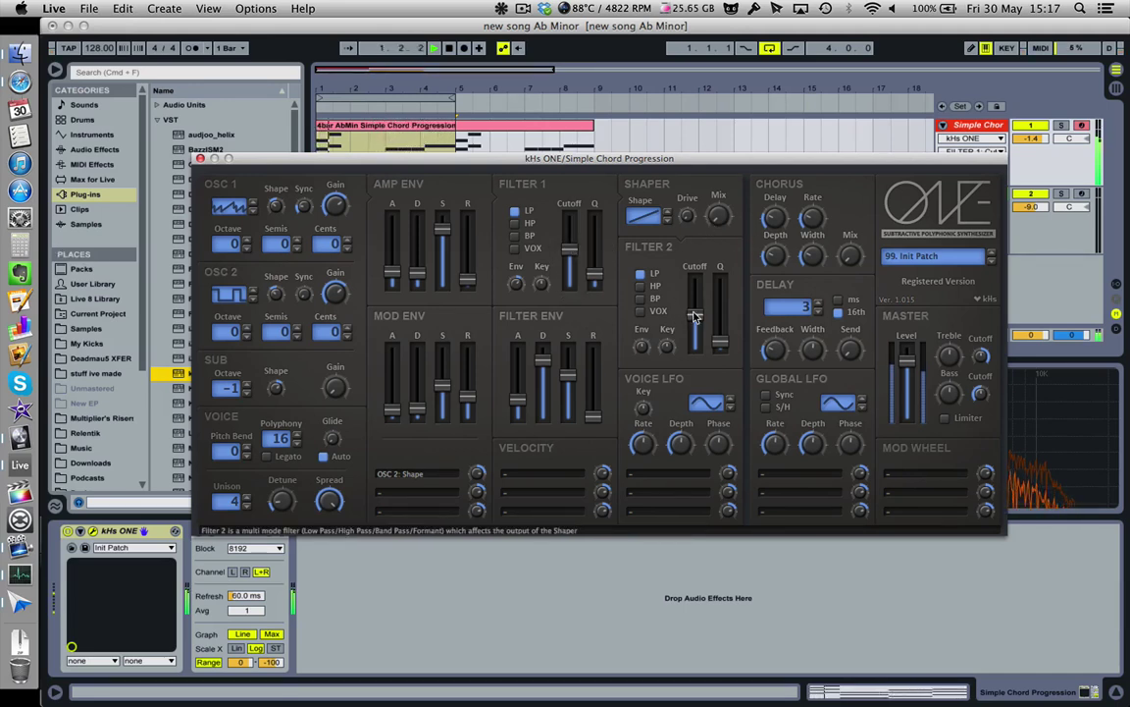
pyautogui.moveTo(693, 316); pyautogui.dragTo(696, 337)
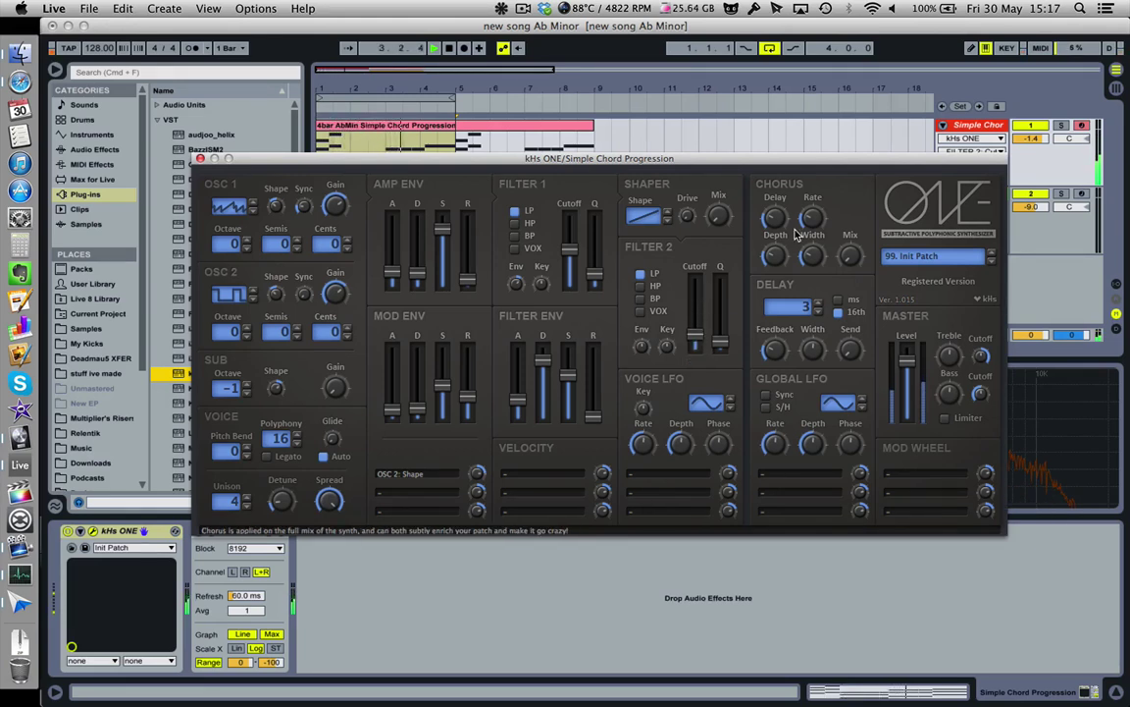
# - Raise the Shaper's drive to about 0.585 and adjust its mix, with Filter 2's cutoff raised to just above halfway
pyautogui.moveTo(687, 214); pyautogui.dragTo(686, 197)
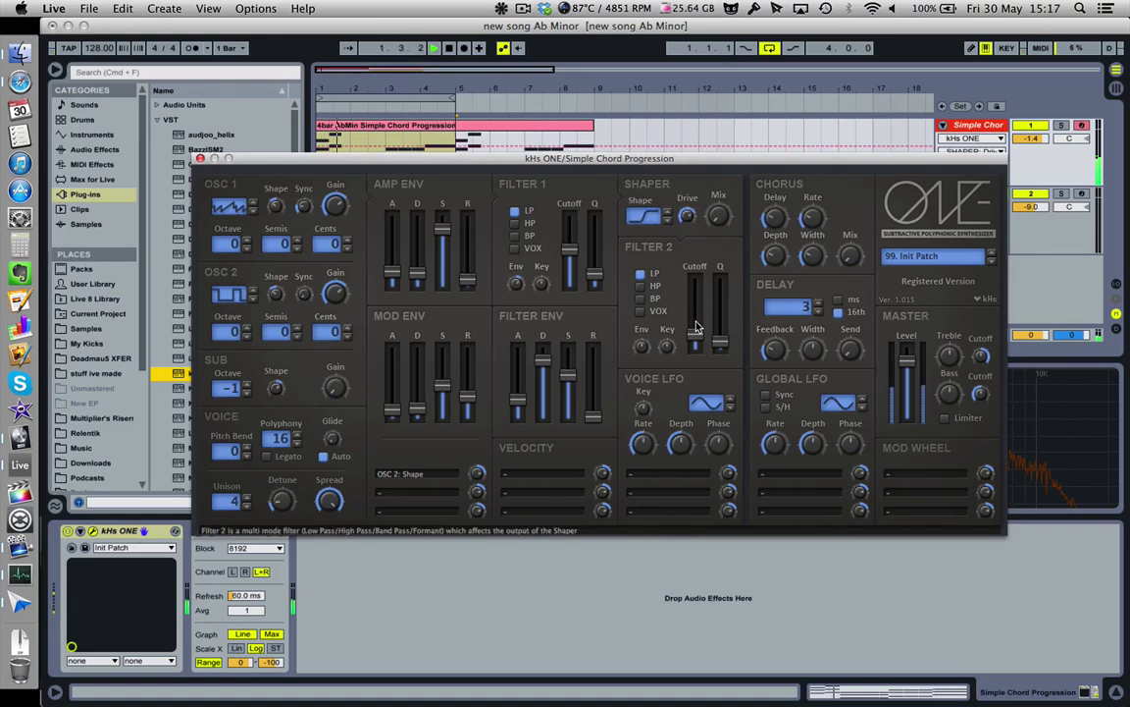
pyautogui.moveTo(696, 334); pyautogui.dragTo(697, 305)
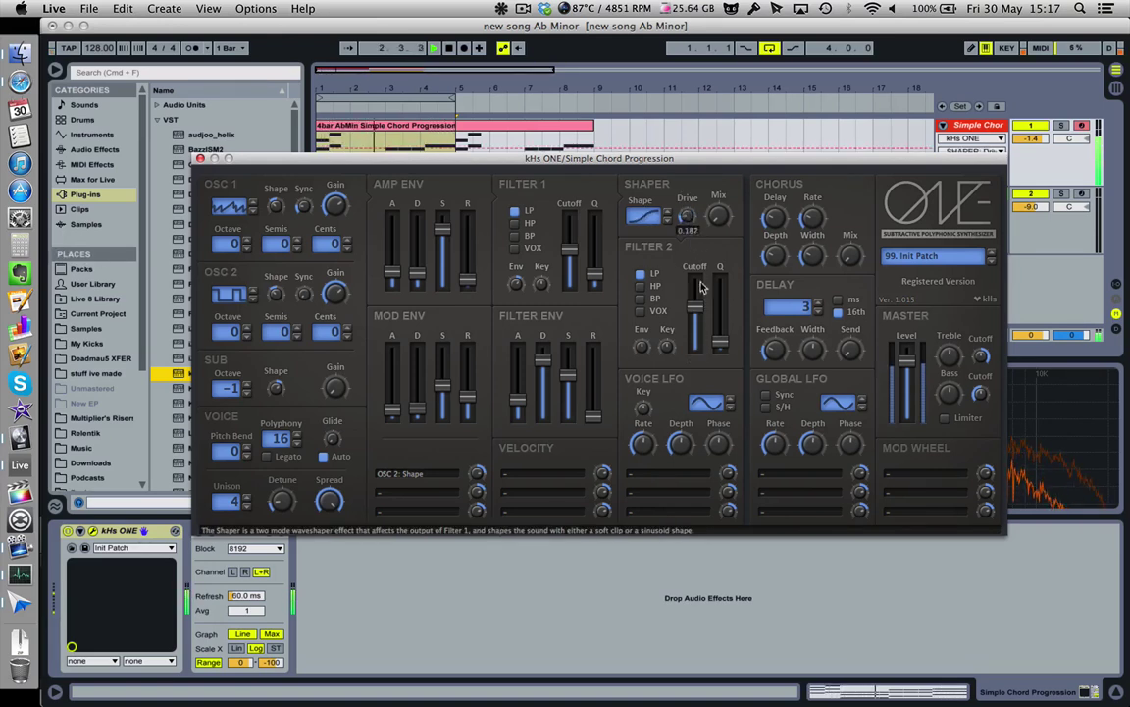
pyautogui.click(646, 214)
pyautogui.moveTo(687, 215); pyautogui.dragTo(666, 130)
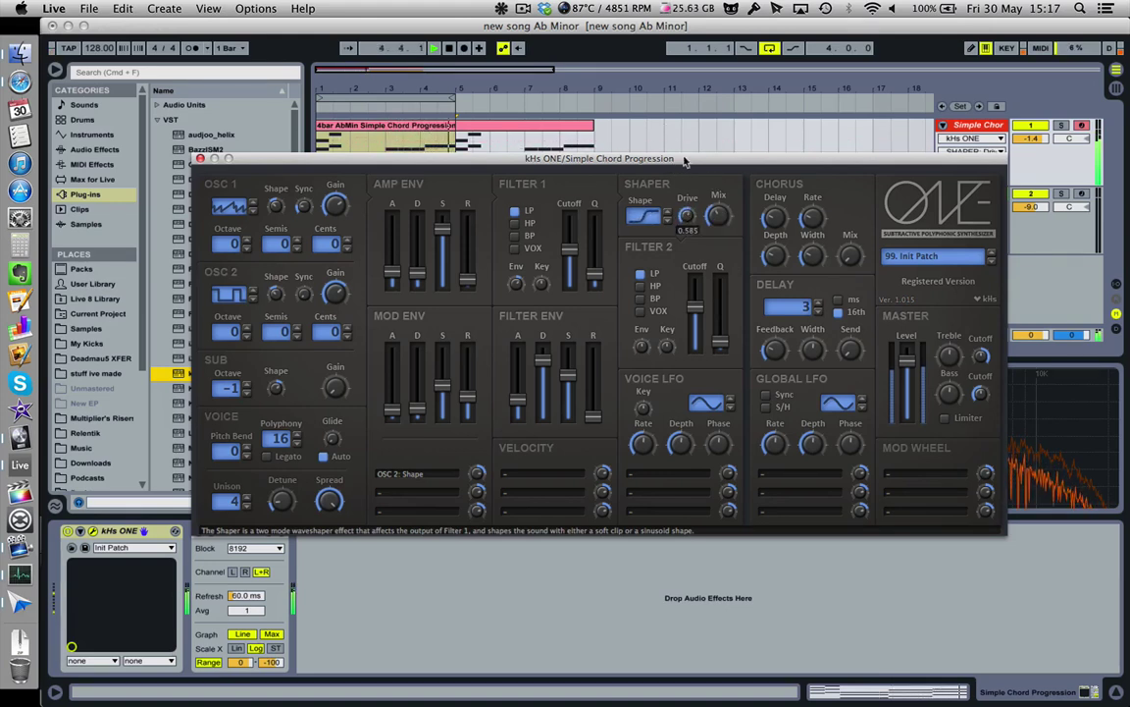
pyautogui.moveTo(718, 215)
pyautogui.mouseDown()
pyautogui.moveTo(714, 185)
pyautogui.moveTo(731, 220)
pyautogui.mouseUp()
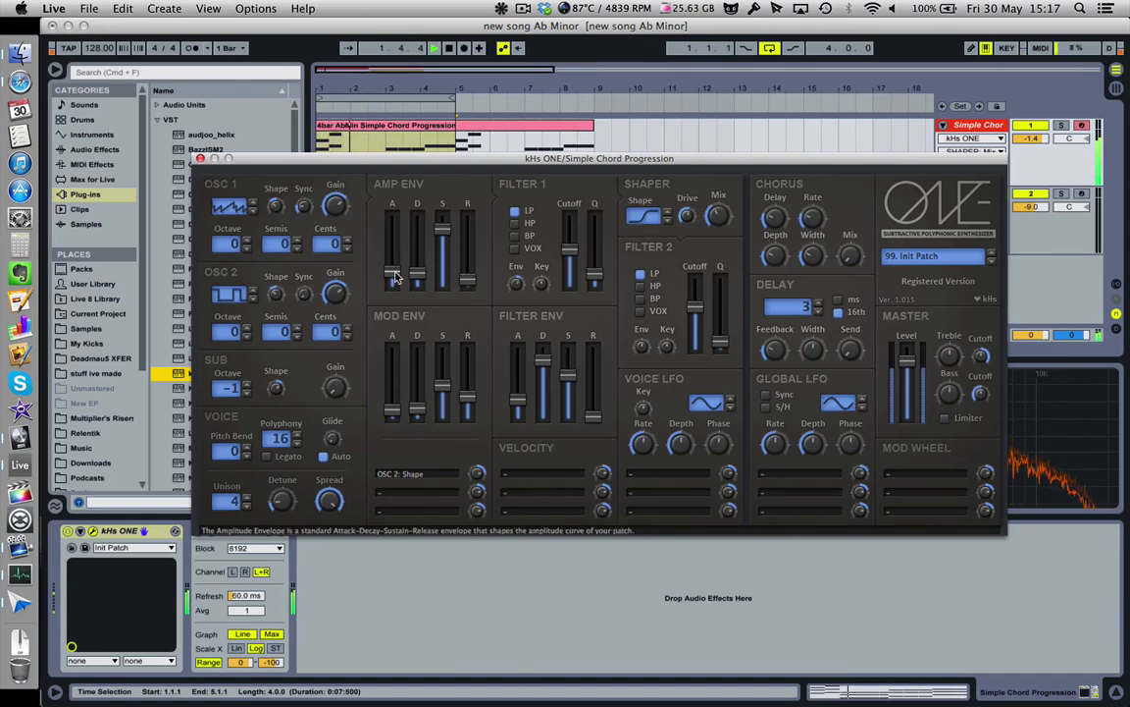
# - Fine-tune the amp envelope's attack and lower the chord track's volume to -4.3
pyautogui.moveTo(390, 273)
pyautogui.mouseDown()
pyautogui.moveTo(388, 227)
pyautogui.moveTo(400, 285)
pyautogui.mouseUp()
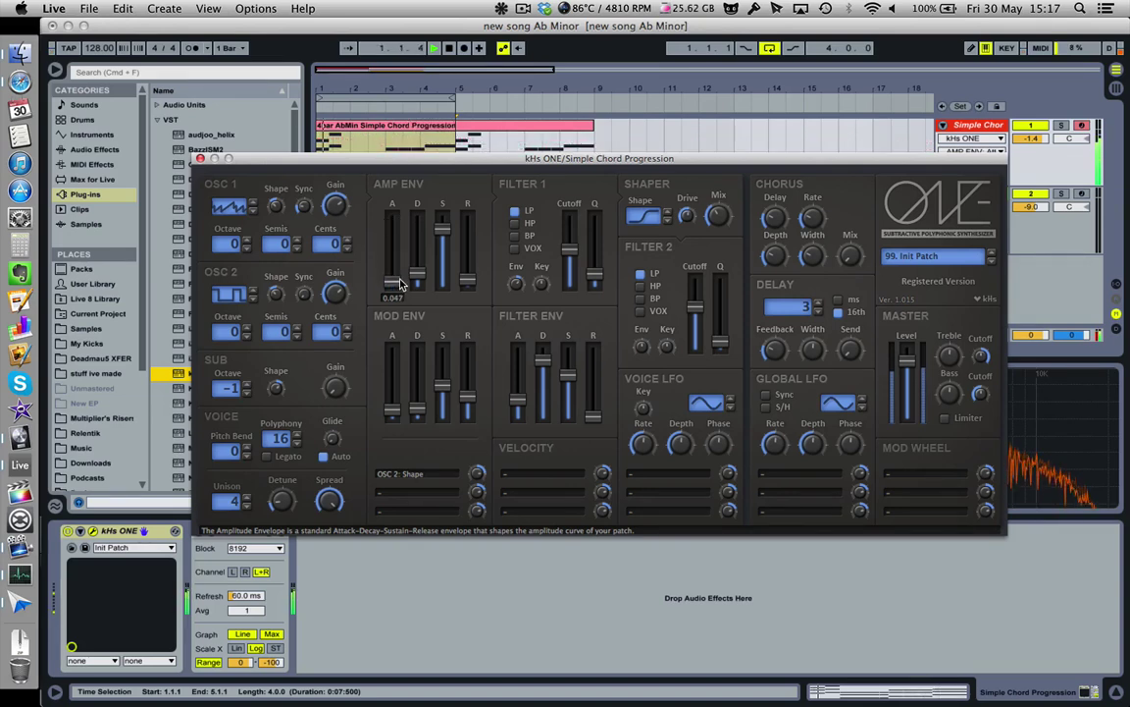
pyautogui.moveTo(400, 284); pyautogui.dragTo(397, 274)
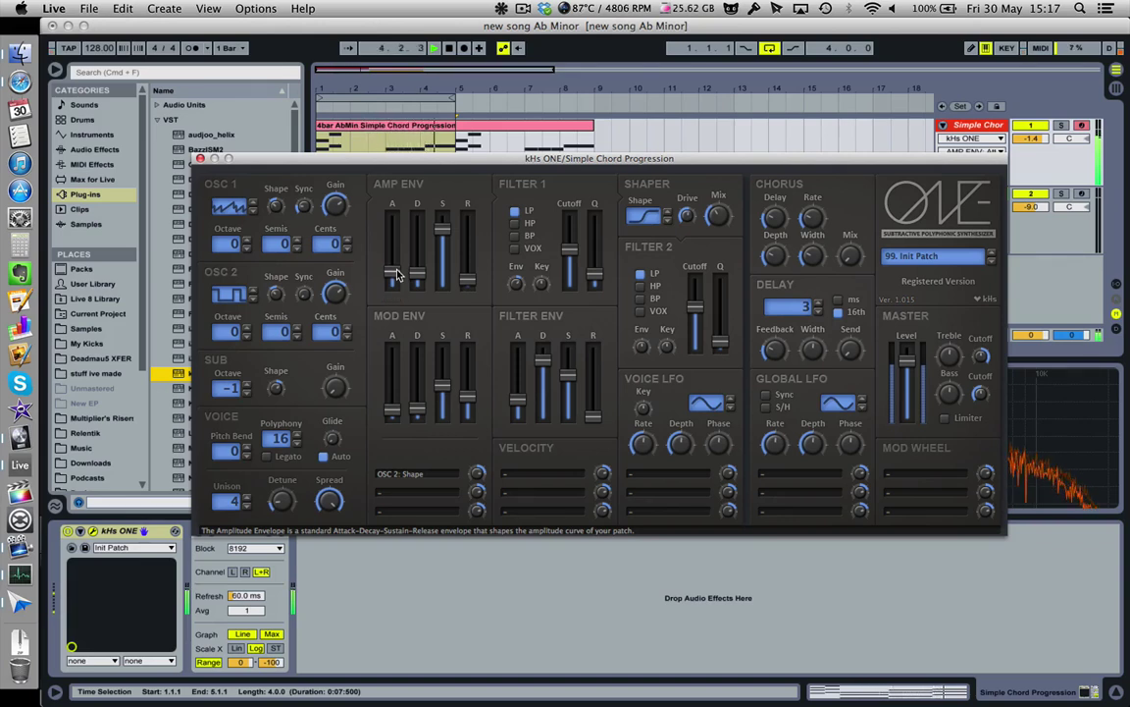
pyautogui.click(1033, 138)
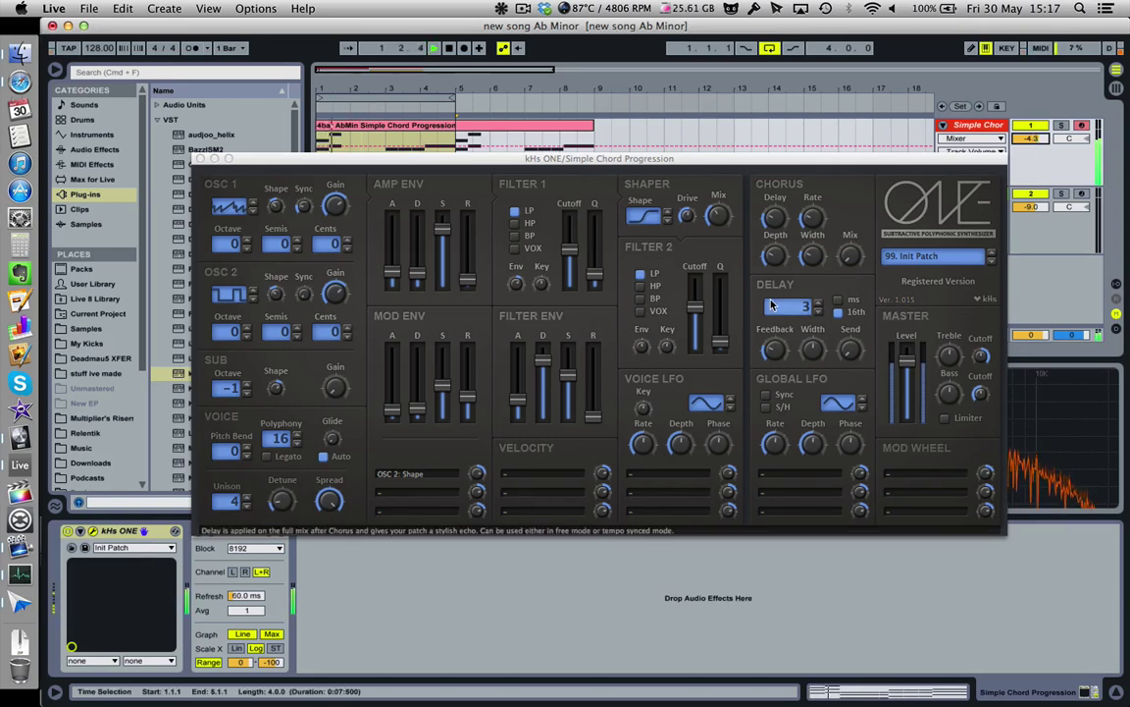
# - Try different sync amounts on OSC 2, including about 12.68 st, and bring the sync back down
pyautogui.moveTo(299, 304); pyautogui.dragTo(291, 217)
pyautogui.moveTo(306, 273); pyautogui.dragTo(329, 328)
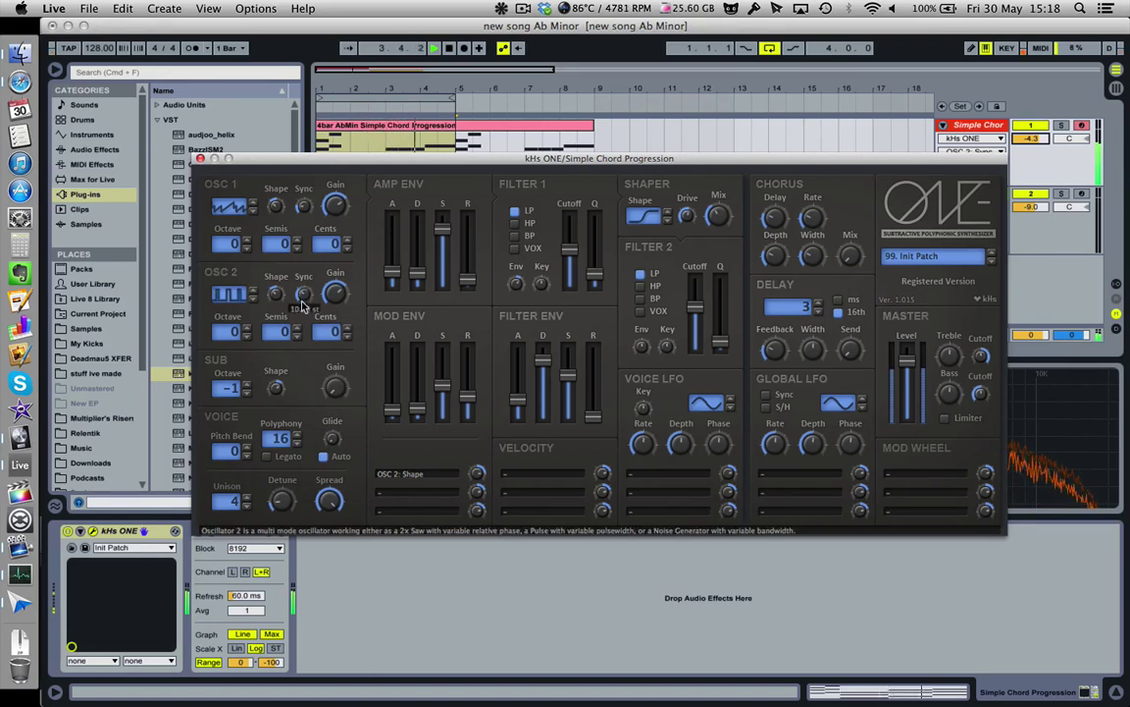
pyautogui.moveTo(303, 308)
pyautogui.mouseDown()
pyautogui.moveTo(278, 290)
pyautogui.moveTo(280, 299)
pyautogui.moveTo(275, 252)
pyautogui.moveTo(206, 263)
pyautogui.moveTo(280, 267)
pyautogui.moveTo(303, 311)
pyautogui.moveTo(301, 295)
pyautogui.mouseUp()
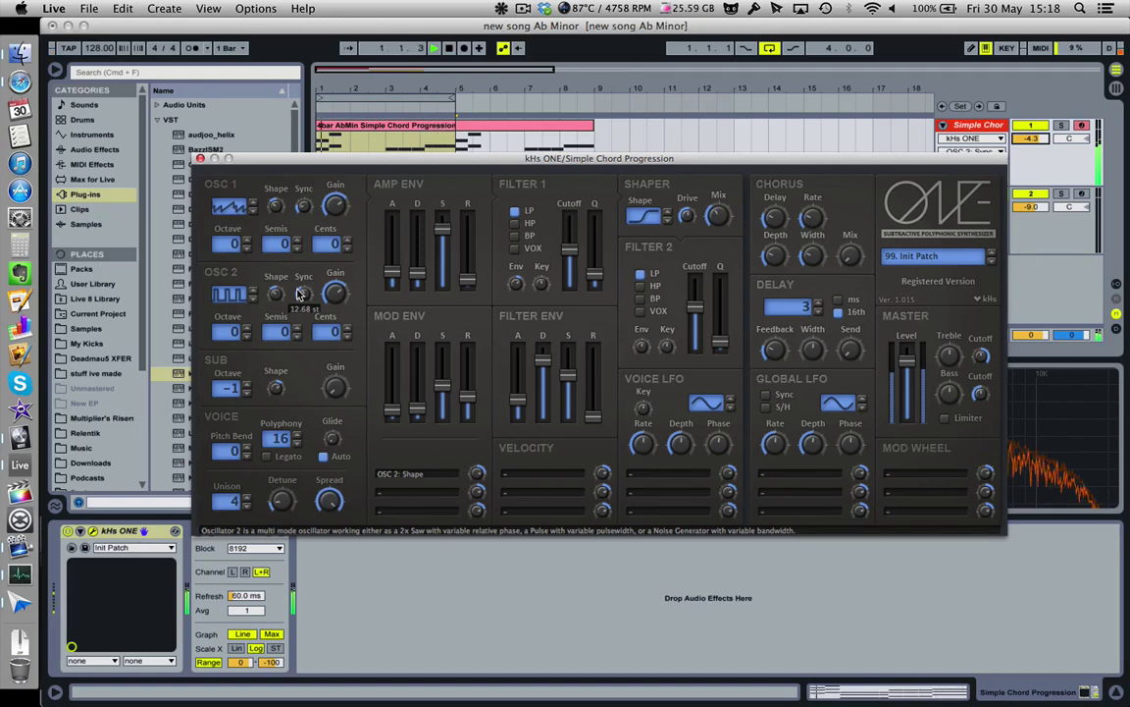
pyautogui.moveTo(302, 295)
pyautogui.mouseDown()
pyautogui.moveTo(309, 334)
pyautogui.moveTo(310, 311)
pyautogui.mouseUp()
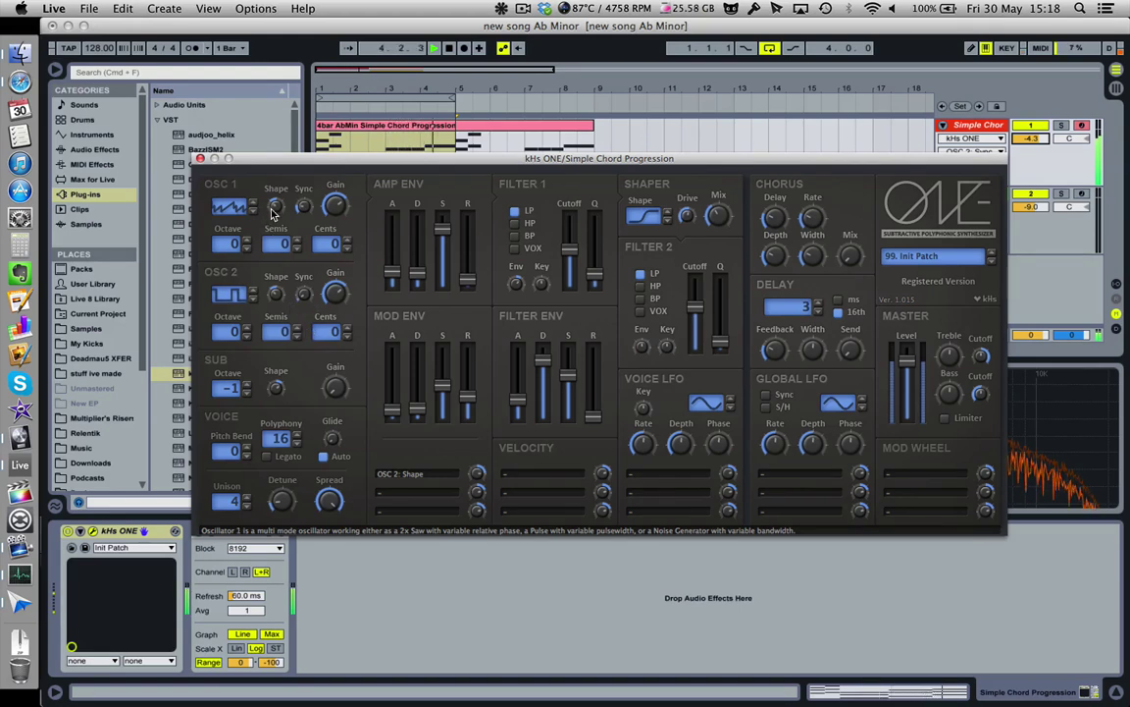
# - Audition another OSC 1 waveform, return to the saw with an adjusted sync, and fine-tune the oscillator's gain
pyautogui.moveTo(274, 212)
pyautogui.mouseDown()
pyautogui.moveTo(227, 172)
pyautogui.moveTo(235, 132)
pyautogui.moveTo(281, 218)
pyautogui.moveTo(266, 182)
pyautogui.moveTo(276, 168)
pyautogui.moveTo(274, 191)
pyautogui.mouseUp()
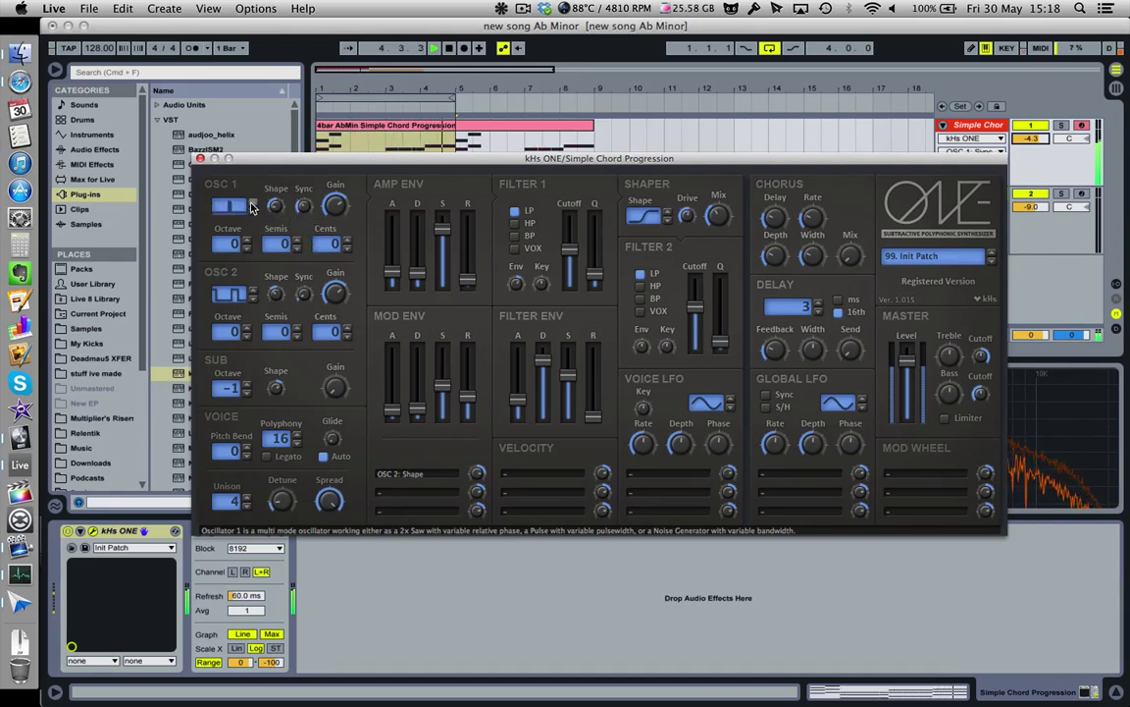
pyautogui.click(251, 206)
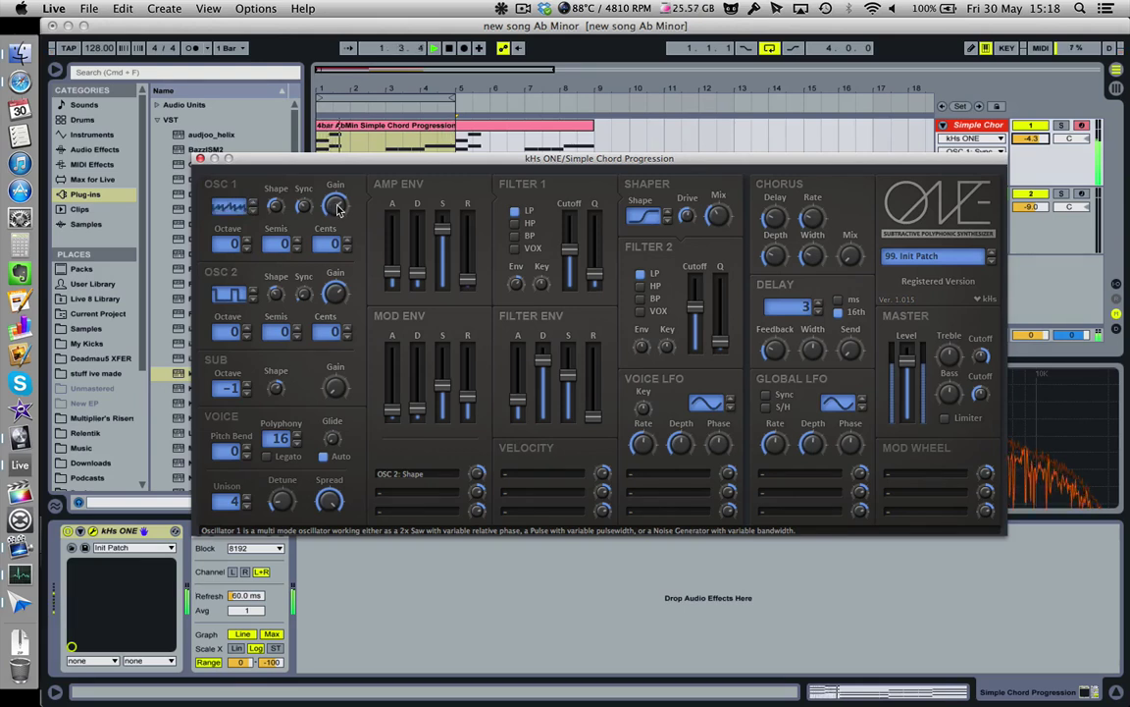
pyautogui.moveTo(334, 204)
pyautogui.mouseDown()
pyautogui.moveTo(365, 258)
pyautogui.moveTo(336, 212)
pyautogui.mouseUp()
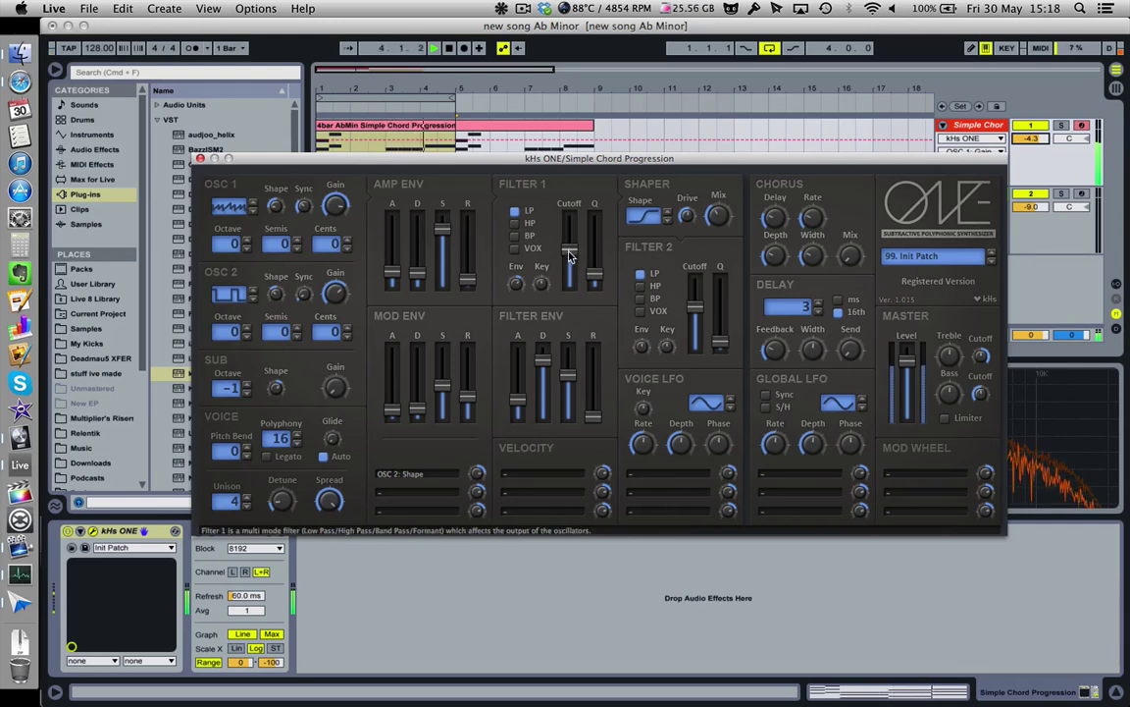
# - Try Filter 1 envelope amounts around 0.635 and lower, and shorten the filter envelope's attack slightly
pyautogui.moveTo(509, 272)
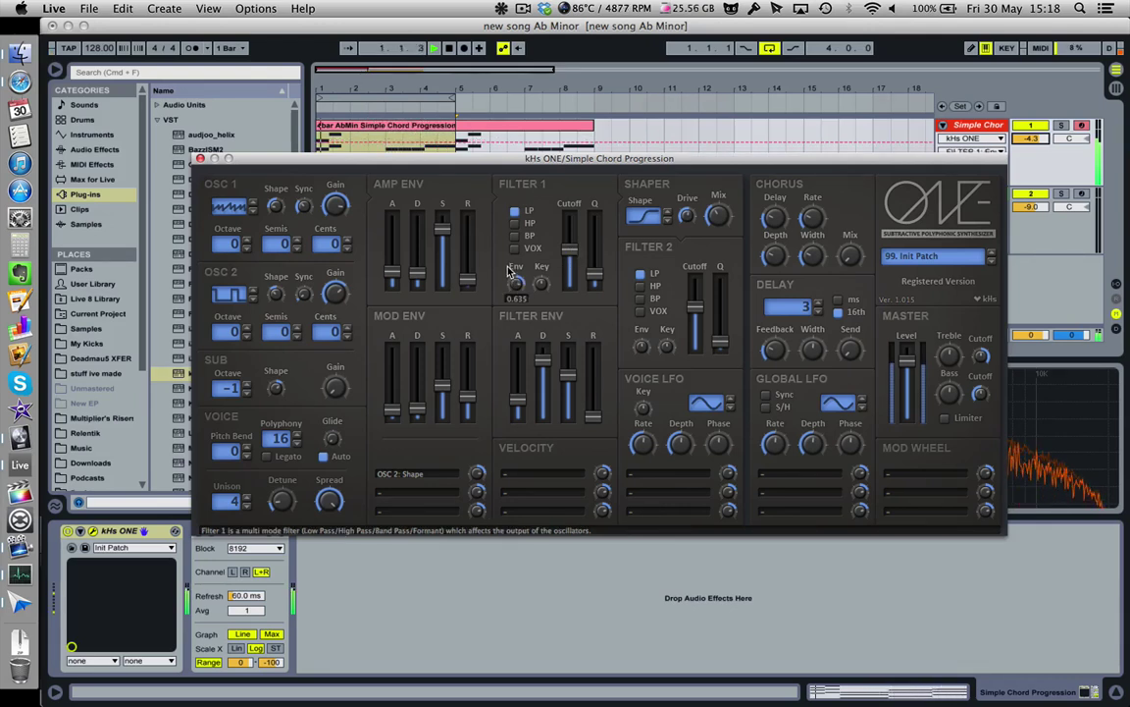
pyautogui.moveTo(509, 272); pyautogui.dragTo(522, 301)
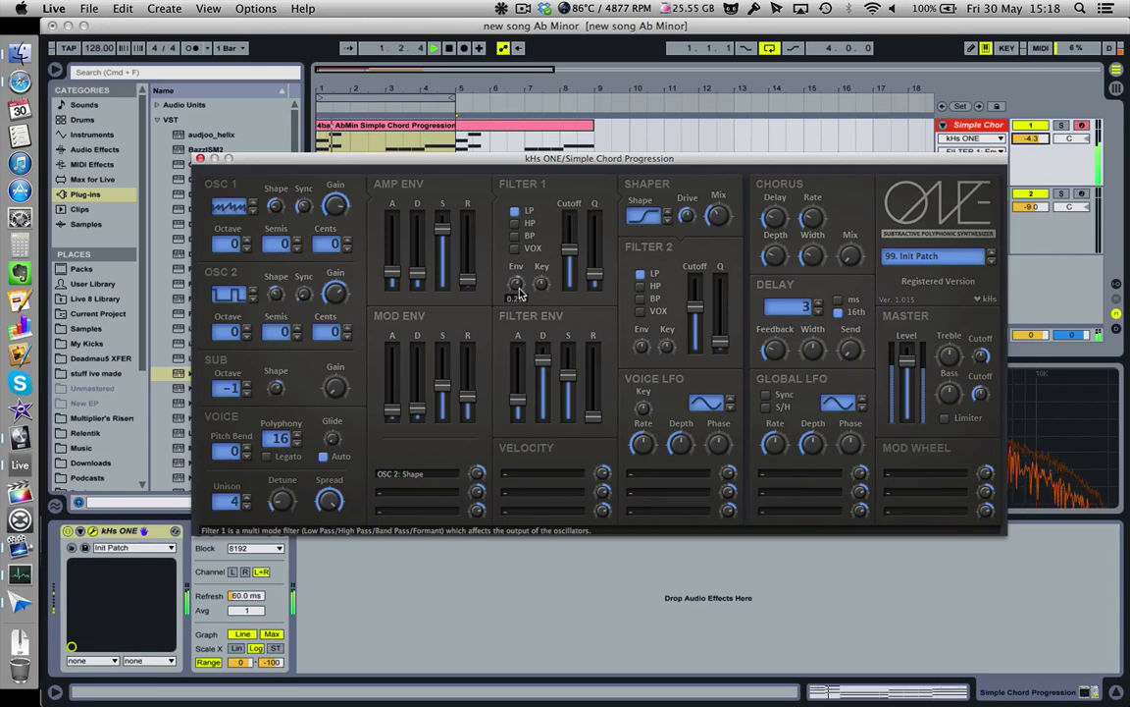
pyautogui.moveTo(525, 305)
pyautogui.mouseDown()
pyautogui.moveTo(533, 324)
pyautogui.moveTo(530, 314)
pyautogui.mouseUp()
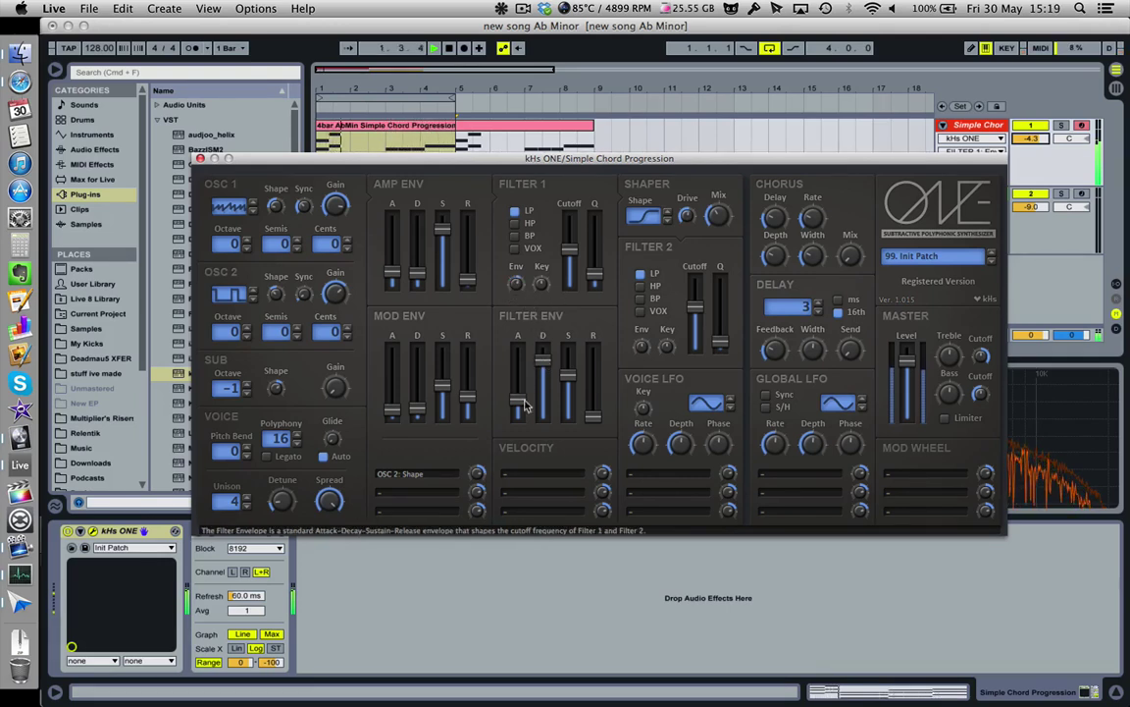
pyautogui.moveTo(517, 403); pyautogui.dragTo(570, 377)
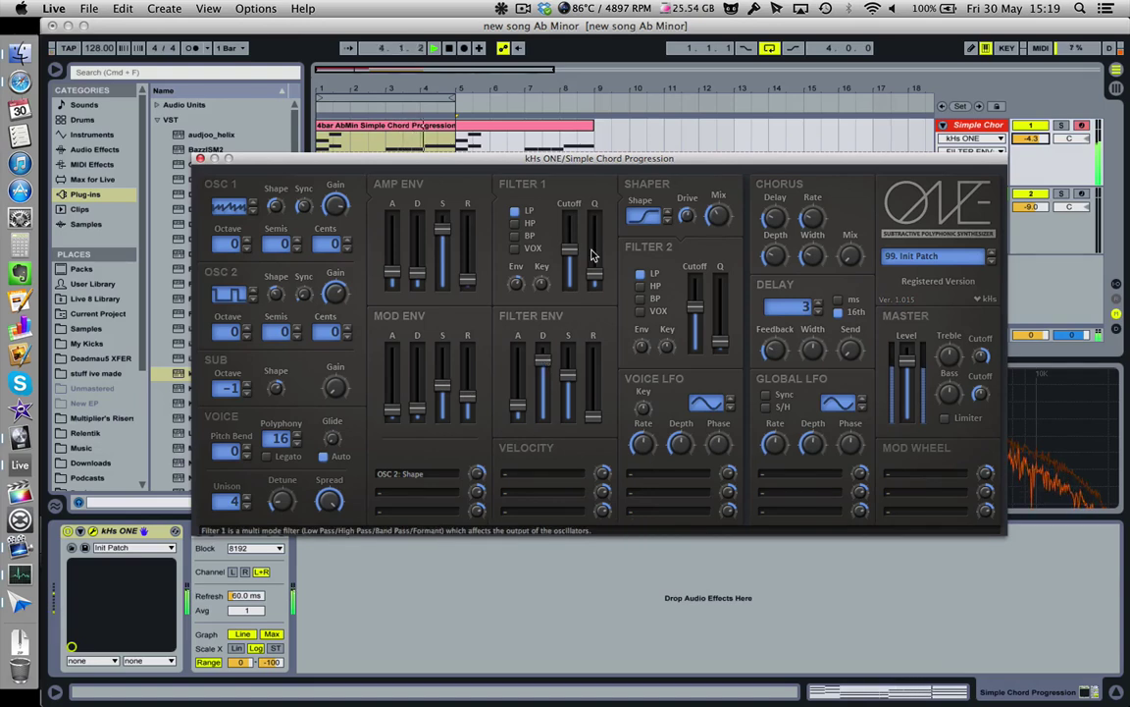
# - Sweep the cutoffs of both filters down and back up, settling each at a little above halfway
pyautogui.moveTo(570, 247); pyautogui.dragTo(572, 279)
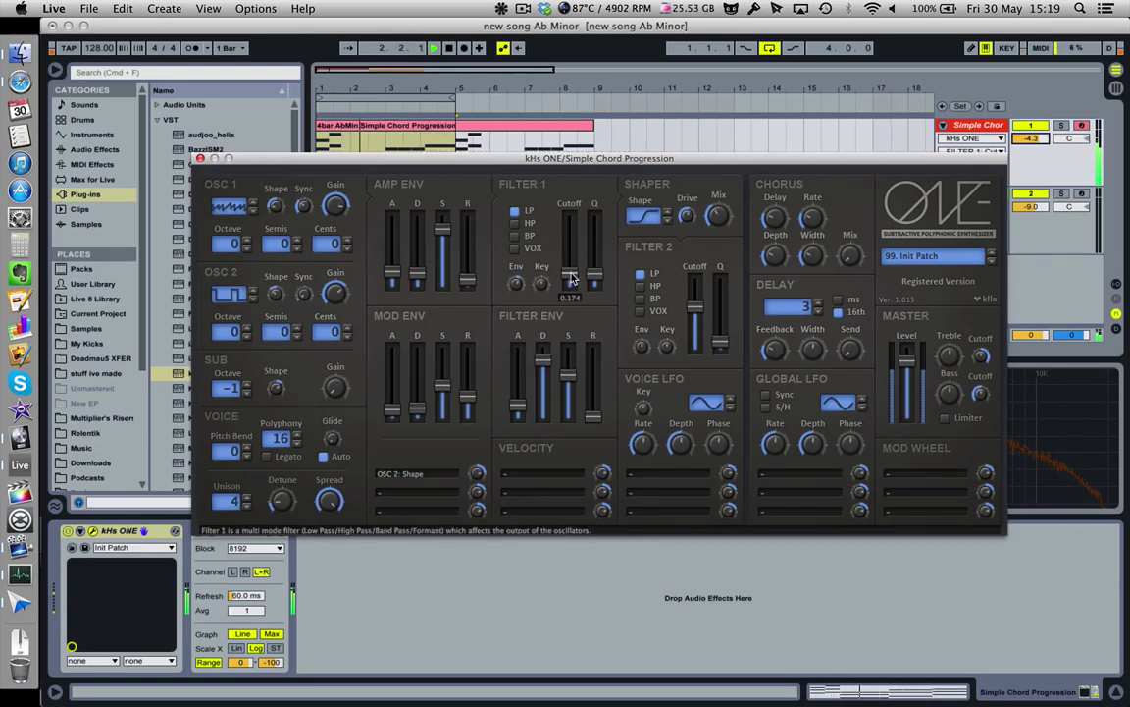
pyautogui.moveTo(697, 307); pyautogui.dragTo(700, 324)
pyautogui.moveTo(569, 277); pyautogui.dragTo(569, 232)
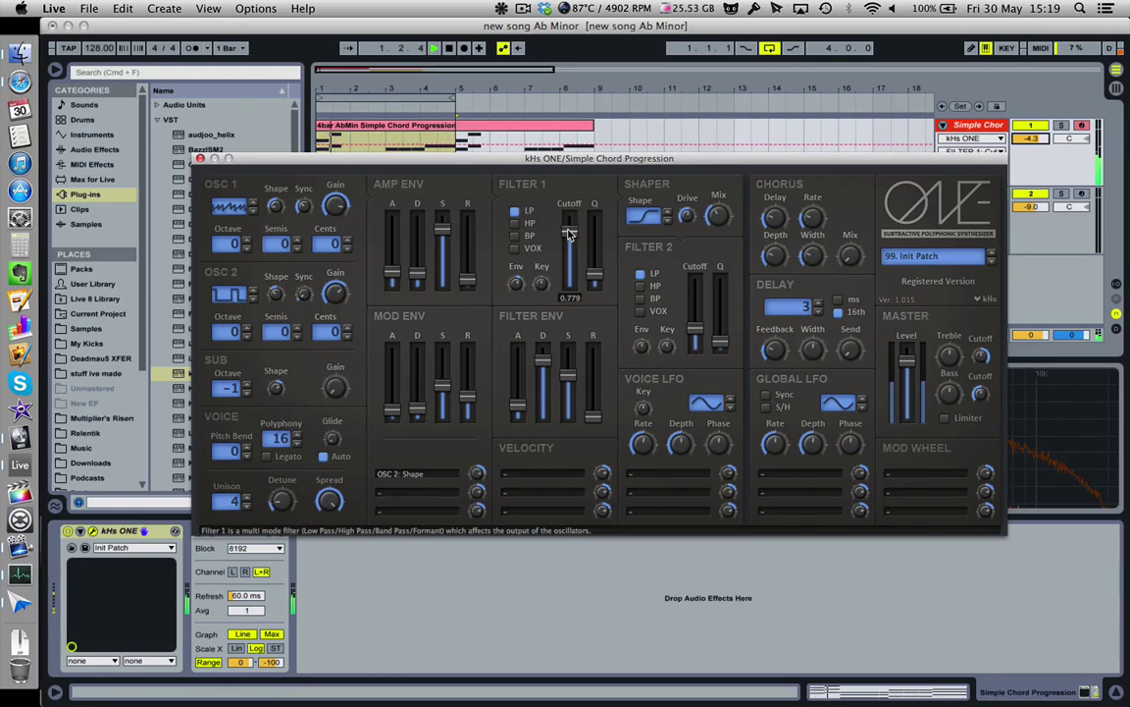
pyautogui.moveTo(695, 327); pyautogui.dragTo(695, 305)
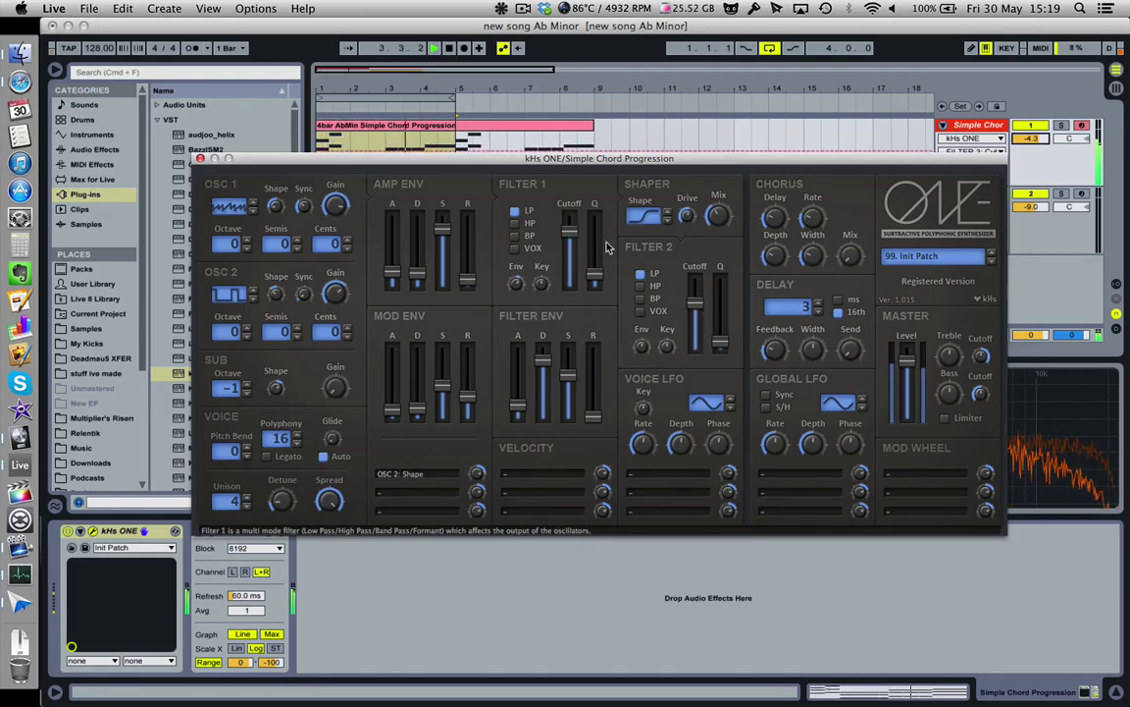
pyautogui.moveTo(569, 233); pyautogui.dragTo(569, 242)
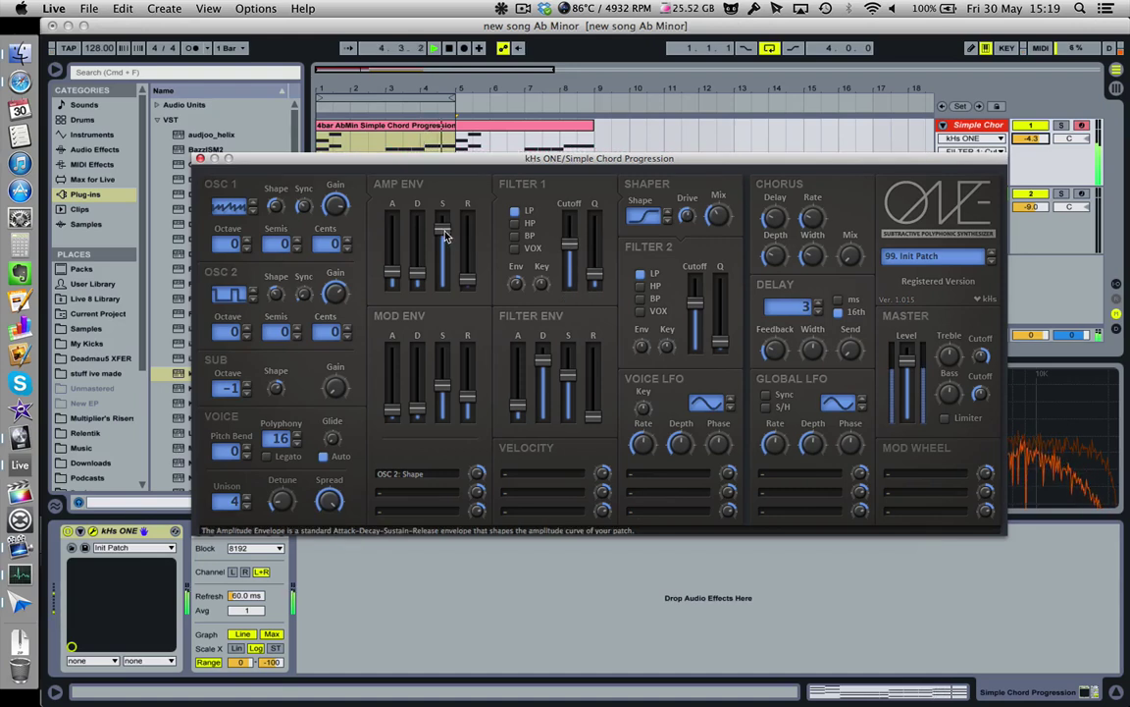
# - Reshape the amp envelope with a shorter attack, a decay of about half and a sustain of about one quarter
pyautogui.moveTo(445, 235); pyautogui.dragTo(449, 261)
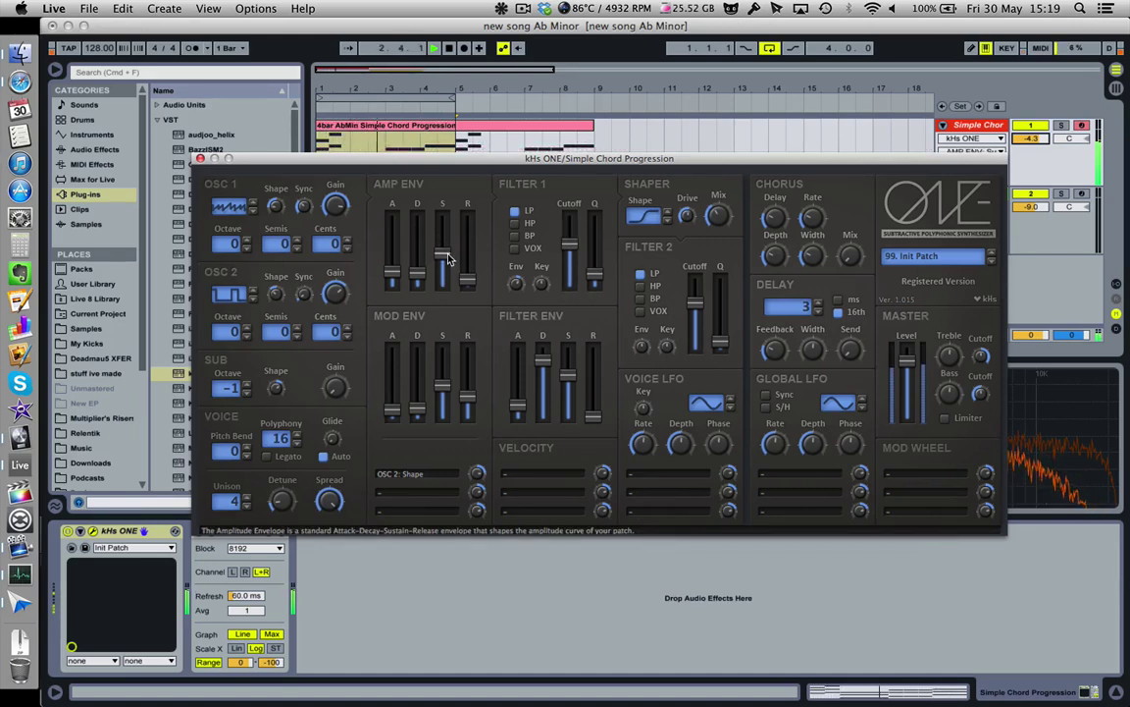
pyautogui.moveTo(393, 274); pyautogui.dragTo(420, 273)
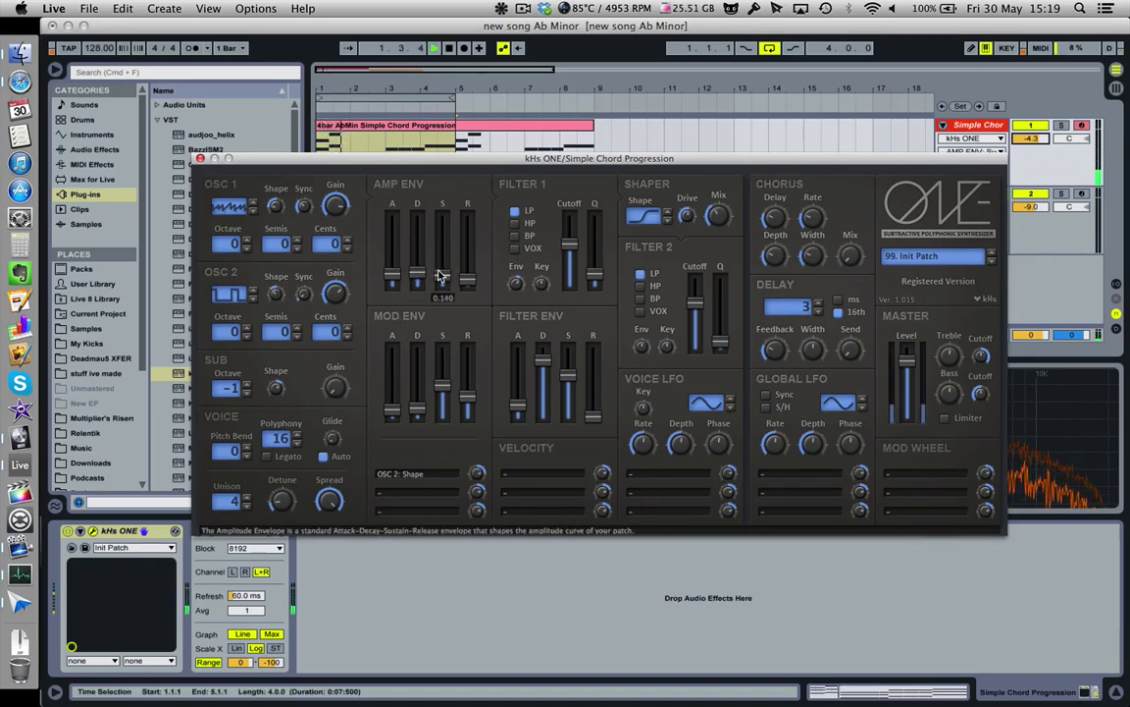
pyautogui.moveTo(443, 254); pyautogui.dragTo(419, 238)
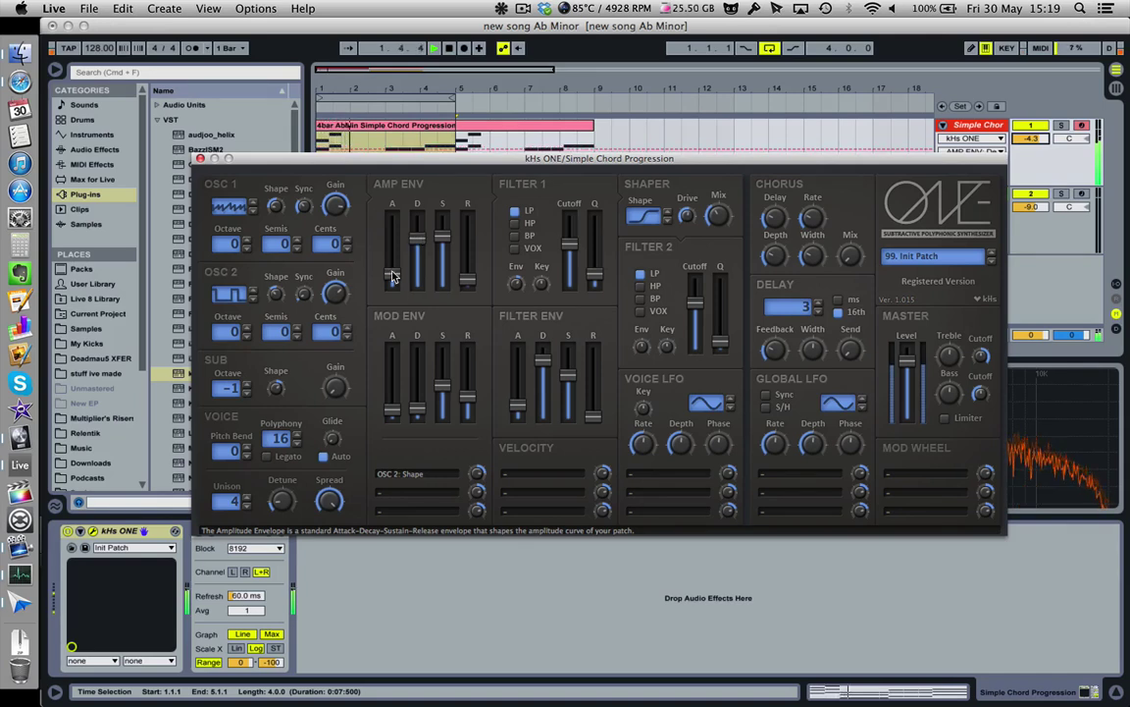
pyautogui.moveTo(392, 278)
pyautogui.mouseDown()
pyautogui.moveTo(392, 263)
pyautogui.moveTo(398, 281)
pyautogui.mouseUp()
pyautogui.moveTo(446, 242); pyautogui.dragTo(416, 246)
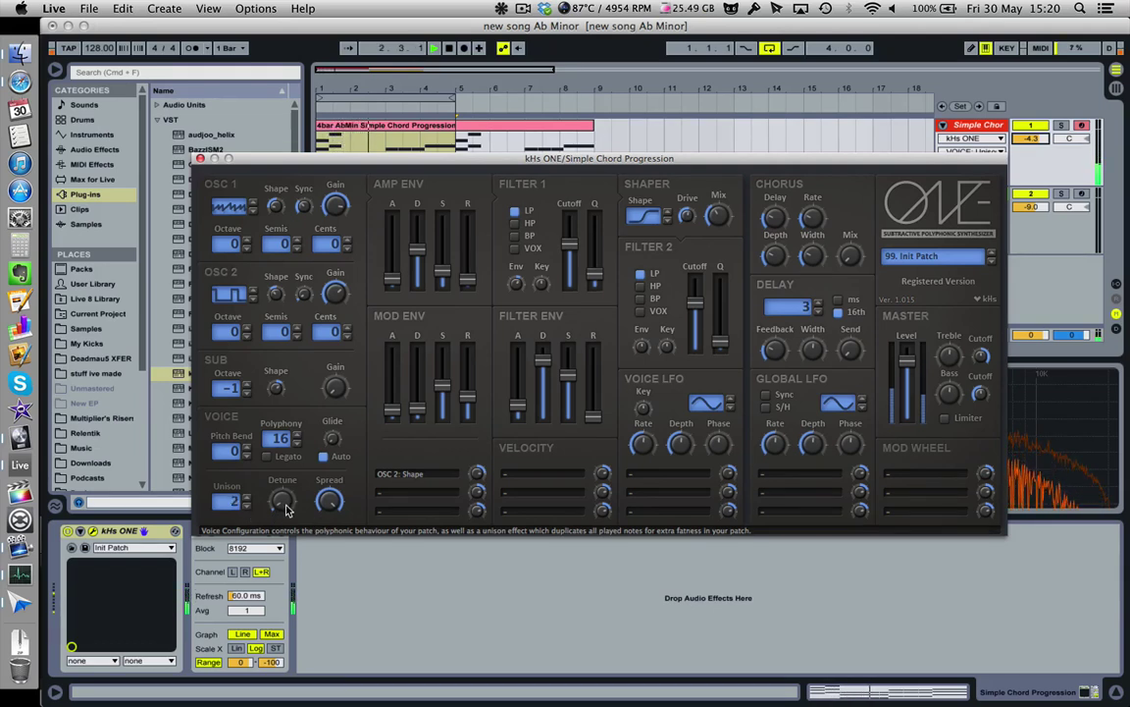
# - Set the voice unison to 2 and adjust its detune
pyautogui.moveTo(286, 505); pyautogui.dragTo(273, 463)
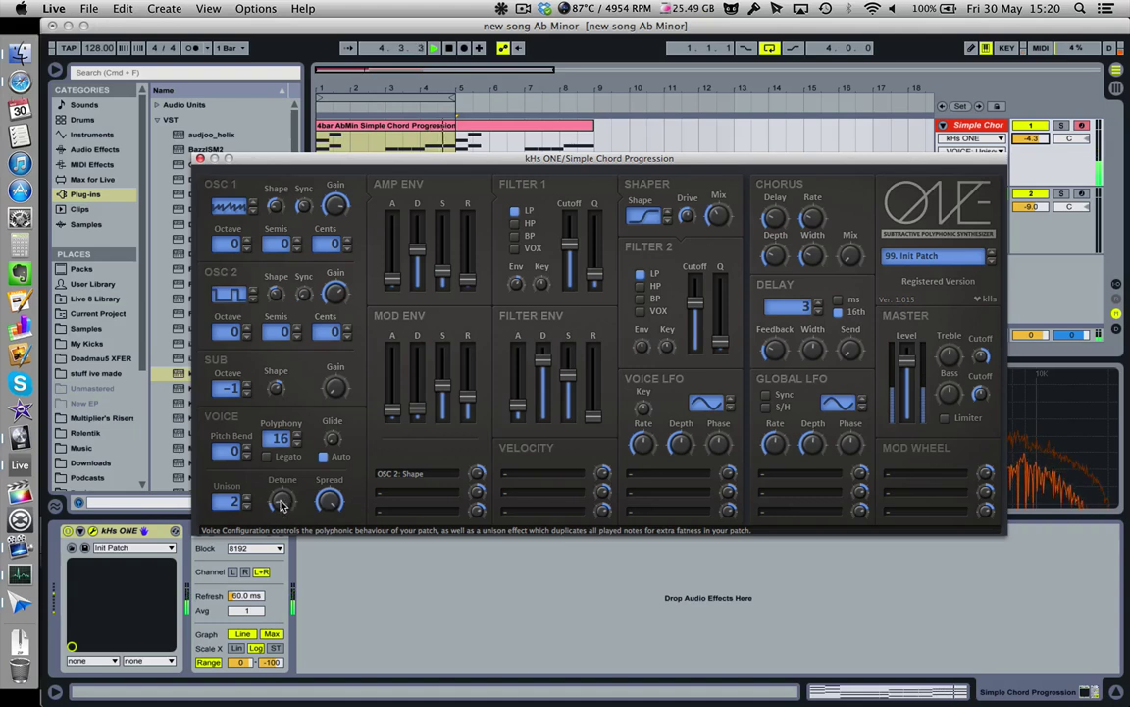
# - Readjust the voice detune after trying it at 0.000, and try a pitch bend range of 4 before restoring 0
pyautogui.click(248, 502)
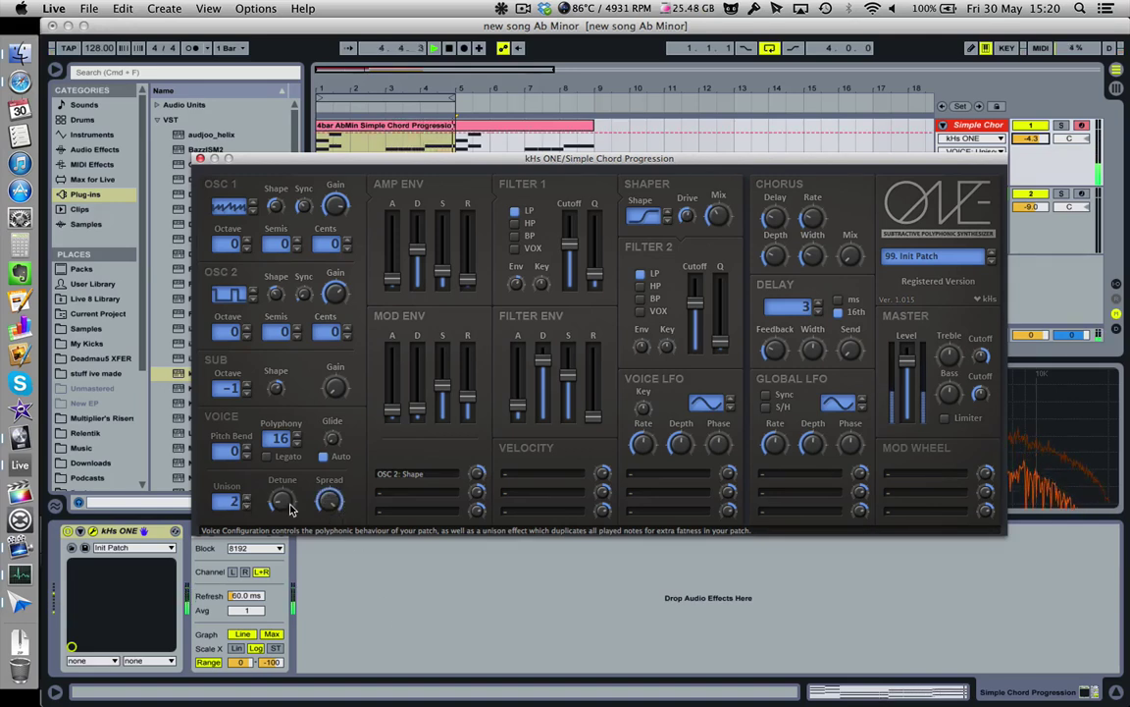
pyautogui.moveTo(291, 501)
pyautogui.moveTo(285, 484); pyautogui.dragTo(332, 556)
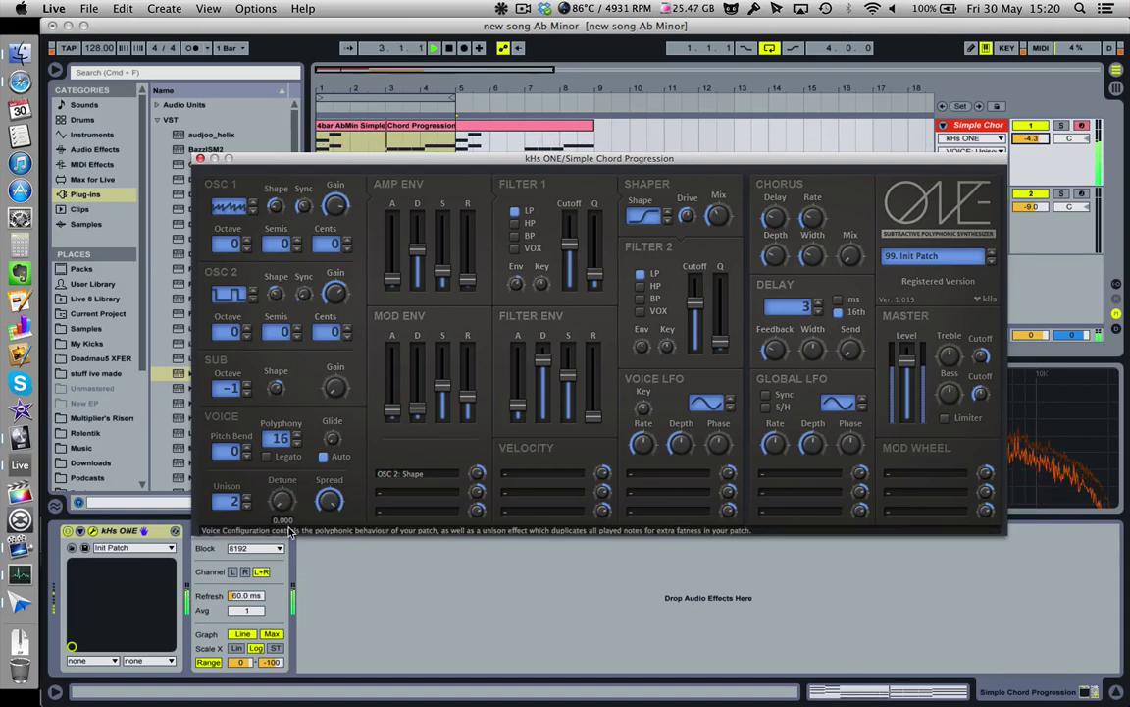
pyautogui.moveTo(284, 516); pyautogui.dragTo(283, 510)
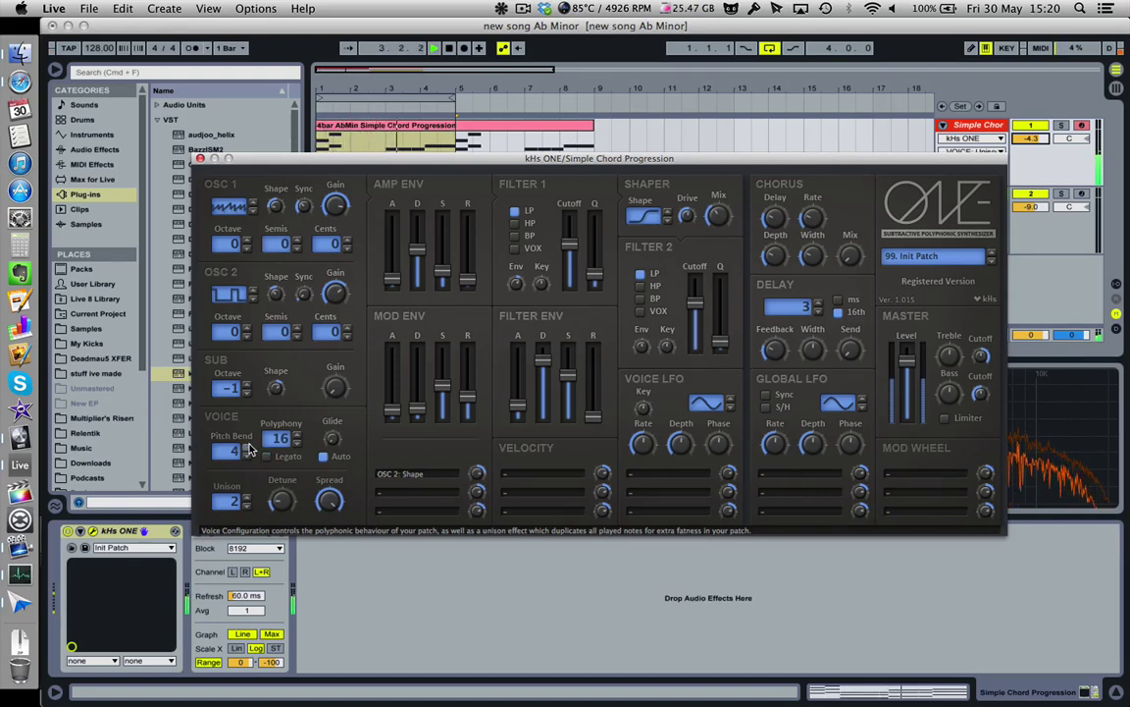
pyautogui.moveTo(235, 454); pyautogui.dragTo(250, 470)
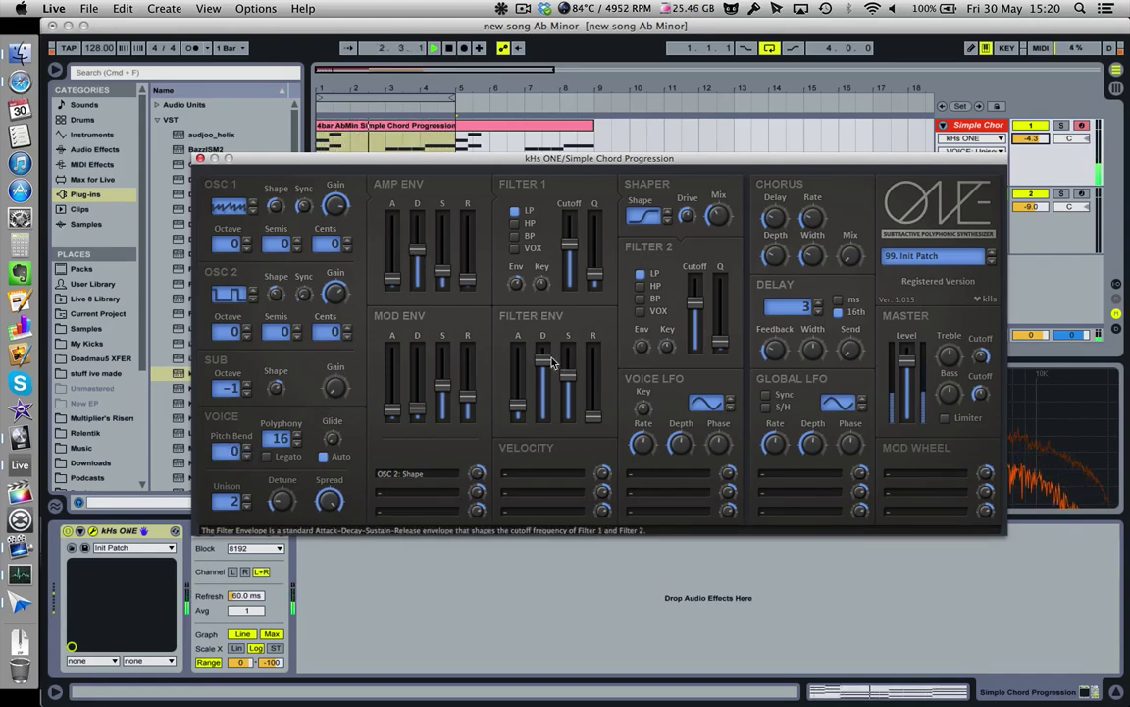
# - Lower the filter envelope's decay and sustain to a short setting and bring the Filter 1 cutoff down to just under half
pyautogui.moveTo(543, 360); pyautogui.dragTo(539, 432)
pyautogui.moveTo(568, 376)
pyautogui.mouseDown()
pyautogui.moveTo(564, 312)
pyautogui.moveTo(592, 450)
pyautogui.moveTo(566, 396)
pyautogui.mouseUp()
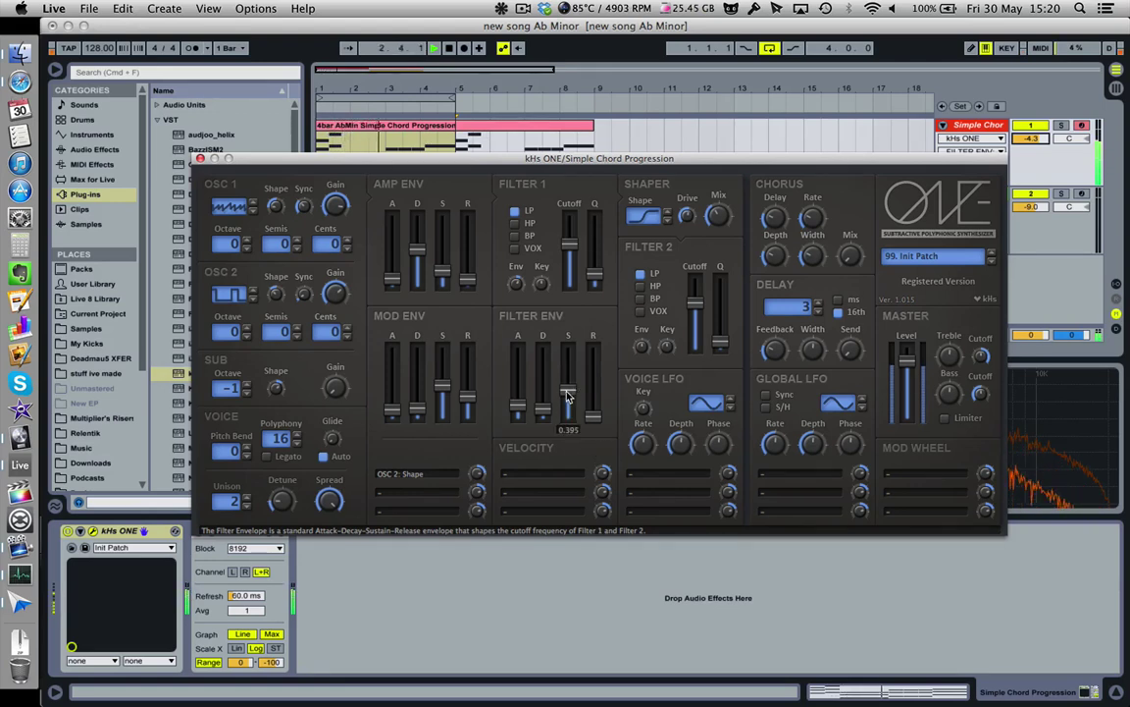
pyautogui.moveTo(568, 245)
pyautogui.mouseDown()
pyautogui.moveTo(565, 278)
pyautogui.moveTo(568, 253)
pyautogui.mouseUp()
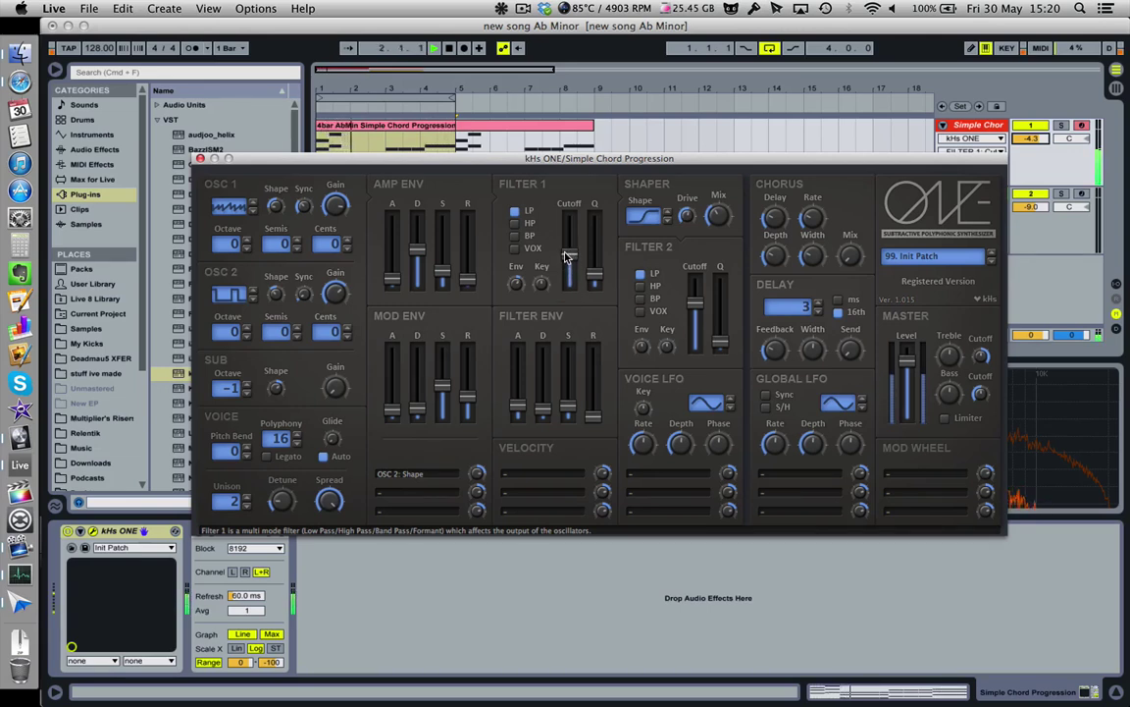
# - Raise the amp envelope's sustain to nearly full and lengthen its attack to about 0.233
pyautogui.moveTo(442, 271); pyautogui.dragTo(442, 232)
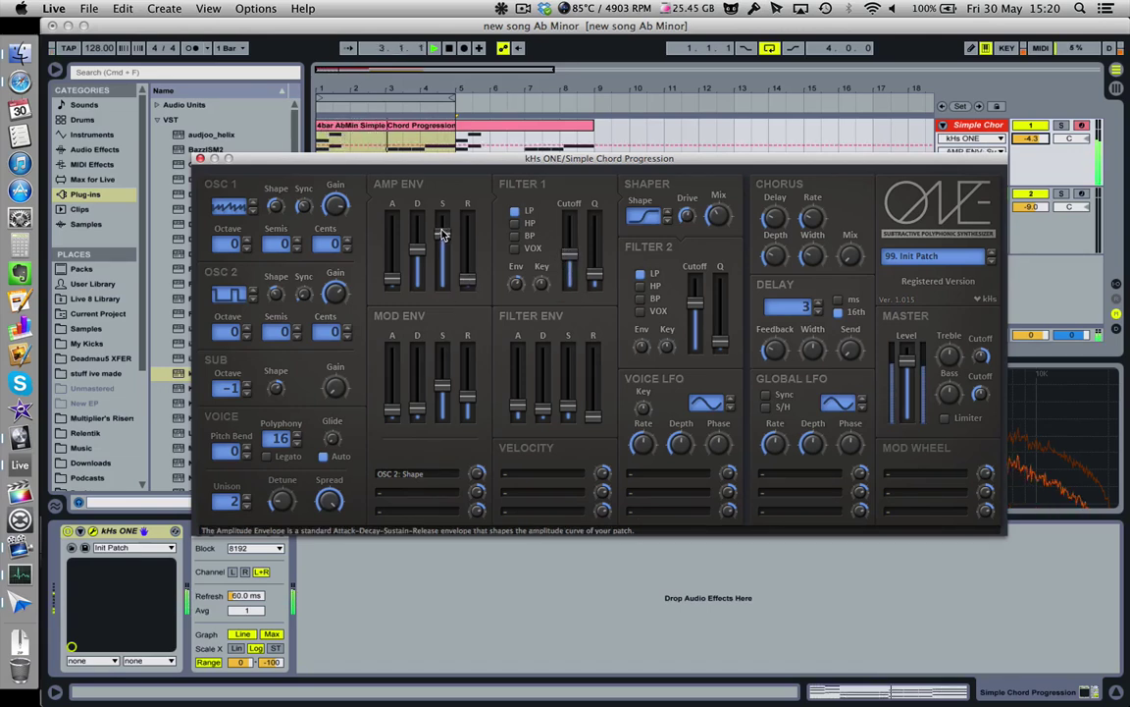
pyautogui.moveTo(393, 278)
pyautogui.mouseDown()
pyautogui.moveTo(395, 262)
pyautogui.moveTo(398, 271)
pyautogui.mouseUp()
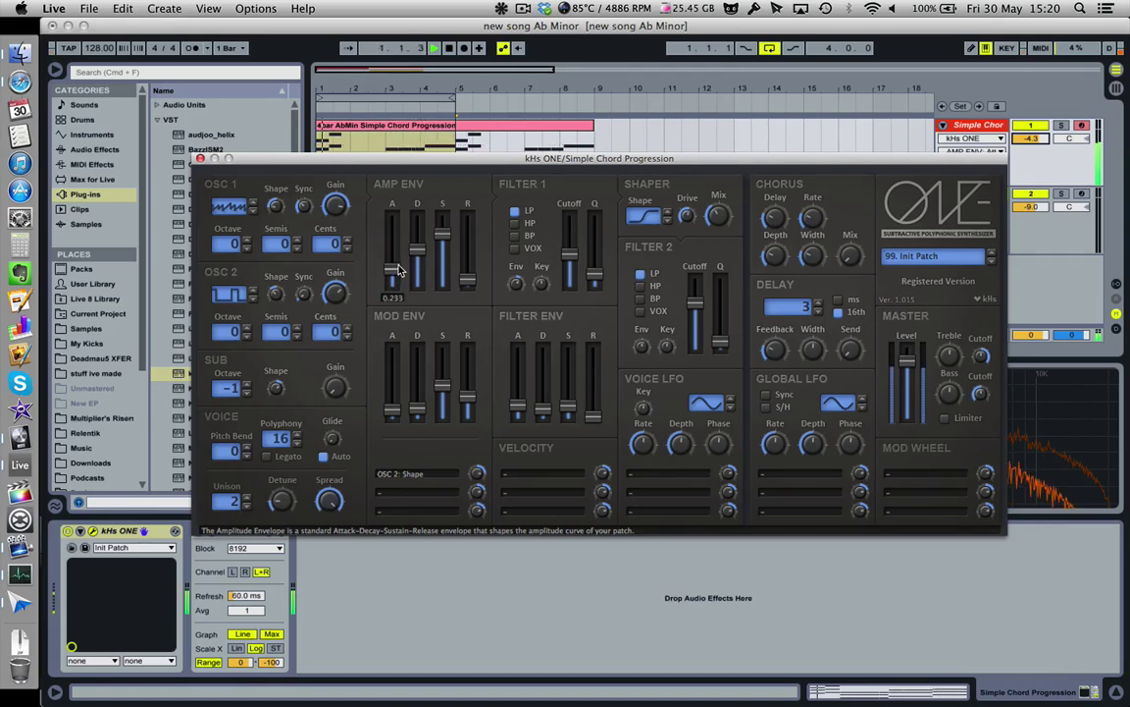
pyautogui.moveTo(443, 235); pyautogui.dragTo(442, 200)
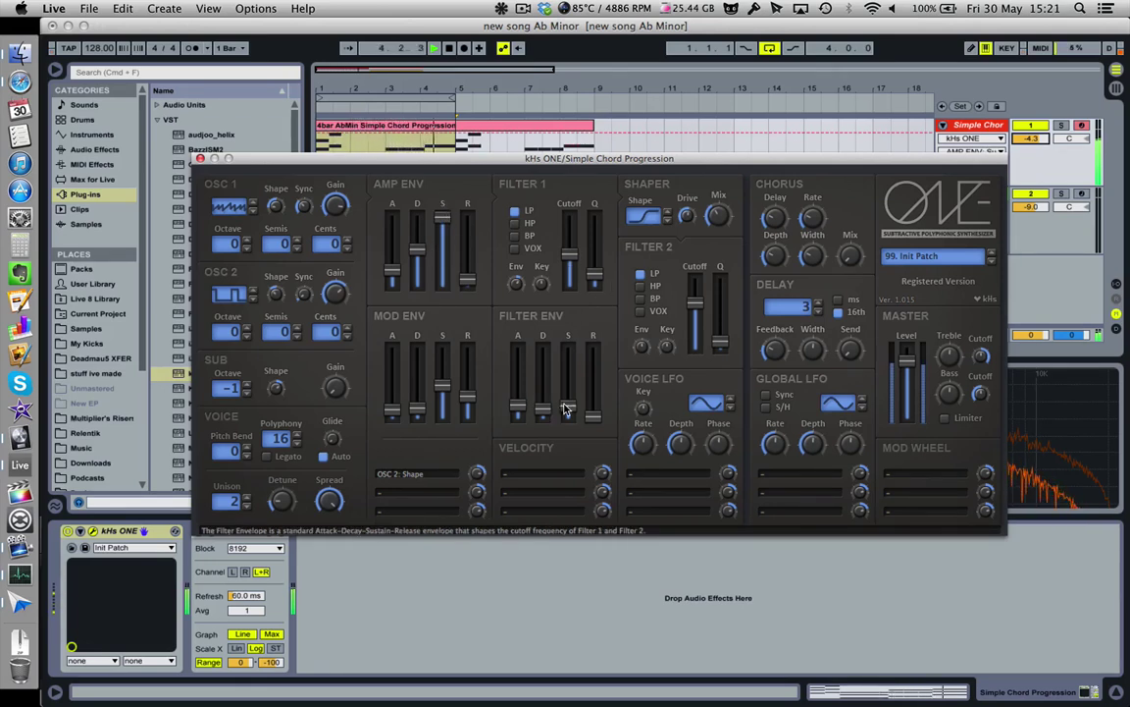
# - Try a high filter envelope sustain before lowering it again, set its decay to about one third, and raise the Filter 2 cutoff close to maximum
pyautogui.moveTo(566, 409); pyautogui.dragTo(567, 349)
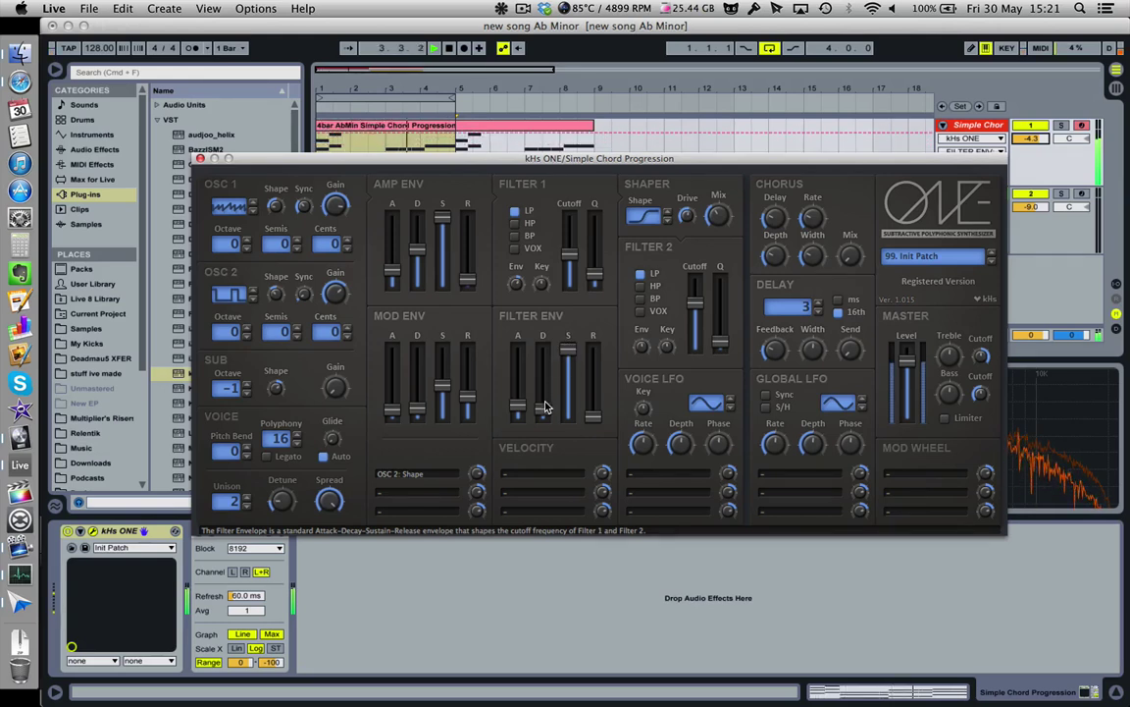
pyautogui.moveTo(546, 407); pyautogui.dragTo(490, 345)
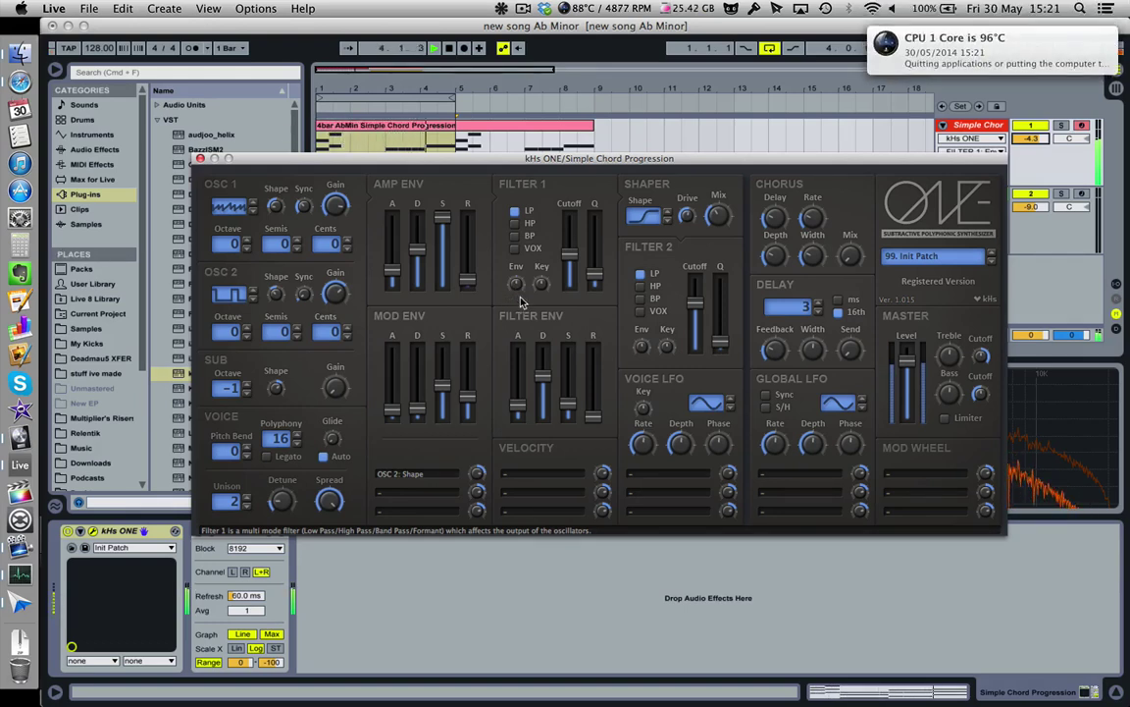
pyautogui.moveTo(543, 375); pyautogui.dragTo(548, 397)
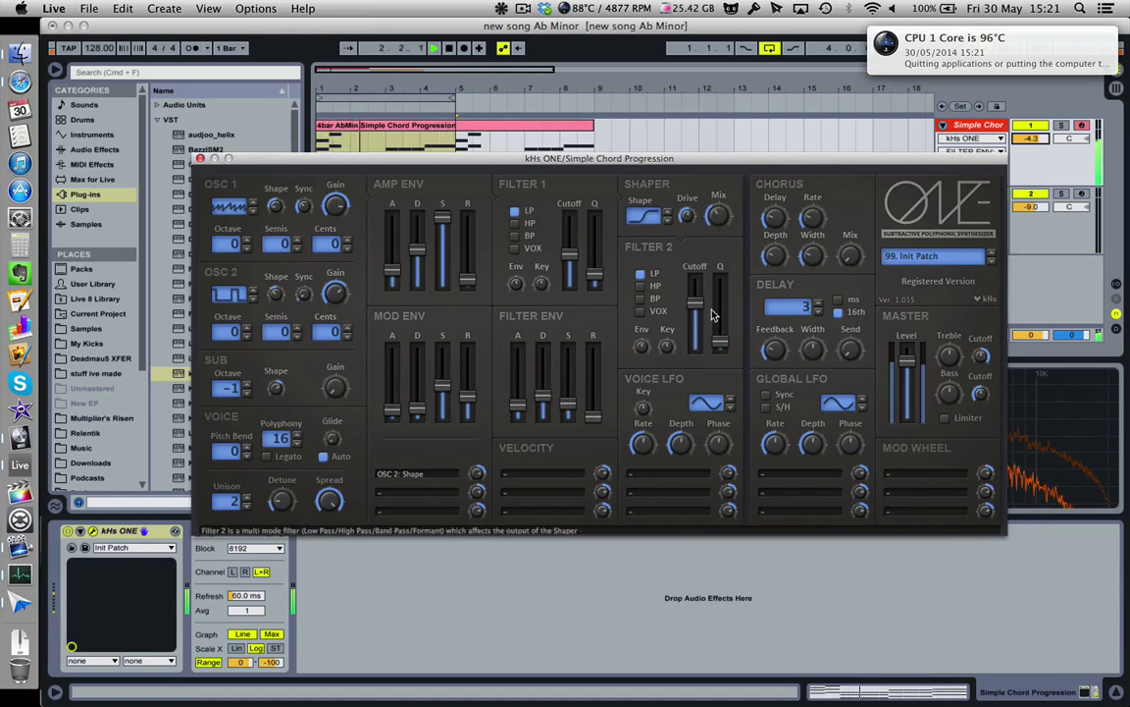
pyautogui.moveTo(695, 302)
pyautogui.mouseDown()
pyautogui.moveTo(694, 287)
pyautogui.moveTo(705, 349)
pyautogui.moveTo(693, 292)
pyautogui.mouseUp()
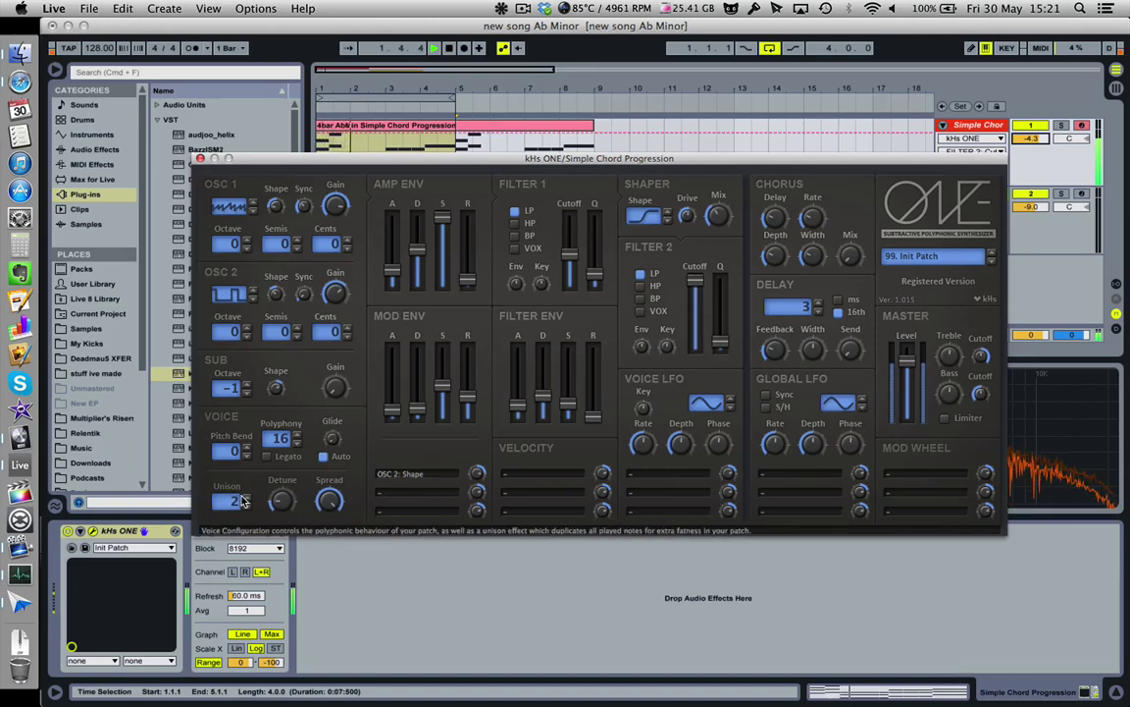
# - Raise the voice unison to 4, add a little chorus mix and set the shaper drive to 0.000
pyautogui.click(246, 498)
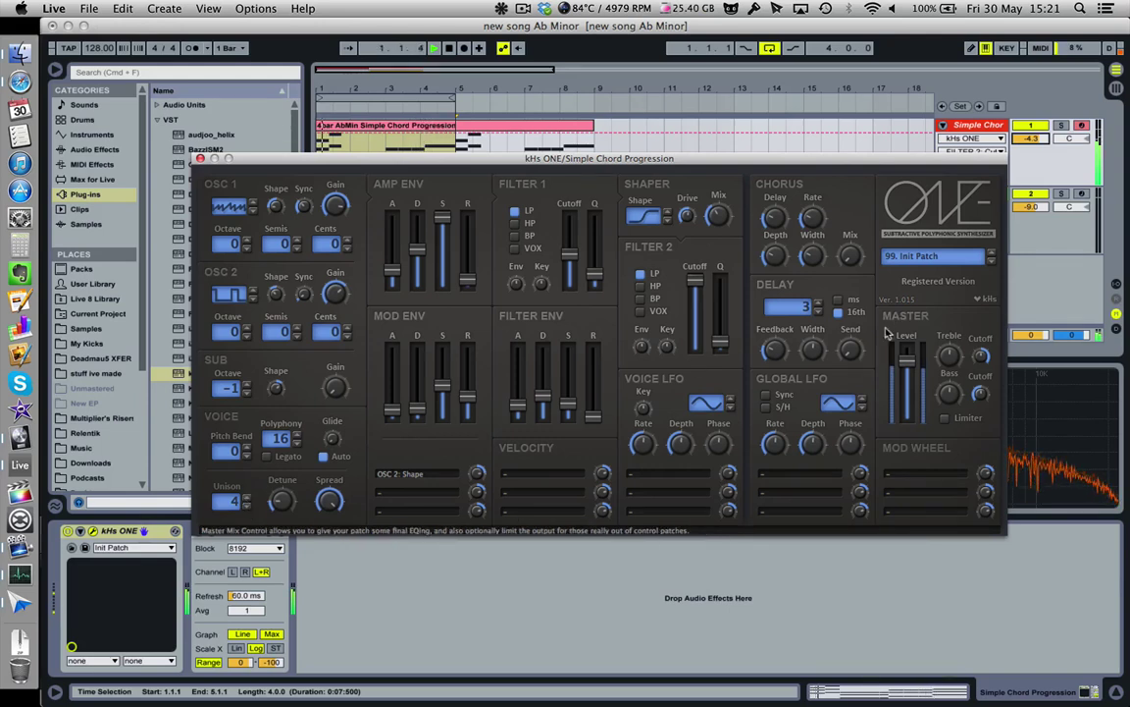
pyautogui.click(850, 255)
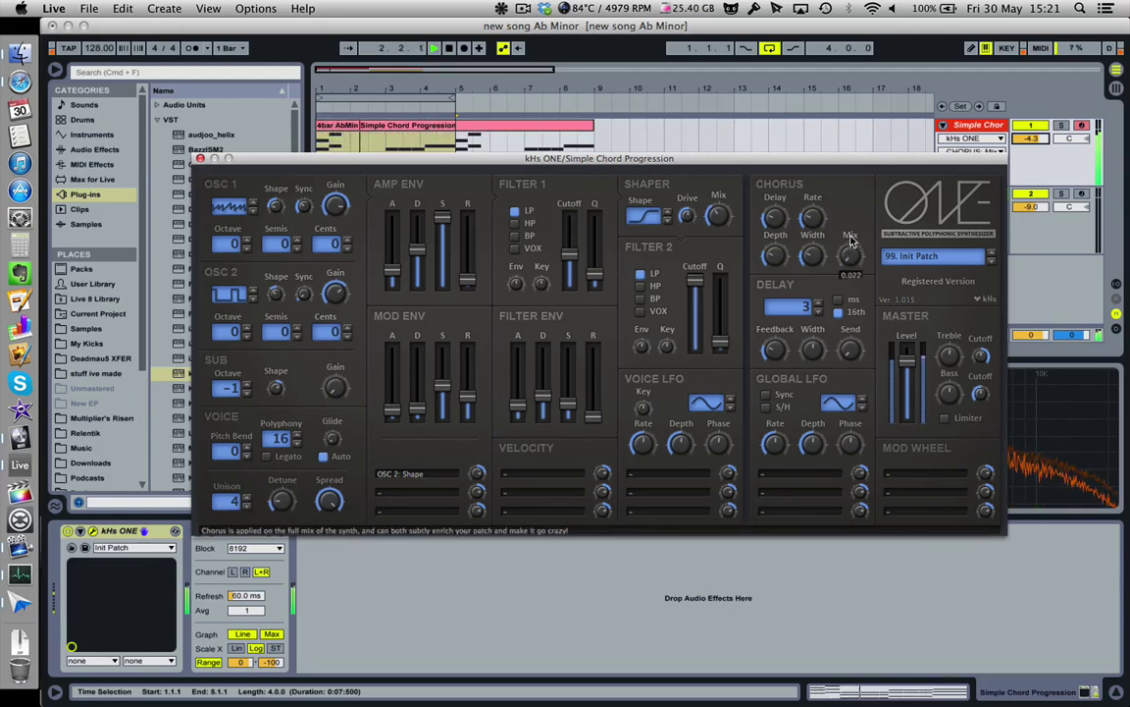
pyautogui.moveTo(832, 181); pyautogui.dragTo(878, 258)
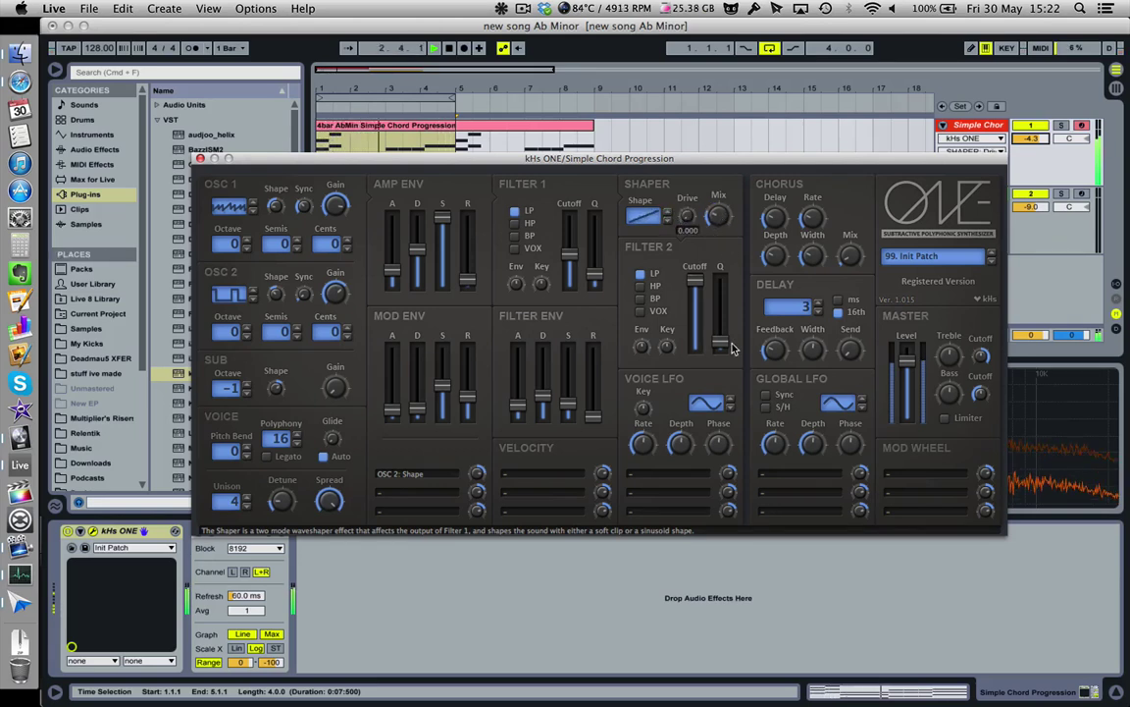
# - Lower the amp envelope's sustain to about one third, resume playback and raise the filter envelope's decay slightly
pyautogui.moveTo(441, 221); pyautogui.dragTo(441, 265)
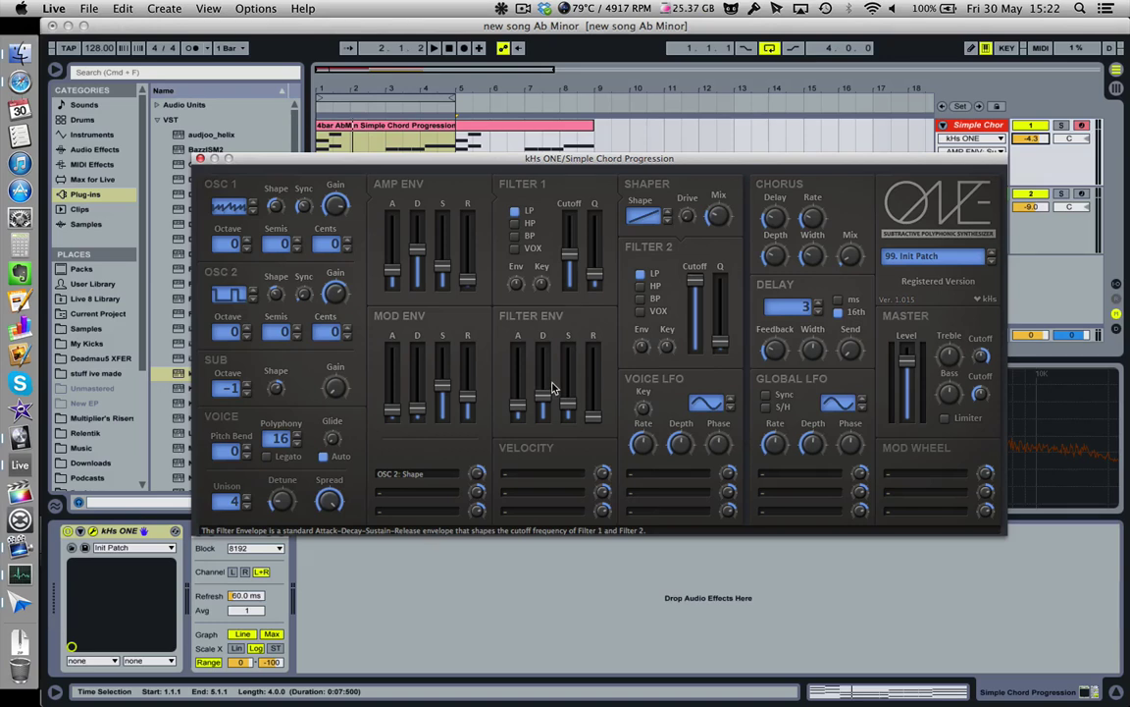
pyautogui.press('space')
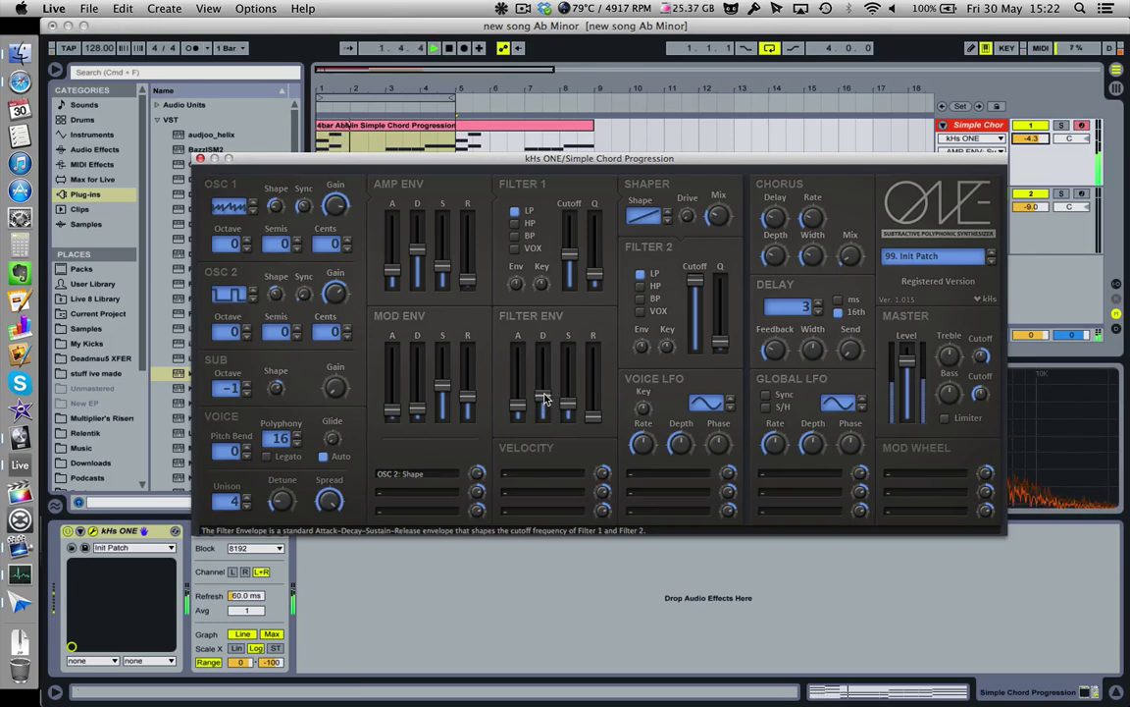
pyautogui.moveTo(545, 397)
pyautogui.mouseDown()
pyautogui.moveTo(543, 356)
pyautogui.moveTo(544, 393)
pyautogui.mouseUp()
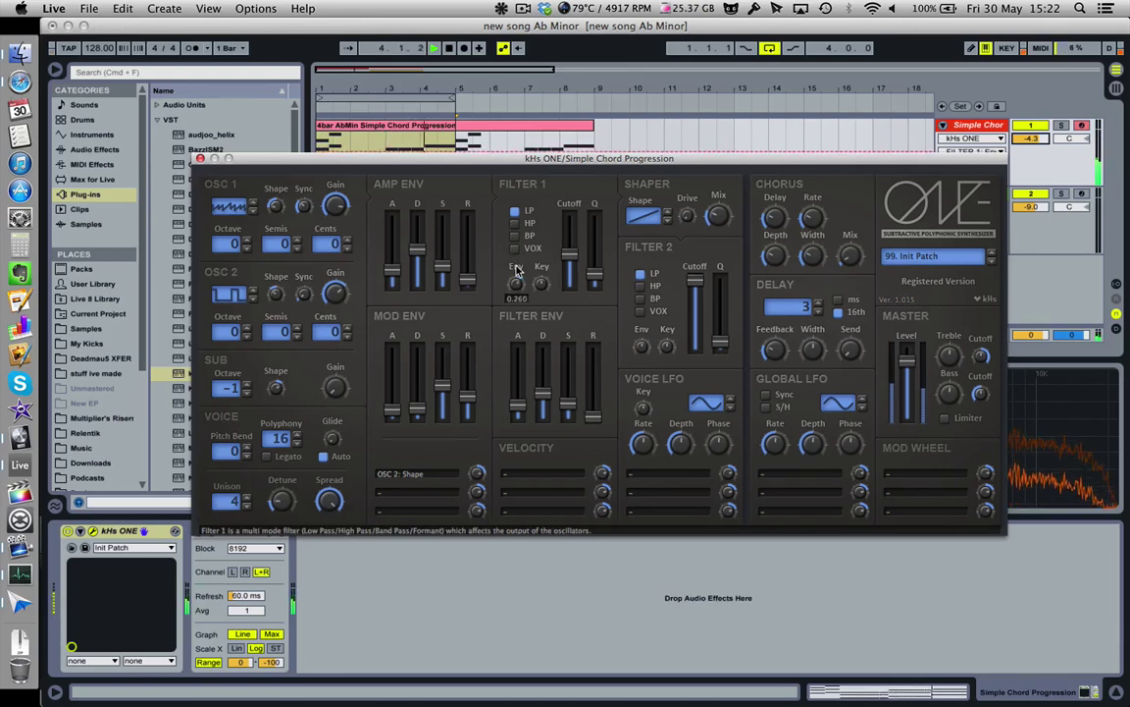
# - Raise the Filter 1 cutoff to near maximum and readjust its envelope amount, trying values around 0.260 and 0.140
pyautogui.moveTo(517, 271); pyautogui.dragTo(521, 278)
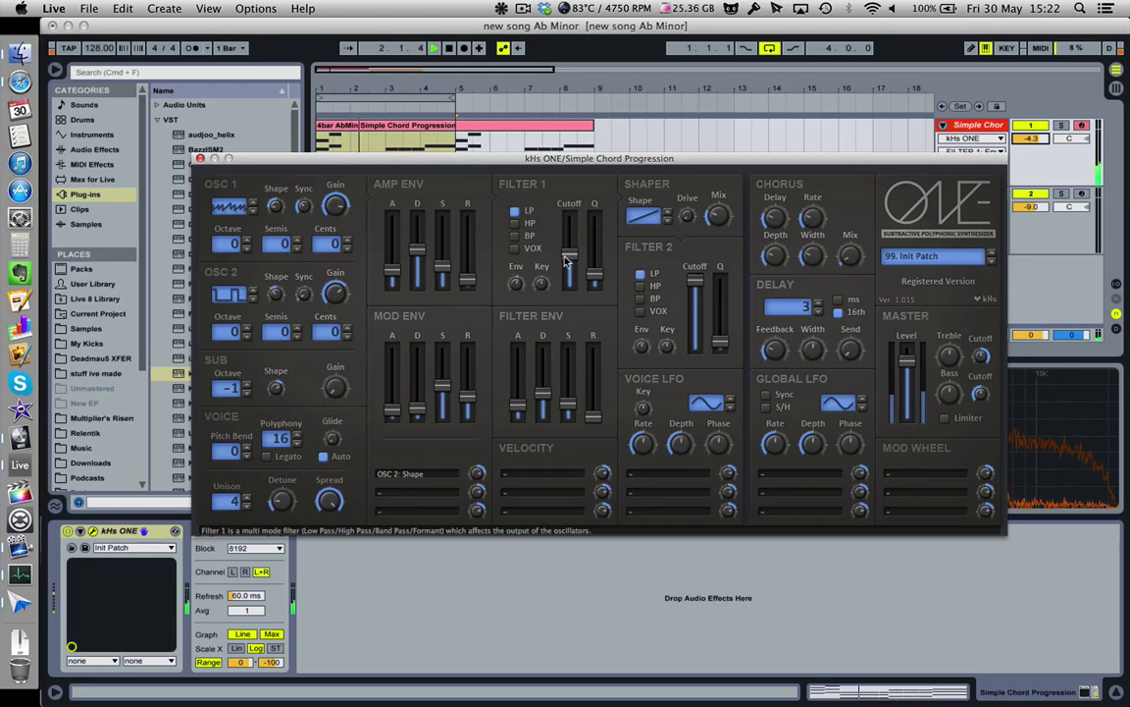
pyautogui.moveTo(566, 260); pyautogui.dragTo(567, 226)
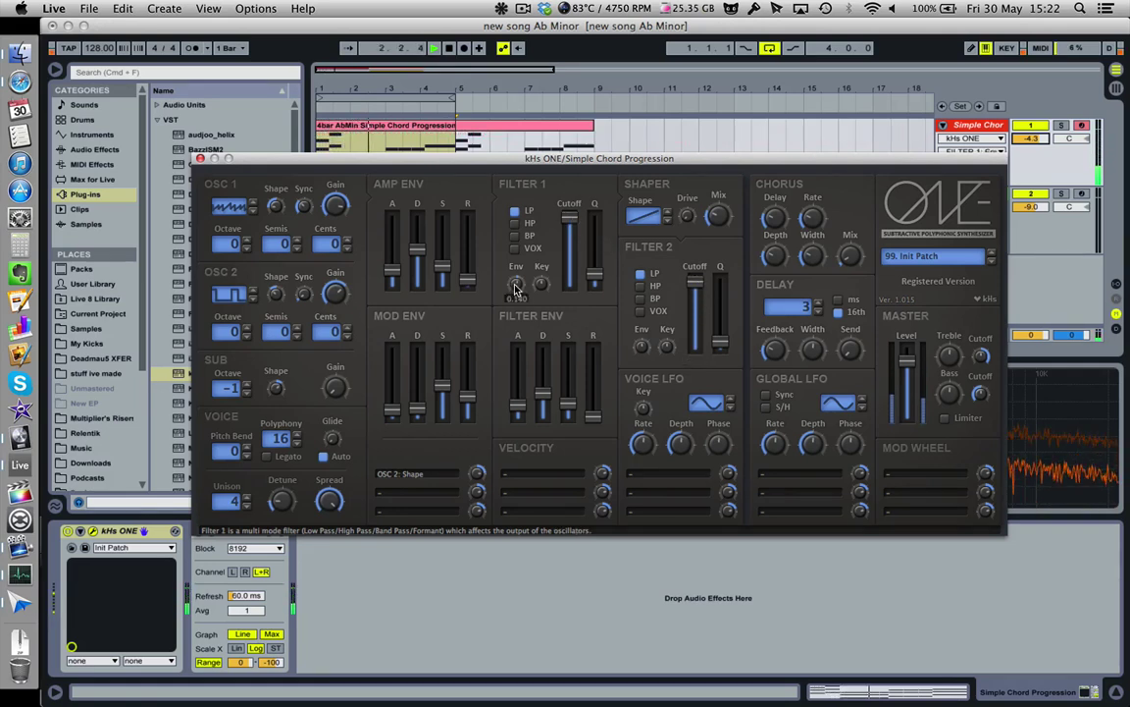
pyautogui.moveTo(510, 276)
pyautogui.moveTo(510, 276); pyautogui.dragTo(517, 285)
pyautogui.moveTo(568, 221)
pyautogui.mouseDown()
pyautogui.moveTo(576, 247)
pyautogui.moveTo(575, 222)
pyautogui.mouseUp()
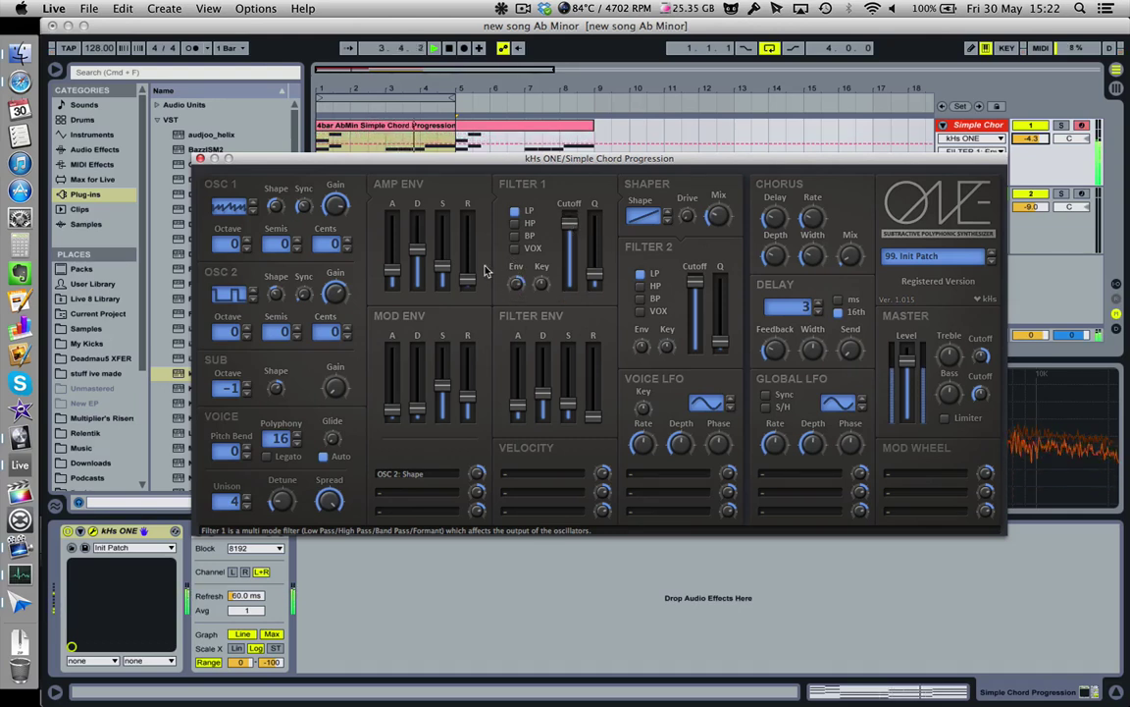
# - Drop the filter envelope's sustain to minimum and shorten its decay, and reduce the mod envelope's sustain and modulation amount
pyautogui.moveTo(568, 405)
pyautogui.mouseDown()
pyautogui.moveTo(569, 343)
pyautogui.moveTo(568, 415)
pyautogui.mouseUp()
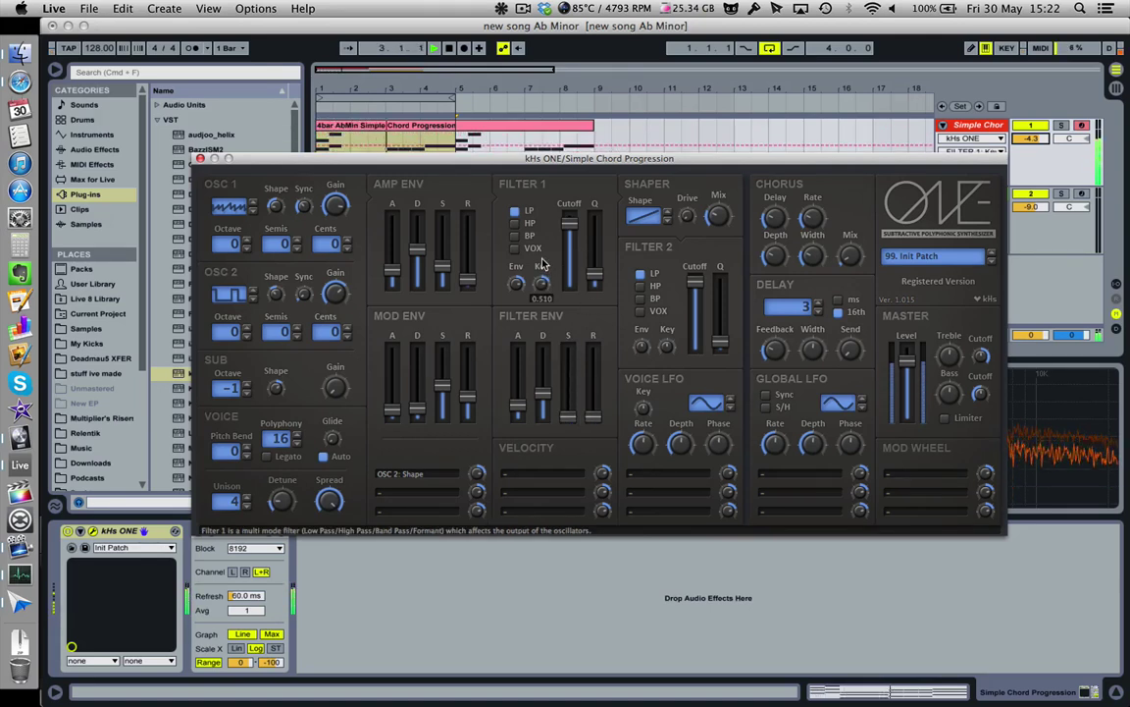
pyautogui.moveTo(542, 391); pyautogui.dragTo(542, 403)
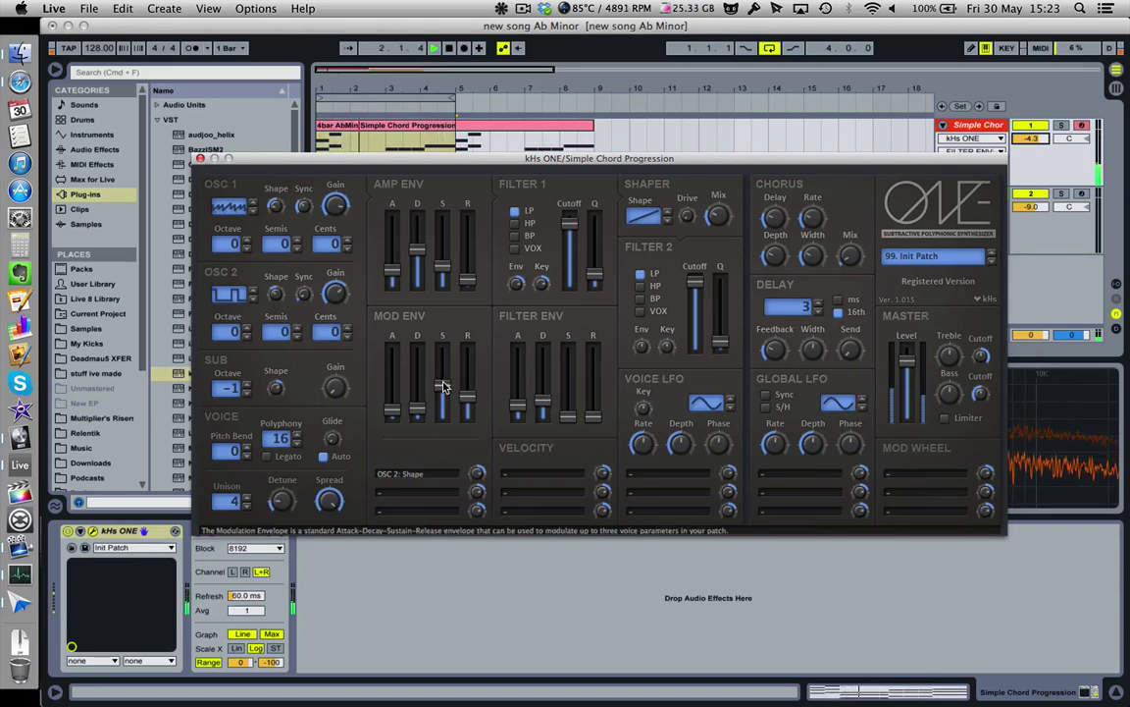
pyautogui.moveTo(443, 386); pyautogui.dragTo(449, 410)
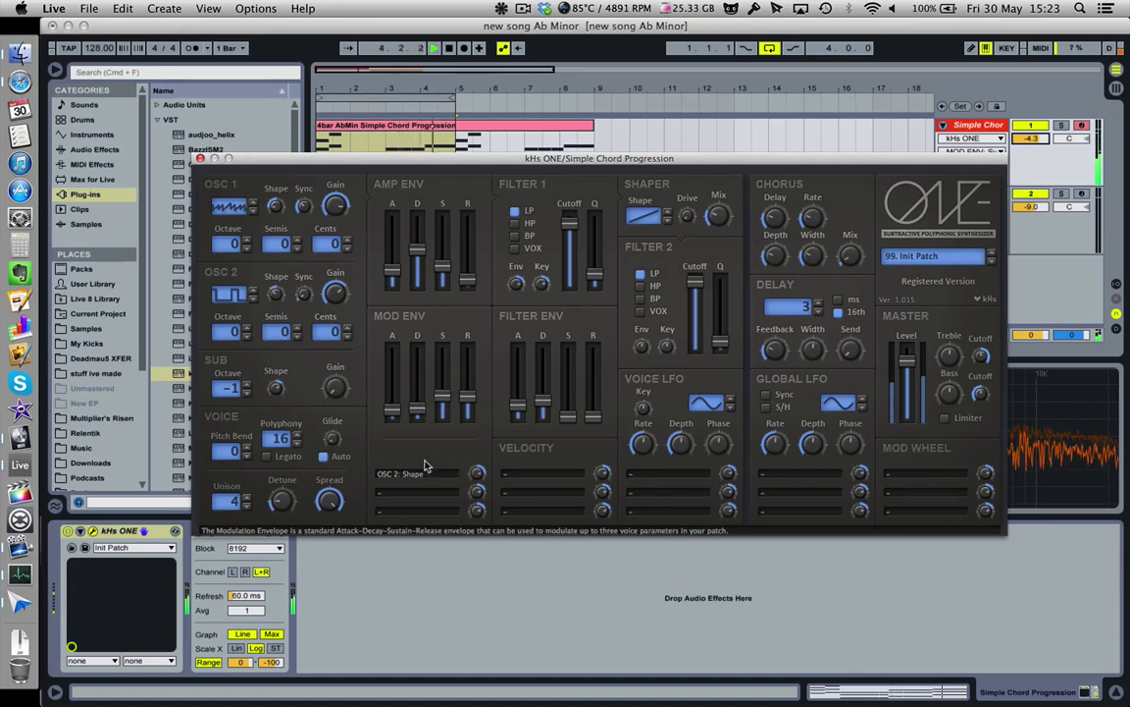
pyautogui.moveTo(478, 507); pyautogui.dragTo(489, 507)
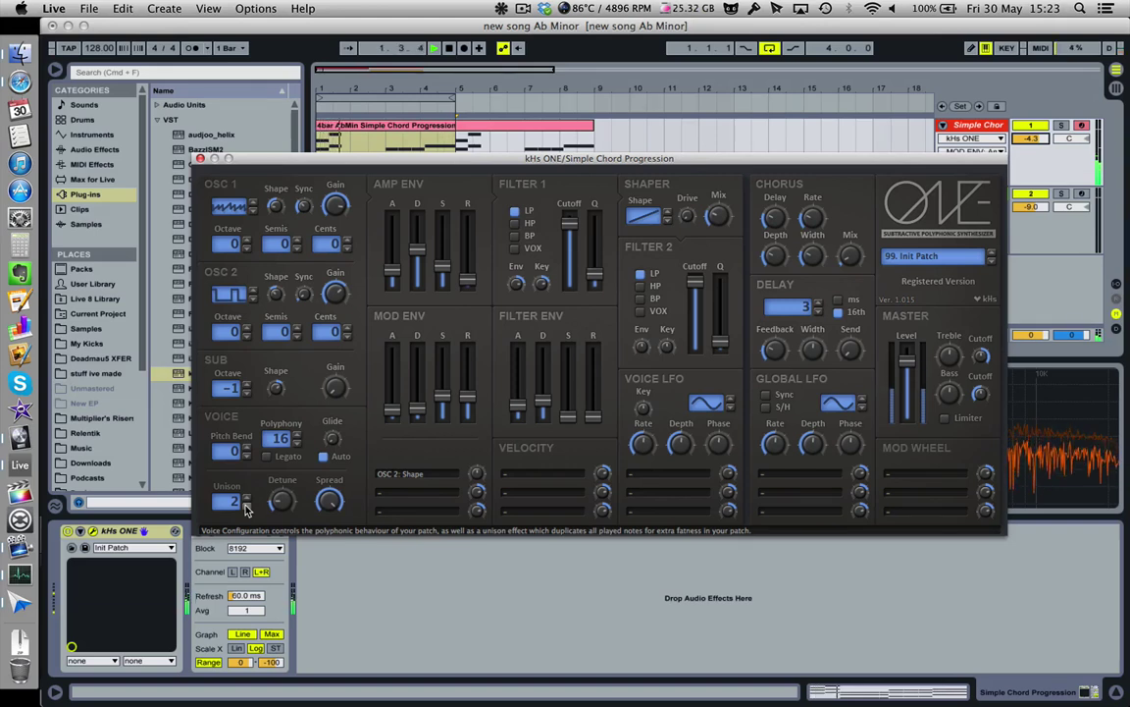
# - Increase the shaper drive for a stepped shape and set the shaper mix to about 0.360
pyautogui.moveTo(687, 215); pyautogui.dragTo(685, 137)
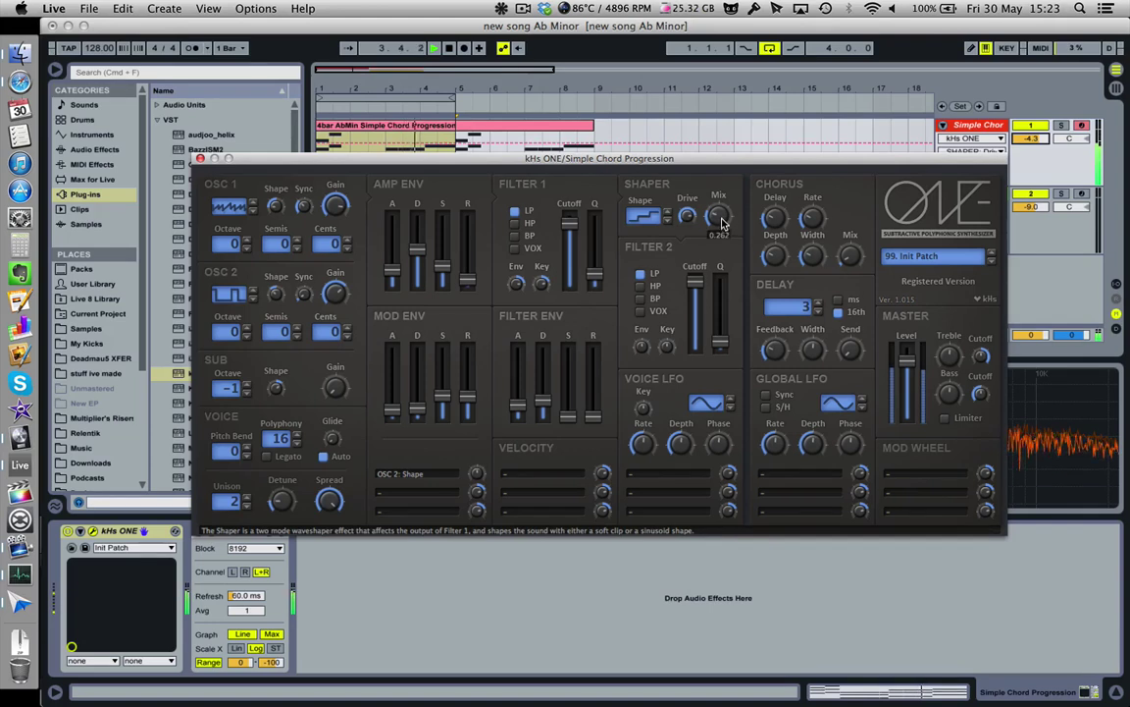
pyautogui.moveTo(715, 216)
pyautogui.mouseDown()
pyautogui.moveTo(712, 177)
pyautogui.moveTo(721, 218)
pyautogui.mouseUp()
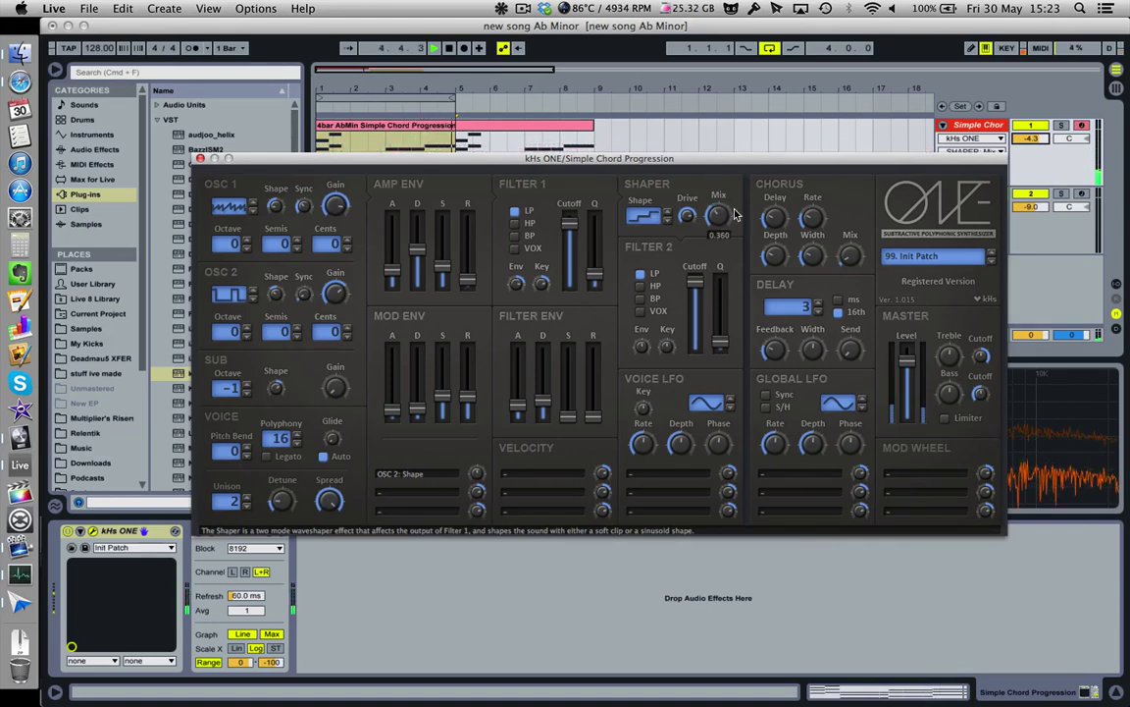
pyautogui.moveTo(715, 222)
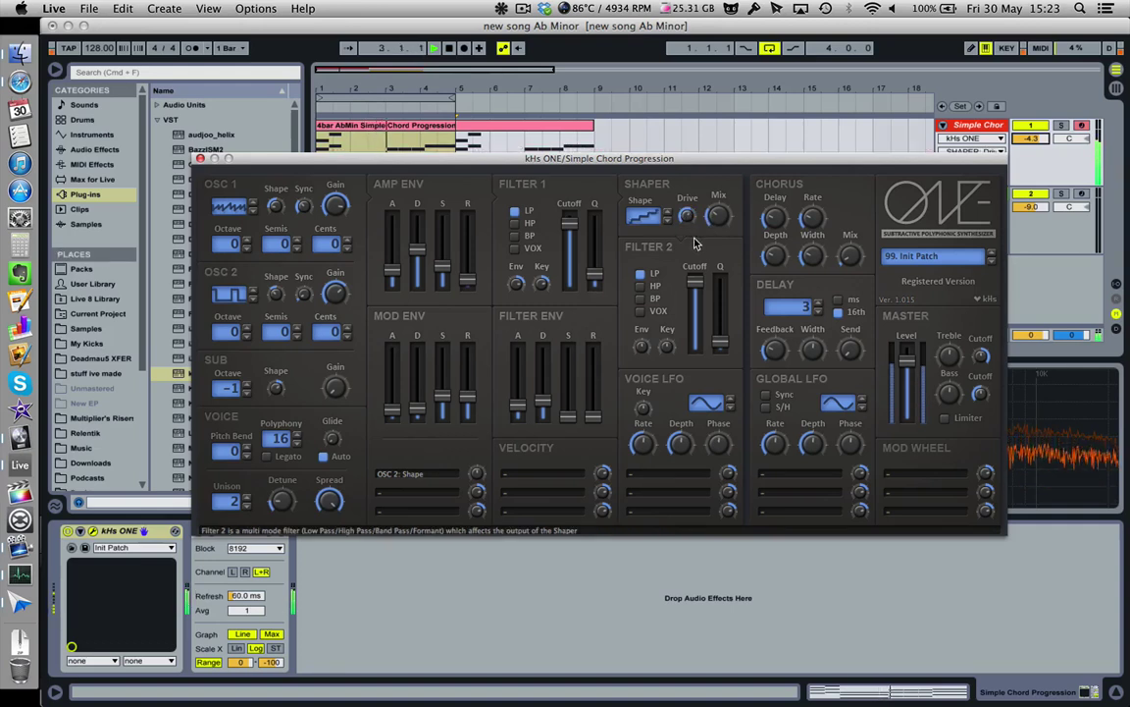
# - Reshape the amp envelope with minimum sustain and release and a decay just over half, trying a shorter attack around 0.128
pyautogui.moveTo(443, 265); pyautogui.dragTo(449, 307)
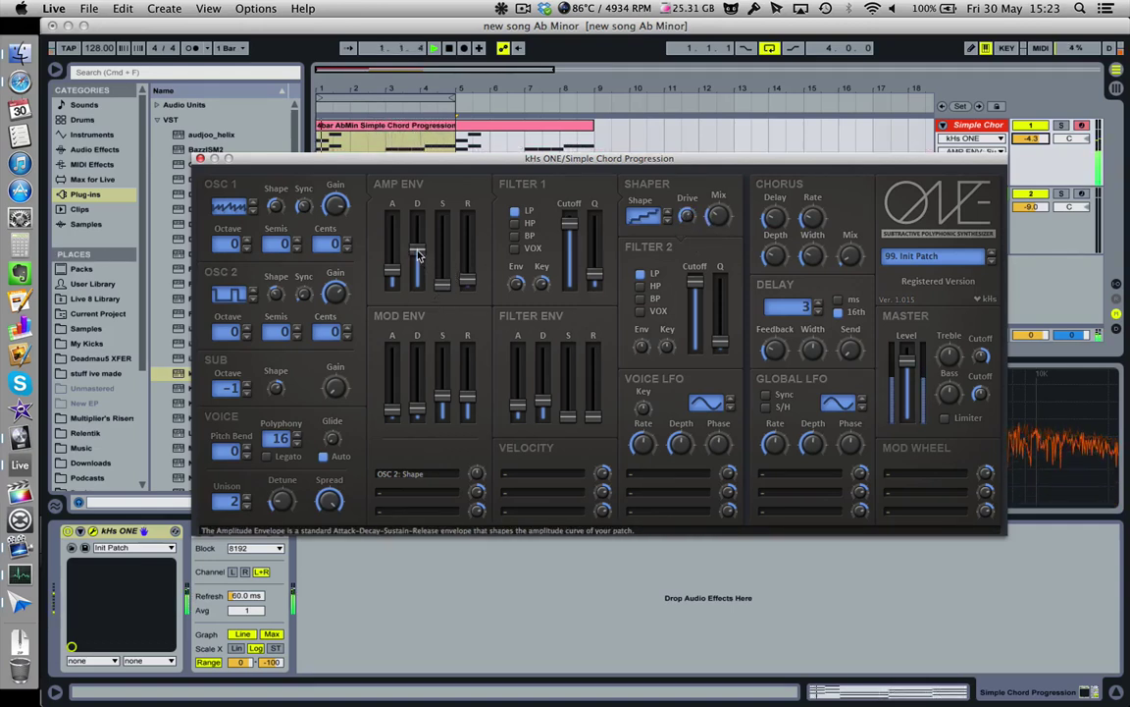
pyautogui.moveTo(418, 250)
pyautogui.mouseDown()
pyautogui.moveTo(419, 233)
pyautogui.moveTo(424, 267)
pyautogui.moveTo(422, 246)
pyautogui.mouseUp()
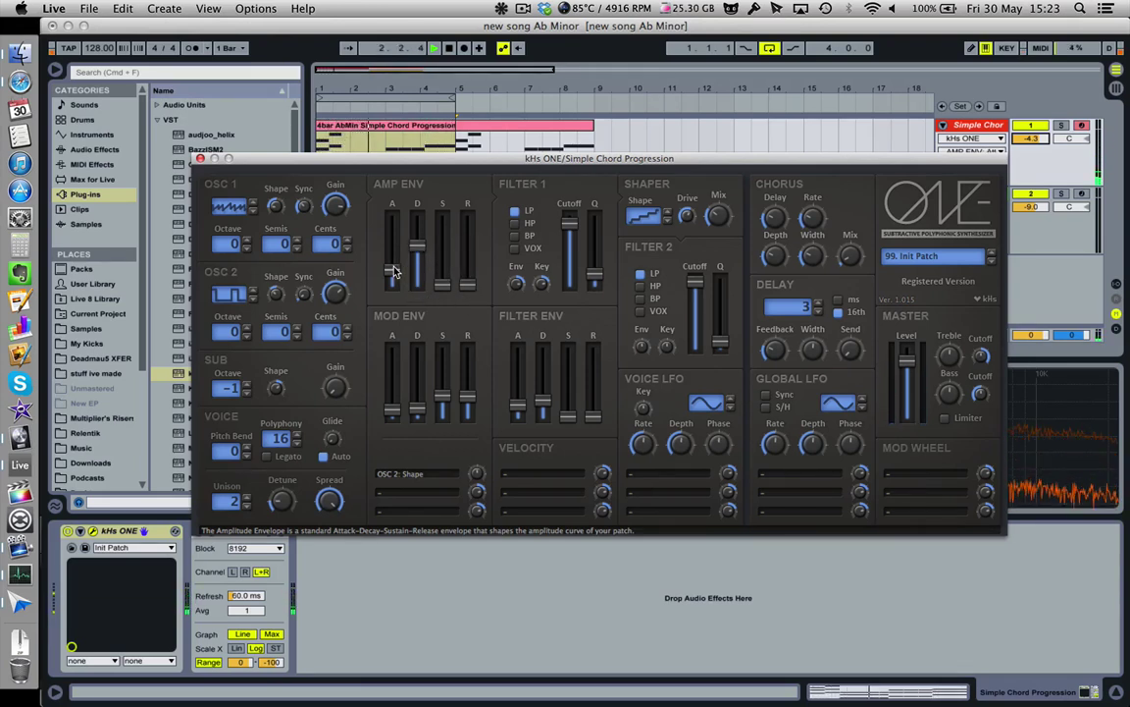
pyautogui.moveTo(393, 271); pyautogui.dragTo(394, 282)
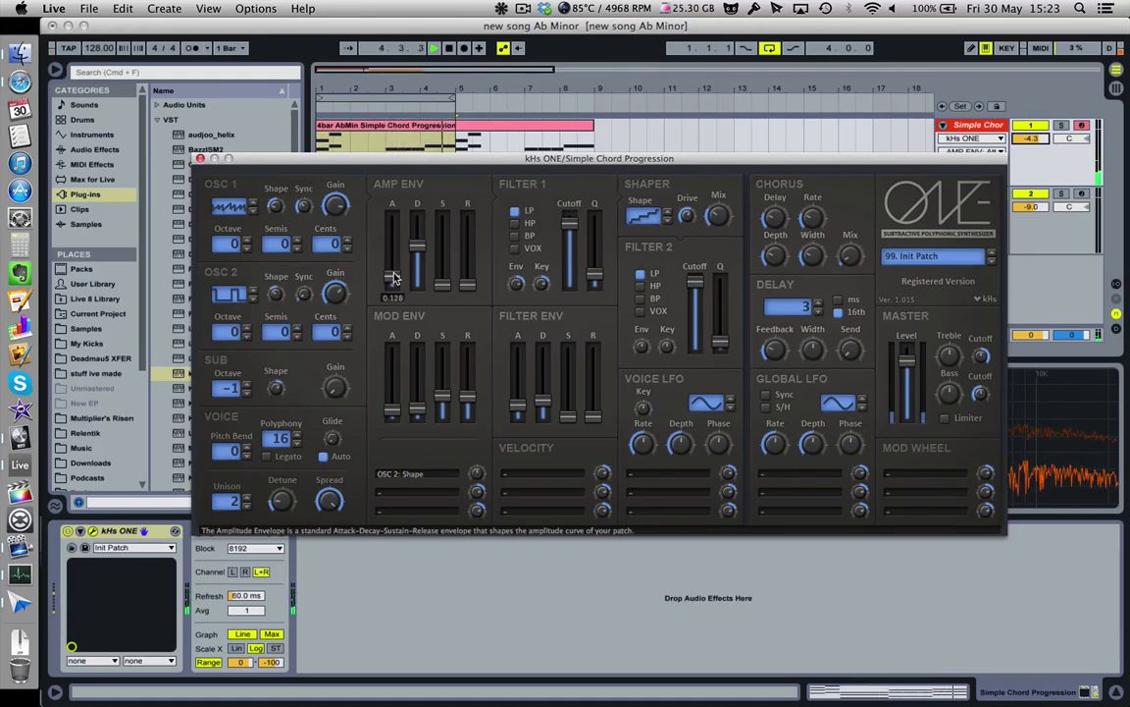
pyautogui.moveTo(418, 246)
pyautogui.mouseDown()
pyautogui.moveTo(420, 261)
pyautogui.moveTo(419, 247)
pyautogui.mouseUp()
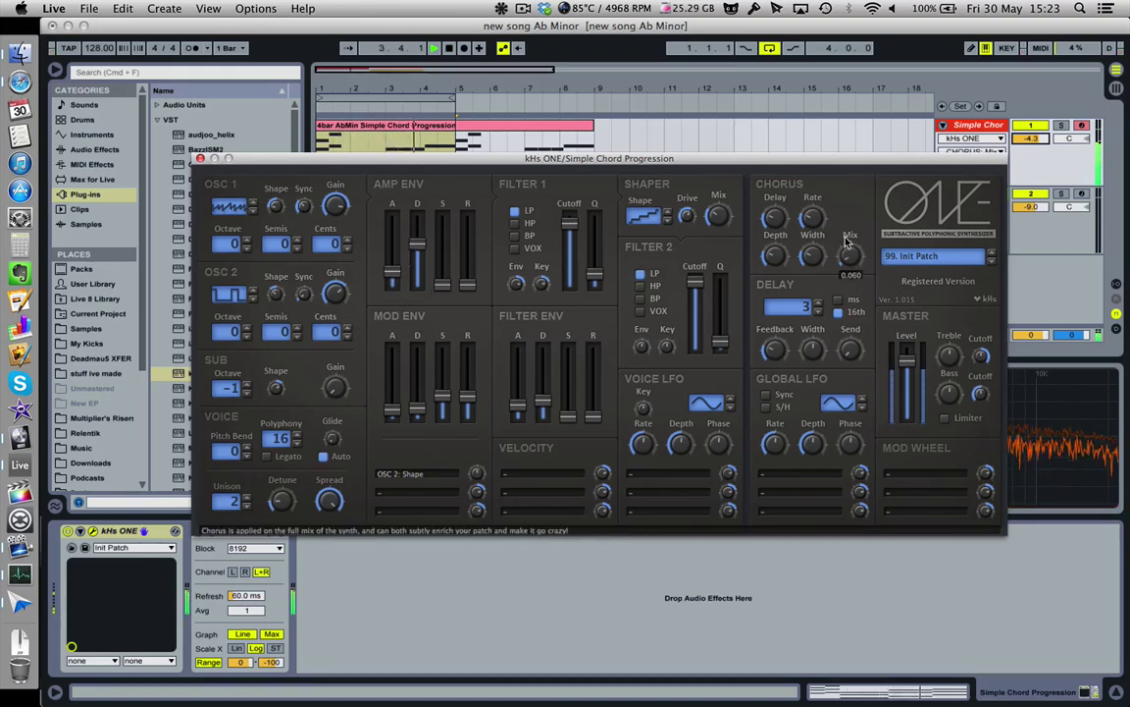
# - Raise the chorus mix slightly, readjust the shaper mix and switch the shaper to the sine shape
pyautogui.moveTo(705, 216); pyautogui.dragTo(712, 186)
pyautogui.click(667, 217)
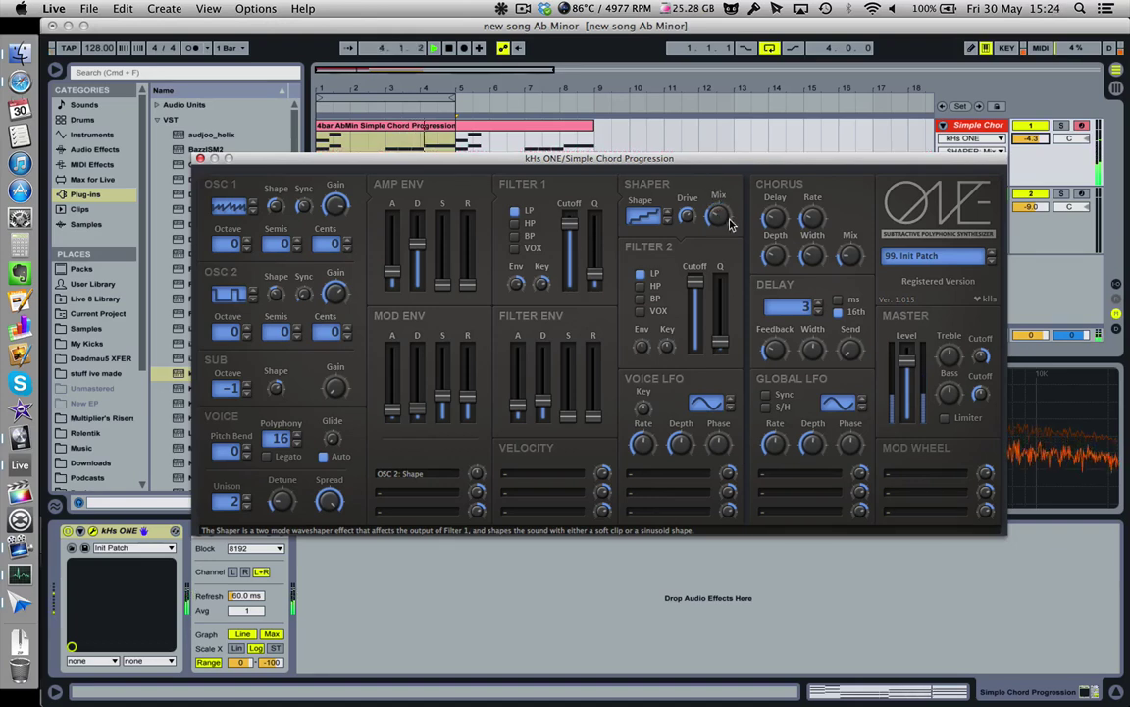
pyautogui.click(670, 217)
pyautogui.click(670, 216)
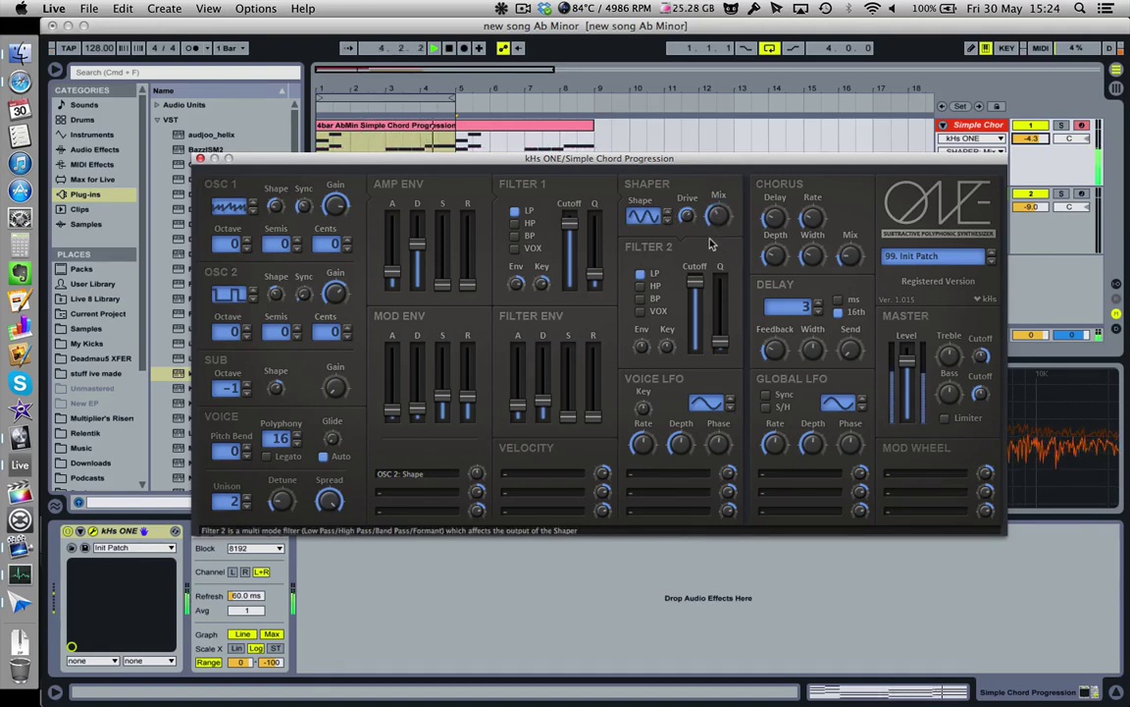
# - Try a higher amp envelope sustain around 0.593 with a slightly shorter decay
pyautogui.scroll(-2, 713, 217)
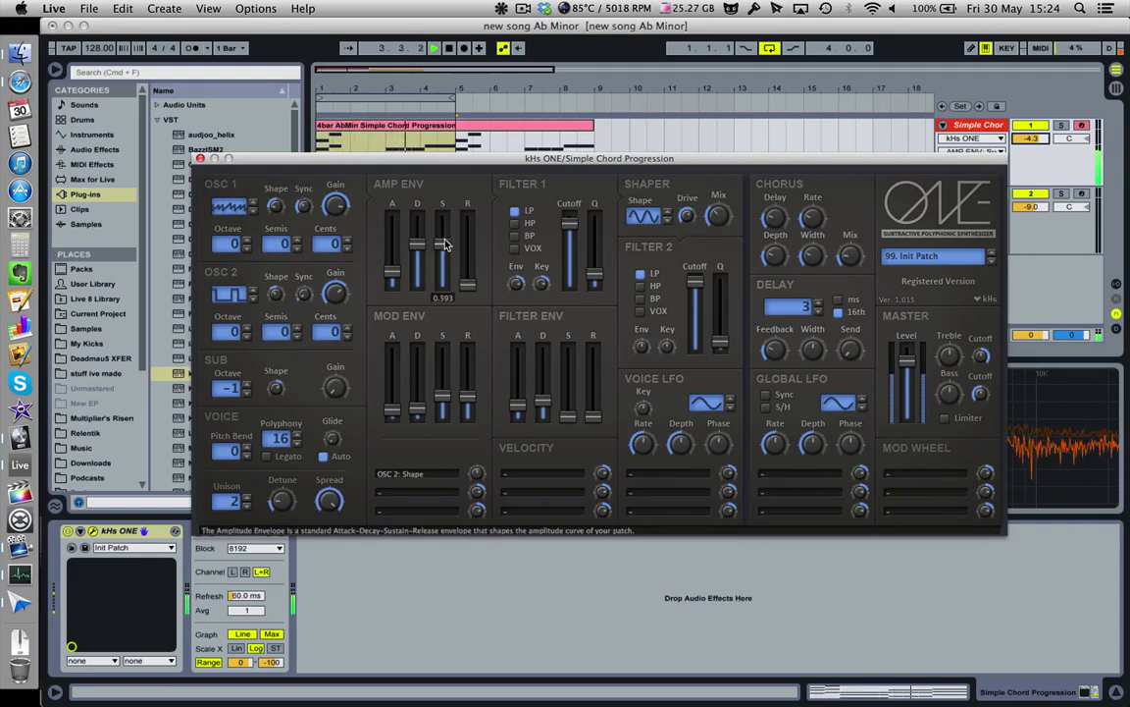
pyautogui.moveTo(443, 283); pyautogui.dragTo(414, 254)
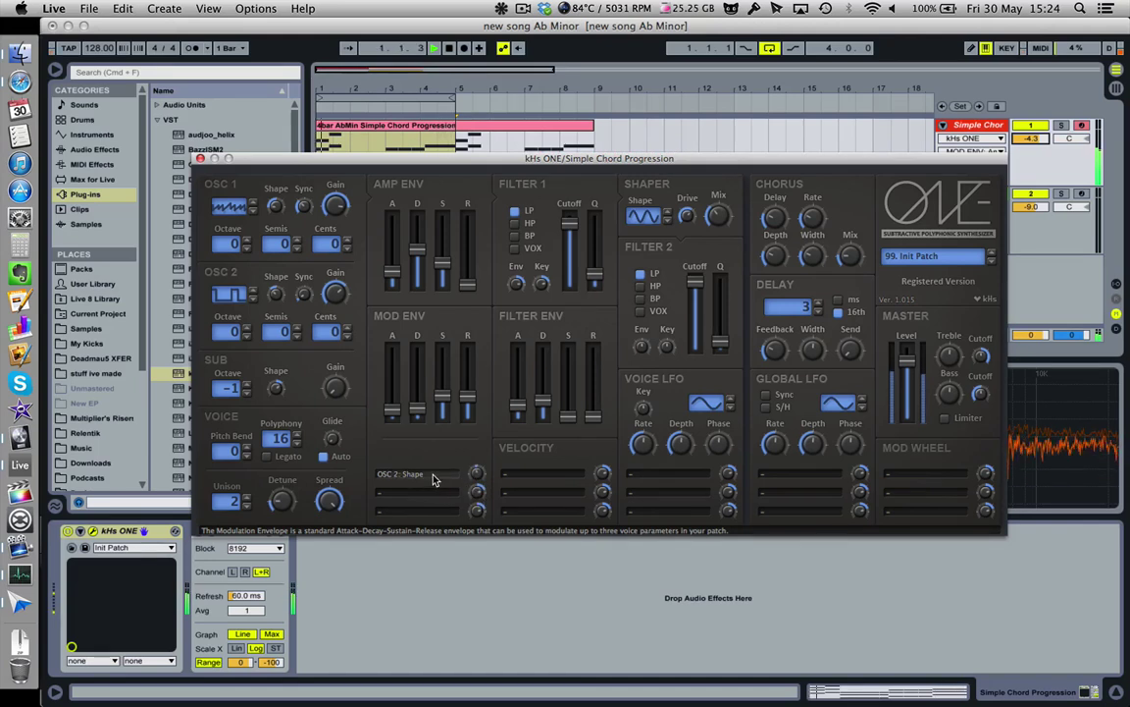
# - Clear the OSC 2: Shape target from the mod envelope and readjust oscillator 2's shape and sync for narrower pulses
pyautogui.click(433, 475)
pyautogui.click(411, 373)
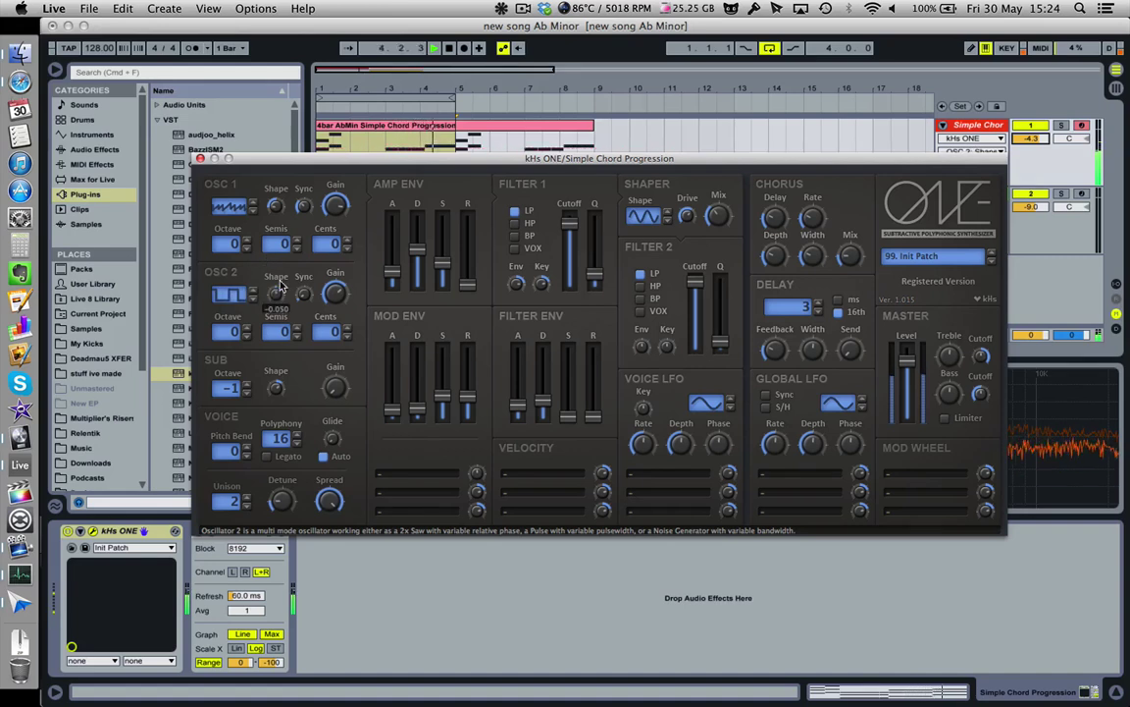
pyautogui.moveTo(276, 293); pyautogui.dragTo(304, 262)
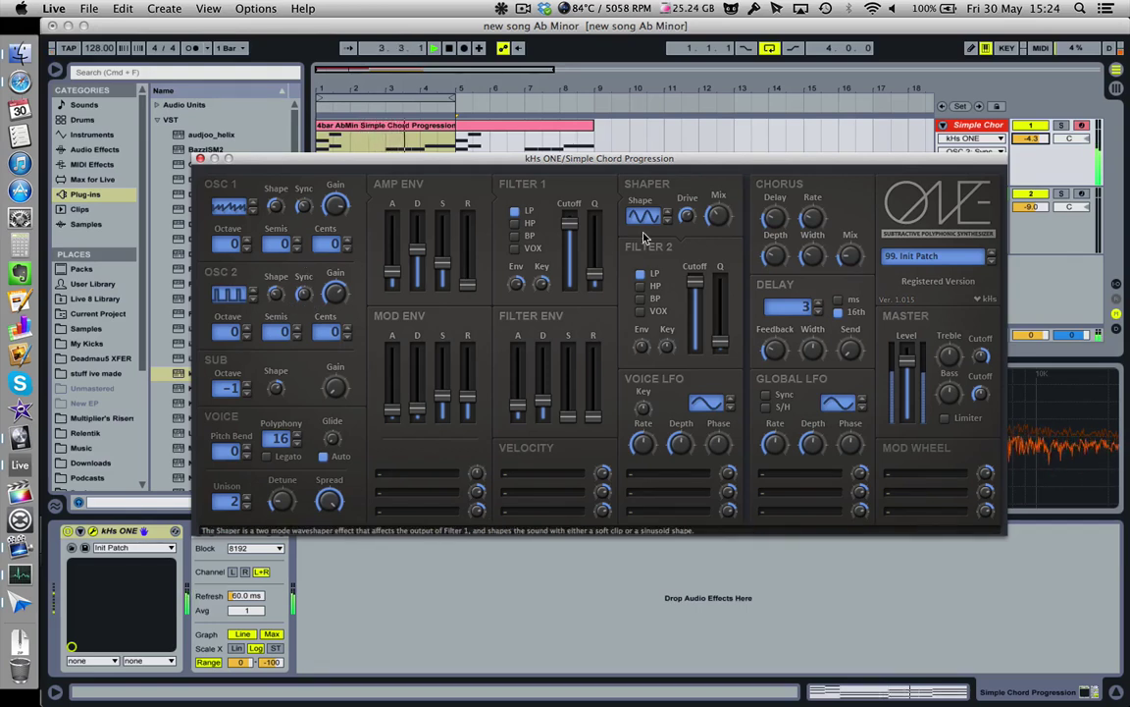
# - Try amp envelope sustain levels of about 0.837 and 0.593 on the looping chords
pyautogui.moveTo(712, 233)
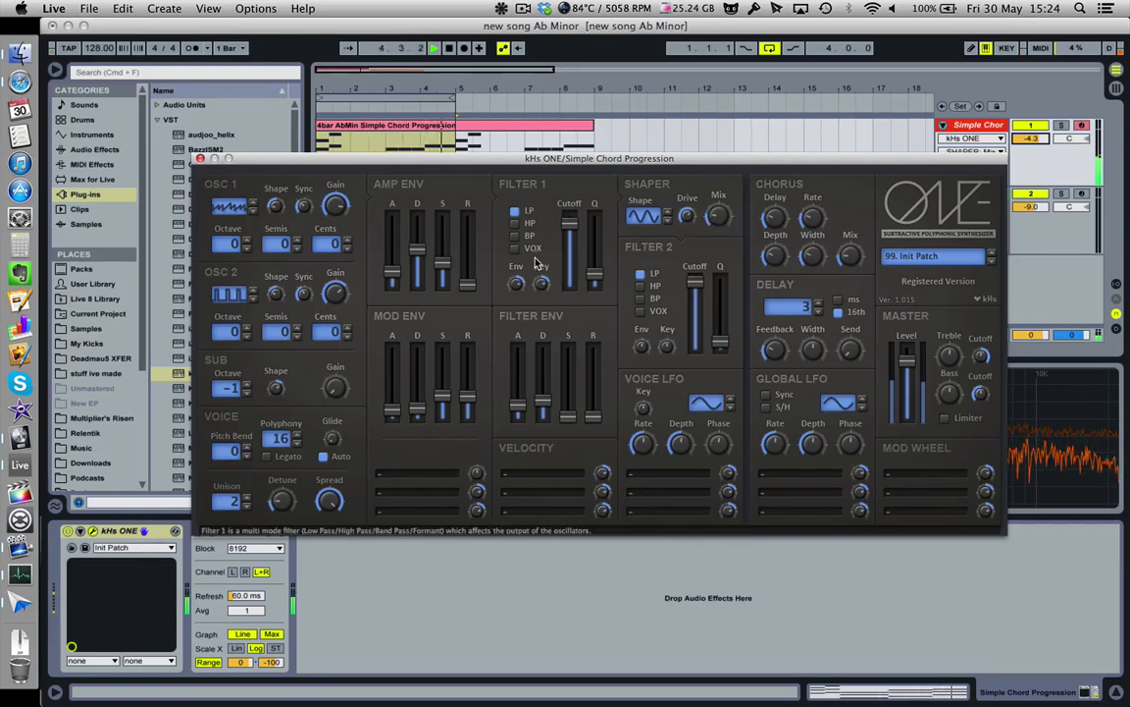
pyautogui.moveTo(442, 279)
pyautogui.moveTo(442, 280); pyautogui.dragTo(439, 233)
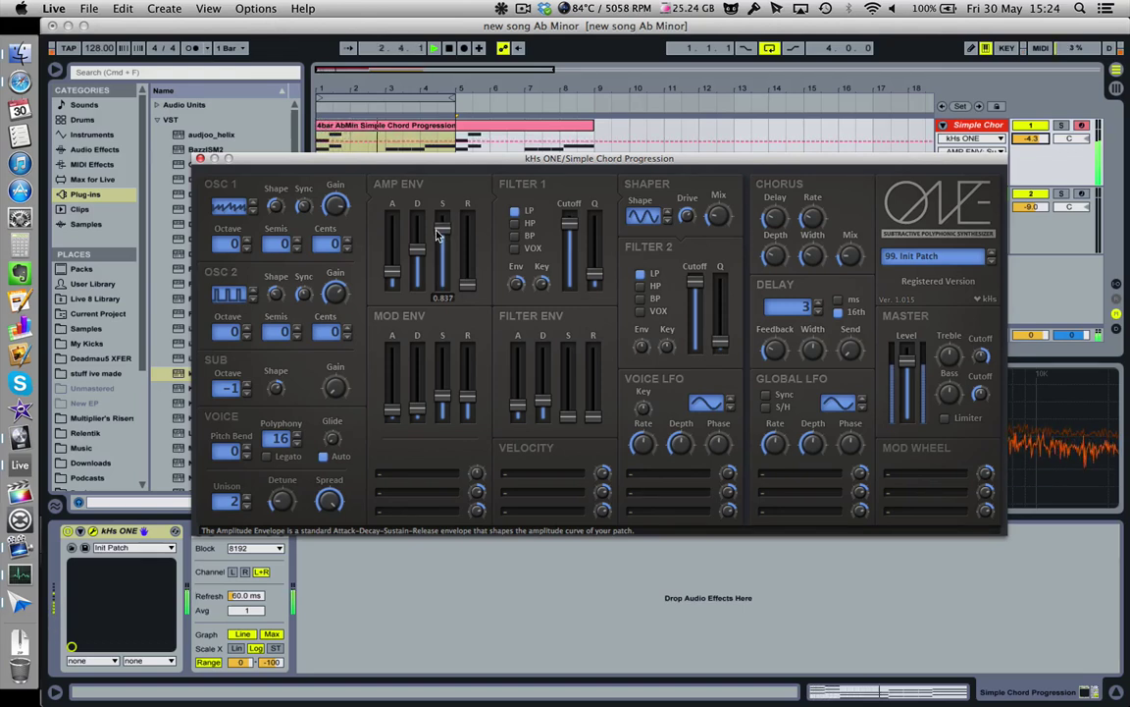
pyautogui.moveTo(439, 233); pyautogui.dragTo(440, 251)
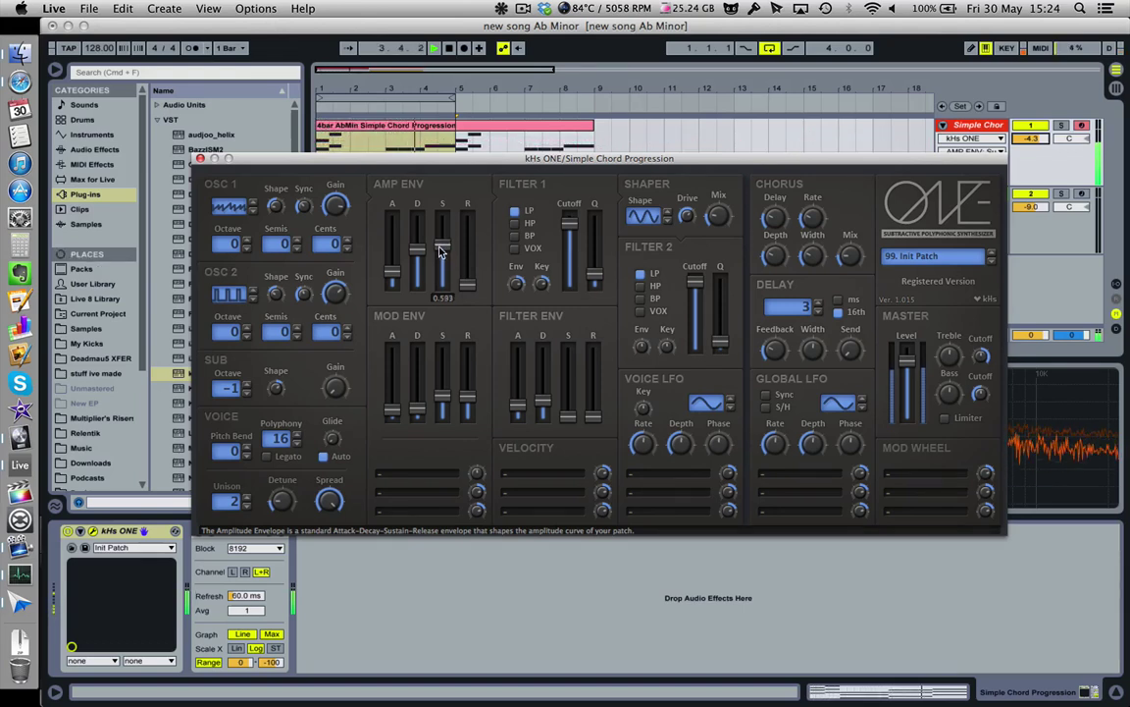
pyautogui.moveTo(440, 251)
pyautogui.mouseDown()
pyautogui.moveTo(444, 277)
pyautogui.moveTo(446, 239)
pyautogui.mouseUp()
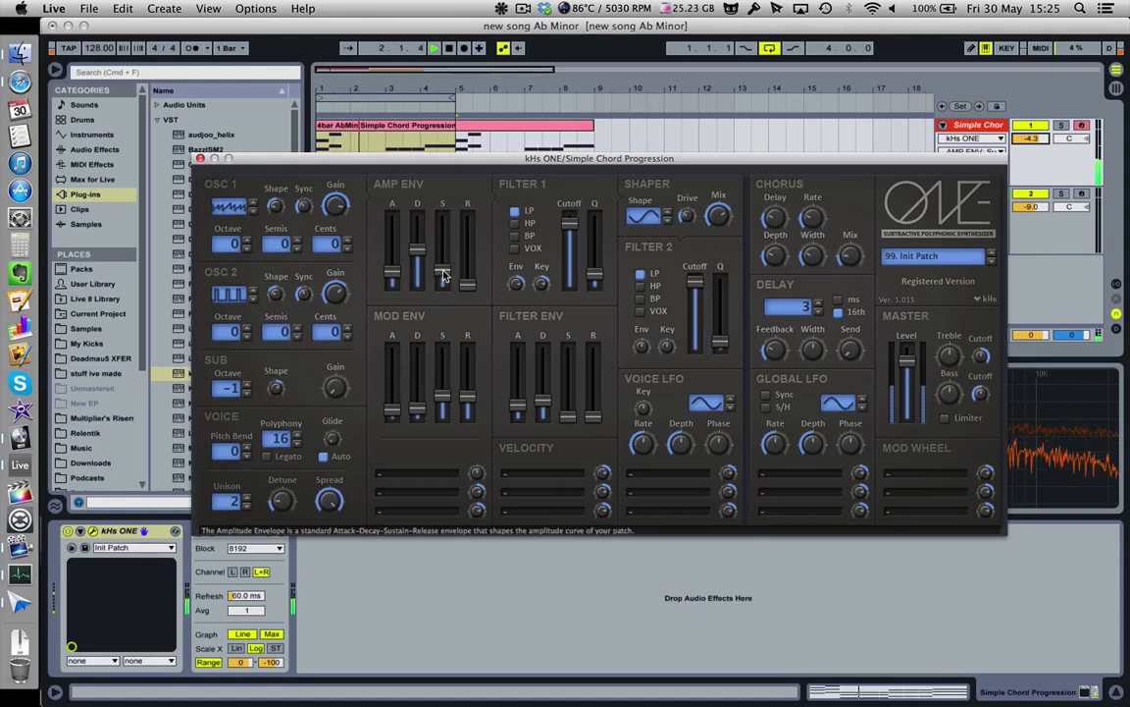
# - Compare the shaper's soft-clip and sine shapes, keeping sine, and lengthen the amp envelope's decay with sustain just under half
pyautogui.click(666, 218)
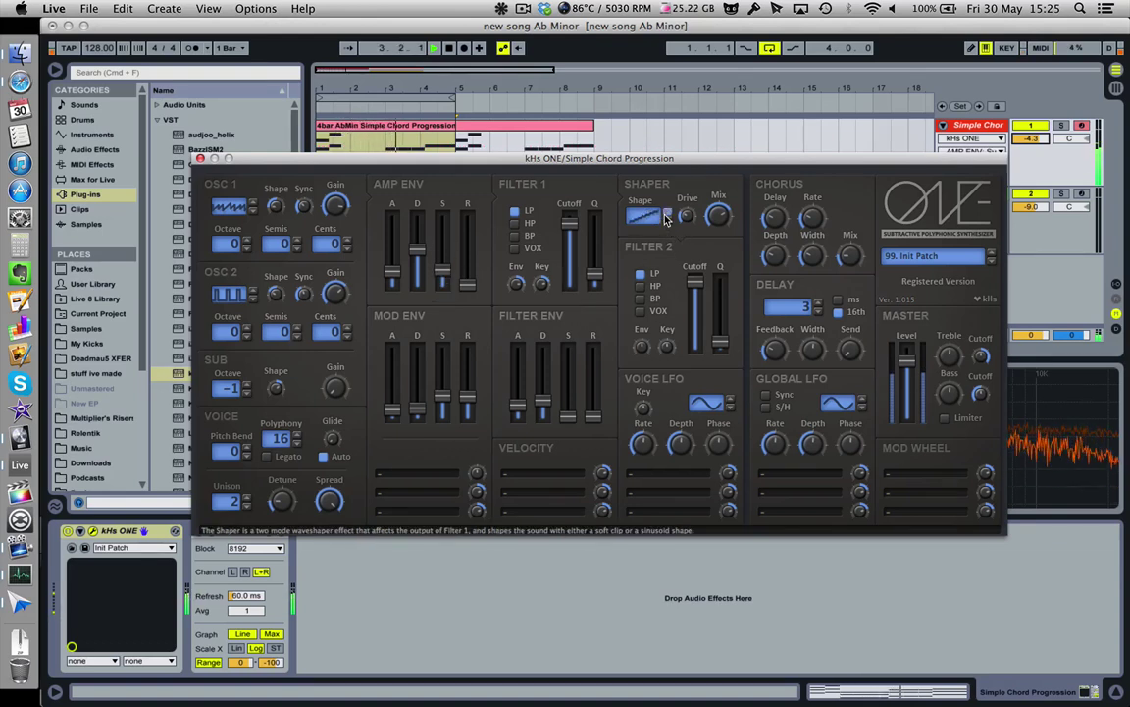
pyautogui.click(667, 222)
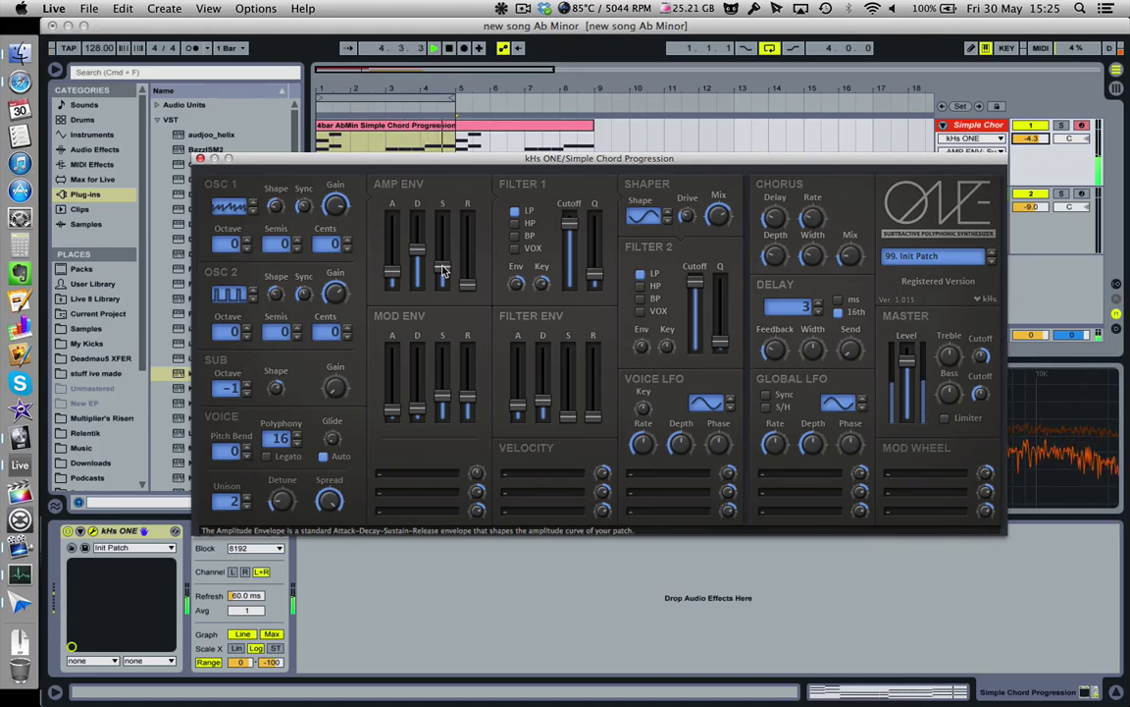
pyautogui.moveTo(443, 270)
pyautogui.mouseDown()
pyautogui.moveTo(442, 248)
pyautogui.moveTo(448, 284)
pyautogui.mouseUp()
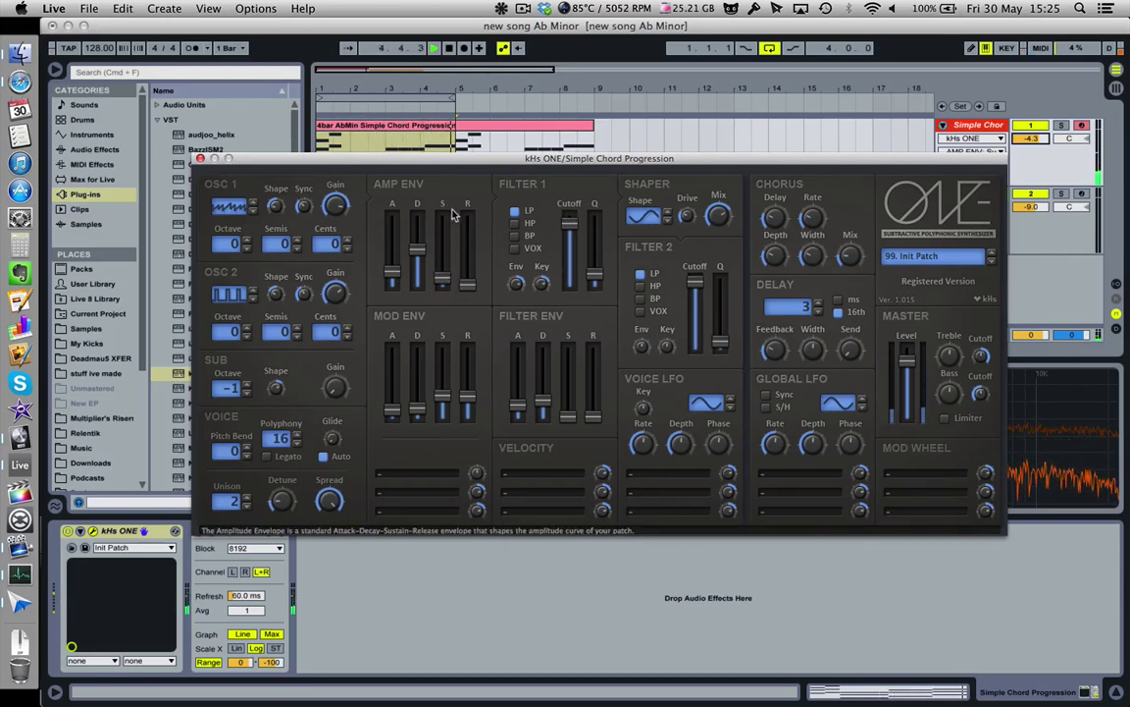
pyautogui.moveTo(418, 251); pyautogui.dragTo(418, 244)
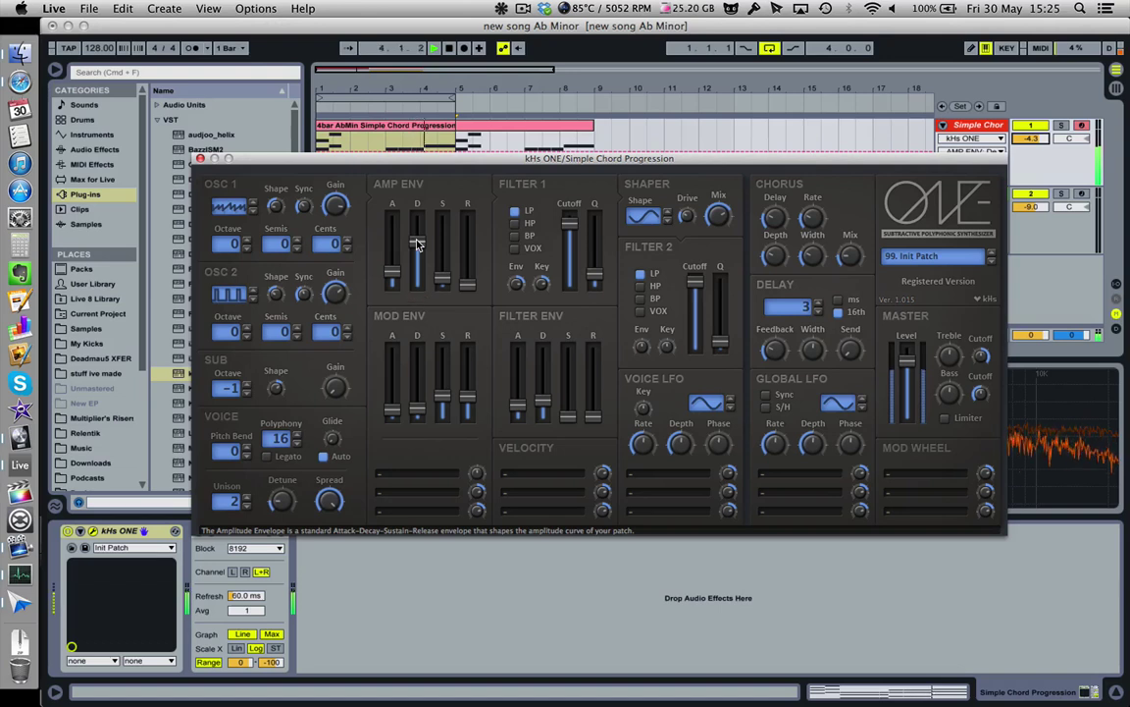
pyautogui.moveTo(418, 243); pyautogui.dragTo(418, 239)
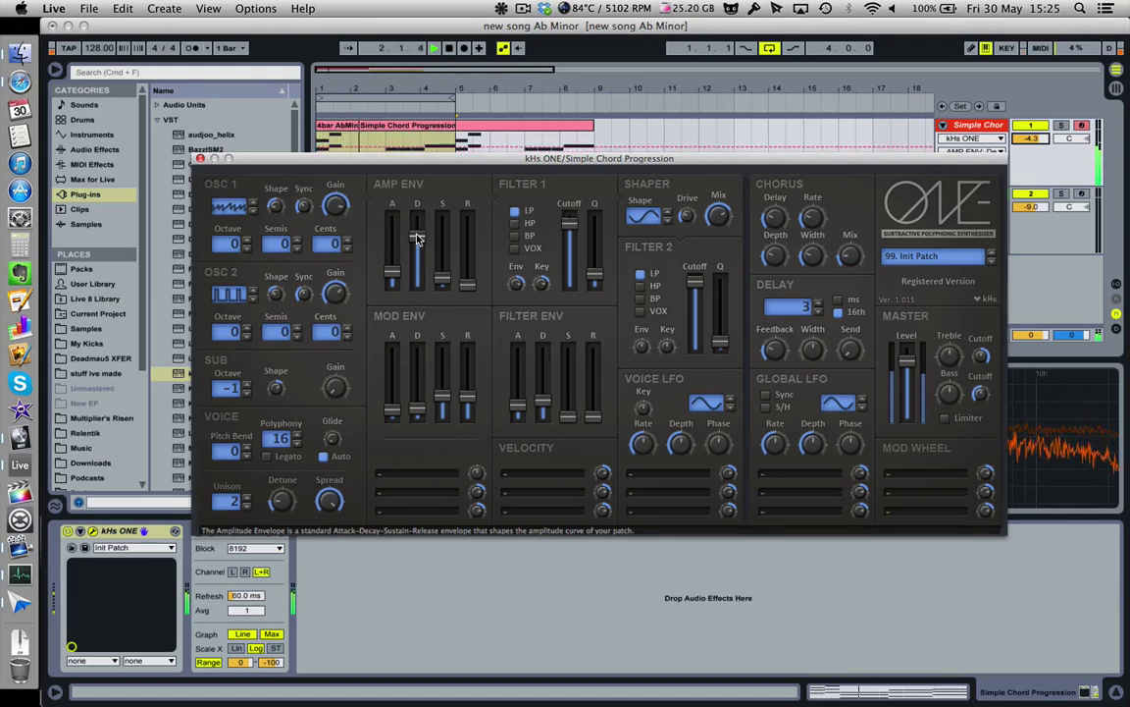
pyautogui.moveTo(441, 283)
pyautogui.mouseDown()
pyautogui.moveTo(438, 245)
pyautogui.moveTo(442, 260)
pyautogui.mouseUp()
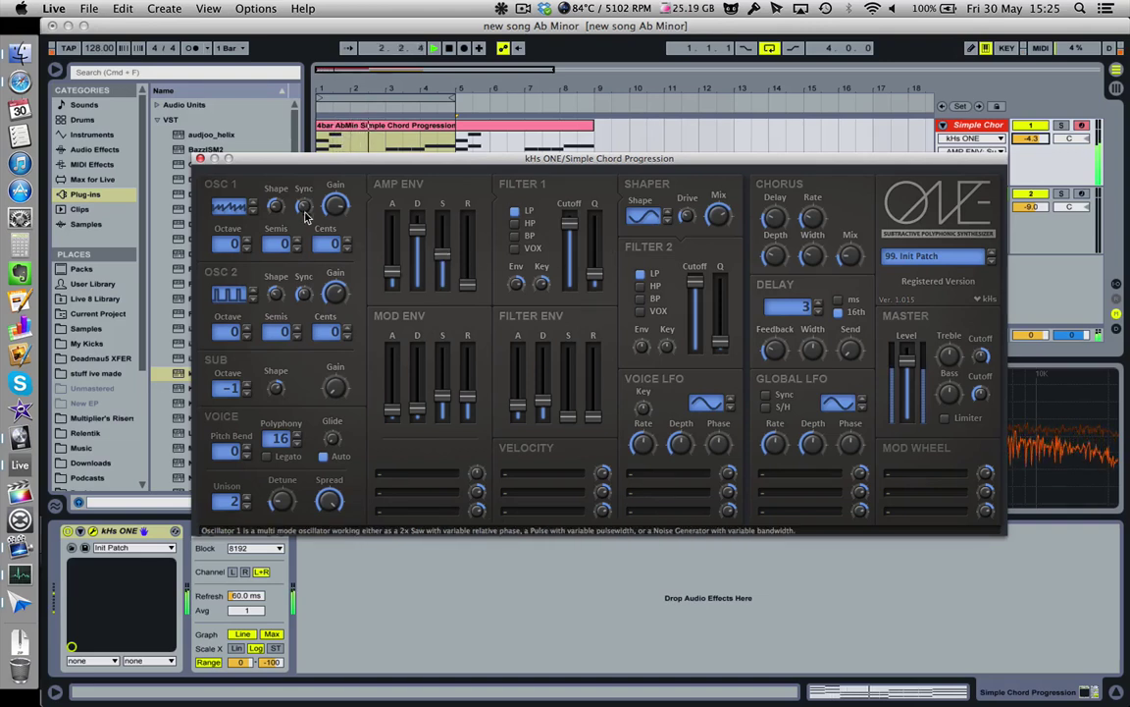
# - Adjust oscillator 1's sync and reposition the synth window so the chord and melody clips are exposed
pyautogui.moveTo(302, 228)
pyautogui.mouseDown()
pyautogui.moveTo(305, 193)
pyautogui.moveTo(318, 227)
pyautogui.mouseUp()
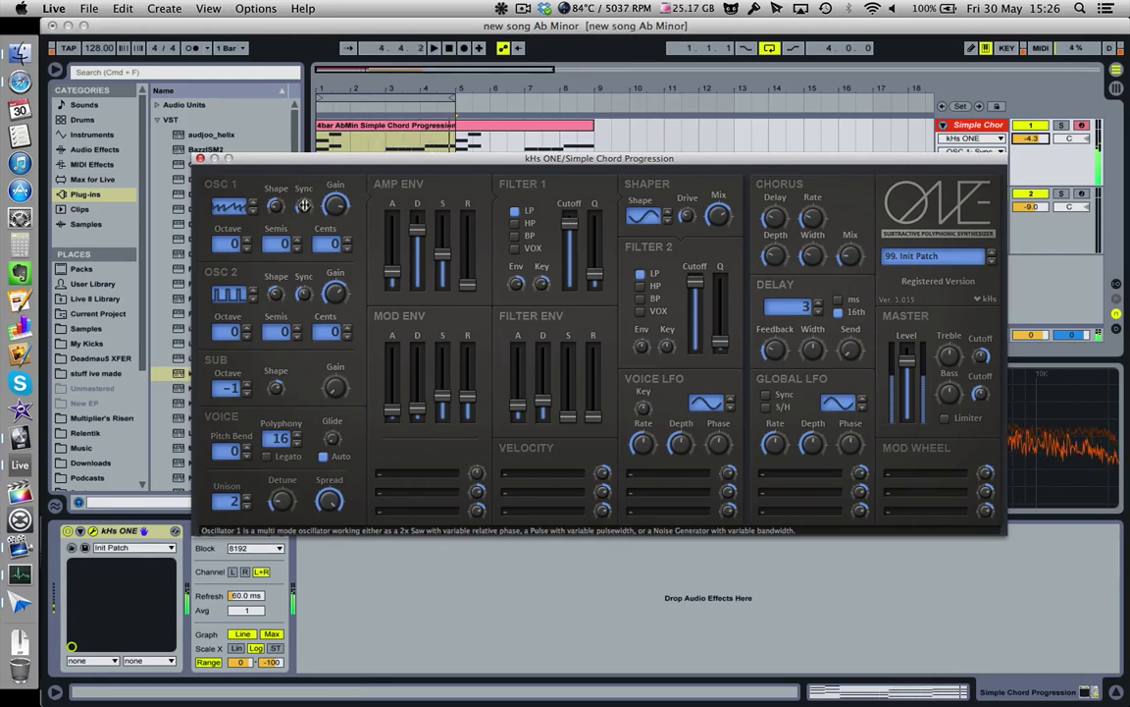
pyautogui.moveTo(503, 163); pyautogui.dragTo(534, 253)
pyautogui.click(544, 7)
pyautogui.click(465, 167)
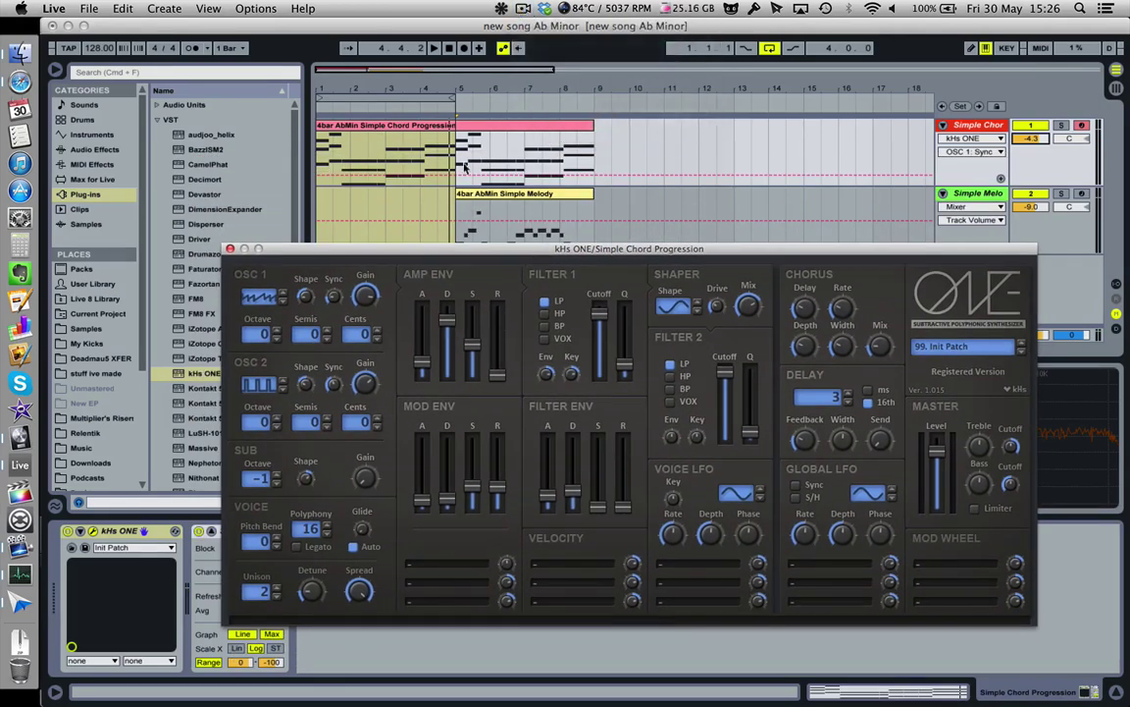
pyautogui.moveTo(413, 253); pyautogui.dragTo(407, 219)
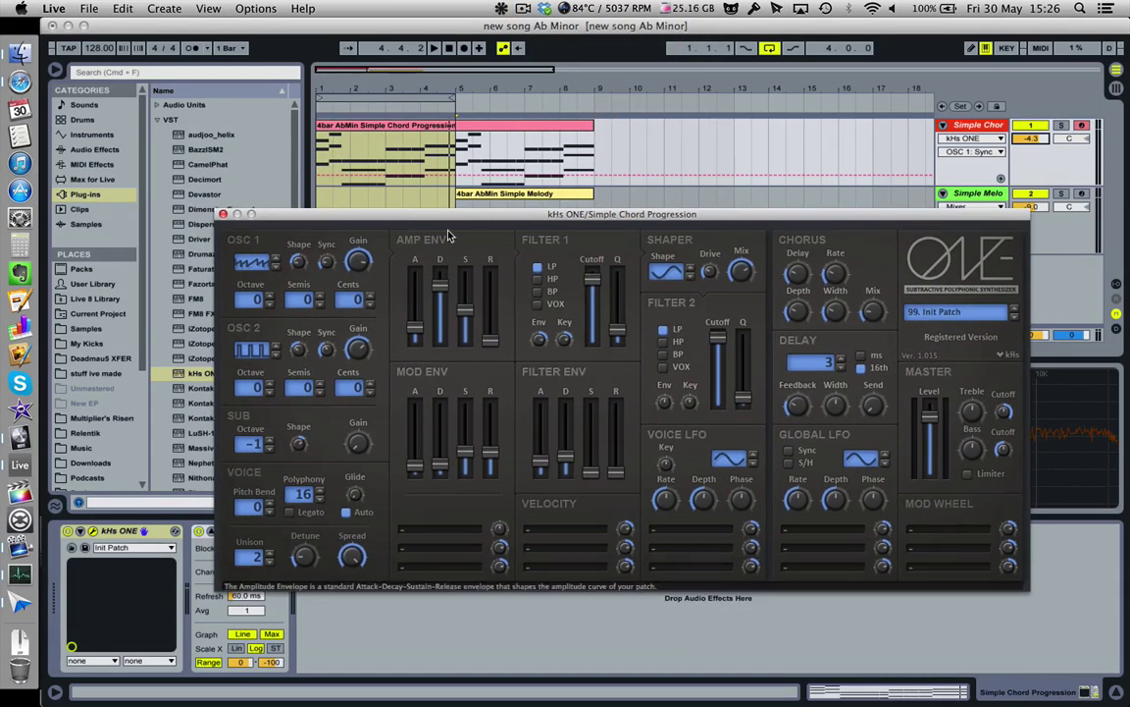
# - Try all notes of the first 4bar AbMin chord clip an octave lower and an octave higher, returning them to D#2-G#3
pyautogui.press('space')
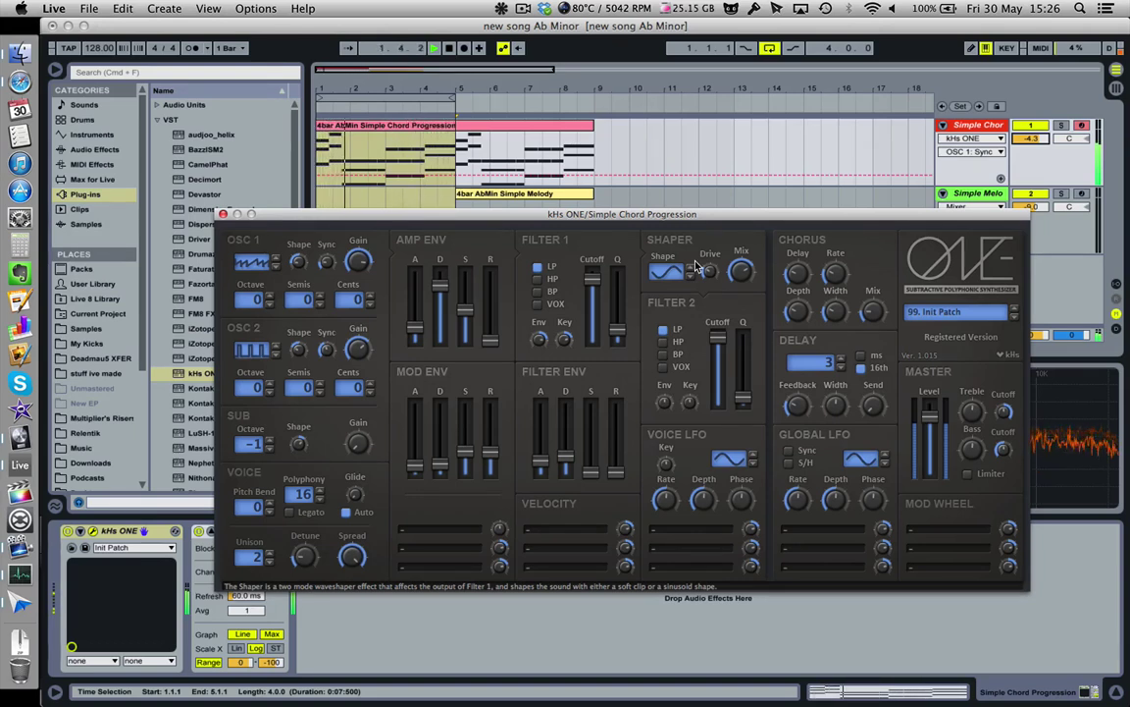
pyautogui.doubleClick(560, 116)
pyautogui.click(743, 631)
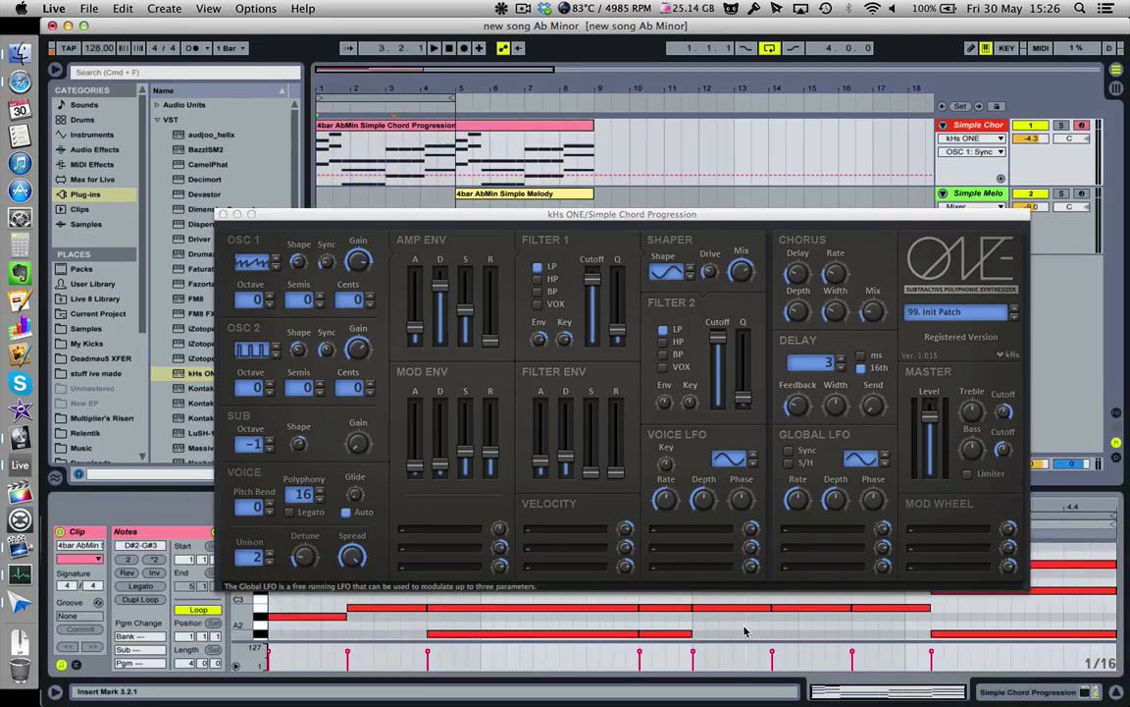
pyautogui.press('super+a')
pyautogui.press('space')
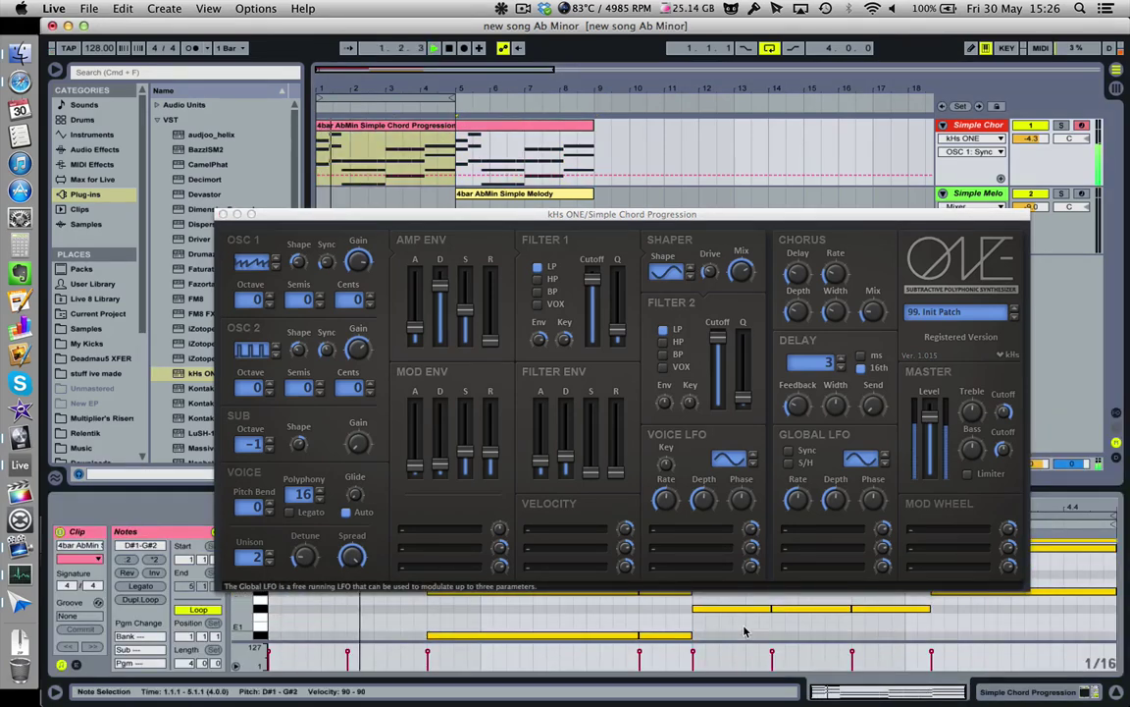
pyautogui.hotkey('shift', 'Up')
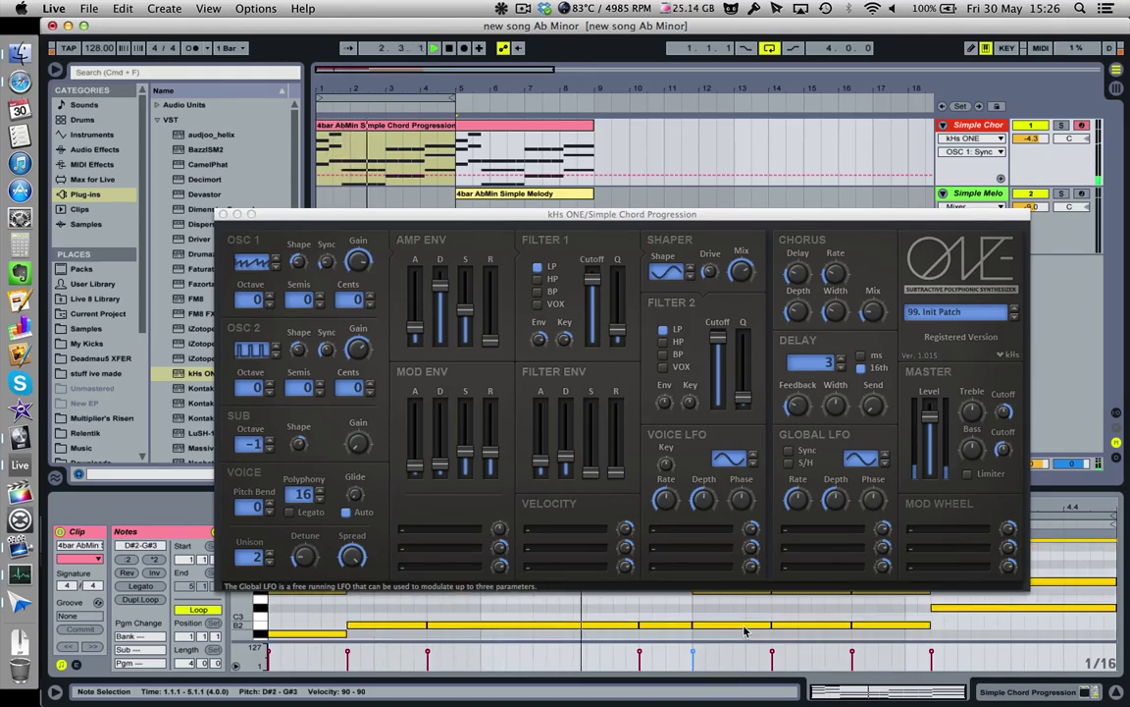
pyautogui.hotkey('shift', 'Up')
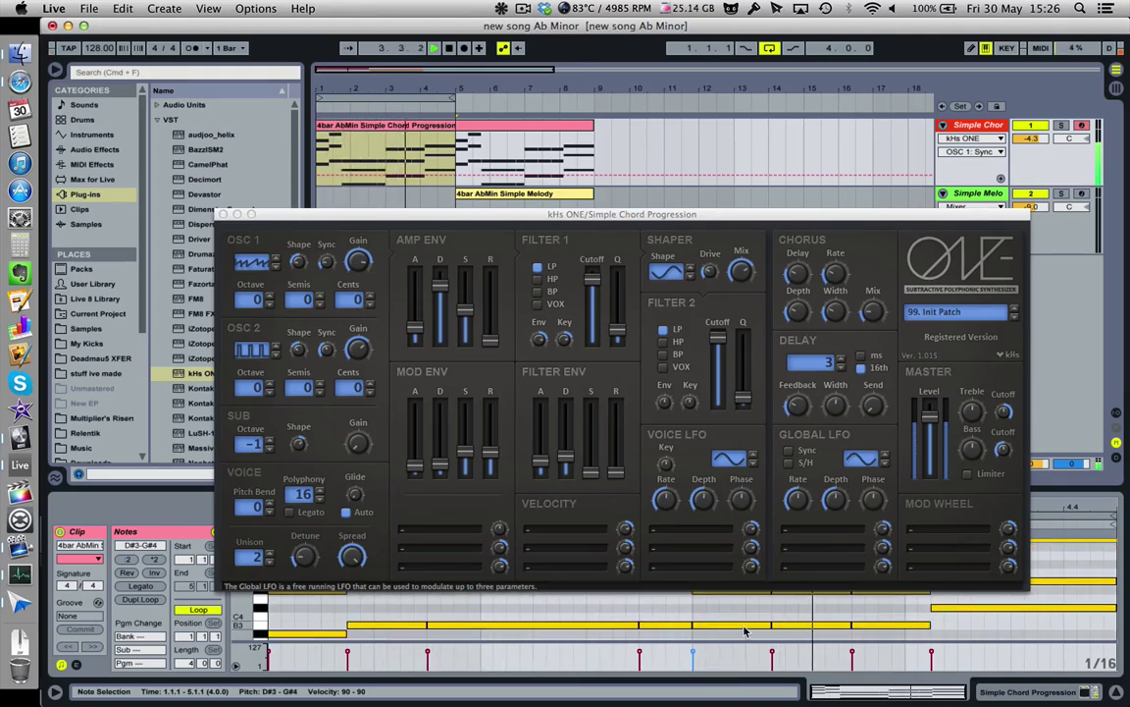
pyautogui.hotkey('shift', 'Down')
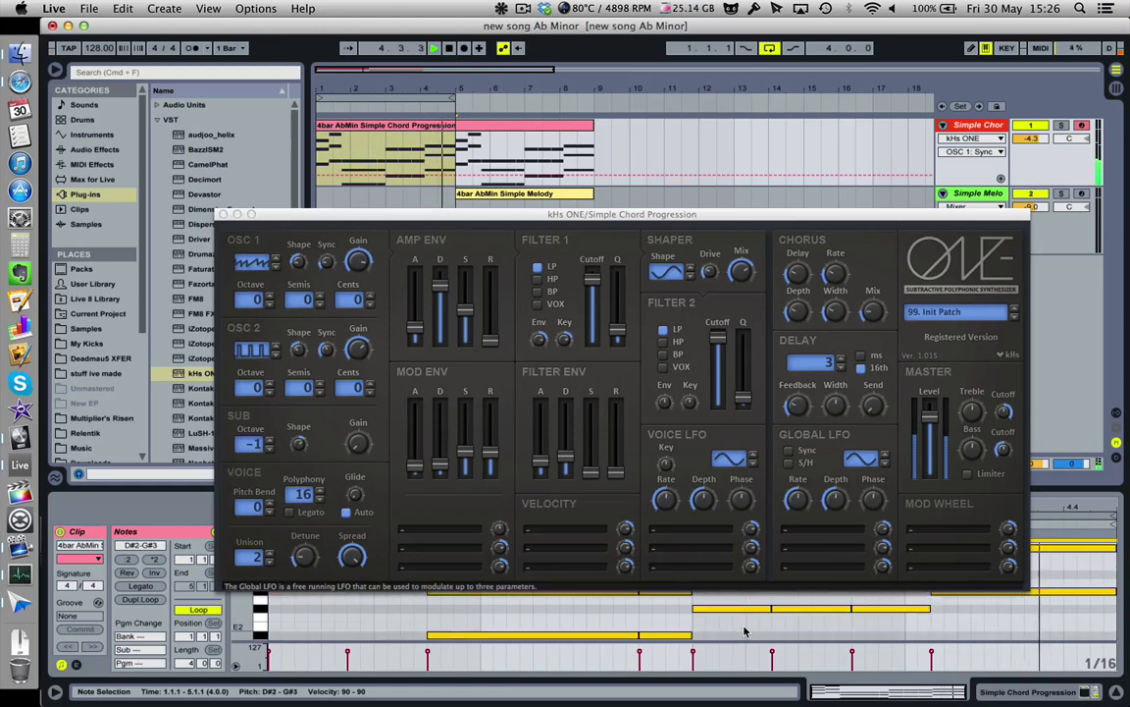
# - Lower Filter 2's cutoff slightly from maximum and return from the clip's notes to the track's device view
pyautogui.moveTo(722, 349)
pyautogui.mouseDown()
pyautogui.moveTo(726, 397)
pyautogui.moveTo(722, 367)
pyautogui.mouseUp()
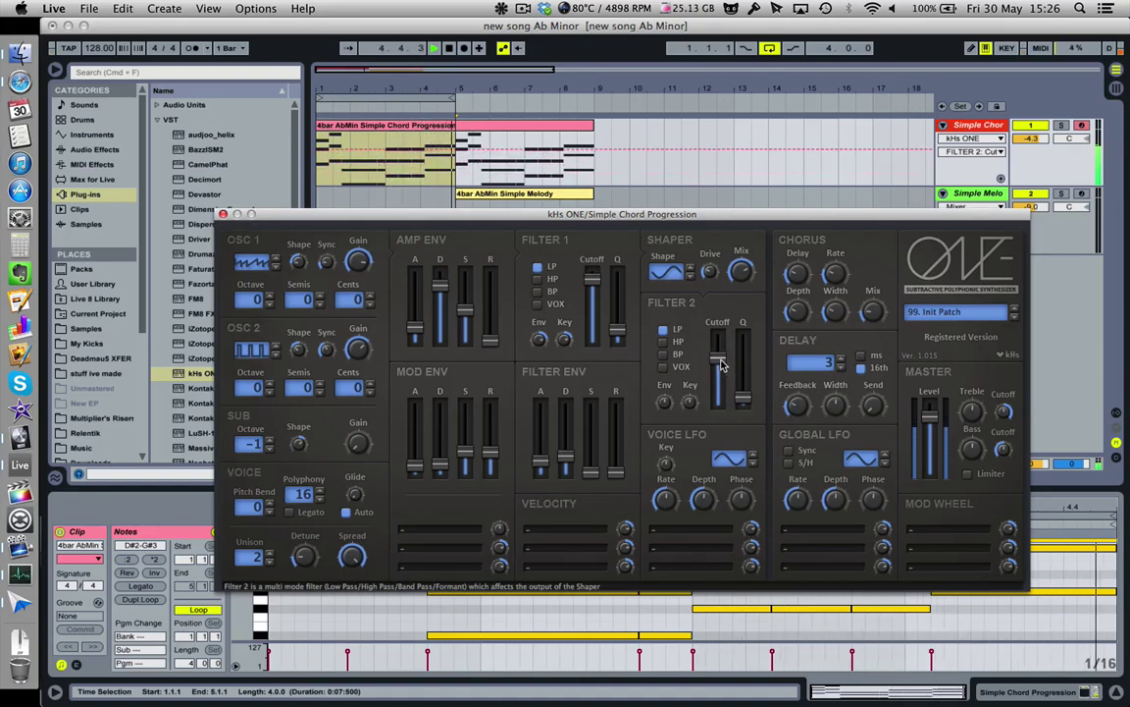
pyautogui.moveTo(721, 365)
pyautogui.mouseDown()
pyautogui.moveTo(722, 375)
pyautogui.moveTo(719, 351)
pyautogui.mouseUp()
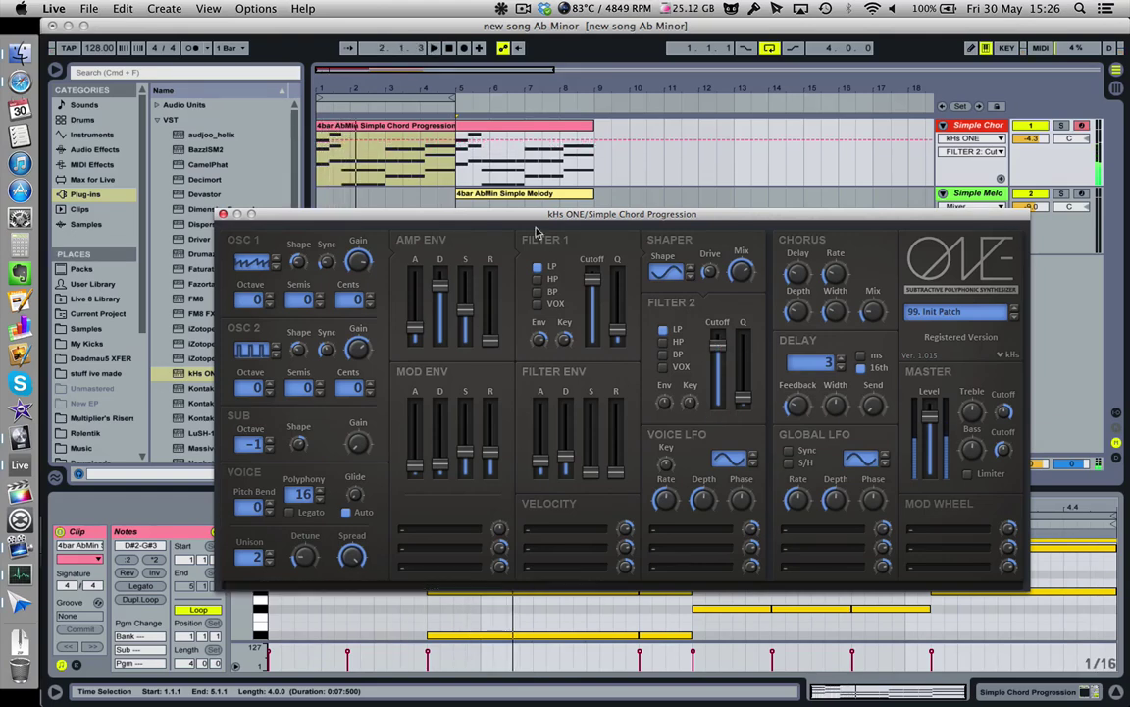
pyautogui.click(929, 649)
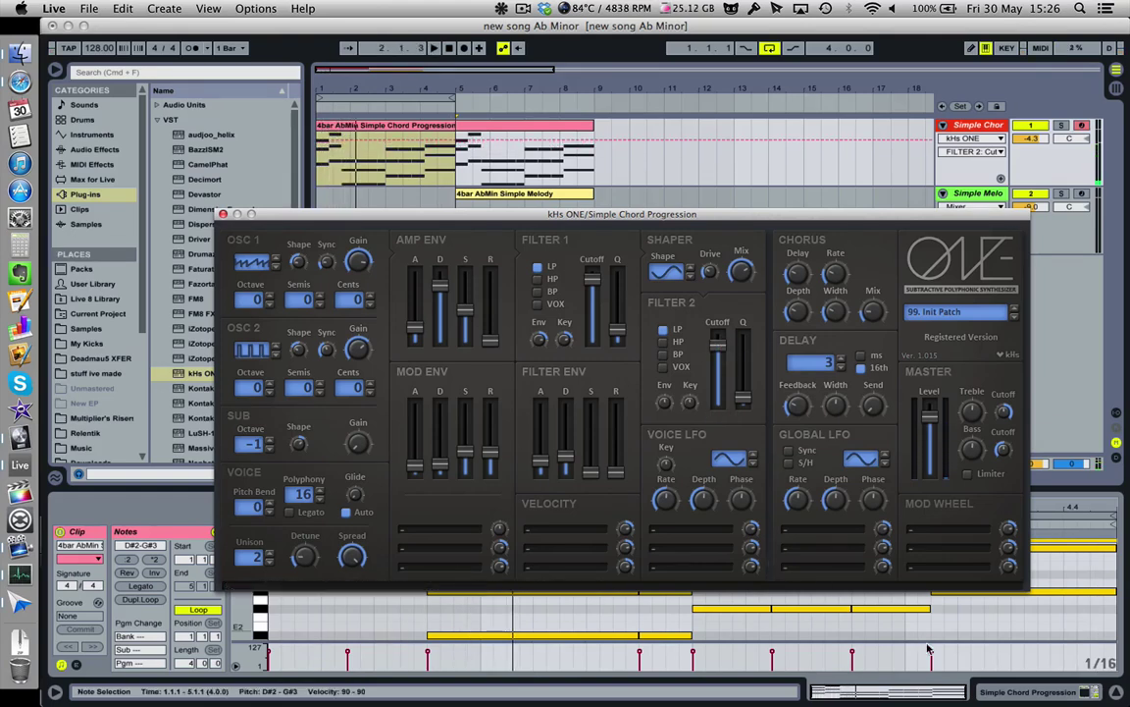
pyautogui.click(1055, 693)
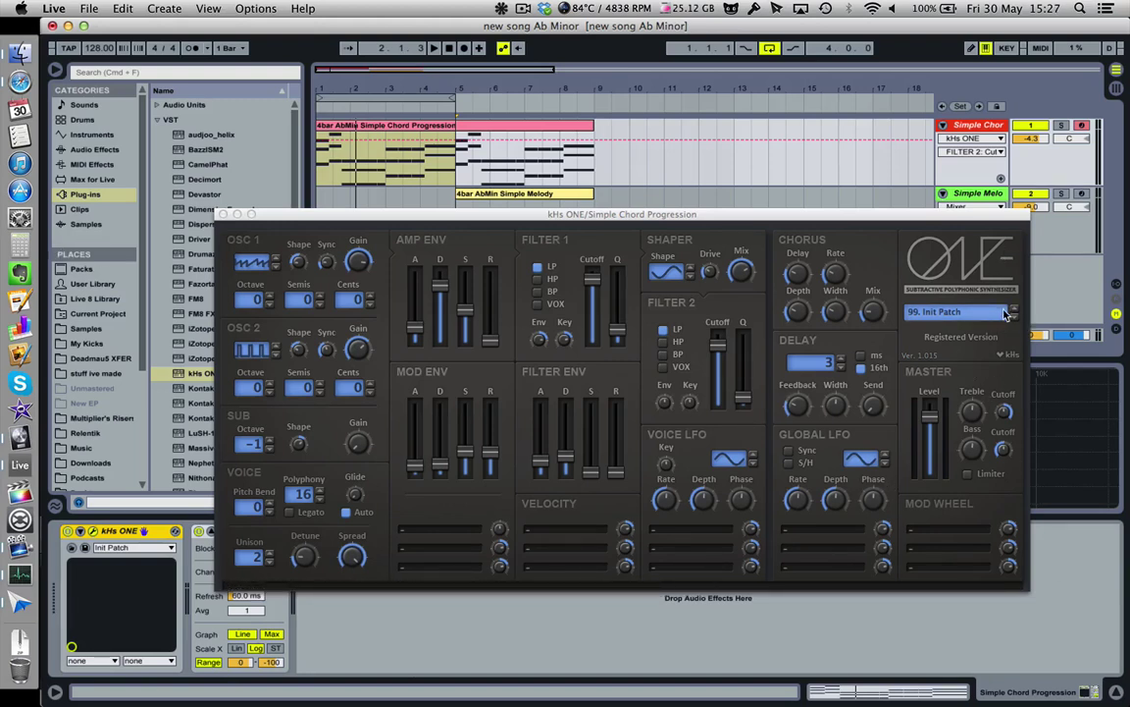
# - Look through the synth's preset list without loading one and briefly play back the chords
pyautogui.click(970, 312)
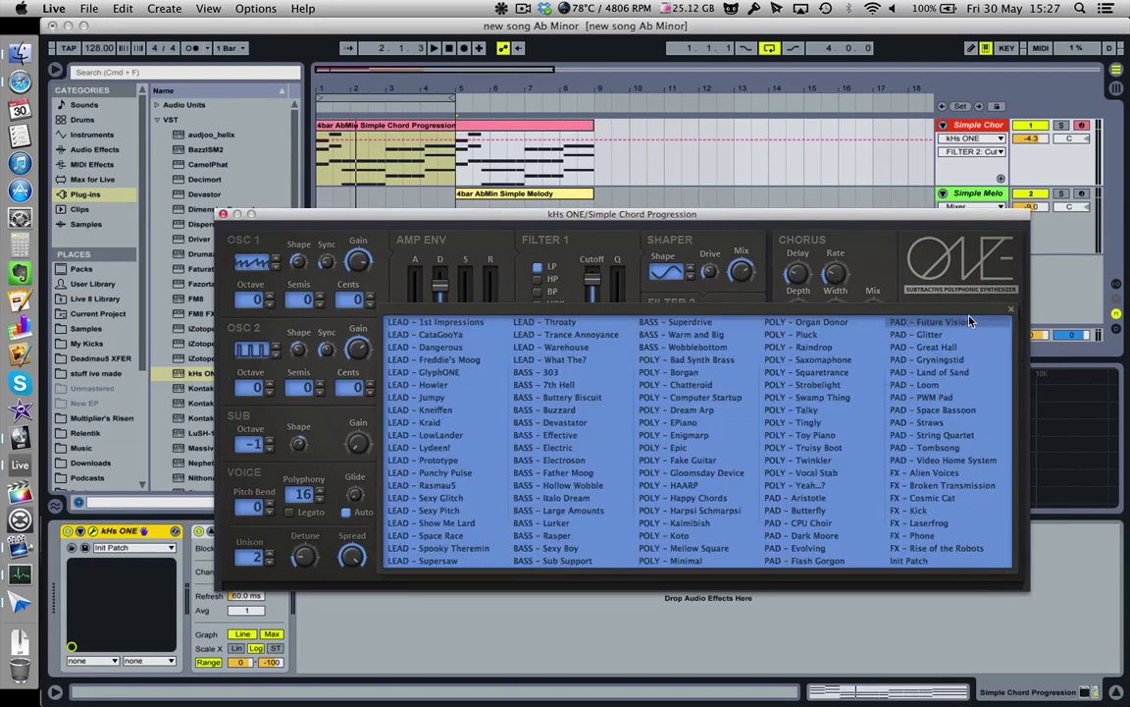
pyautogui.click(1014, 313)
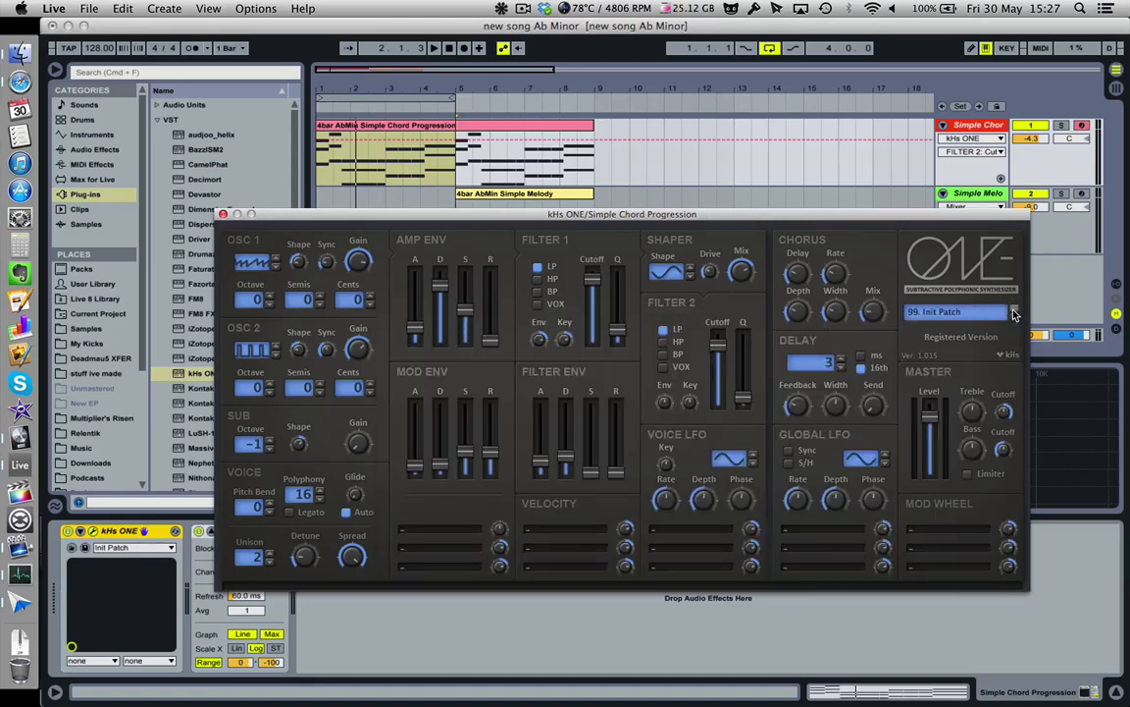
pyautogui.press('space')
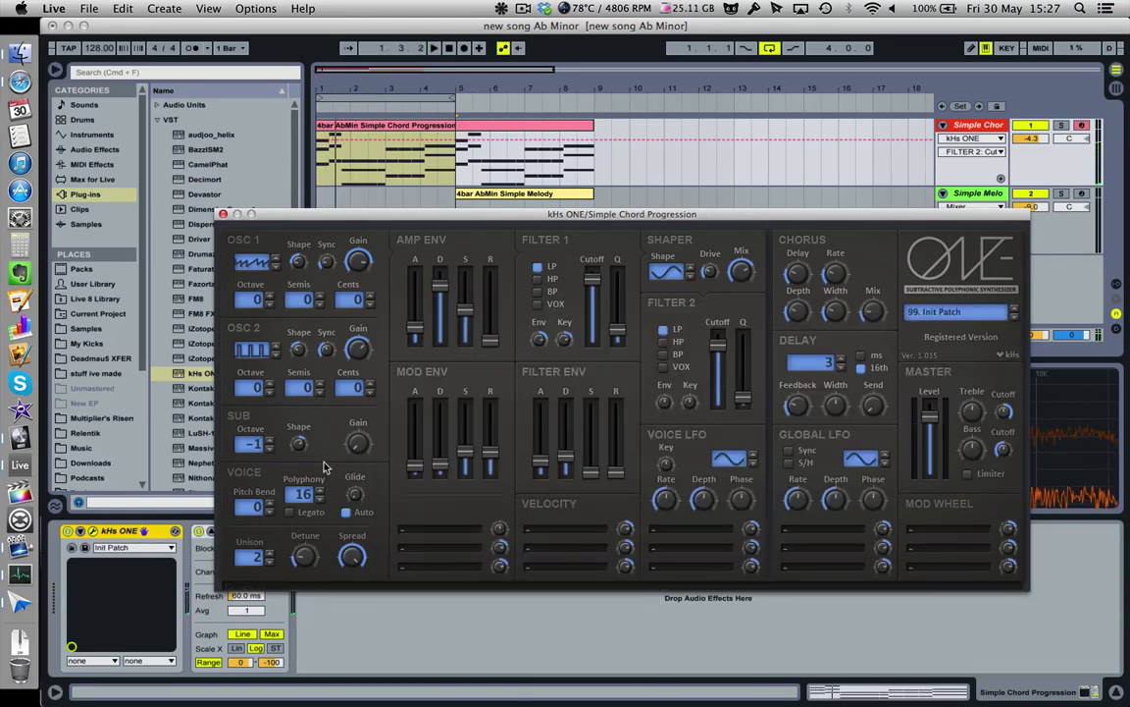
pyautogui.press('space')
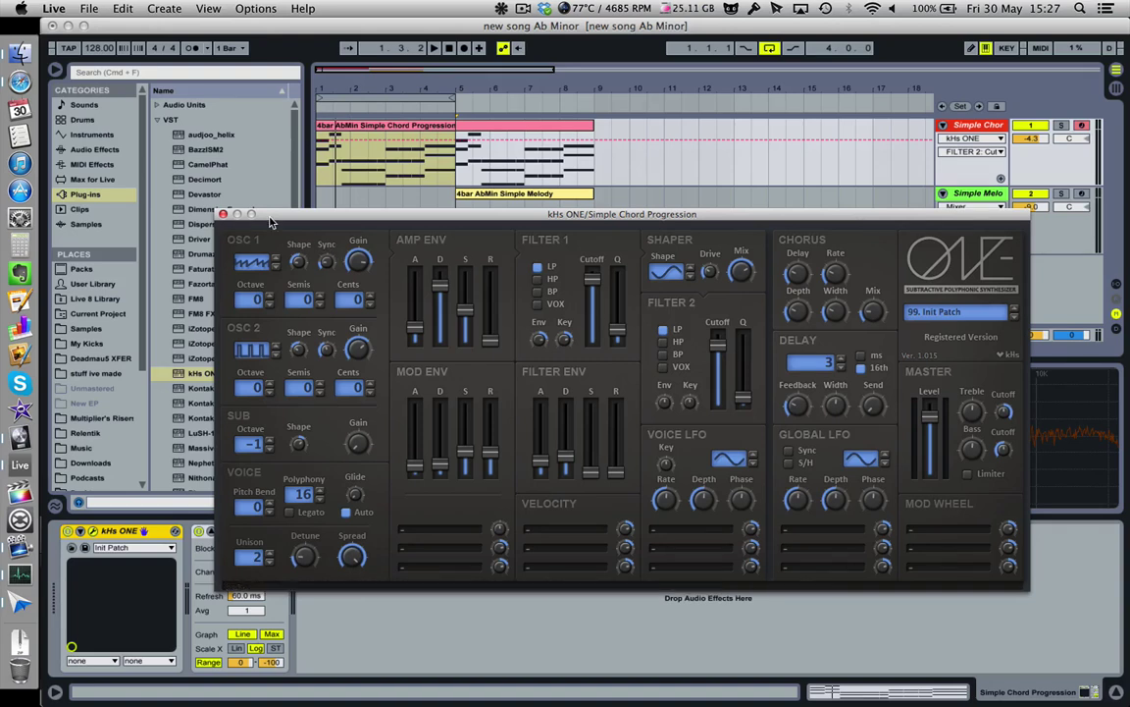
# - Save the synth sound as a VST Bank preset named "kHs ONE basic pad patch" in the "new new new ep" folder
pyautogui.moveTo(283, 217); pyautogui.dragTo(475, 221)
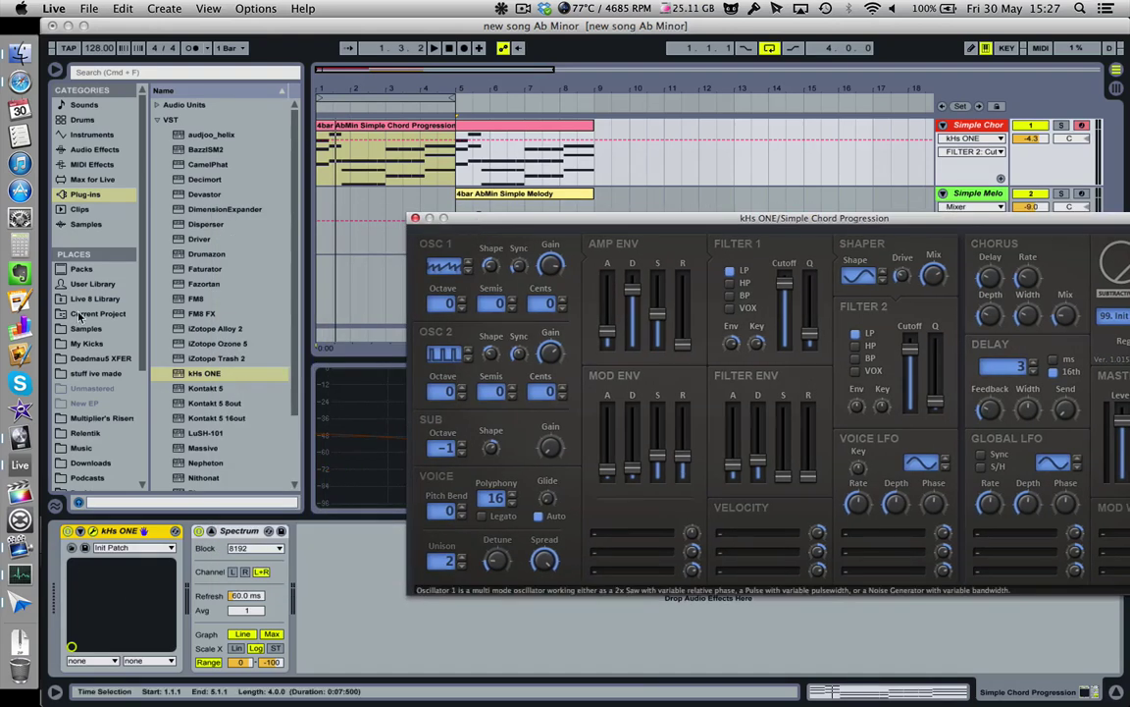
pyautogui.click(85, 548)
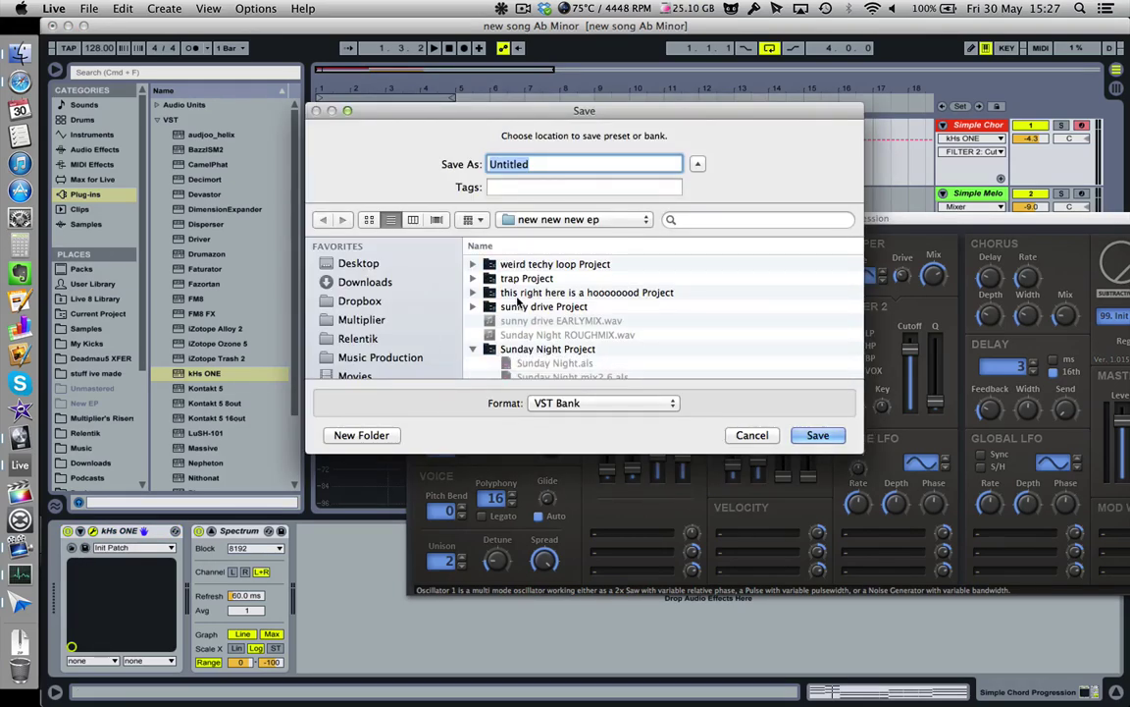
pyautogui.moveTo(628, 116); pyautogui.dragTo(434, 147)
pyautogui.write('k')
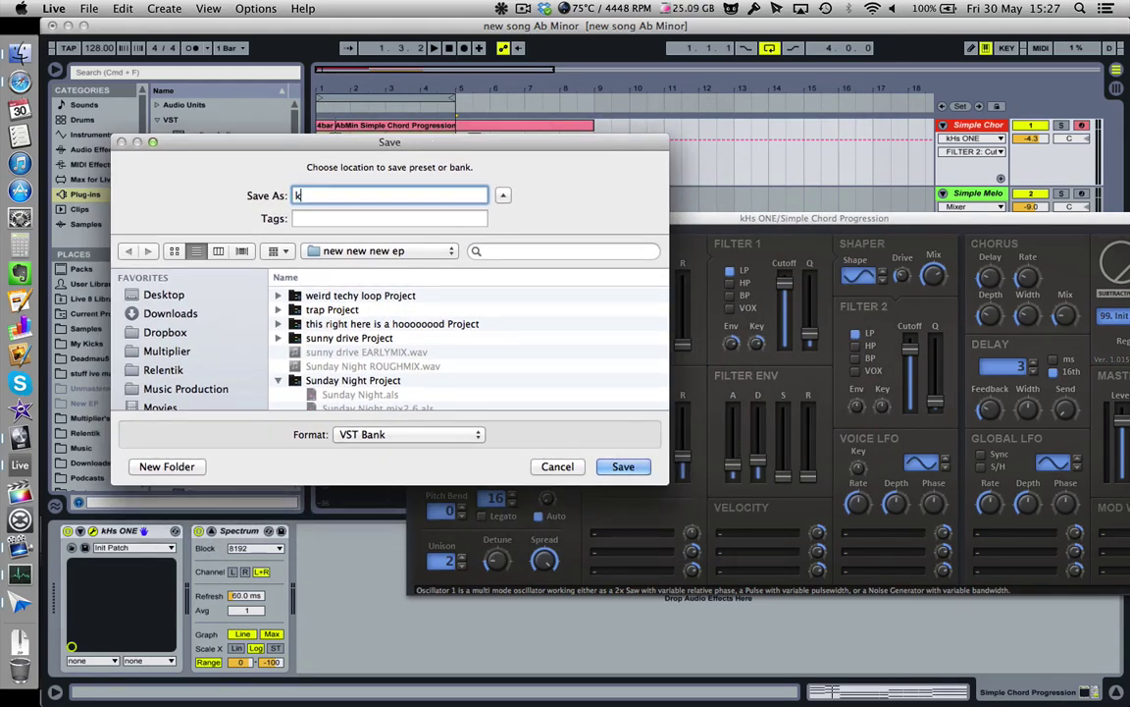
pyautogui.write('Hs ONE basic pad patc')
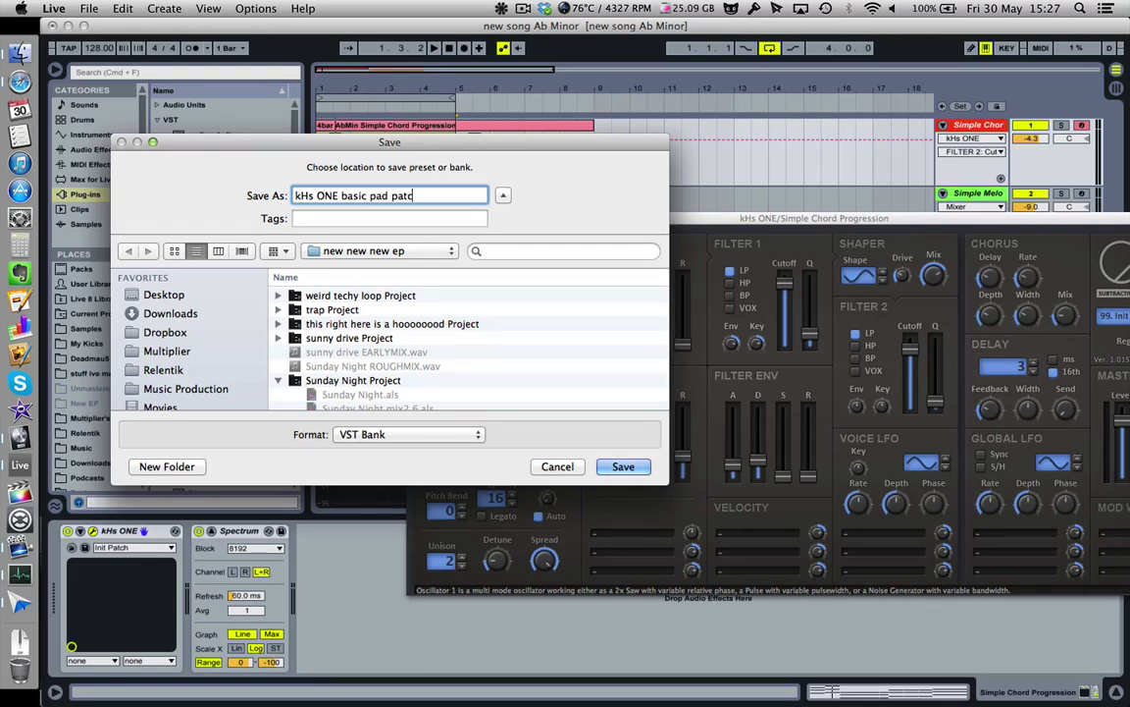
pyautogui.press('Return')
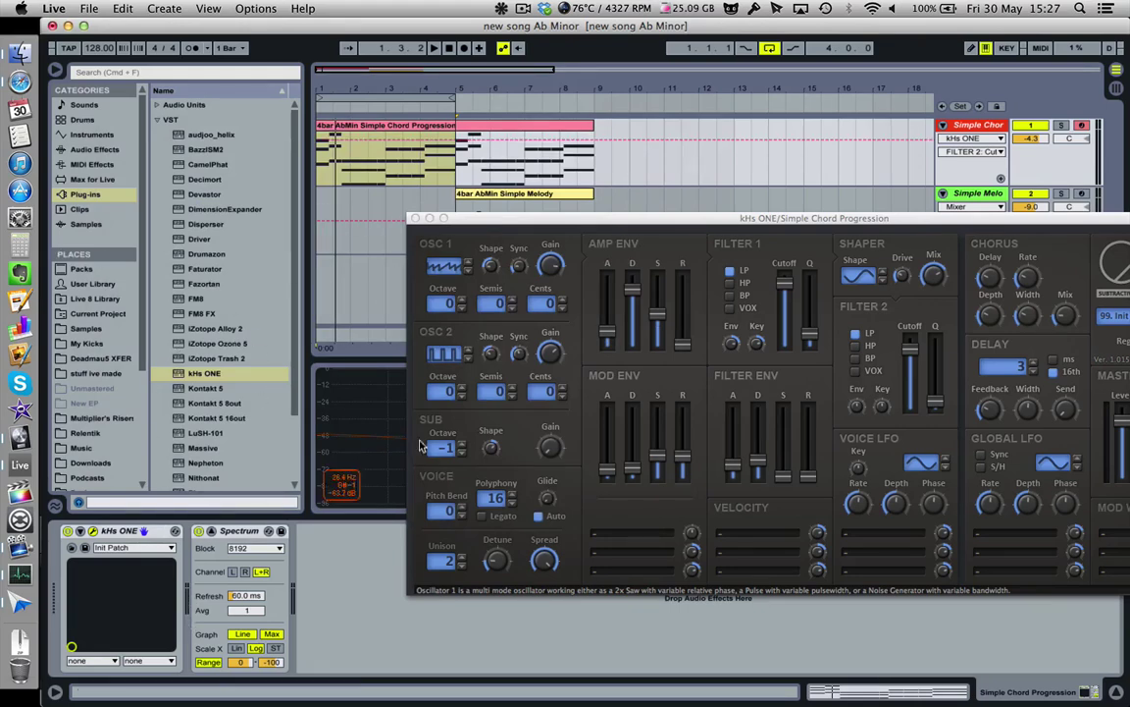
# - Group the chord track's kHs ONE into an Instrument Rack, briefly play the chords and show the rack's macro controls
pyautogui.moveTo(616, 218); pyautogui.dragTo(495, 211)
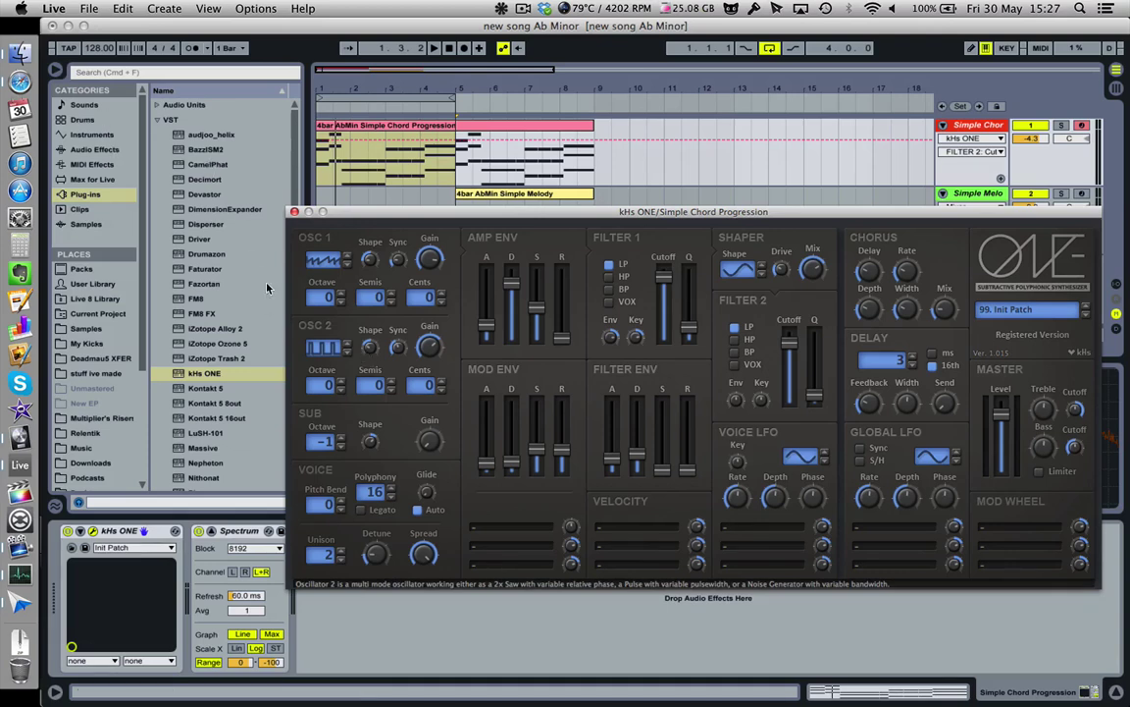
pyautogui.click(121, 163)
pyautogui.press('Up')
pyautogui.press('Up')
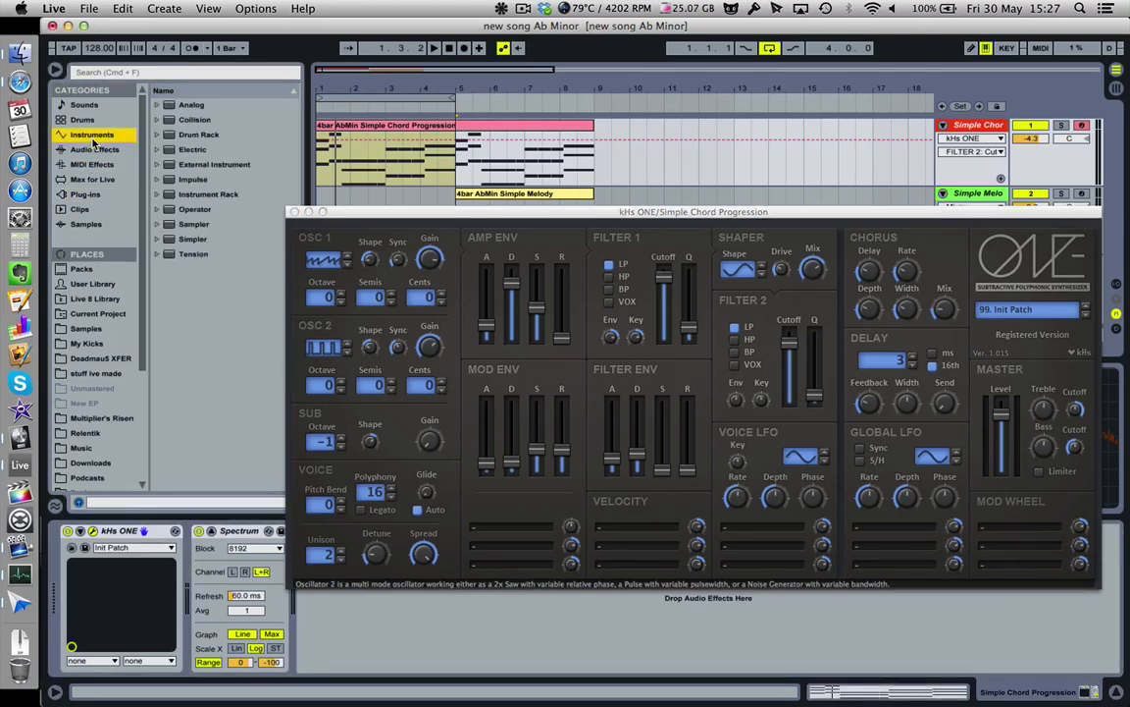
pyautogui.click(180, 192)
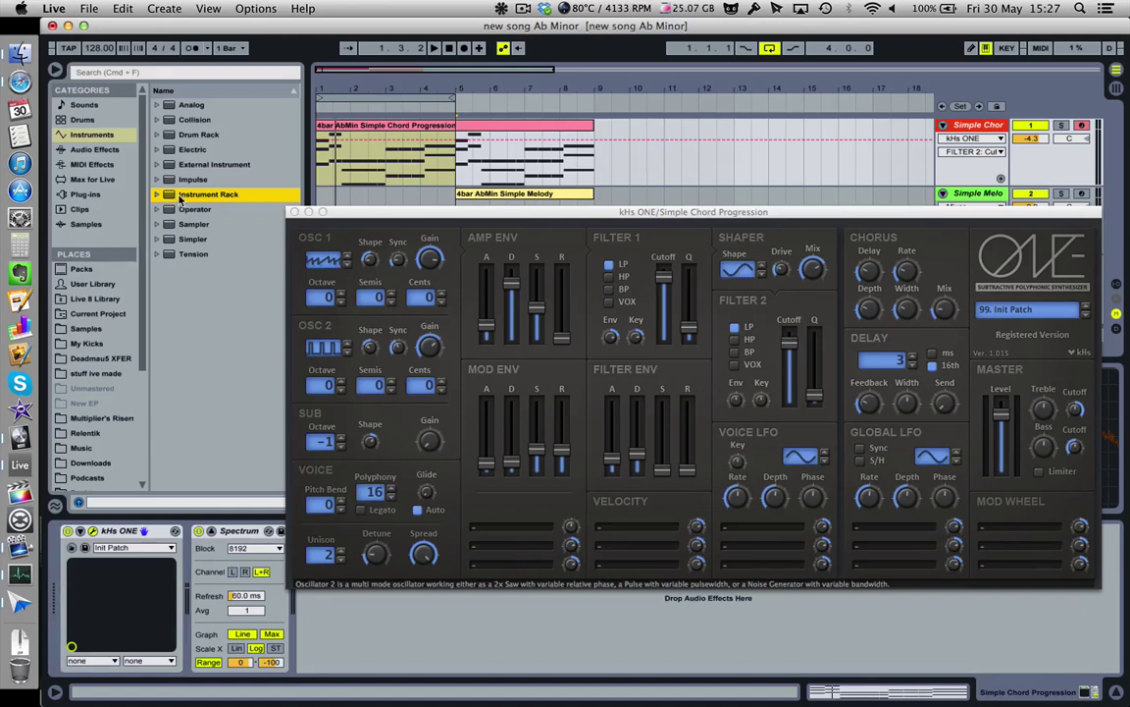
pyautogui.rightClick(172, 531)
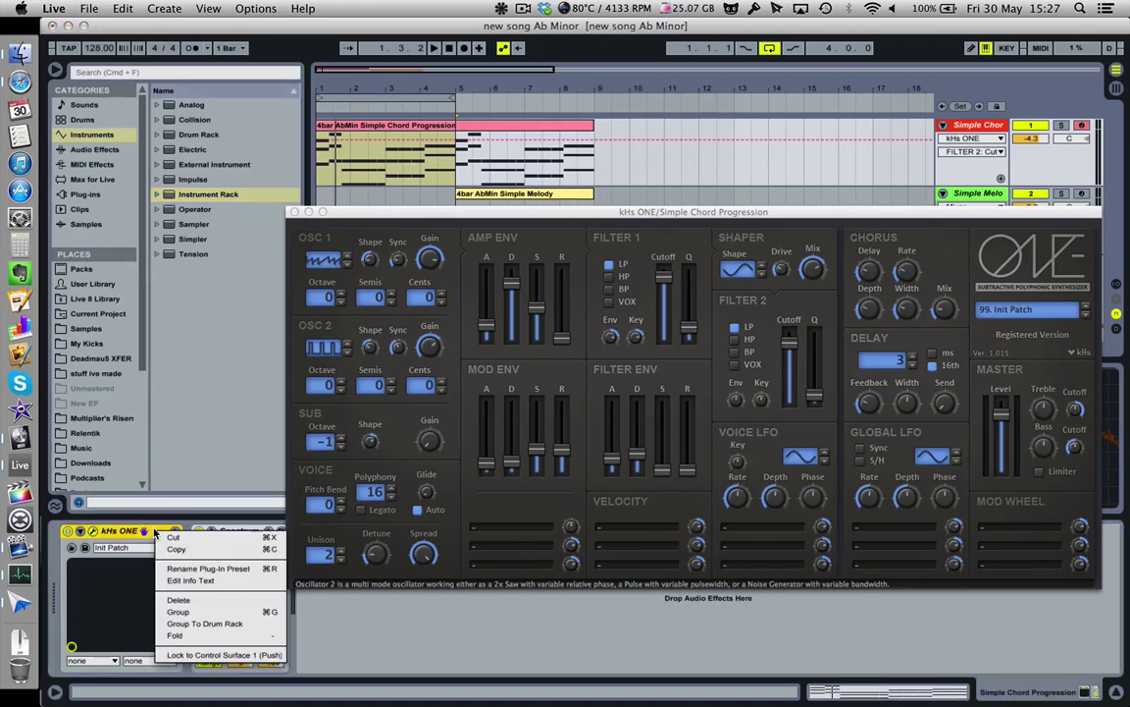
pyautogui.click(202, 613)
pyautogui.press('space')
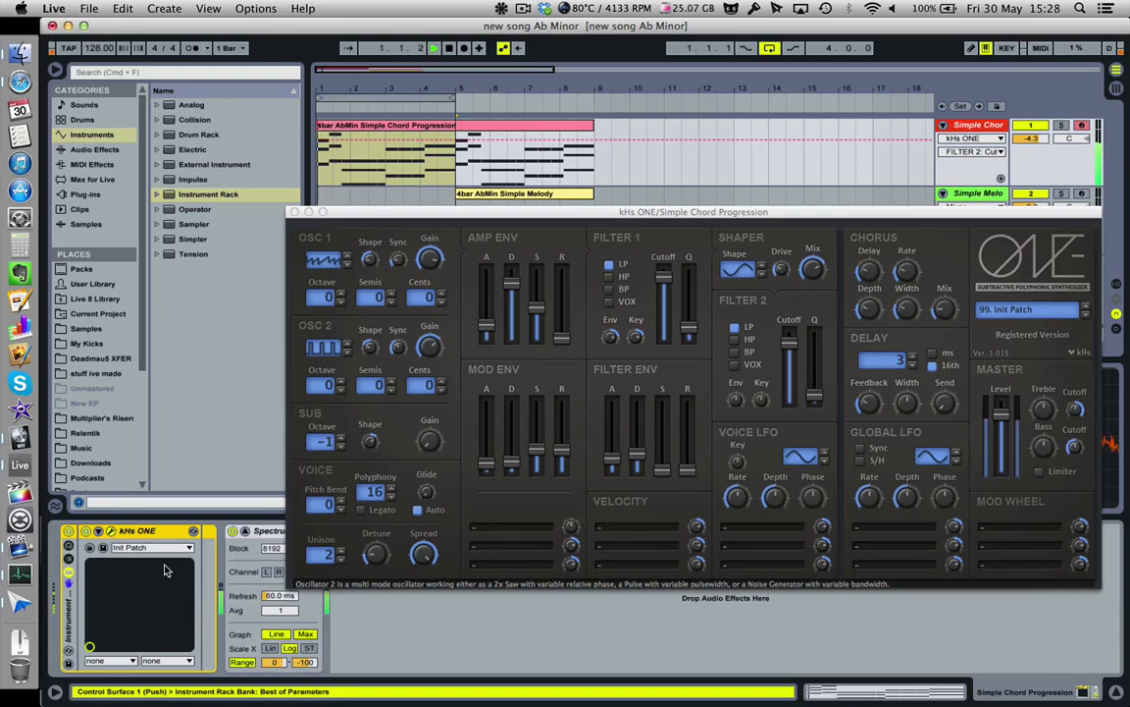
pyautogui.click(68, 545)
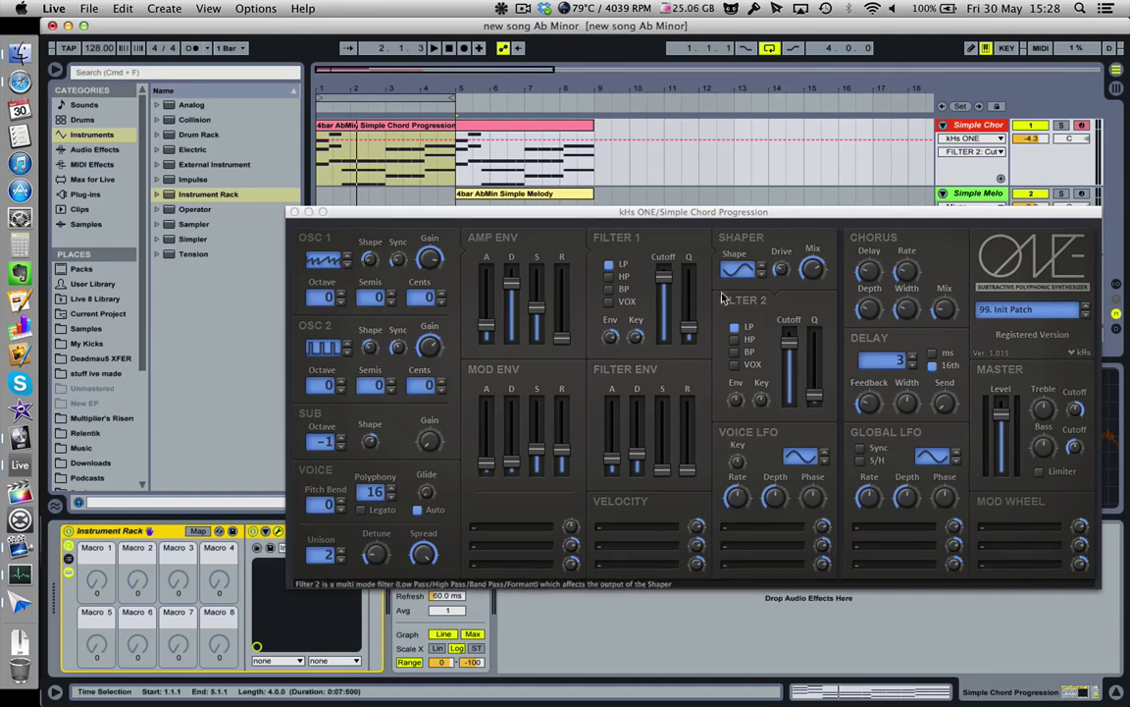
pyautogui.click(199, 530)
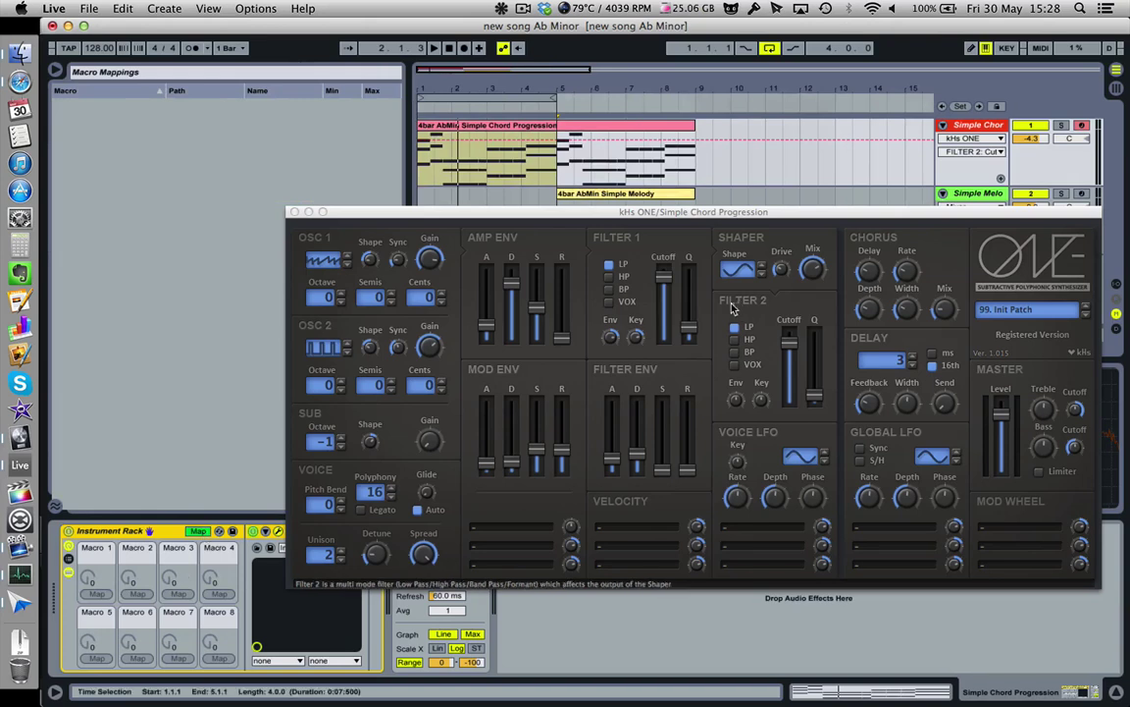
pyautogui.click(198, 531)
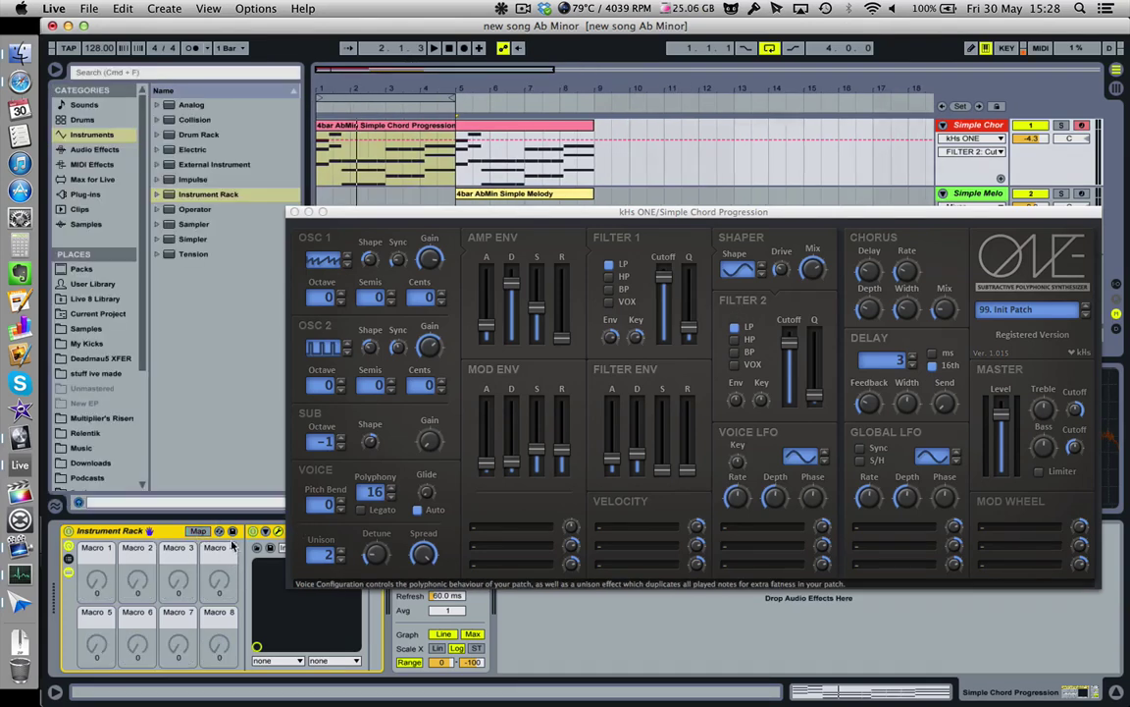
pyautogui.click(200, 530)
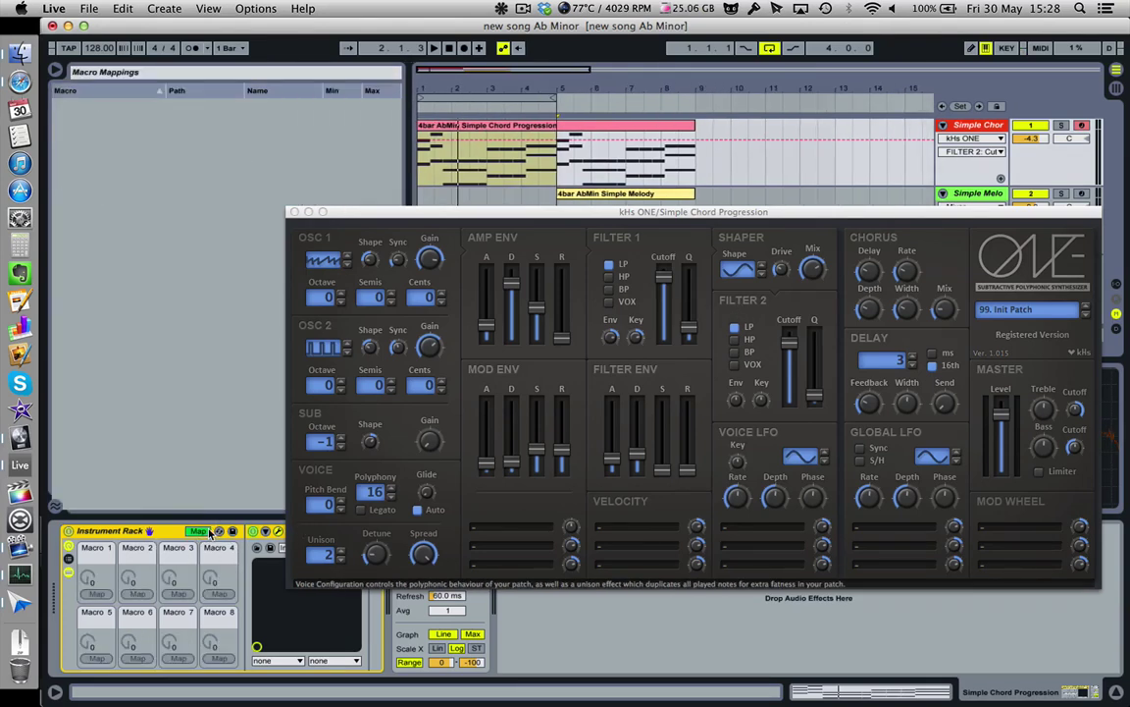
pyautogui.click(200, 531)
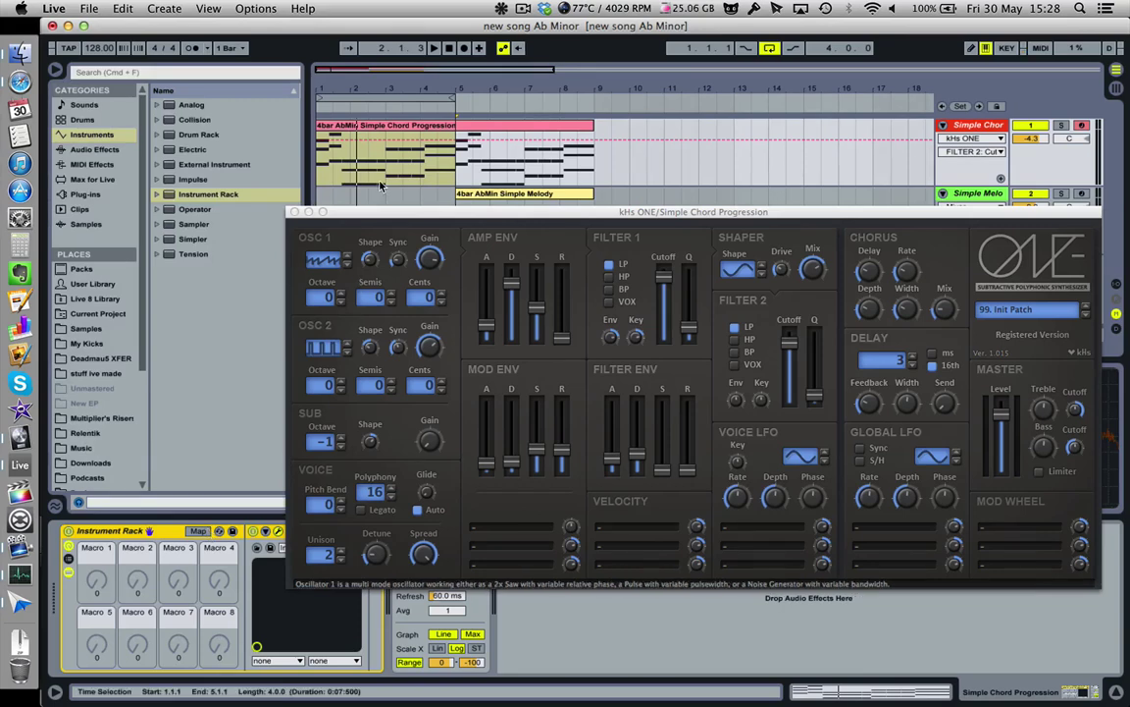
# - Expose Filter 1 Cutoff, OSC 1 Sync and OSC 1 Shape as configured parameters on the kHs ONE device
pyautogui.moveTo(491, 211); pyautogui.dragTo(603, 214)
pyautogui.click(265, 531)
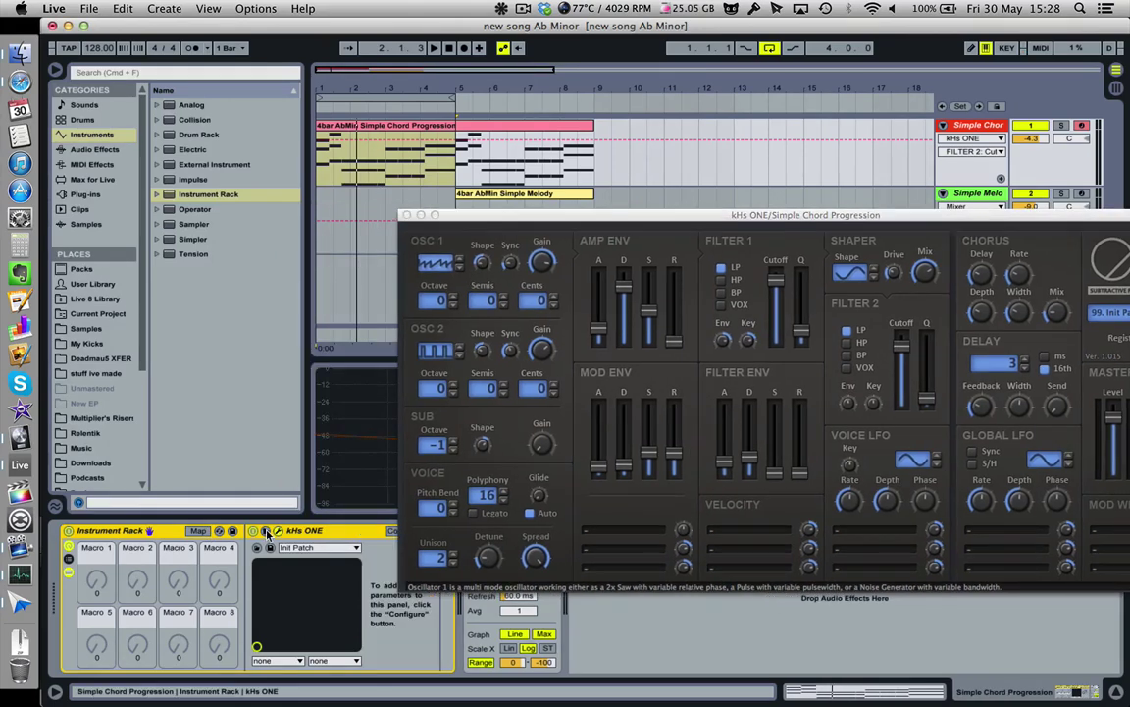
pyautogui.click(393, 531)
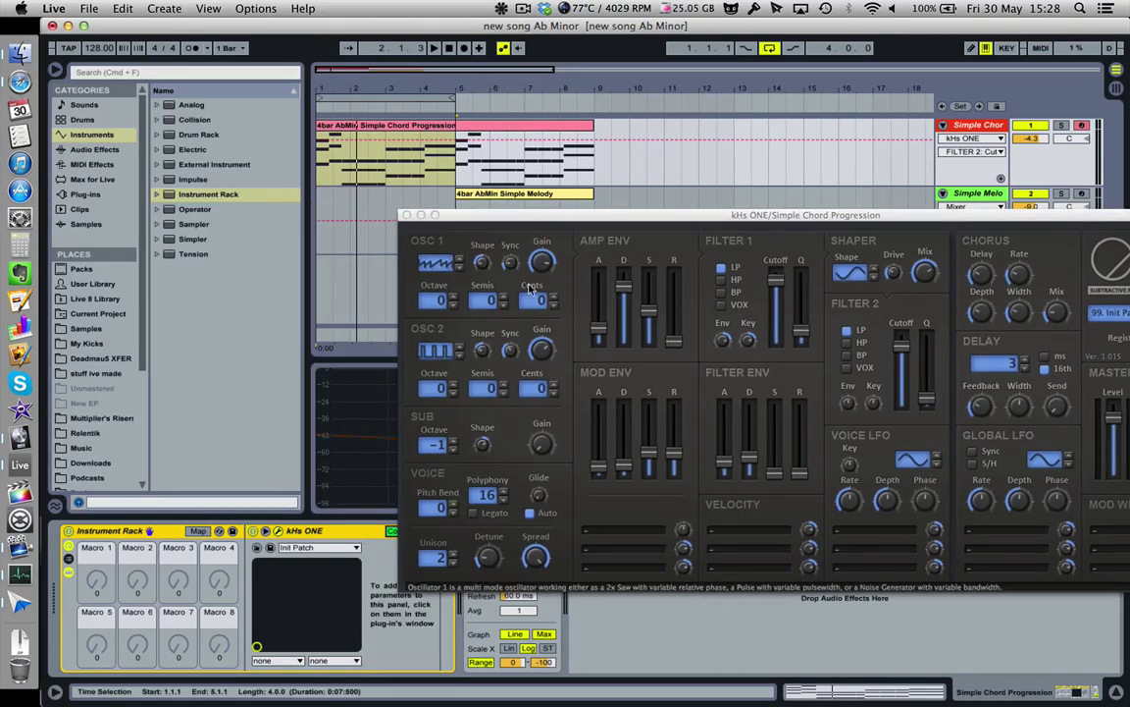
pyautogui.click(779, 285)
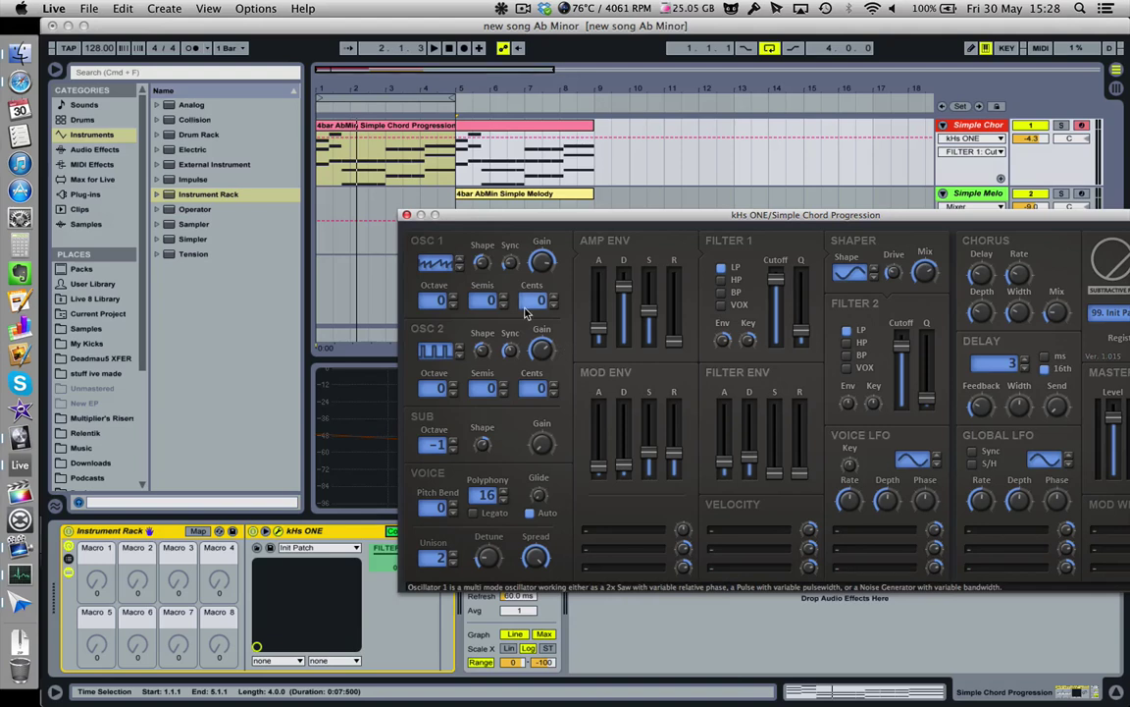
pyautogui.click(507, 267)
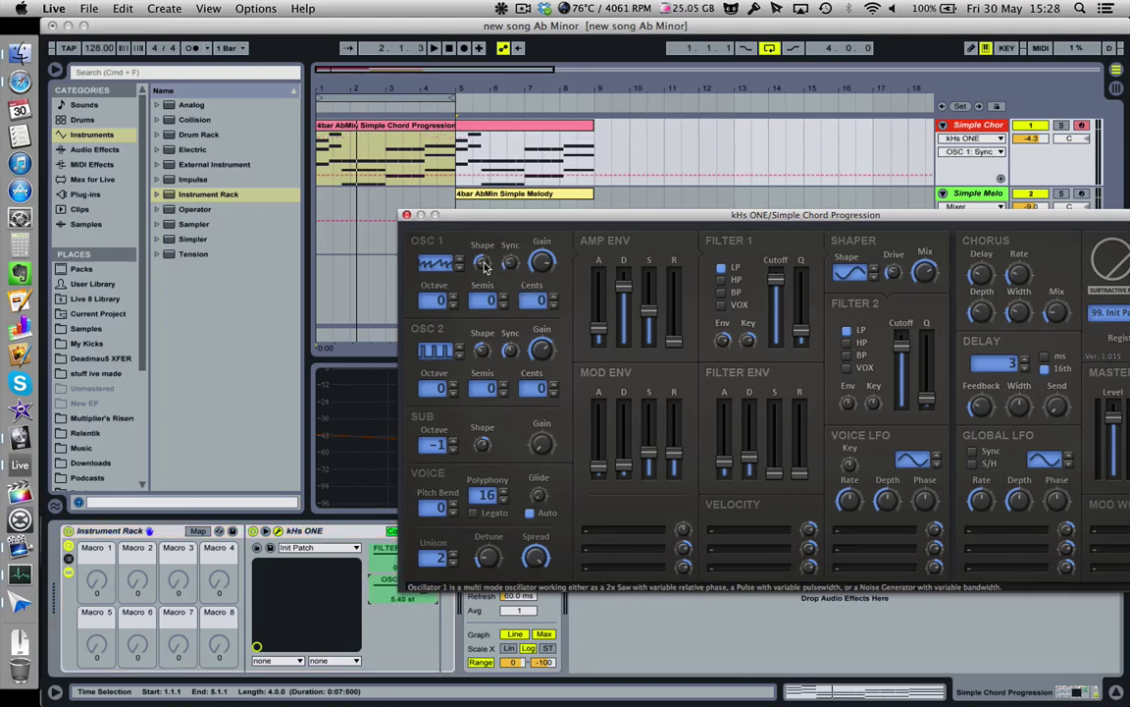
pyautogui.click(482, 263)
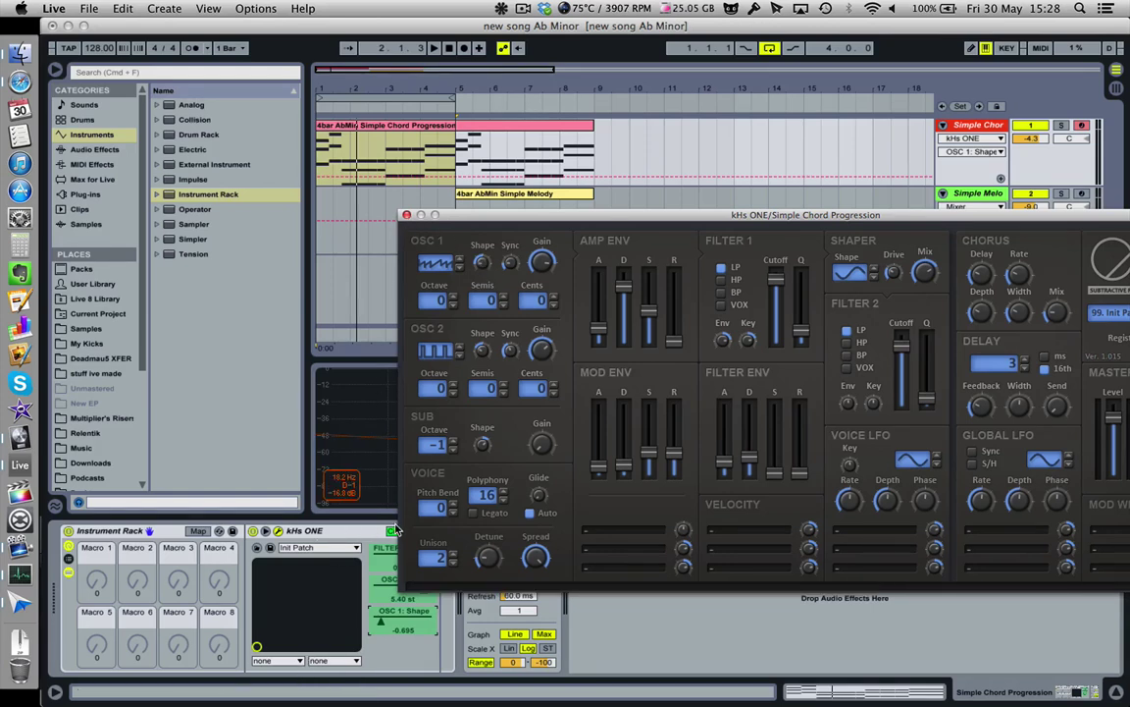
# - Map Filter 1 Cutoff, OSC 1 Sync and OSC 1 Shape to Macros 1, 2 and 3, closing the synth window and leaving mapping mode
pyautogui.click(144, 547)
pyautogui.click(198, 531)
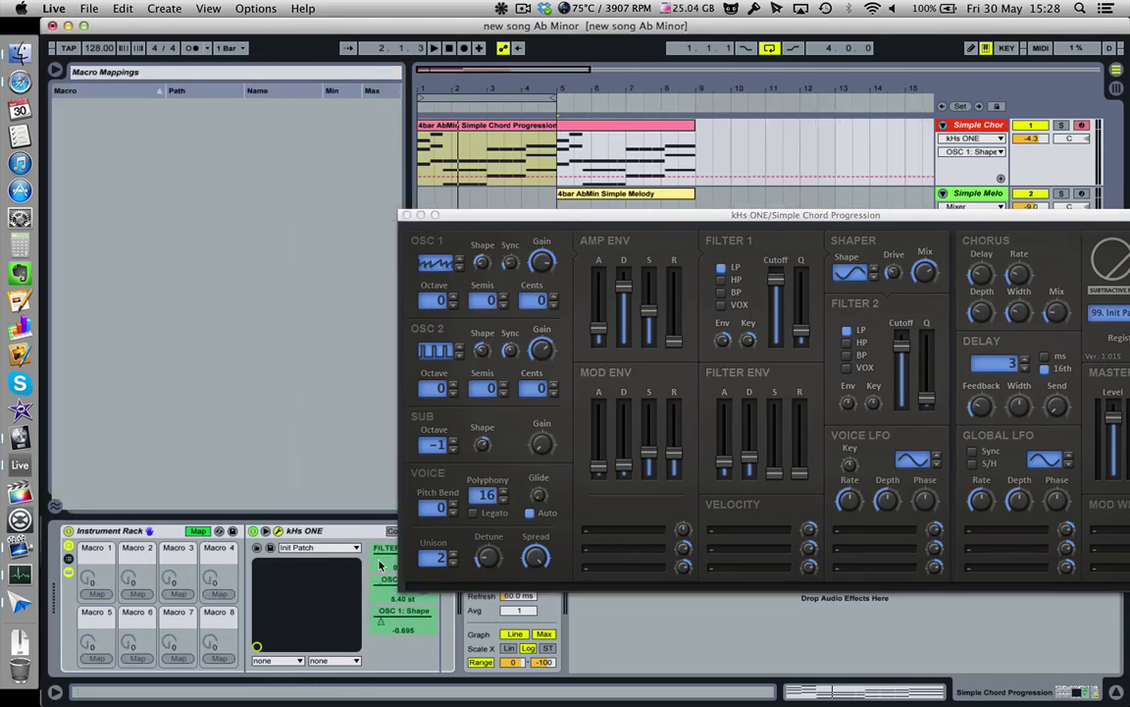
pyautogui.click(383, 557)
pyautogui.click(108, 594)
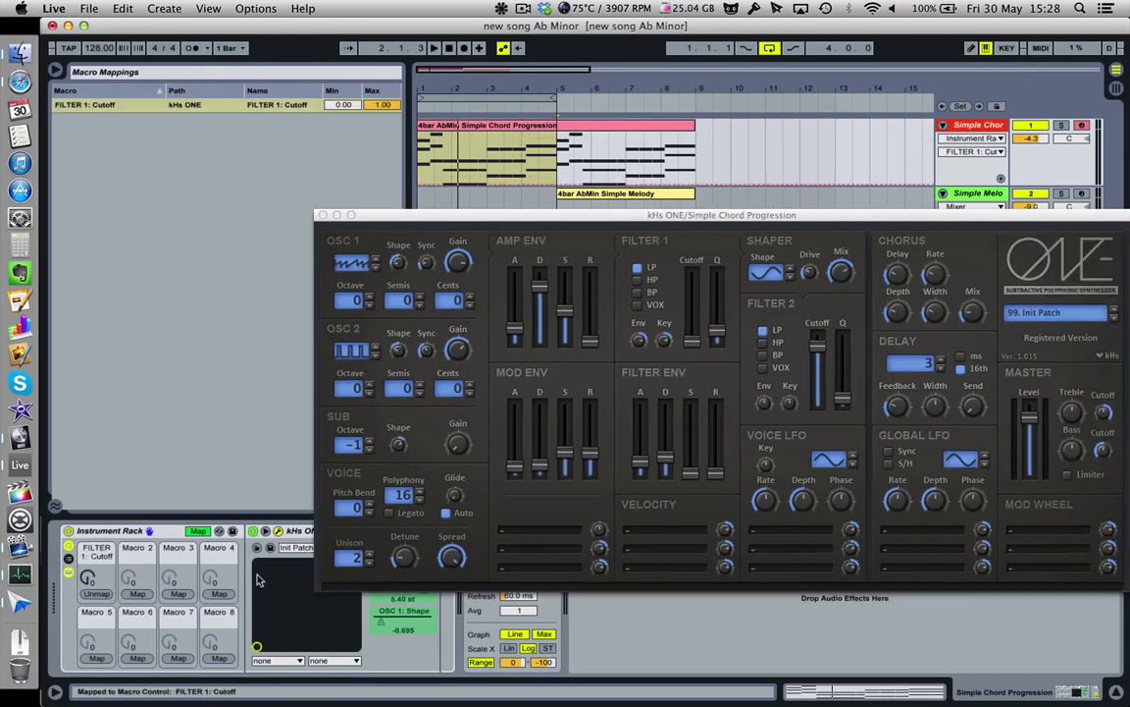
pyautogui.click(140, 595)
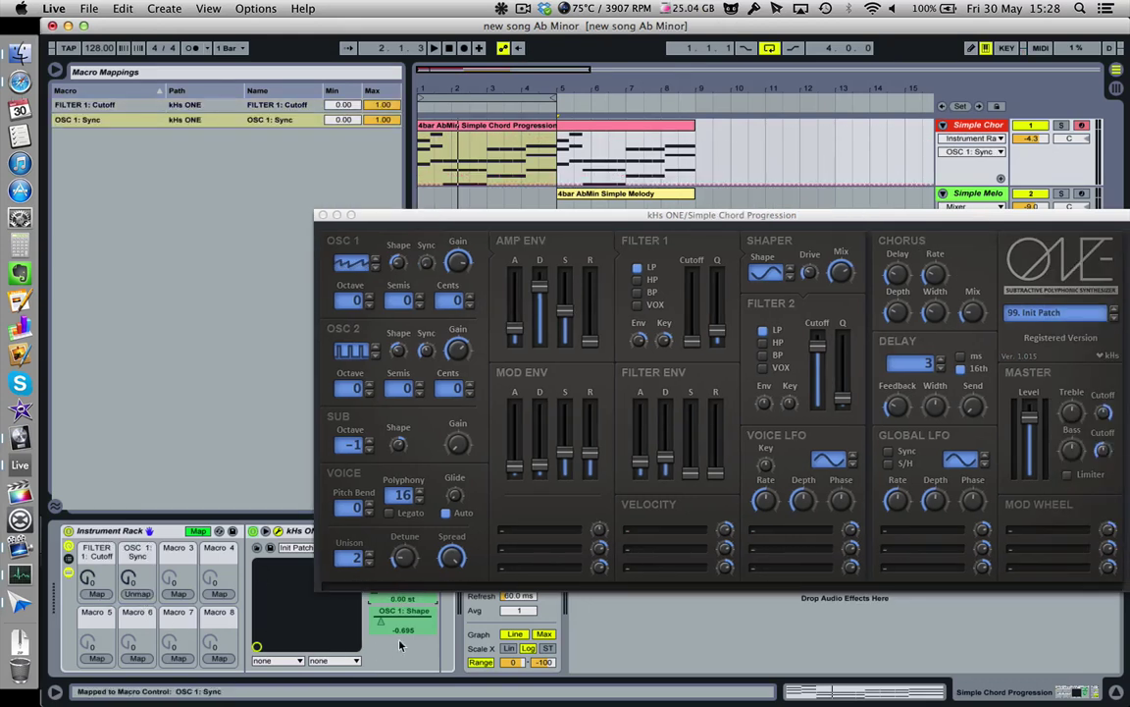
pyautogui.click(169, 594)
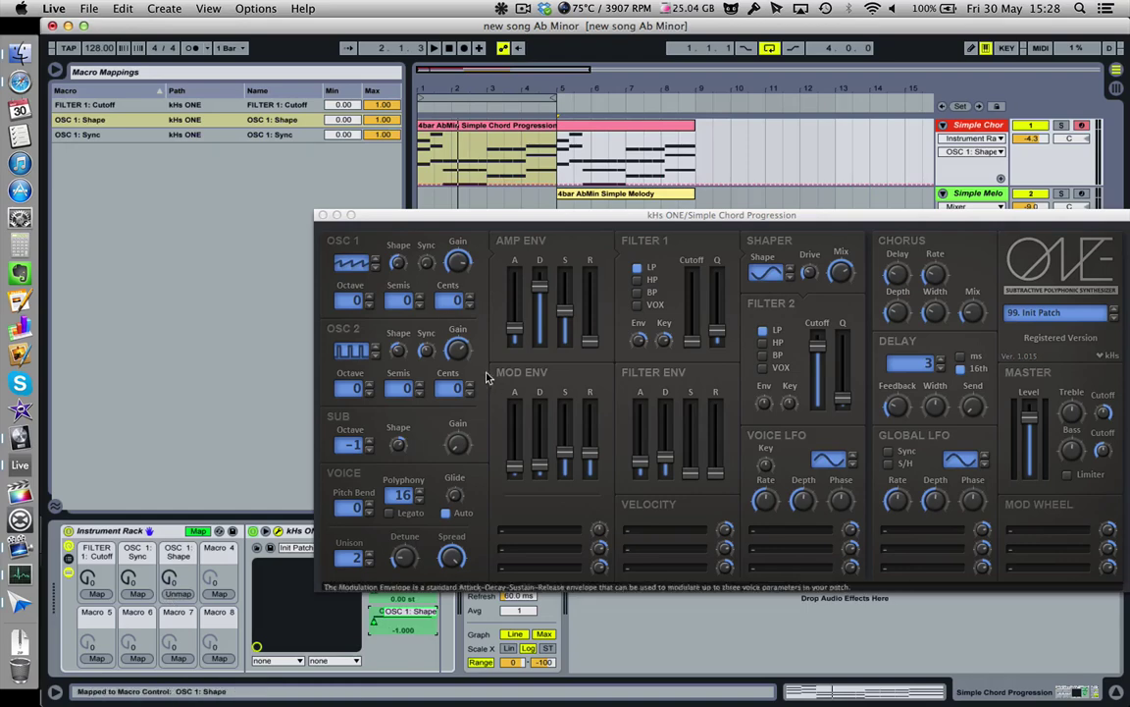
pyautogui.click(323, 216)
pyautogui.click(200, 531)
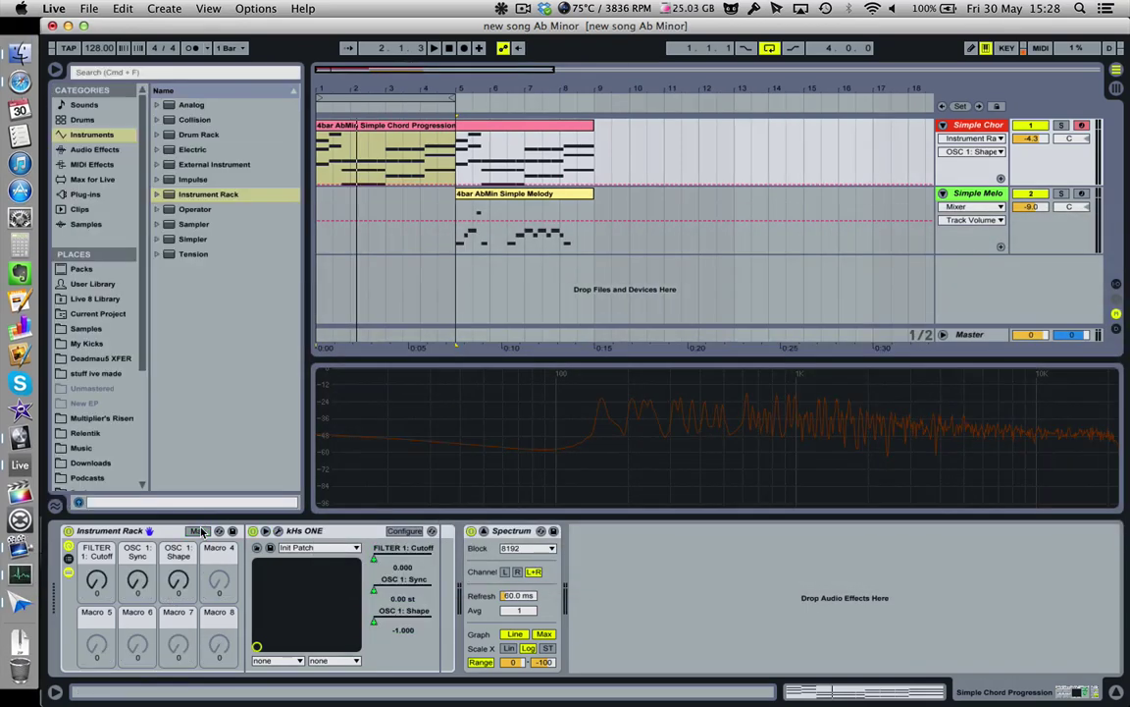
# - Play the chords while raising the macros to 101 for Filter 1 Cutoff, 98 for OSC 1 Sync and 109 for OSC 1 Shape
pyautogui.moveTo(97, 581); pyautogui.dragTo(97, 564)
pyautogui.press('space')
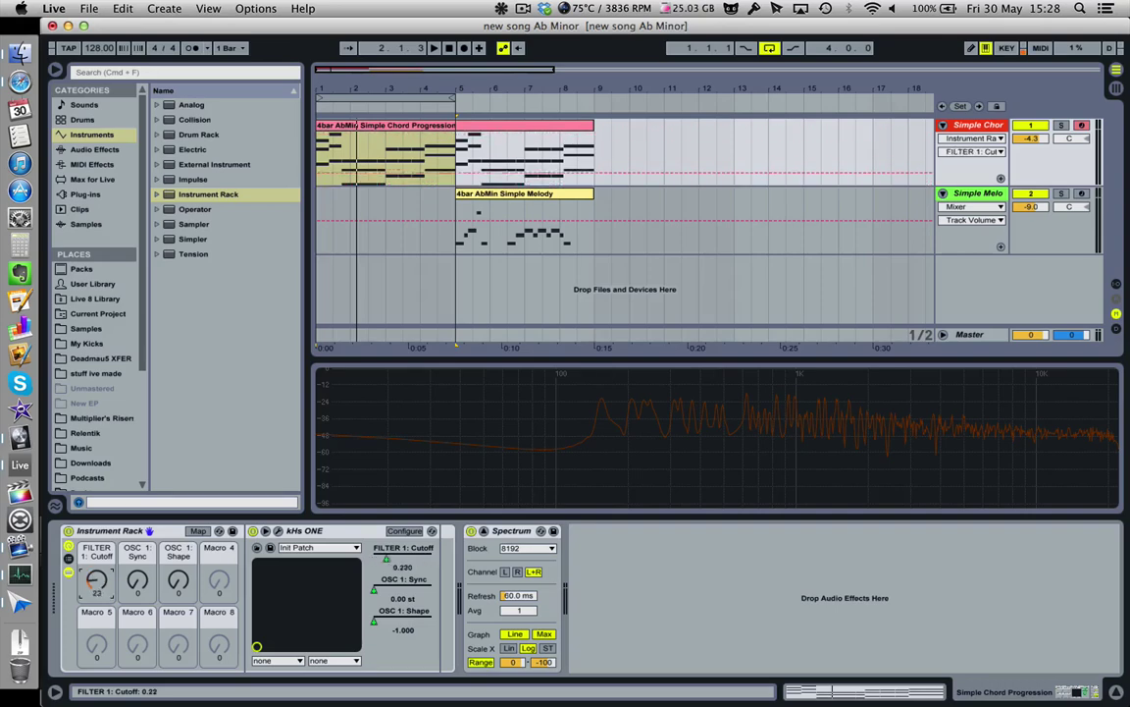
pyautogui.moveTo(138, 581); pyautogui.dragTo(137, 535)
pyautogui.moveTo(177, 581); pyautogui.dragTo(177, 532)
pyautogui.moveTo(97, 581); pyautogui.dragTo(97, 549)
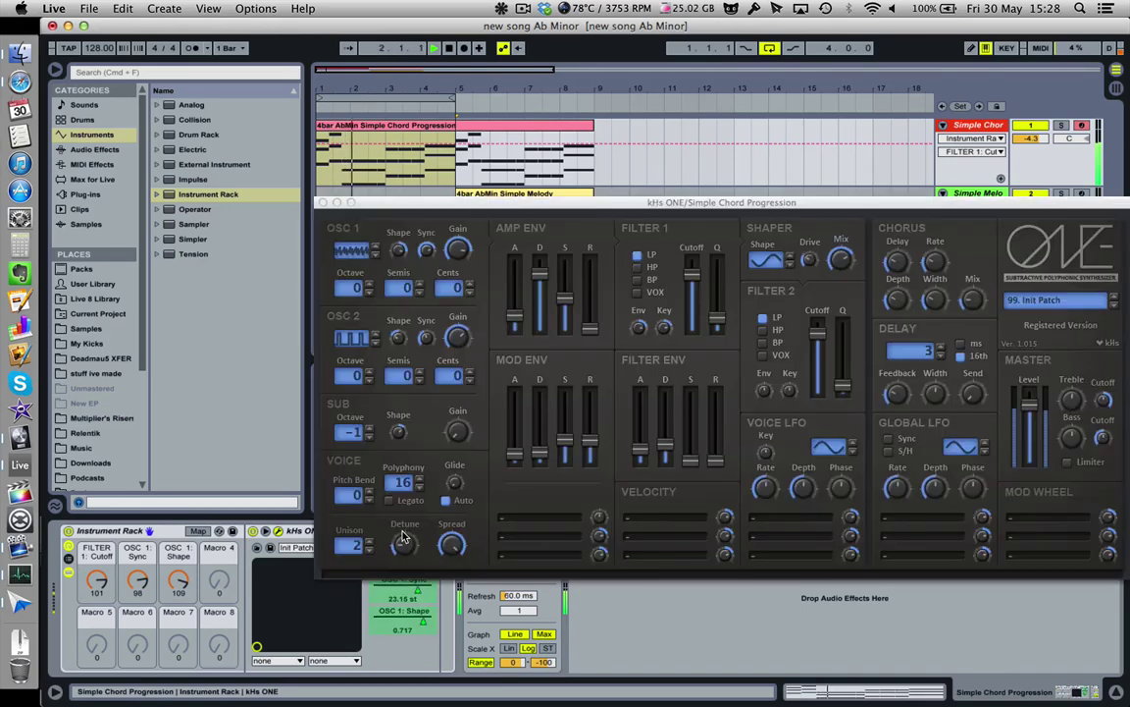
# - Lower the OSC 1 Sync macro to 14 and the OSC 1 Shape macro to 26 while watching the synth window
pyautogui.click(275, 530)
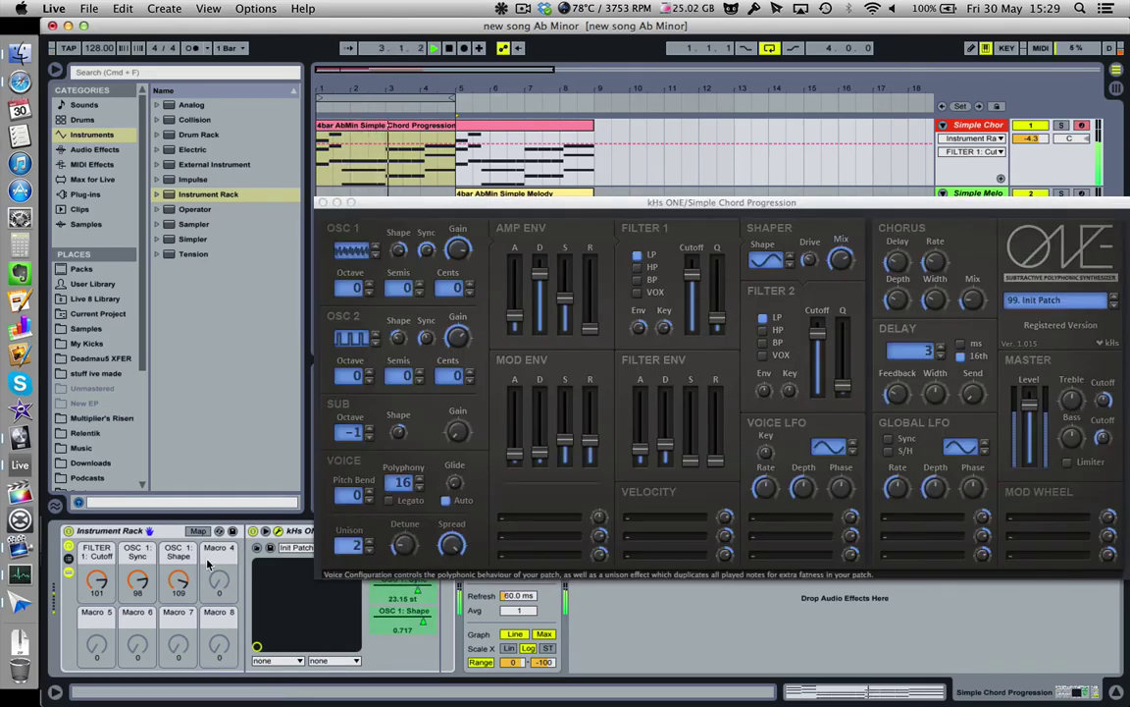
pyautogui.moveTo(177, 579); pyautogui.dragTo(178, 653)
pyautogui.moveTo(137, 581); pyautogui.dragTo(138, 628)
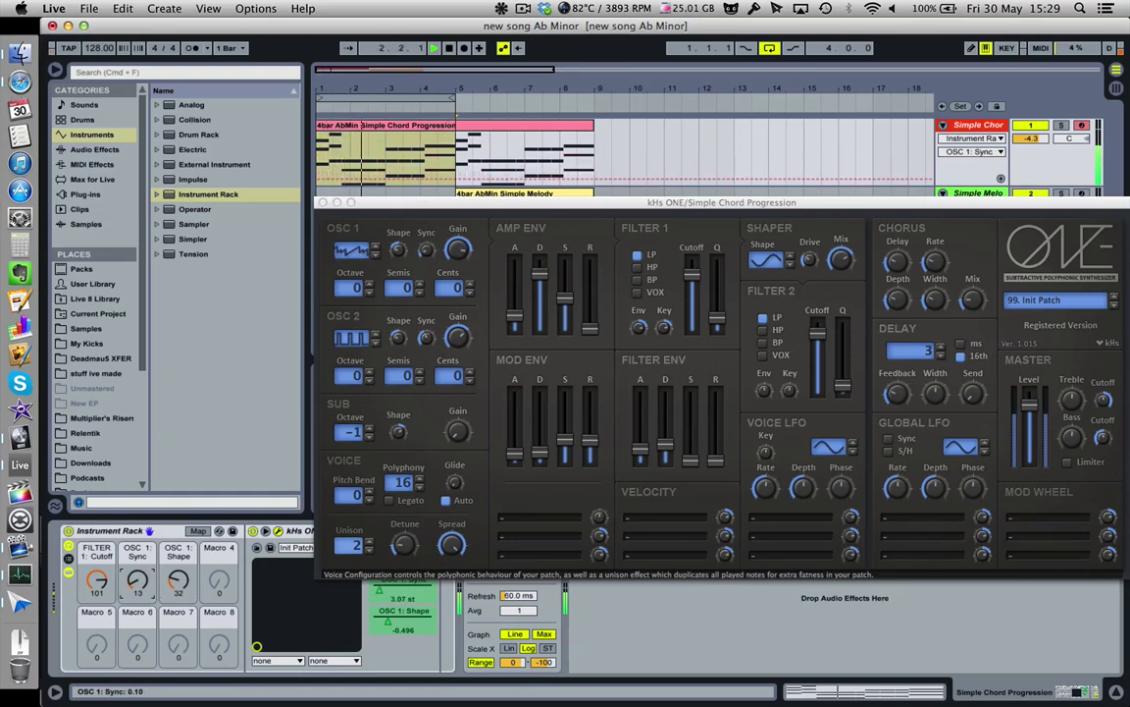
pyautogui.moveTo(137, 581); pyautogui.dragTo(178, 586)
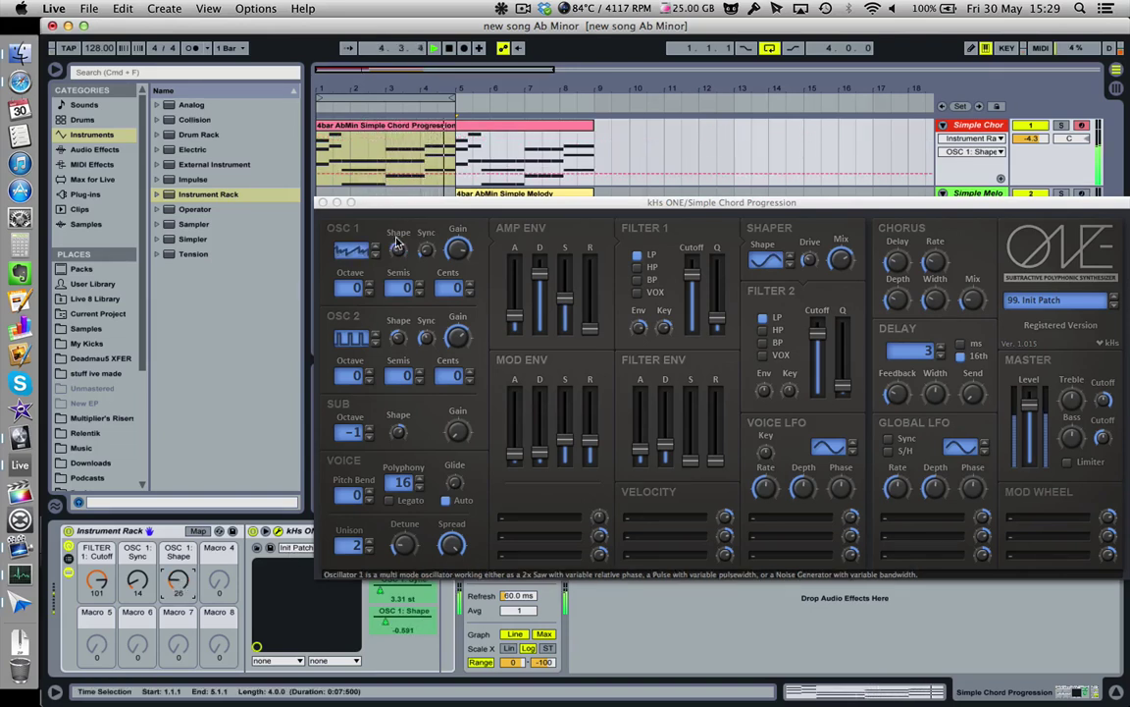
# - Dismiss the disk space warning and add OSC 2 Shape and OSC 2 Sync to the kHs ONE device's configured parameters
pyautogui.click(290, 556)
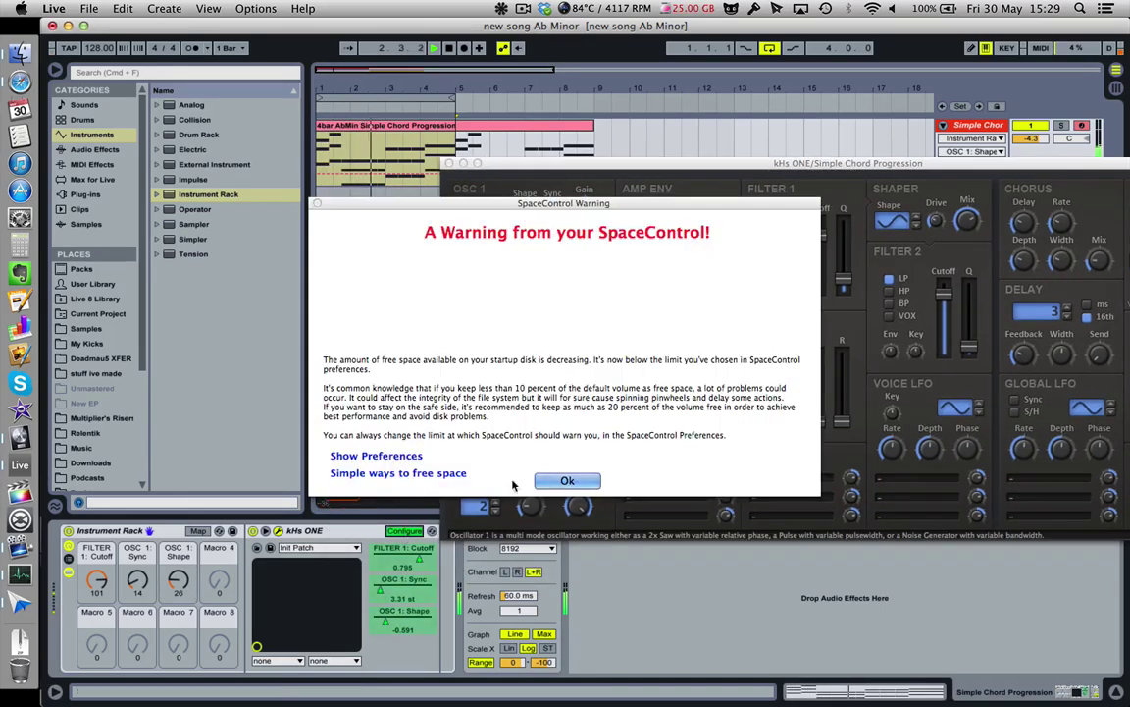
pyautogui.click(566, 481)
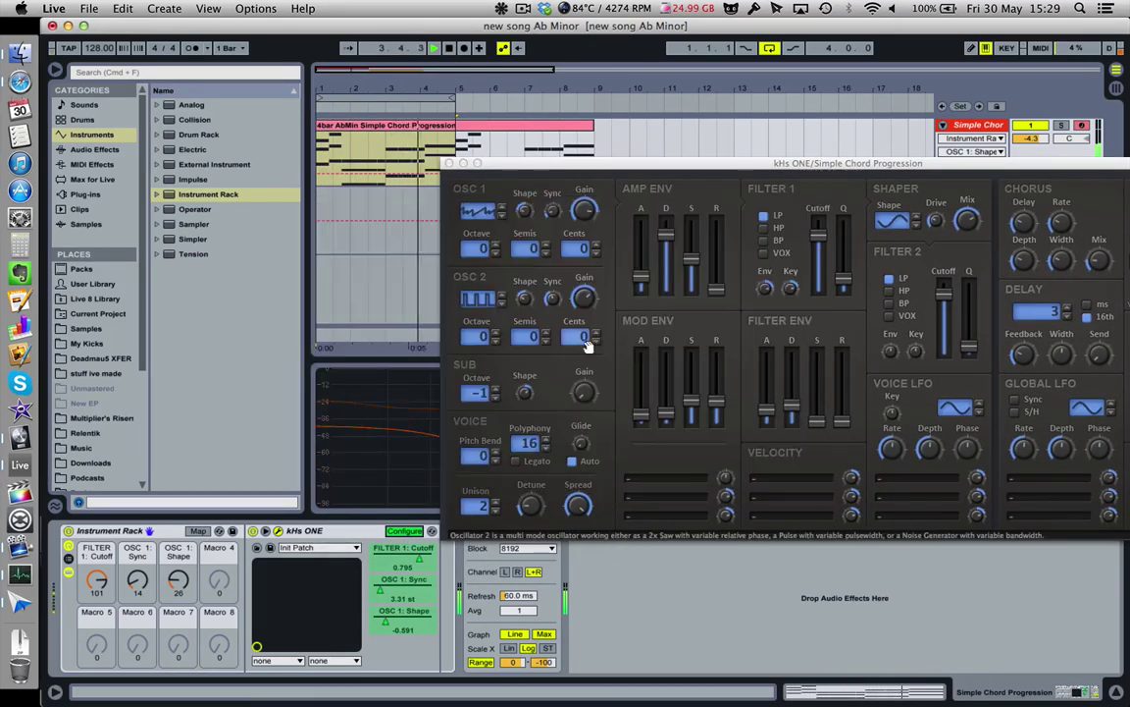
pyautogui.click(525, 299)
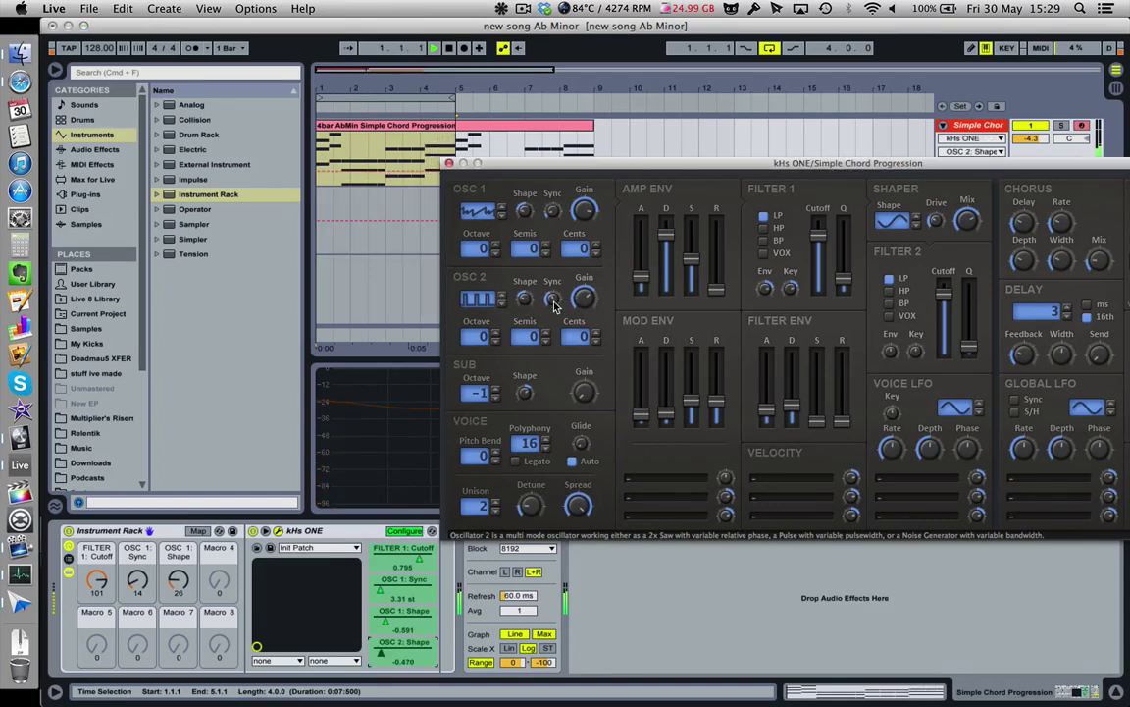
pyautogui.click(554, 300)
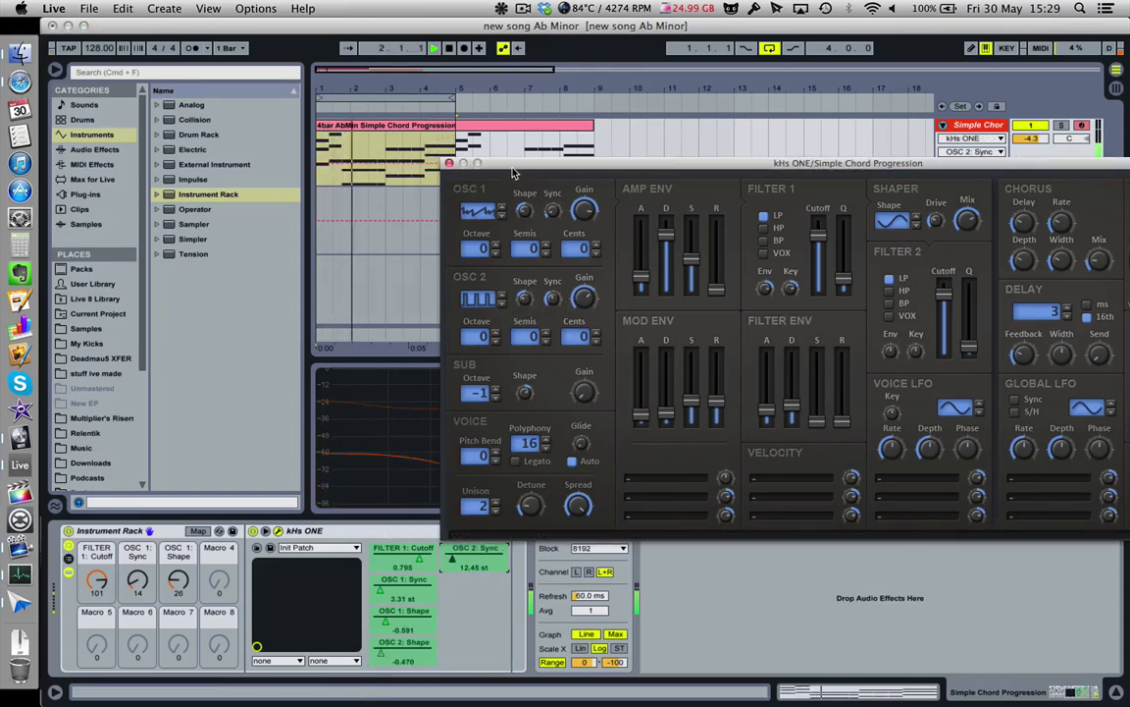
pyautogui.moveTo(512, 173); pyautogui.dragTo(587, 173)
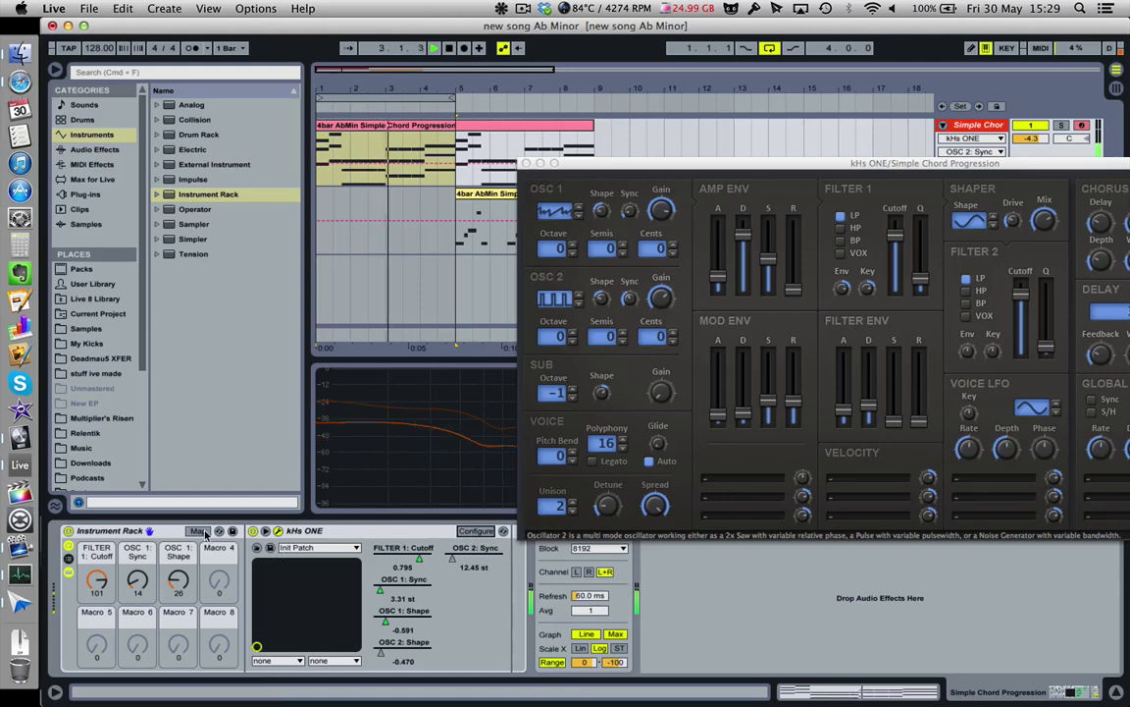
# - Map OSC 2 Shape to Macro 4 and OSC 2 Sync to Macro 5, then leave macro mapping mode
pyautogui.click(201, 530)
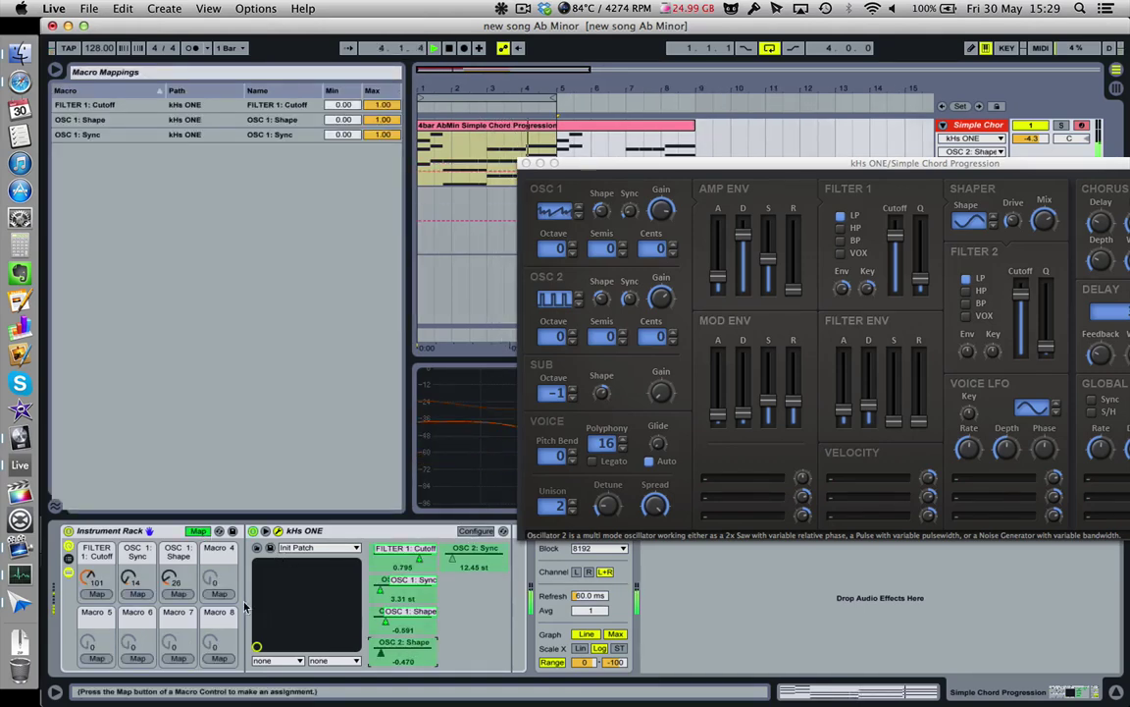
pyautogui.click(218, 594)
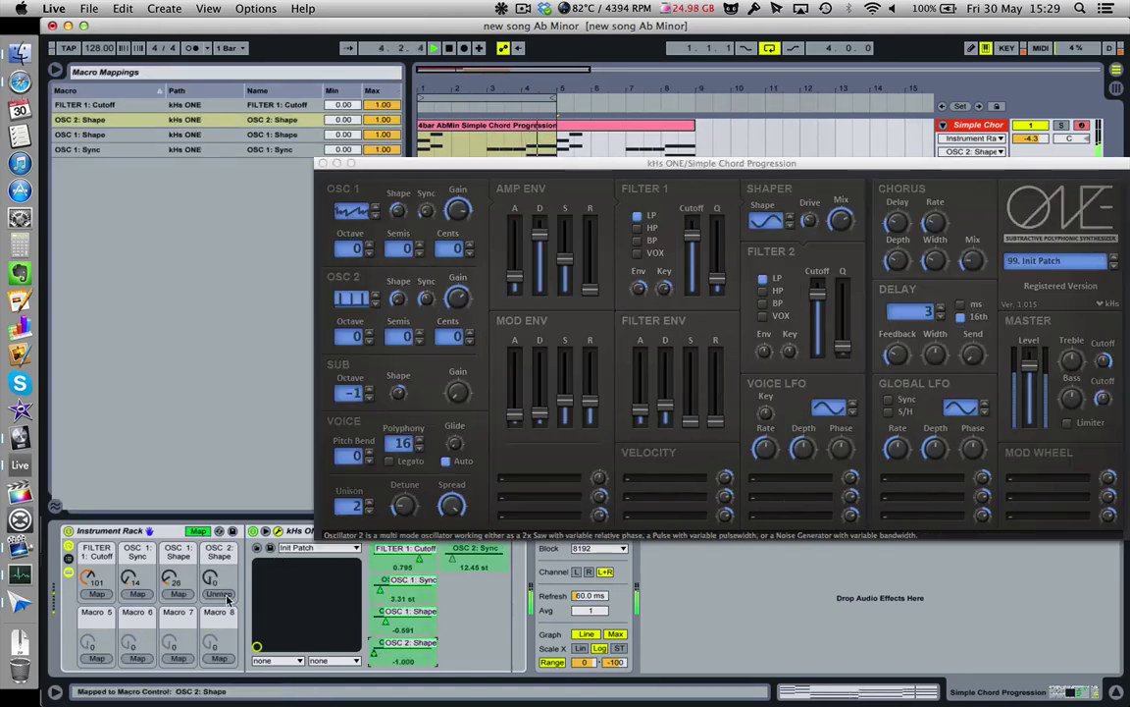
pyautogui.click(96, 658)
pyautogui.click(201, 531)
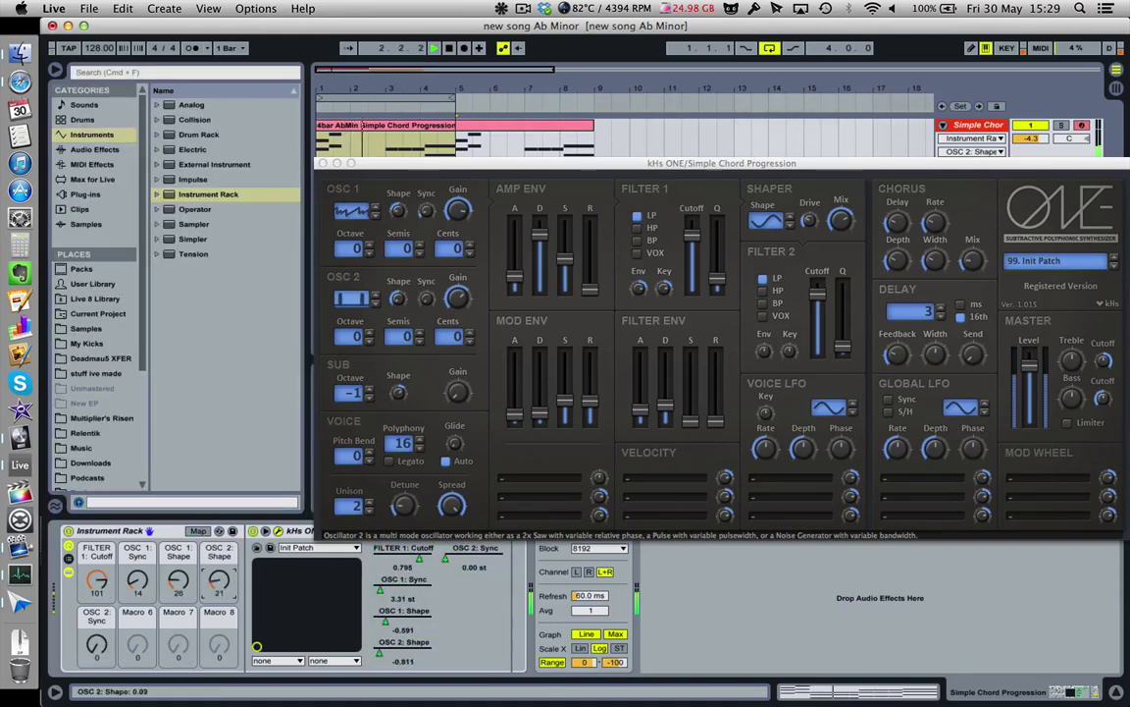
# - Adjust the macros by ear during playback, setting OSC 2 Shape to 24, OSC 2 Sync to 45 and Filter 1 Cutoff to 98
pyautogui.moveTo(219, 581); pyautogui.dragTo(219, 577)
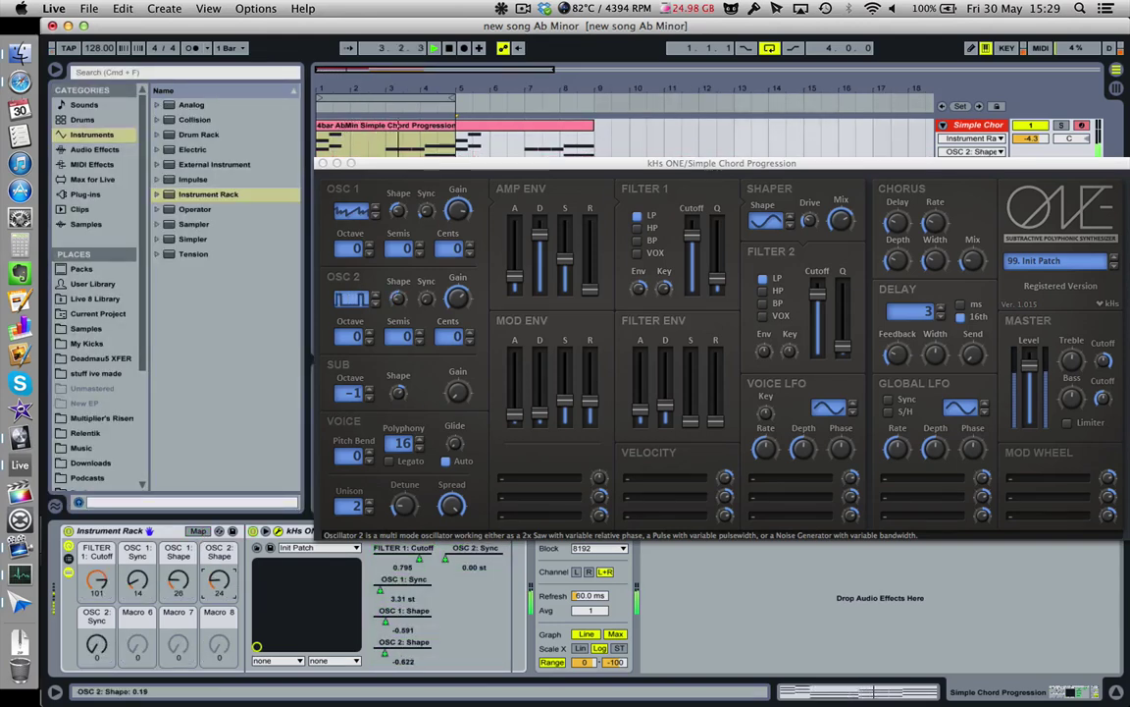
pyautogui.moveTo(97, 643); pyautogui.dragTo(96, 640)
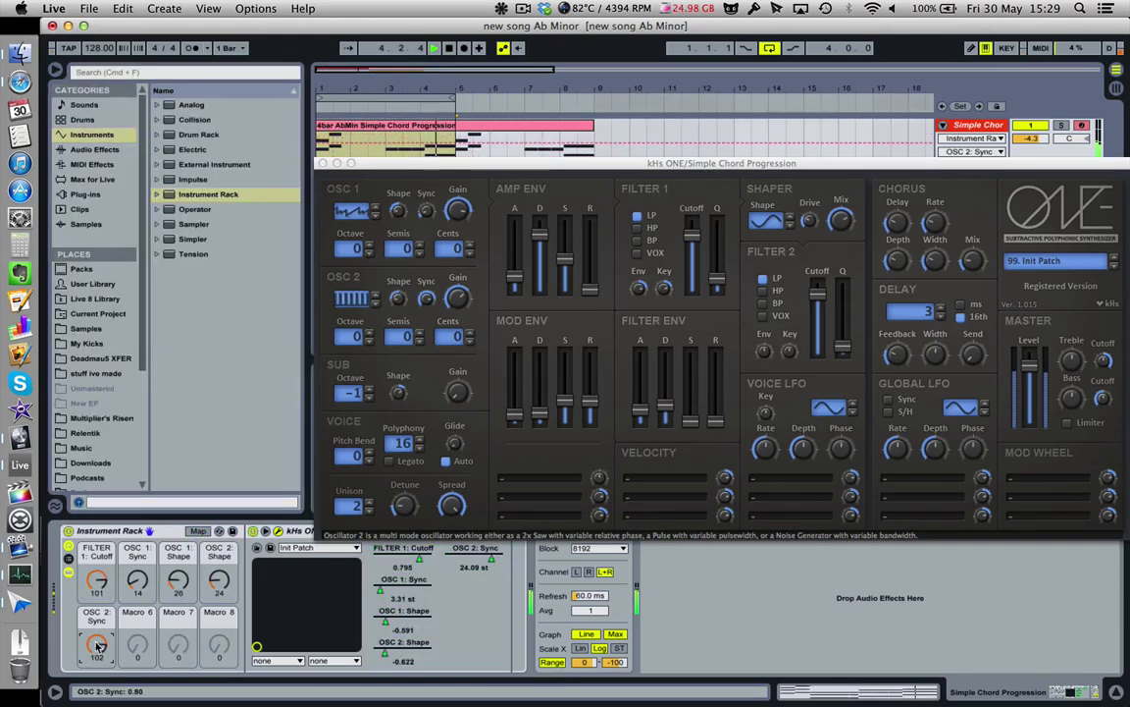
pyautogui.moveTo(219, 578); pyautogui.dragTo(218, 581)
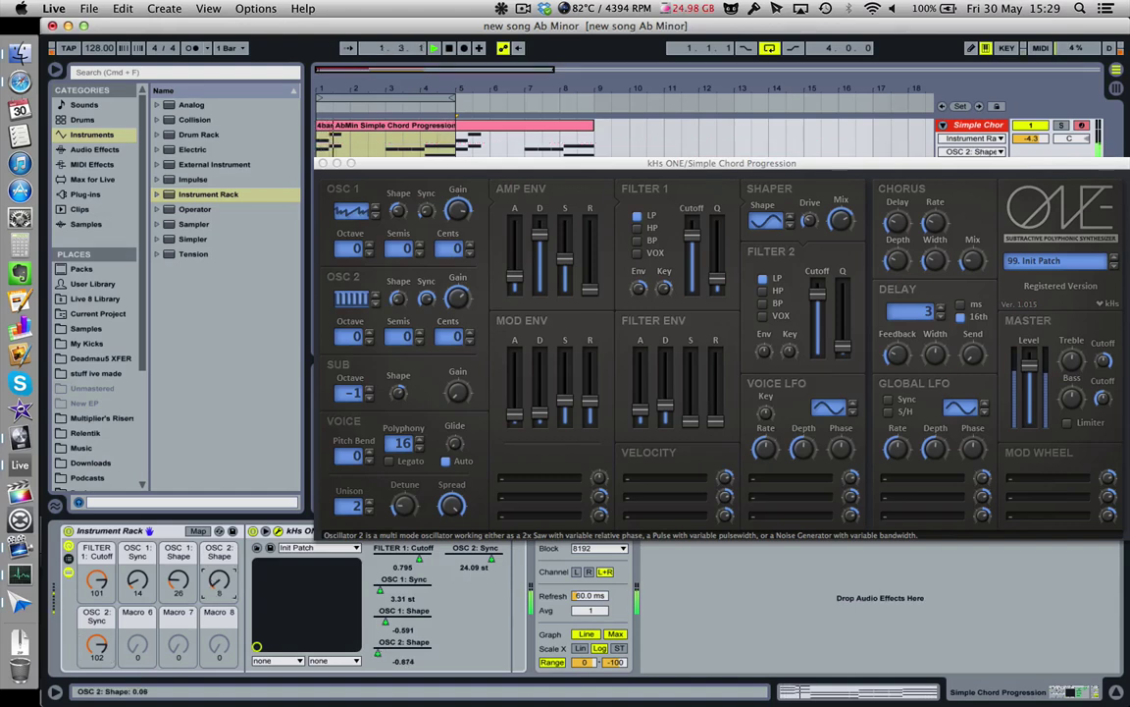
pyautogui.moveTo(97, 644)
pyautogui.mouseDown()
pyautogui.moveTo(96, 677)
pyautogui.moveTo(96, 632)
pyautogui.mouseUp()
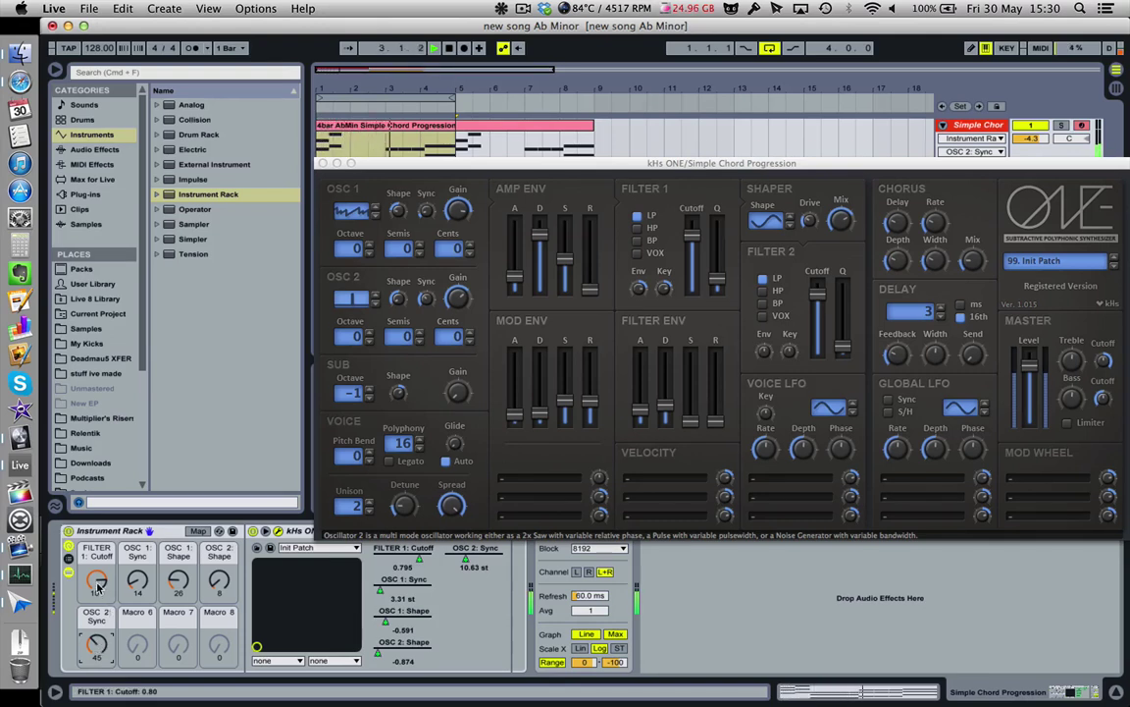
pyautogui.moveTo(97, 579); pyautogui.dragTo(97, 587)
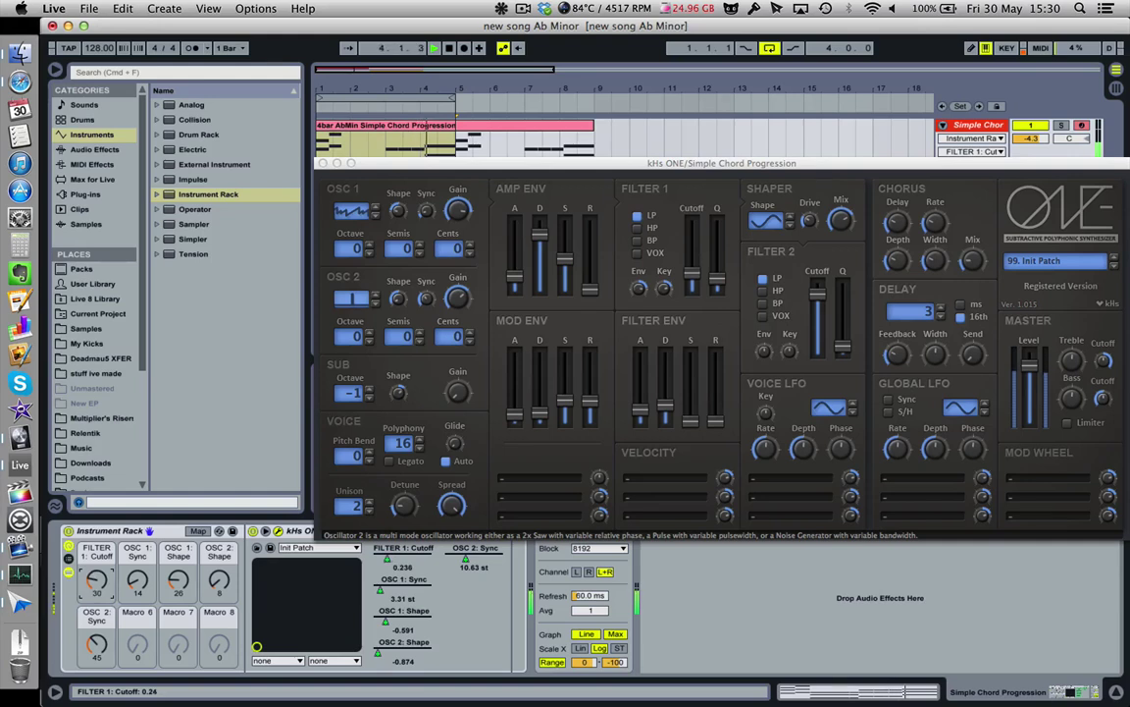
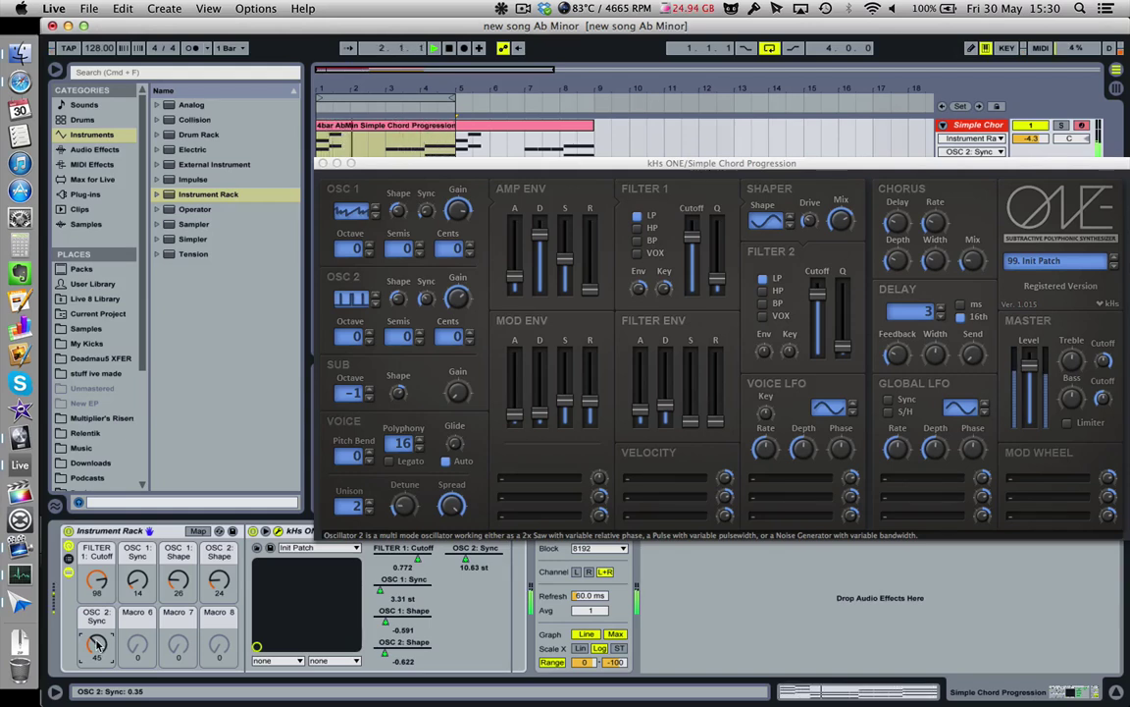
# - Lower the amp envelope's sustain to 0.023 in the synth window and add it to the kHs ONE device's configured parameters
pyautogui.click(277, 530)
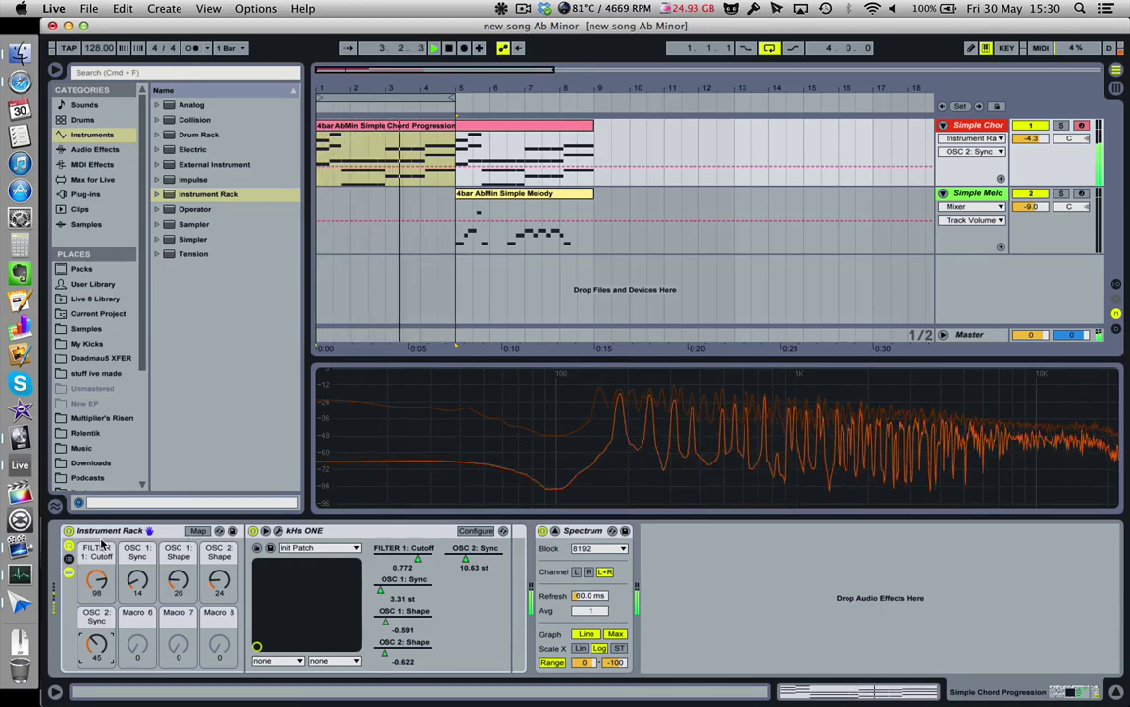
pyautogui.click(277, 530)
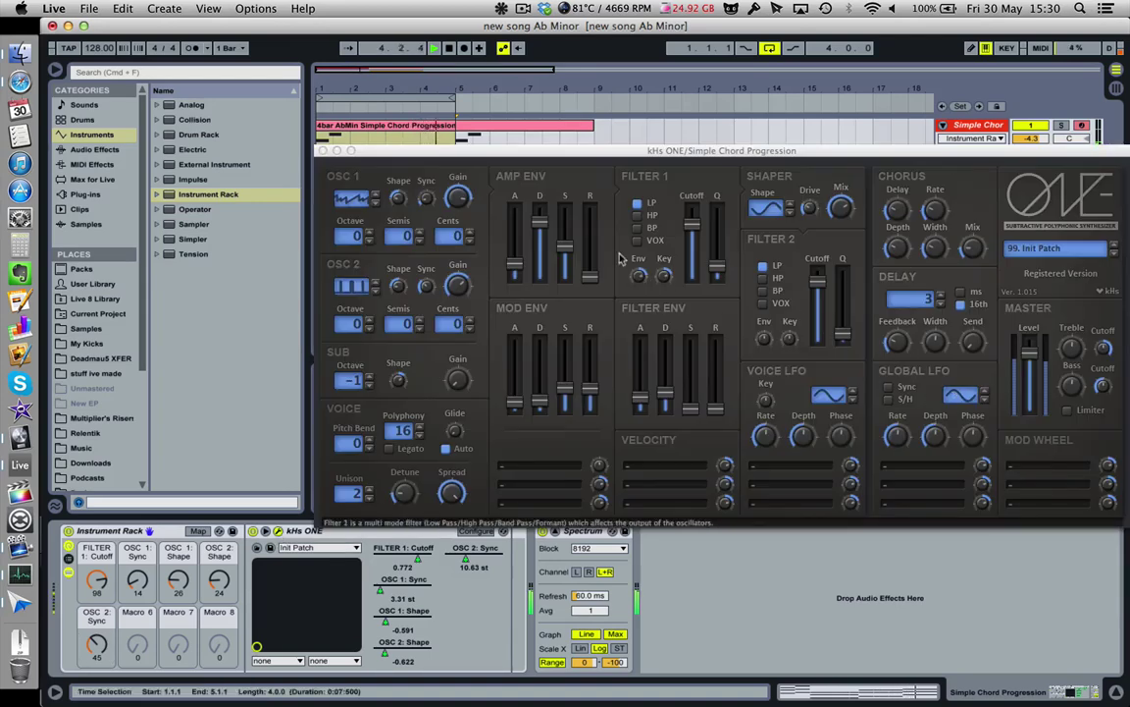
pyautogui.moveTo(565, 245); pyautogui.dragTo(564, 269)
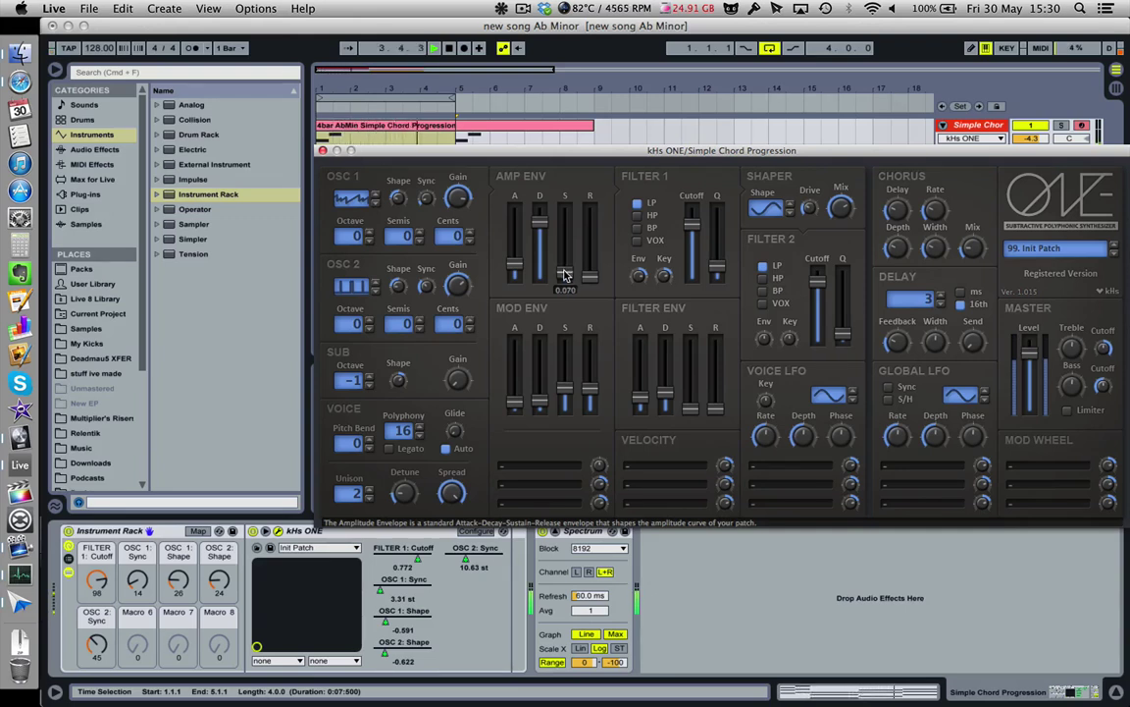
pyautogui.moveTo(564, 276); pyautogui.dragTo(566, 284)
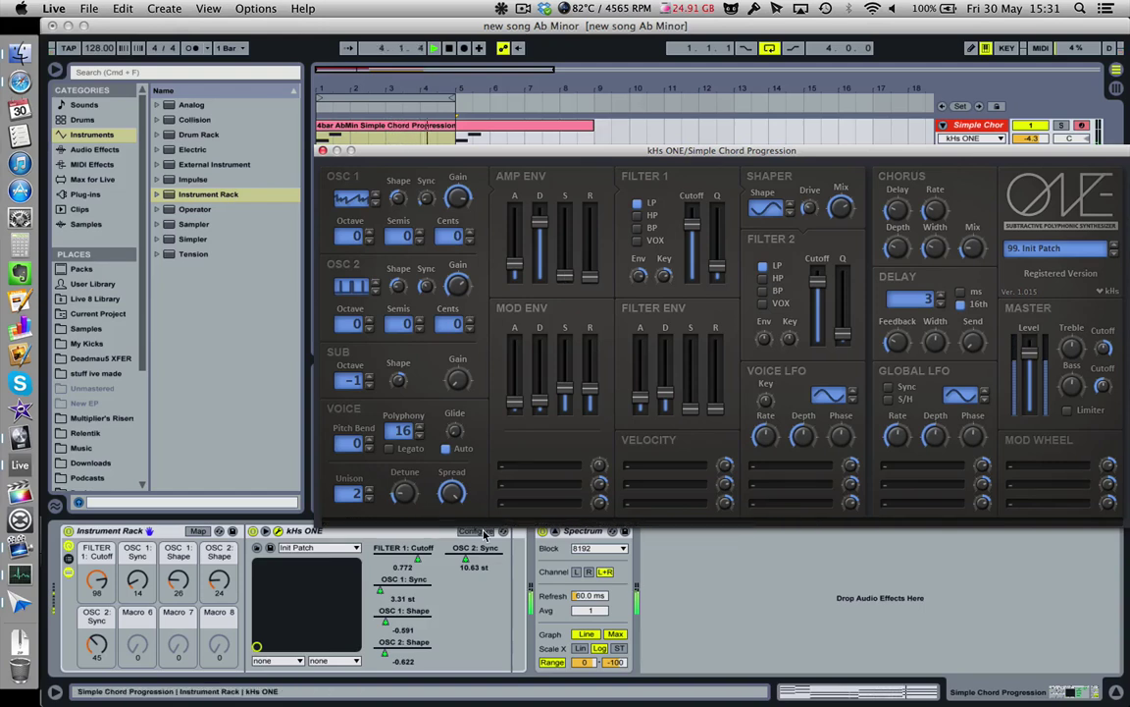
pyautogui.click(567, 277)
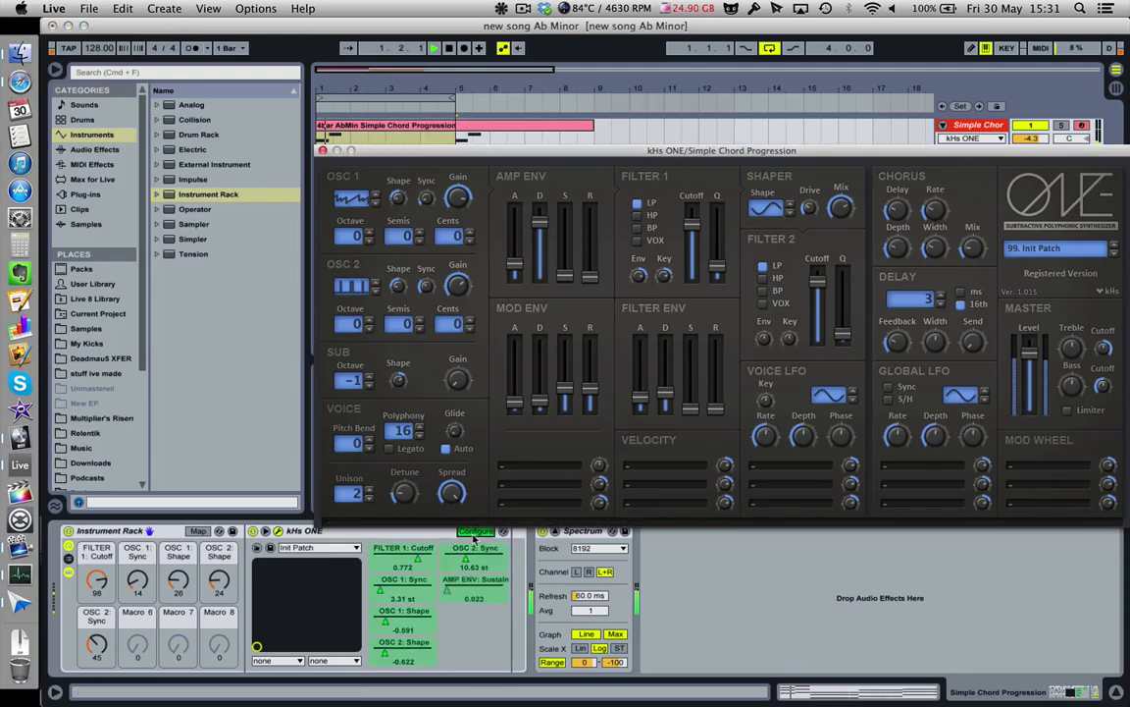
pyautogui.click(477, 531)
# - Map AMP ENV: Sustain to Macro 6, leave macro mapping mode and hide the synth window
pyautogui.click(200, 531)
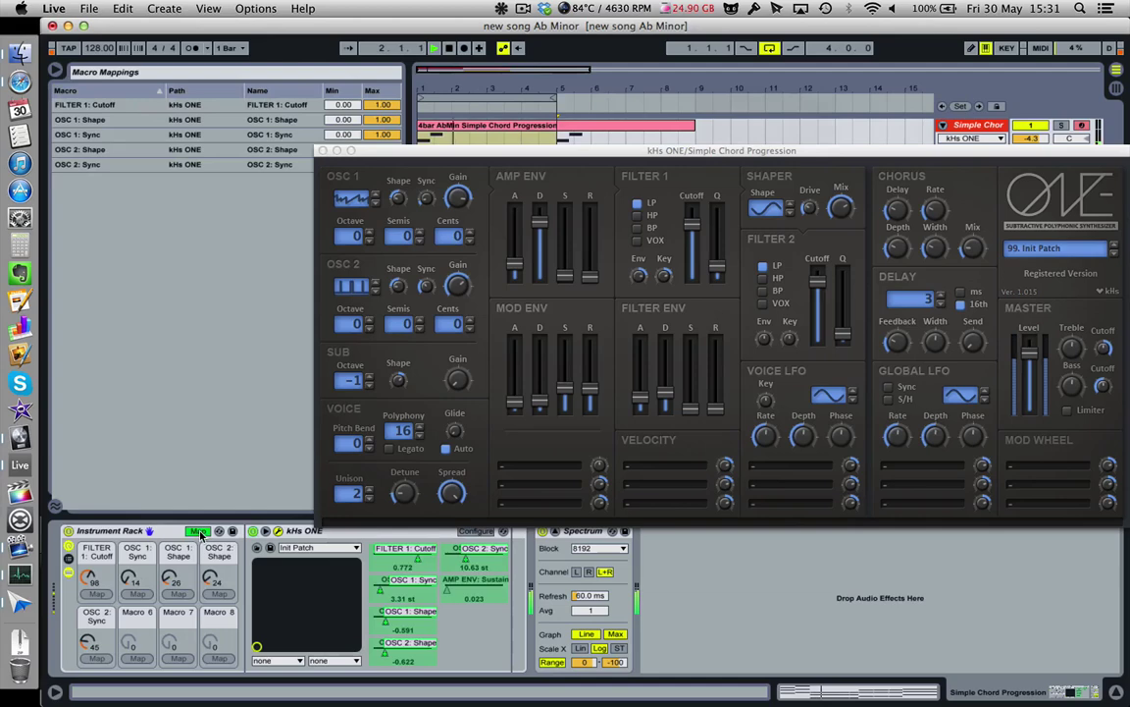
pyautogui.click(499, 579)
pyautogui.click(147, 659)
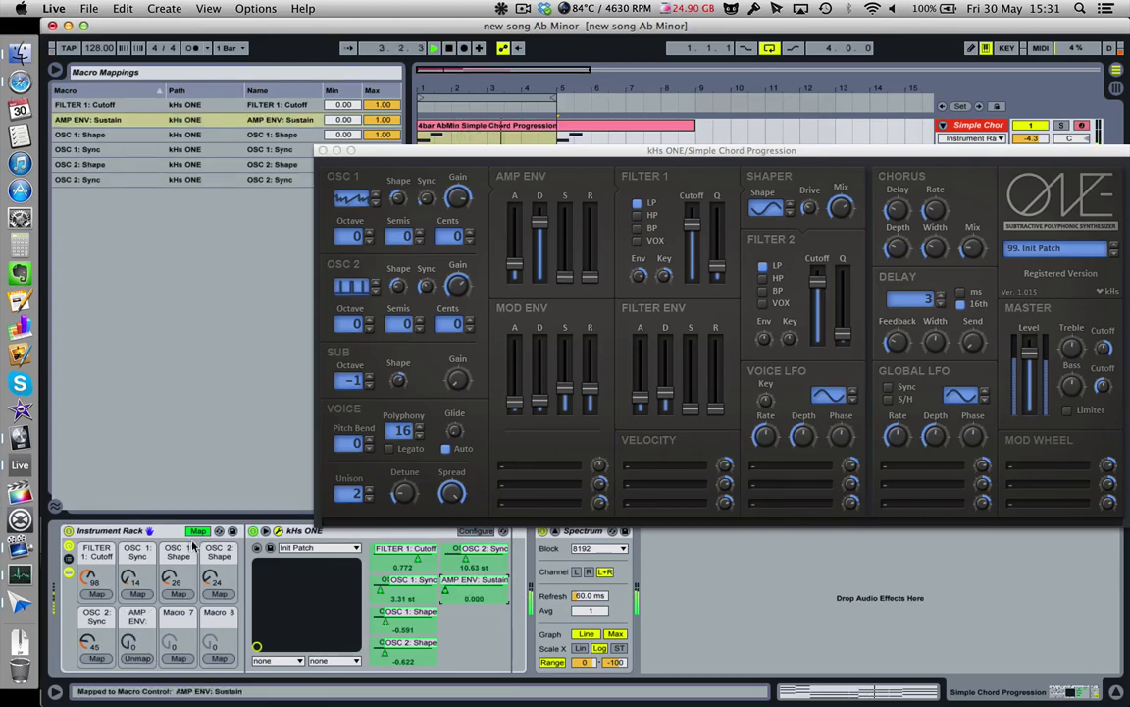
pyautogui.click(200, 531)
pyautogui.press('super+alt+p')
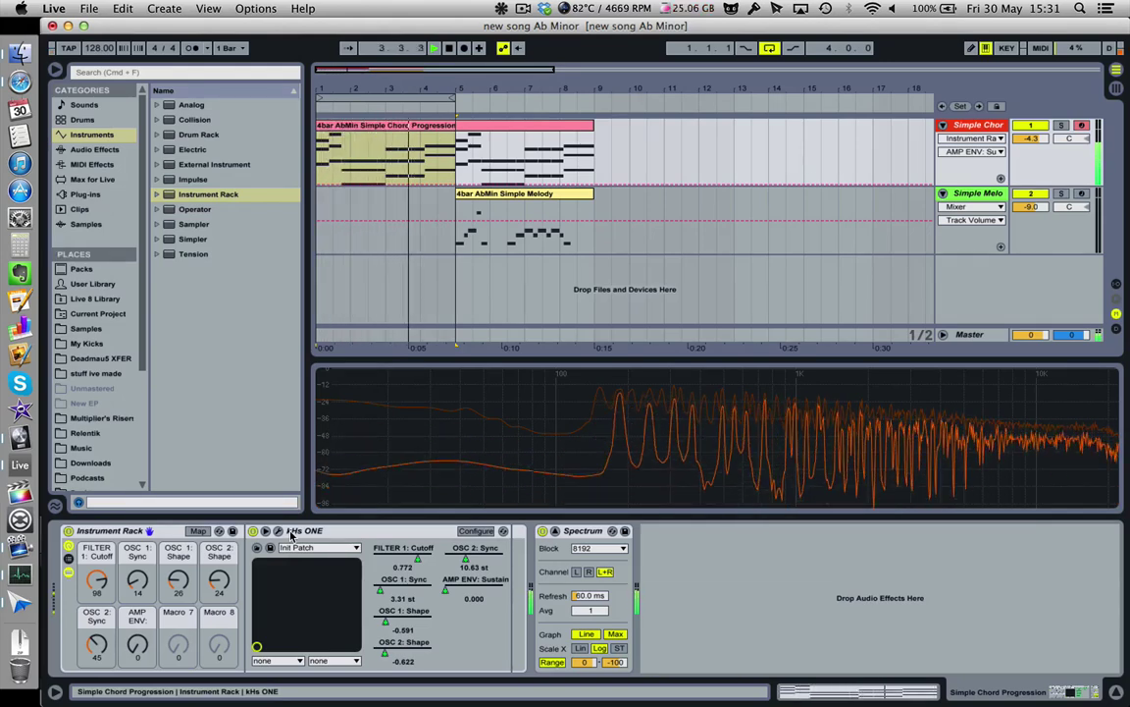
# - Save the Instrument Rack as the preset "kHs ONE lovely patch" and stop playback
pyautogui.click(231, 531)
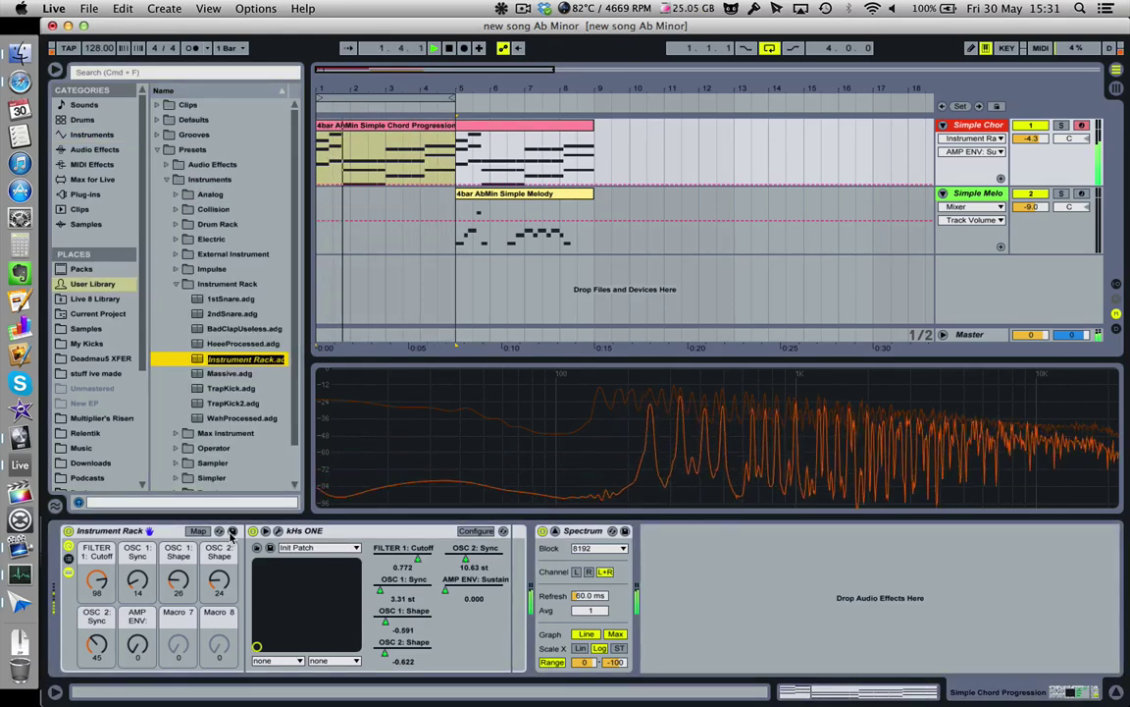
pyautogui.write('kHs')
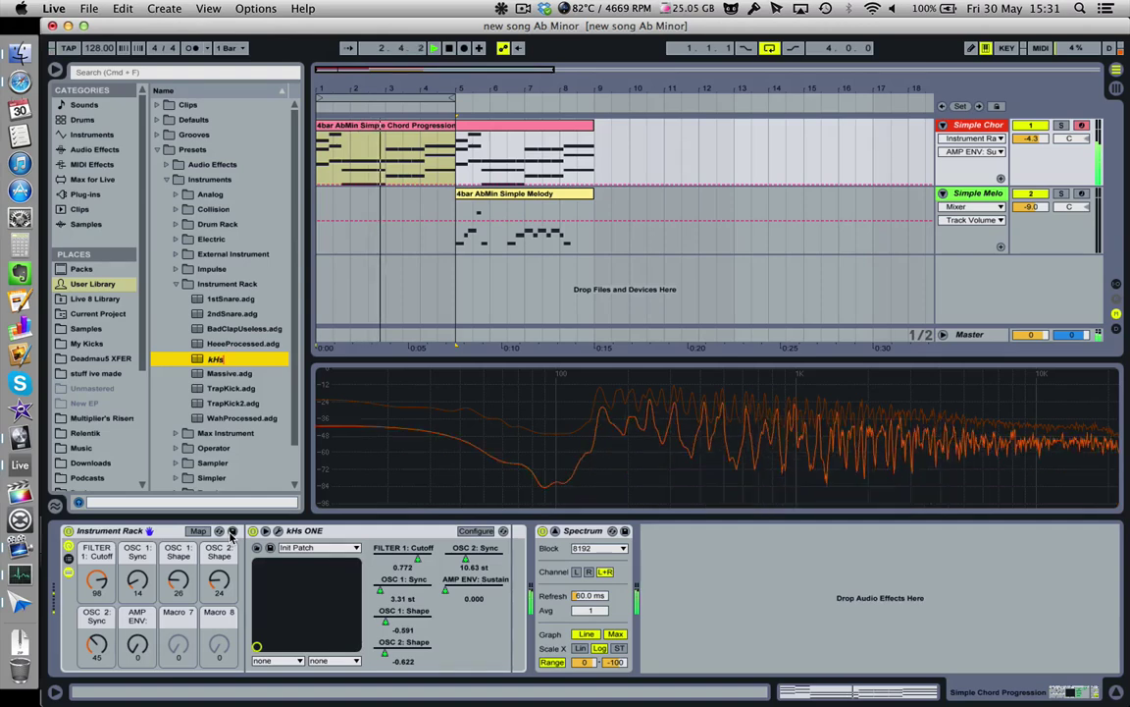
pyautogui.write(' ONE')
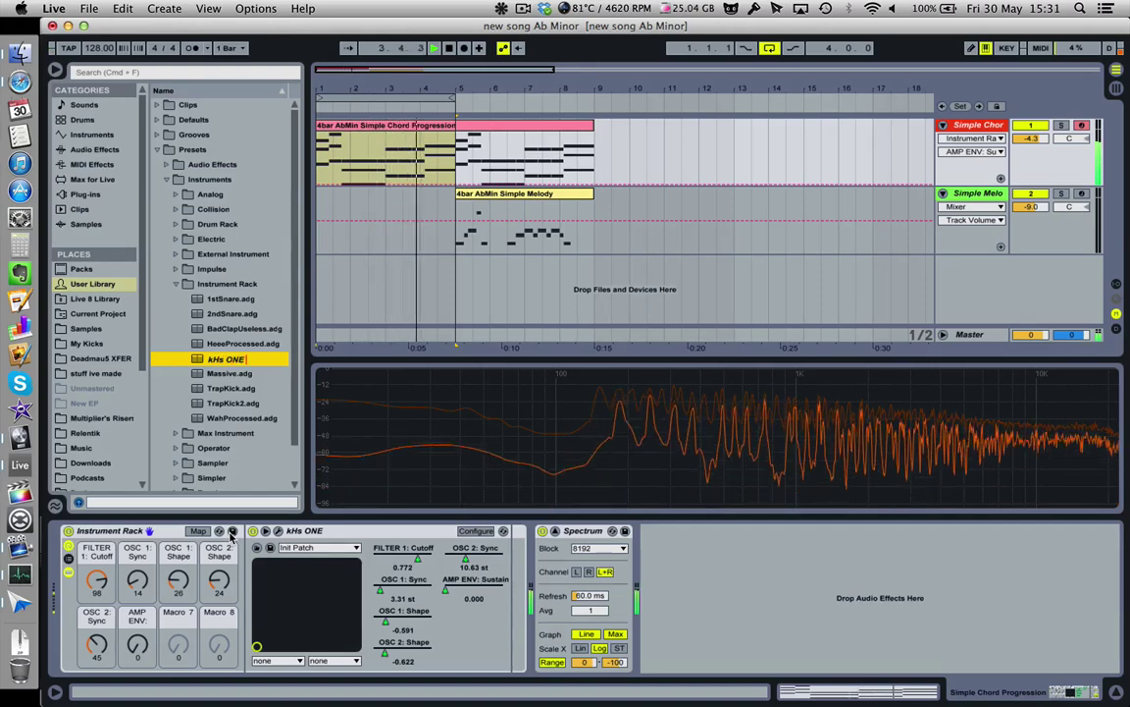
pyautogui.write(' love')
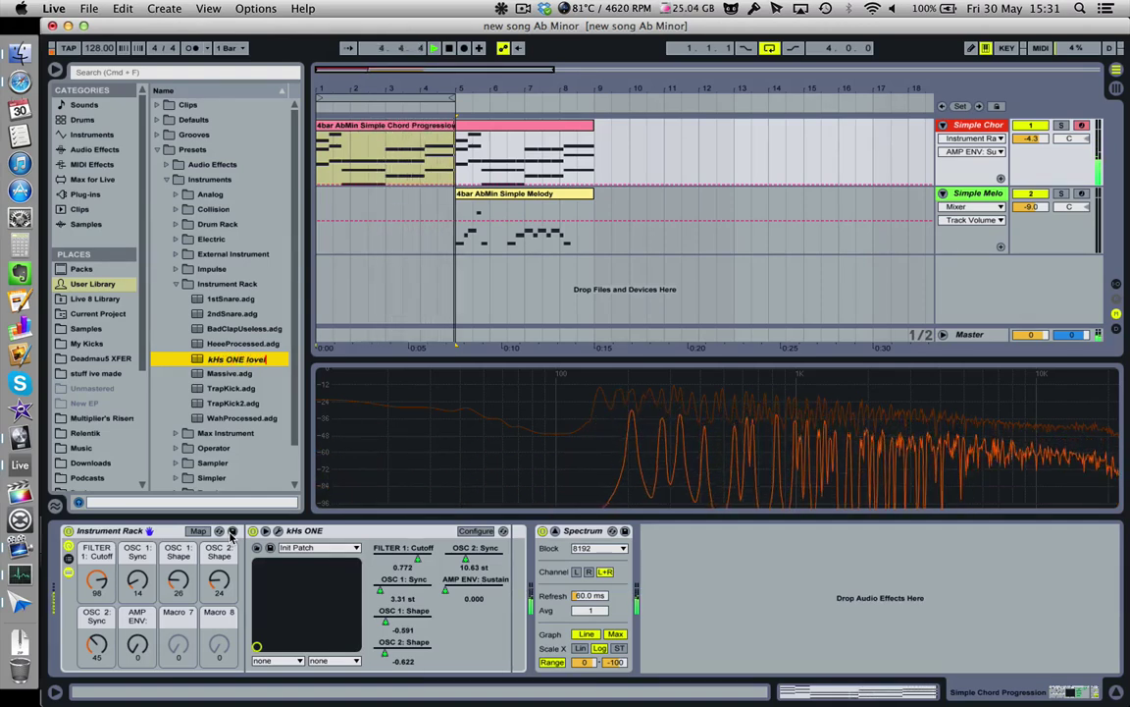
pyautogui.write('ly patch')
pyautogui.press('Return')
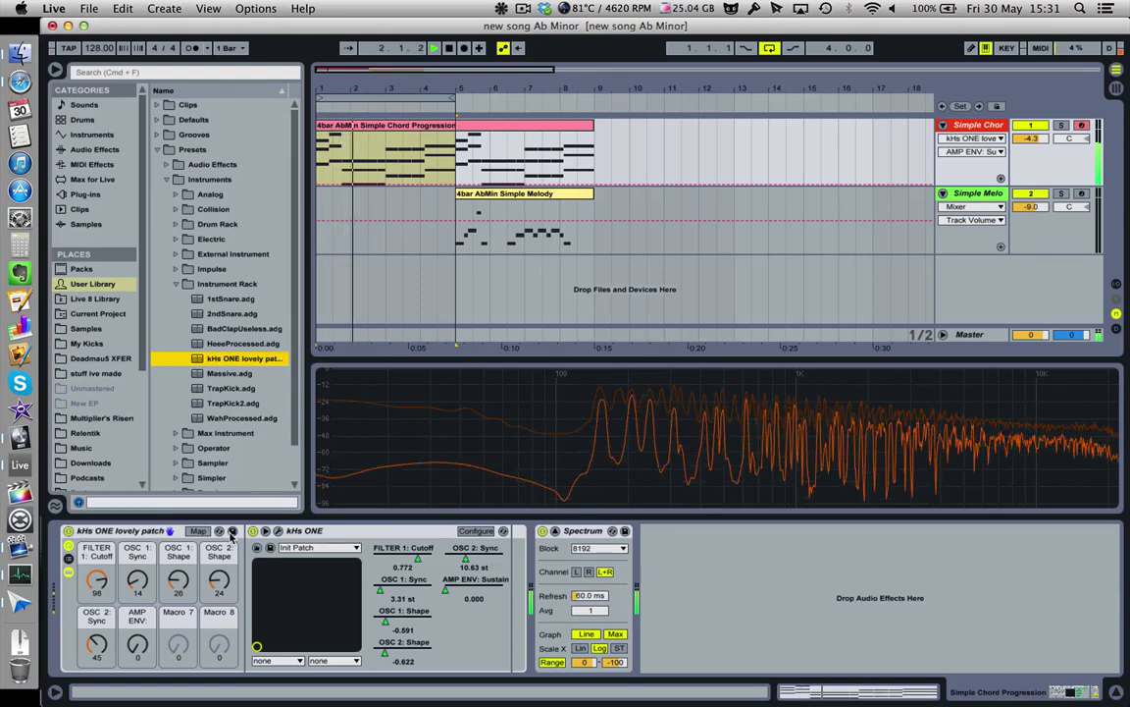
pyautogui.press('space')
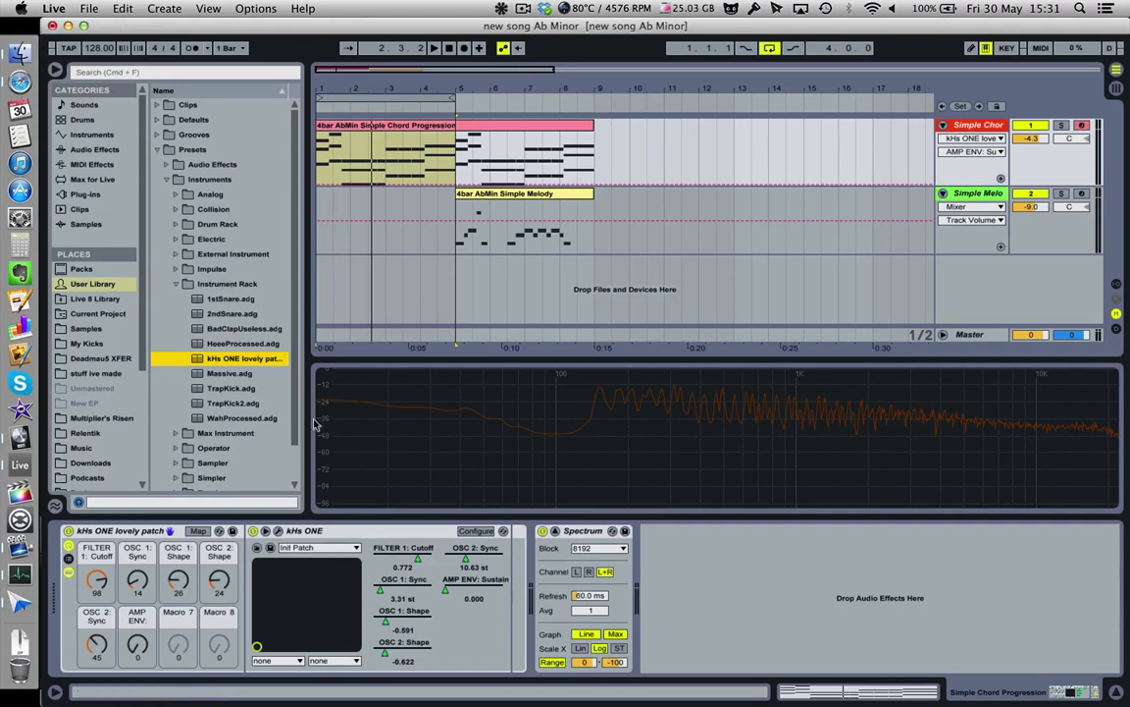
# - Play the chords while raising the macros to 25 for AMP ENV Sustain, 31 for OSC 2 Shape and 127 for Filter 1 Cutoff, and stop playback
pyautogui.moveTo(396, 89); pyautogui.dragTo(356, 90)
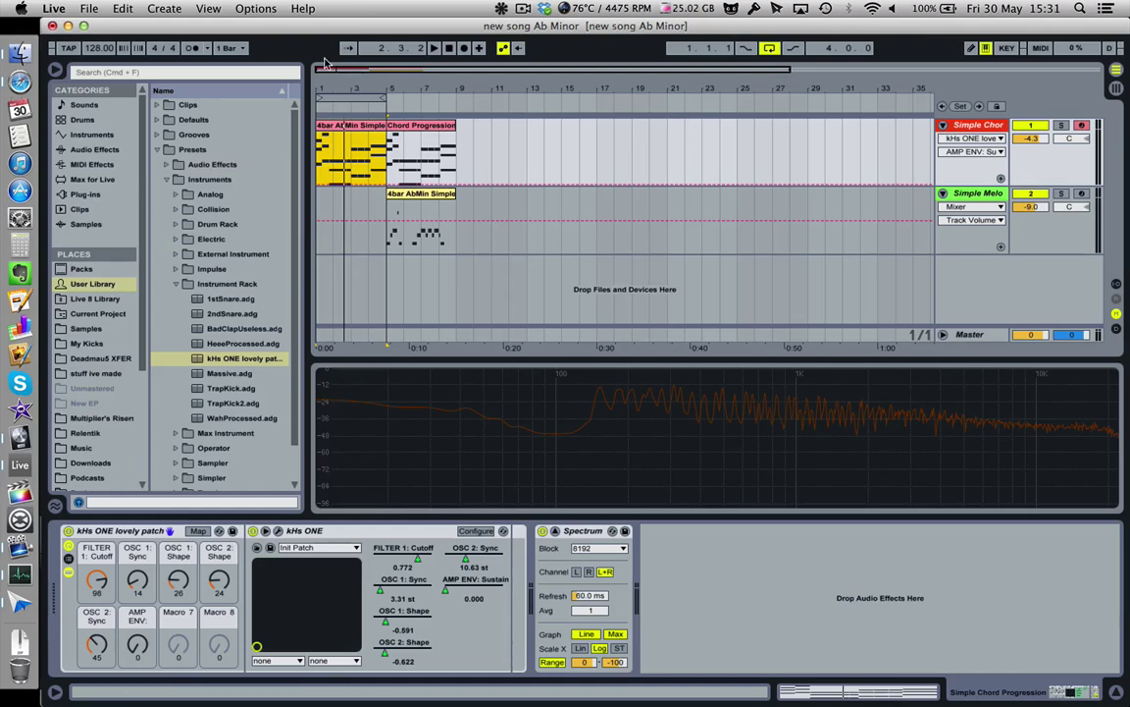
pyautogui.moveTo(331, 85)
pyautogui.mouseDown()
pyautogui.moveTo(331, 157)
pyautogui.moveTo(331, 98)
pyautogui.mouseUp()
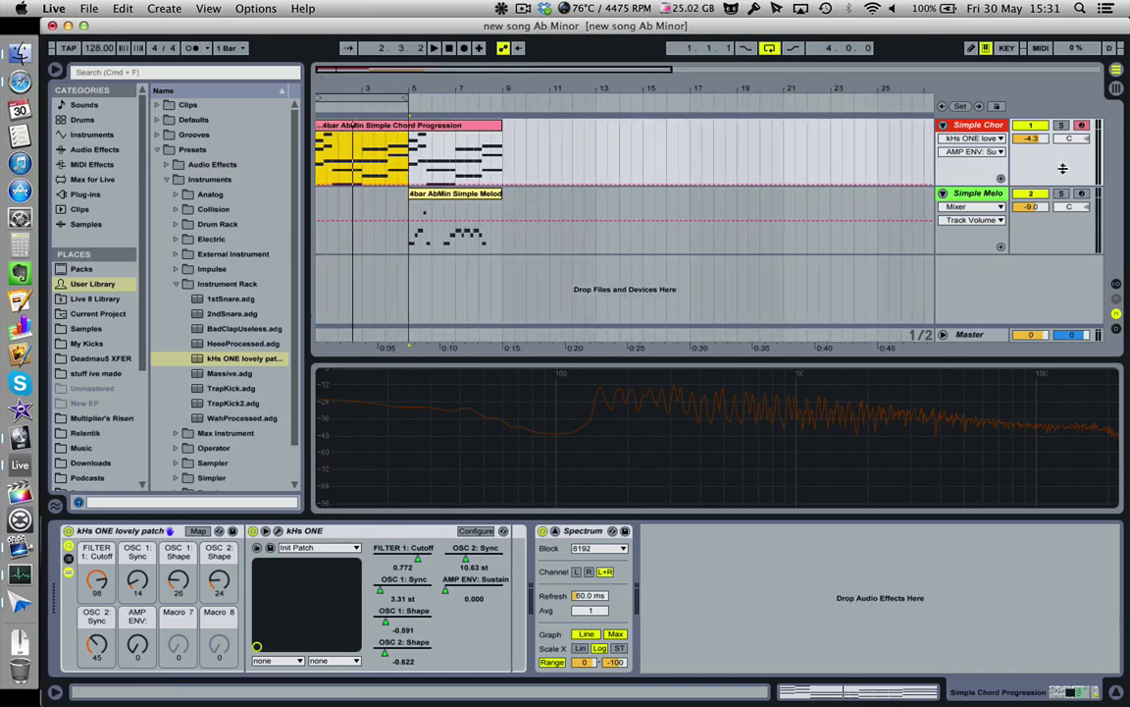
pyautogui.click(983, 131)
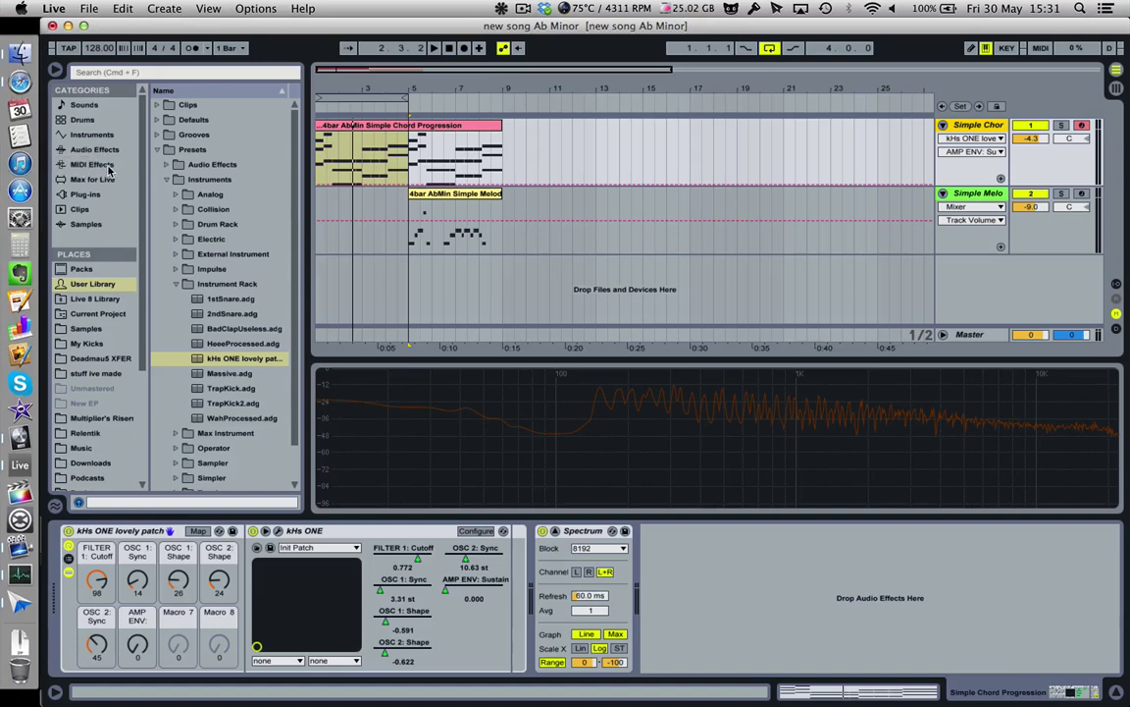
pyautogui.press('space')
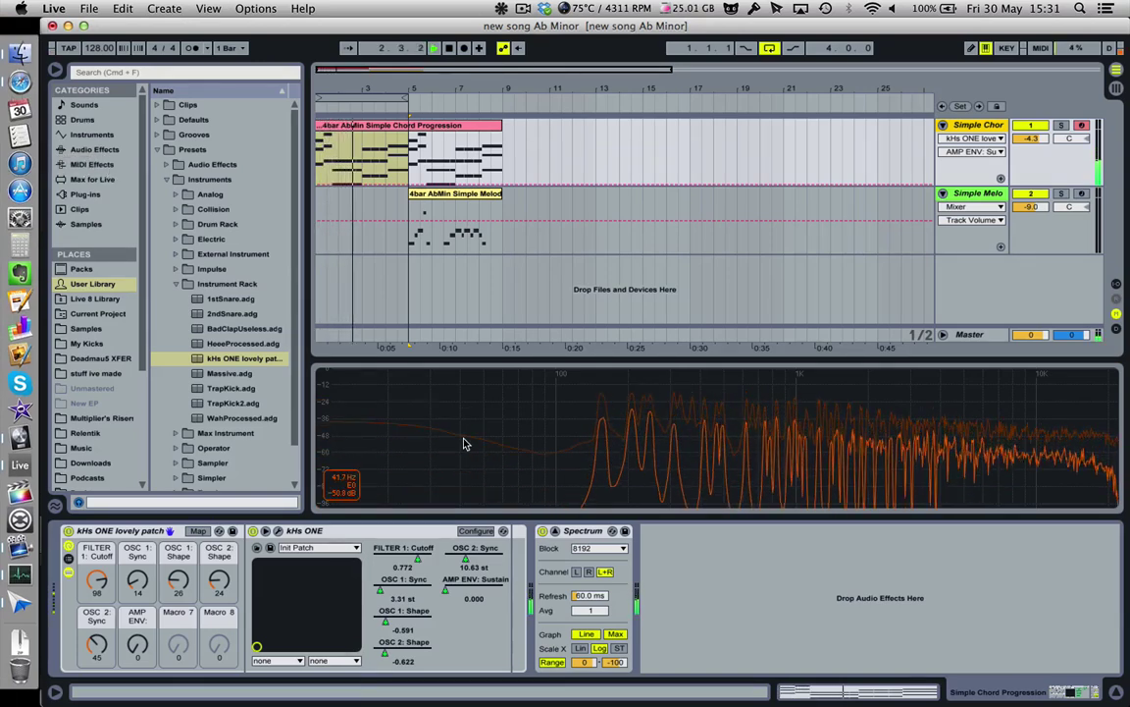
pyautogui.moveTo(138, 643); pyautogui.dragTo(138, 669)
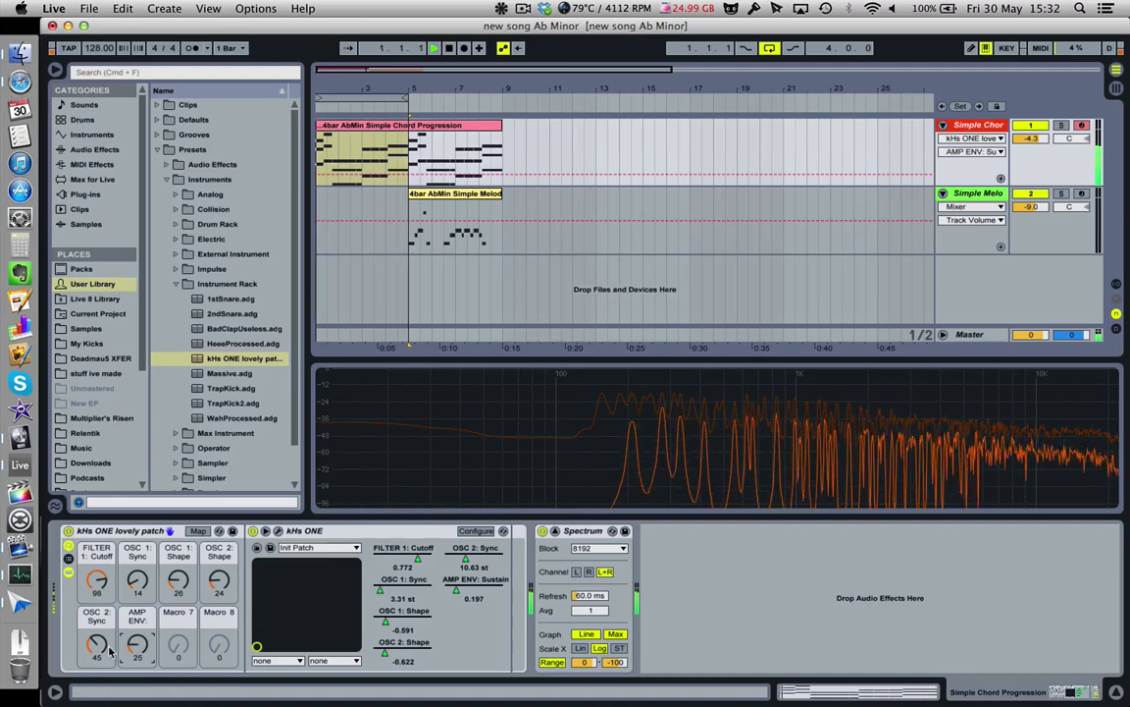
pyautogui.moveTo(225, 586)
pyautogui.mouseDown()
pyautogui.moveTo(226, 510)
pyautogui.moveTo(226, 579)
pyautogui.mouseUp()
pyautogui.moveTo(96, 580); pyautogui.dragTo(96, 563)
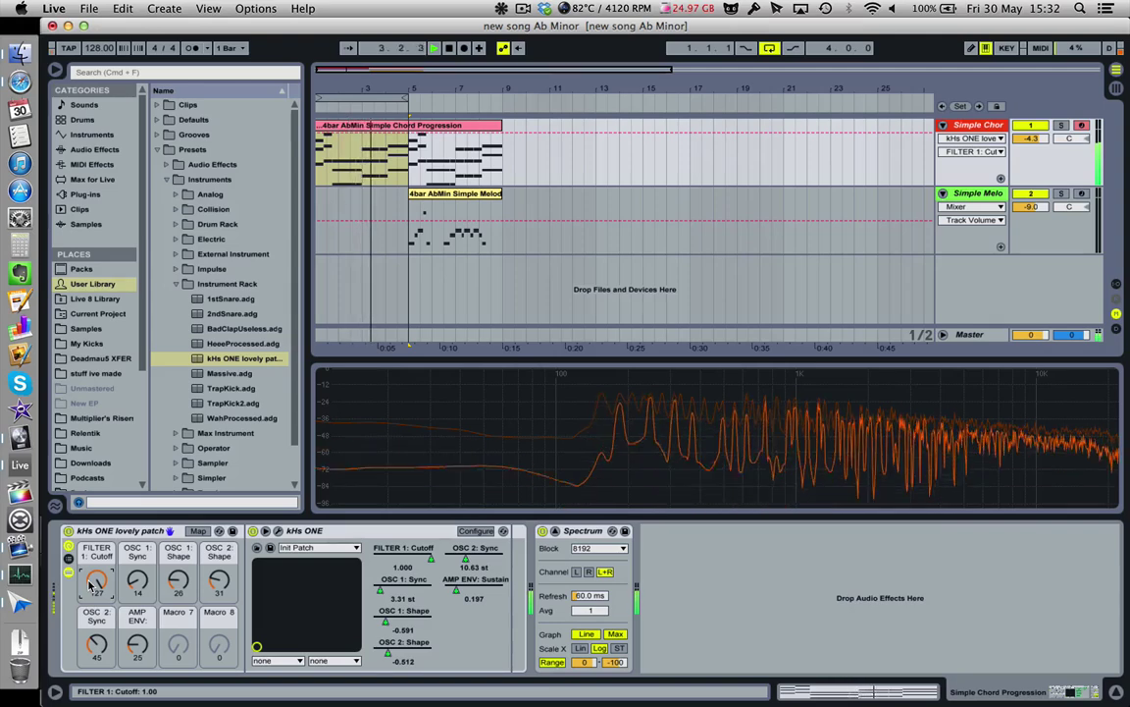
pyautogui.moveTo(424, 456)
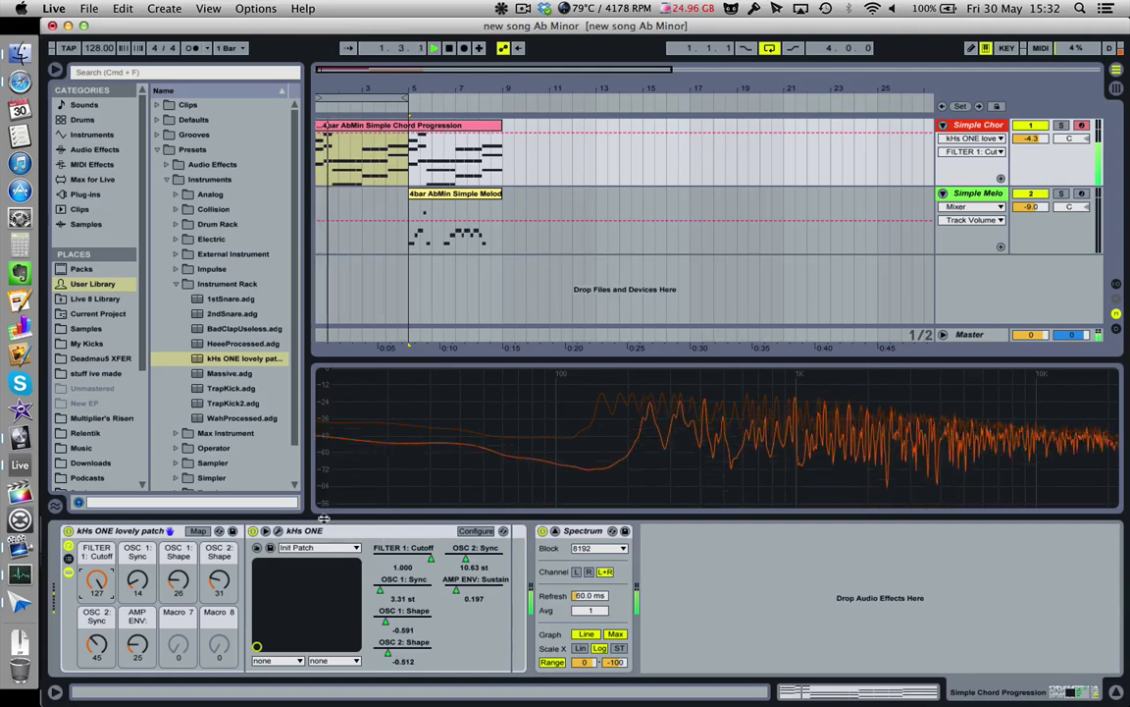
pyautogui.press('space')
# - Save the adjusted rack as a separate preset named "kHs ONE moar lovely patch"
pyautogui.click(232, 530)
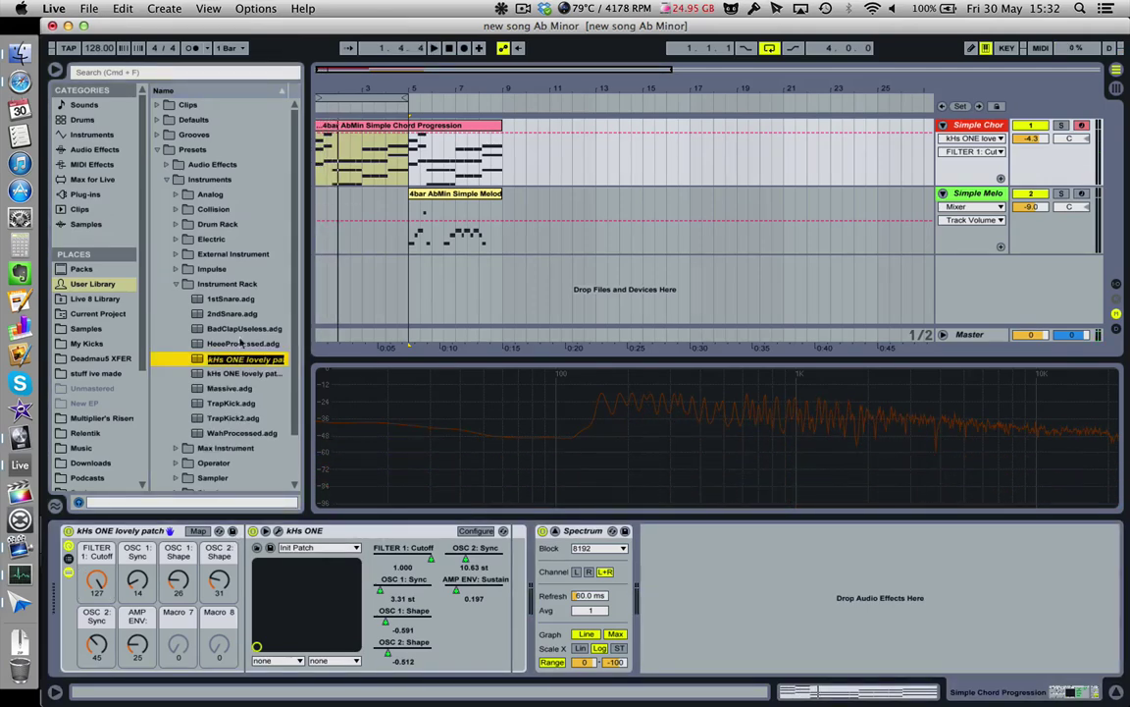
pyautogui.press('Return')
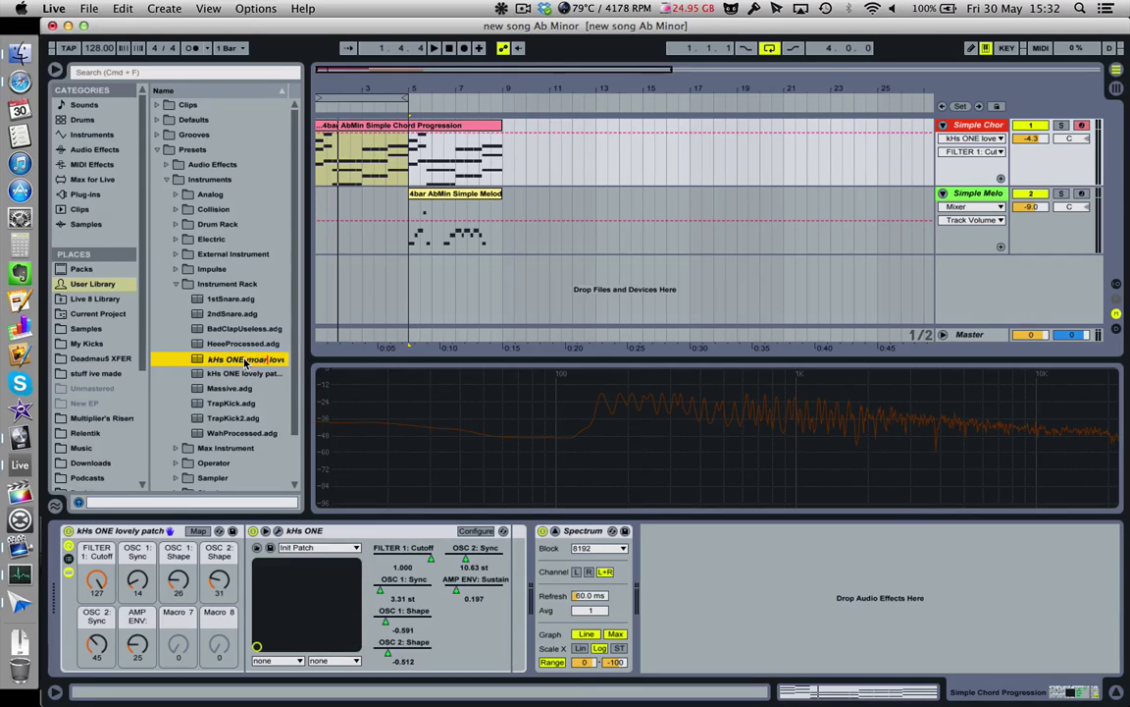
pyautogui.press('Return')
# - Add the Toraverb reverb plug-in to the Simple Chord Progression track, between the kHs ONE rack and Spectrum
pyautogui.click(420, 184)
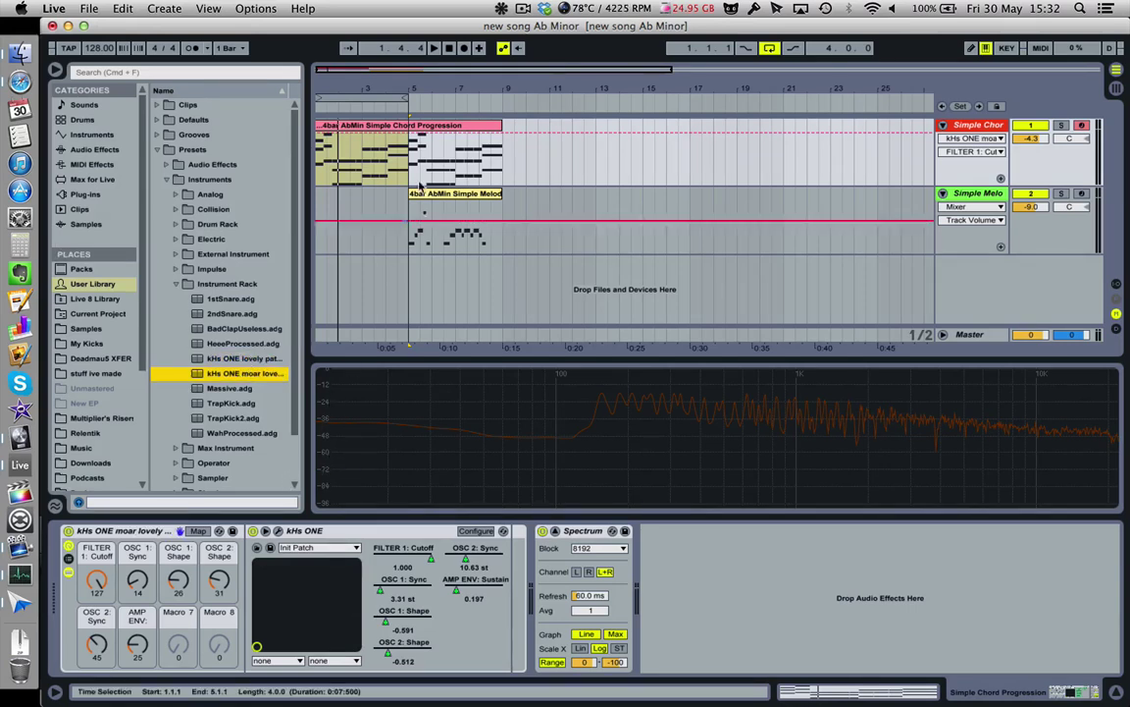
pyautogui.click(435, 147)
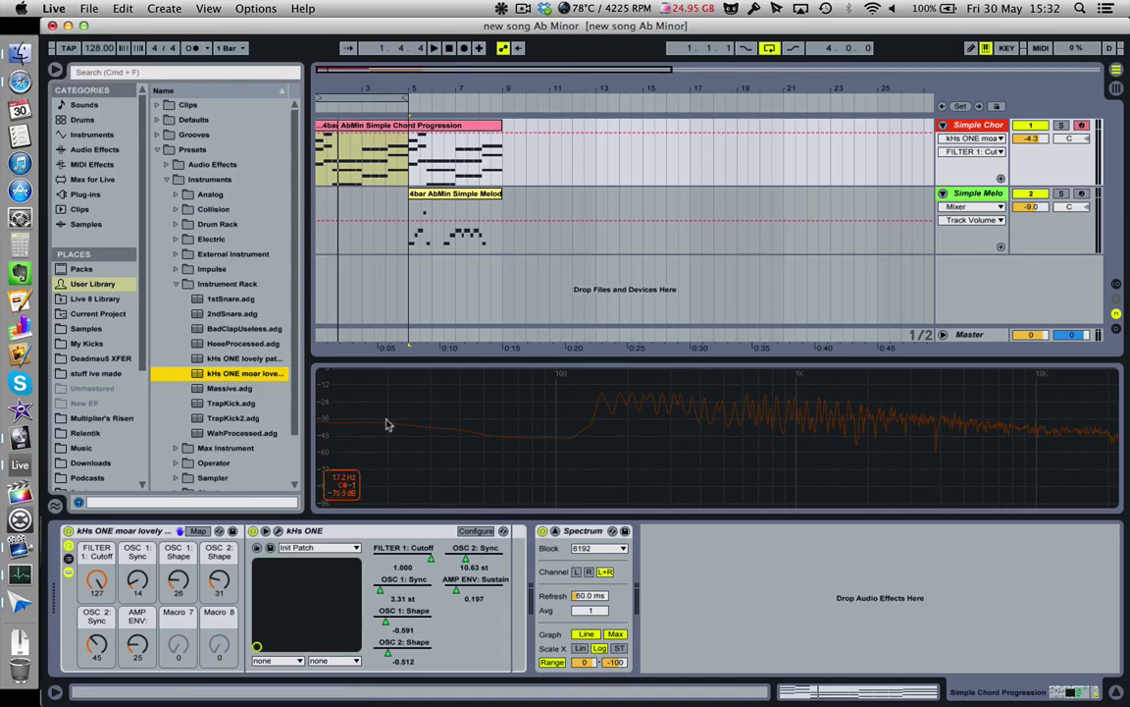
pyautogui.click(972, 128)
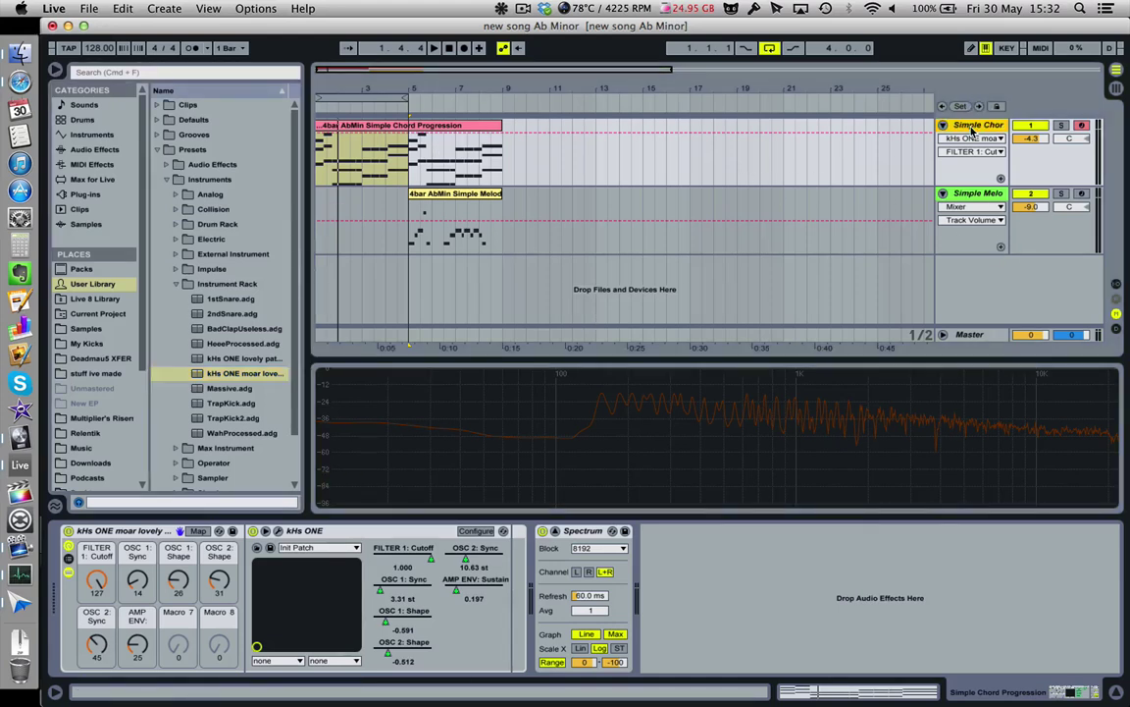
pyautogui.click(104, 193)
pyautogui.scroll(-5, 221, 339)
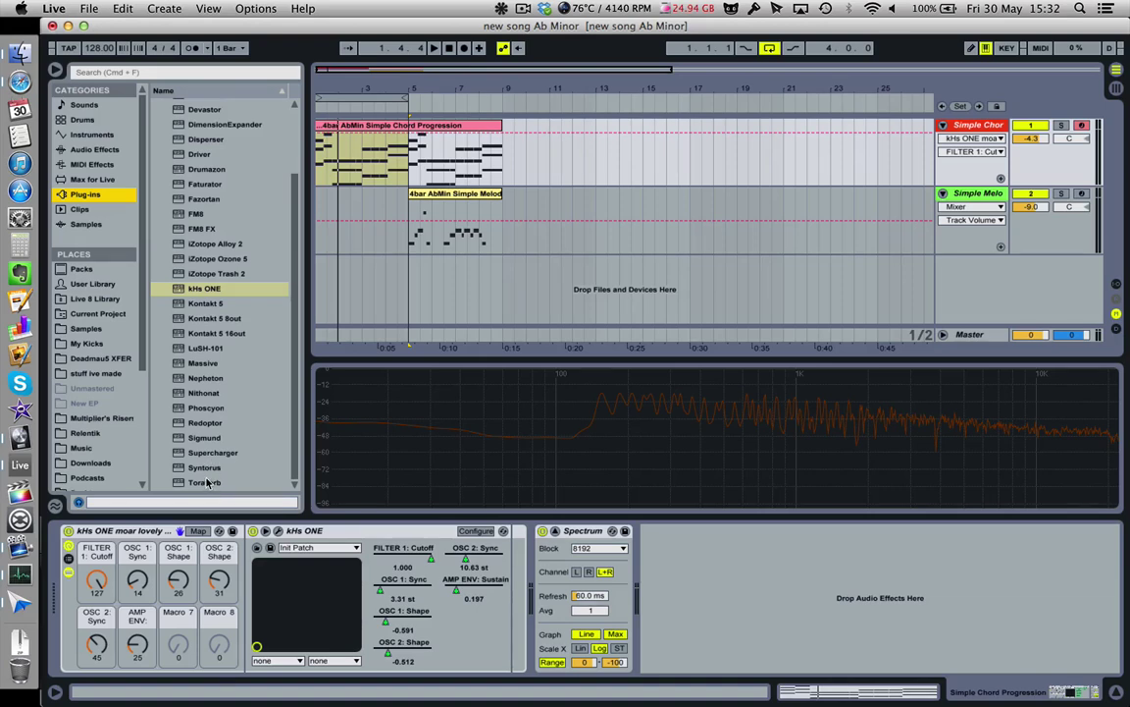
pyautogui.moveTo(182, 483)
pyautogui.mouseDown()
pyautogui.moveTo(246, 481)
pyautogui.moveTo(540, 549)
pyautogui.mouseUp()
pyautogui.moveTo(597, 404); pyautogui.dragTo(598, 409)
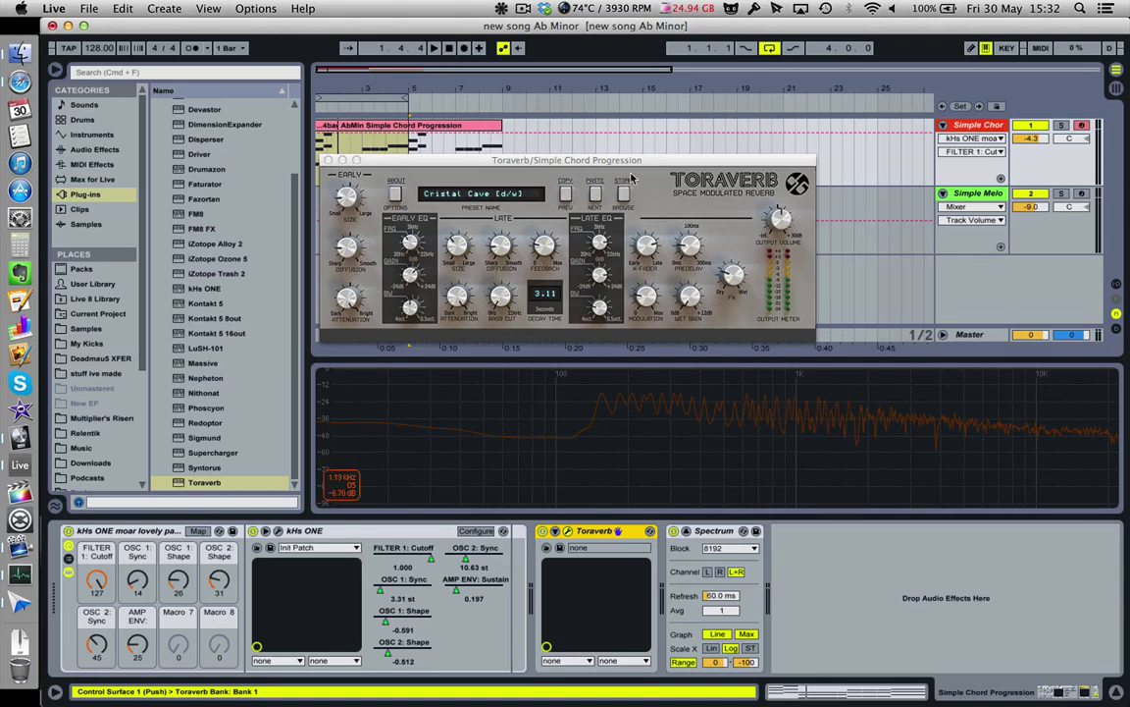
# - Reopen the Toraverb window and show its preset browser
pyautogui.click(495, 193)
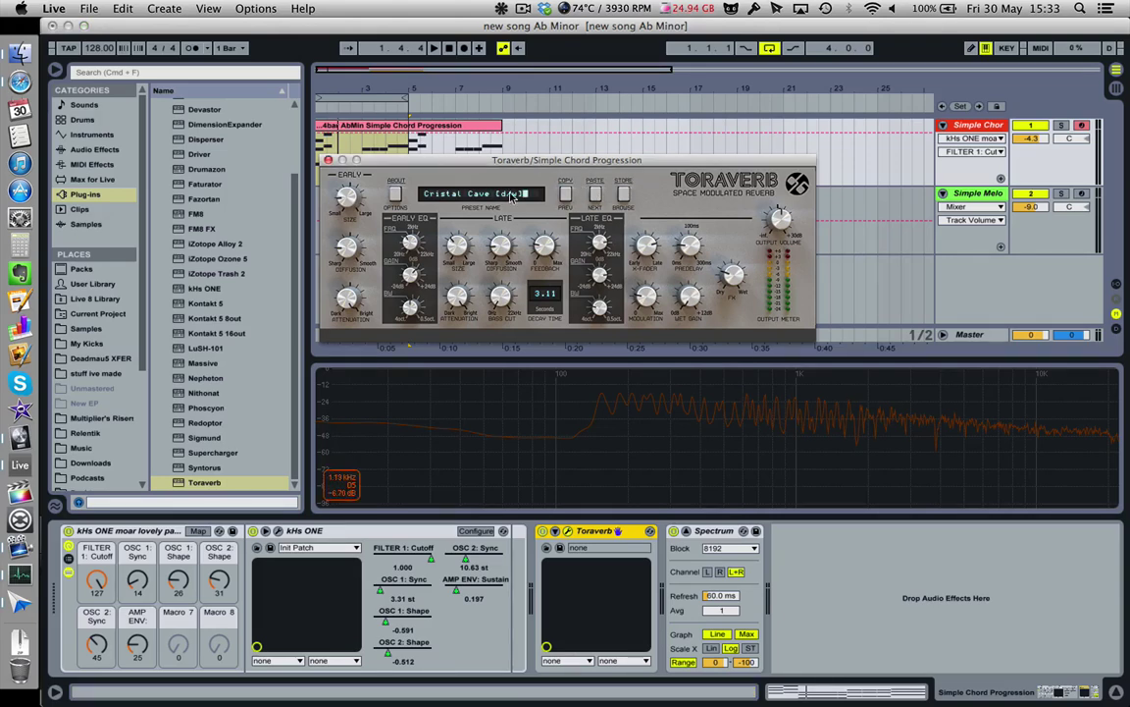
pyautogui.click(296, 158)
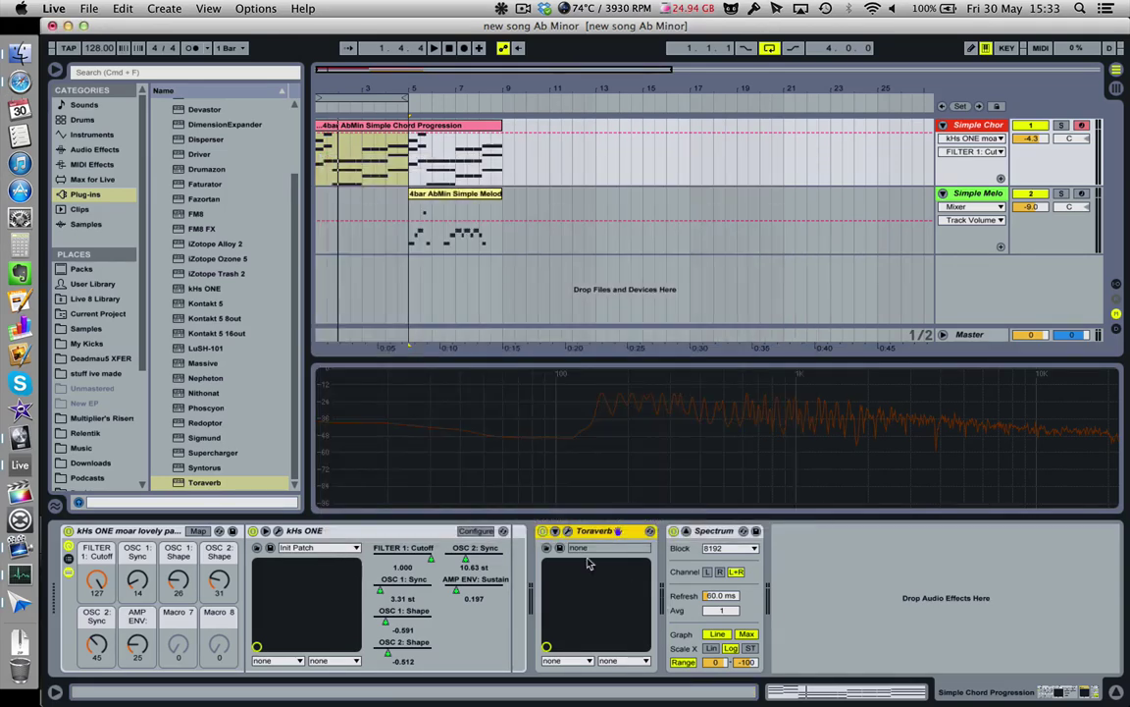
pyautogui.click(567, 532)
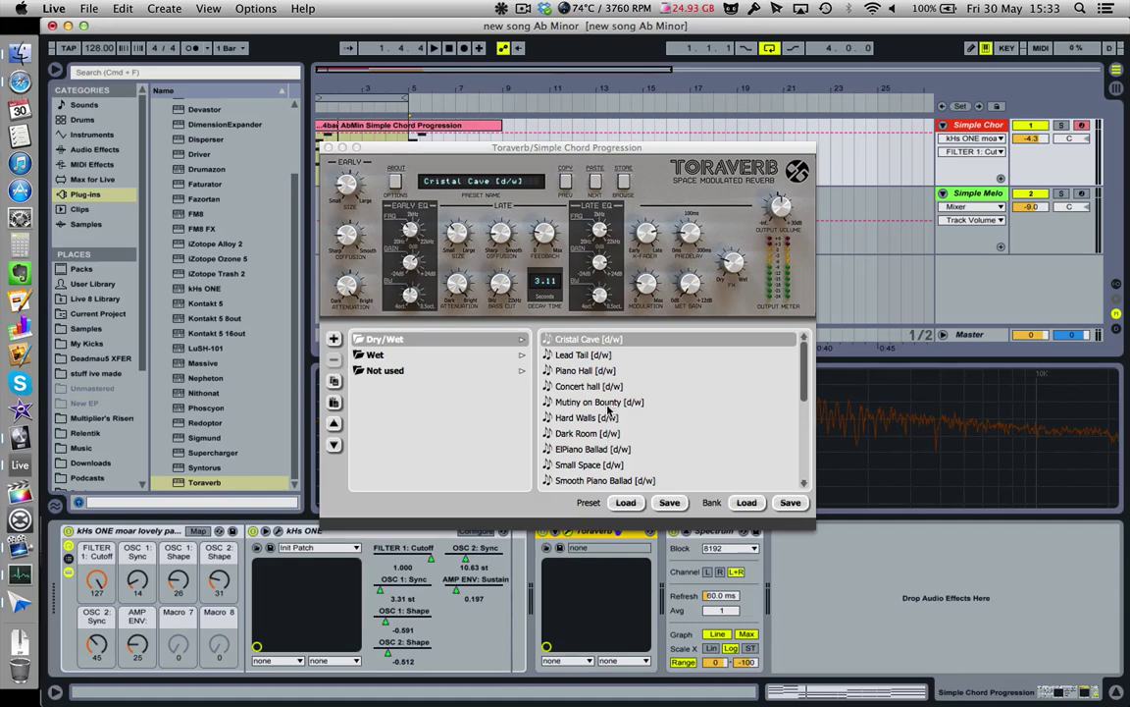
# - Play the chords while auditioning the Concert hall, Dark Room and Small Space reverb presets, and stop playback
pyautogui.press('space')
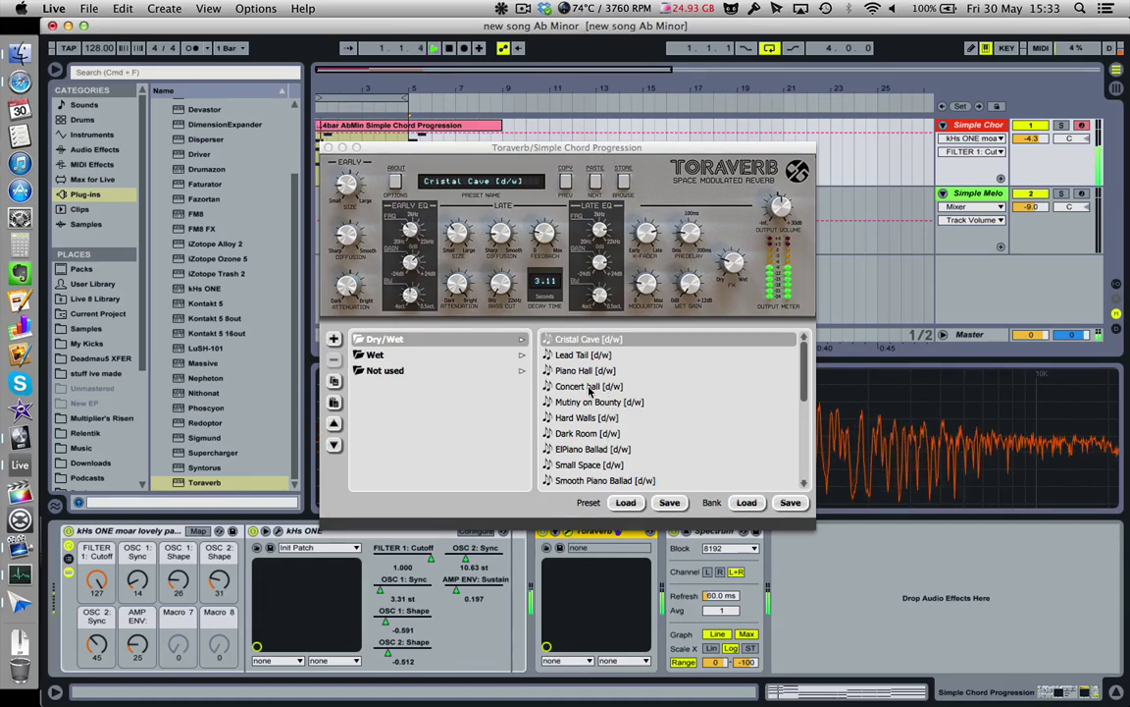
pyautogui.click(606, 387)
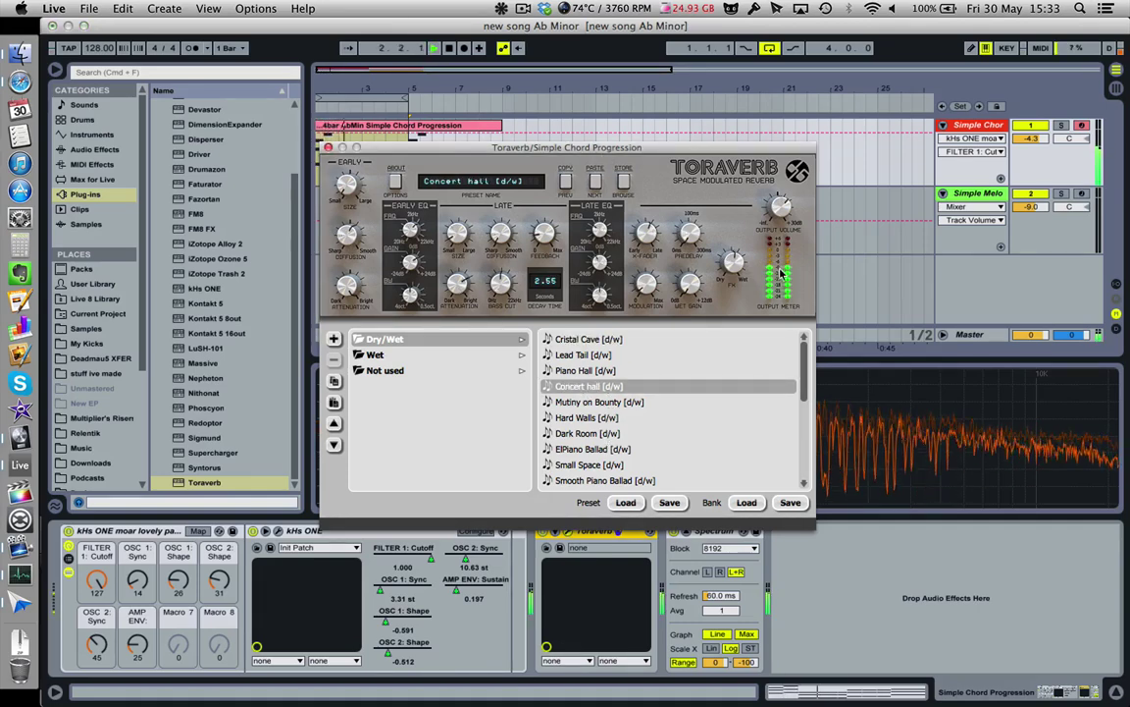
pyautogui.click(608, 433)
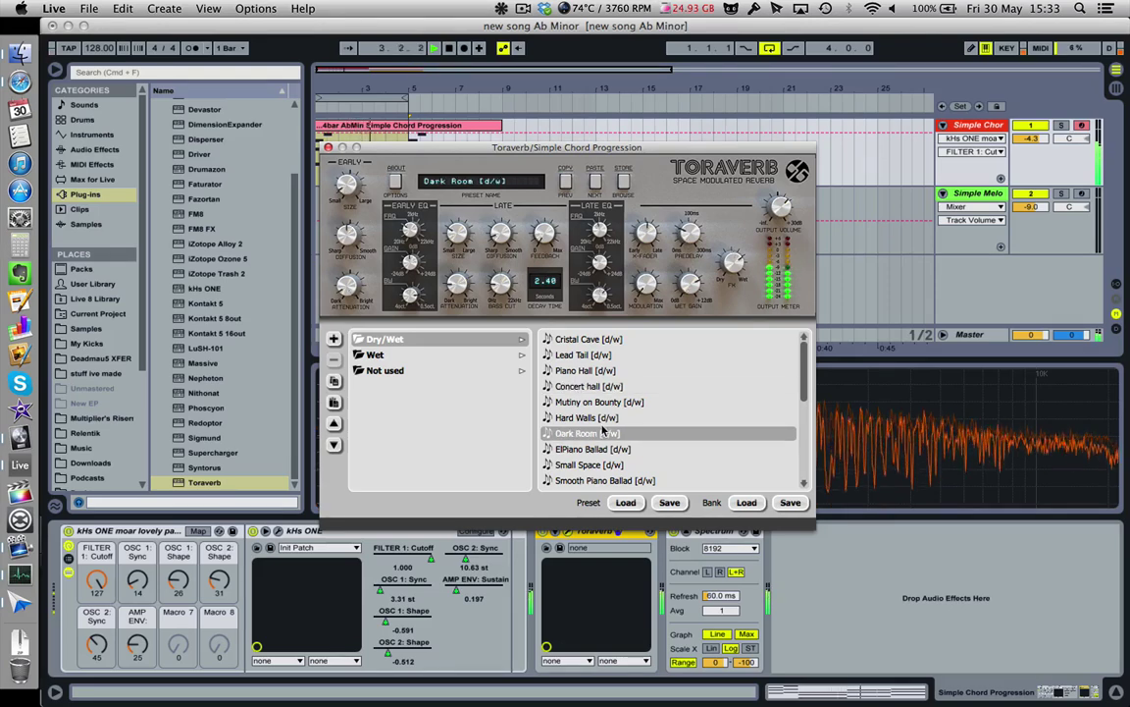
pyautogui.click(628, 464)
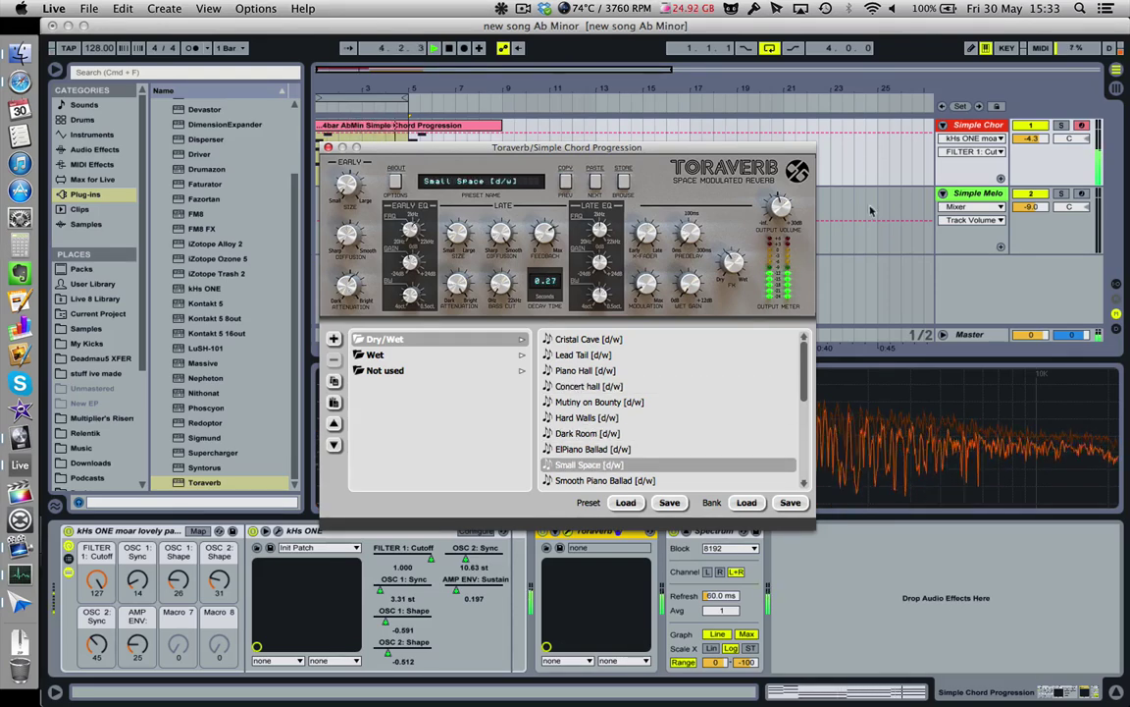
pyautogui.press('space')
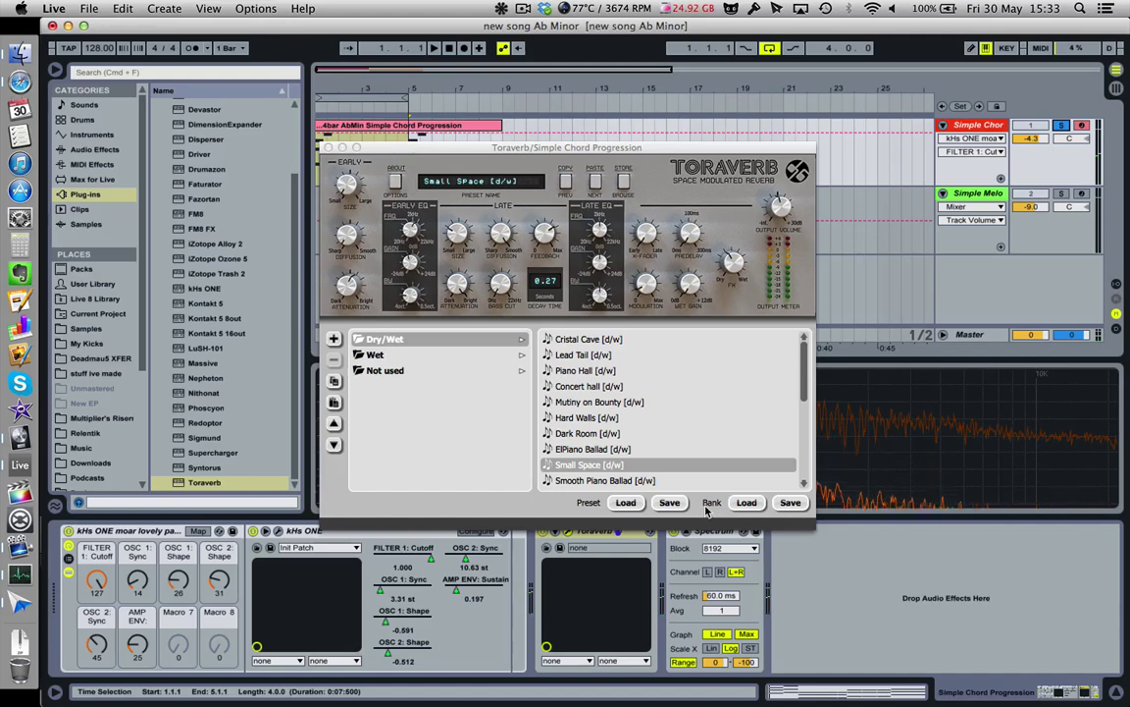
# - Load the Mutiny on Bounty preset, move the Toraverb window off the chord clips and play from the song start
pyautogui.click(582, 370)
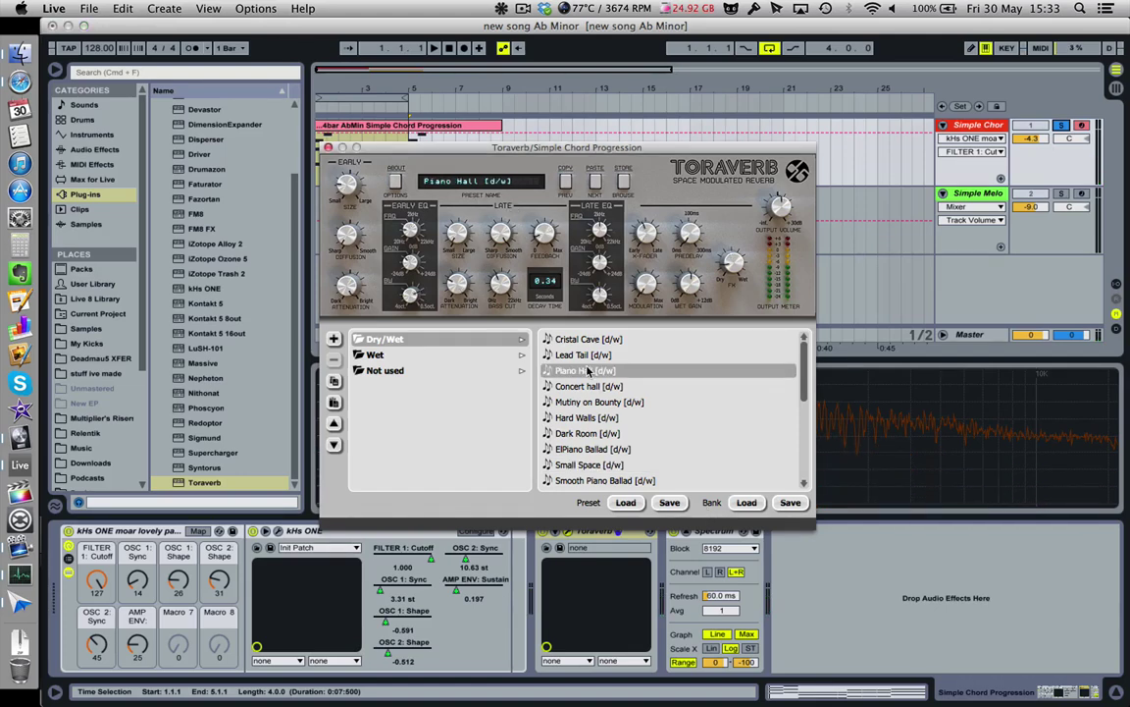
pyautogui.click(609, 403)
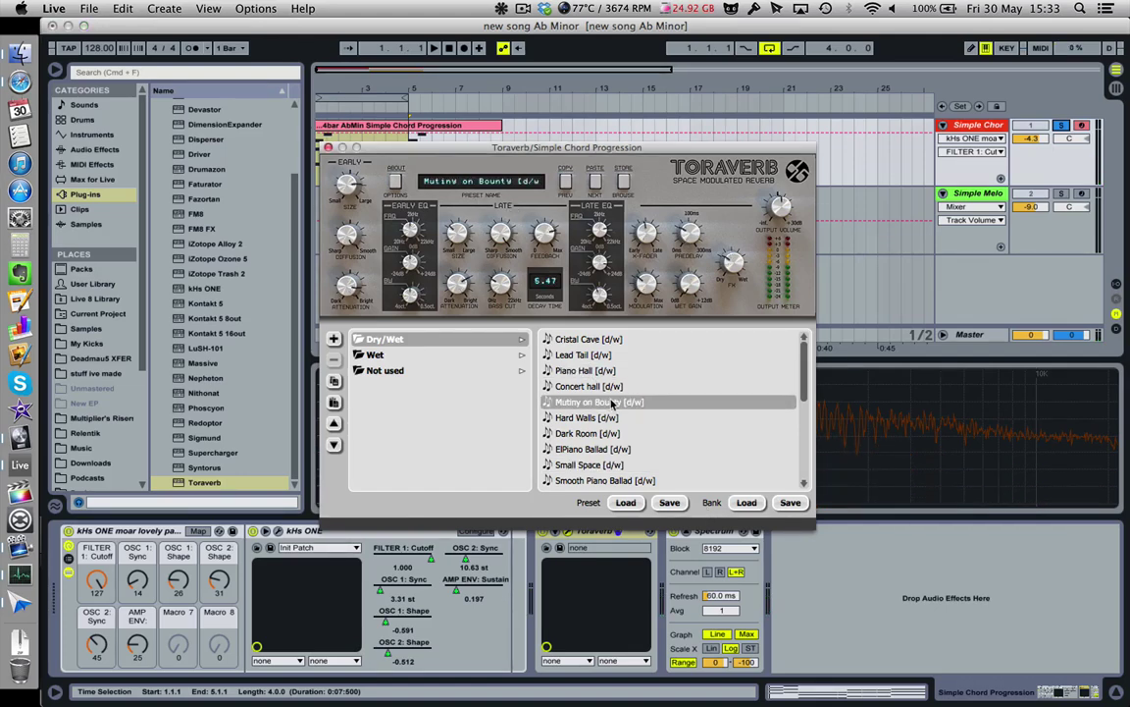
pyautogui.moveTo(521, 154); pyautogui.dragTo(637, 204)
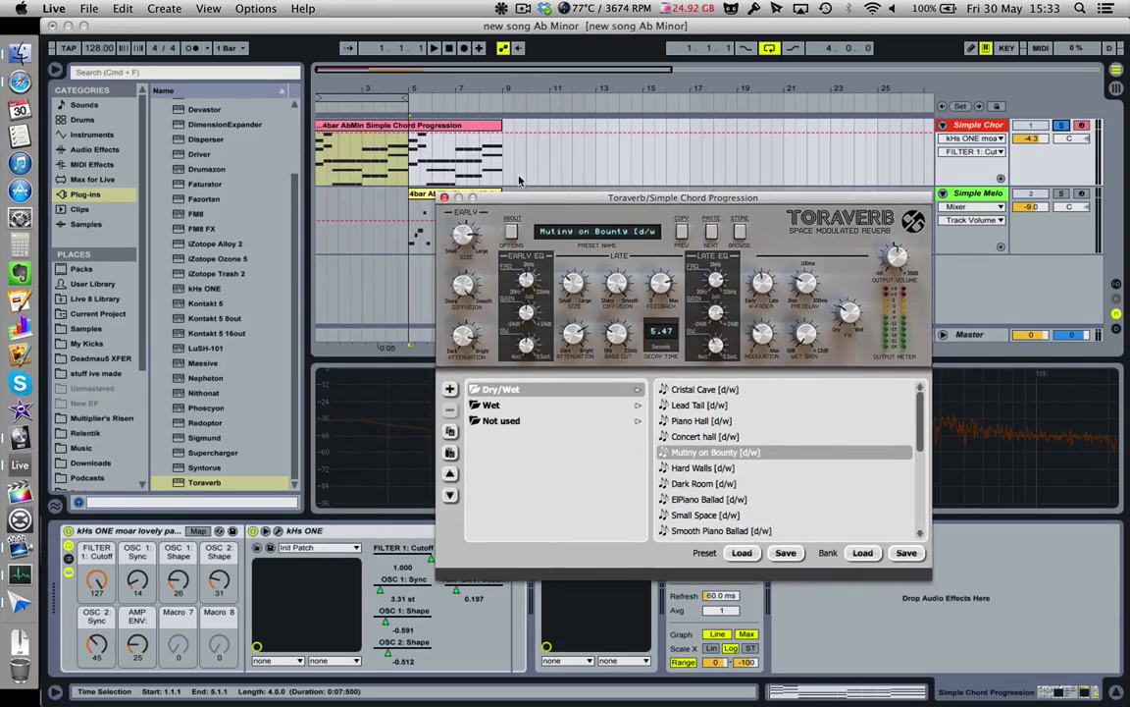
pyautogui.click(324, 174)
pyautogui.press('space')
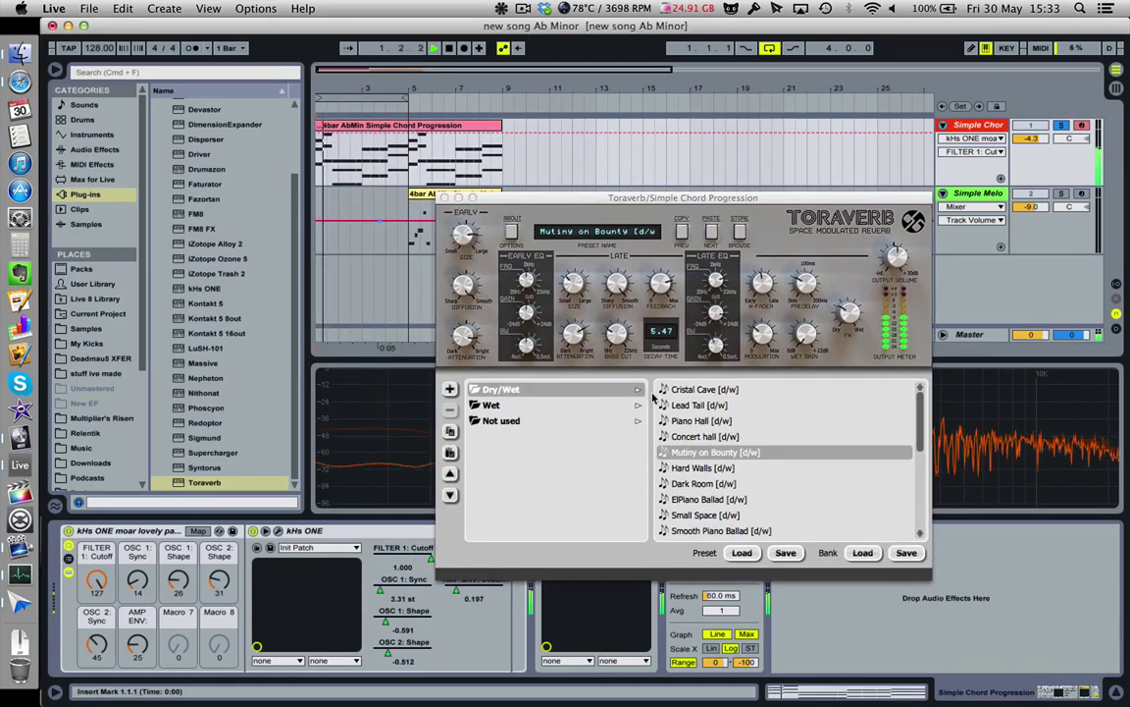
# - Audition more Dry/Wet reverb presets during playback, including Dark Room, Half Empty Hall and Big Tunnel
pyautogui.click(699, 404)
pyautogui.click(704, 483)
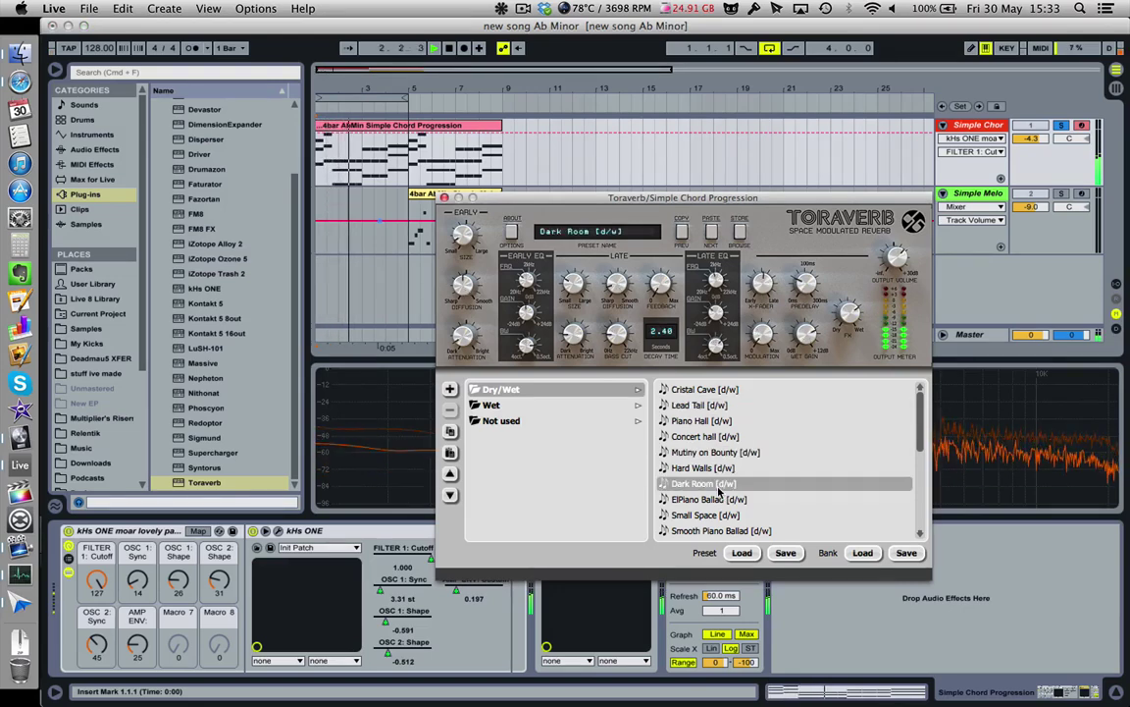
pyautogui.scroll(-5, 720, 491)
pyautogui.click(719, 483)
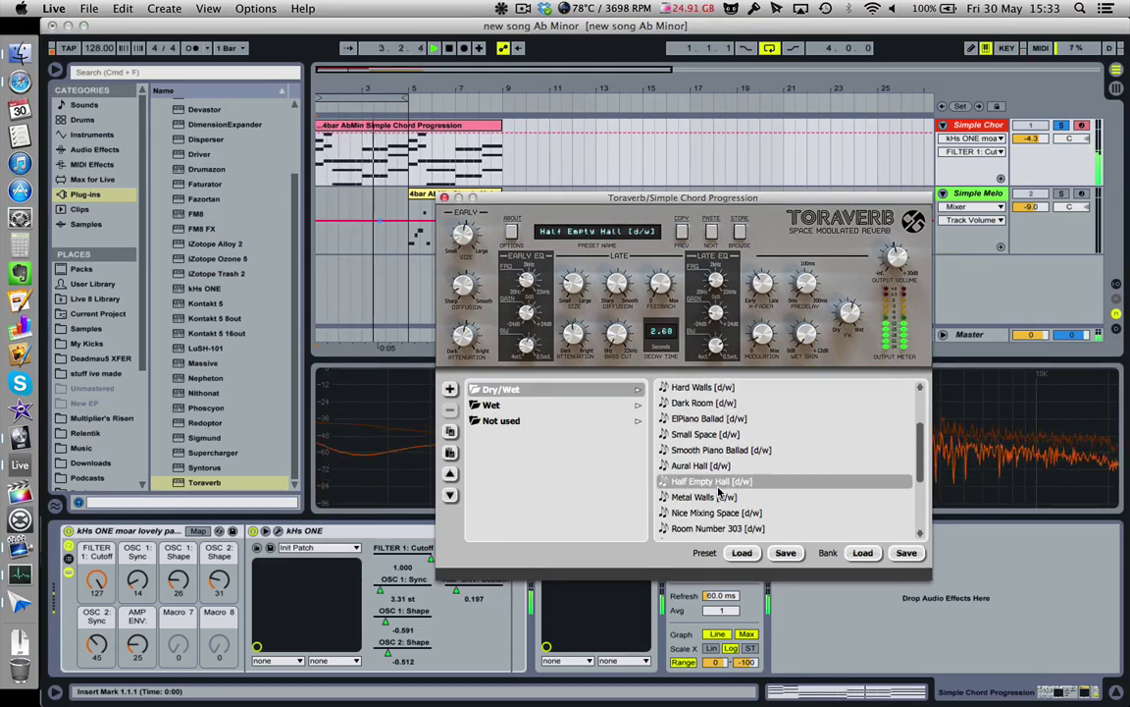
pyautogui.scroll(-4, 719, 491)
pyautogui.click(721, 484)
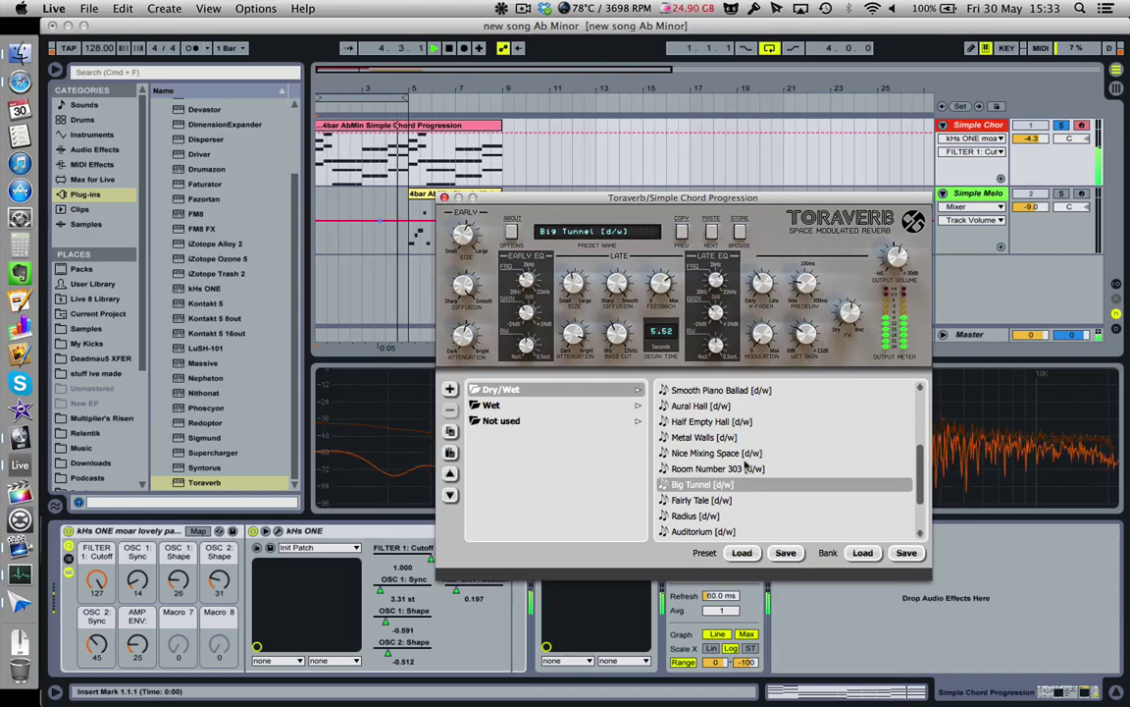
# - Set Toraverb's output volume to about -0.9 dB, and load the Fairly Tale preset before stopping playback
pyautogui.click(893, 253)
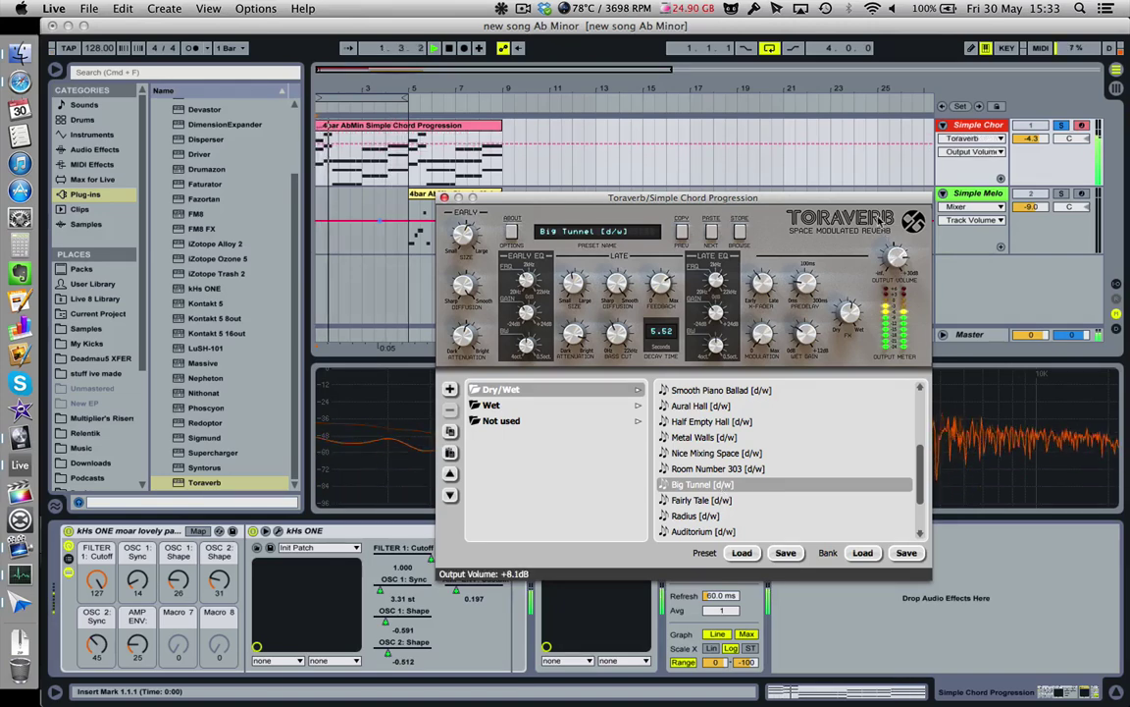
pyautogui.moveTo(896, 255)
pyautogui.mouseDown()
pyautogui.moveTo(908, 282)
pyautogui.moveTo(895, 251)
pyautogui.moveTo(895, 282)
pyautogui.moveTo(898, 235)
pyautogui.mouseUp()
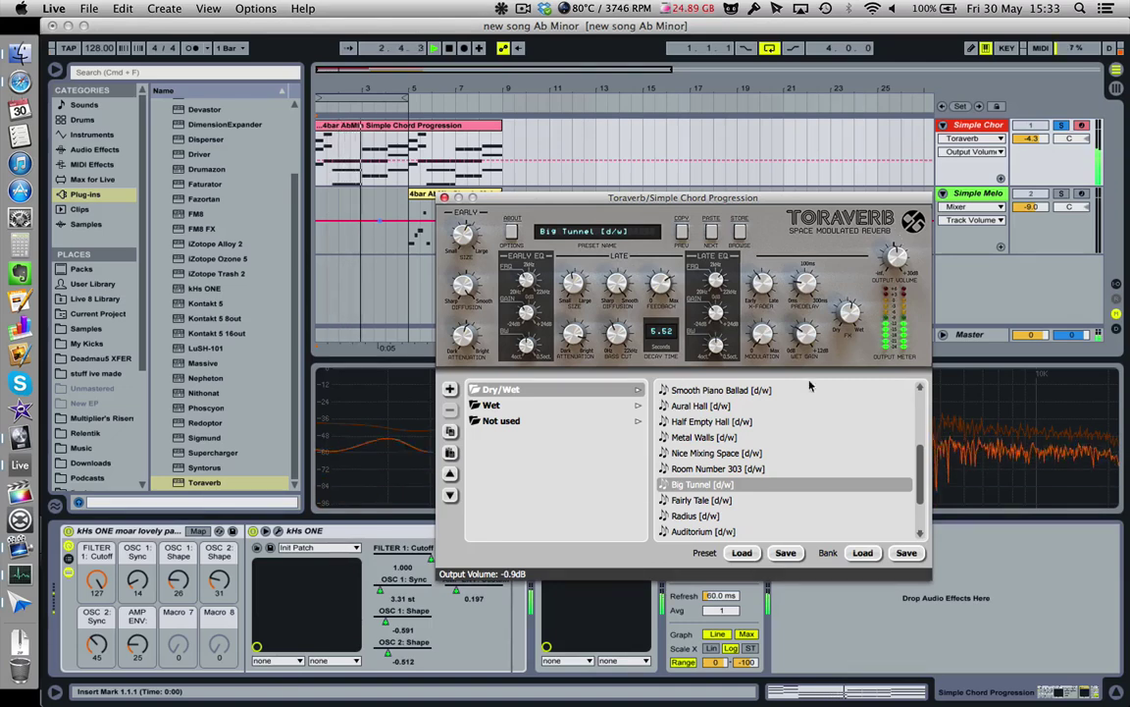
pyautogui.click(725, 500)
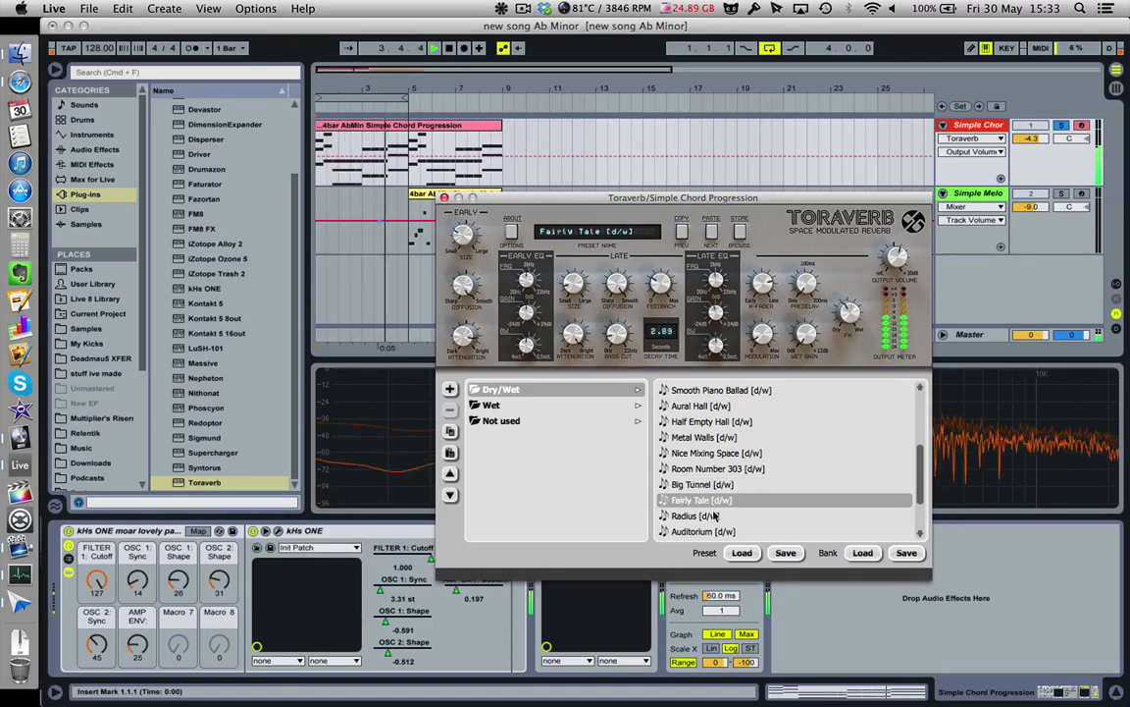
pyautogui.scroll(-2, 716, 510)
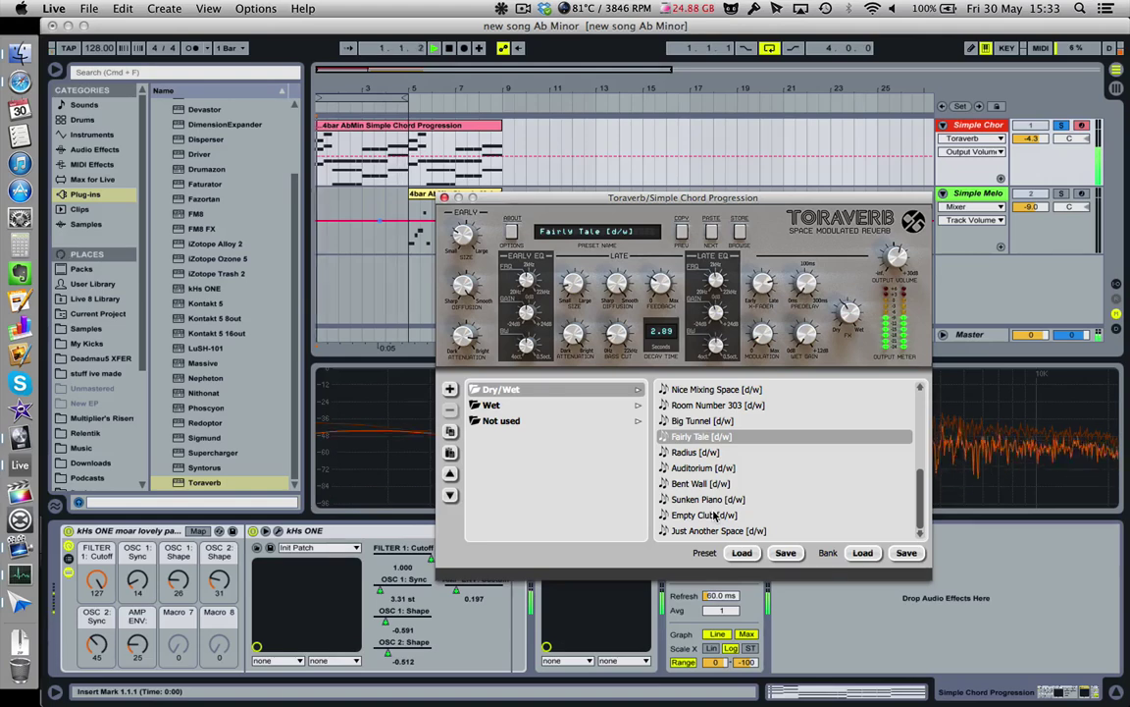
pyautogui.click(816, 149)
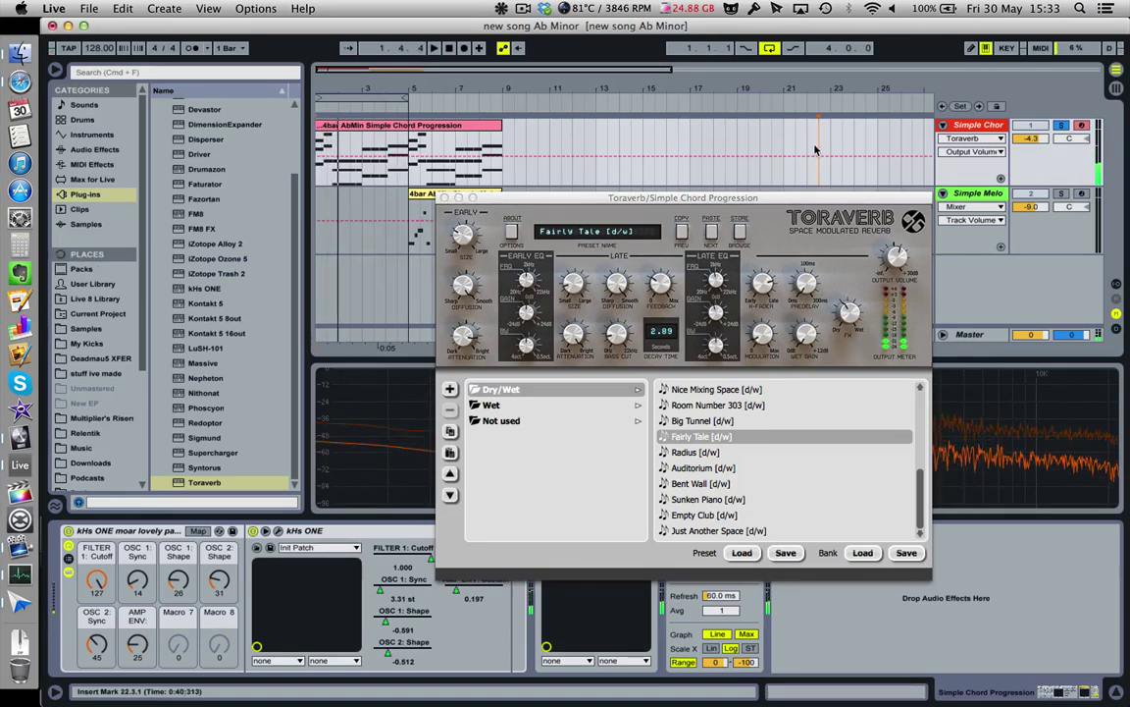
# - Play the chord clip and lower the rack's Filter 1 Cutoff macro to 34
pyautogui.click(341, 129)
pyautogui.press('space')
pyautogui.moveTo(96, 579)
pyautogui.mouseDown()
pyautogui.moveTo(96, 626)
pyautogui.moveTo(96, 596)
pyautogui.mouseUp()
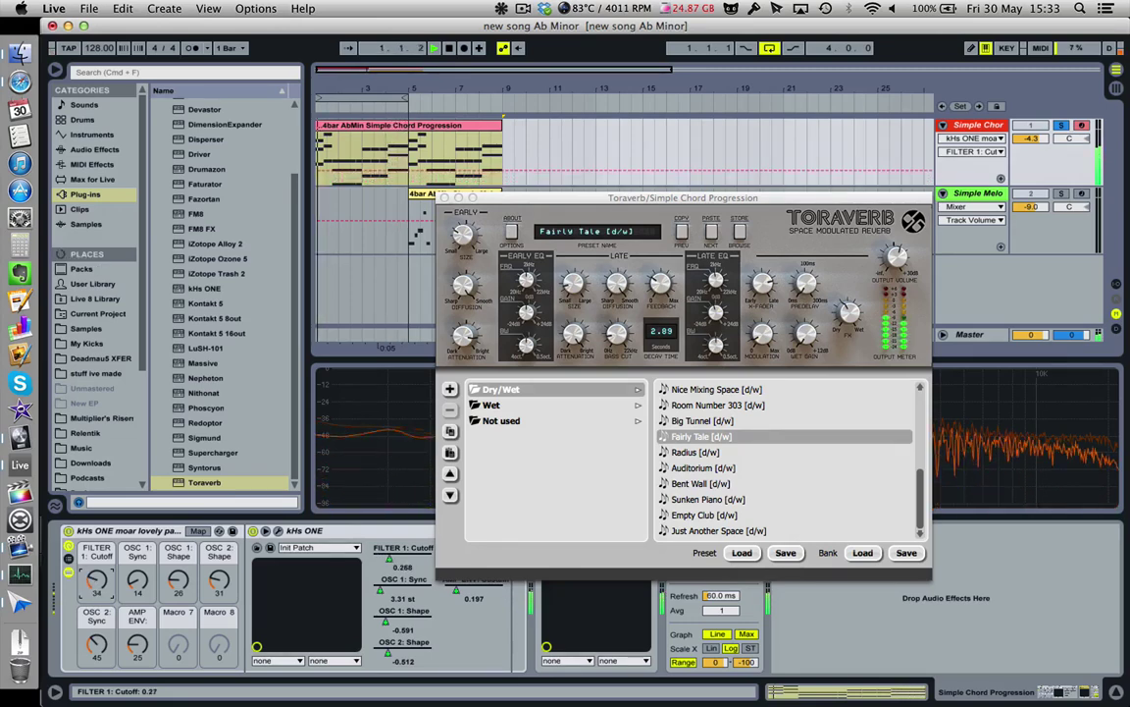
# - Audition the Auditorium, Sunken Piano, Empty Club, Just Another Space and Room Number 303 reverb presets on the chords
pyautogui.click(693, 472)
pyautogui.click(717, 499)
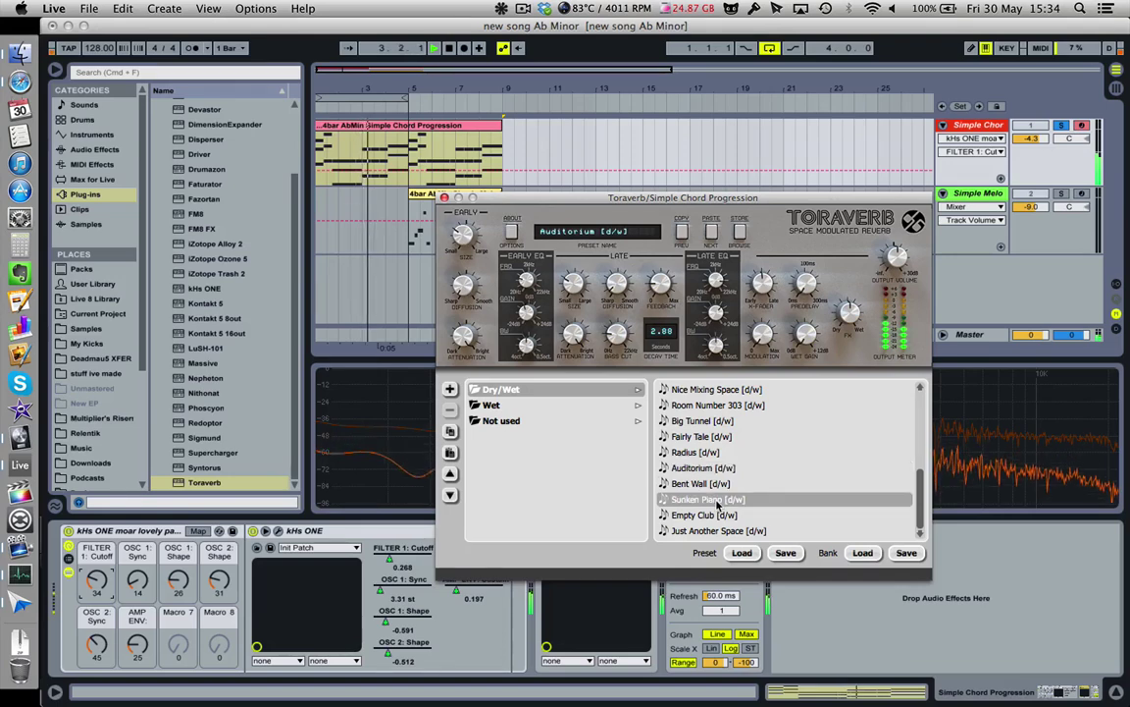
pyautogui.click(715, 515)
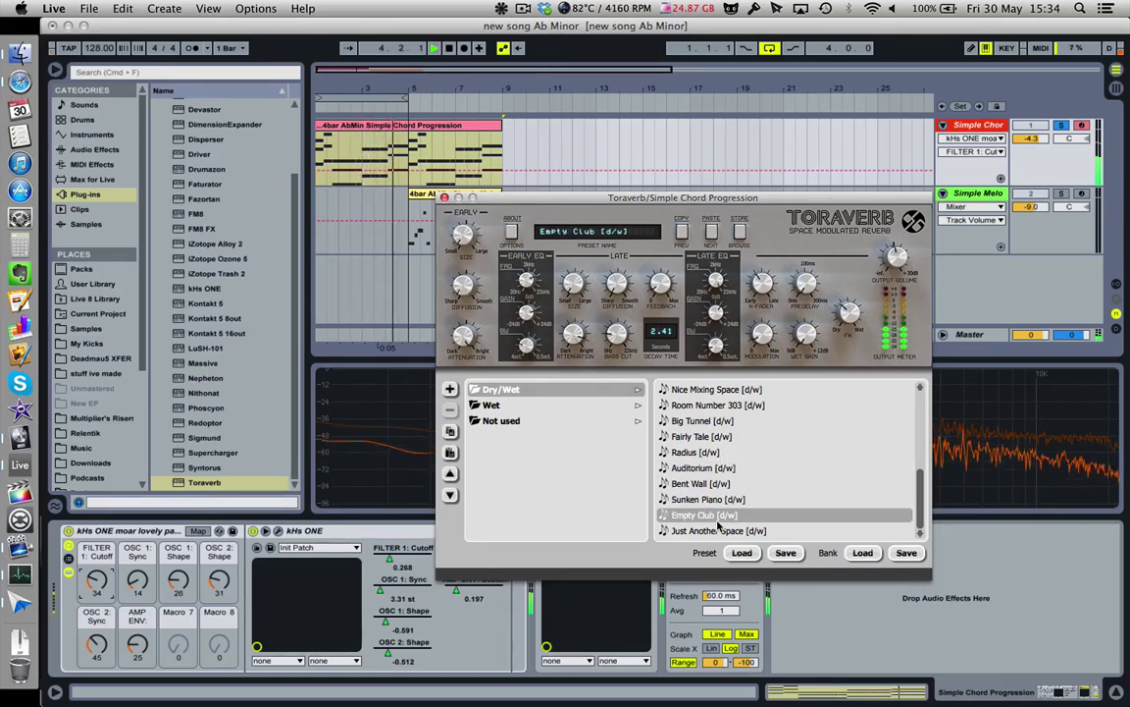
pyautogui.click(713, 530)
pyautogui.click(735, 404)
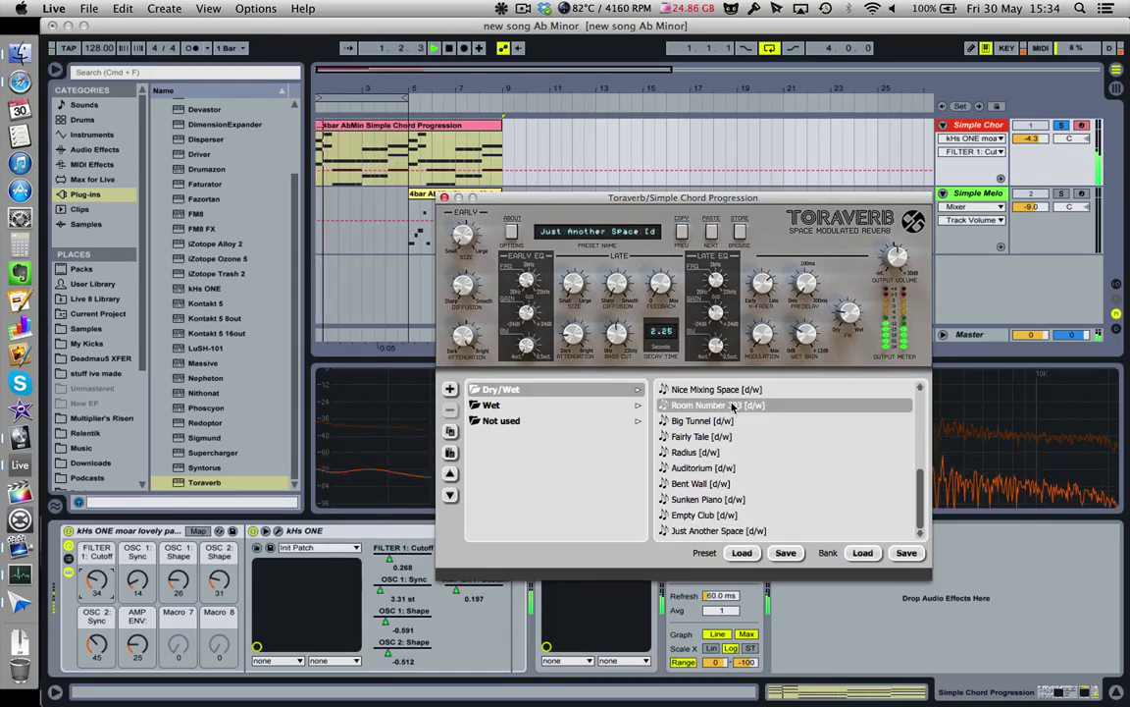
# - Compare the Concert hall and Mutiny on Bounty presets, and load the ElPiano Ballad reverb preset
pyautogui.scroll(3, 733, 404)
pyautogui.scroll(3, 732, 404)
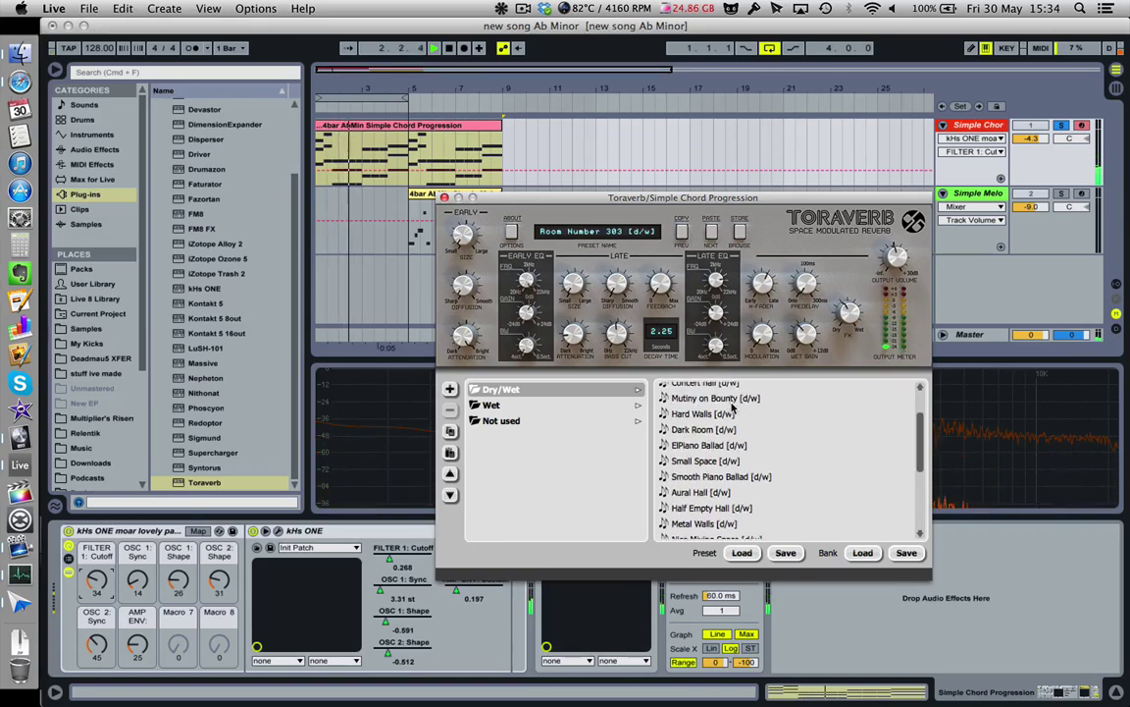
pyautogui.click(730, 406)
pyautogui.press('Up')
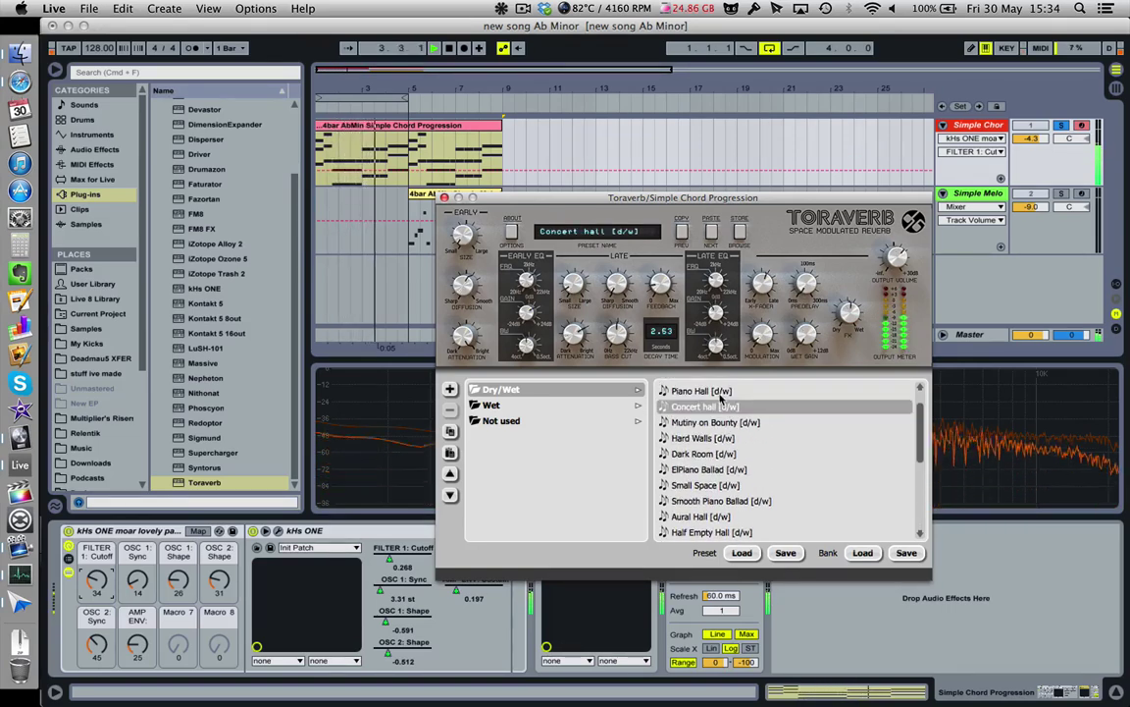
pyautogui.click(725, 423)
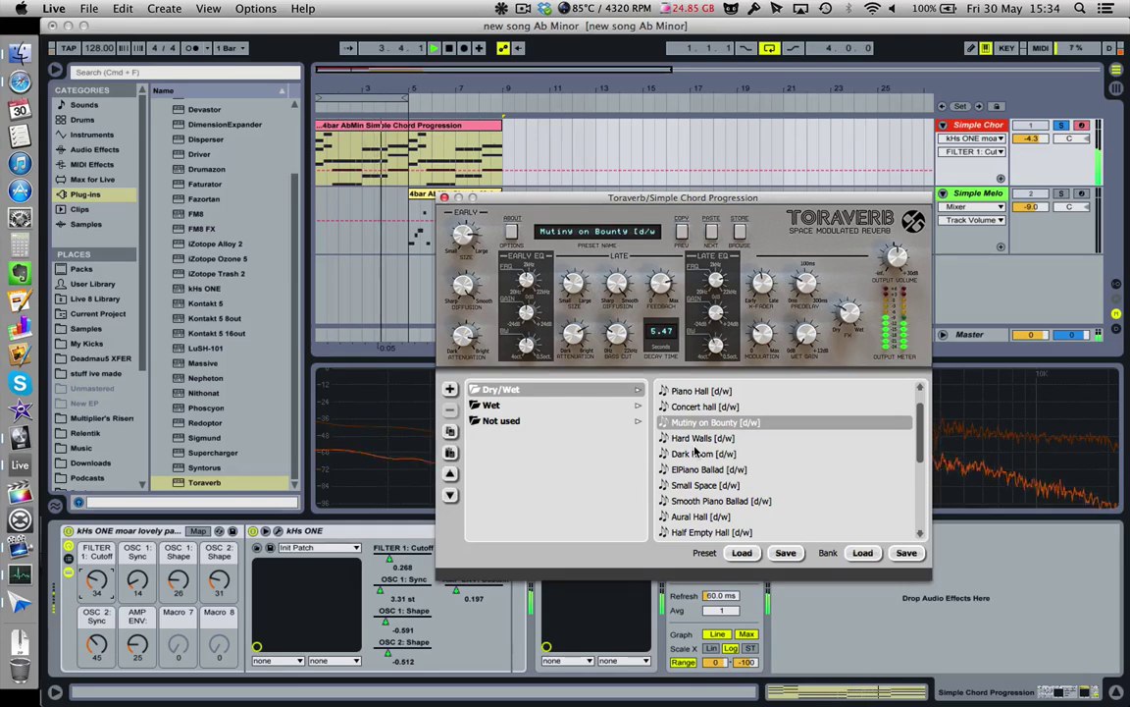
pyautogui.click(715, 470)
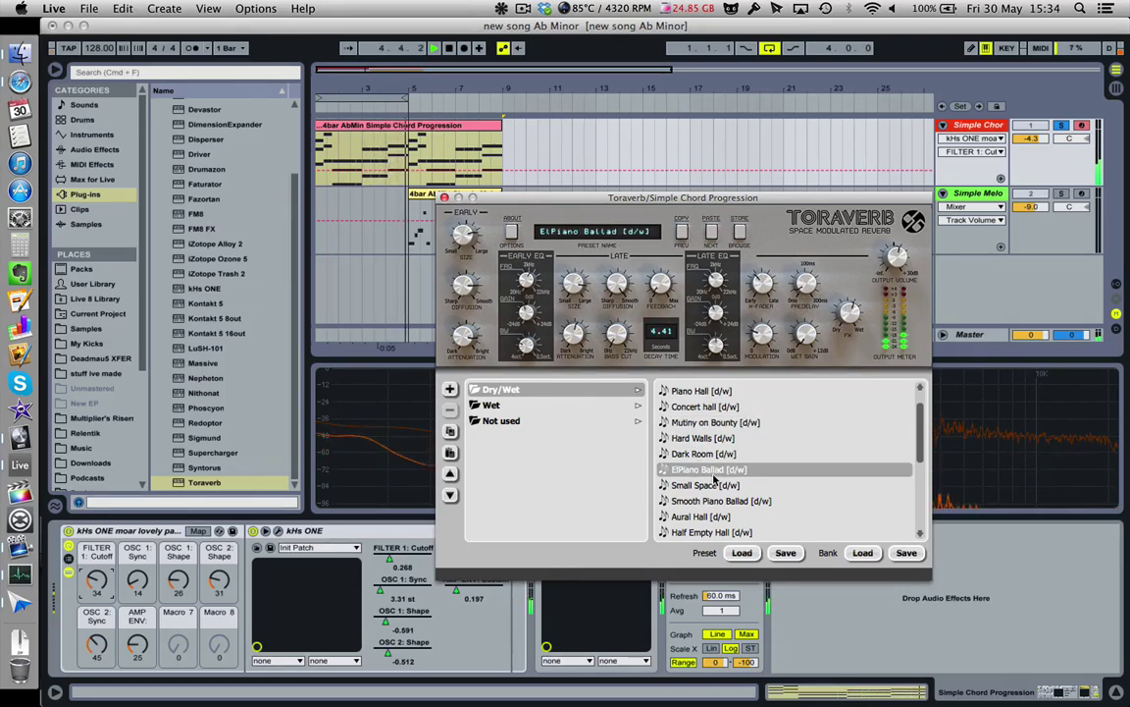
# - Close the Toraverb window and extend the arrangement loop to 8 bars so it covers the melody clip
pyautogui.click(445, 198)
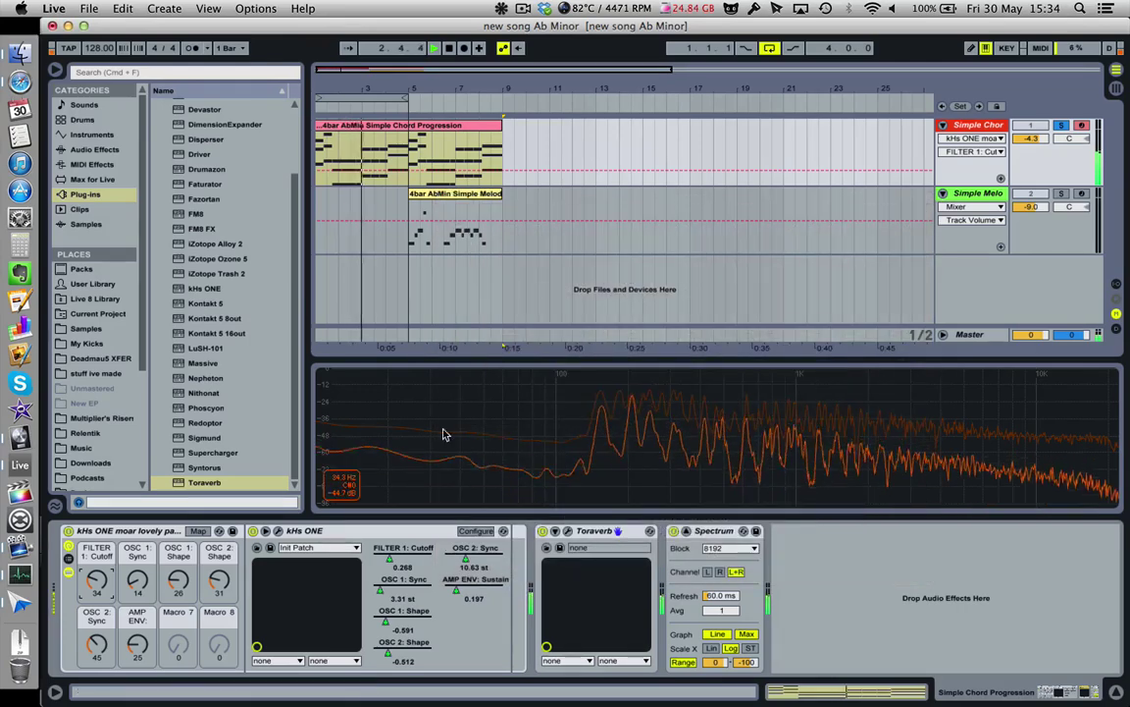
pyautogui.moveTo(410, 98); pyautogui.dragTo(503, 113)
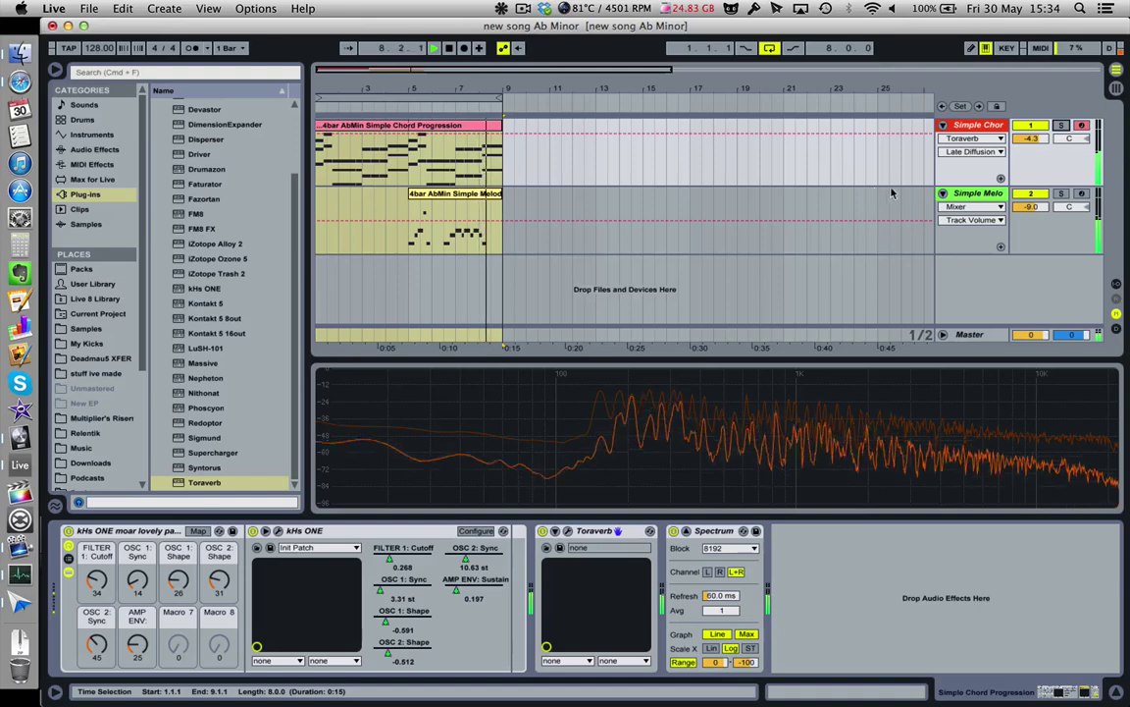
# - Shorten the arrangement loop to the first 4 bars and remove the Toraverb device from the chord track
pyautogui.moveTo(503, 97); pyautogui.dragTo(412, 95)
pyautogui.click(593, 531)
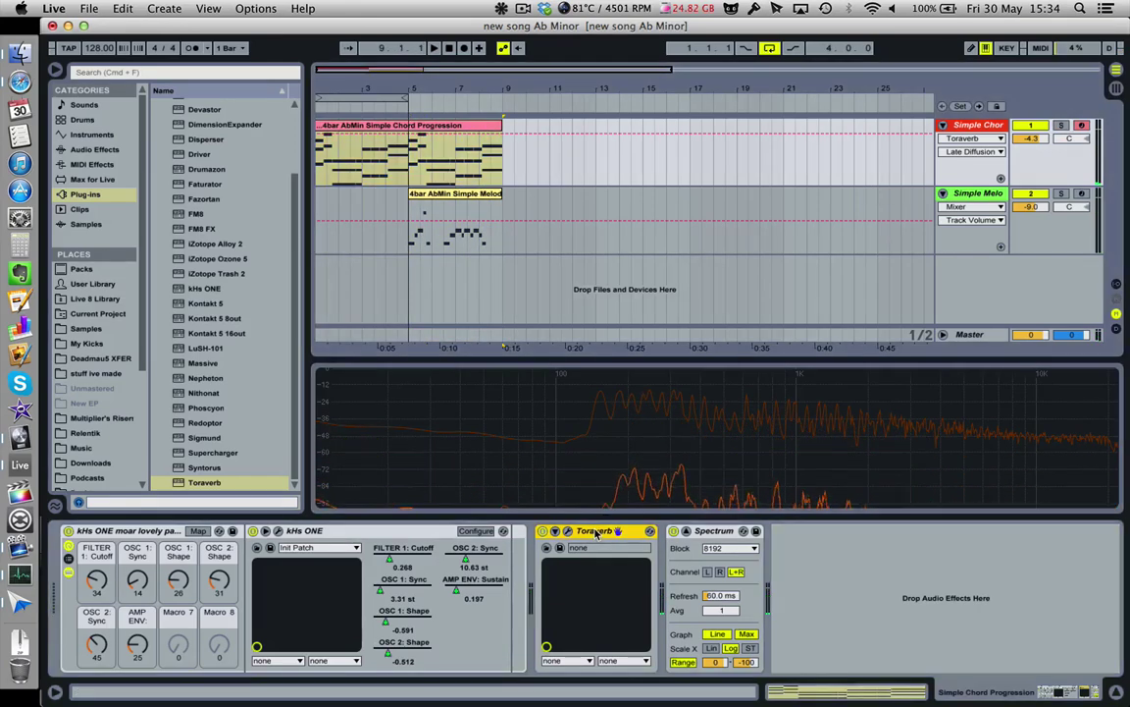
pyautogui.press('Delete')
# - Add the Max for Live audio effect Convolution Reverb Pro to the chord track between kHs ONE and Spectrum
pyautogui.click(92, 178)
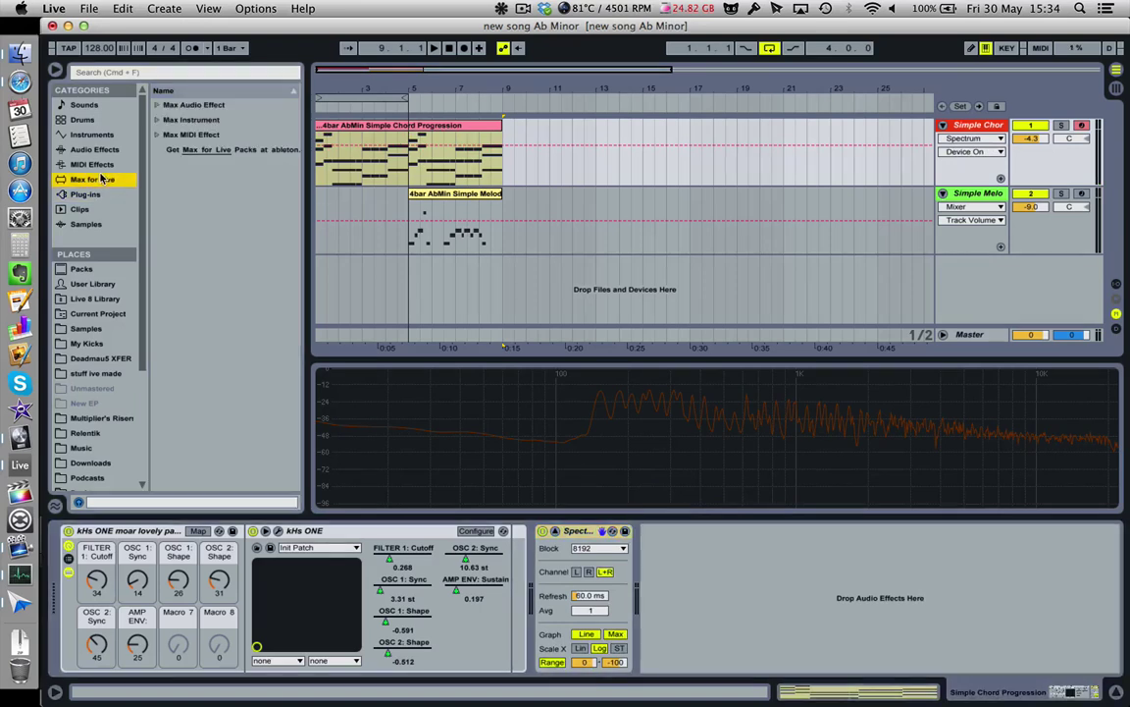
pyautogui.click(156, 119)
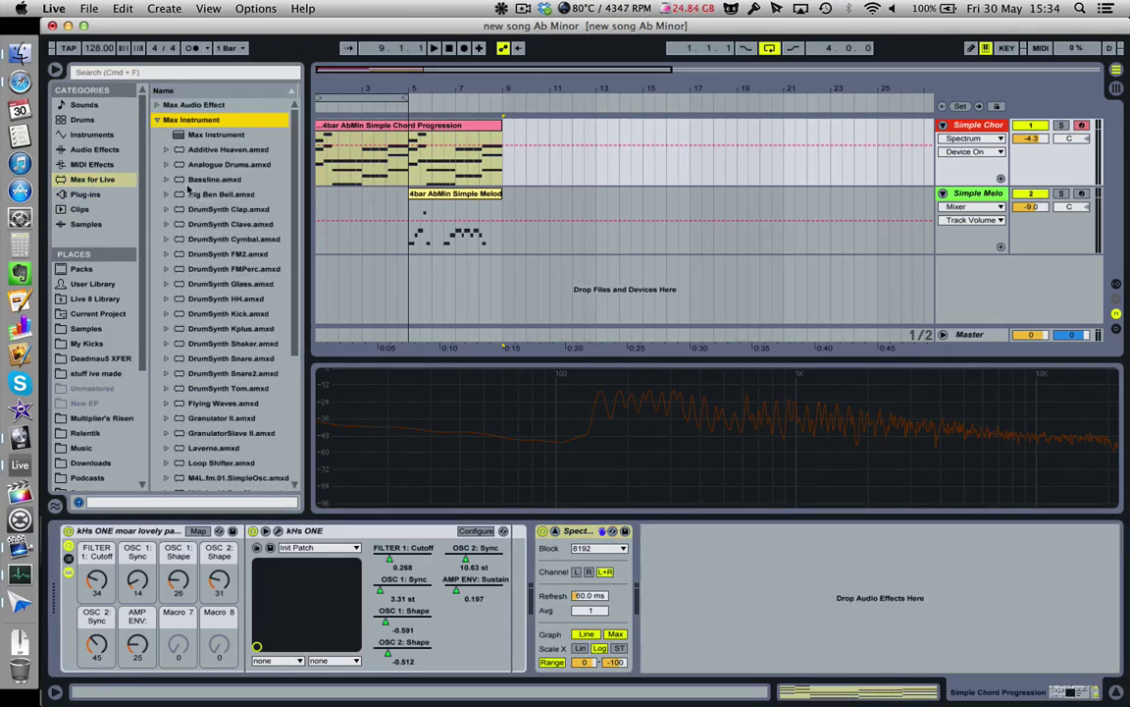
pyautogui.scroll(-10, 211, 295)
pyautogui.scroll(10, 196, 323)
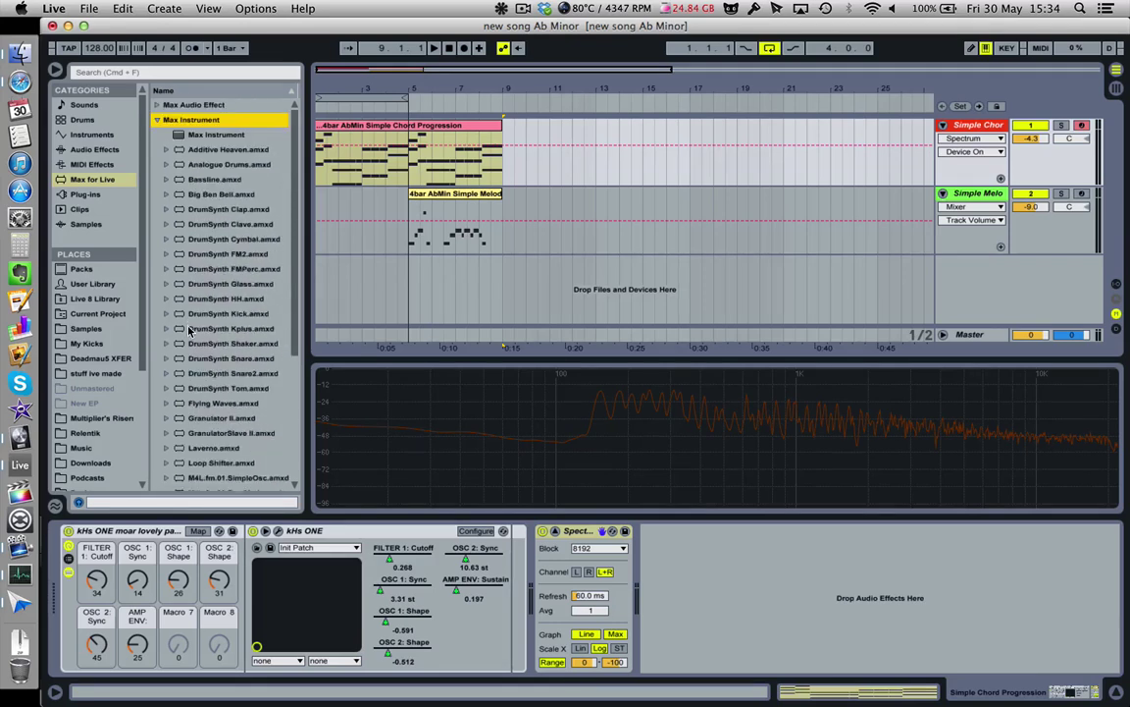
pyautogui.click(157, 105)
pyautogui.click(187, 269)
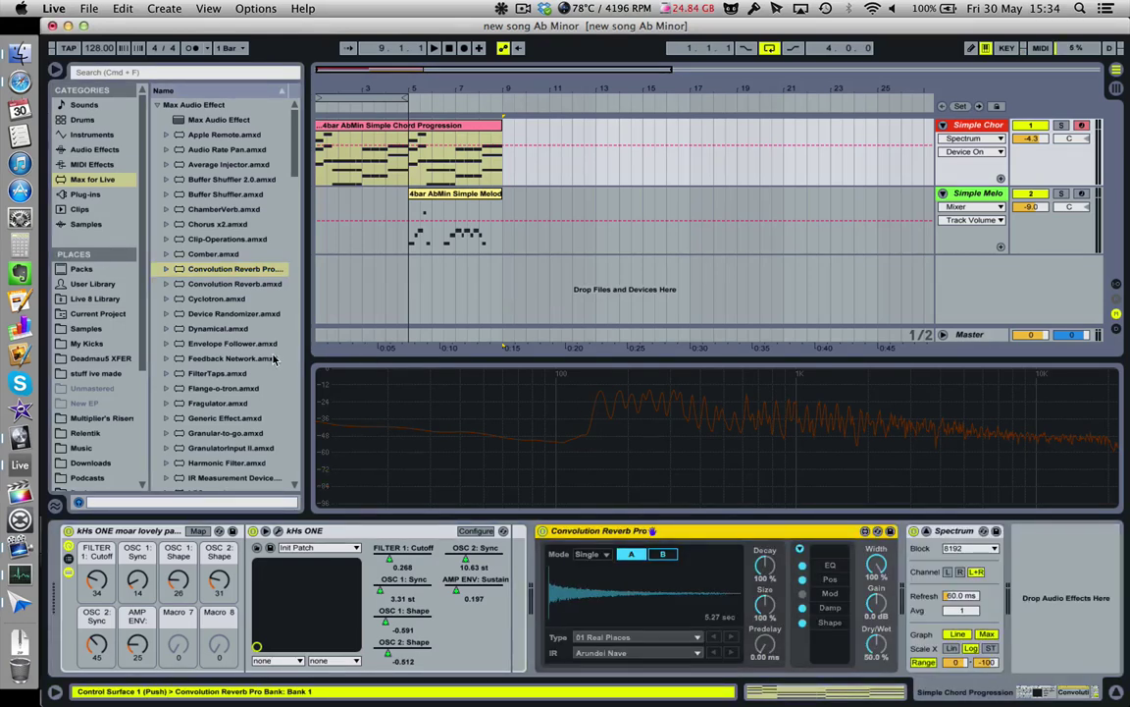
# - Browse the Samples folder and set the Convolution Reverb Pro's impulse response type to 10 Strange Places
pyautogui.click(84, 328)
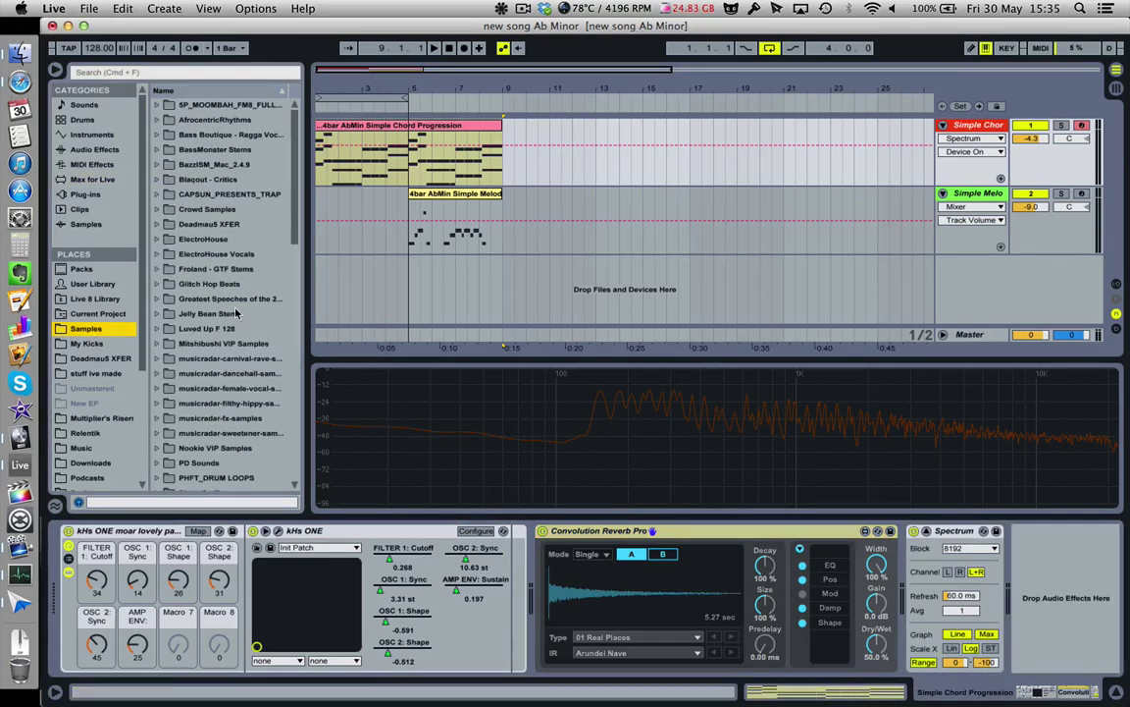
pyautogui.scroll(-10, 235, 313)
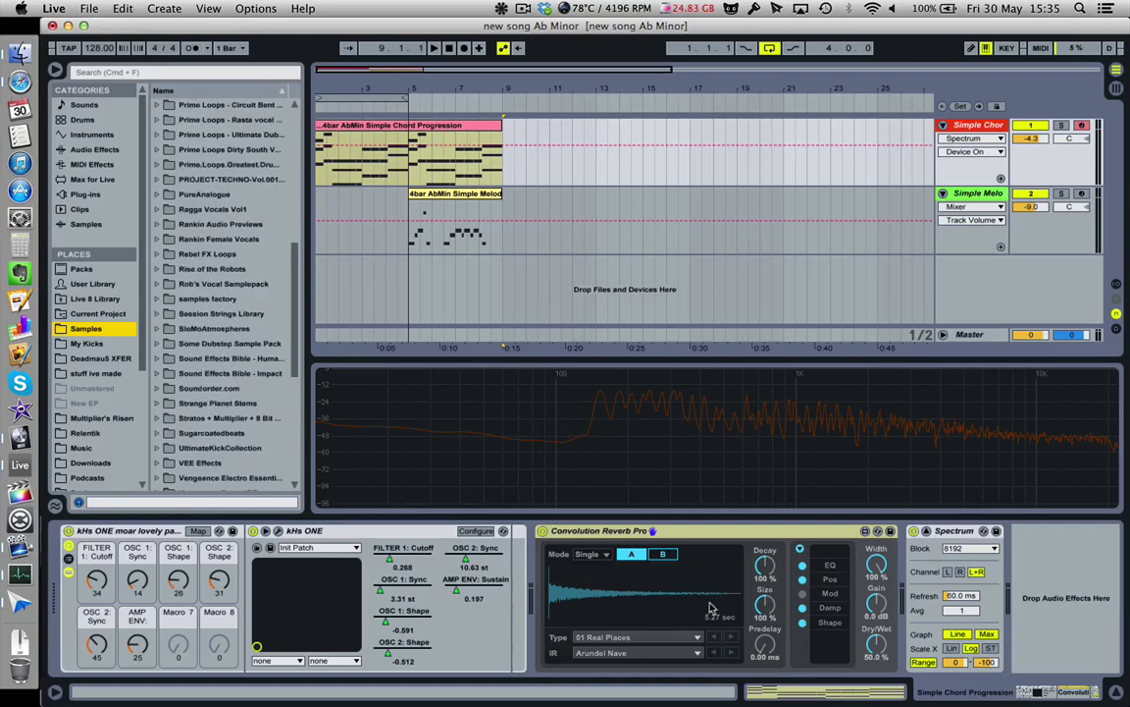
pyautogui.click(618, 637)
pyautogui.click(628, 609)
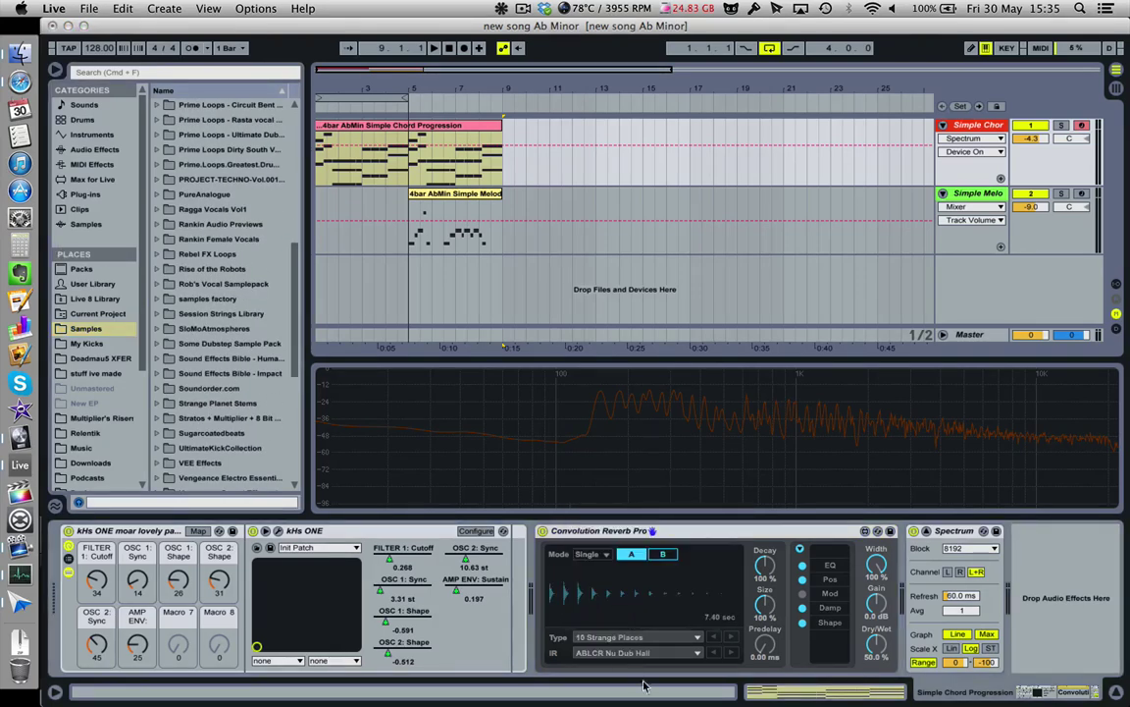
# - Audition the TVC33 Slap Back Reverb, TVC33 Shimmer Mod Lite and ABLCR Reverb Echo 2 impulse responses on the chord track with playback running
pyautogui.click(618, 637)
pyautogui.click(621, 654)
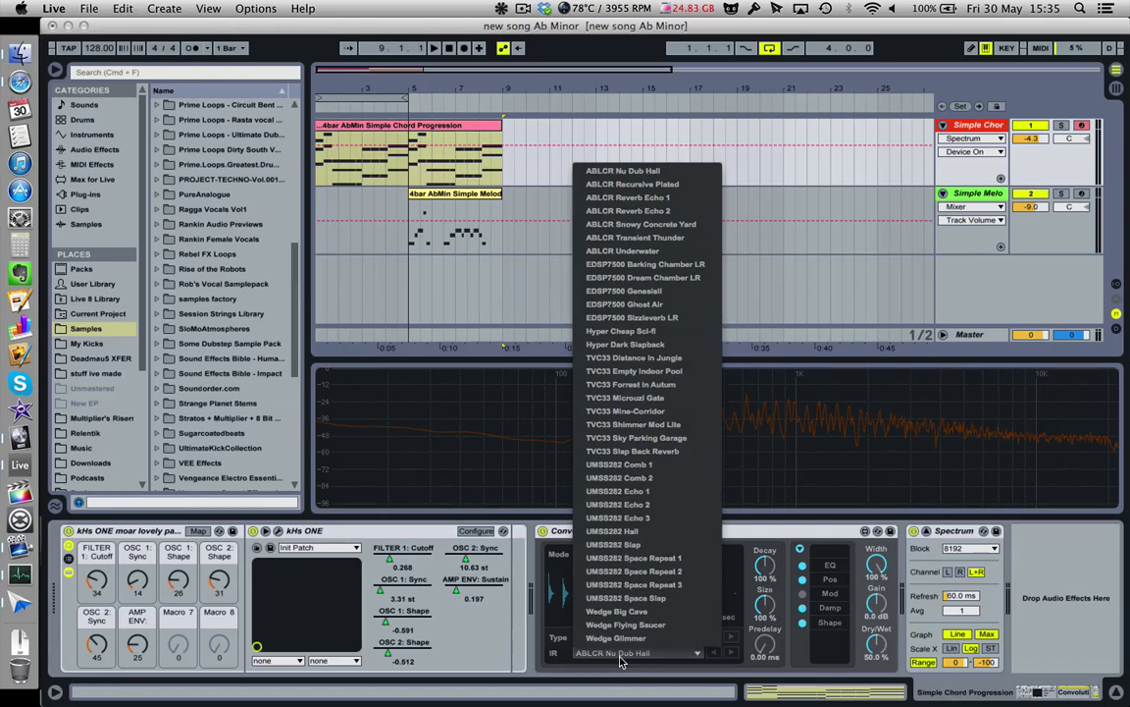
pyautogui.click(649, 452)
pyautogui.press('space')
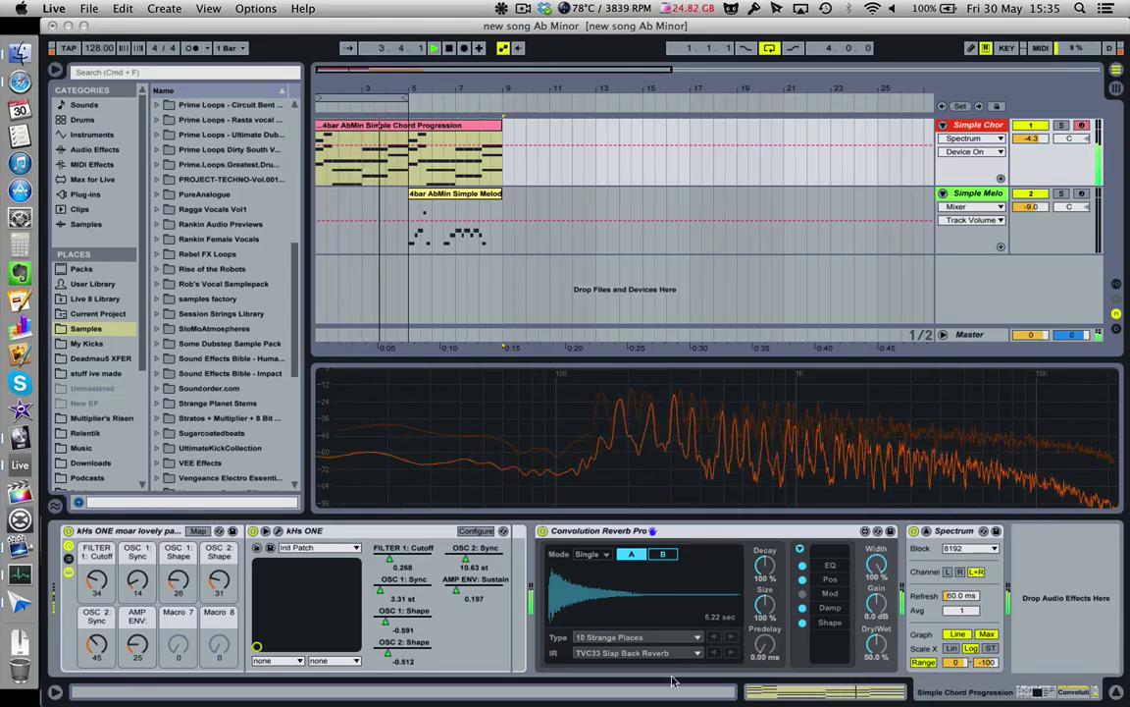
pyautogui.click(655, 654)
pyautogui.click(659, 424)
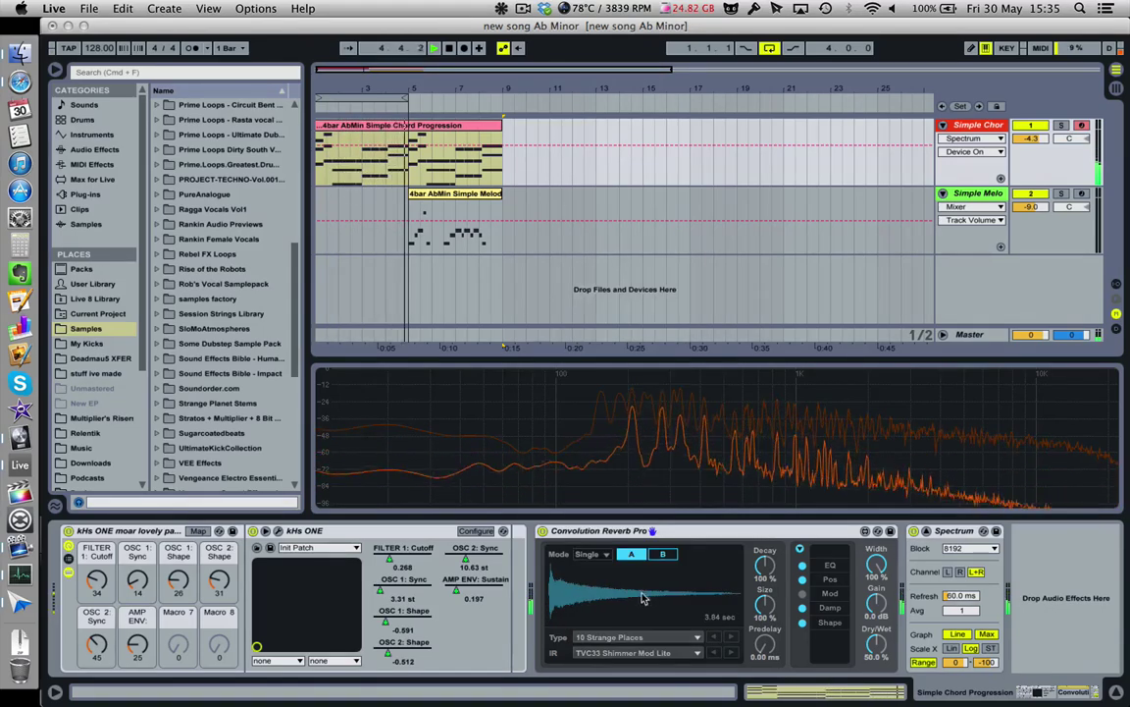
pyautogui.click(619, 650)
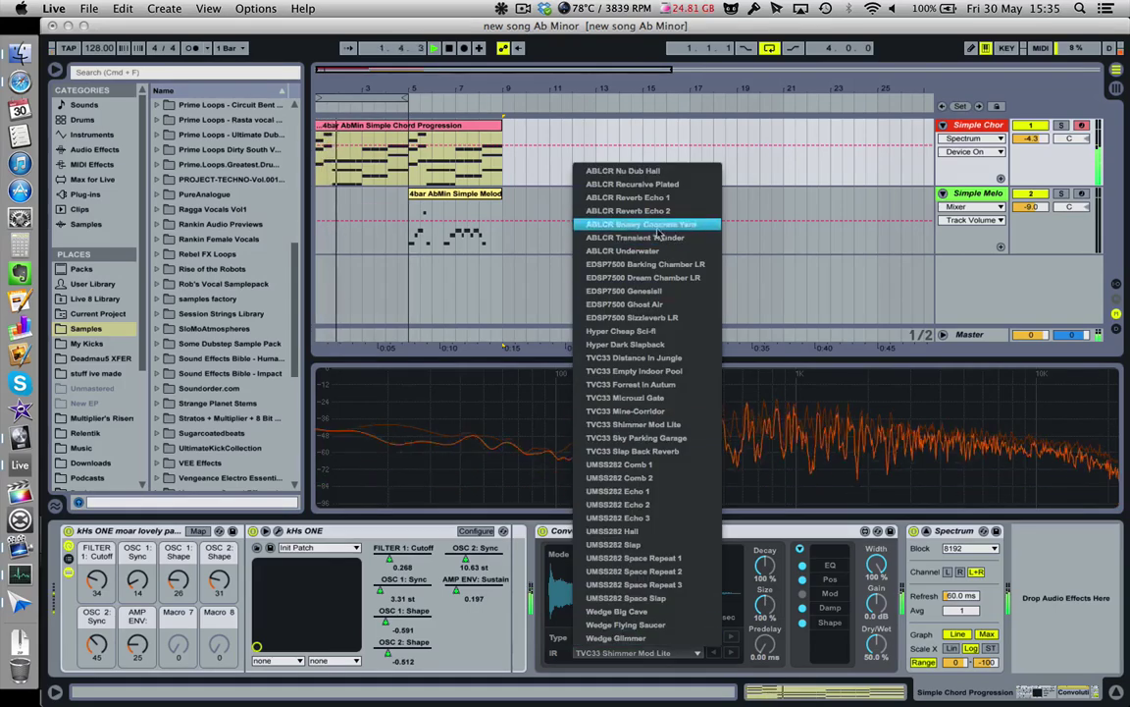
pyautogui.click(629, 209)
# - Set the convolution reverb type to 11 Experimental and audition the two EDSP7500 Phantom and Reverb impulse responses
pyautogui.click(633, 637)
pyautogui.click(628, 608)
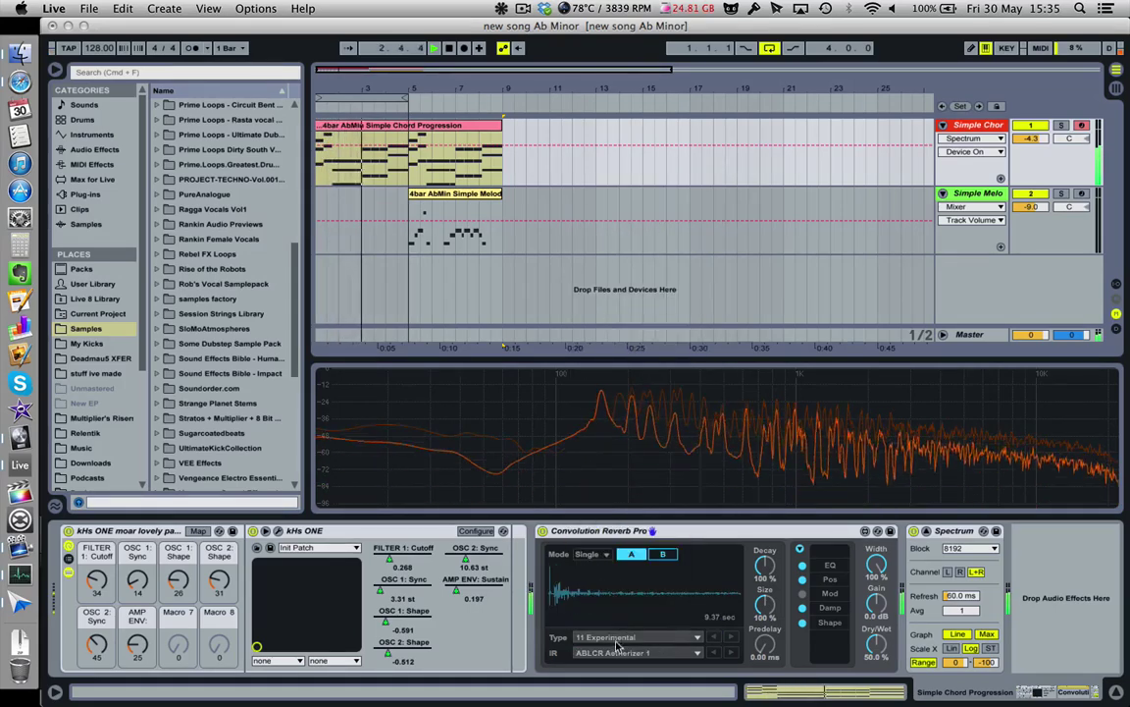
pyautogui.click(617, 654)
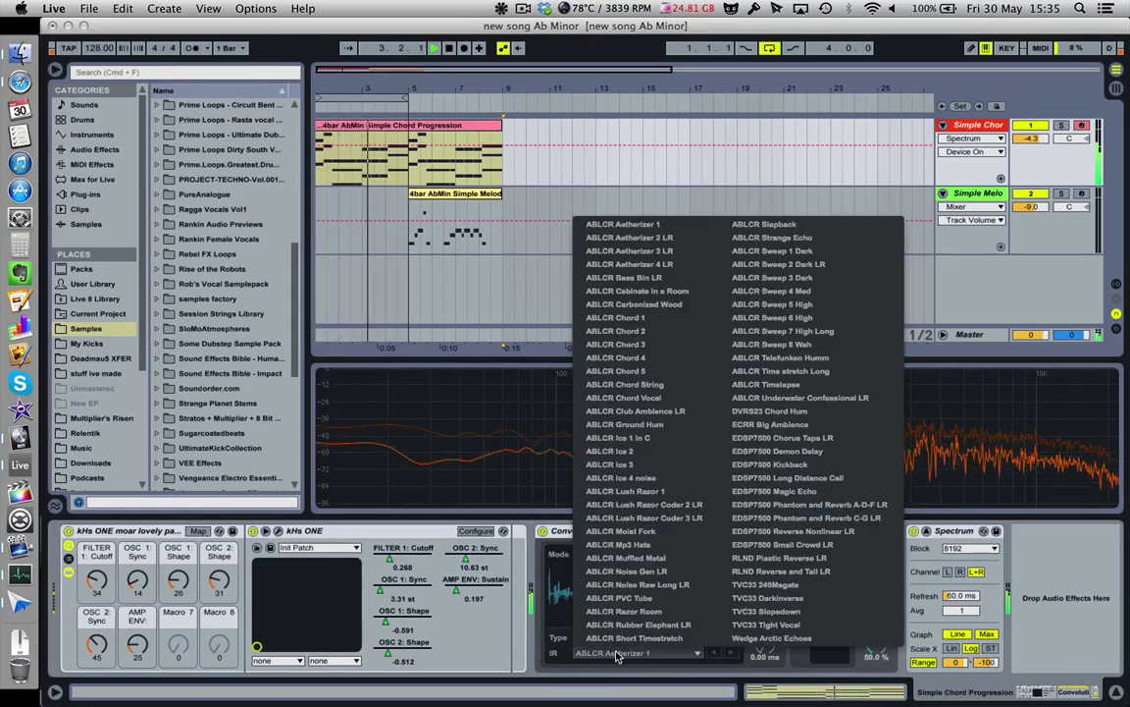
pyautogui.click(826, 507)
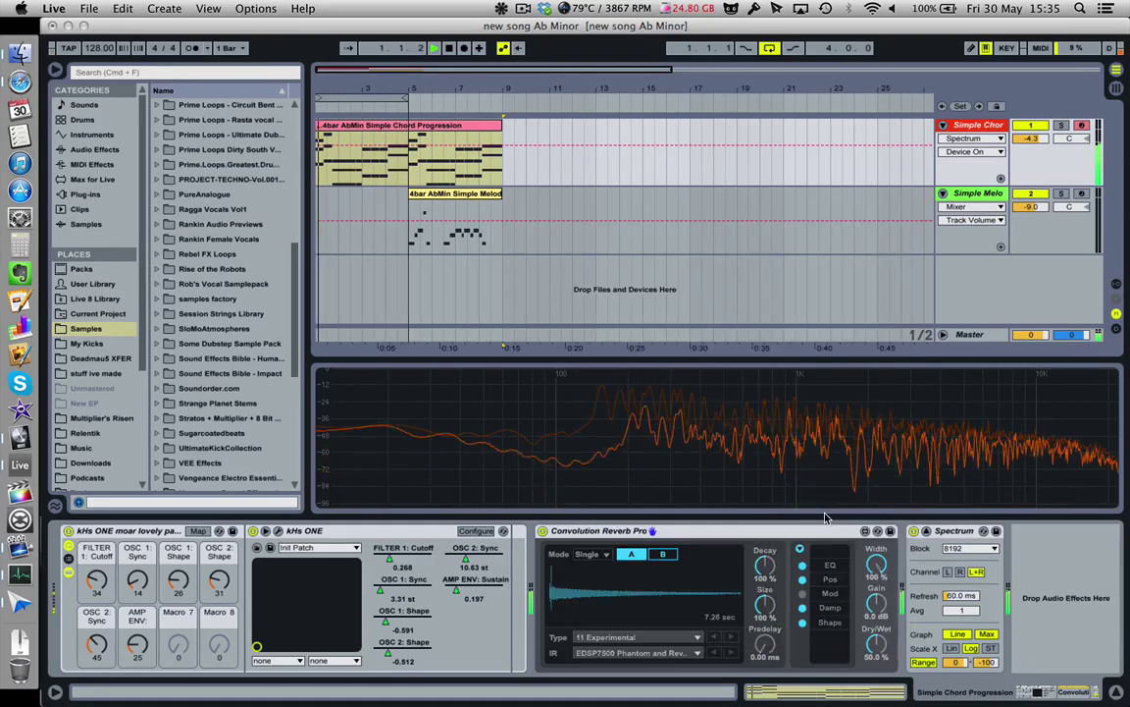
pyautogui.click(663, 650)
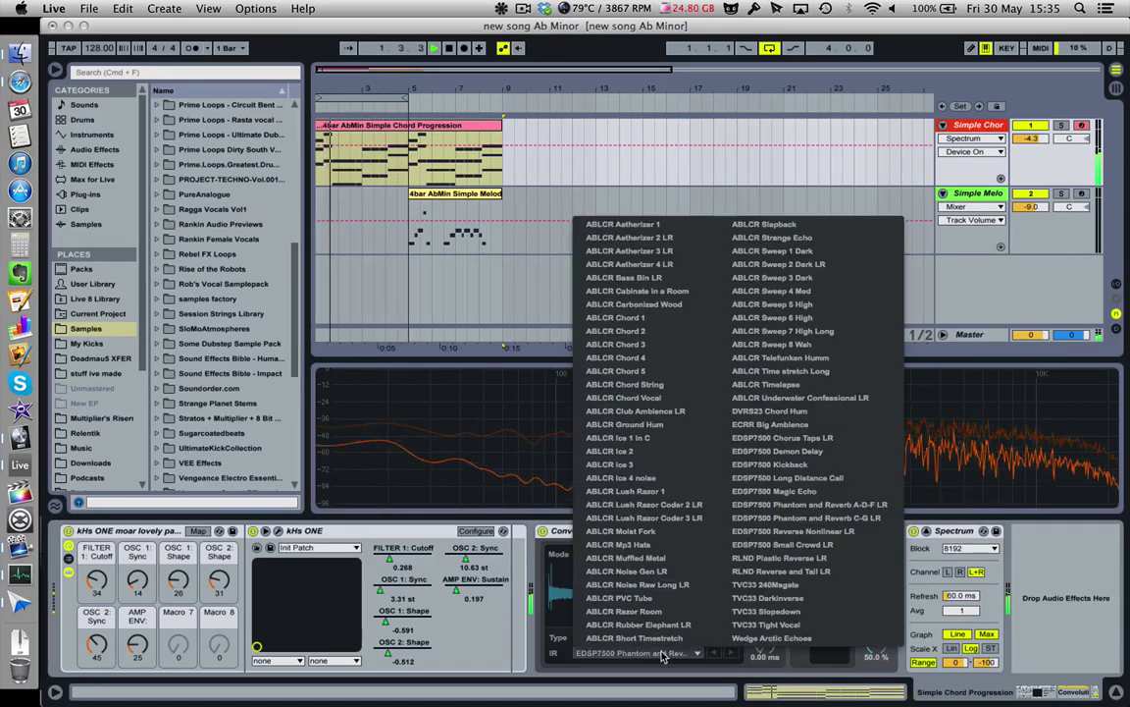
pyautogui.click(814, 506)
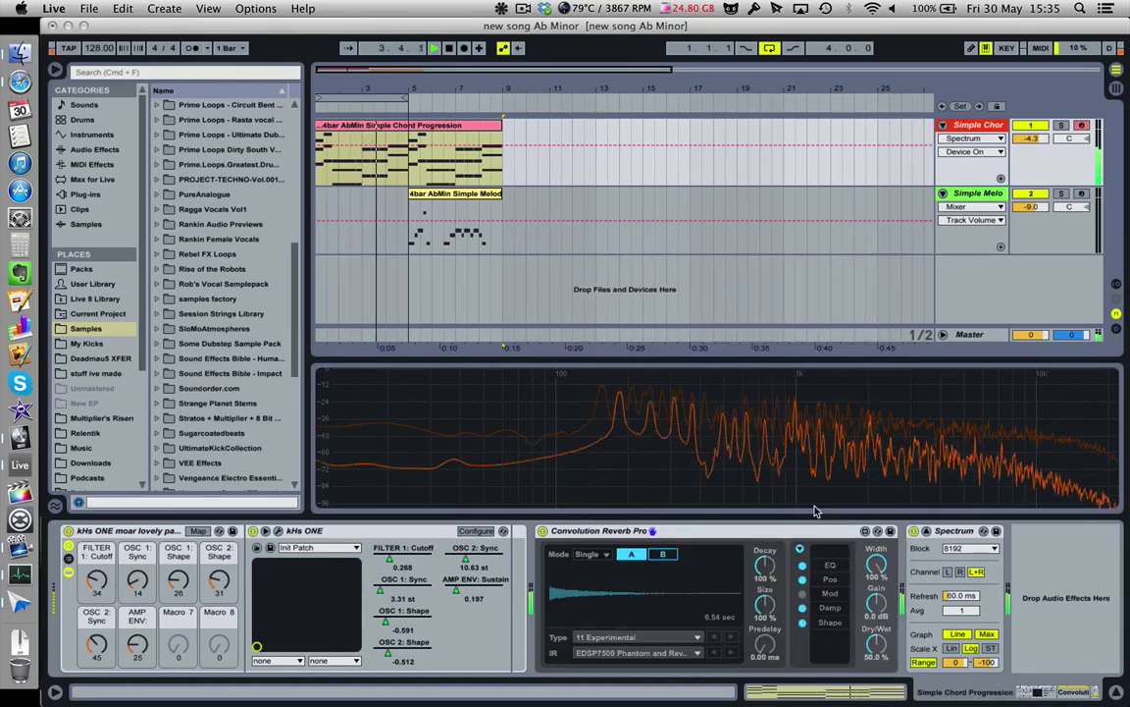
# - Choose EDSP7500 Small Crowd LR as the convolution reverb's impulse response
pyautogui.click(673, 652)
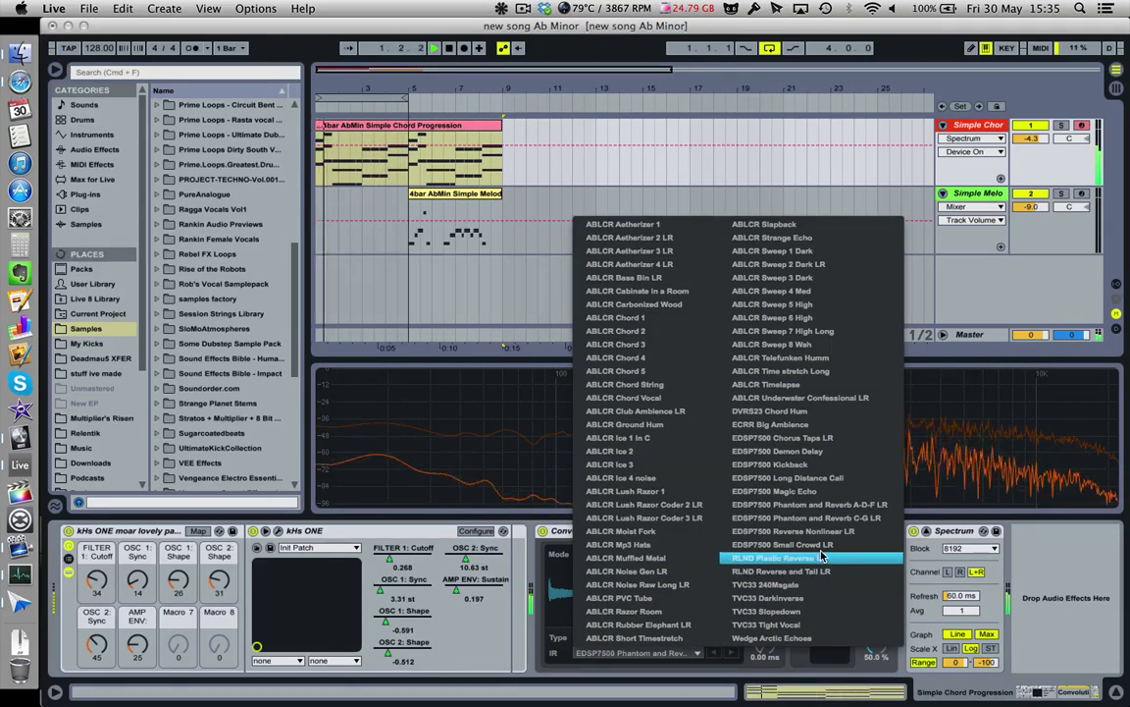
pyautogui.click(785, 544)
pyautogui.click(655, 655)
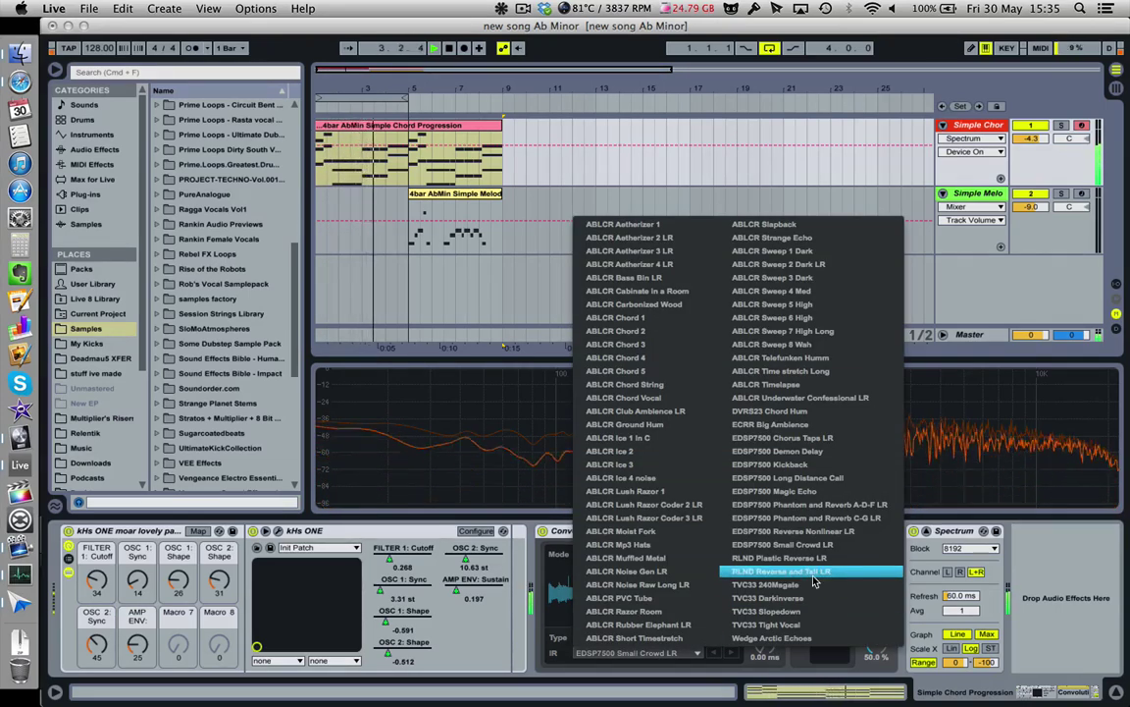
pyautogui.click(1086, 566)
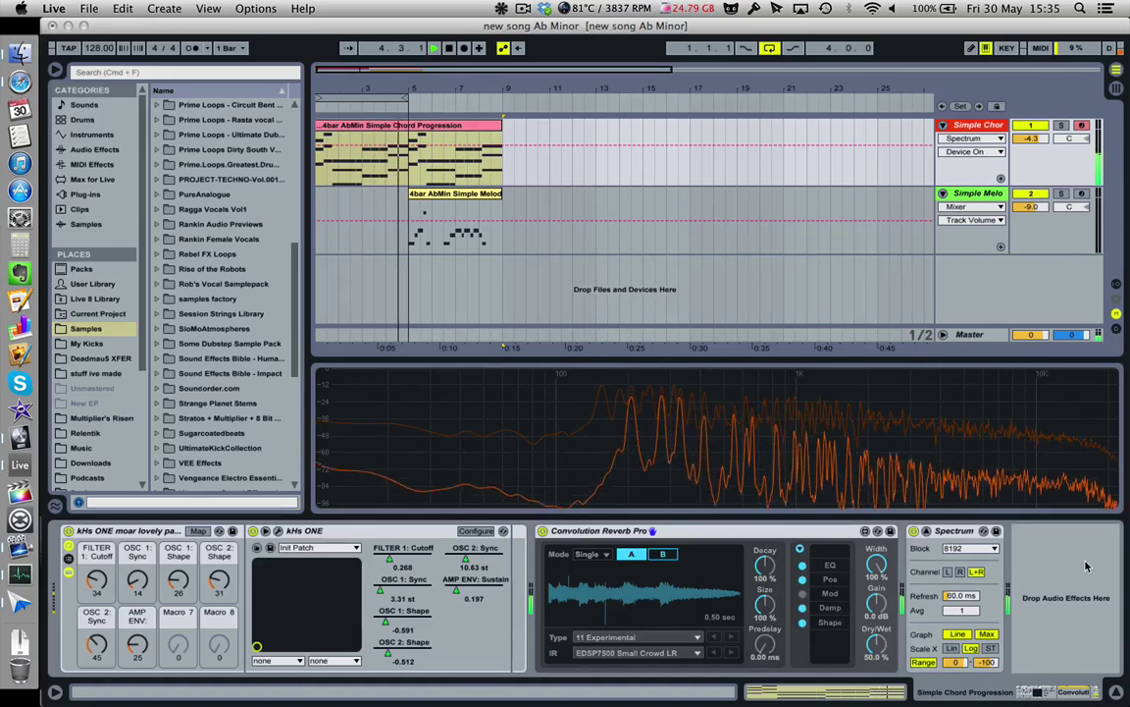
# - Play the chord progression from its start, raise the FILTER 1: Cutoff macro to 115, and compare the sound with Convolution Reverb Pro off and on
pyautogui.click(358, 128)
pyautogui.press('space')
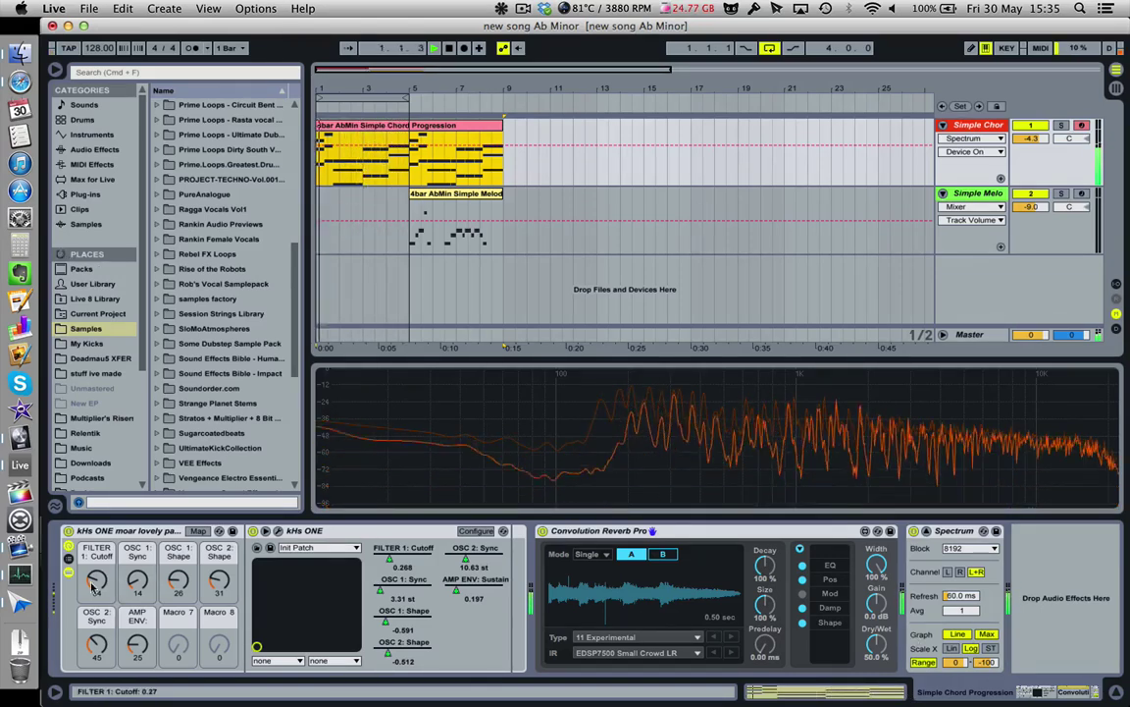
pyautogui.moveTo(403, 564); pyautogui.dragTo(402, 501)
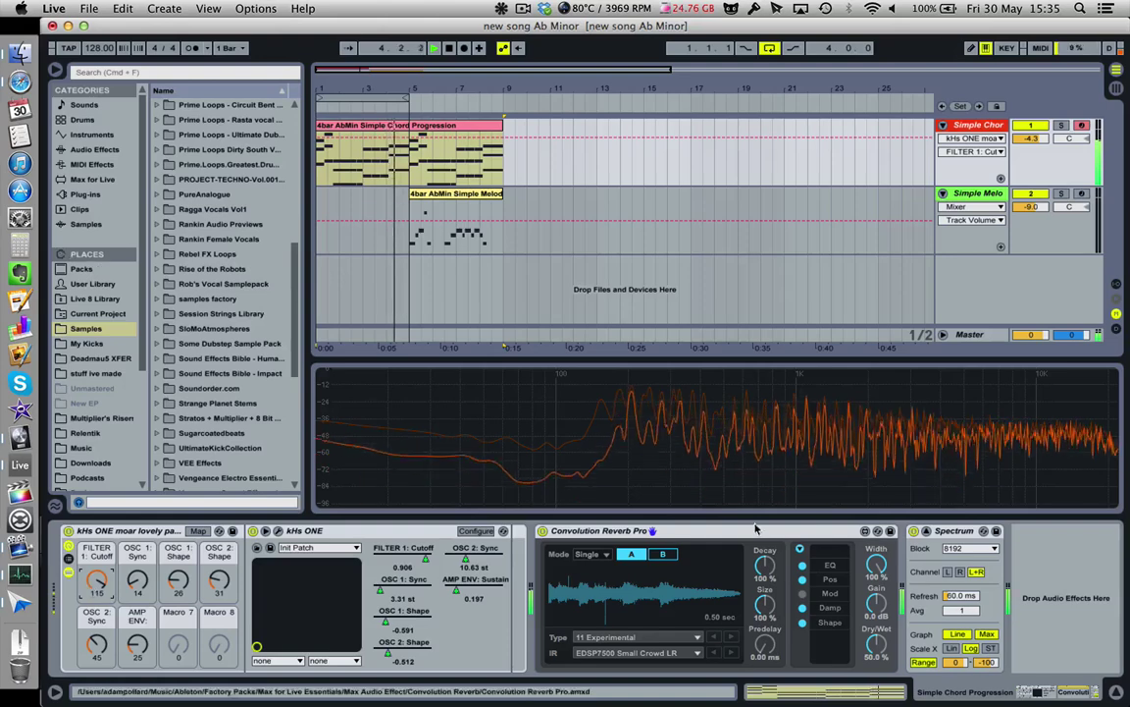
pyautogui.click(542, 531)
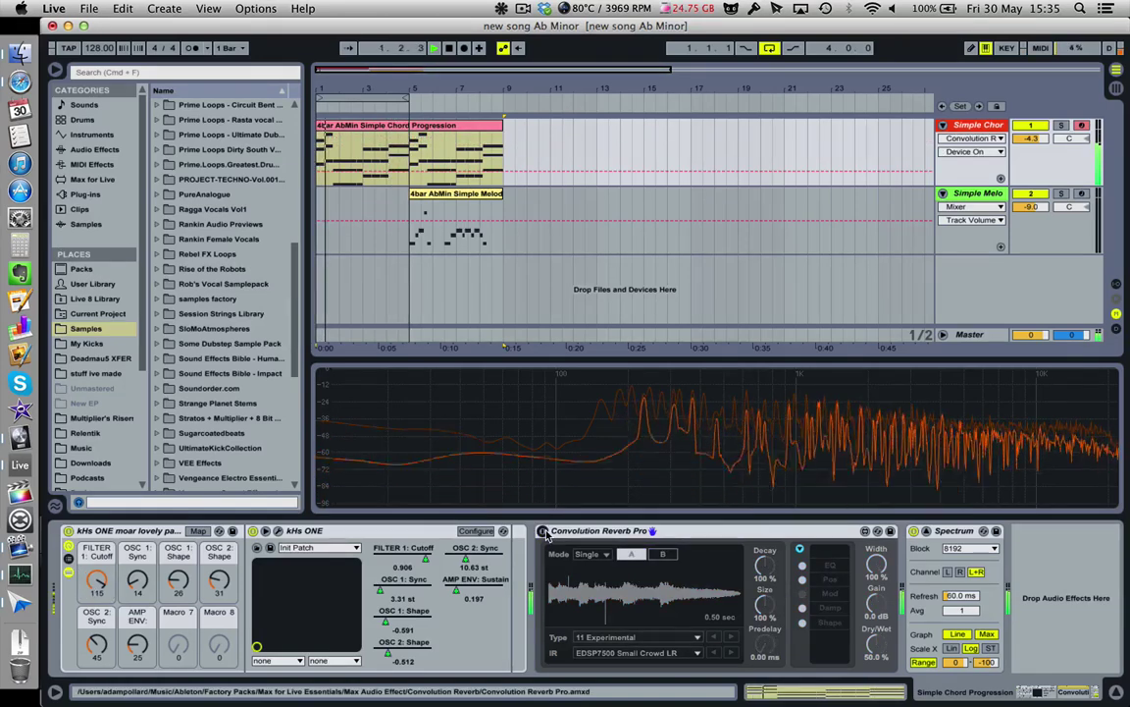
pyautogui.click(543, 531)
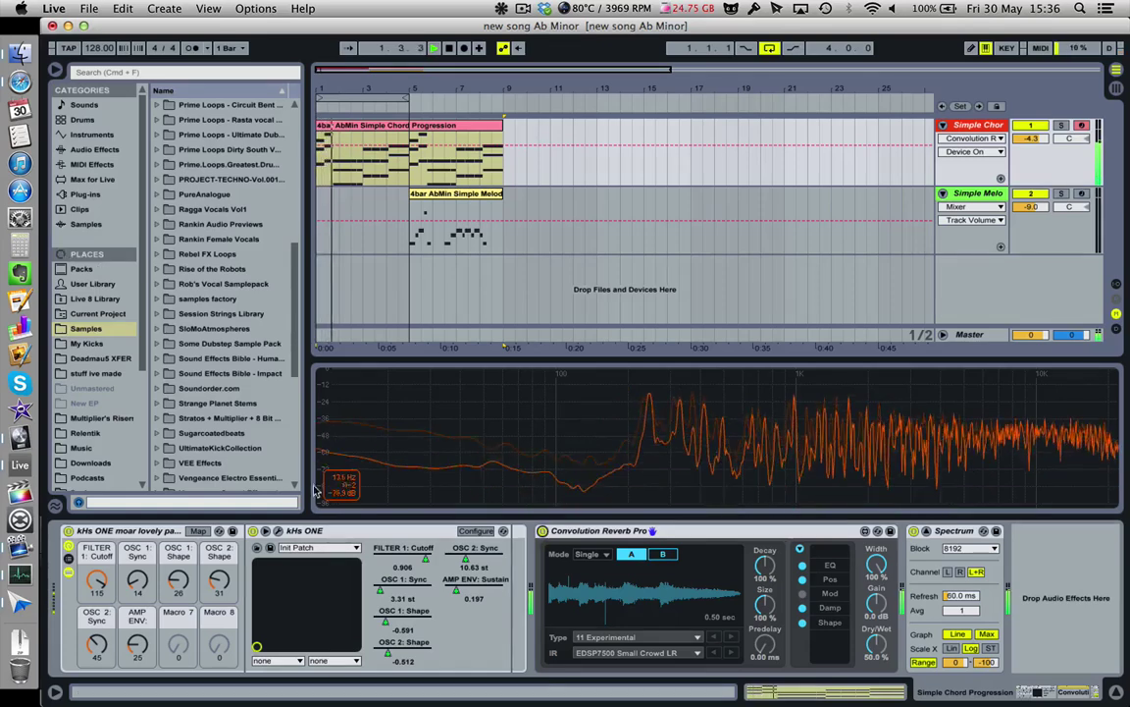
# - Lower the FILTER 1: Cutoff macro to 19, stop playback and select Convolution Reverb Pro
pyautogui.moveTo(105, 581); pyautogui.dragTo(105, 662)
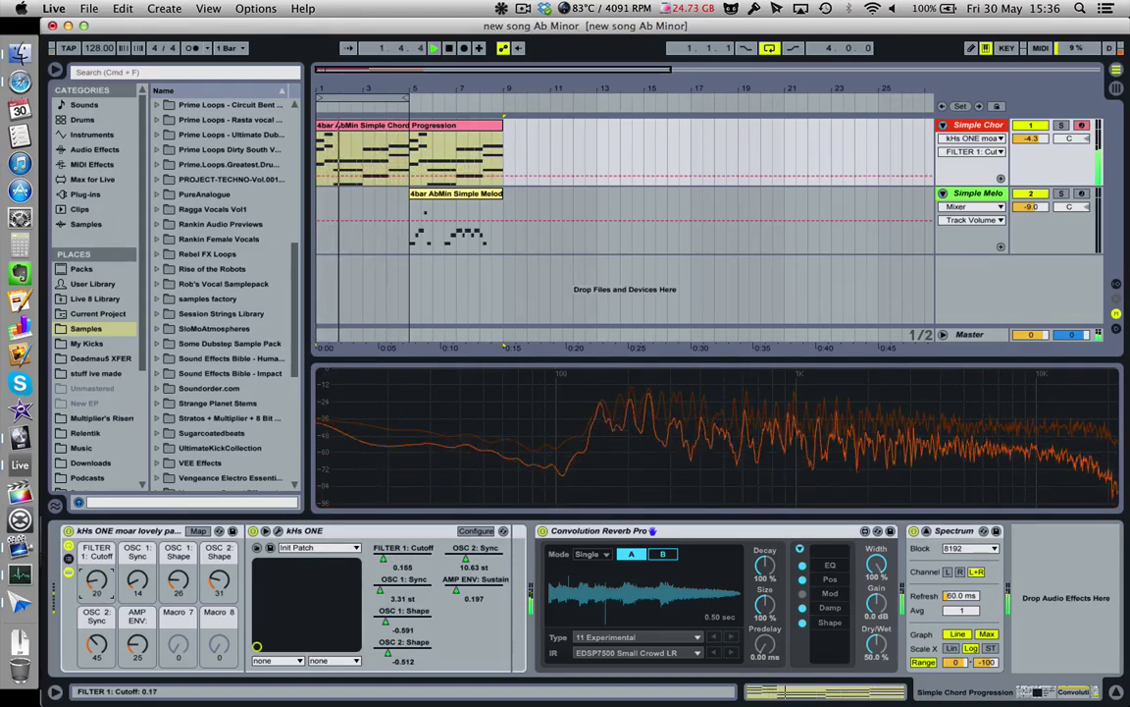
pyautogui.press('space')
pyautogui.click(584, 660)
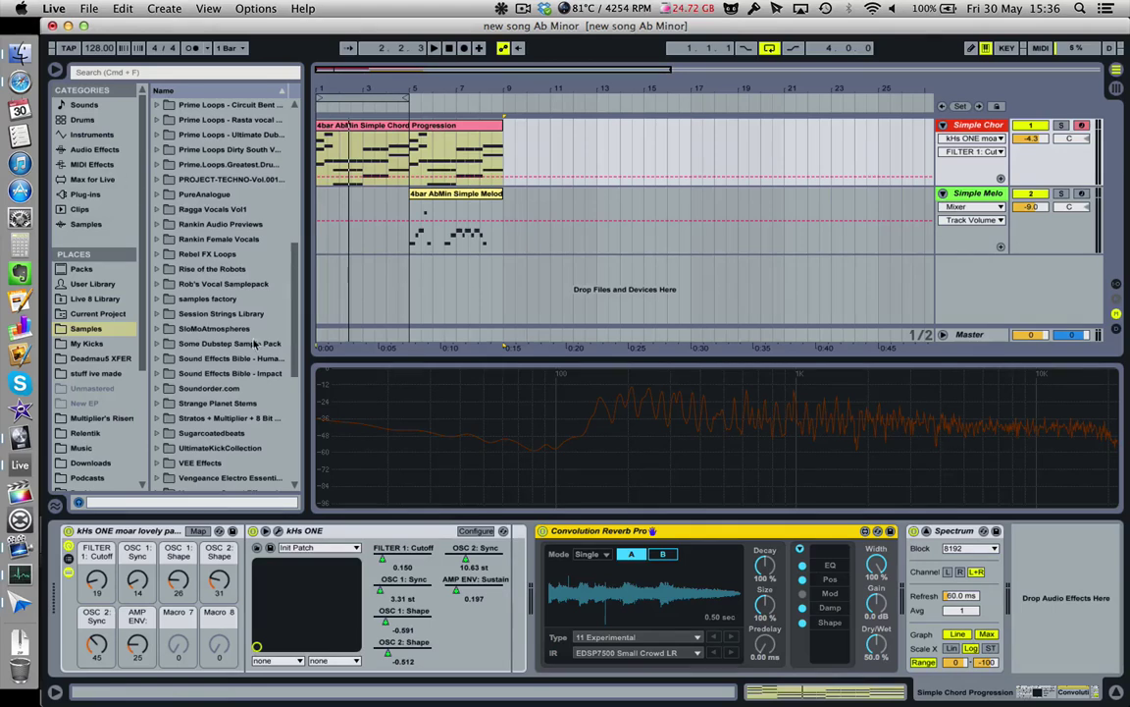
# - Insert the Toraverb plug-in between Convolution Reverb Pro and Spectrum on the chord track and start playback
pyautogui.click(94, 150)
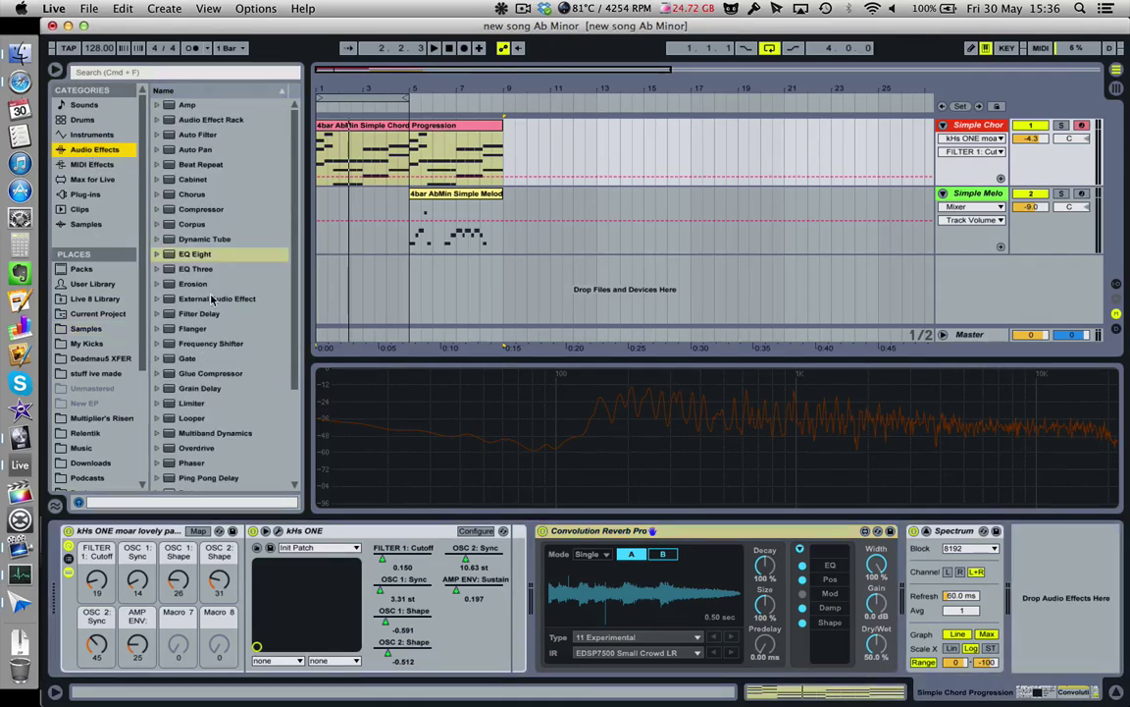
pyautogui.scroll(-4, 224, 308)
pyautogui.click(98, 197)
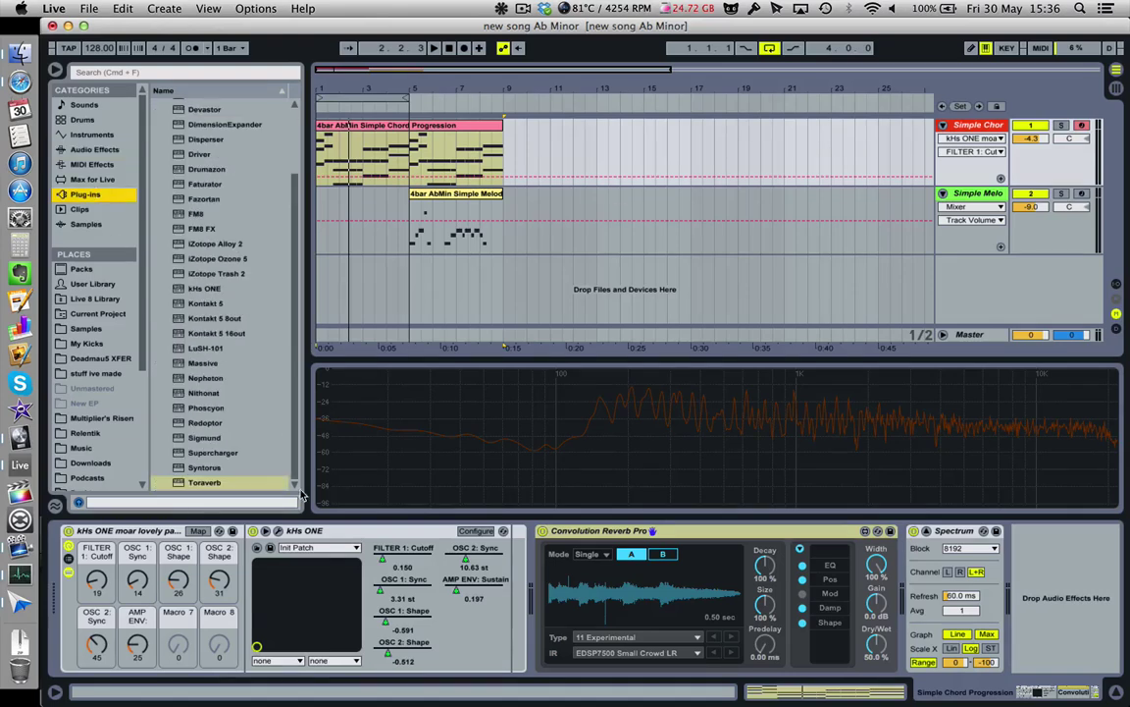
pyautogui.moveTo(177, 487); pyautogui.dragTo(918, 535)
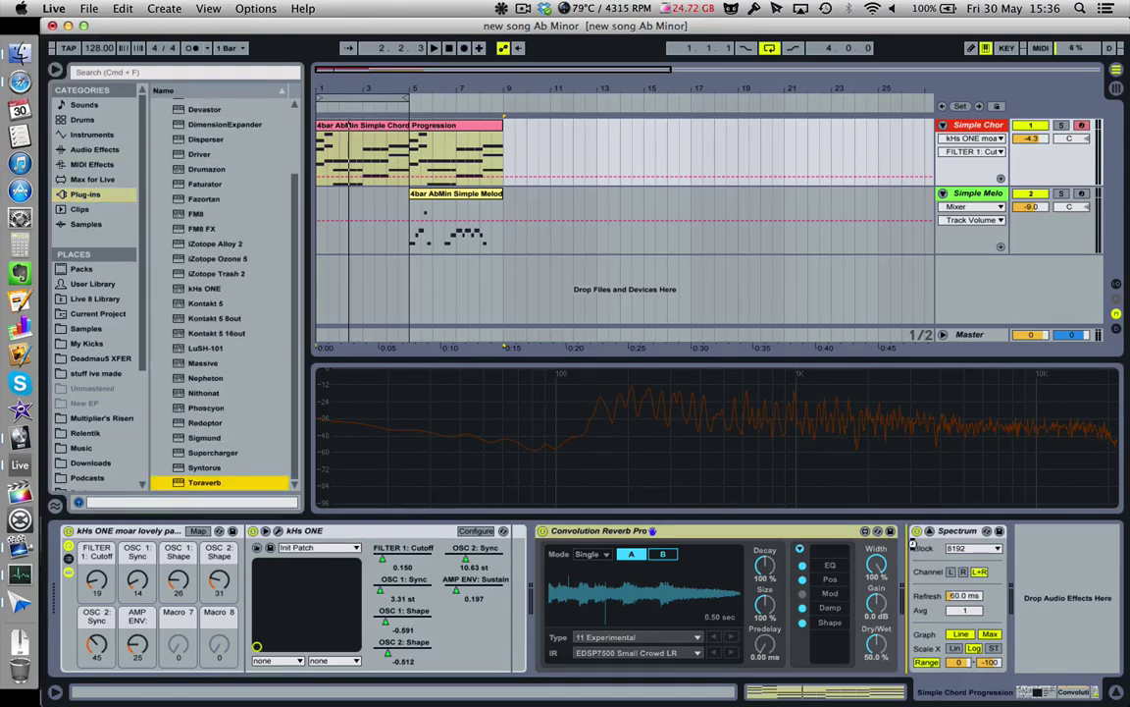
pyautogui.press('space')
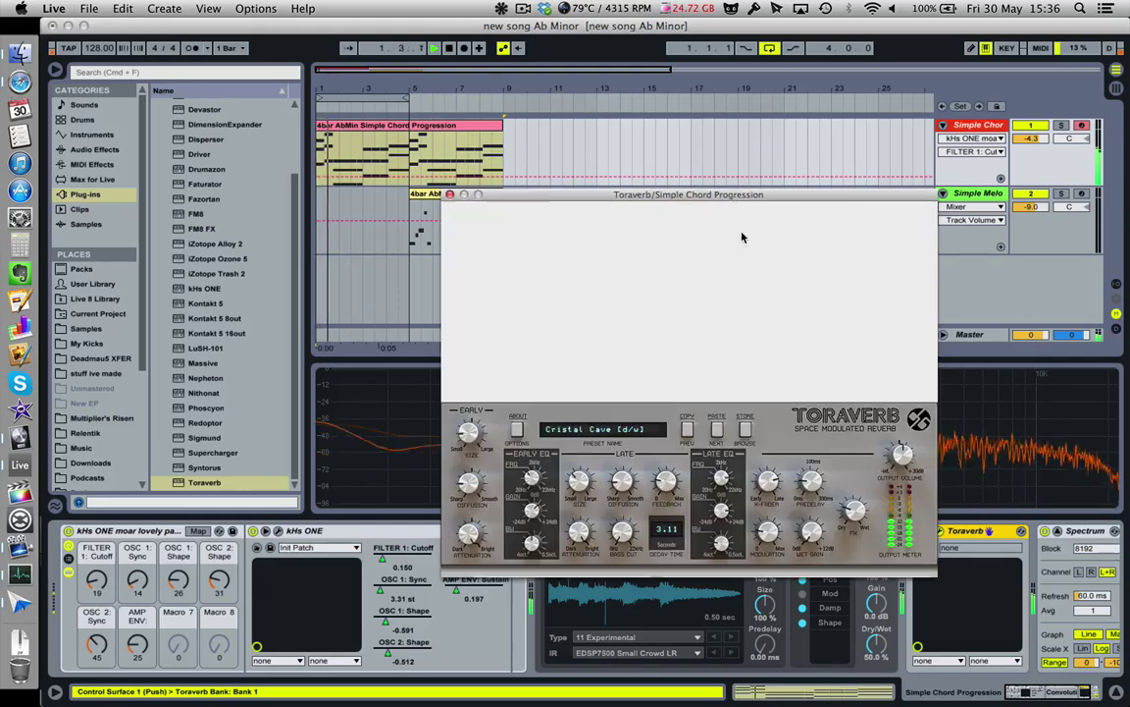
# - Audition the Toraverb Dry/Wet presets Dark Room, ElPiano Ballad, Metal Walls, Concert hall and Cristal Cave
pyautogui.click(939, 530)
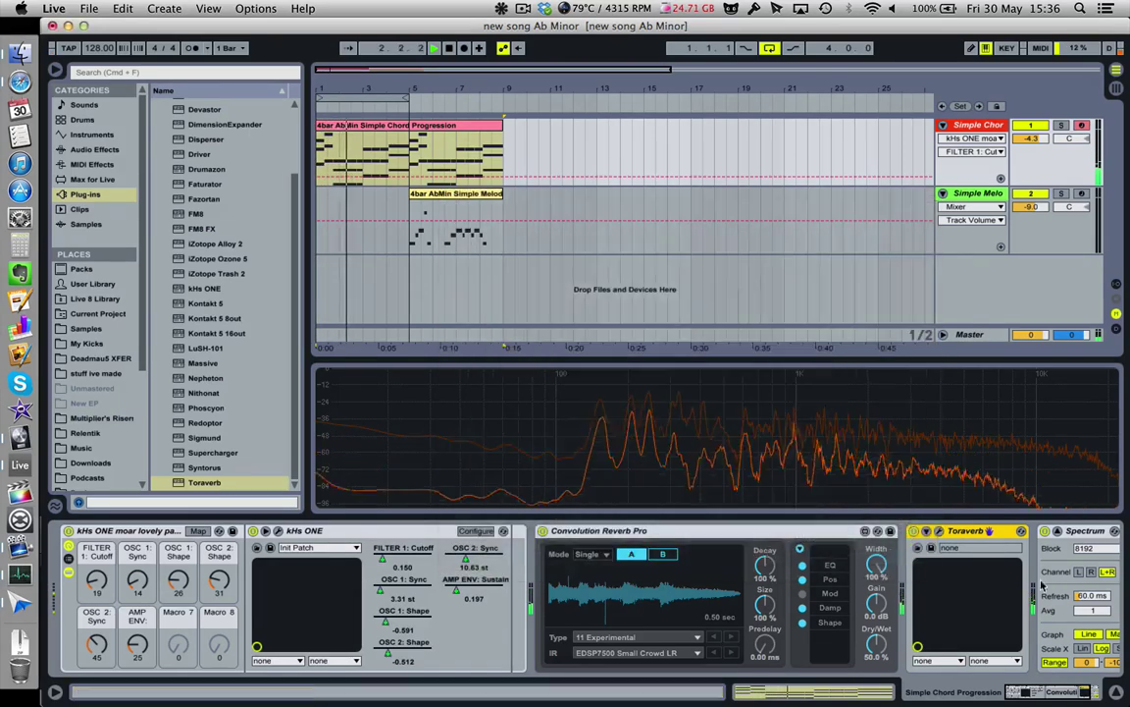
pyautogui.click(939, 530)
pyautogui.click(709, 467)
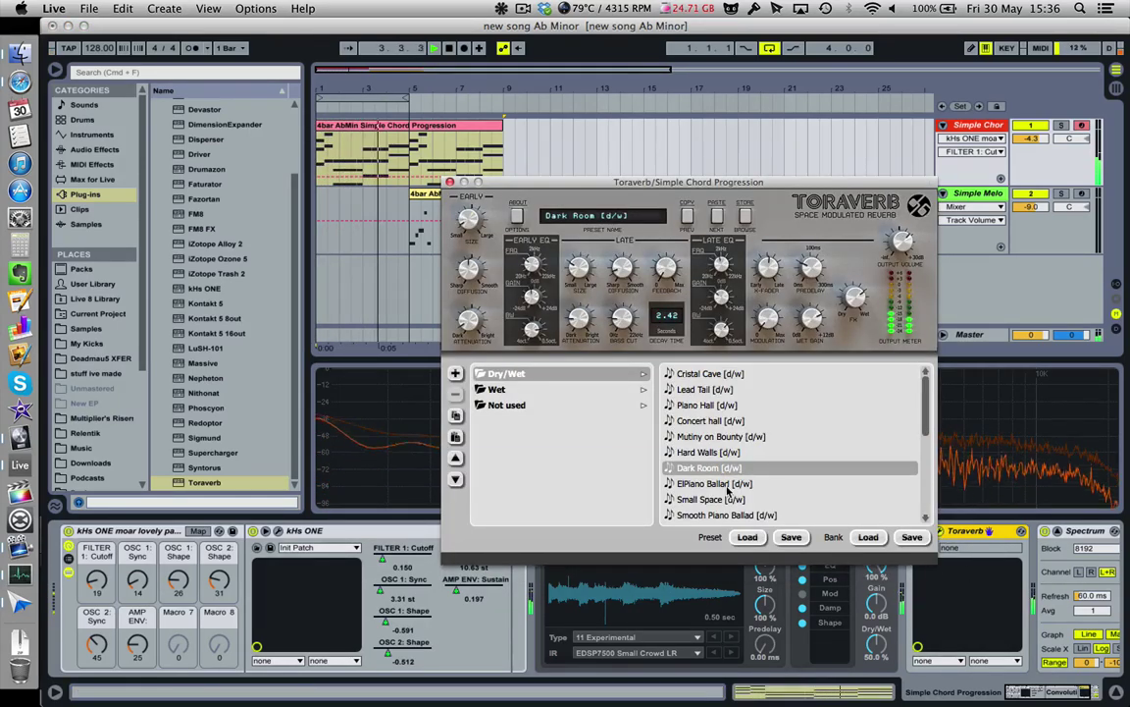
pyautogui.click(727, 484)
pyautogui.scroll(-3, 728, 491)
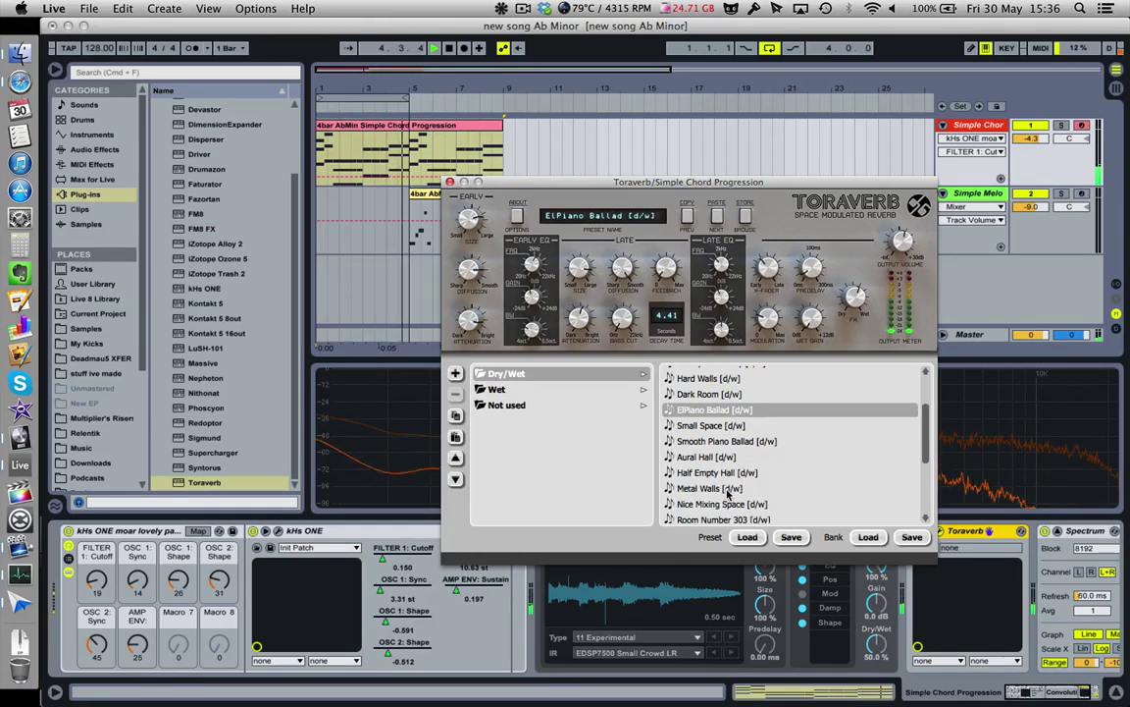
pyautogui.click(727, 491)
pyautogui.scroll(1, 738, 468)
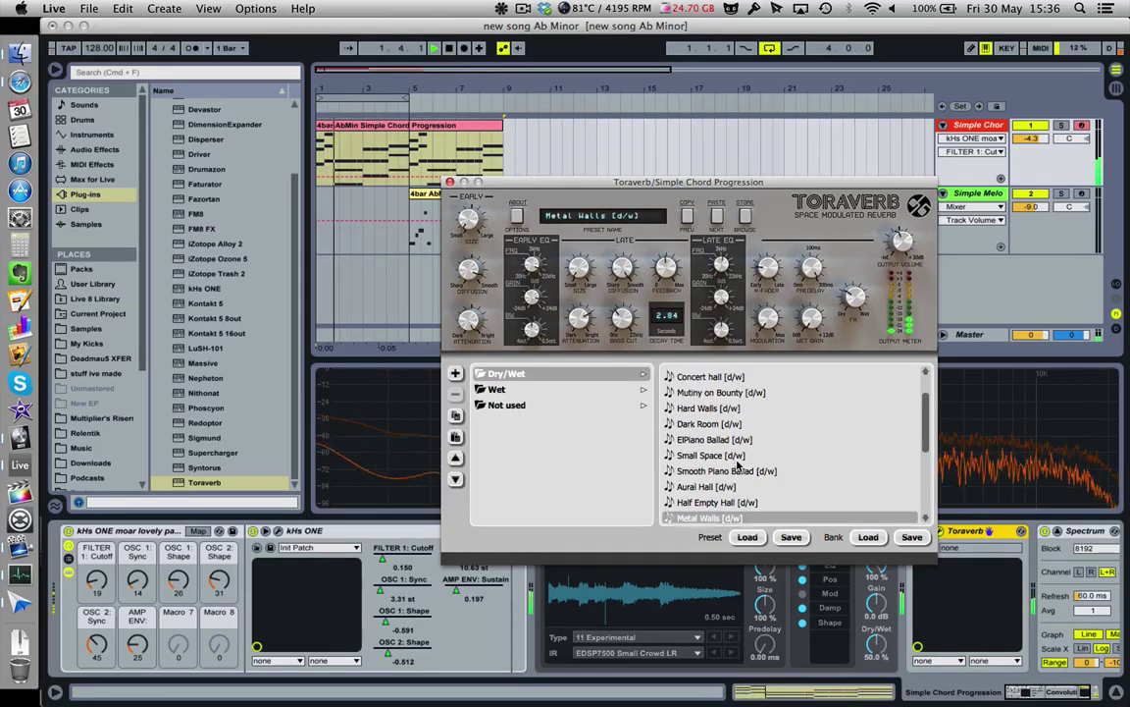
pyautogui.scroll(1, 738, 467)
pyautogui.click(725, 392)
pyautogui.scroll(2, 724, 391)
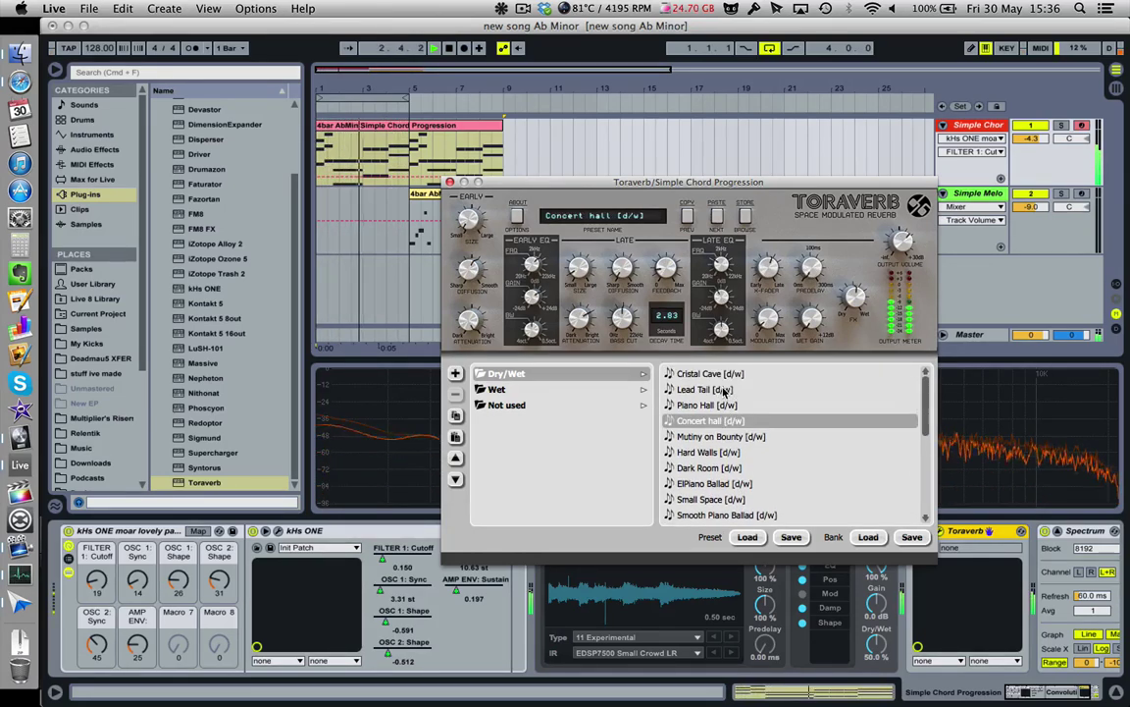
pyautogui.click(710, 375)
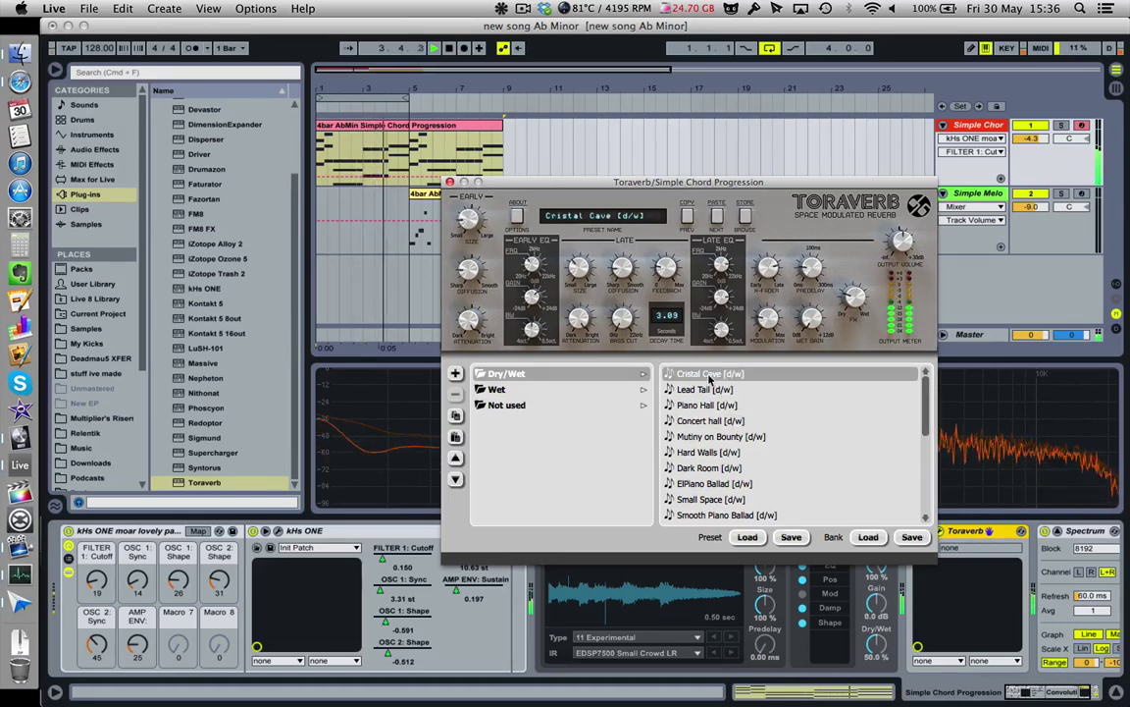
# - Audition the Toraverb presets Big Tunnel, Radius and Auditorium, and settle on Fairly Tale [d/w]
pyautogui.scroll(-1, 731, 476)
pyautogui.scroll(-3, 730, 476)
pyautogui.click(723, 502)
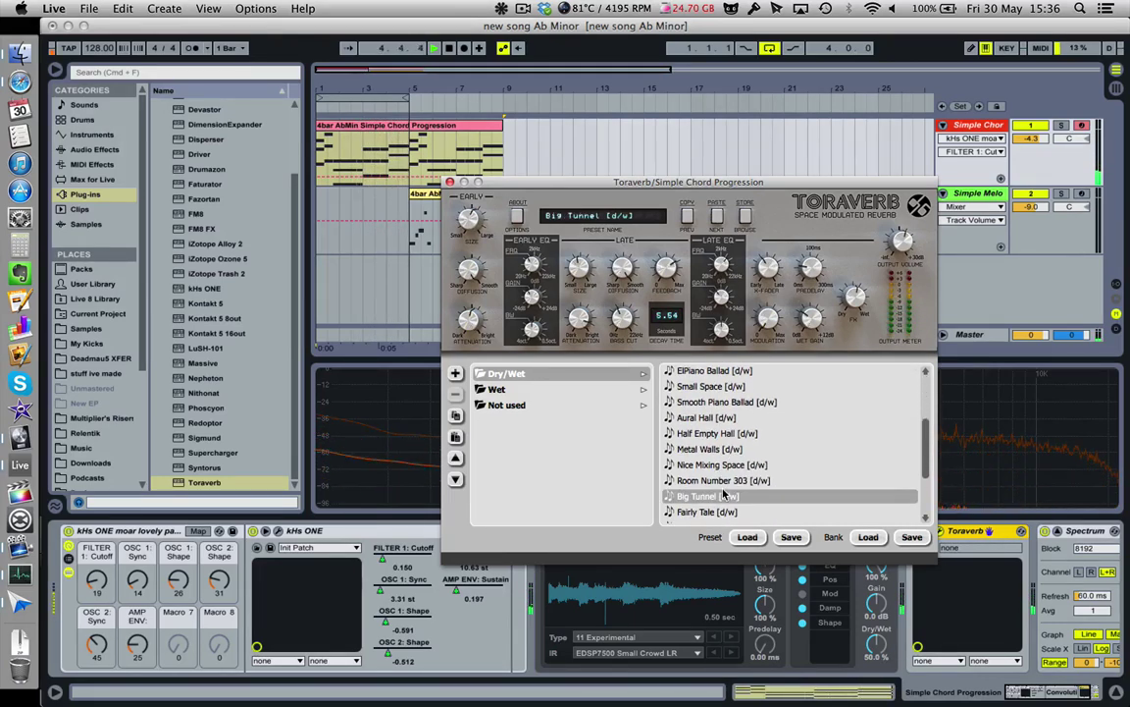
pyautogui.scroll(-1, 723, 500)
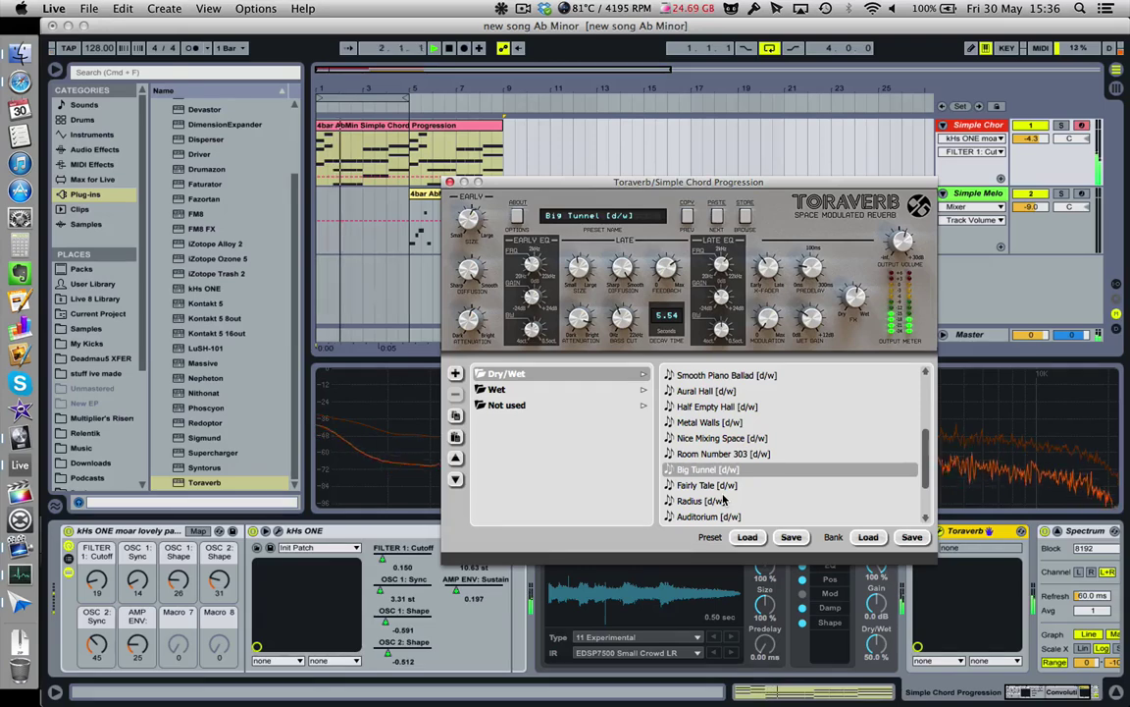
pyautogui.click(723, 502)
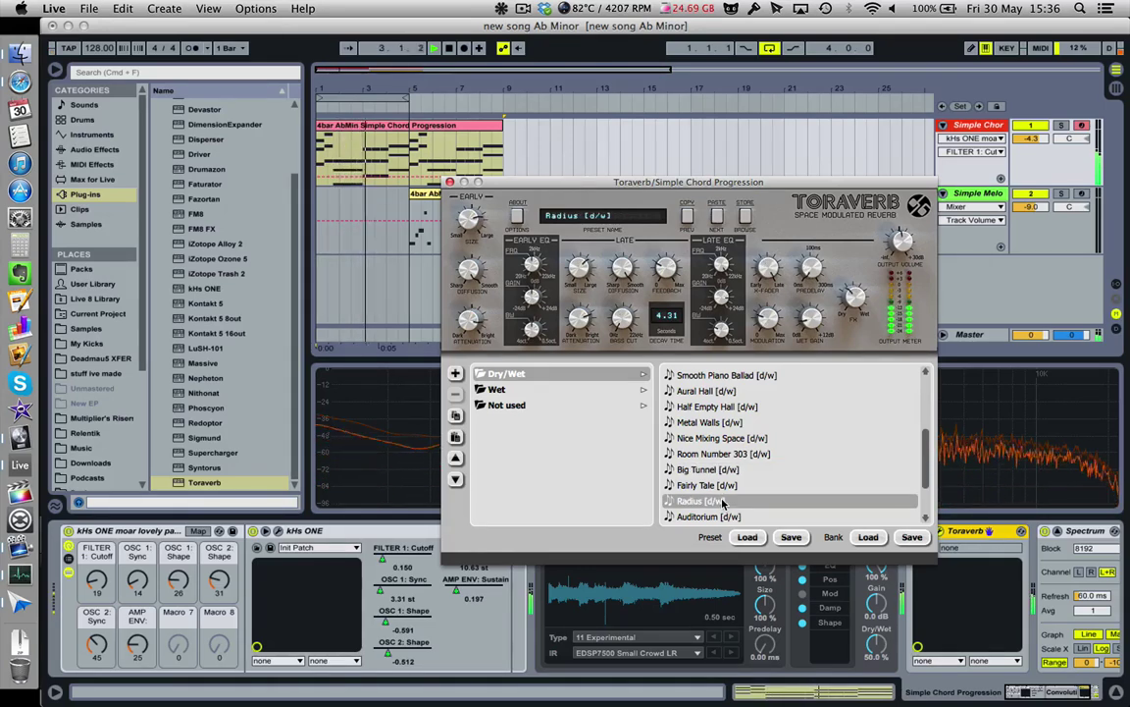
pyautogui.click(726, 515)
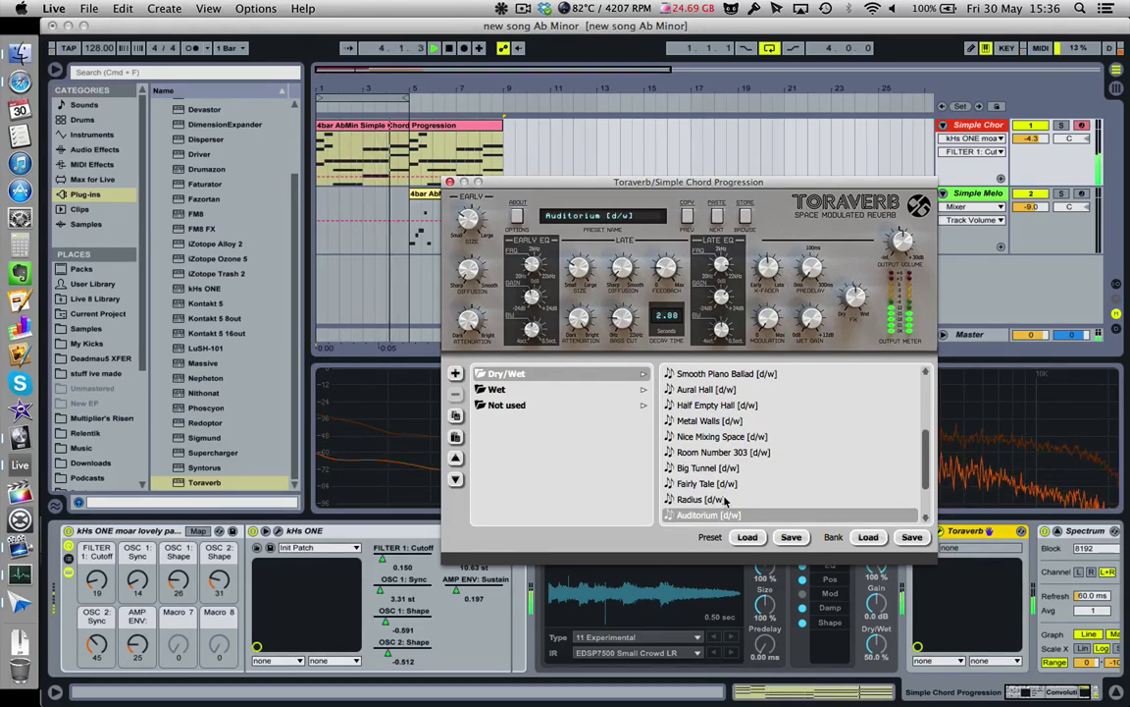
pyautogui.click(725, 484)
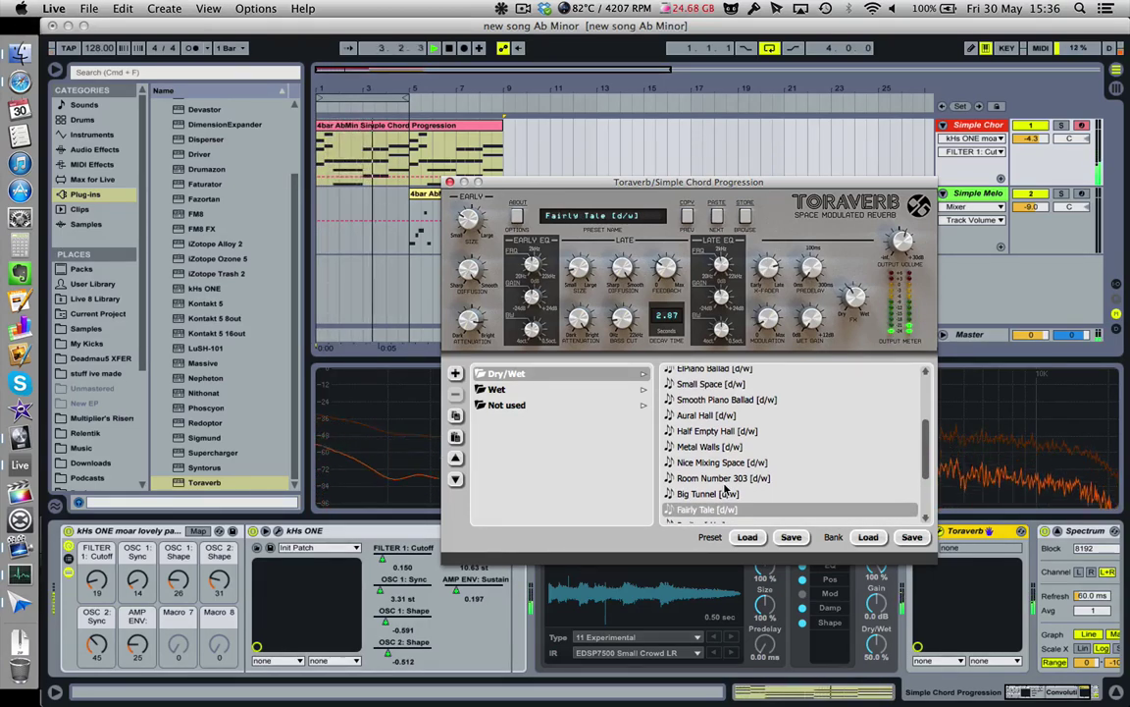
# - Set the FILTER 1: Cutoff macro to 18 and select the chord progression from bar 1 to bar 9
pyautogui.moveTo(96, 581)
pyautogui.mouseDown()
pyautogui.moveTo(96, 495)
pyautogui.moveTo(96, 595)
pyautogui.moveTo(96, 575)
pyautogui.moveTo(92, 586)
pyautogui.mouseUp()
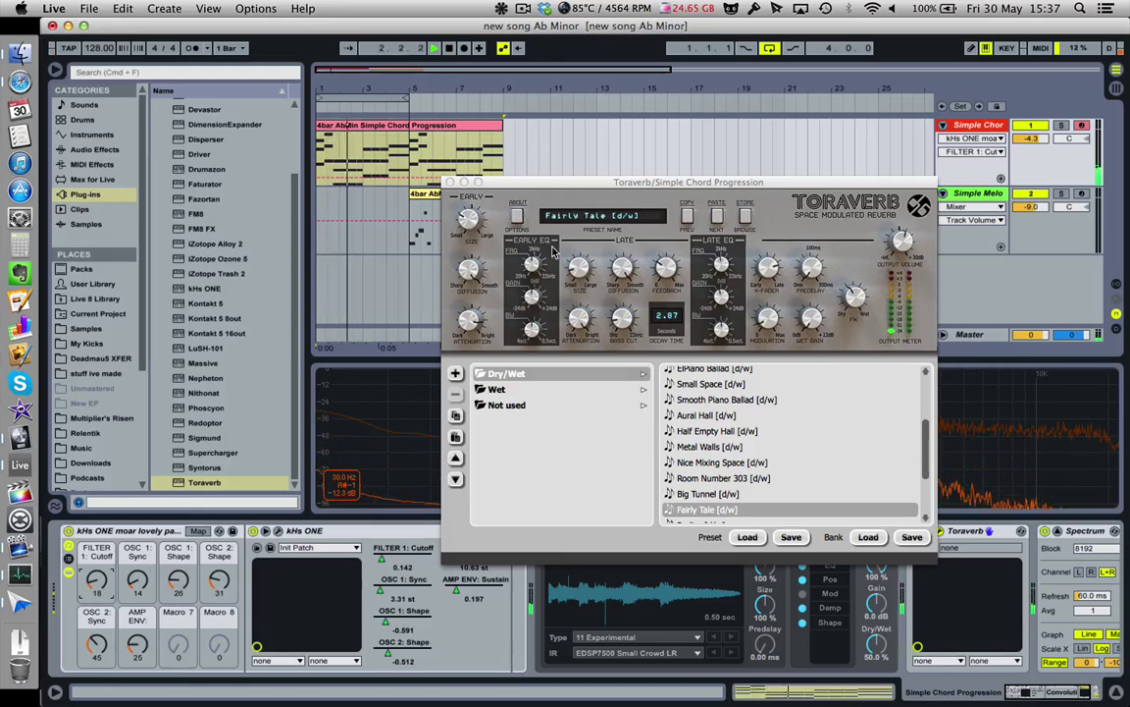
pyautogui.click(501, 154)
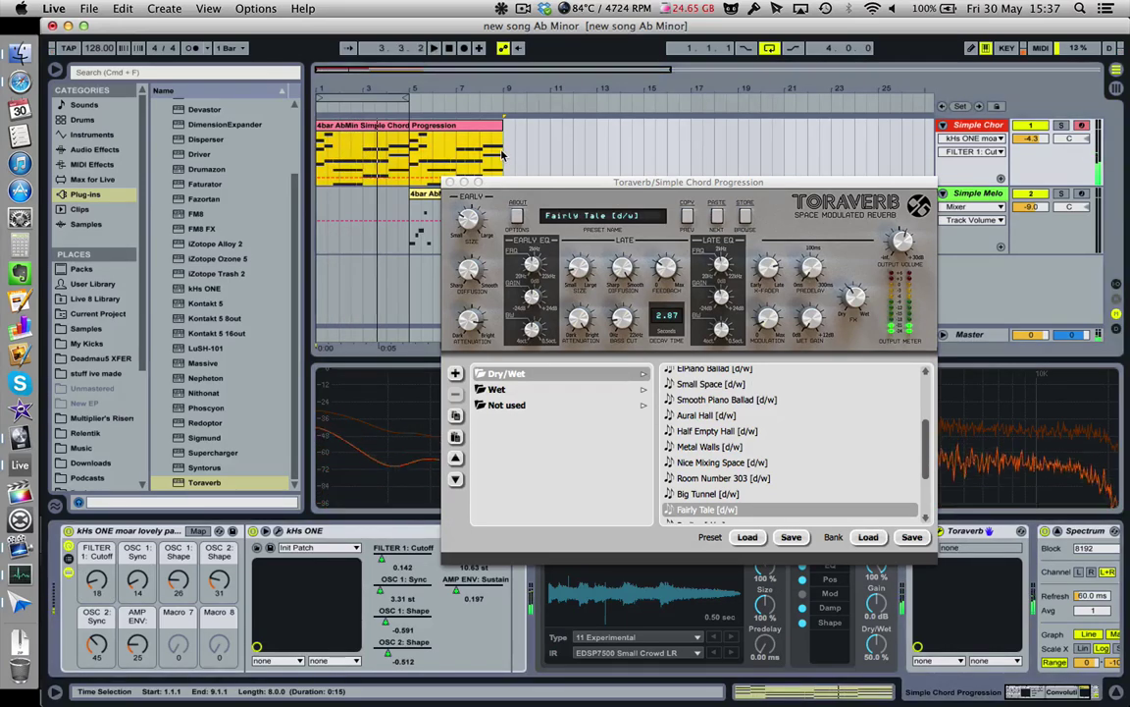
# - Close the Toraverb window and save the set with Collect All and Save, including its external files
pyautogui.click(451, 182)
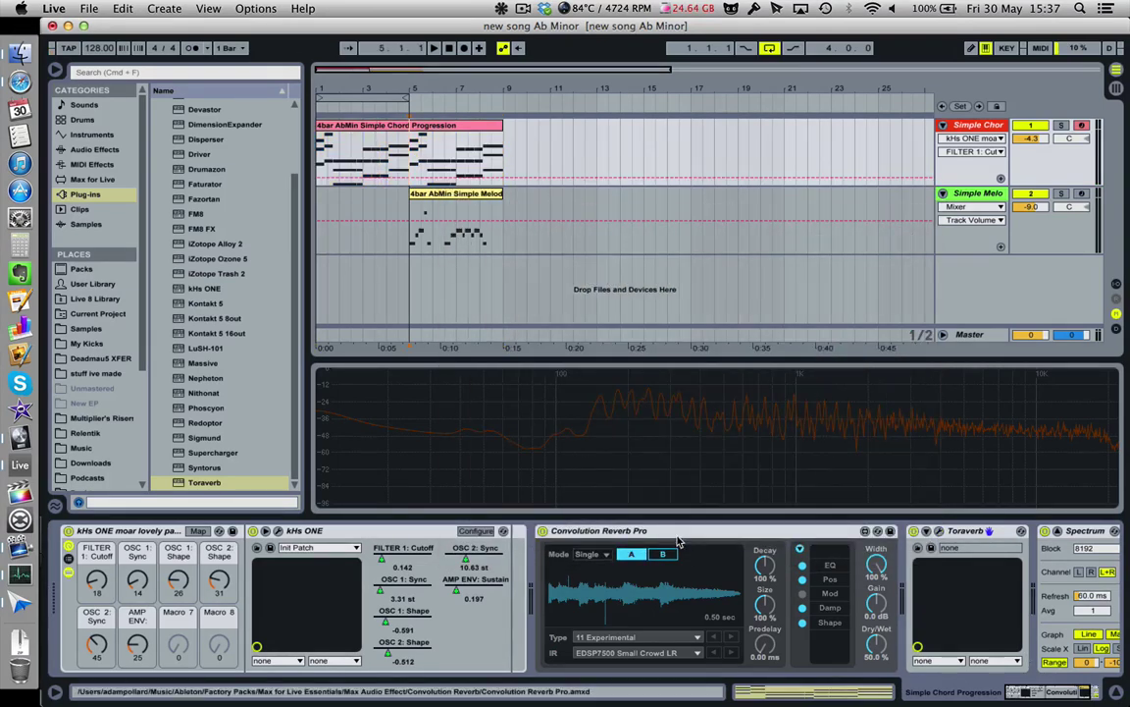
pyautogui.click(89, 9)
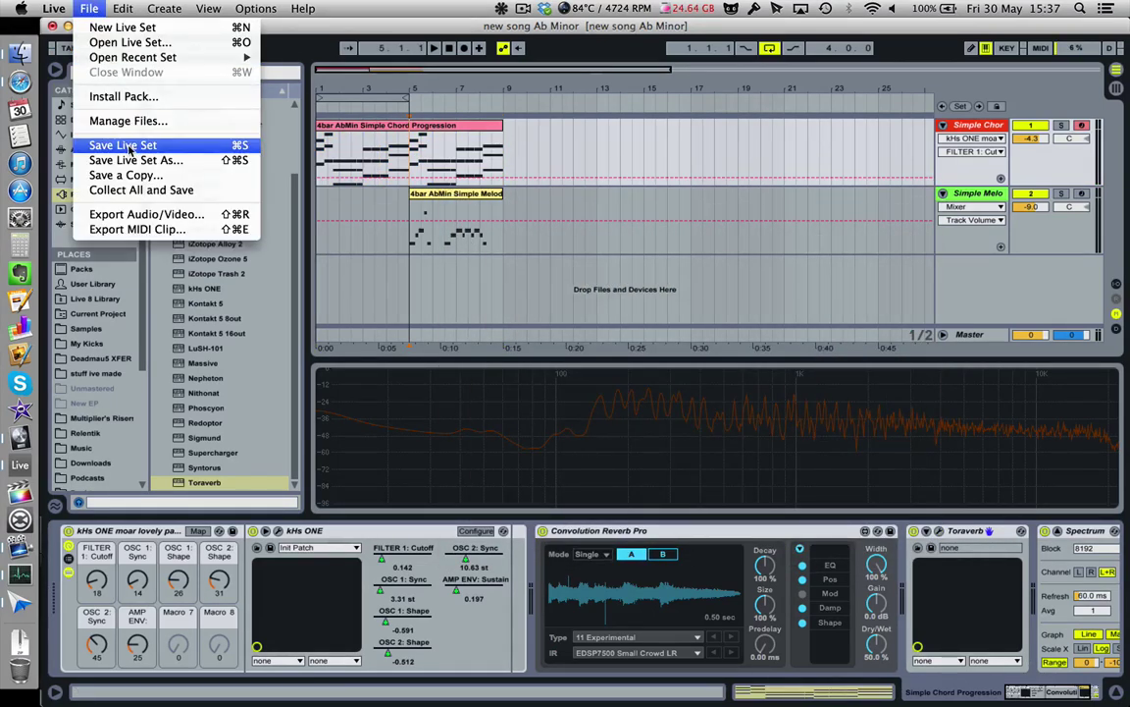
pyautogui.click(128, 192)
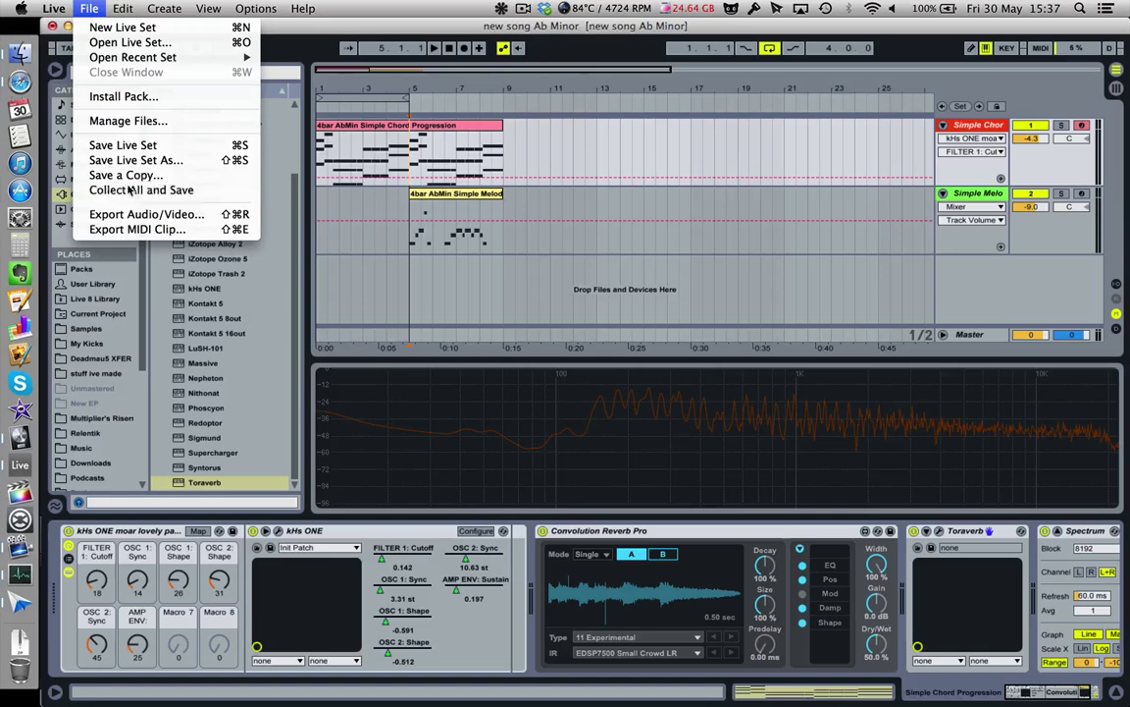
pyautogui.click(671, 419)
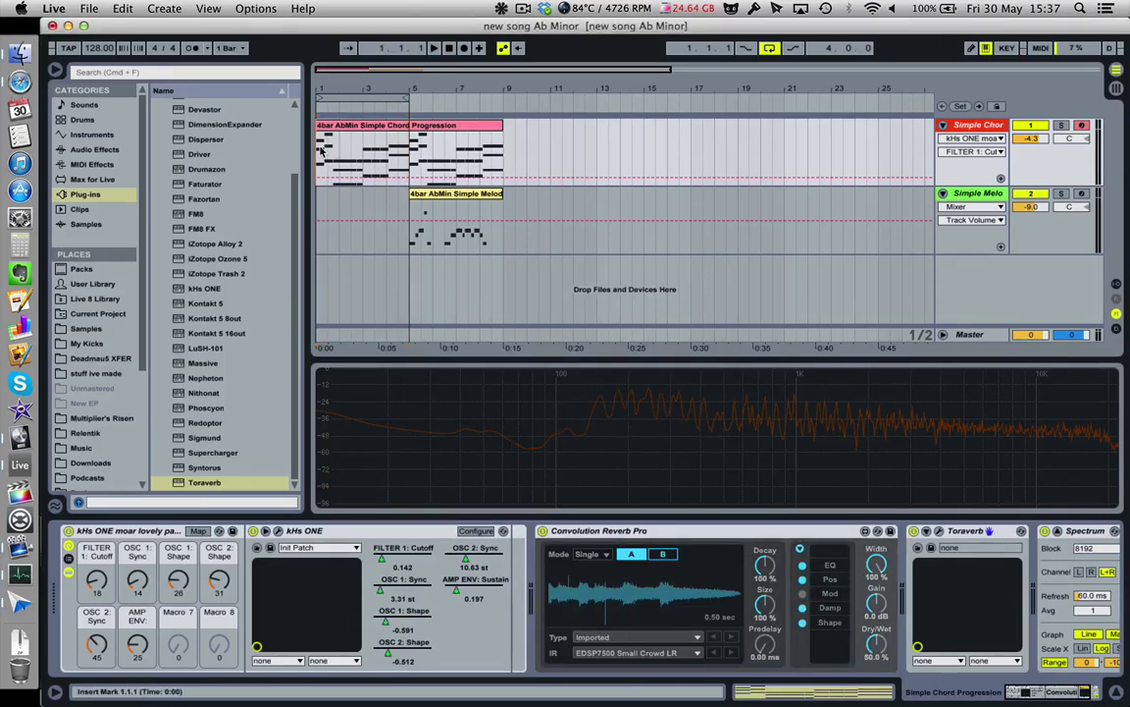
# - Audition the chord progression from bar 1 and move the four-bar loop to start at bar 5
pyautogui.press('space')
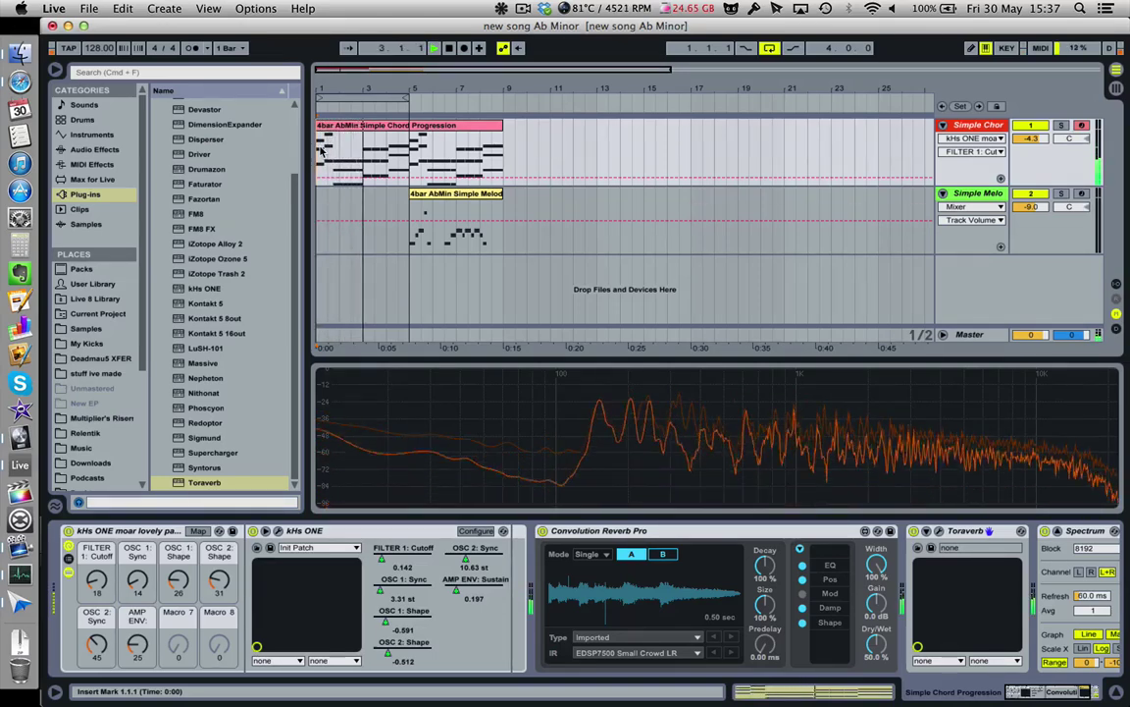
pyautogui.press('space')
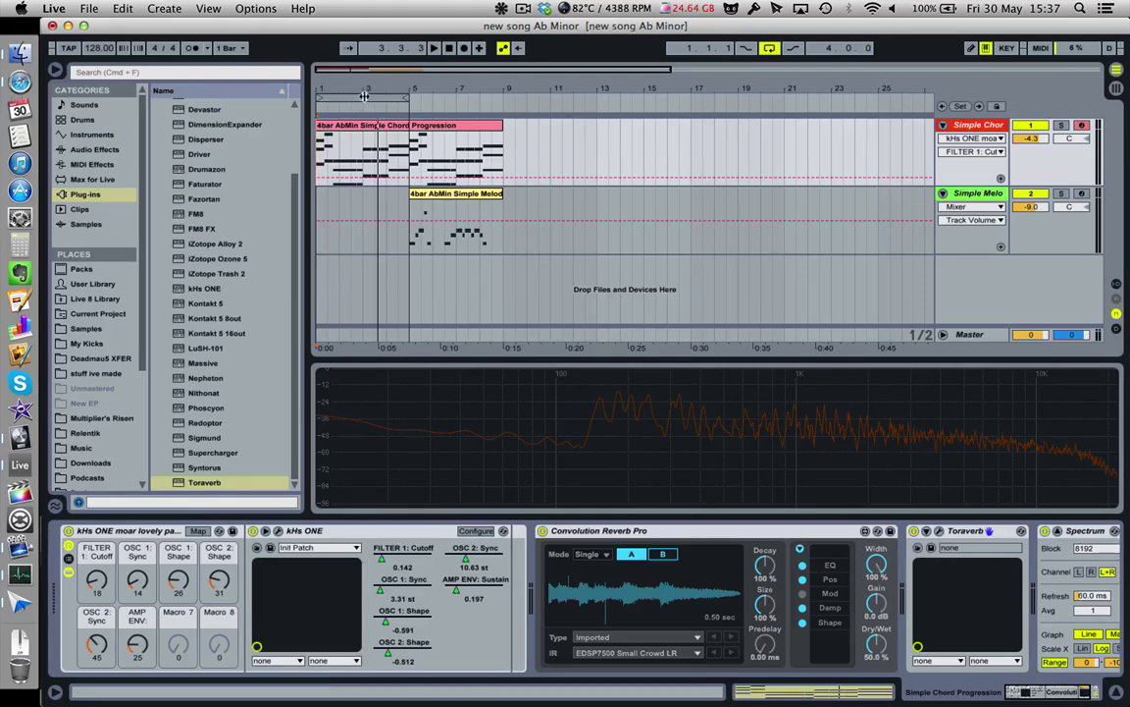
pyautogui.moveTo(364, 95); pyautogui.dragTo(459, 95)
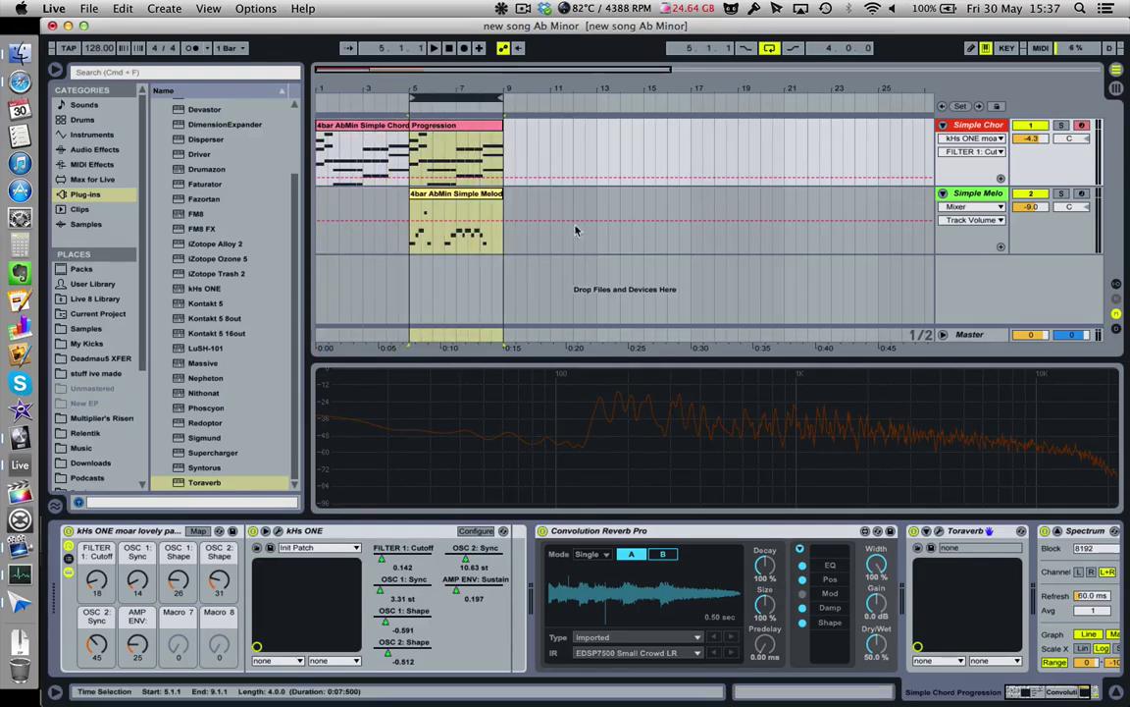
# - Solo the Simple Melody track and play its clip from bar 5
pyautogui.moveTo(446, 196)
pyautogui.mouseDown()
pyautogui.moveTo(480, 201)
pyautogui.moveTo(447, 197)
pyautogui.mouseUp()
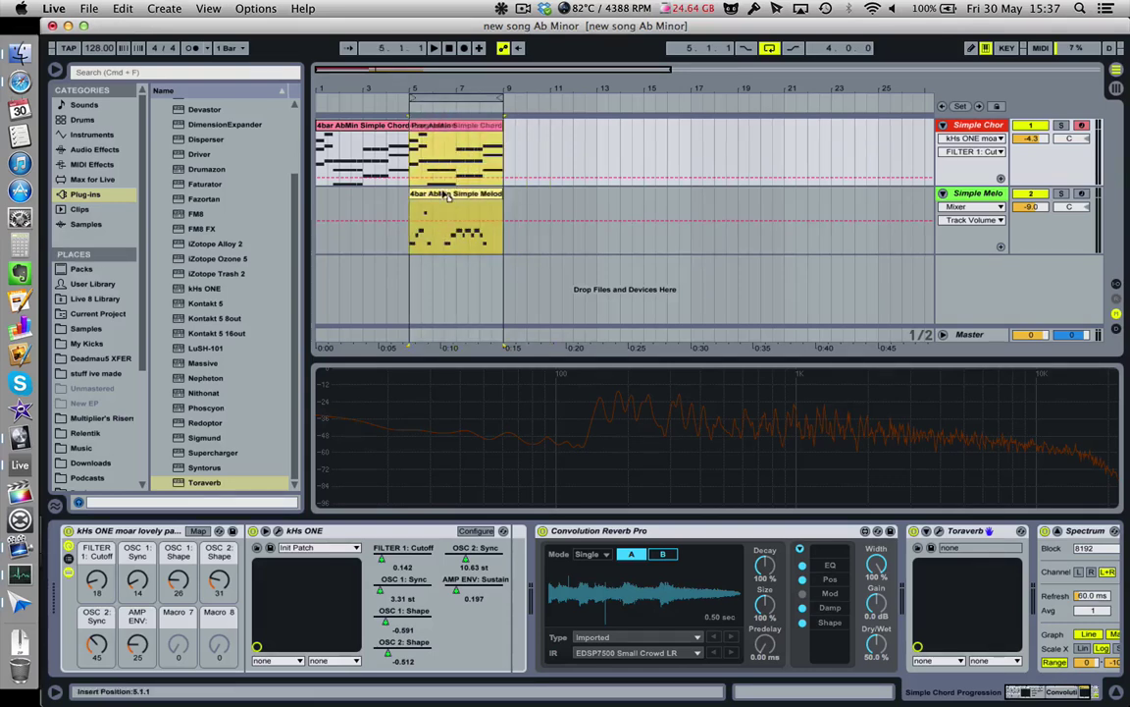
pyautogui.click(543, 142)
pyautogui.click(1087, 240)
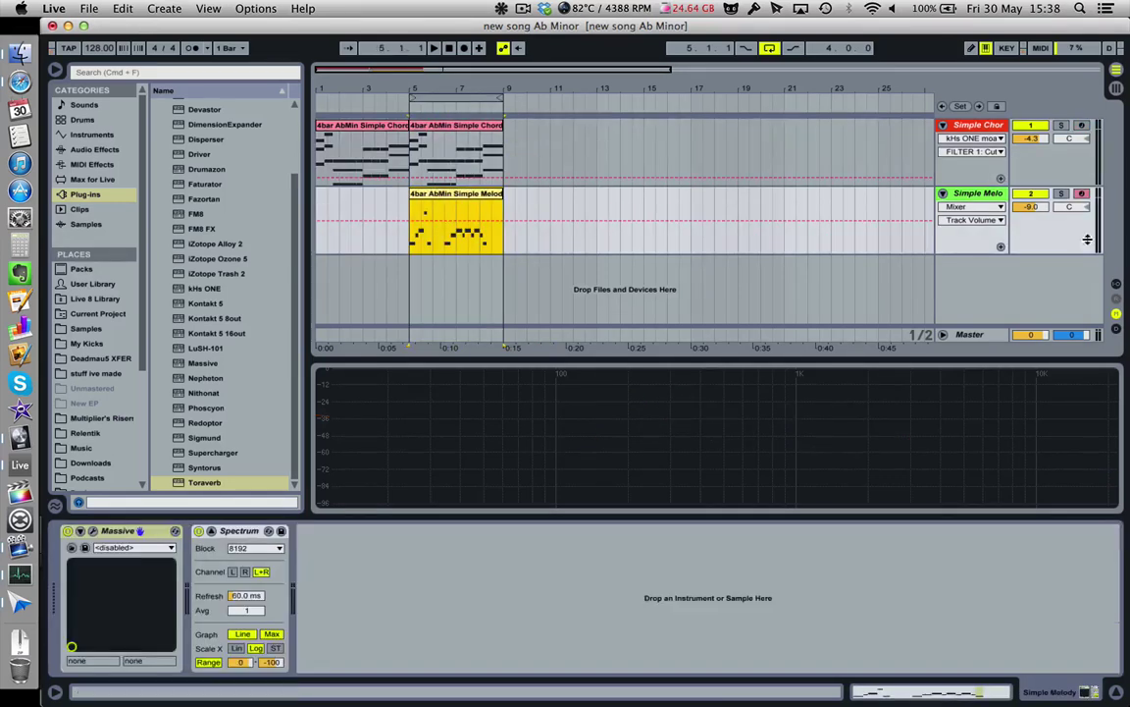
pyautogui.click(494, 197)
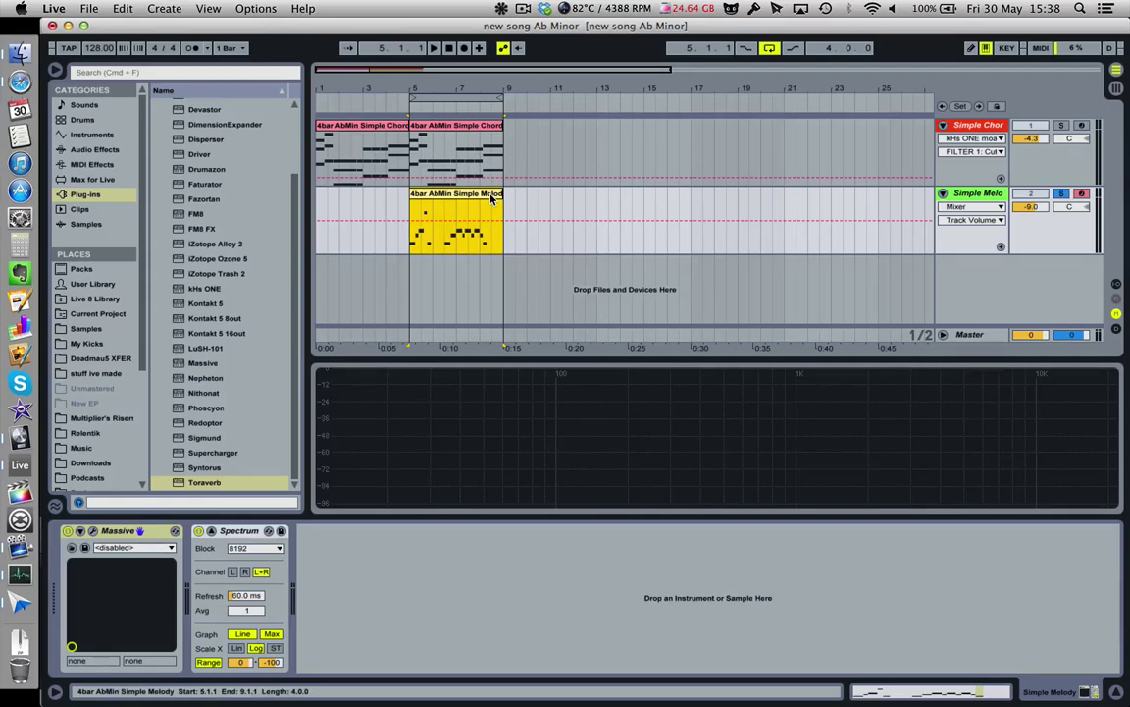
pyautogui.press('space')
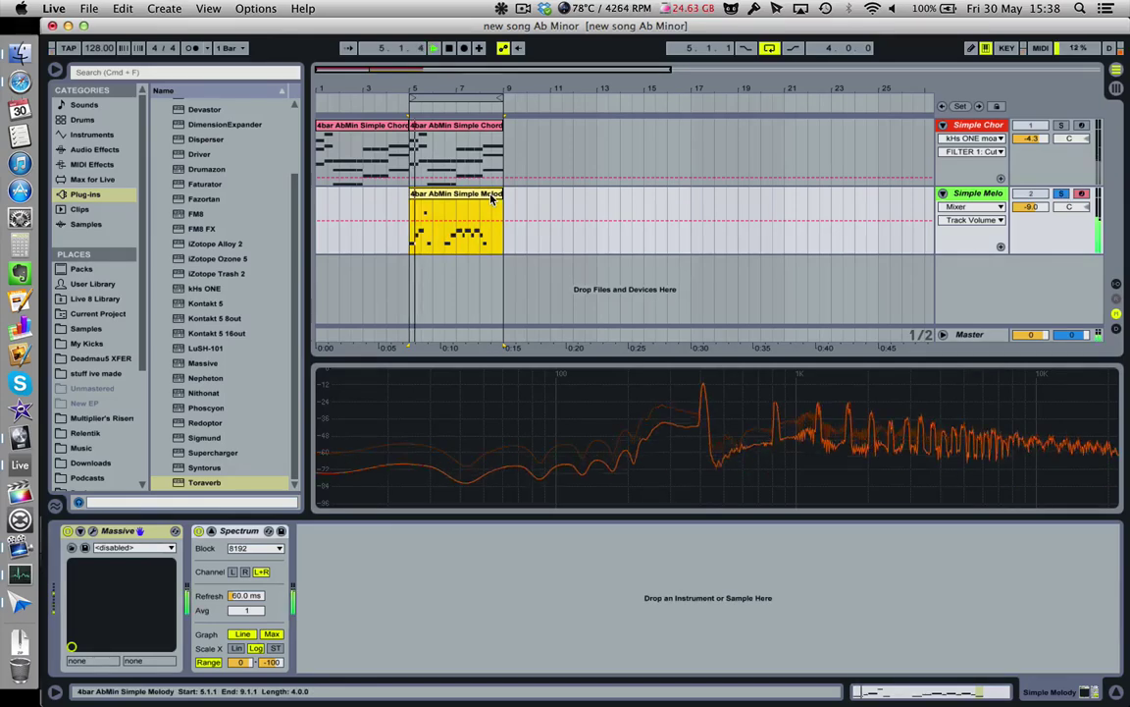
# - Replace Massive on the Simple Melody track with the audjoo_helix plug-in, keeping its whole window in view
pyautogui.click(118, 531)
pyautogui.press('Delete')
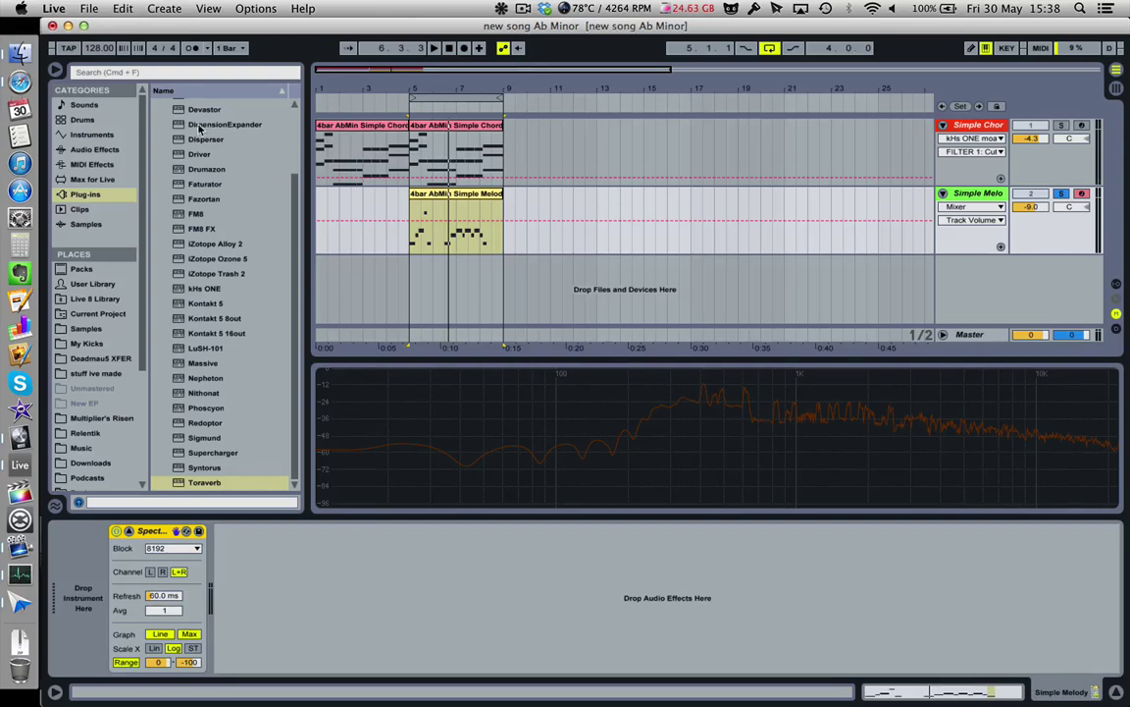
pyautogui.scroll(3, 199, 128)
pyautogui.moveTo(193, 133); pyautogui.dragTo(105, 555)
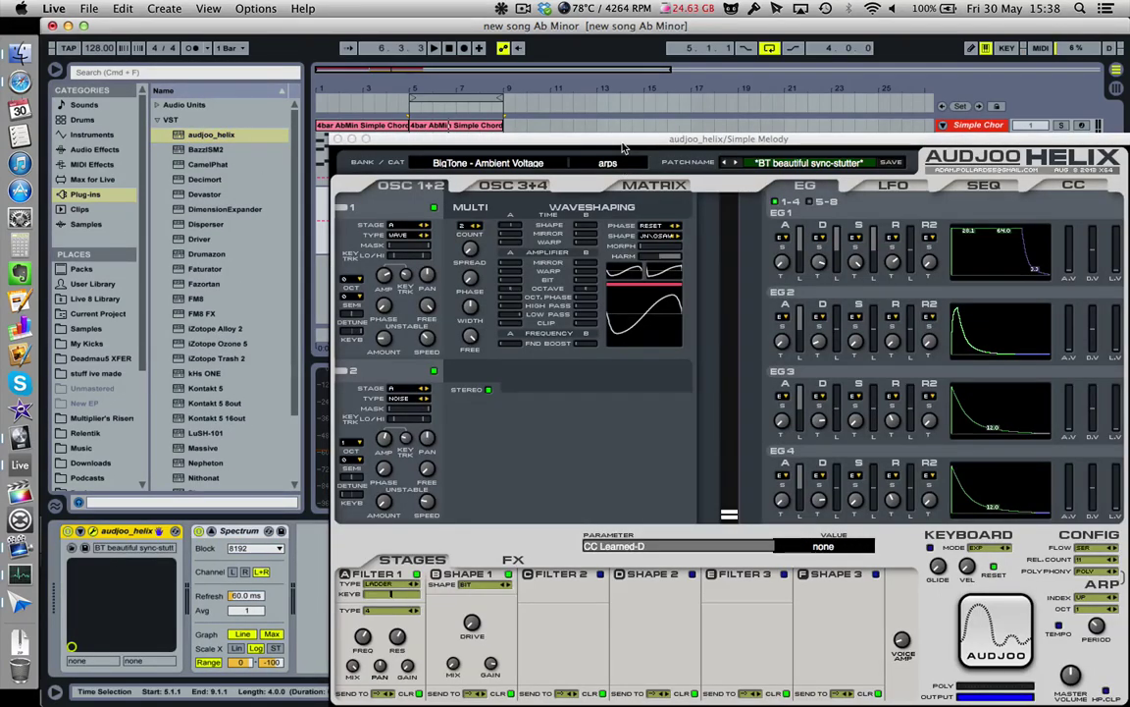
pyautogui.moveTo(622, 147); pyautogui.dragTo(488, 95)
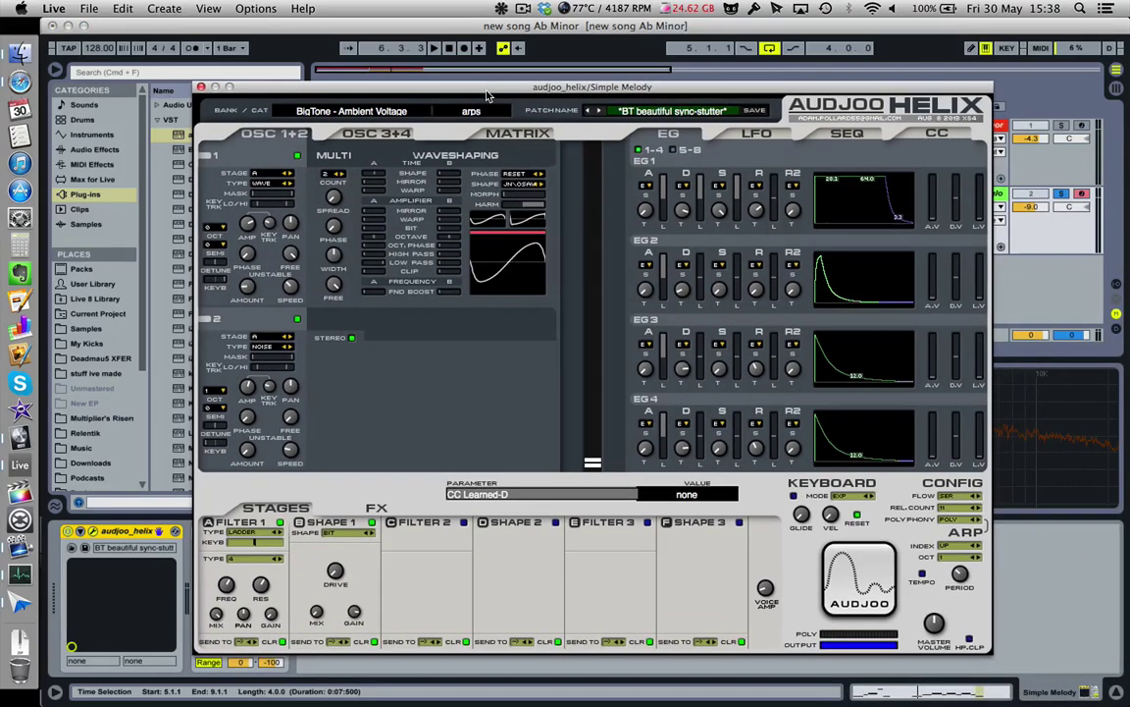
# - Audition the melody with Helix banks Audjoo - Forbidden Fields and djtBMX - Tweaks vol.1, and settle on pandashake - Split Bamboo Pt 1
pyautogui.press('space')
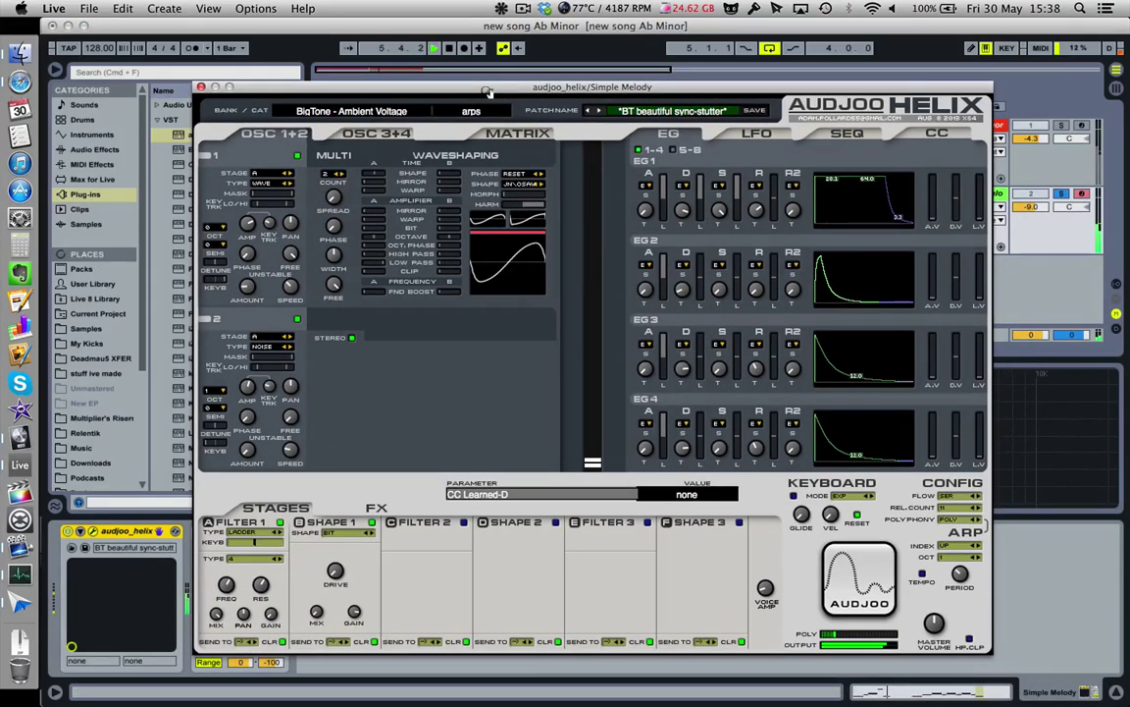
pyautogui.click(400, 111)
pyautogui.click(373, 192)
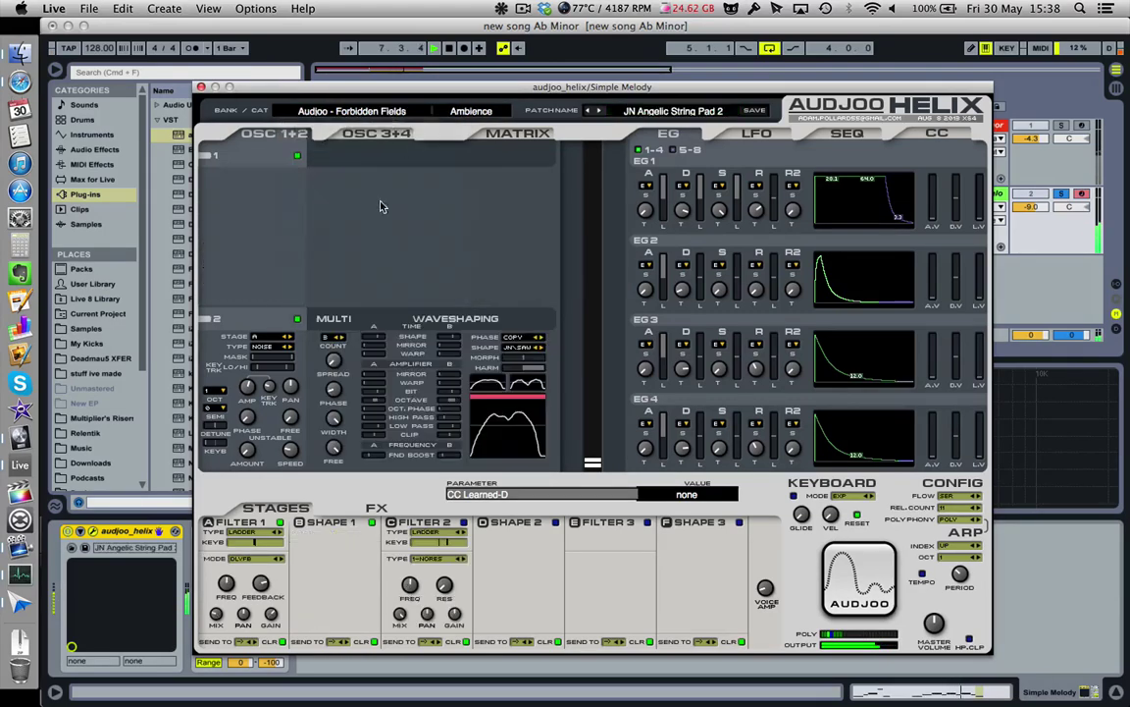
pyautogui.click(402, 113)
pyautogui.click(361, 255)
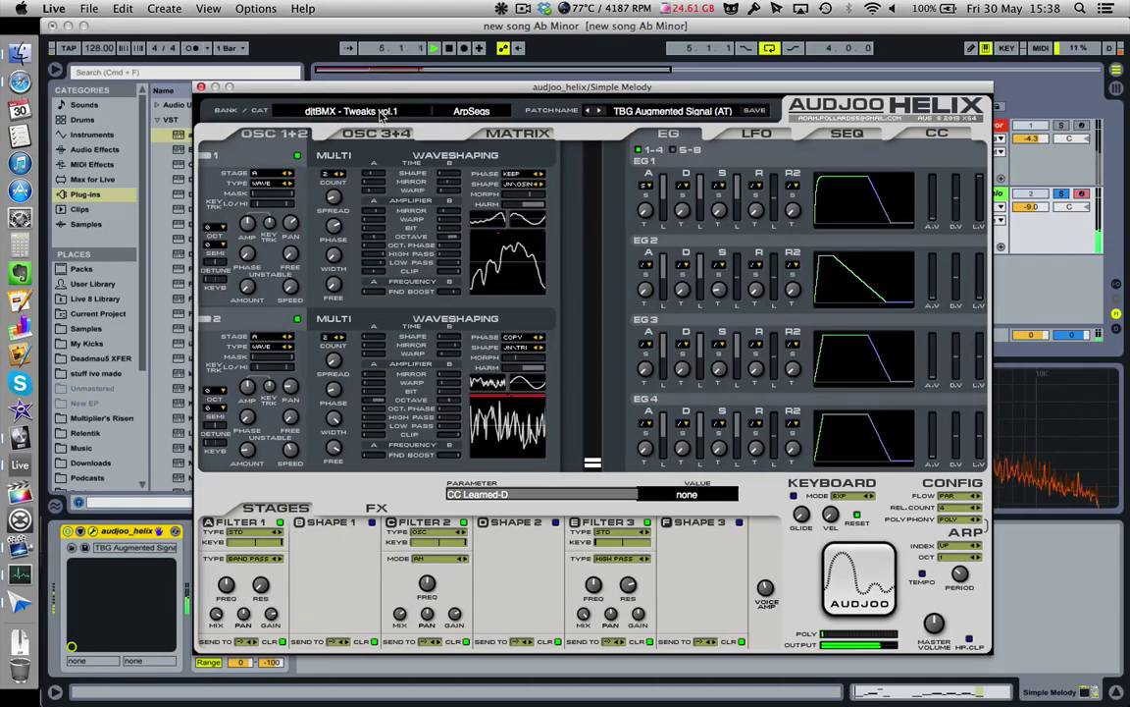
pyautogui.click(381, 113)
pyautogui.click(361, 274)
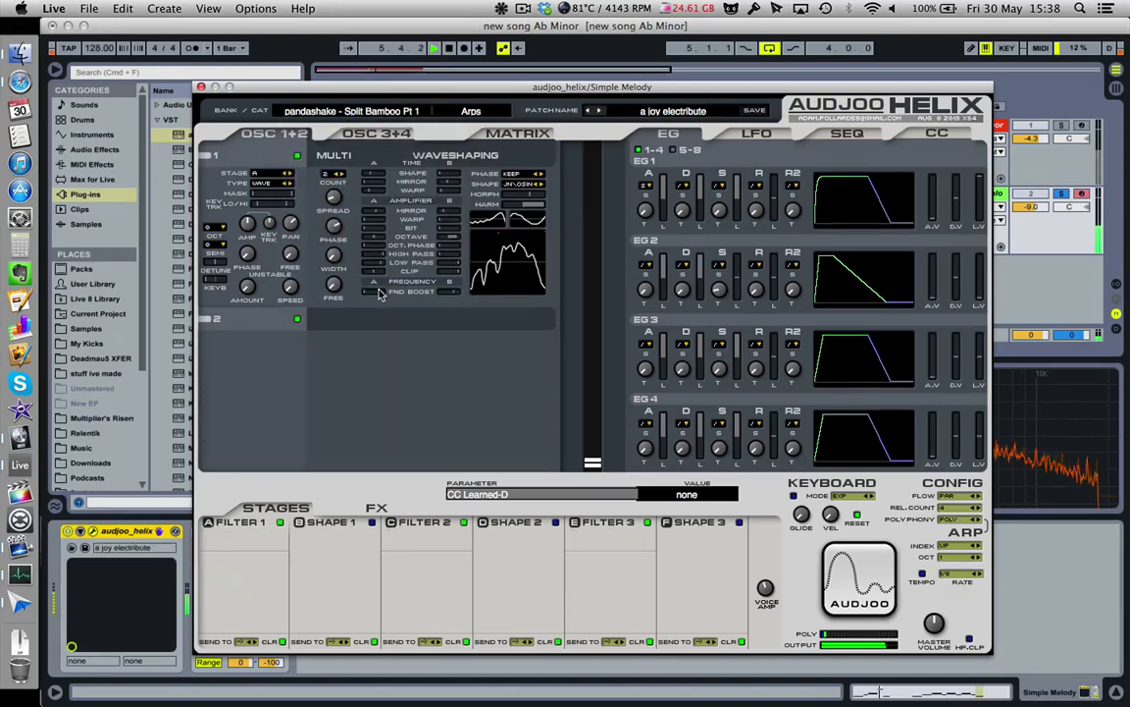
# - Keep the current Helix bank, turn off the melody track's solo to hear it with the chords, and close the Helix window
pyautogui.click(369, 114)
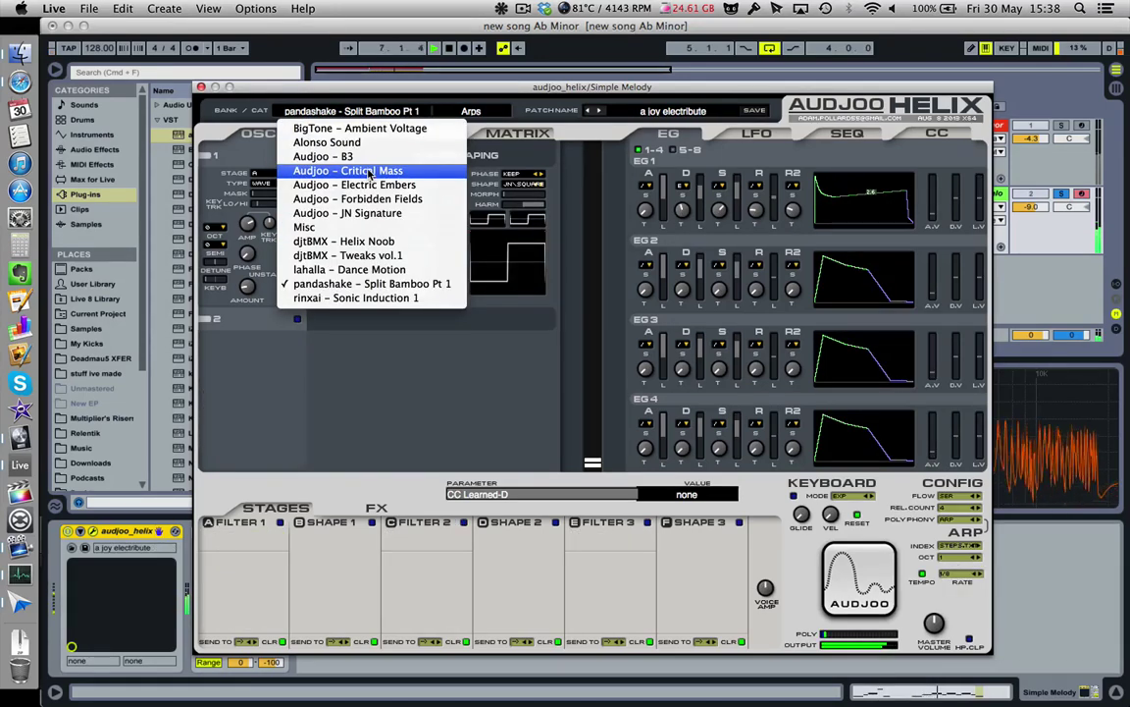
pyautogui.click(523, 94)
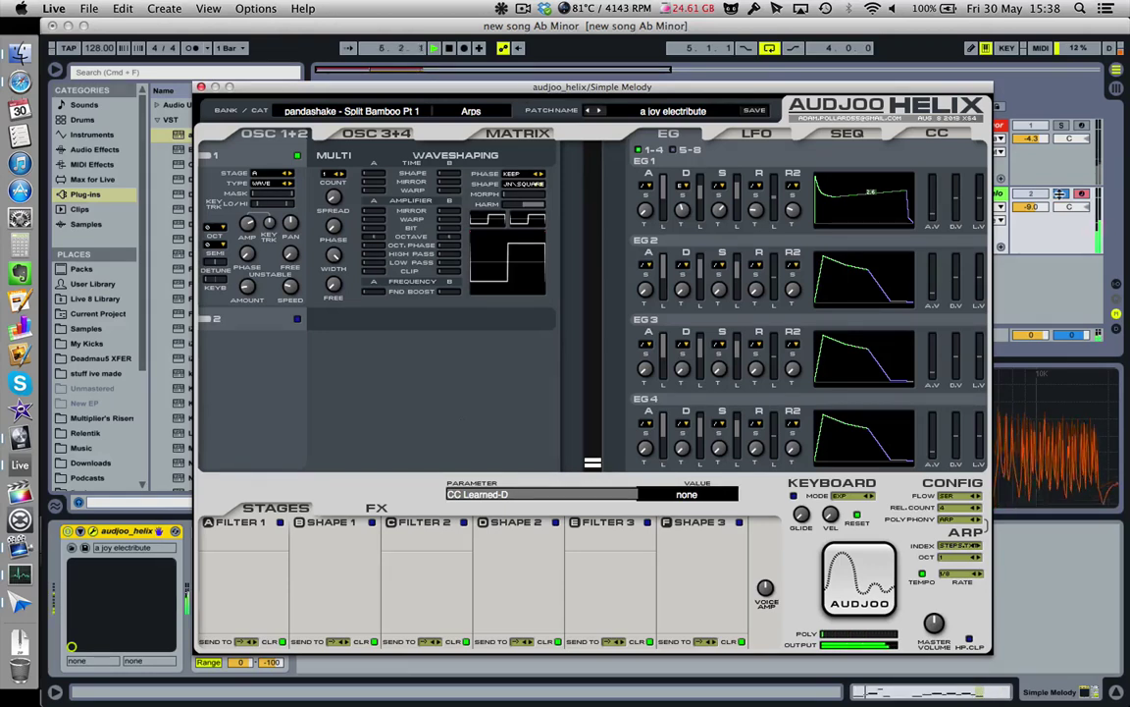
pyautogui.click(425, 76)
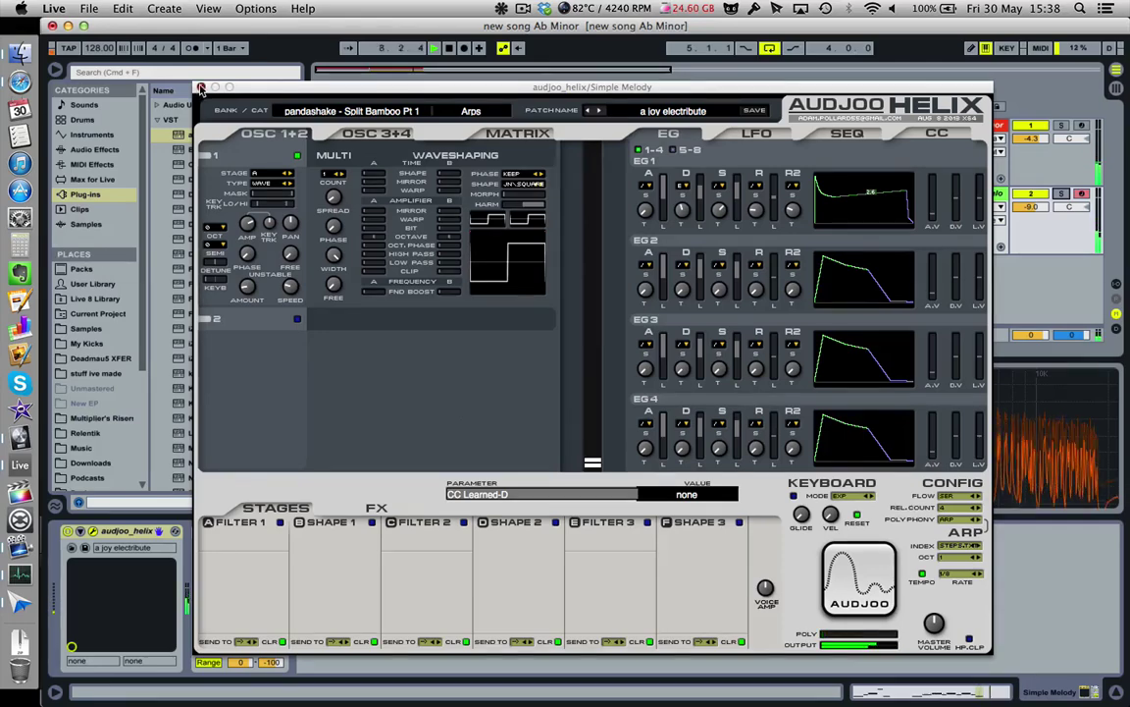
pyautogui.click(200, 88)
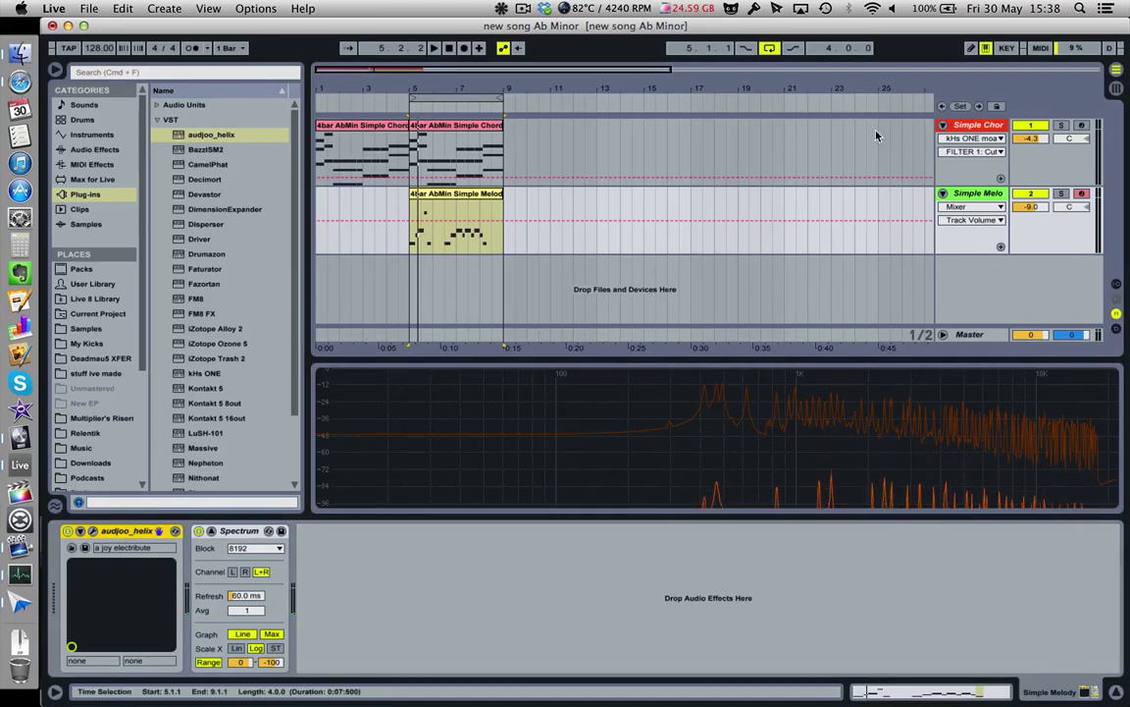
# - Duplicate the Simple Chord Progression track and select the duplicate from bar 1 to bar 10
pyautogui.click(1001, 130)
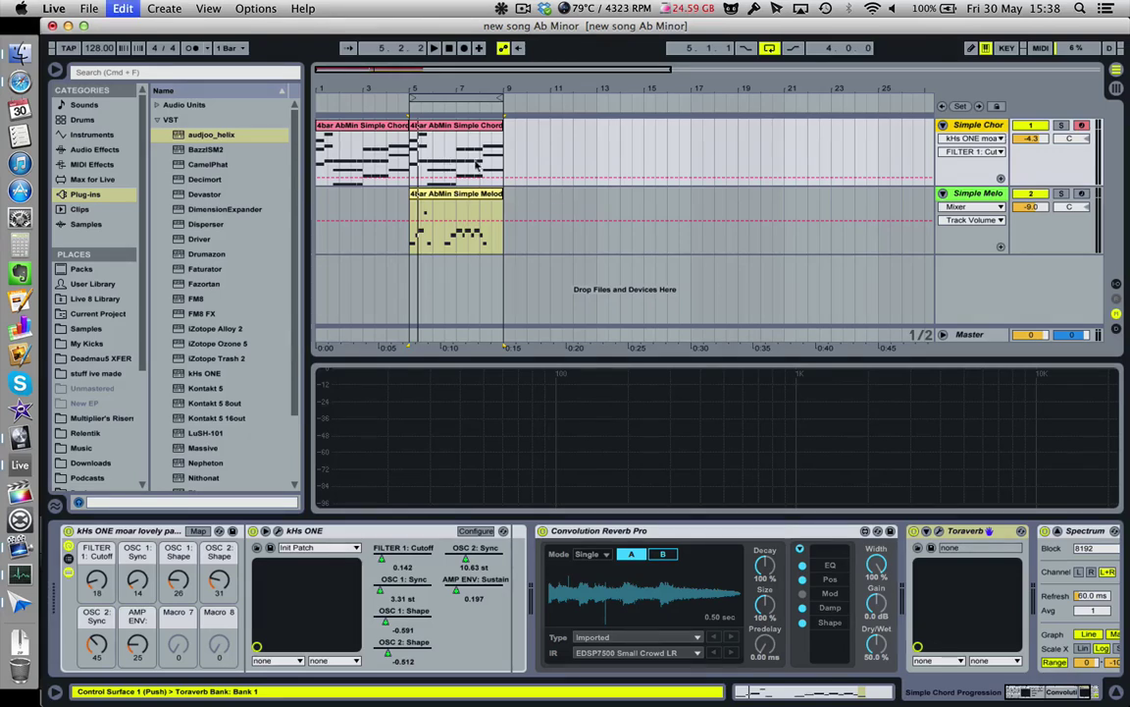
pyautogui.press('super+d')
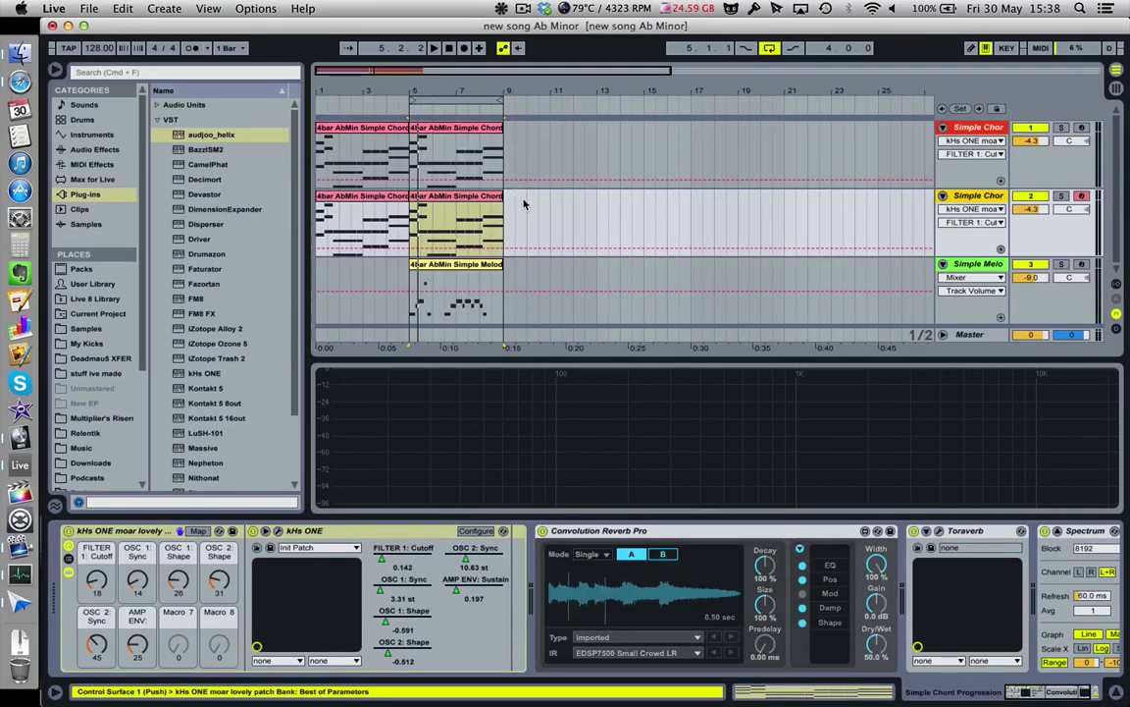
pyautogui.click(994, 201)
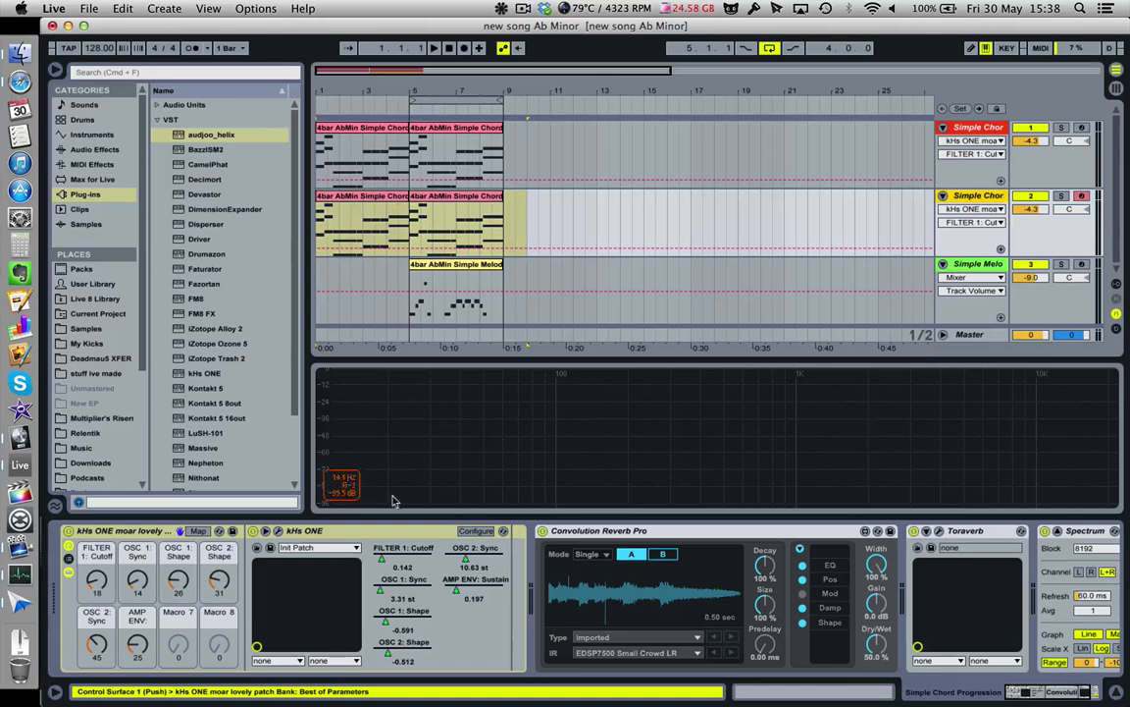
# - Replace the kHs ONE rack on the duplicated chord track with audjoo_helix and play the track soloed
pyautogui.click(135, 539)
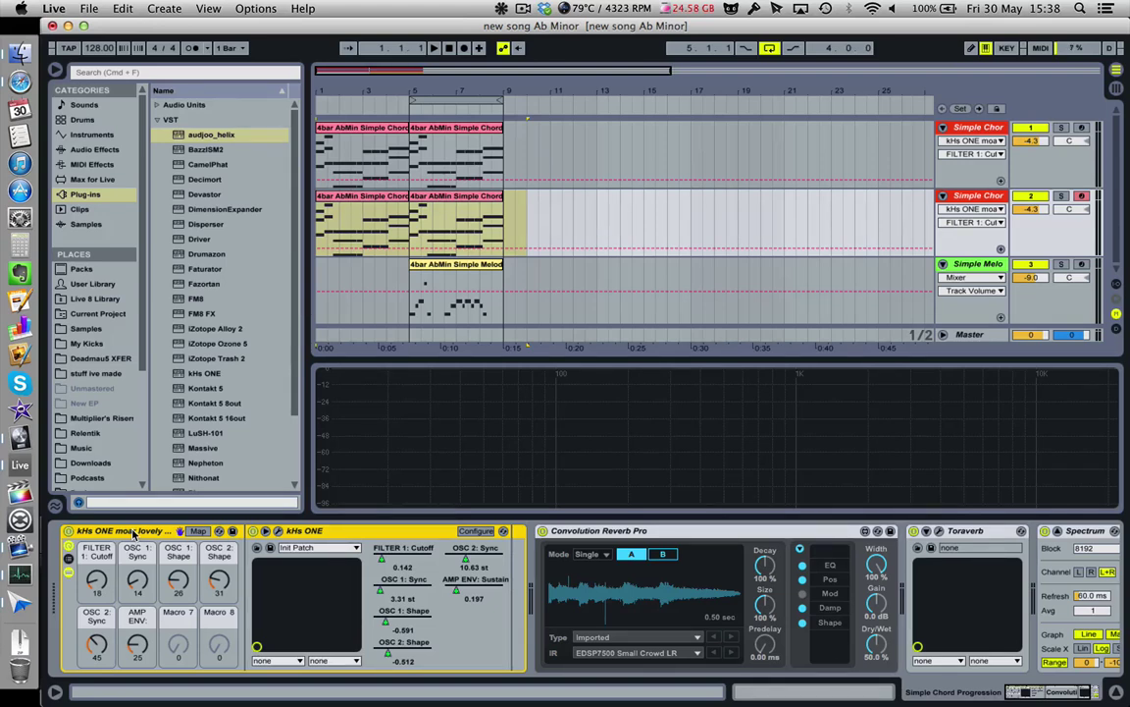
pyautogui.press('Delete')
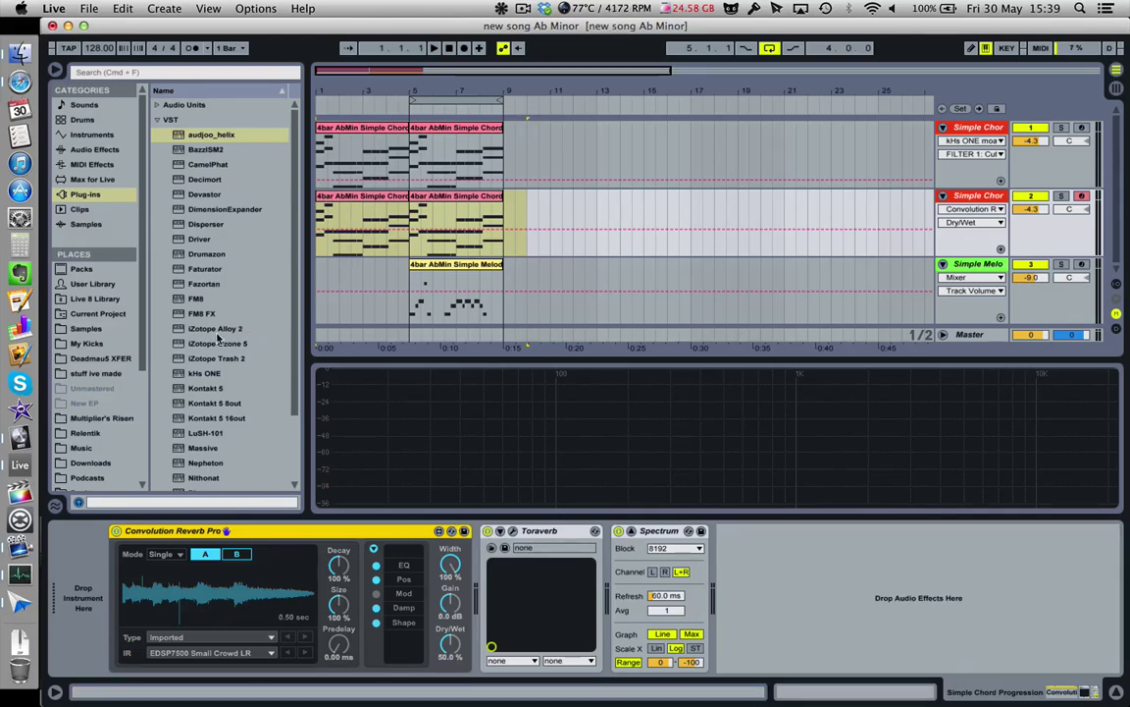
pyautogui.doubleClick(182, 136)
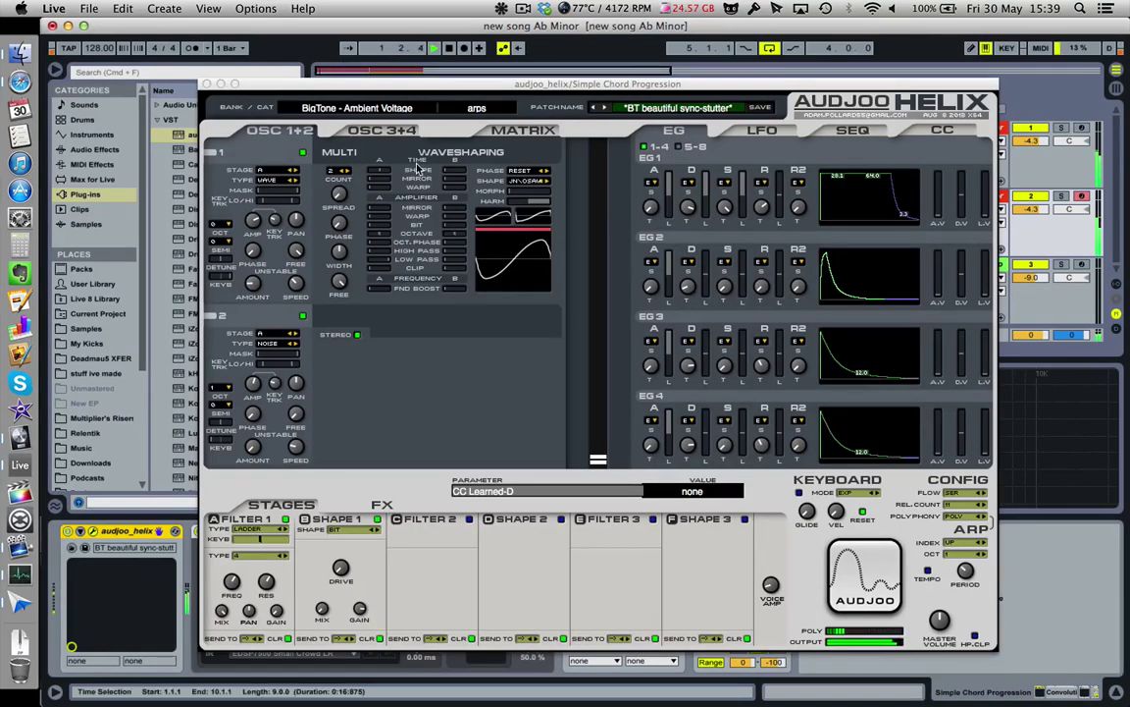
pyautogui.moveTo(439, 86); pyautogui.dragTo(438, 375)
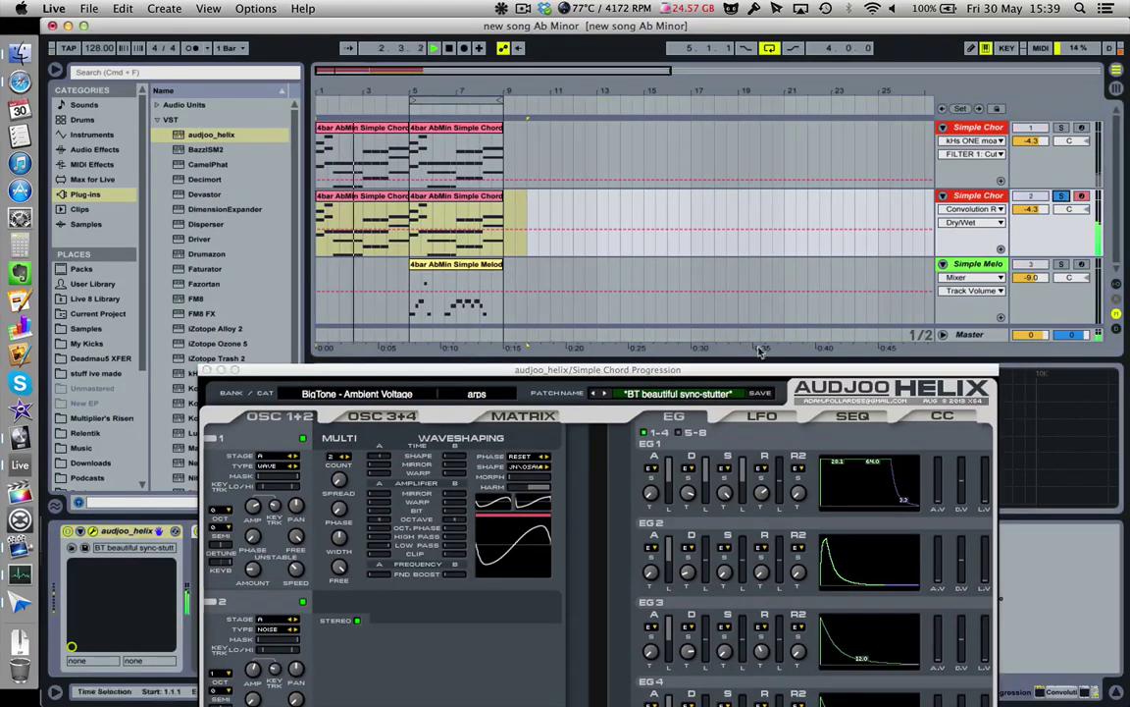
pyautogui.moveTo(659, 377); pyautogui.dragTo(657, 175)
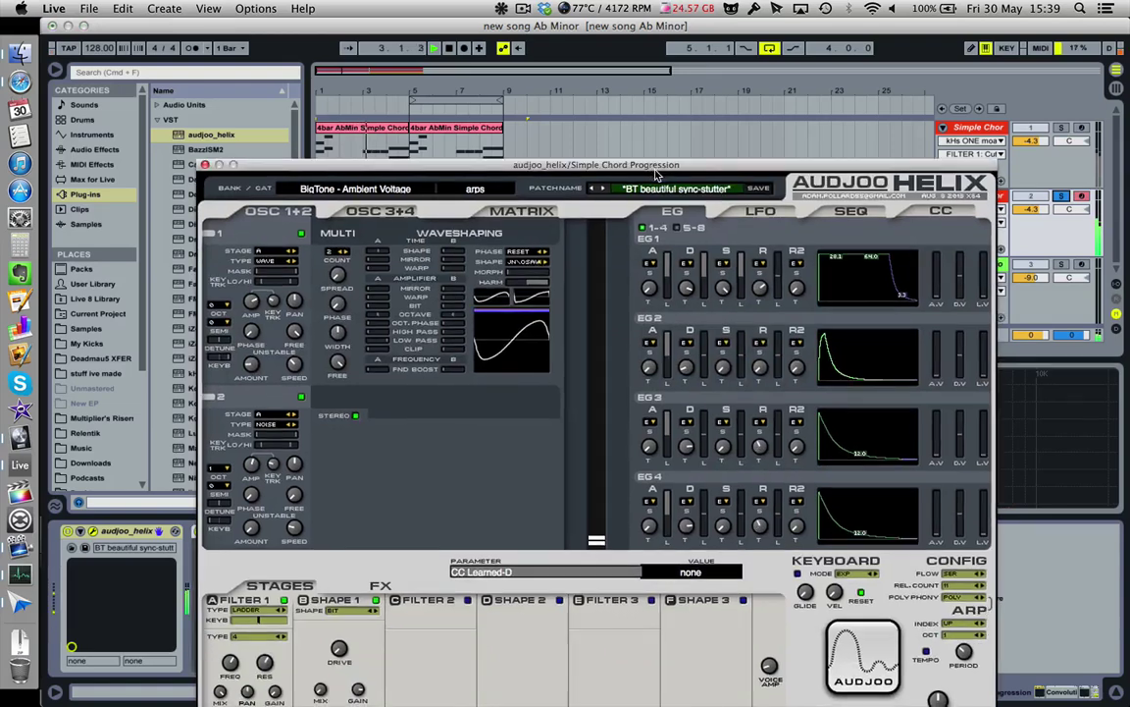
# - Try the Audjoo - B3 bank in the duplicated chord track's Helix, look through its patches, and return to BigTone - Ambient Voltage
pyautogui.click(339, 189)
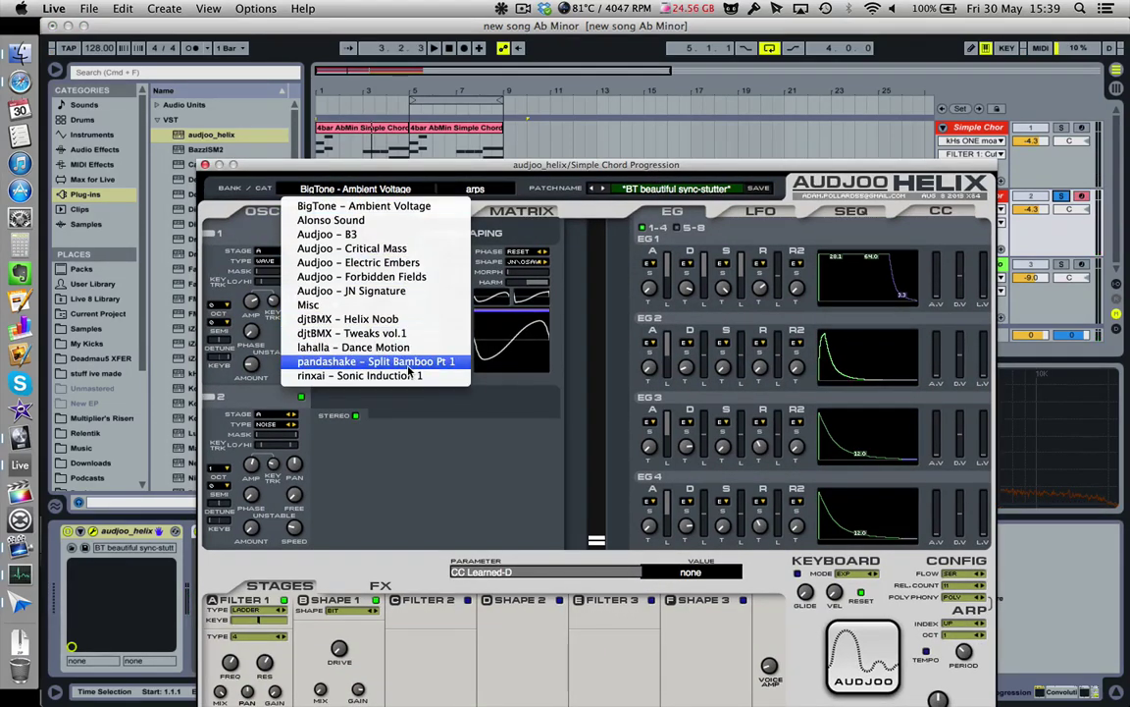
pyautogui.click(327, 234)
pyautogui.click(680, 188)
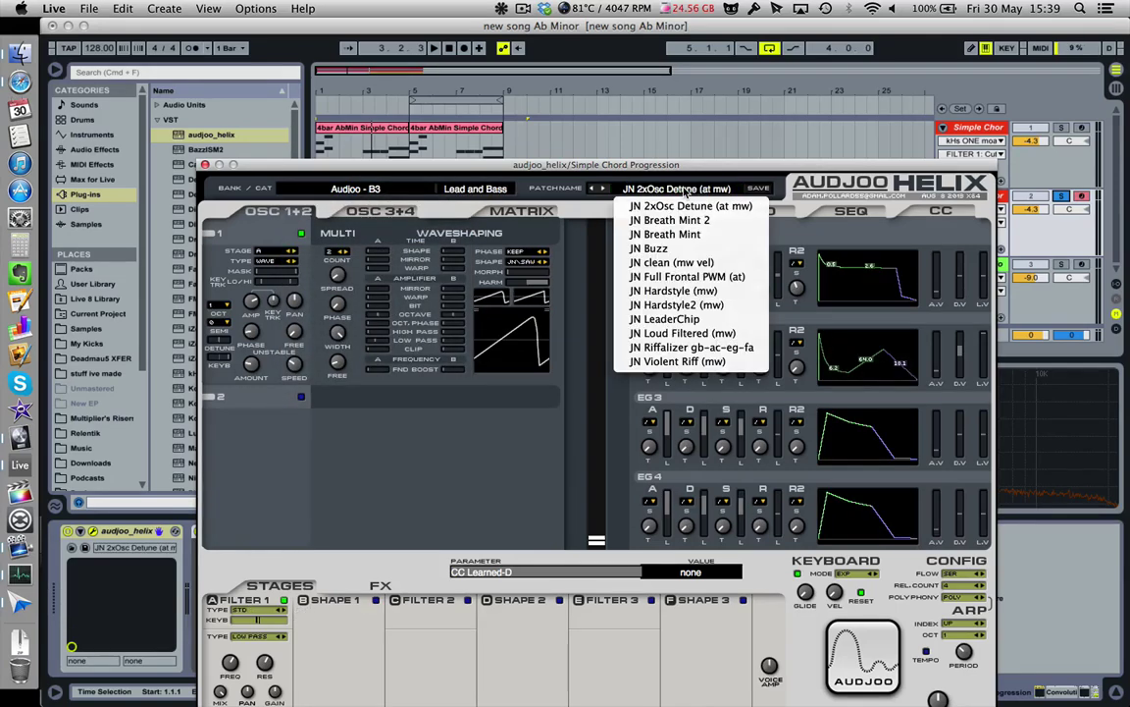
pyautogui.click(363, 183)
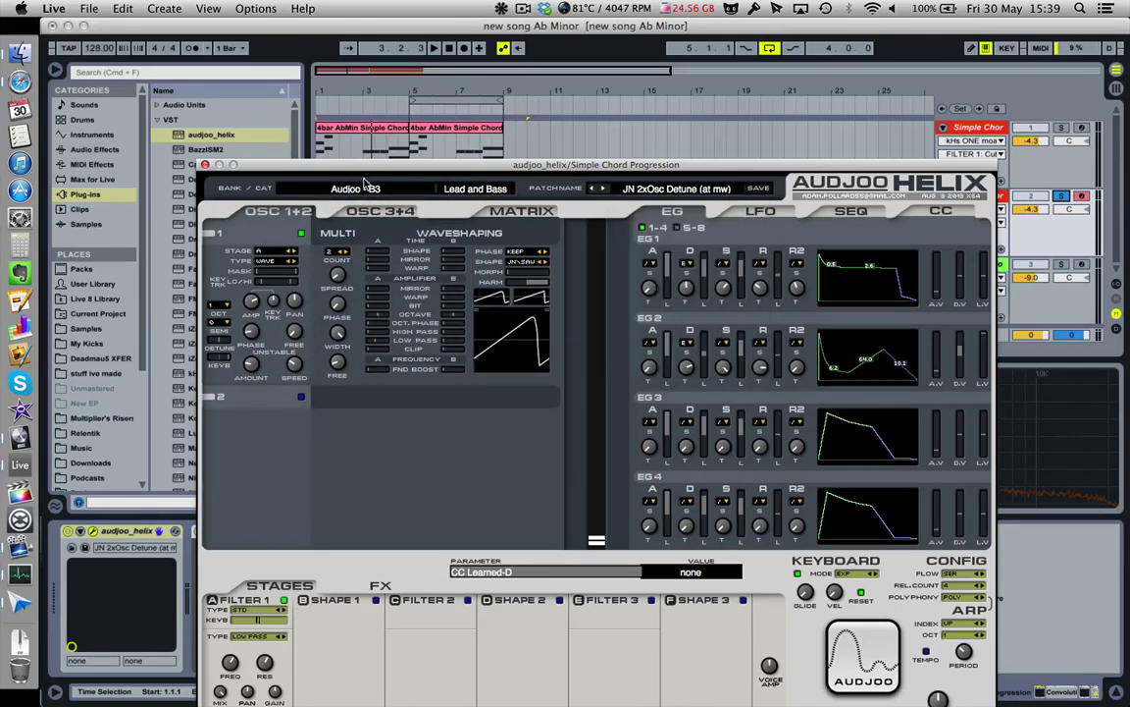
pyautogui.click(363, 184)
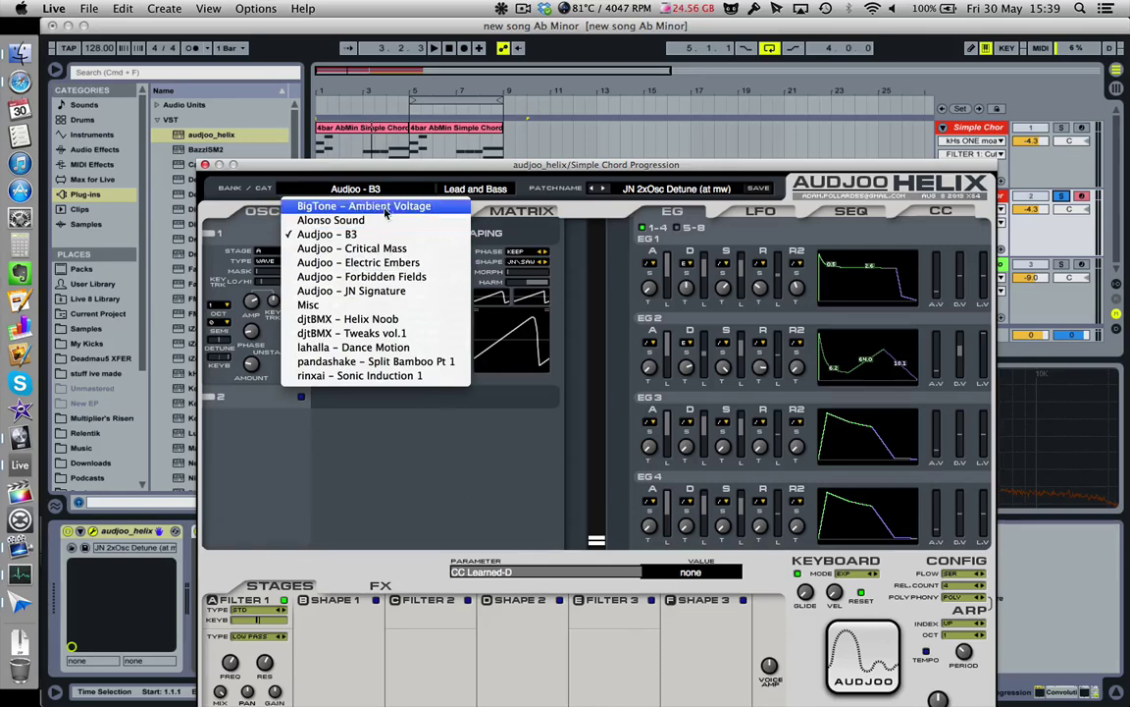
pyautogui.click(384, 208)
# - Audition the duplicated chords with the BigTone patches BT texturing, BT from thin to thick and BT creepy fx arp
pyautogui.click(677, 188)
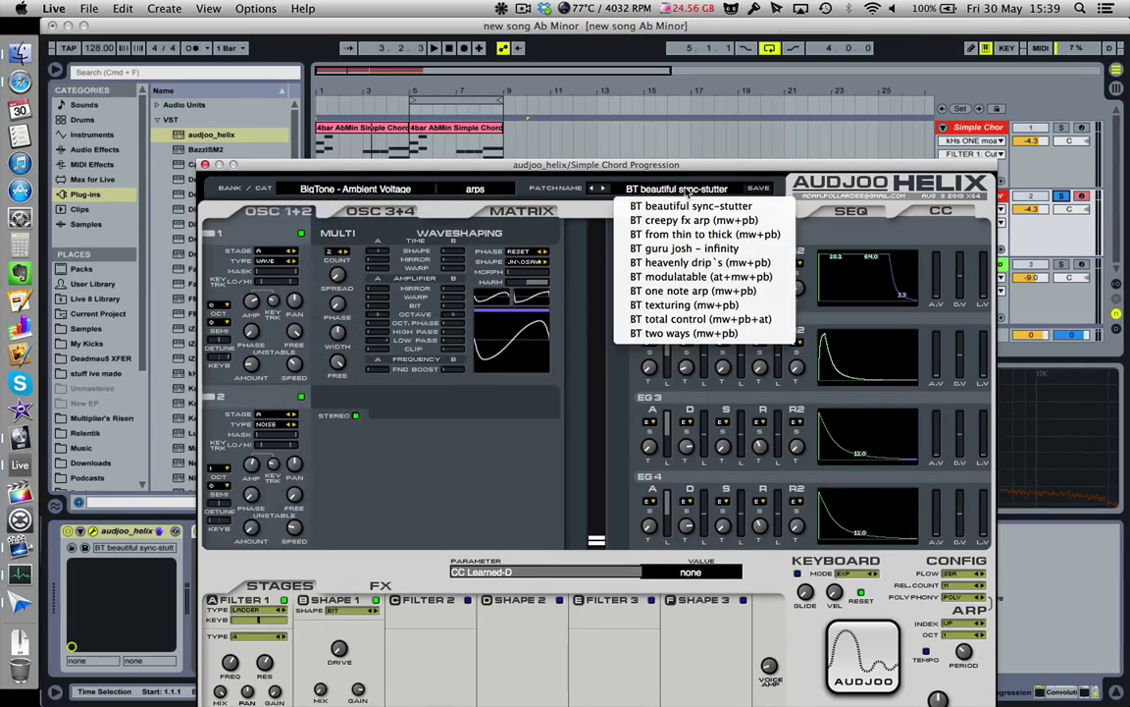
pyautogui.click(720, 305)
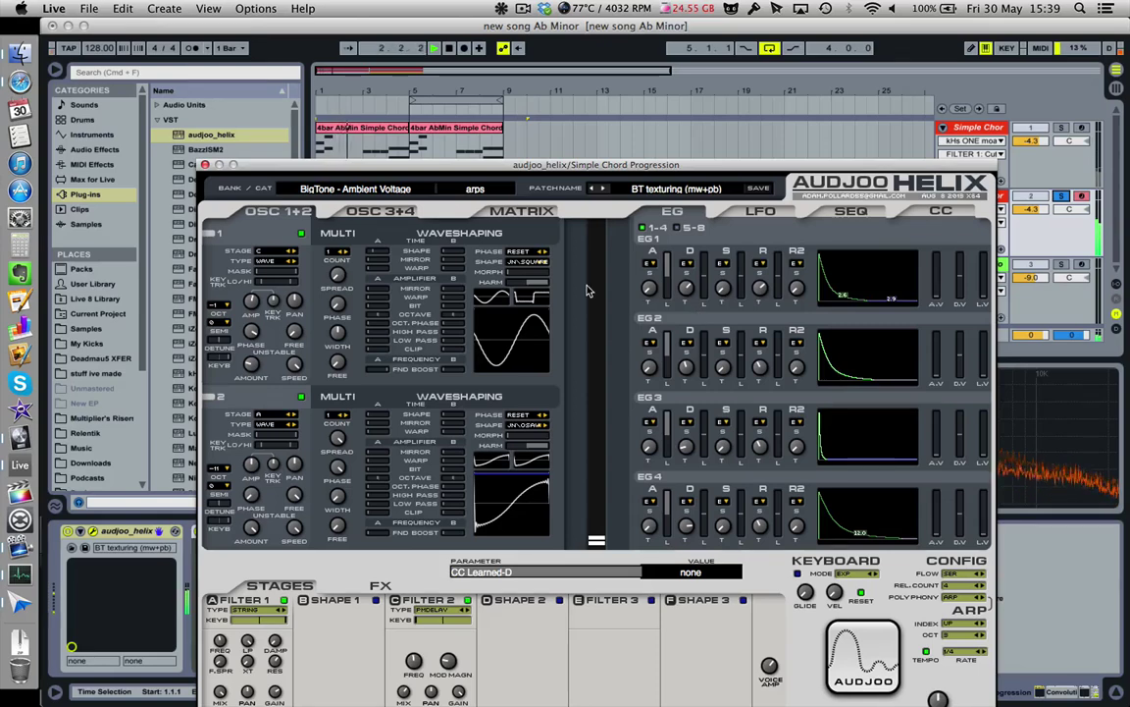
pyautogui.click(677, 188)
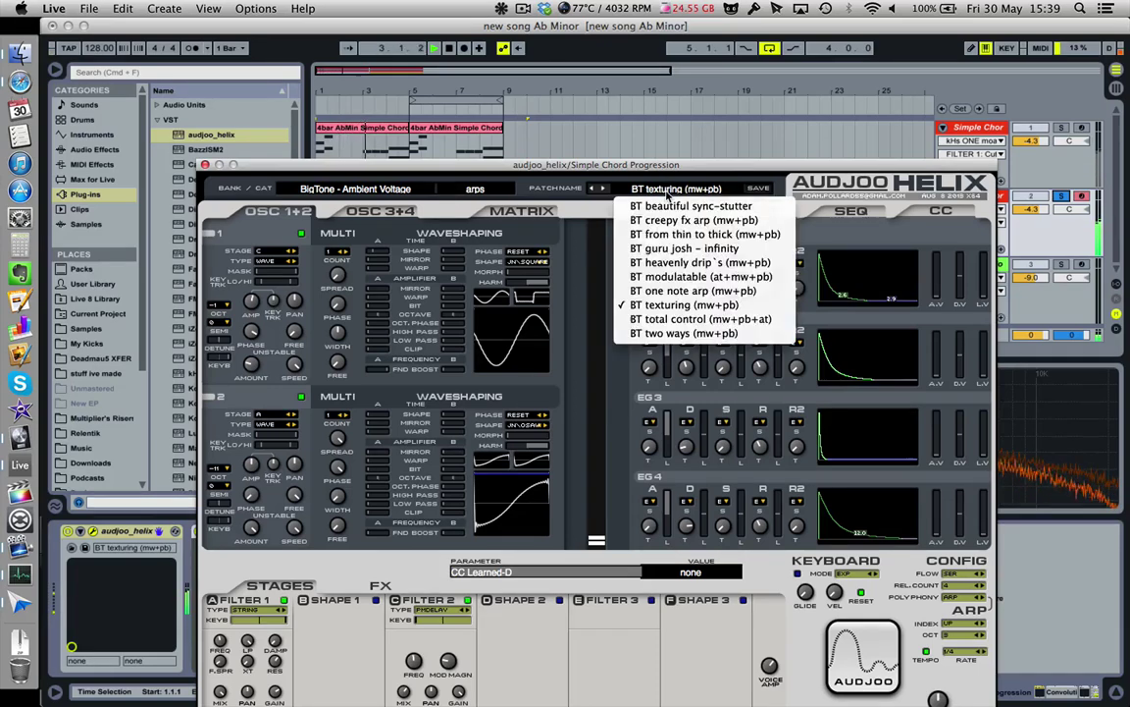
pyautogui.click(674, 236)
pyautogui.click(677, 188)
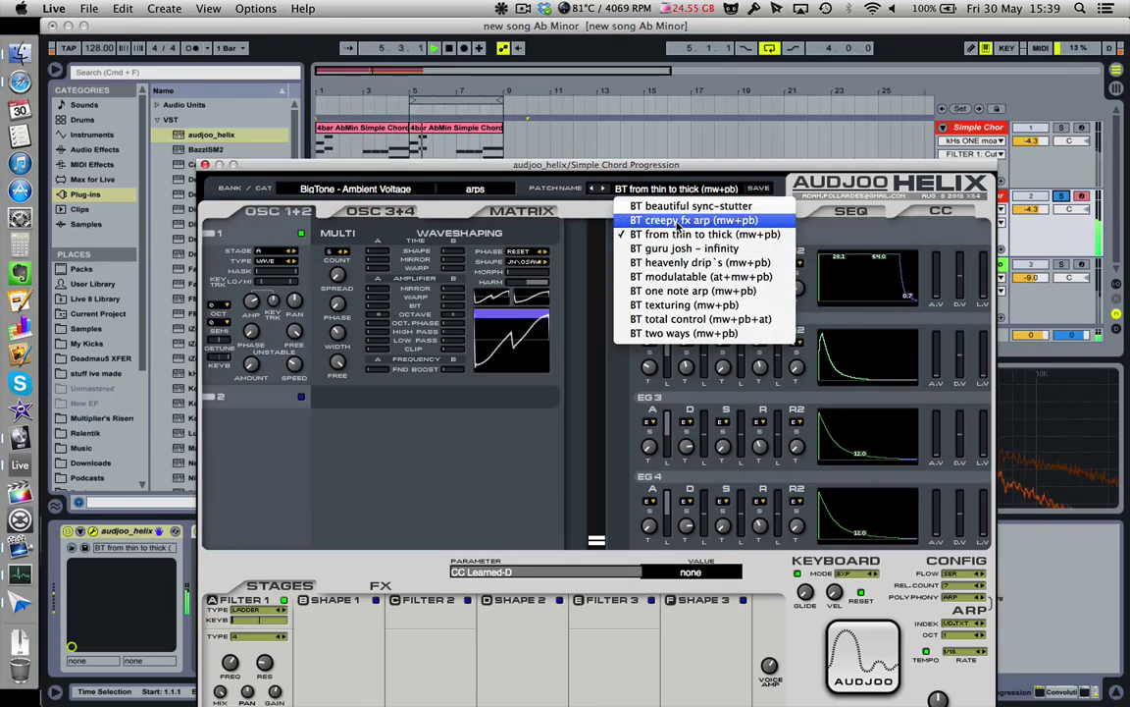
pyautogui.click(677, 221)
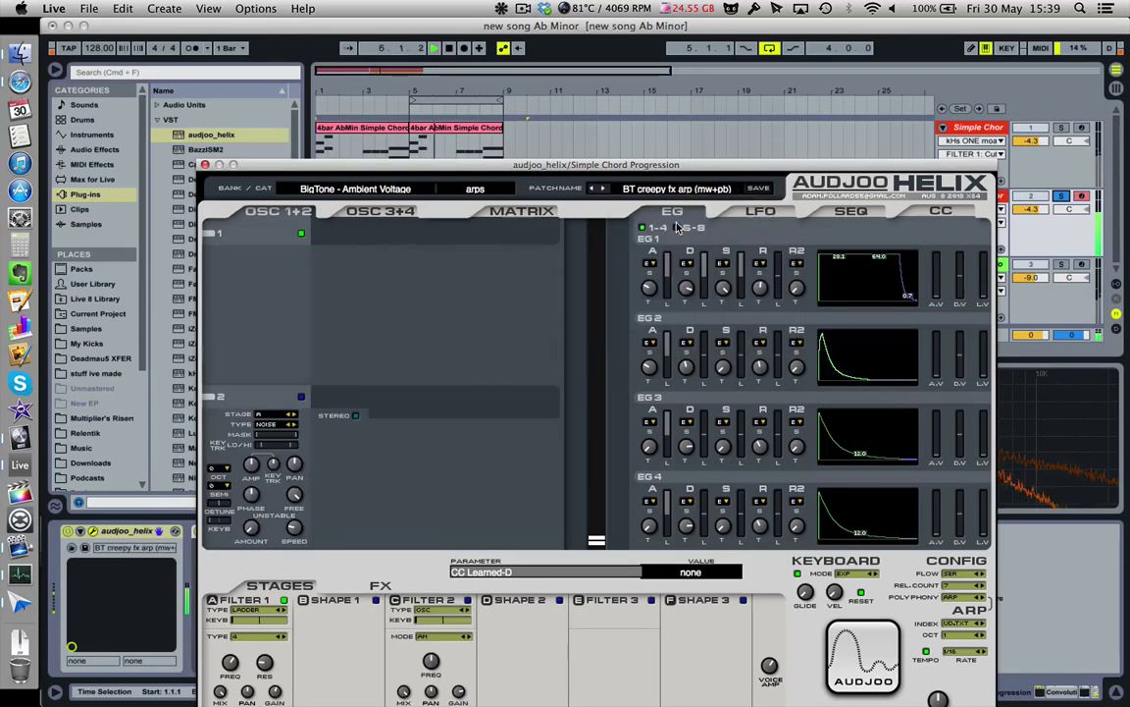
# - Audition the duplicated chords with the banks pandashake - Split Bamboo Pt 1, djtBMX - Tweaks vol.1 and Audjoo - JN Signature
pyautogui.click(310, 185)
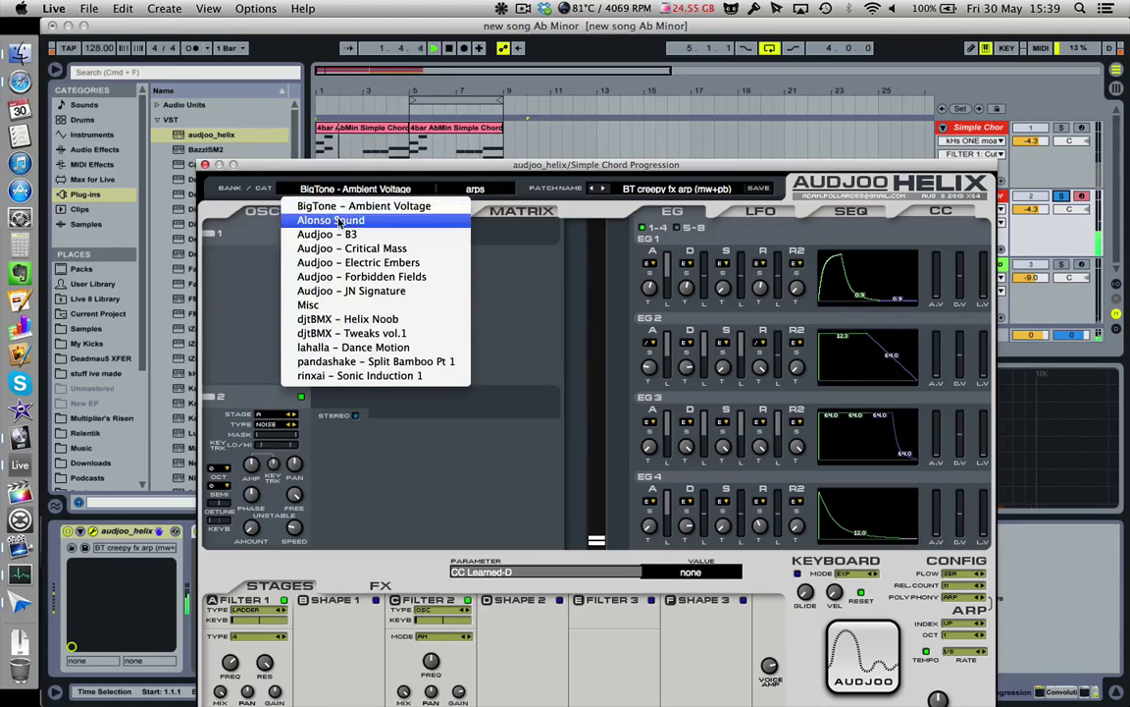
pyautogui.click(391, 365)
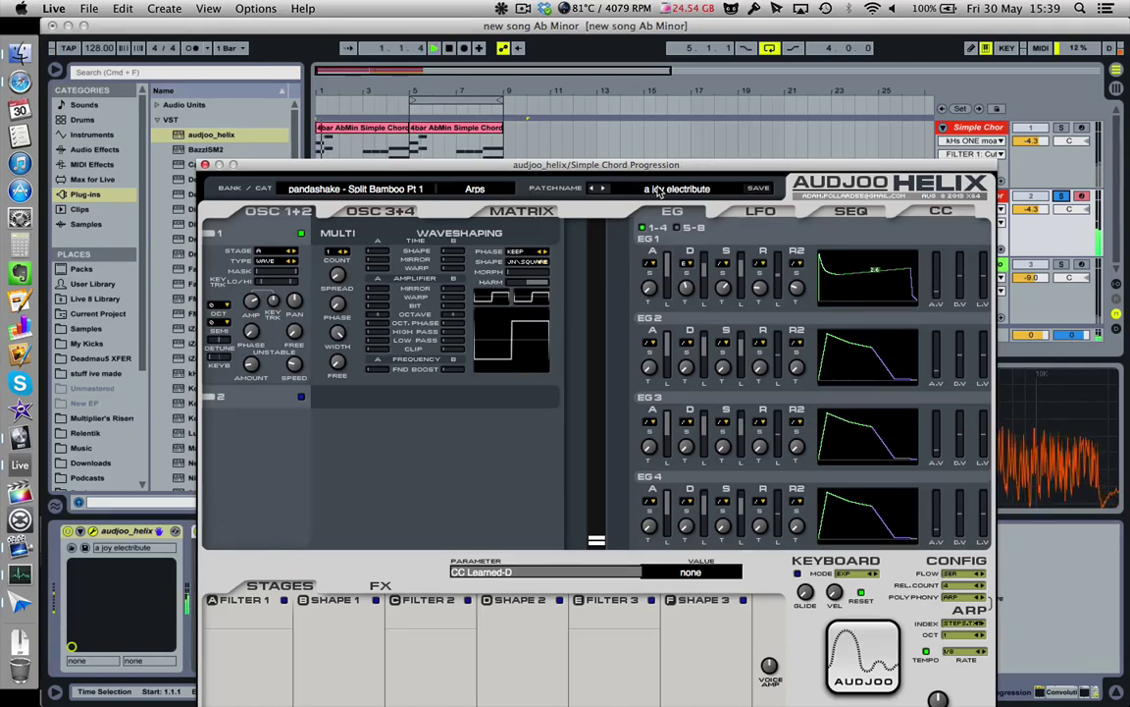
pyautogui.click(397, 188)
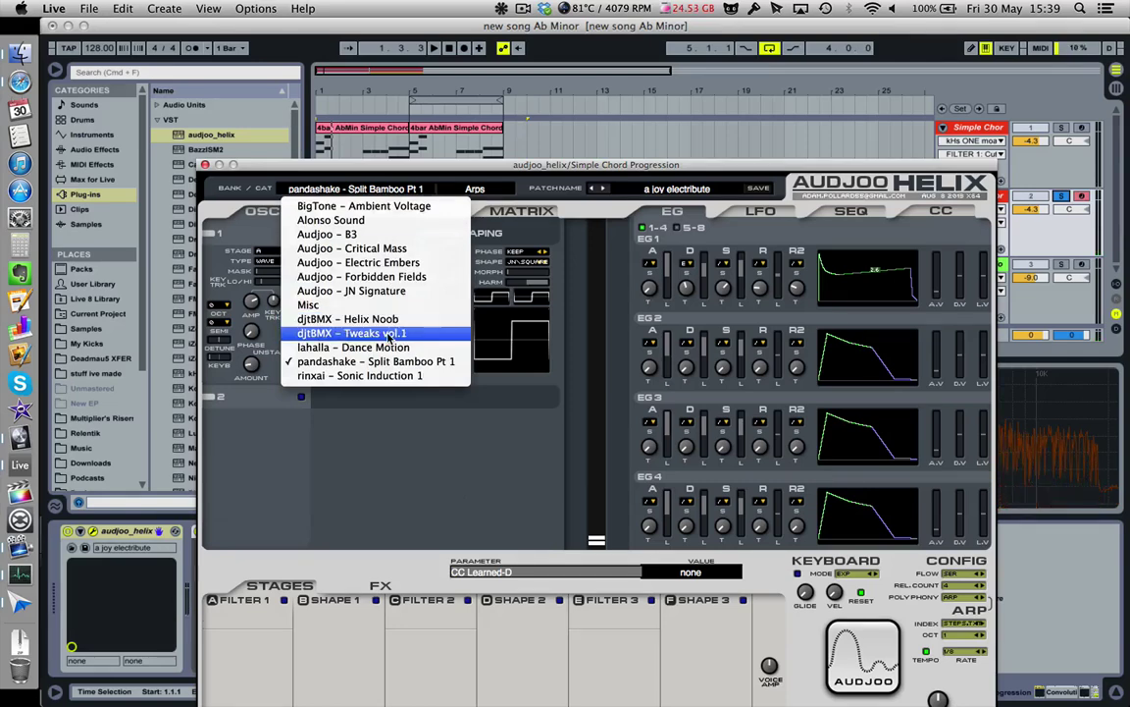
pyautogui.click(391, 335)
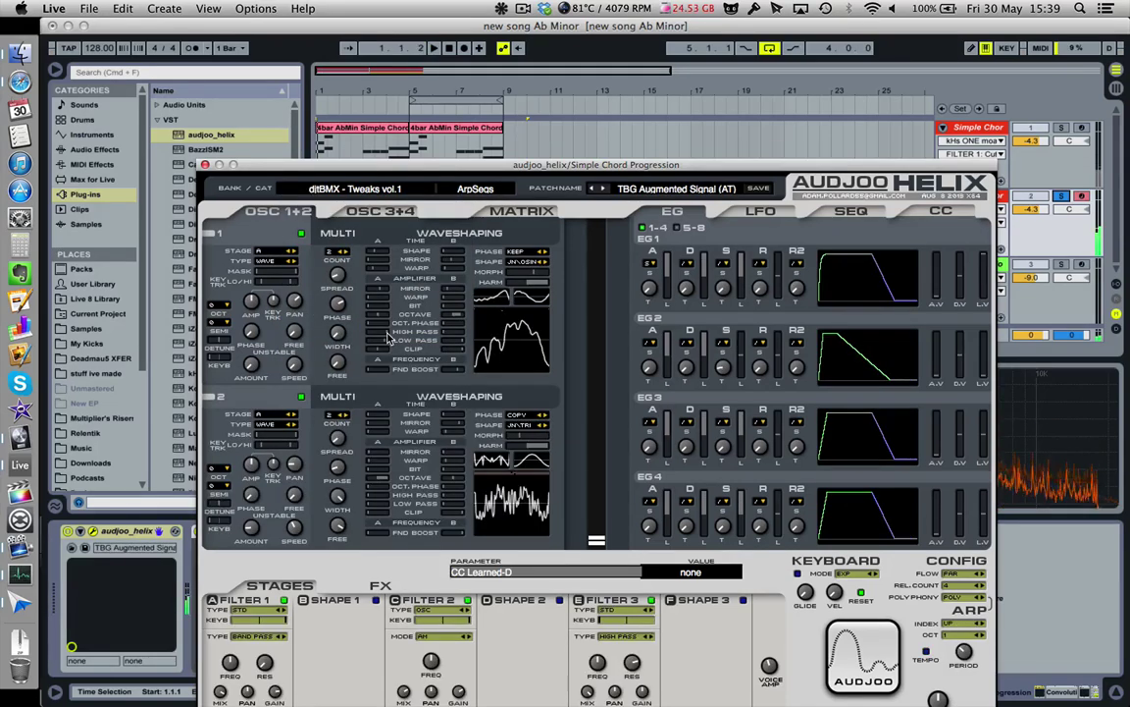
pyautogui.click(363, 193)
pyautogui.click(361, 292)
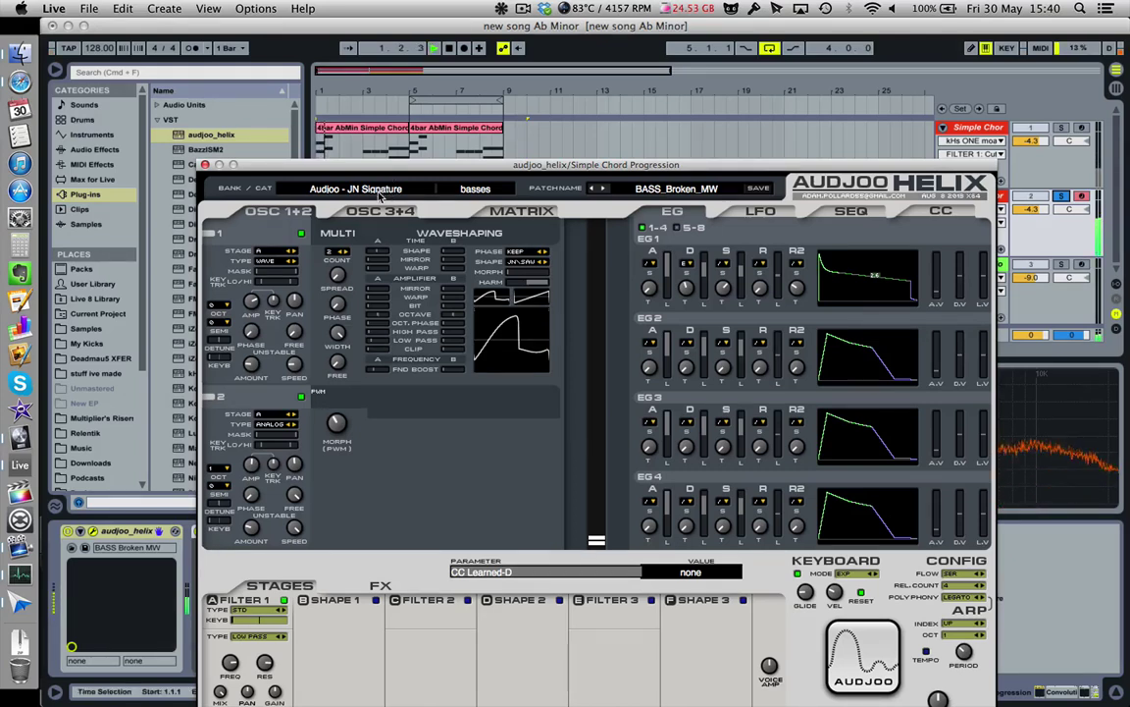
# - Audition the duplicated chords with the JN Signature bass patches JN_Flanging, JN_ConstructedSaw and JN_BuzzBass
pyautogui.click(380, 190)
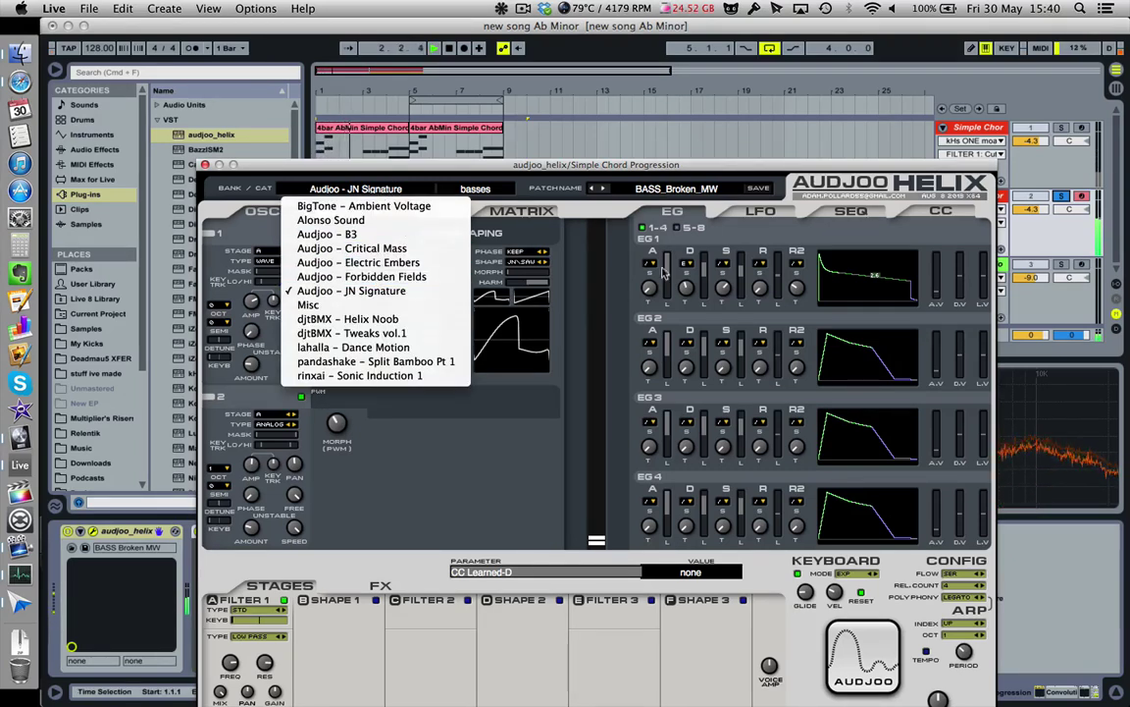
pyautogui.click(699, 190)
pyautogui.click(705, 425)
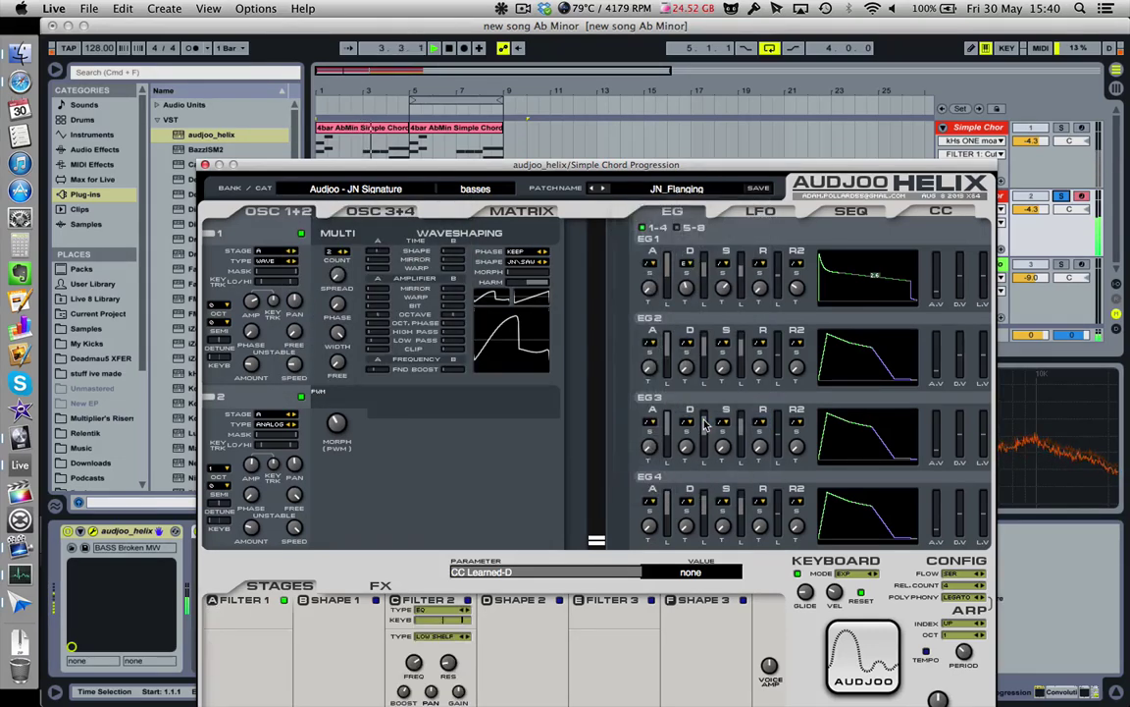
pyautogui.click(687, 182)
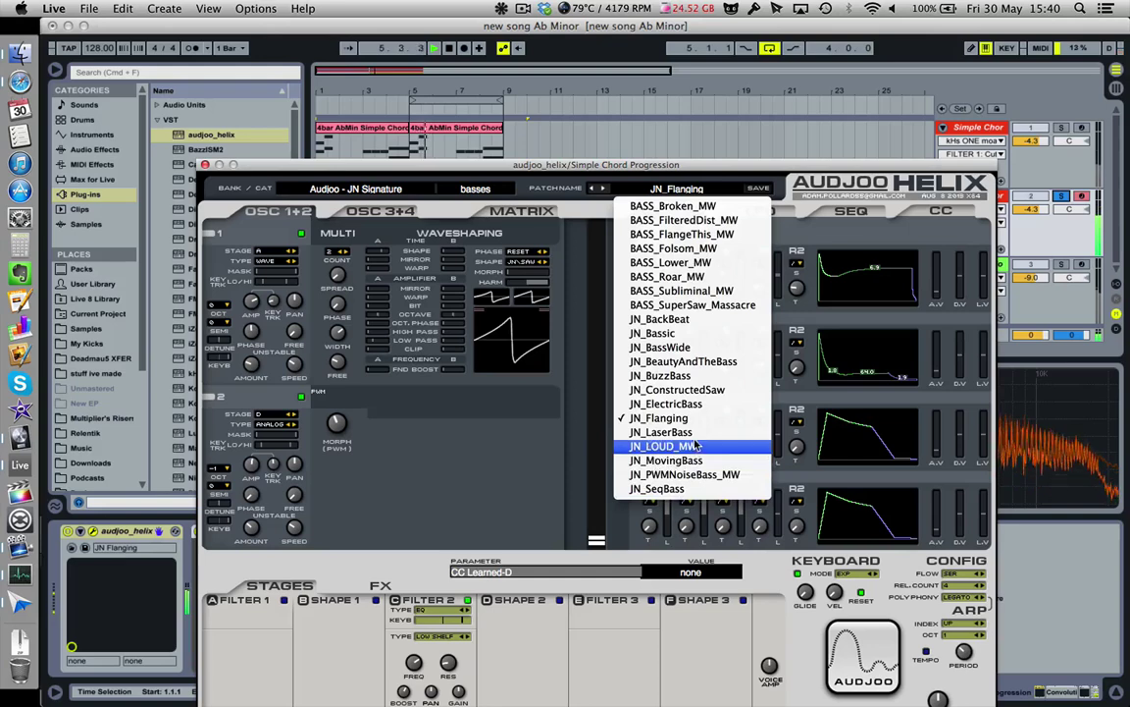
pyautogui.click(687, 389)
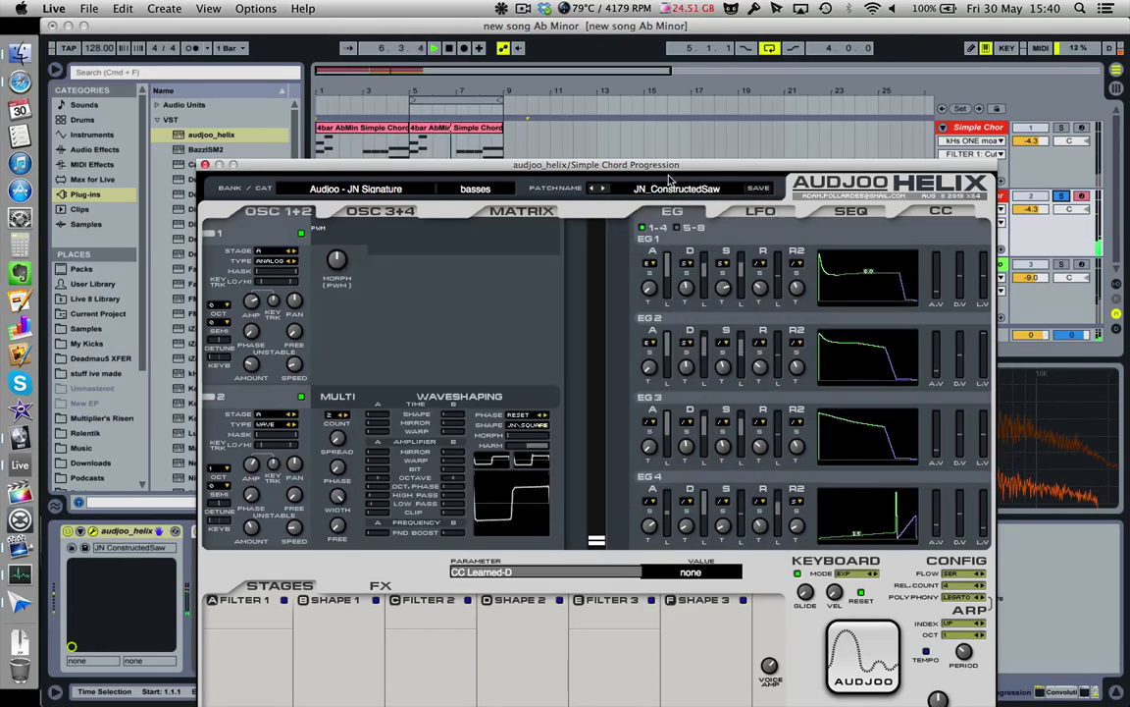
pyautogui.click(672, 194)
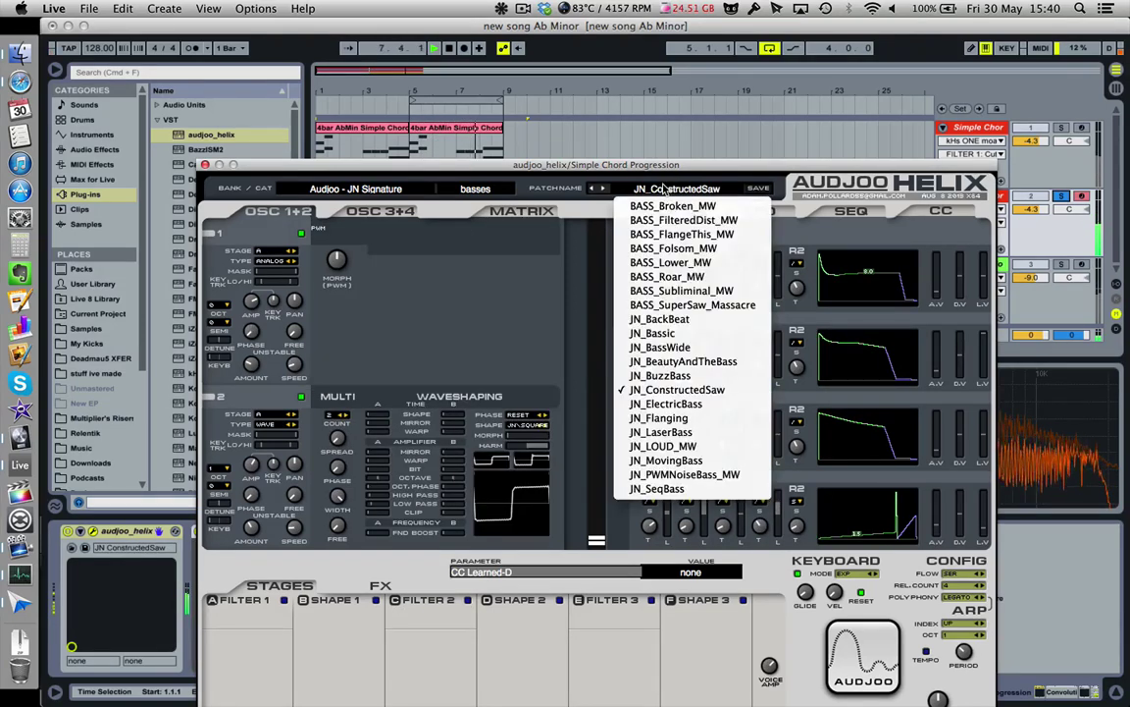
pyautogui.click(620, 345)
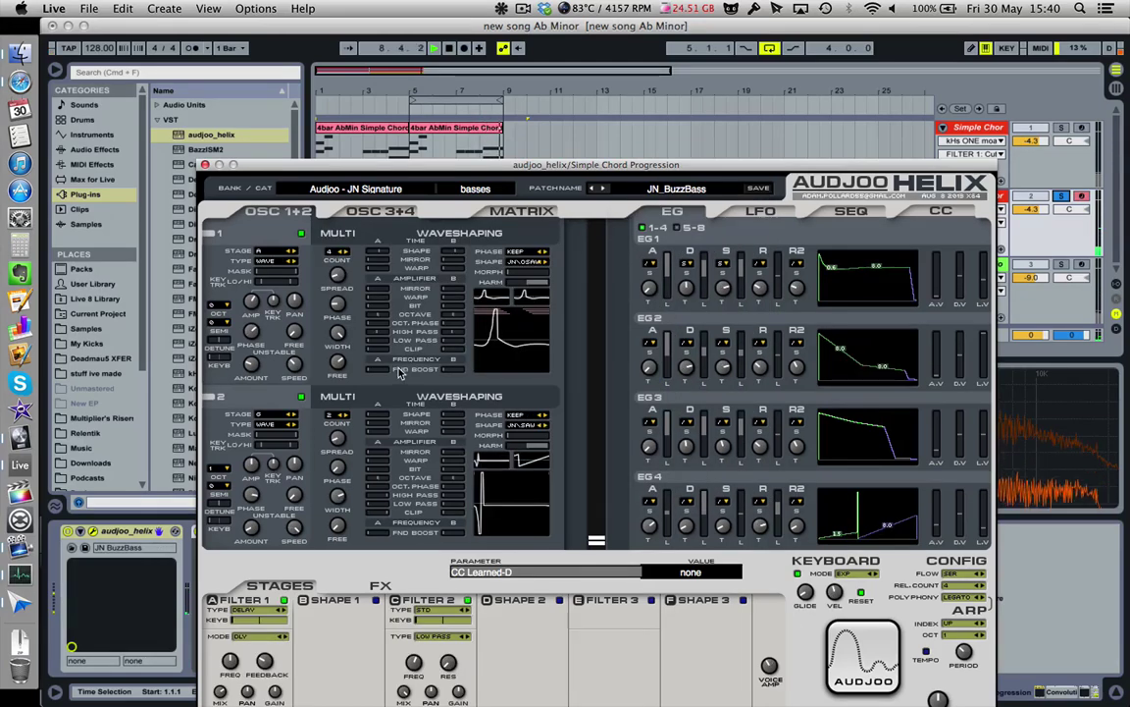
# - Load pandashake - Split Bamboo Pt 1, try dotted cascade (mw), settle on cherry blossum (mw) for the duplicated chords, and close Helix
pyautogui.click(345, 193)
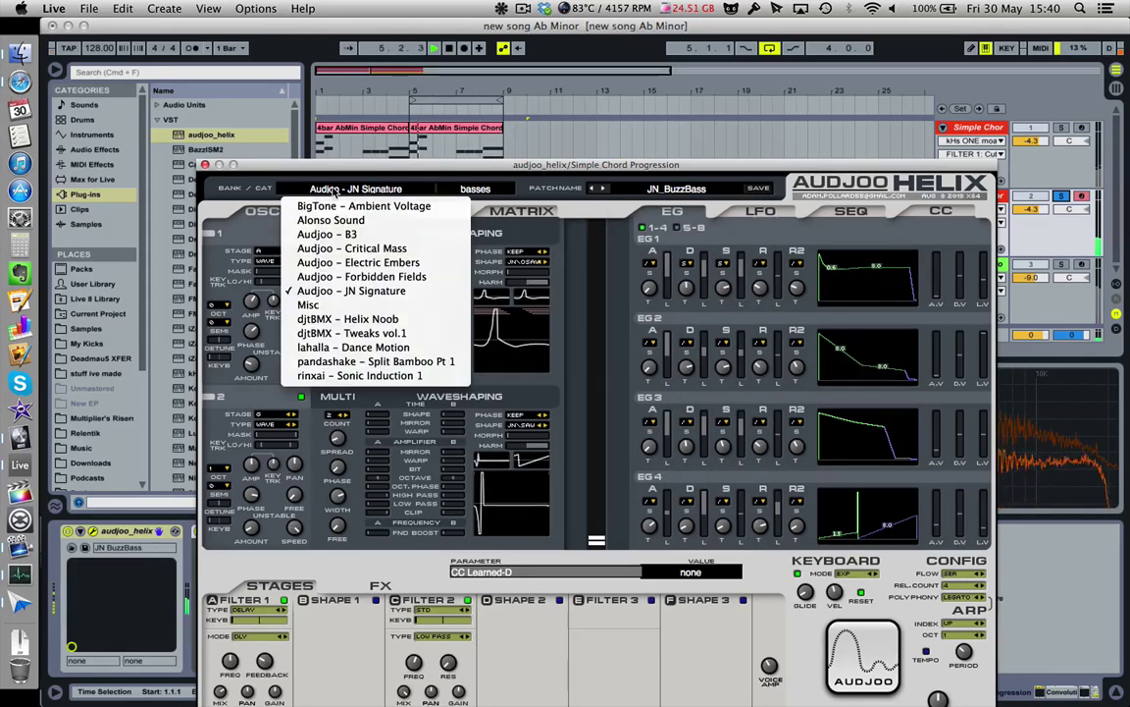
pyautogui.click(395, 361)
pyautogui.click(677, 188)
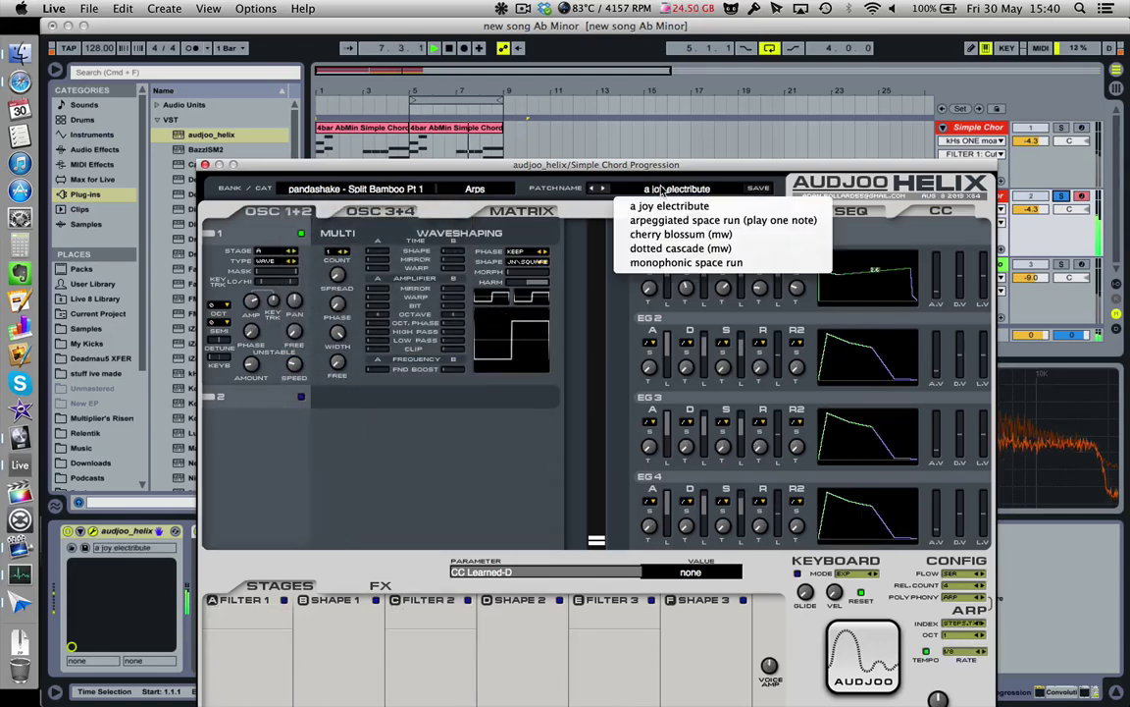
pyautogui.click(692, 248)
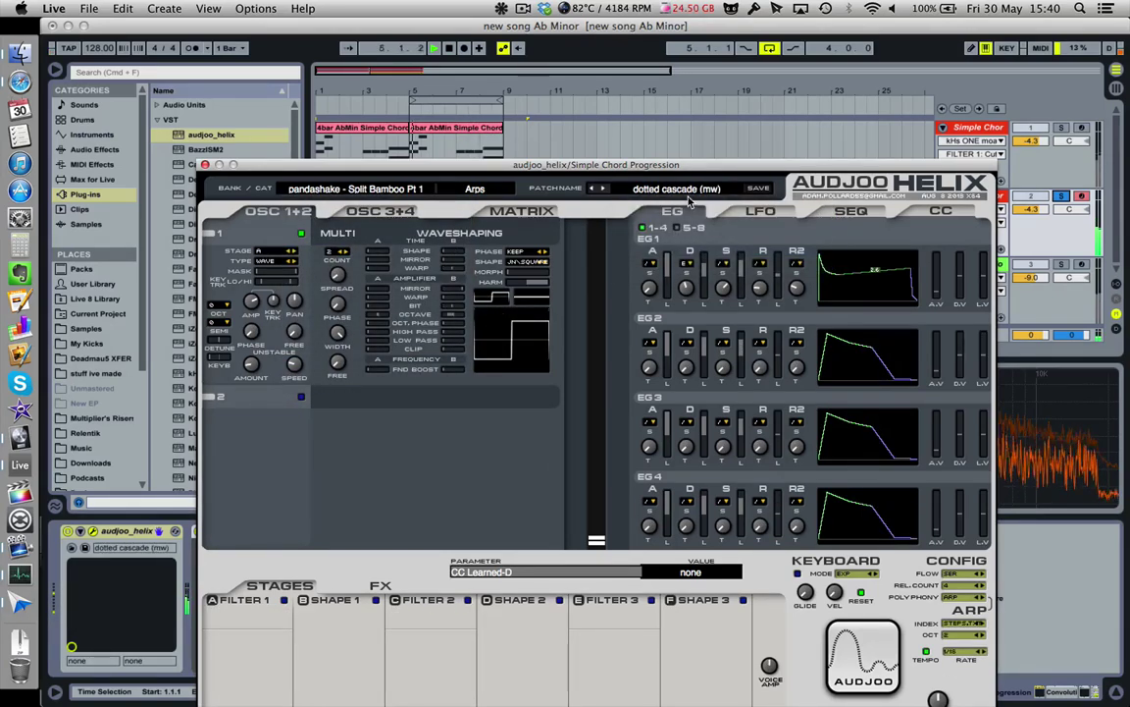
pyautogui.click(687, 190)
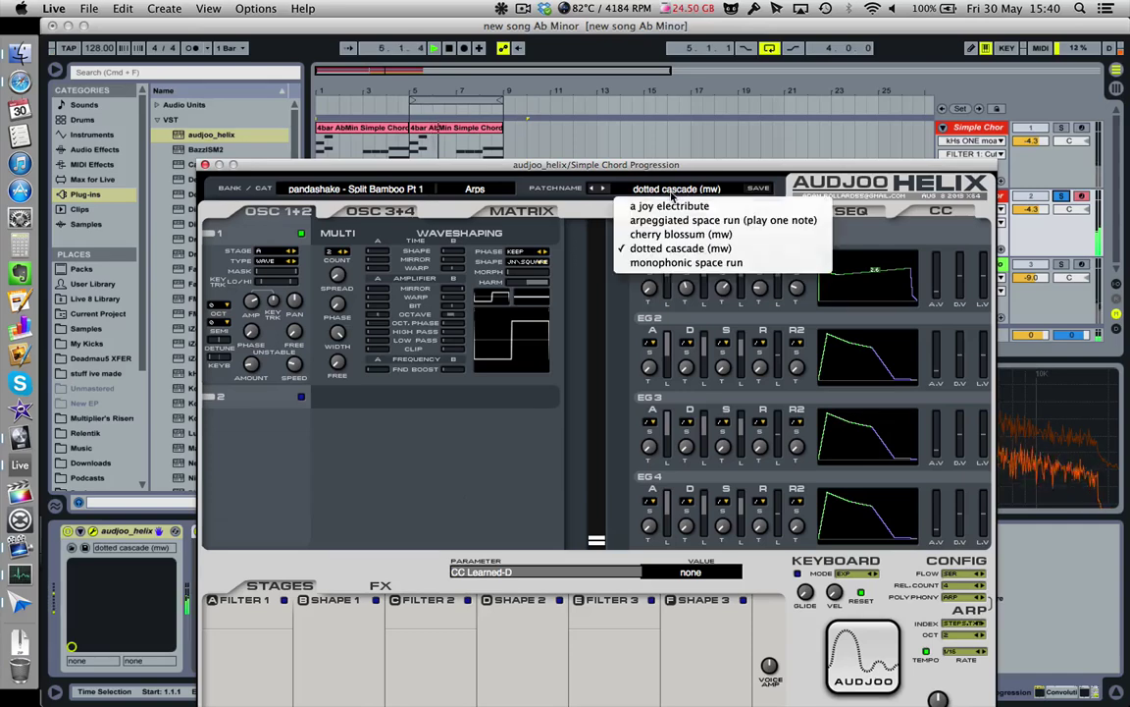
pyautogui.click(682, 237)
pyautogui.click(355, 188)
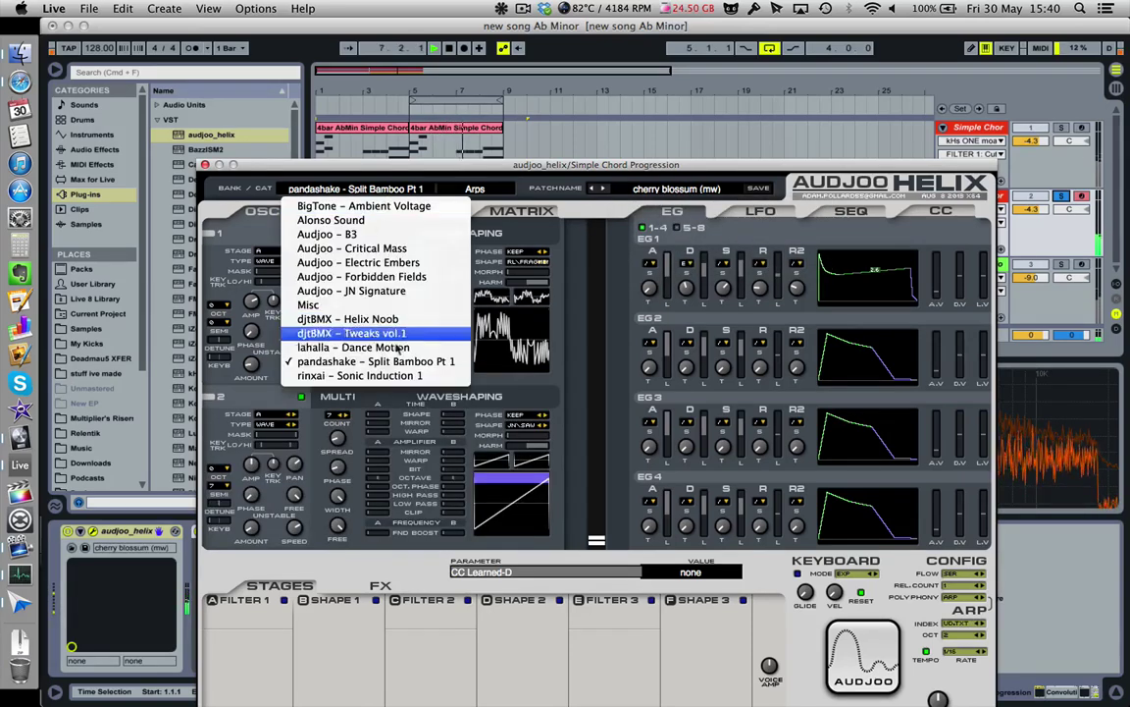
pyautogui.click(639, 165)
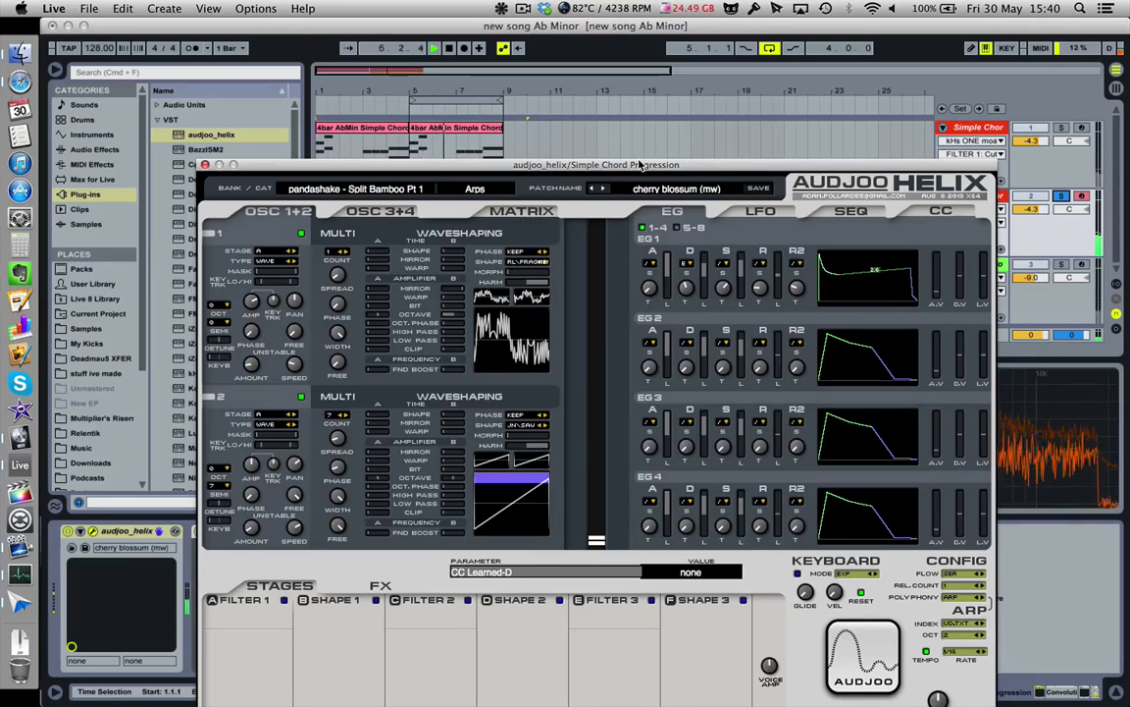
pyautogui.click(205, 165)
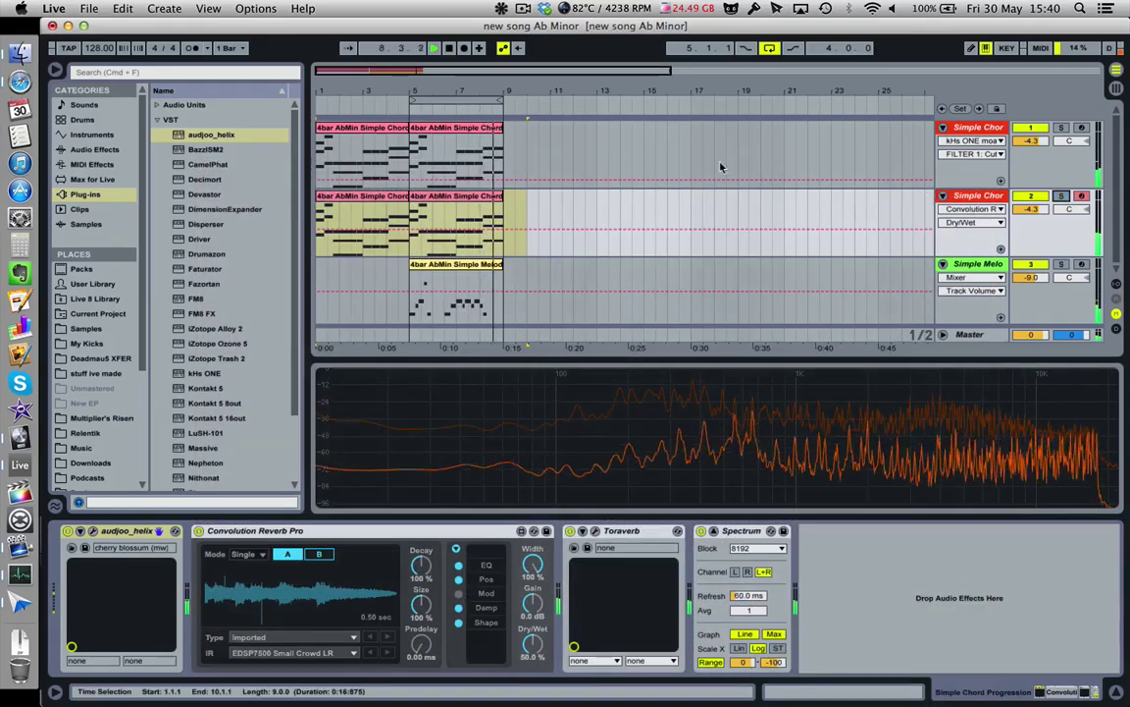
# - Select the first clip on the duplicated chord track, mute that track, and lower the melody track's volume to -13.2 dB
pyautogui.click(345, 197)
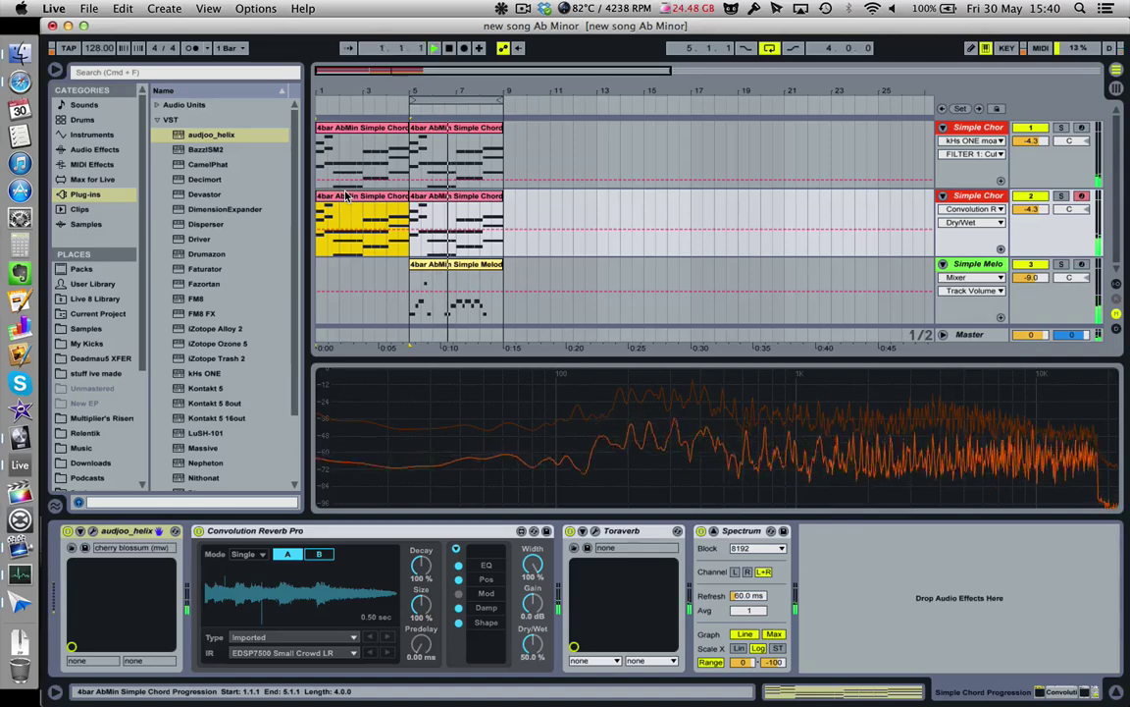
pyautogui.click(1032, 197)
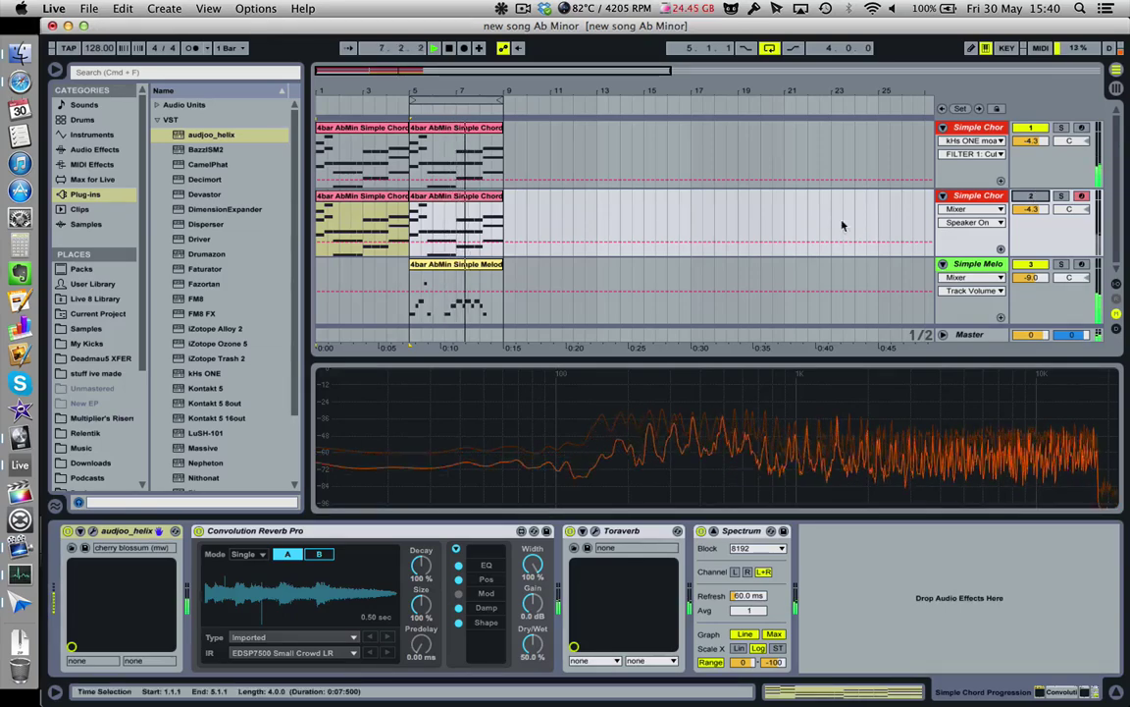
pyautogui.moveTo(1031, 276); pyautogui.dragTo(1031, 280)
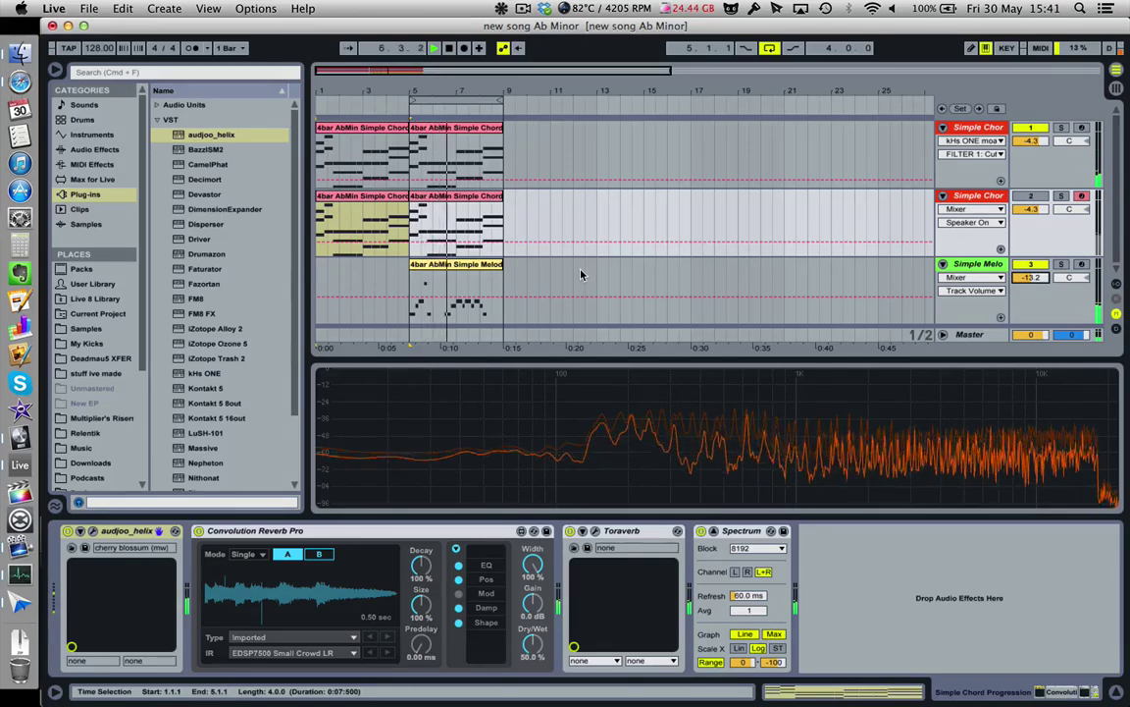
# - Open the soloed melody track's Helix and try the dotted cascade (mw) patch
pyautogui.click(439, 261)
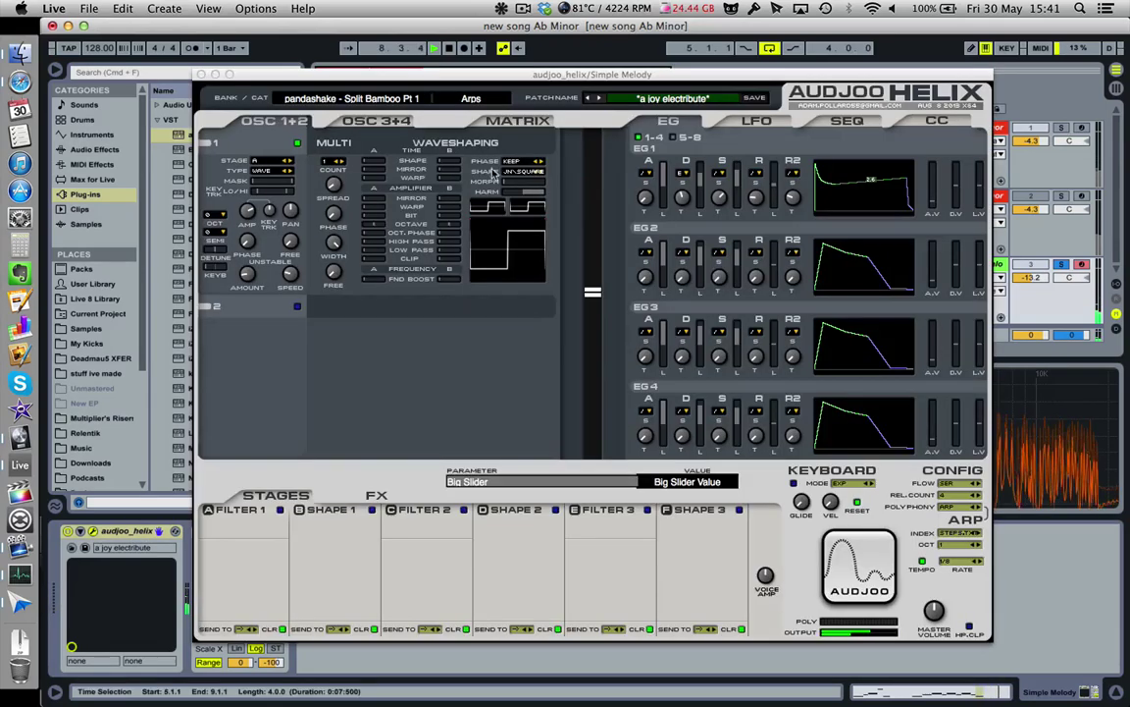
pyautogui.click(641, 104)
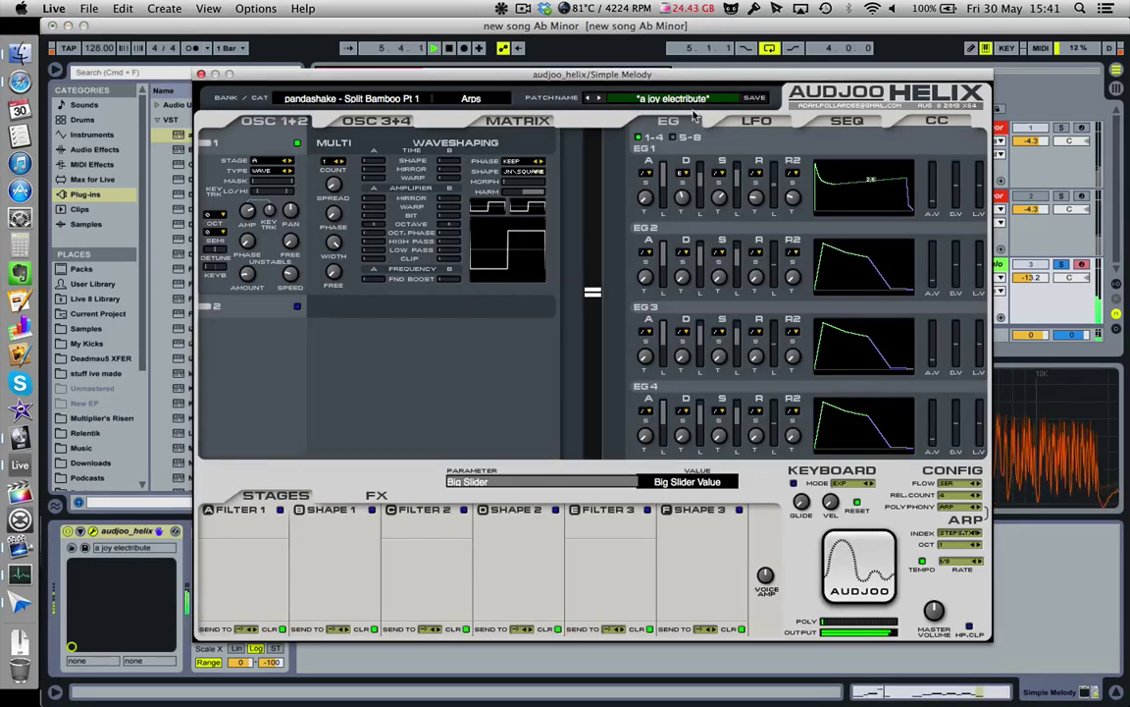
pyautogui.click(672, 98)
pyautogui.click(648, 153)
# - Switch the melody's Helix bank to Audjoo - Forbidden Fields and load the JN Sci-fi Reveal patch
pyautogui.click(369, 99)
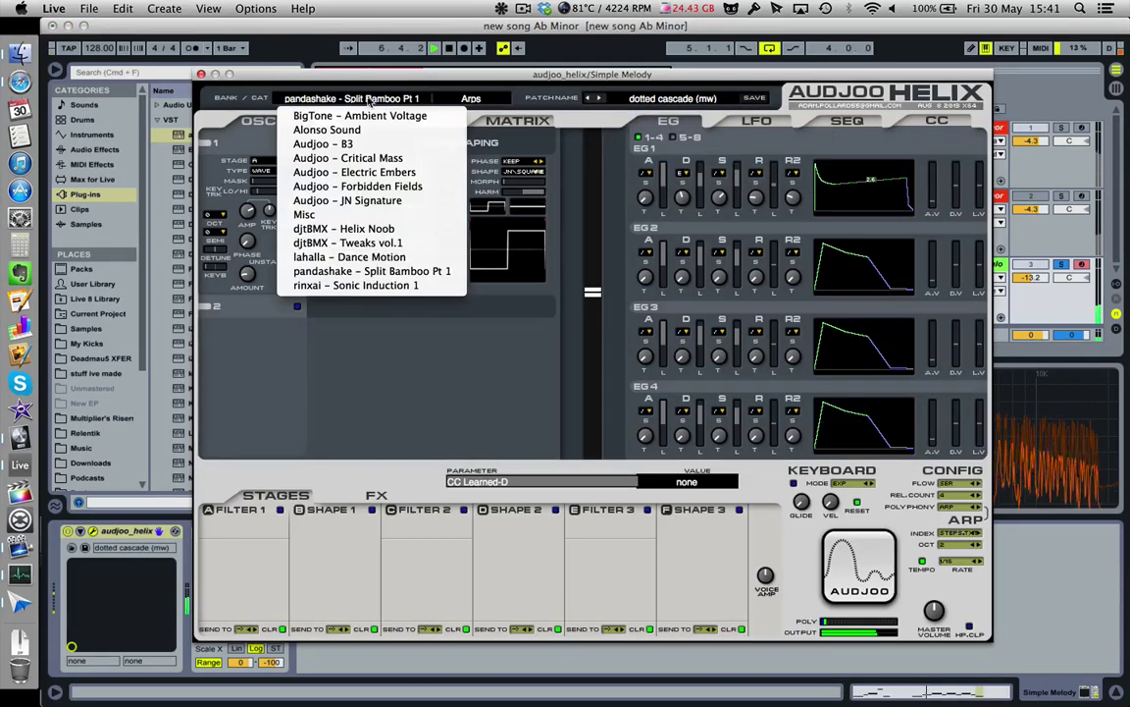
pyautogui.click(353, 185)
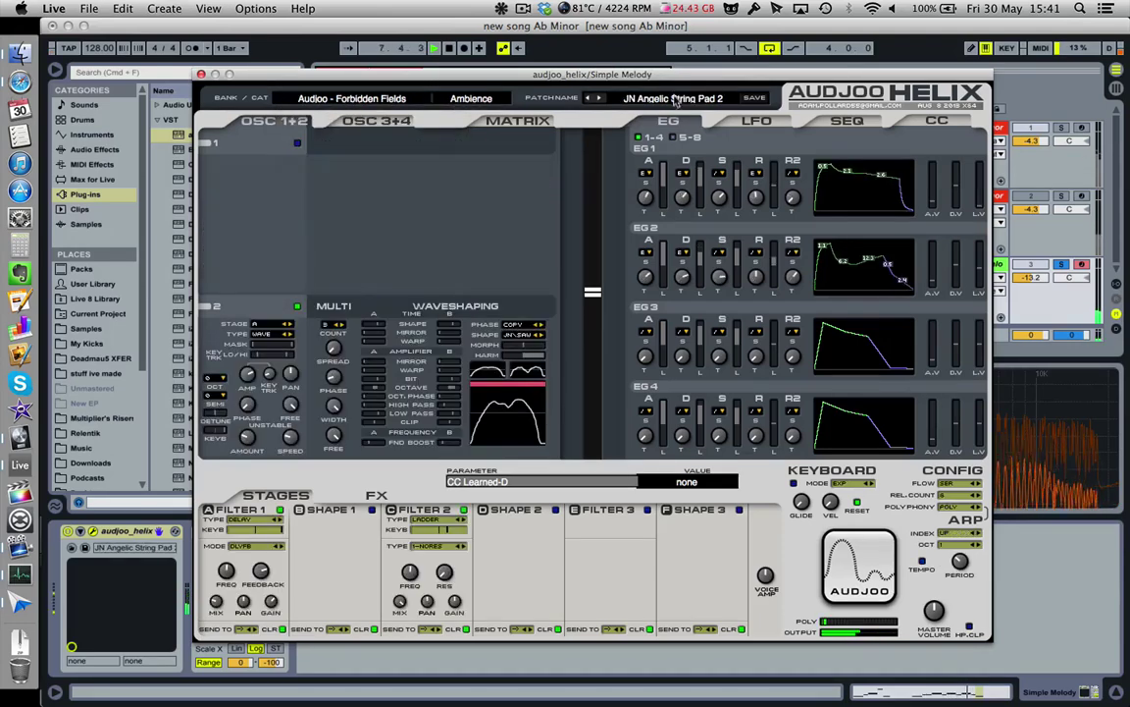
pyautogui.click(675, 100)
pyautogui.click(618, 249)
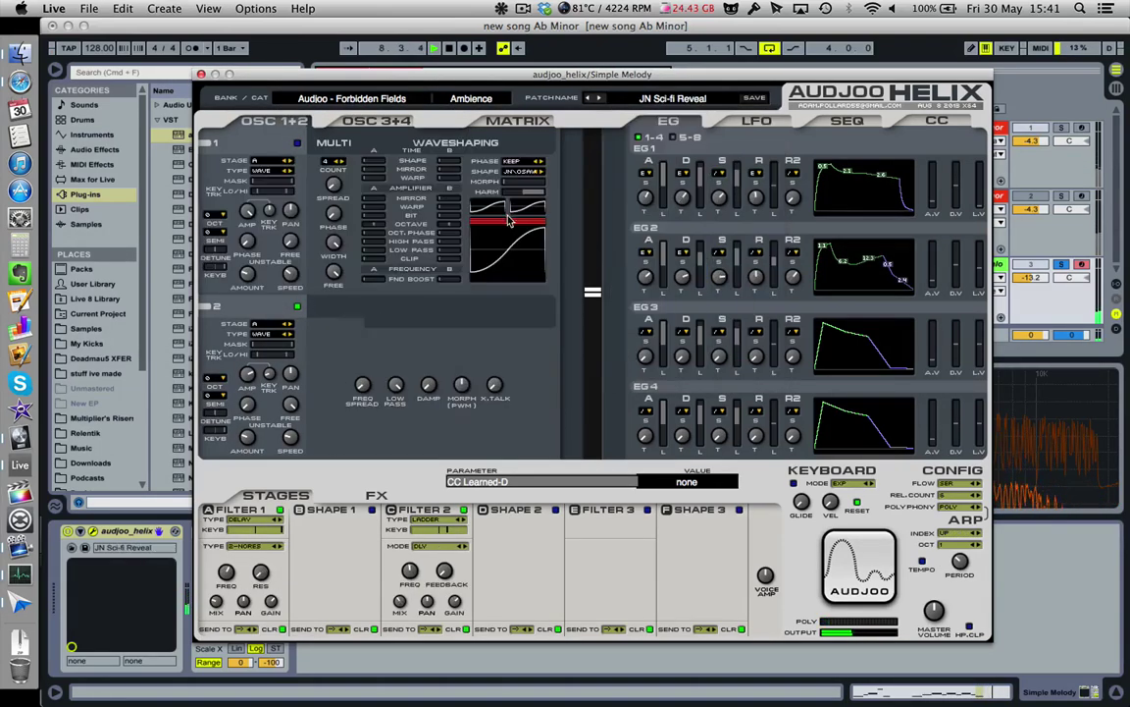
pyautogui.click(380, 100)
pyautogui.click(659, 102)
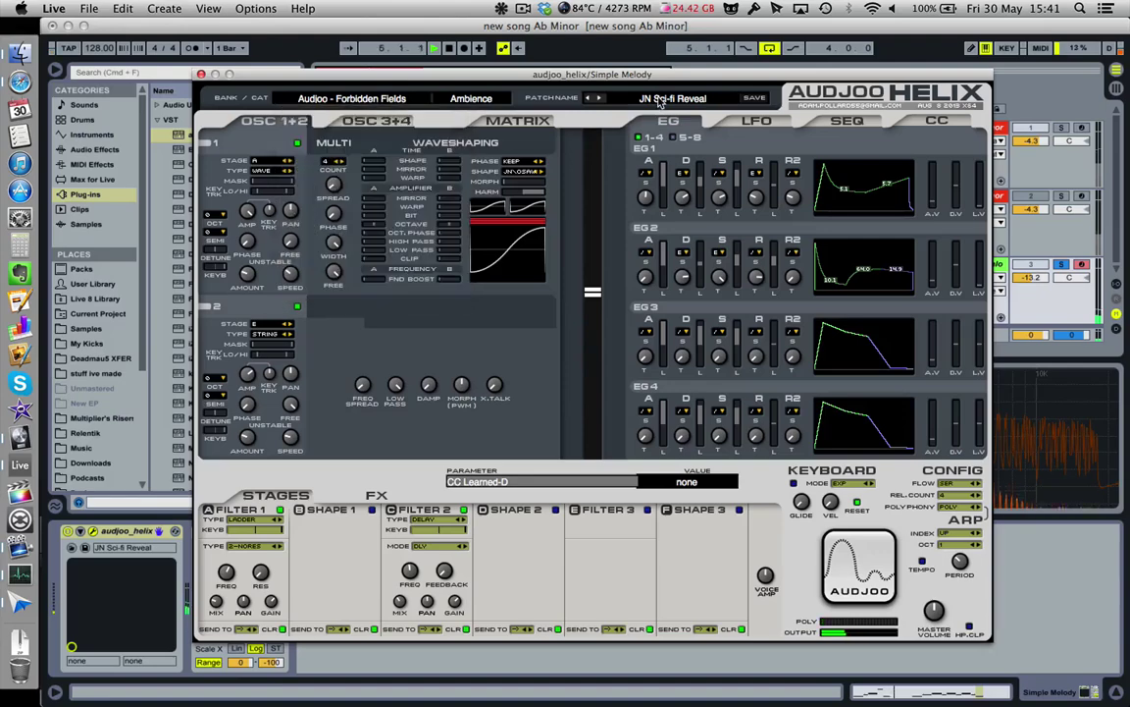
pyautogui.click(659, 100)
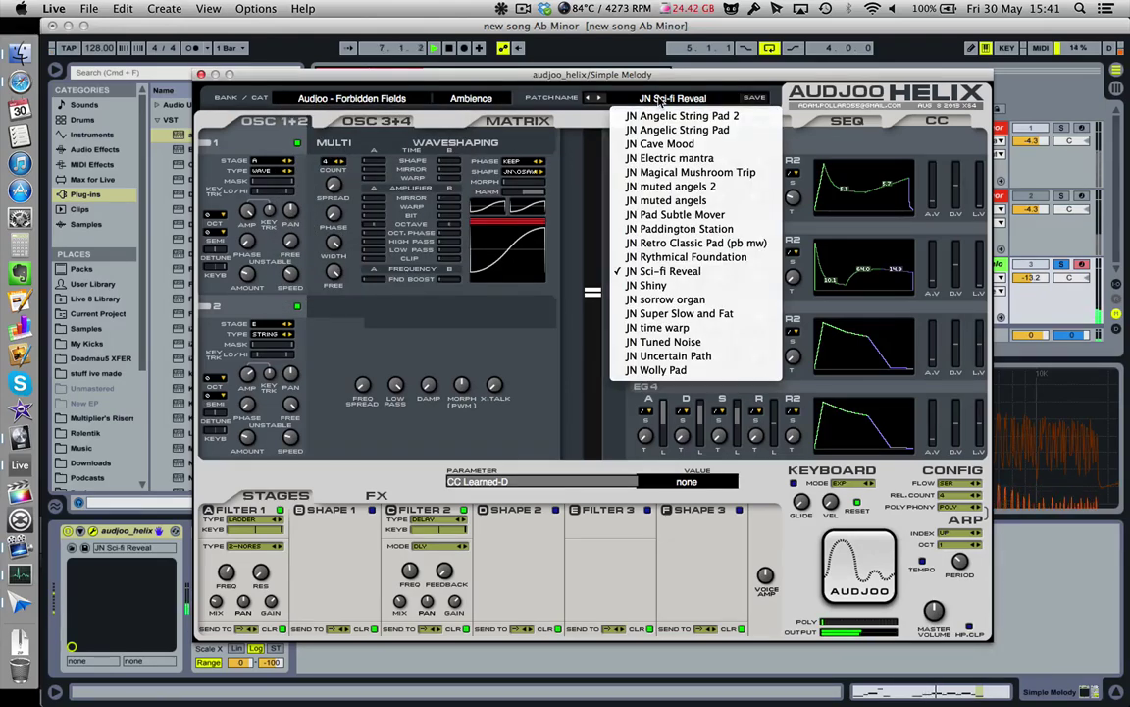
pyautogui.click(663, 102)
# - Move the melody's Helix window clear of the tracks and solo the duplicated chord track instead of the melody
pyautogui.moveTo(805, 73); pyautogui.dragTo(804, 294)
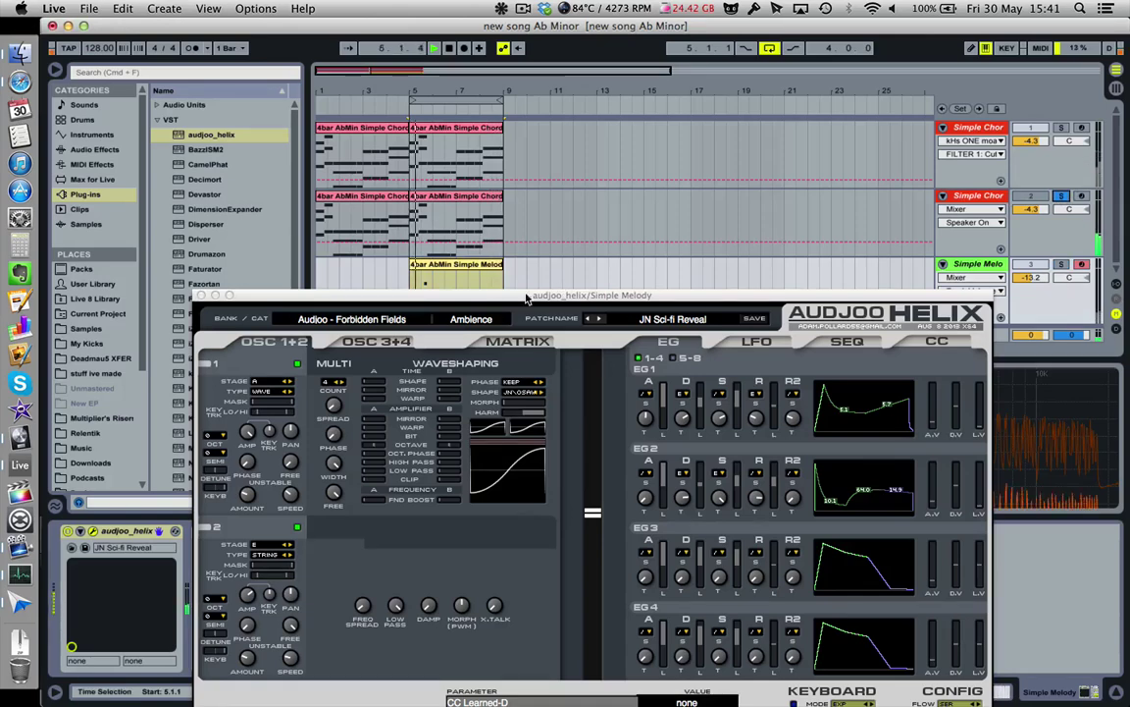
pyautogui.moveTo(687, 294); pyautogui.dragTo(687, 180)
pyautogui.click(697, 206)
pyautogui.click(405, 231)
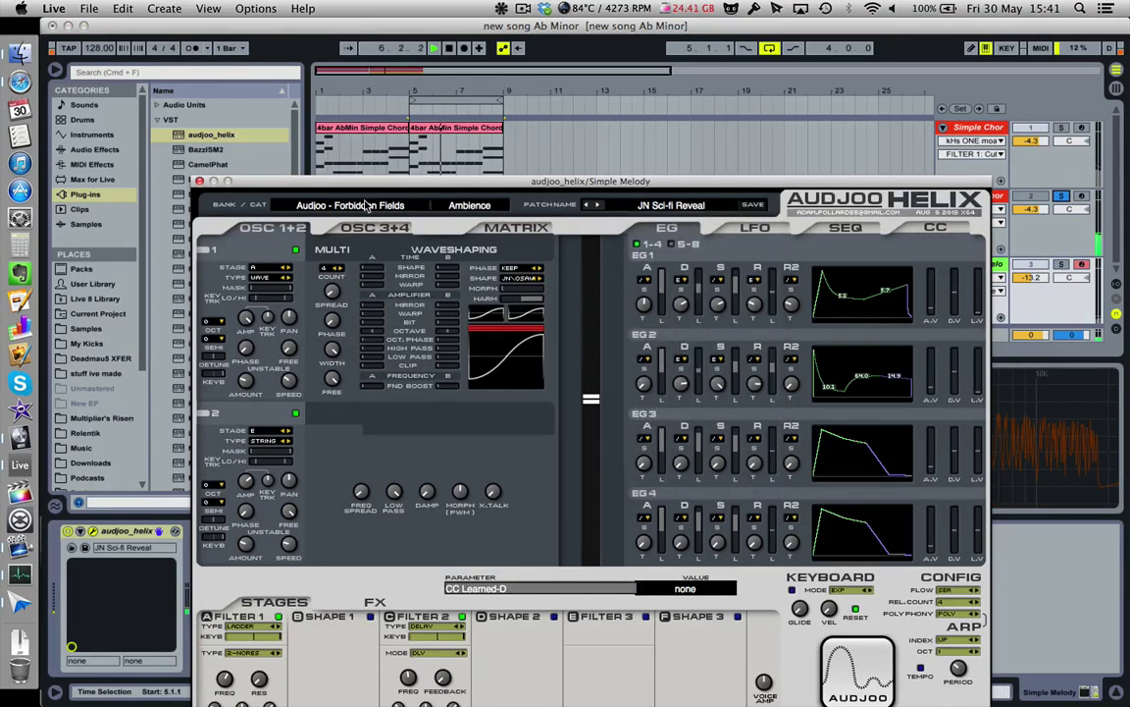
# - Try the Audjoo - Critical Mass bank on the melody's Helix, and the AA ARP - Vowel patch from the Alonso Sound bank
pyautogui.click(351, 205)
pyautogui.press('Up')
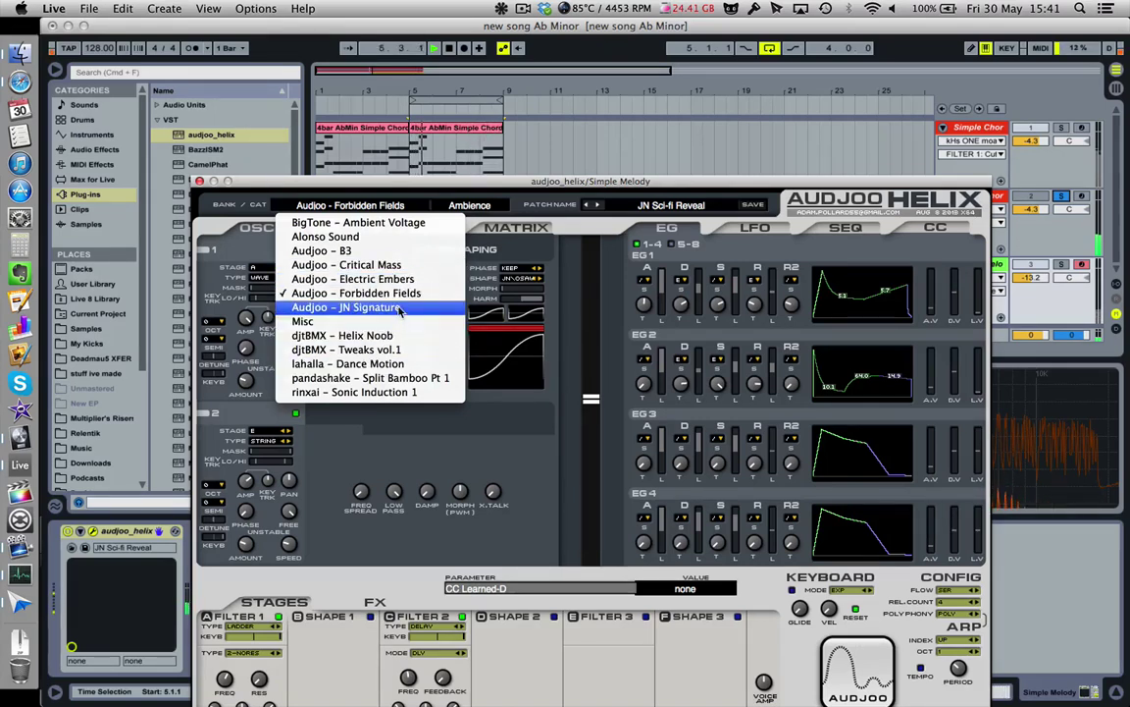
pyautogui.click(401, 266)
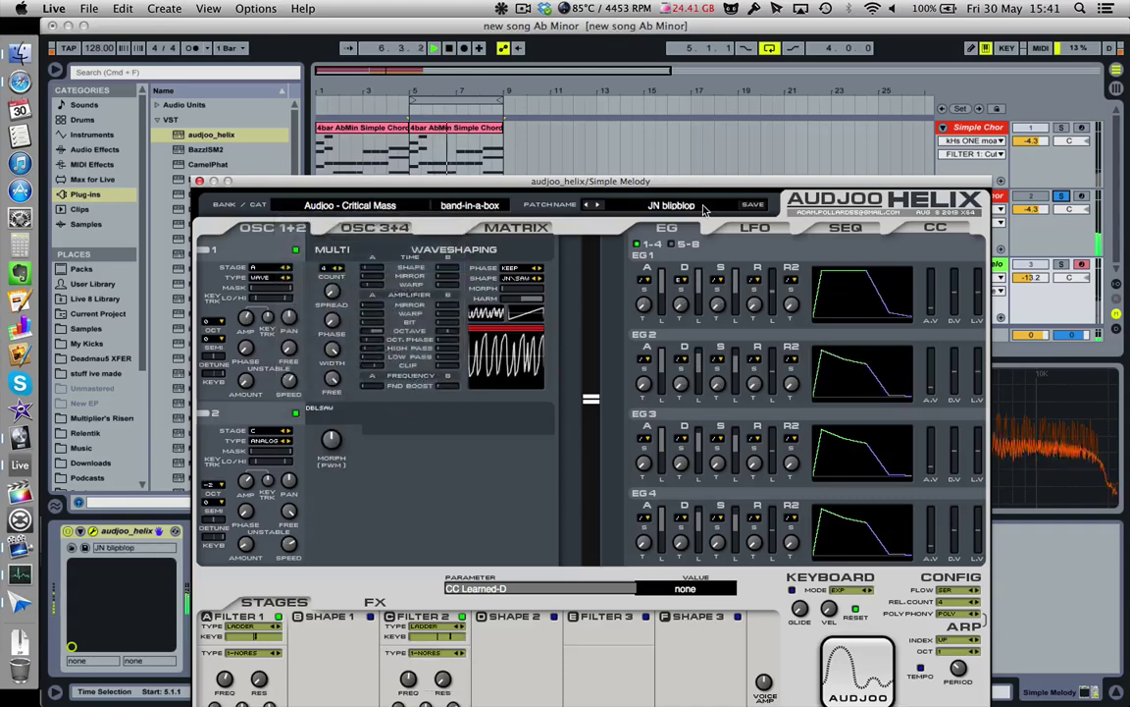
pyautogui.click(365, 208)
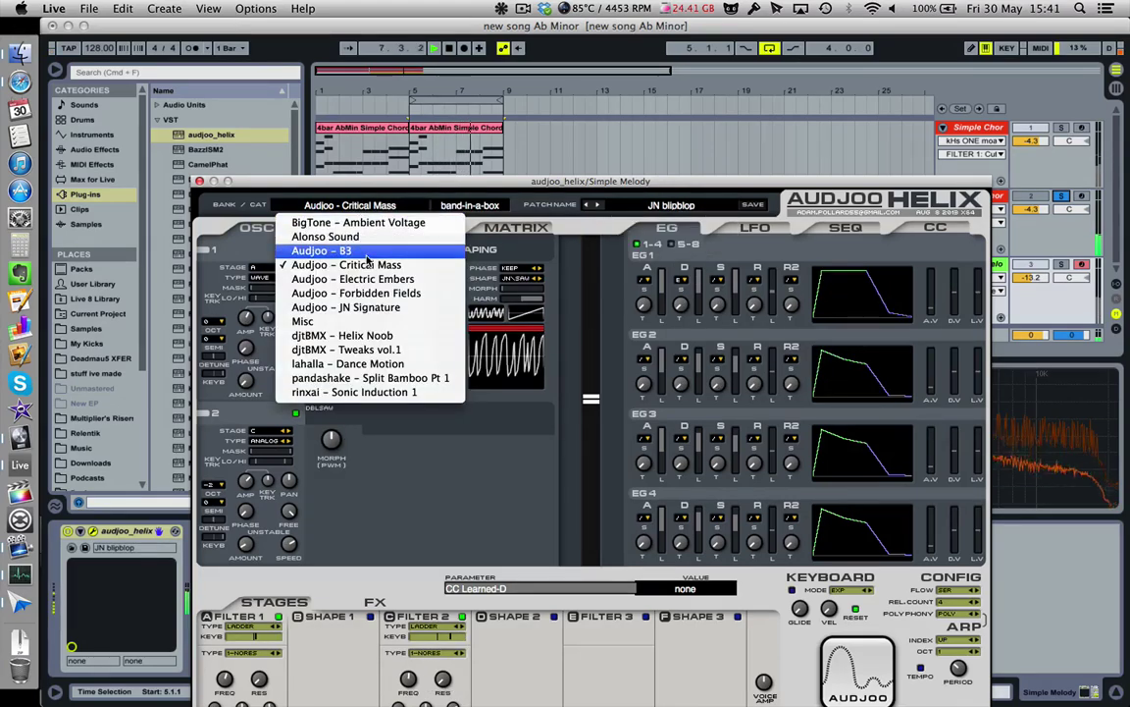
pyautogui.click(325, 237)
pyautogui.click(665, 206)
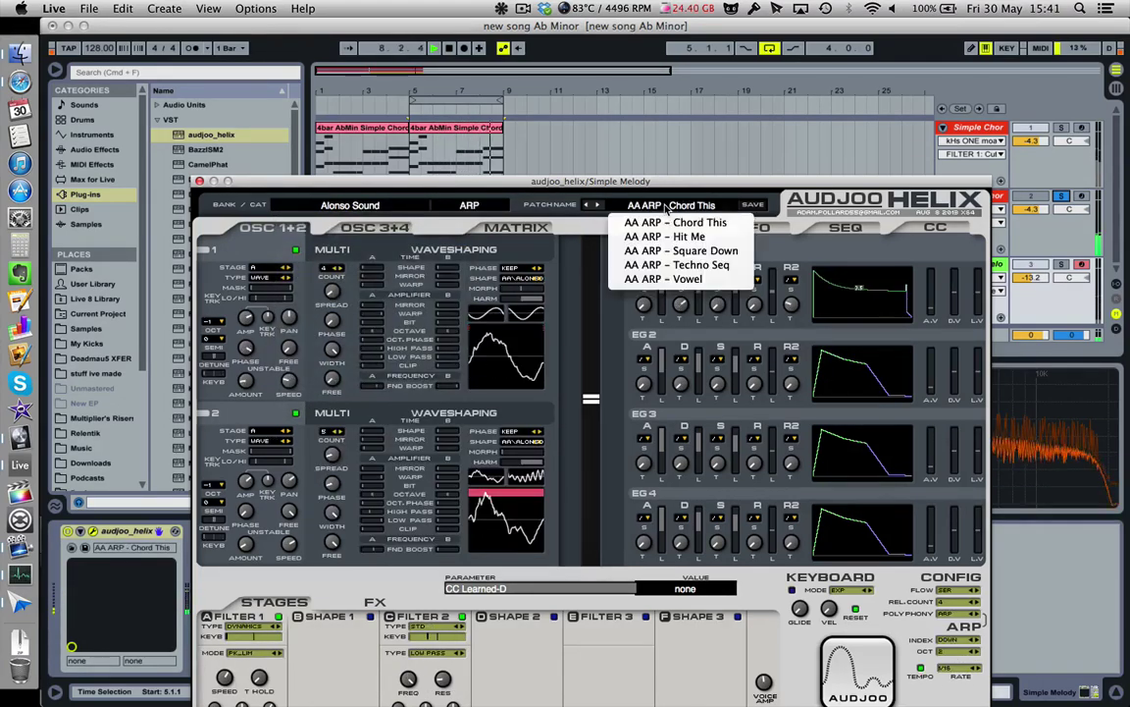
pyautogui.click(668, 279)
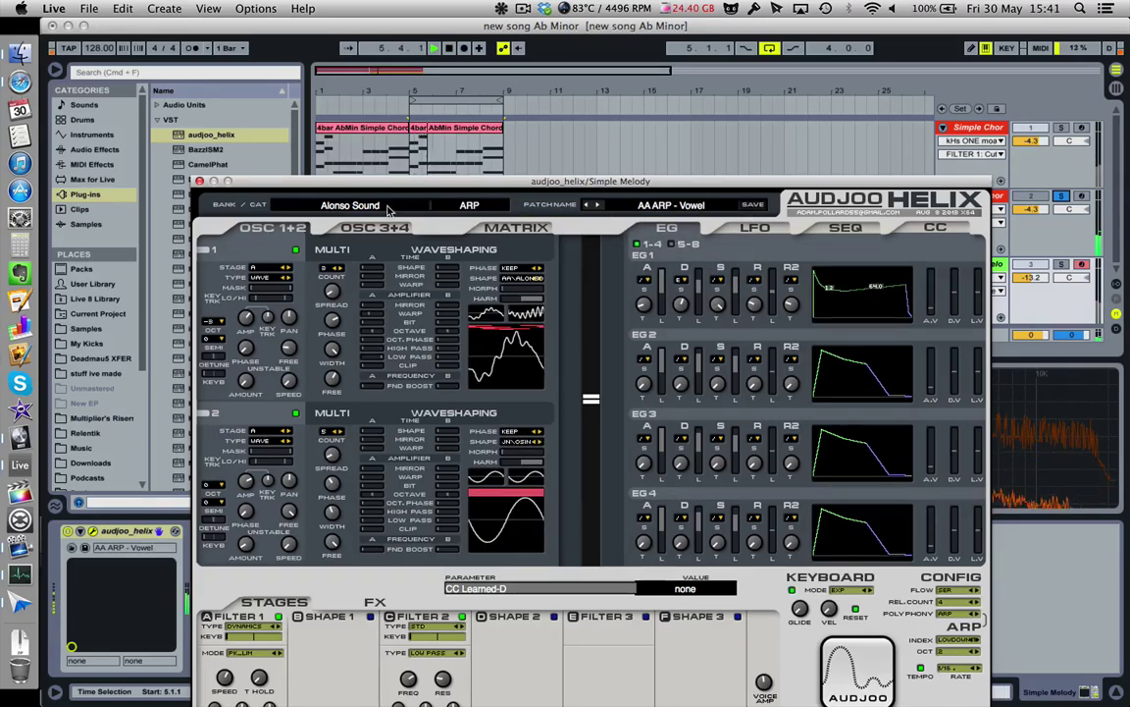
# - Move the melody's Helix window aside and open the Helix patch list on the duplicated chord track
pyautogui.moveTo(469, 181); pyautogui.dragTo(469, 461)
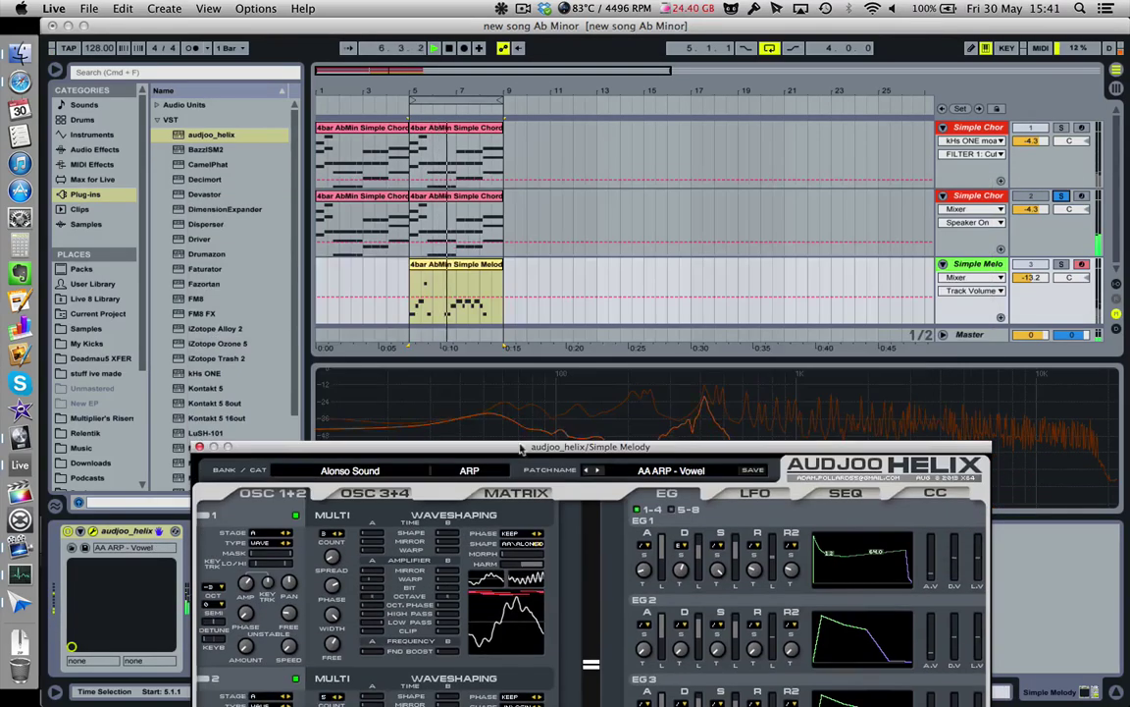
pyautogui.click(937, 209)
pyautogui.press('super+alt+p')
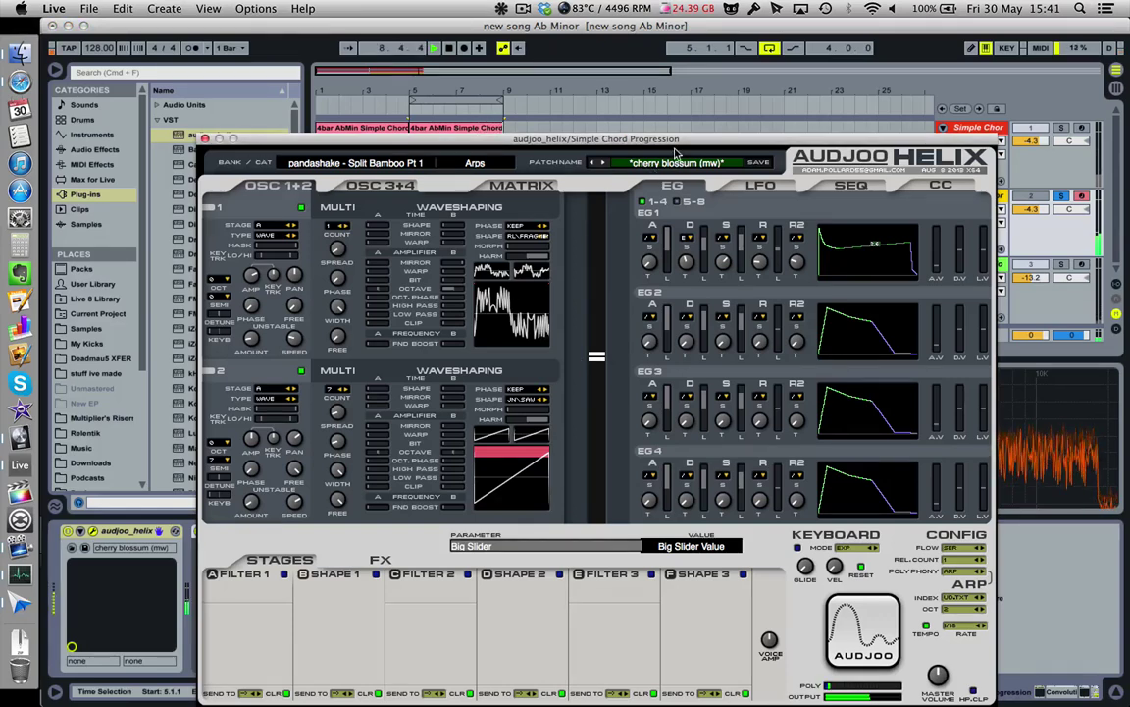
pyautogui.click(677, 162)
pyautogui.click(687, 209)
# - Switch the duplicated chords to Audjoo - Forbidden Fields and try JN Retro Classic Pad (pb mw), JN Super Slow and Fat, and JN Rythmical Foundation
pyautogui.click(324, 162)
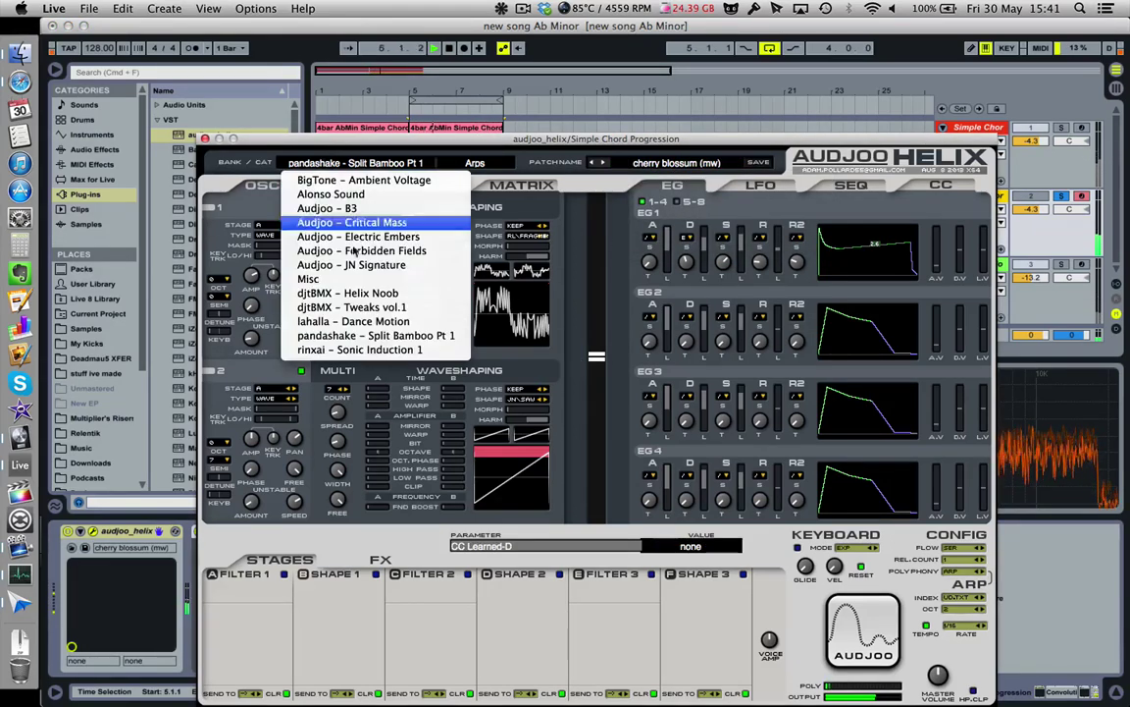
pyautogui.click(320, 228)
pyautogui.click(701, 165)
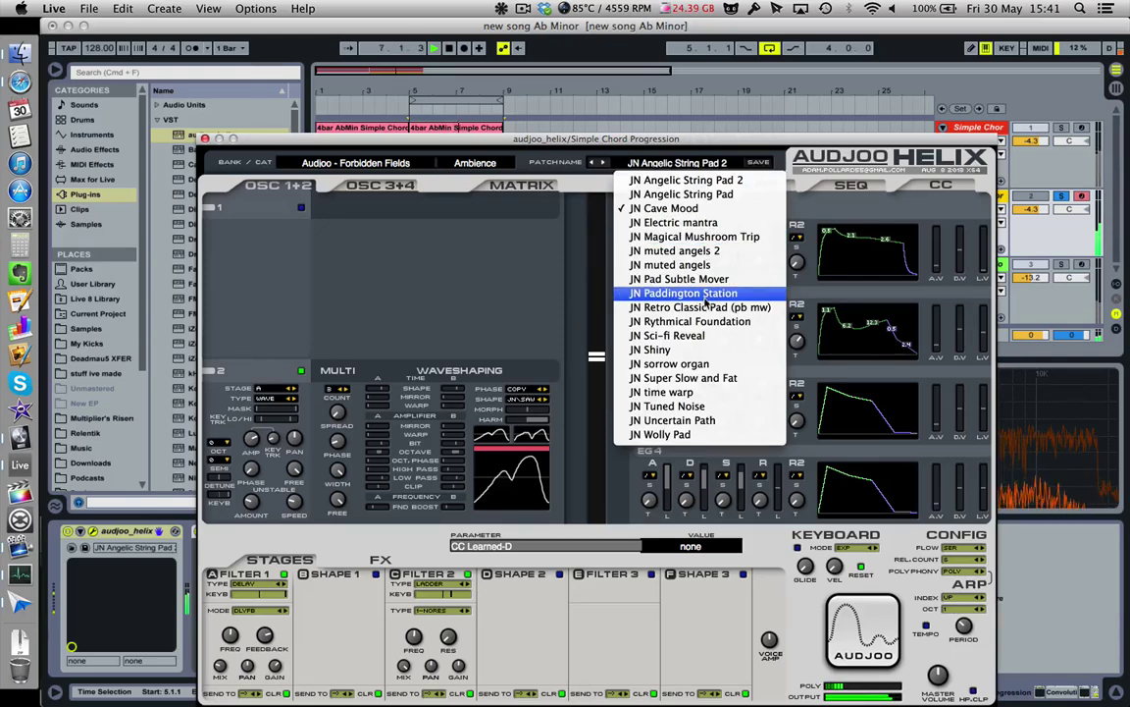
pyautogui.click(677, 295)
pyautogui.click(691, 165)
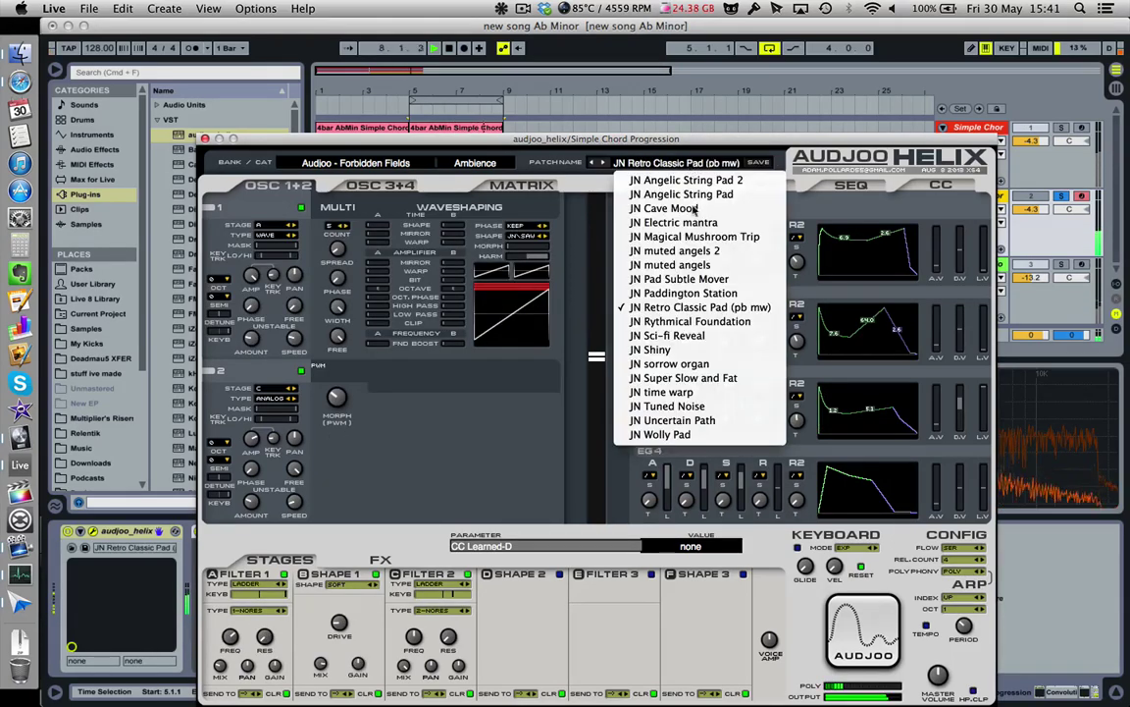
pyautogui.click(687, 378)
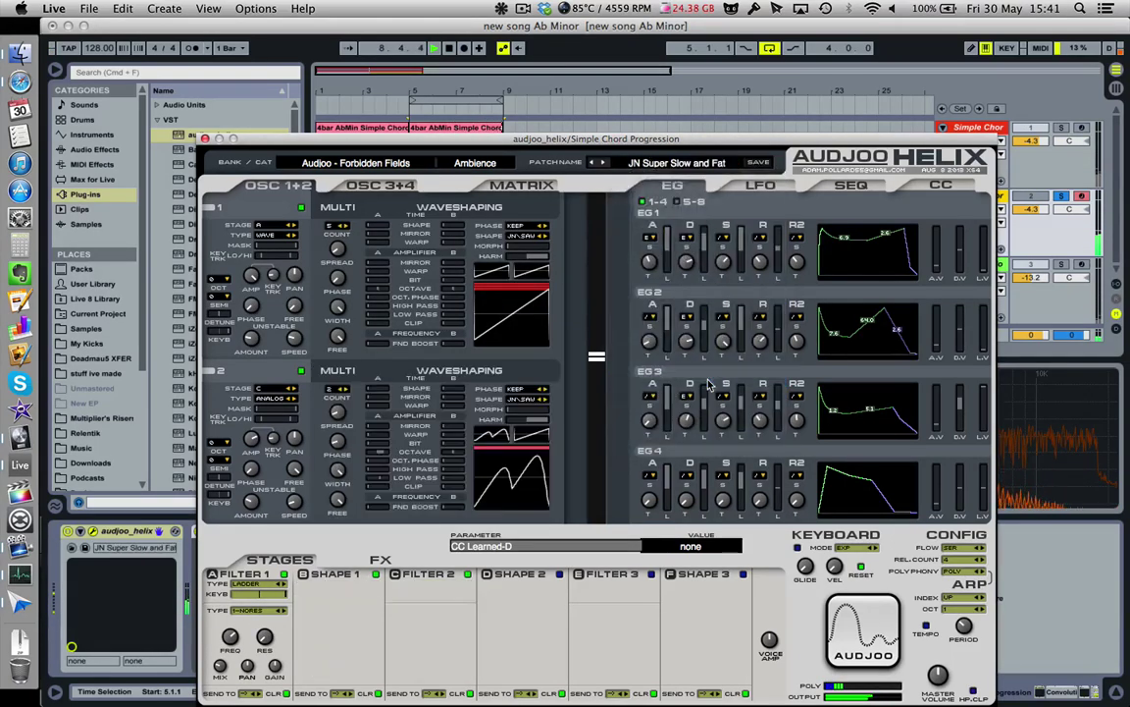
pyautogui.click(693, 165)
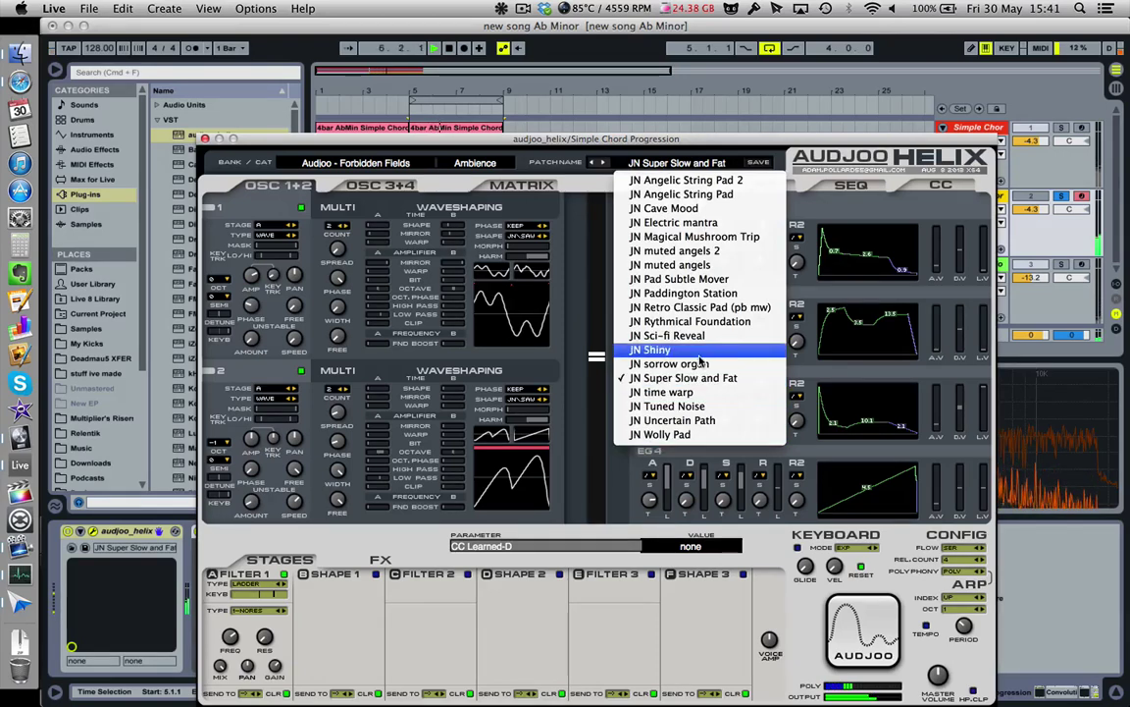
pyautogui.click(686, 321)
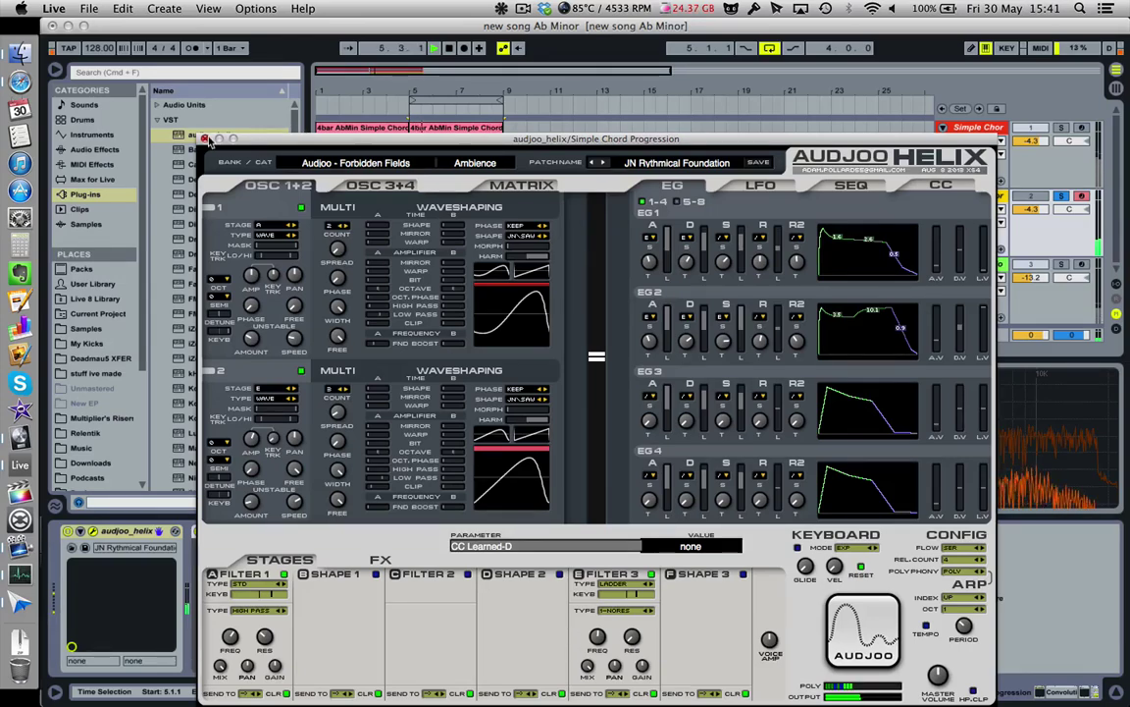
# - Close the duplicated chords' Helix, unsolo that track and delete it
pyautogui.click(204, 139)
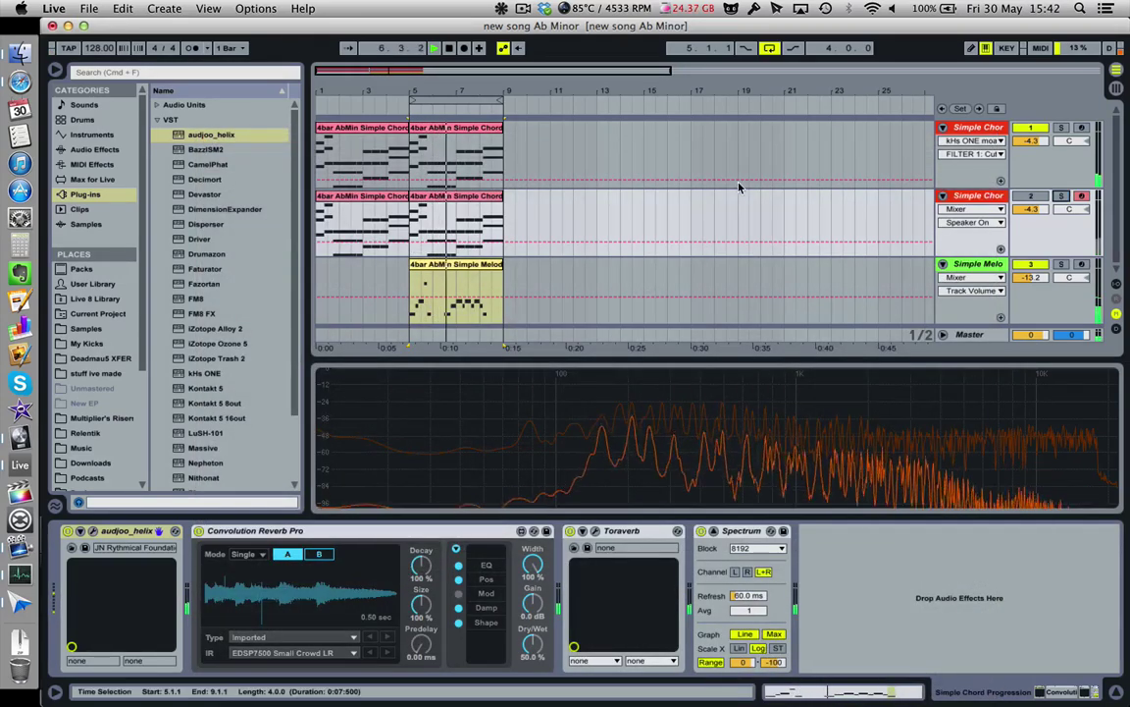
pyautogui.click(981, 201)
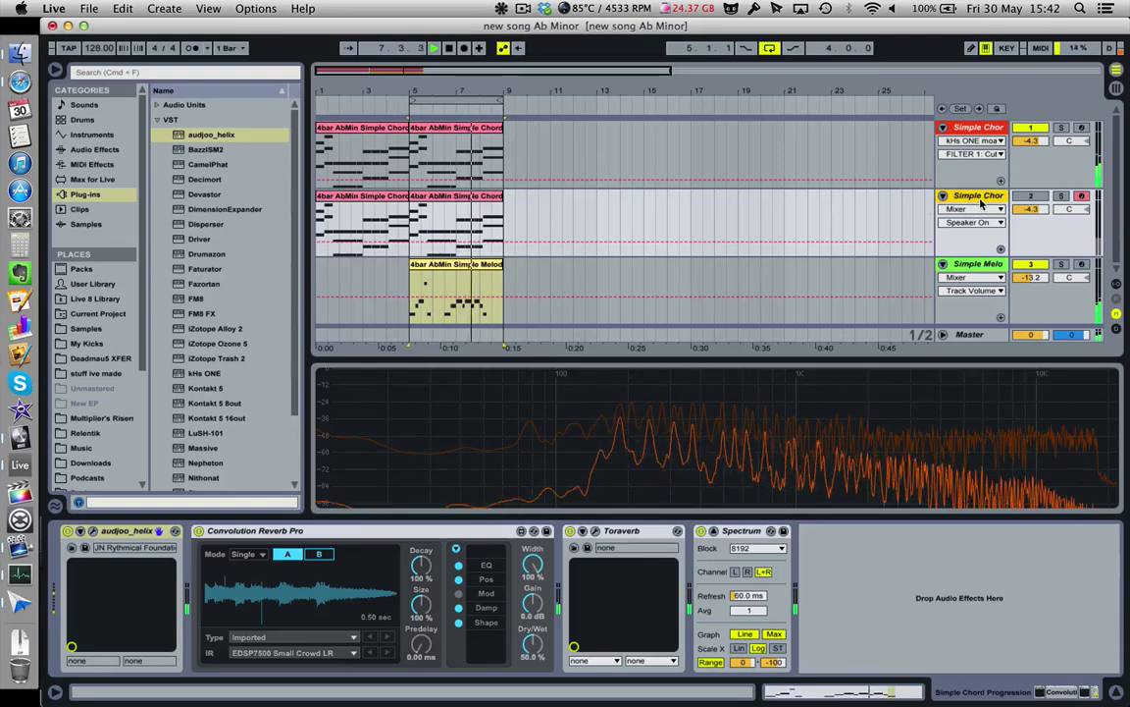
# - Open Helix on the melody track, solo the melody and try the AA ARP - Square Down patch
pyautogui.click(976, 264)
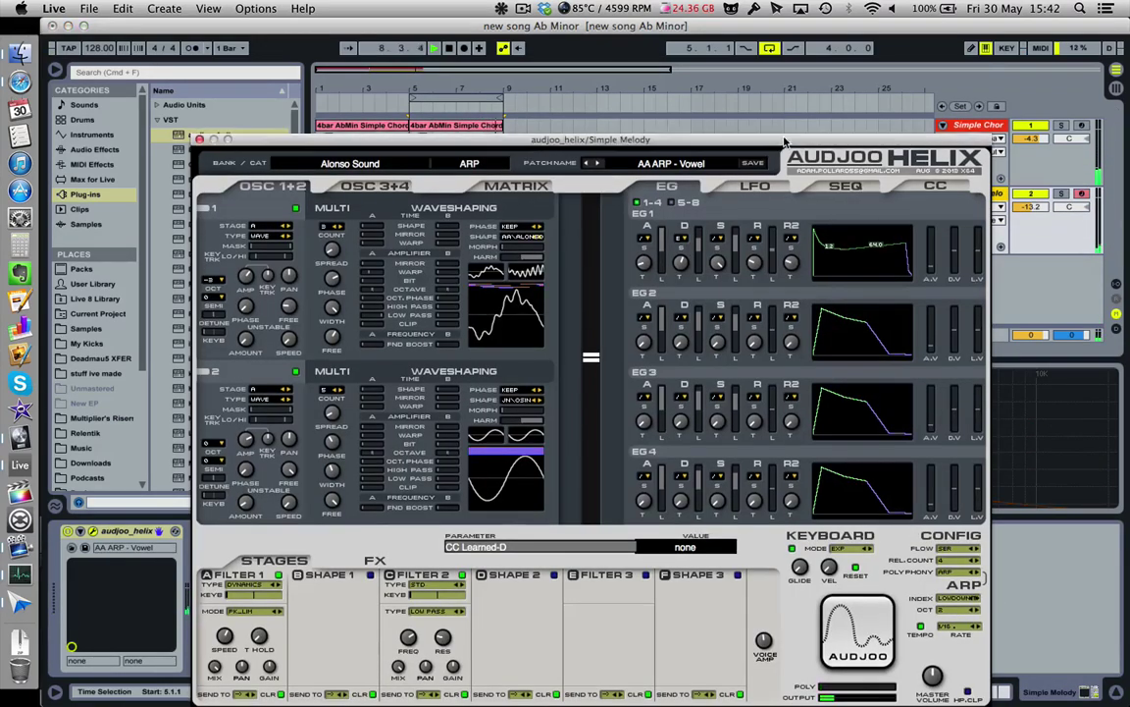
pyautogui.moveTo(785, 142); pyautogui.dragTo(785, 67)
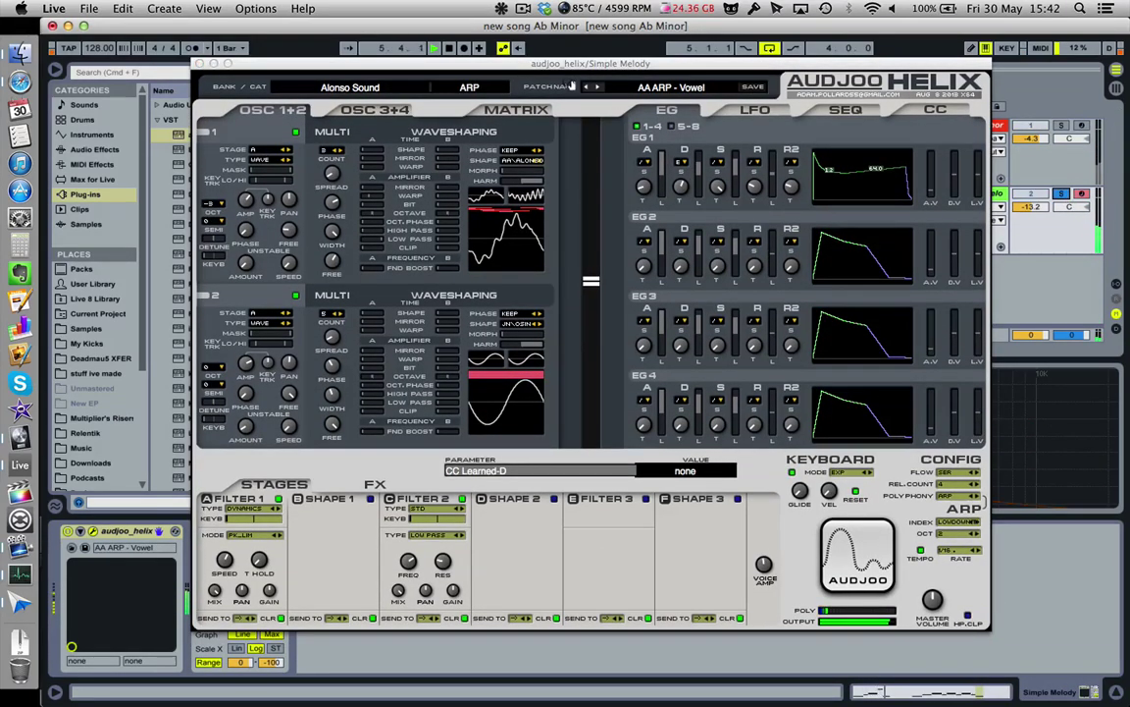
pyautogui.click(662, 91)
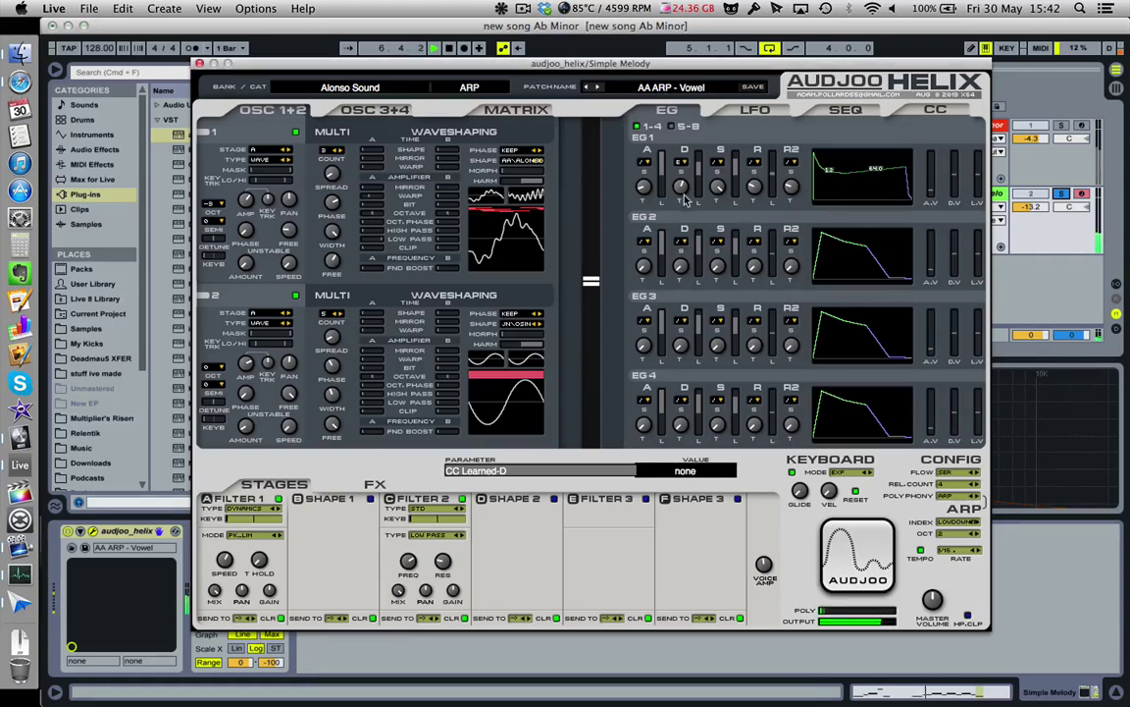
pyautogui.click(624, 88)
pyautogui.click(613, 127)
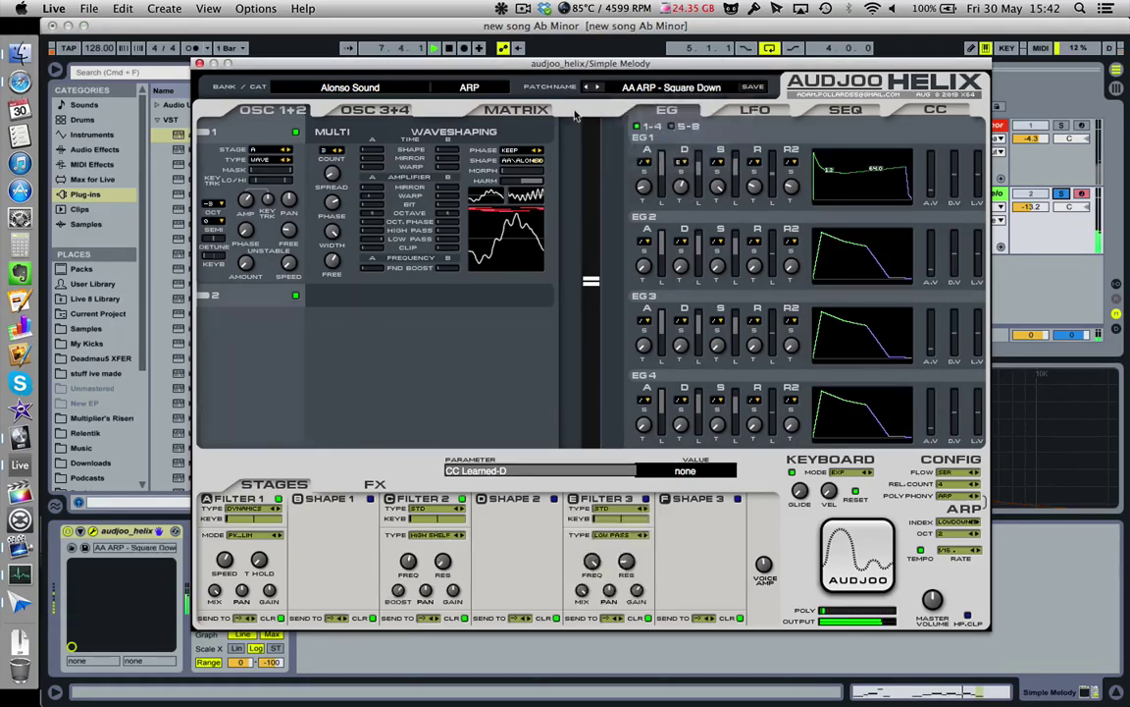
# - Try JN Layers of Gold from Audjoo - Electric Embers and TBG Random Attempt from djtBMX - Tweaks vol.1 on the melody
pyautogui.click(375, 87)
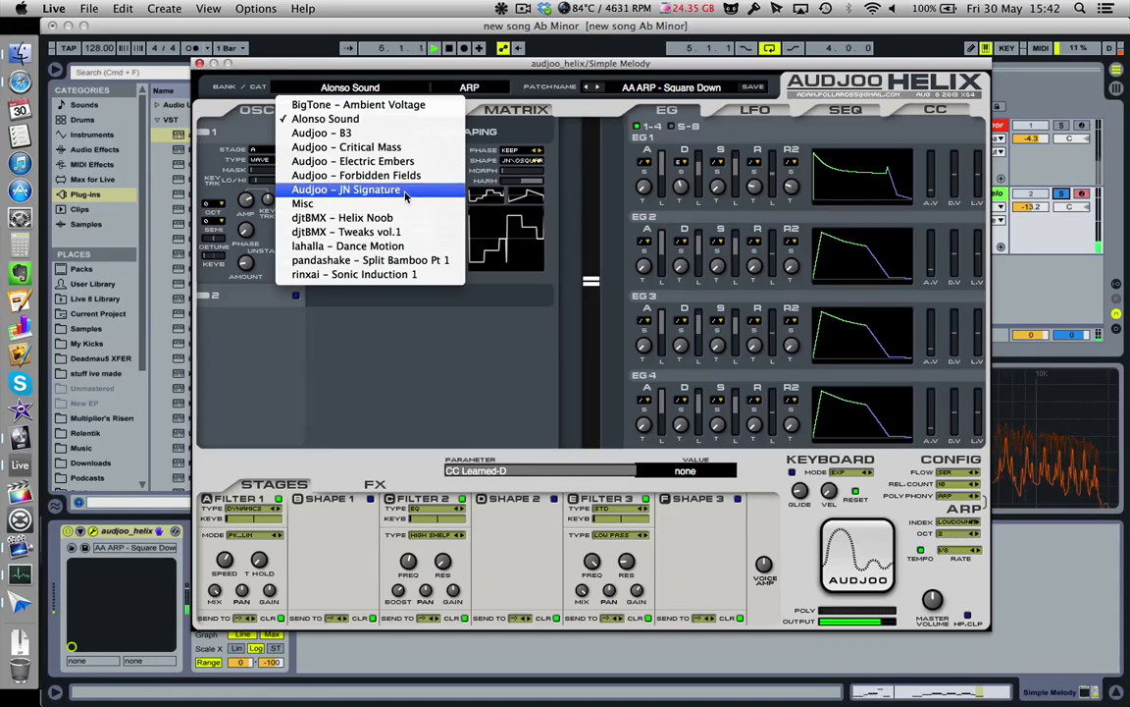
pyautogui.click(422, 161)
pyautogui.click(687, 88)
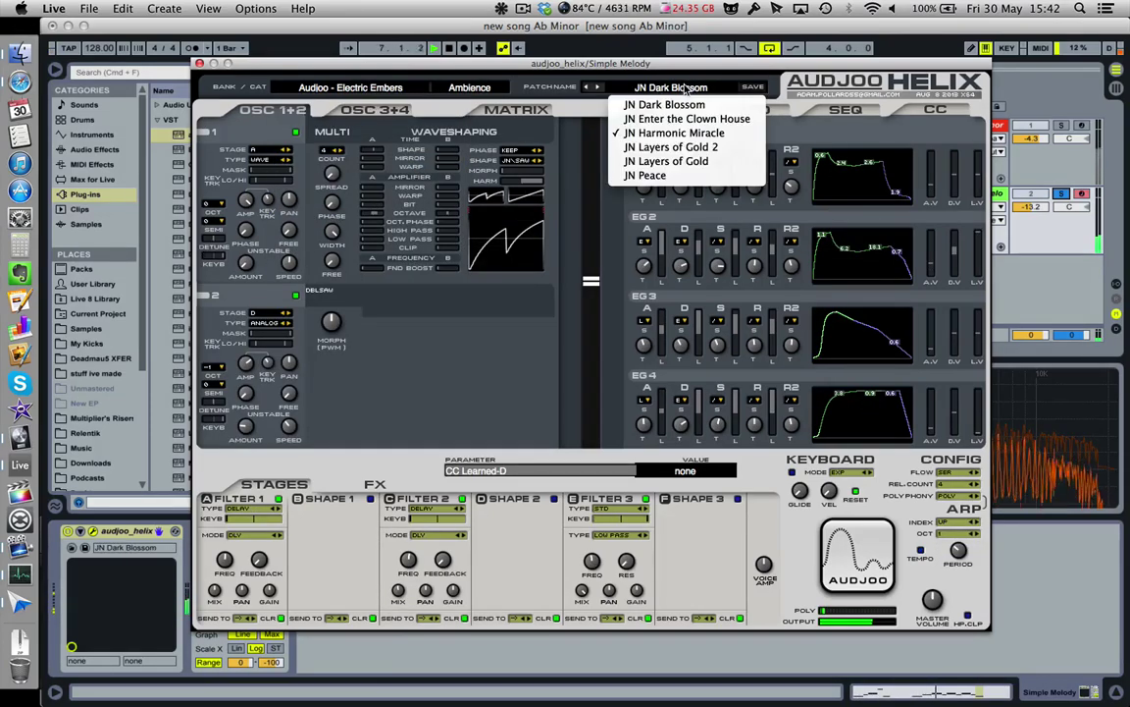
pyautogui.click(667, 160)
pyautogui.click(351, 87)
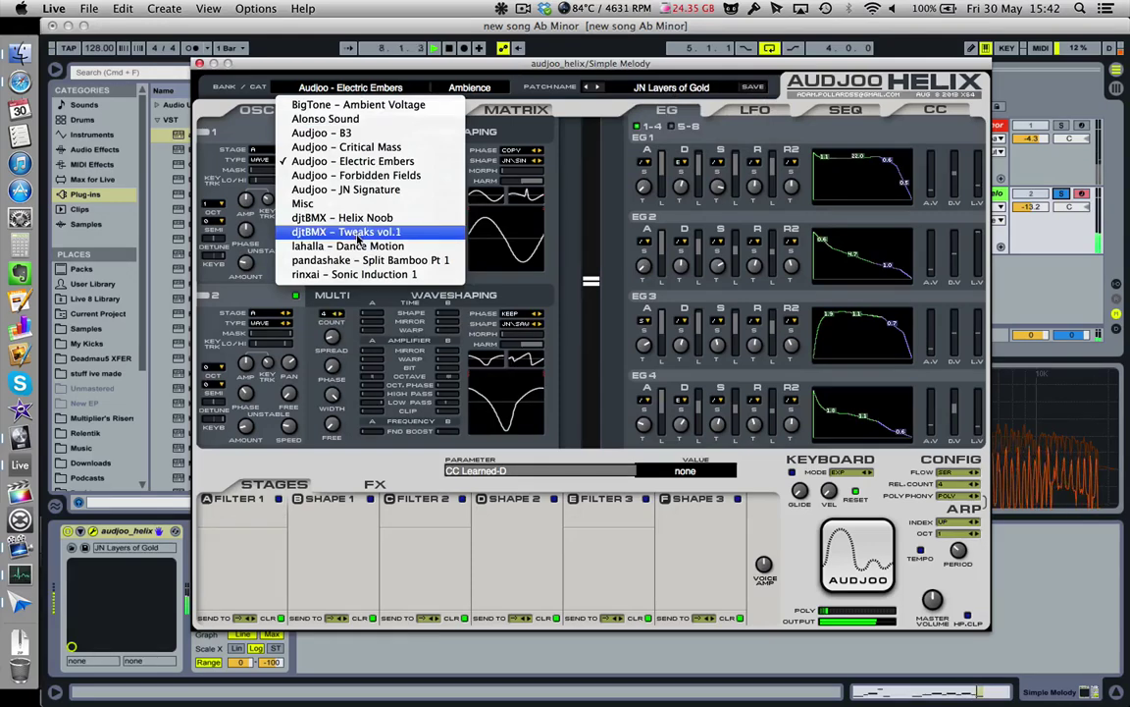
pyautogui.click(357, 234)
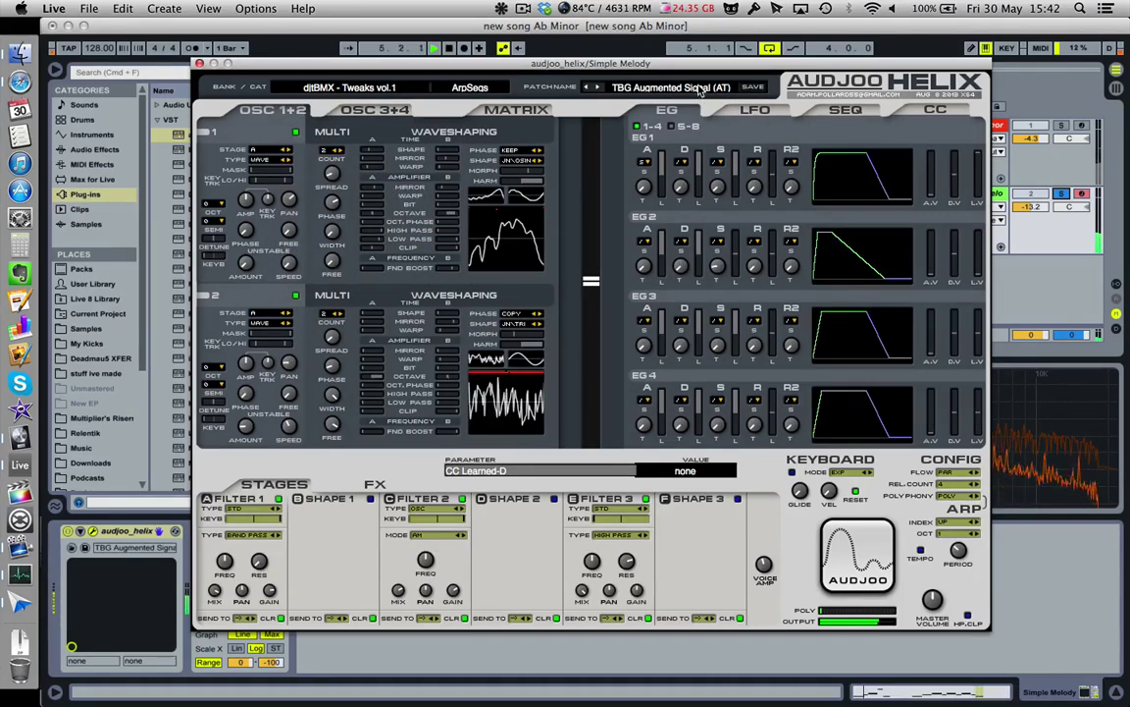
pyautogui.click(700, 88)
pyautogui.click(673, 195)
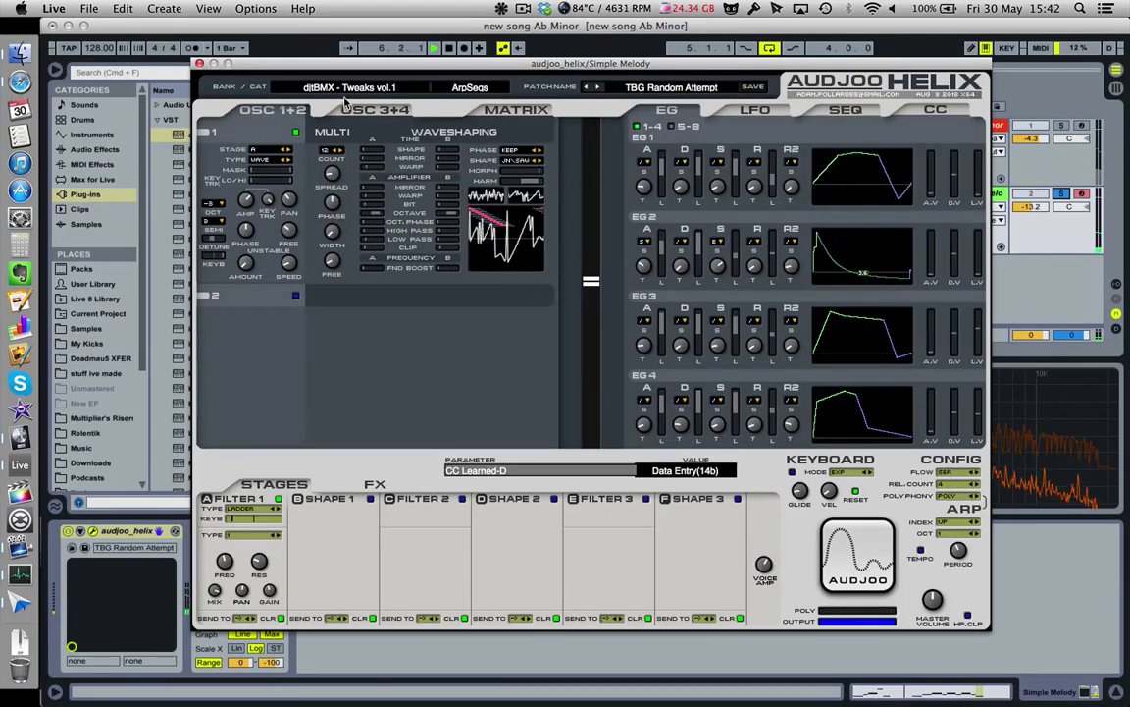
# - Try AA ARP - Chord This from Alonso Sound and JN Dark Blossom from Audjoo - Electric Embers on the melody
pyautogui.click(345, 91)
pyautogui.click(333, 115)
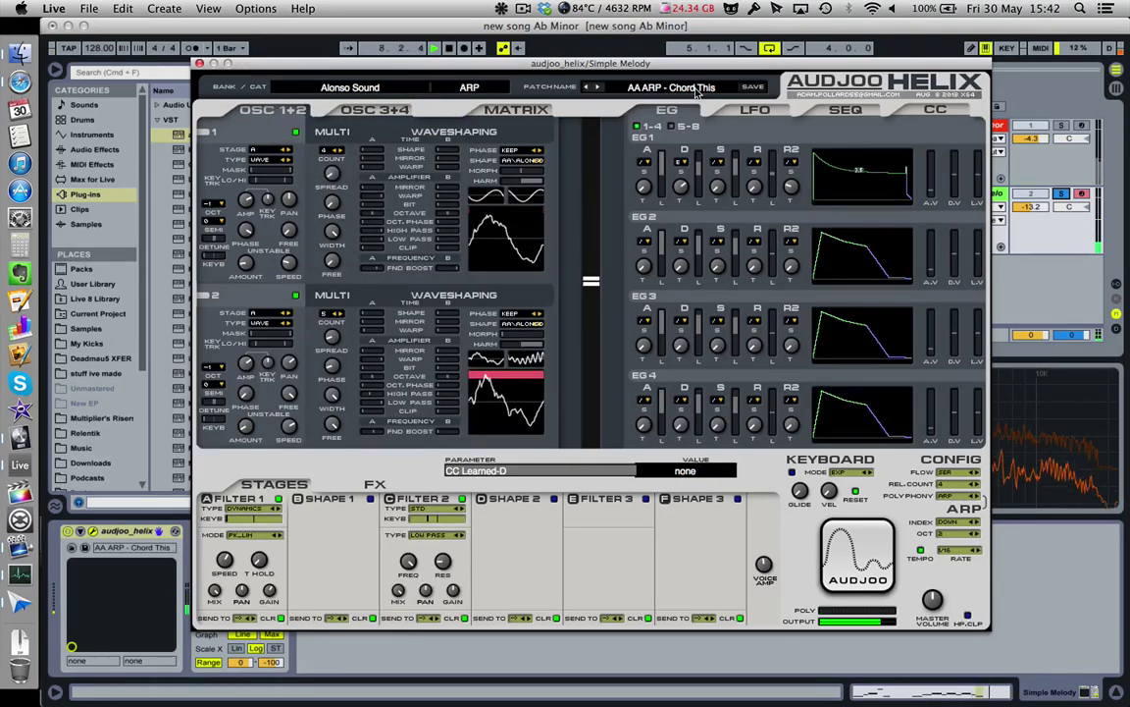
pyautogui.click(697, 90)
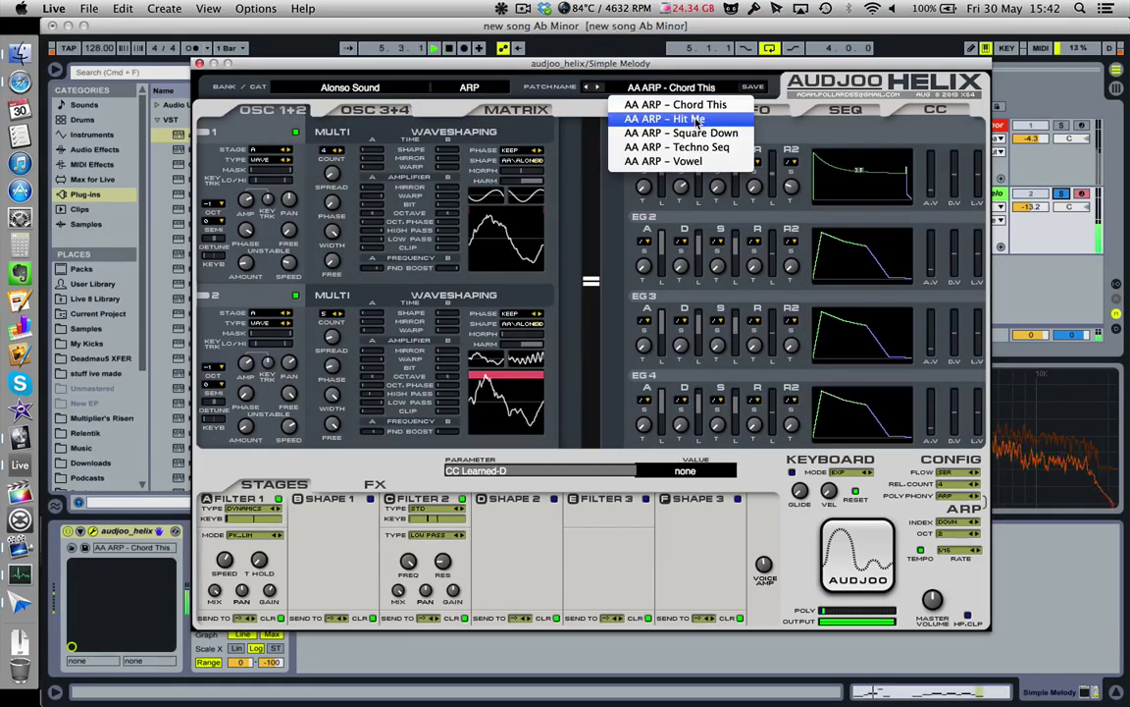
pyautogui.click(653, 104)
pyautogui.click(348, 95)
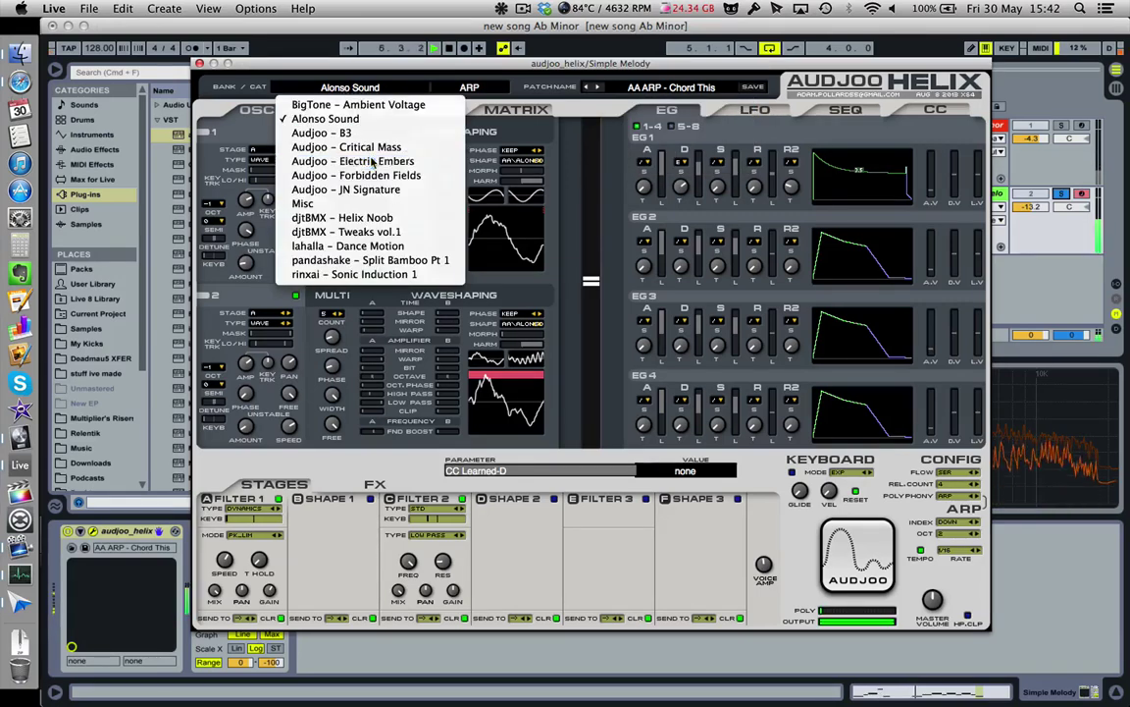
pyautogui.click(334, 155)
# - Switch the melody's Helix bank to rinxai - Sonic Induction 1 and load the rx omnistring patch
pyautogui.click(347, 89)
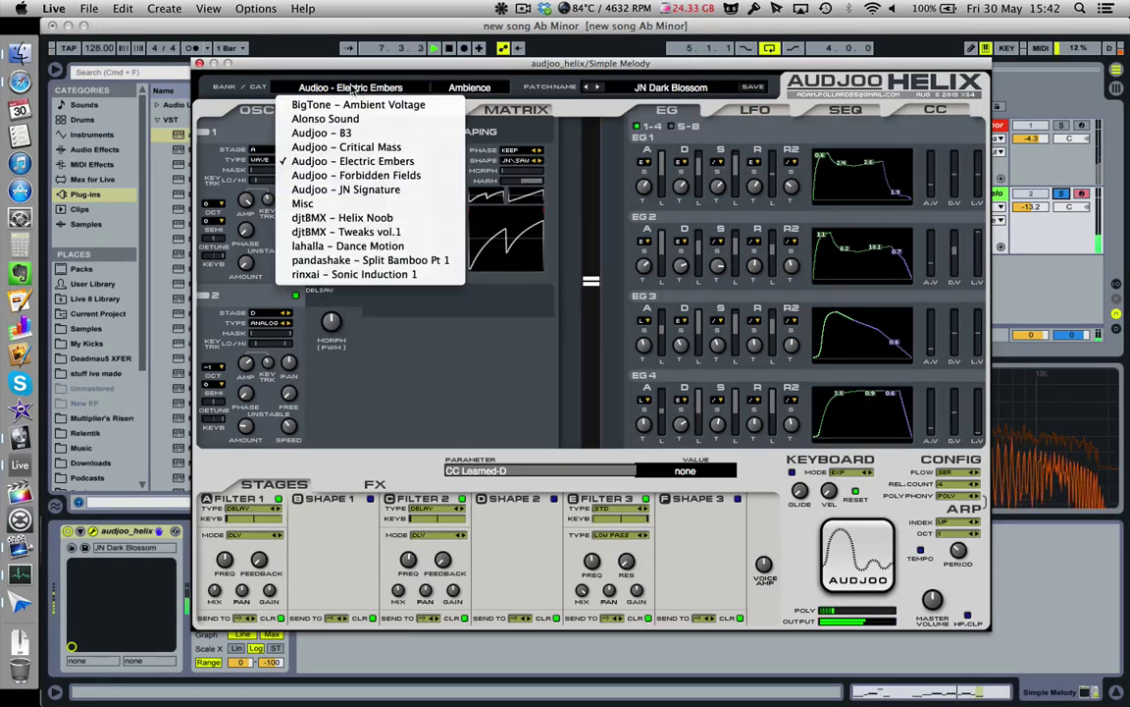
pyautogui.click(329, 261)
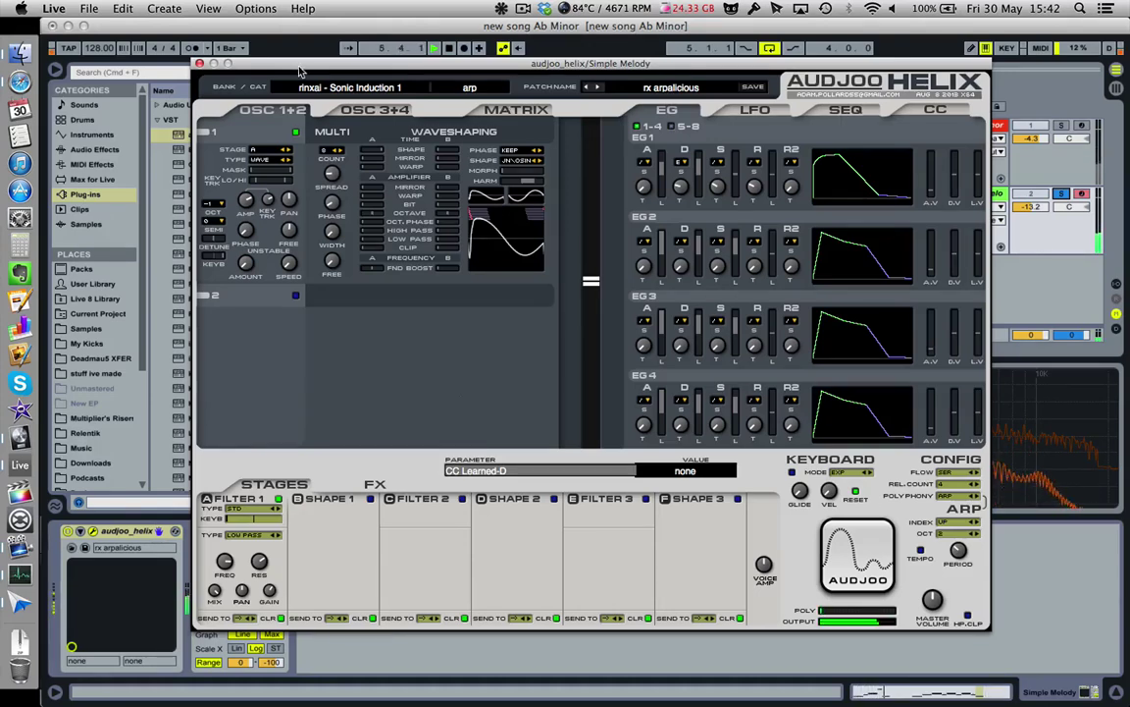
pyautogui.click(663, 88)
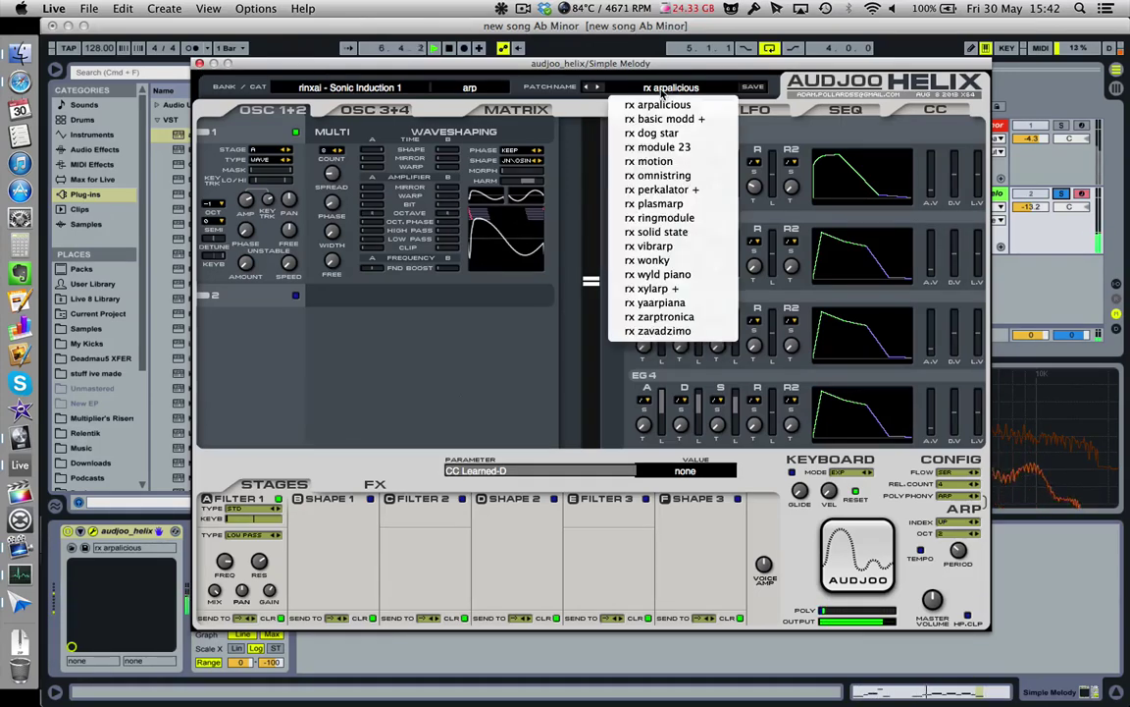
pyautogui.click(662, 175)
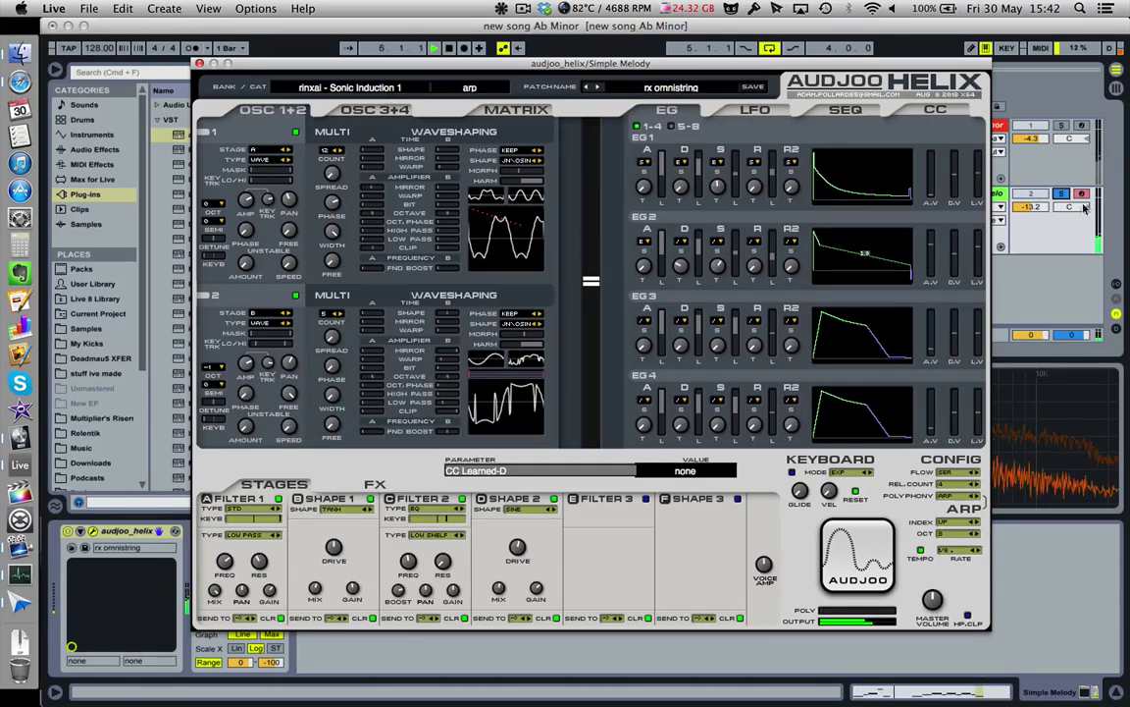
# - Unsolo the melody and listen to the rx omnistring patch together with the chords
pyautogui.click(637, 95)
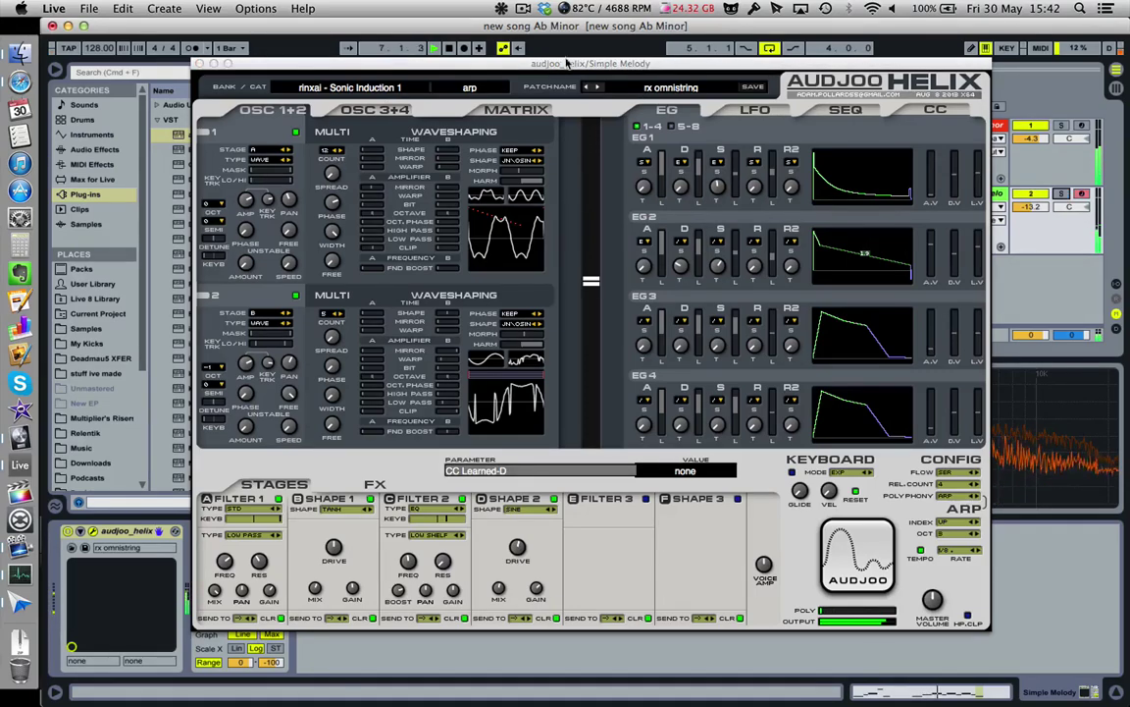
pyautogui.moveTo(466, 63); pyautogui.dragTo(462, 124)
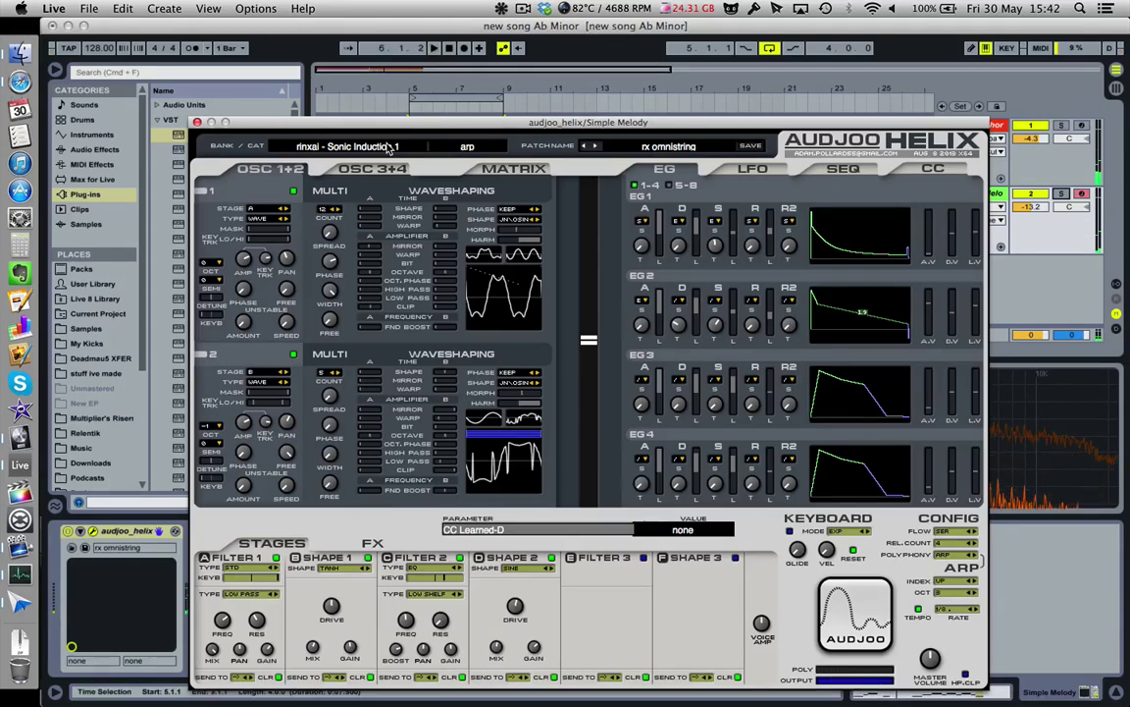
pyautogui.moveTo(487, 123); pyautogui.dragTo(487, 70)
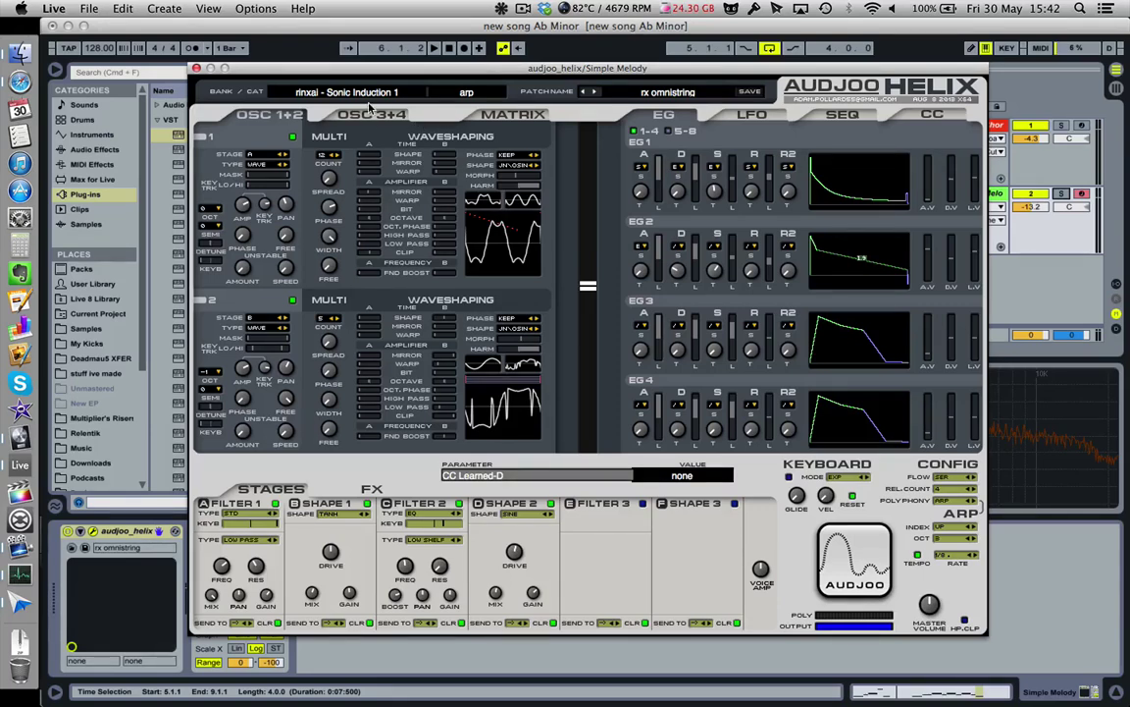
# - Examine the Matrix, LFO, SEQ, CC, EG and OSC 1+2 settings of the rx omnistring patch in Helix
pyautogui.click(515, 116)
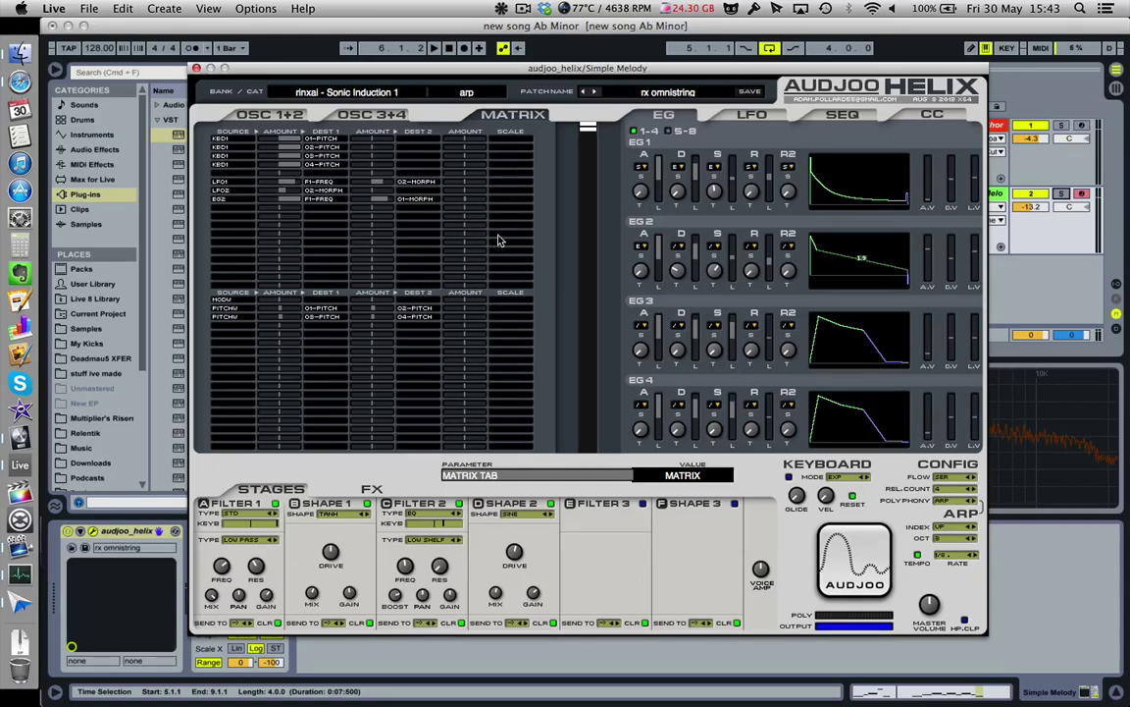
pyautogui.click(751, 114)
pyautogui.click(855, 117)
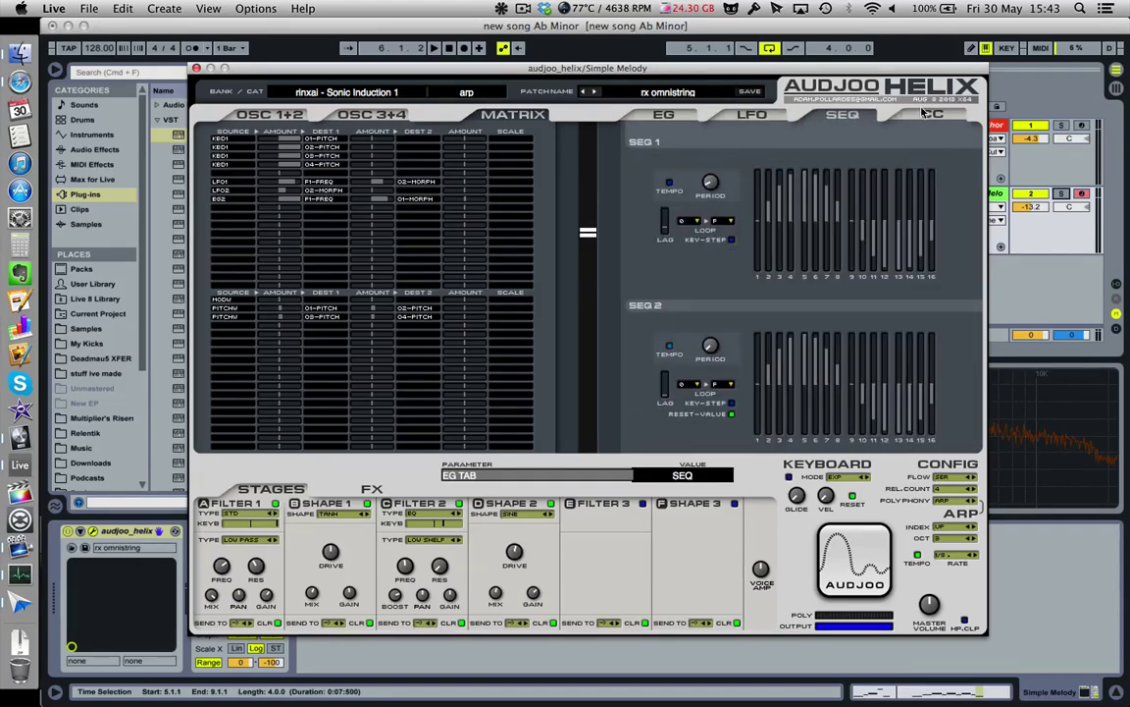
pyautogui.click(924, 114)
pyautogui.click(848, 115)
pyautogui.click(666, 115)
pyautogui.click(257, 116)
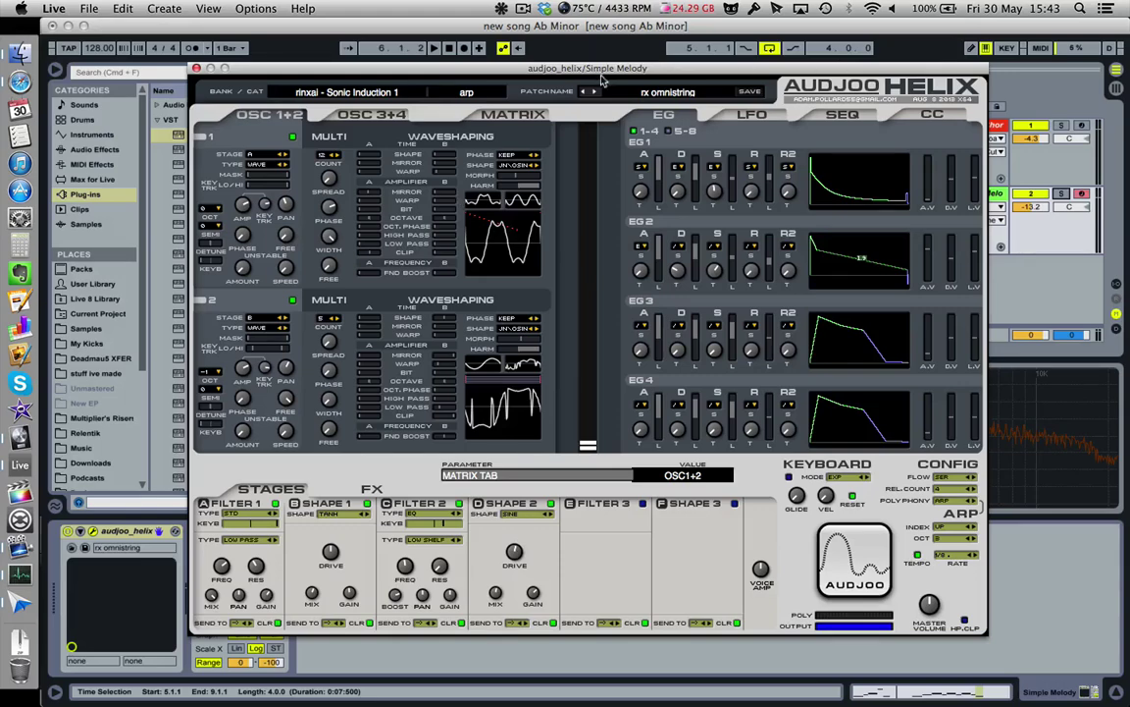
# - Solo the melody track and play its clip from bar 5, keeping the Helix patch controls within reach
pyautogui.moveTo(367, 77); pyautogui.dragTo(377, 294)
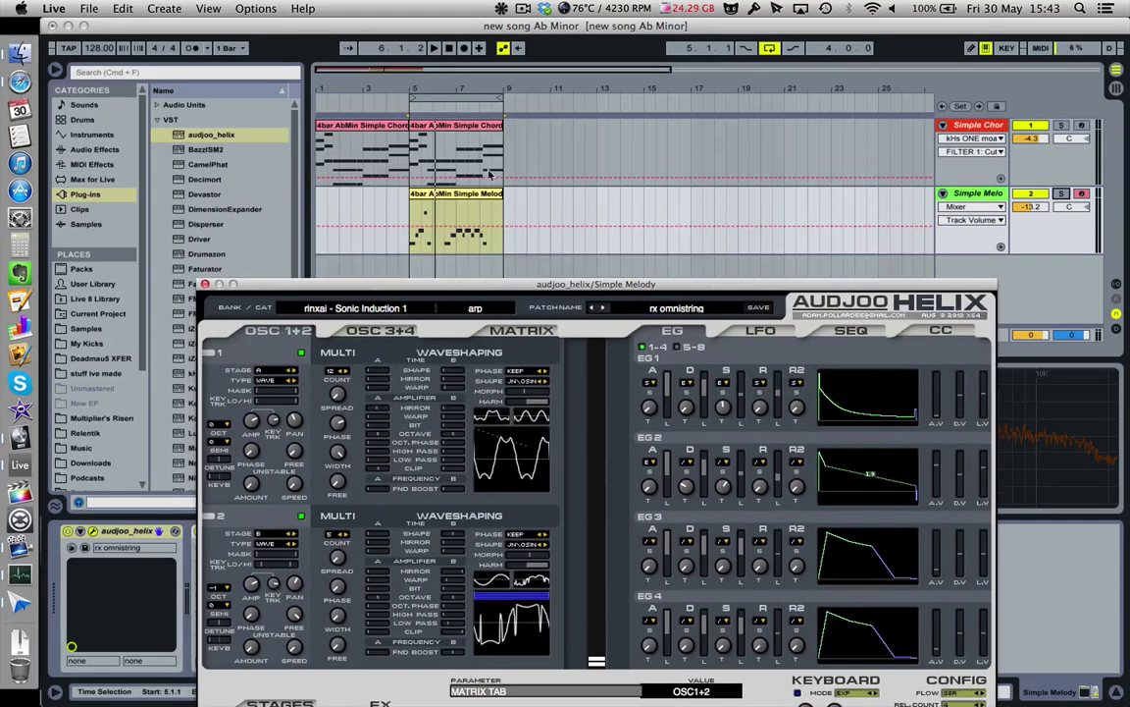
pyautogui.click(410, 206)
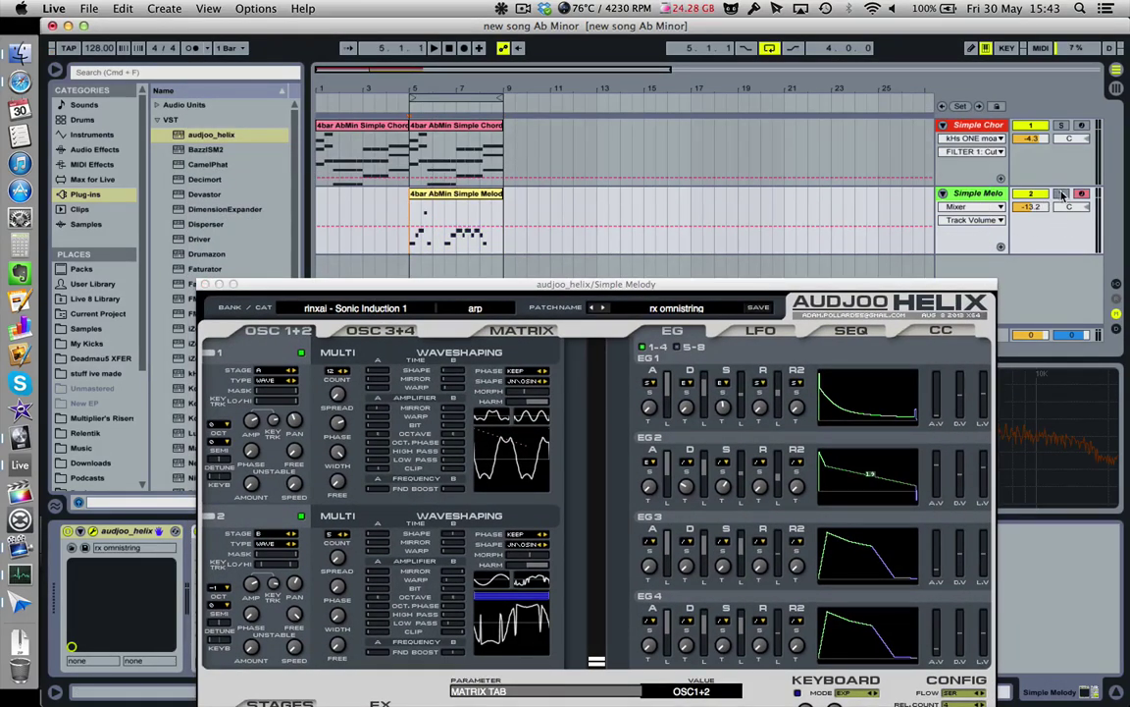
pyautogui.moveTo(511, 227); pyautogui.dragTo(413, 227)
pyautogui.press('space')
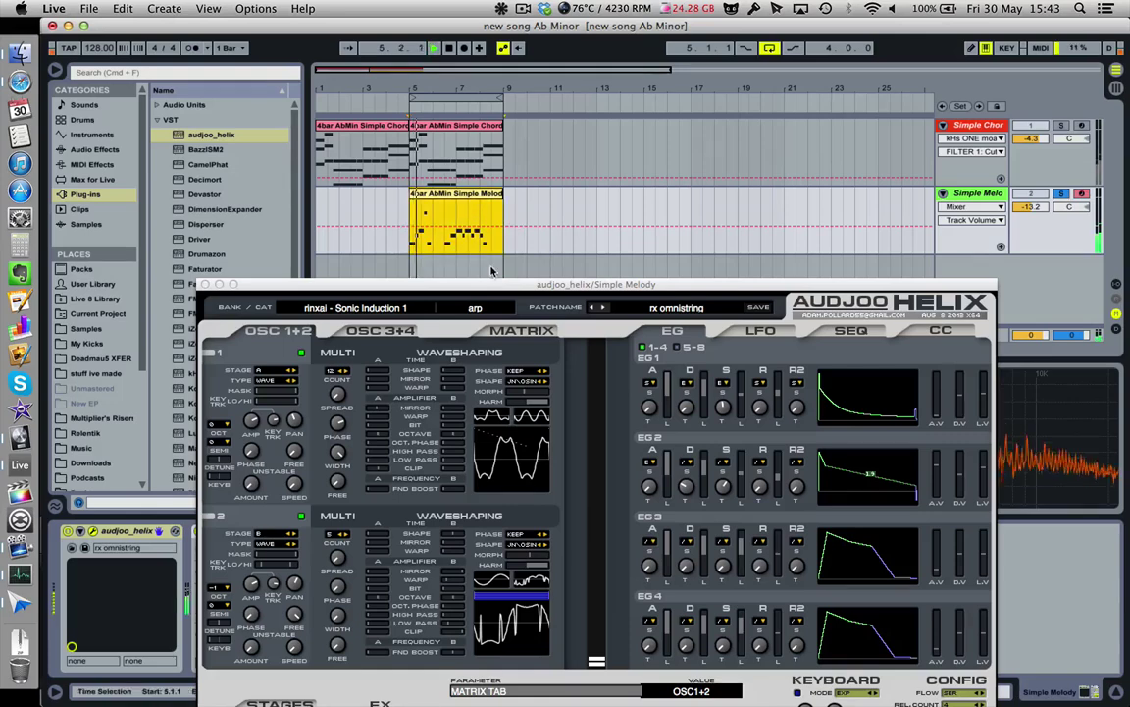
pyautogui.moveTo(685, 284); pyautogui.dragTo(667, 149)
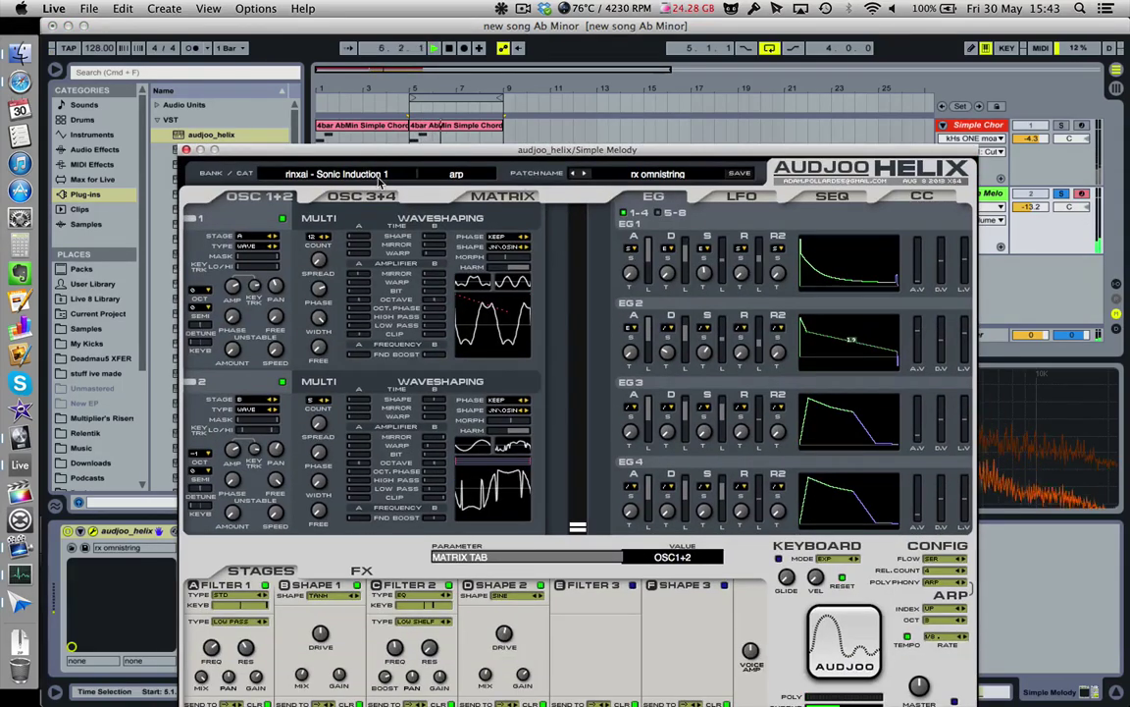
# - Try rx motion, rx solid state, rx arpalicious and rx zavadzimo from rinxai - Sonic Induction 1 on the melody
pyautogui.click(658, 174)
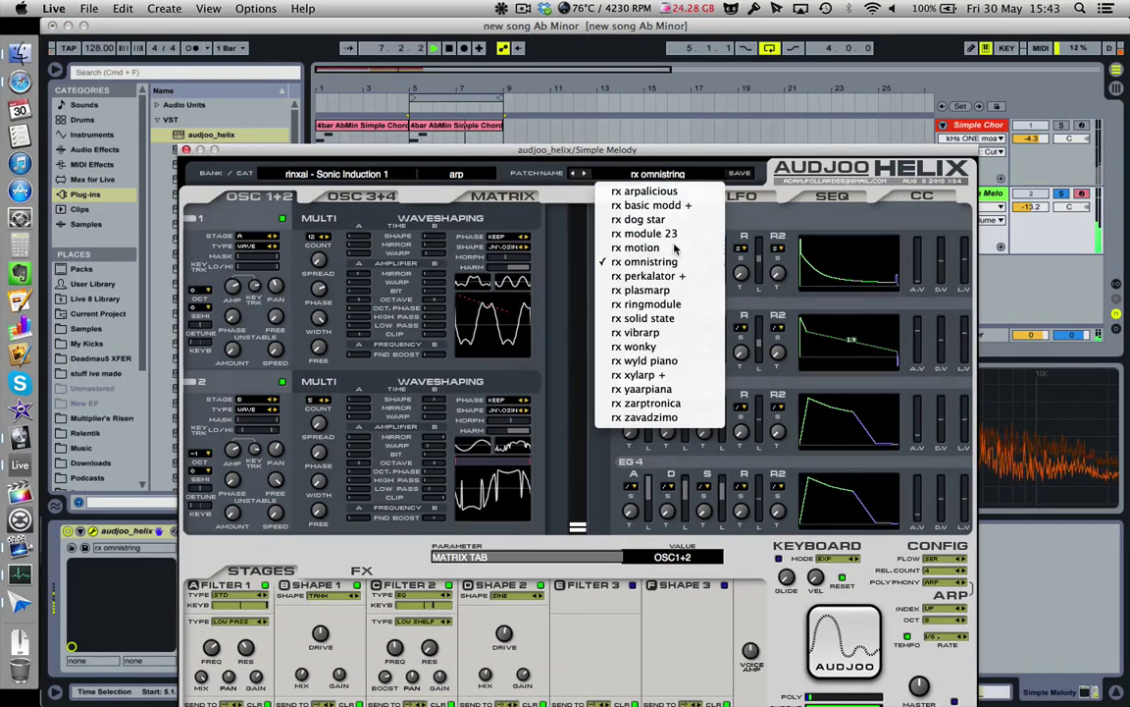
pyautogui.click(640, 247)
pyautogui.click(662, 174)
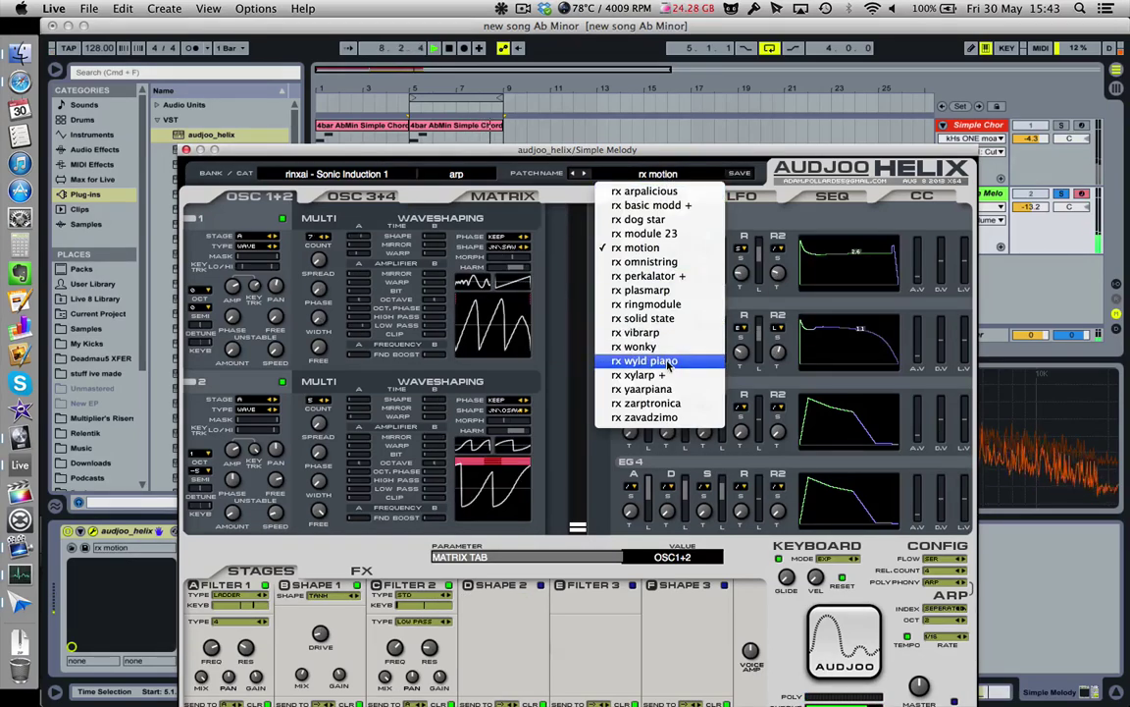
pyautogui.click(644, 318)
pyautogui.click(660, 174)
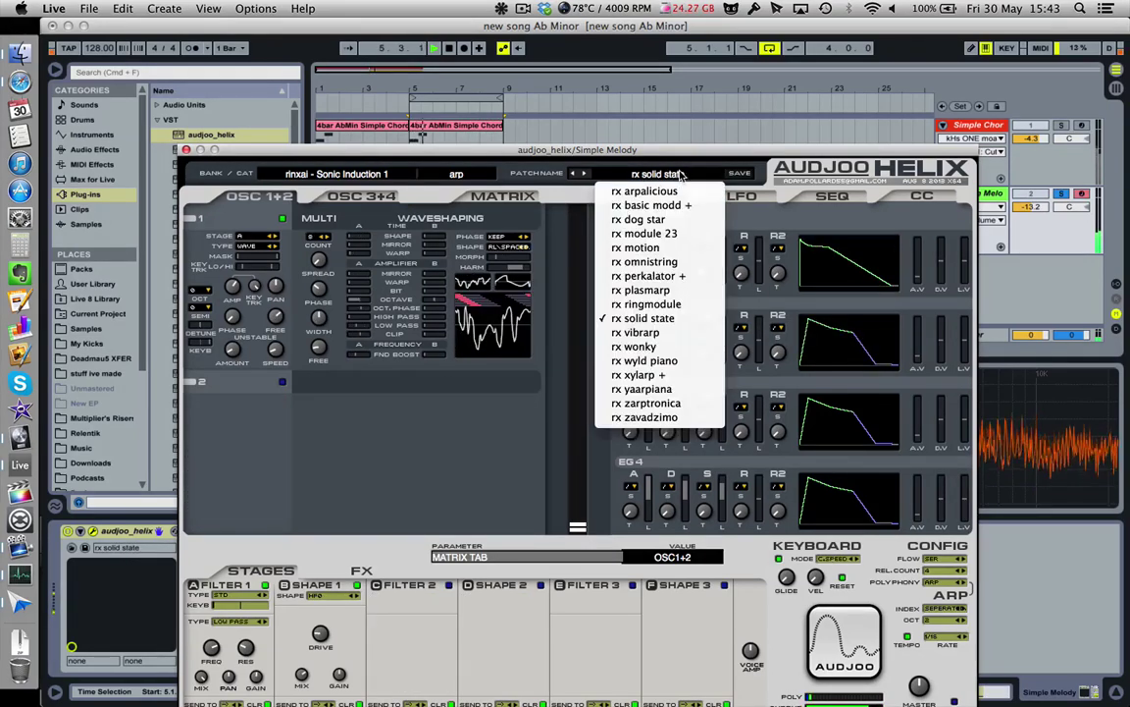
pyautogui.click(648, 191)
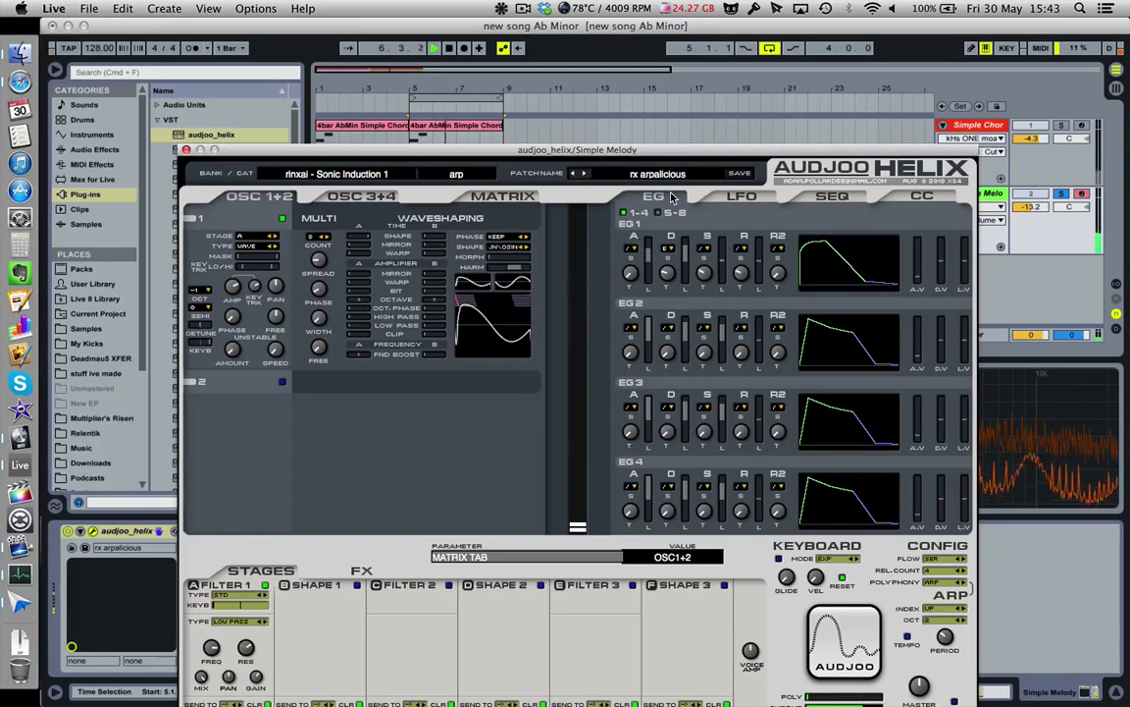
pyautogui.click(658, 175)
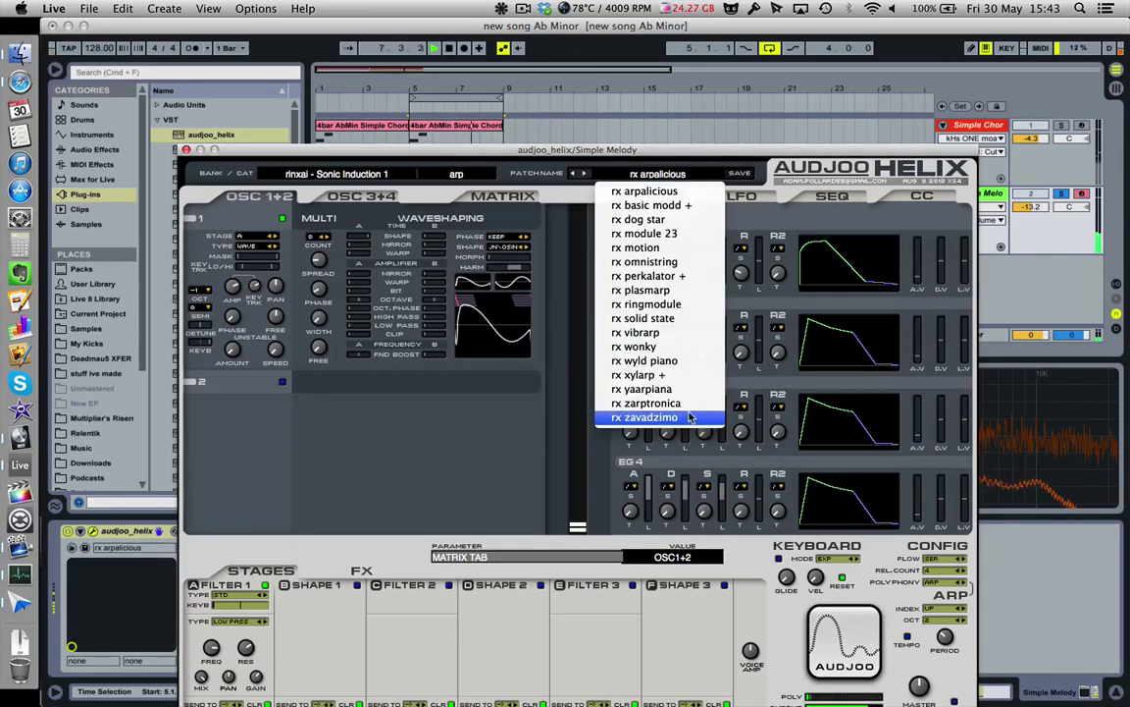
pyautogui.click(648, 485)
# - Switch the Helix bank to lahalla - Dance Motion and try the bass patches Hard As Nails, Filler Bass and Threestyle
pyautogui.click(336, 173)
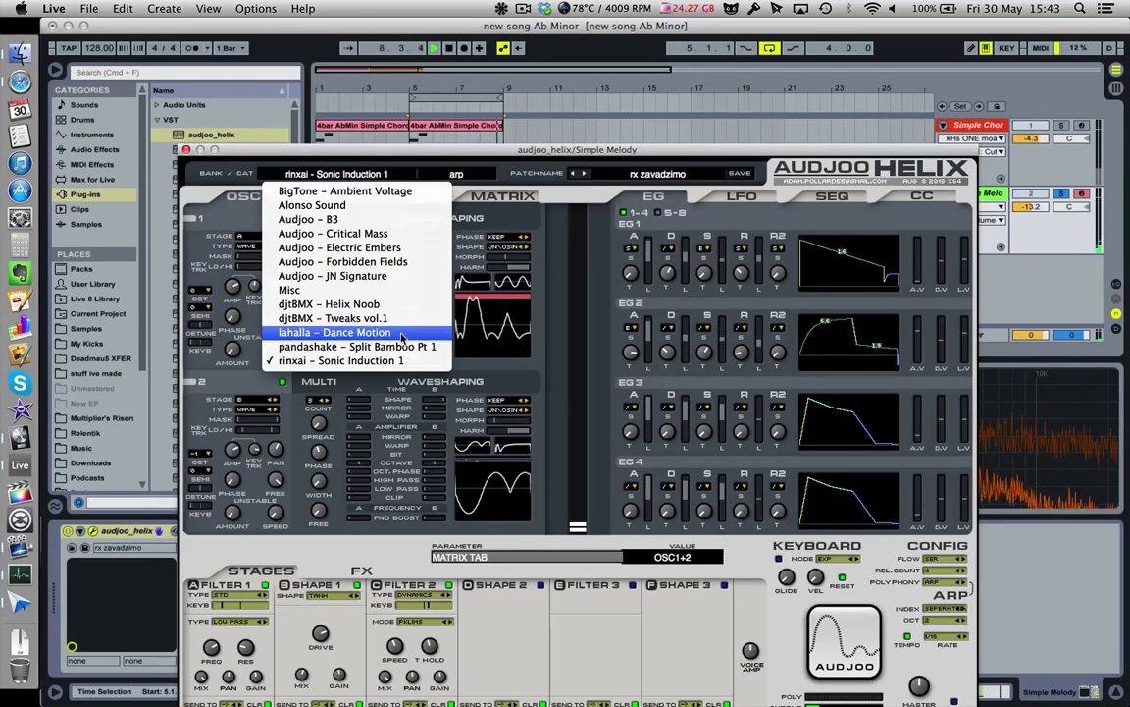
pyautogui.click(701, 173)
pyautogui.click(657, 175)
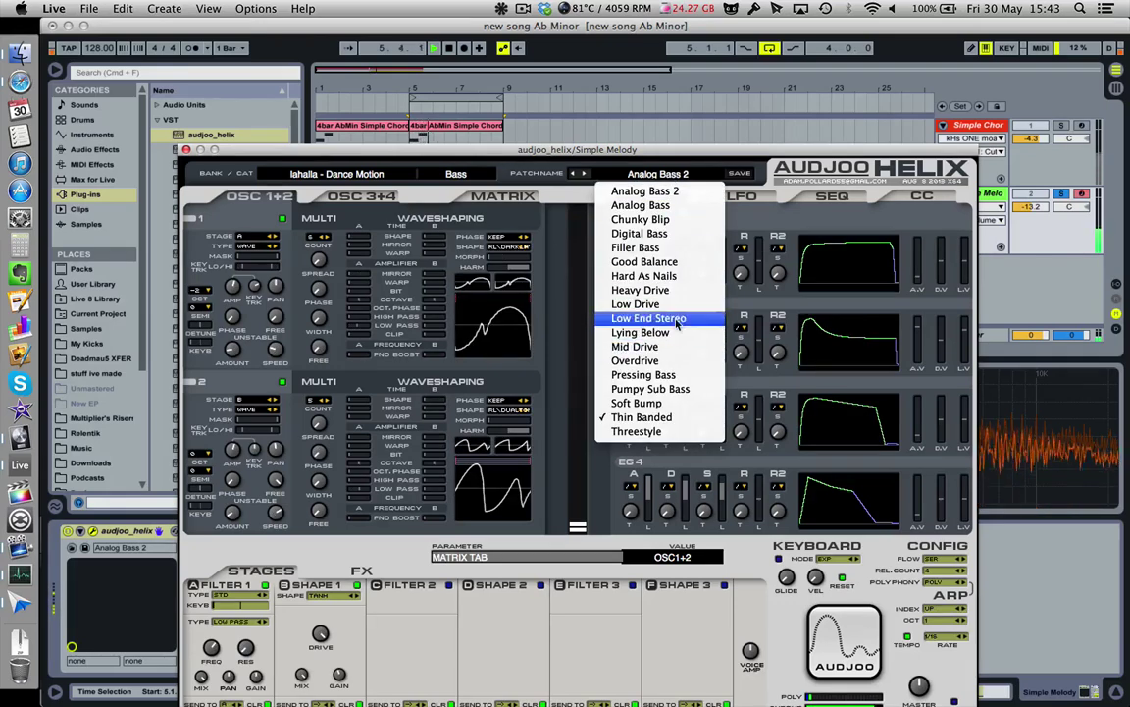
pyautogui.click(658, 276)
pyautogui.click(658, 175)
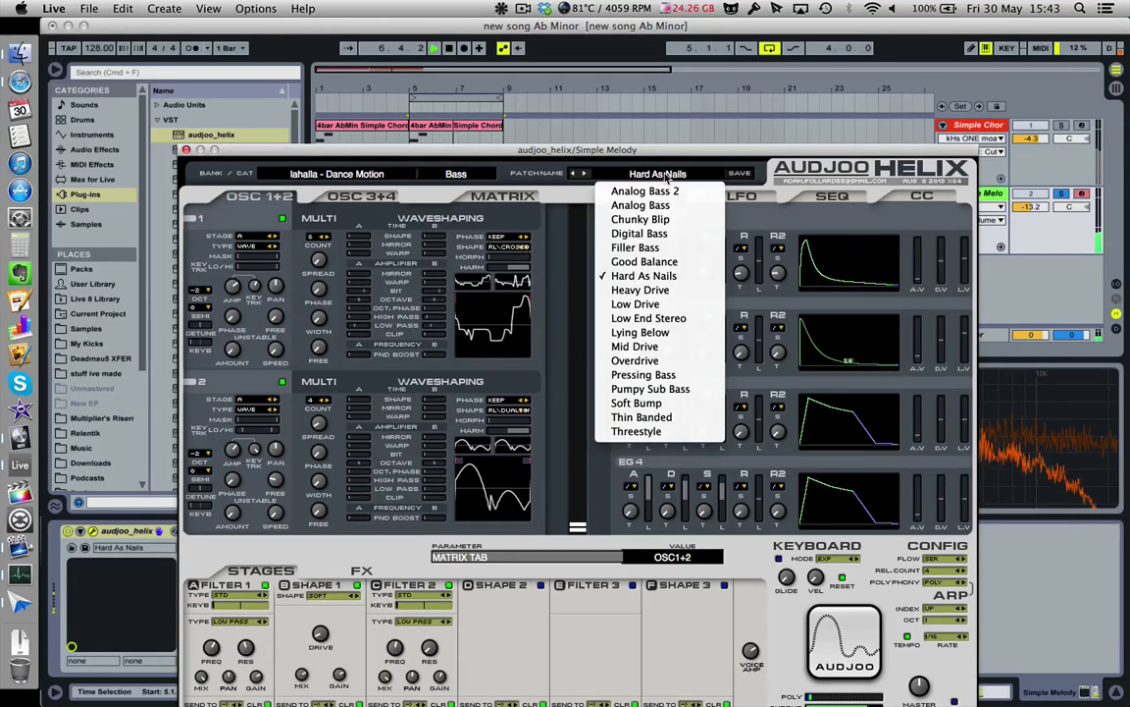
pyautogui.click(668, 248)
pyautogui.click(658, 175)
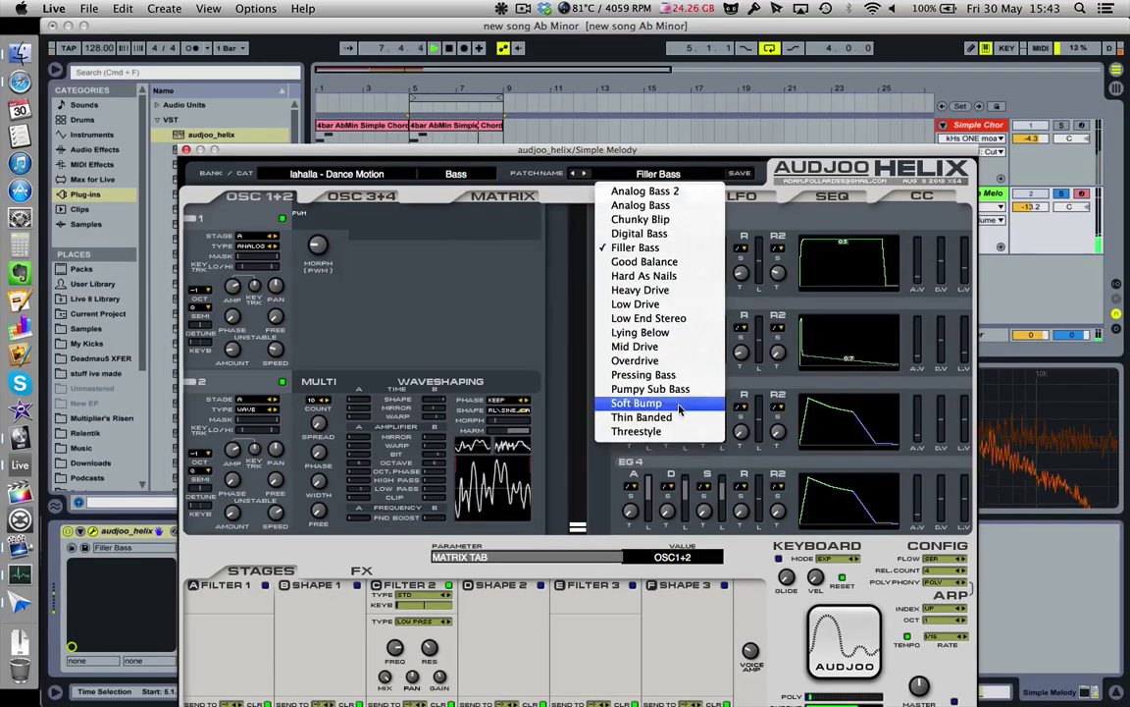
pyautogui.click(671, 432)
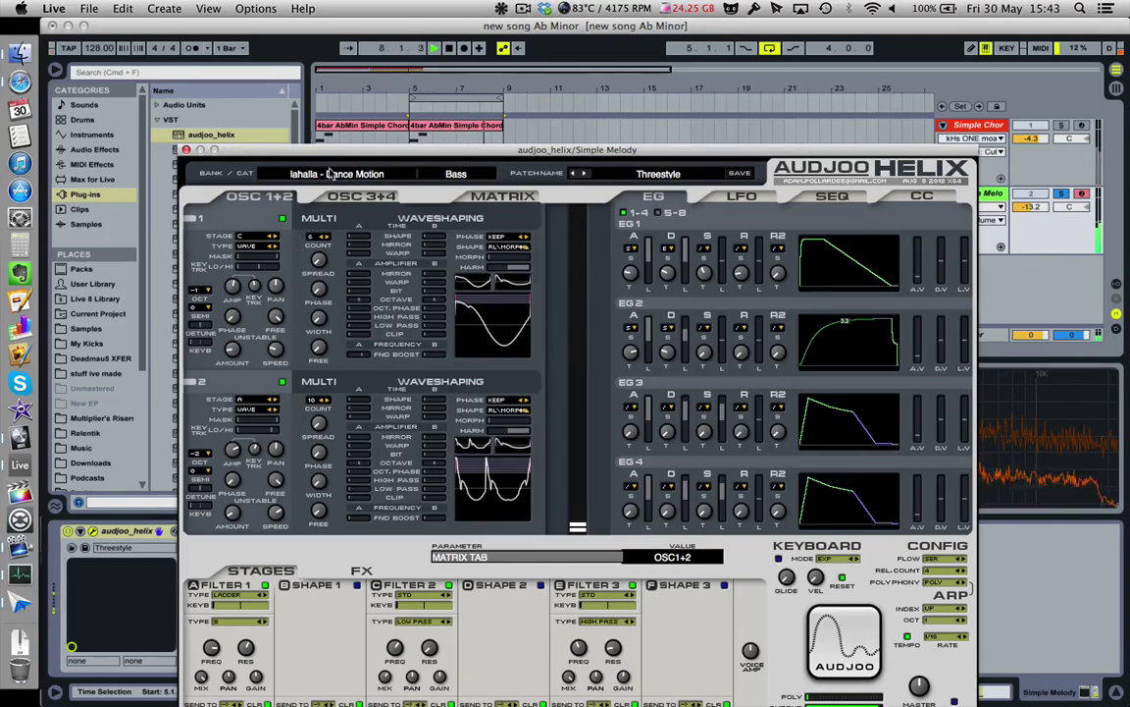
# - Unsolo the melody to hear Threestyle with the chords, and solo the melody again
pyautogui.click(1062, 194)
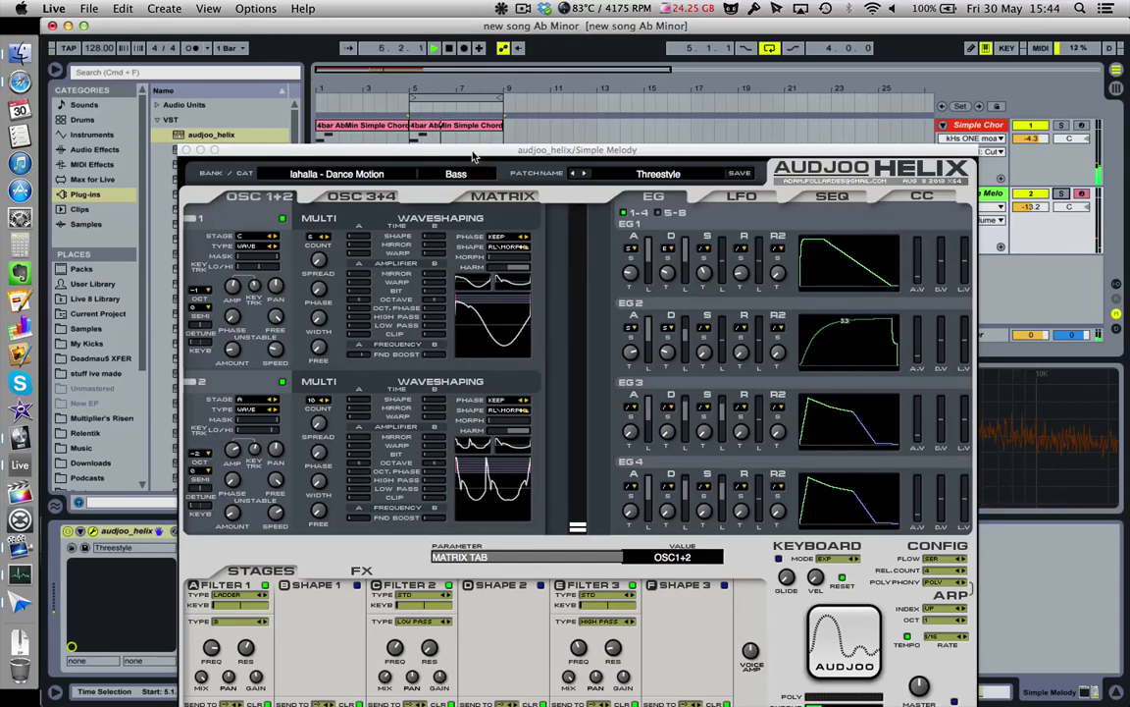
pyautogui.moveTo(472, 155); pyautogui.dragTo(500, 108)
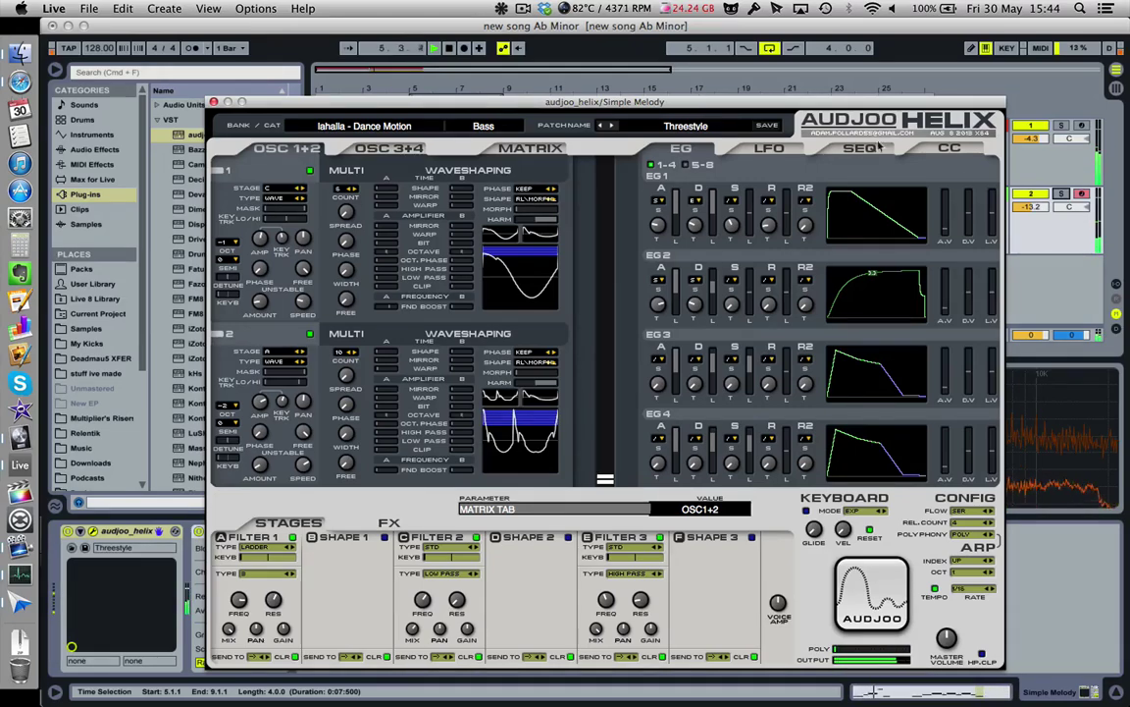
pyautogui.click(1060, 194)
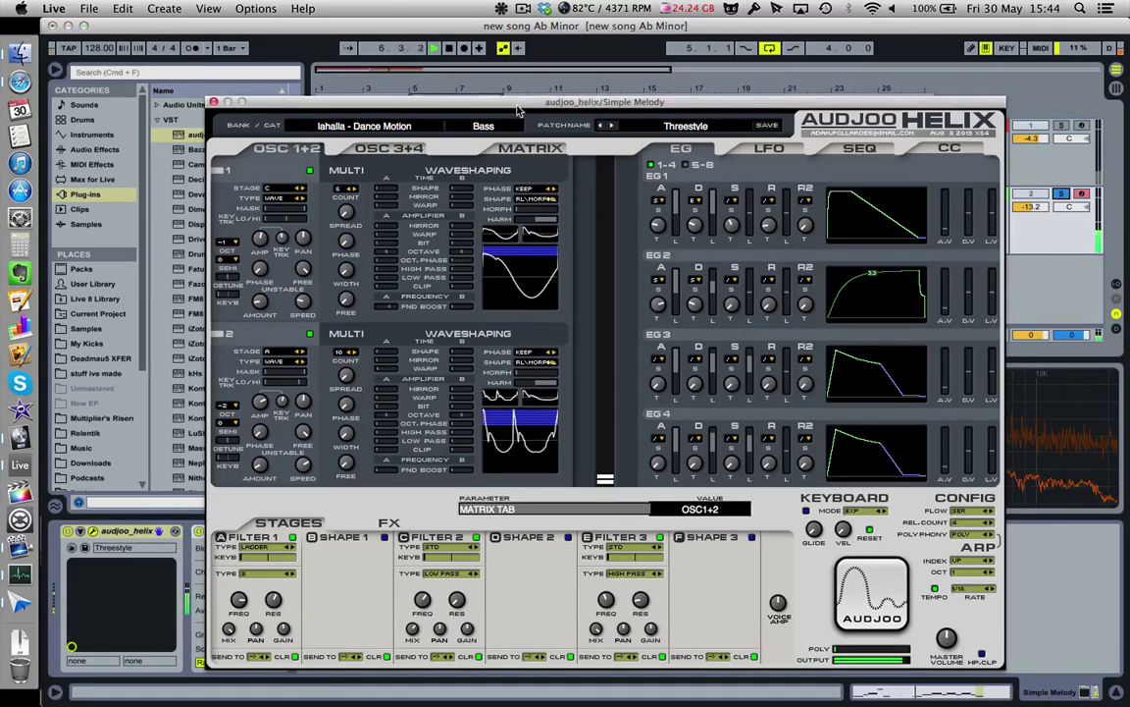
# - Switch the melody's Helix bank to Audjoo - Electric Embers and try the JN Enter the Clown House patch
pyautogui.moveTo(607, 103); pyautogui.dragTo(658, 81)
pyautogui.click(429, 108)
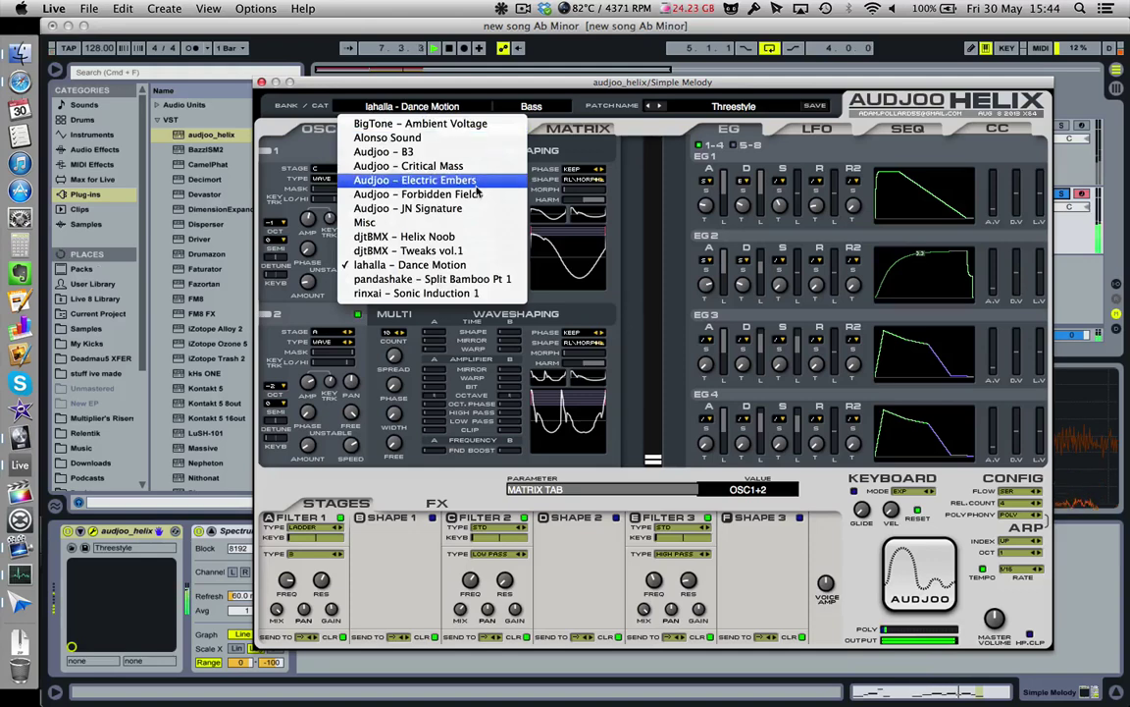
pyautogui.click(417, 179)
pyautogui.click(733, 106)
pyautogui.click(763, 147)
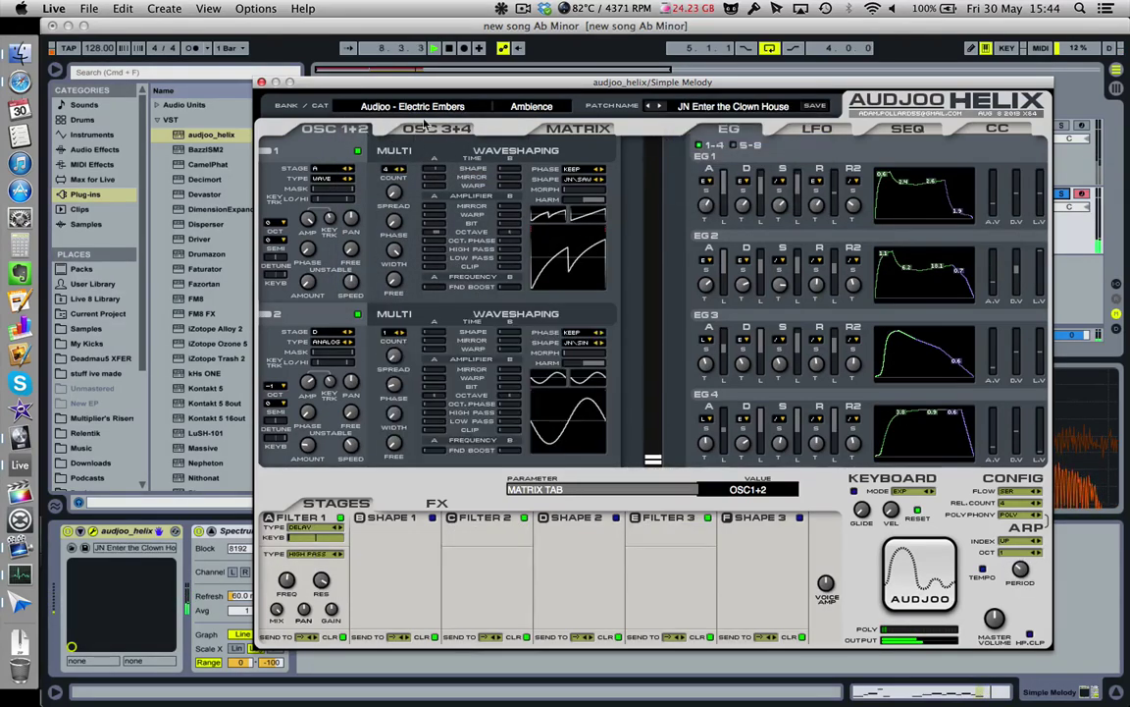
# - Switch the Helix bank to Alonso Sound and try AA ARP - Chord This and AA ARP - Techno Seq
pyautogui.click(413, 106)
pyautogui.click(763, 102)
pyautogui.click(762, 102)
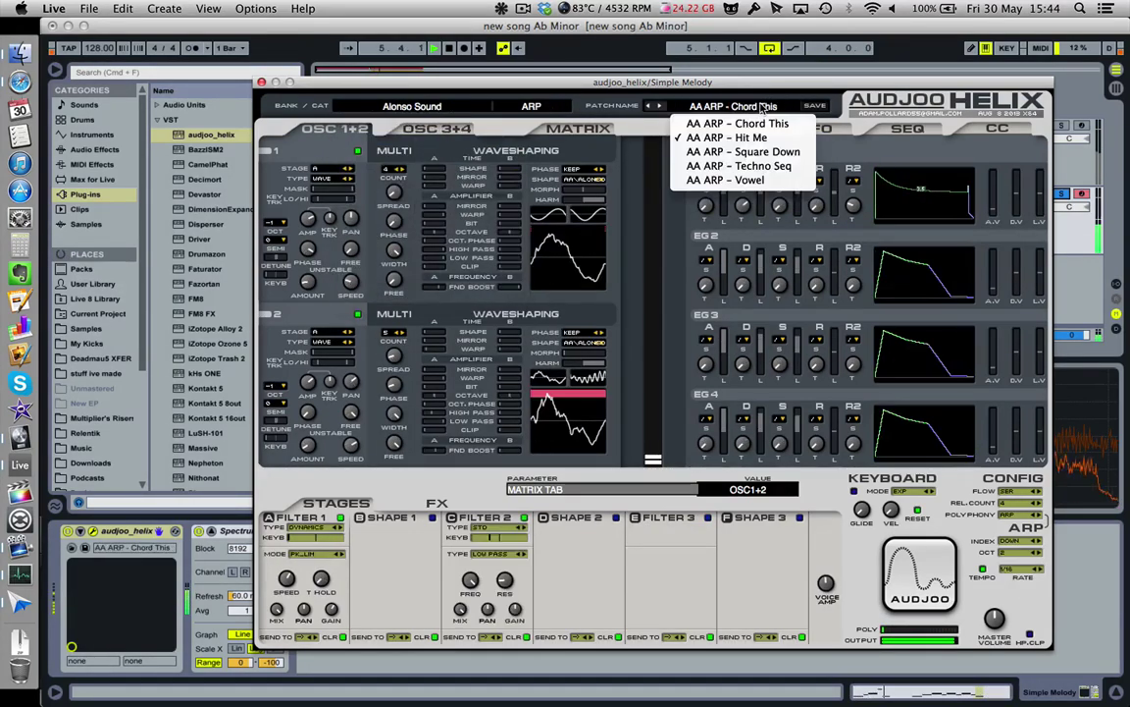
pyautogui.click(732, 199)
# - Switch the Helix bank to Misc and try the InitStringFilter patch on the melody
pyautogui.click(412, 106)
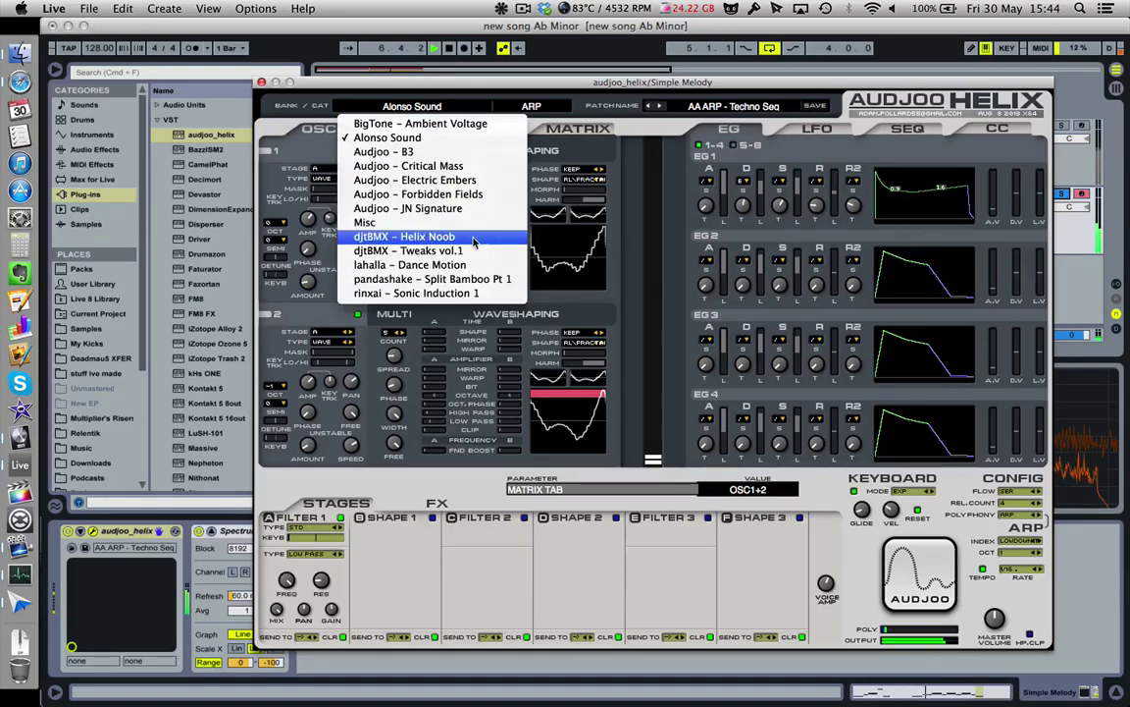
pyautogui.click(416, 223)
pyautogui.click(733, 106)
pyautogui.click(721, 208)
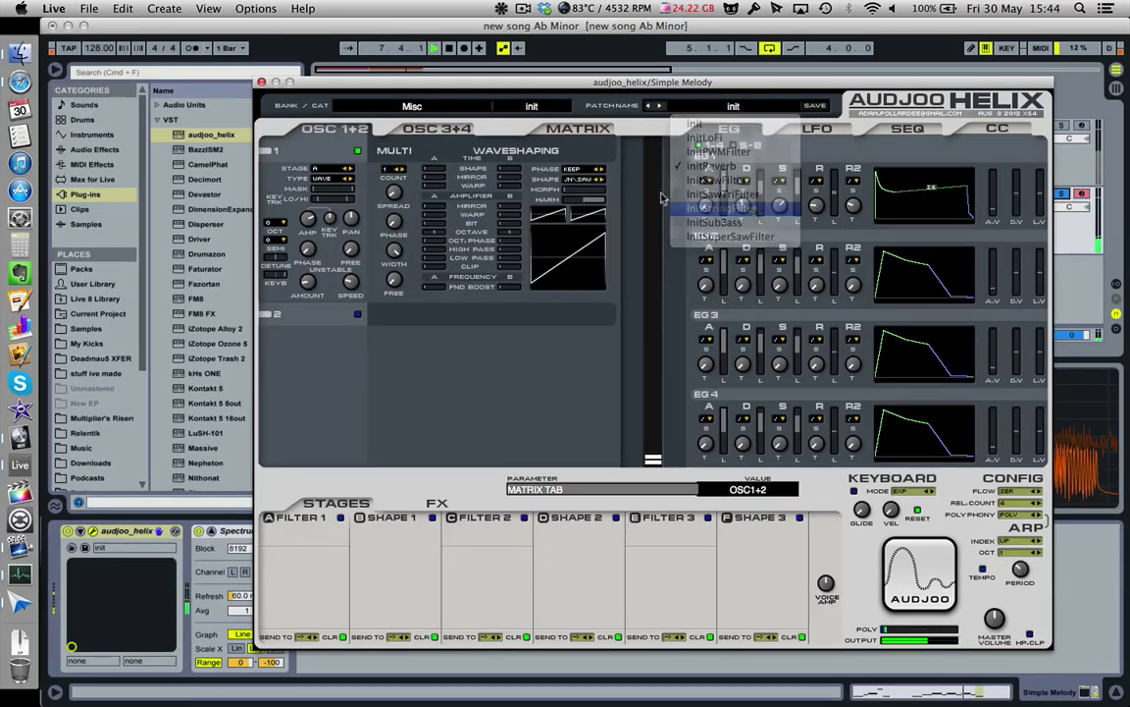
# - Try Overdrive from lahalla - Dance Motion on the melody and browse the other banks and bass patches
pyautogui.click(412, 106)
pyautogui.click(458, 264)
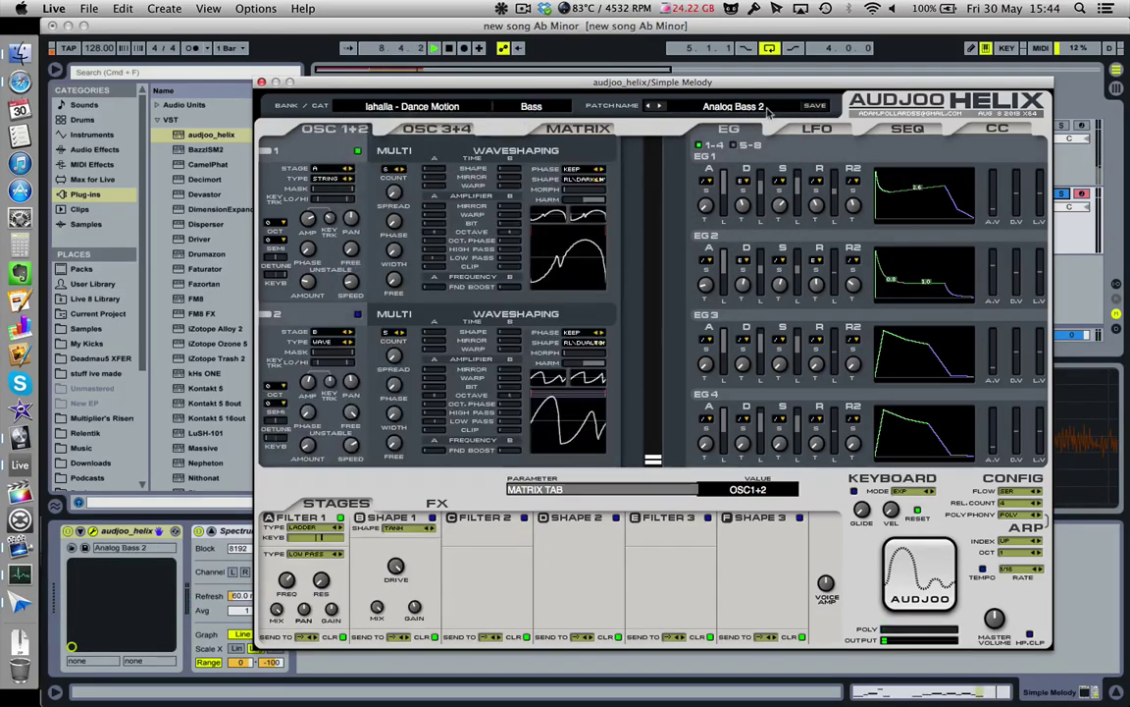
pyautogui.click(767, 111)
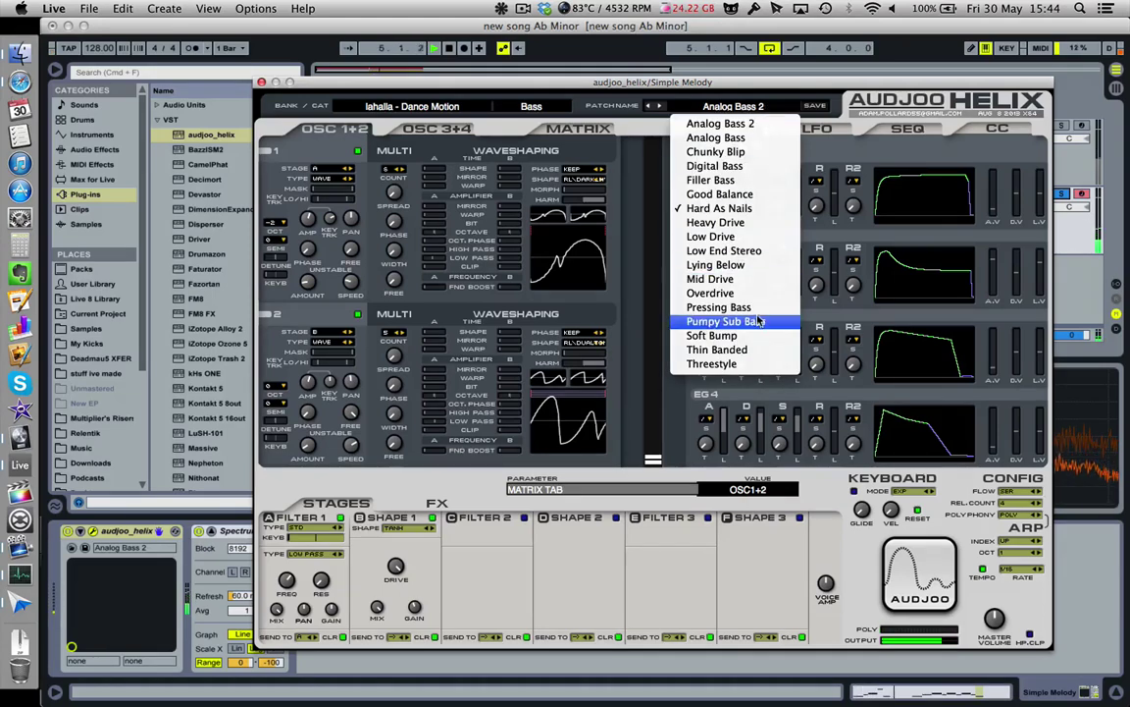
pyautogui.click(687, 263)
pyautogui.click(412, 106)
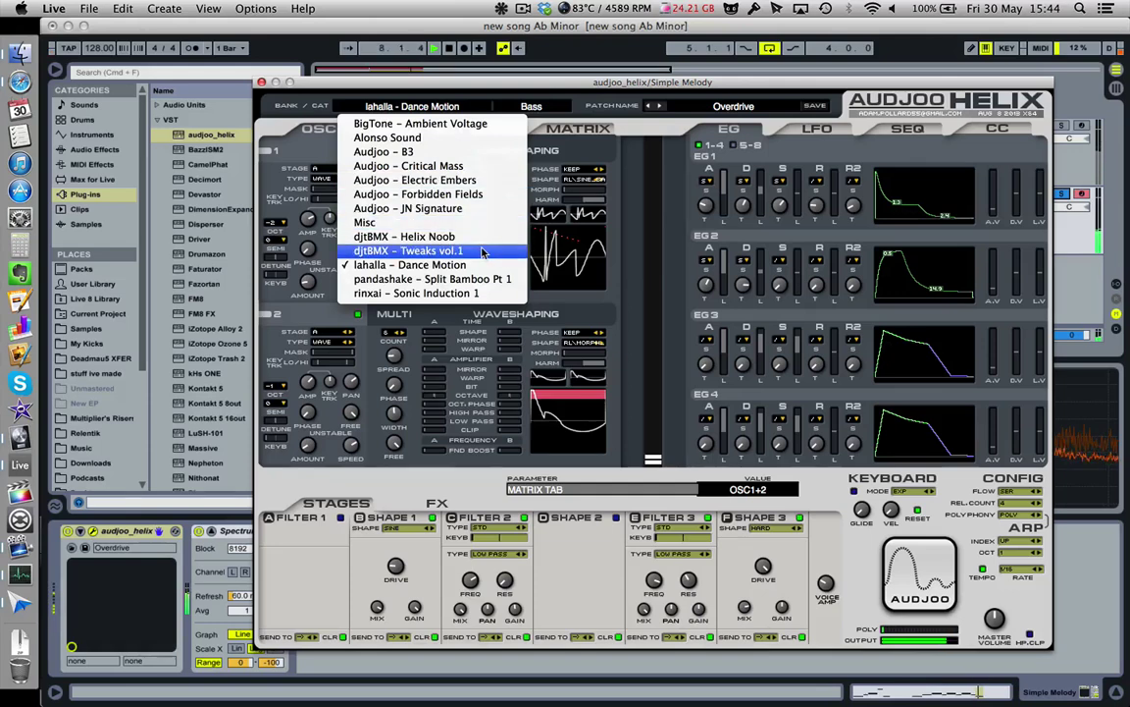
pyautogui.click(746, 106)
pyautogui.click(746, 105)
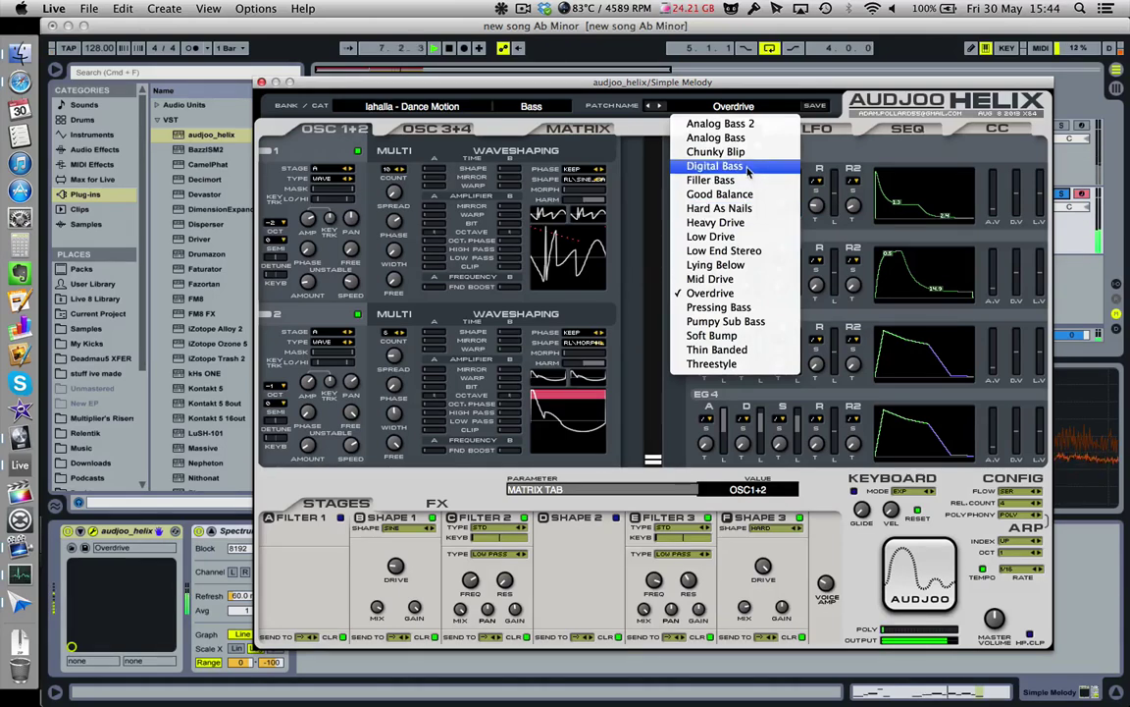
# - Switch the Helix bank to pandashake - Split Bamboo Pt 1 and load arpeggiated space run (play one note)
pyautogui.click(424, 110)
pyautogui.click(424, 110)
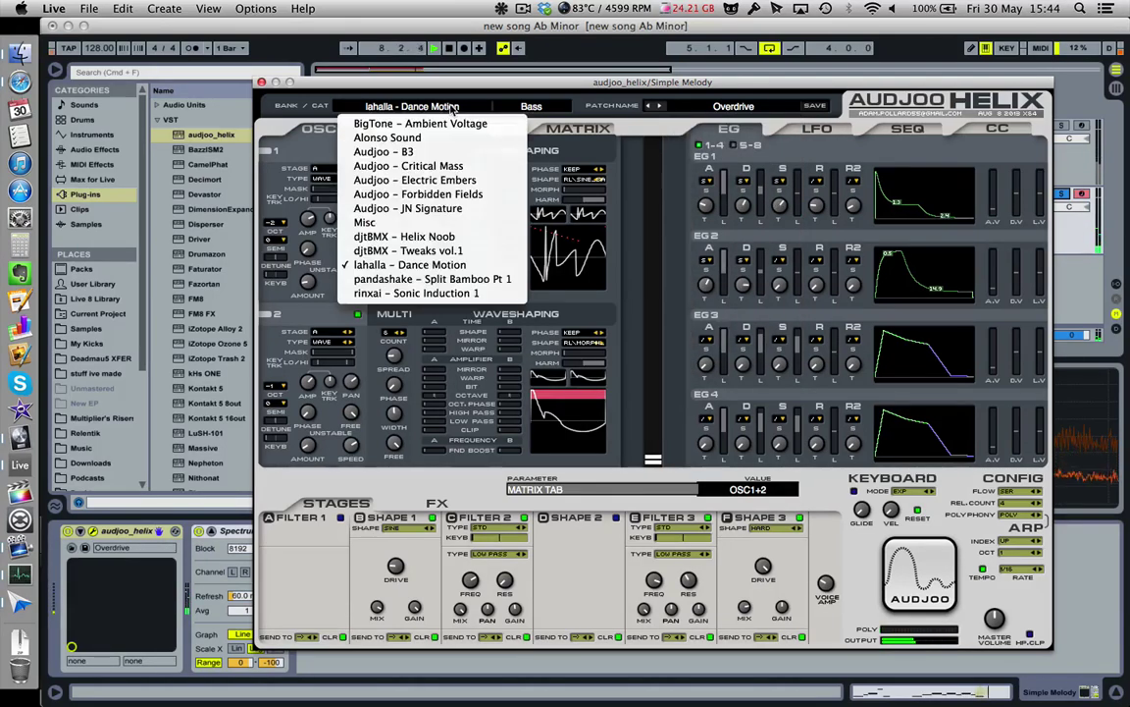
pyautogui.click(457, 283)
pyautogui.click(734, 106)
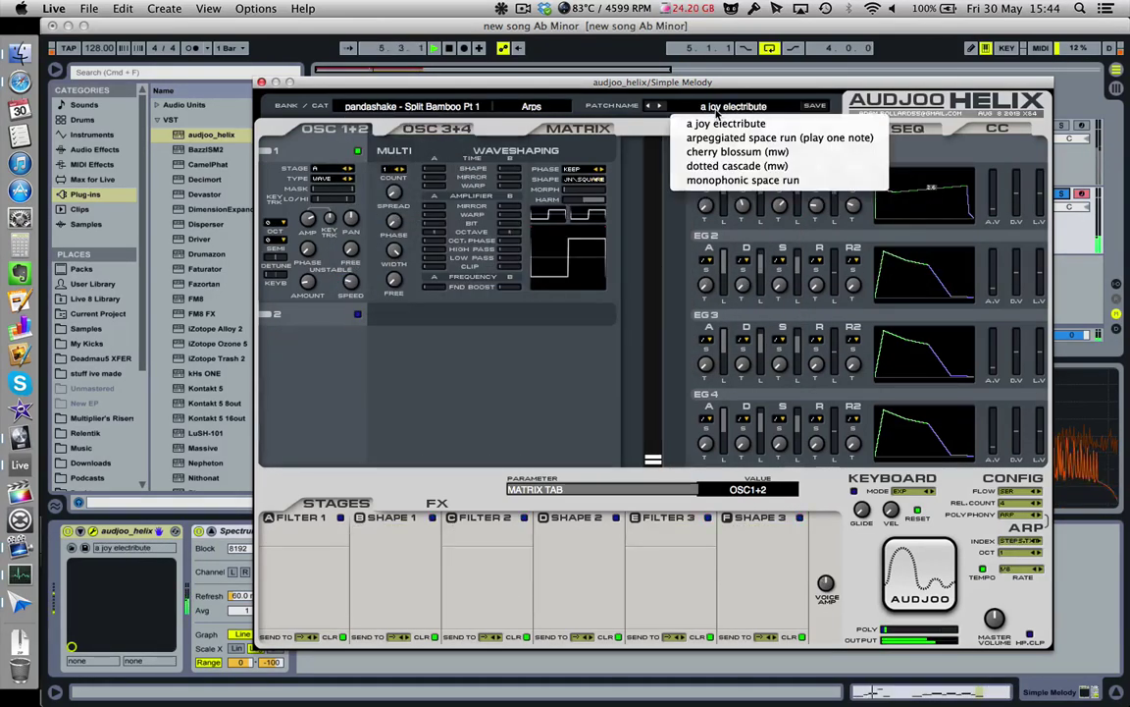
pyautogui.click(765, 142)
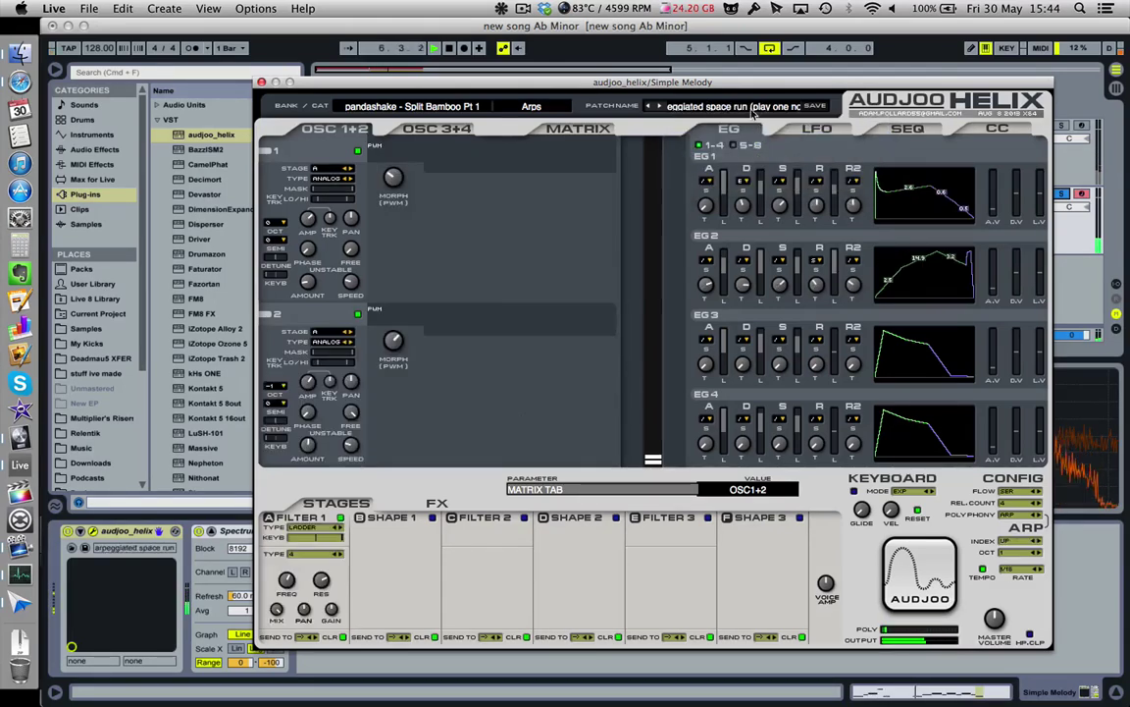
# - Try the monophonic space run and dotted cascade (mw) arp patches on the melody
pyautogui.click(734, 106)
pyautogui.click(746, 180)
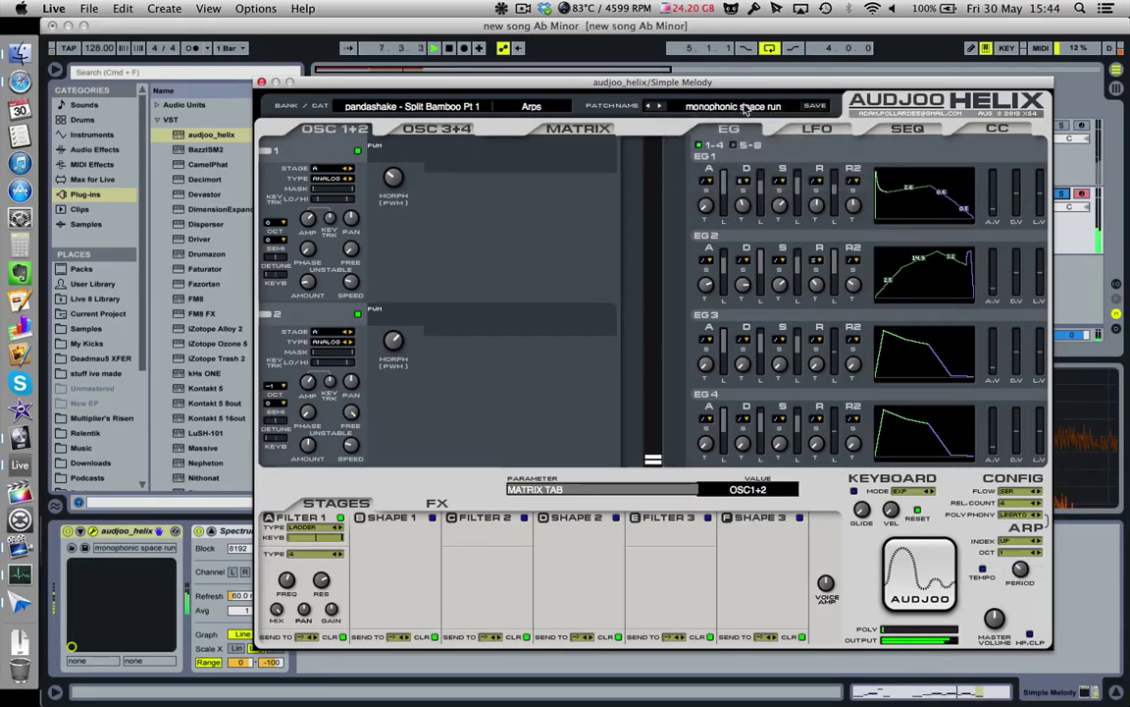
pyautogui.click(744, 111)
pyautogui.click(741, 164)
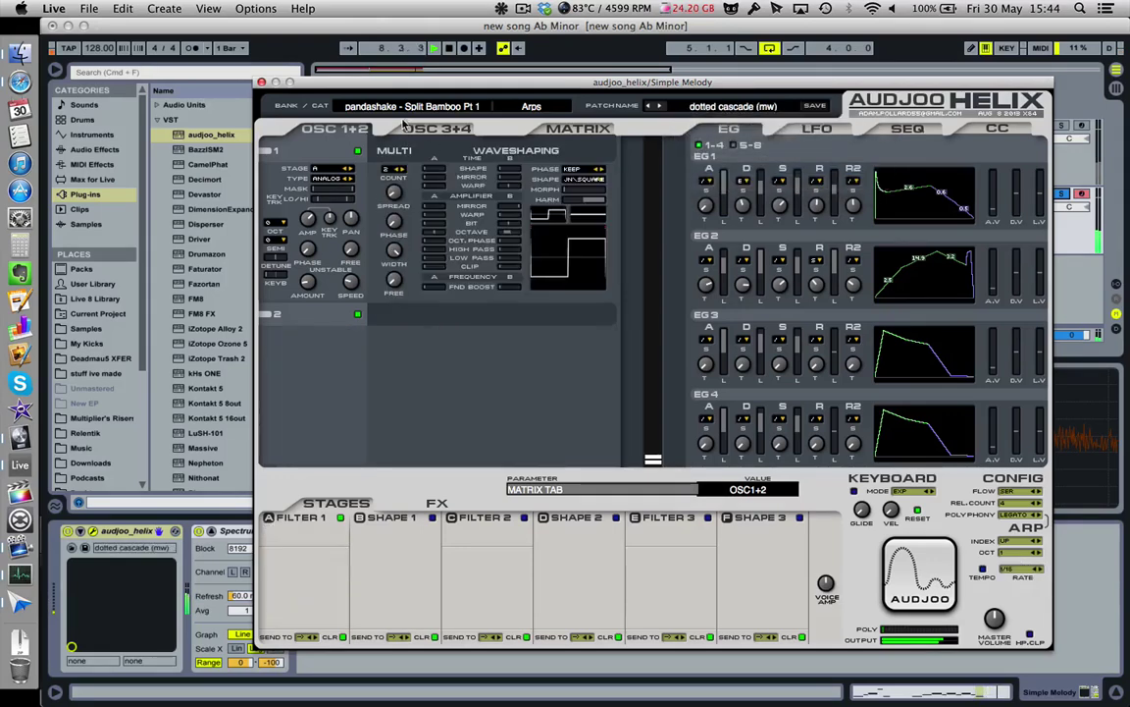
pyautogui.click(412, 110)
pyautogui.click(422, 292)
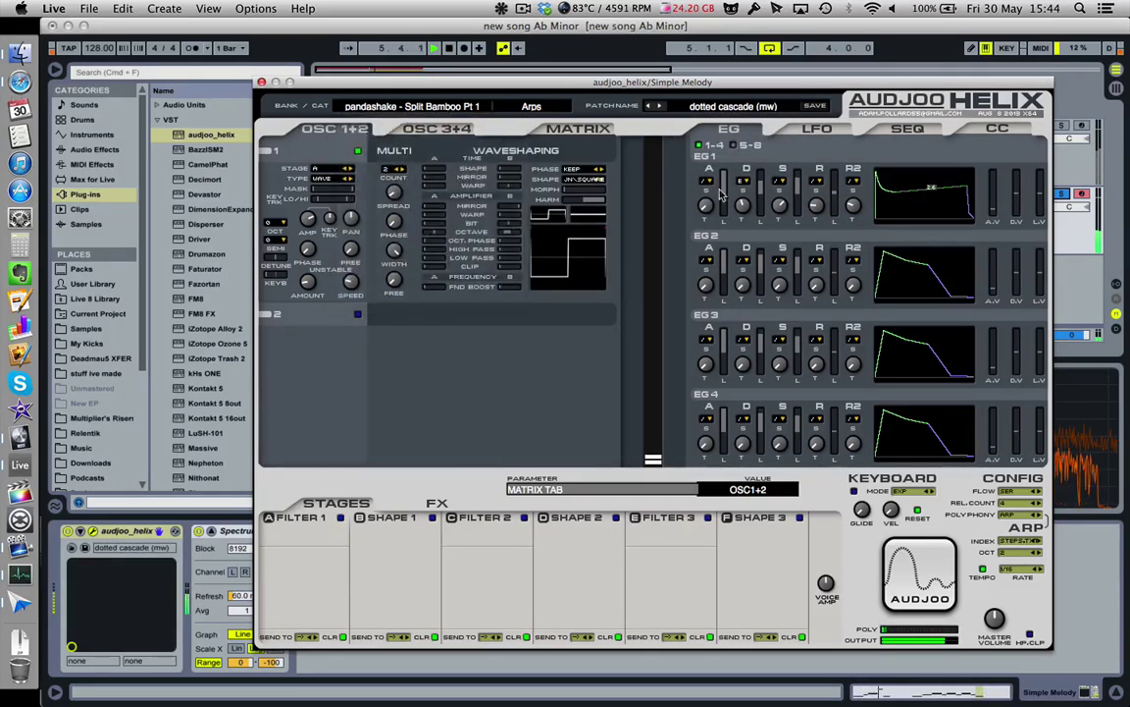
# - Try the a joy electribute patch on the looping melody and stop playback
pyautogui.click(454, 111)
pyautogui.click(461, 277)
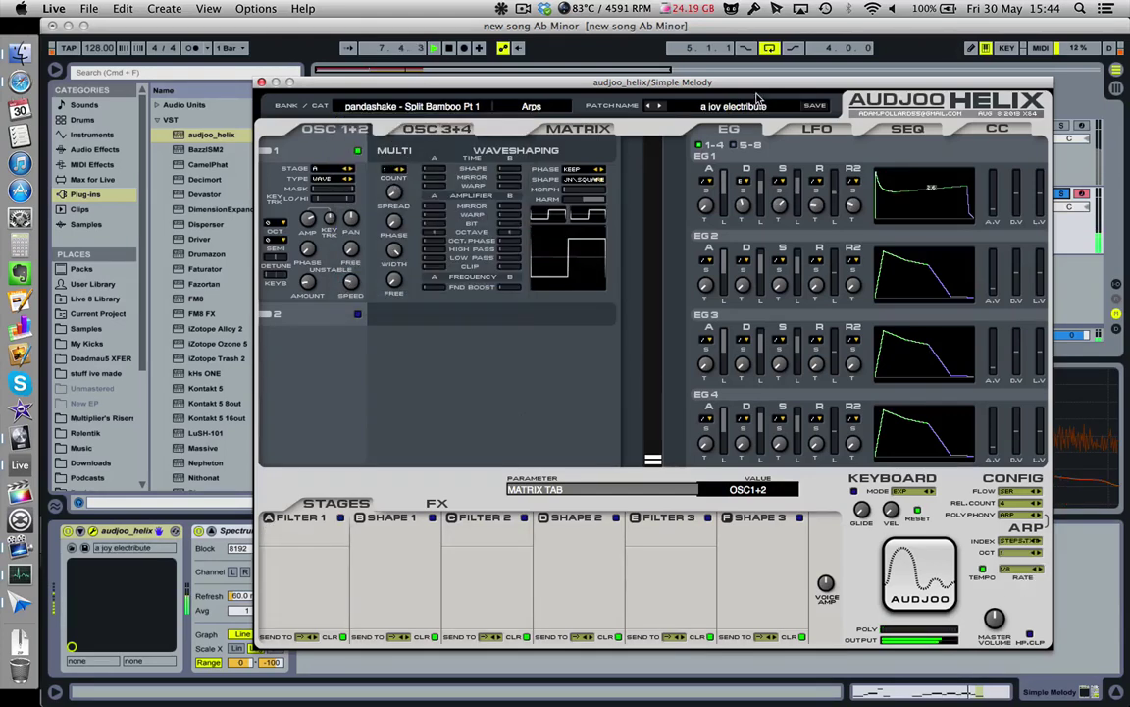
pyautogui.click(754, 102)
pyautogui.click(785, 89)
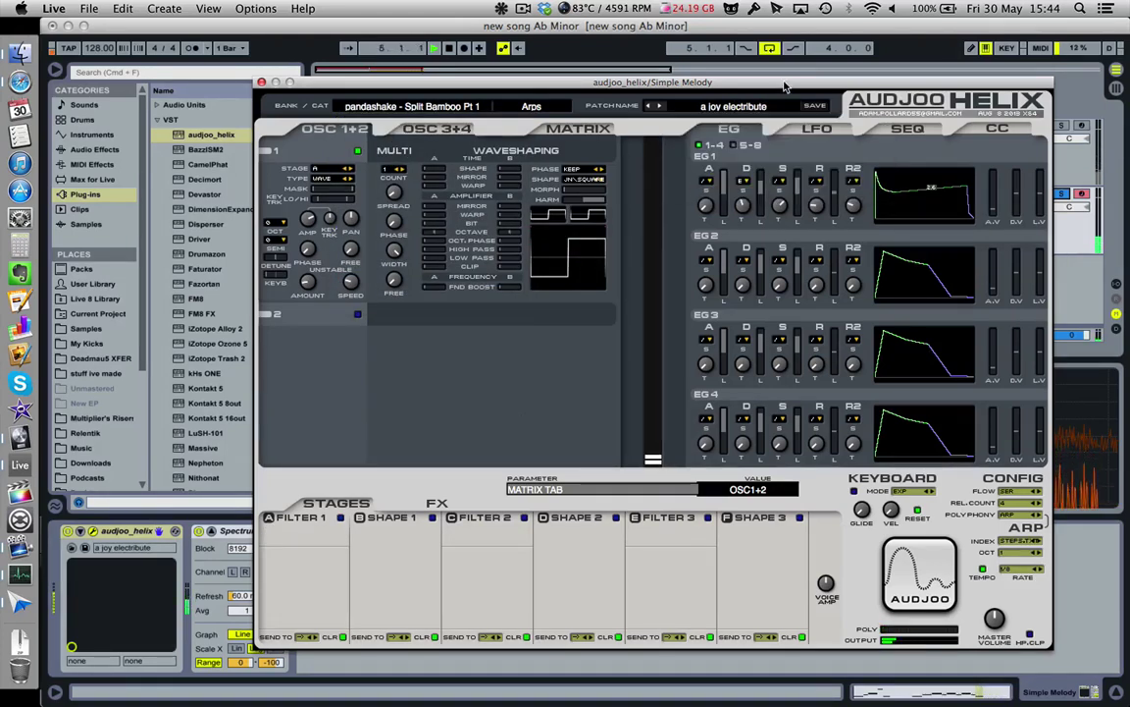
pyautogui.click(772, 108)
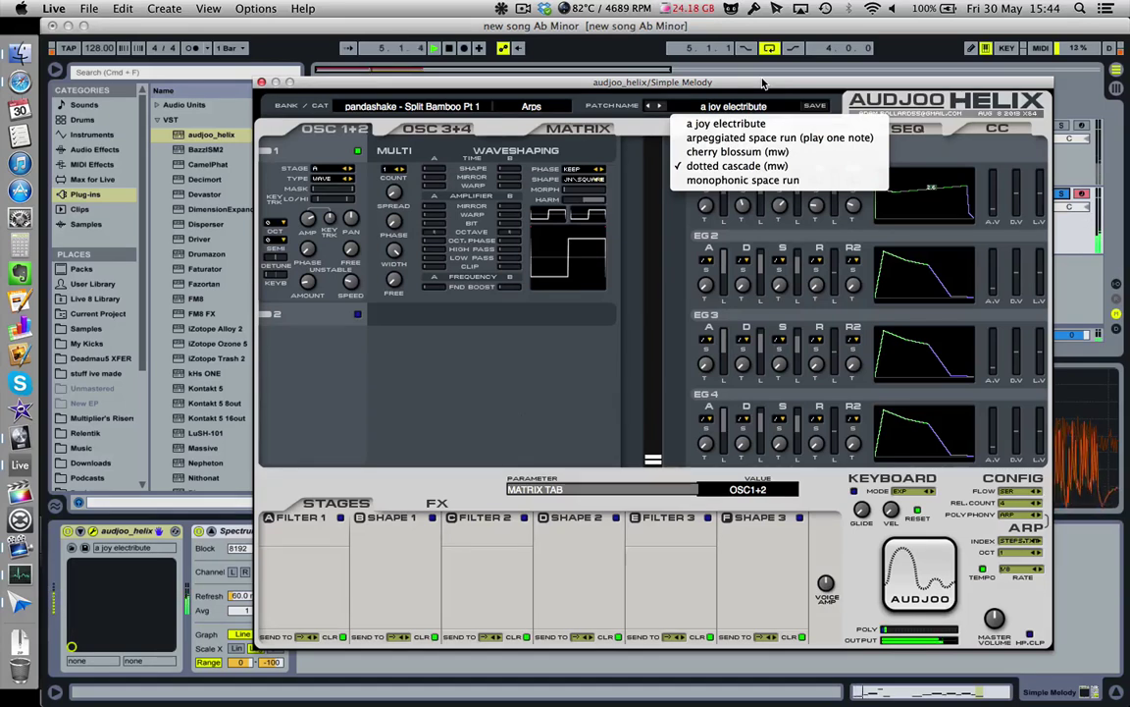
pyautogui.click(763, 84)
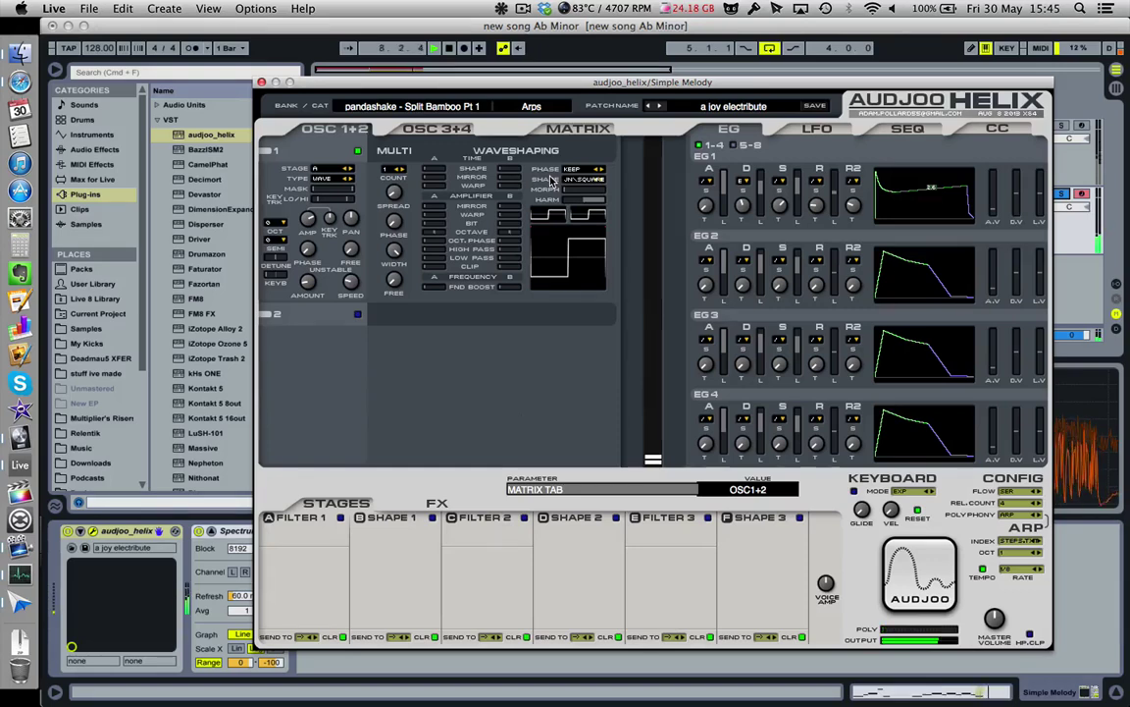
pyautogui.press('space')
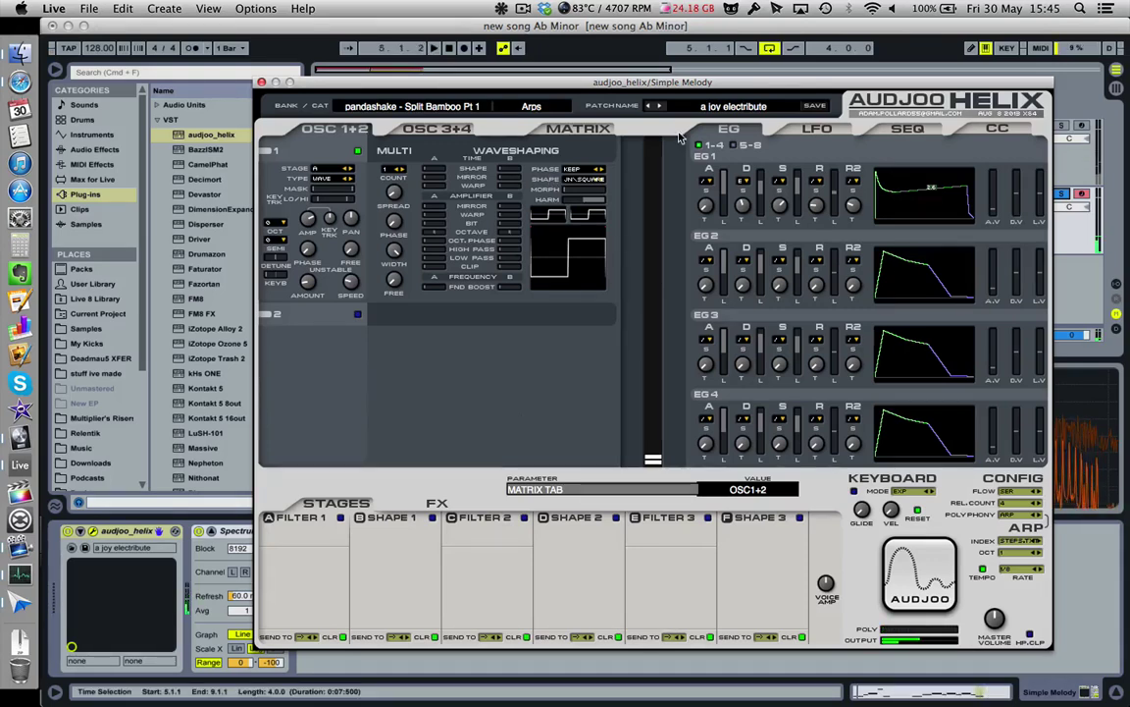
# - Load the lahalla - Dance Motion bank, and switch the Helix bank to BigTone - Ambient Voltage instead
pyautogui.click(444, 118)
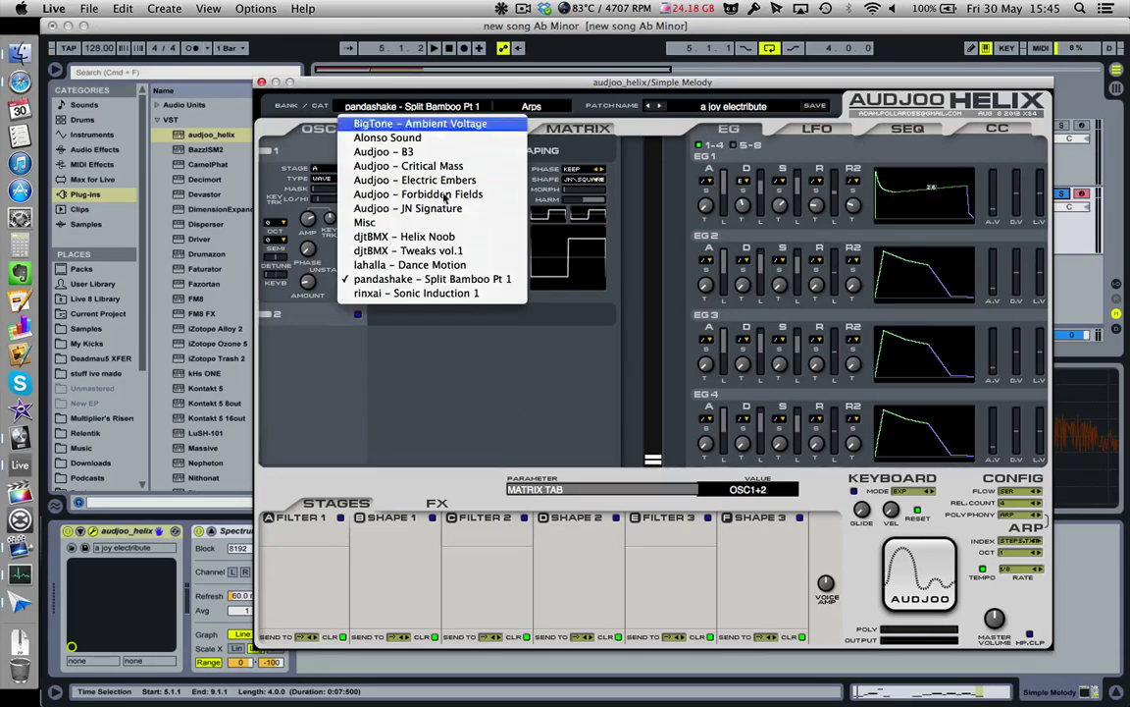
pyautogui.click(457, 263)
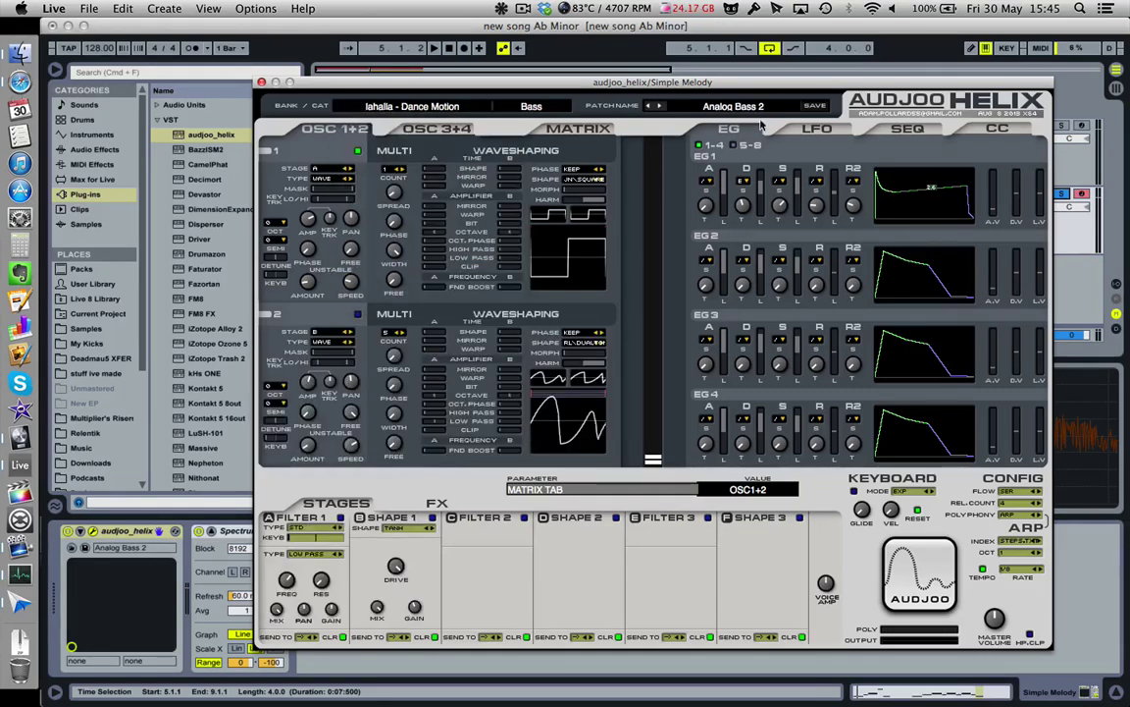
pyautogui.click(391, 100)
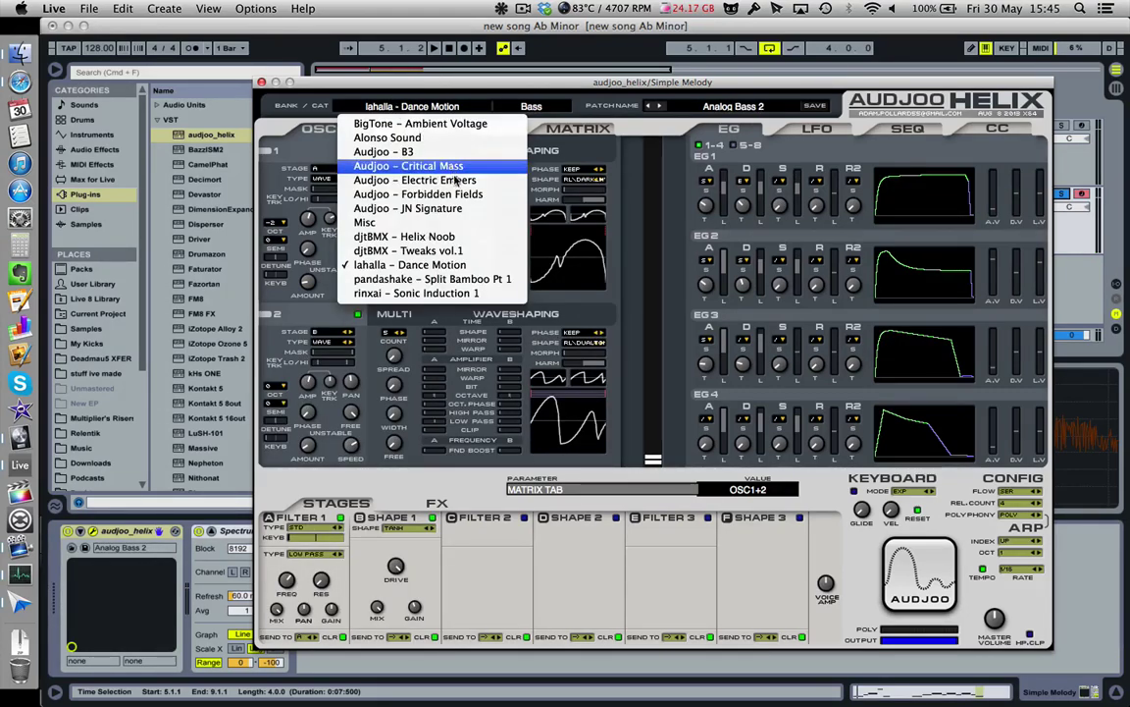
pyautogui.click(436, 125)
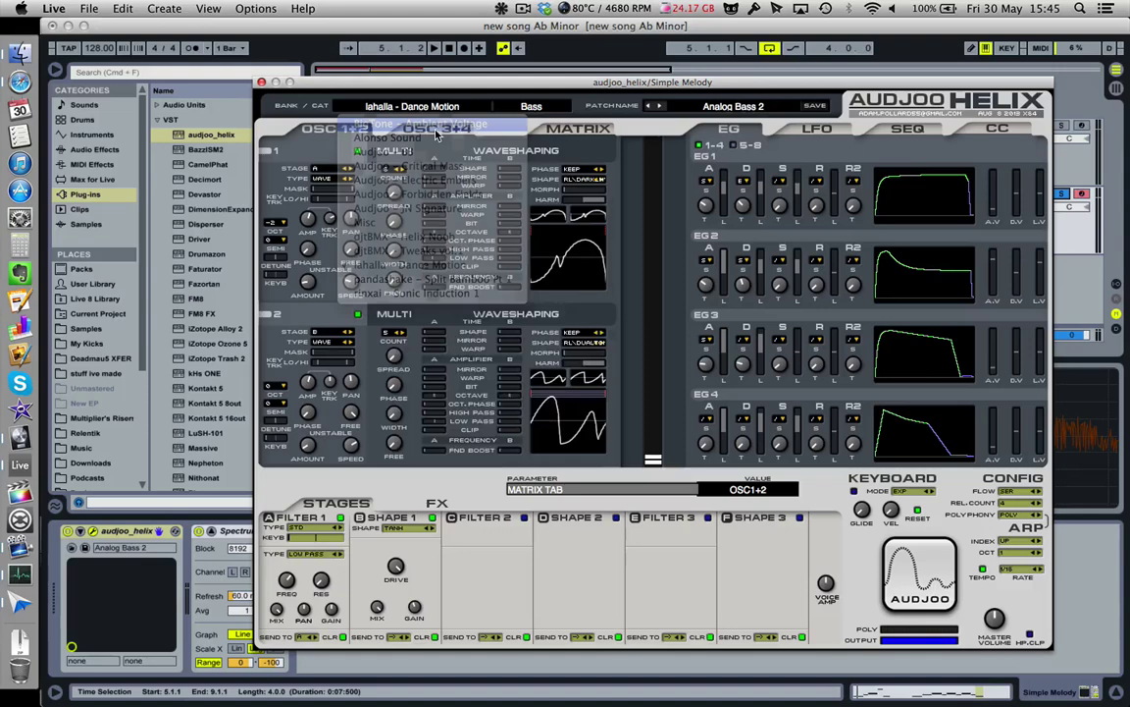
# - Audition BT total control (mw+pb+at), BT creepy fx arp (mw+pb) and BT guru josh - infinity on the melody
pyautogui.click(733, 106)
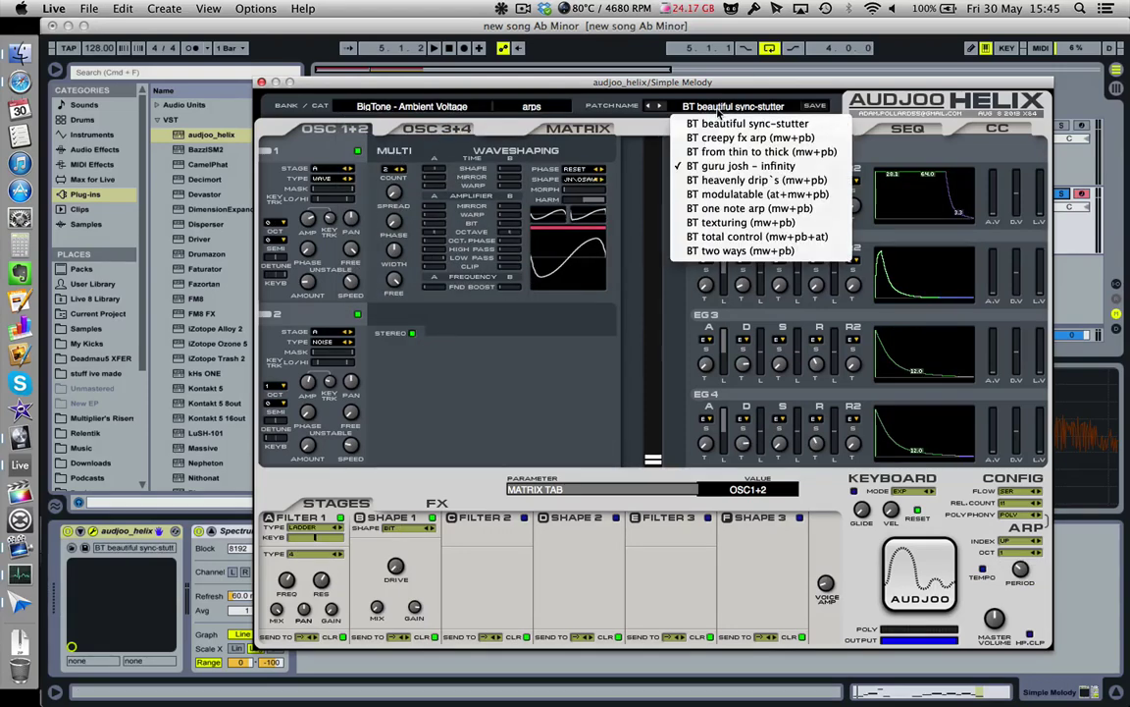
pyautogui.click(762, 237)
pyautogui.click(733, 106)
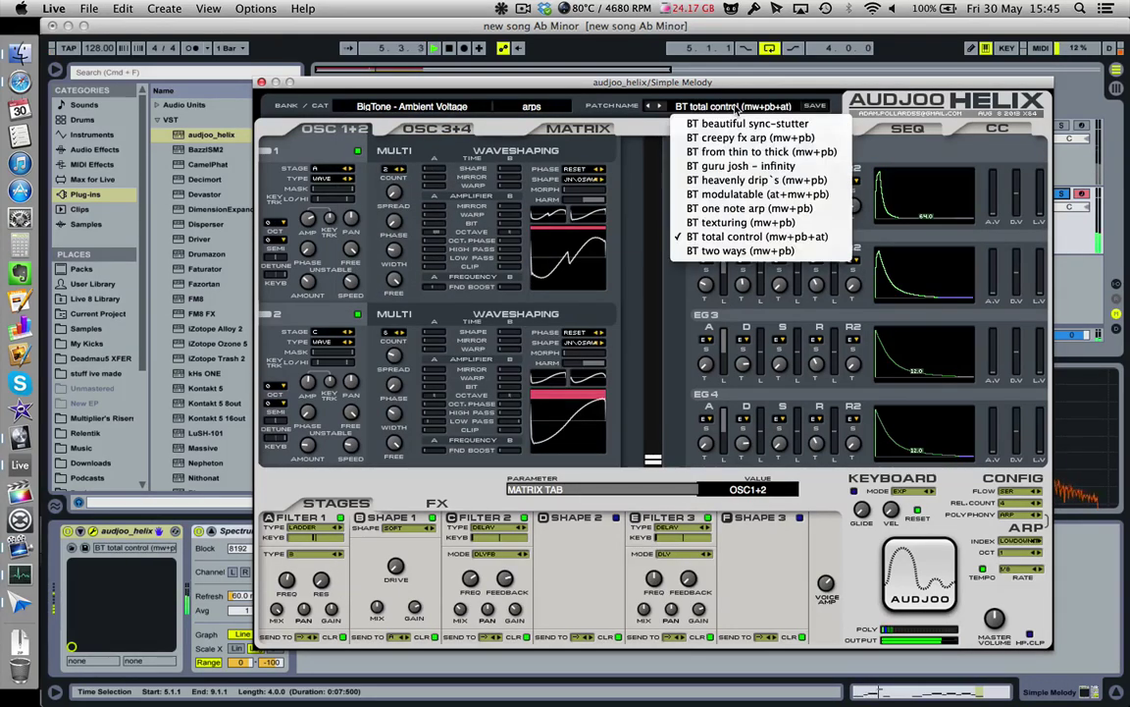
pyautogui.click(751, 138)
pyautogui.click(733, 108)
pyautogui.click(741, 166)
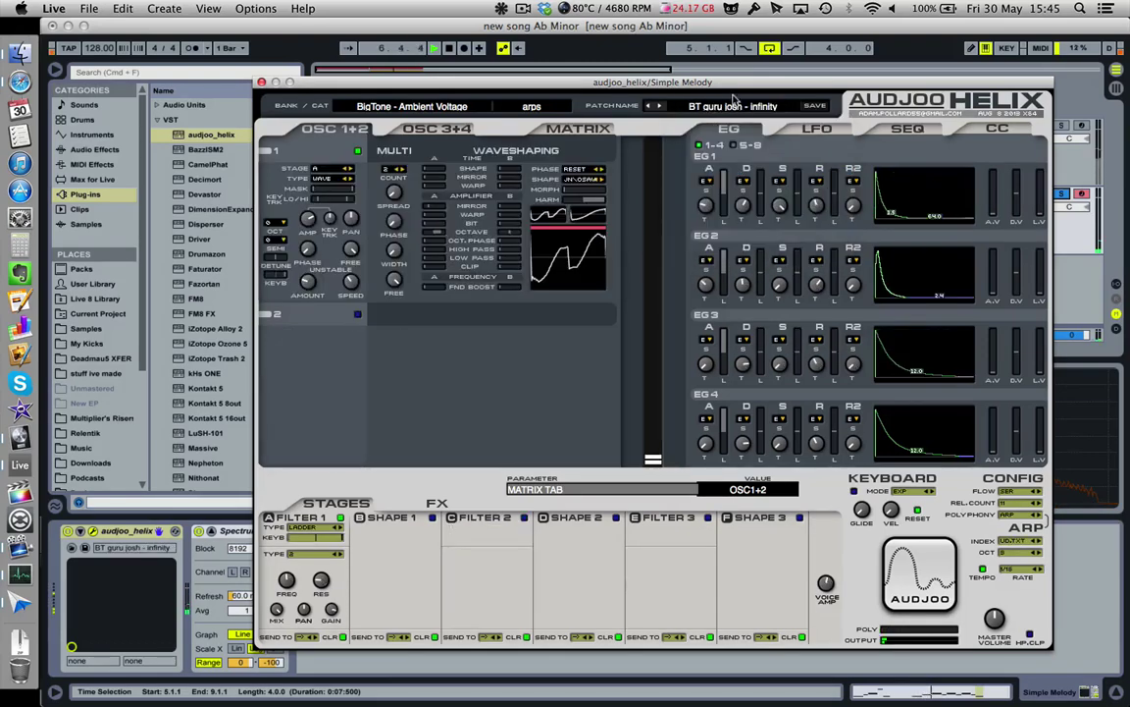
# - Load the BT beautiful sync-stutter patch for the melody and close the Helix window
pyautogui.click(735, 106)
pyautogui.click(738, 124)
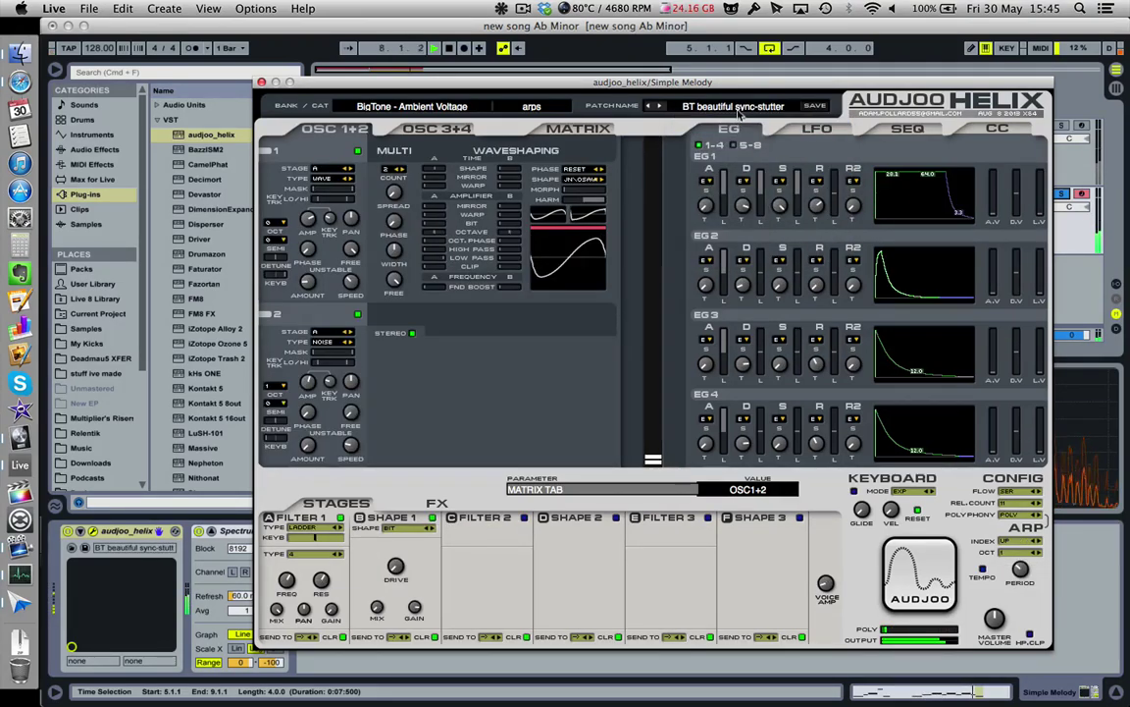
pyautogui.click(738, 108)
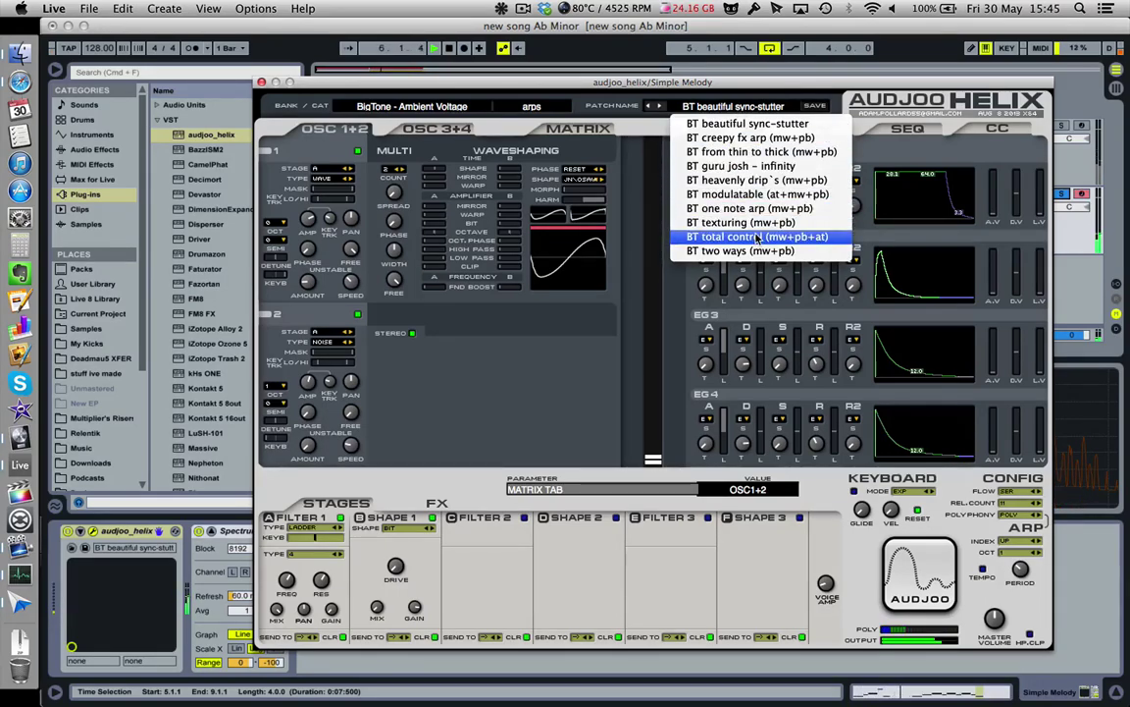
pyautogui.click(842, 86)
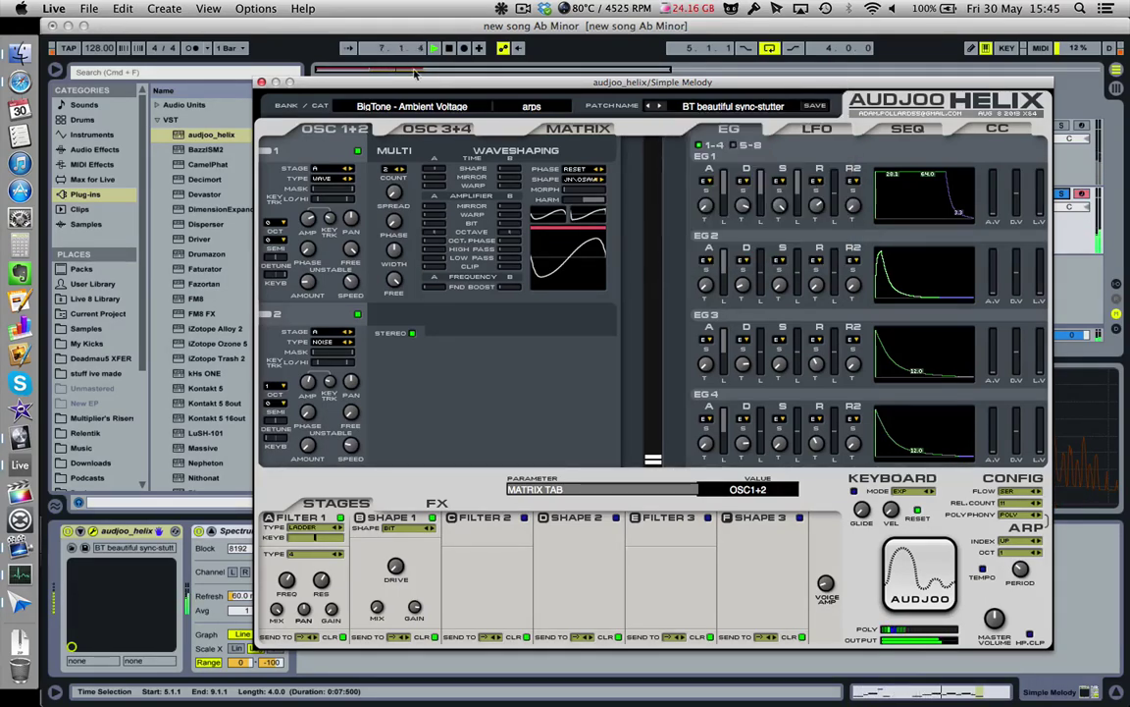
pyautogui.click(261, 82)
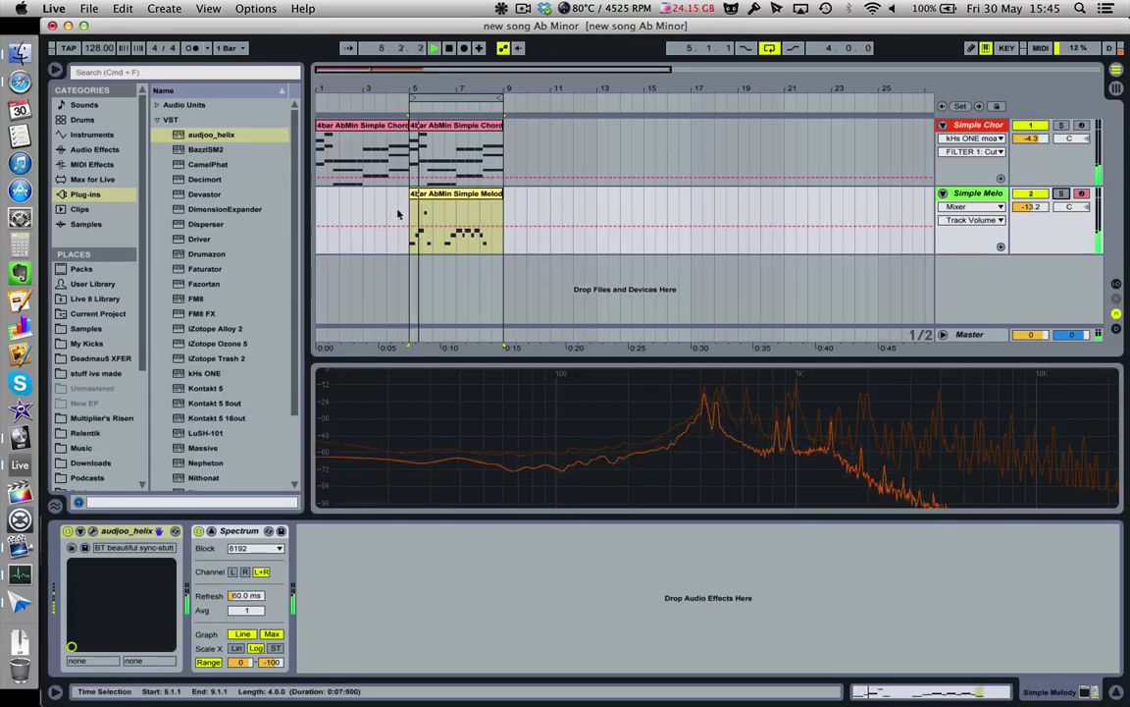
# - Set the Simple Melody track volume to -9.8 dB and compare the melody soloed and together with the chords
pyautogui.click(317, 204)
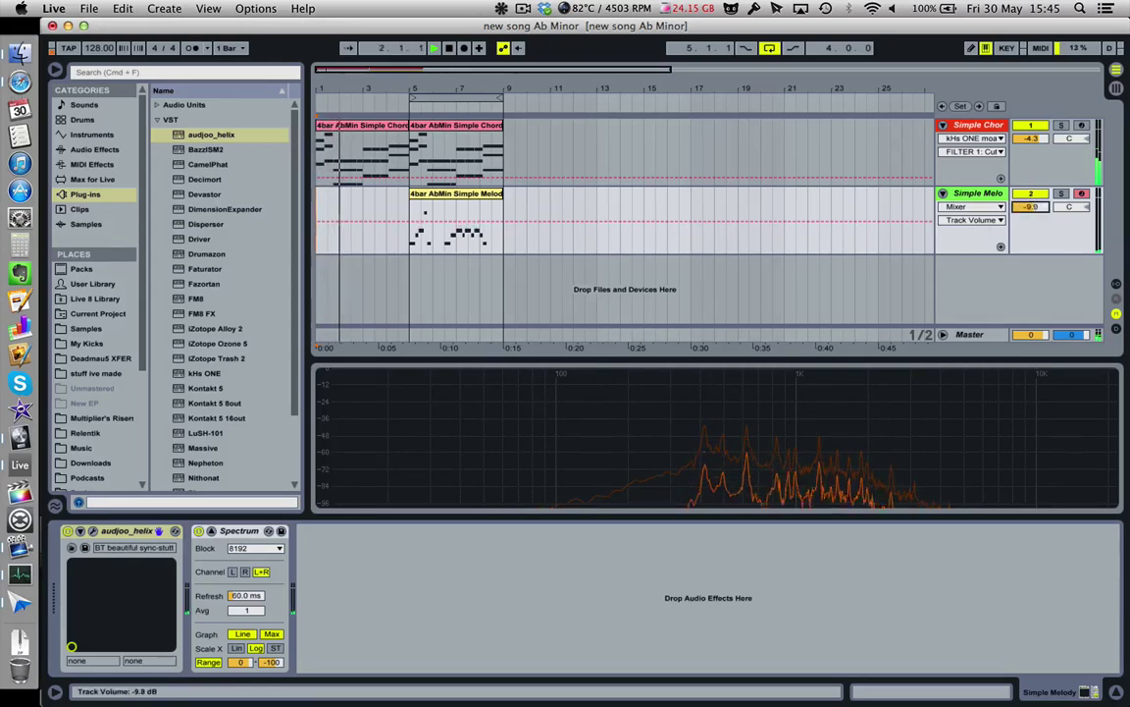
pyautogui.click(987, 195)
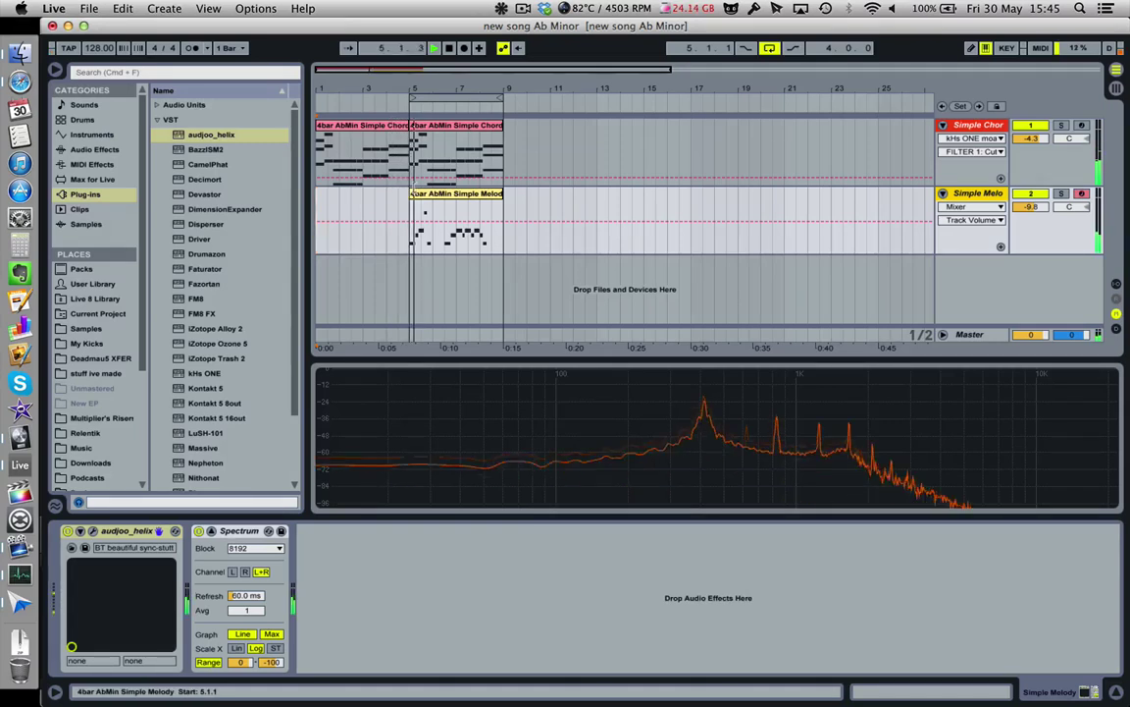
pyautogui.click(1060, 193)
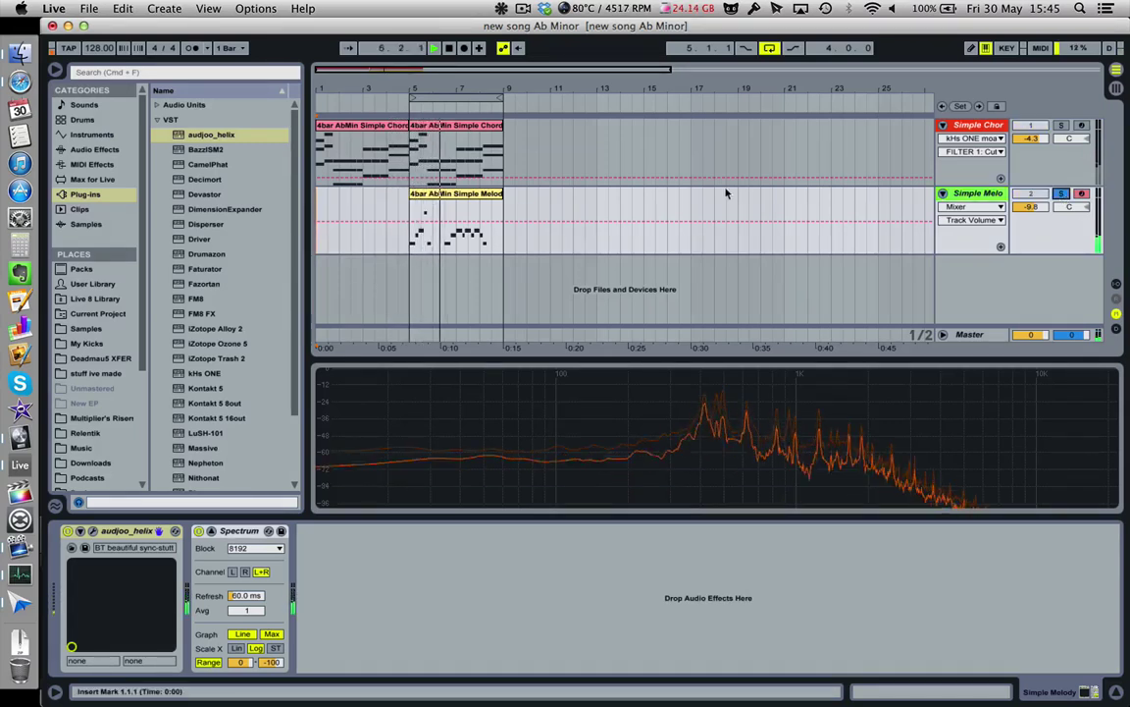
pyautogui.click(457, 218)
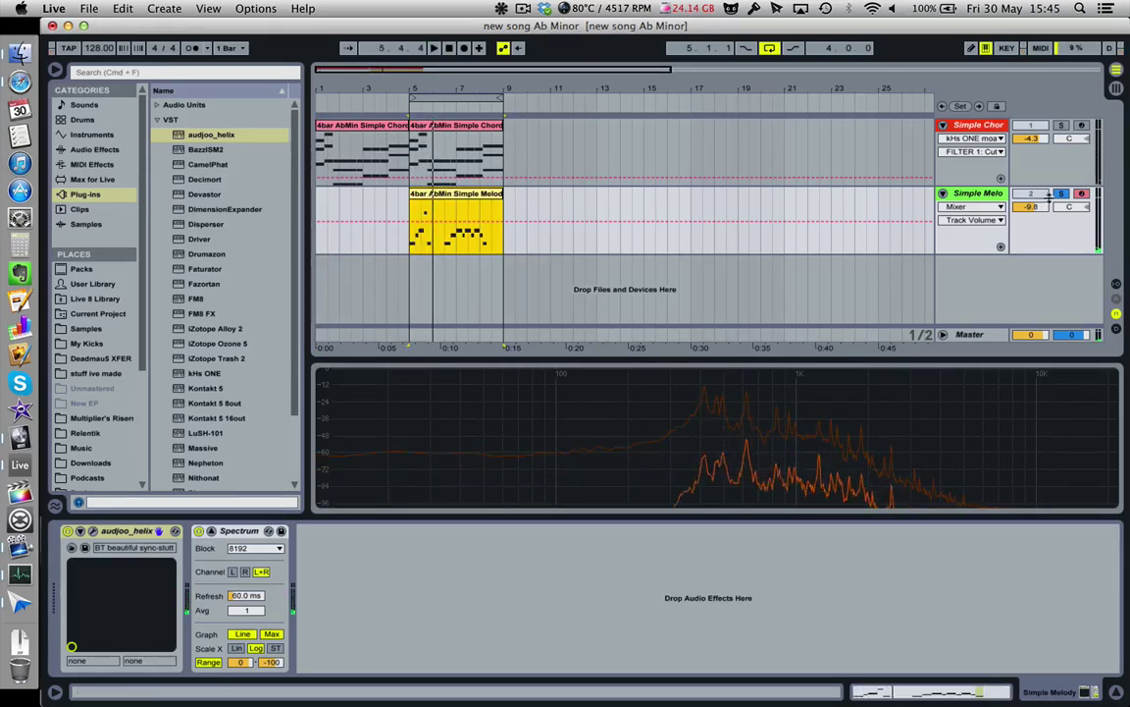
pyautogui.click(316, 200)
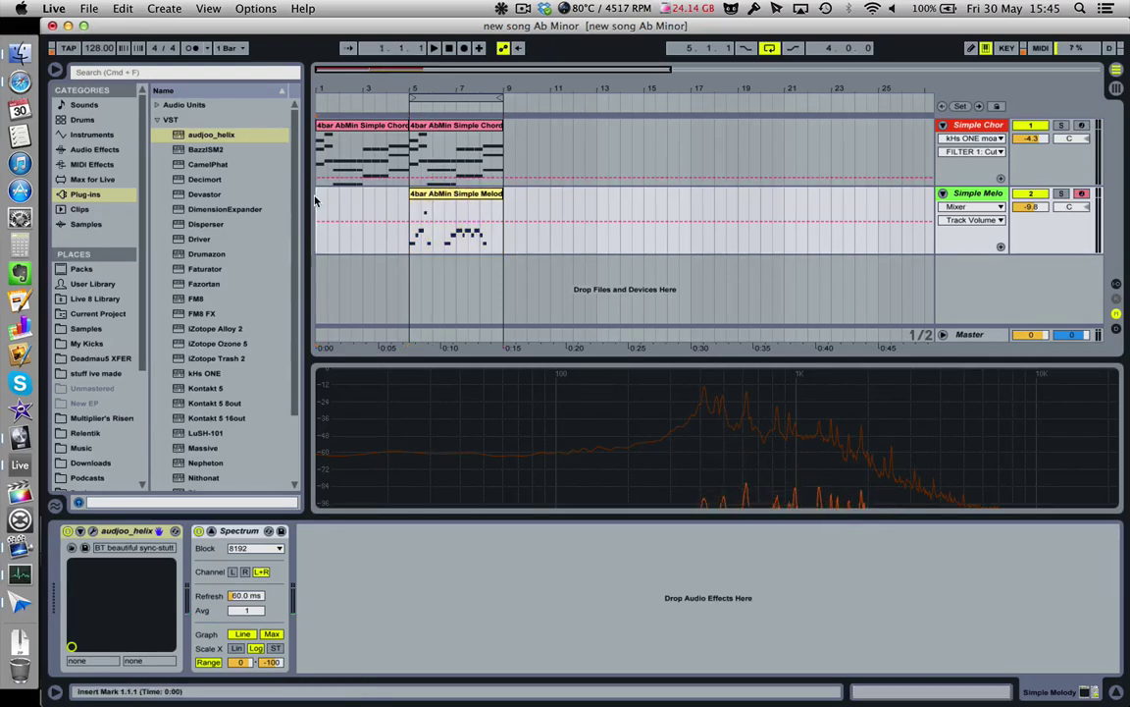
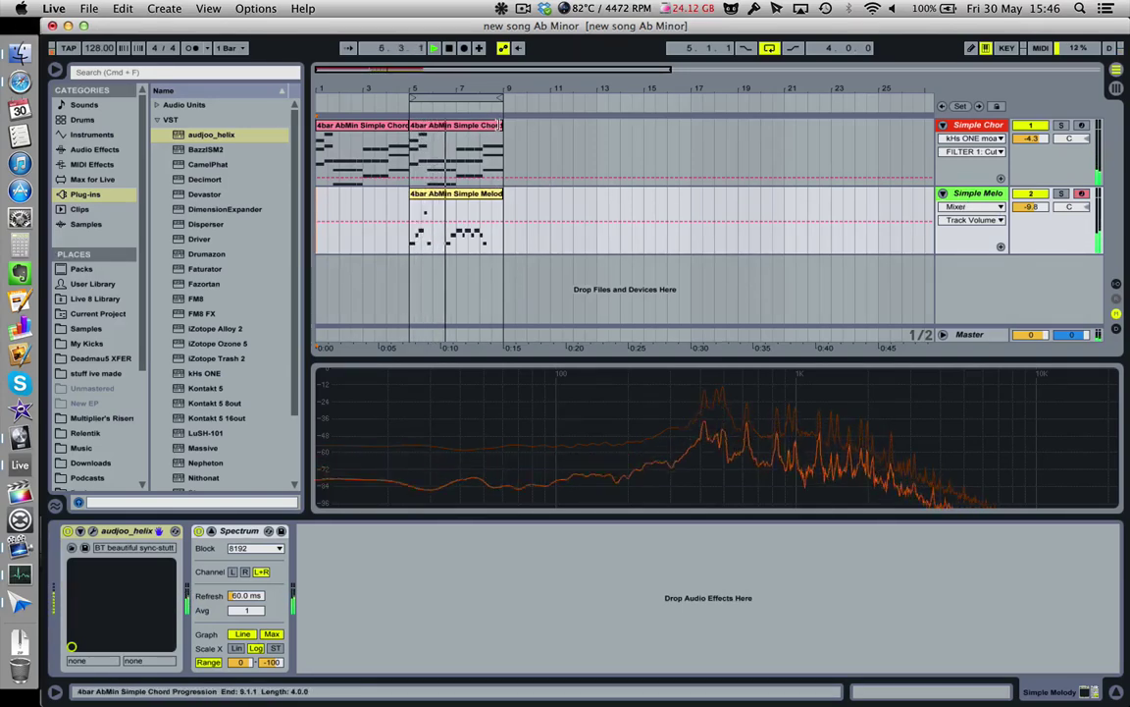
# - Extend the second chord clip to bar 17 and move the melody clip and the loop range to bars 9 to 13
pyautogui.moveTo(502, 147); pyautogui.dragTo(679, 147)
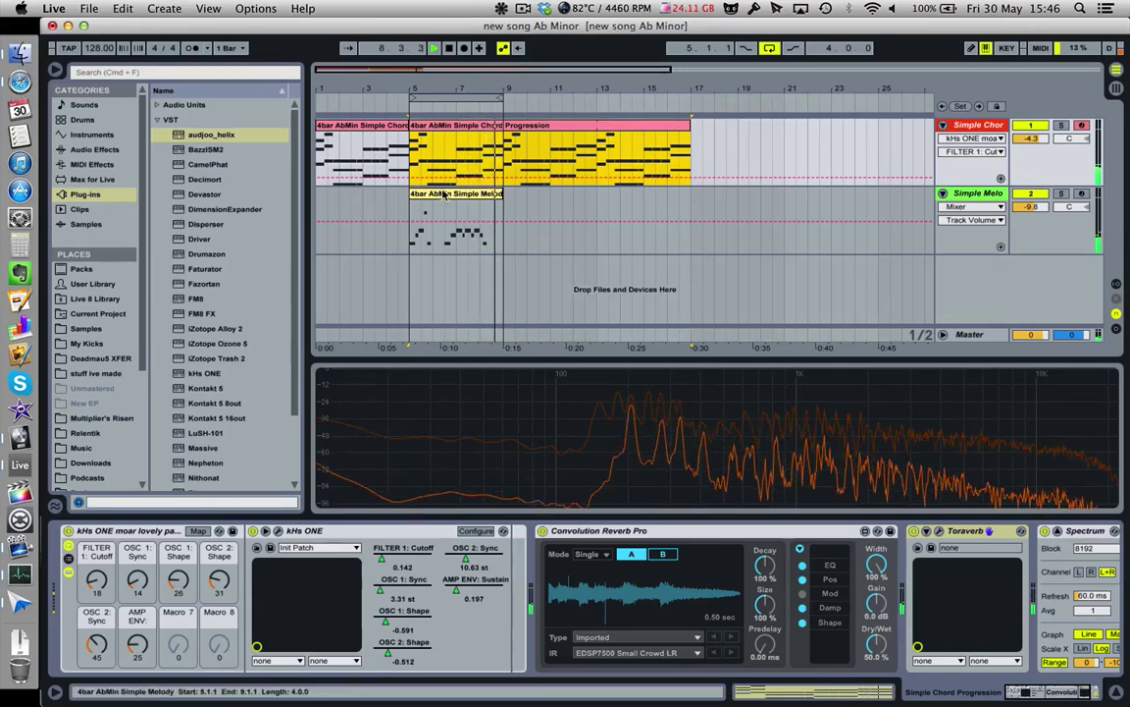
pyautogui.moveTo(444, 193); pyautogui.dragTo(538, 192)
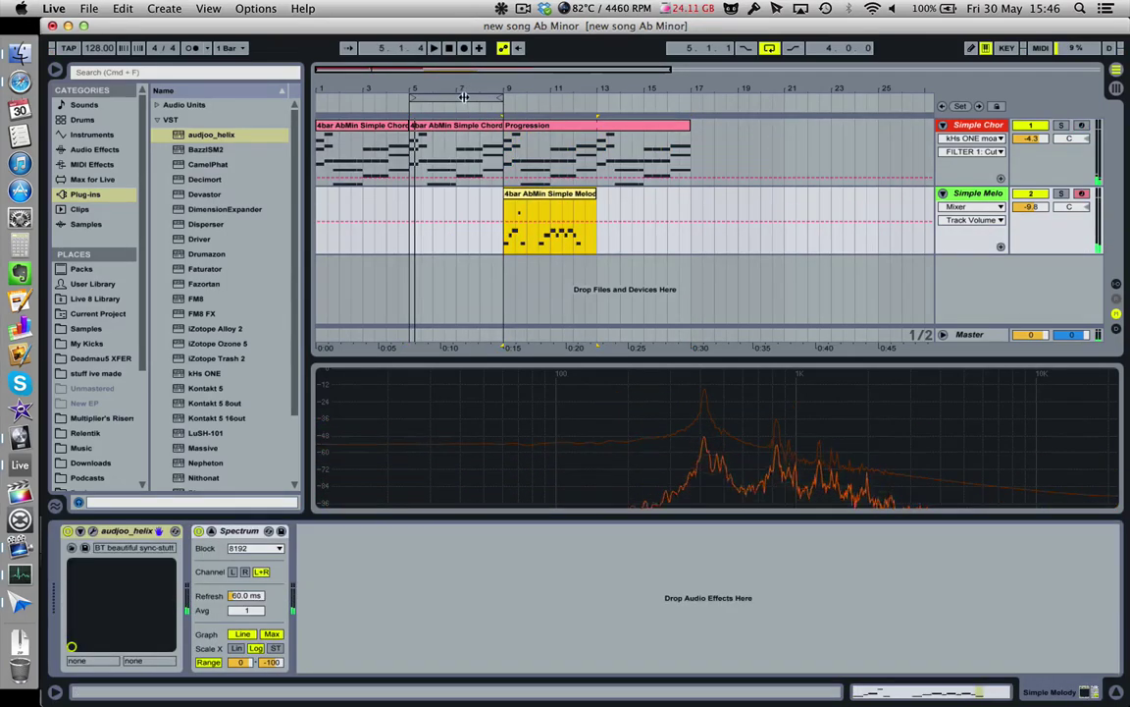
pyautogui.moveTo(463, 98); pyautogui.dragTo(563, 100)
# - Automate Filter 1 Cutoff on the chord track as a ramp rising steadily from bar 1 to bar 17
pyautogui.click(977, 126)
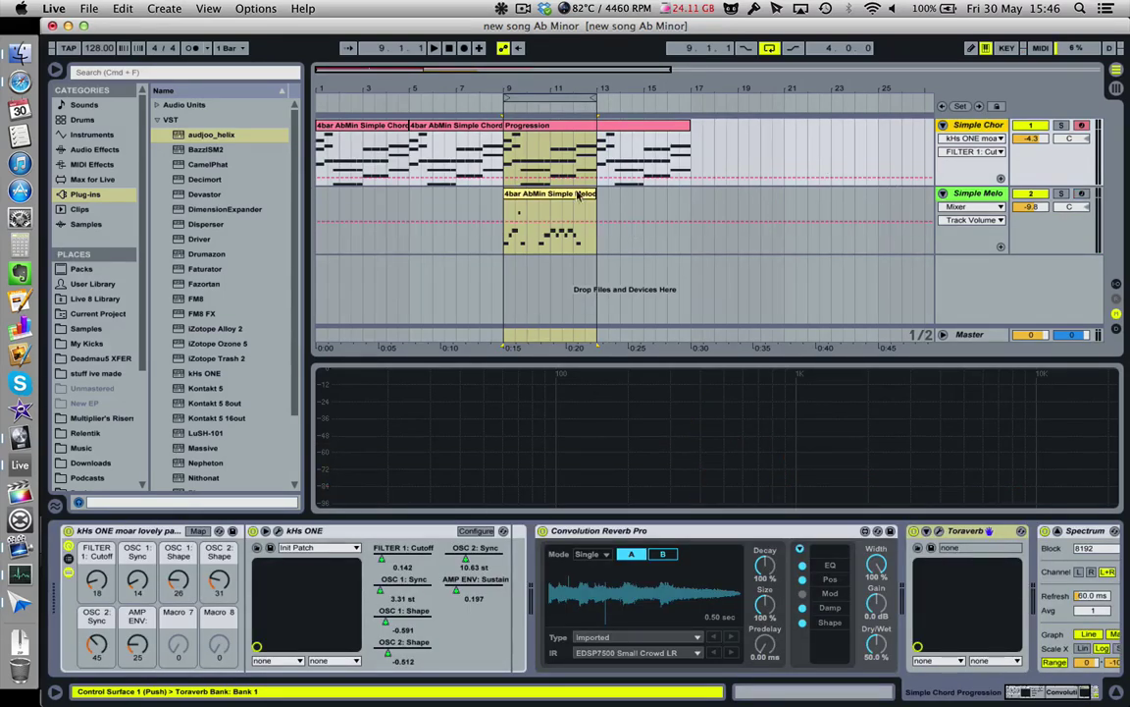
pyautogui.click(97, 581)
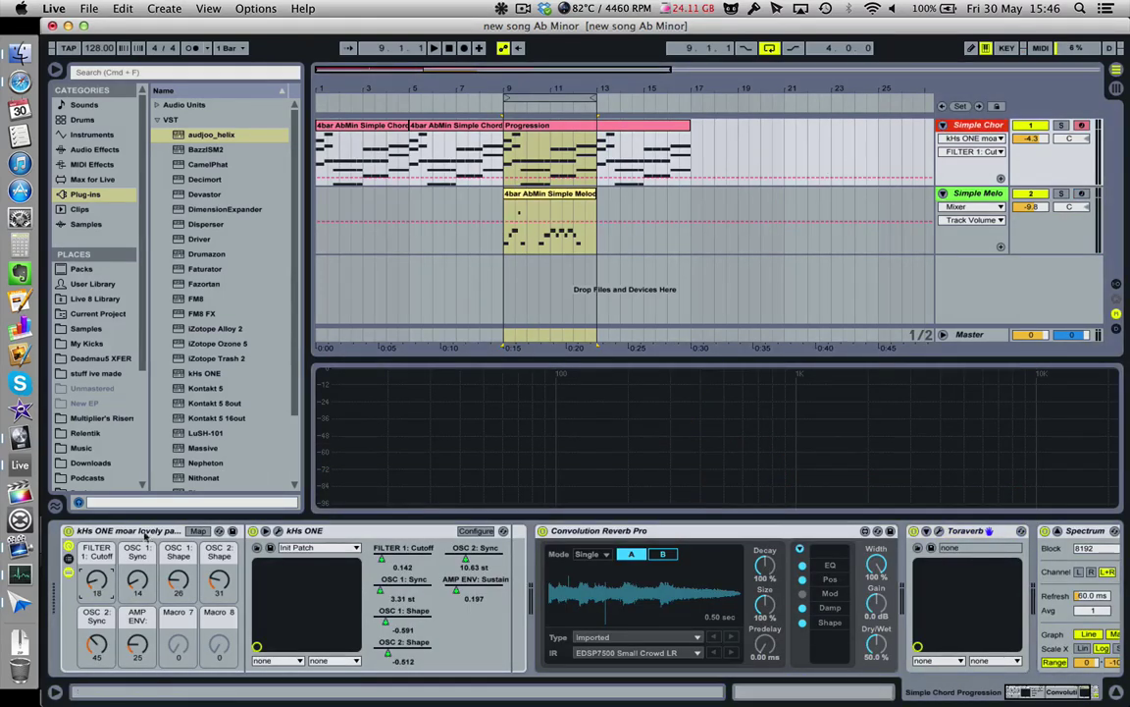
pyautogui.press('b')
pyautogui.click(687, 138)
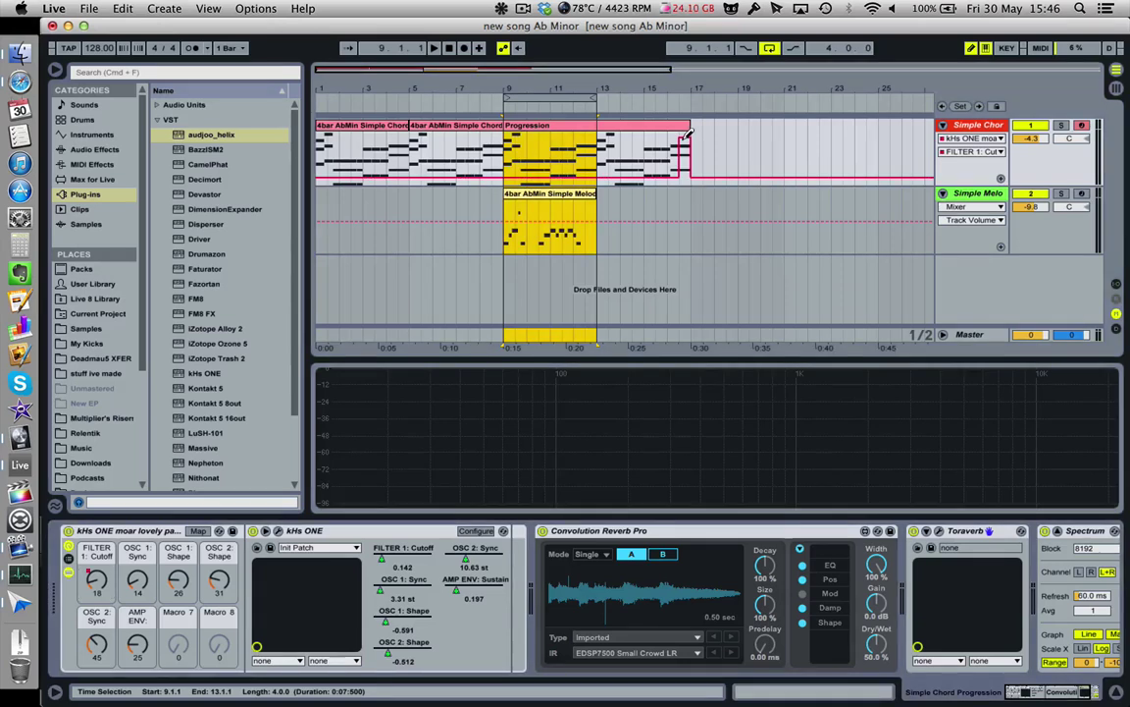
pyautogui.moveTo(675, 169); pyautogui.dragTo(318, 171)
pyautogui.click(318, 180)
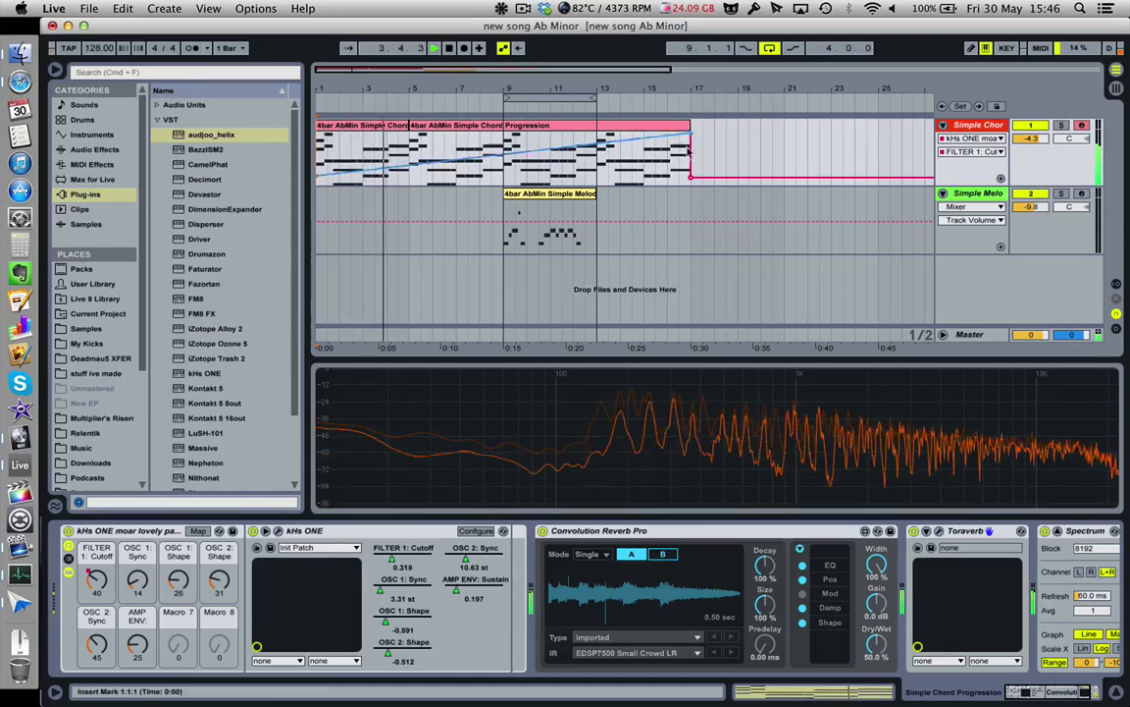
# - Extend the melody clip to bar 17 and stretch the second chord clip back to bar 1 over the first one
pyautogui.press('-')
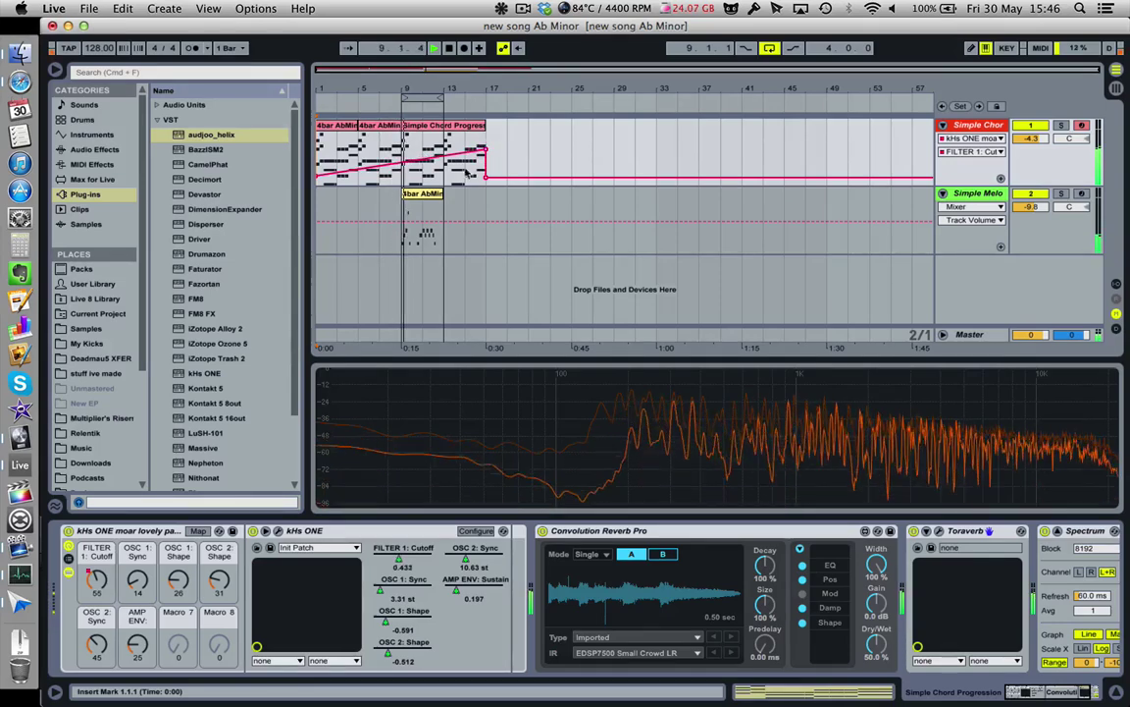
pyautogui.click(414, 194)
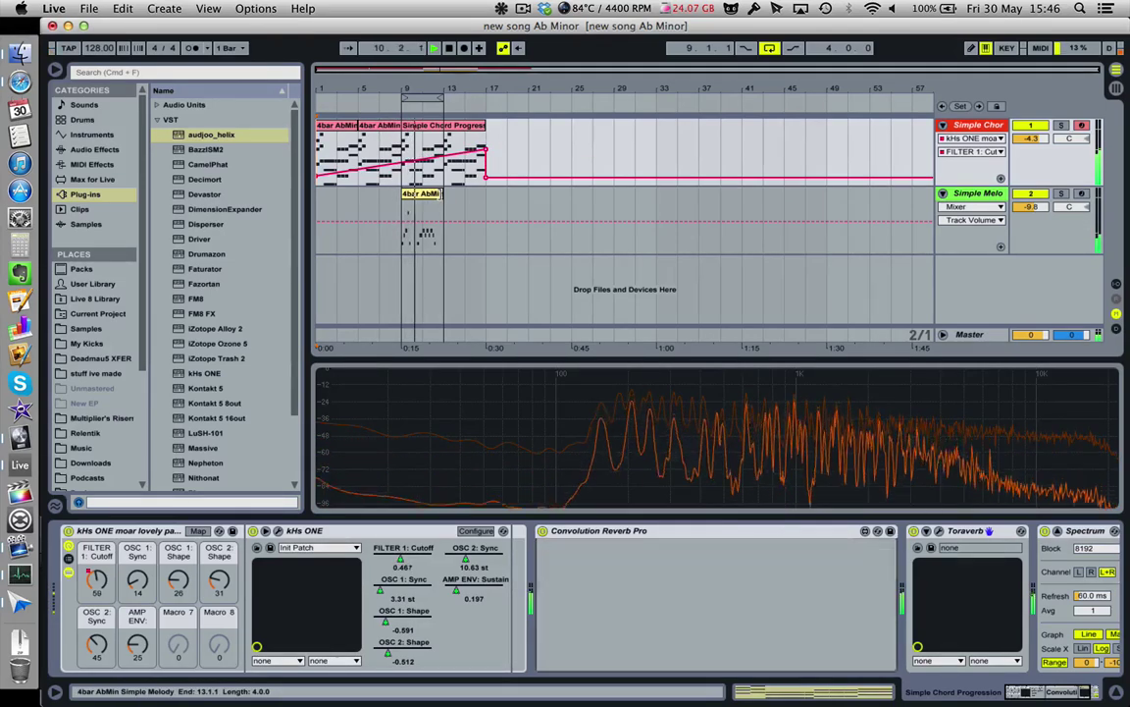
pyautogui.moveTo(443, 196); pyautogui.dragTo(484, 206)
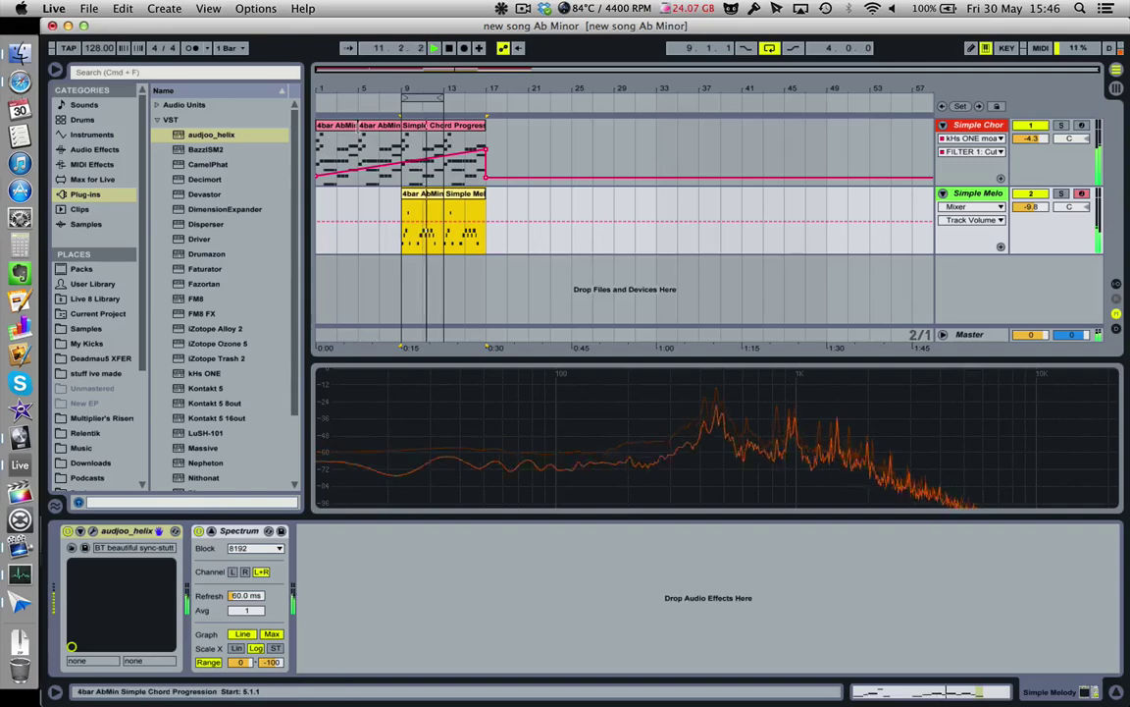
pyautogui.click(317, 144)
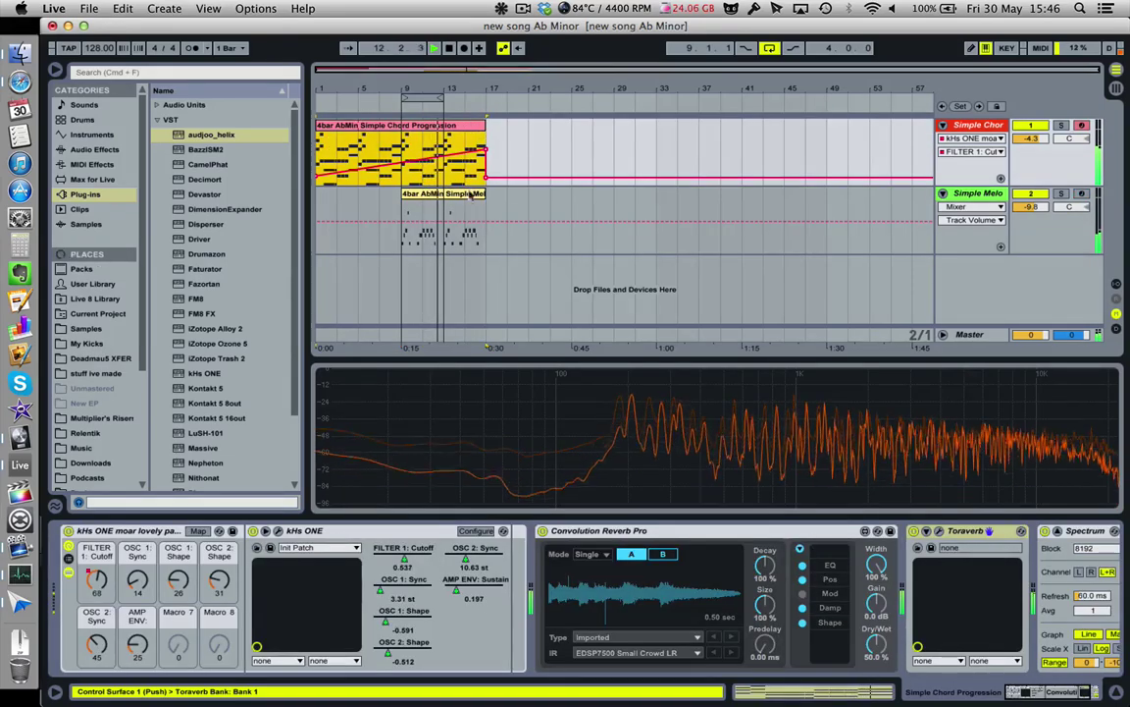
# - Extend the loop range to span bars 9 to 17 and switch looping off
pyautogui.click(465, 196)
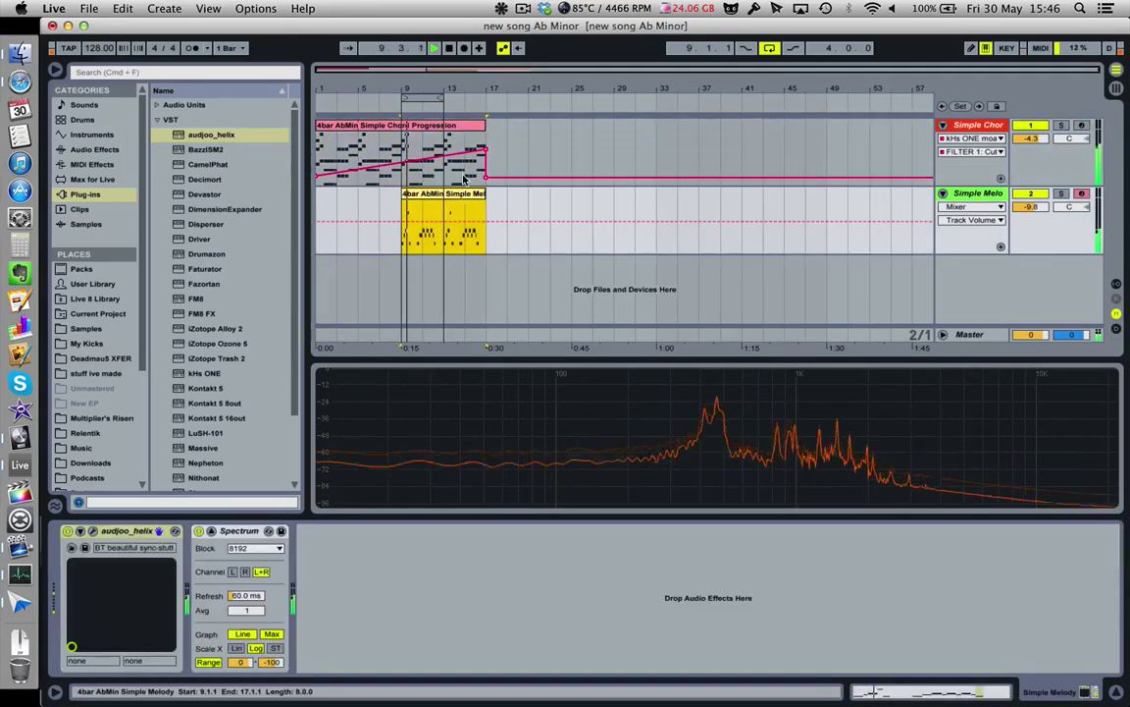
pyautogui.click(775, 48)
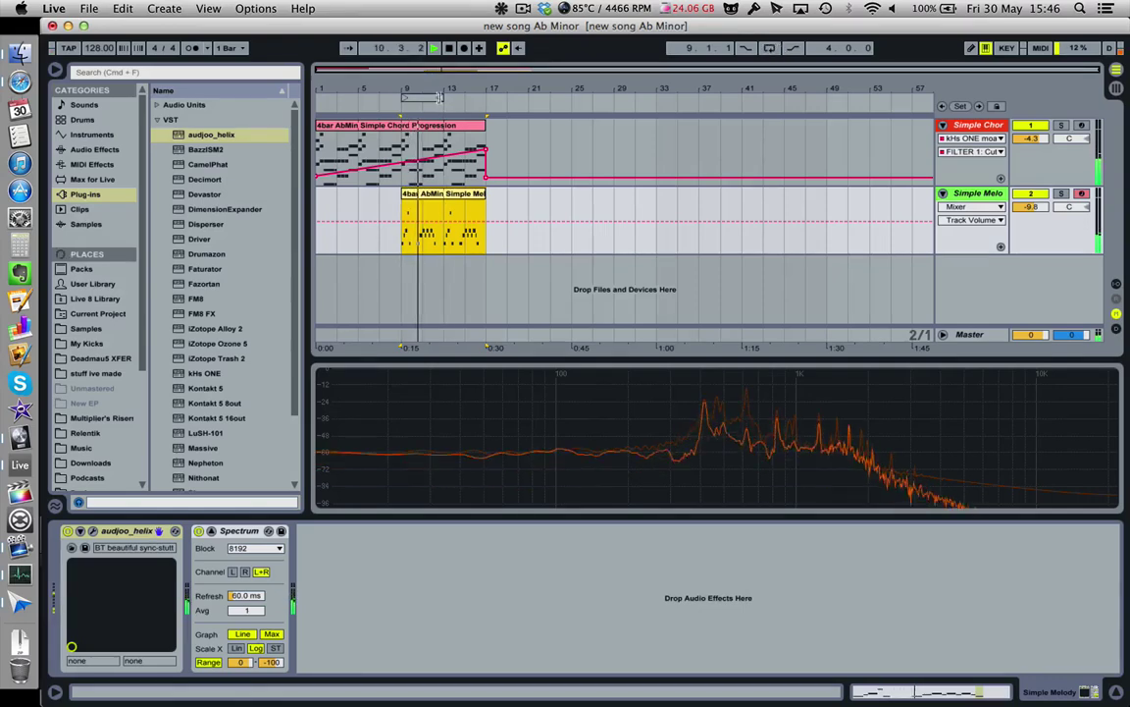
pyautogui.click(524, 243)
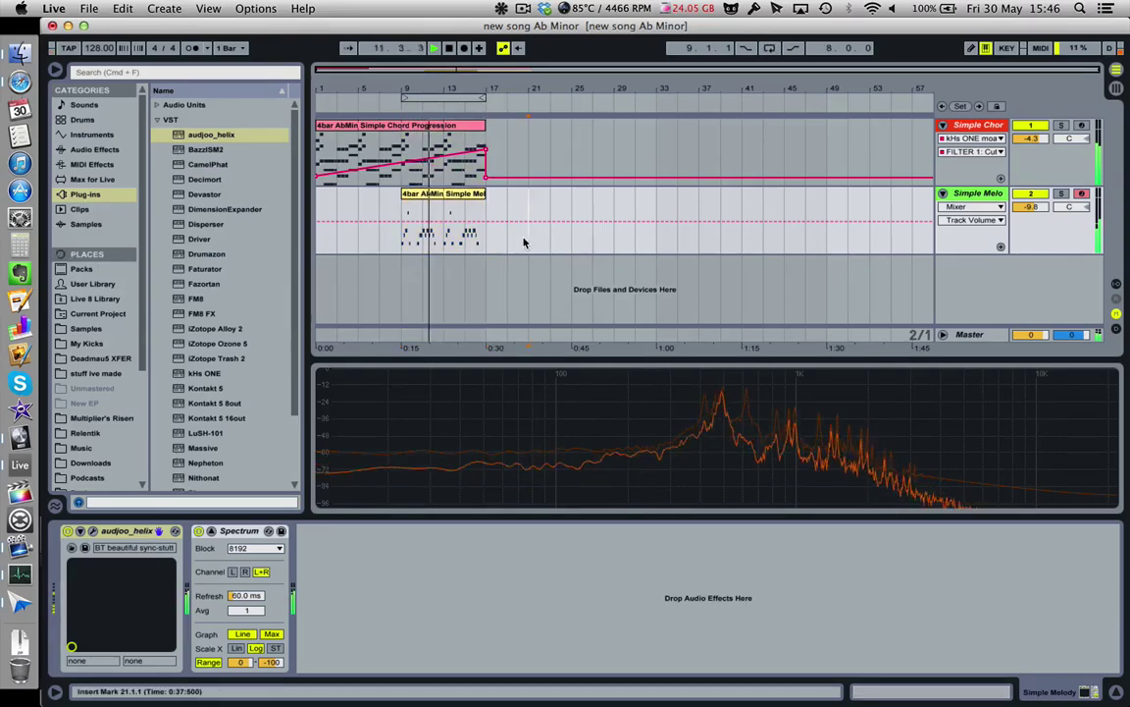
# - Transpose all notes of the melody clip up one octave and set the Simple Melody track volume to -5.5 dB
pyautogui.click(452, 231)
pyautogui.doubleClick(452, 231)
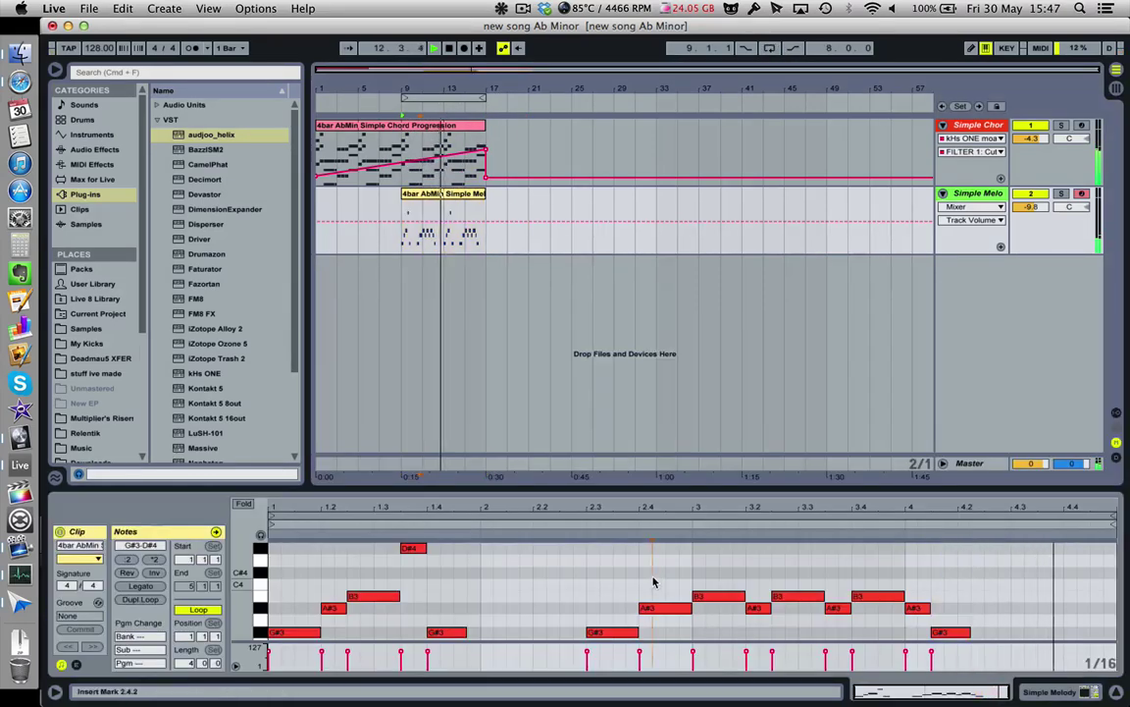
pyautogui.press('super+a')
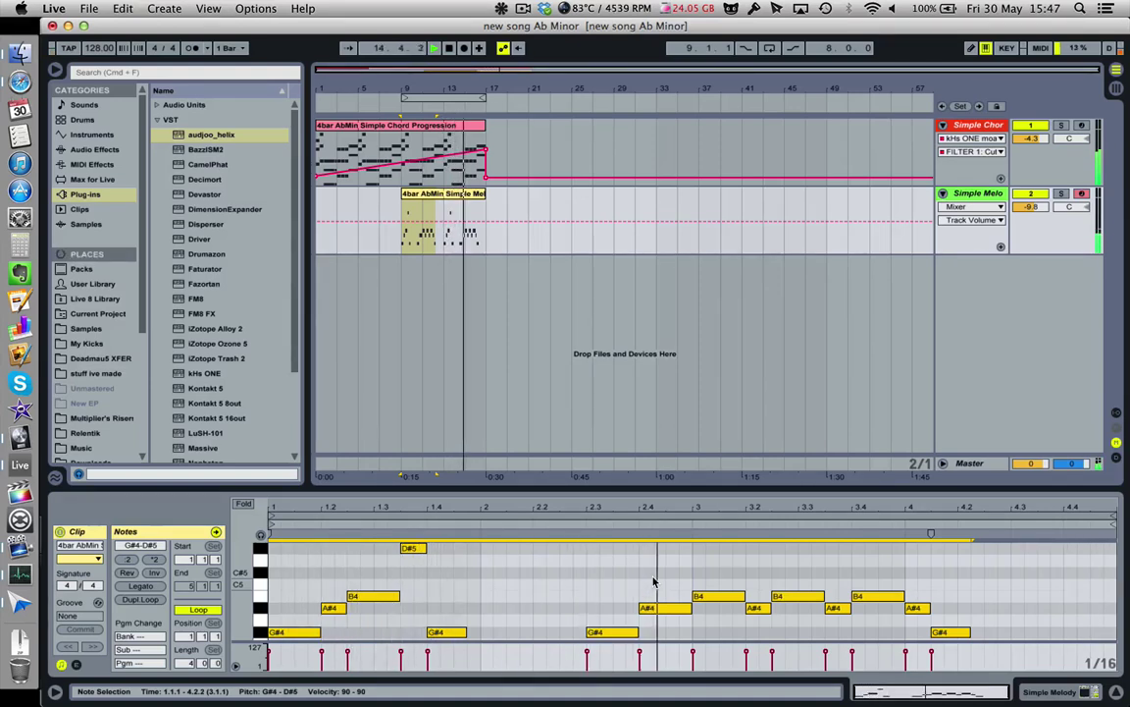
pyautogui.moveTo(1030, 206); pyautogui.dragTo(1031, 177)
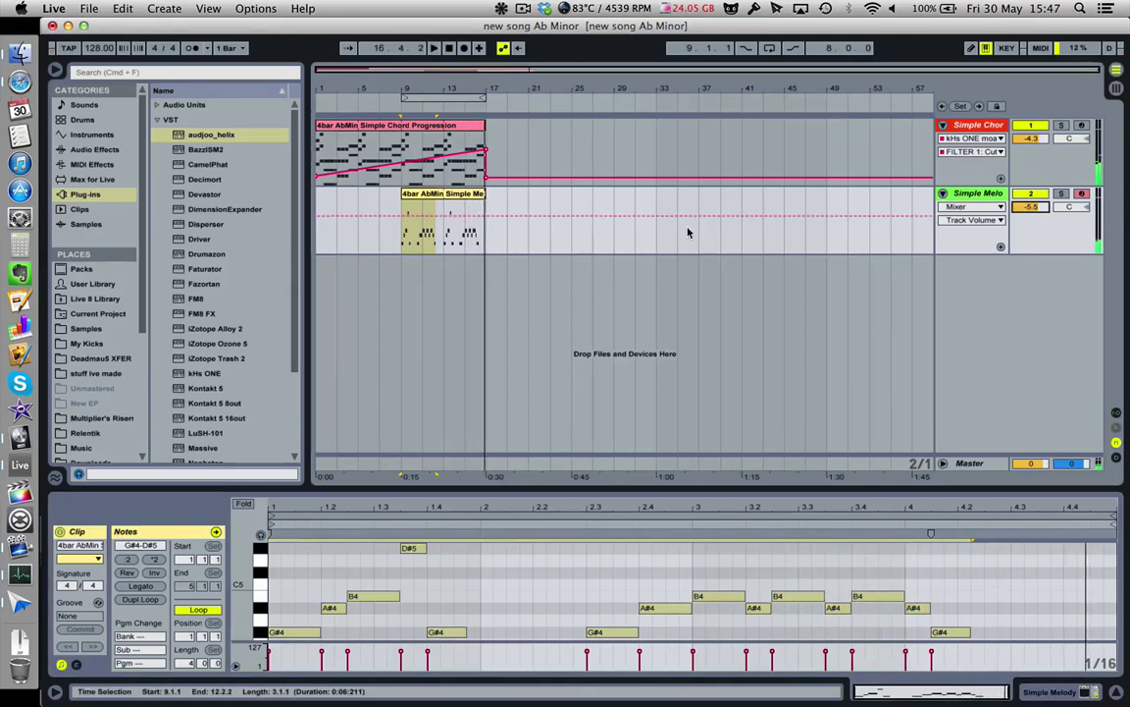
# - Play the arrangement from bar 1 to hear the filter ramp lead into the melody
pyautogui.click(319, 202)
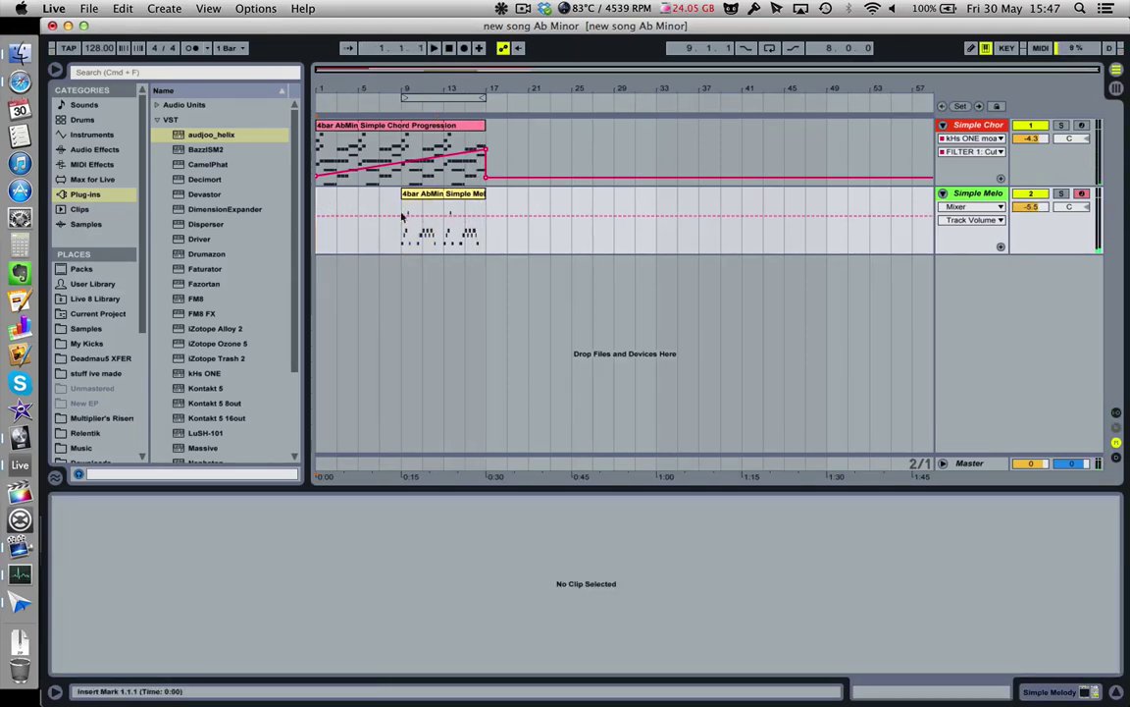
pyautogui.click(476, 195)
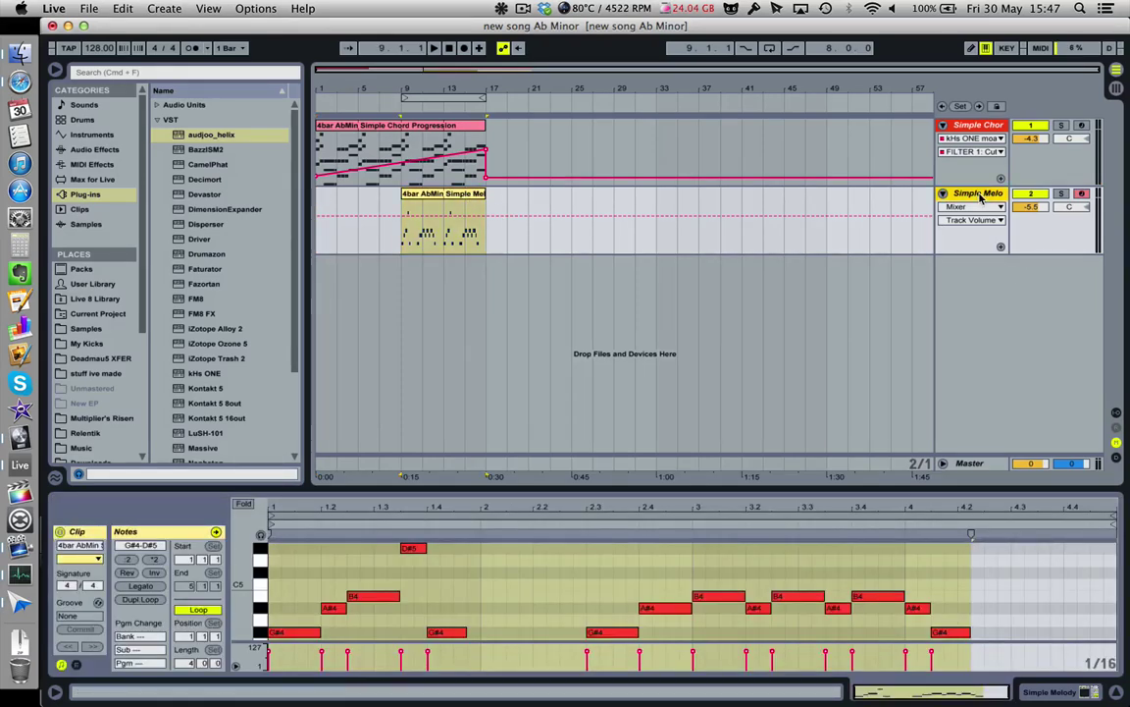
pyautogui.click(320, 207)
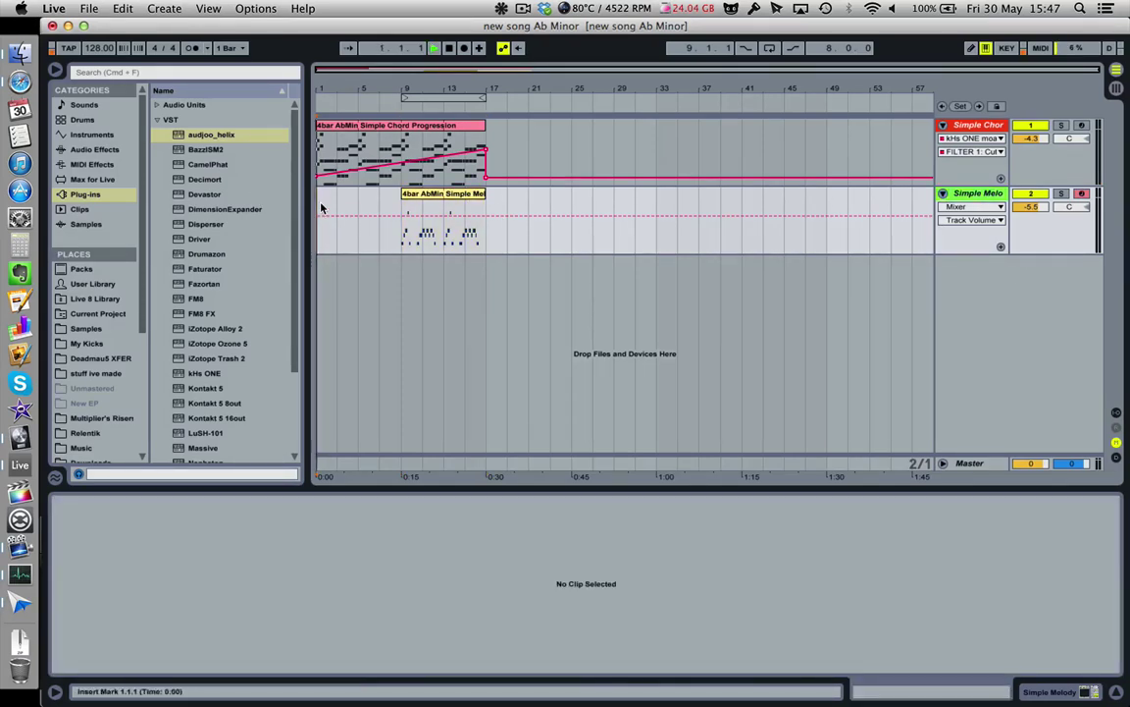
pyautogui.press('space')
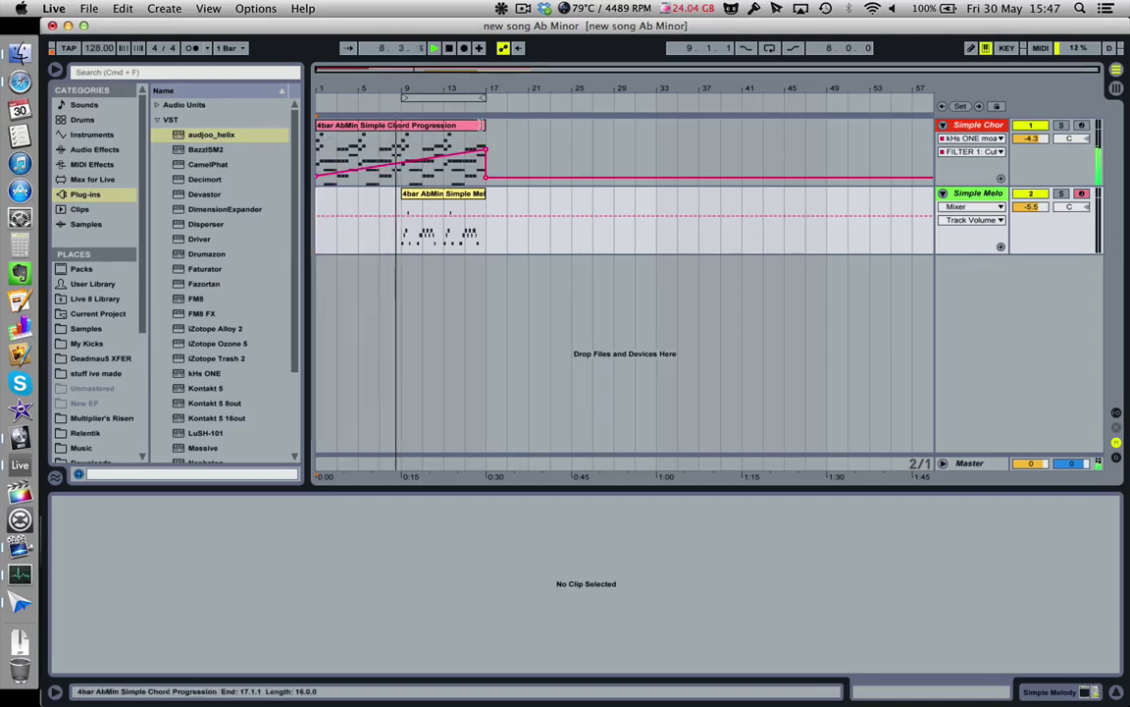
# - Extend the chord clip to bar 33 and delete the low cutoff breakpoint at bar 17 so the automation holds its peak
pyautogui.moveTo(485, 147); pyautogui.dragTo(656, 144)
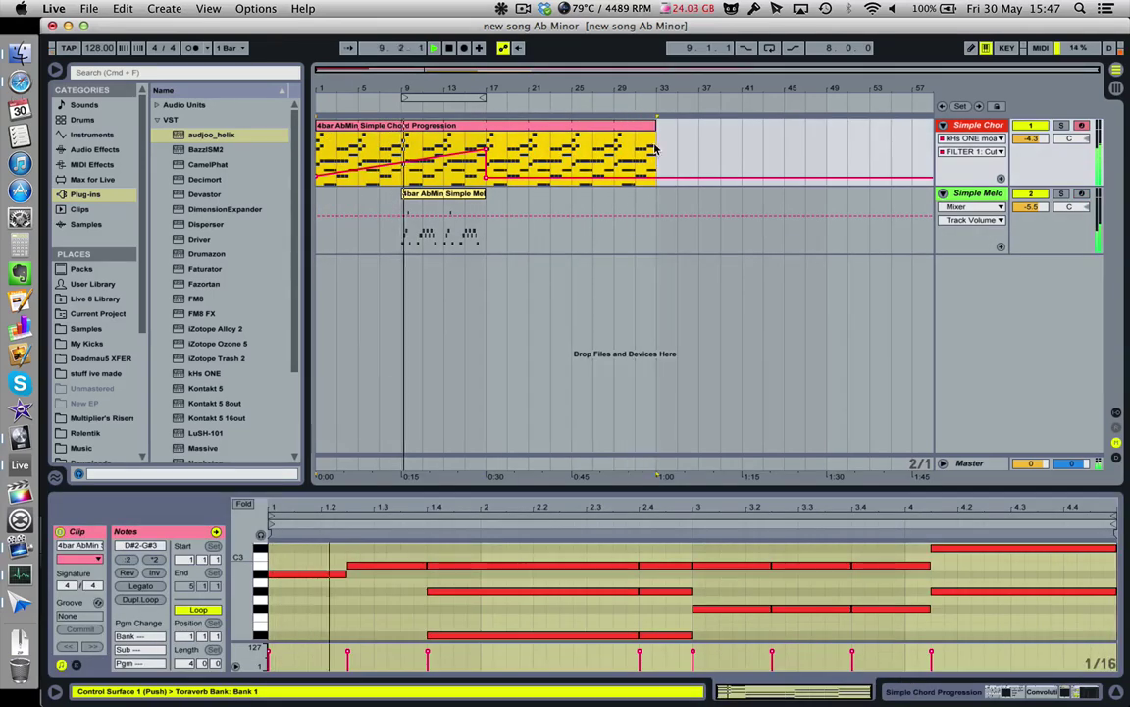
pyautogui.click(502, 160)
pyautogui.click(487, 178)
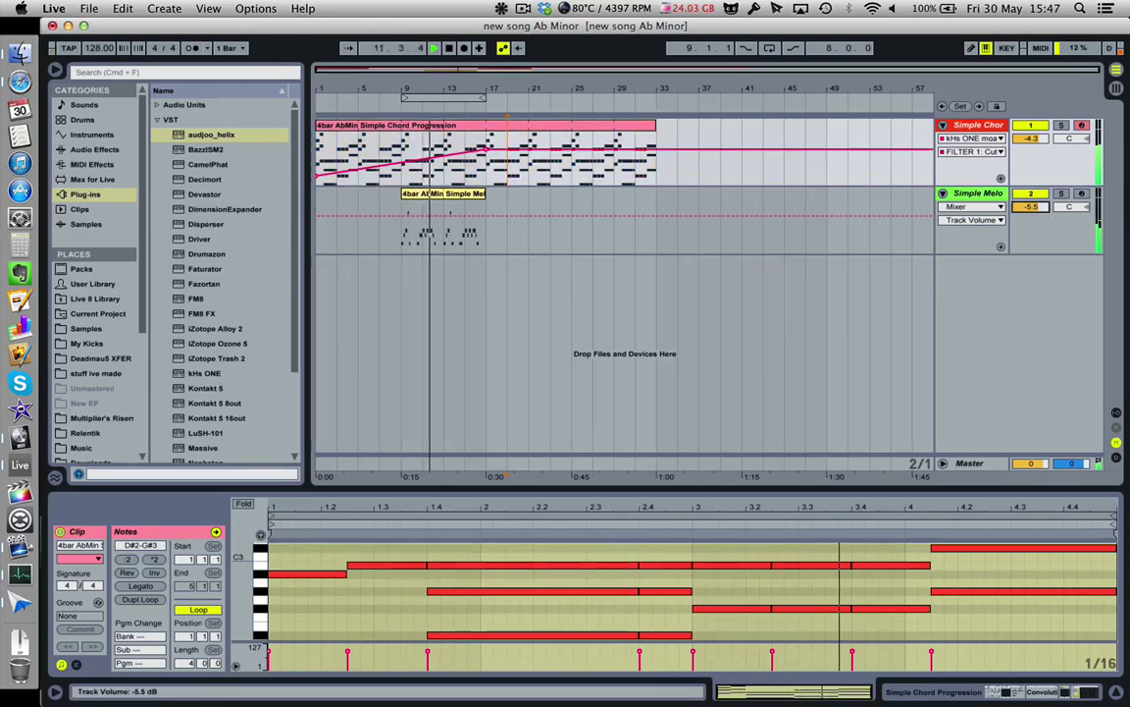
# - Set the Simple Melody track volume to -14.9 dB and extend the melody clip to bar 33
pyautogui.moveTo(1031, 206); pyautogui.dragTo(1030, 236)
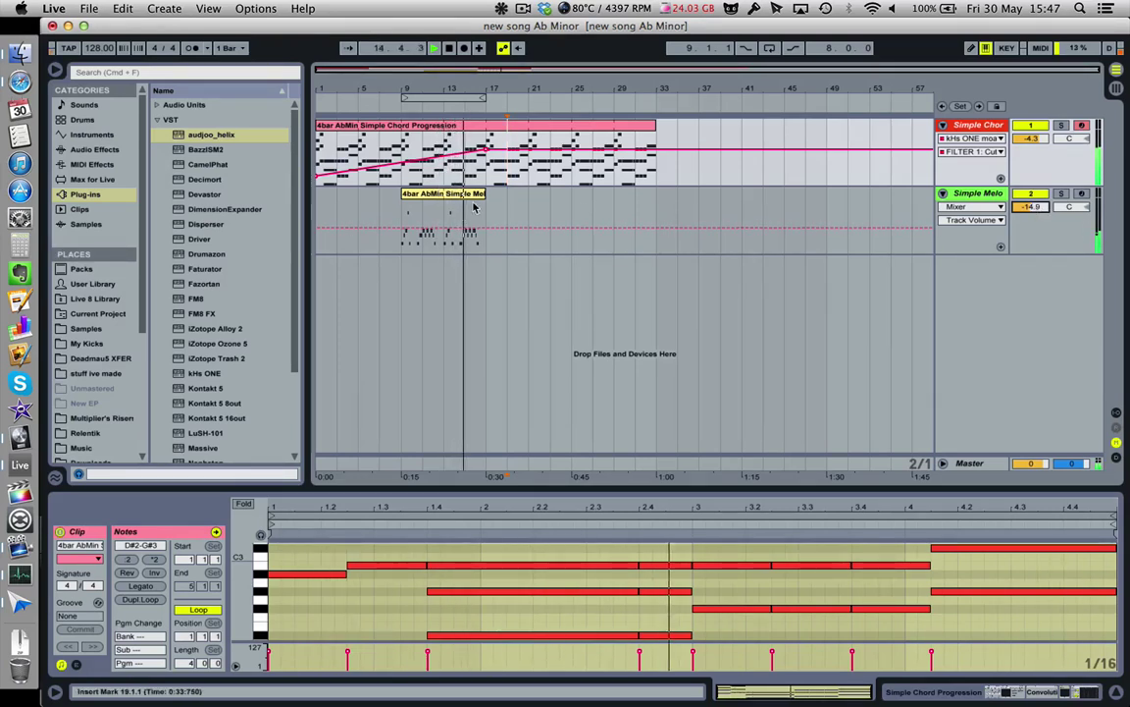
pyautogui.moveTo(481, 207); pyautogui.dragTo(660, 227)
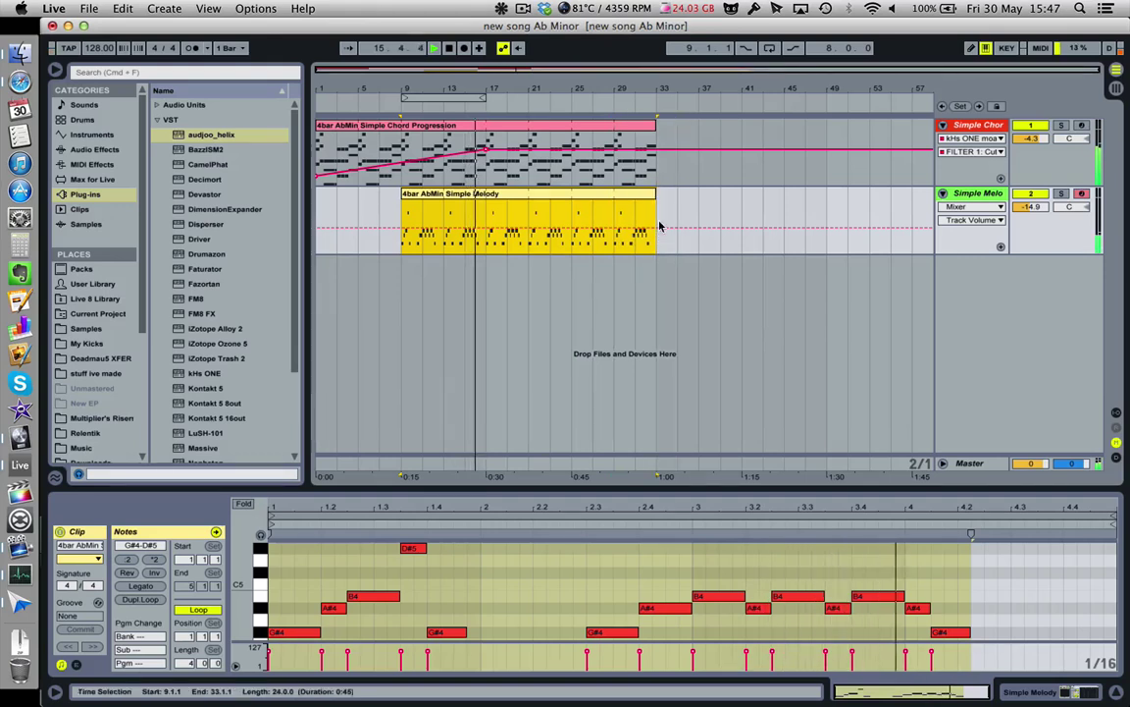
pyautogui.click(661, 220)
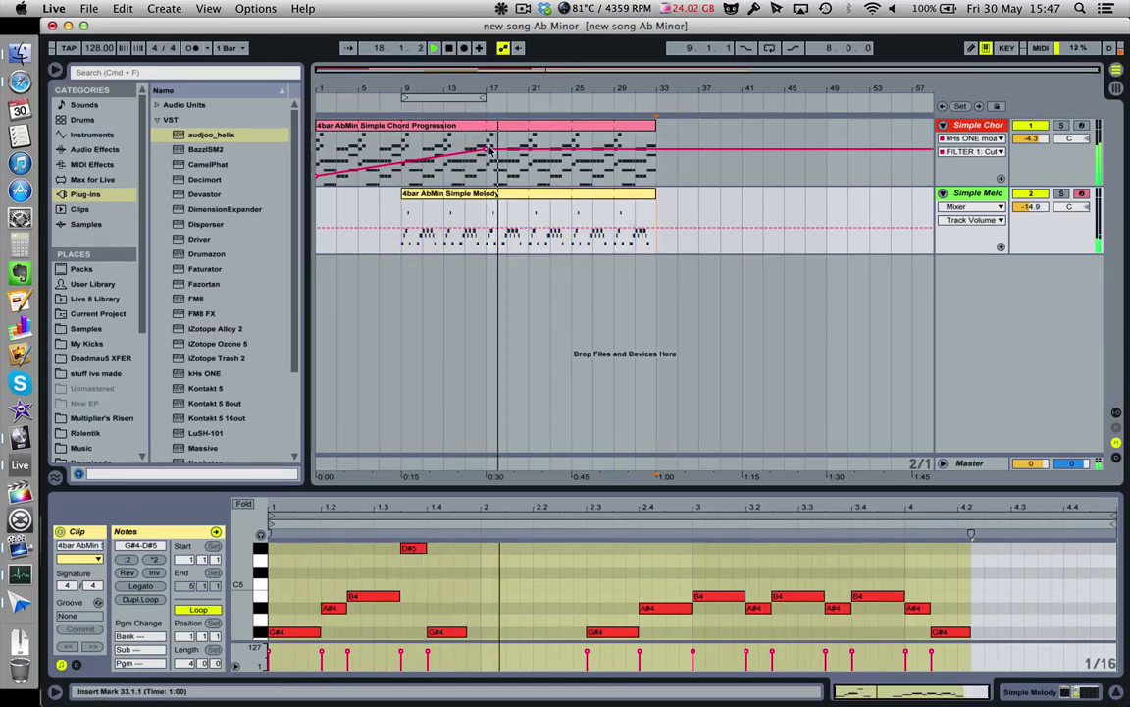
# - Set the Filter 1 Cutoff breakpoint at bar 17 to 87 and replay the arrangement from bar 1
pyautogui.moveTo(491, 149)
pyautogui.mouseDown()
pyautogui.moveTo(486, 135)
pyautogui.moveTo(490, 146)
pyautogui.mouseUp()
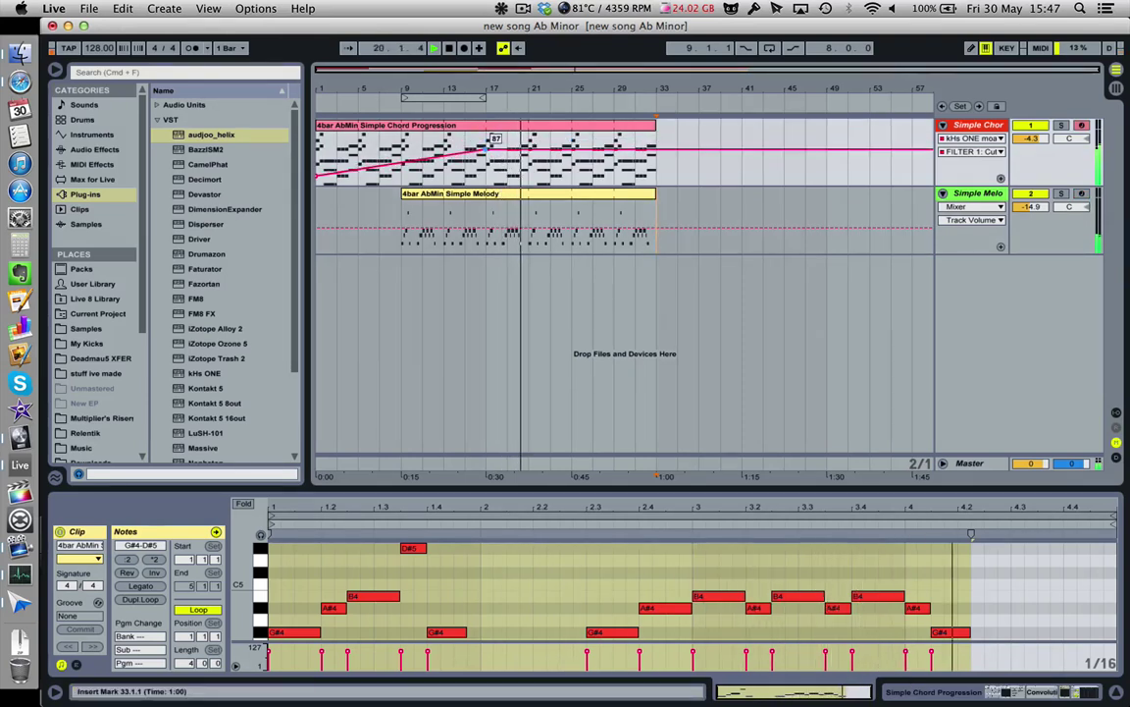
pyautogui.press('space')
pyautogui.click(317, 145)
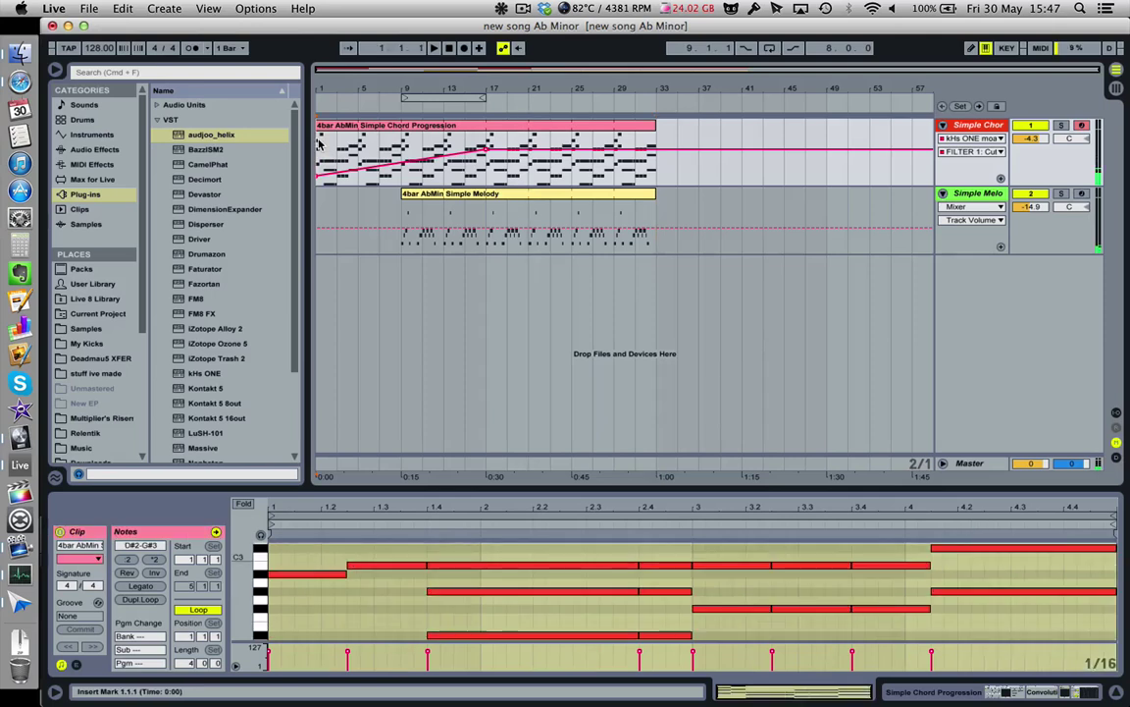
# - Duplicate the Simple Melody track and trim the copy's clip to start at bar 17
pyautogui.click(957, 200)
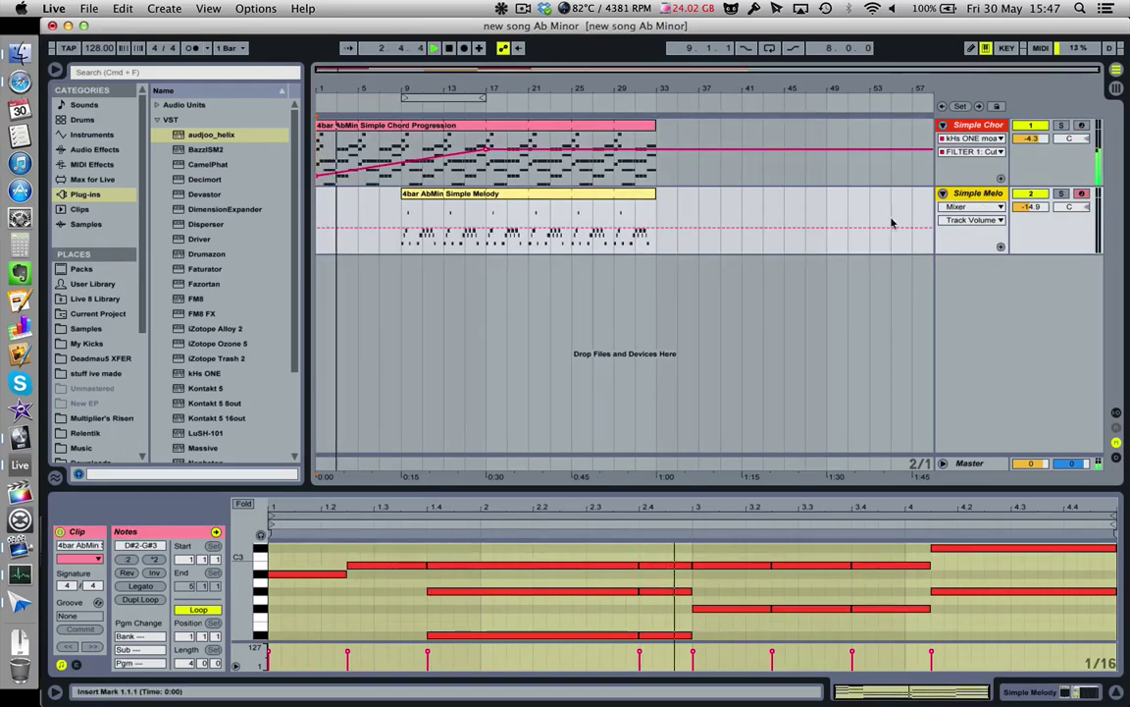
pyautogui.press('super+d')
pyautogui.moveTo(403, 294); pyautogui.dragTo(486, 294)
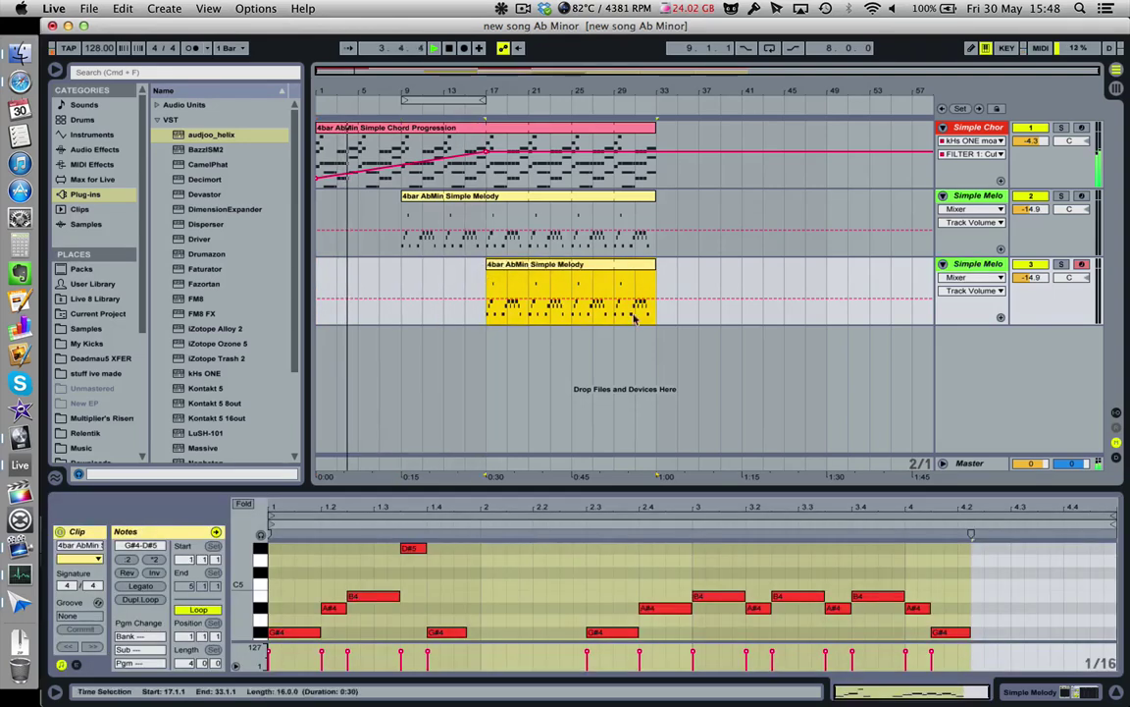
# - Replace the Helix instrument on the duplicated melody track with Massive
pyautogui.click(1016, 692)
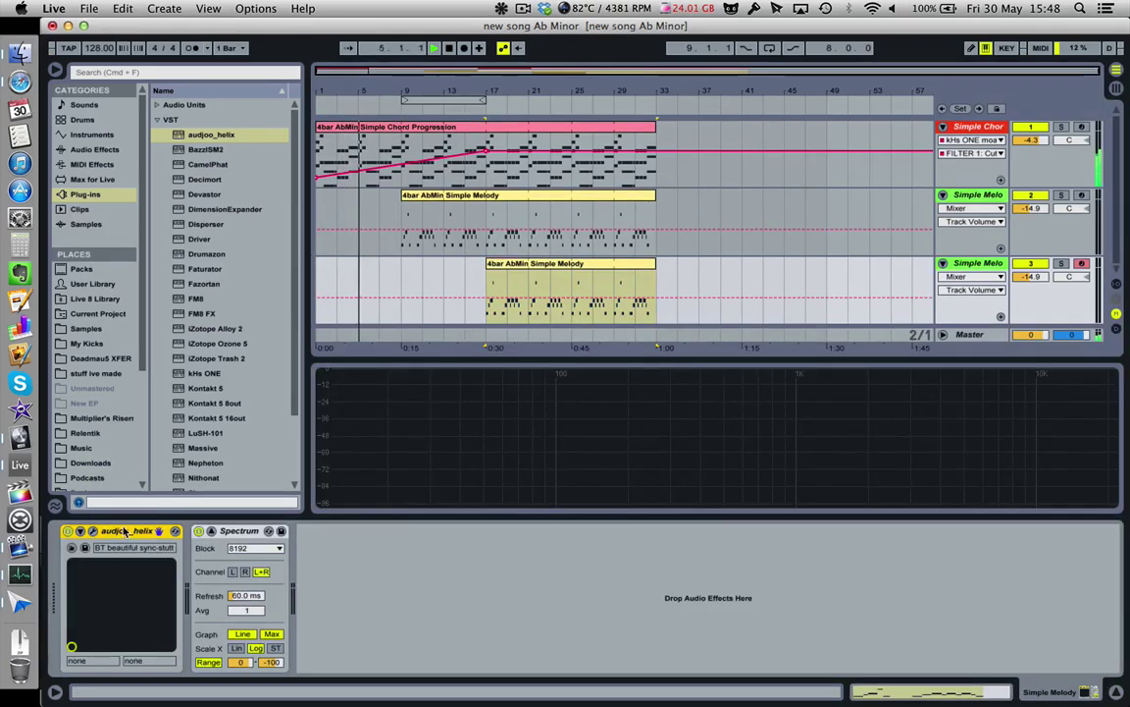
pyautogui.press('Delete')
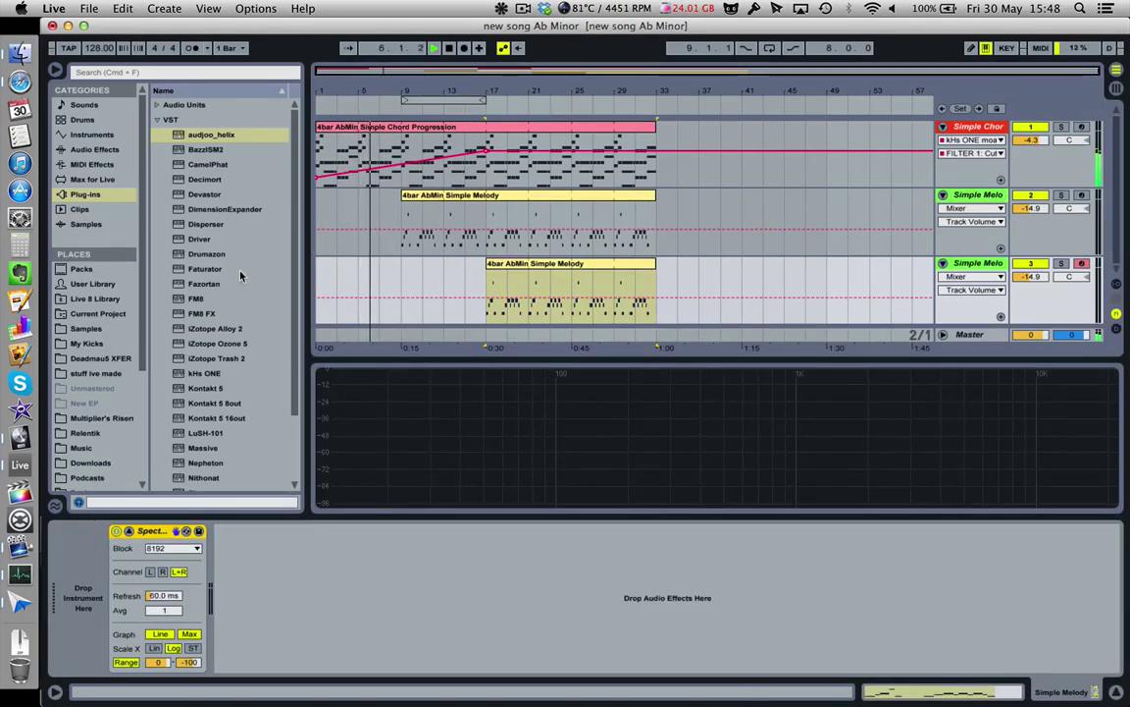
pyautogui.scroll(-2, 239, 252)
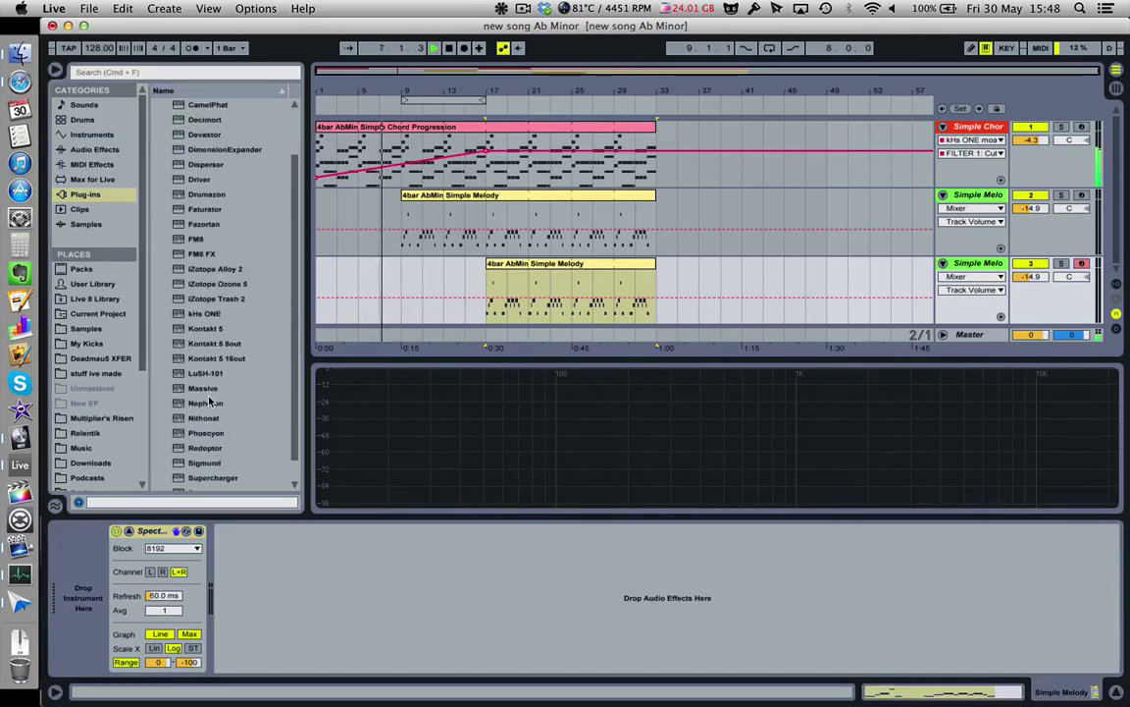
pyautogui.moveTo(208, 391); pyautogui.dragTo(98, 564)
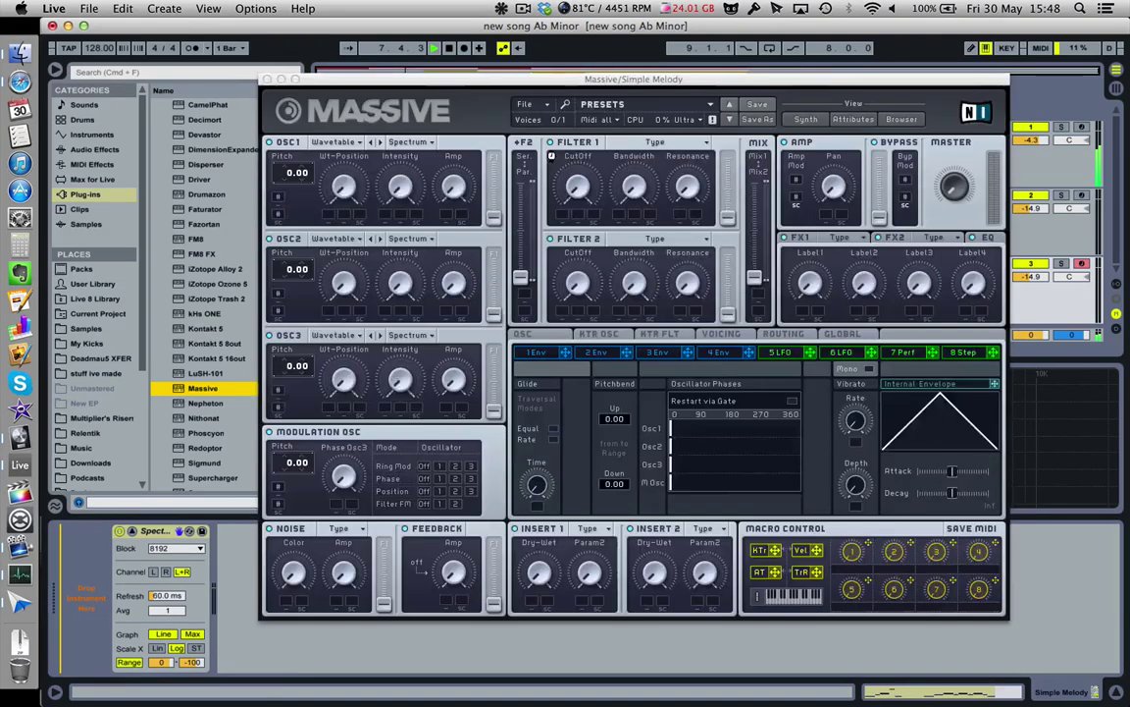
# - Start opening a sound file in Massive and go to the new massive presets folder within Music Production, collapsing the Samples and new new new ep folders
pyautogui.click(529, 106)
pyautogui.click(535, 115)
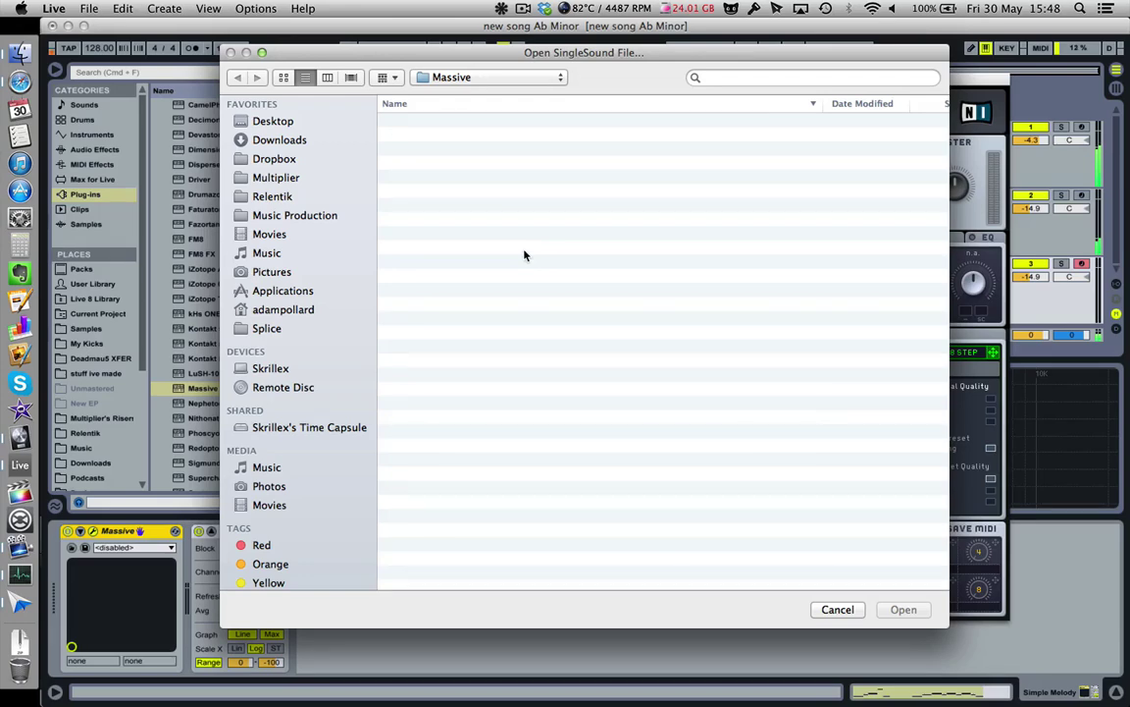
pyautogui.click(312, 217)
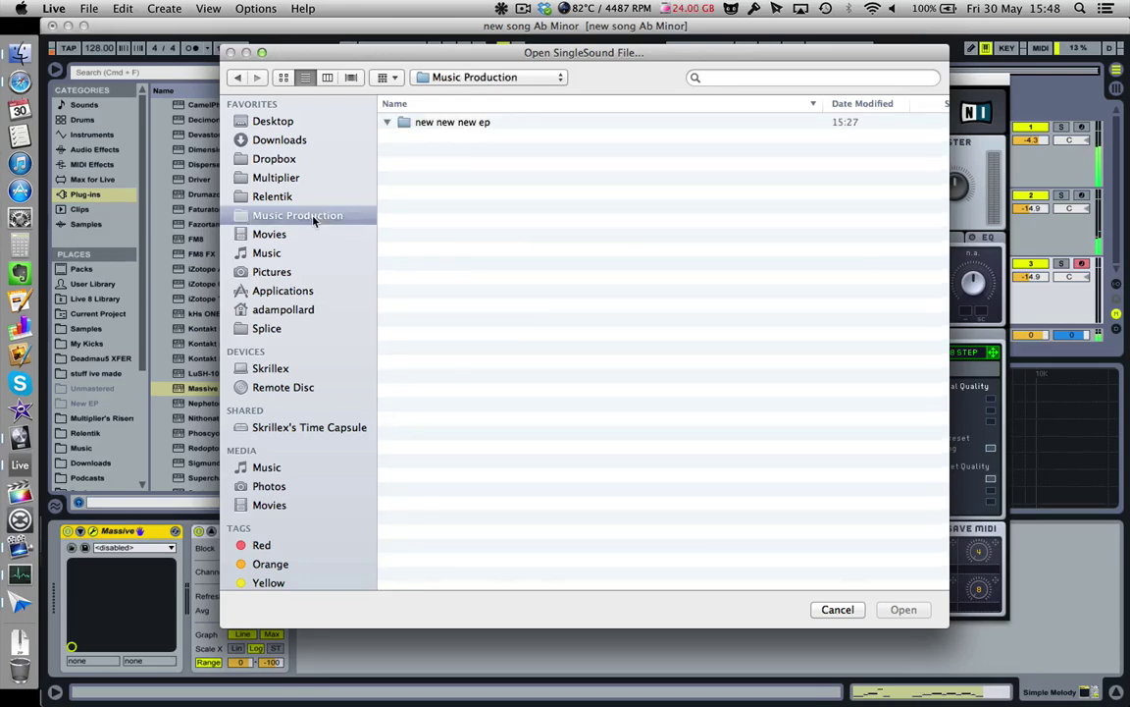
pyautogui.scroll(-3, 465, 325)
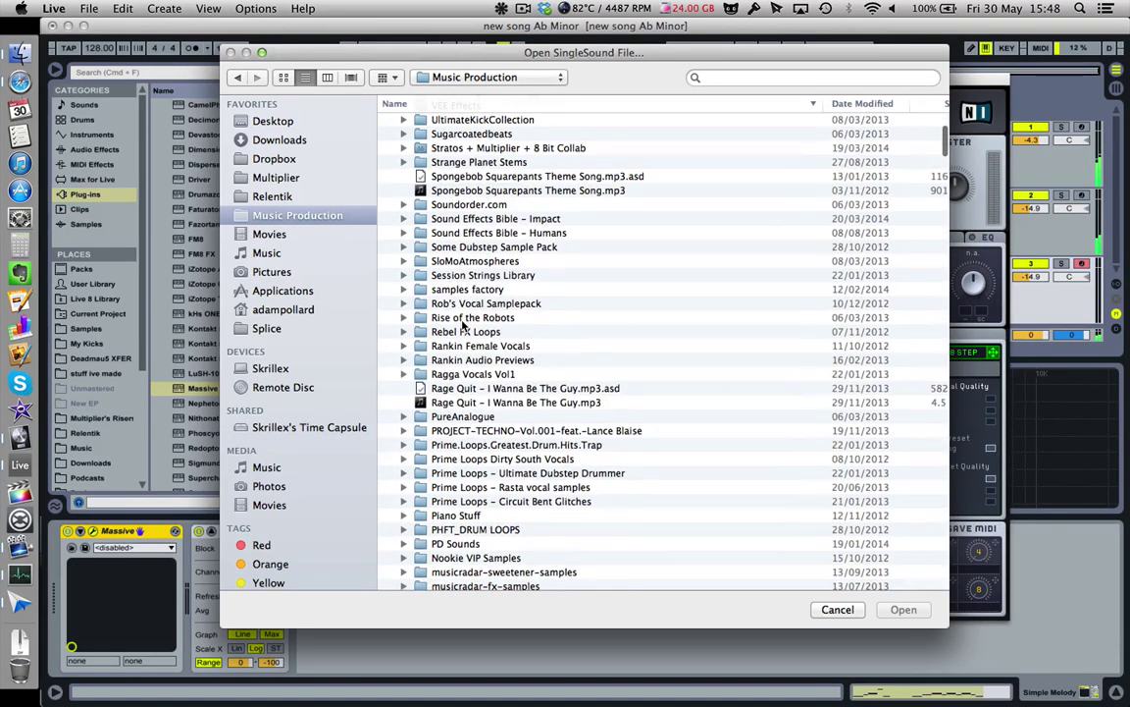
pyautogui.scroll(3, 480, 161)
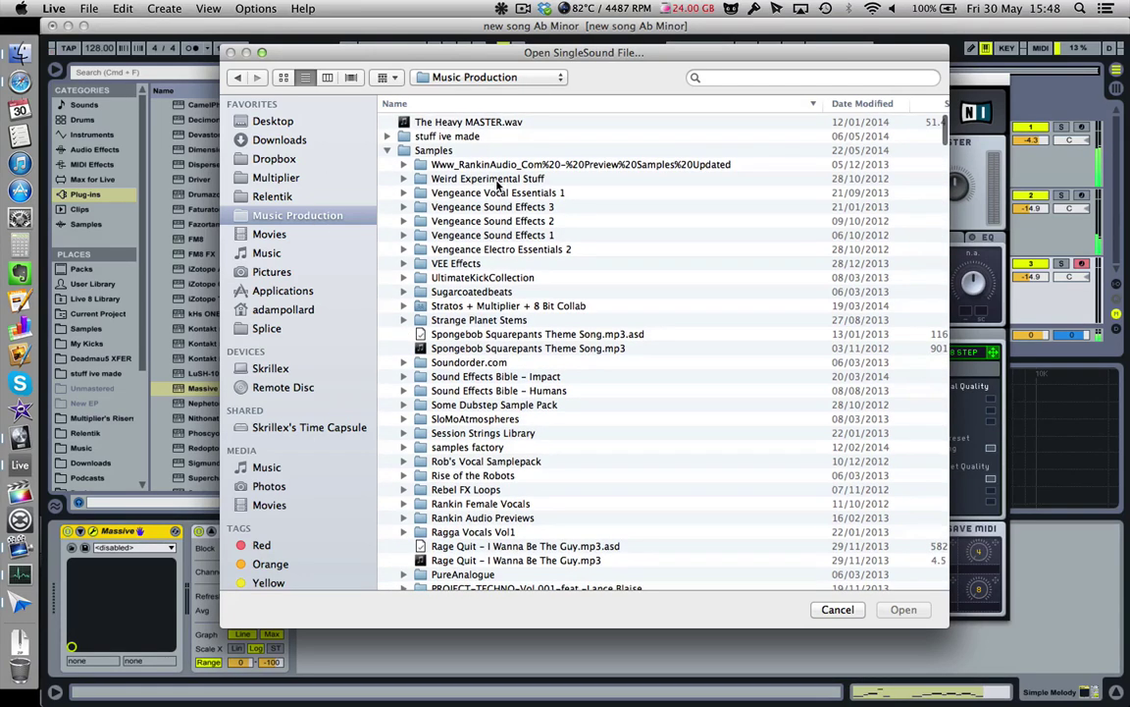
pyautogui.click(388, 150)
pyautogui.click(388, 234)
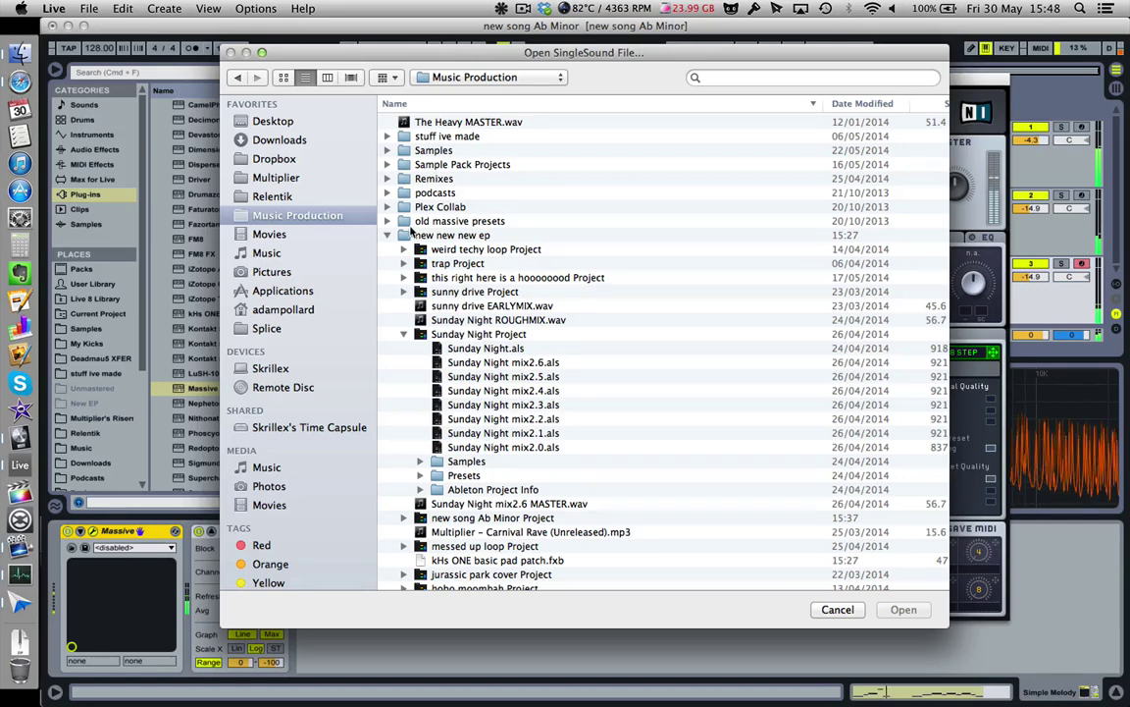
pyautogui.click(389, 236)
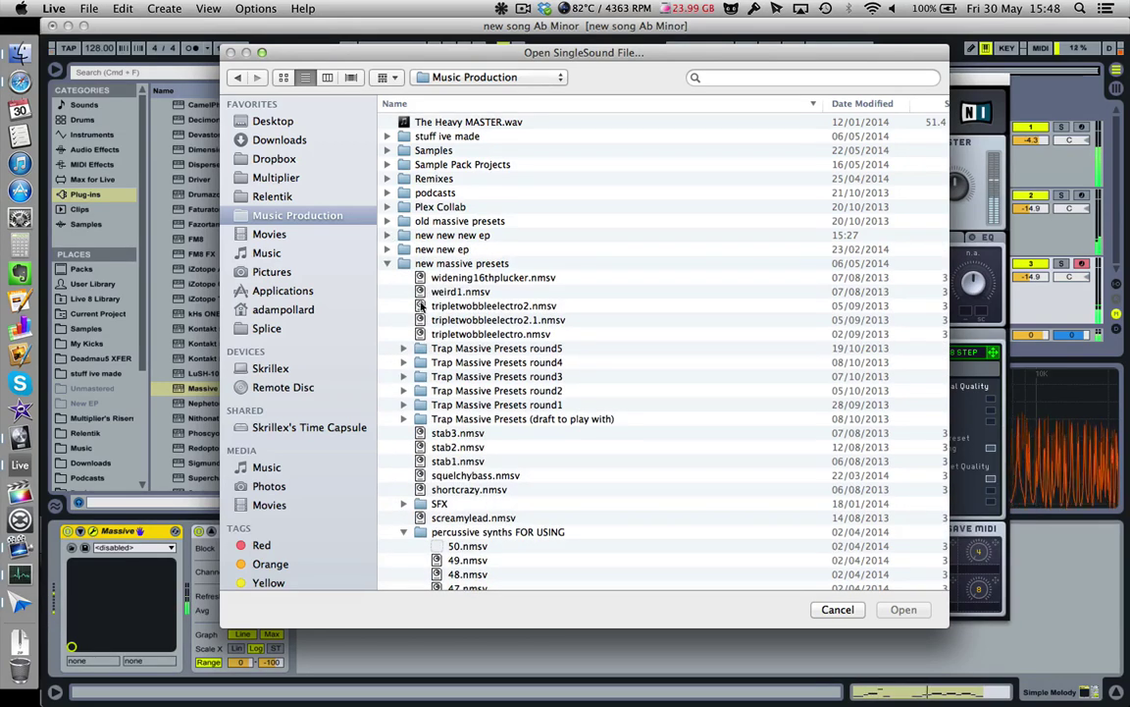
# - Collapse the percussive synths FOR USING folder and load 9Lead_Trap_MoreThanSquaw.nmsv from Massive Trap Presets FINAL into Massive
pyautogui.scroll(-5, 481, 368)
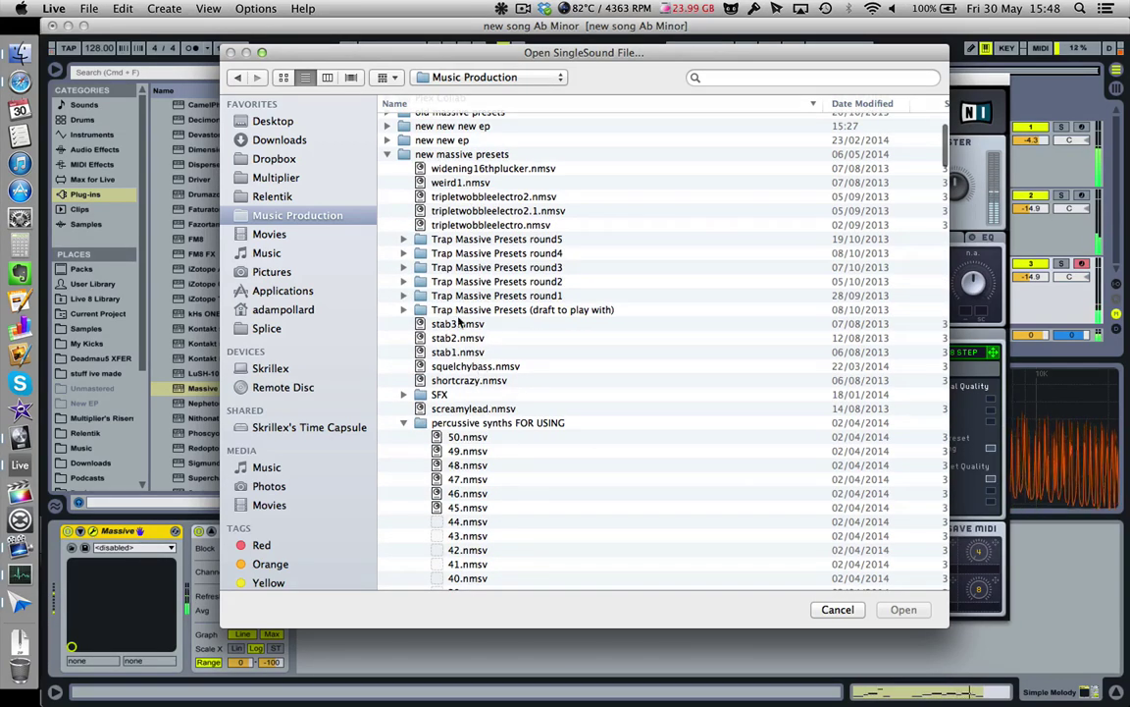
pyautogui.press('space')
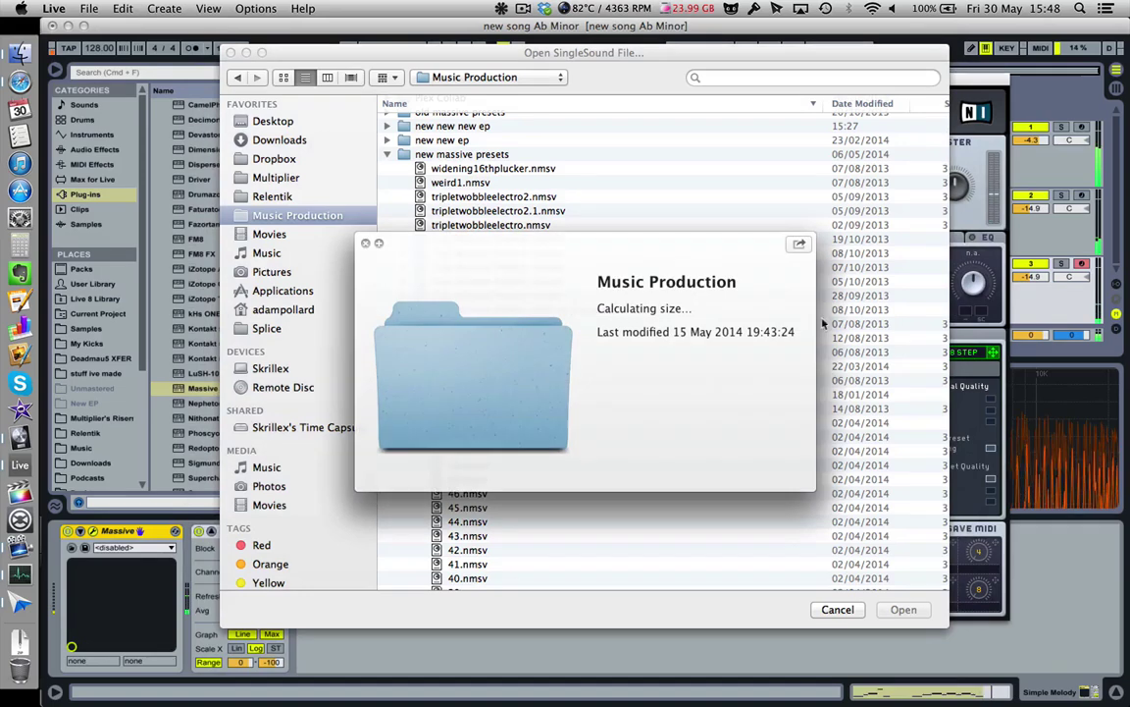
pyautogui.click(366, 244)
pyautogui.scroll(-2, 452, 295)
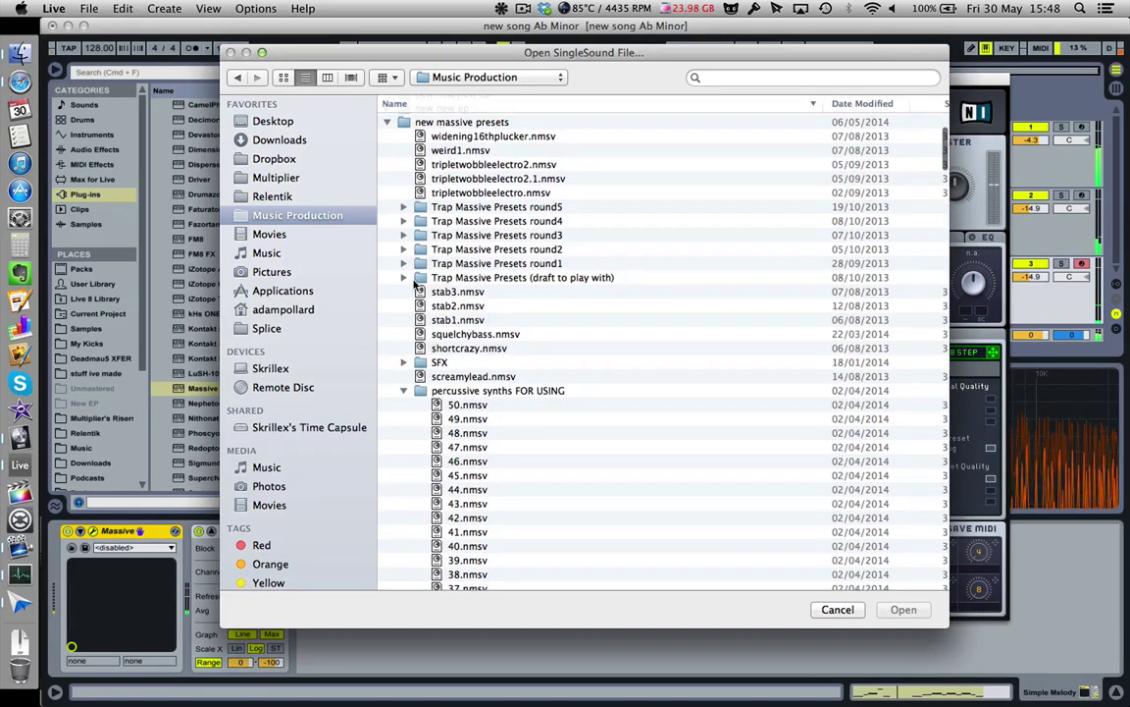
pyautogui.scroll(-8, 415, 284)
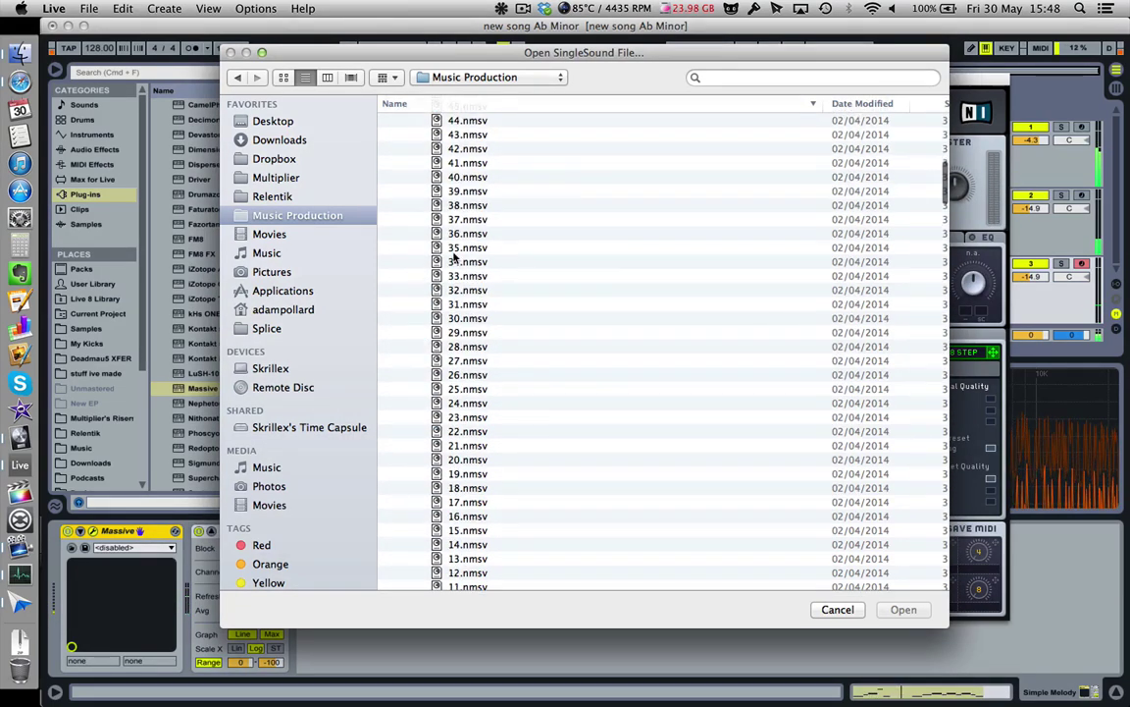
pyautogui.scroll(10, 412, 392)
pyautogui.click(403, 477)
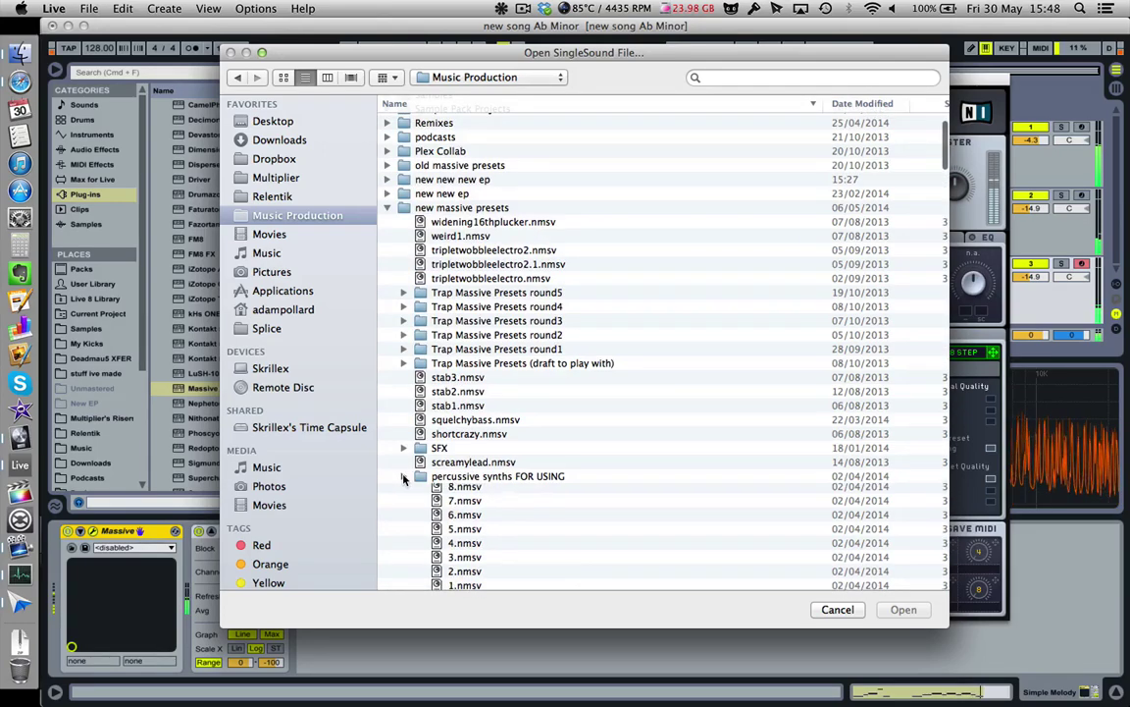
pyautogui.scroll(-10, 415, 451)
pyautogui.scroll(-10, 415, 452)
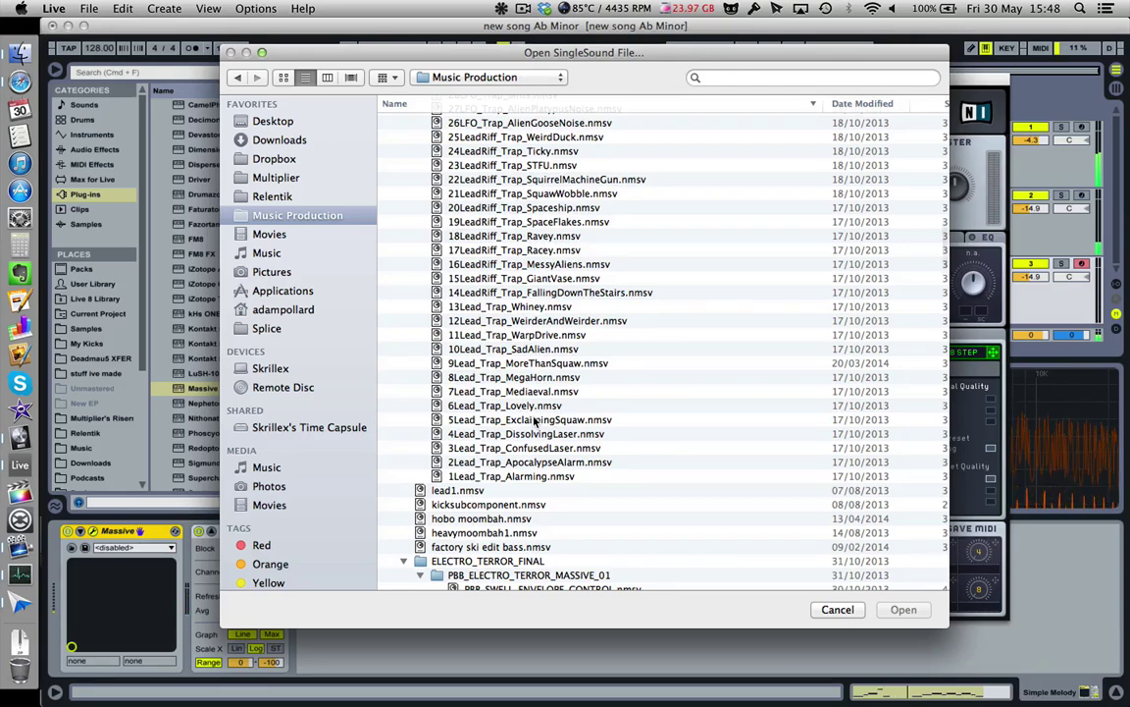
pyautogui.doubleClick(534, 365)
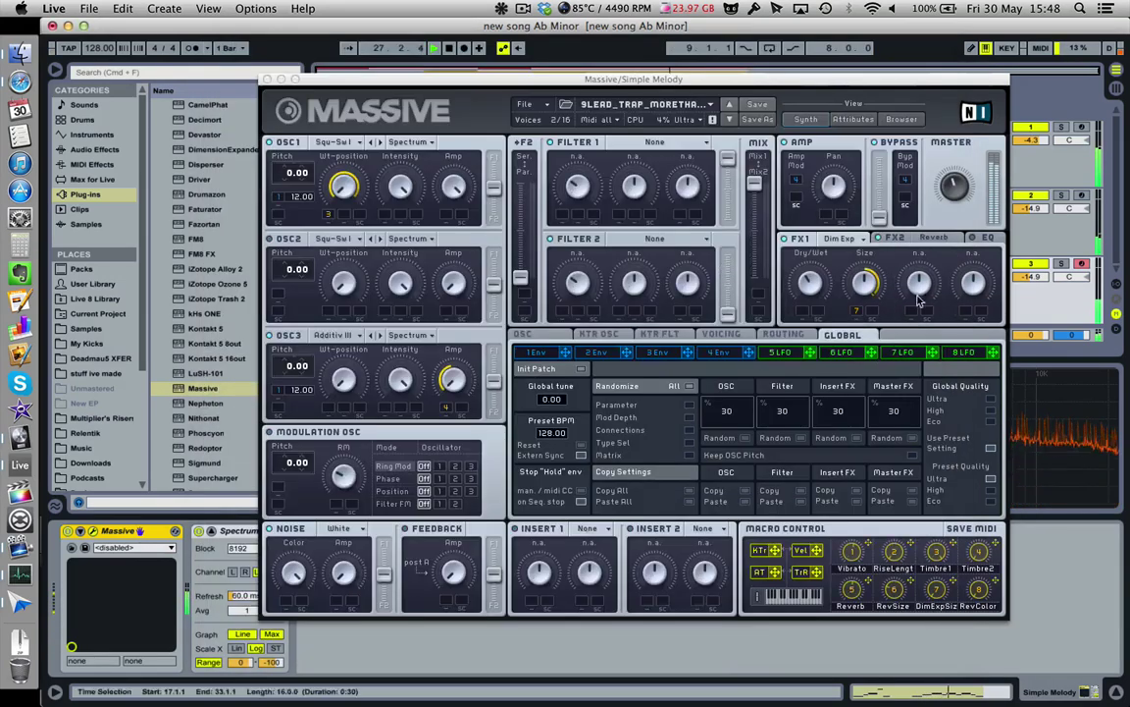
# - Solo the third track and transpose all notes of its melody clip down one octave, playing the result
pyautogui.click(1061, 264)
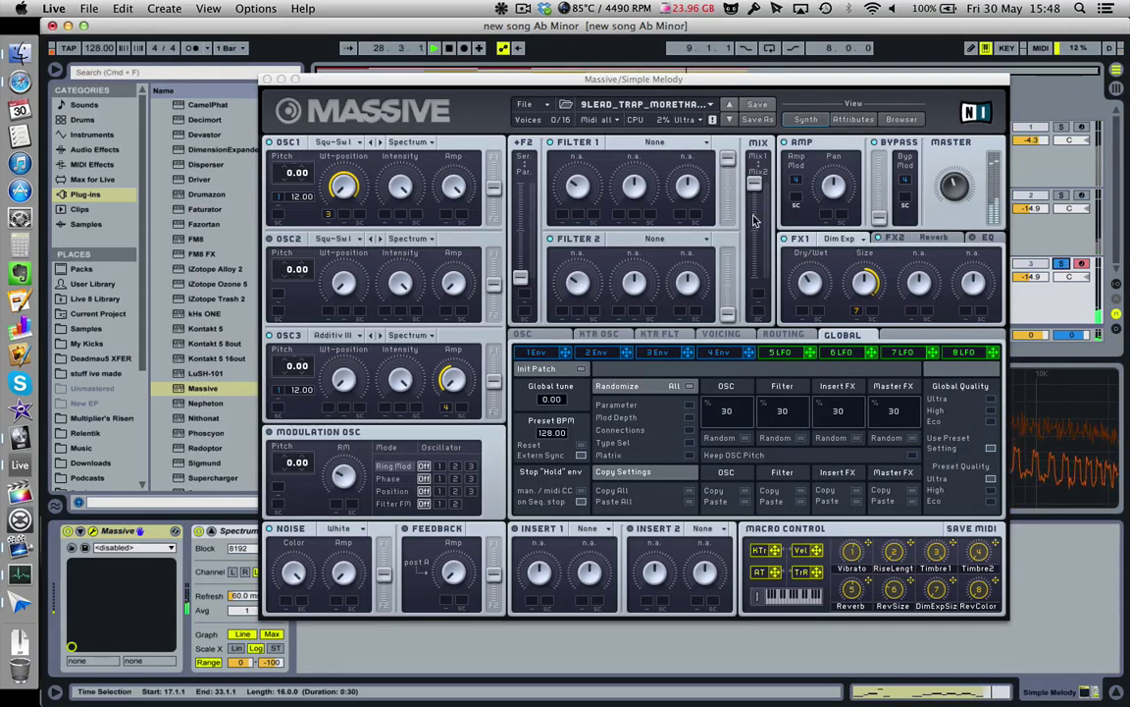
pyautogui.click(266, 78)
pyautogui.click(569, 290)
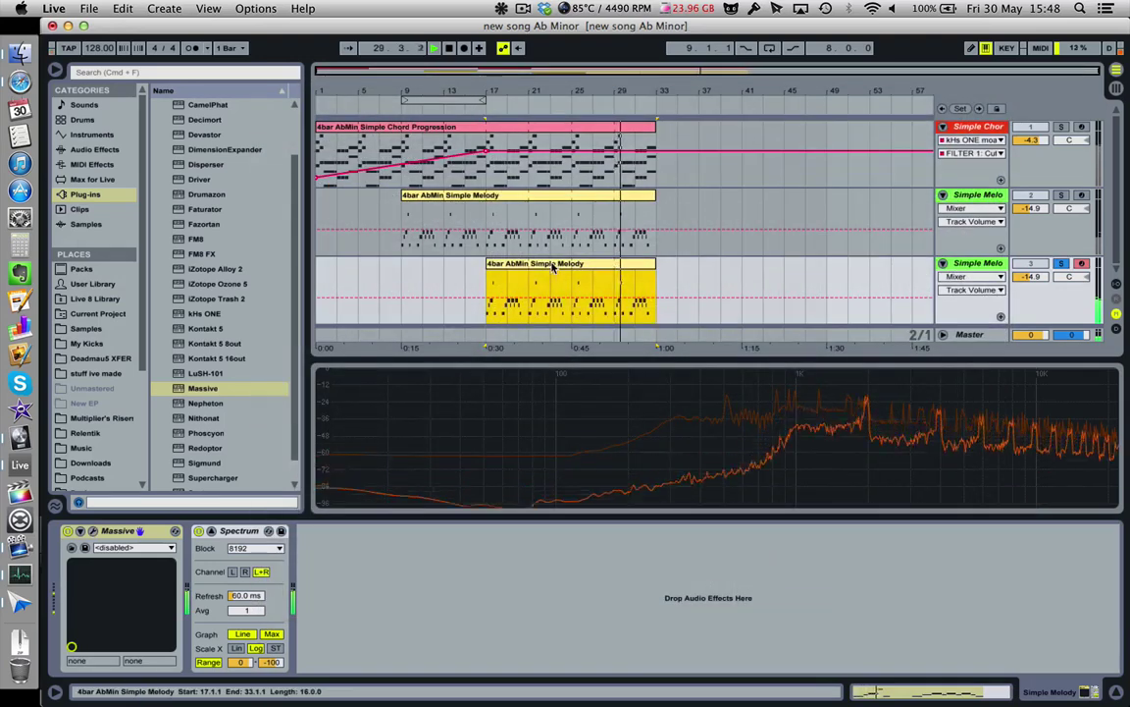
pyautogui.hotkey('shift', 'Tab')
pyautogui.click(601, 619)
pyautogui.press('super+a')
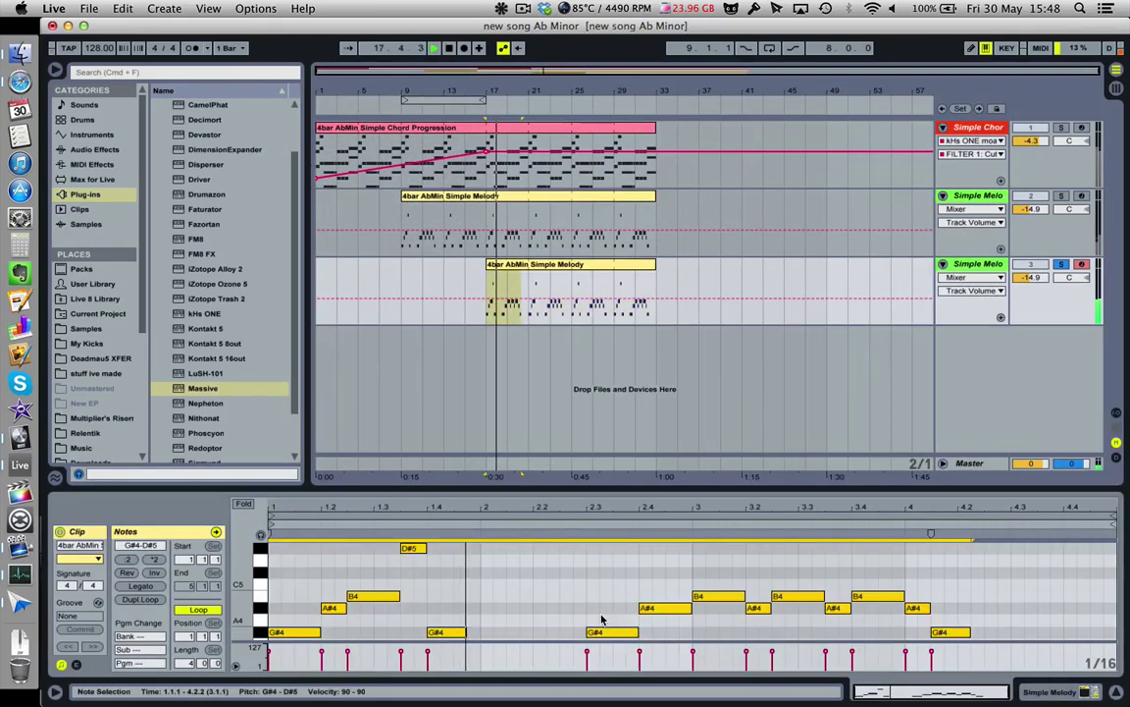
pyautogui.hotkey('shift', 'Down')
pyautogui.press('space')
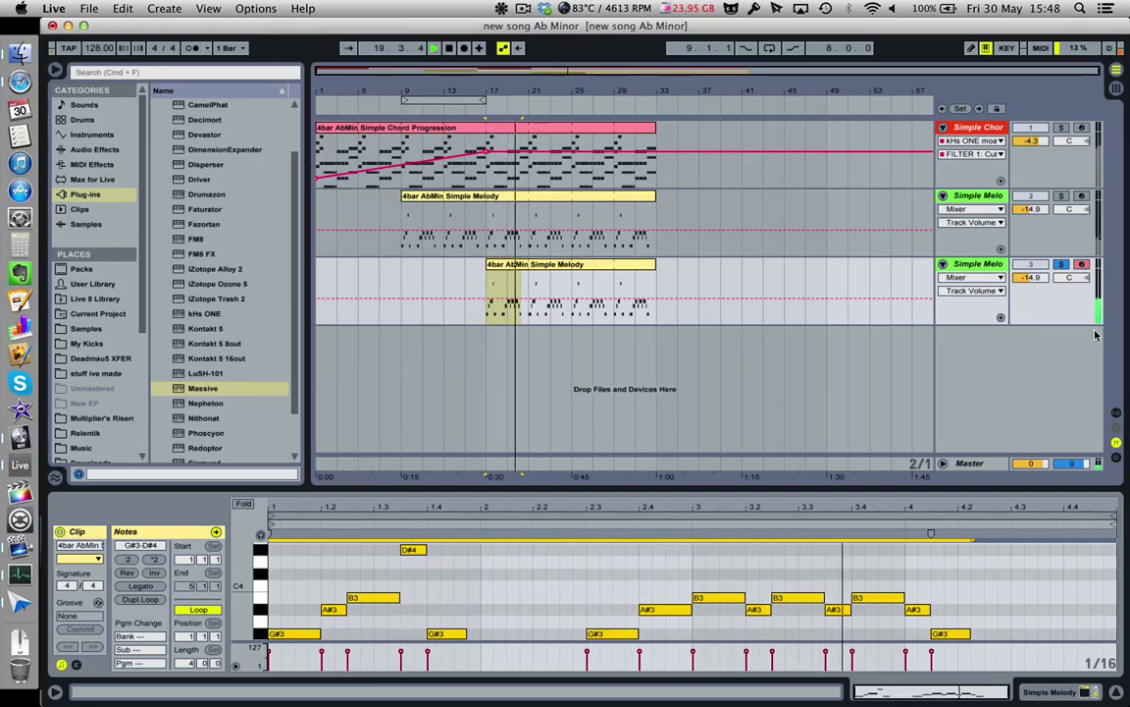
# - Try shifting all the melody notes down one semitone and back up one octave
pyautogui.click(548, 589)
pyautogui.press('super+a')
pyautogui.press('Down')
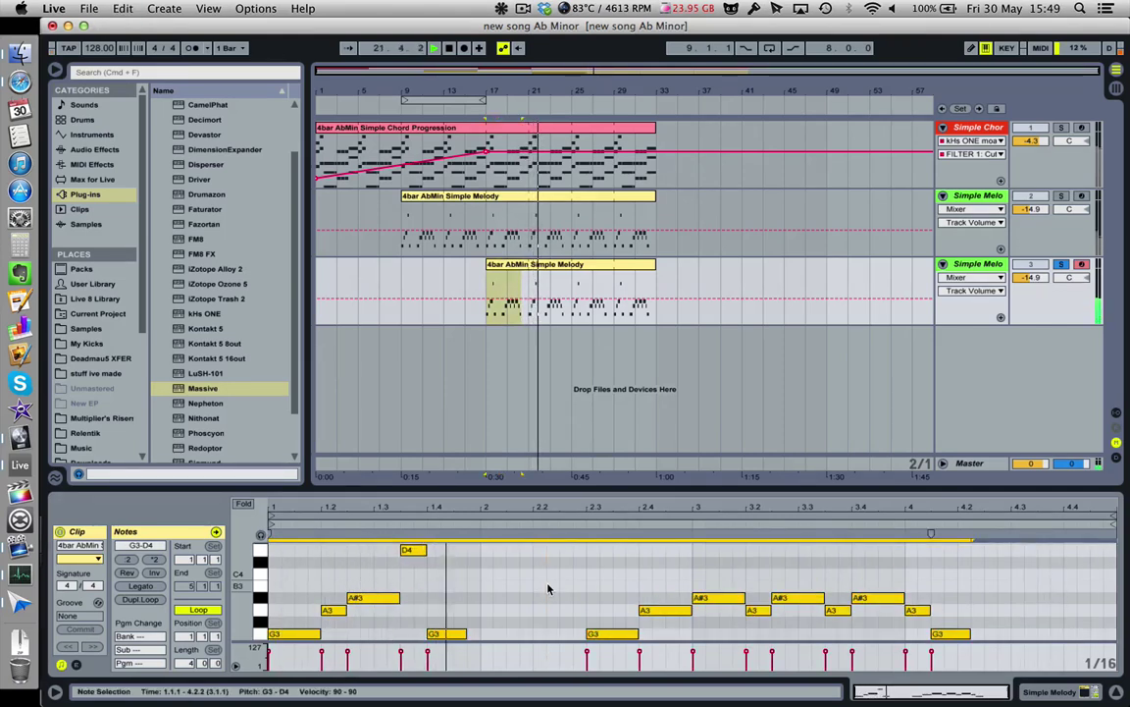
pyautogui.hotkey('shift', 'Up')
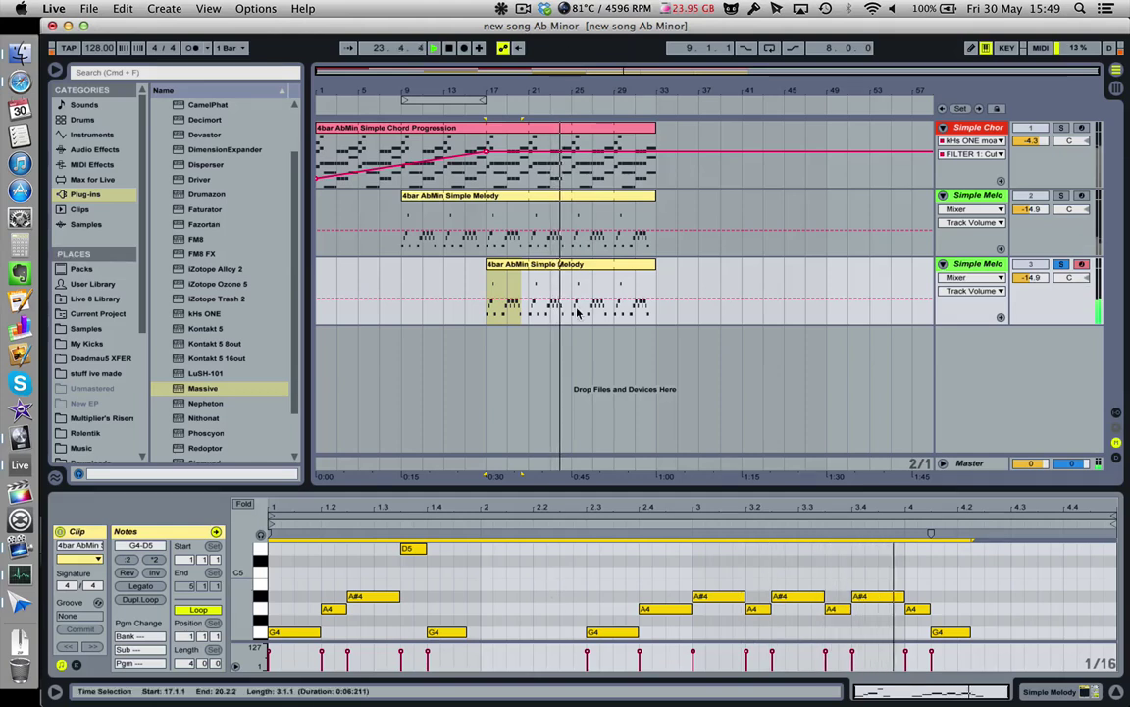
# - Undo the note transpositions on the third track's melody clip and redo the insertion of the Massive device
pyautogui.scroll(-6, 486, 556)
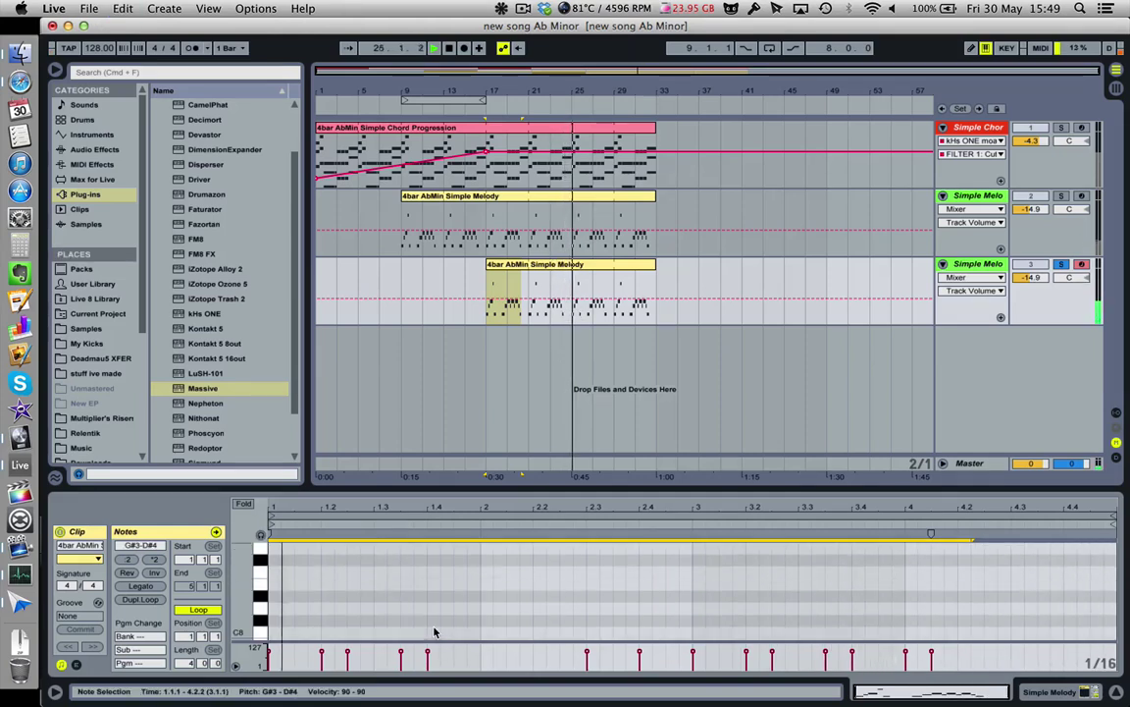
pyautogui.scroll(-6, 435, 632)
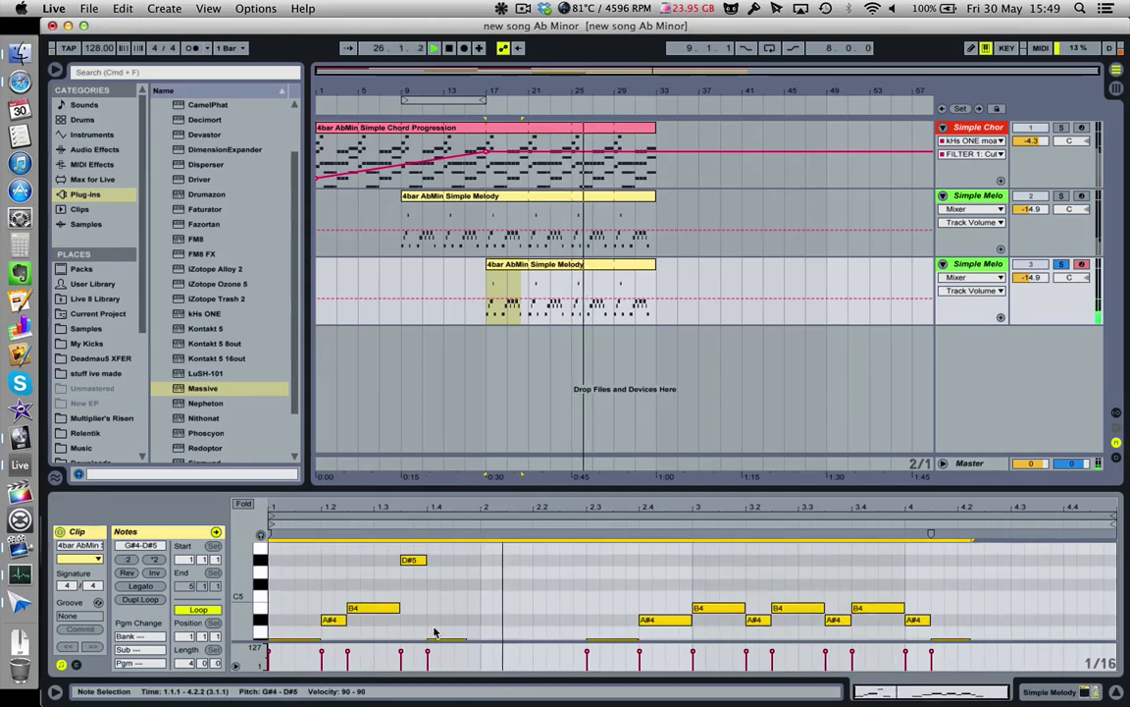
pyautogui.hotkey('shift', 'Tab')
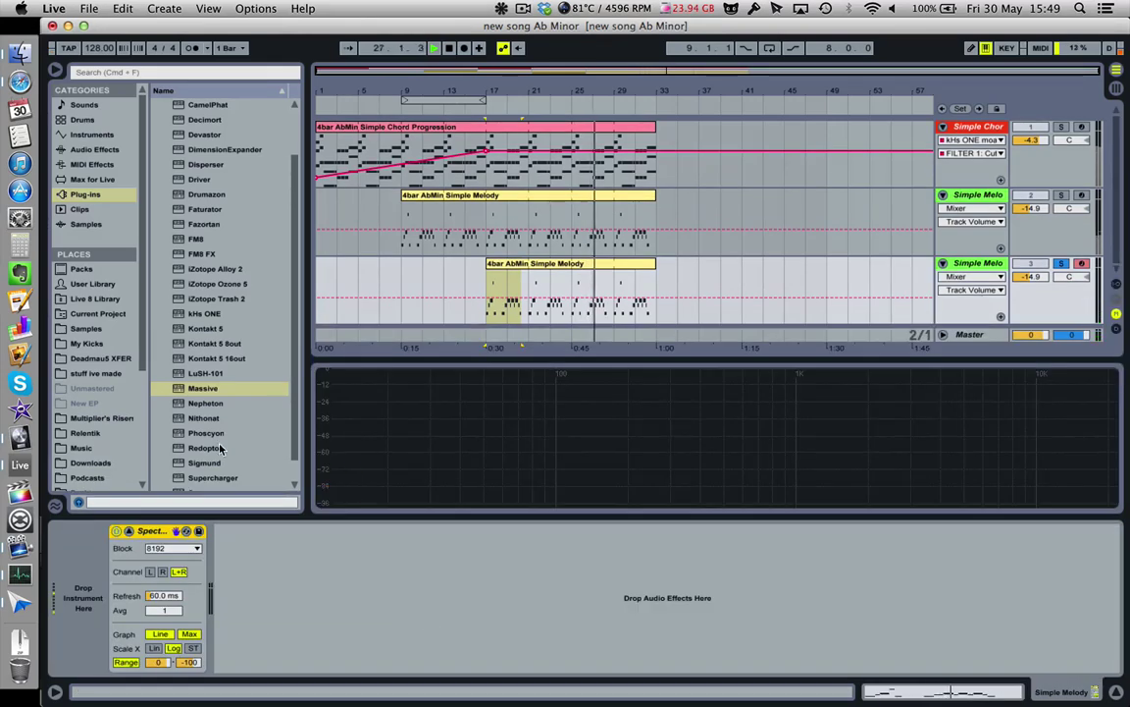
pyautogui.click(122, 9)
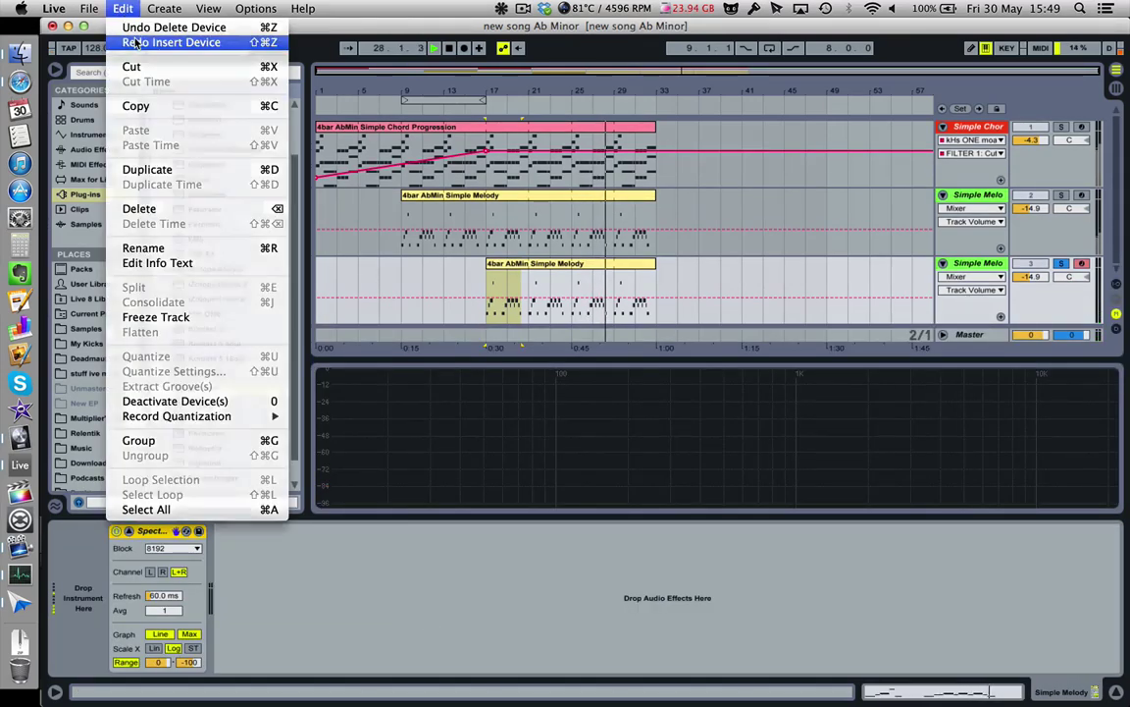
pyautogui.click(123, 42)
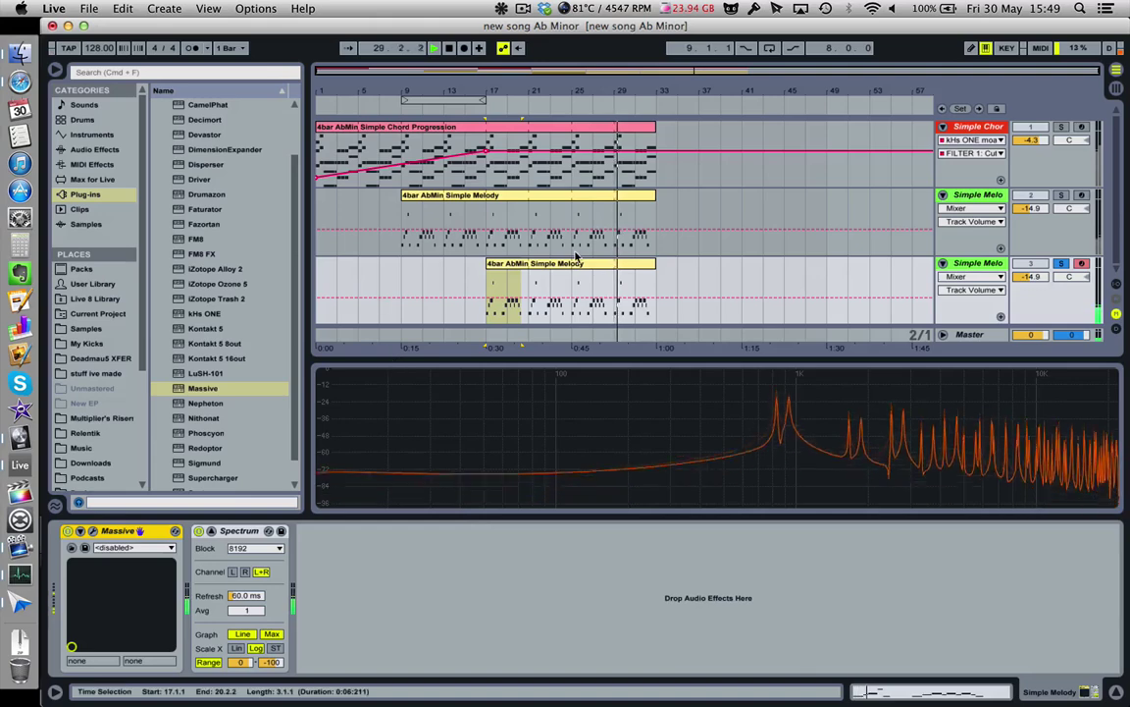
# - Load the 8Lead_Trap_MegaHorn.nmsv sound from the Music Production folder's Massive Trap Presets FINAL into Massive
pyautogui.click(535, 290)
pyautogui.click(140, 529)
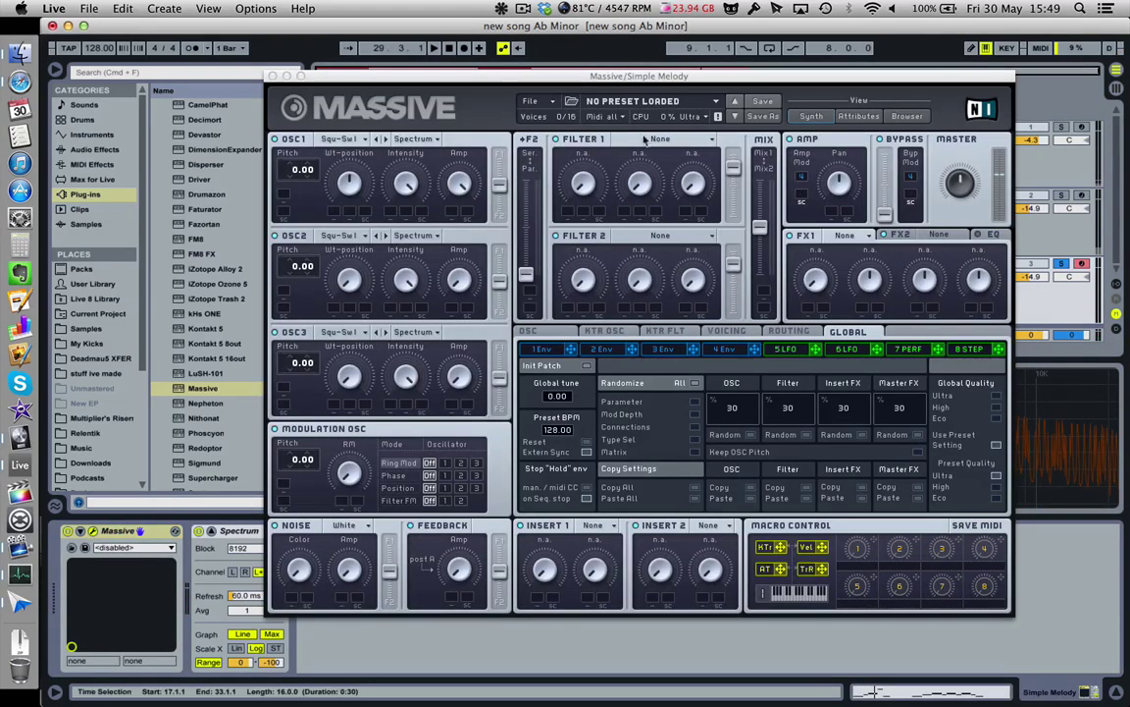
pyautogui.click(529, 102)
pyautogui.click(538, 112)
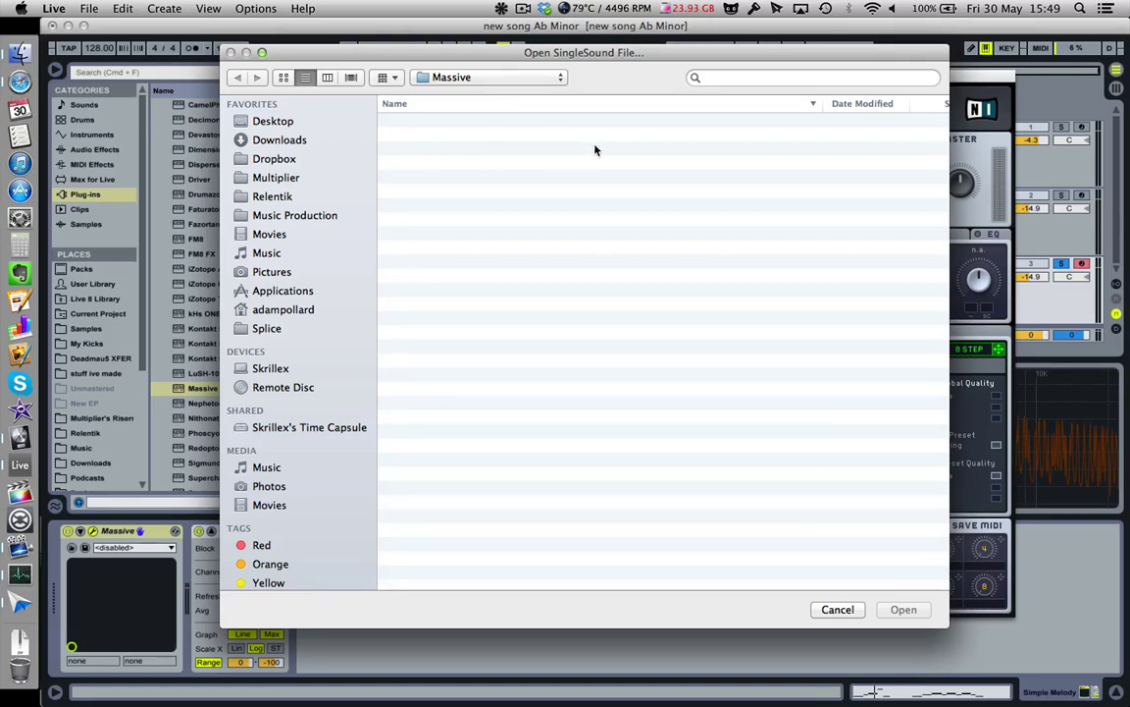
pyautogui.click(272, 197)
pyautogui.click(291, 215)
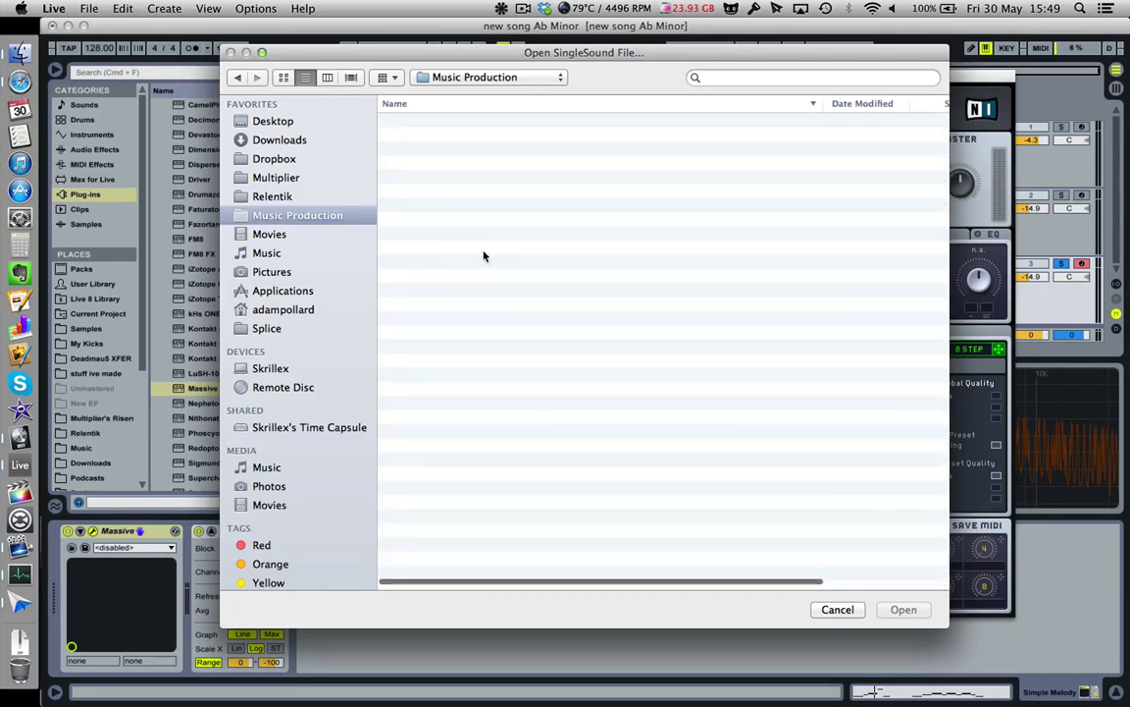
pyautogui.click(497, 80)
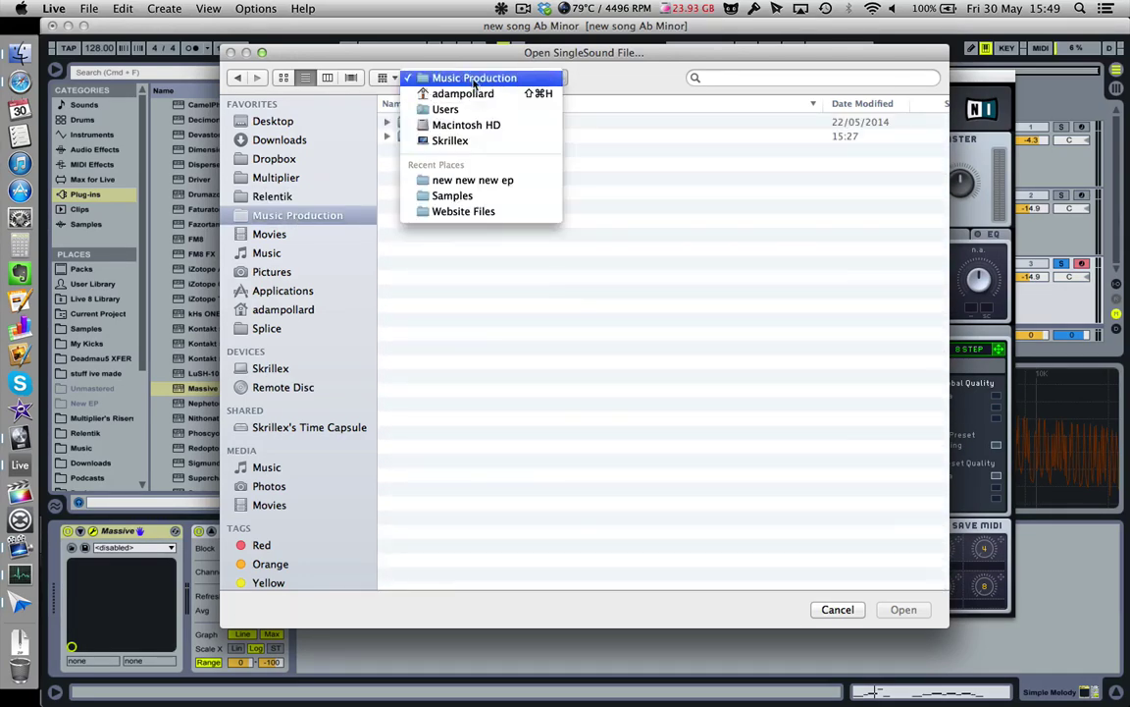
pyautogui.click(475, 80)
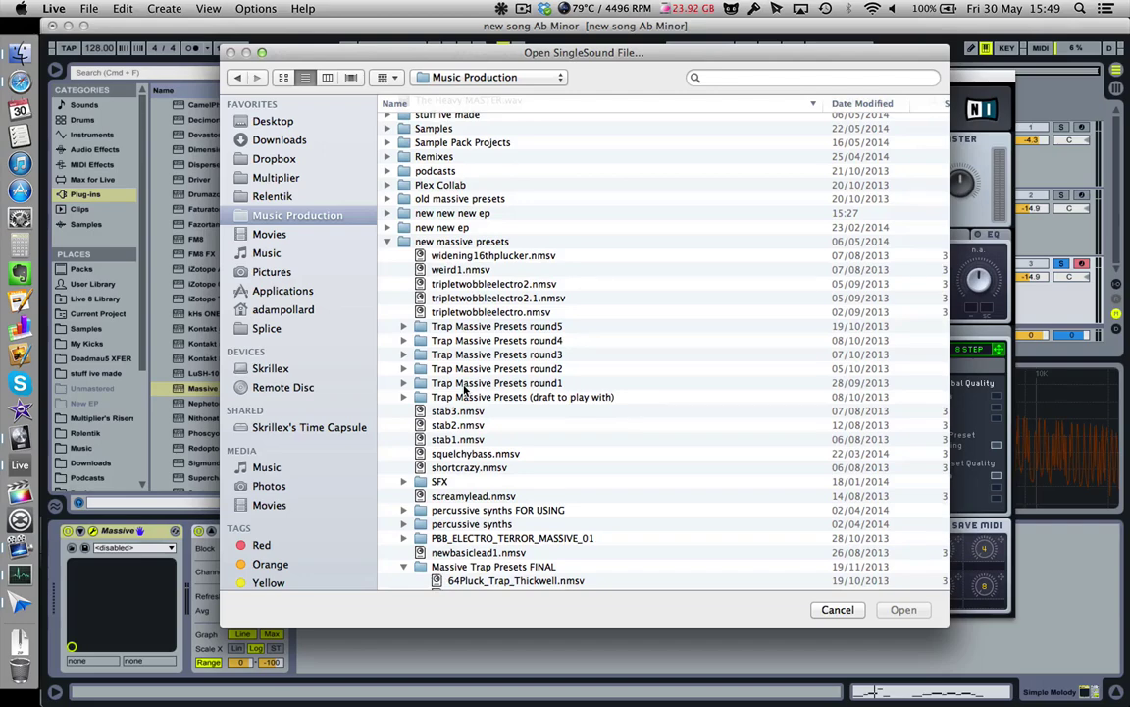
pyautogui.scroll(-12, 466, 390)
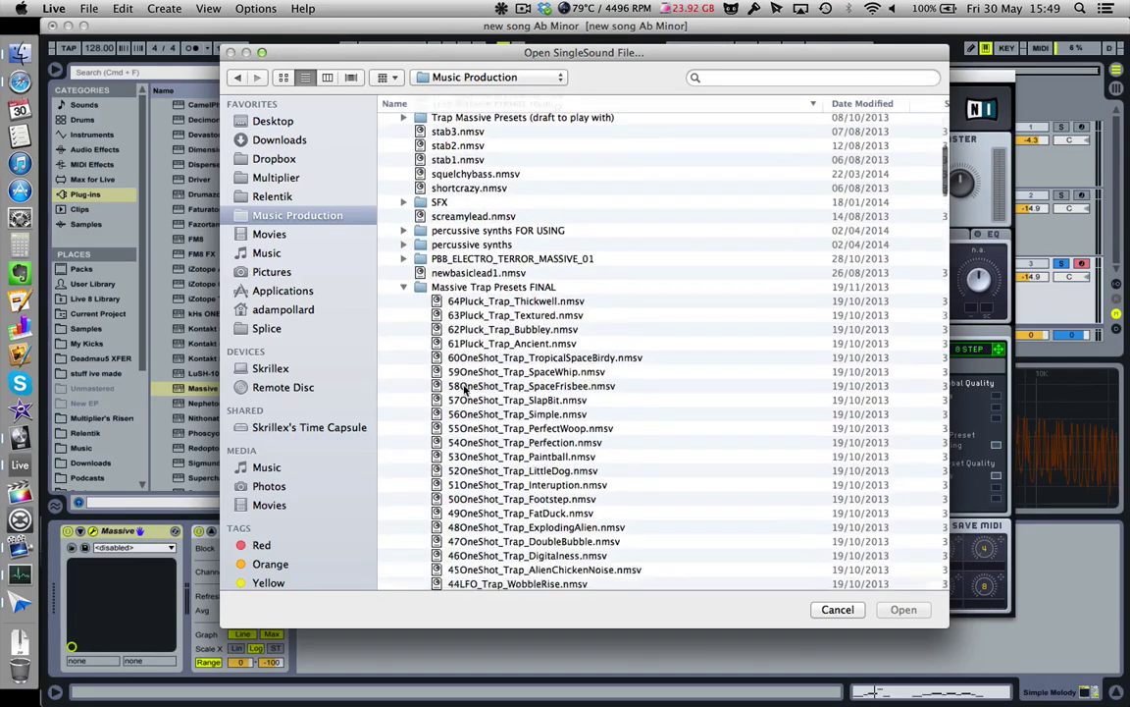
pyautogui.scroll(-10, 465, 389)
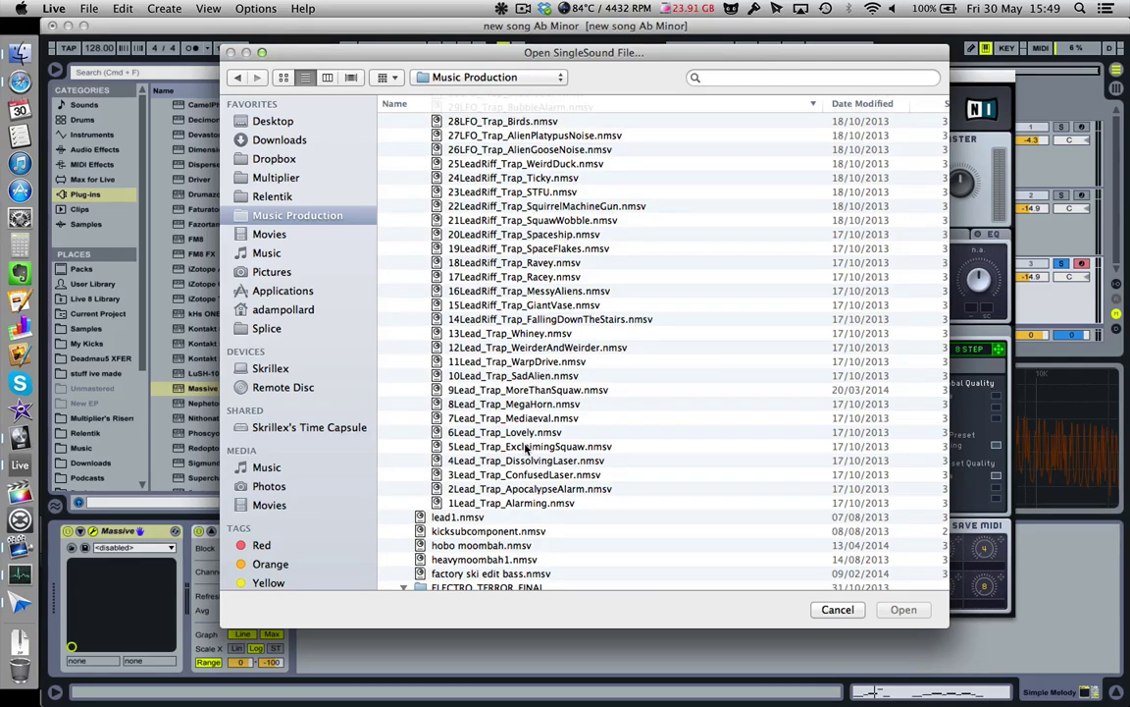
pyautogui.click(527, 448)
pyautogui.doubleClick(527, 404)
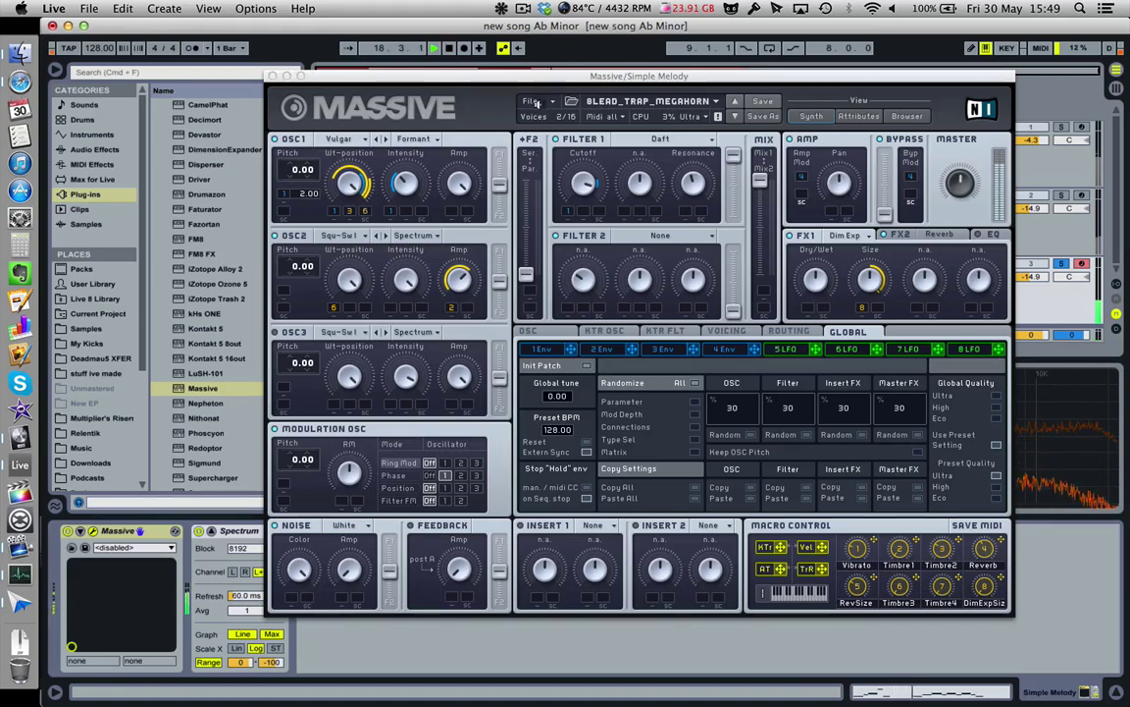
# - Close the Massive window, transpose all notes of the third track's melody clip down one octave, and replay it
pyautogui.click(275, 76)
pyautogui.click(937, 695)
pyautogui.press('space')
pyautogui.click(588, 603)
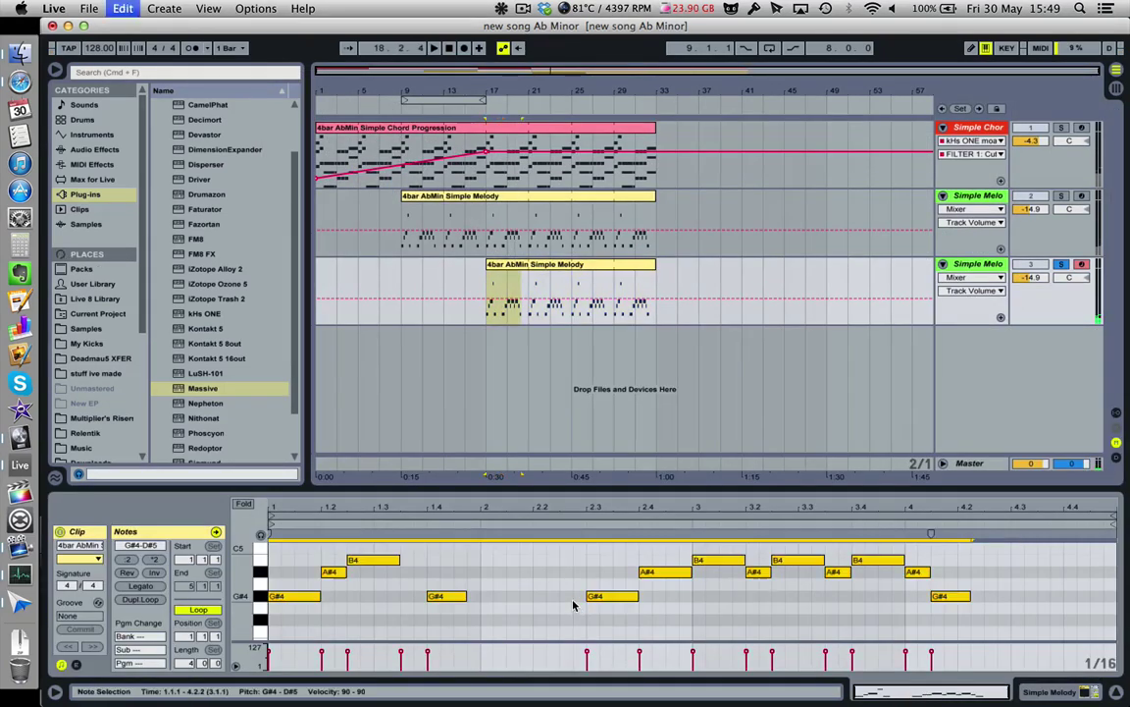
pyautogui.hotkey('ctrl', 'a')
pyautogui.hotkey('shift', 'Down')
pyautogui.press('space')
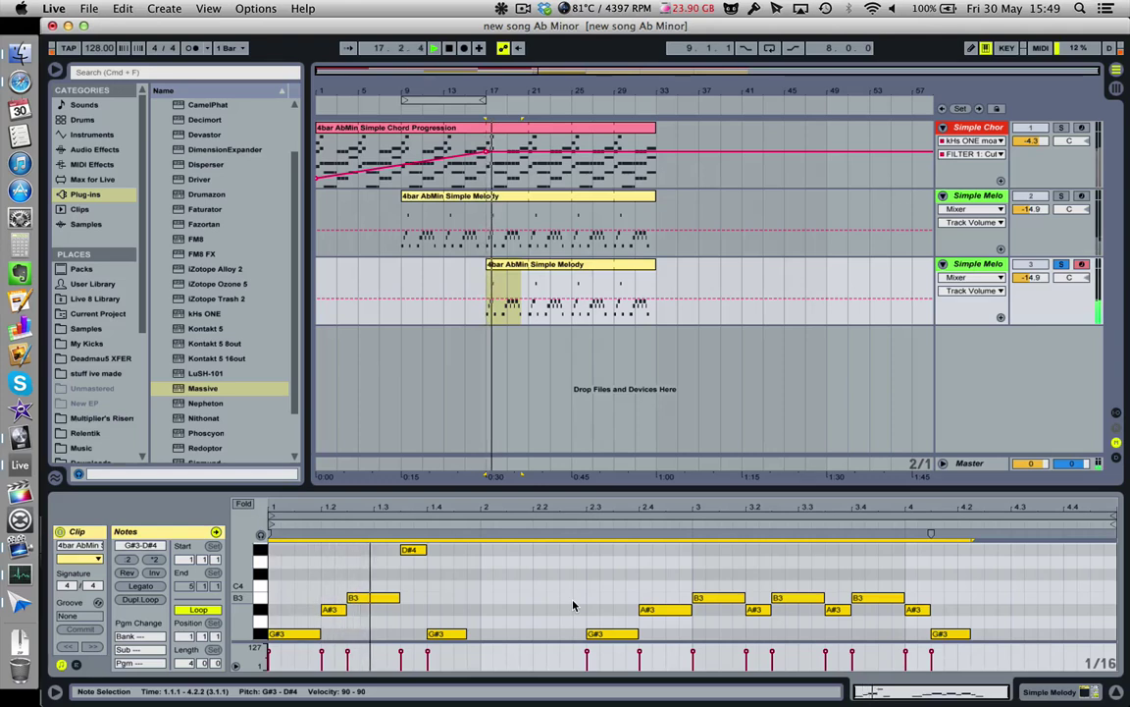
# - Unsolo the third track to set its volume to -10.8 against the full mix, and solo it again
pyautogui.click(1063, 266)
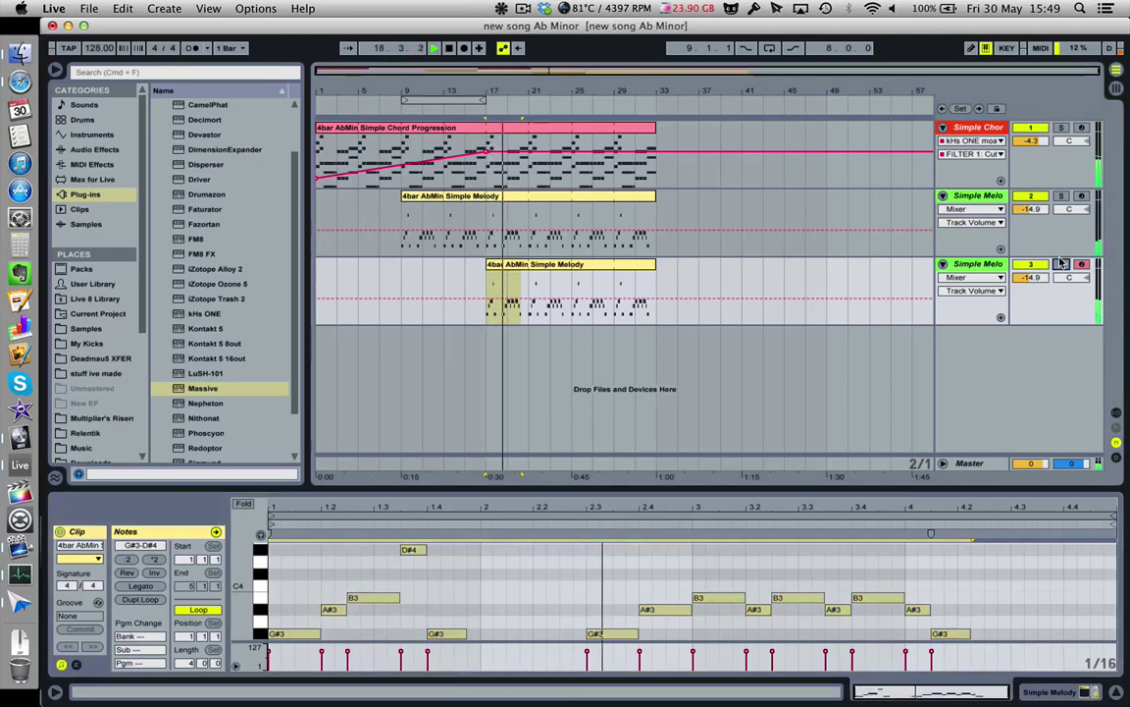
pyautogui.moveTo(1029, 280)
pyautogui.mouseDown()
pyautogui.moveTo(1030, 251)
pyautogui.moveTo(1030, 263)
pyautogui.mouseUp()
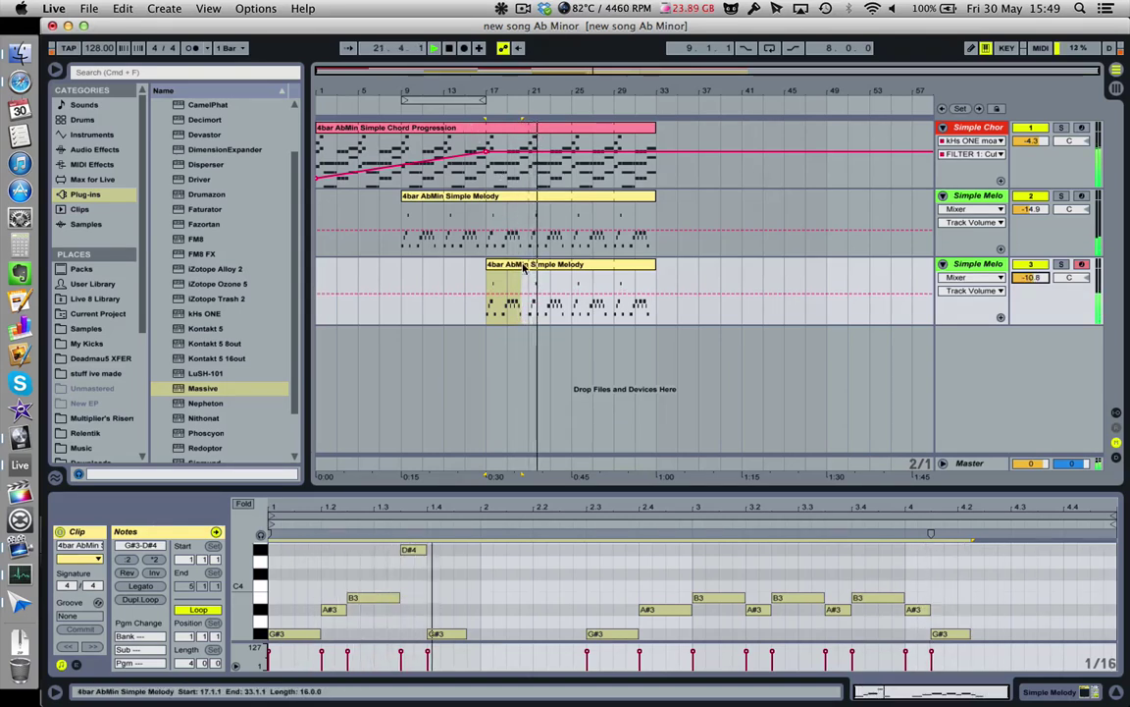
pyautogui.click(1061, 266)
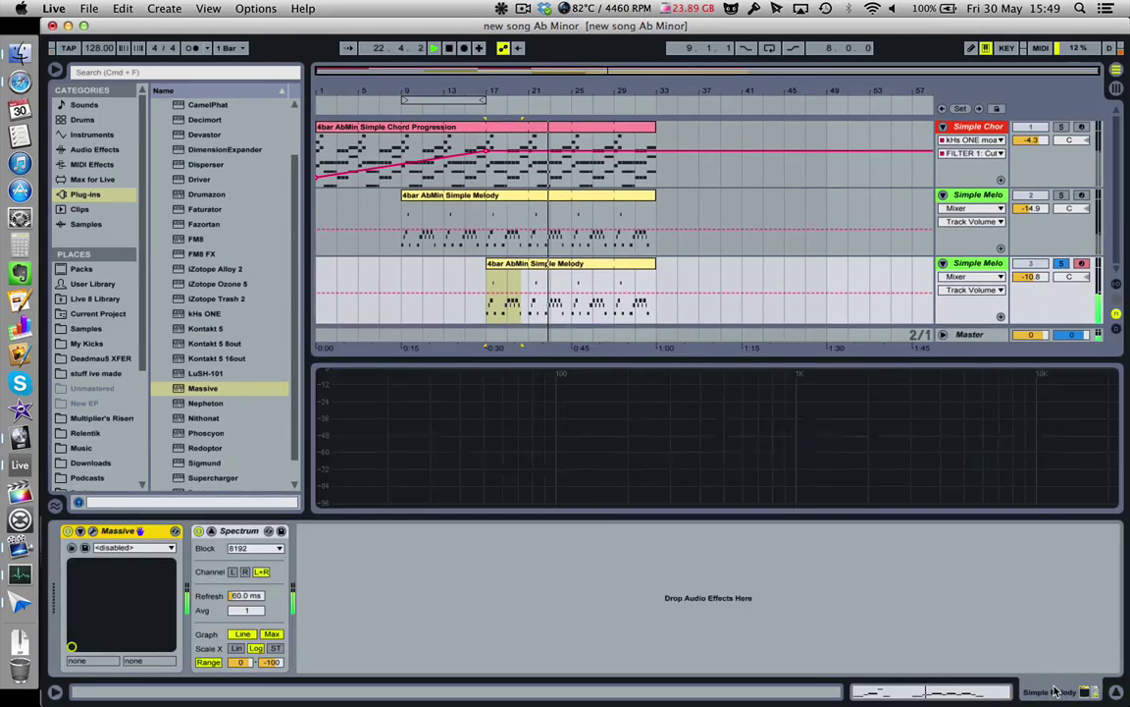
# - Replace the Massive instrument on the third track with FM8
pyautogui.hotkey('shift', 'Tab')
pyautogui.press('Delete')
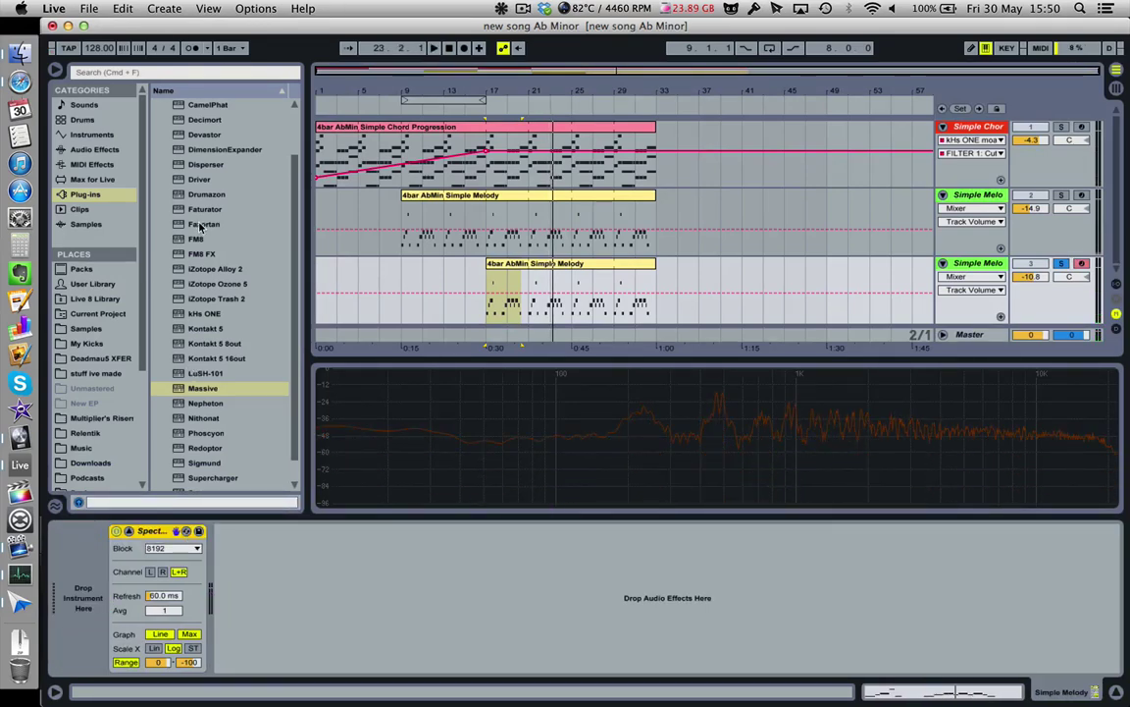
pyautogui.moveTo(197, 239); pyautogui.dragTo(151, 610)
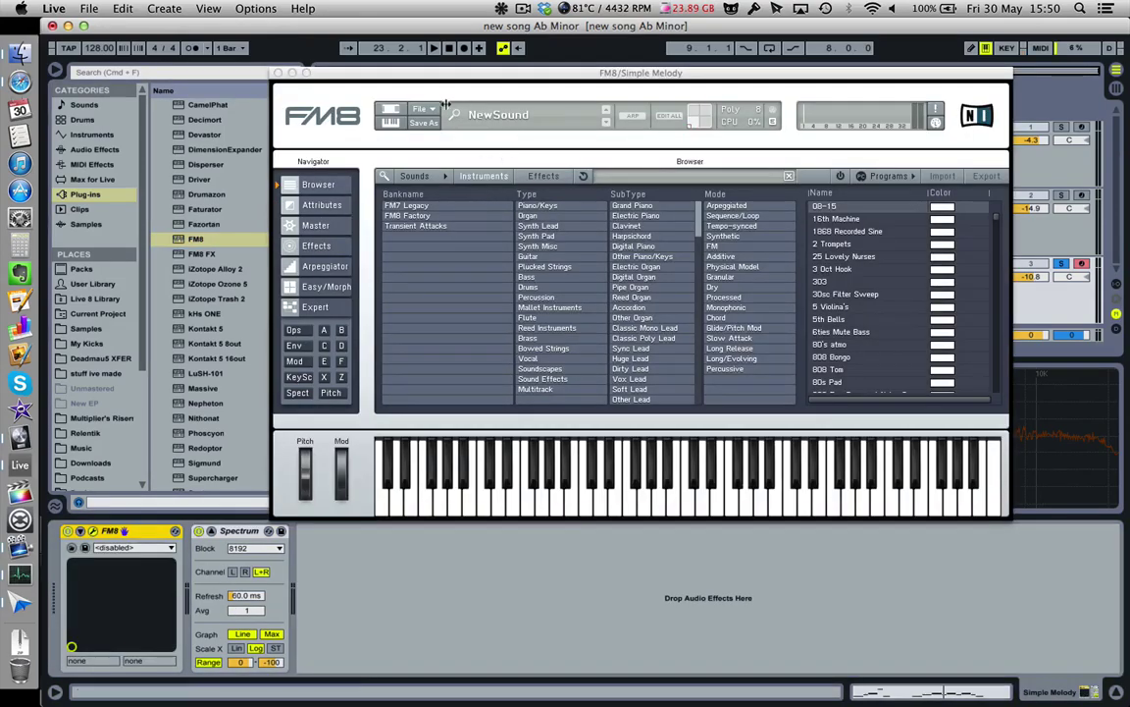
# - Load the FireDemHook.nfm8 sound from the FM8 Presets dude folder into FM8 and close the FM8 window
pyautogui.click(390, 116)
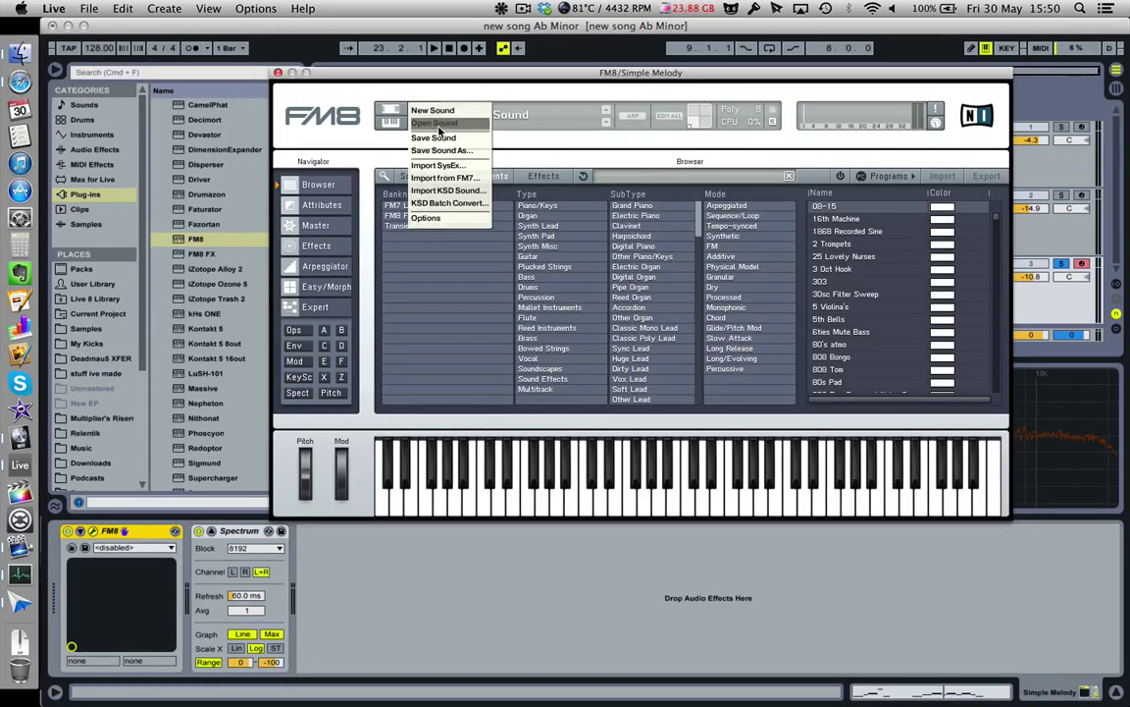
pyautogui.click(439, 130)
pyautogui.scroll(5, 459, 340)
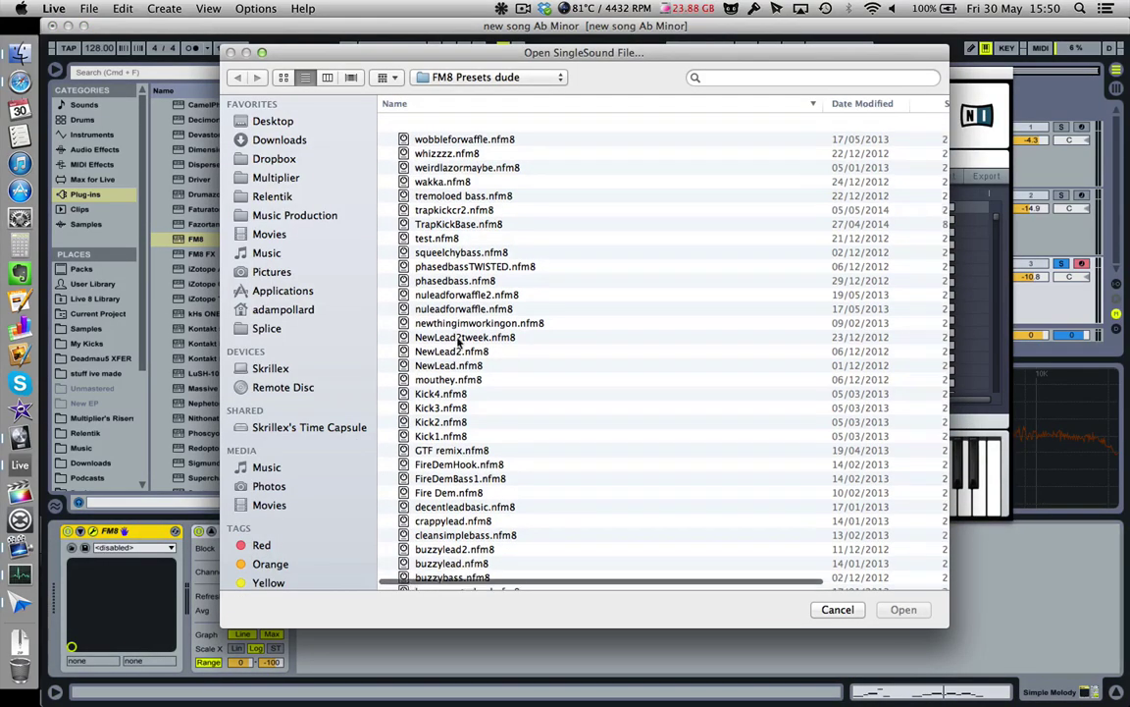
pyautogui.scroll(-10, 458, 341)
pyautogui.scroll(10, 472, 345)
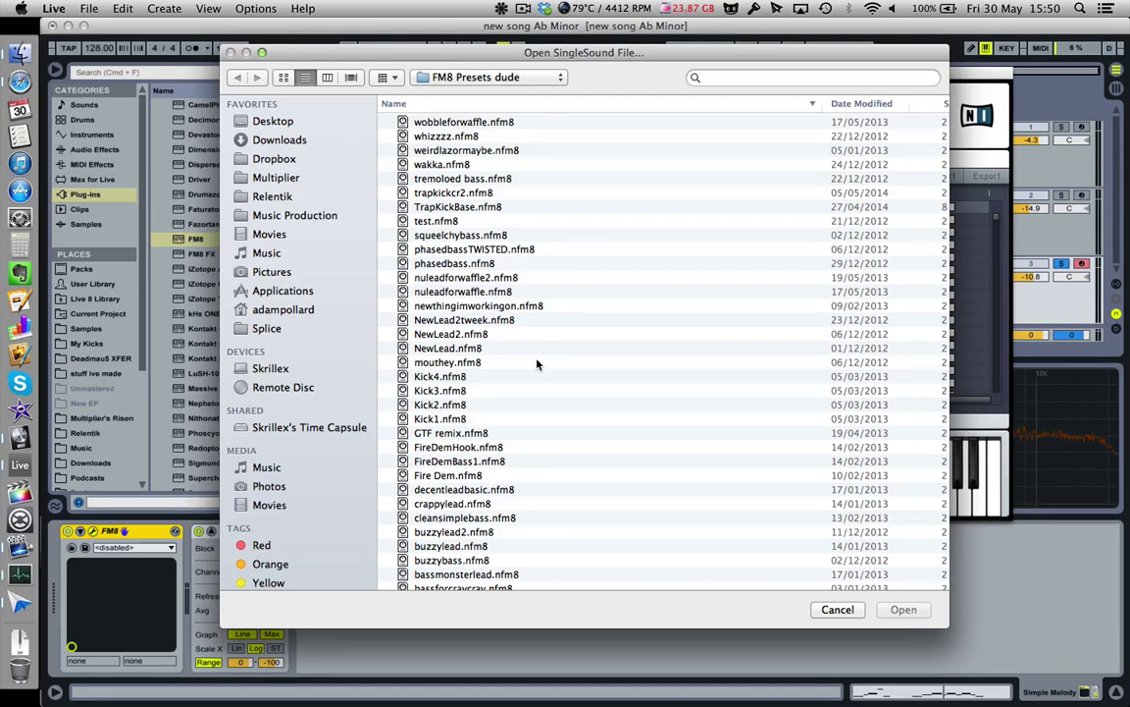
pyautogui.scroll(-5, 537, 364)
pyautogui.scroll(-9, 537, 364)
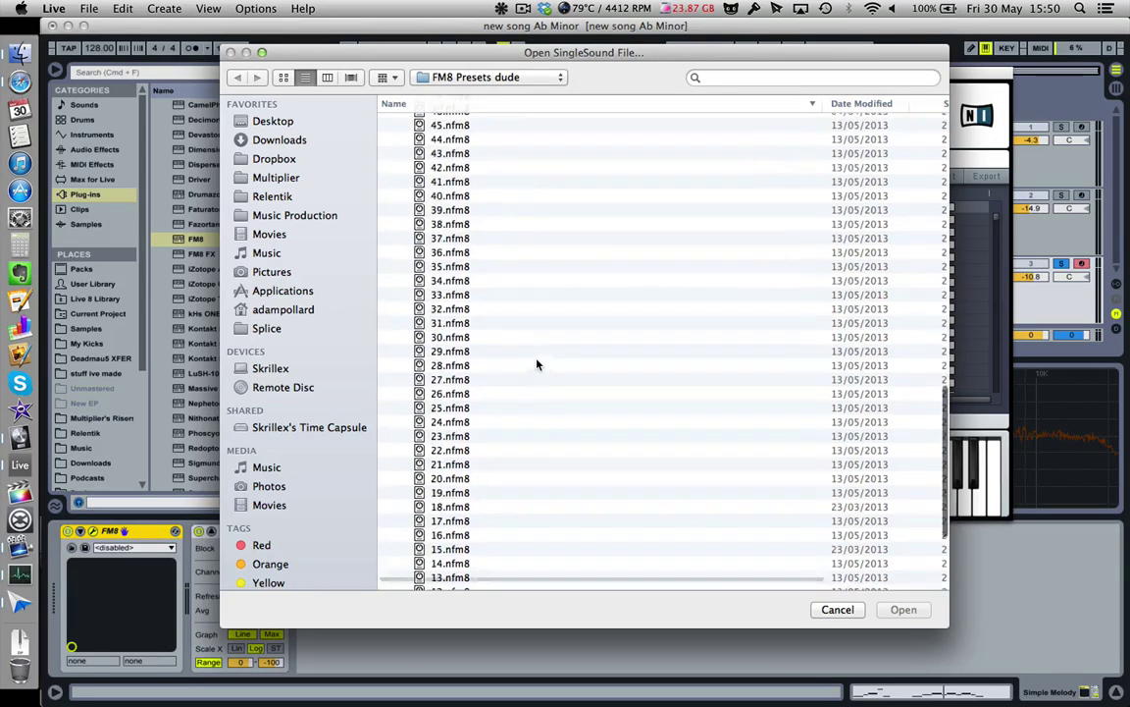
pyautogui.scroll(10, 537, 365)
pyautogui.scroll(2, 537, 364)
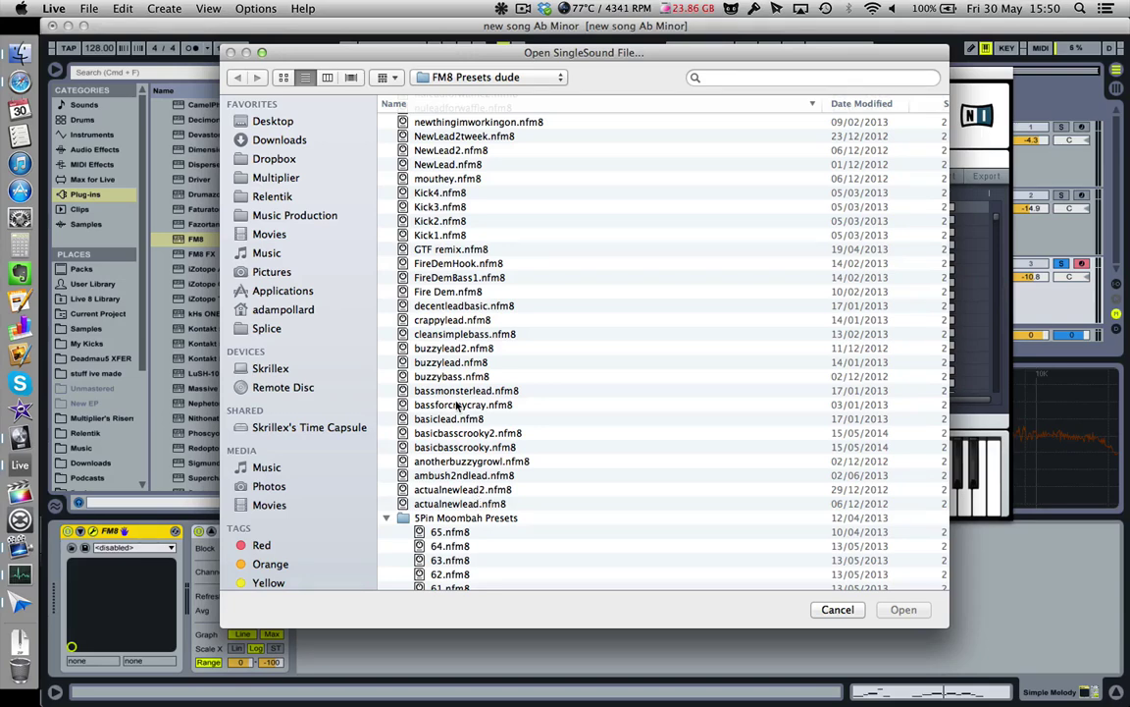
pyautogui.doubleClick(447, 266)
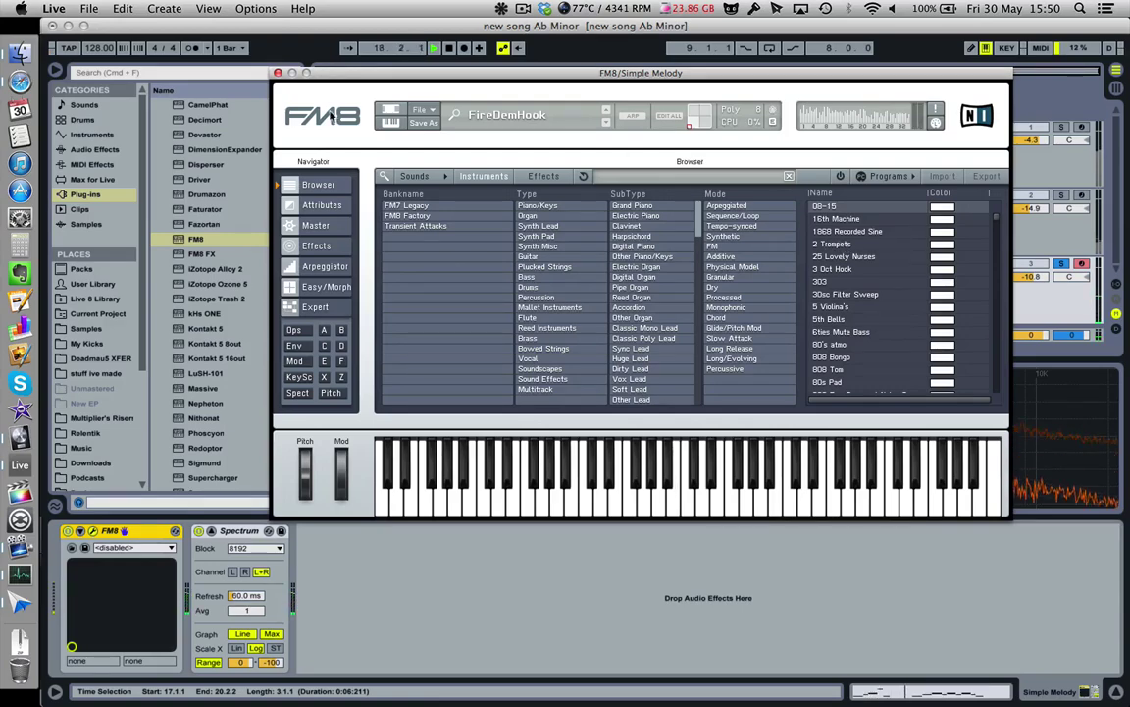
pyautogui.click(278, 75)
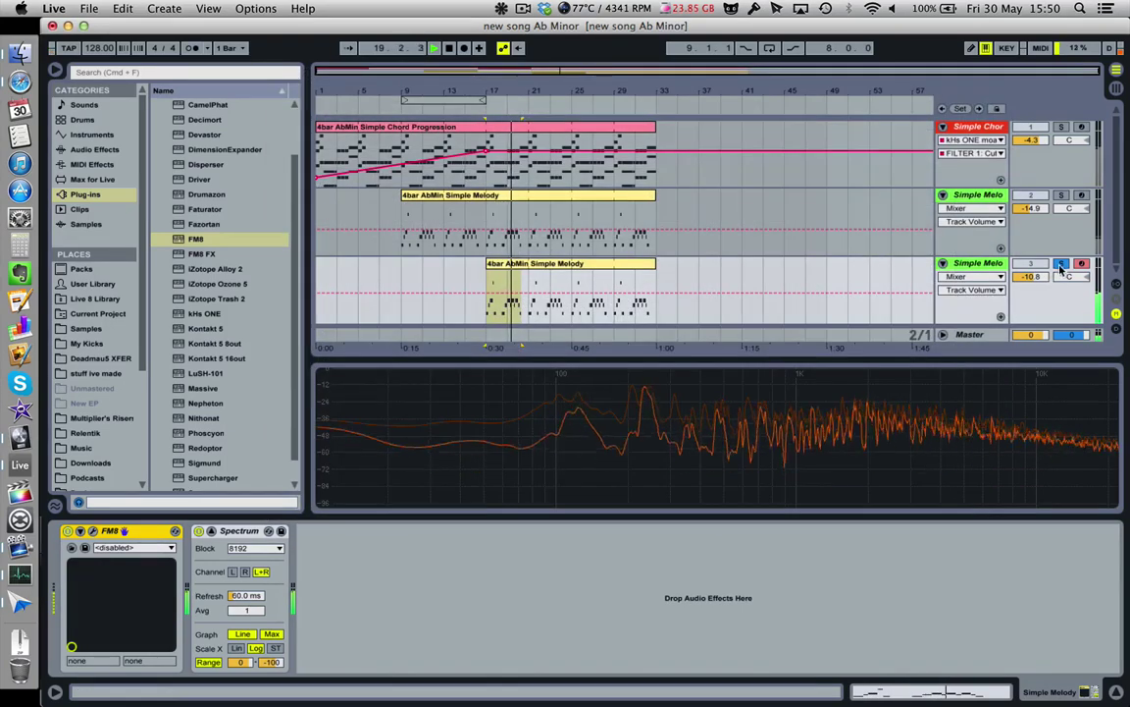
# - Unsolo the third track, try its melody notes an octave higher and restore them, and set the track volume to -8.4
pyautogui.click(1060, 264)
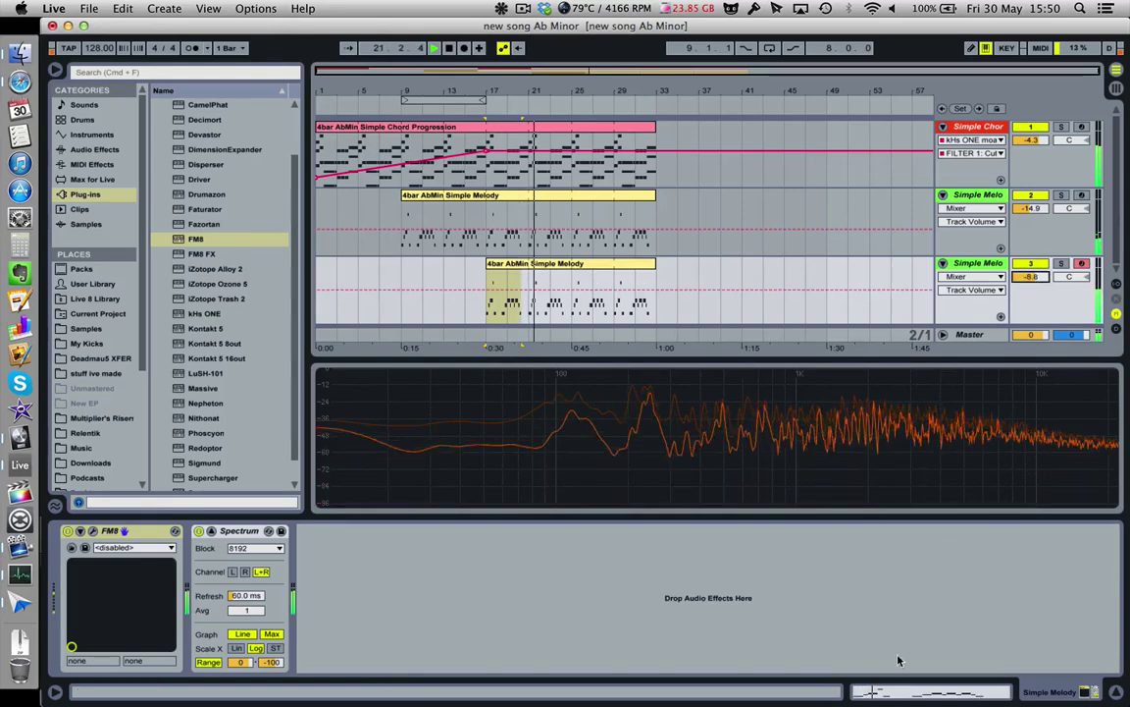
pyautogui.hotkey('shift', 'Tab')
pyautogui.press('super+a')
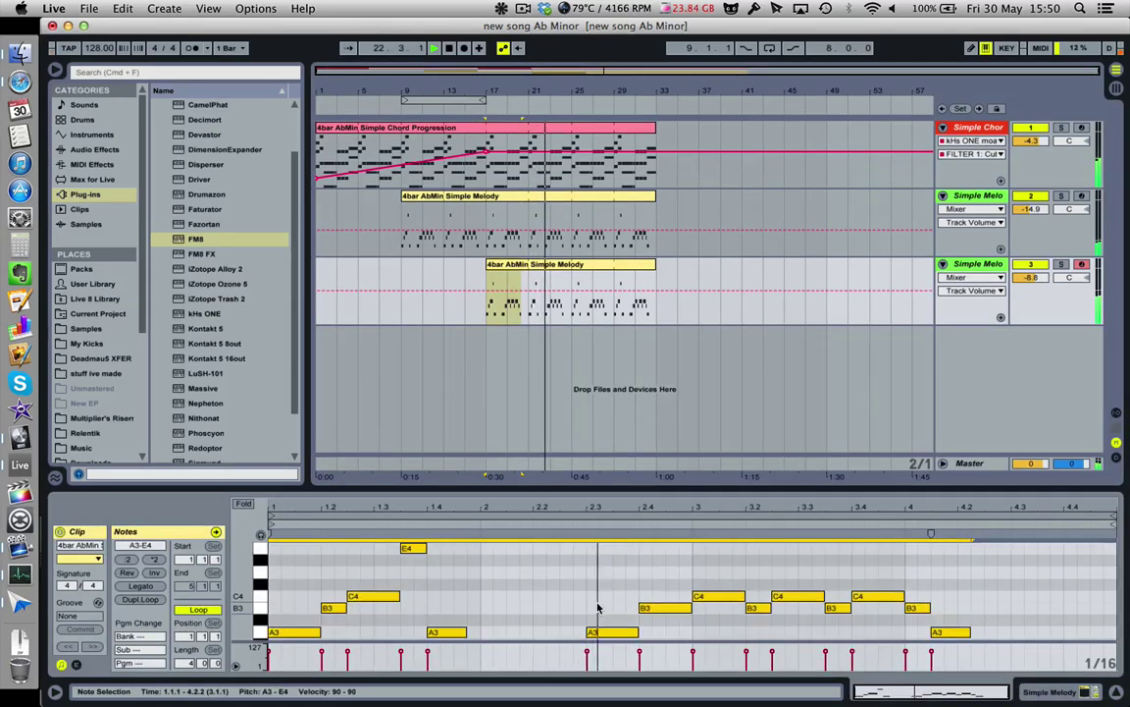
pyautogui.press('Up')
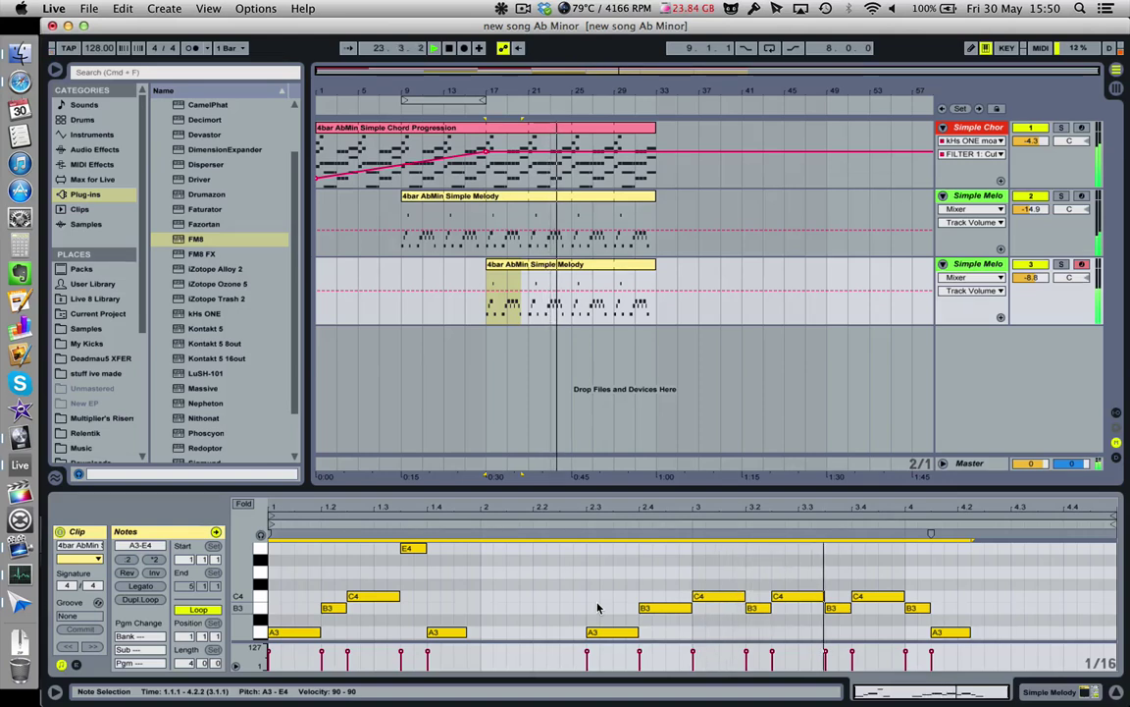
pyautogui.press('super+z')
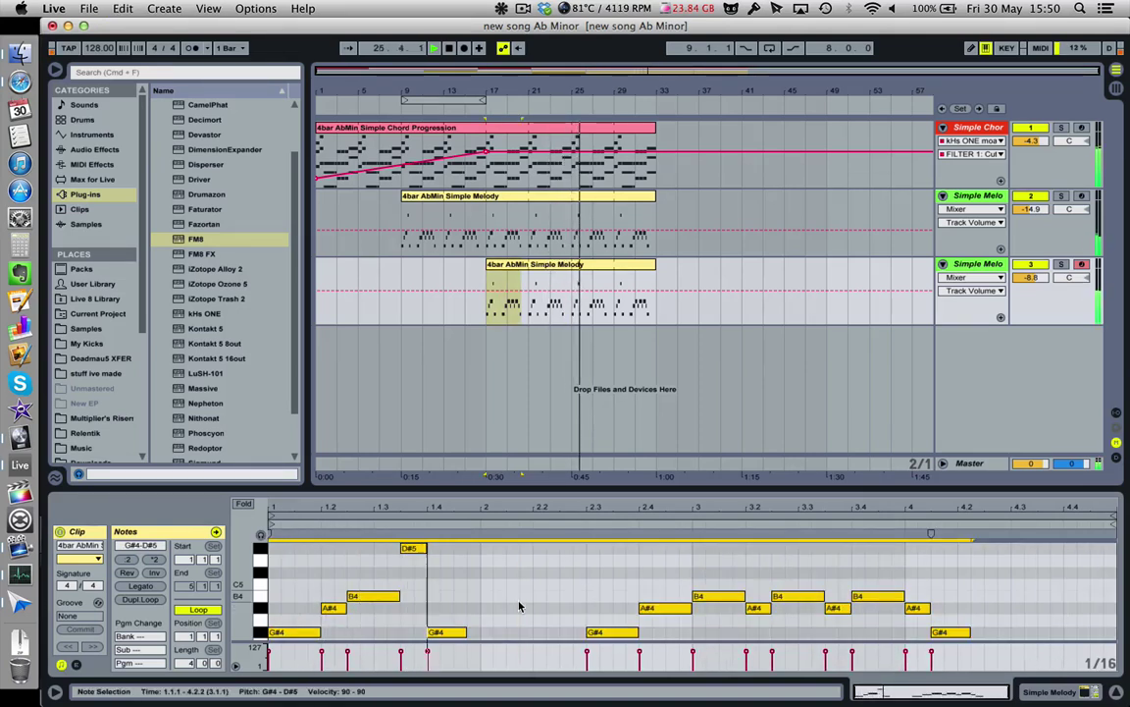
pyautogui.hotkey('shift', 'Down')
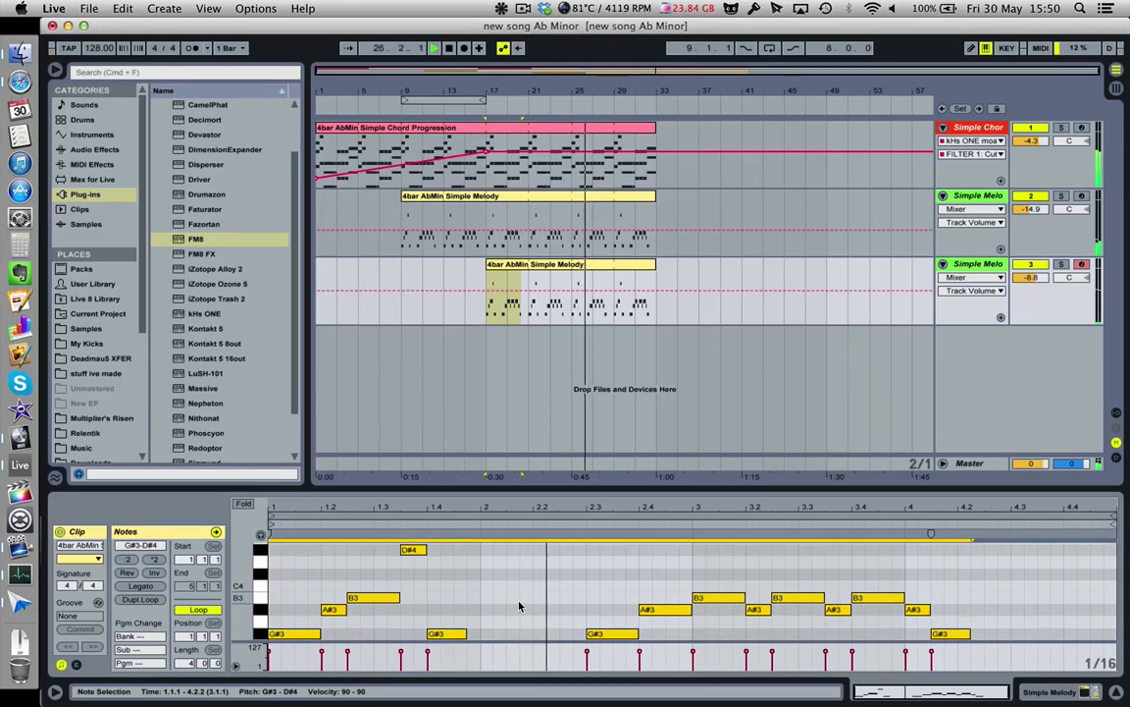
pyautogui.click(1031, 278)
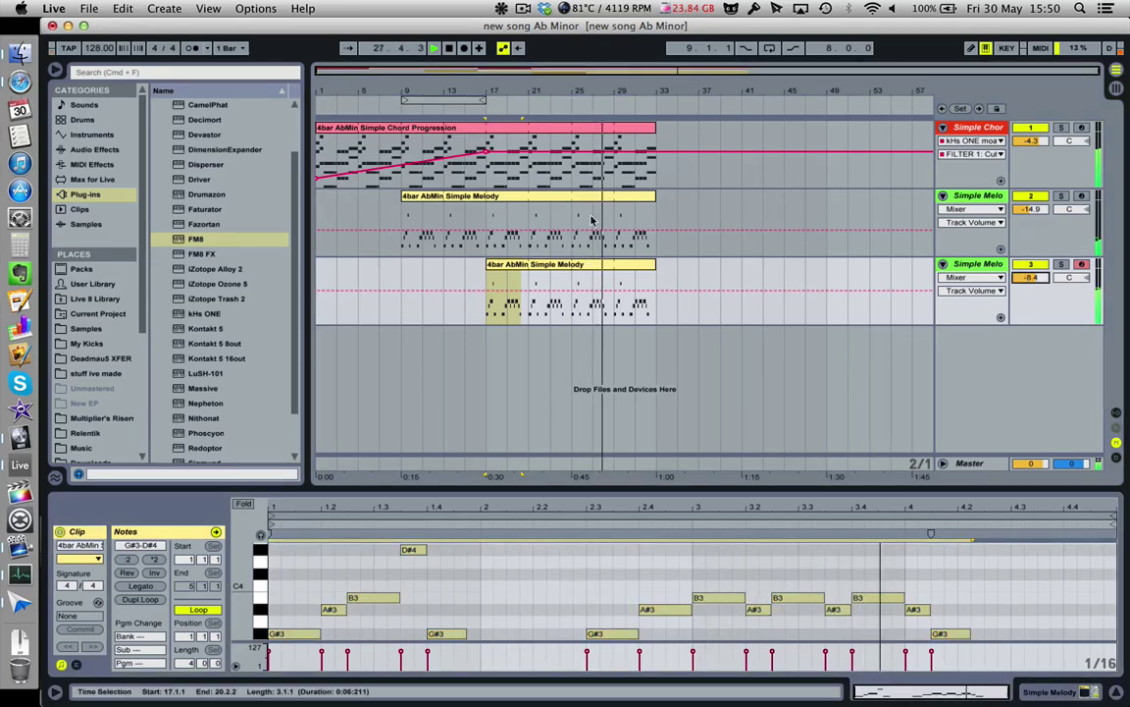
# - Move the end breakpoint of the chord track's filter cutoff automation from bar 17 to the clip's end at bar 33
pyautogui.click(530, 184)
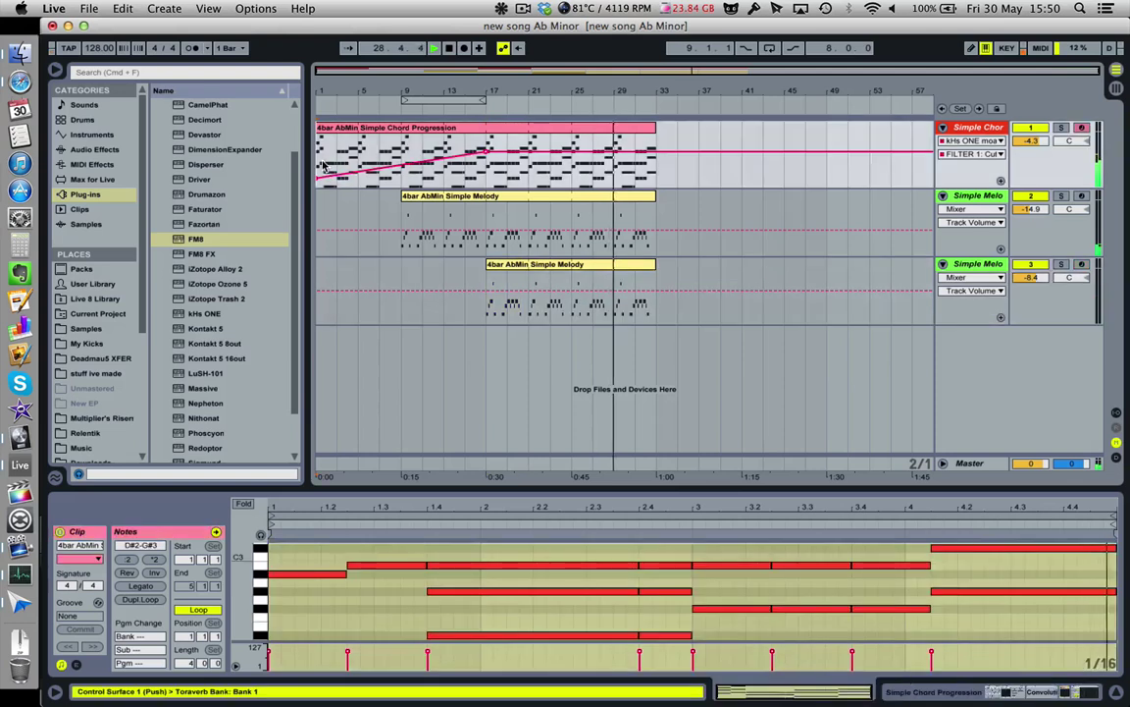
pyautogui.moveTo(487, 152); pyautogui.dragTo(654, 149)
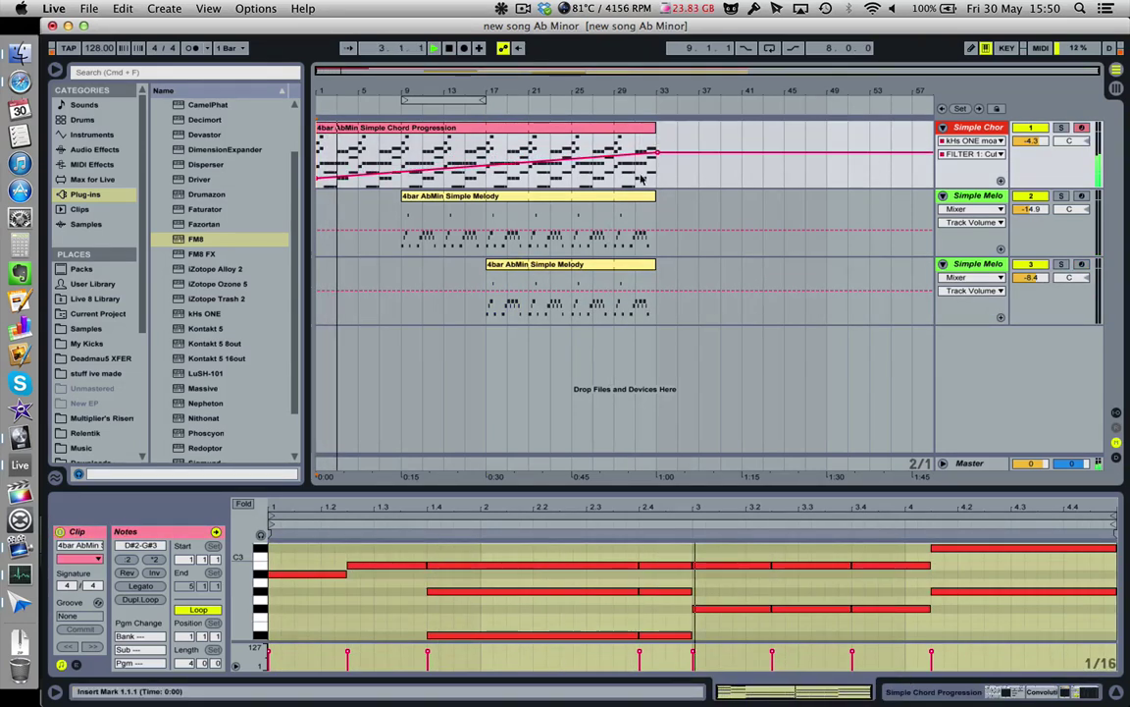
# - Insert the Max for Live Convolution Reverb Pro effect on the third track between FM8 and Spectrum
pyautogui.click(534, 265)
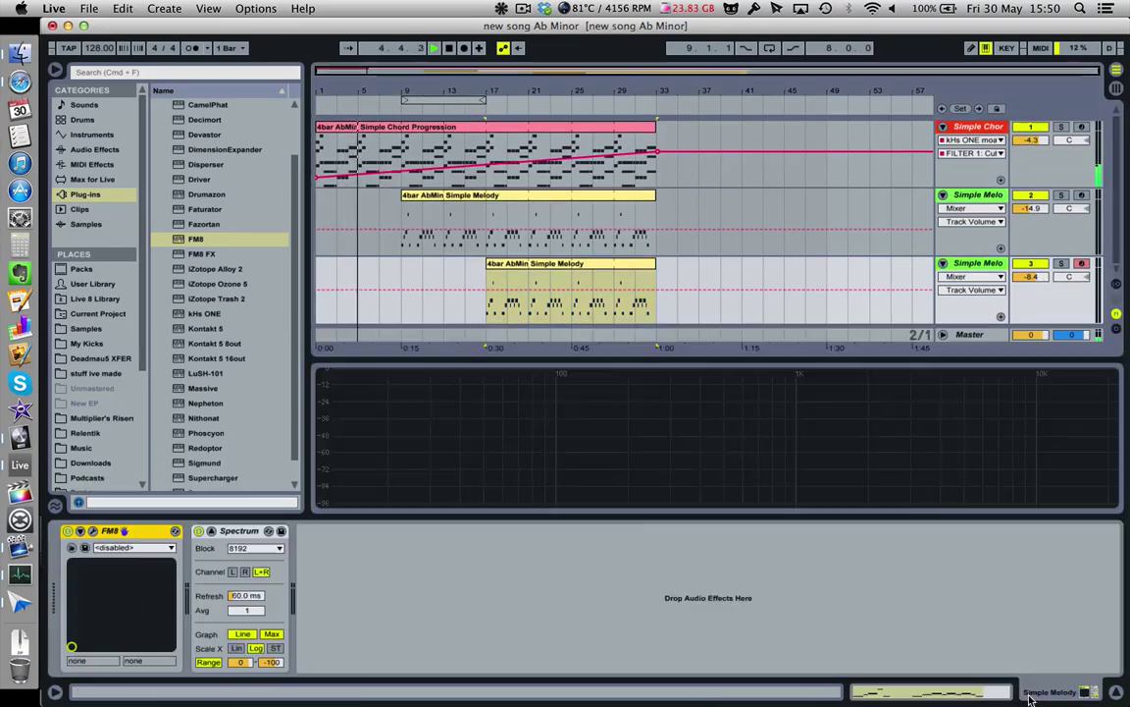
pyautogui.click(982, 264)
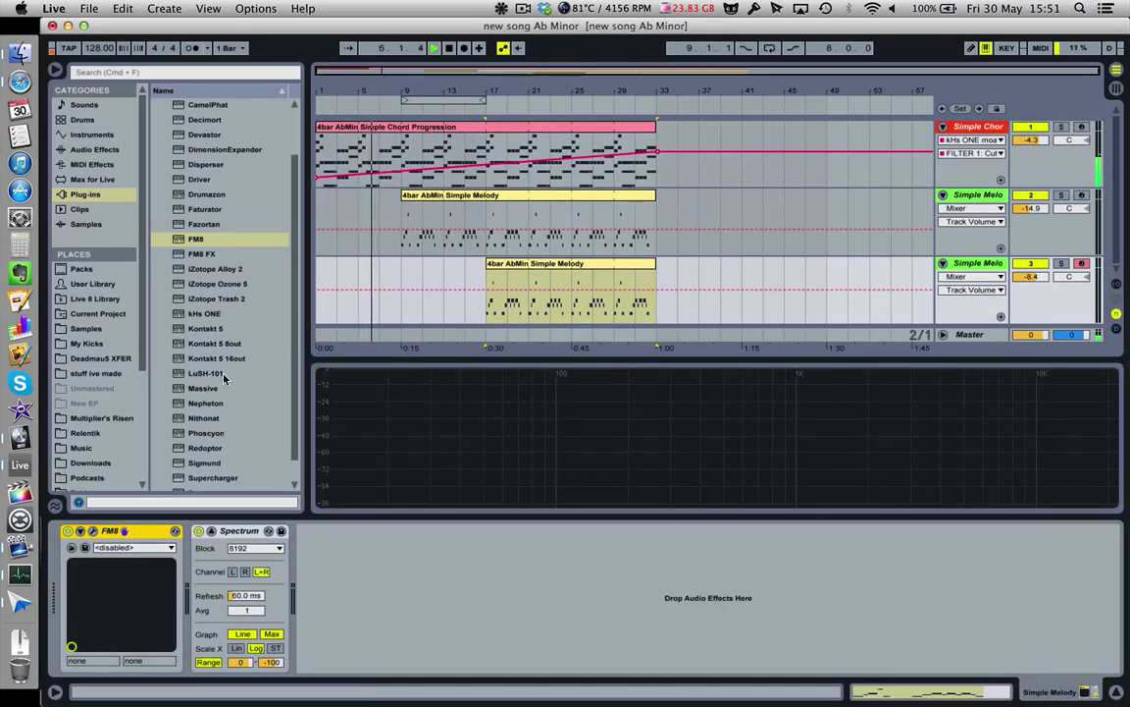
pyautogui.click(94, 149)
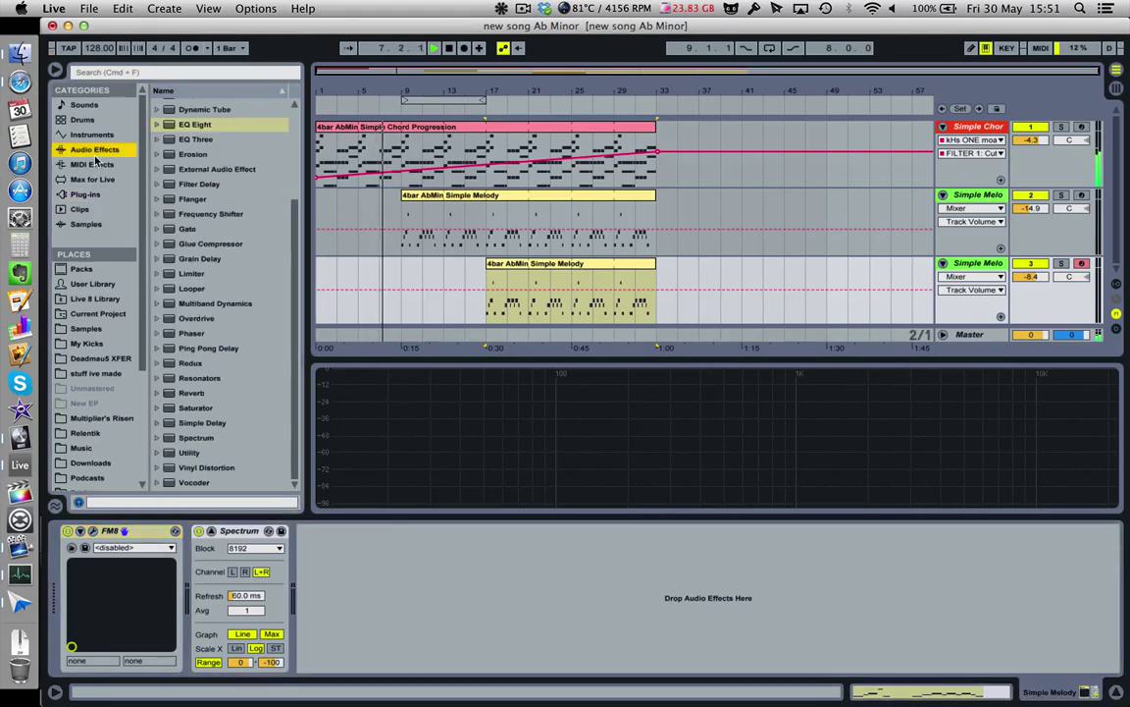
pyautogui.click(92, 179)
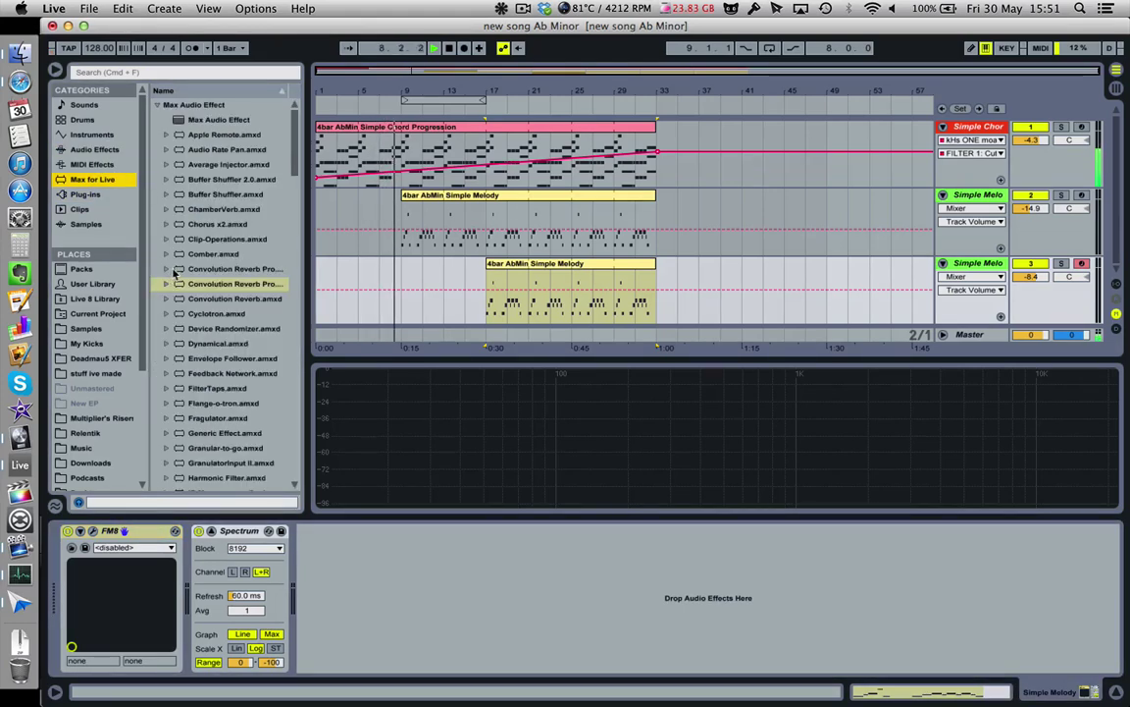
pyautogui.moveTo(175, 273); pyautogui.dragTo(189, 530)
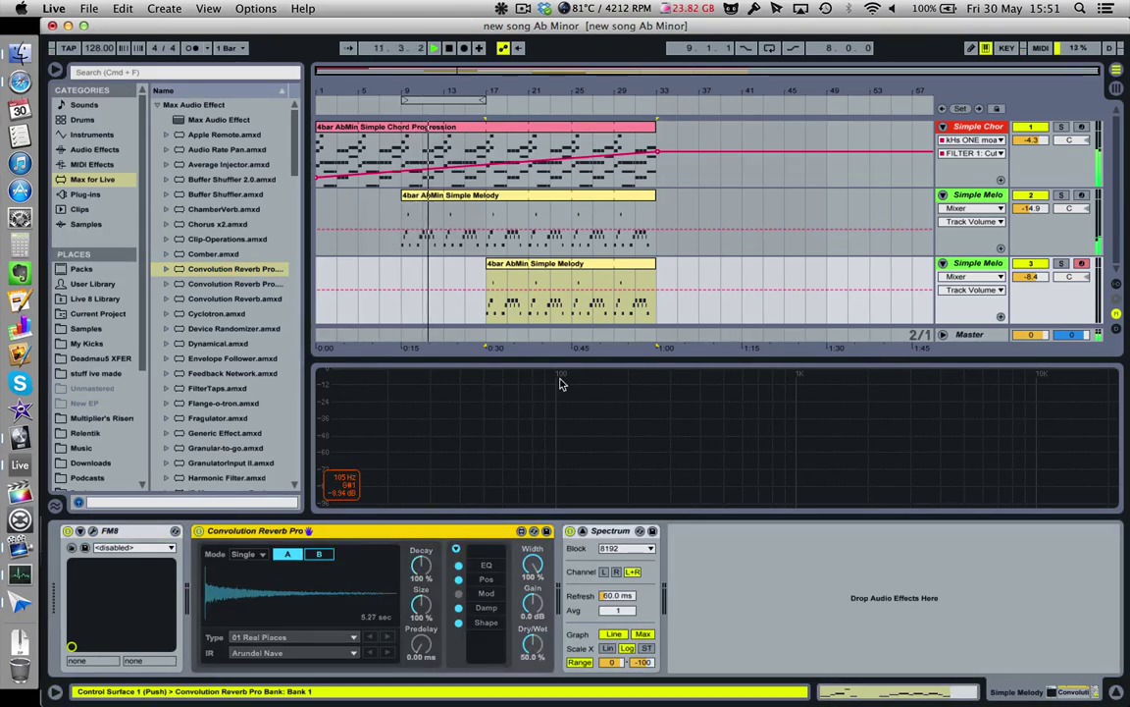
# - Set the reverb to the 11 Experimental type with the EDSP7500 Phantom and Reverb response, and the third track's volume to -10.4
pyautogui.click(285, 637)
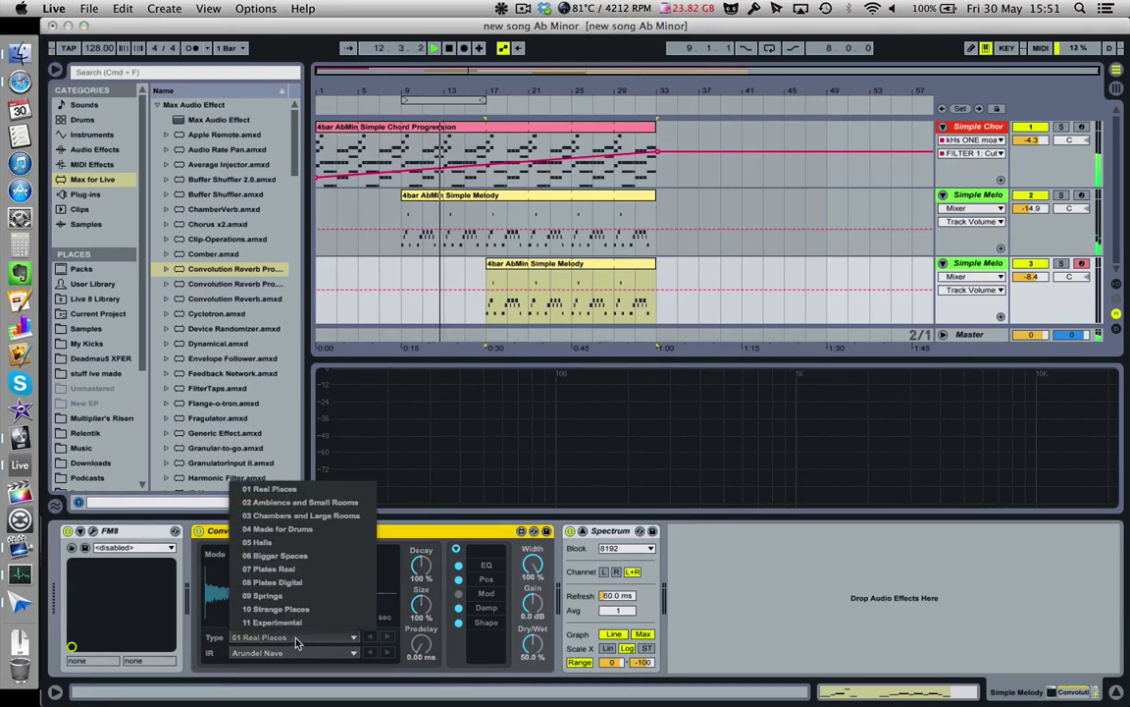
pyautogui.click(293, 634)
pyautogui.click(294, 652)
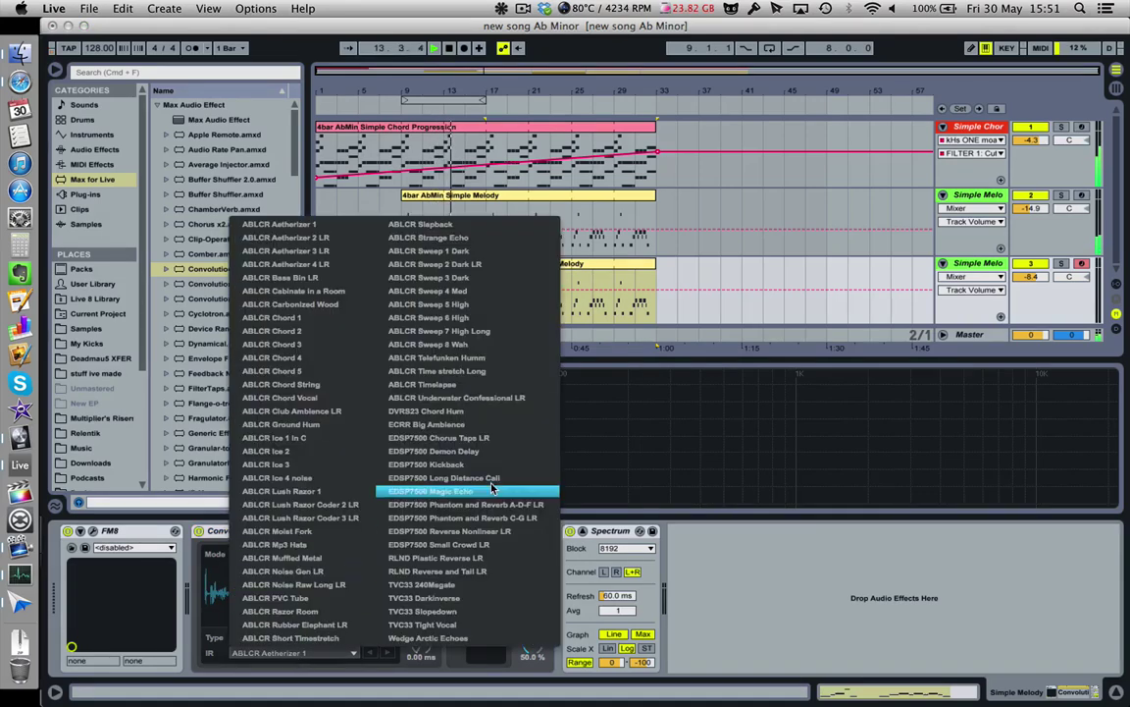
pyautogui.click(441, 459)
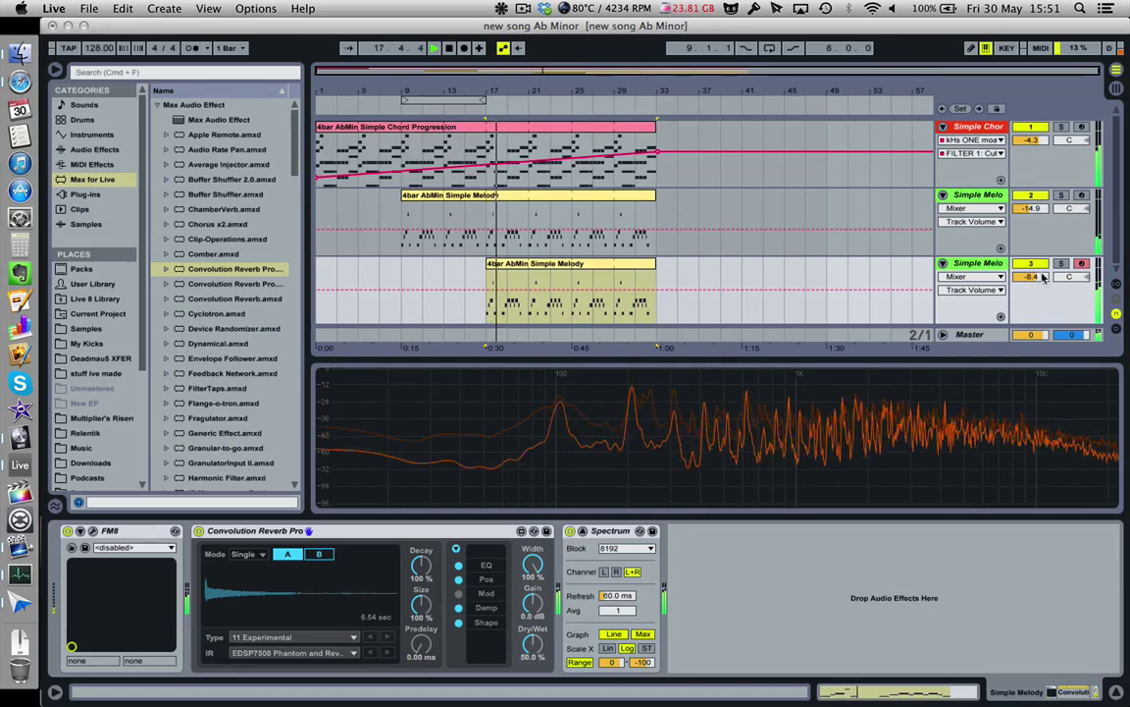
pyautogui.moveTo(1030, 277); pyautogui.dragTo(1030, 293)
pyautogui.click(640, 278)
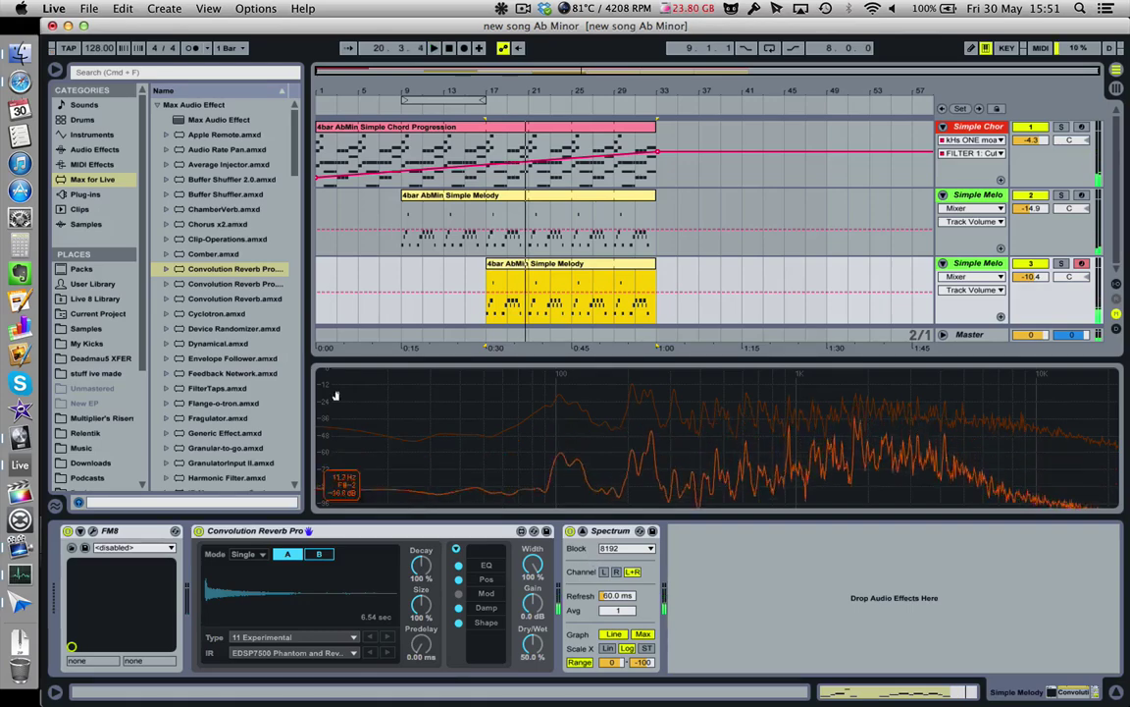
# - Replace the FM8 instrument on the third track with the LuSH-101 plug-in
pyautogui.click(110, 530)
pyautogui.press('Delete')
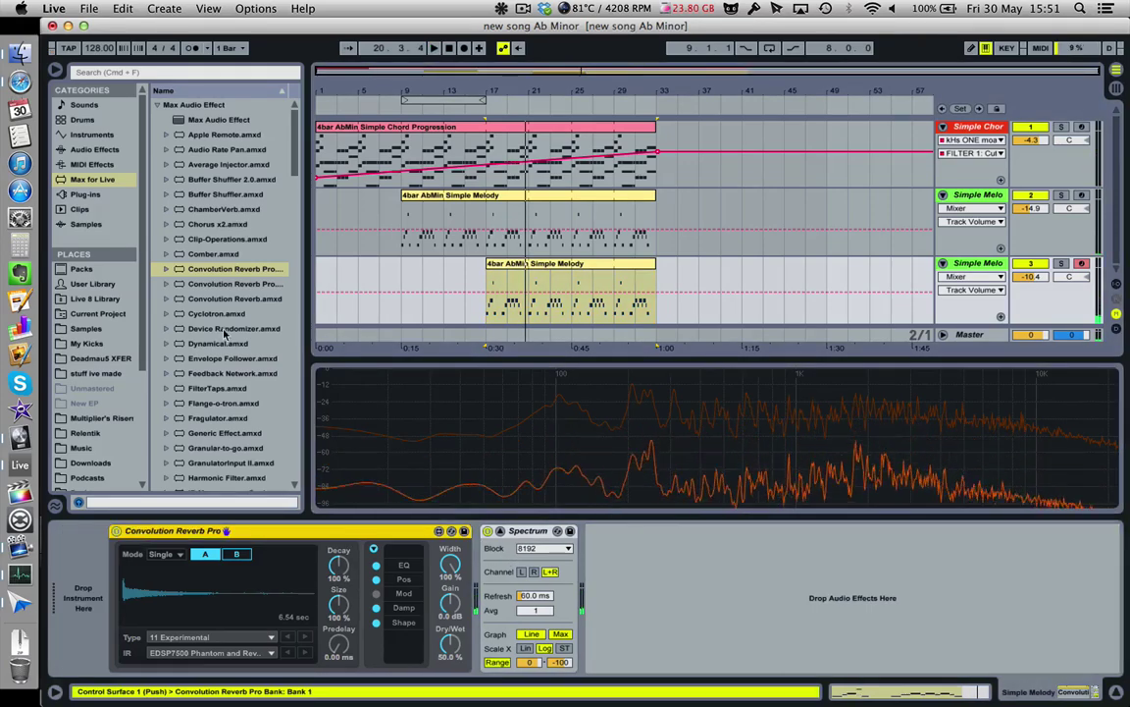
pyautogui.scroll(-5, 265, 373)
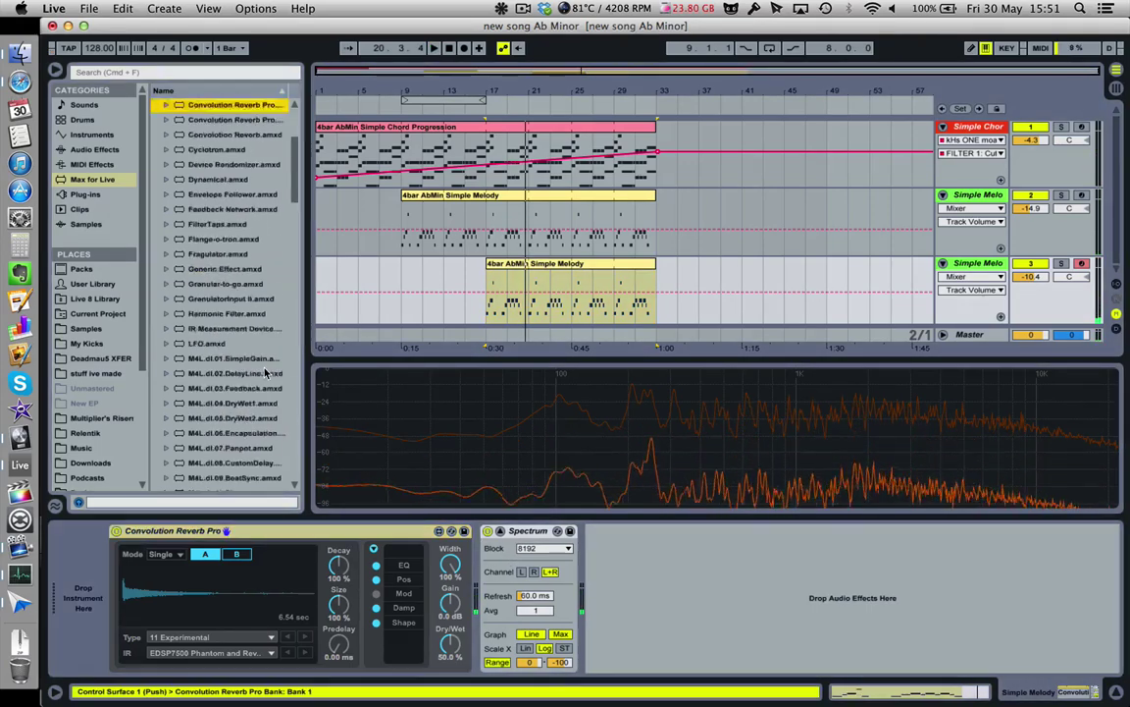
pyautogui.scroll(-5, 265, 373)
pyautogui.press('Left')
pyautogui.press('Down')
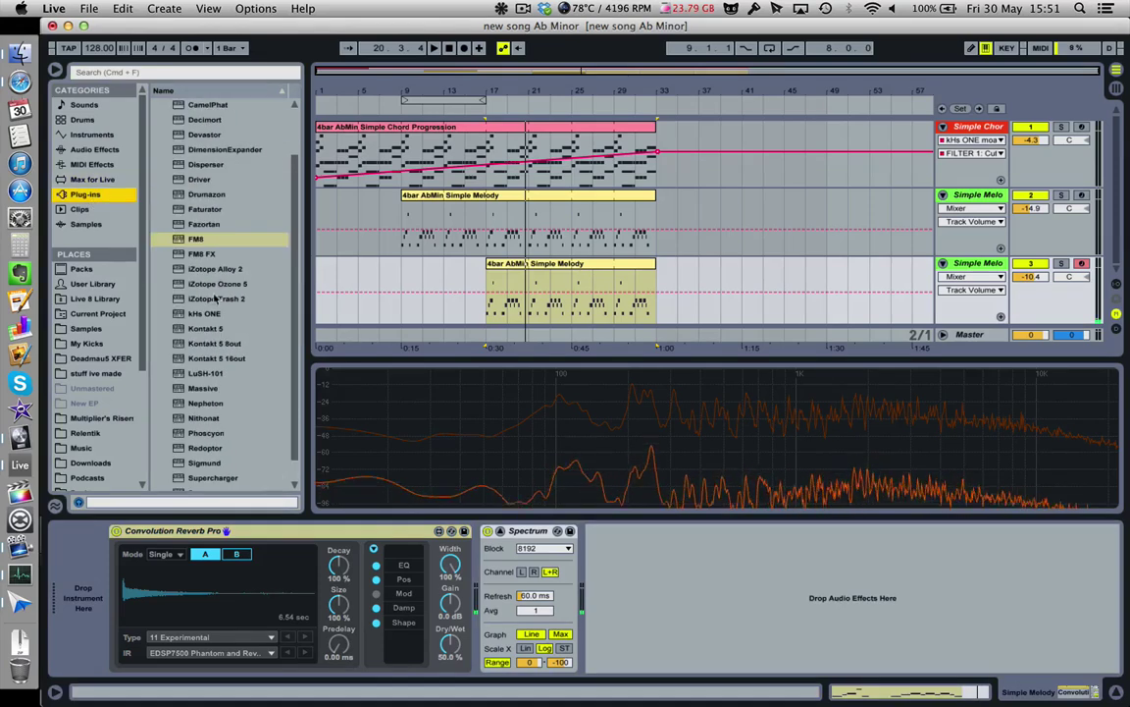
pyautogui.scroll(-2, 215, 297)
pyautogui.moveTo(203, 363); pyautogui.dragTo(111, 552)
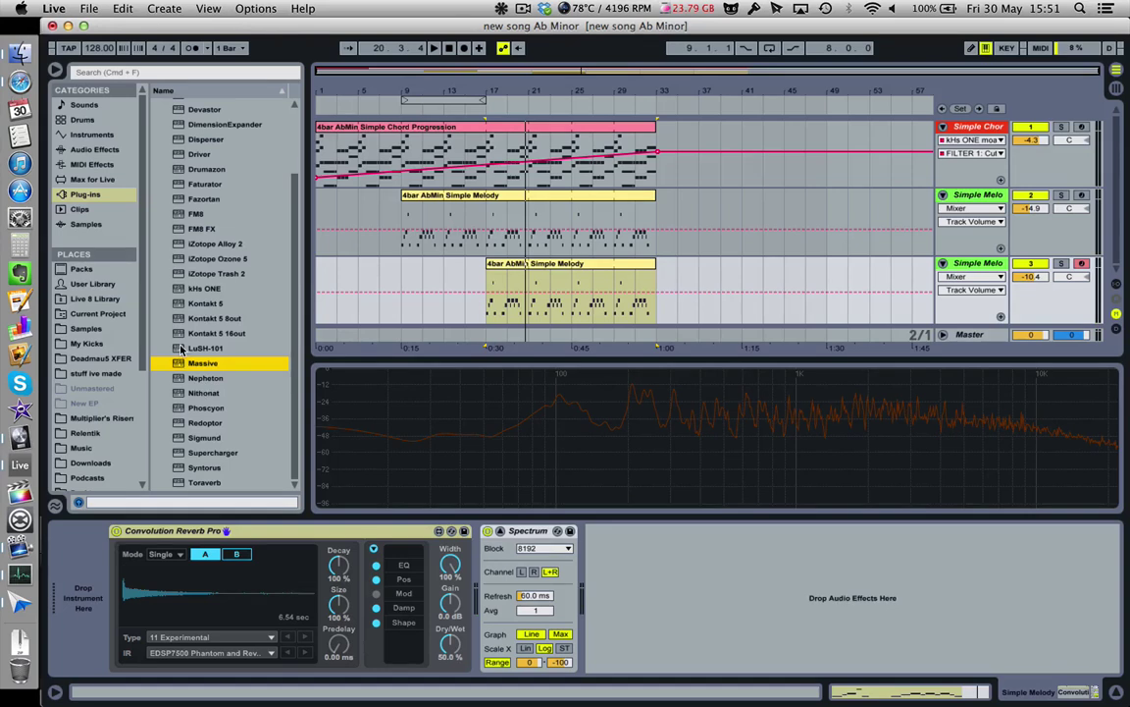
pyautogui.moveTo(180, 350); pyautogui.dragTo(89, 579)
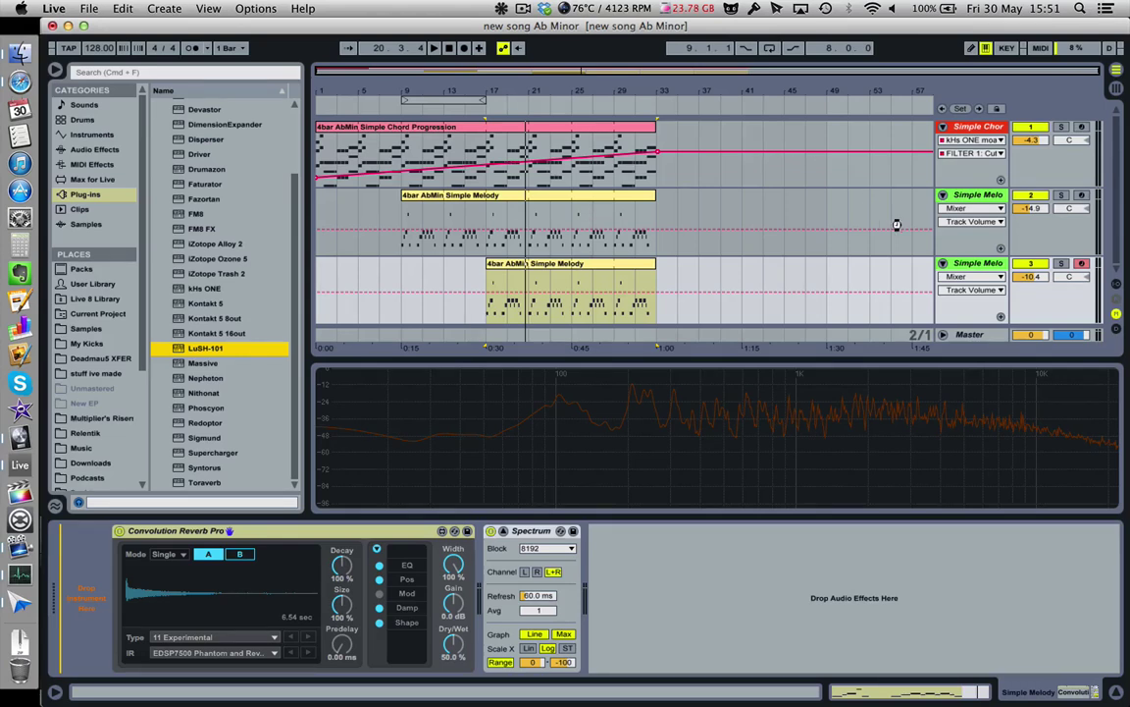
pyautogui.moveTo(896, 225); pyautogui.dragTo(896, 226)
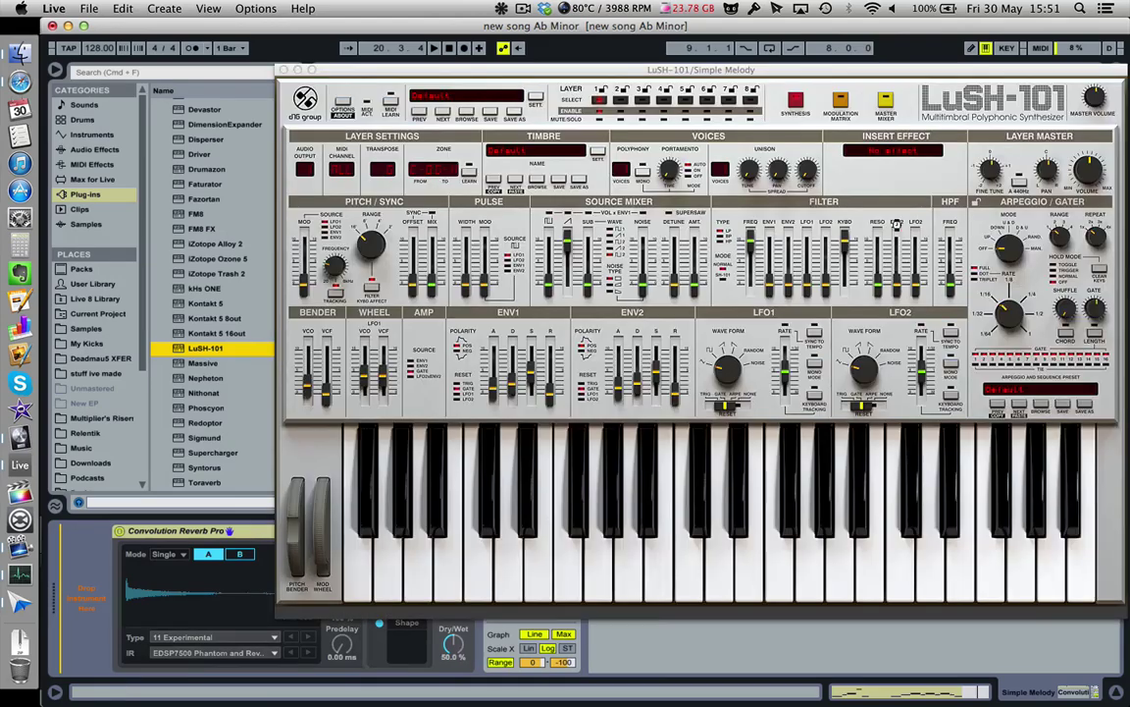
# - Solo the third track and reposition the LuSH-101 window over the arrangement
pyautogui.moveTo(756, 70); pyautogui.dragTo(518, 195)
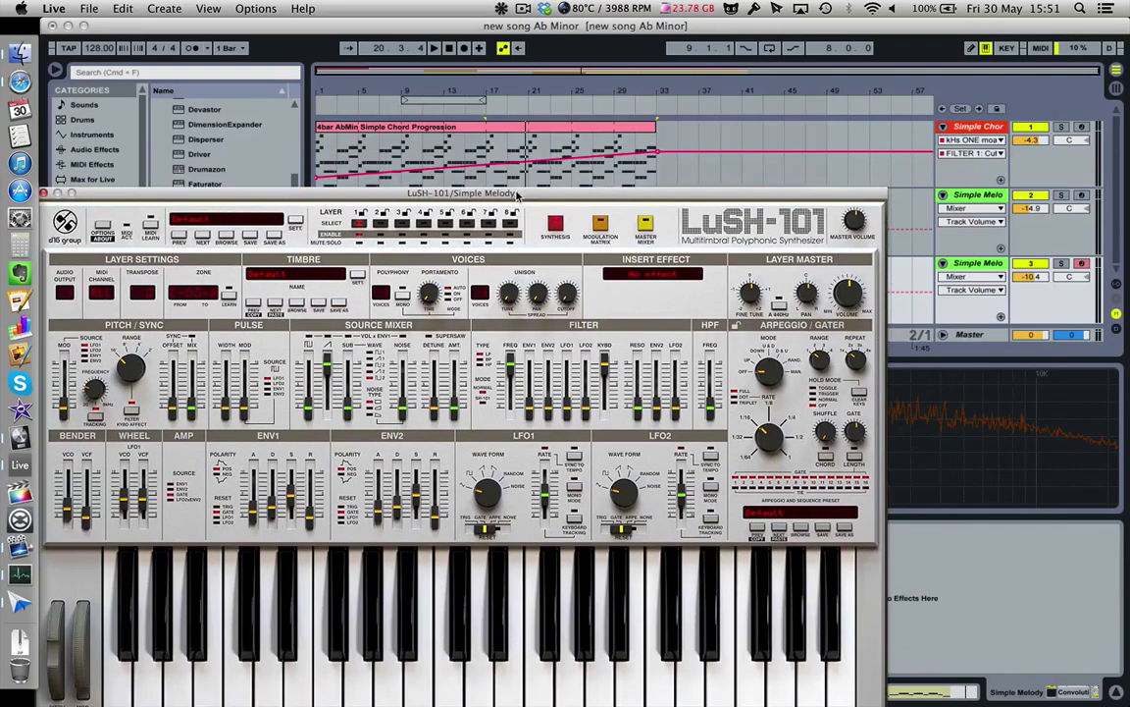
pyautogui.click(1061, 263)
pyautogui.moveTo(646, 197); pyautogui.dragTo(784, 115)
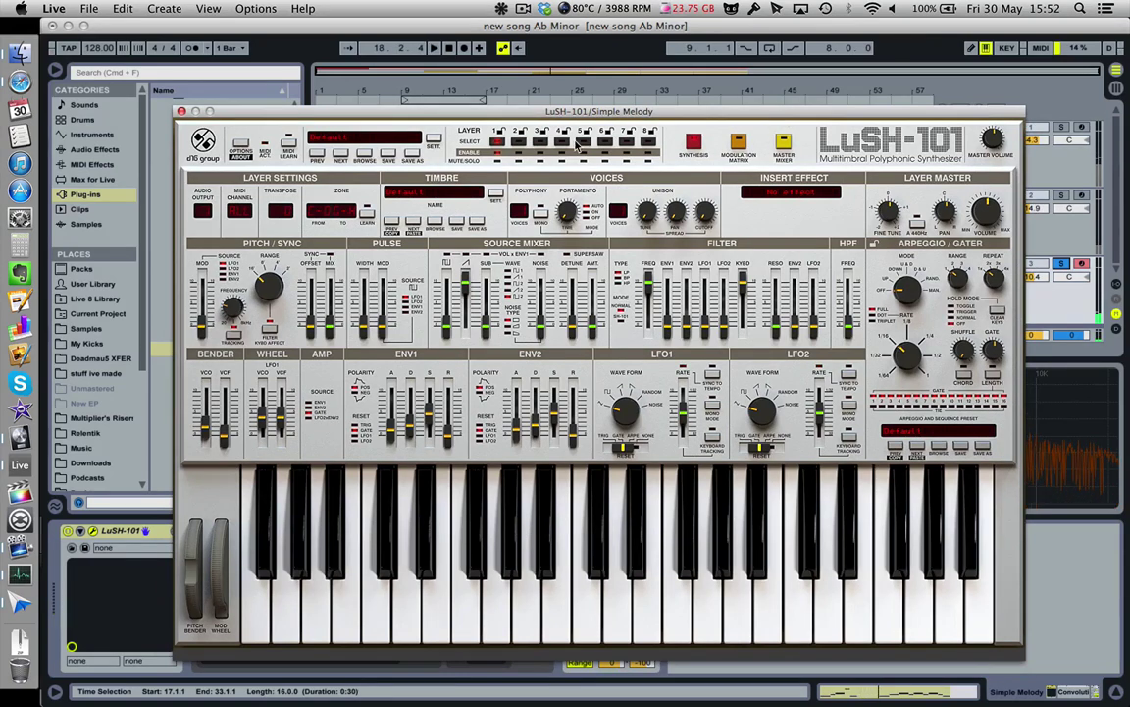
# - Load the Single Zone Mono - Lead preset Carwash in LuSH-101, reposition the plug-in window, and start playback
pyautogui.click(363, 154)
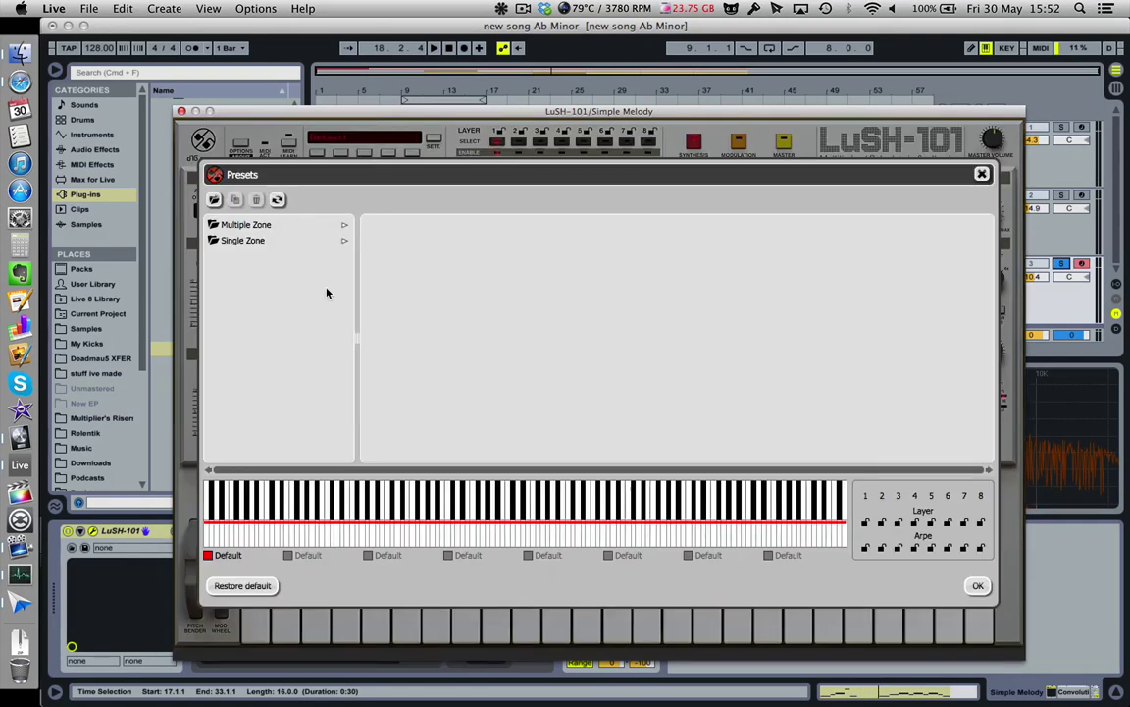
pyautogui.click(295, 242)
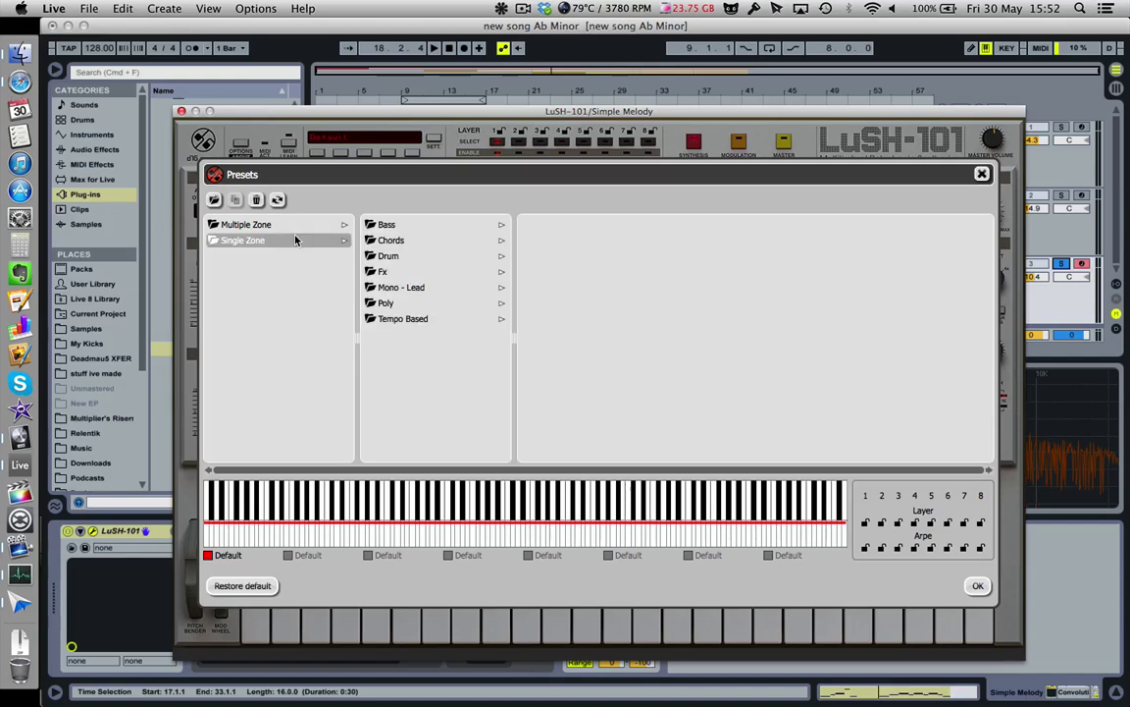
pyautogui.click(422, 290)
pyautogui.click(564, 319)
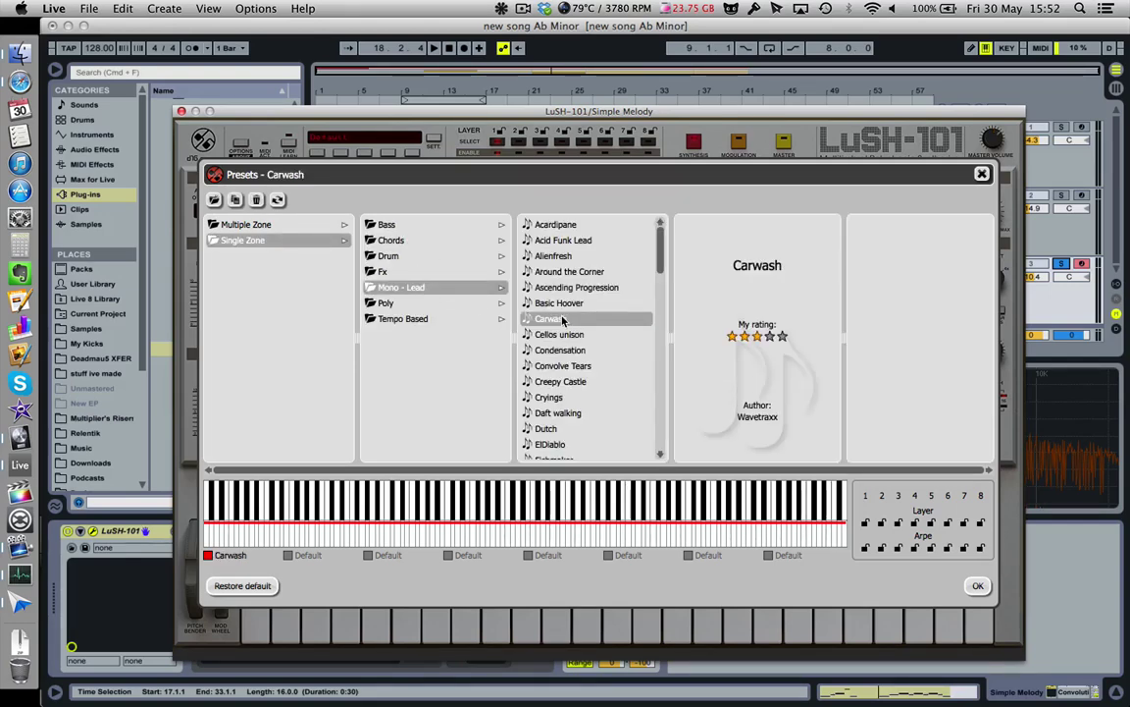
pyautogui.moveTo(512, 114); pyautogui.dragTo(502, 350)
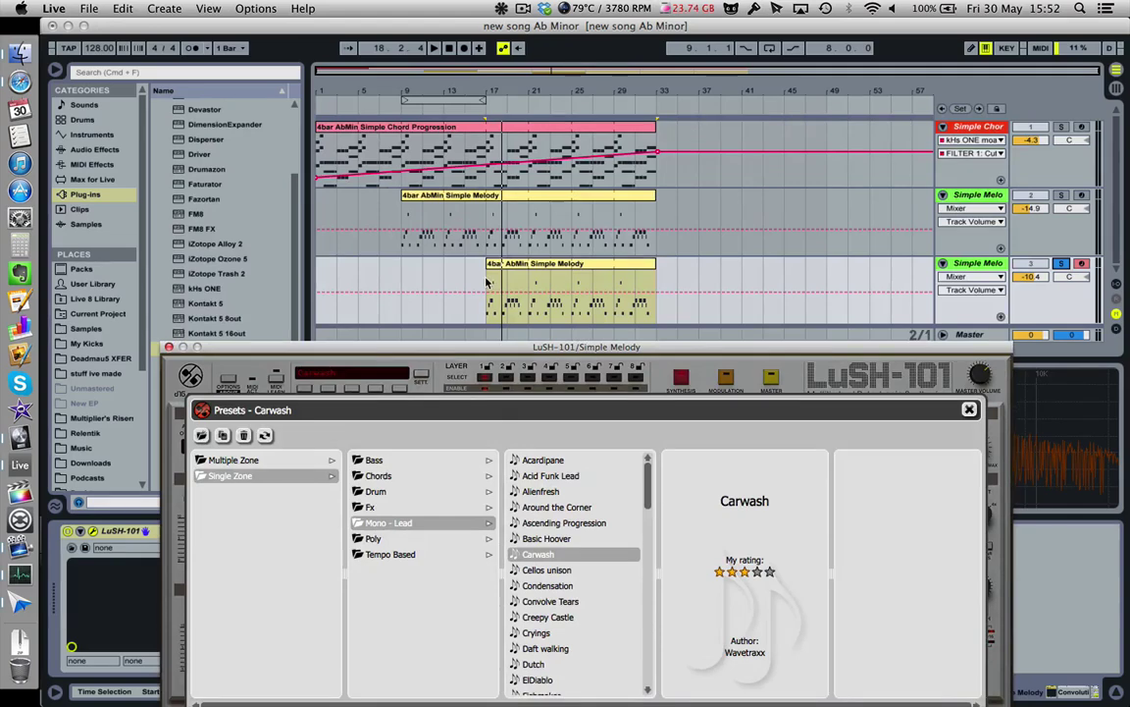
pyautogui.press('space')
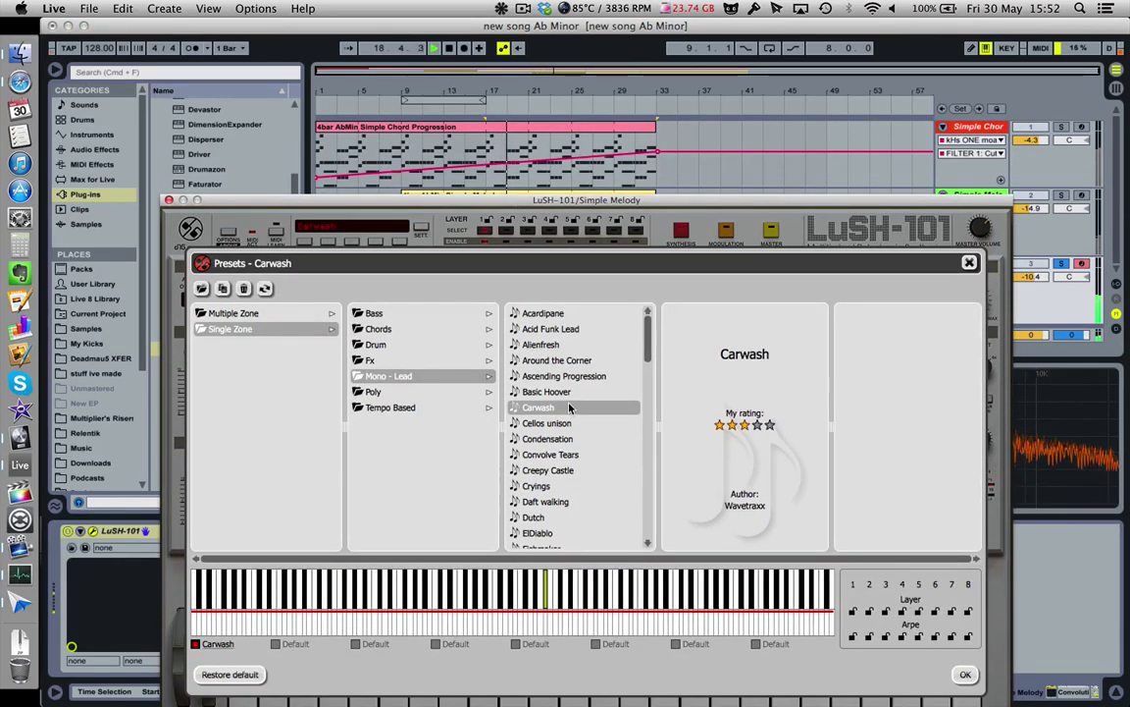
# - Audition the Acardipane, Alienfresh, Cryings, Fuzzed Flute and Hard Top lead presets while the melody plays
pyautogui.click(545, 313)
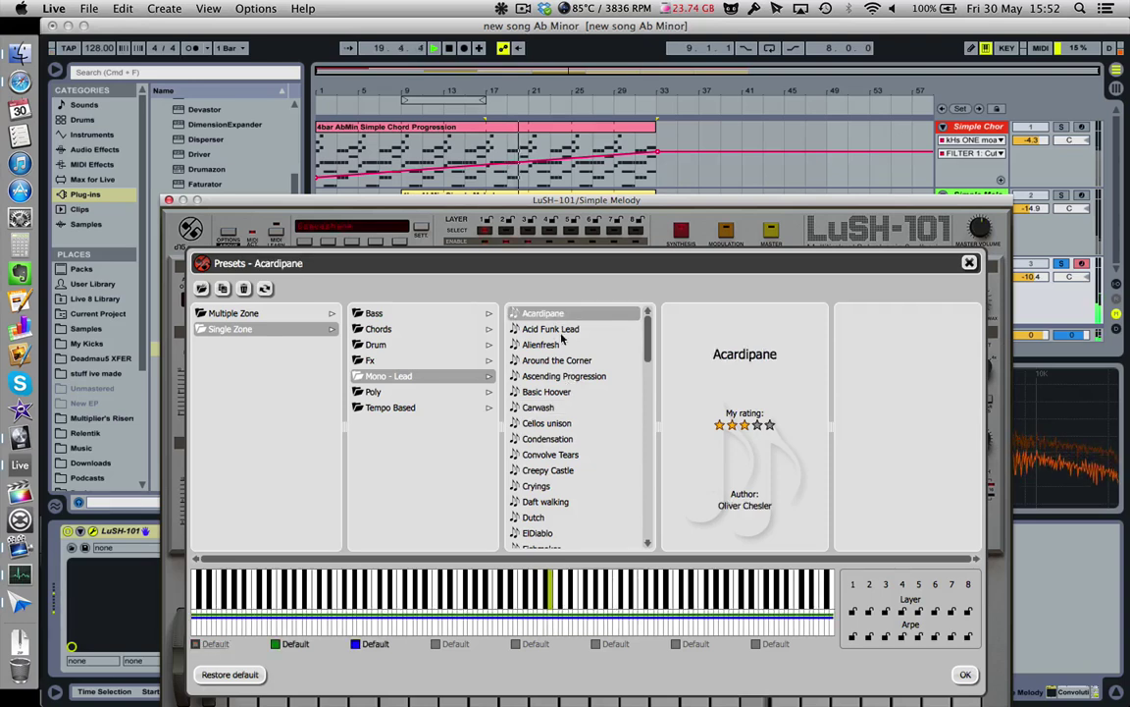
pyautogui.click(567, 344)
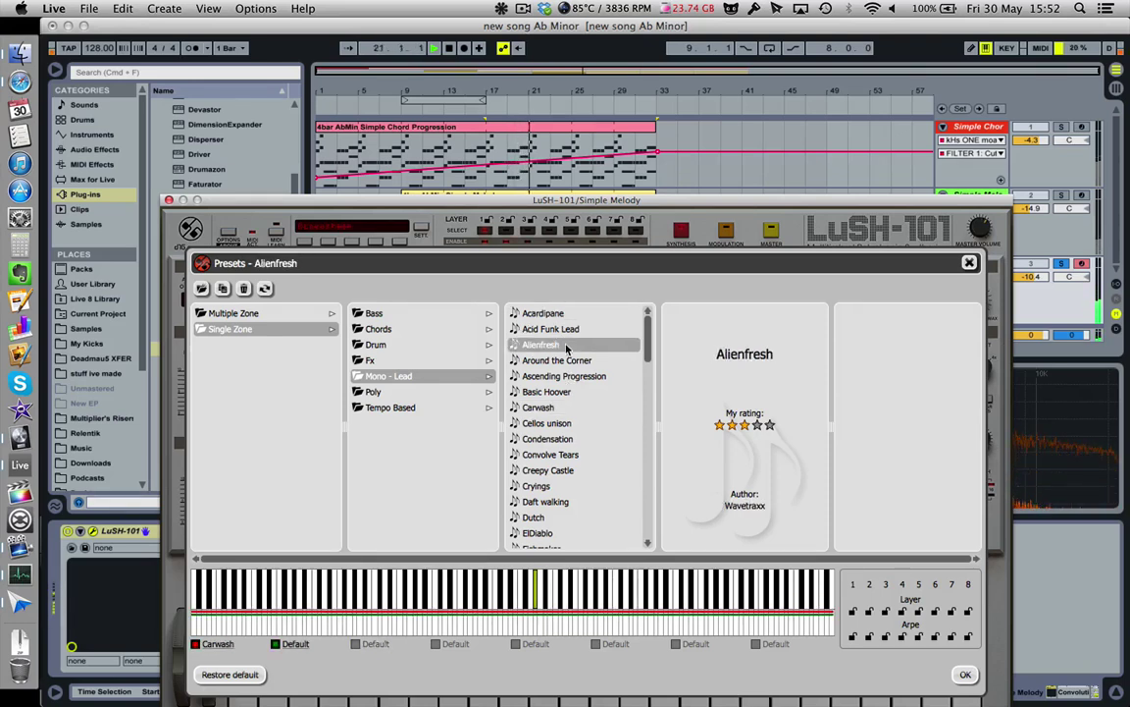
pyautogui.click(566, 489)
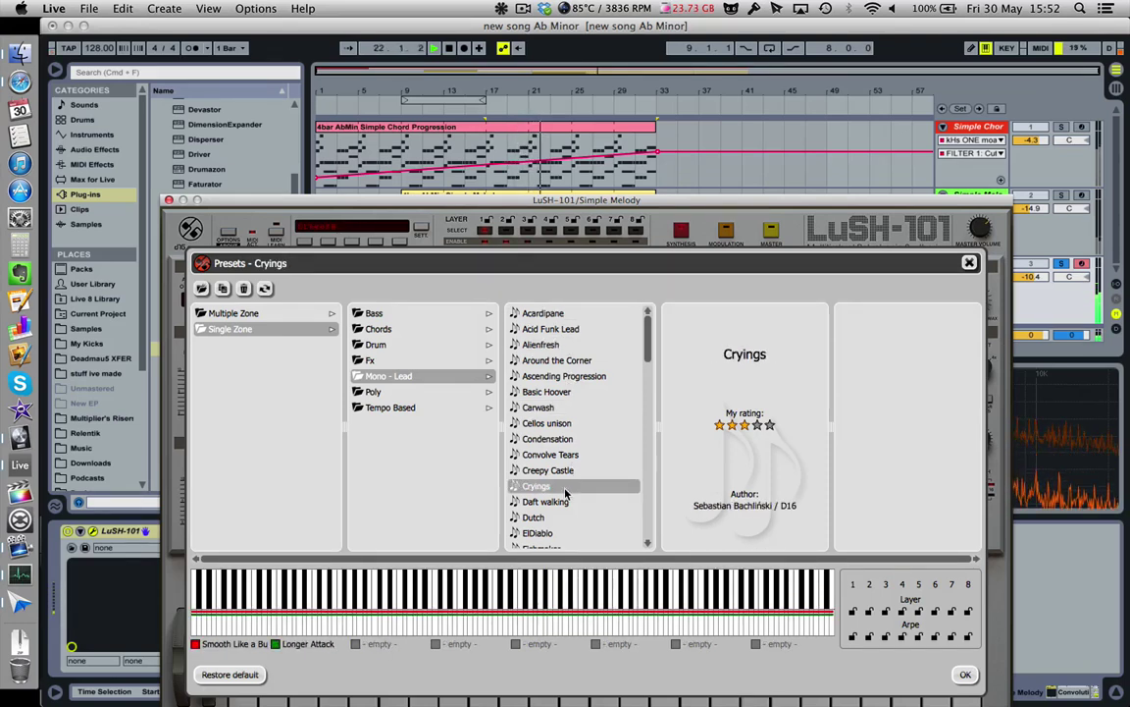
pyautogui.scroll(-3, 566, 492)
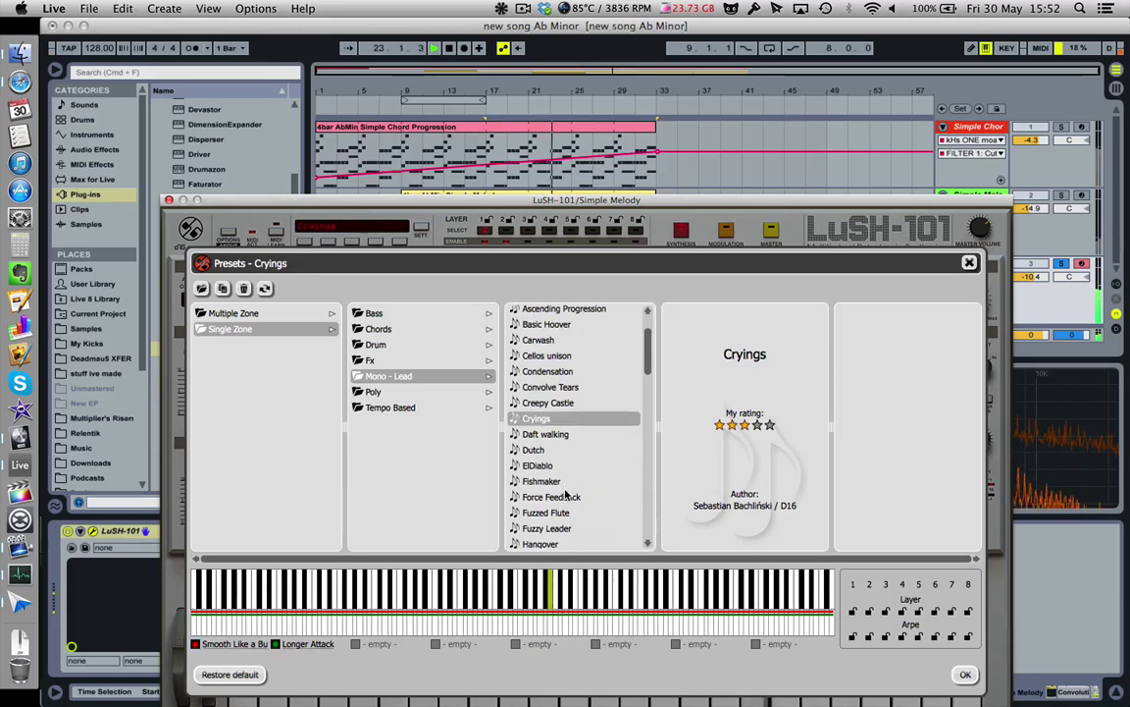
pyautogui.click(566, 512)
pyautogui.scroll(-3, 566, 512)
pyautogui.click(565, 501)
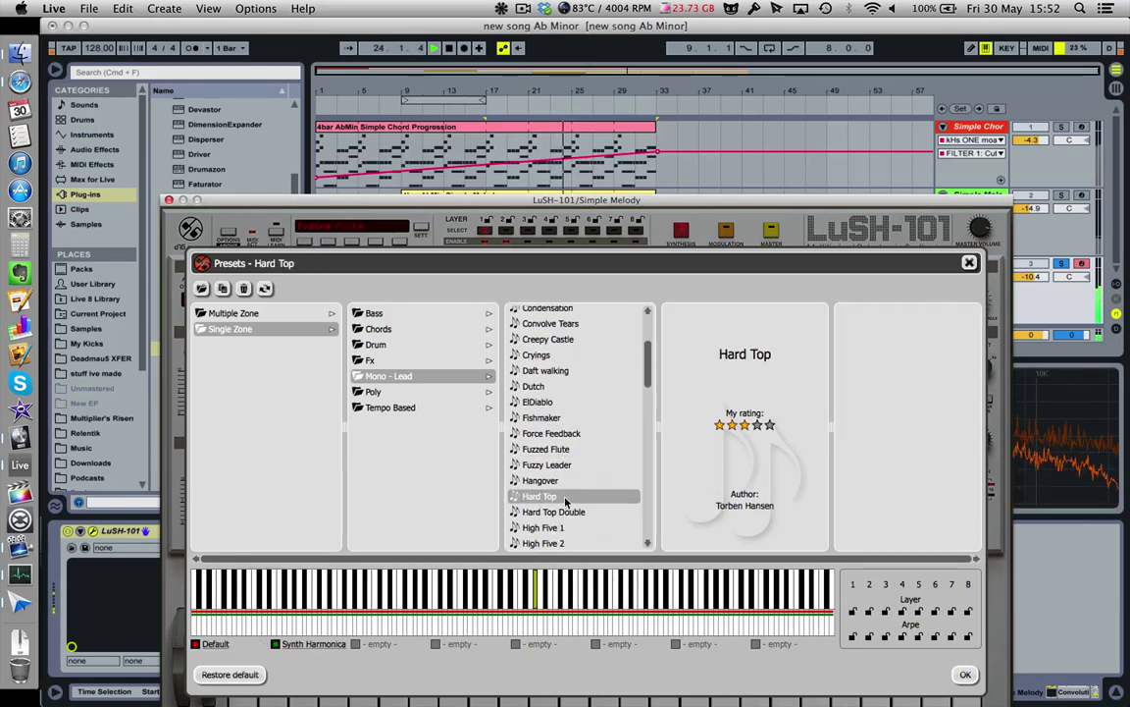
# - Audition the Lazy Dagga, Look Over There and Nexus Five lead presets against the playing melody
pyautogui.scroll(-3, 565, 504)
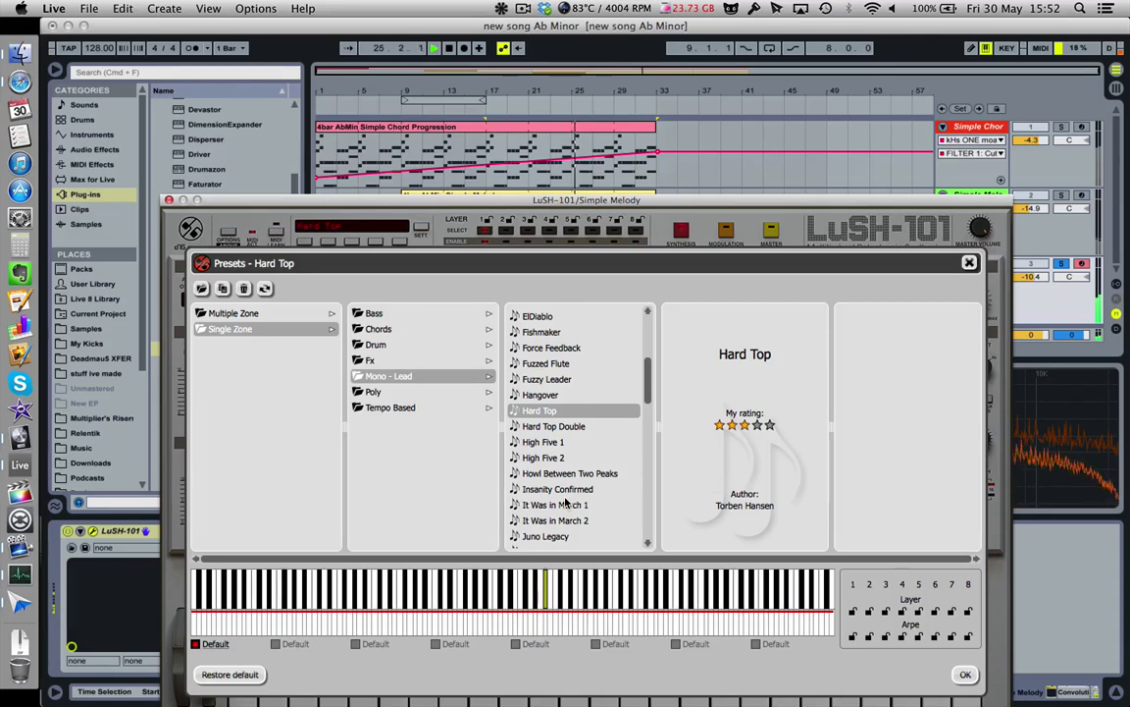
pyautogui.scroll(-3, 565, 501)
pyautogui.click(566, 500)
pyautogui.scroll(-3, 565, 502)
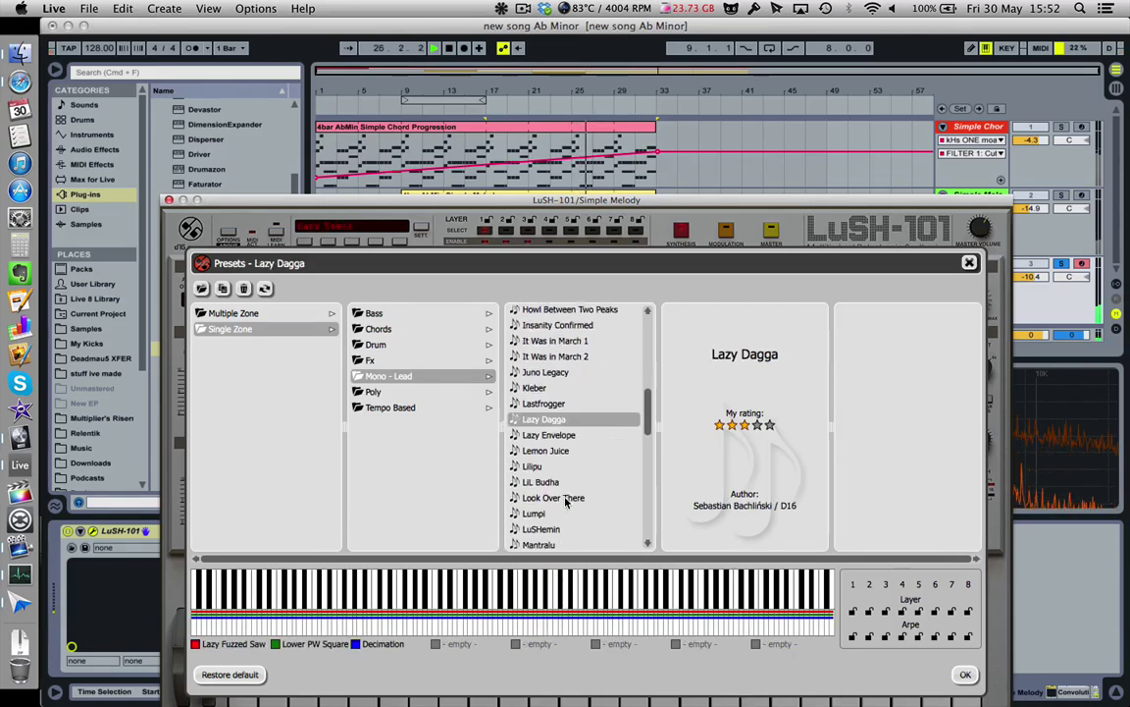
pyautogui.click(565, 499)
pyautogui.scroll(-5, 566, 501)
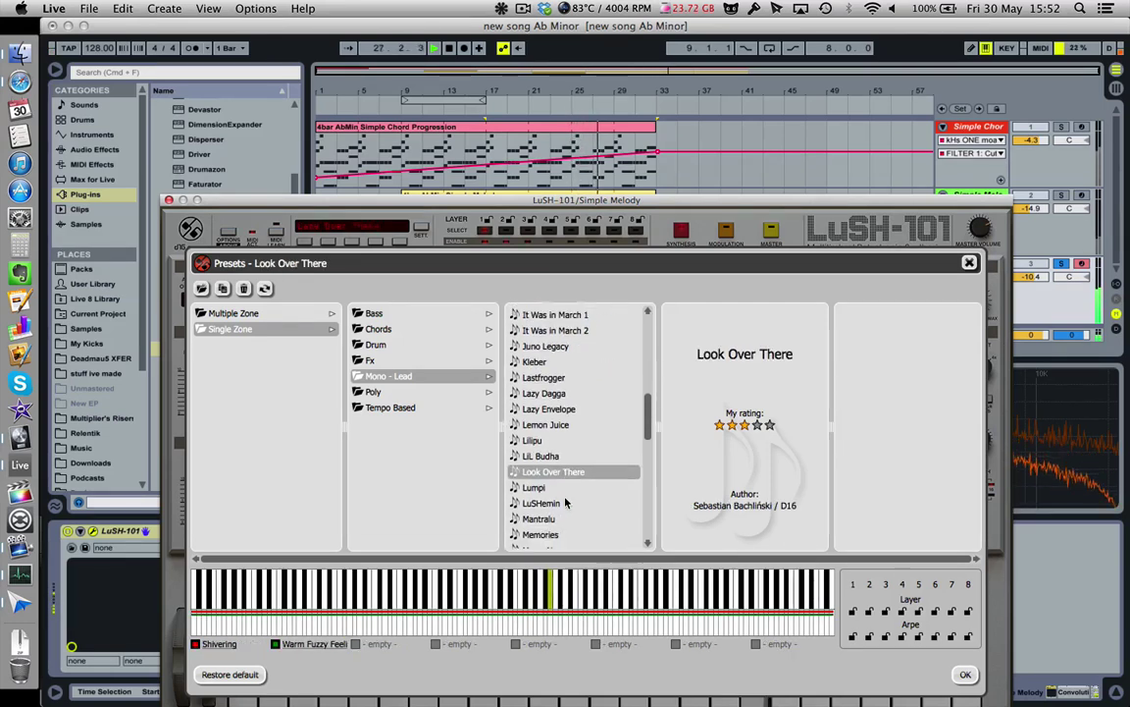
pyautogui.click(566, 501)
# - Try the Sawed Lead preset, settle on Soft Kitty, and unsolo the third track with the LuSH-101 window closed
pyautogui.scroll(-3, 566, 501)
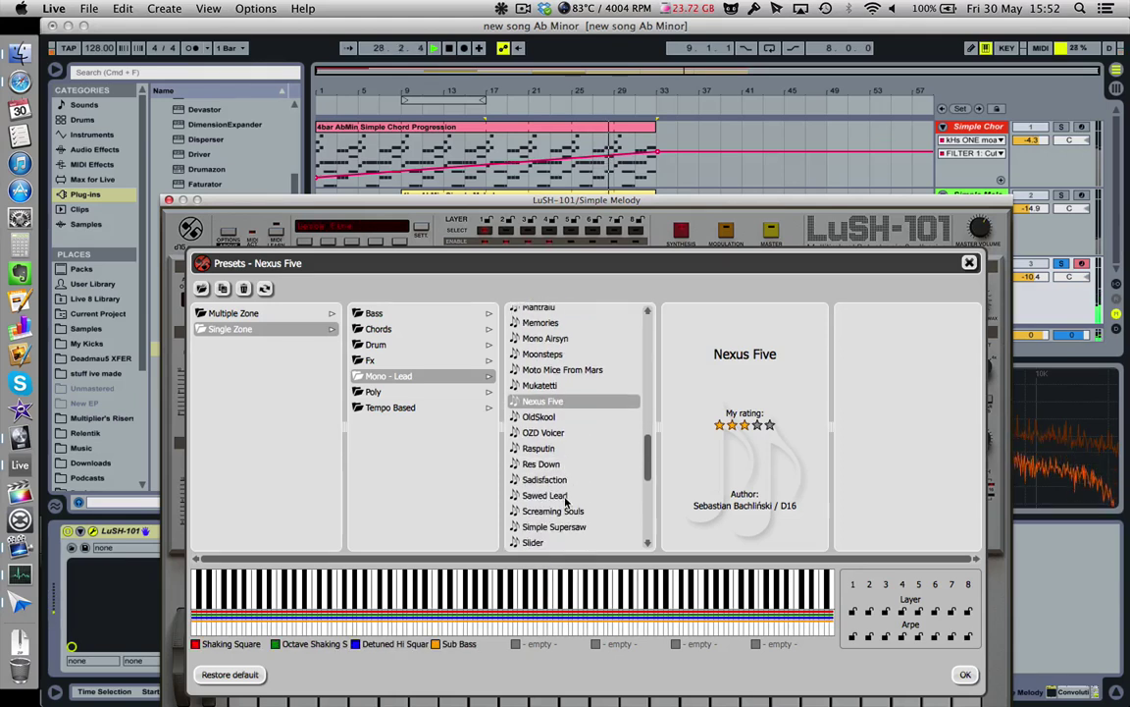
pyautogui.click(565, 499)
pyautogui.scroll(-3, 565, 500)
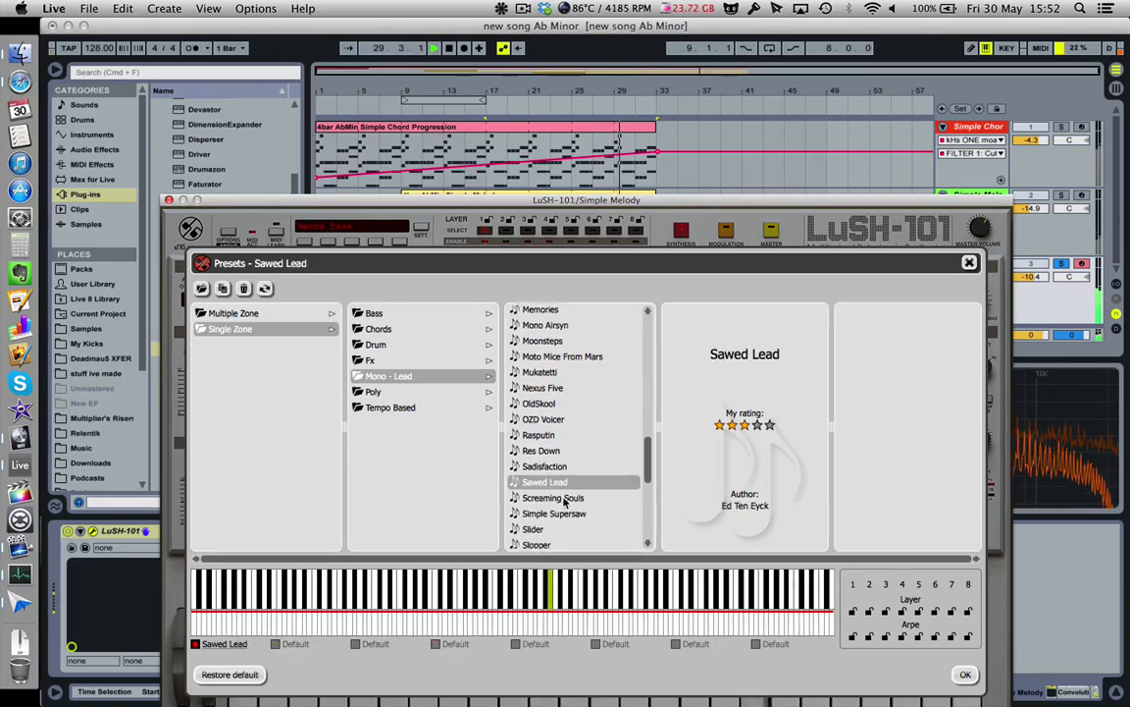
pyautogui.click(565, 485)
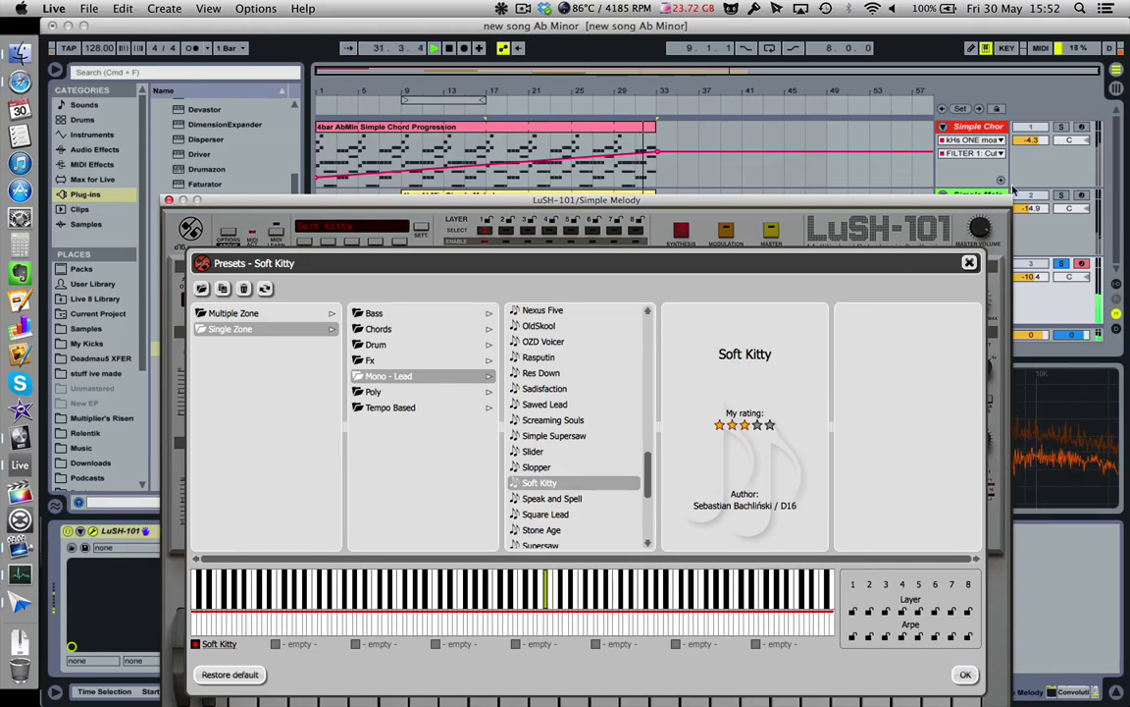
pyautogui.click(1069, 267)
pyautogui.click(169, 200)
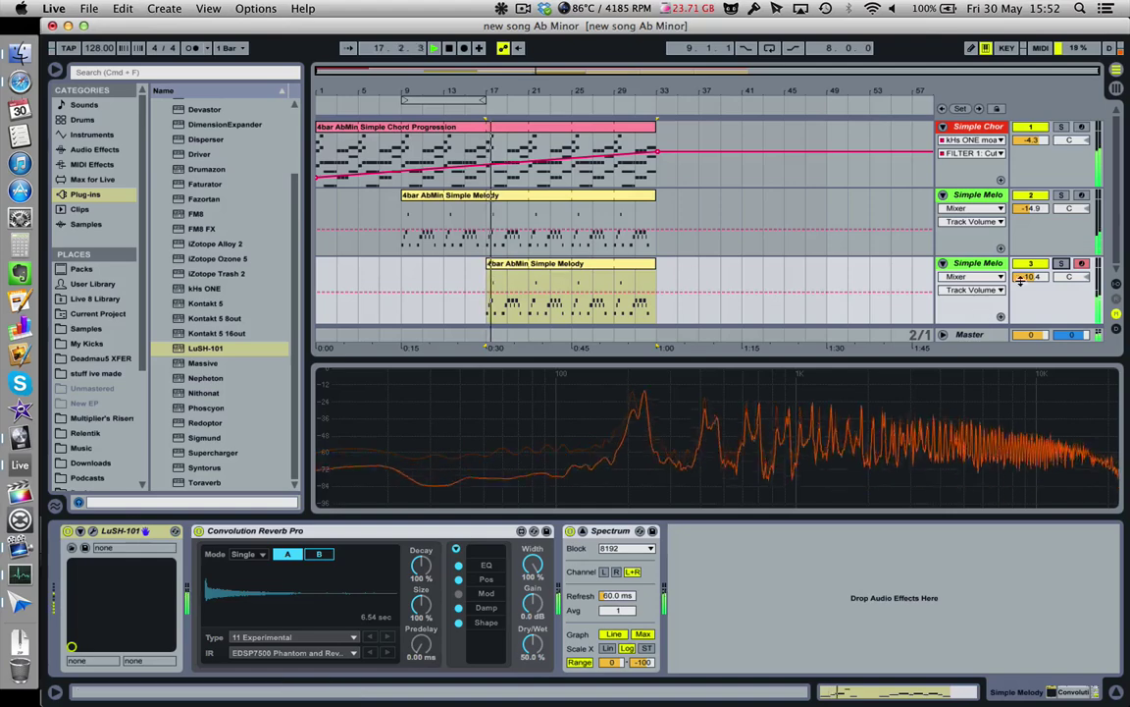
# - Set the third track's volume to -7.8 and the chord track's to -7.1, and redisplay the chord track's filter automation
pyautogui.moveTo(1031, 276); pyautogui.dragTo(1031, 262)
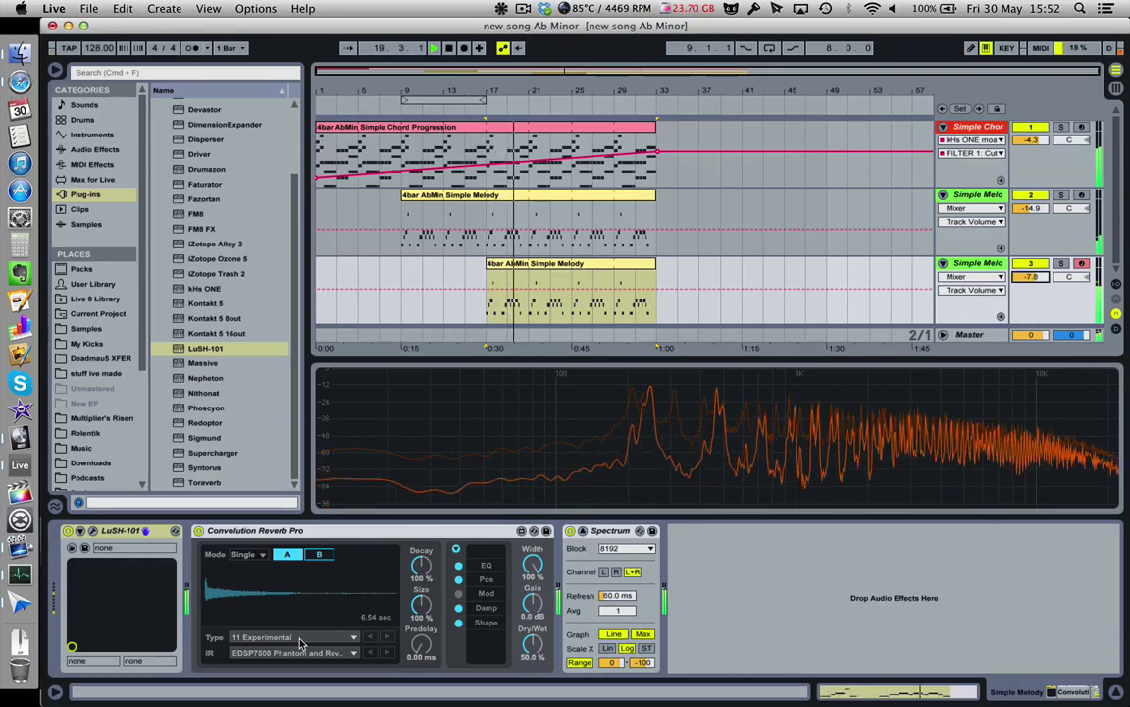
pyautogui.moveTo(1031, 140); pyautogui.dragTo(1030, 149)
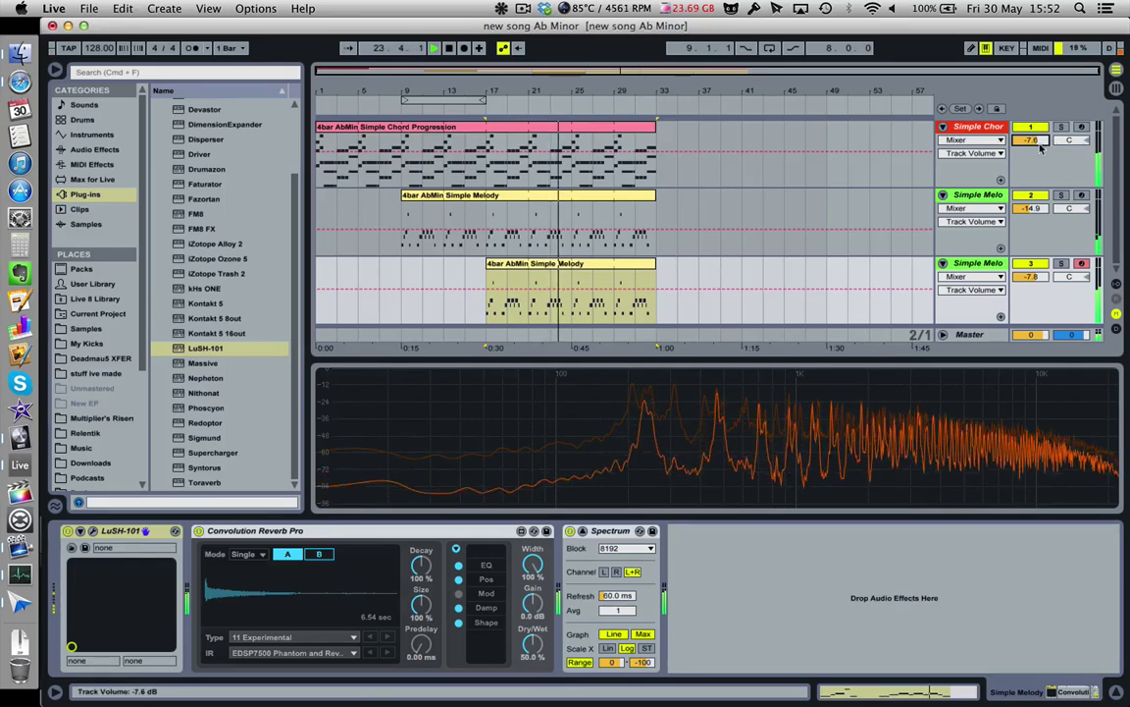
pyautogui.click(980, 140)
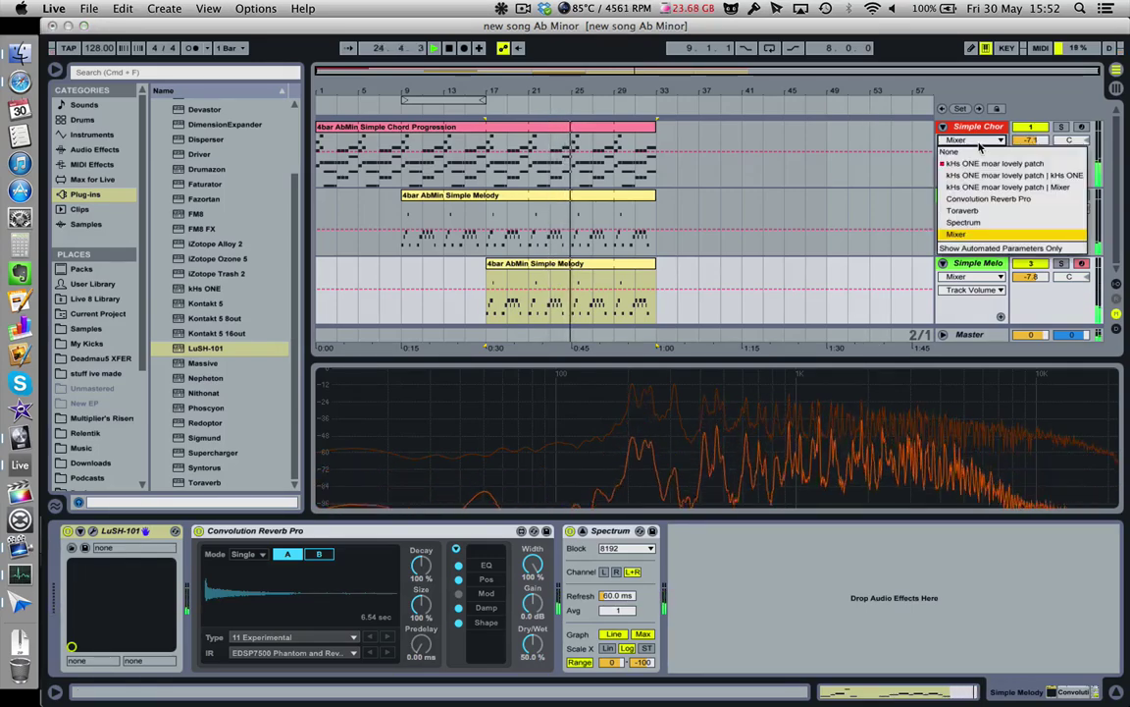
pyautogui.click(991, 167)
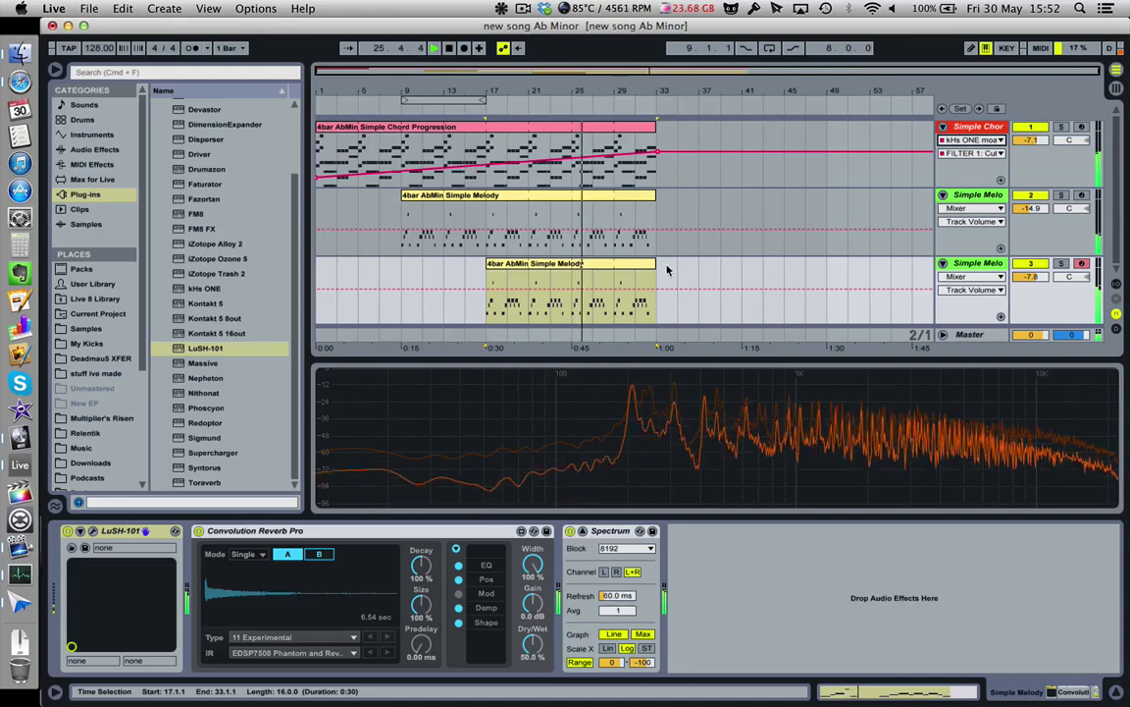
pyautogui.click(668, 270)
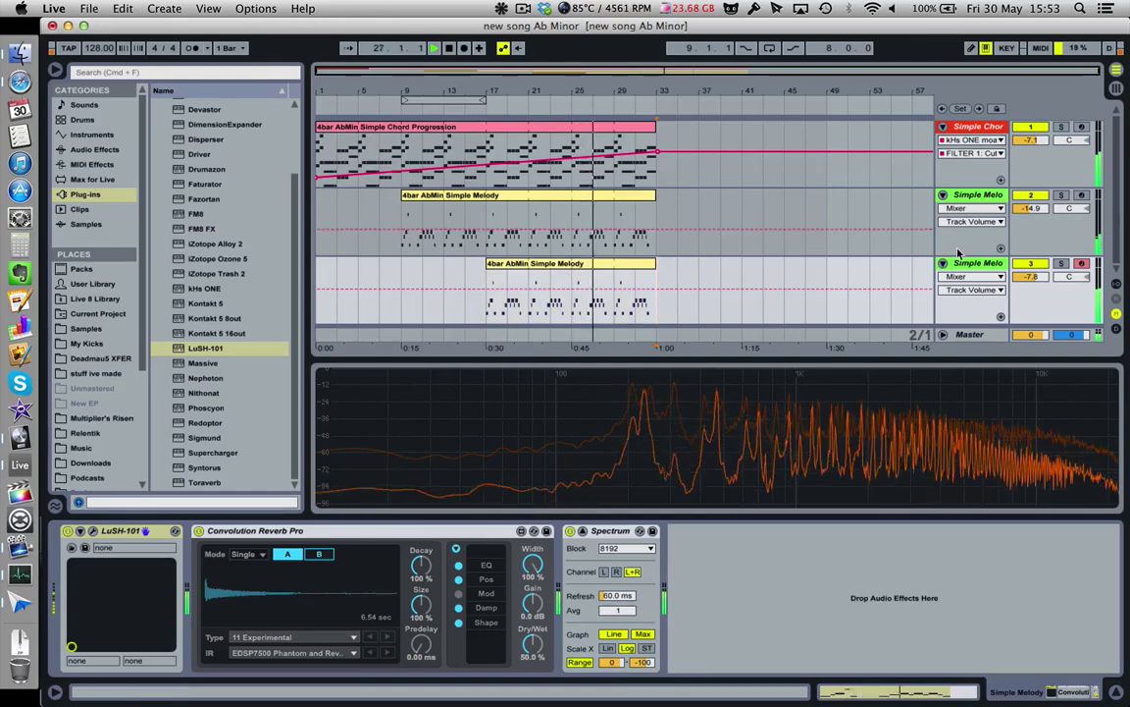
# - Solo the second track, open its audjoo_helix instrument, and play the melody from bar 9
pyautogui.click(1061, 196)
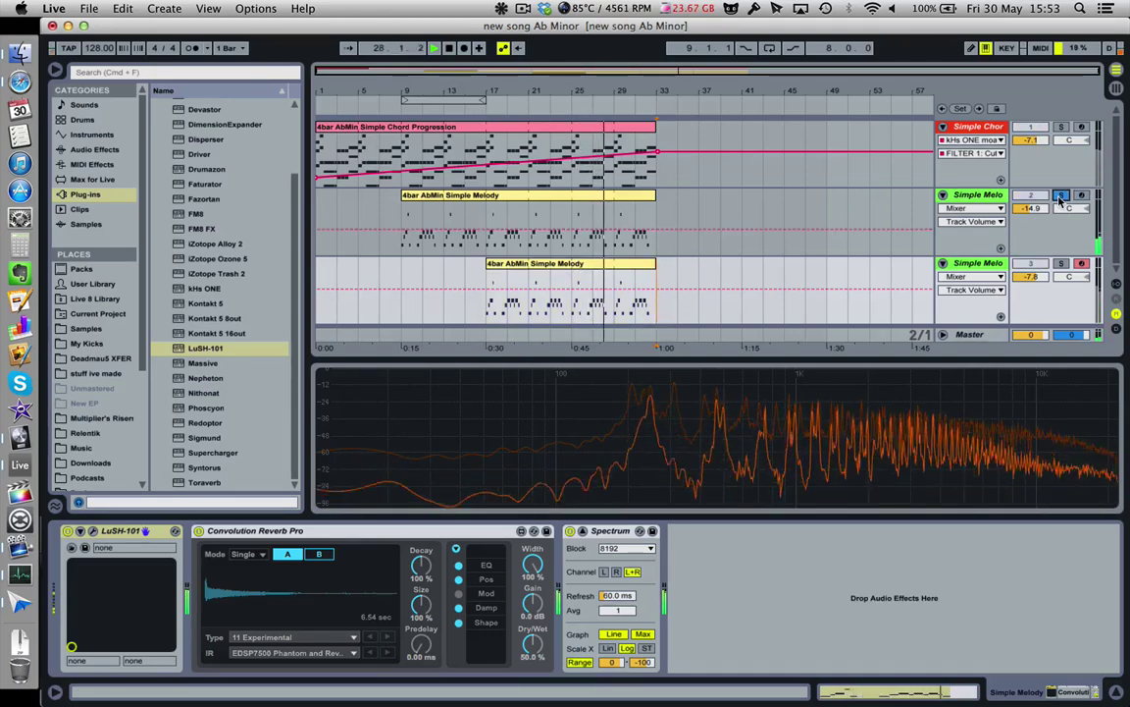
pyautogui.click(1001, 195)
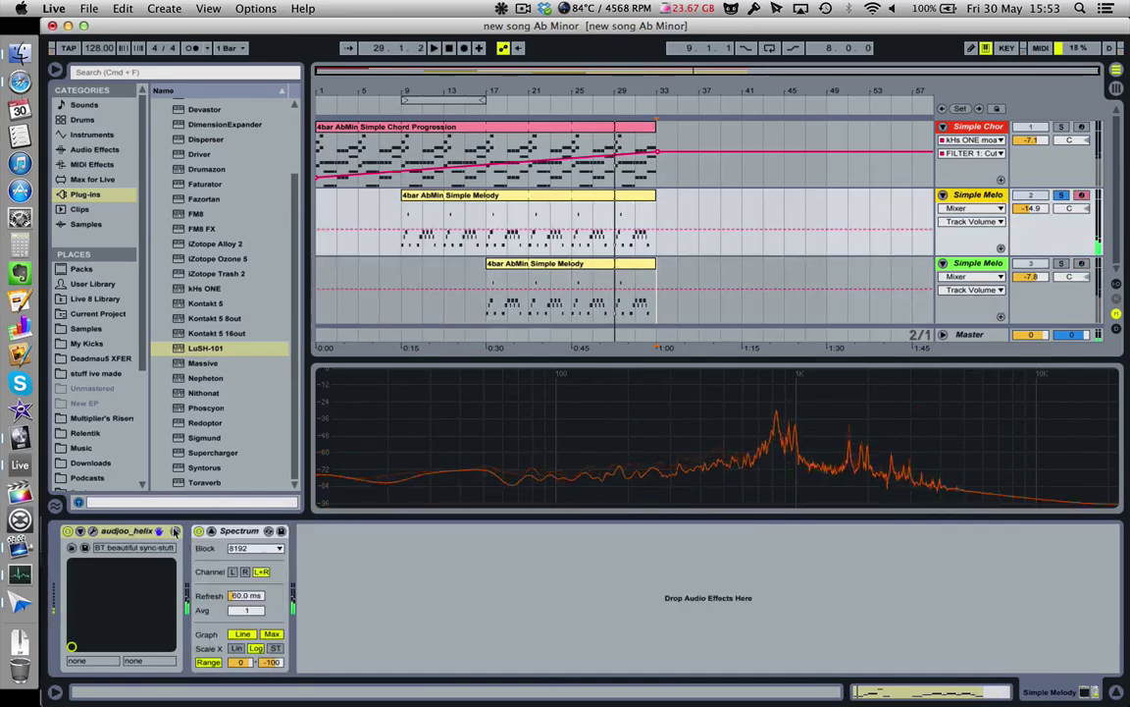
pyautogui.press('super+alt+p')
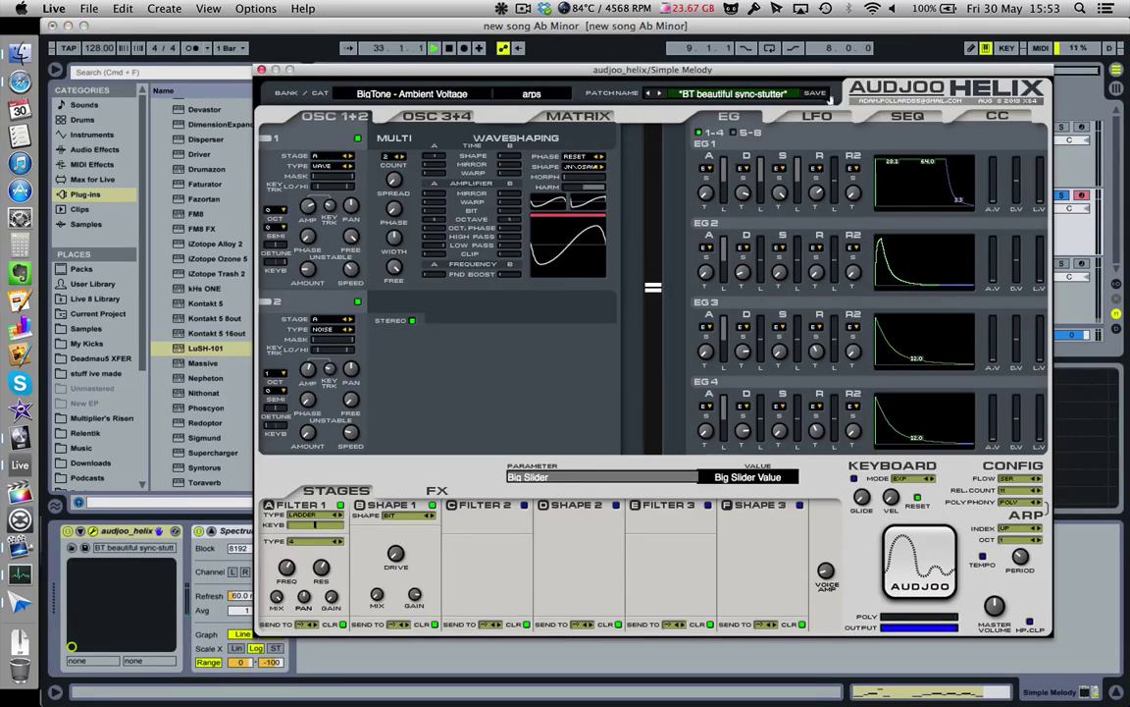
pyautogui.moveTo(618, 69); pyautogui.dragTo(615, 361)
pyautogui.click(399, 224)
pyautogui.press('space')
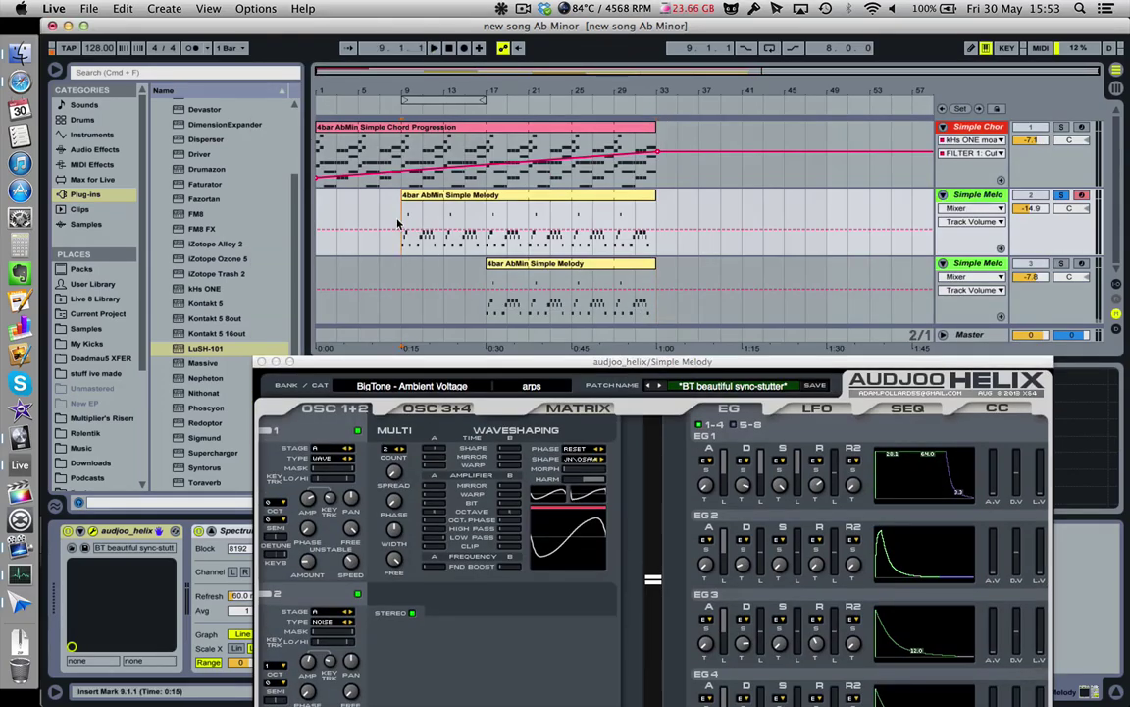
# - Load the BT modulatable (at+mw+pb) patch in audjoo_helix and audition it with the second track unsoloed
pyautogui.moveTo(471, 361); pyautogui.dragTo(409, 201)
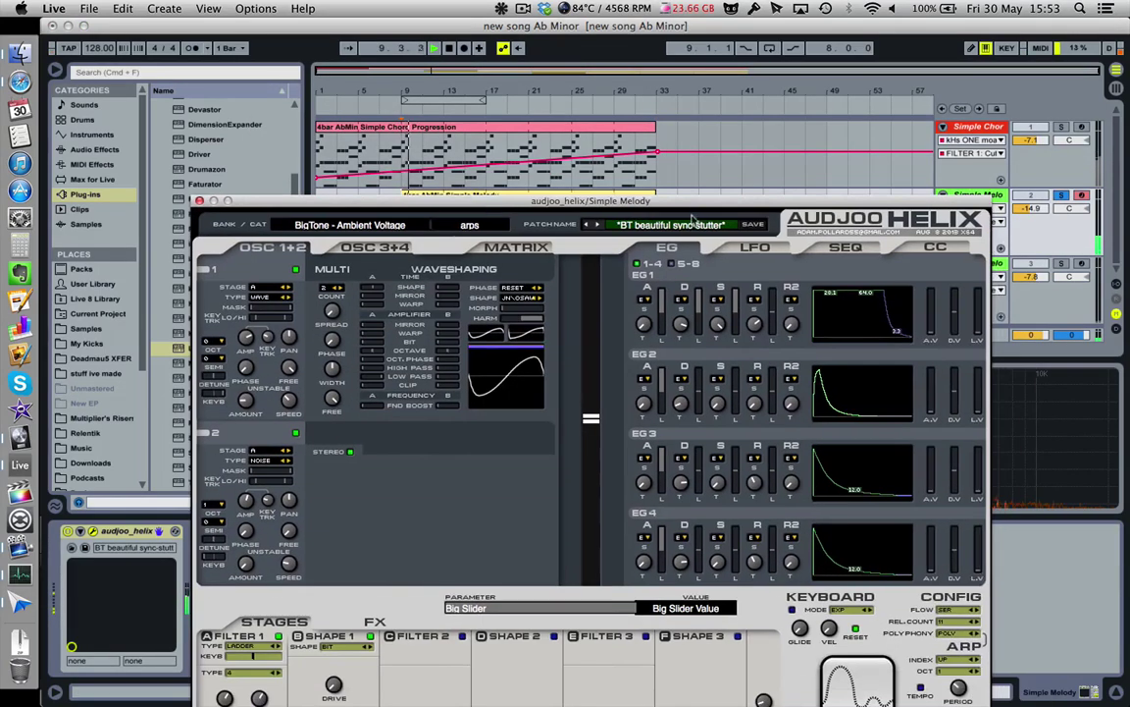
pyautogui.click(685, 225)
pyautogui.click(687, 312)
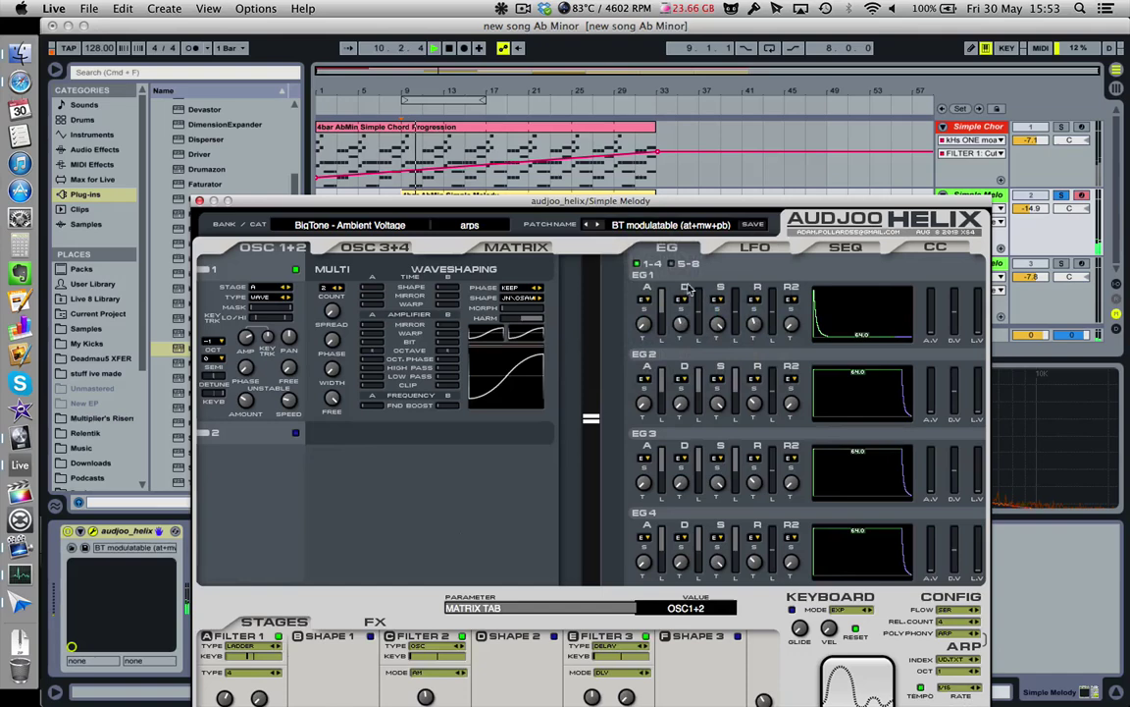
pyautogui.click(669, 228)
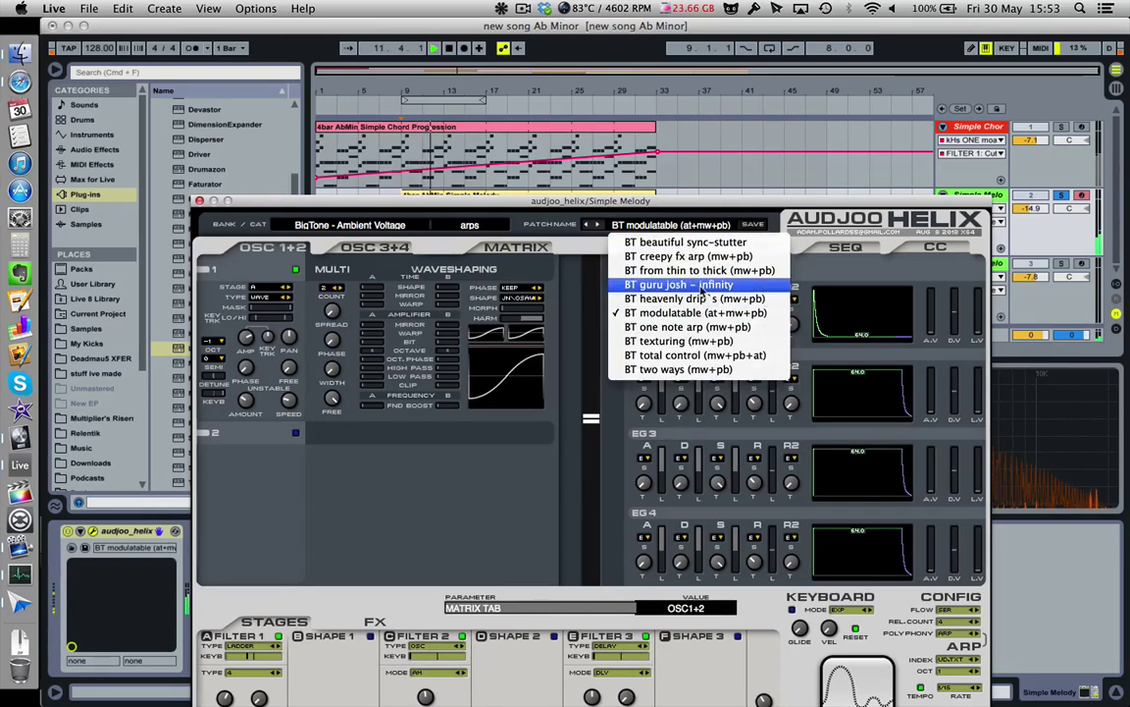
pyautogui.click(1064, 196)
pyautogui.click(1064, 195)
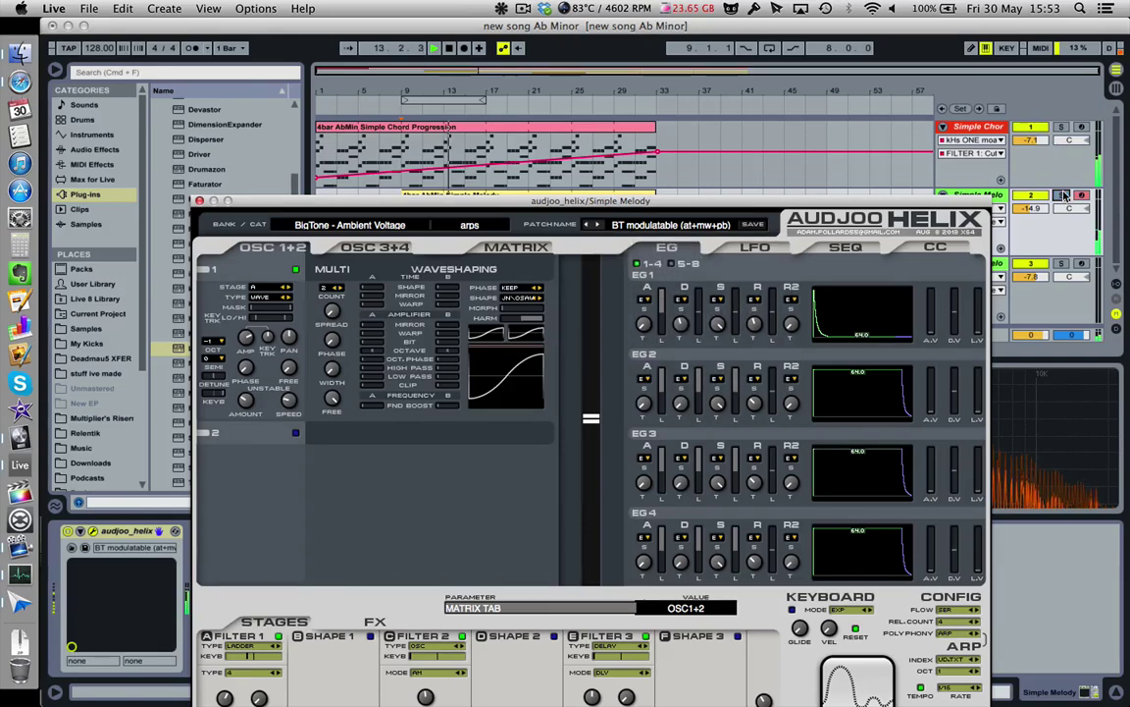
pyautogui.click(199, 200)
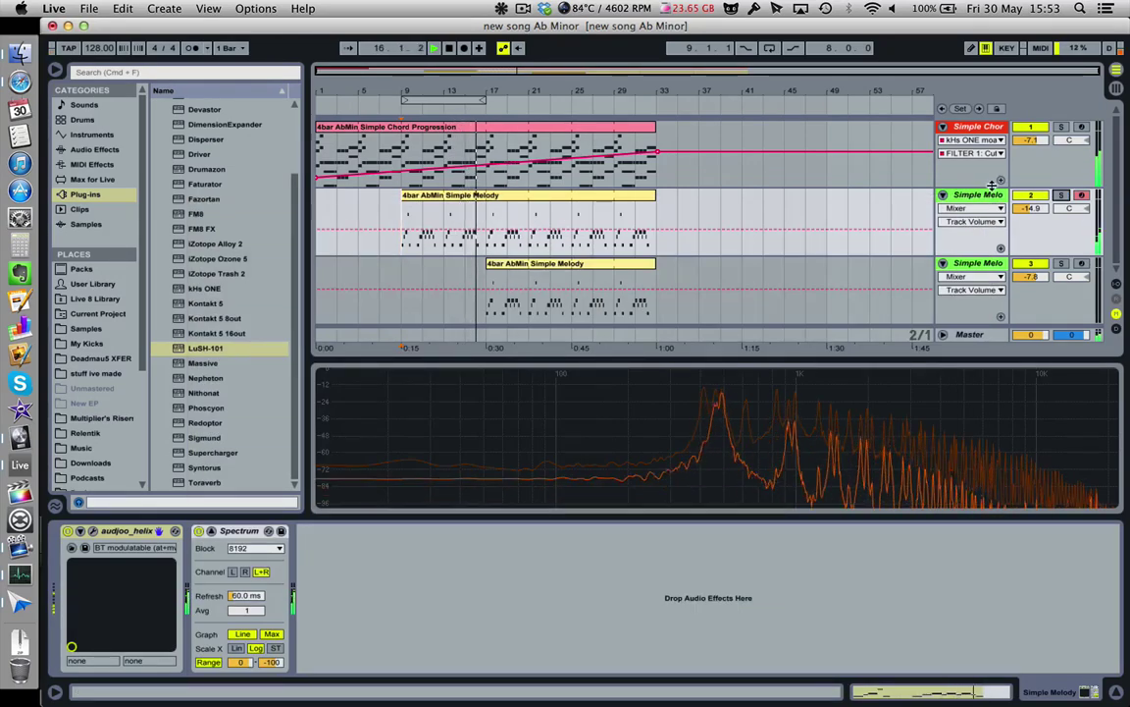
# - Delete the audjoo_helix melody track and set the remaining melody track's volume to -13.4
pyautogui.press('Delete')
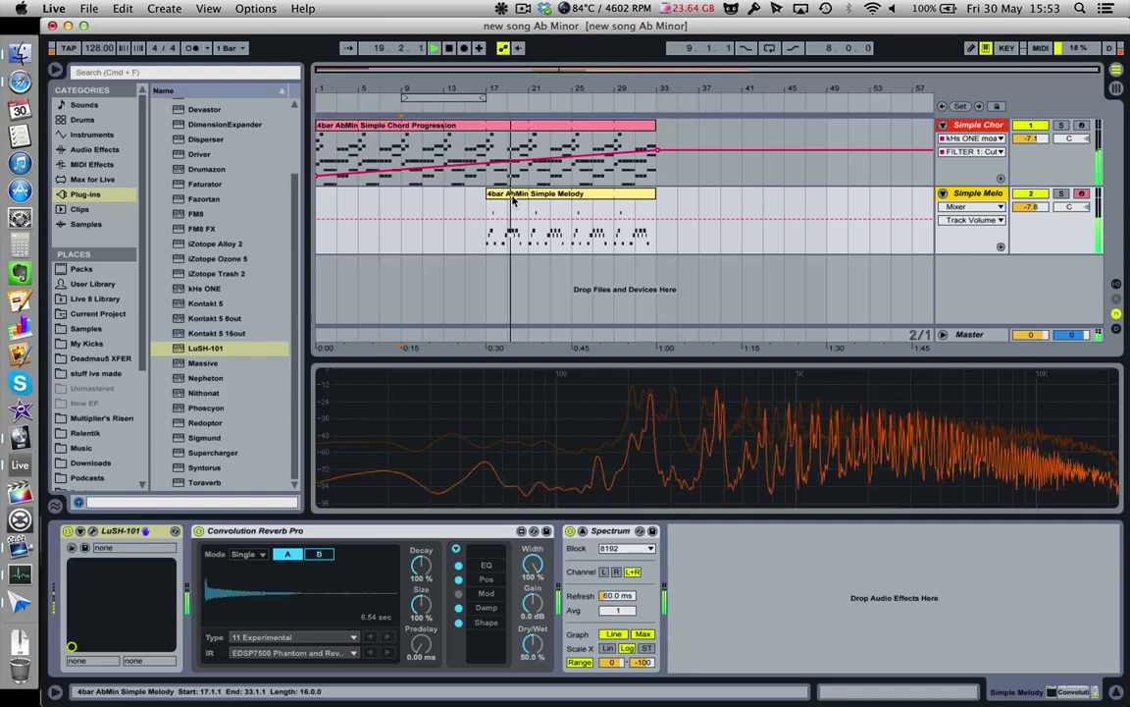
pyautogui.moveTo(1030, 206)
pyautogui.mouseDown()
pyautogui.moveTo(1031, 236)
pyautogui.moveTo(1042, 222)
pyautogui.mouseUp()
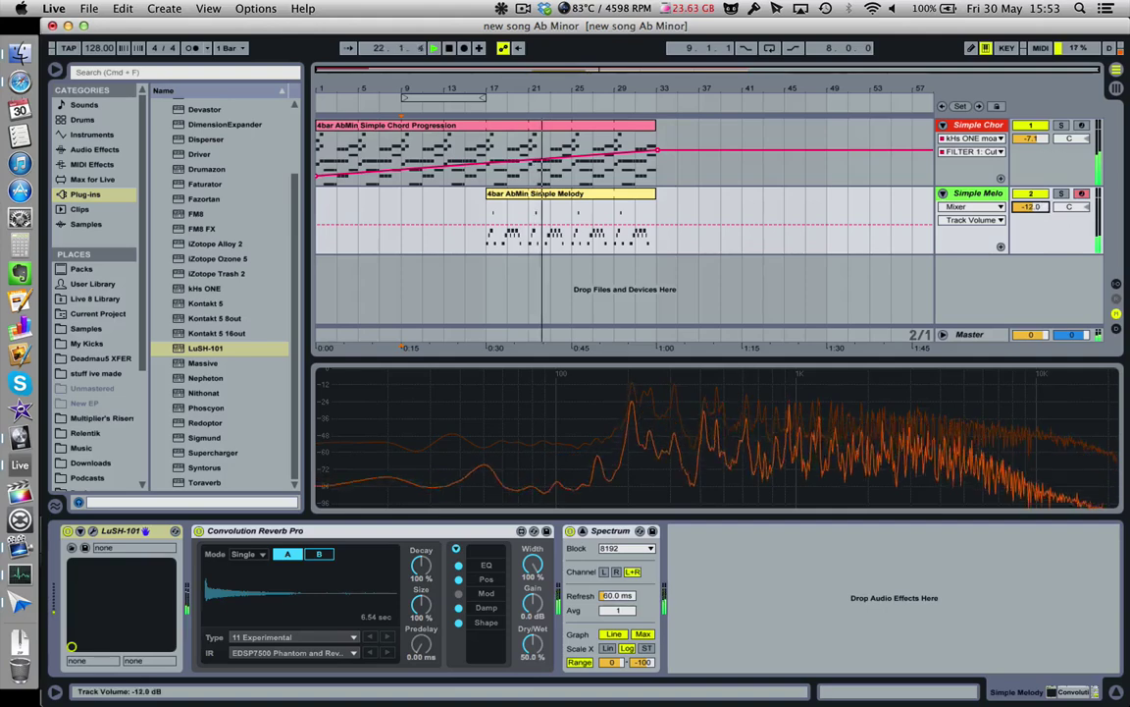
# - Solo the melody track and transpose all the notes in its clip to the G#4–D#5 range
pyautogui.click(1061, 193)
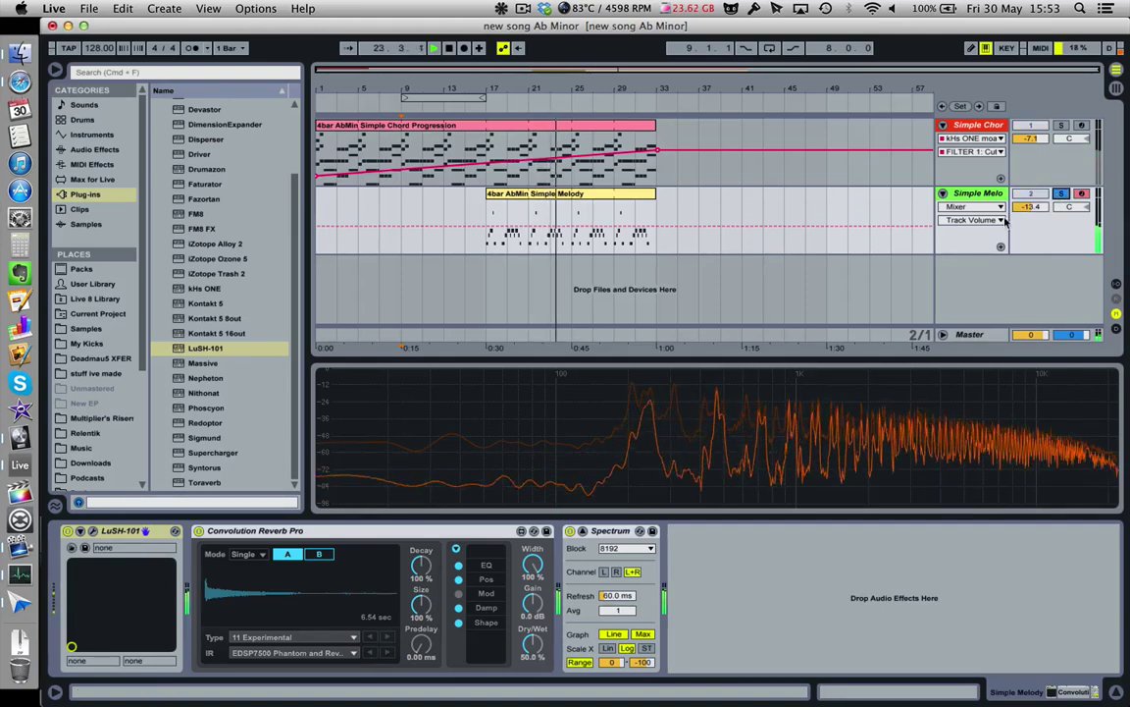
pyautogui.click(605, 195)
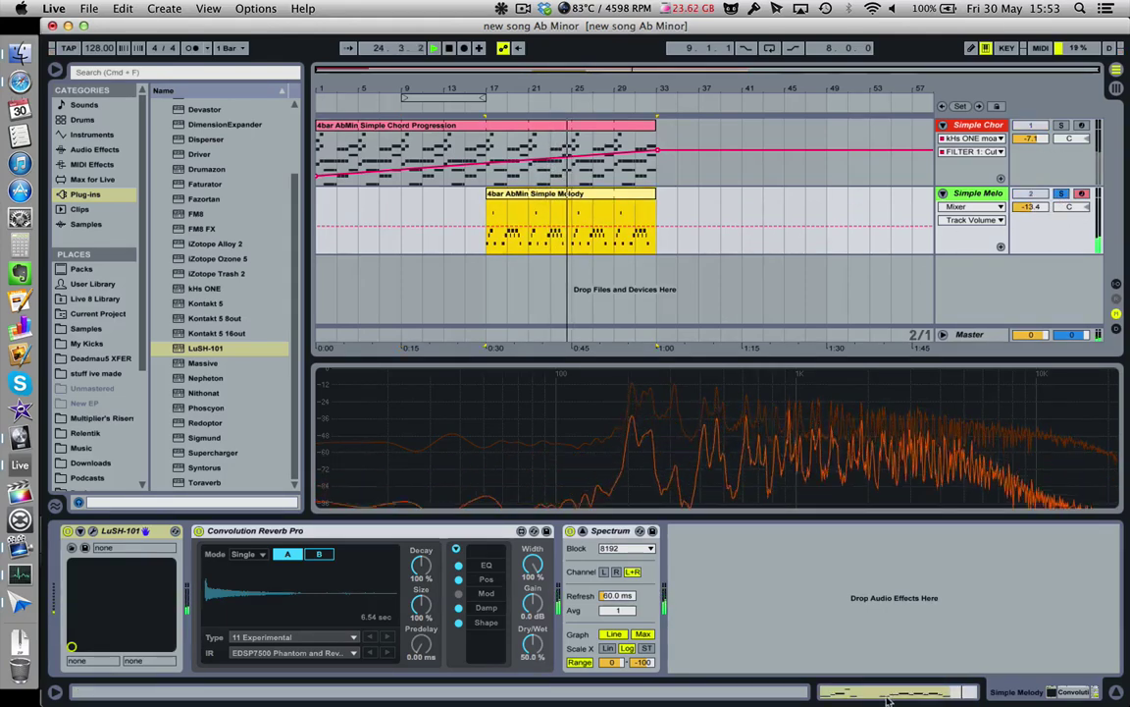
pyautogui.doubleClick(605, 195)
pyautogui.hotkey('shift', 'Down')
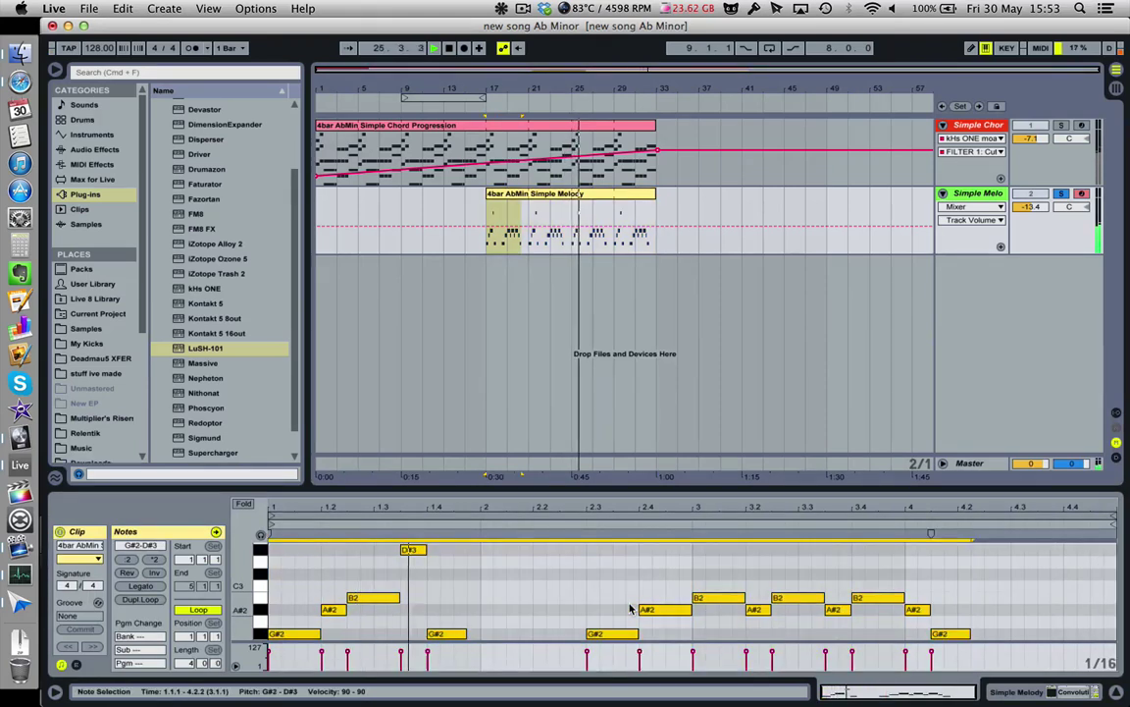
pyautogui.hotkey('shift', 'Up')
pyautogui.hotkey('shift', 'Up')
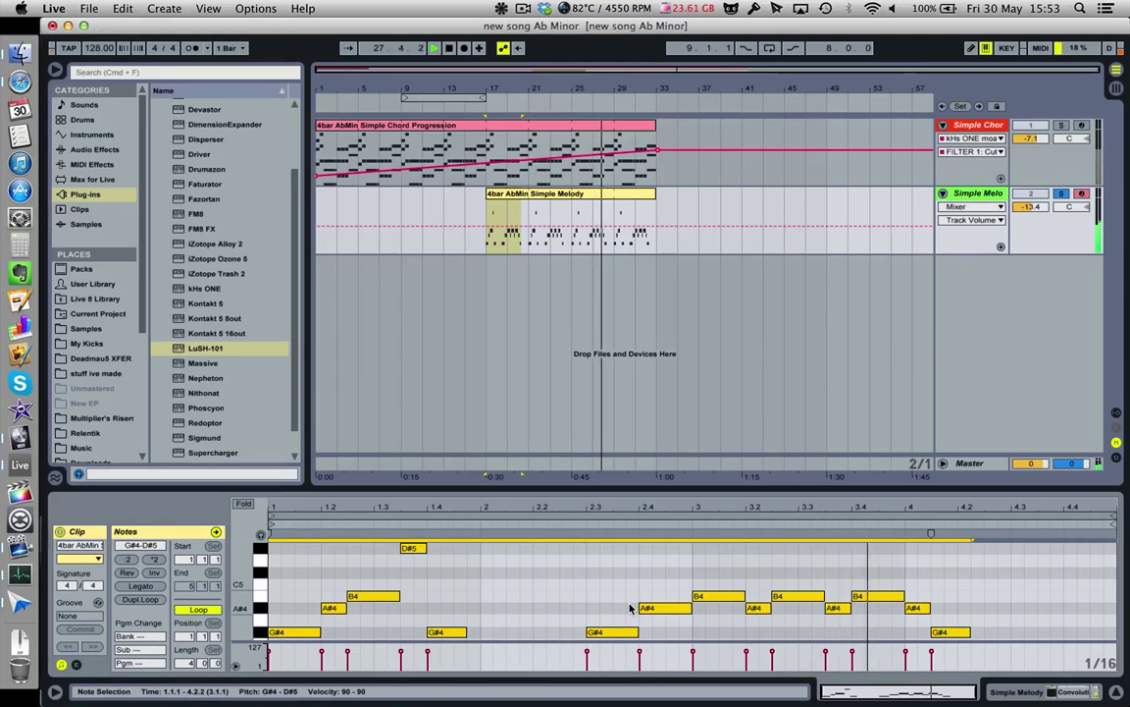
# - Play the arrangement from bar 1 with the melody unsoloed and set the chord track's volume to -9.2
pyautogui.click(336, 172)
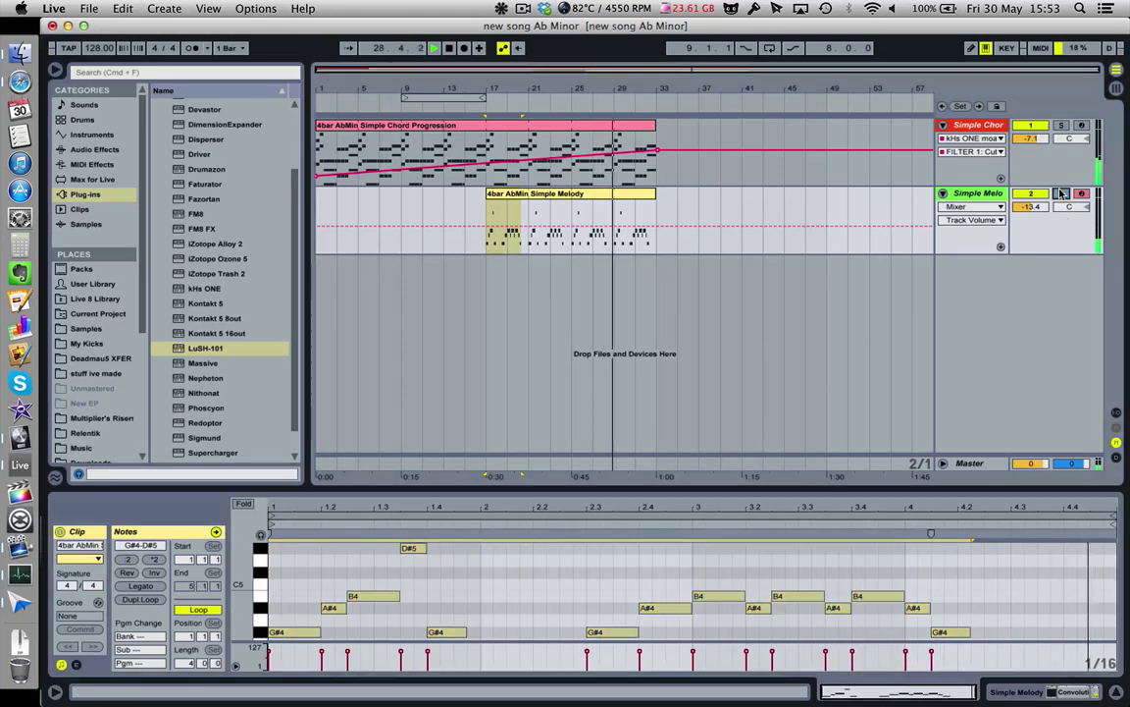
pyautogui.click(321, 202)
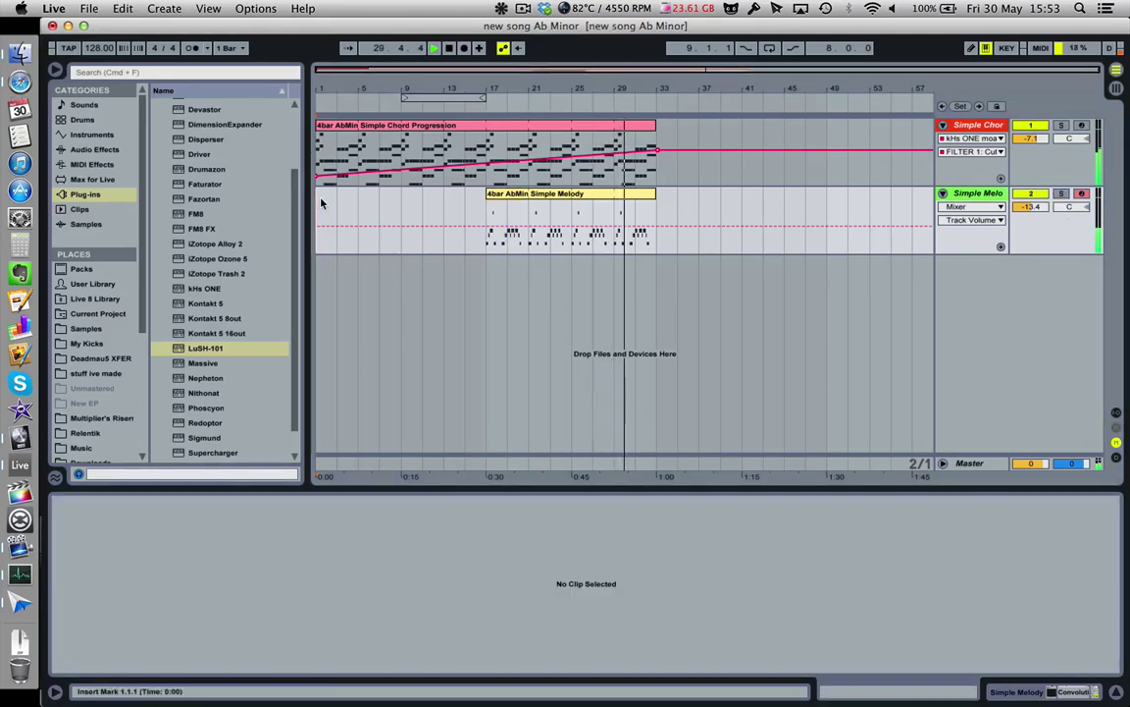
pyautogui.press('space')
pyautogui.press('space')
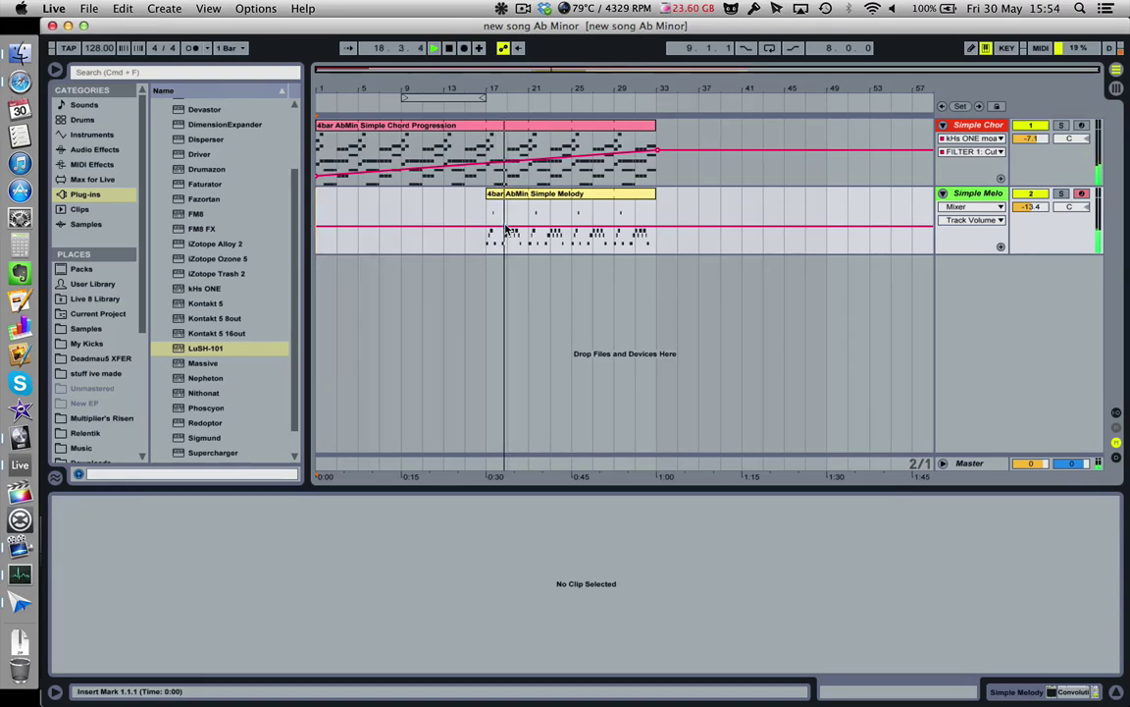
pyautogui.click(517, 194)
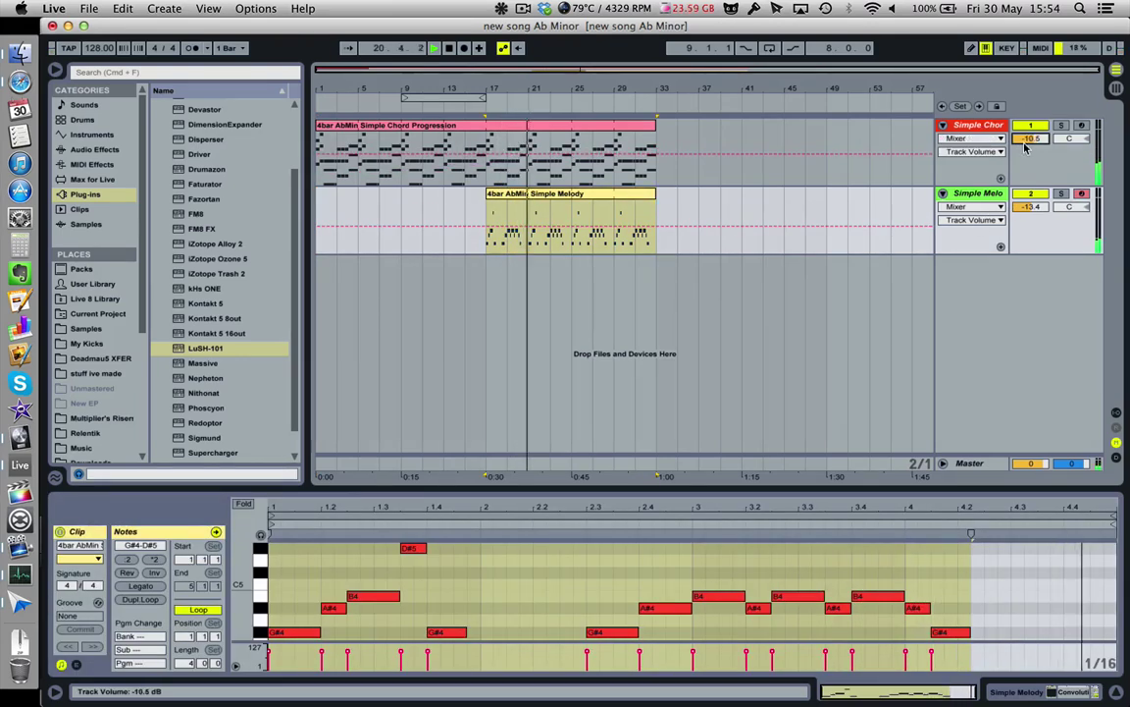
pyautogui.moveTo(1031, 138); pyautogui.dragTo(1026, 146)
# - Solo the melody track and load the ABLCR Muffled Metal impulse response in its Convolution Reverb Pro
pyautogui.click(1062, 195)
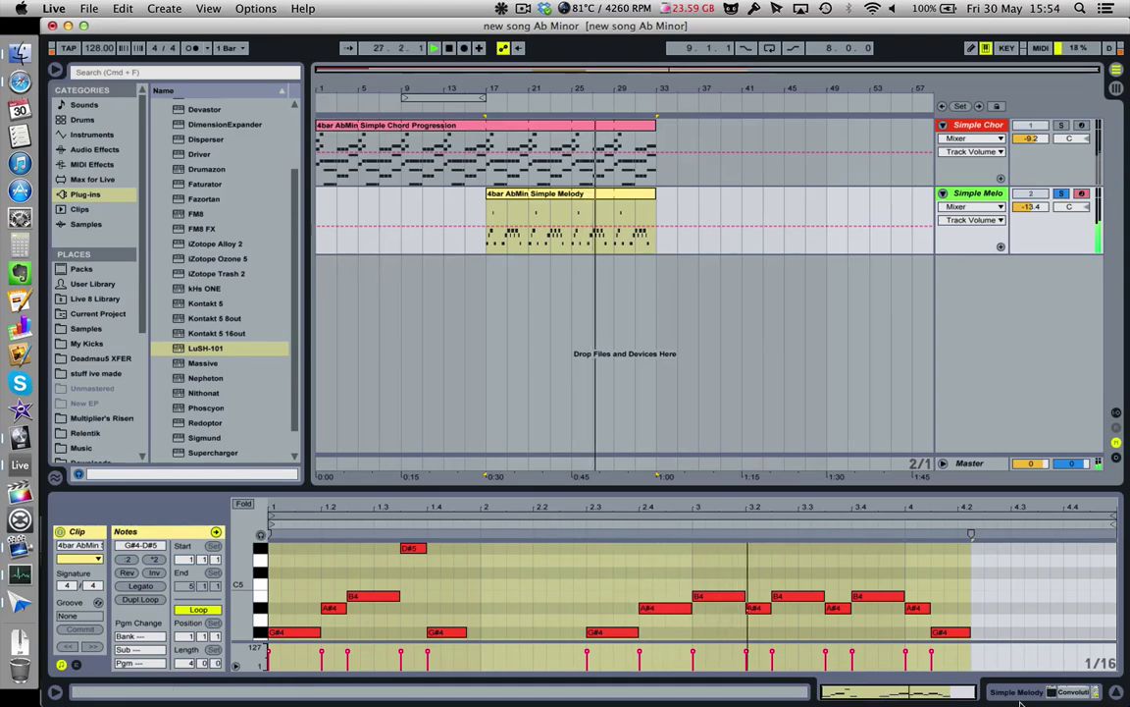
pyautogui.click(1001, 692)
pyautogui.click(294, 652)
pyautogui.click(282, 558)
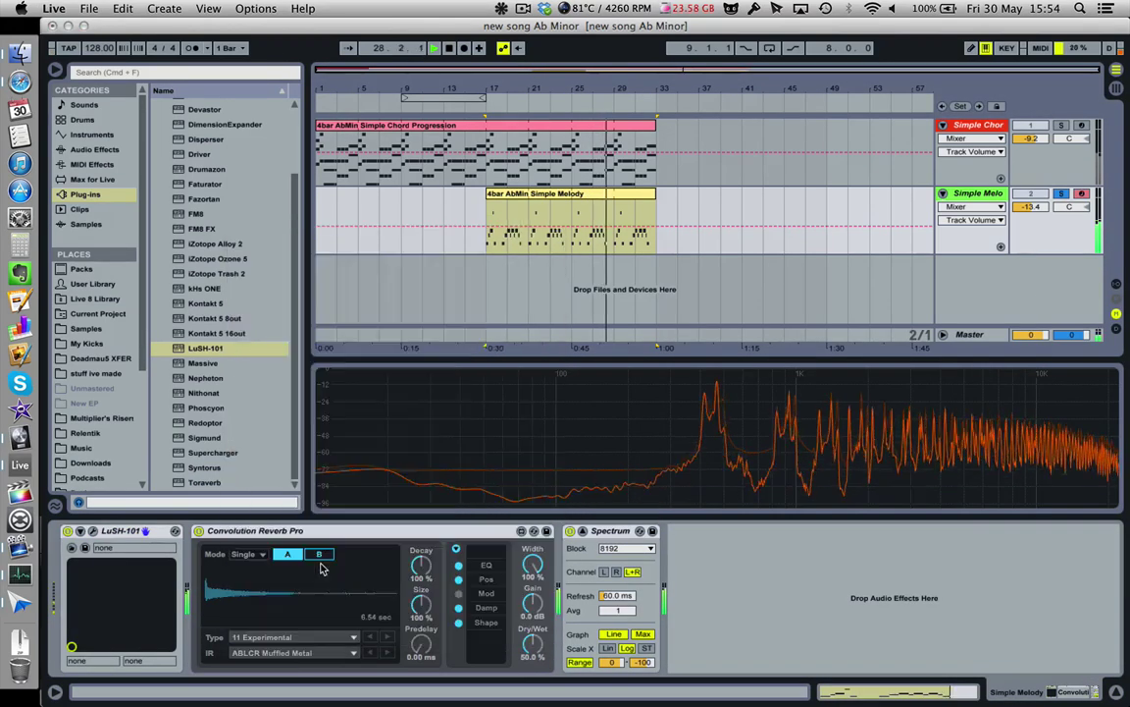
# - Load the EDSP7500 Small Crowd LR impulse response into the melody's Convolution Reverb Pro and bring the chord track back into playback
pyautogui.click(332, 655)
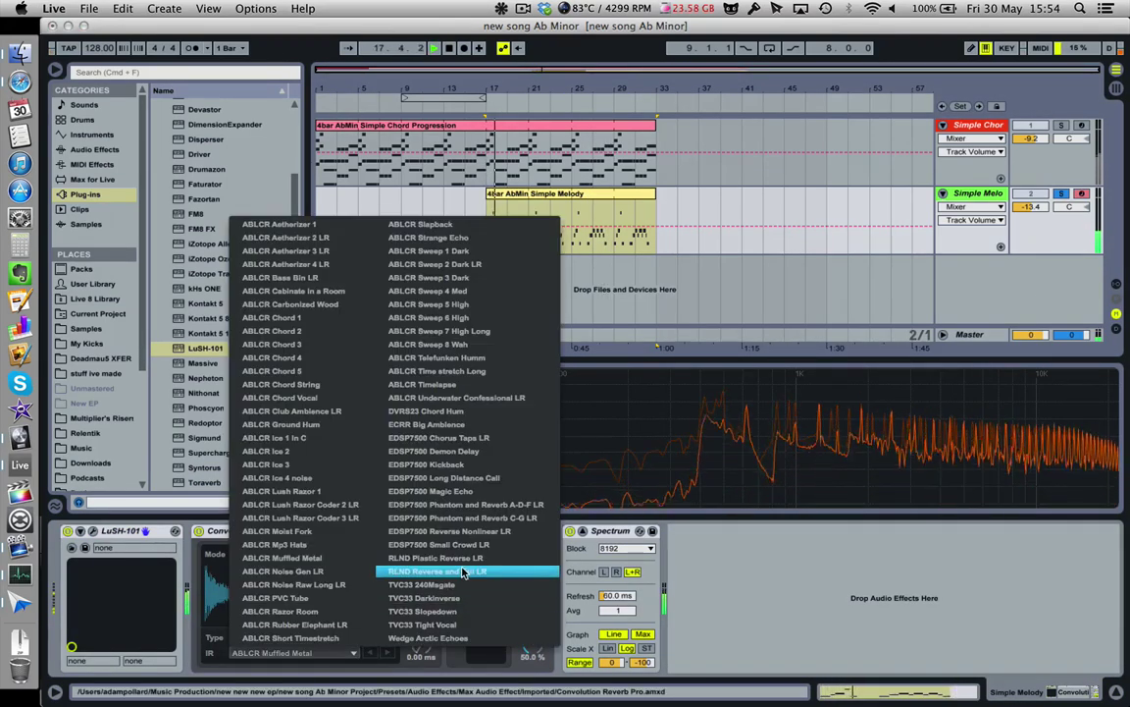
pyautogui.click(447, 542)
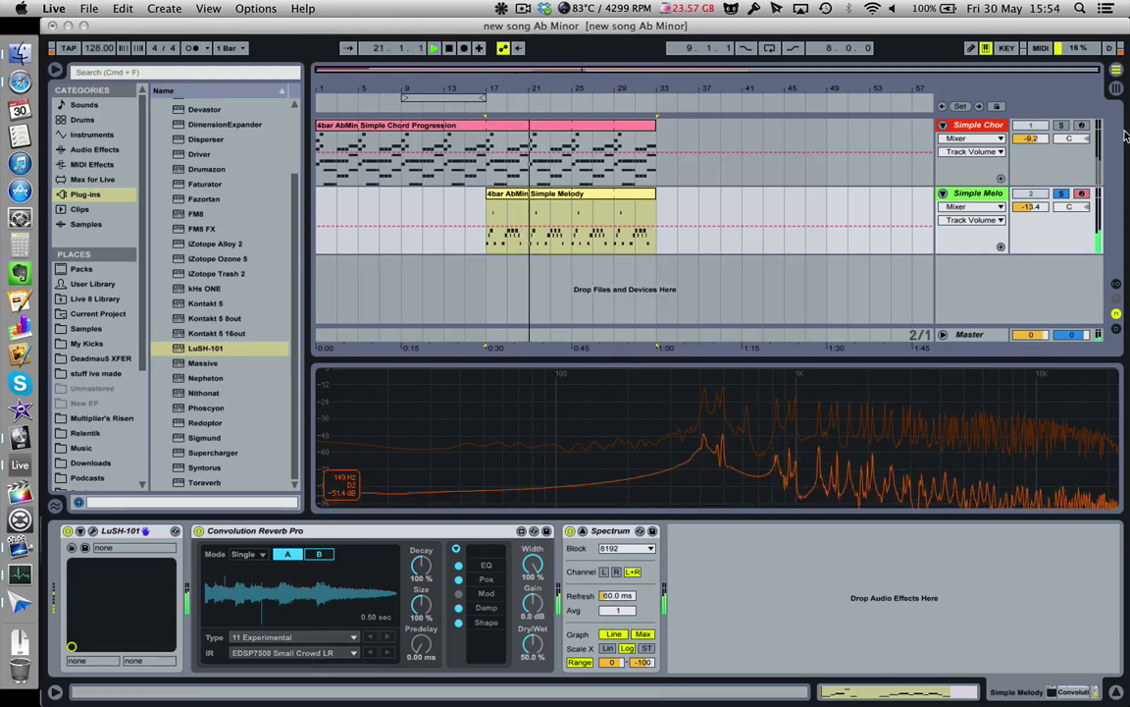
pyautogui.press('F1')
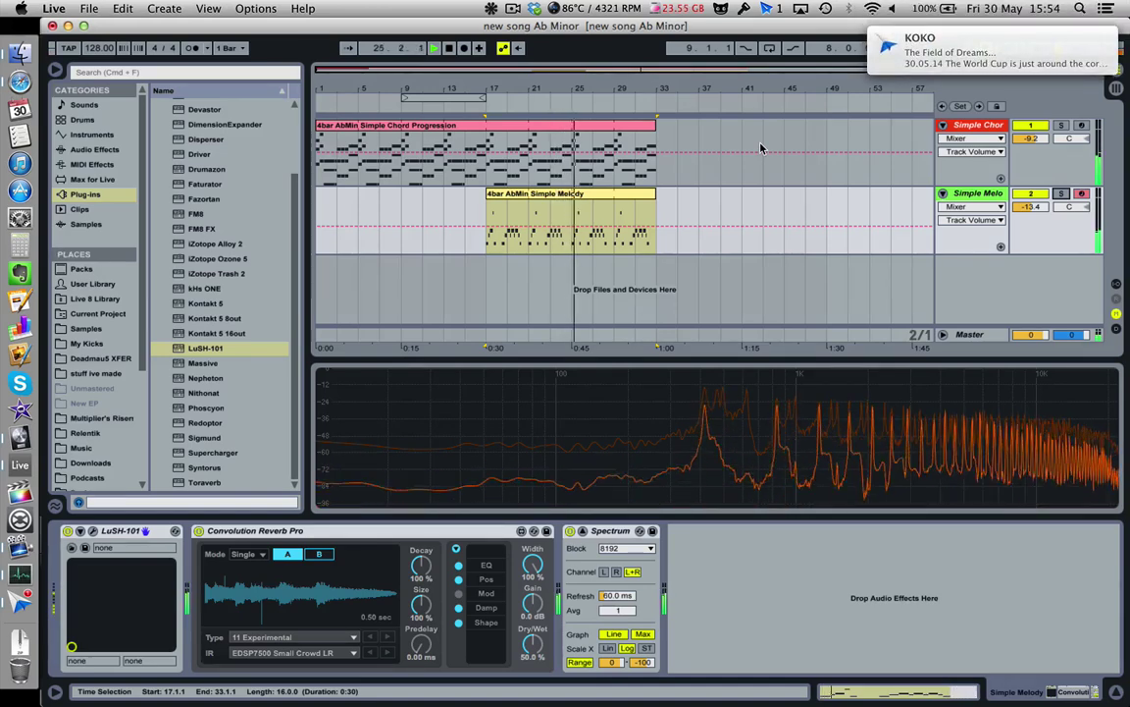
# - Play the arrangement from bar 1 to hear the chord and melody tracks together
pyautogui.click(319, 204)
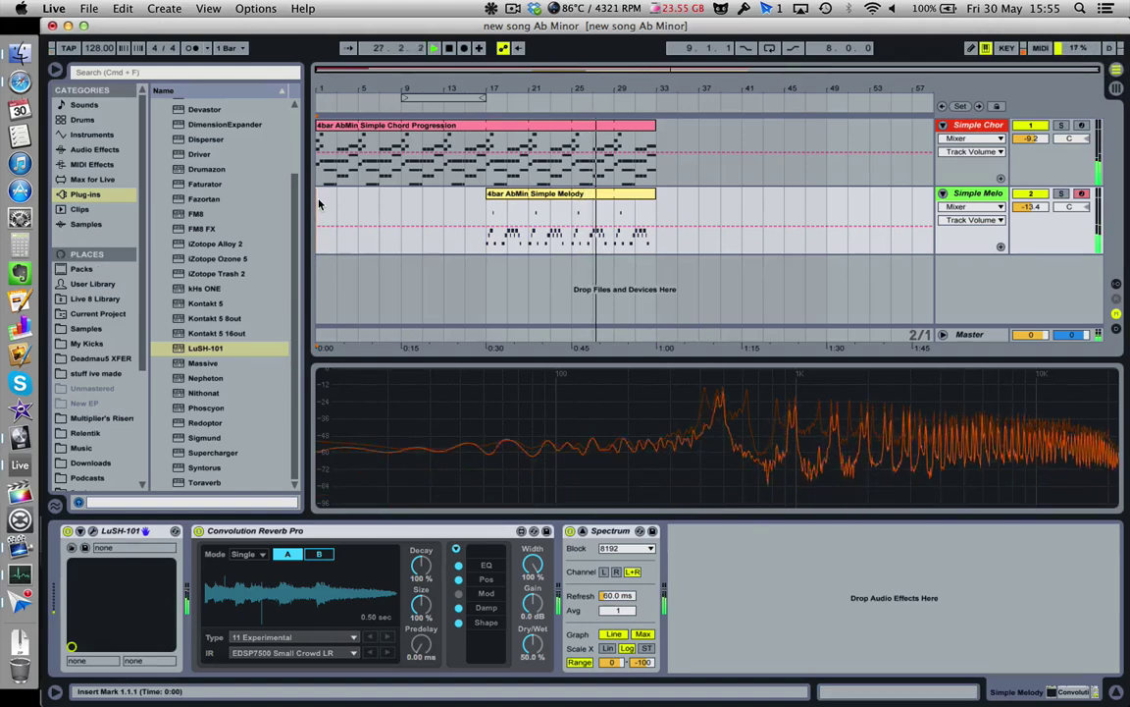
pyautogui.press('space')
pyautogui.press('space')
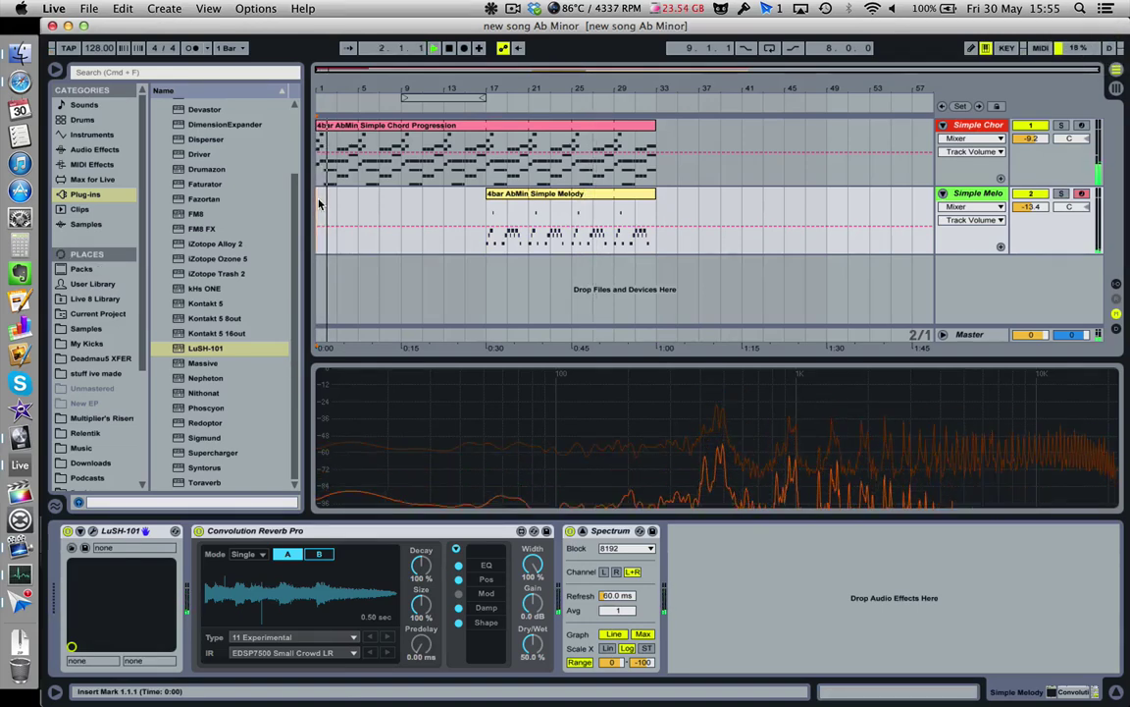
# - Stop playback and split the Simple Chord Progression clip at bar 9 to separate its first eight bars
pyautogui.click(393, 126)
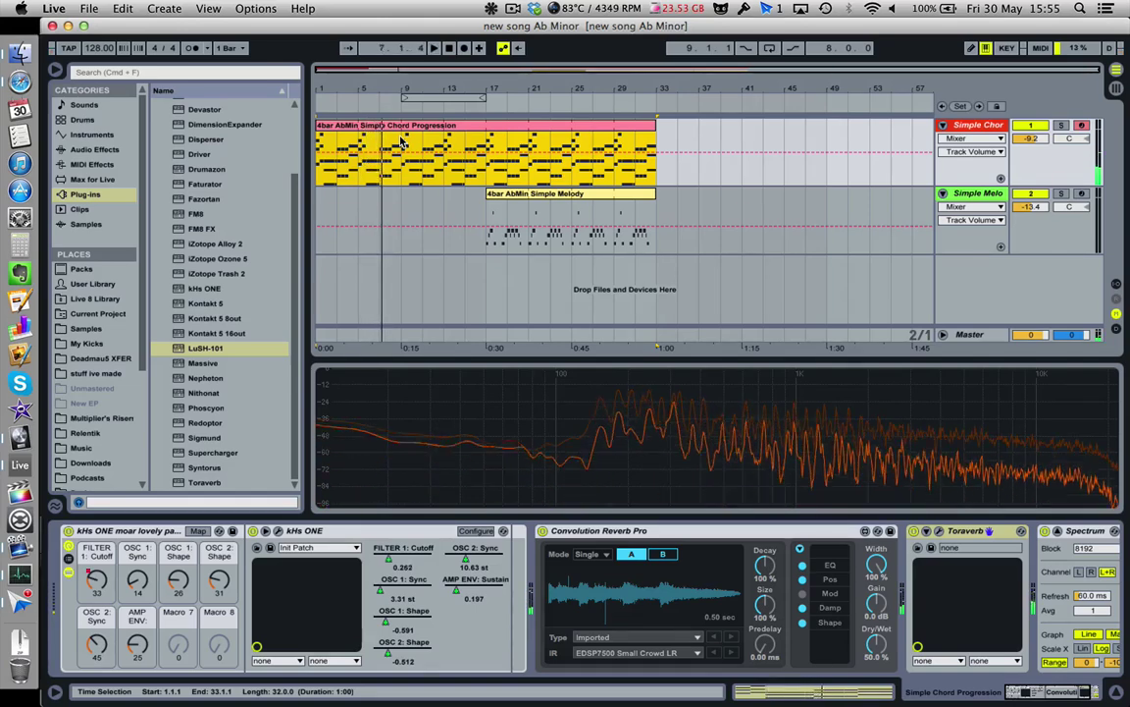
pyautogui.press('space')
pyautogui.click(402, 145)
pyautogui.moveTo(401, 145); pyautogui.dragTo(306, 145)
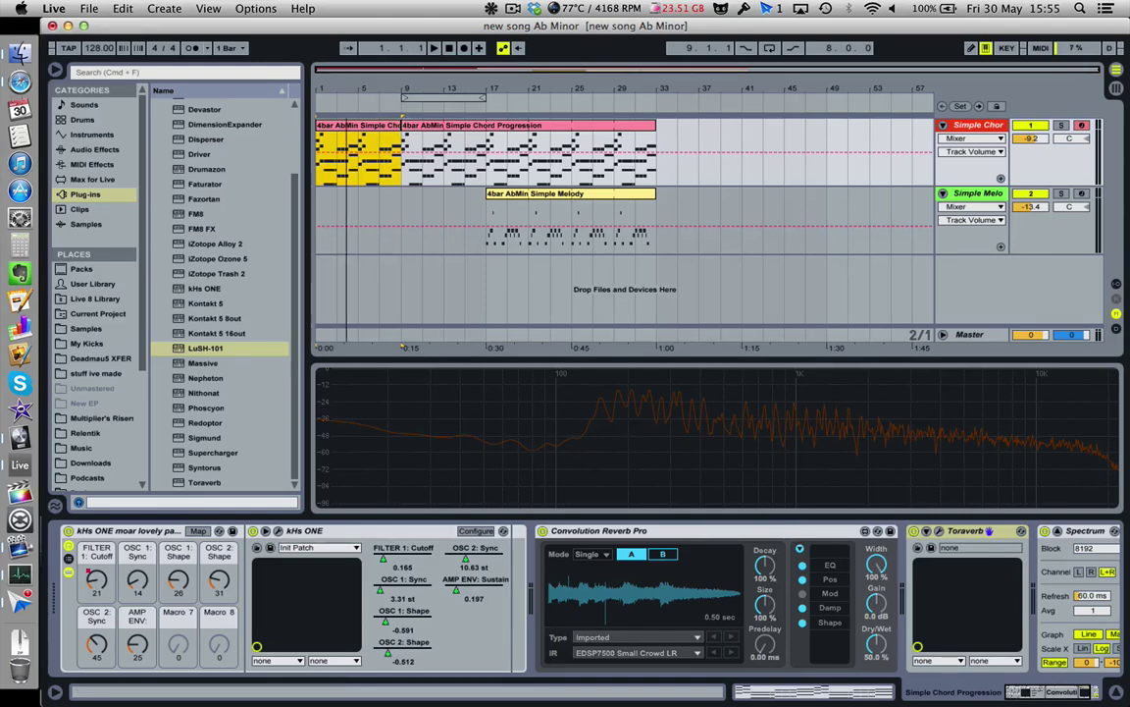
# - Play the chord progression from bar 5 and open the notes of the first eight-bar chord clip
pyautogui.moveTo(356, 83); pyautogui.dragTo(368, 113)
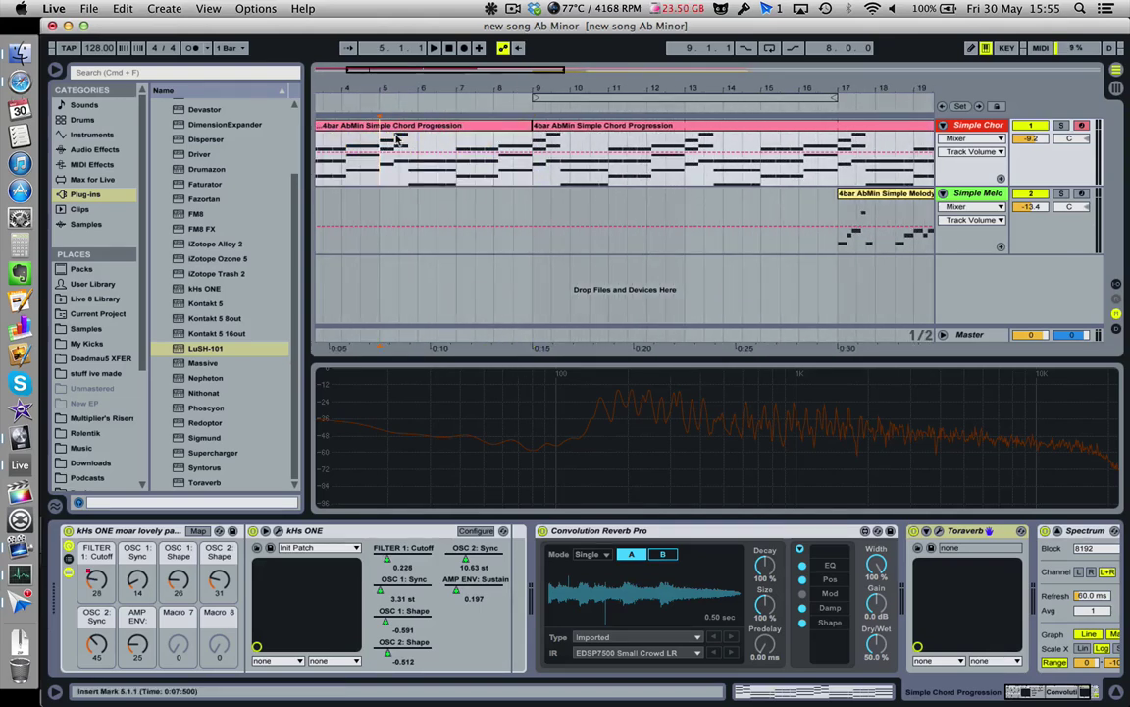
pyautogui.press('space')
pyautogui.click(803, 695)
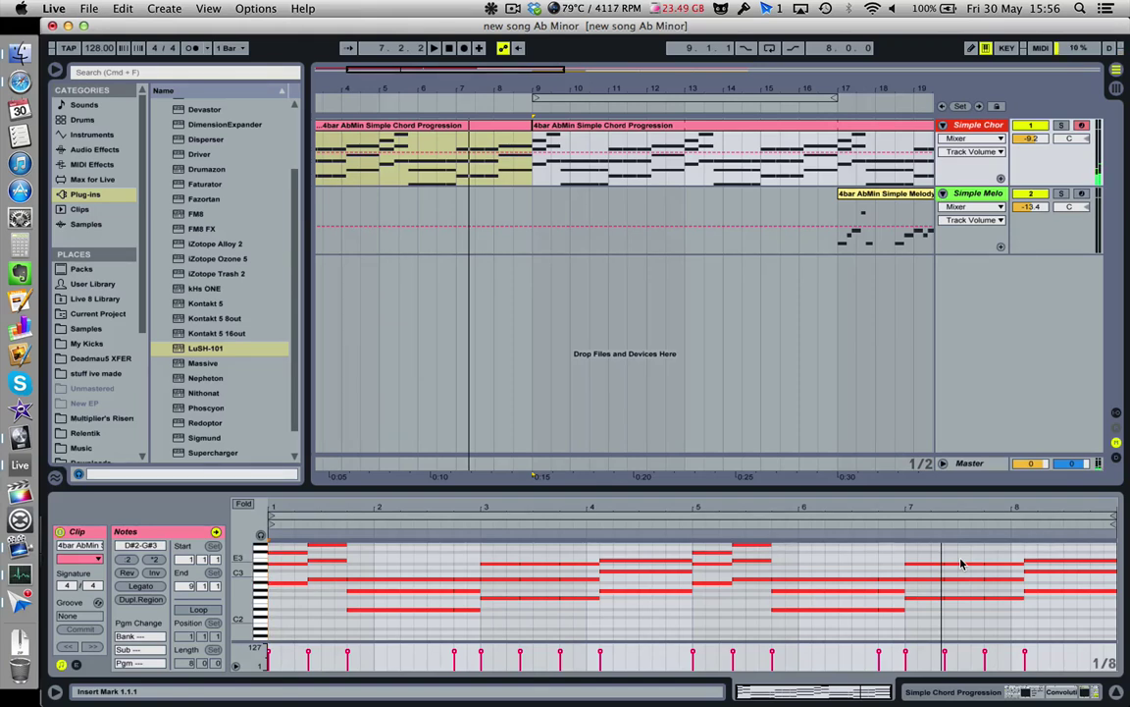
# - Listen repeatedly to the end of the first chord clip from bar 7
pyautogui.click(422, 179)
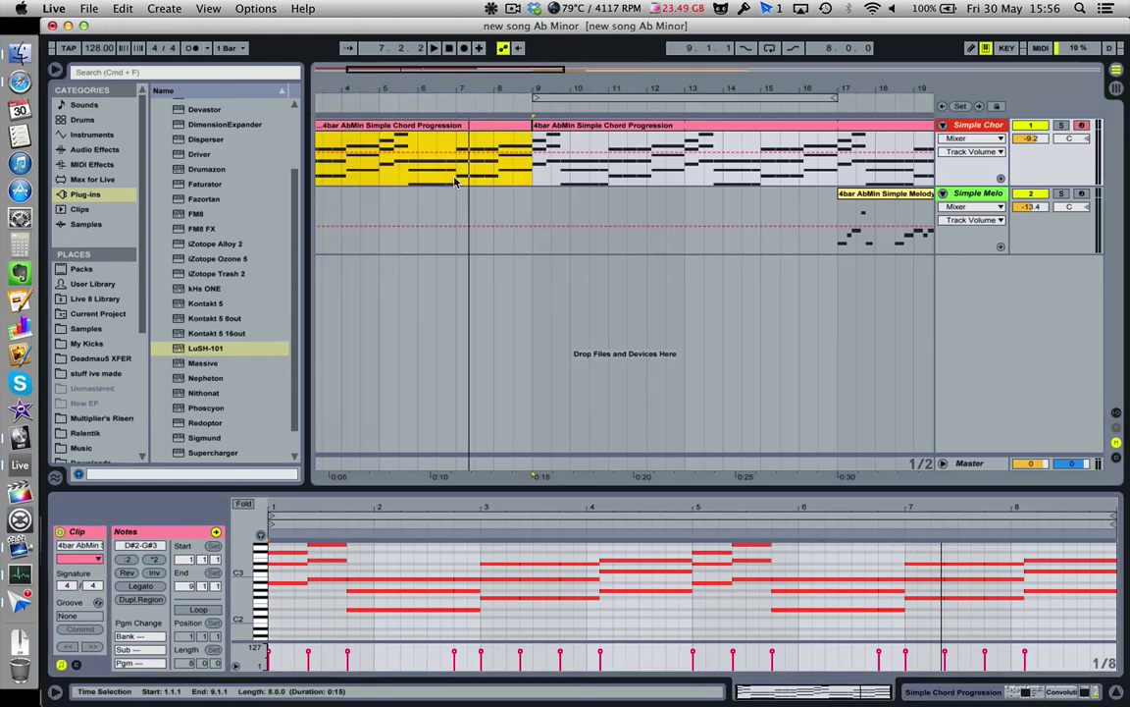
pyautogui.click(456, 182)
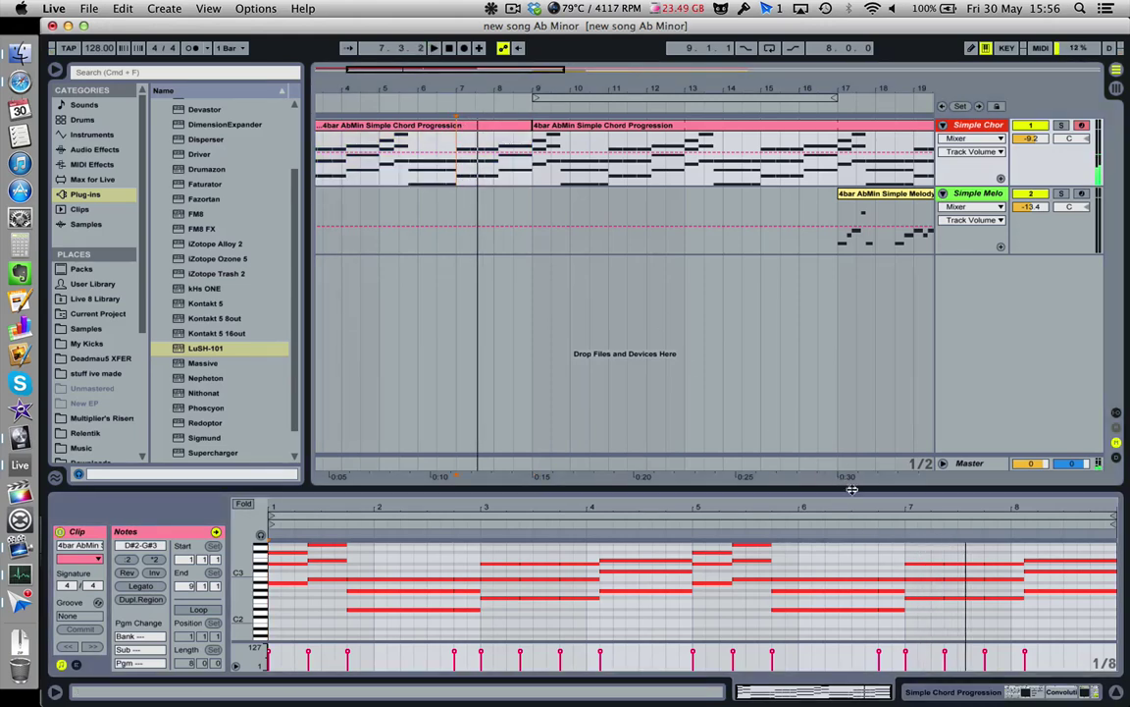
pyautogui.press('space')
pyautogui.press('space')
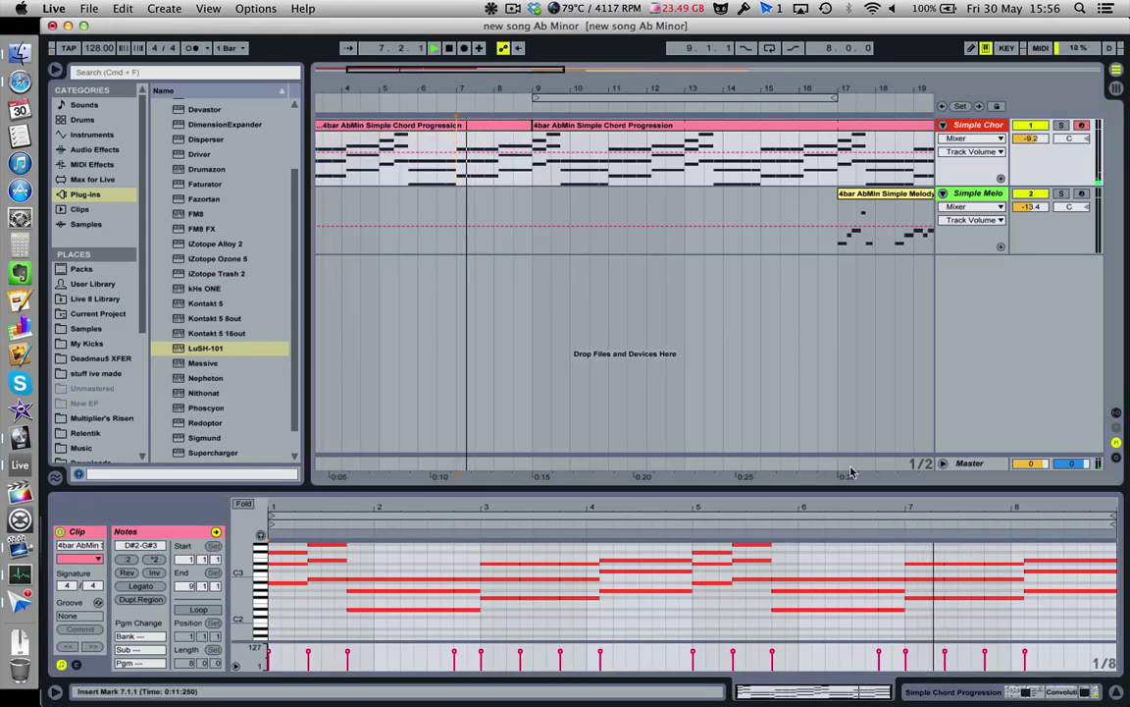
pyautogui.press('space')
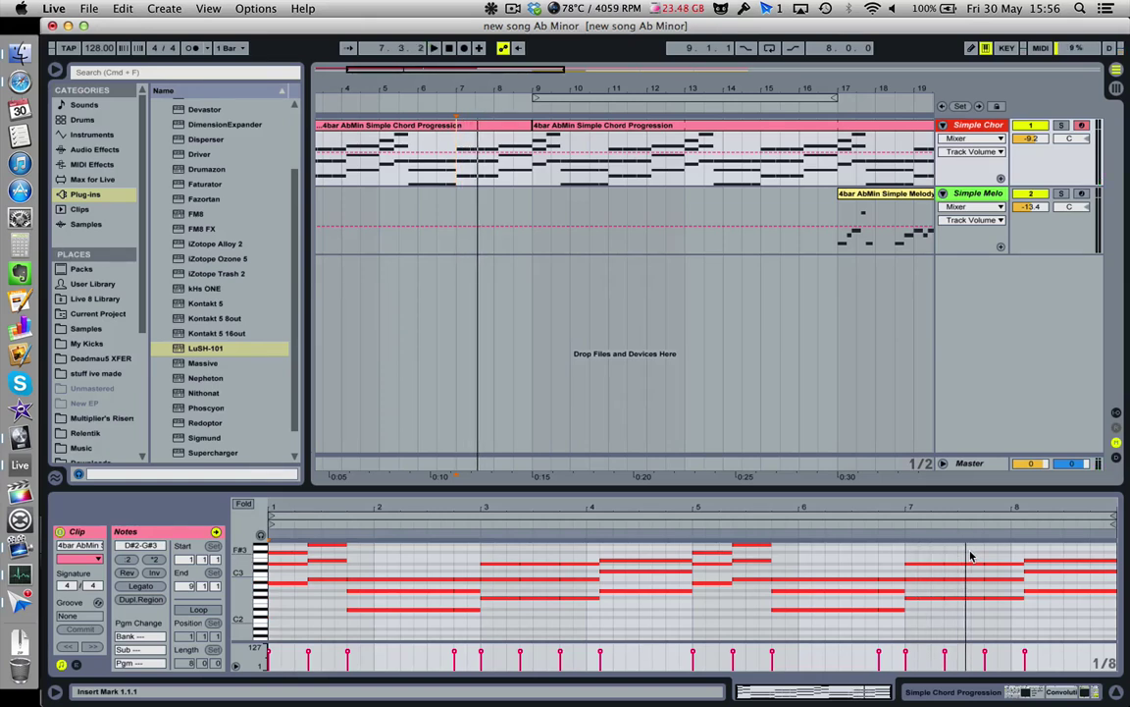
pyautogui.scroll(2, 971, 557)
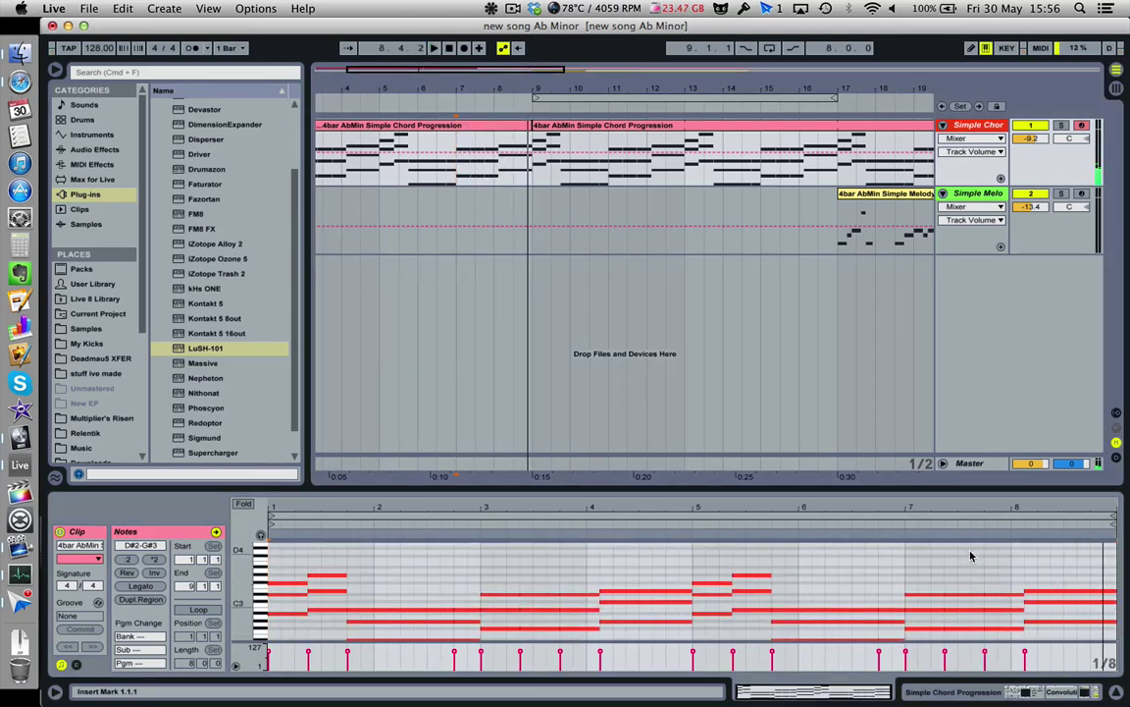
pyautogui.press('space')
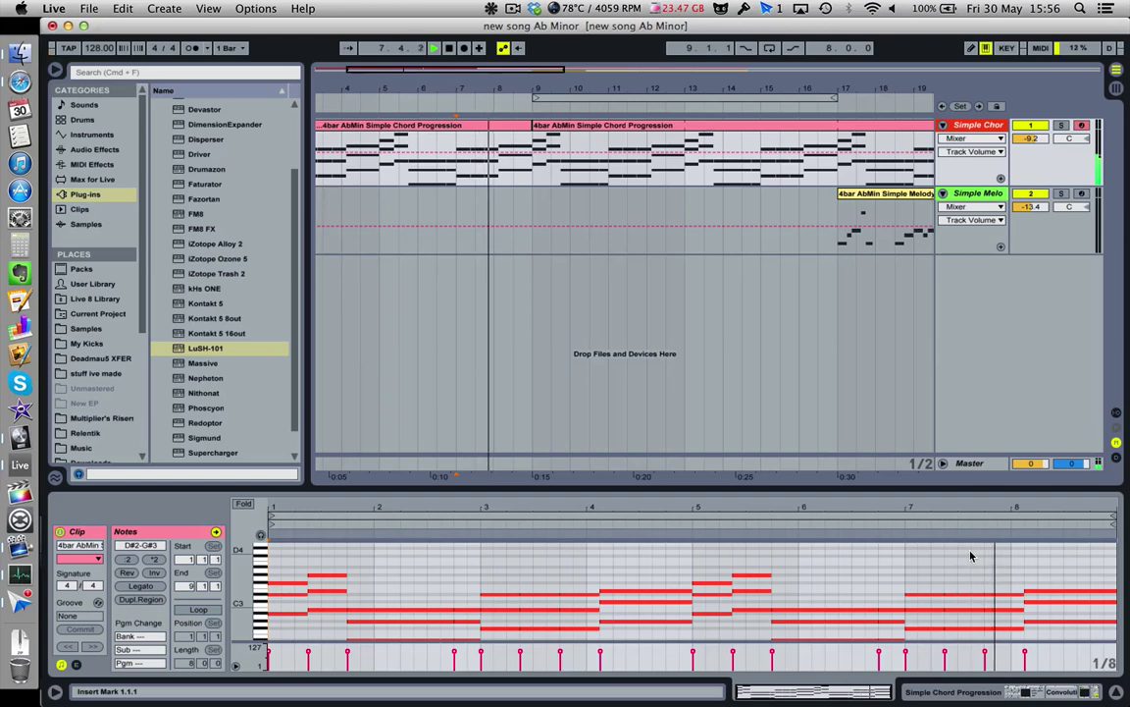
pyautogui.scroll(5, 969, 555)
pyautogui.scroll(2, 969, 556)
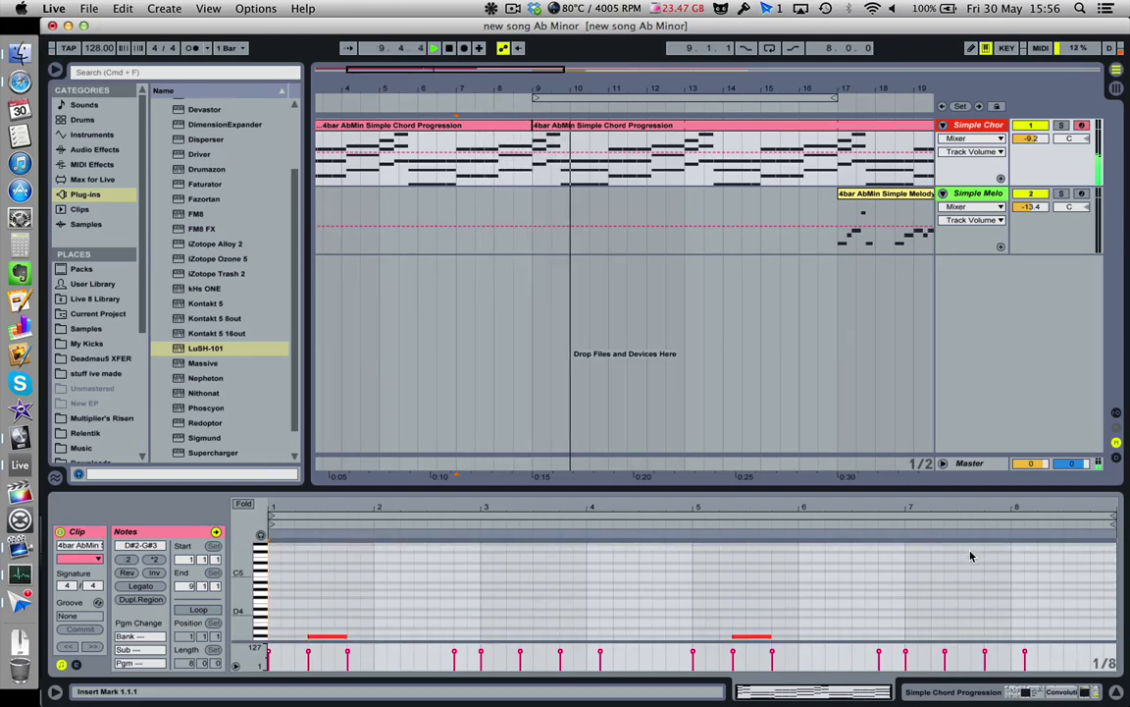
pyautogui.click(969, 555)
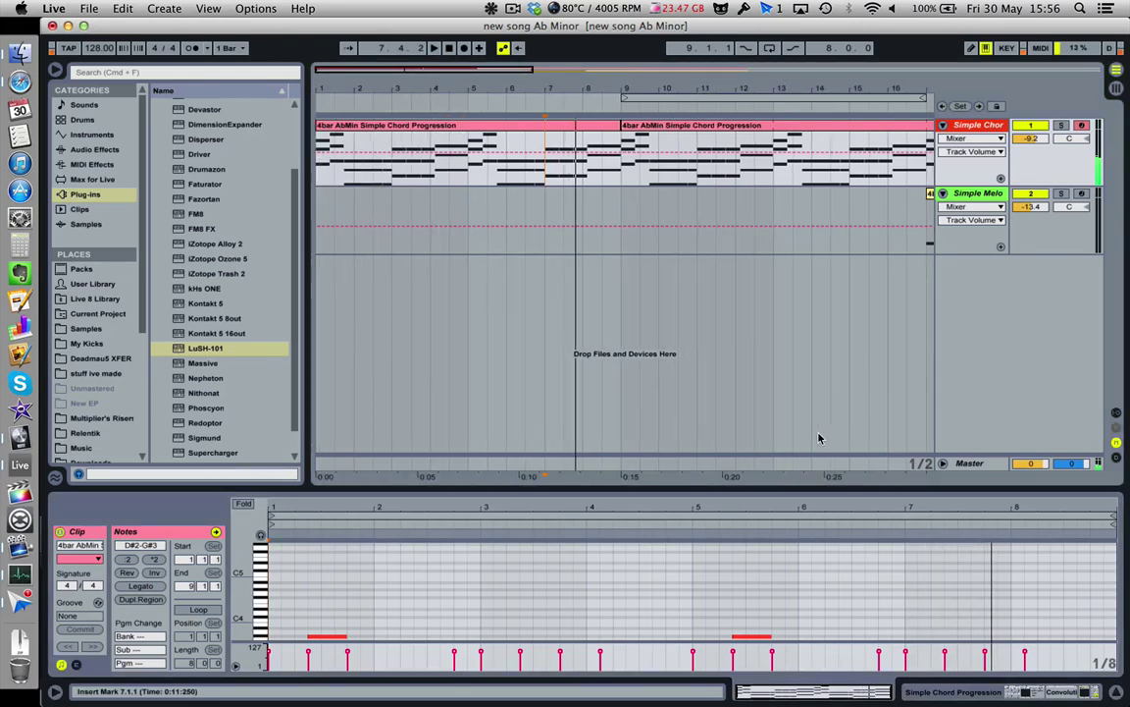
pyautogui.press('space')
pyautogui.press('space')
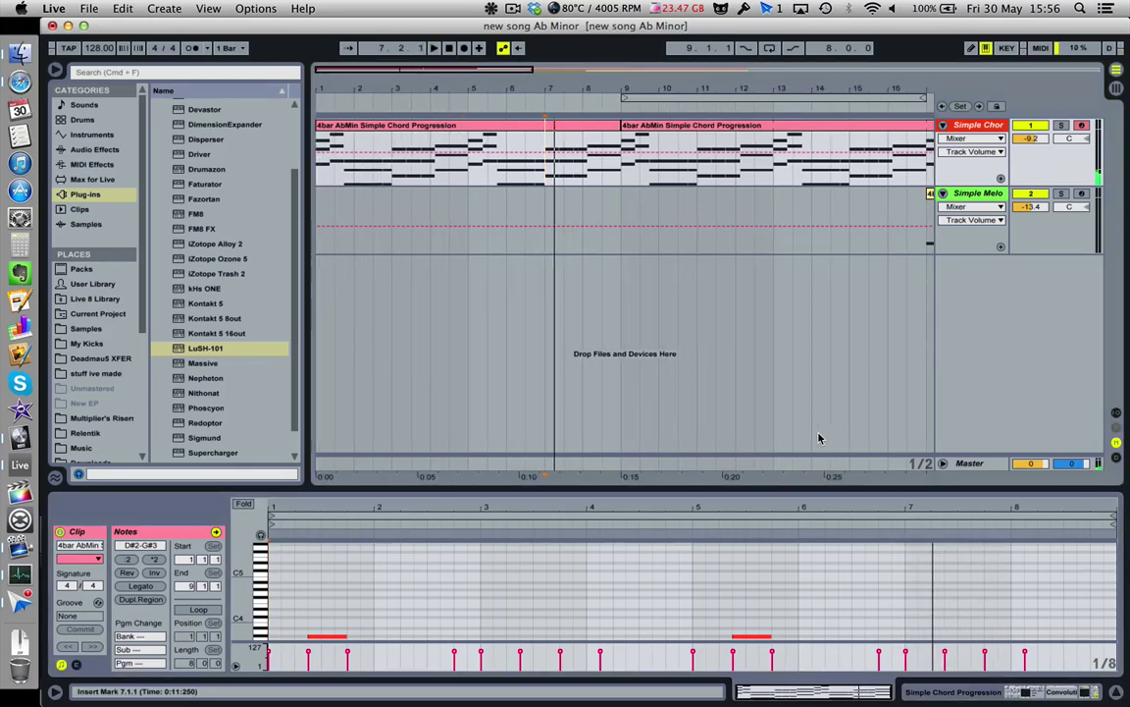
pyautogui.hscroll(1, 819, 438)
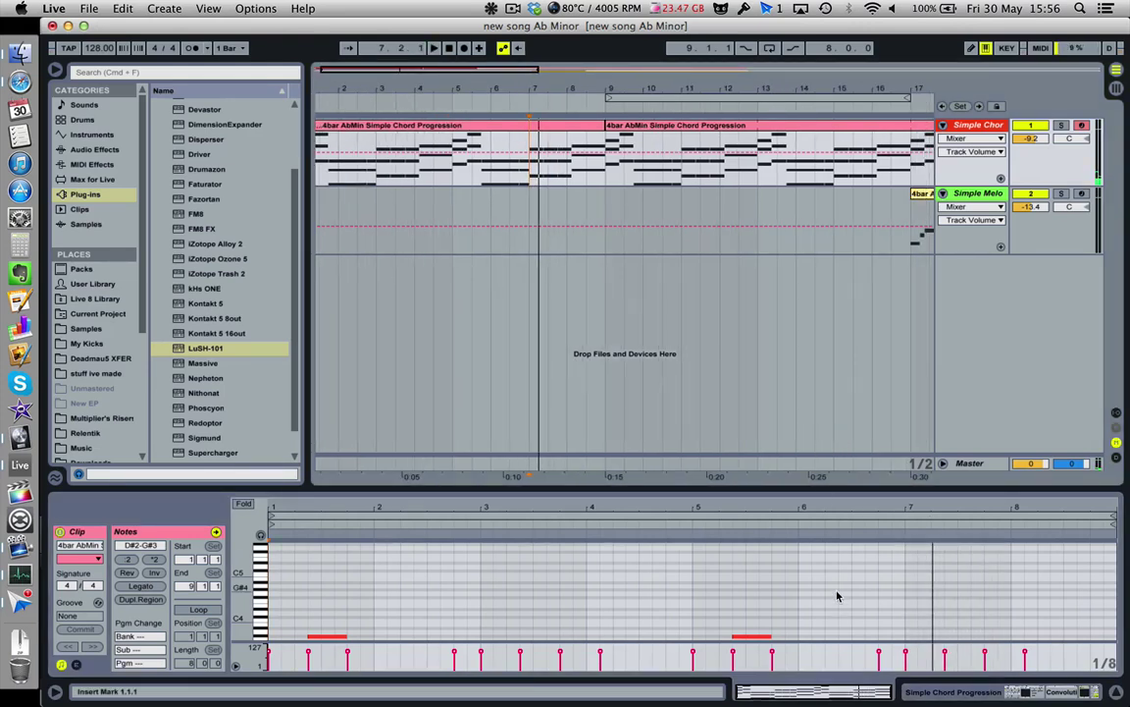
# - Examine the notes of the first eight-bar chord clip and play it from bar 5
pyautogui.scroll(-5, 837, 596)
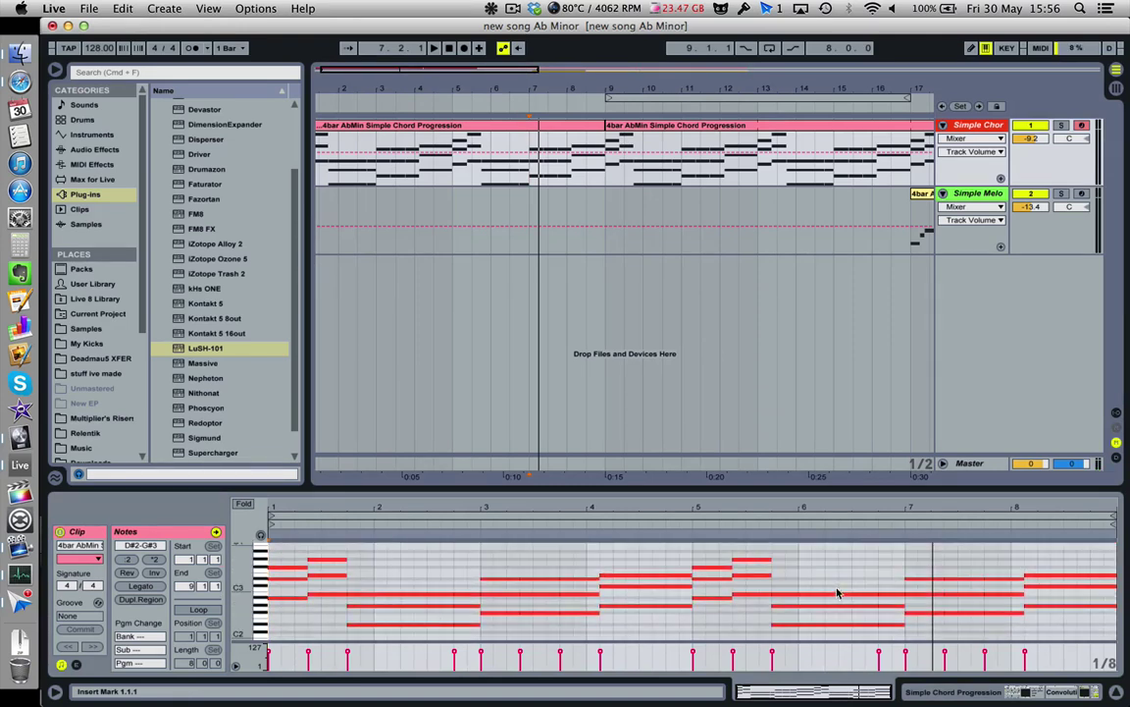
pyautogui.click(579, 125)
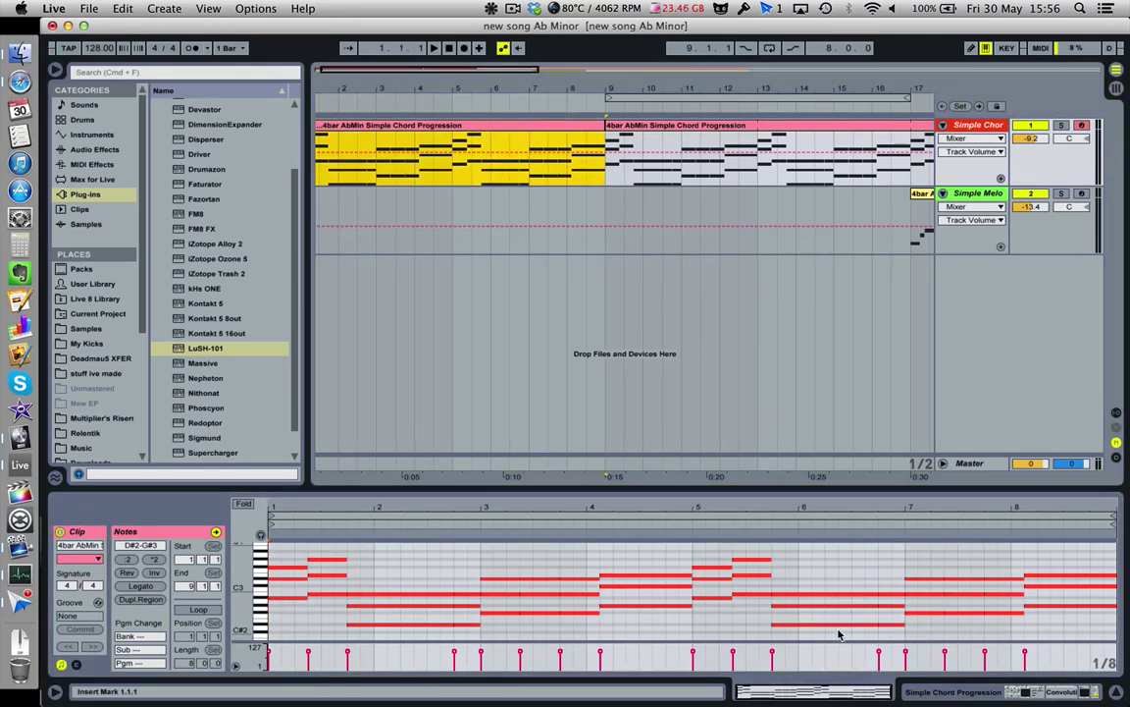
pyautogui.scroll(1, 839, 634)
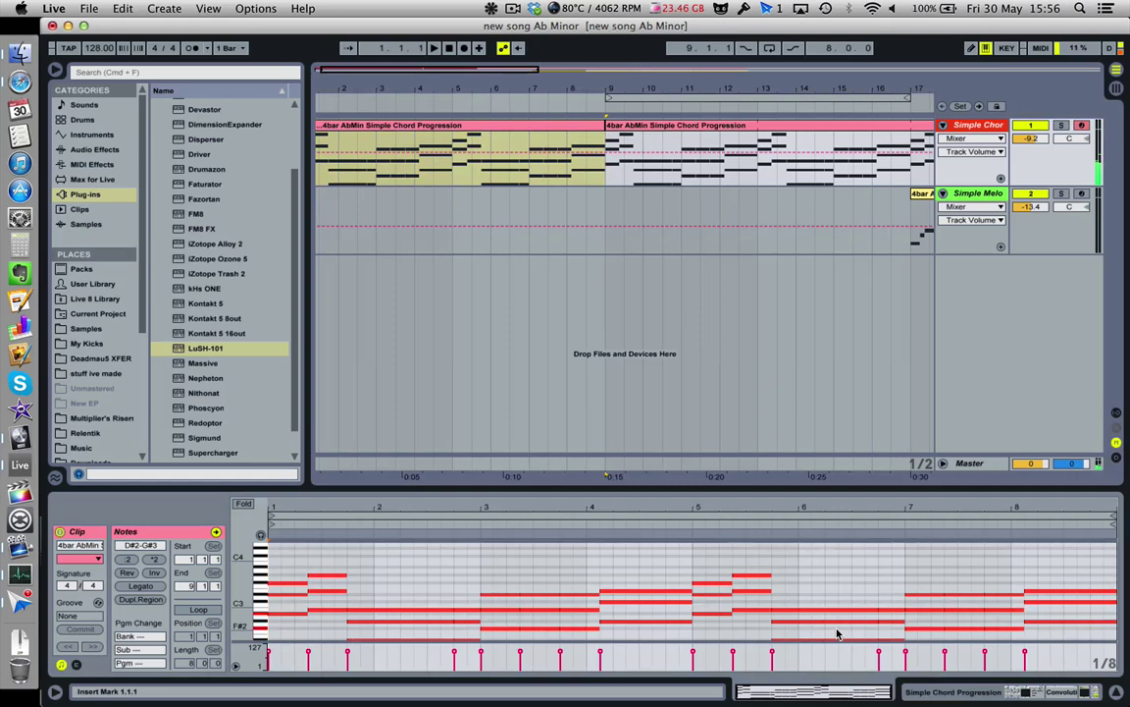
pyautogui.scroll(-2, 838, 634)
pyautogui.scroll(1, 837, 634)
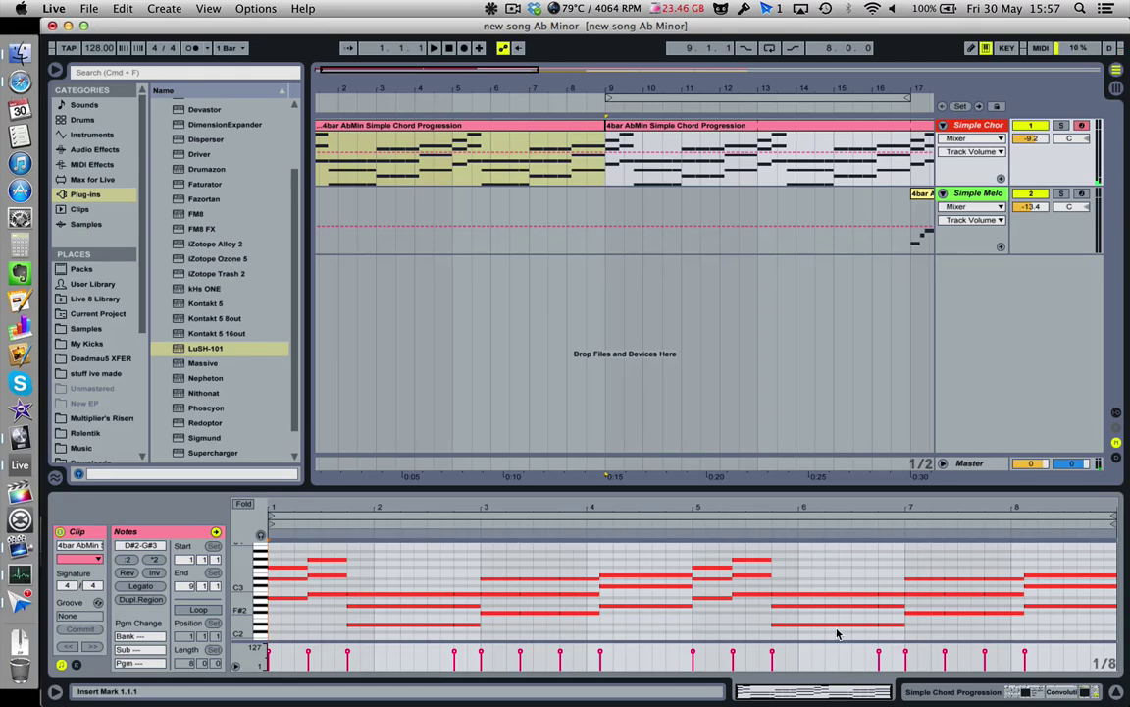
pyautogui.scroll(10, 837, 634)
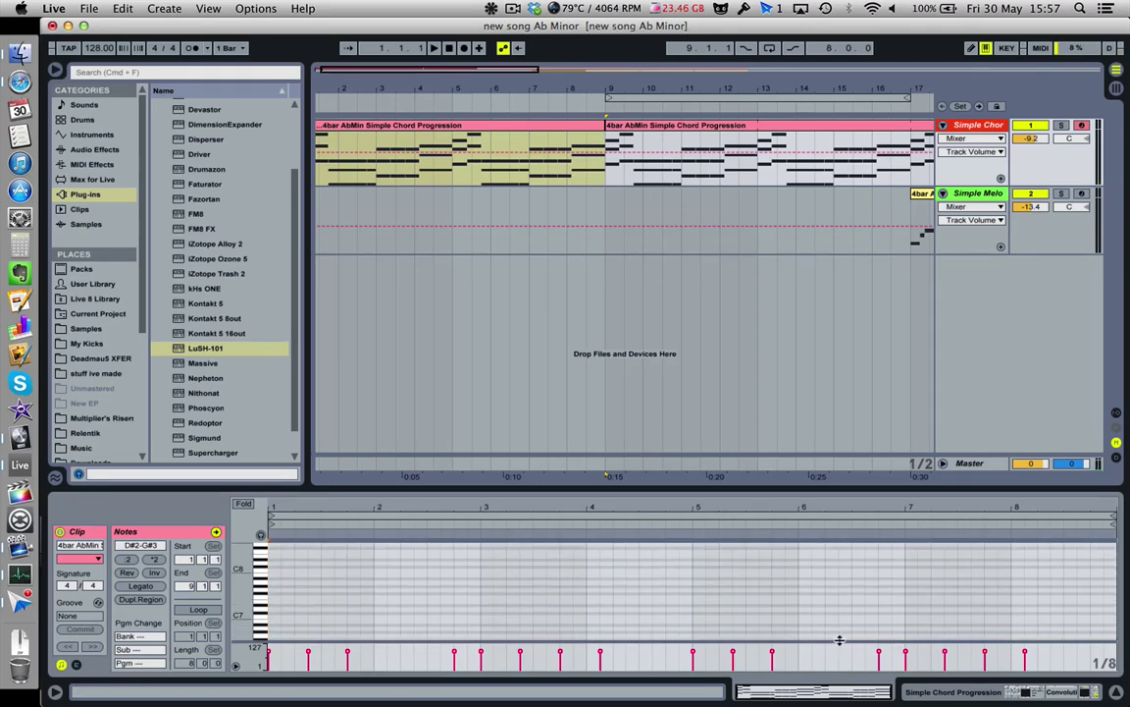
pyautogui.click(454, 187)
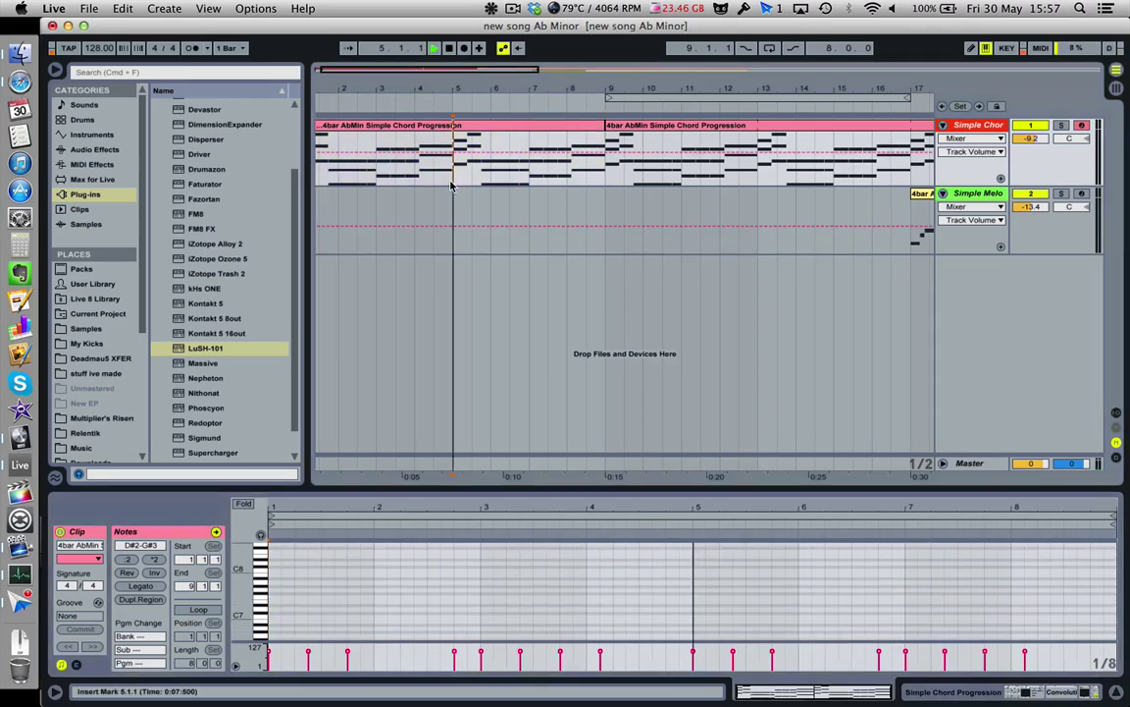
pyautogui.press('space')
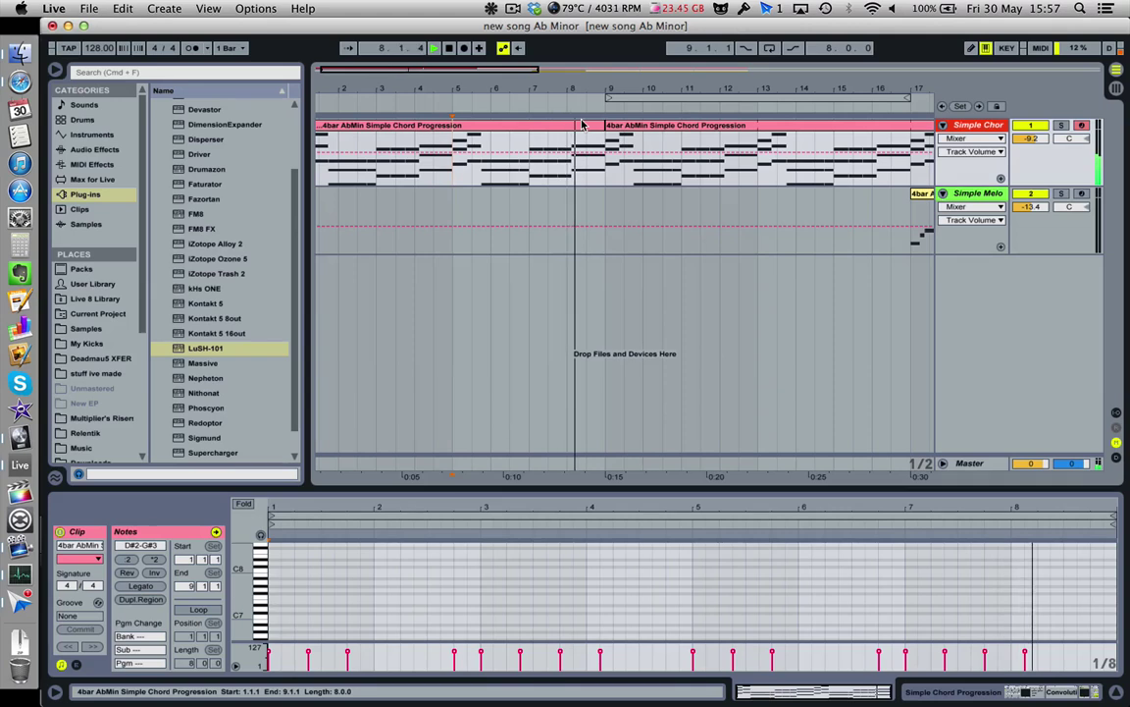
# - Reselect the first eight-bar chord clip and enlarge its note editor to show the full chord range
pyautogui.click(491, 128)
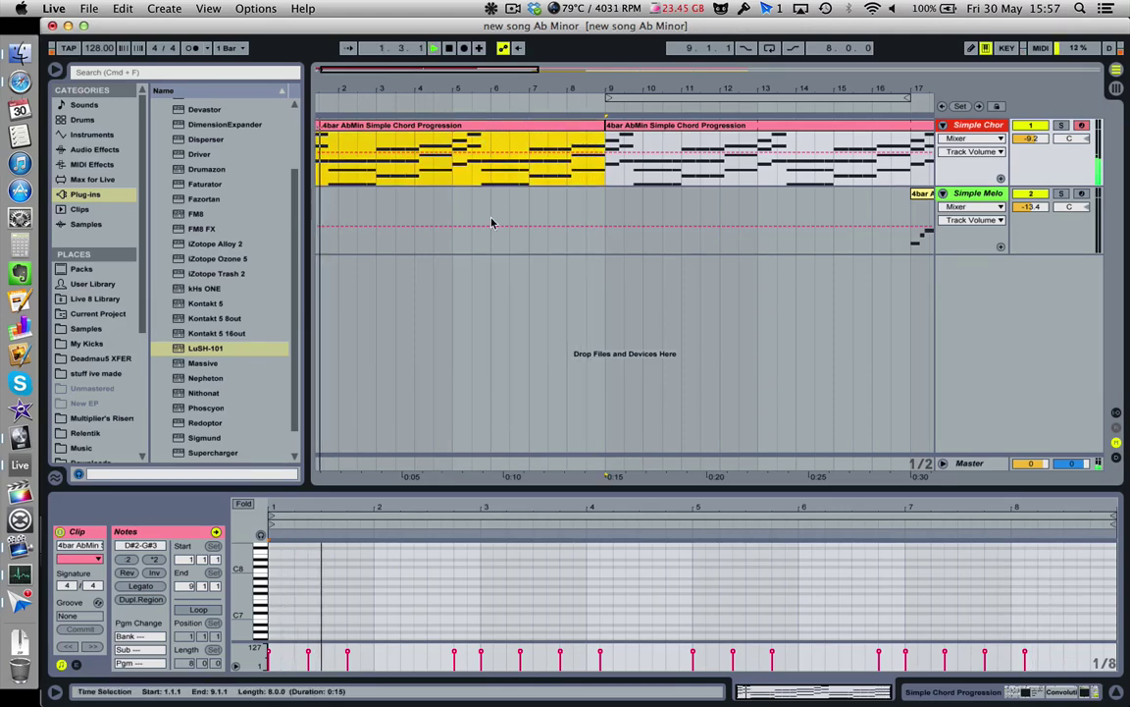
pyautogui.click(589, 588)
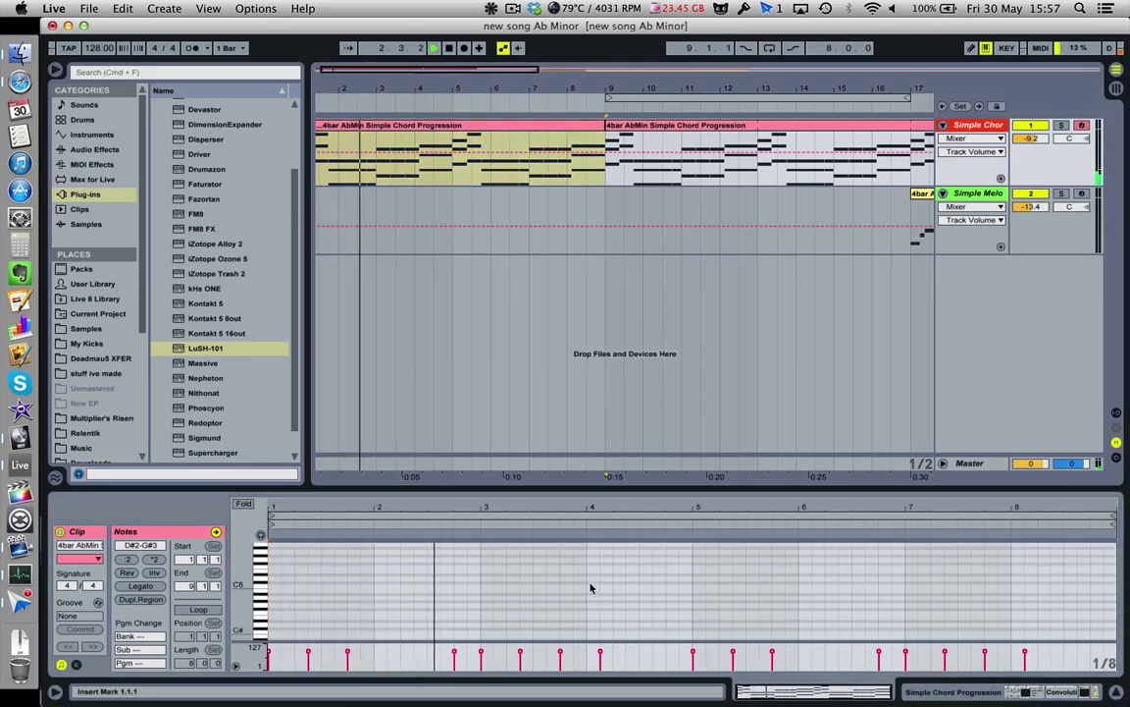
pyautogui.scroll(-10, 590, 588)
pyautogui.moveTo(583, 488); pyautogui.dragTo(583, 389)
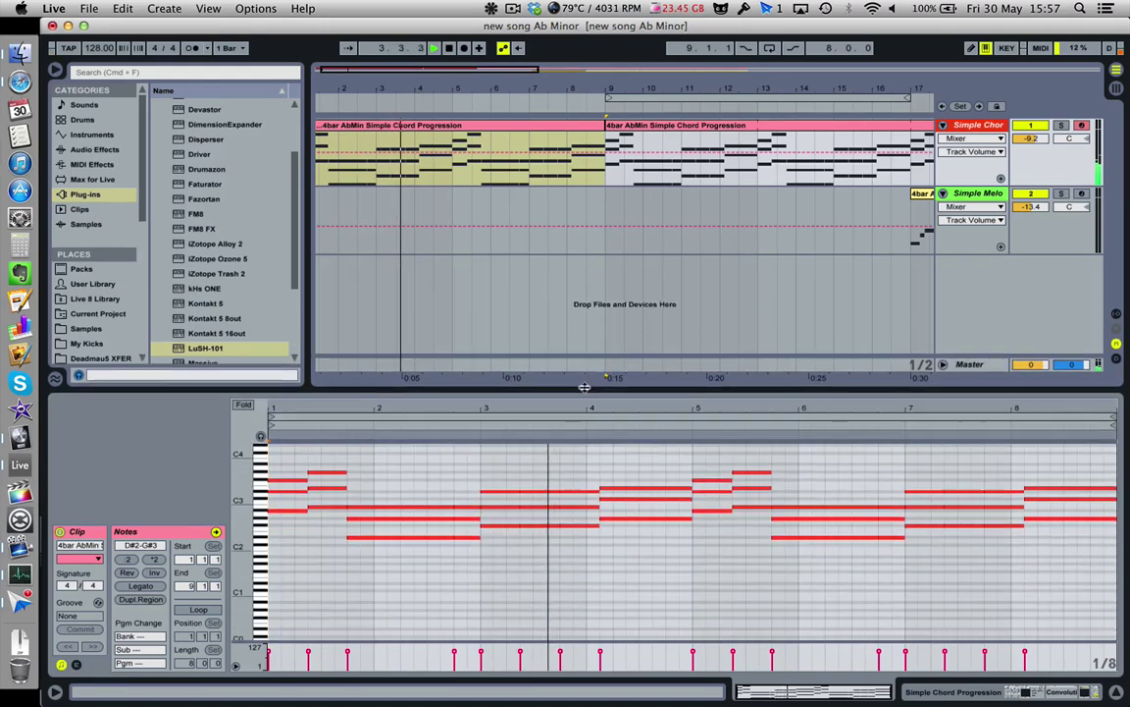
pyautogui.scroll(3, 643, 500)
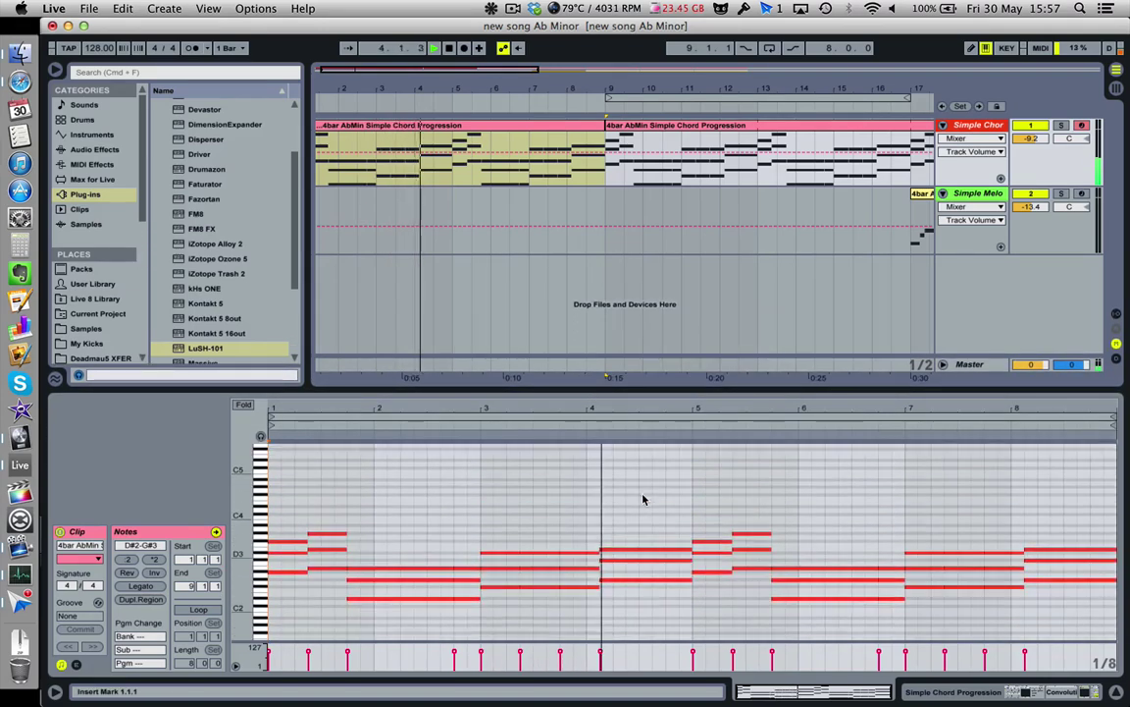
# - Stop playback, transpose the short chord at 6.4.1 up three semitones to F#2–D3, and raise its top note to D#3
pyautogui.click(765, 571)
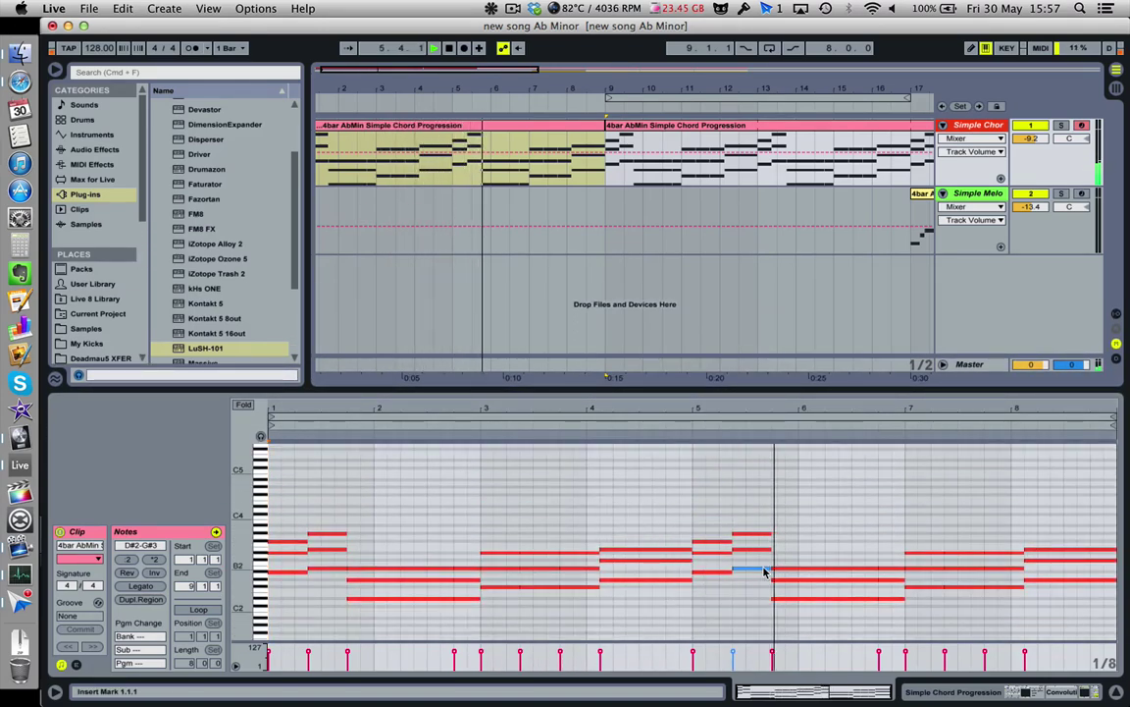
pyautogui.press('space')
pyautogui.click(764, 571)
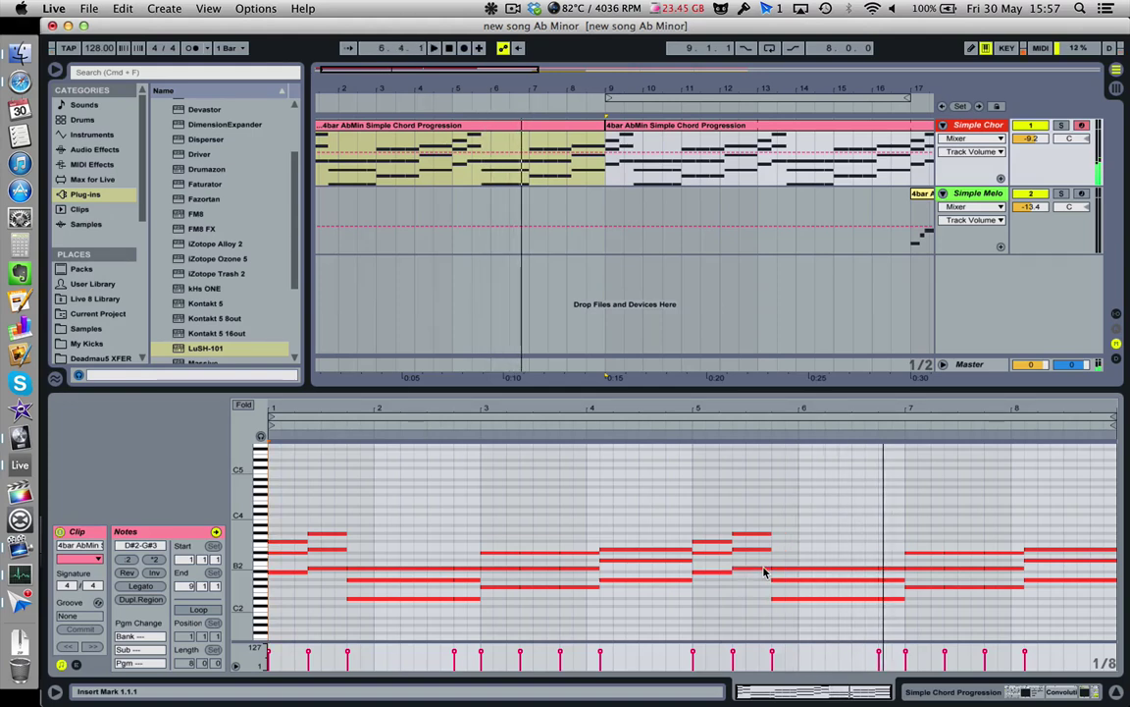
pyautogui.click(893, 567)
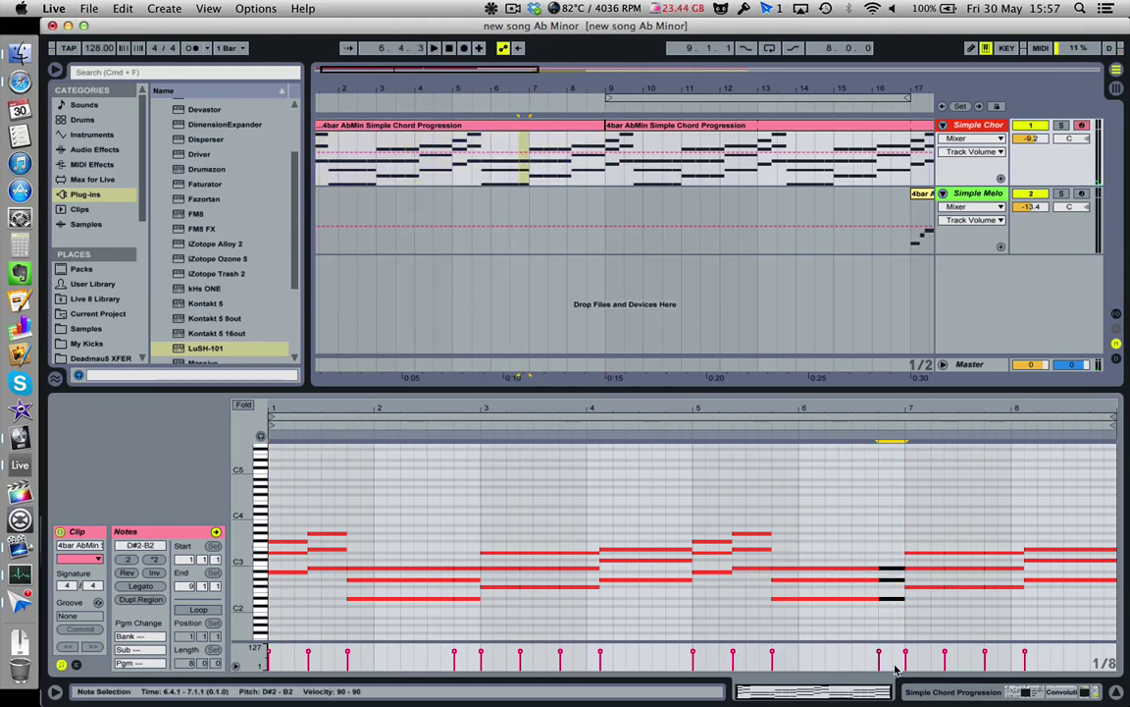
pyautogui.press('Up')
pyautogui.press('Up')
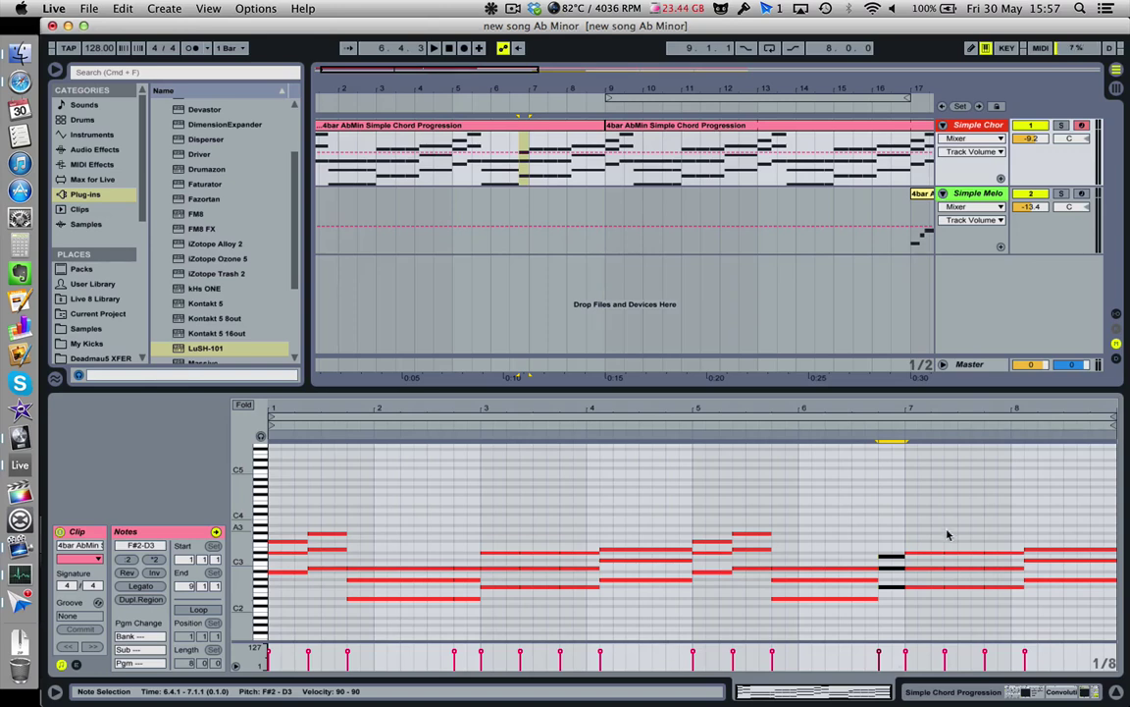
pyautogui.click(901, 557)
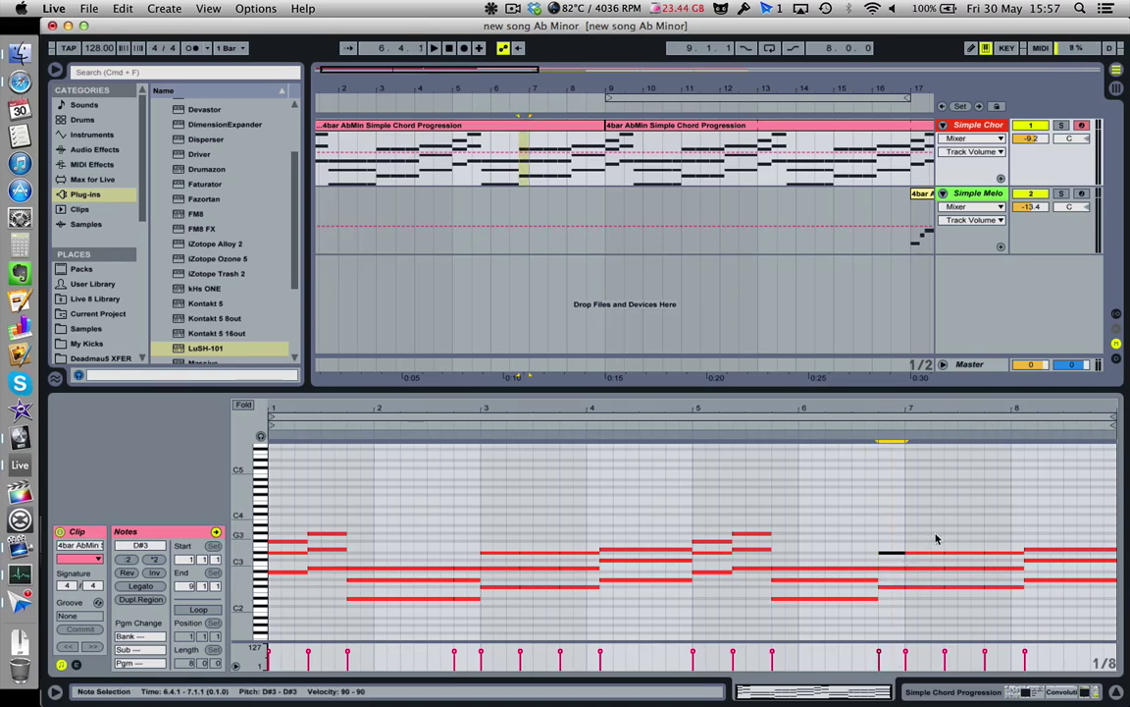
# - Transpose the chord at 7.1.1–8.1.3 in the first chord clip down four semitones to D2–B2
pyautogui.moveTo(932, 531); pyautogui.dragTo(993, 620)
pyautogui.press('Down')
pyautogui.press('Down')
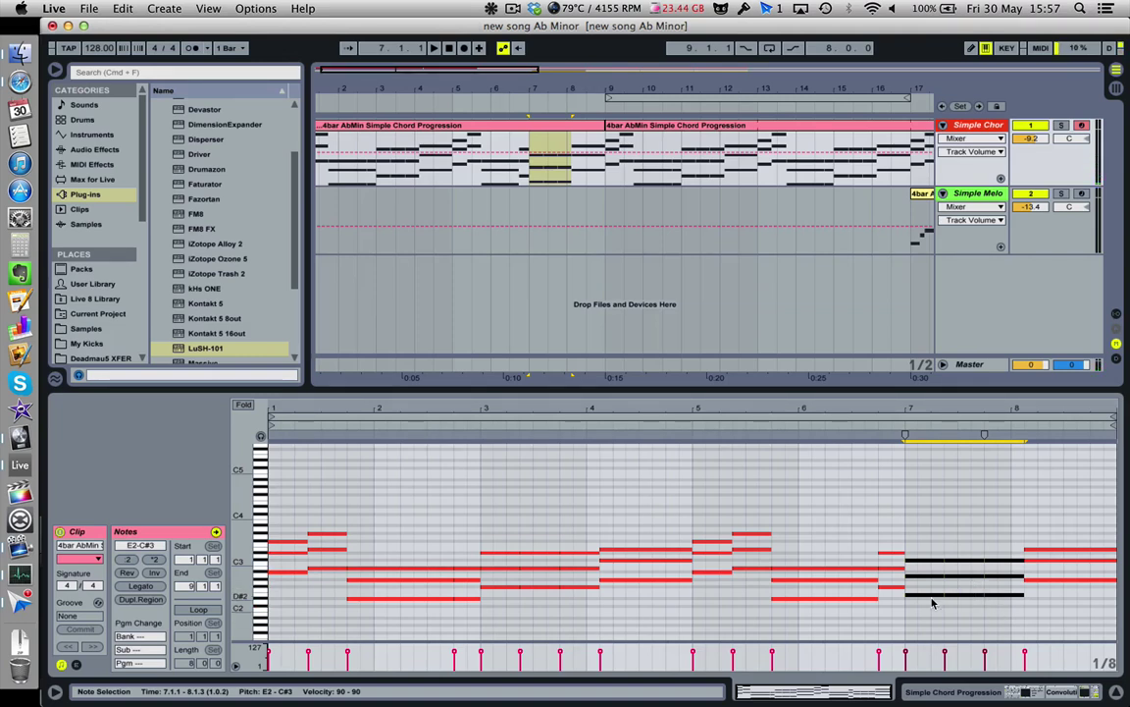
pyautogui.press('Down')
pyautogui.press('Down')
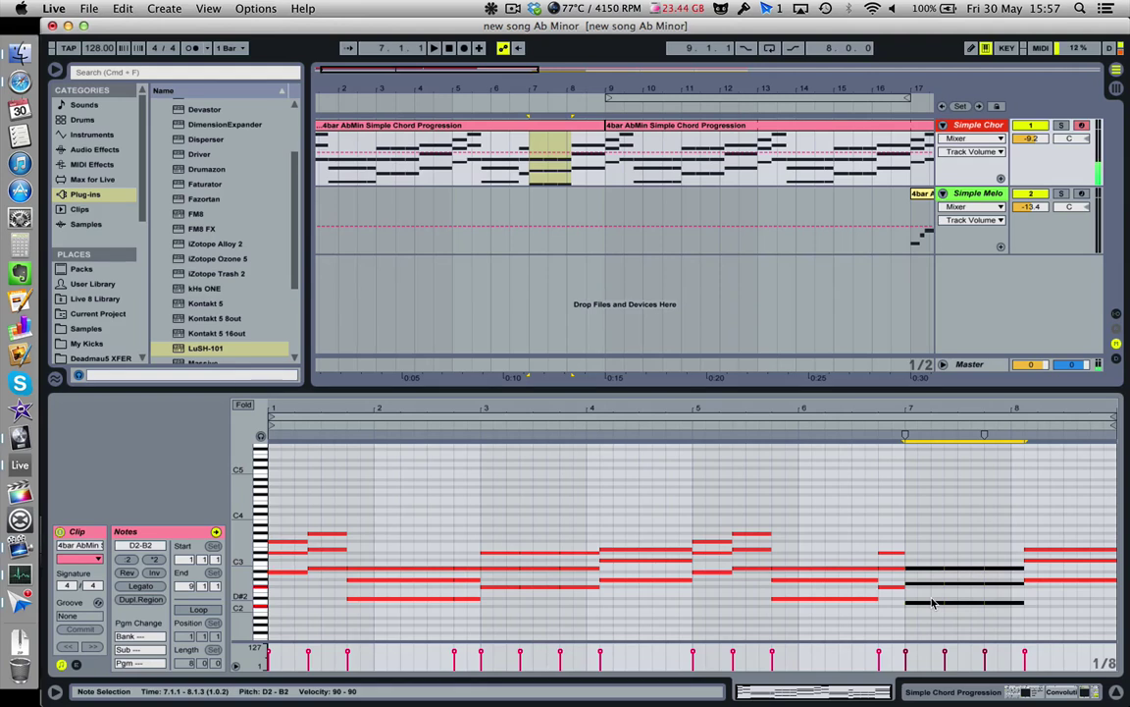
# - Lower the bar 7 chord's middle note to F#2 and its bottom note to C#2
pyautogui.moveTo(932, 576); pyautogui.dragTo(1000, 587)
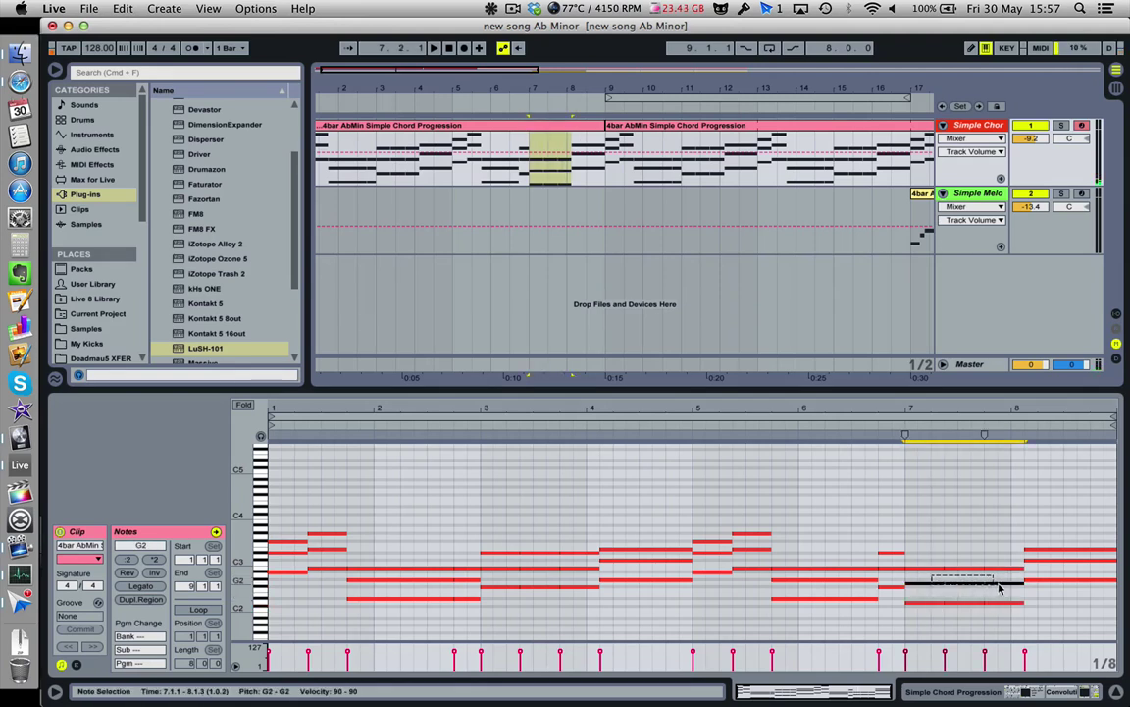
pyautogui.press('Down')
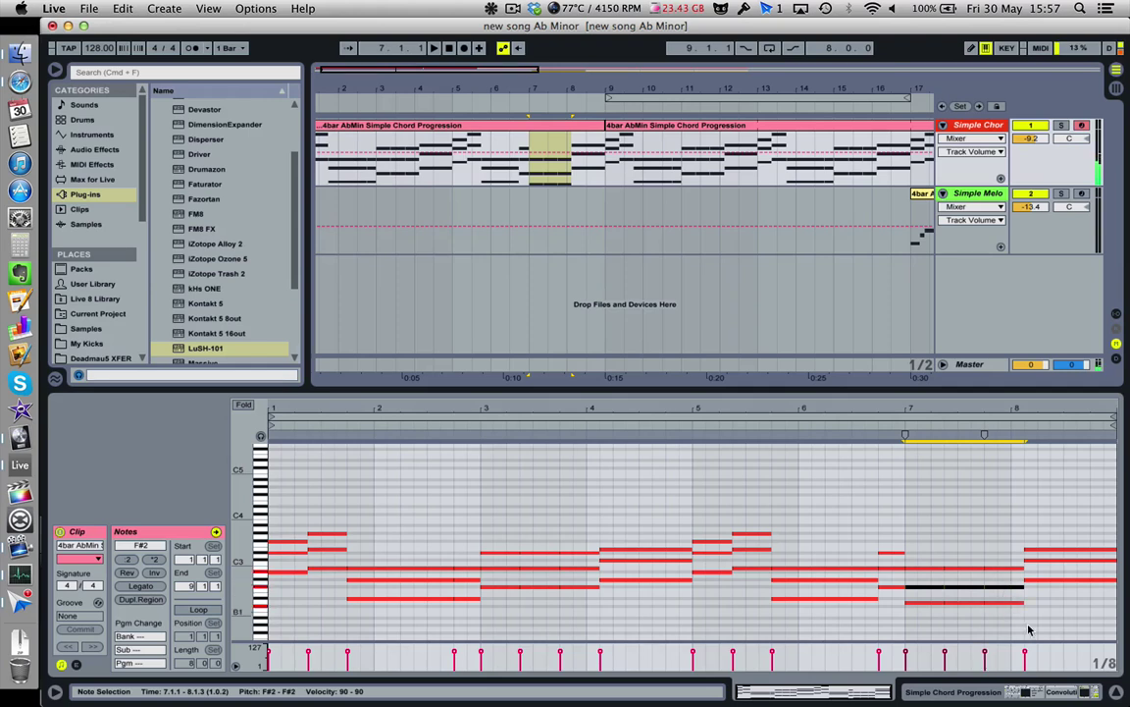
pyautogui.moveTo(1027, 633); pyautogui.dragTo(922, 603)
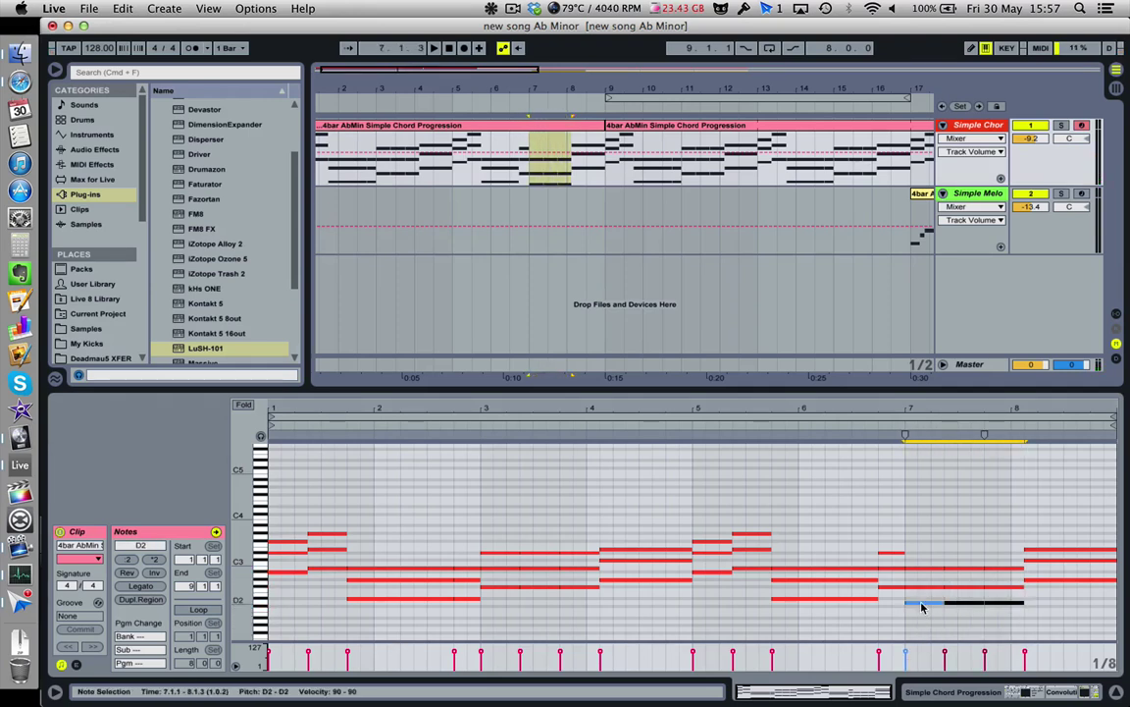
pyautogui.press('Down')
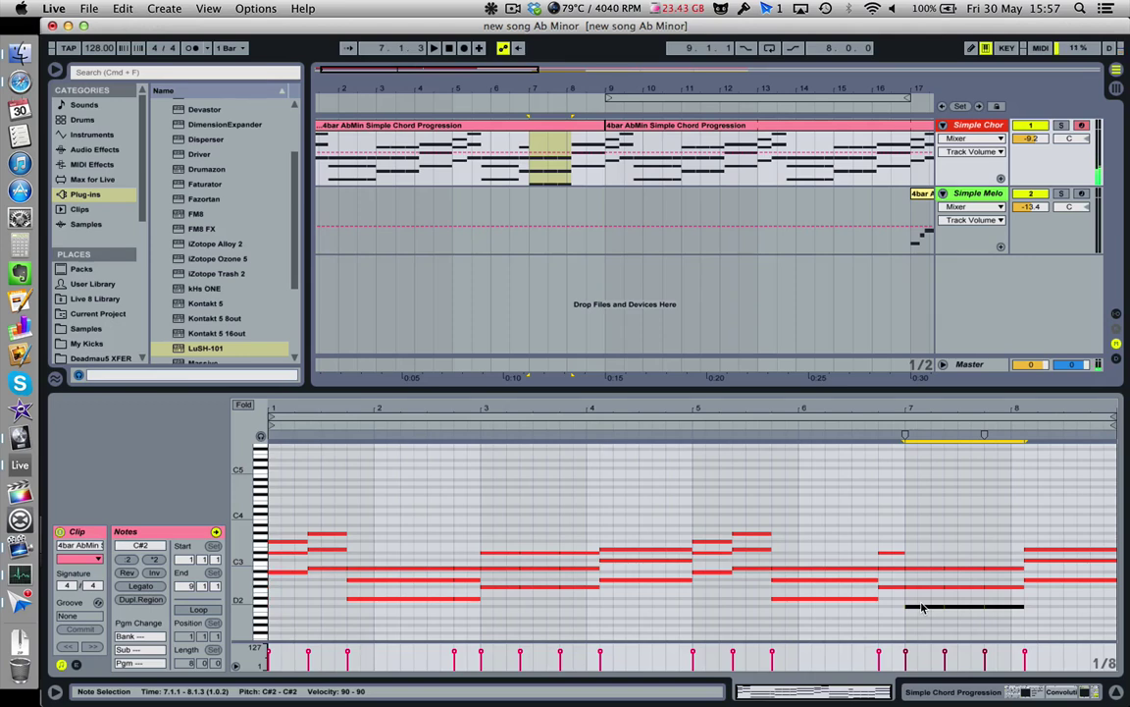
# - Transpose the final chord at 8.1.3–9.1.1 down six semitones to D2–A#2
pyautogui.moveTo(1055, 539); pyautogui.dragTo(1055, 608)
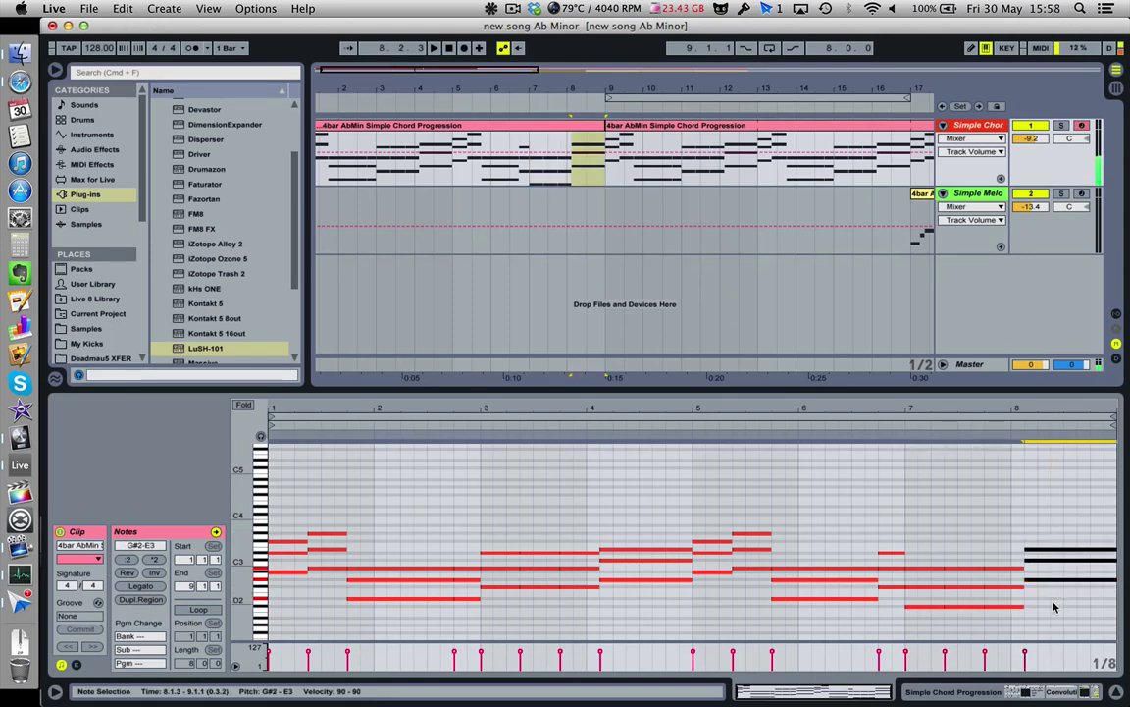
pyautogui.press('Down')
pyautogui.press('Down')
pyautogui.press('Down')
pyautogui.press('Down')
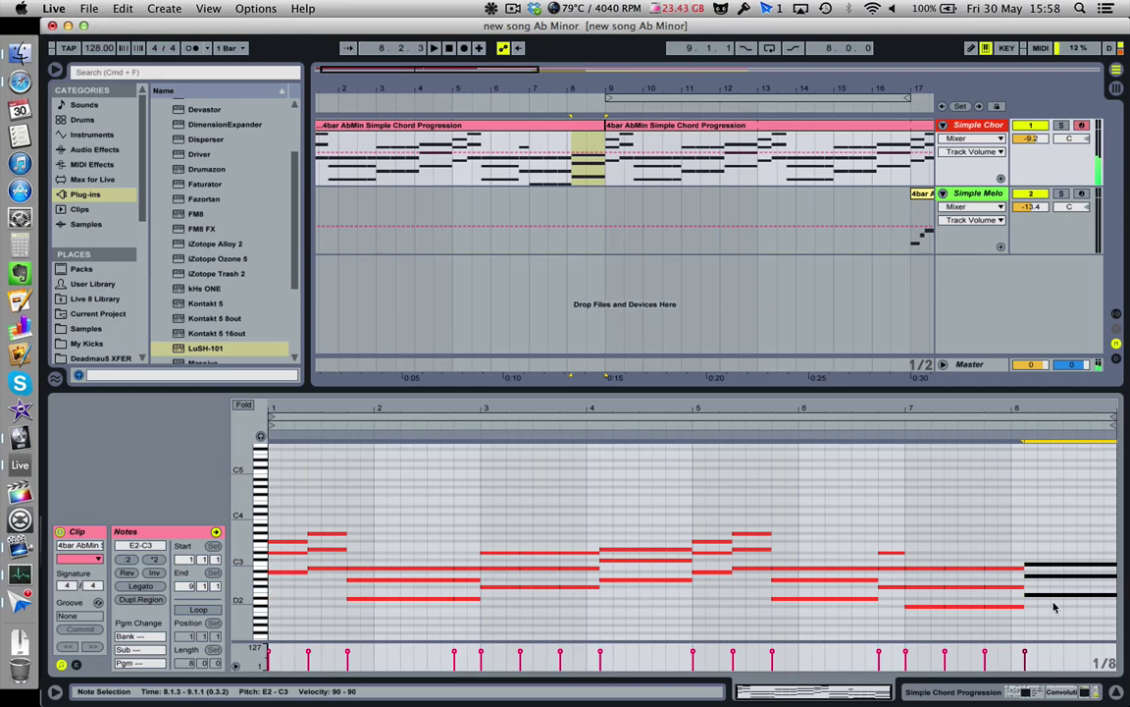
pyautogui.press('Down')
pyautogui.press('Down')
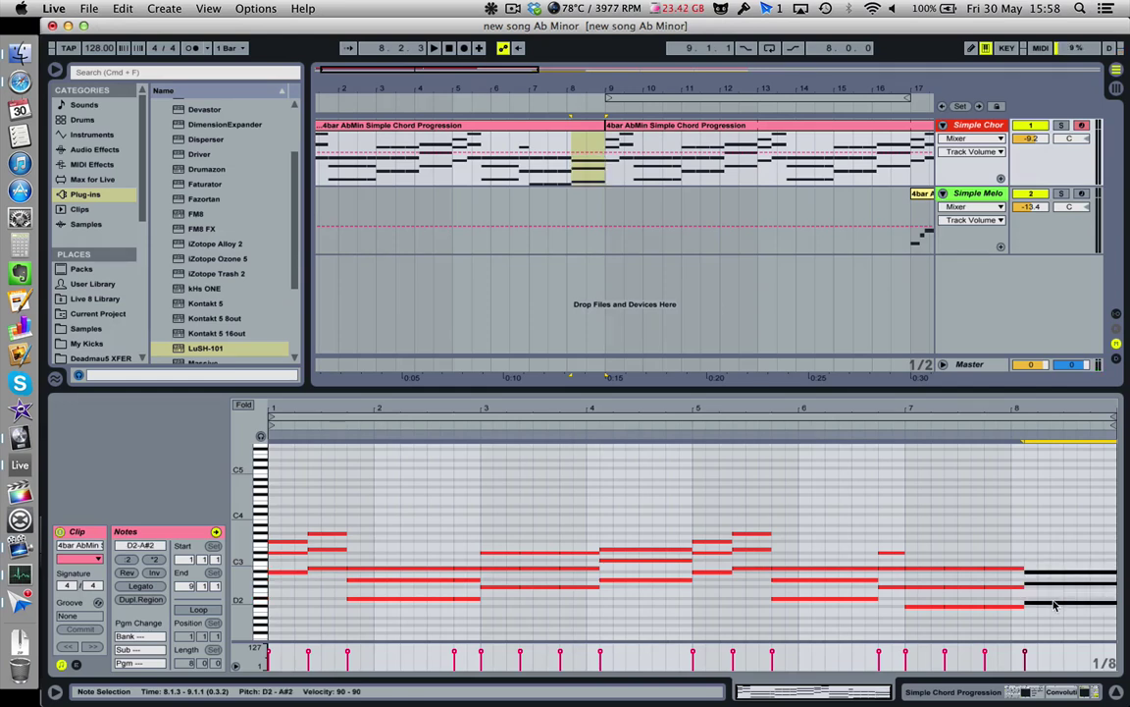
# - Raise the final chord's lower two notes to D#2 and G#2 and its top note to B2
pyautogui.keyDown('super'); pyautogui.click(1055, 604); pyautogui.keyUp('super')
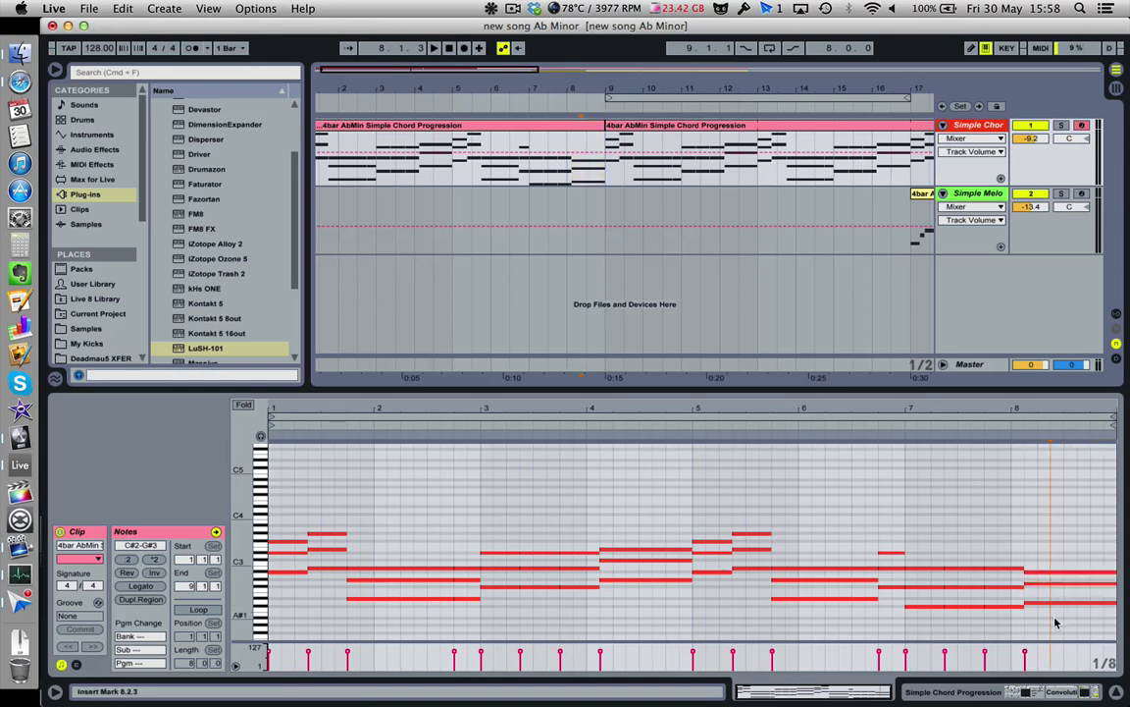
pyautogui.click(1056, 601)
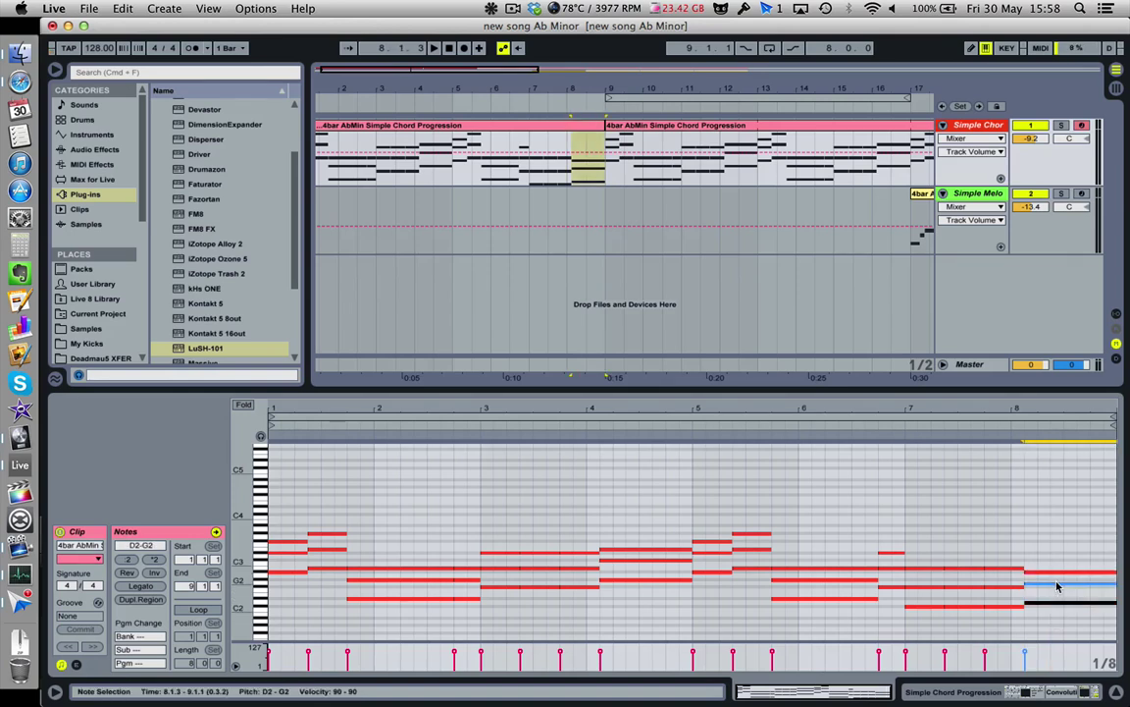
pyautogui.press('Up')
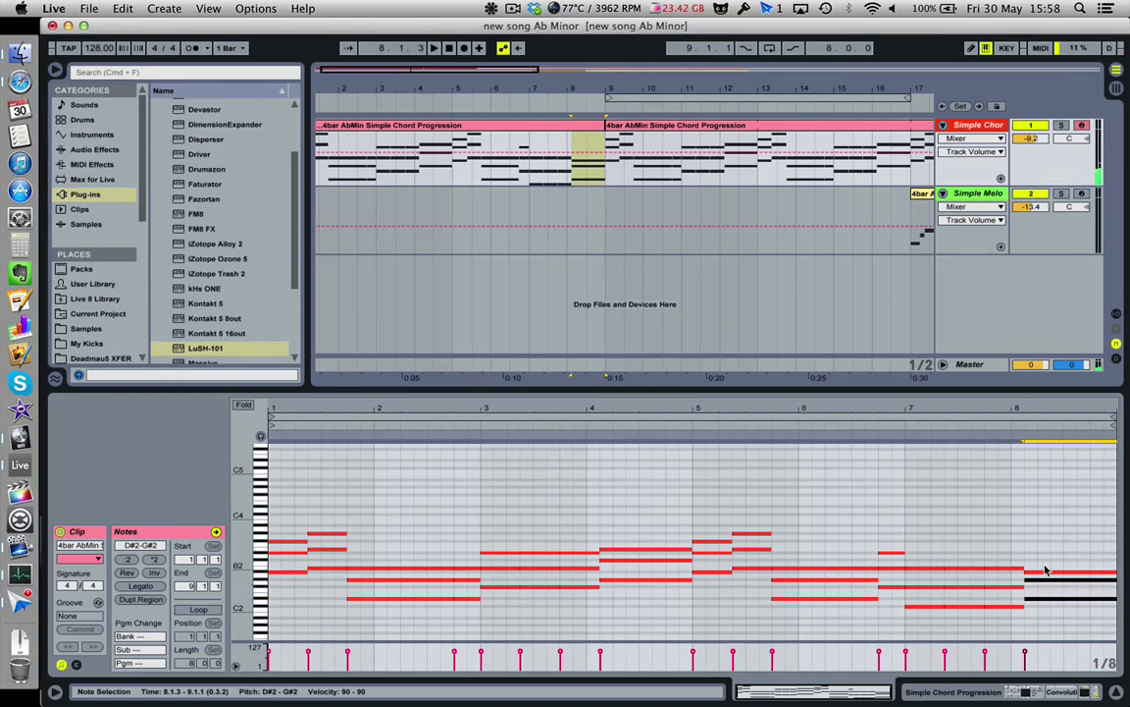
pyautogui.click(1046, 572)
pyautogui.press('Up')
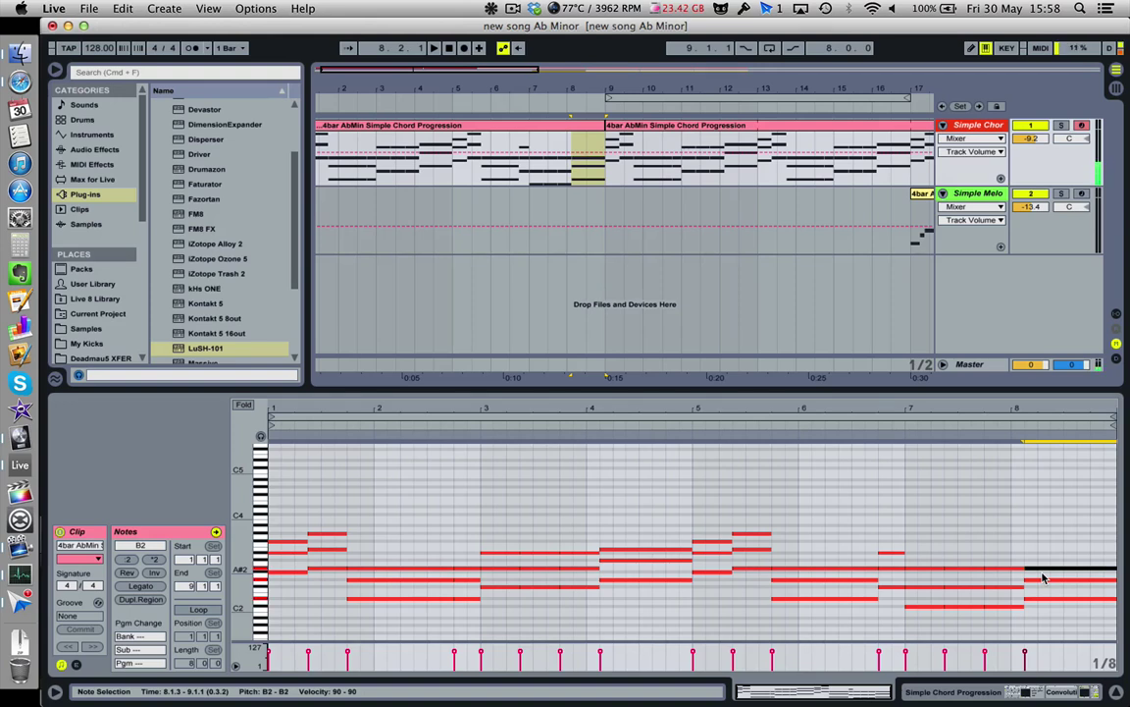
# - Listen to the revised ending of the chord progression from 7.1.1, 5.3.1 and 4.3.1
pyautogui.click(526, 177)
pyautogui.press('space')
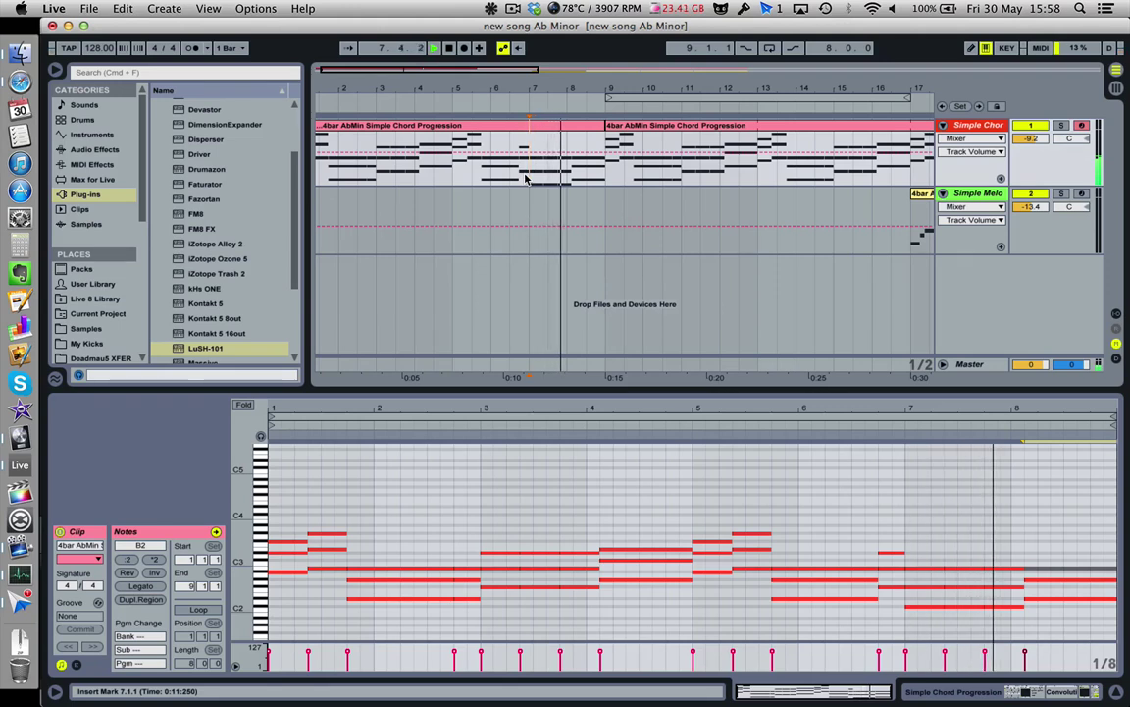
pyautogui.click(469, 183)
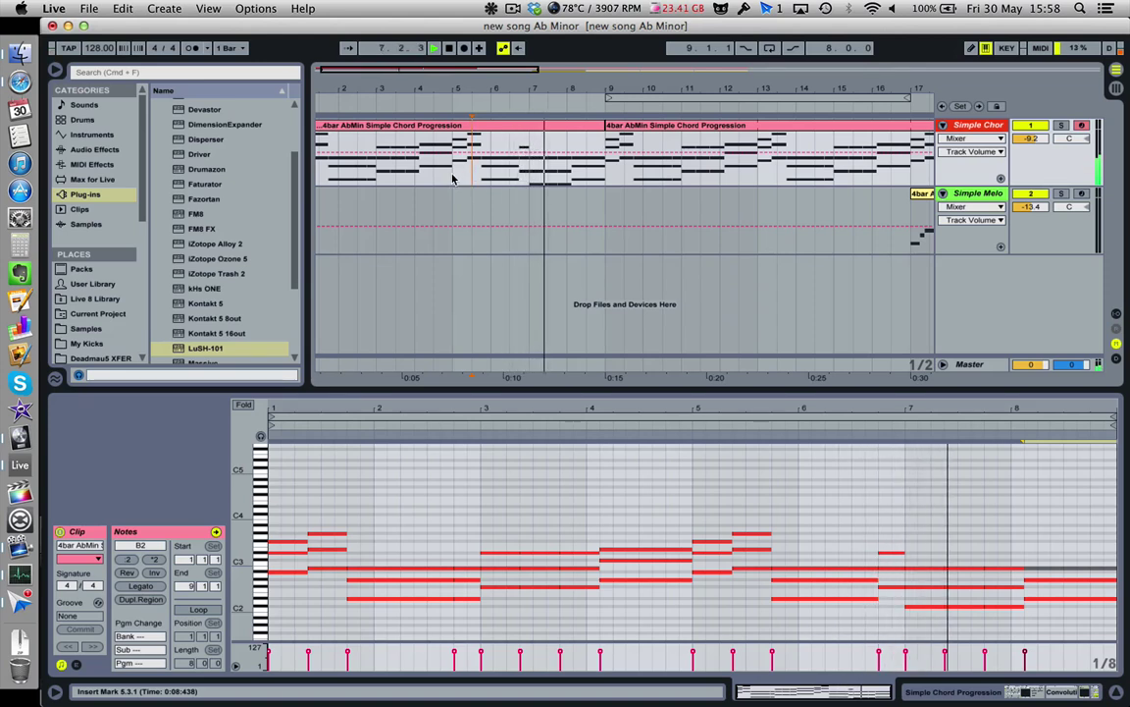
pyautogui.click(440, 175)
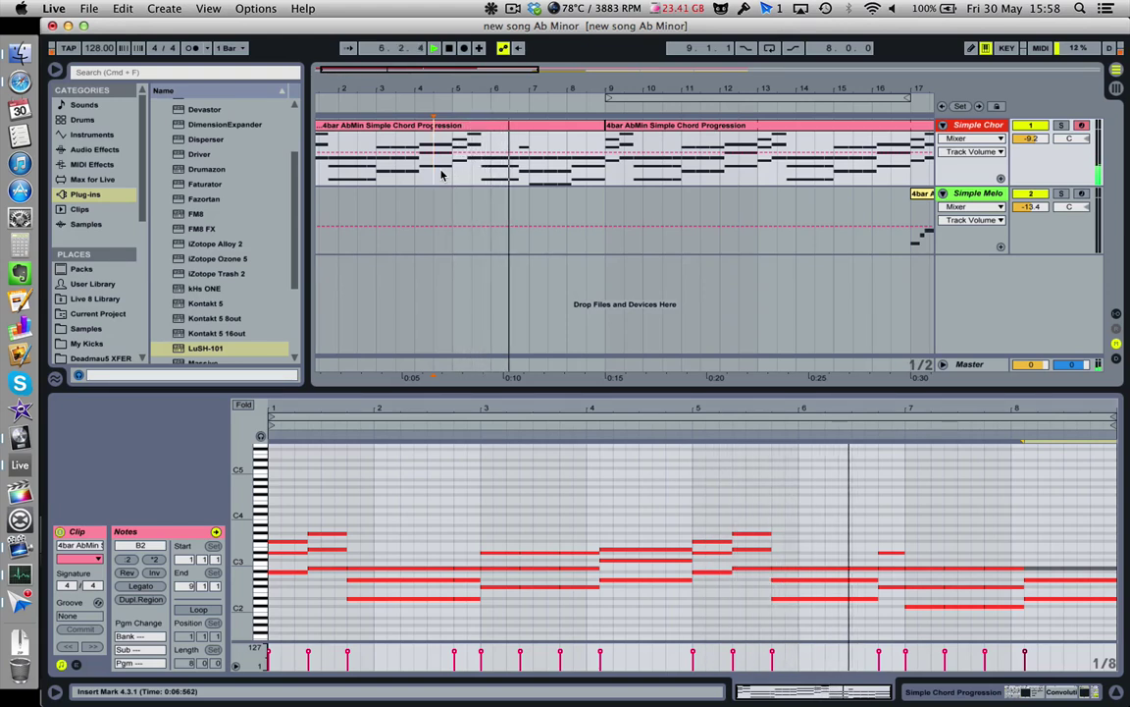
pyautogui.click(440, 174)
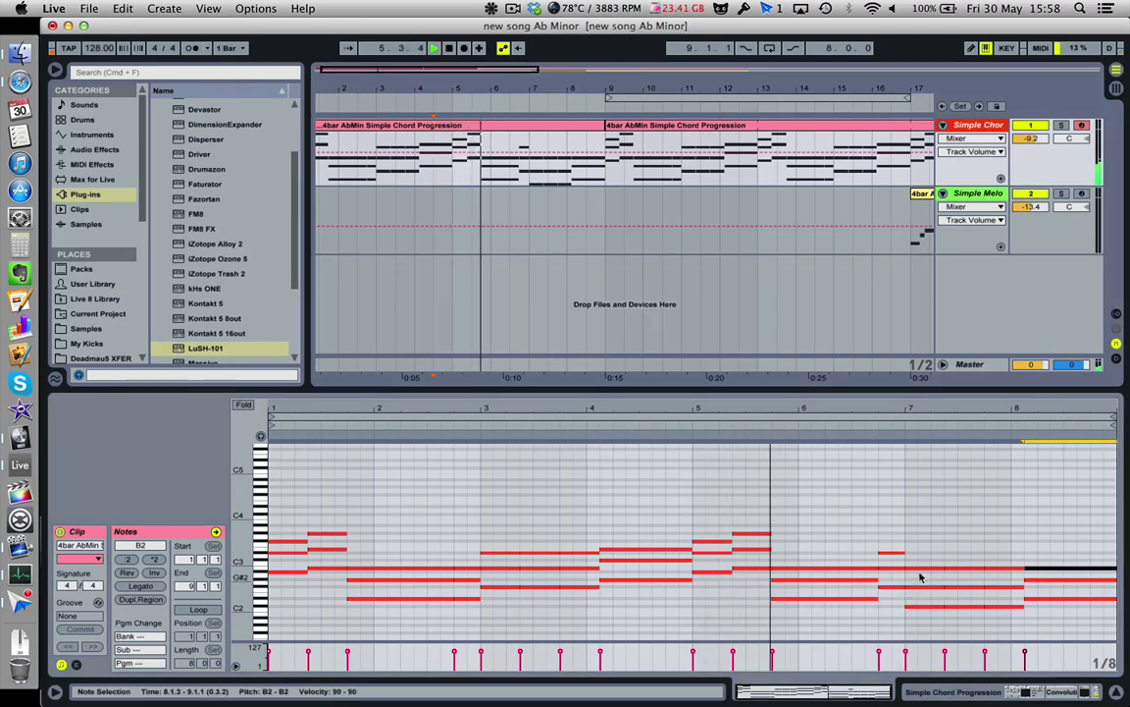
# - Lower the top note of the bar 7 chord three semitones to G#2
pyautogui.moveTo(926, 556); pyautogui.dragTo(997, 561)
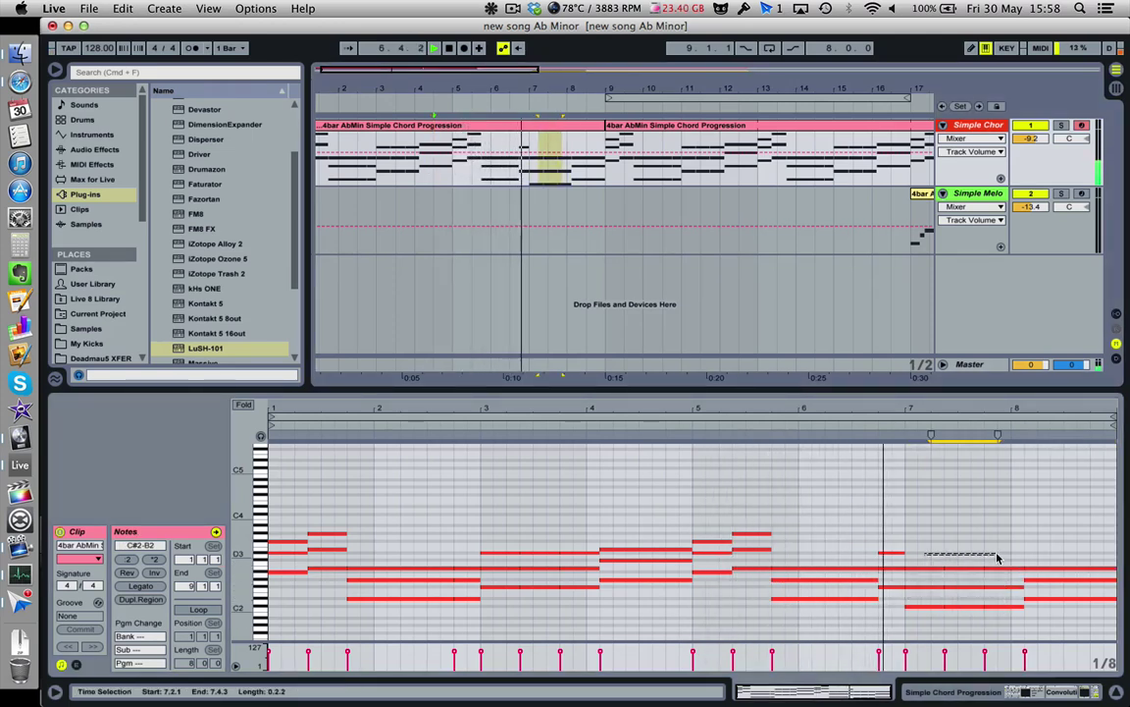
pyautogui.press('super+l')
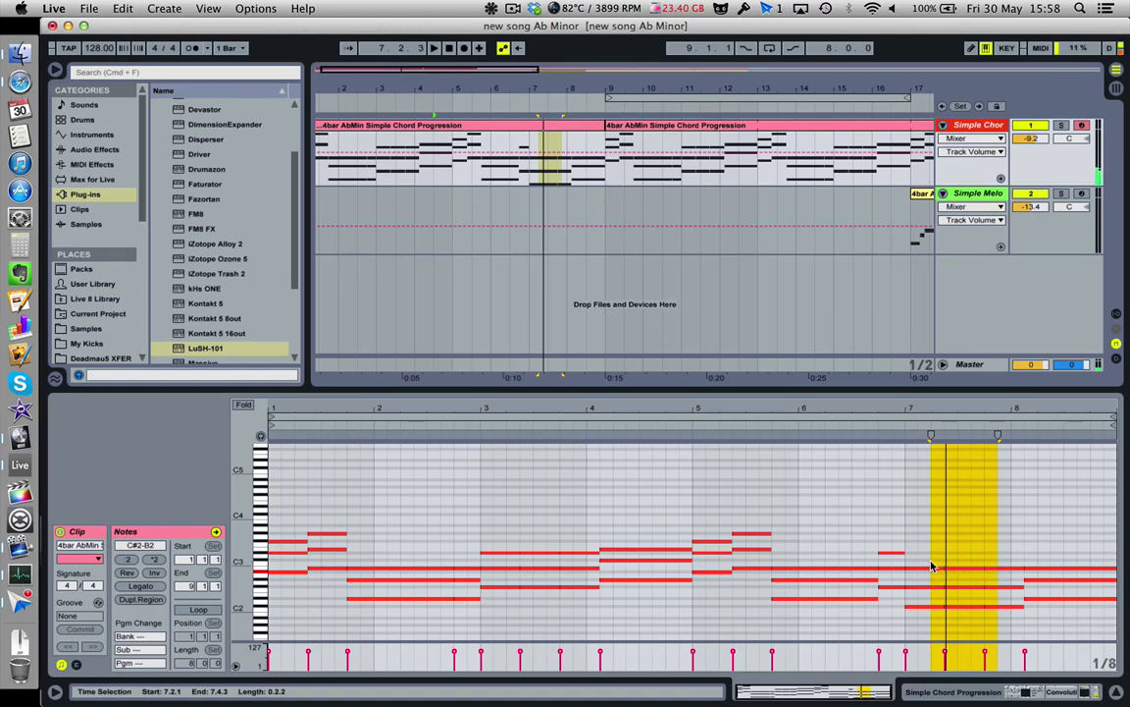
pyautogui.moveTo(931, 561); pyautogui.dragTo(1002, 574)
pyautogui.press('Down')
pyautogui.press('Down')
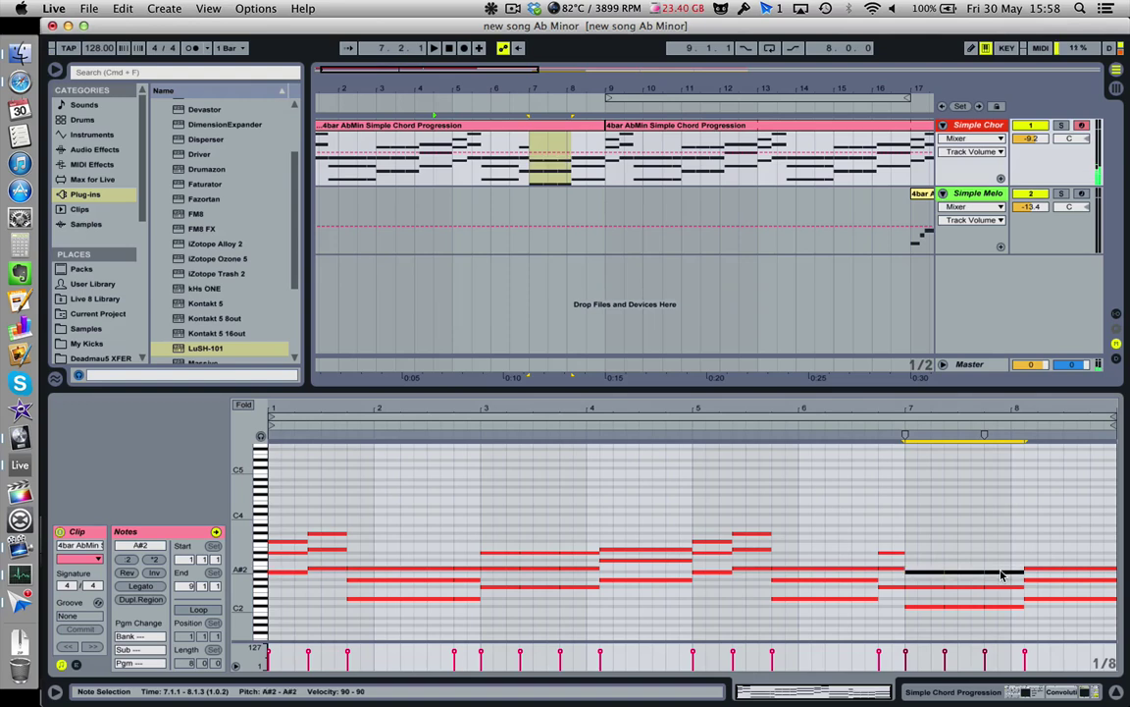
pyautogui.press('Down')
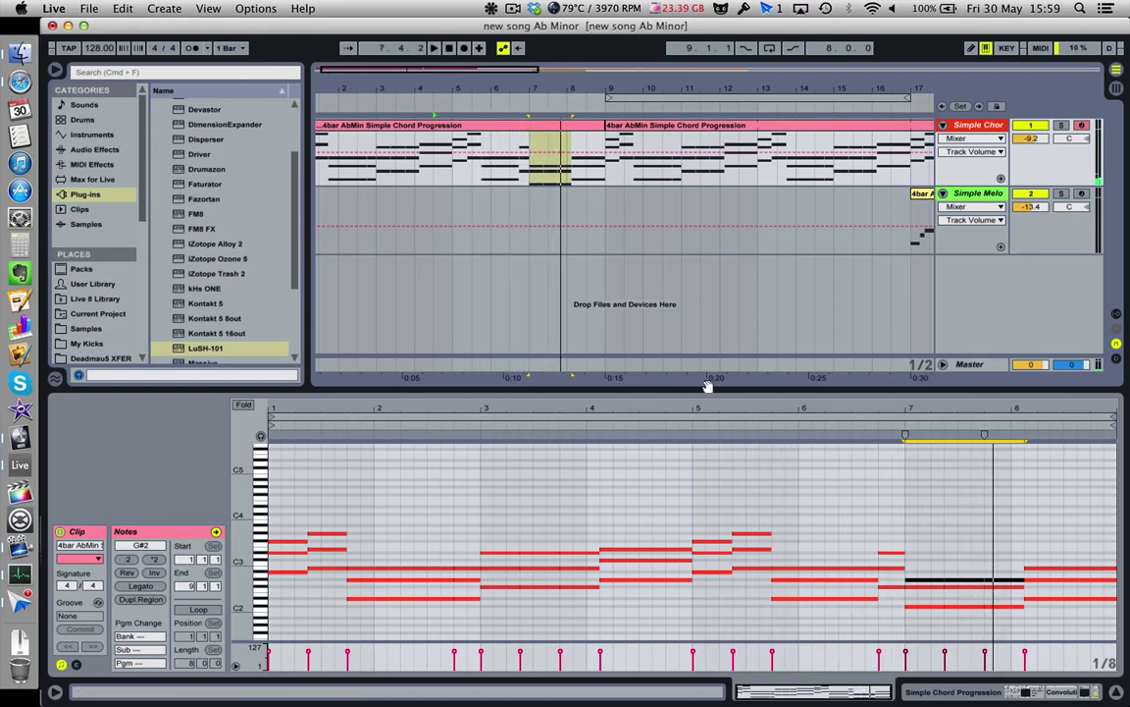
# - Set the bar 7 chord's top note to A#2 and play the progression from 4.3.1 to hear it
pyautogui.press('space')
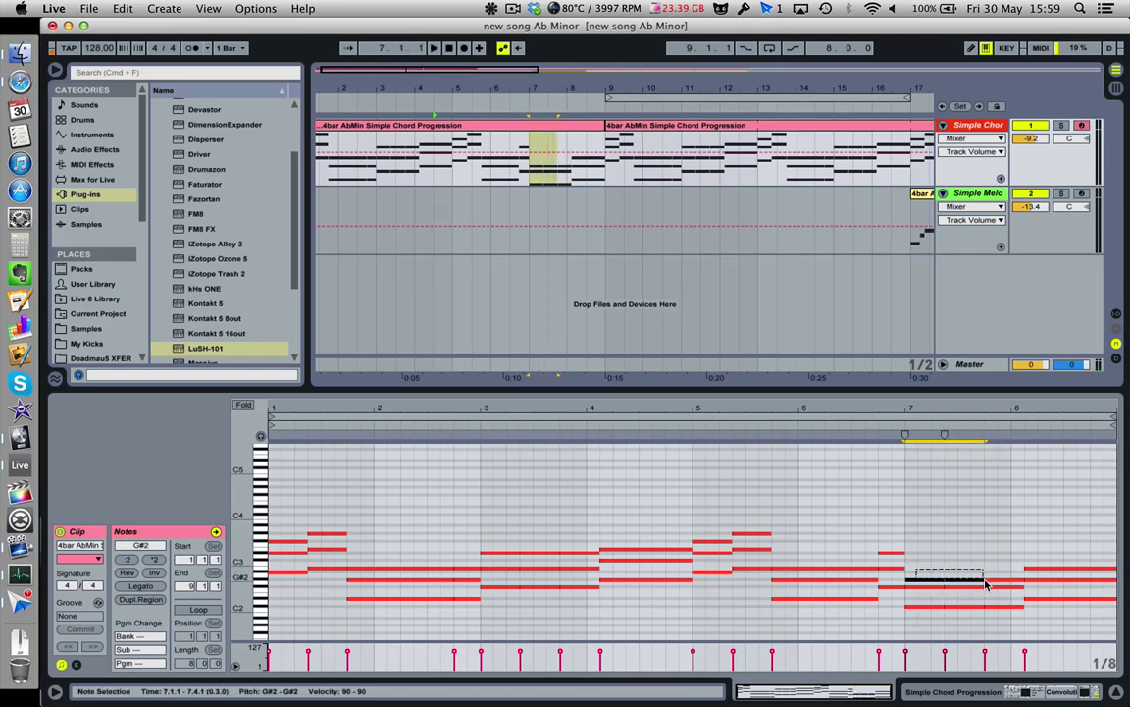
pyautogui.press('Up')
pyautogui.press('space')
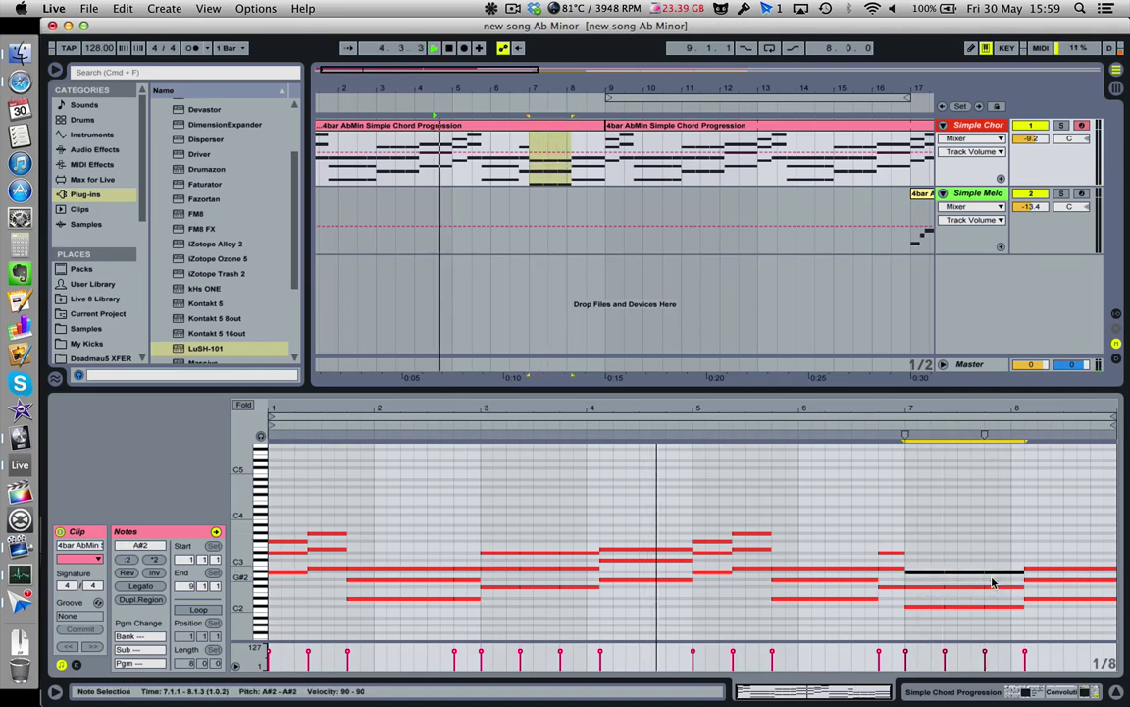
pyautogui.press('Up')
pyautogui.click(974, 545)
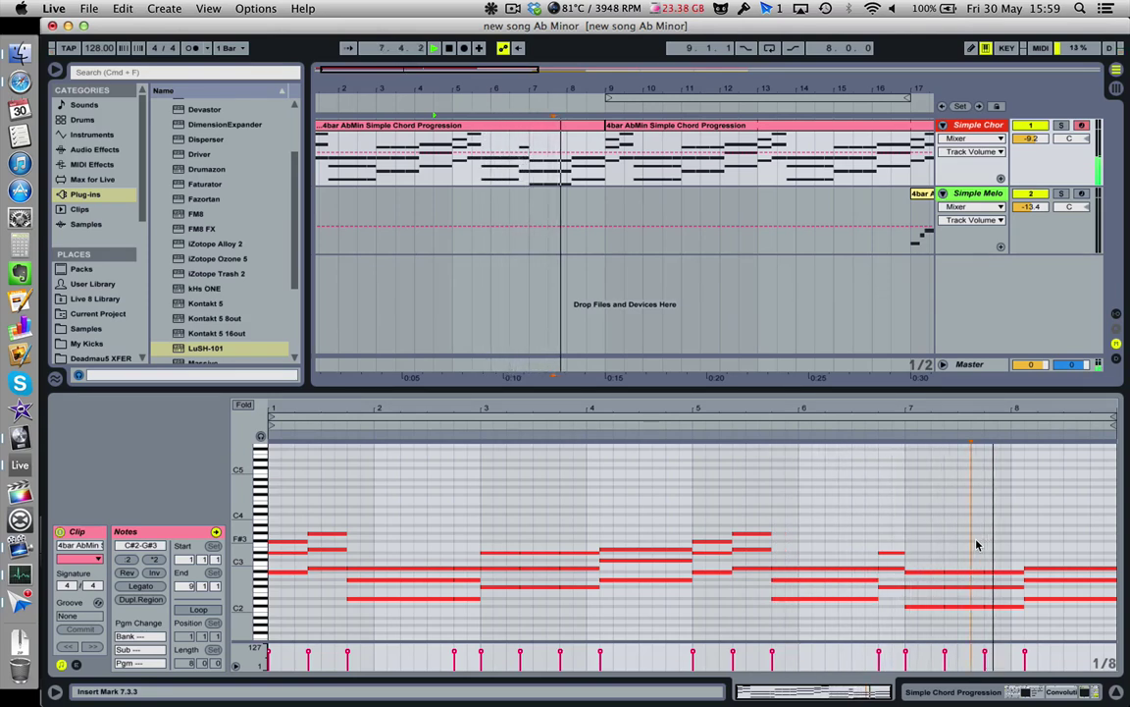
pyautogui.press('space')
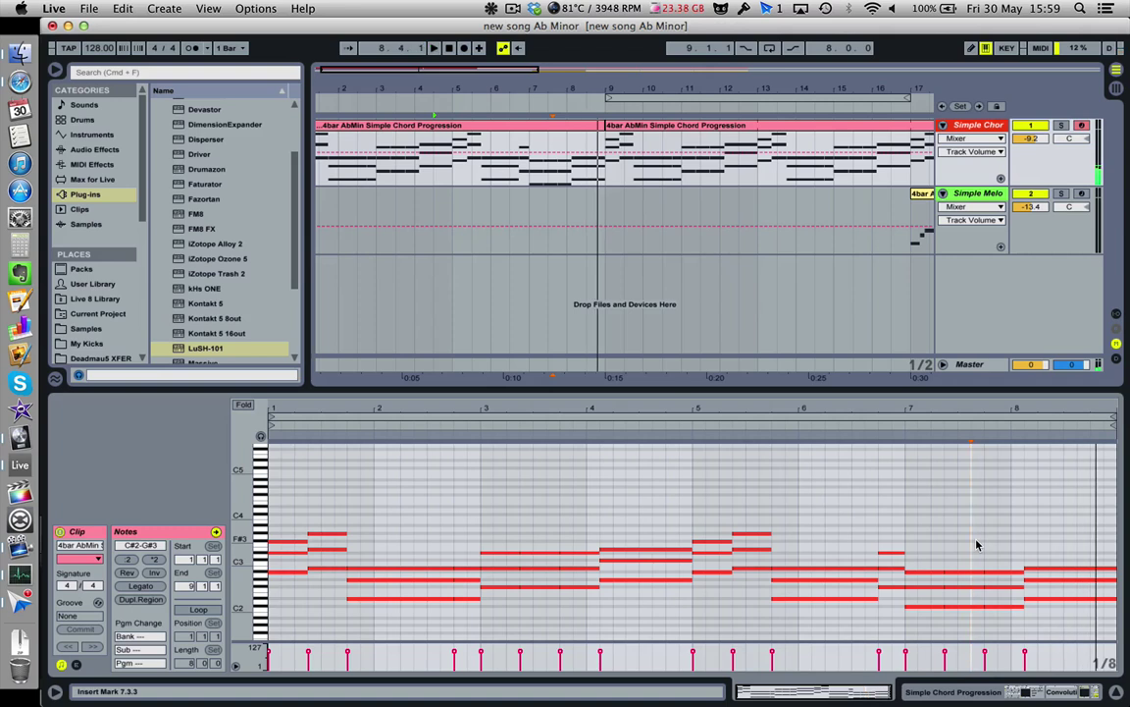
# - Enable looping for the first eight-bar chord clip and extend it to bar 33 over the following chord clip
pyautogui.moveTo(614, 87); pyautogui.dragTo(615, 61)
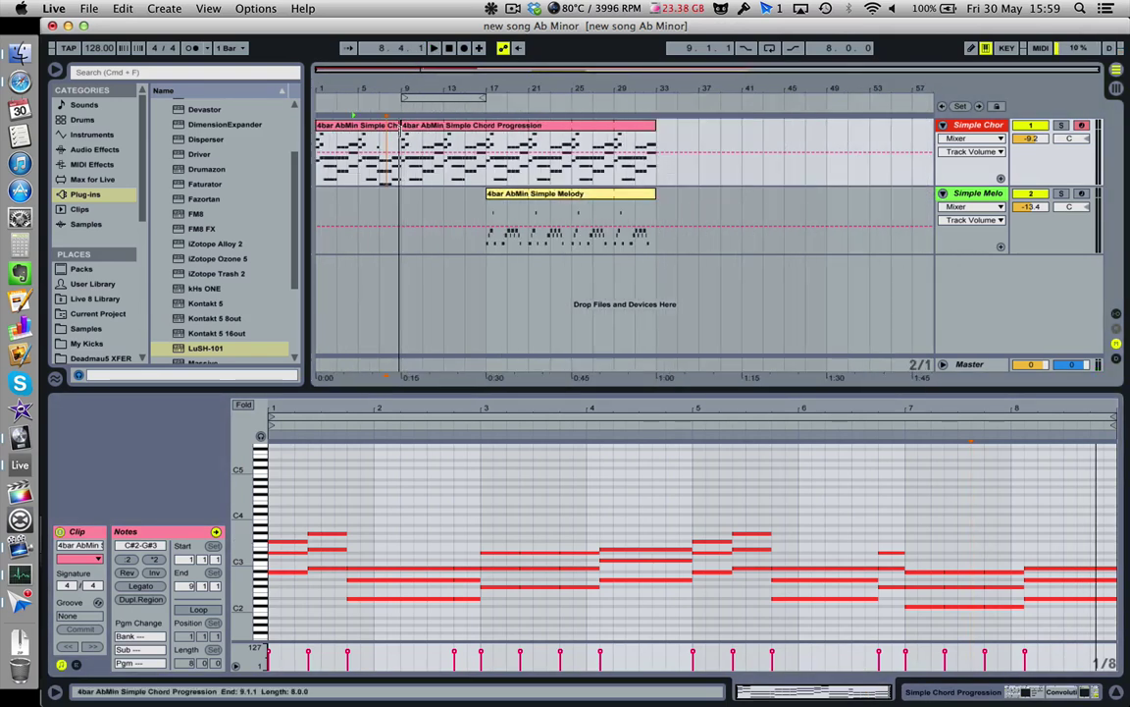
pyautogui.moveTo(319, 147); pyautogui.dragTo(614, 147)
pyautogui.press('super+z')
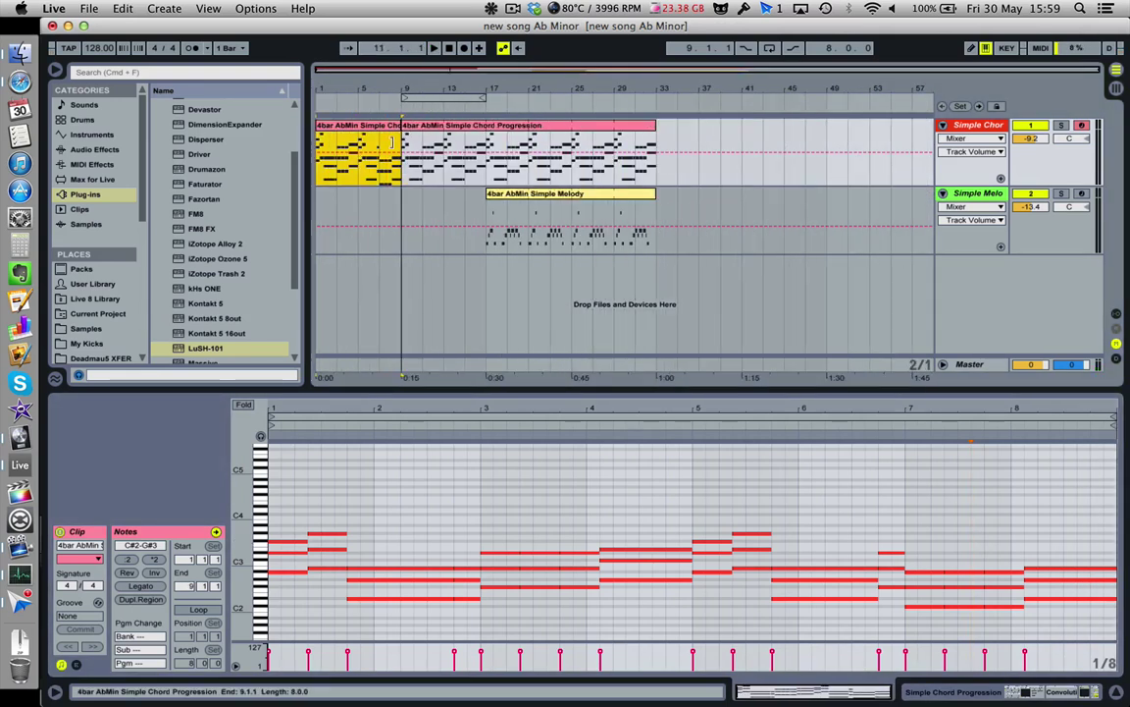
pyautogui.click(187, 610)
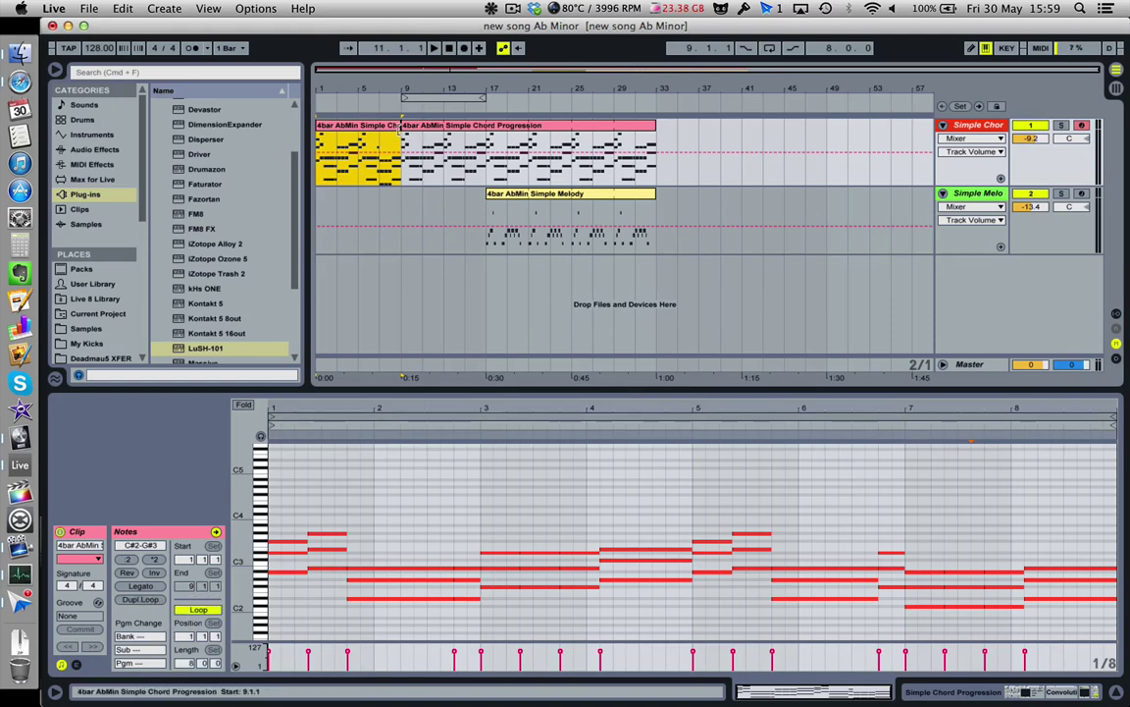
pyautogui.moveTo(401, 117); pyautogui.dragTo(658, 140)
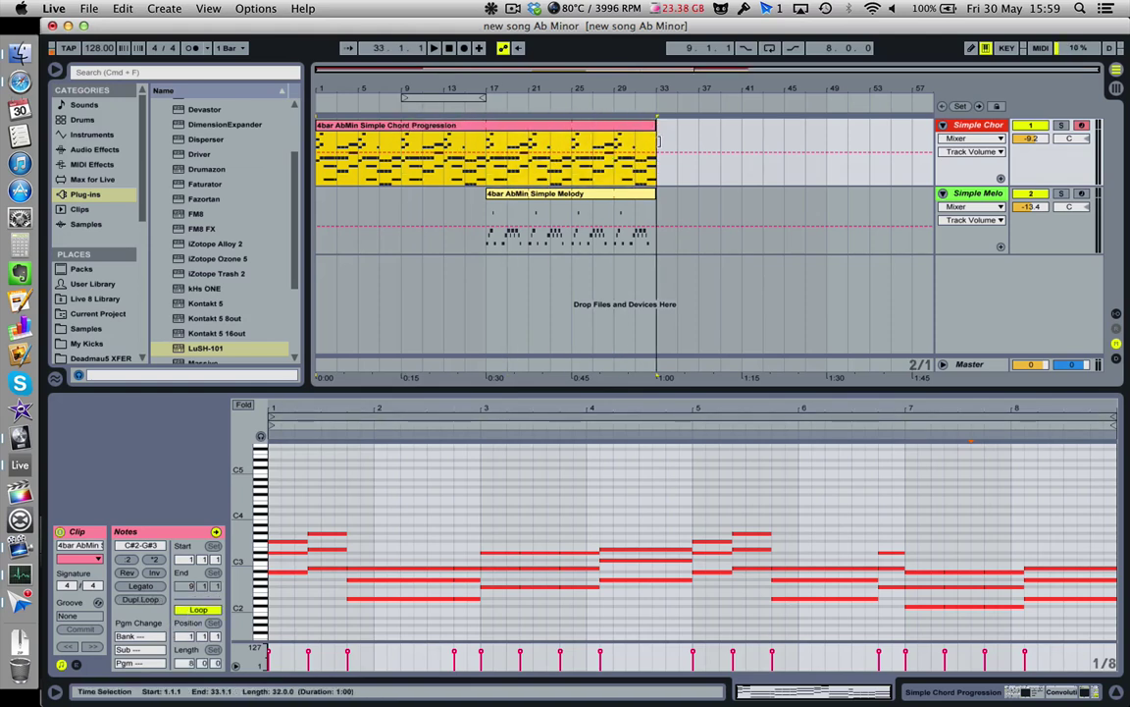
# - Play the arrangement from the start and rename the extended chord clip "NEW FUCKING CHORD PROGRESSION"
pyautogui.click(317, 181)
pyautogui.press('space')
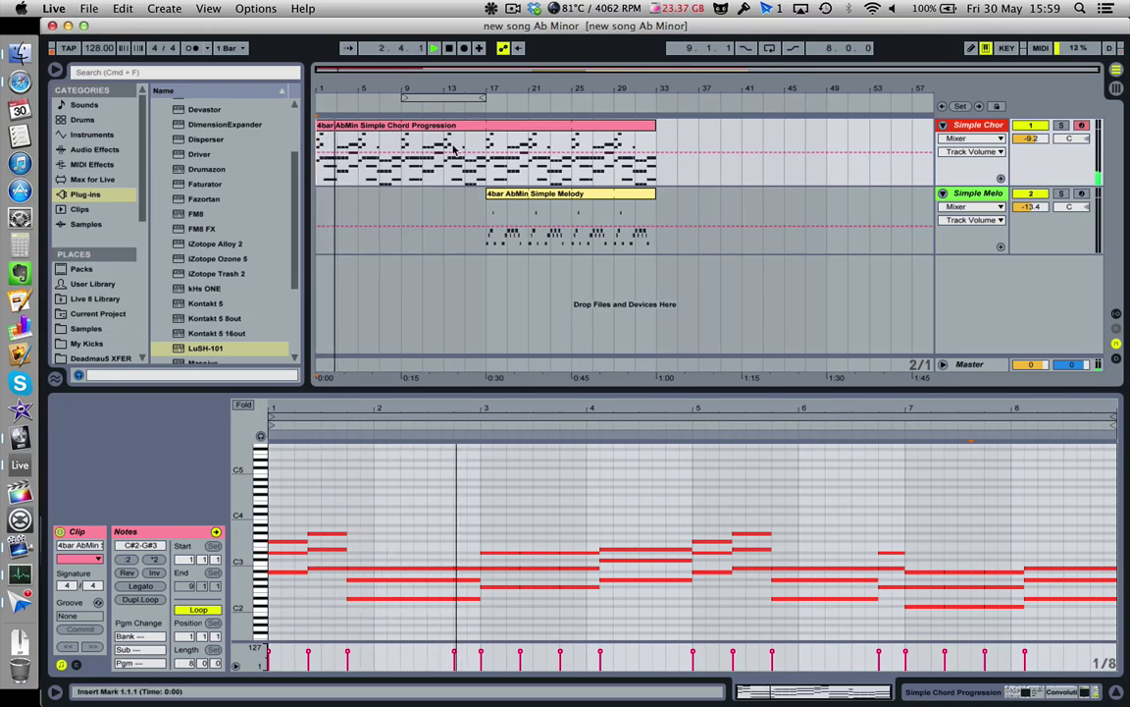
pyautogui.click(334, 125)
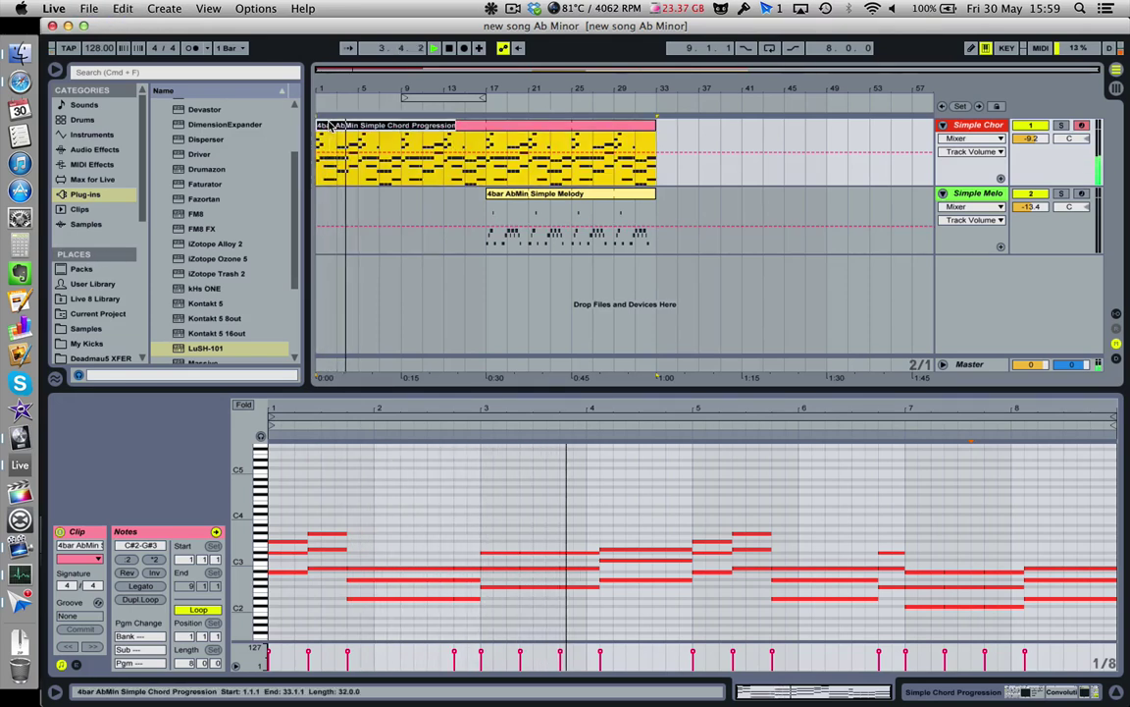
pyautogui.write('NEW FUCKING')
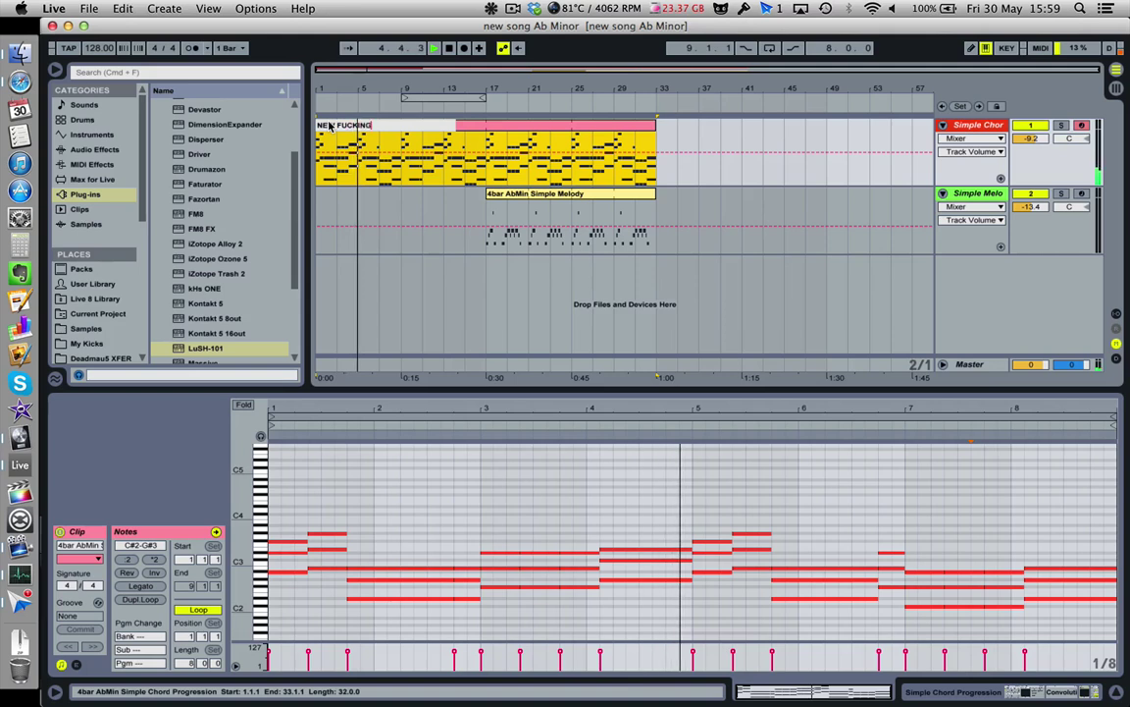
pyautogui.write(' CHORD PROGRESS')
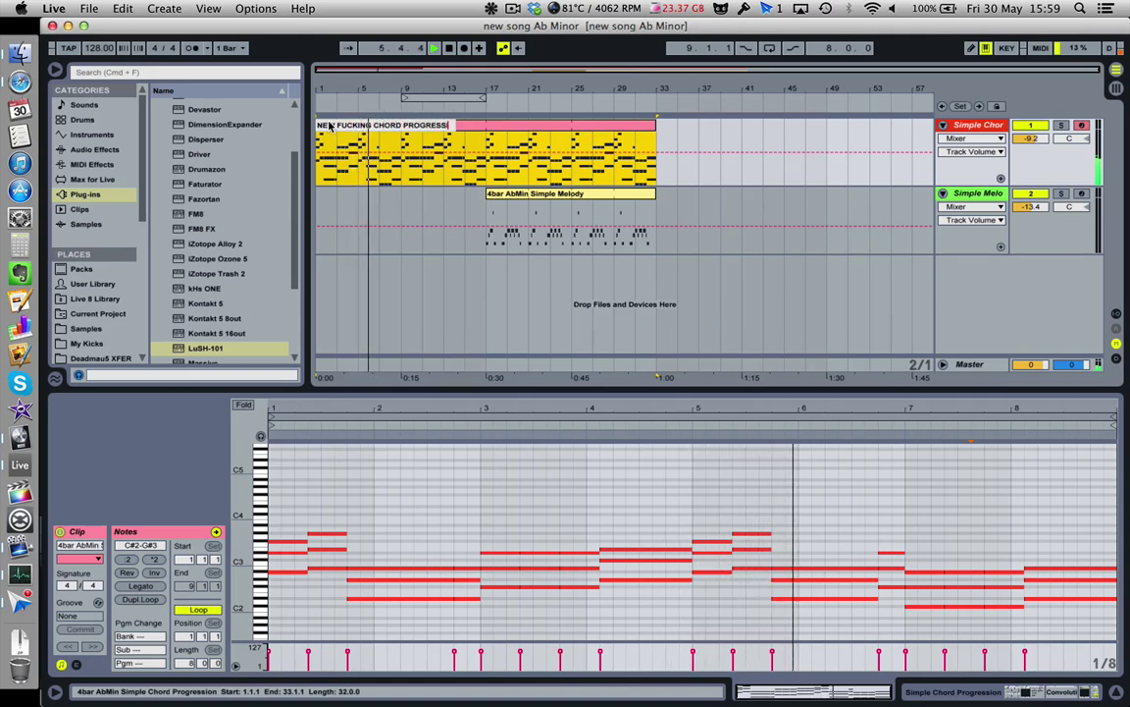
pyautogui.write('ION')
pyautogui.press('Return')
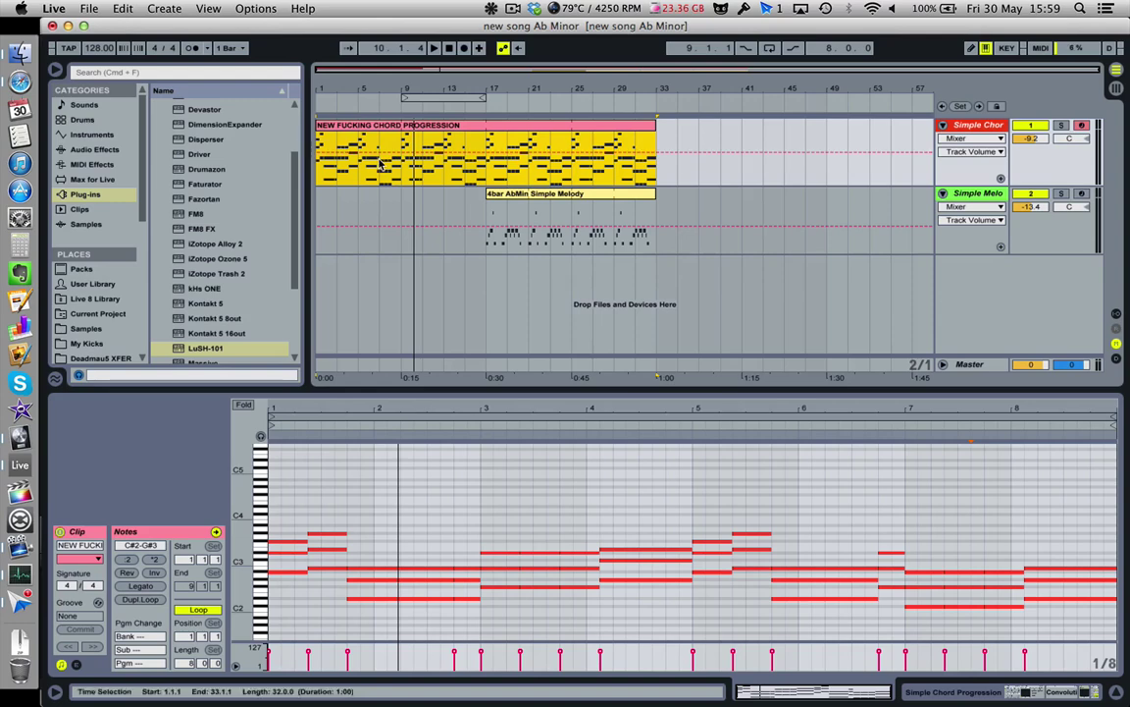
pyautogui.click(321, 172)
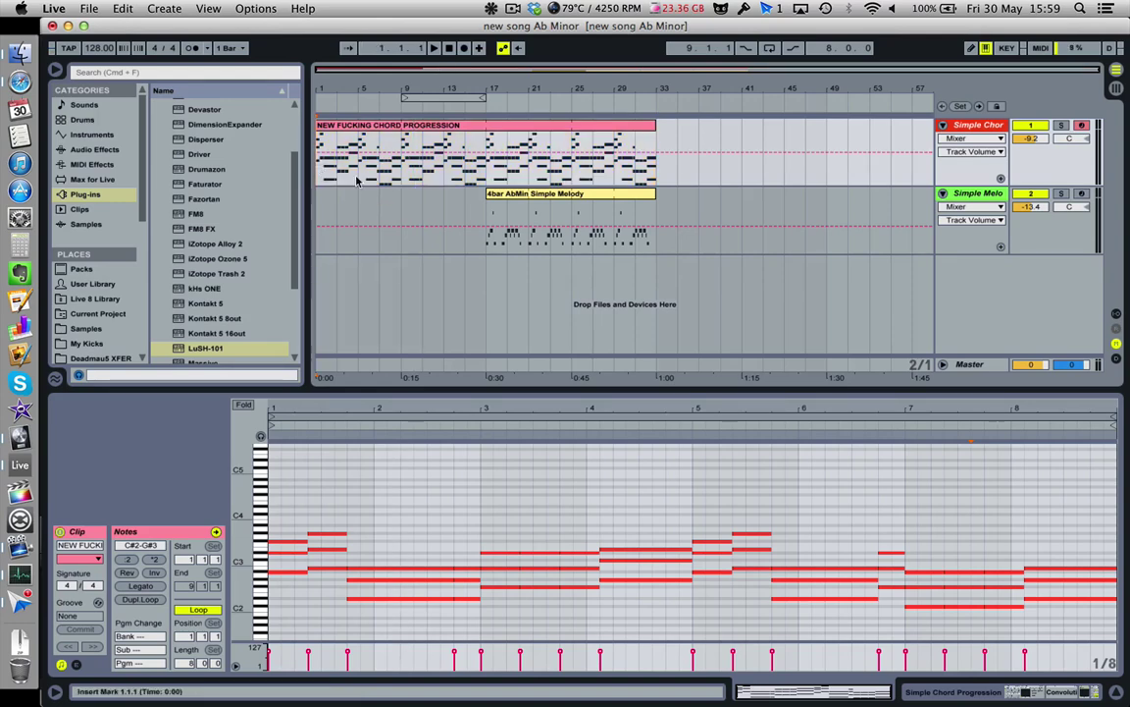
# - Move the melody clip to start at bar 9 and lower its track volume to -13.8 dB while playing the arrangement from the start
pyautogui.moveTo(551, 196); pyautogui.dragTo(465, 196)
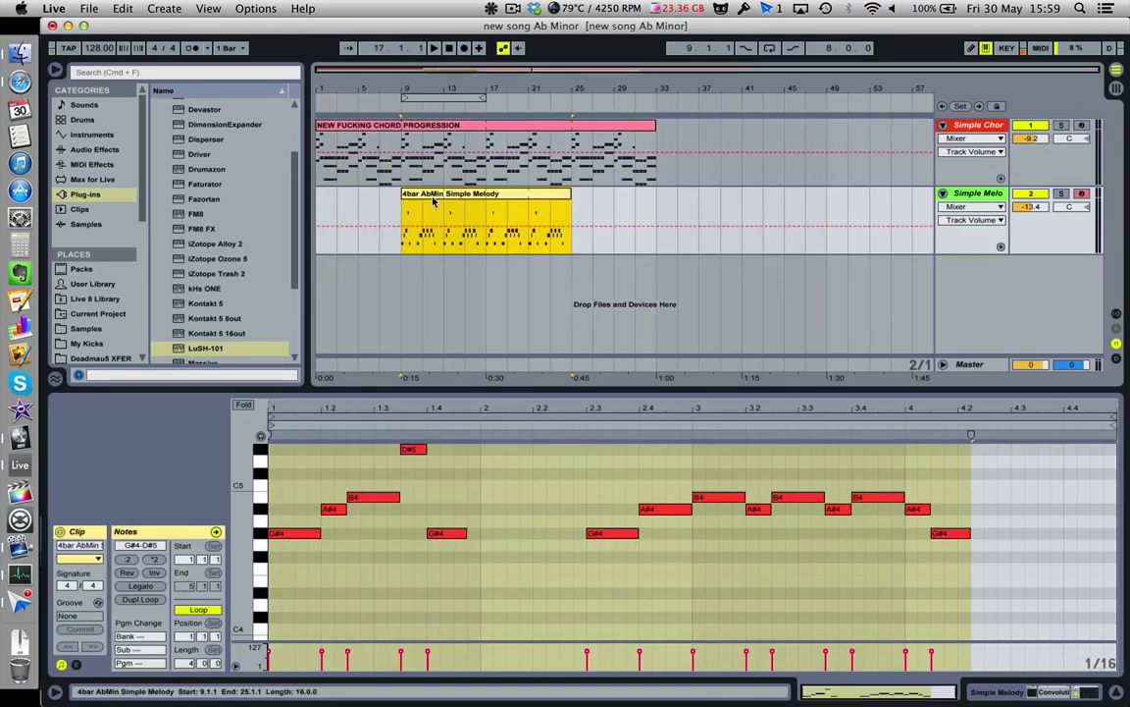
pyautogui.click(319, 201)
pyautogui.press('space')
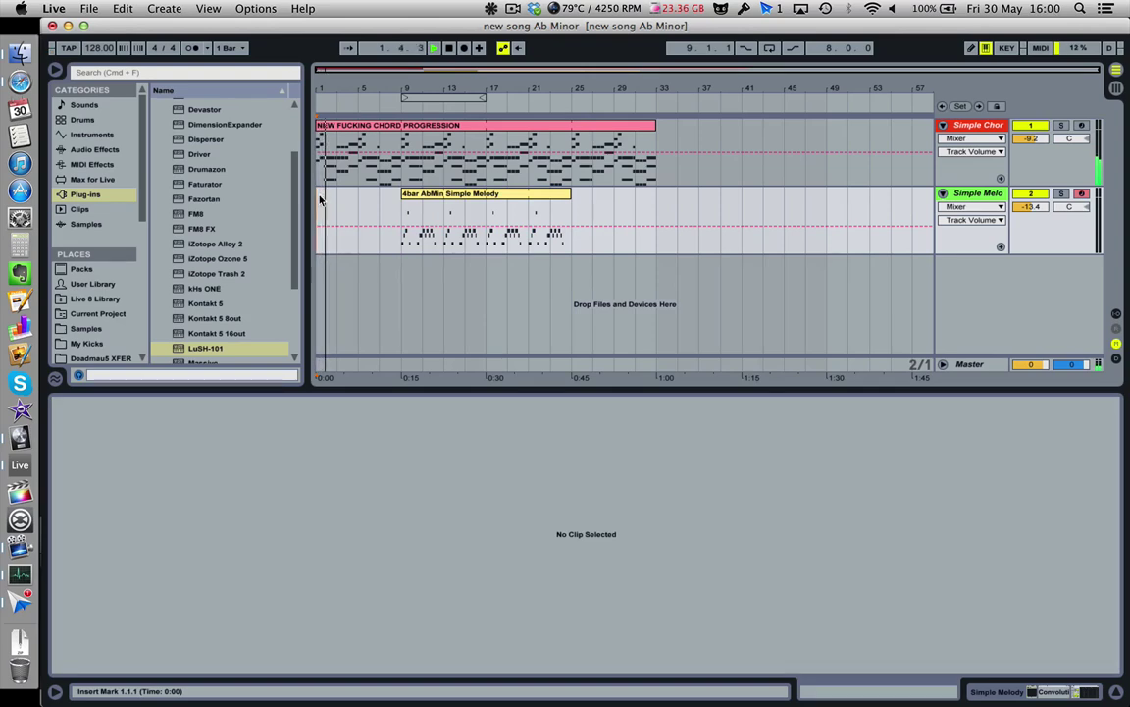
pyautogui.press('Escape')
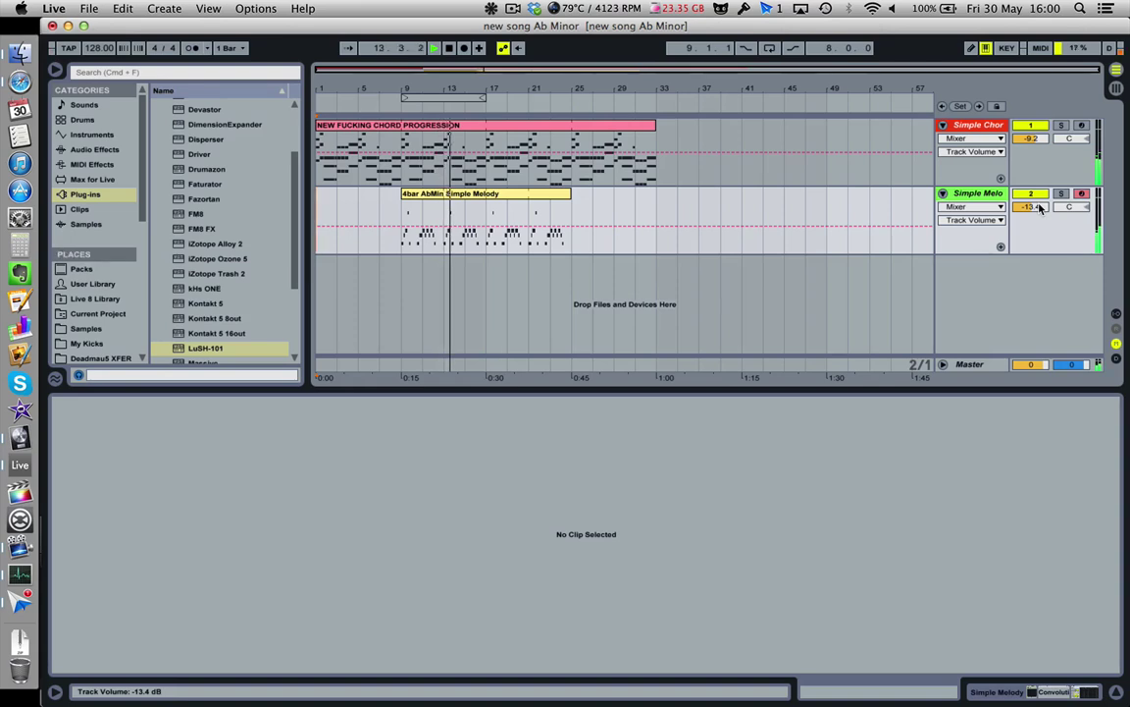
pyautogui.moveTo(1041, 207); pyautogui.dragTo(1042, 208)
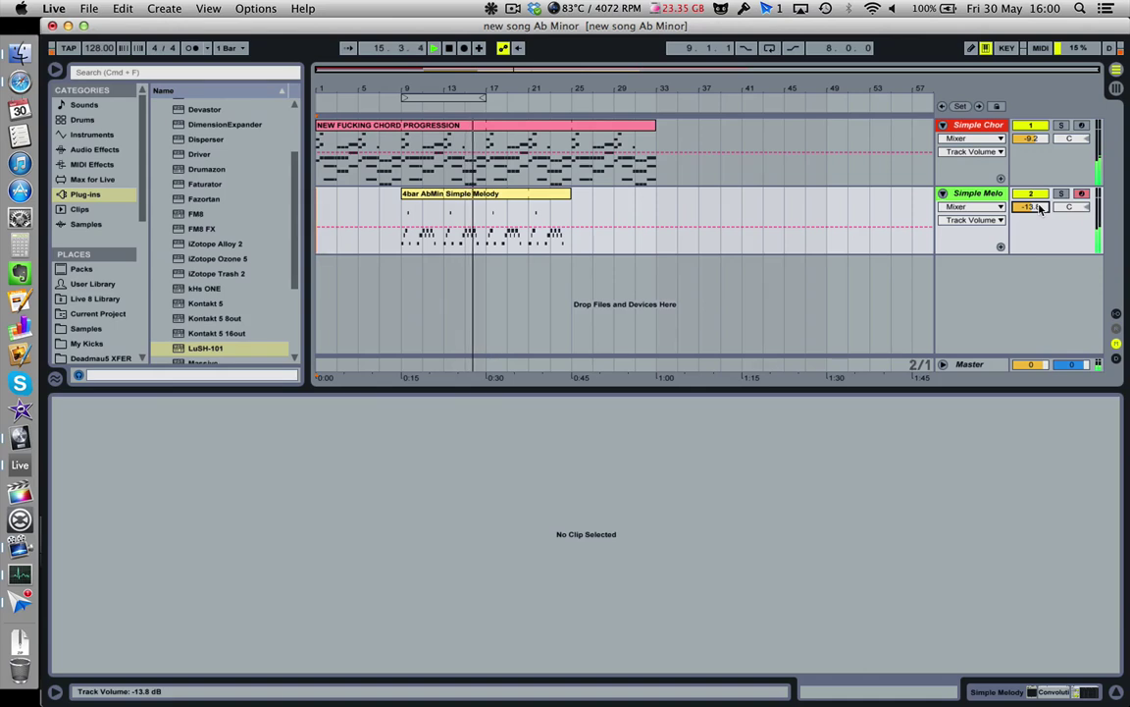
pyautogui.click(486, 228)
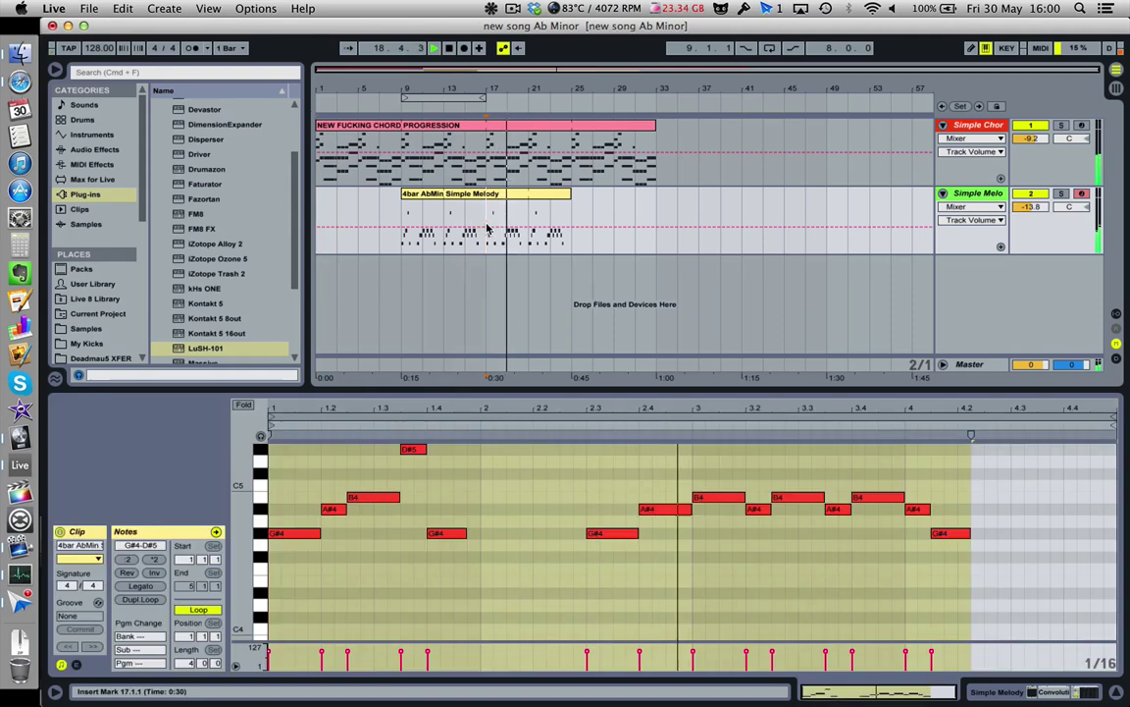
# - Play the melody clip soloed from bar 9 and transpose all its notes down one octave
pyautogui.click(479, 194)
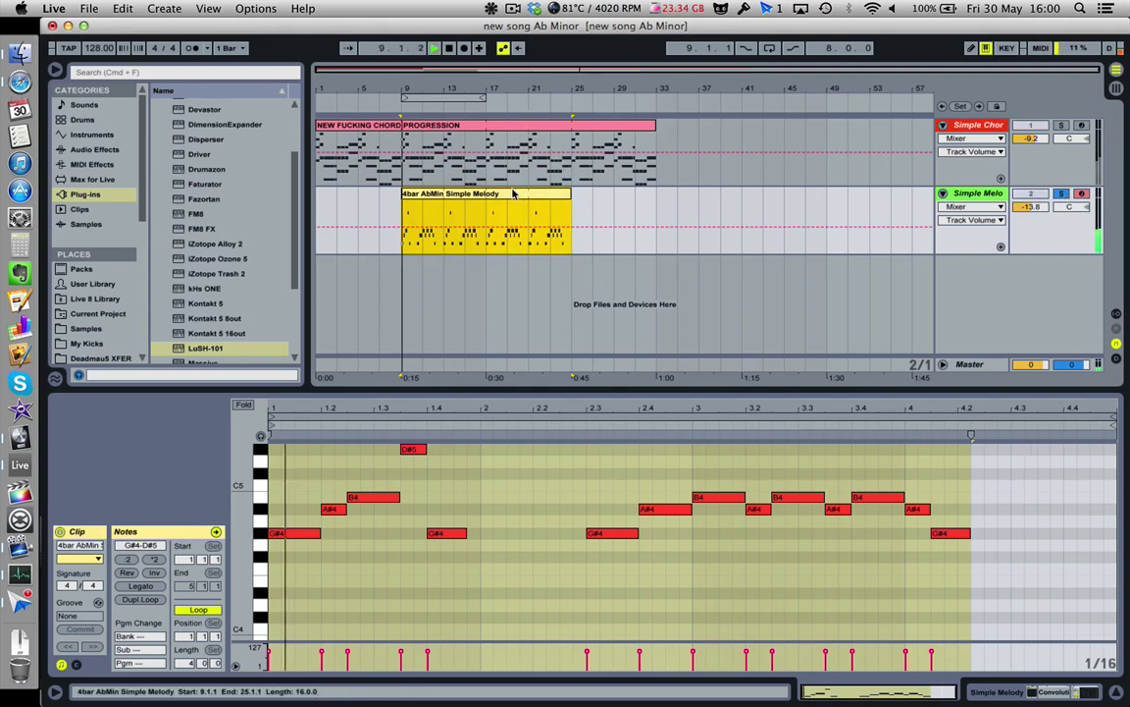
pyautogui.press('space')
pyautogui.click(888, 576)
pyautogui.press('super+a')
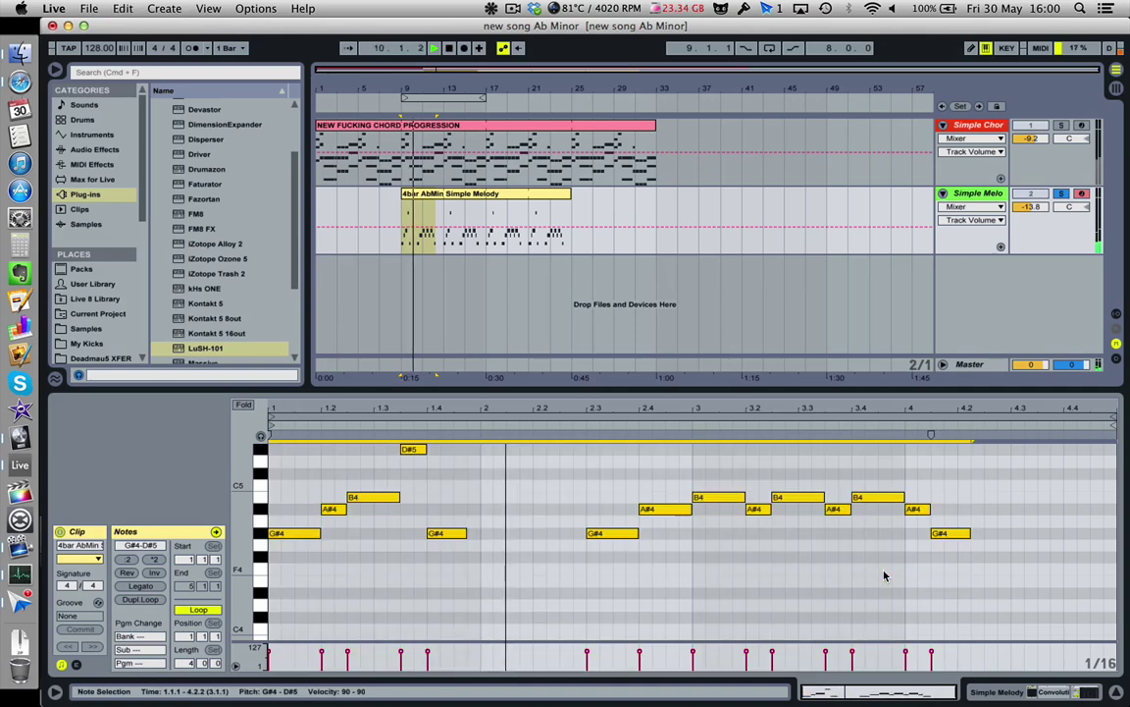
pyautogui.hotkey('shift', 'Down')
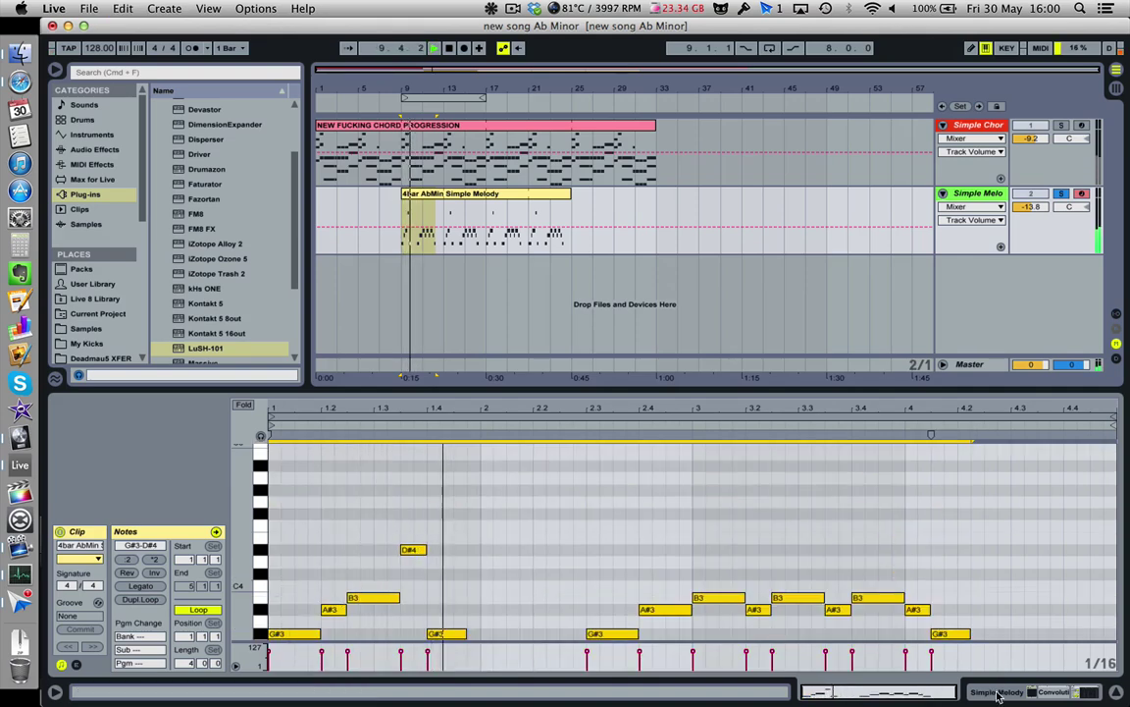
# - Insert the Sigmund delay plug-in between LuSH-101 and Convolution Reverb Pro on the melody track
pyautogui.hotkey('shift', 'Tab')
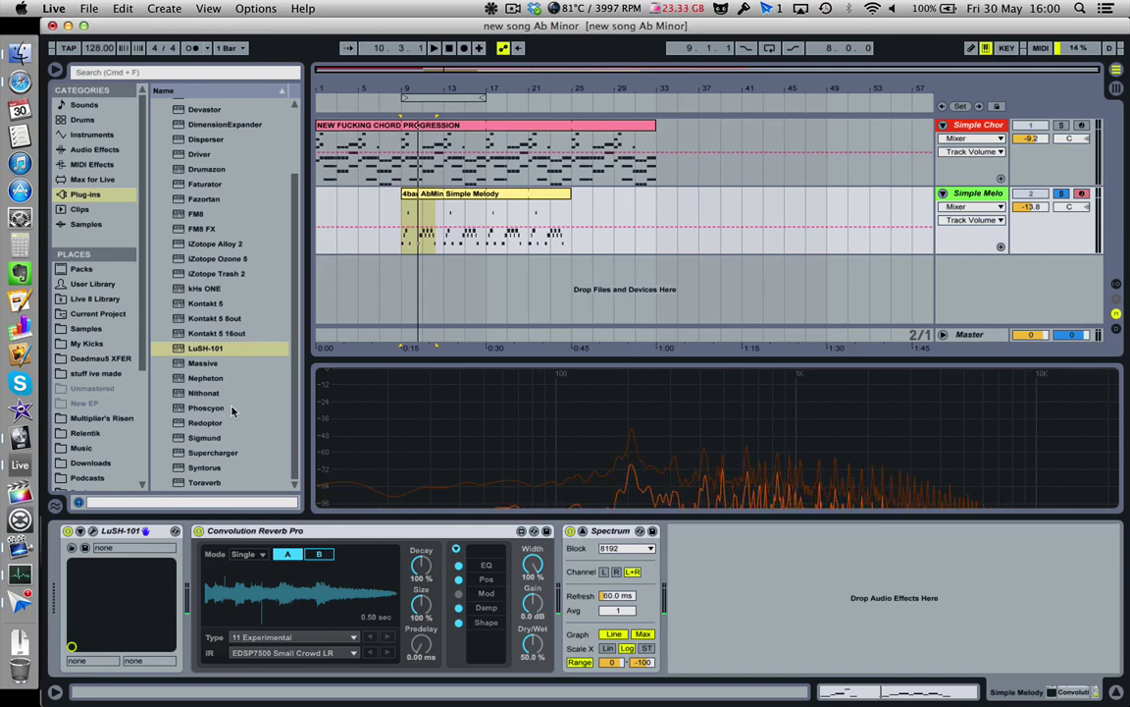
pyautogui.click(94, 150)
pyautogui.click(99, 193)
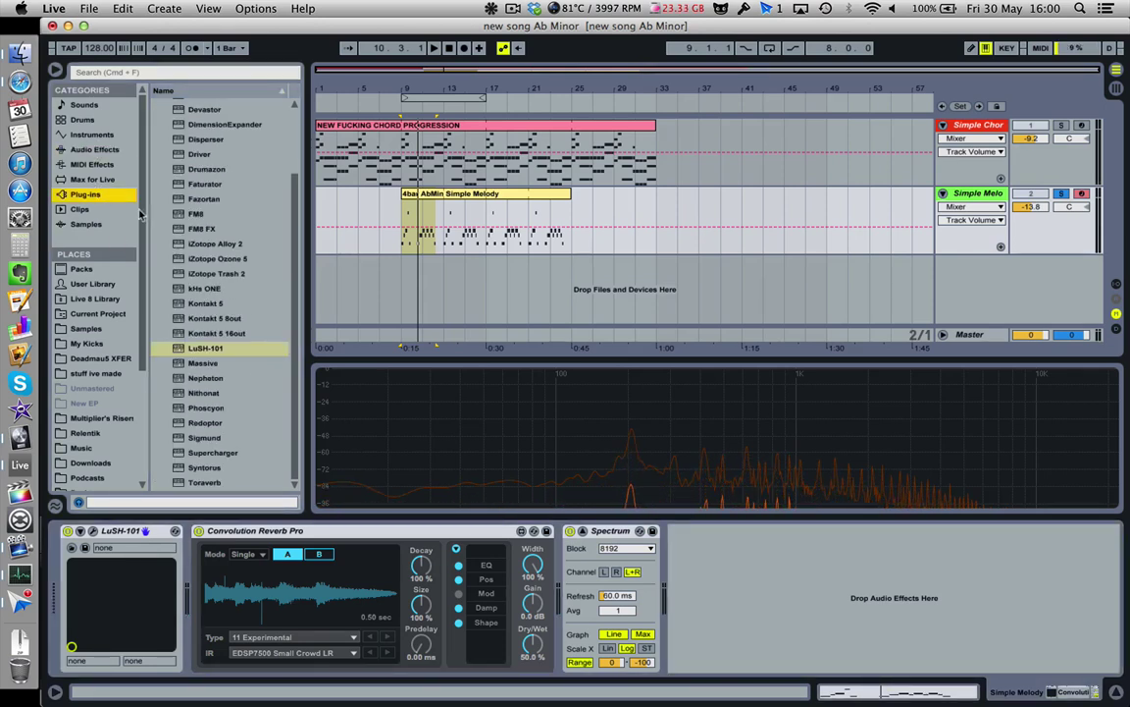
pyautogui.moveTo(195, 441); pyautogui.dragTo(192, 558)
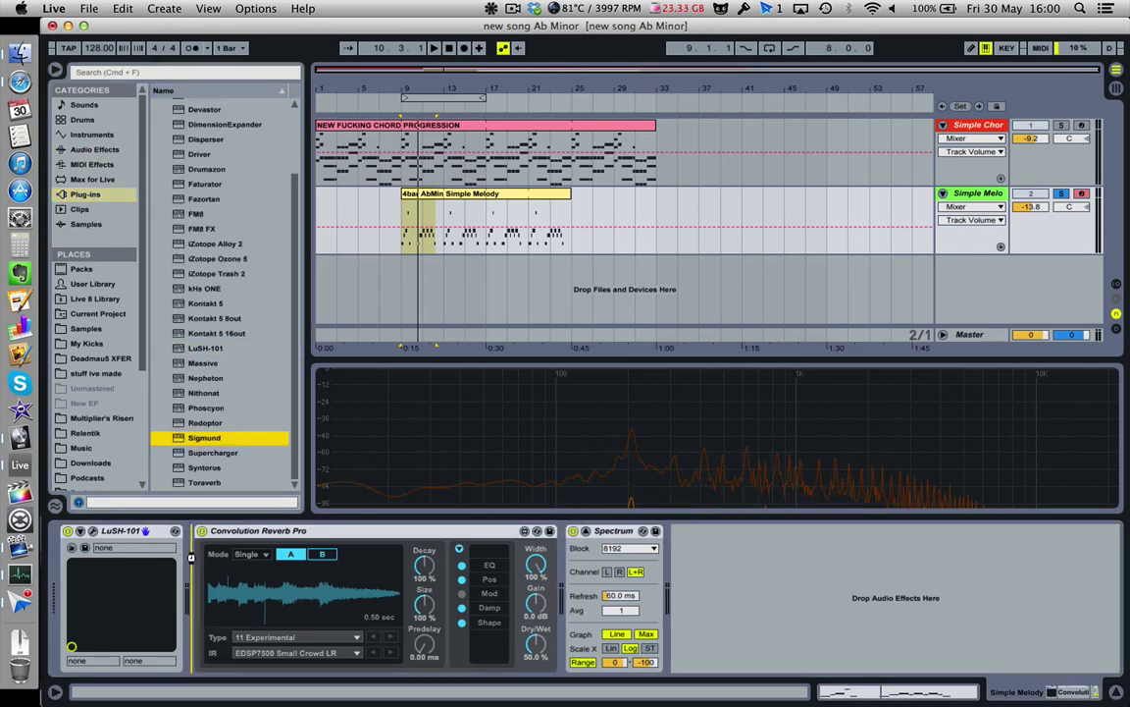
pyautogui.moveTo(581, 487); pyautogui.dragTo(193, 560)
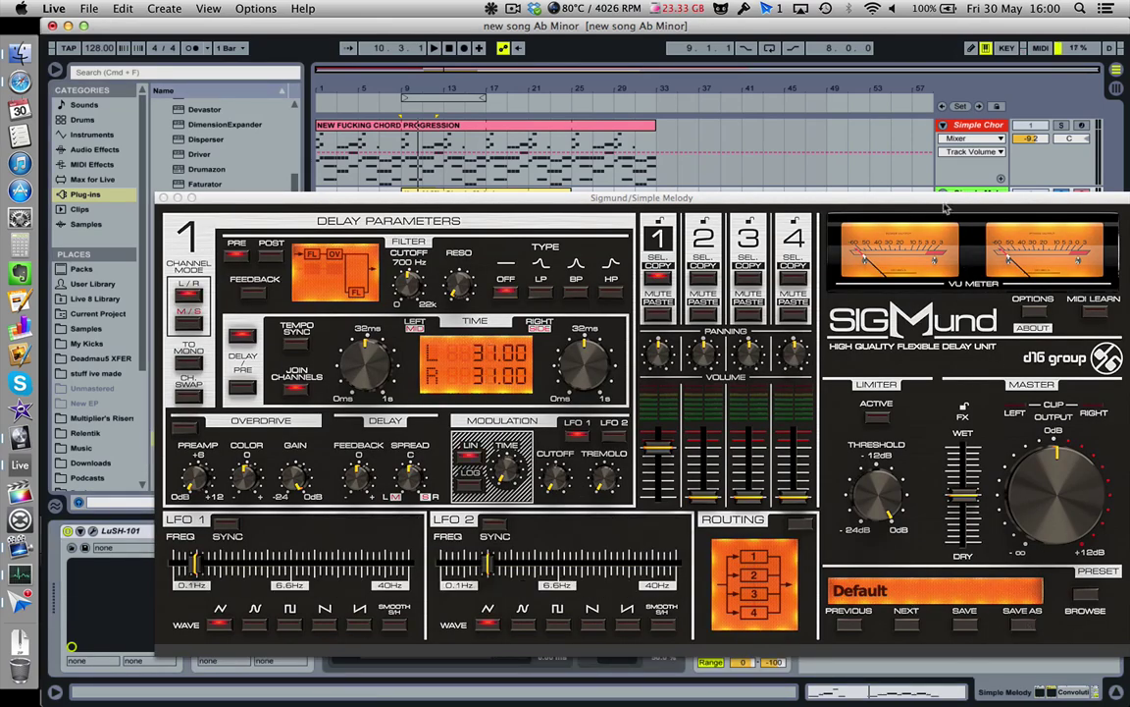
# - Play the melody and open the Synth Riffs presets under Bar Aligned Sources in Sigmund's preset browser
pyautogui.moveTo(945, 208); pyautogui.dragTo(927, 427)
pyautogui.press('space')
pyautogui.moveTo(1021, 420); pyautogui.dragTo(1007, 159)
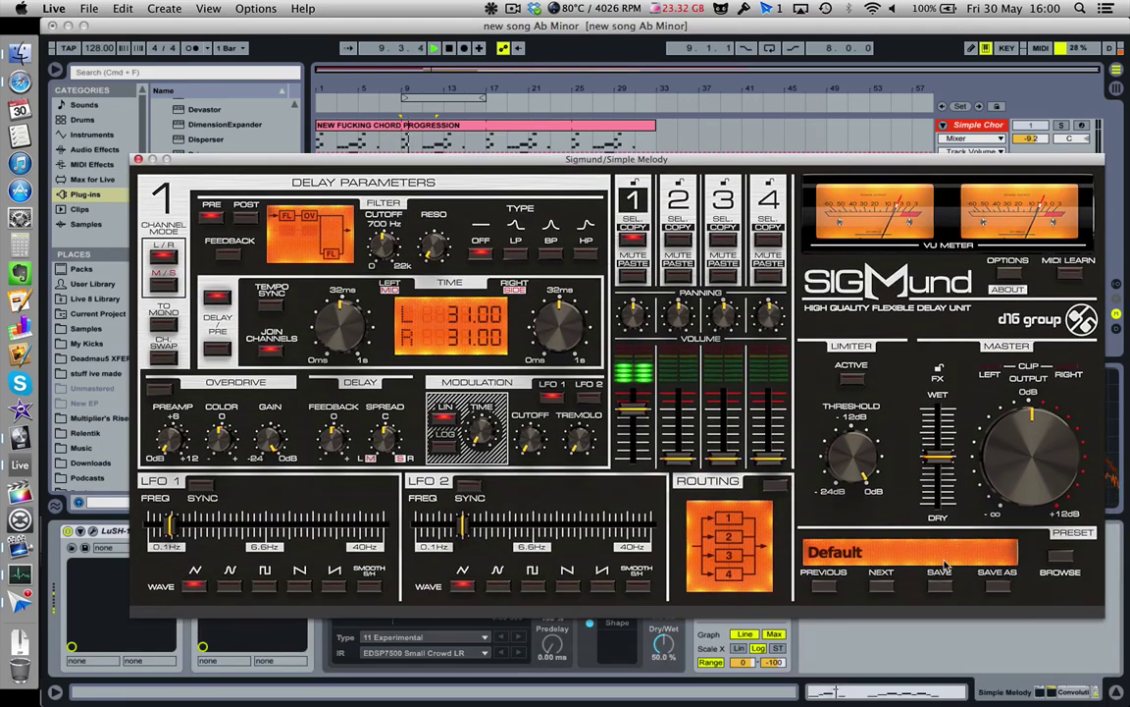
pyautogui.click(1067, 558)
pyautogui.click(202, 256)
pyautogui.click(207, 240)
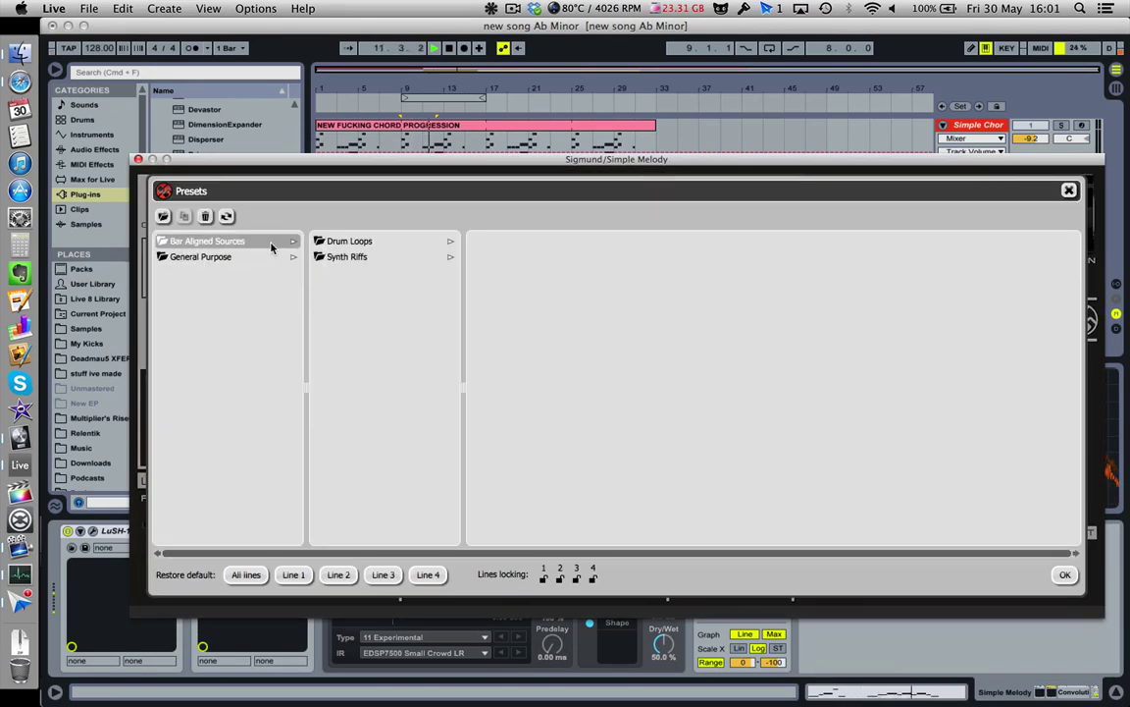
pyautogui.click(346, 256)
# - Audition Sigmund's Batalion, Daley, Filter Gating, Bunnies Jump Fast and Miami Vice presets on the melody
pyautogui.click(501, 303)
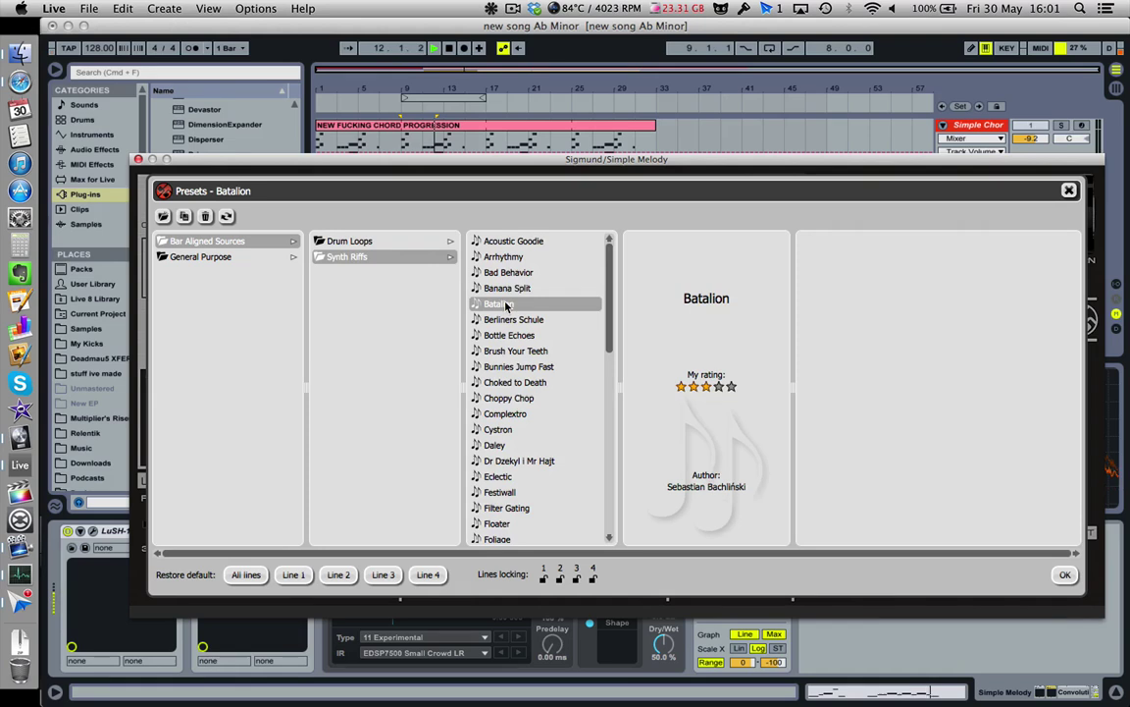
pyautogui.click(549, 444)
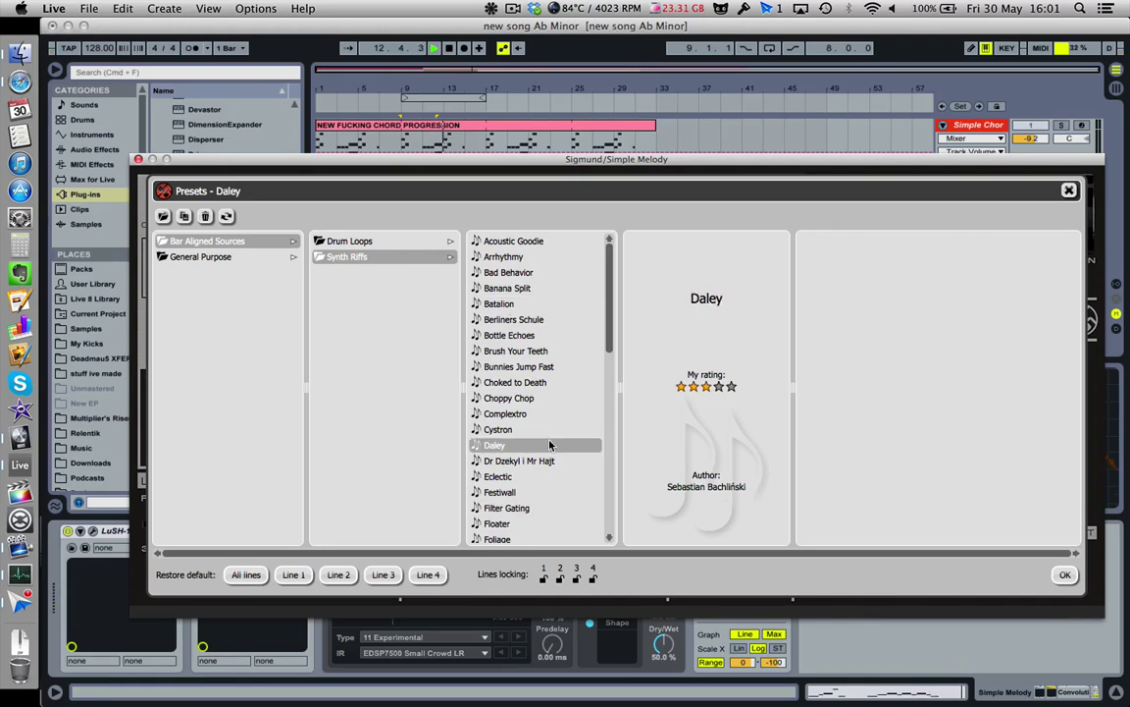
pyautogui.click(559, 509)
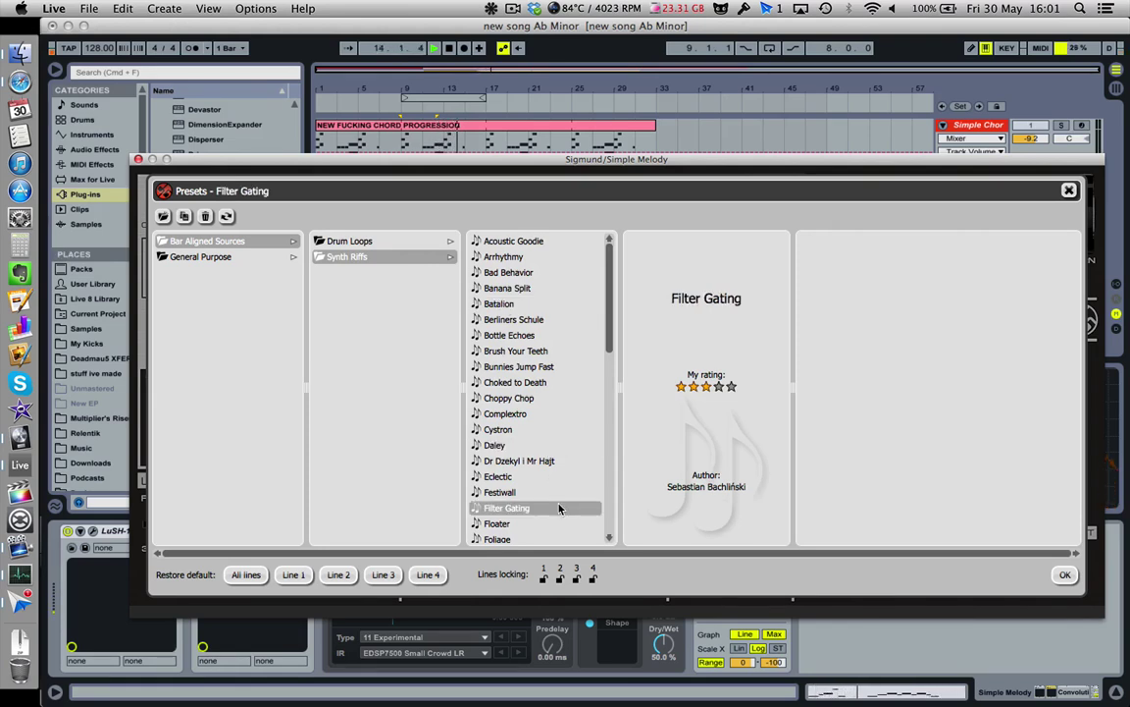
pyautogui.click(548, 368)
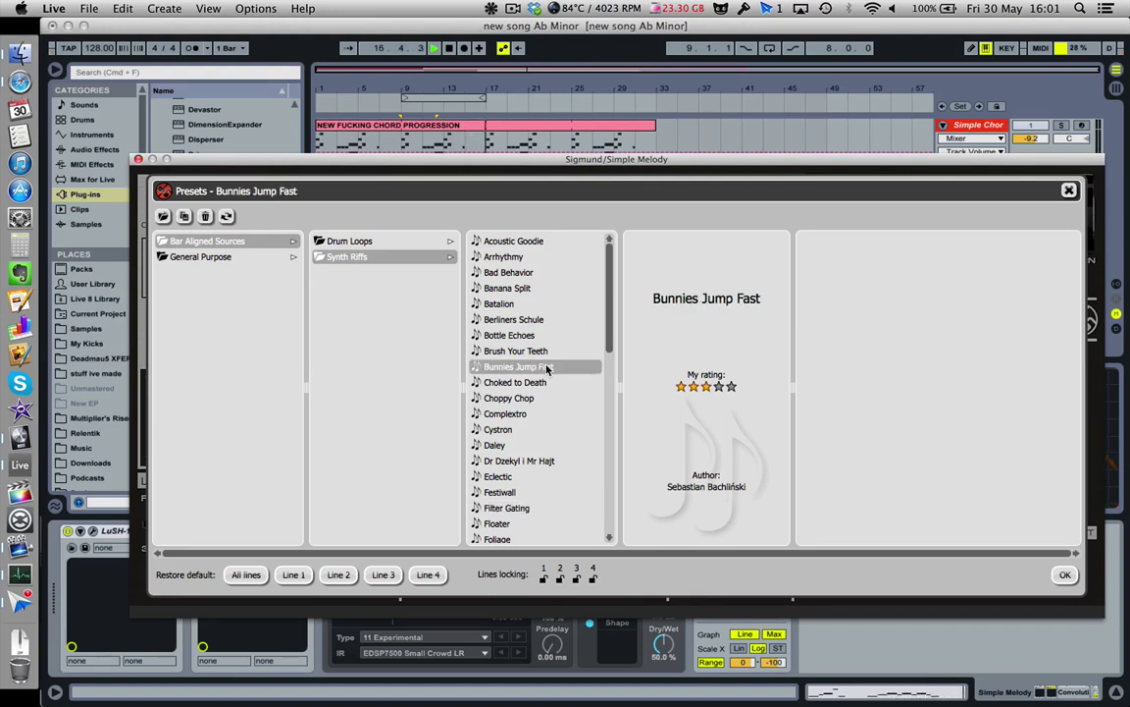
pyautogui.scroll(-5, 540, 412)
pyautogui.click(538, 513)
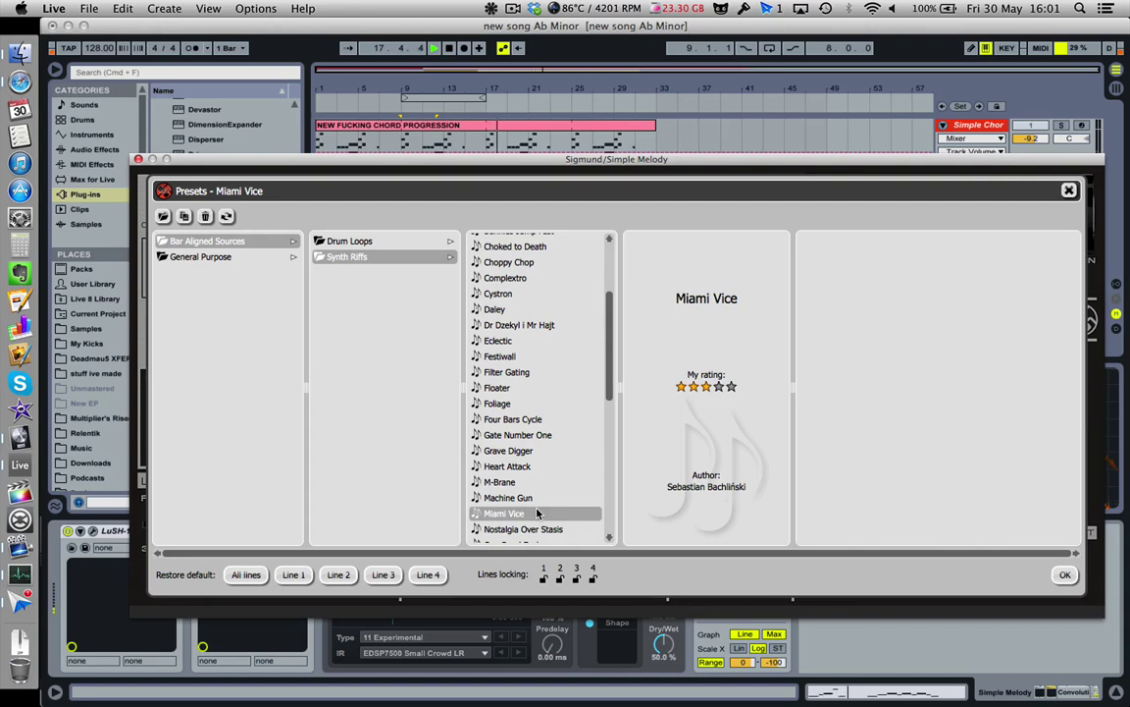
# - Try Sigmund's Nostalgia Over Stasis, Pipe Wrangle and Polyrhythmic presets on the melody
pyautogui.scroll(-3, 537, 513)
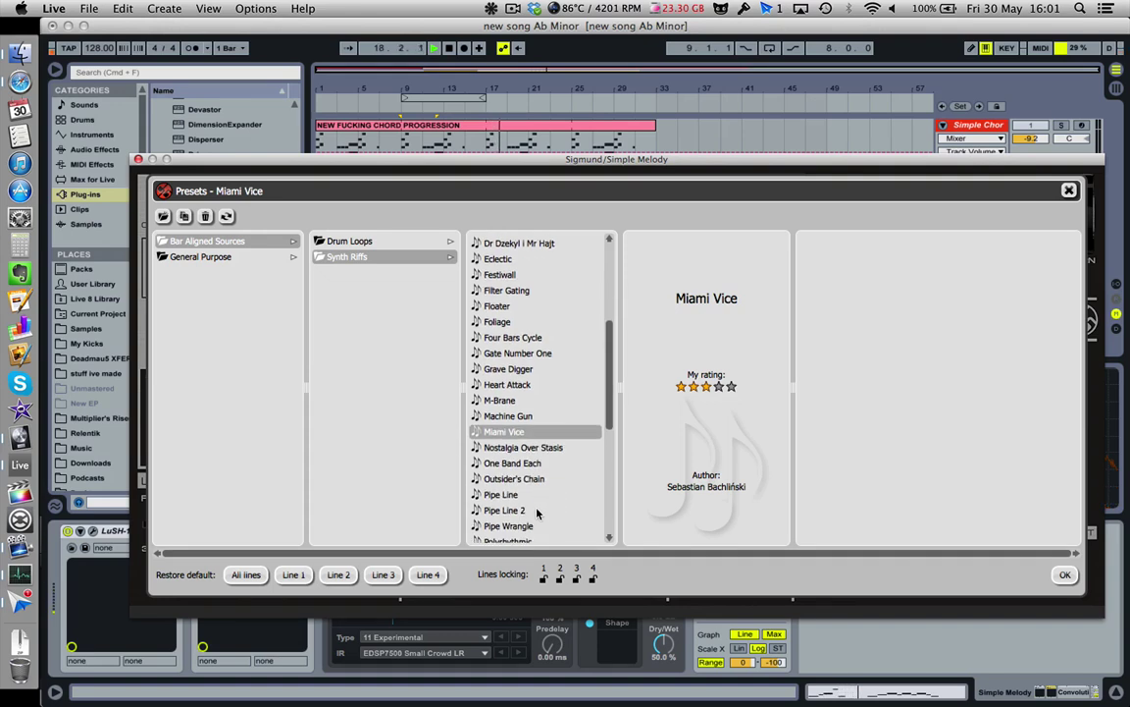
pyautogui.click(537, 448)
pyautogui.scroll(-5, 537, 447)
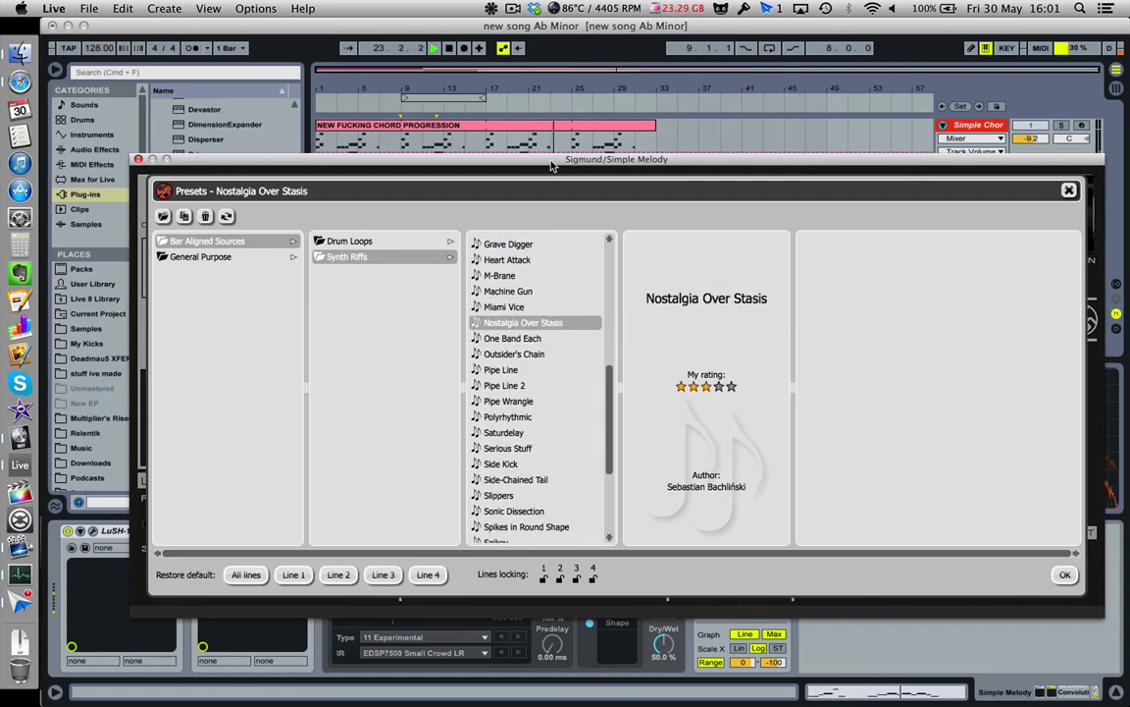
pyautogui.click(528, 405)
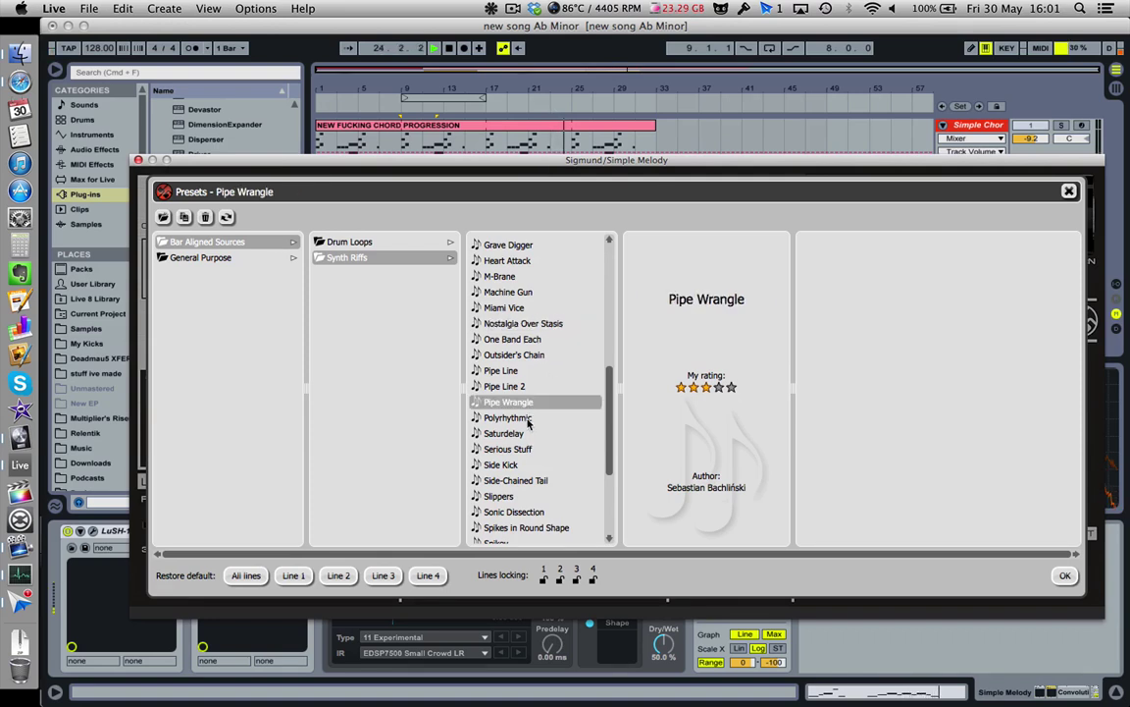
pyautogui.click(528, 419)
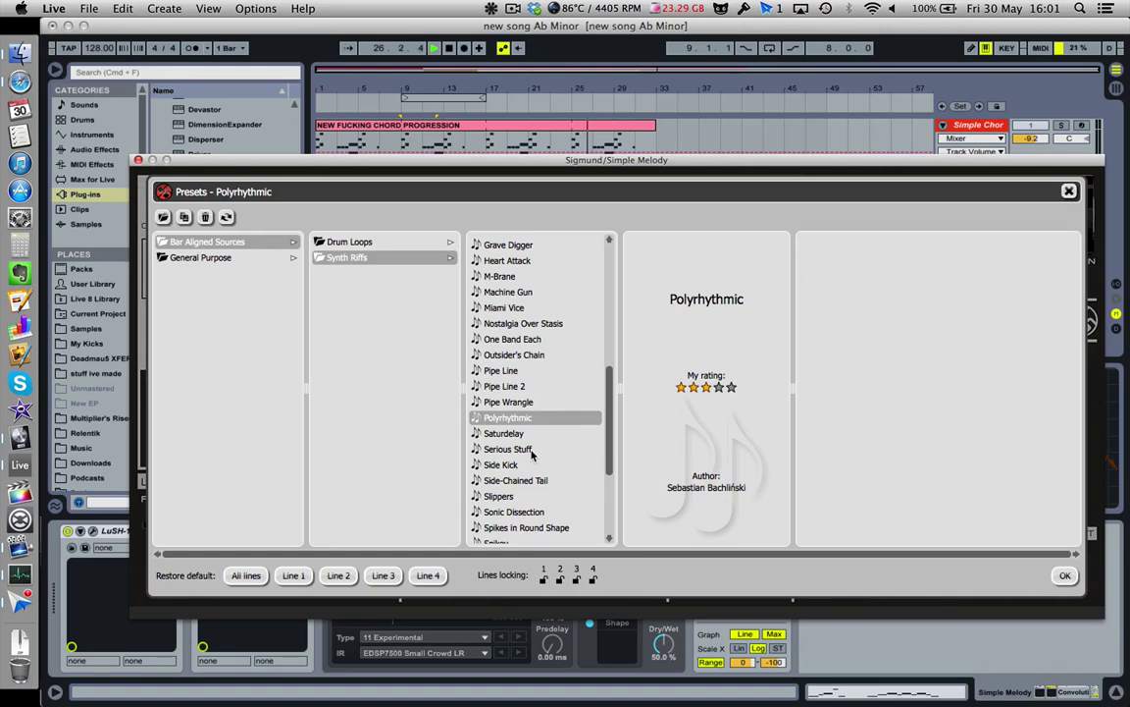
# - Audition the Slippers and Sonic Dissection presets on the melody while it plays
pyautogui.moveTo(478, 160); pyautogui.dragTo(477, 487)
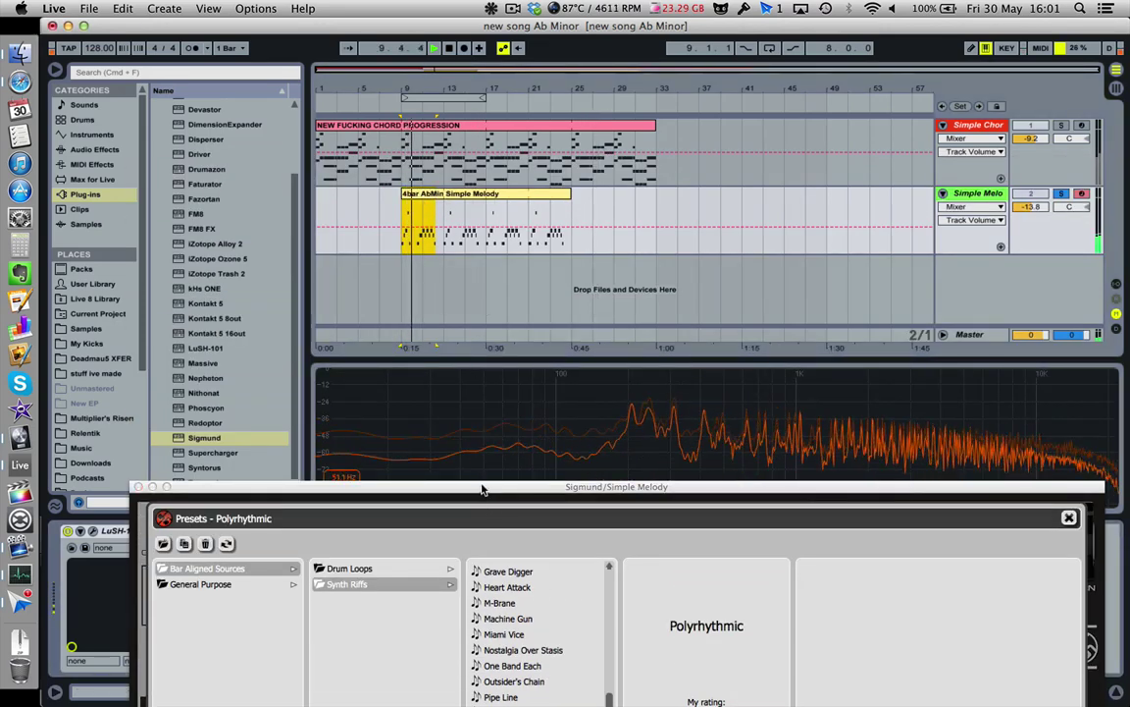
pyautogui.moveTo(484, 487); pyautogui.dragTo(482, 178)
pyautogui.click(510, 514)
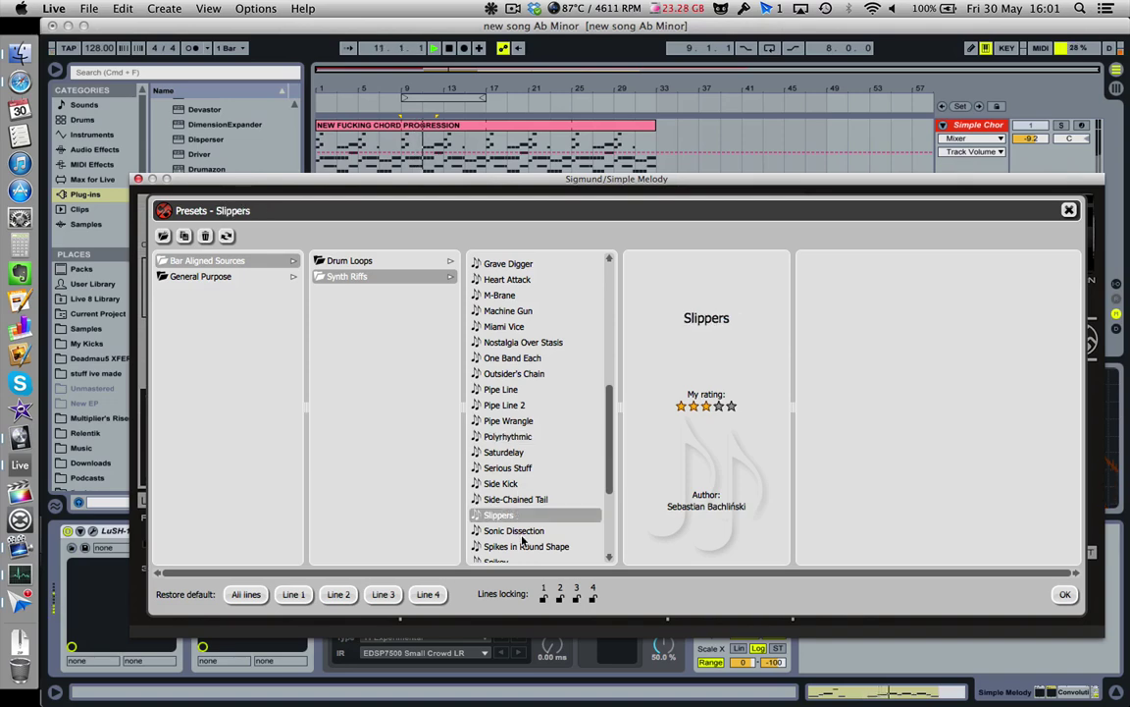
pyautogui.click(522, 533)
pyautogui.scroll(-3, 528, 510)
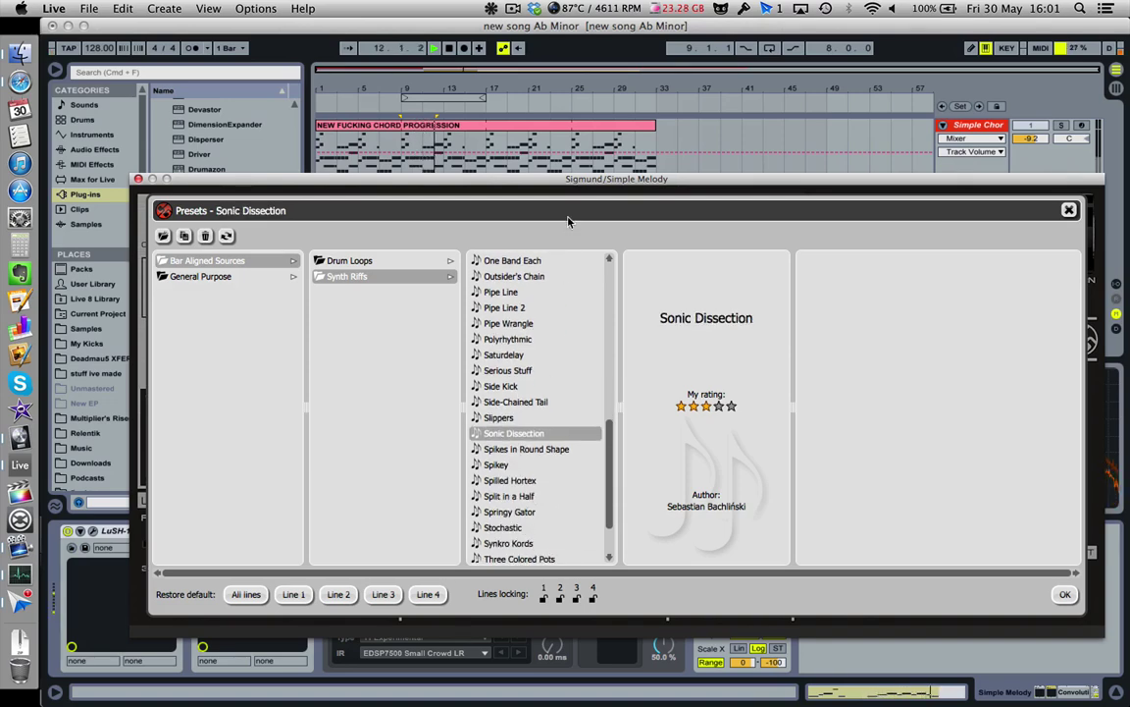
pyautogui.moveTo(549, 181); pyautogui.dragTo(531, 281)
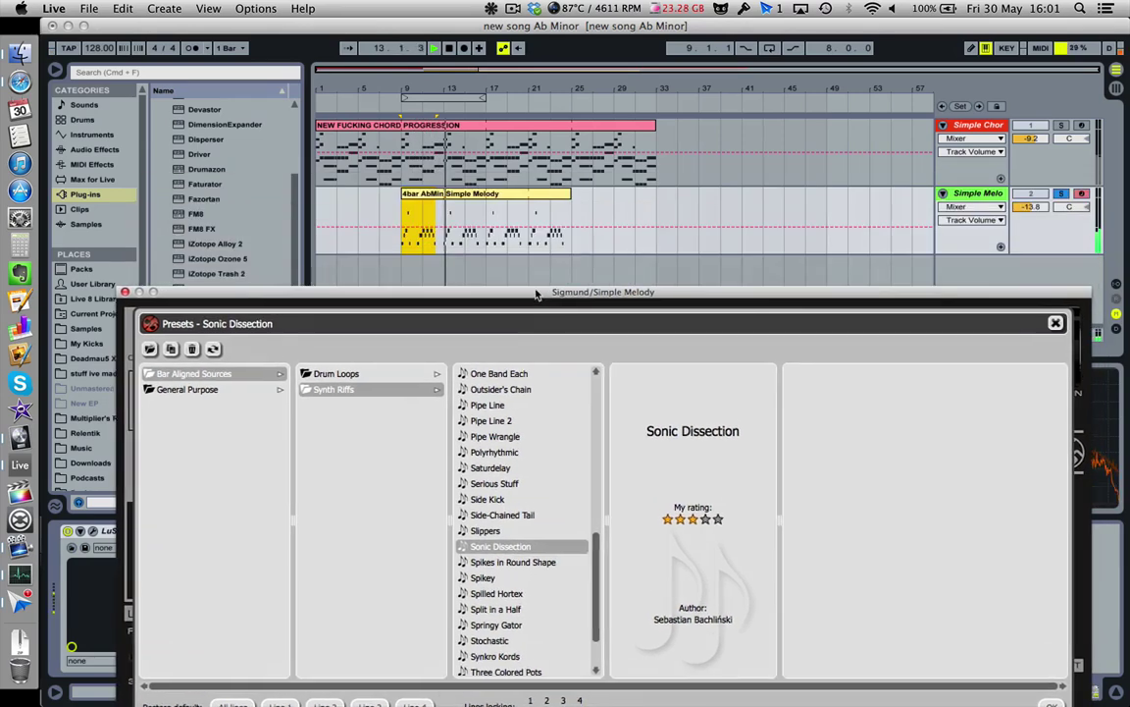
# - Audition the Stochastic and VocodeX presets and load Trance-X as the melody's delay preset
pyautogui.click(485, 625)
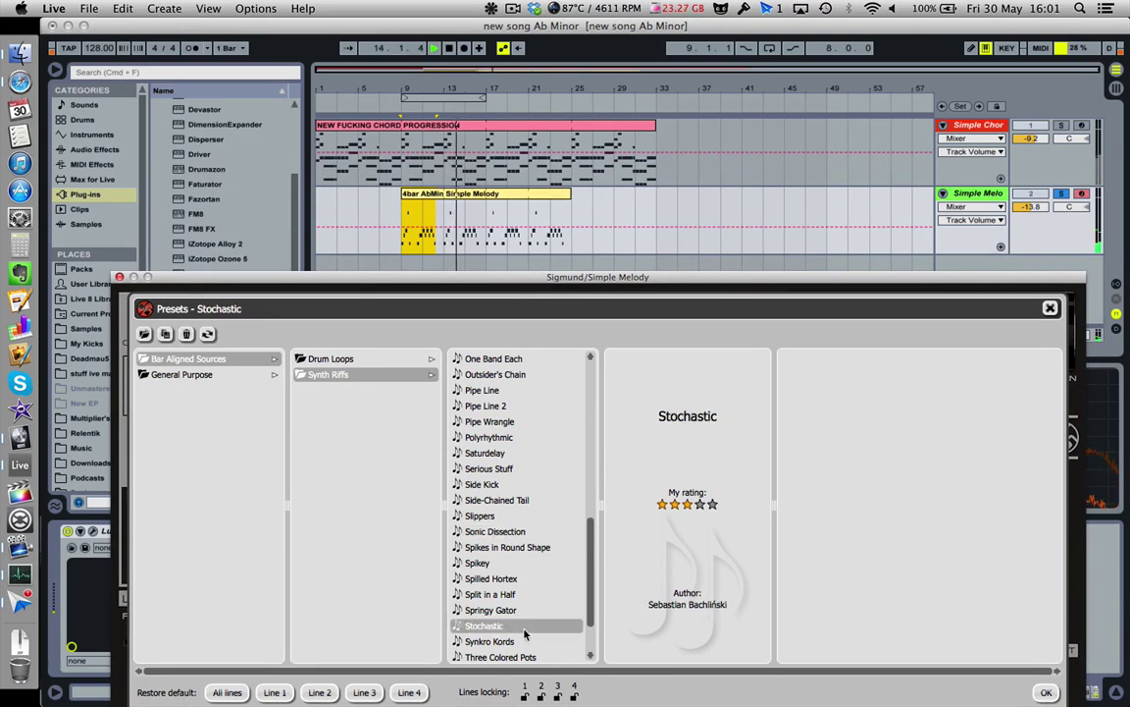
pyautogui.click(518, 653)
pyautogui.scroll(-2, 518, 653)
pyautogui.click(518, 652)
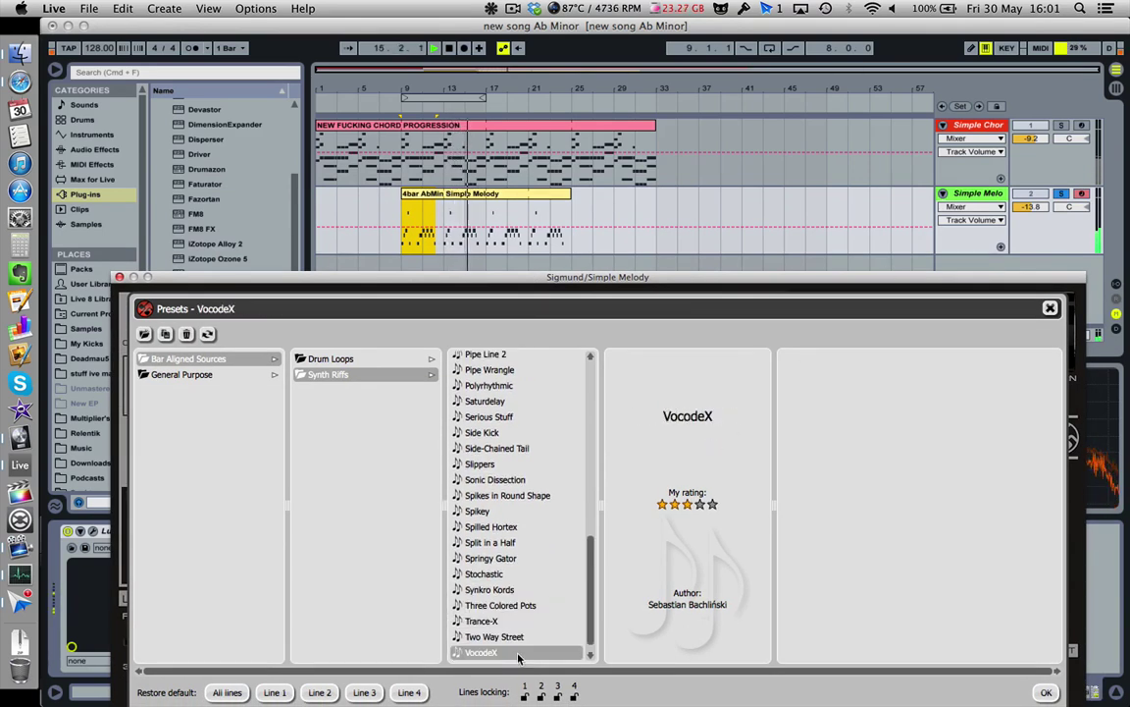
pyautogui.scroll(-1, 525, 613)
pyautogui.click(523, 607)
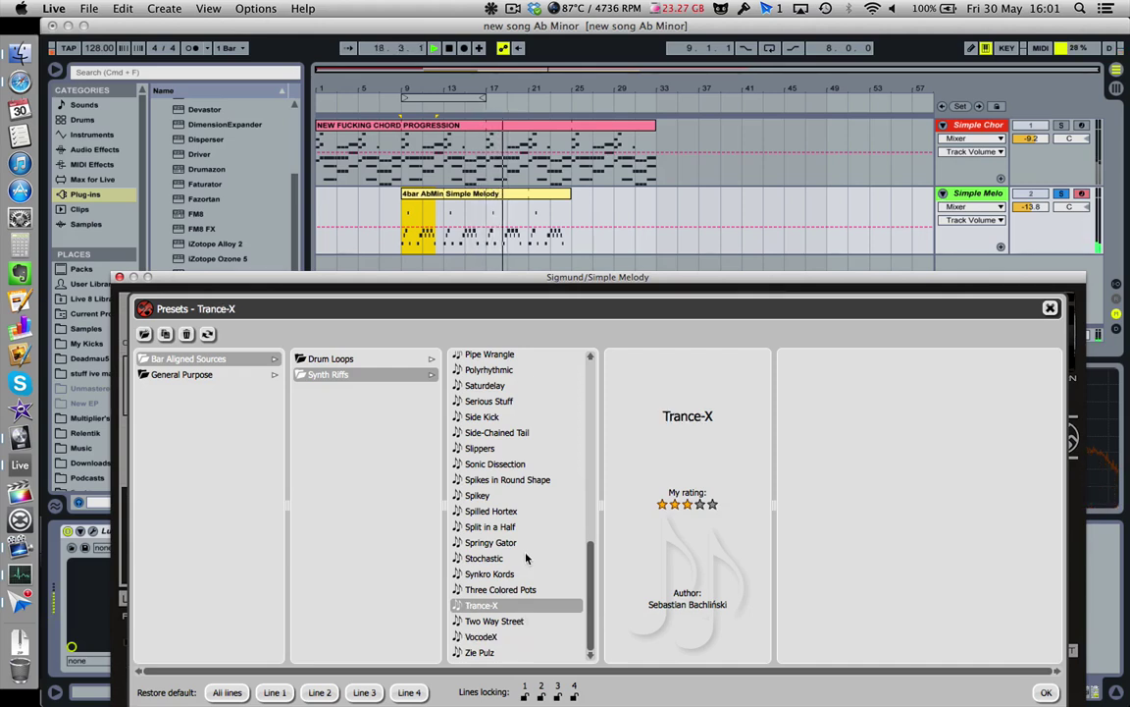
# - Play both tracks together from the start with the melody unsoloed and lower the melody track's volume to -14.5 dB
pyautogui.click(574, 263)
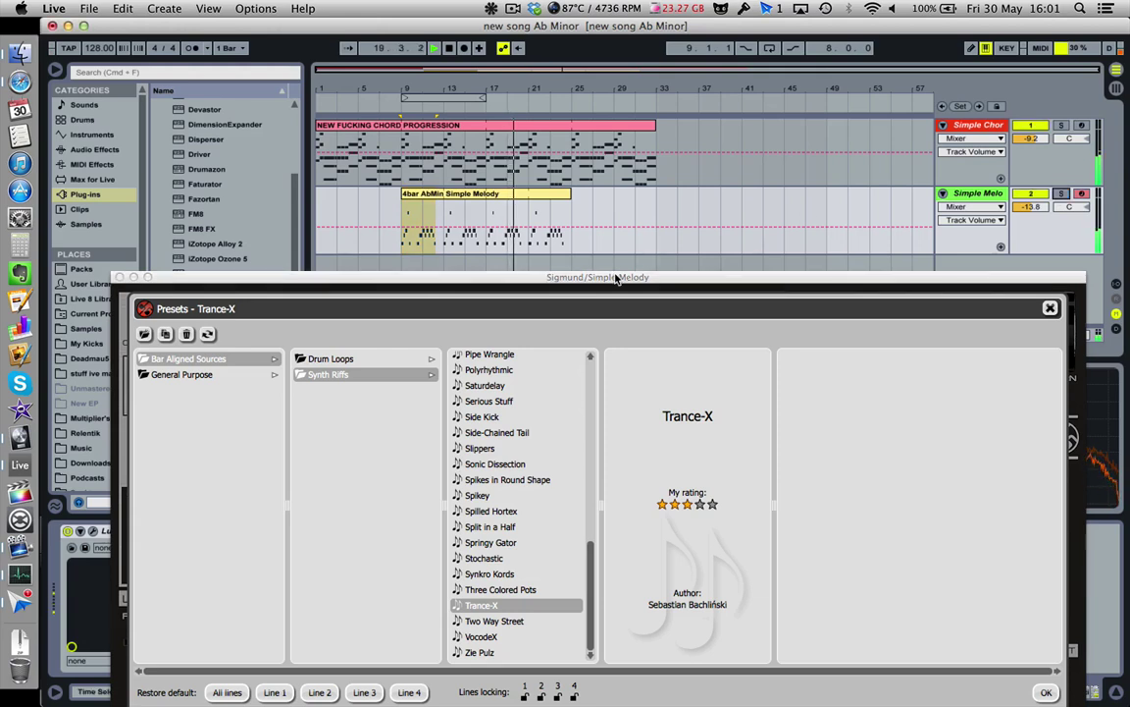
pyautogui.click(323, 203)
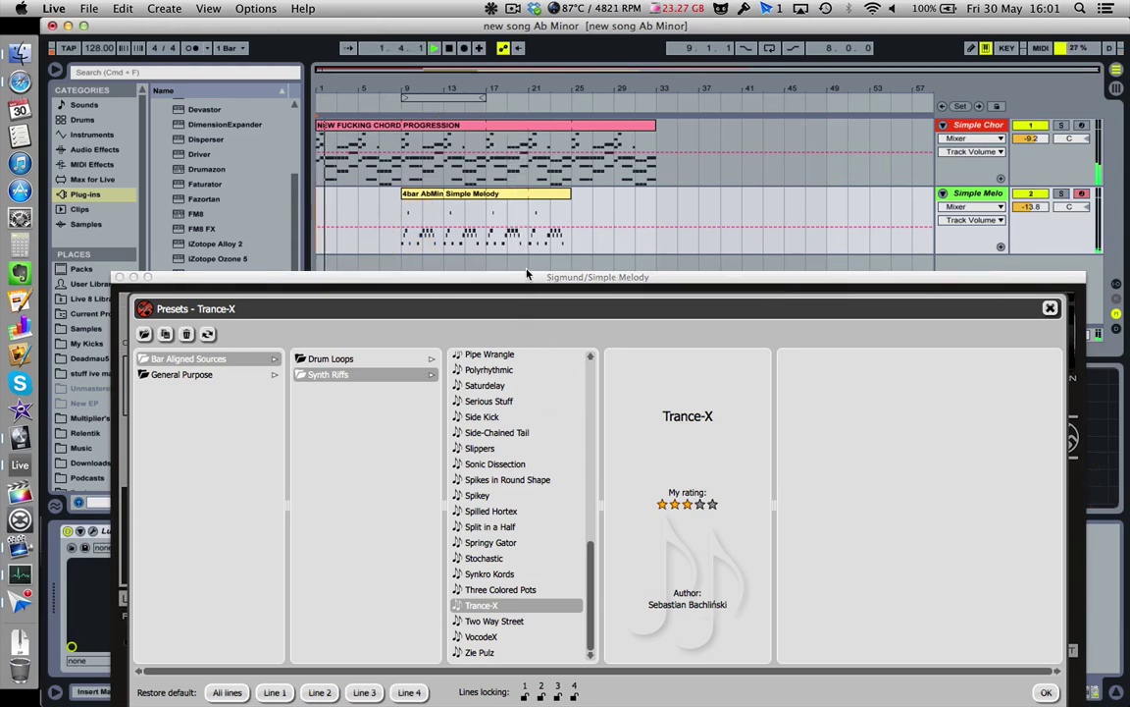
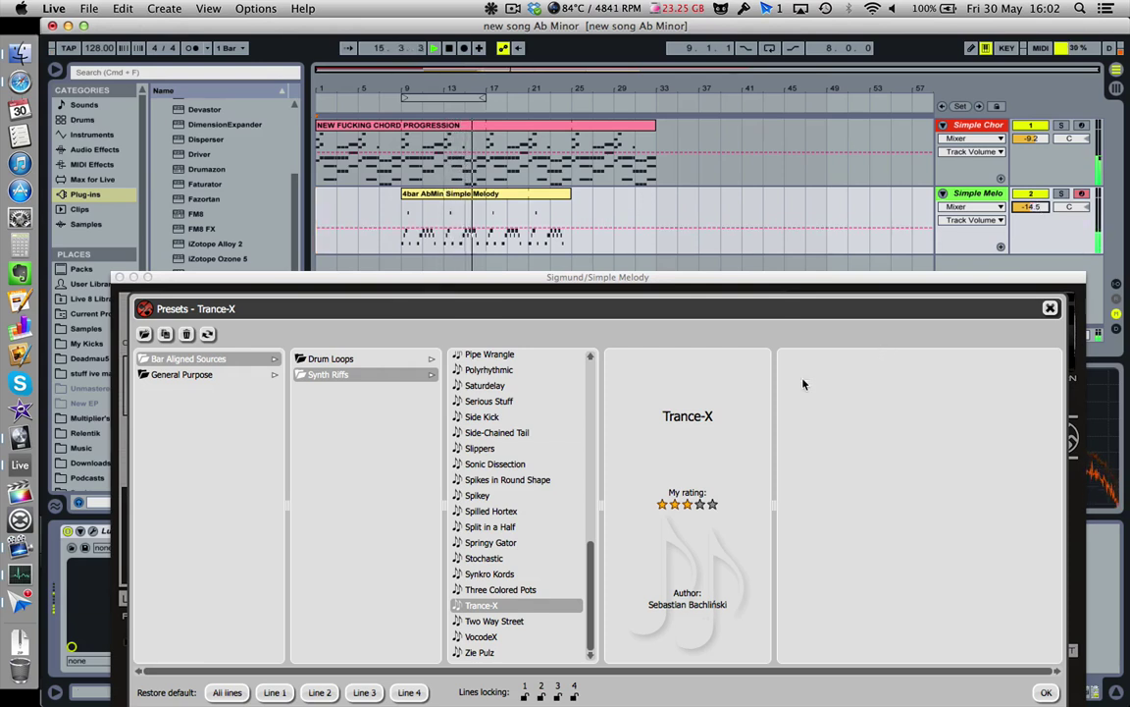
# - Audition Sigmund's Grave Digger and Nostalgia Over Stasis presets on the soloed melody, and hear the latter with both tracks playing
pyautogui.click(468, 195)
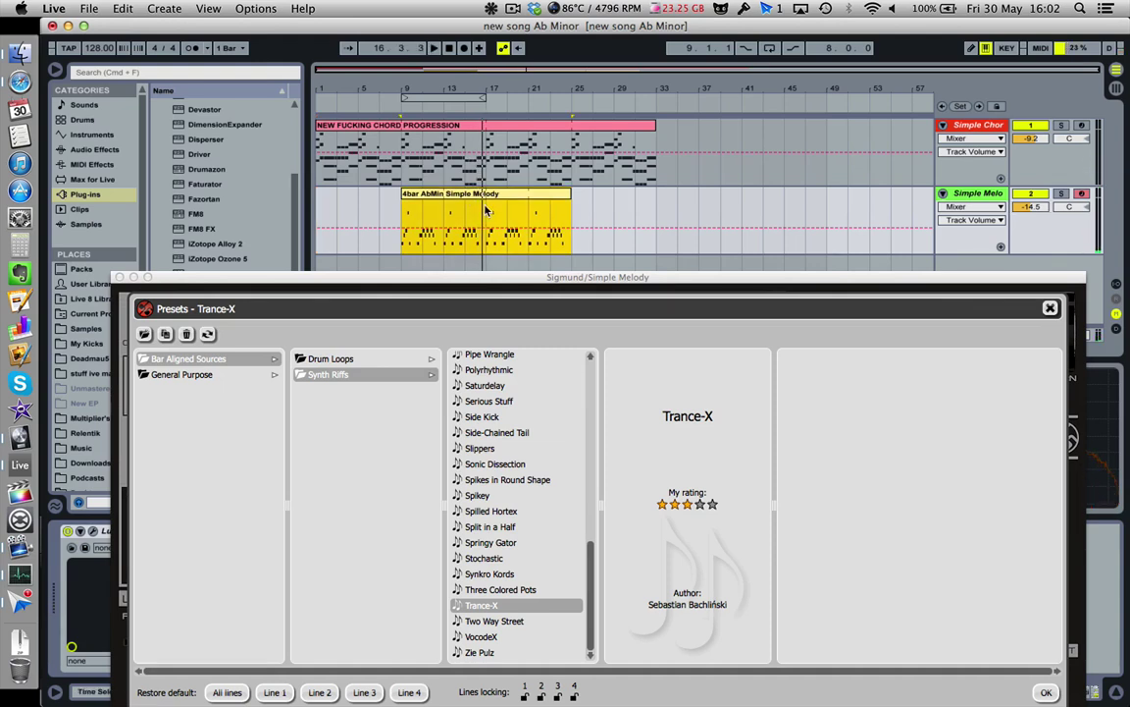
pyautogui.click(1062, 196)
pyautogui.scroll(6, 551, 522)
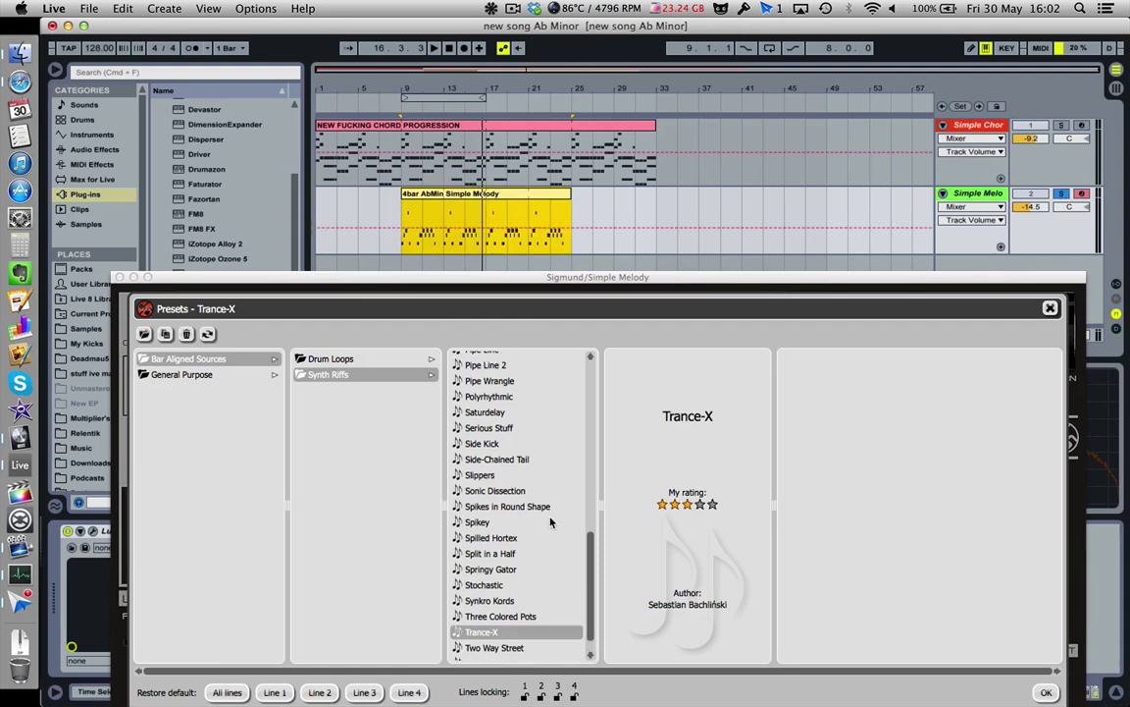
pyautogui.scroll(-1, 551, 522)
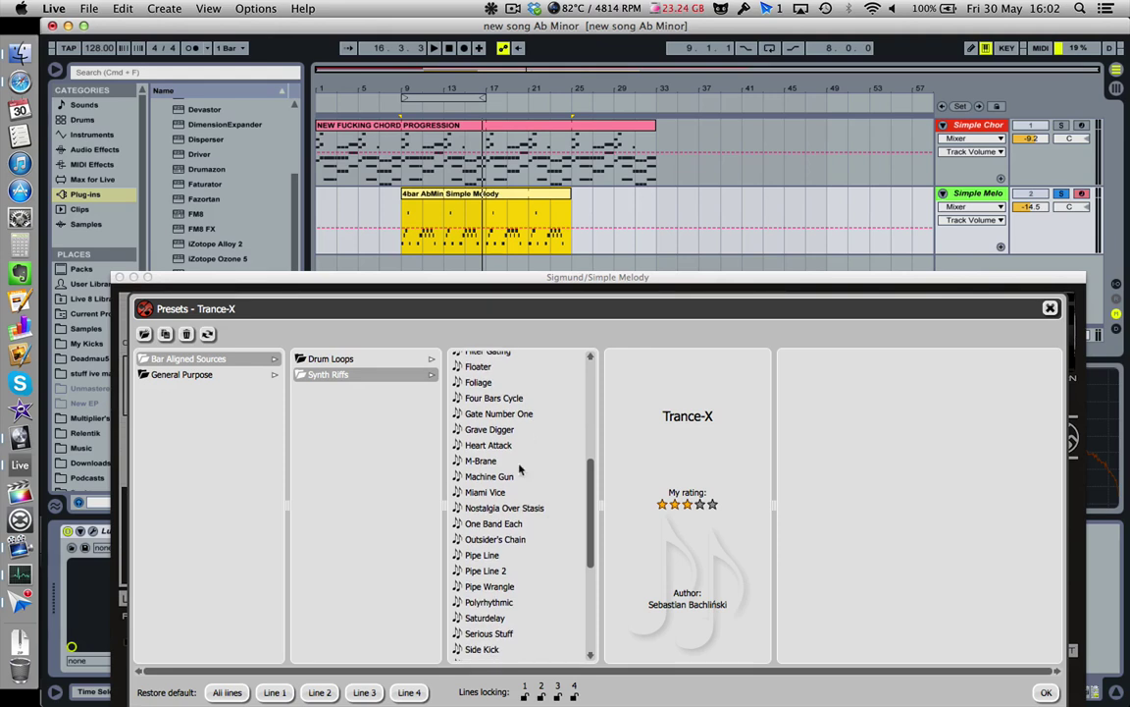
pyautogui.click(490, 429)
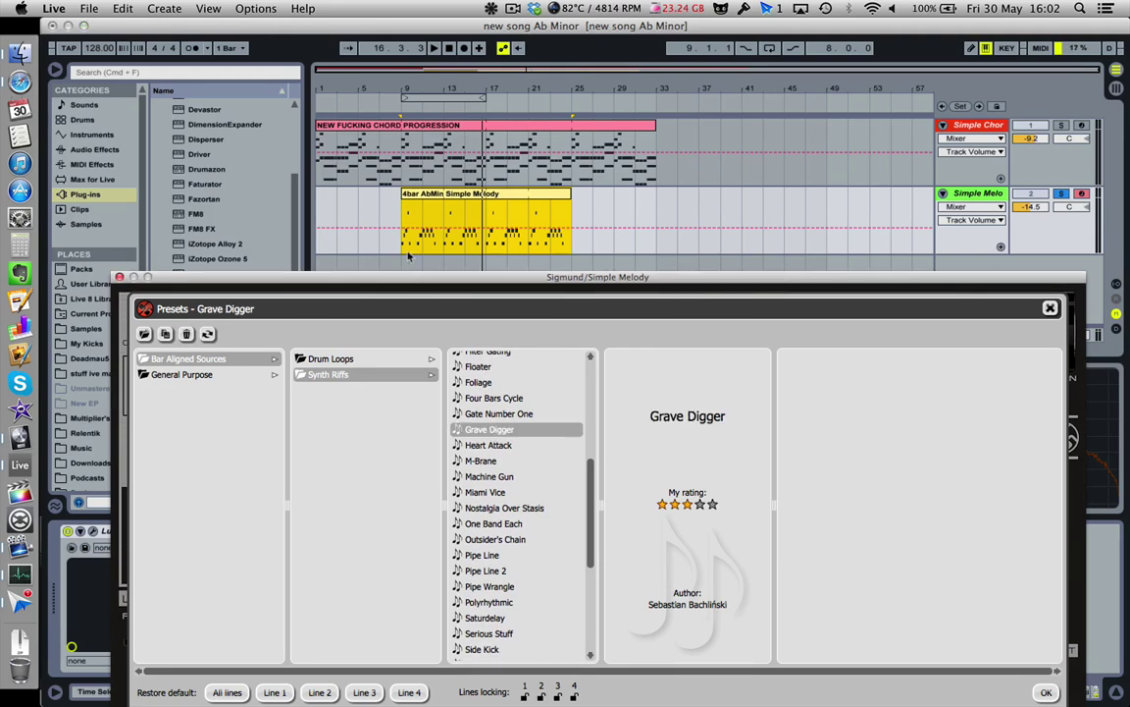
pyautogui.click(522, 508)
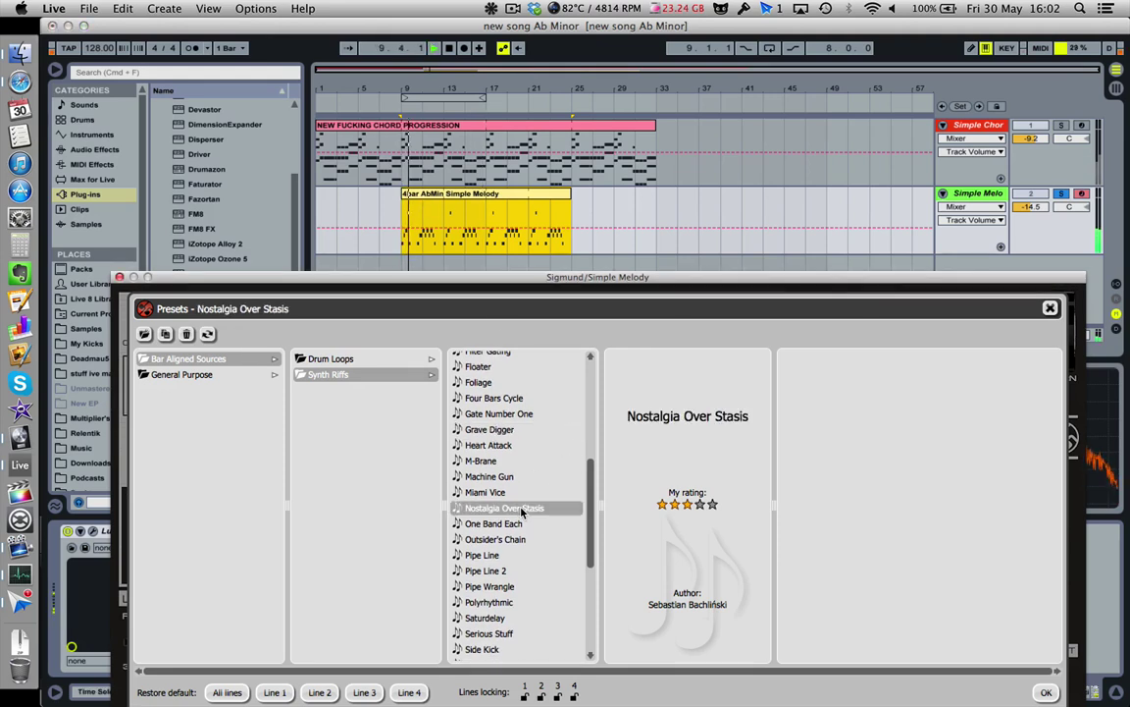
pyautogui.scroll(2, 522, 510)
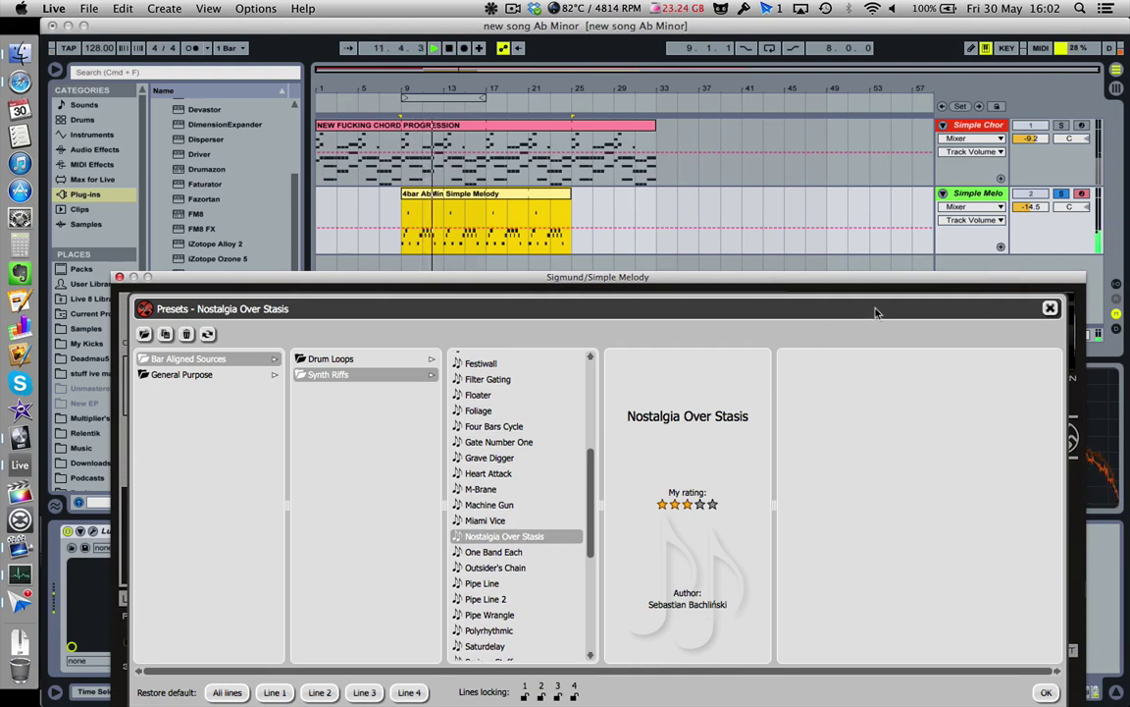
pyautogui.click(1060, 193)
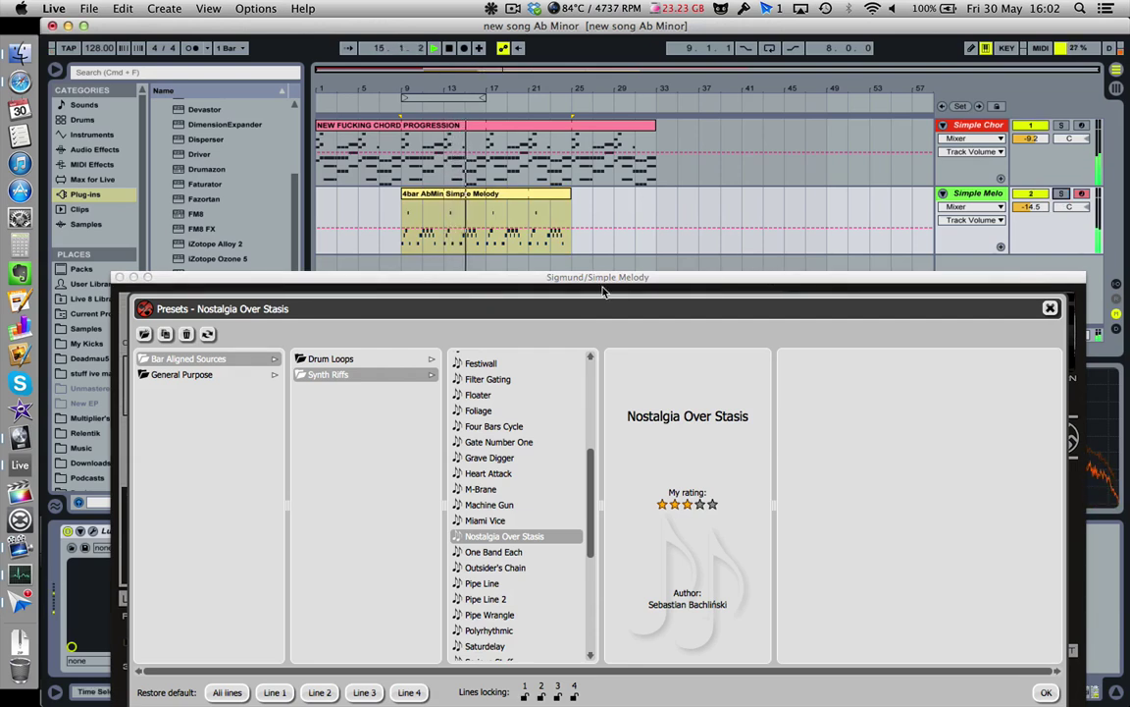
pyautogui.click(119, 276)
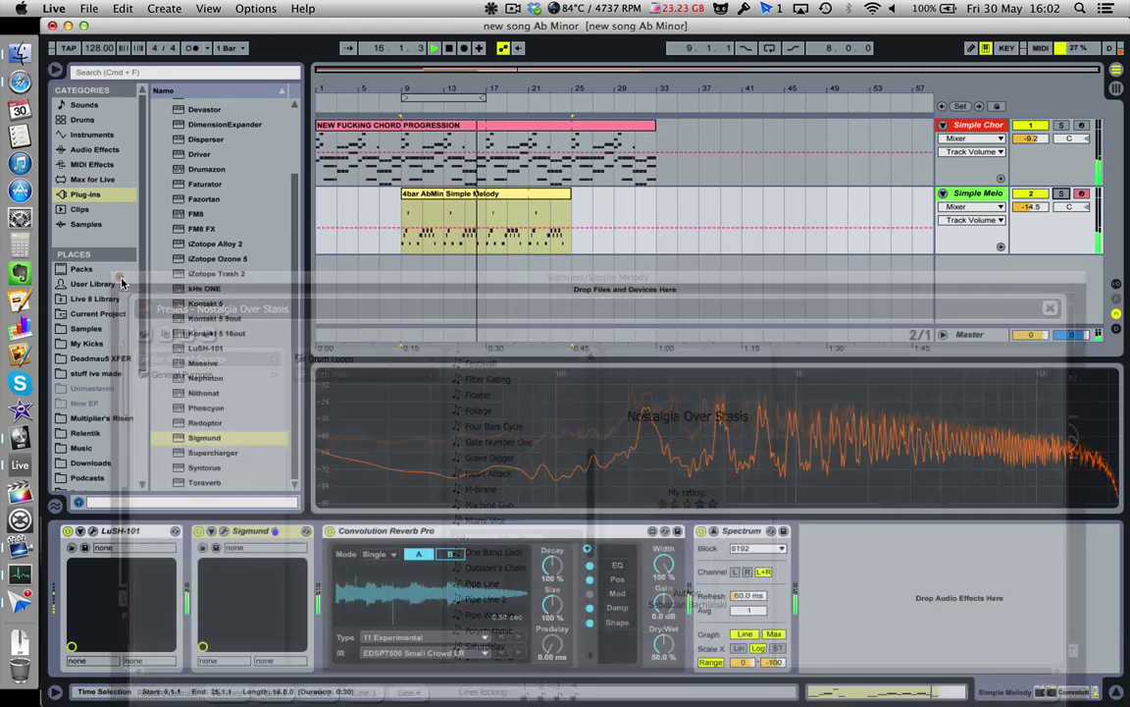
# - Play both tracks from bar 9, try other impulse responses in the melody's convolution reverb and choose EDSP7500 Chorus Taps LR
pyautogui.click(413, 222)
pyautogui.press('space')
pyautogui.press('space')
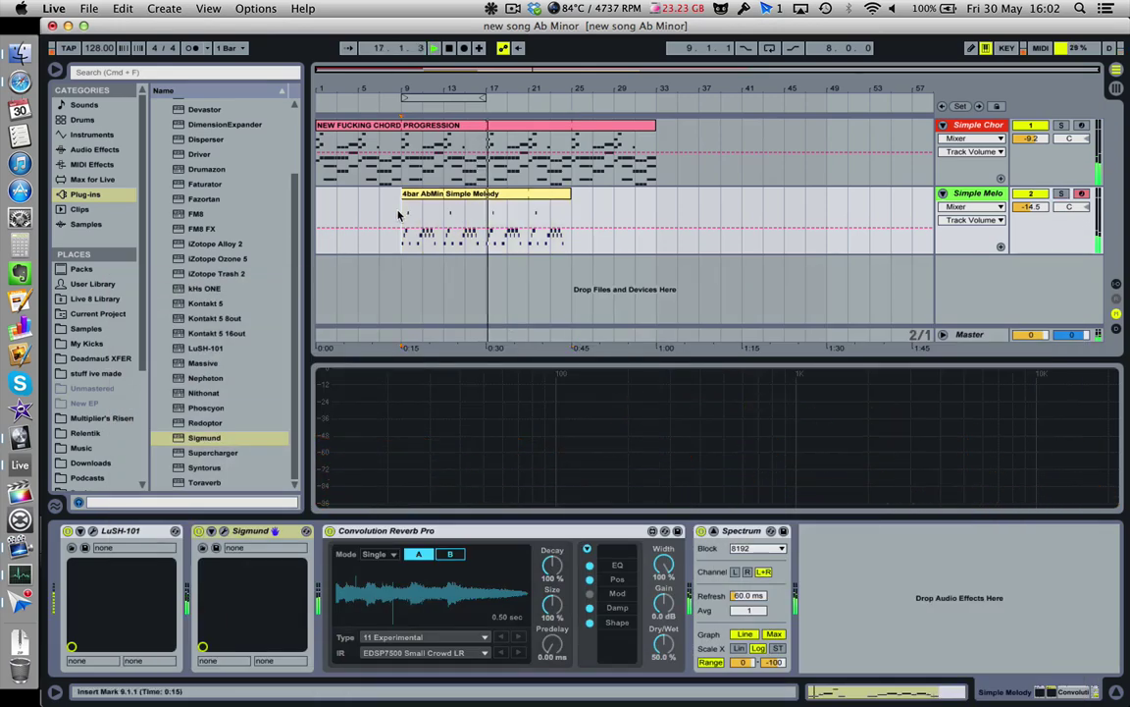
pyautogui.click(422, 653)
pyautogui.click(616, 515)
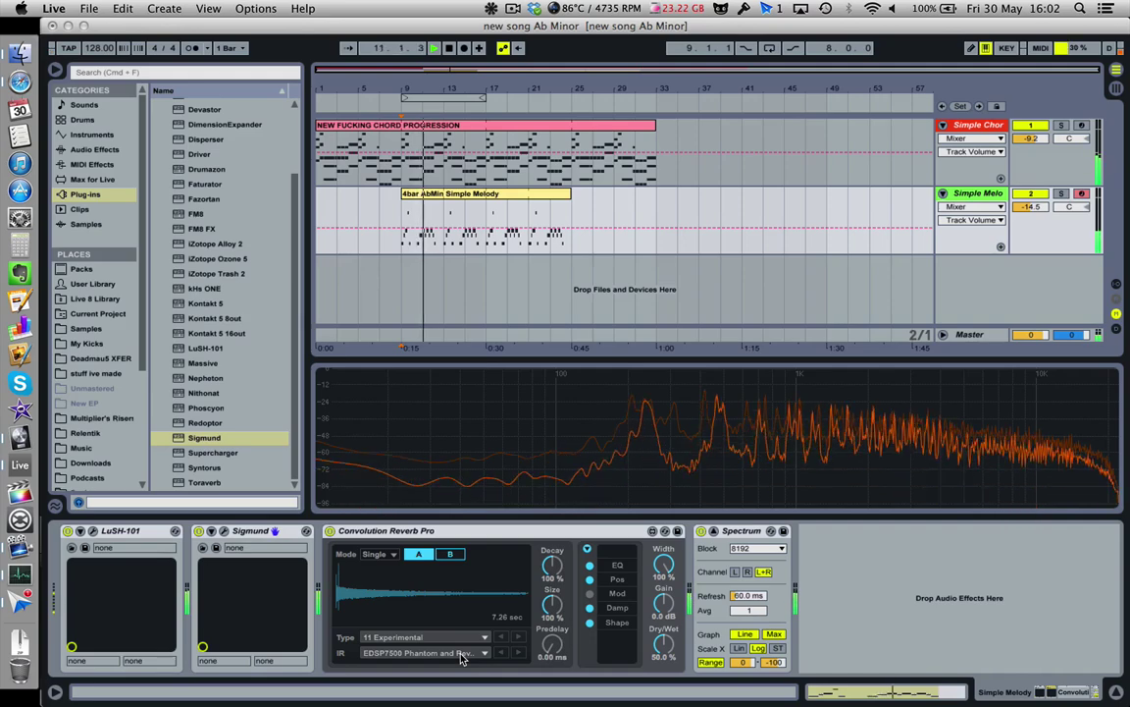
pyautogui.click(461, 655)
pyautogui.click(589, 434)
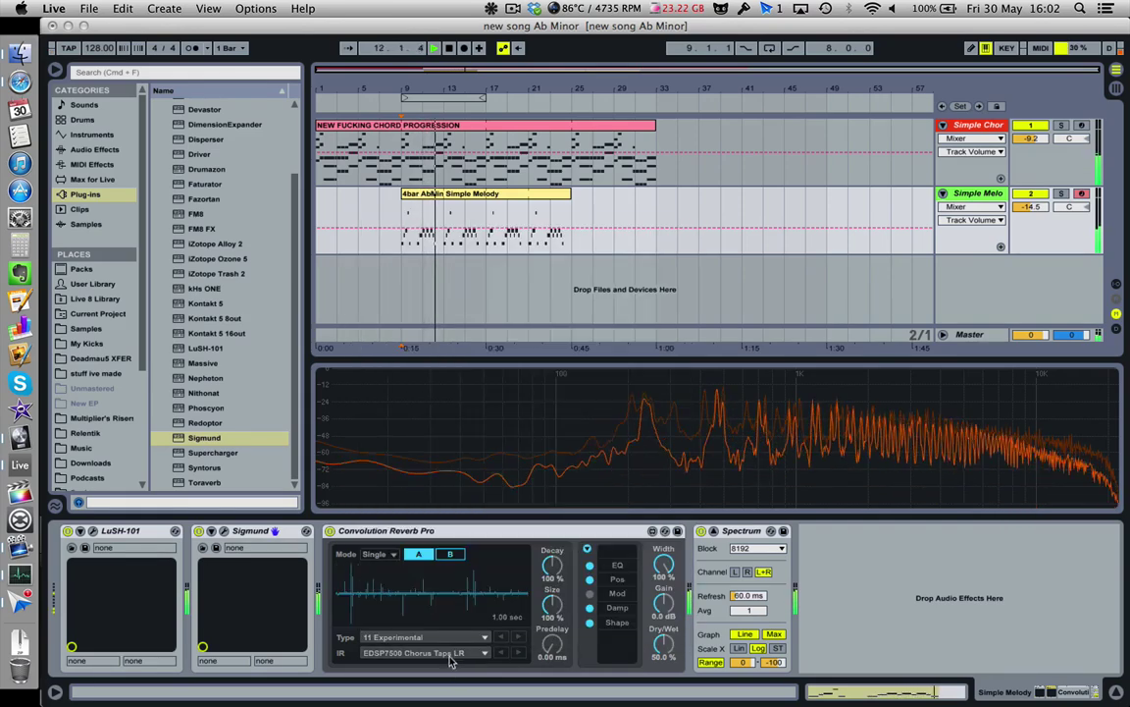
# - Check the melody soloed and in the mix, and lower the convolution reverb's Dry/Wet to 9.06 %
pyautogui.click(1061, 194)
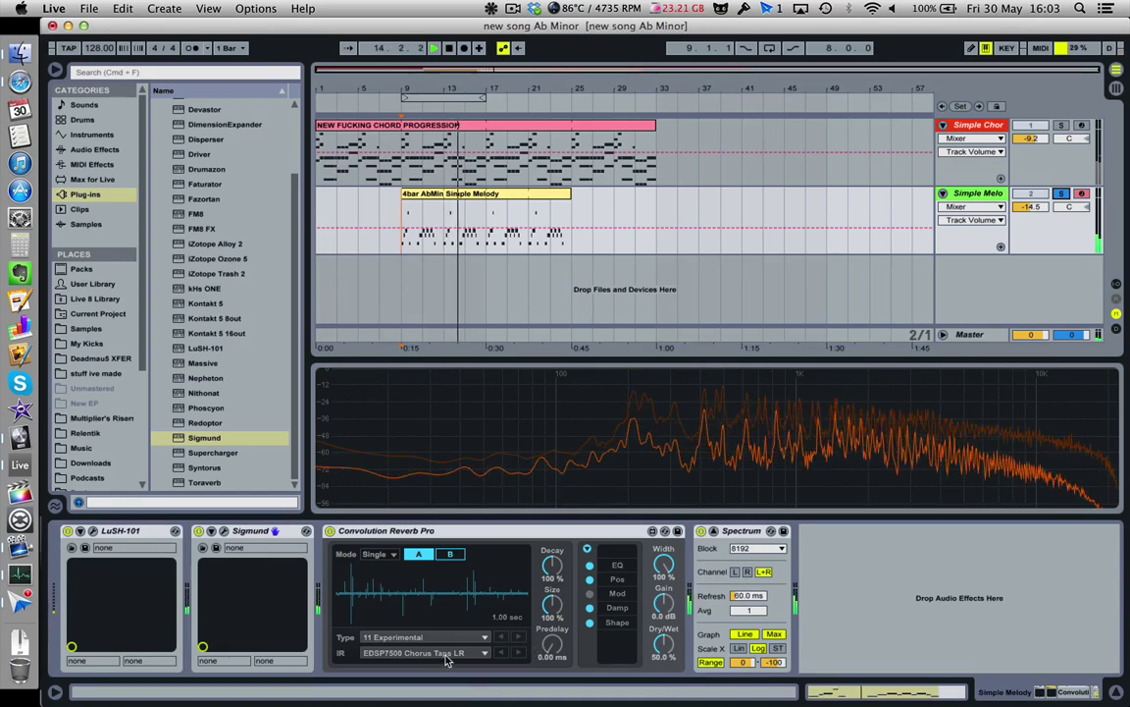
pyautogui.click(1061, 195)
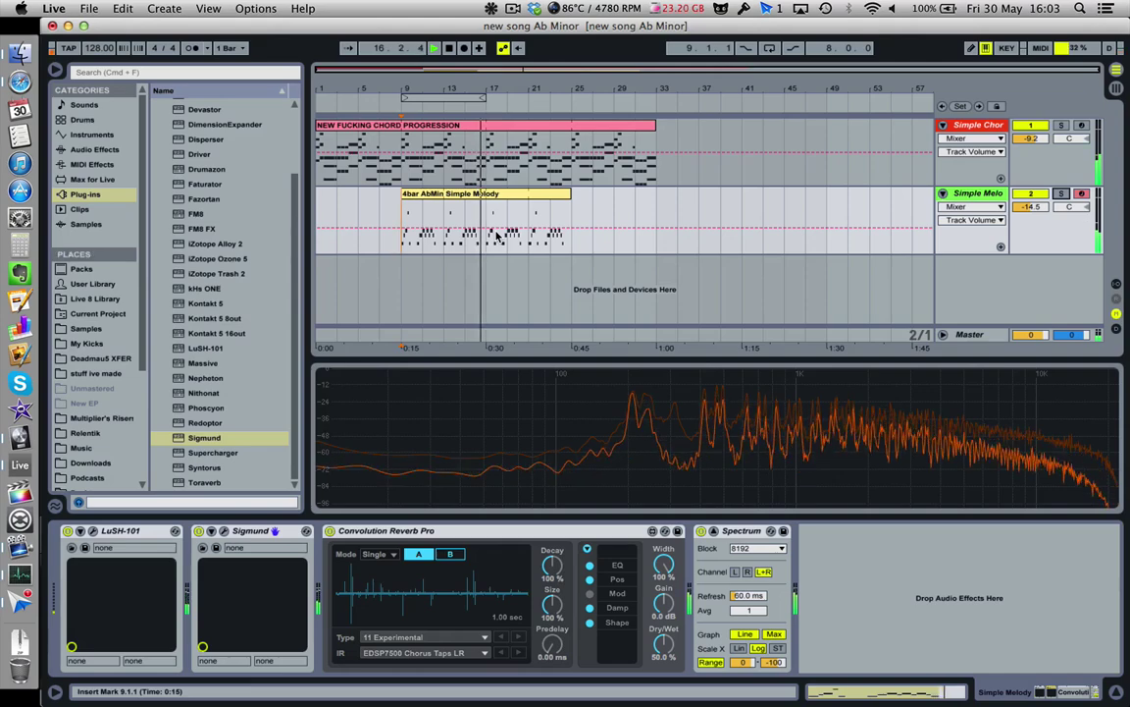
pyautogui.moveTo(653, 662); pyautogui.dragTo(652, 705)
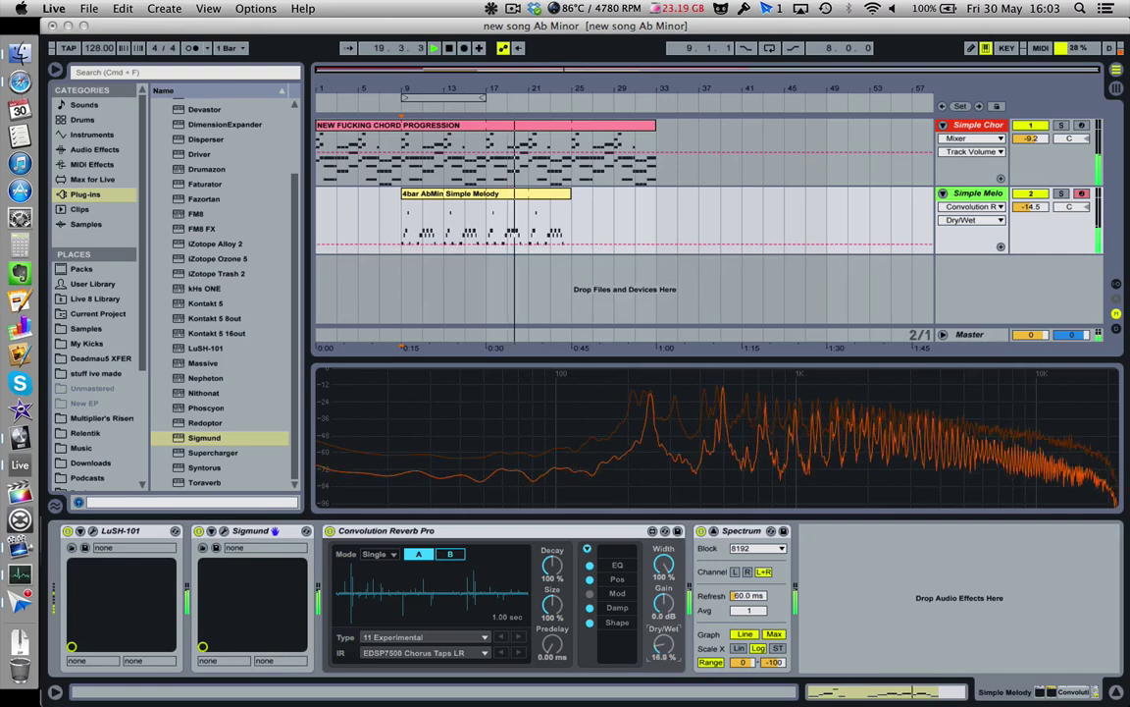
pyautogui.moveTo(665, 642); pyautogui.dragTo(666, 653)
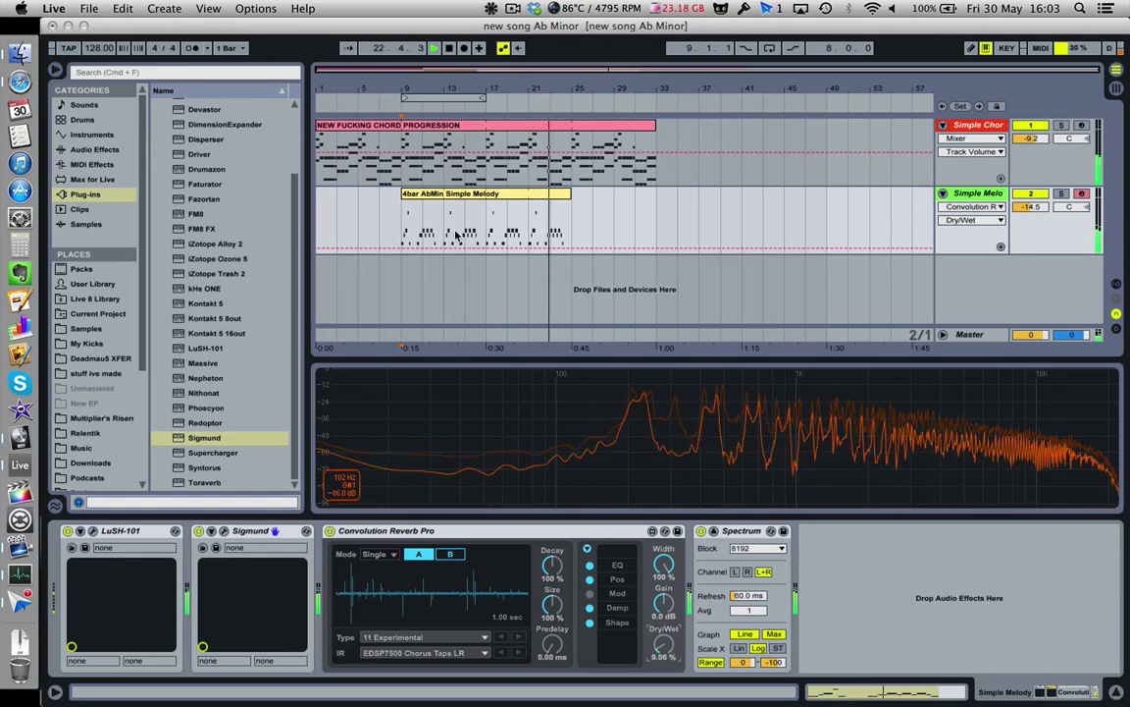
# - Stop playback and extend the melody clip to bar 33, level with the end of the chord clip
pyautogui.click(496, 193)
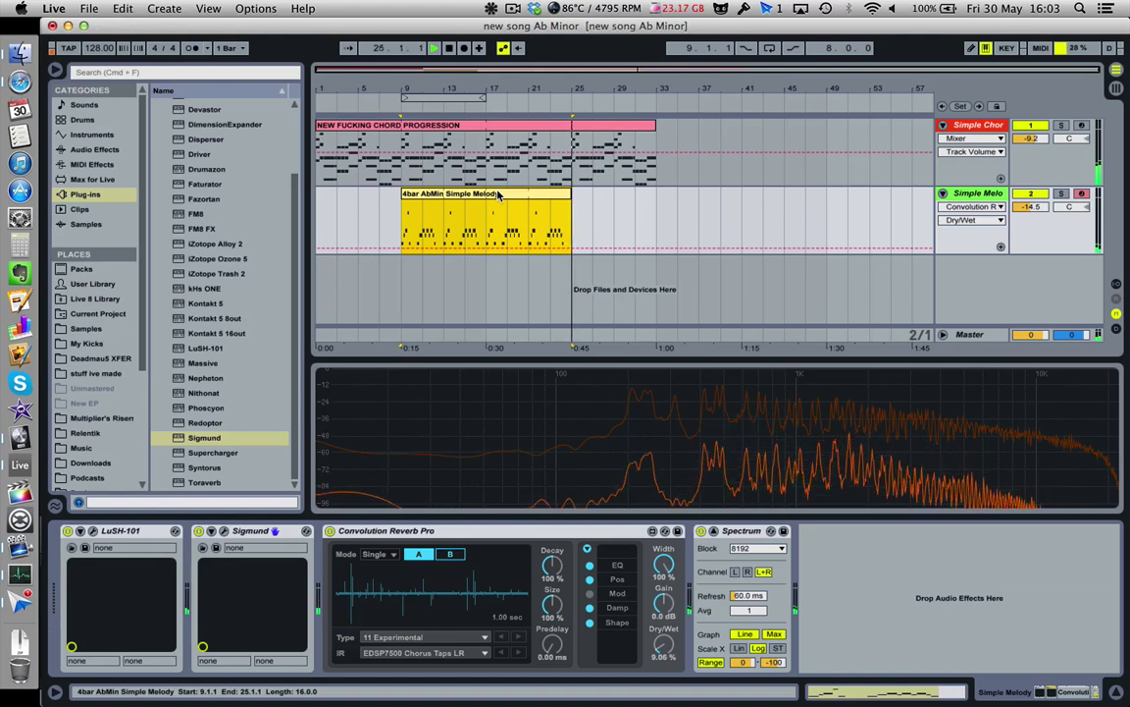
pyautogui.press('space')
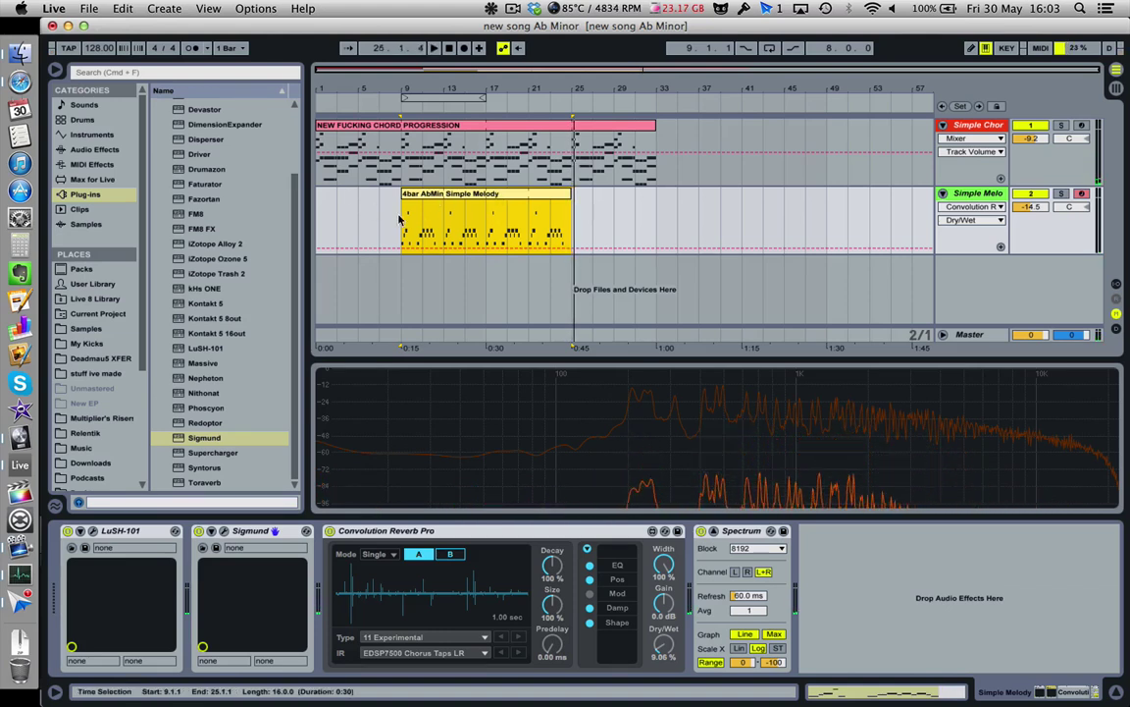
pyautogui.click(562, 195)
pyautogui.moveTo(562, 196); pyautogui.dragTo(657, 199)
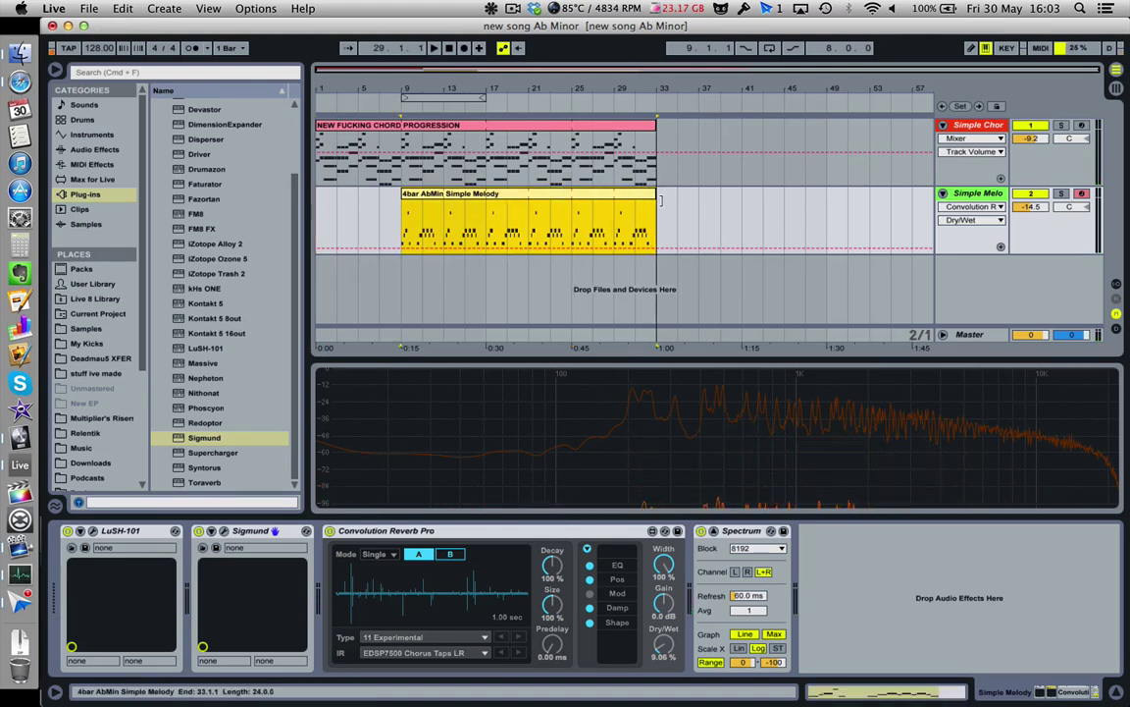
# - Play the arrangement from the start and rename the melody clip "SAME FUCKING MELODY"
pyautogui.click(321, 206)
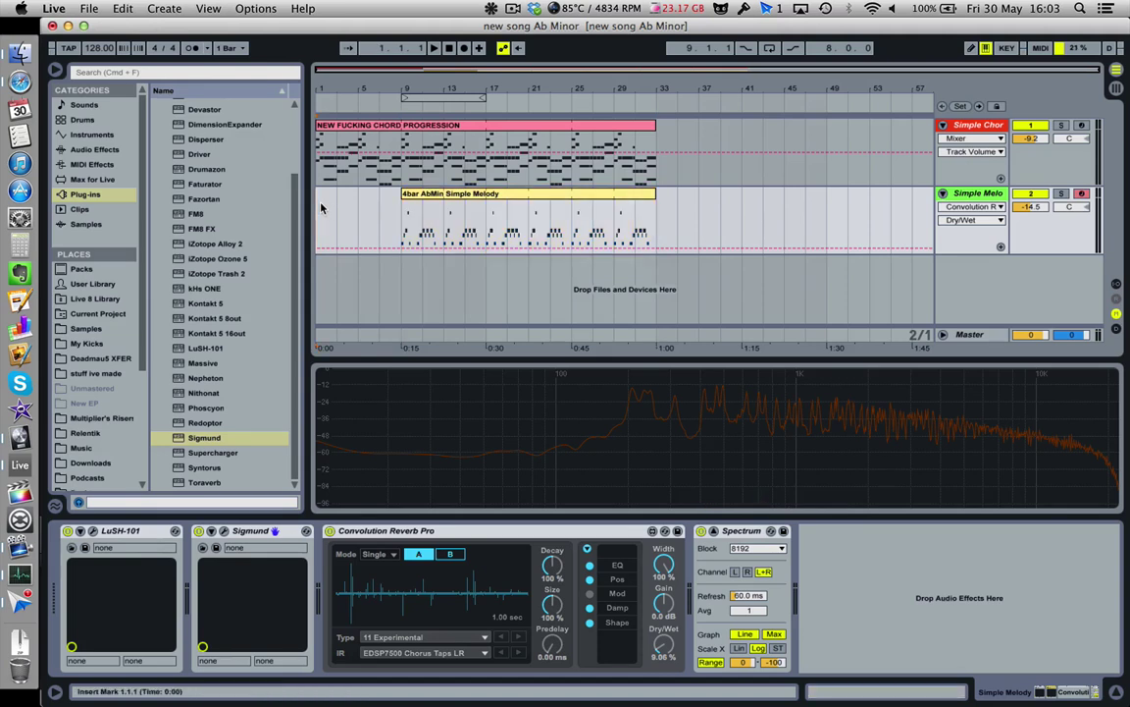
pyautogui.press('space')
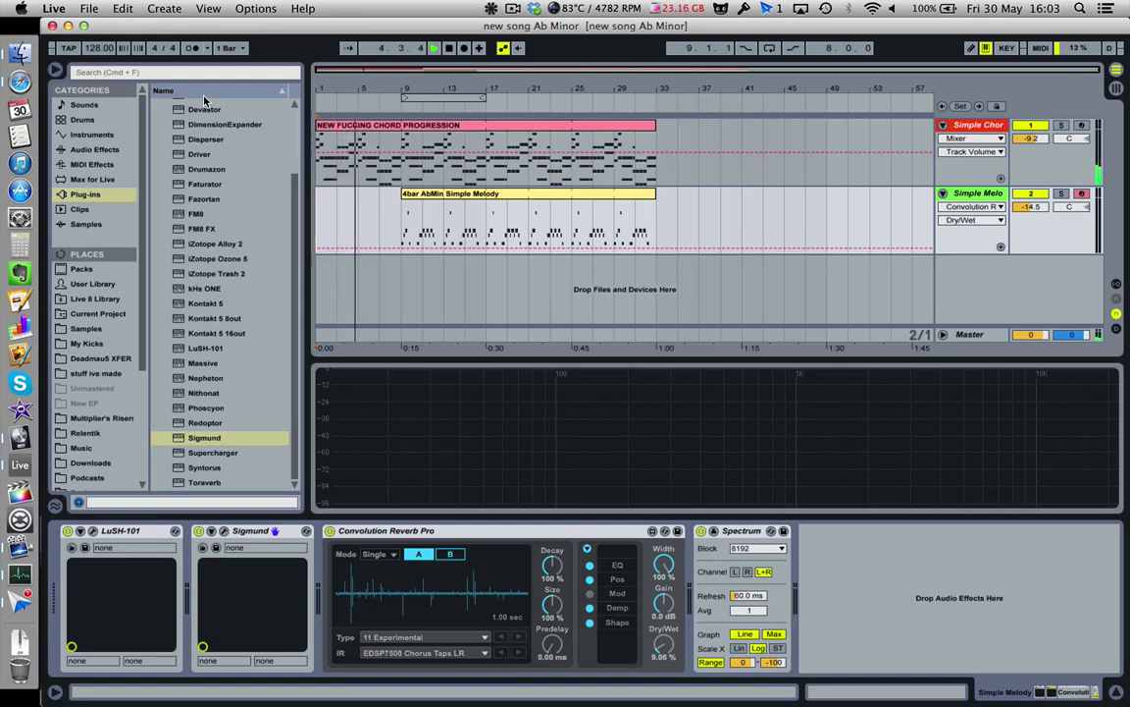
pyautogui.click(503, 193)
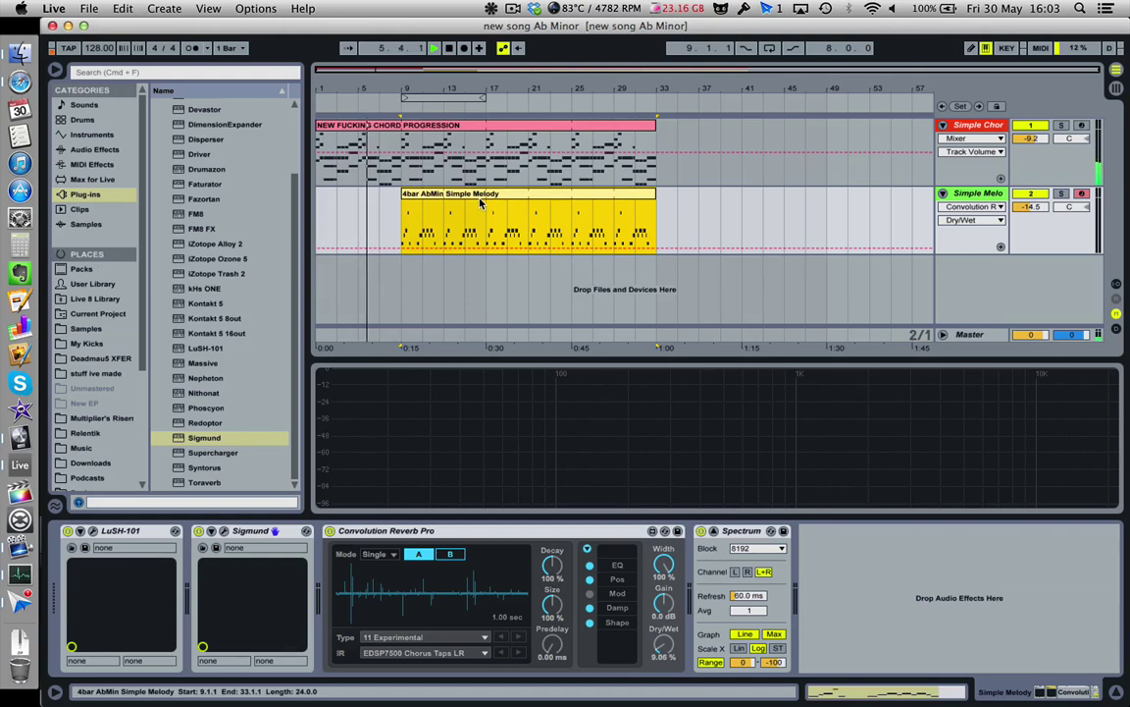
pyautogui.press('super+r')
pyautogui.write('s')
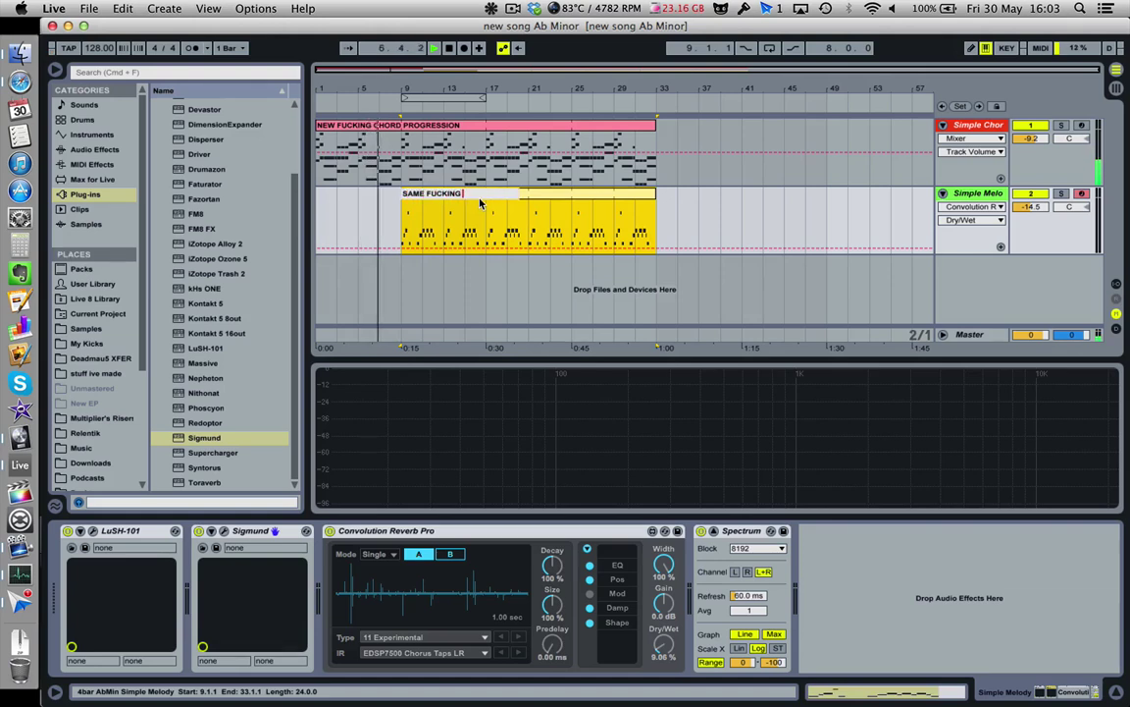
pyautogui.press('Return')
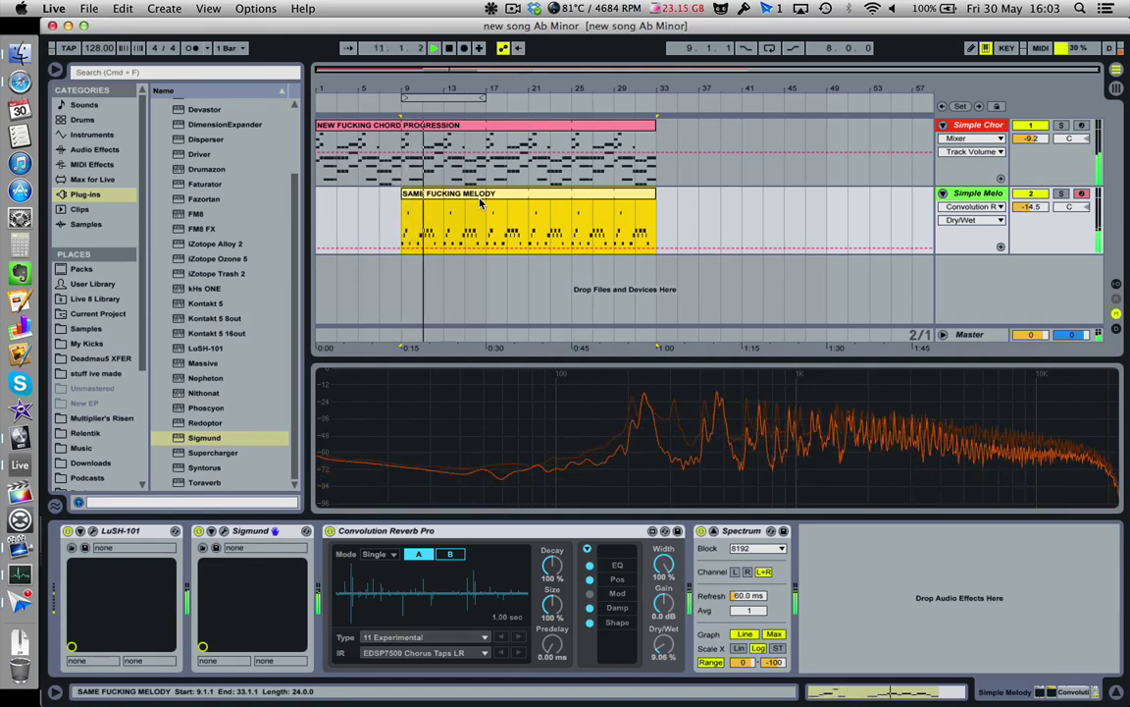
# - Try Sigmund's Pipe Line 2 and Foliage presets on the melody, load Bottle Echoes and compare it soloed and in the mix
pyautogui.click(226, 531)
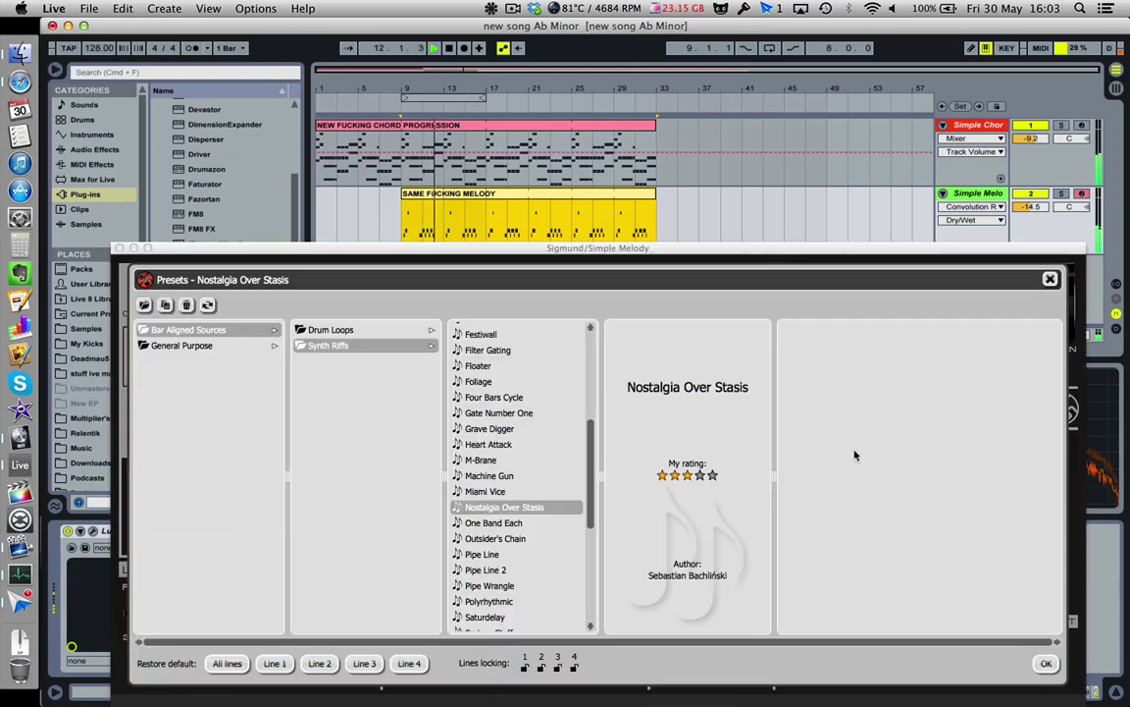
pyautogui.click(511, 569)
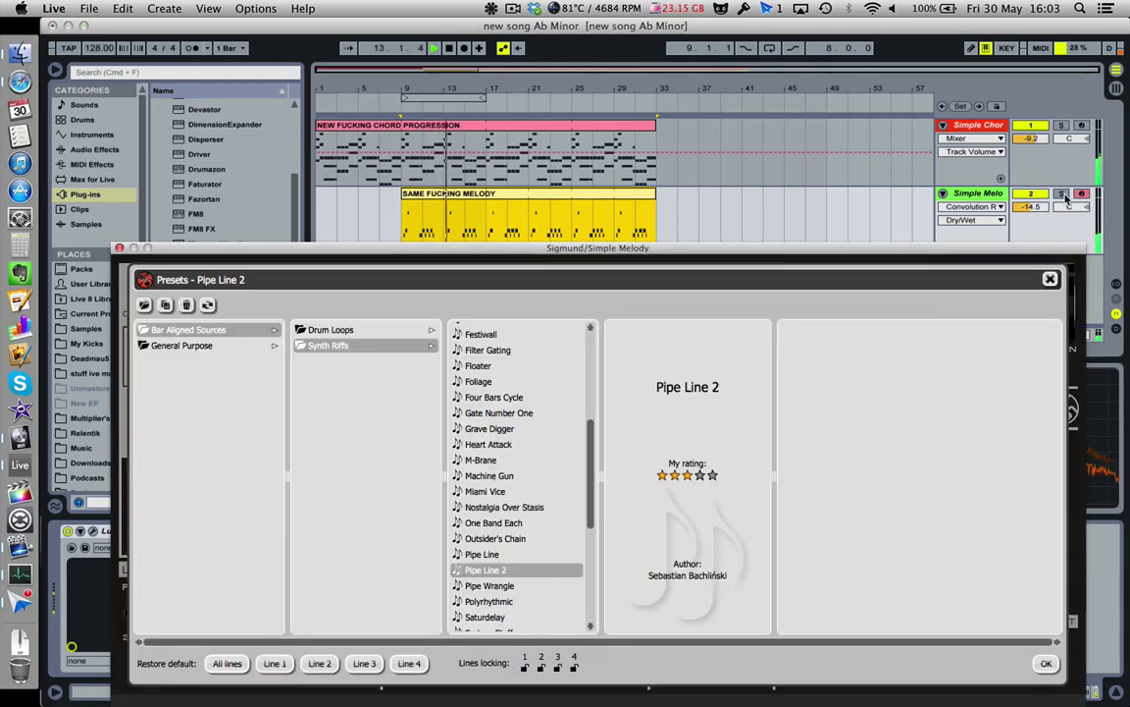
pyautogui.click(519, 381)
pyautogui.scroll(5, 519, 380)
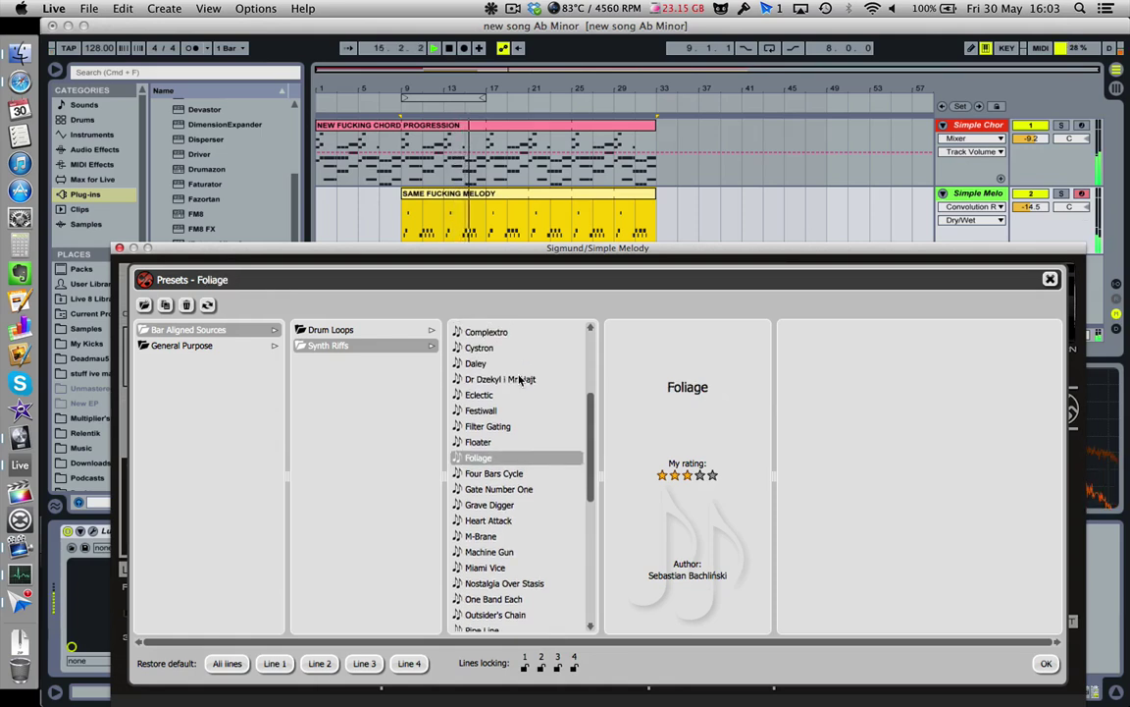
pyautogui.scroll(1, 519, 379)
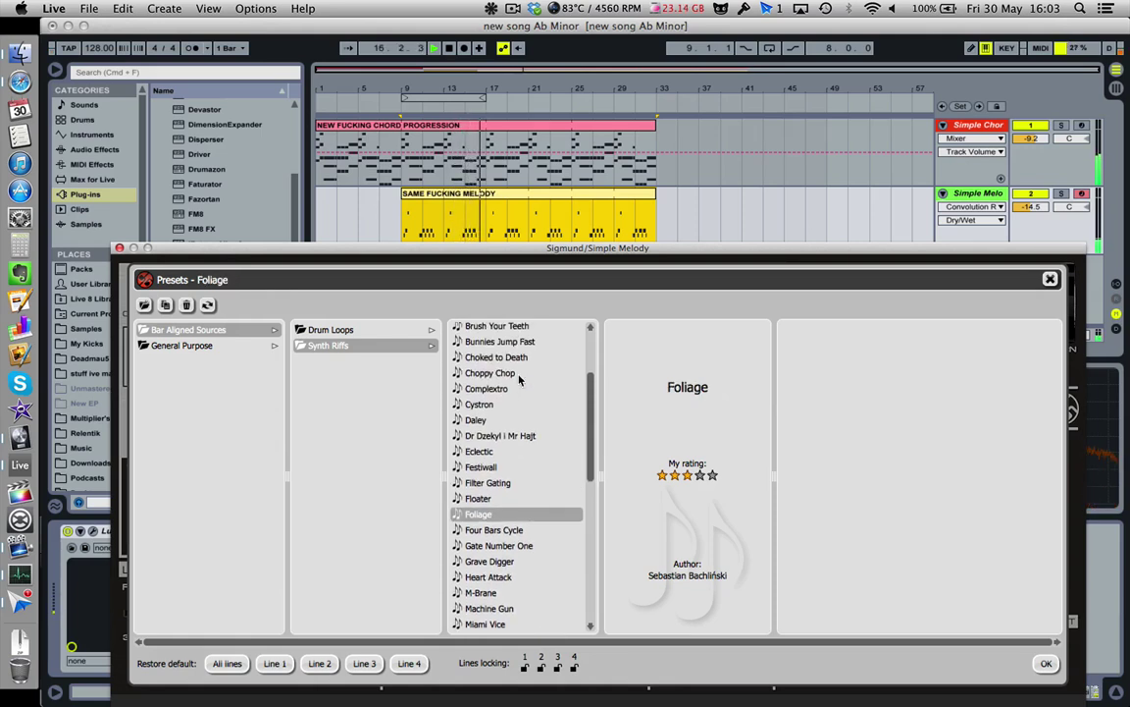
pyautogui.scroll(2, 519, 380)
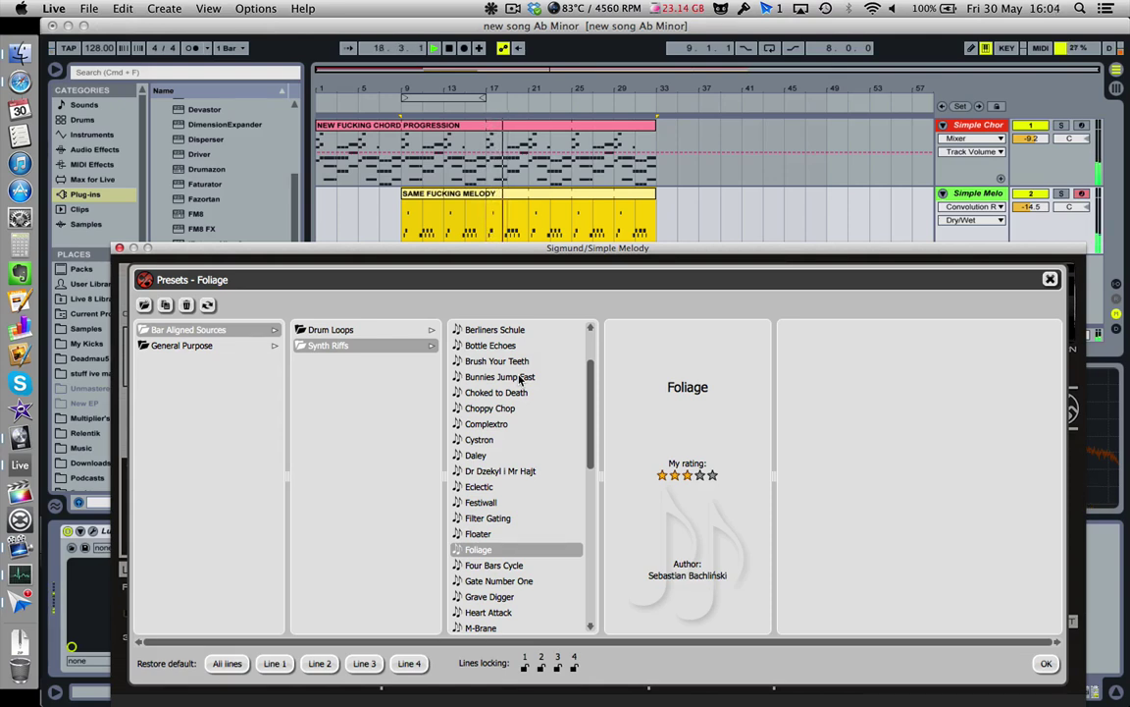
pyautogui.click(508, 347)
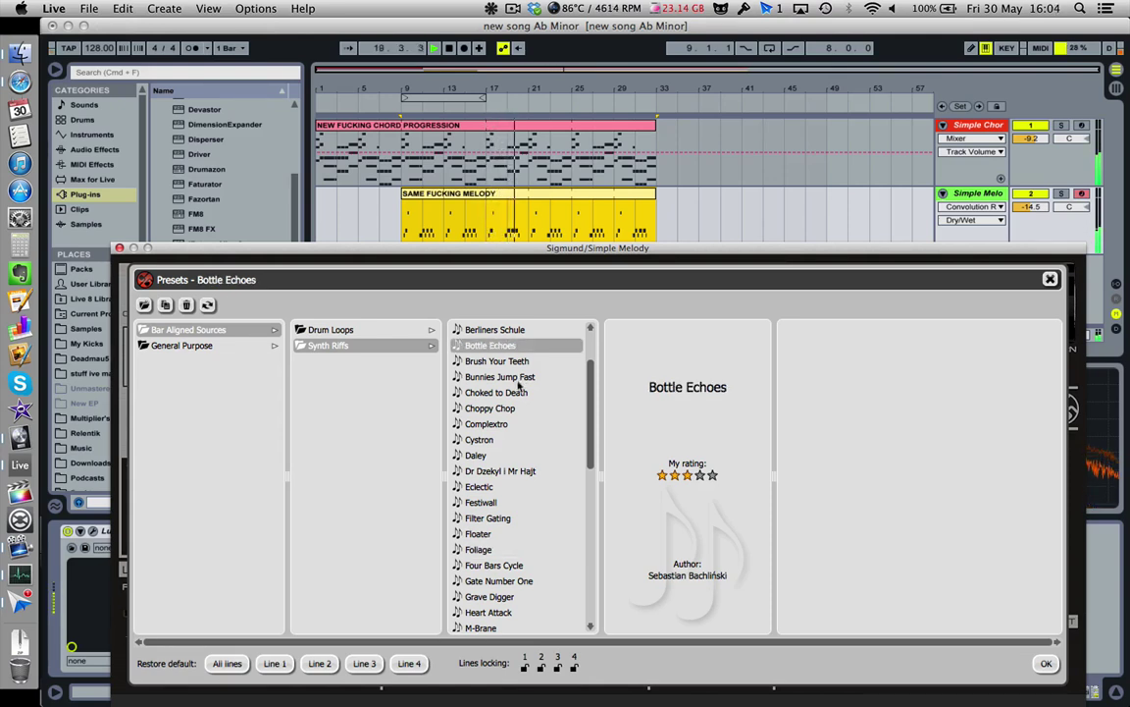
pyautogui.scroll(5, 519, 387)
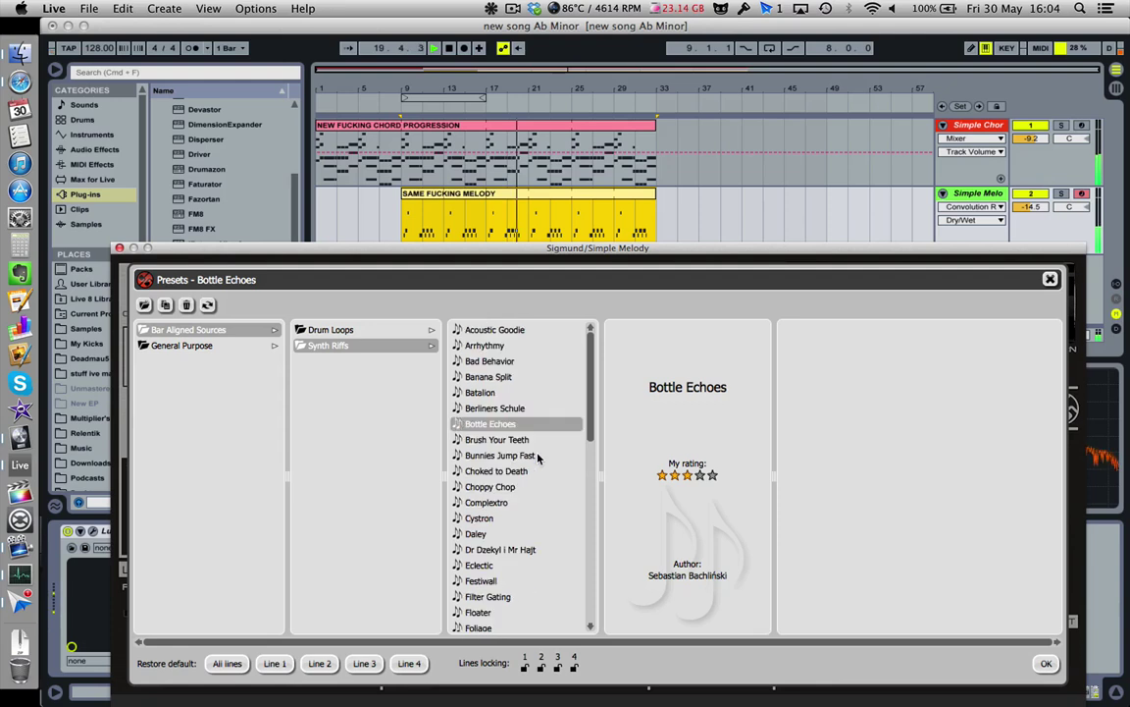
pyautogui.click(1061, 195)
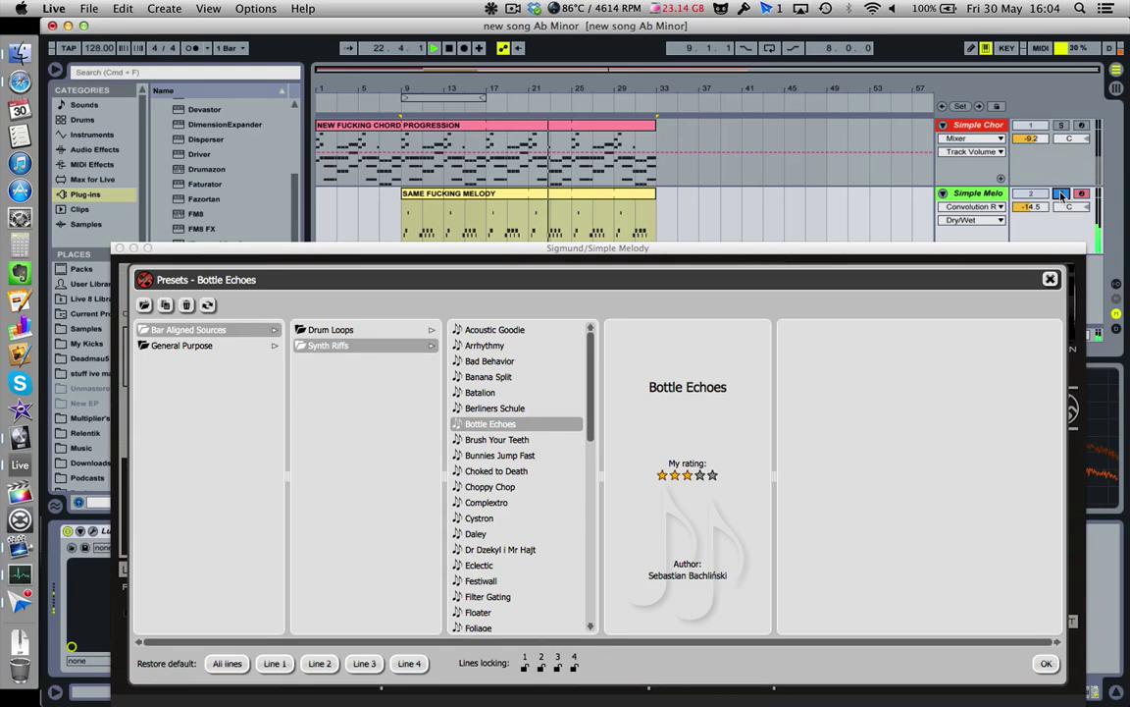
pyautogui.click(119, 249)
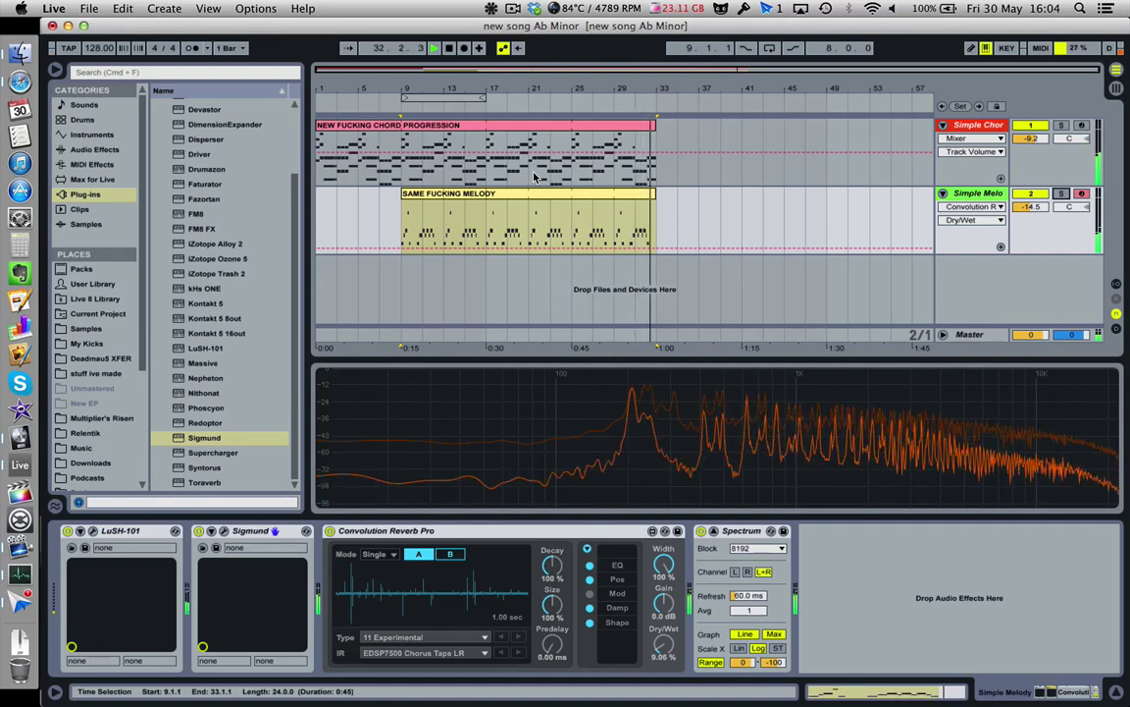
# - Stop playback, save the song and play the arrangement from bar 1
pyautogui.click(405, 230)
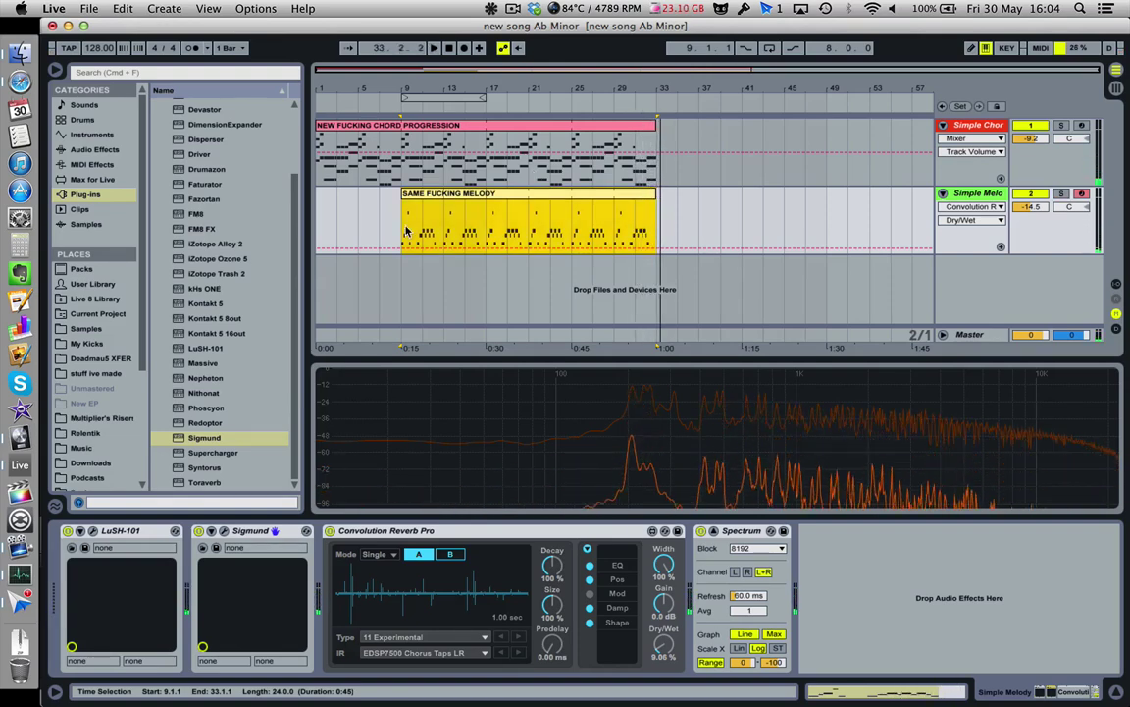
pyautogui.click(323, 209)
pyautogui.press('super+s')
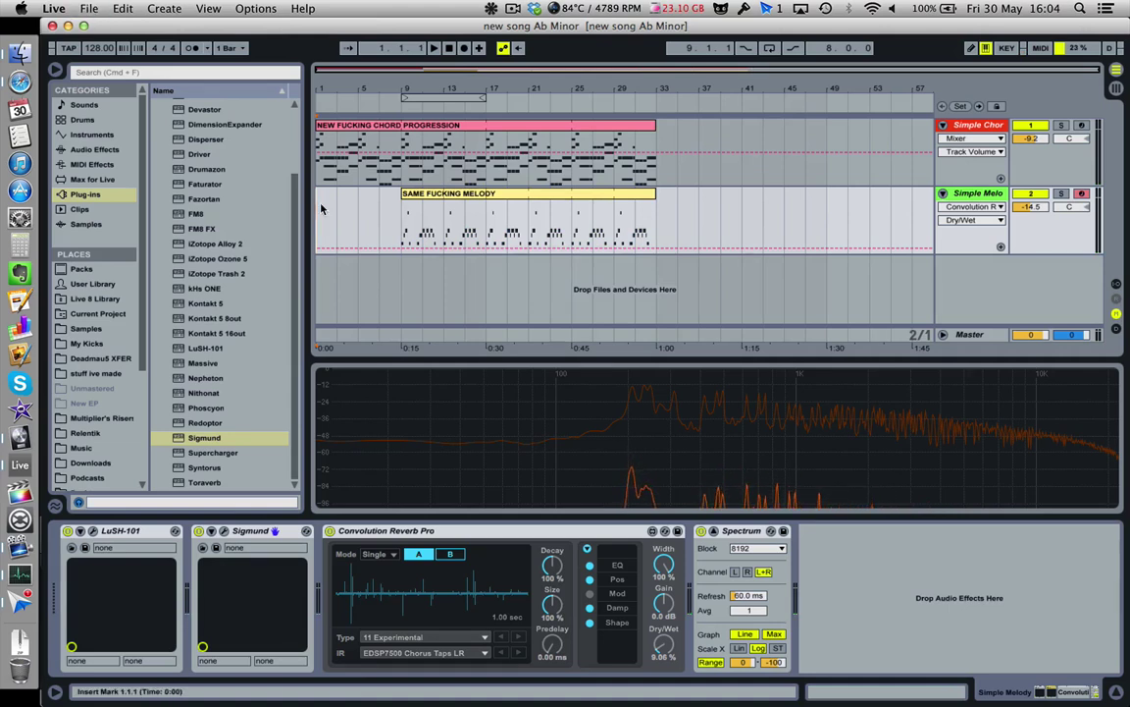
pyautogui.press('space')
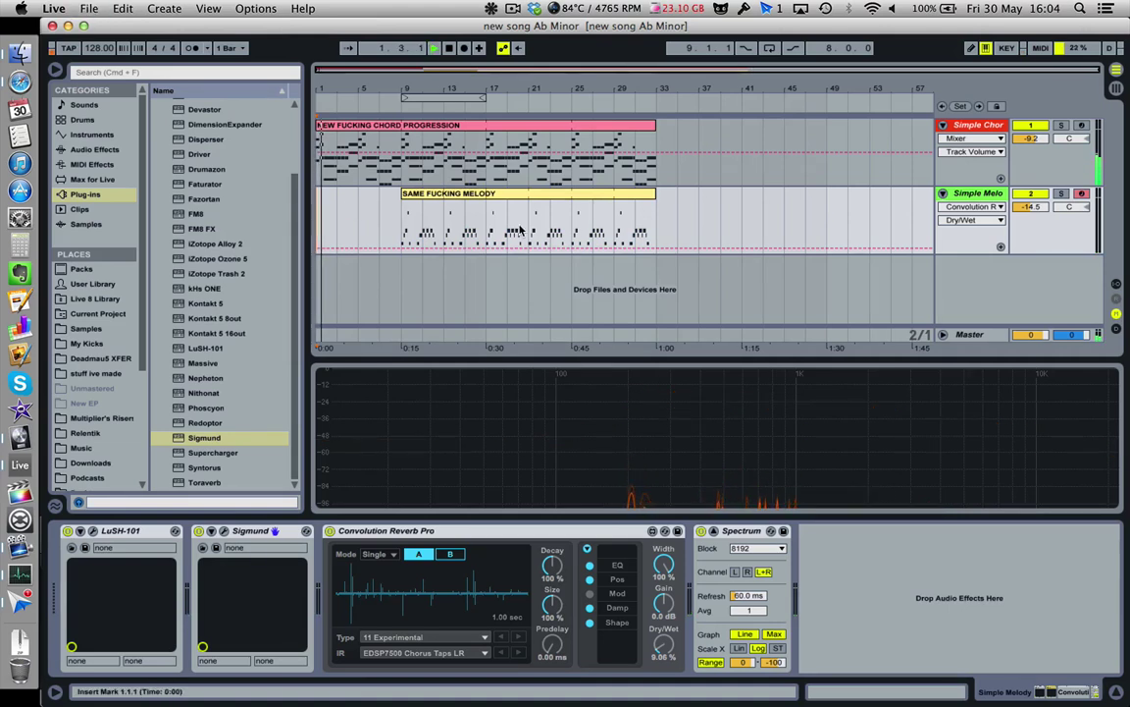
# - Insert EQ Eight between Sigmund and Convolution Reverb Pro on the melody track, with band 1 as a low-pass at about 241 Hz
pyautogui.click(586, 203)
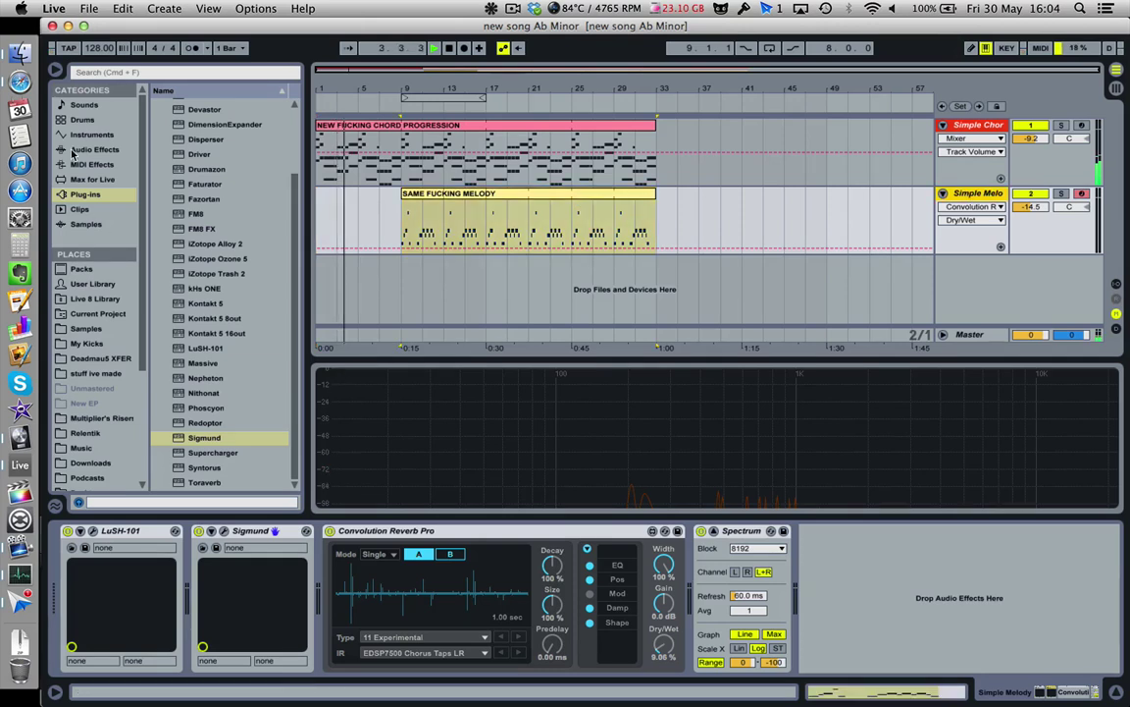
pyautogui.click(73, 150)
pyautogui.click(169, 125)
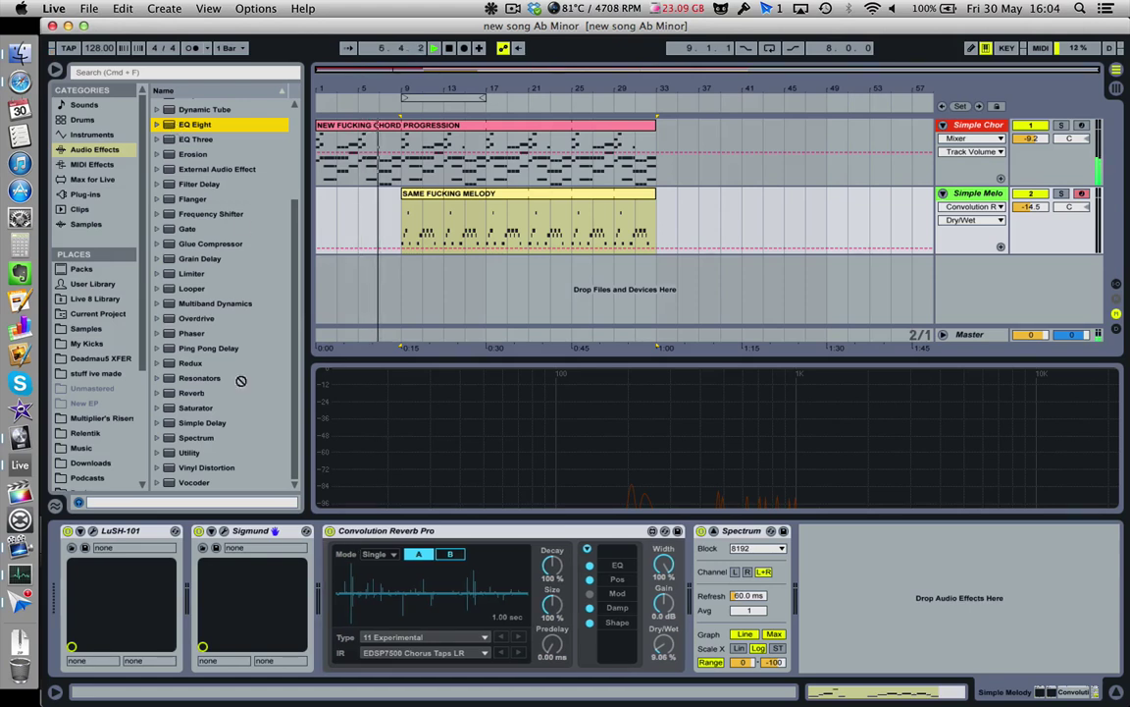
pyautogui.moveTo(241, 381); pyautogui.dragTo(448, 592)
pyautogui.click(378, 656)
pyautogui.click(381, 643)
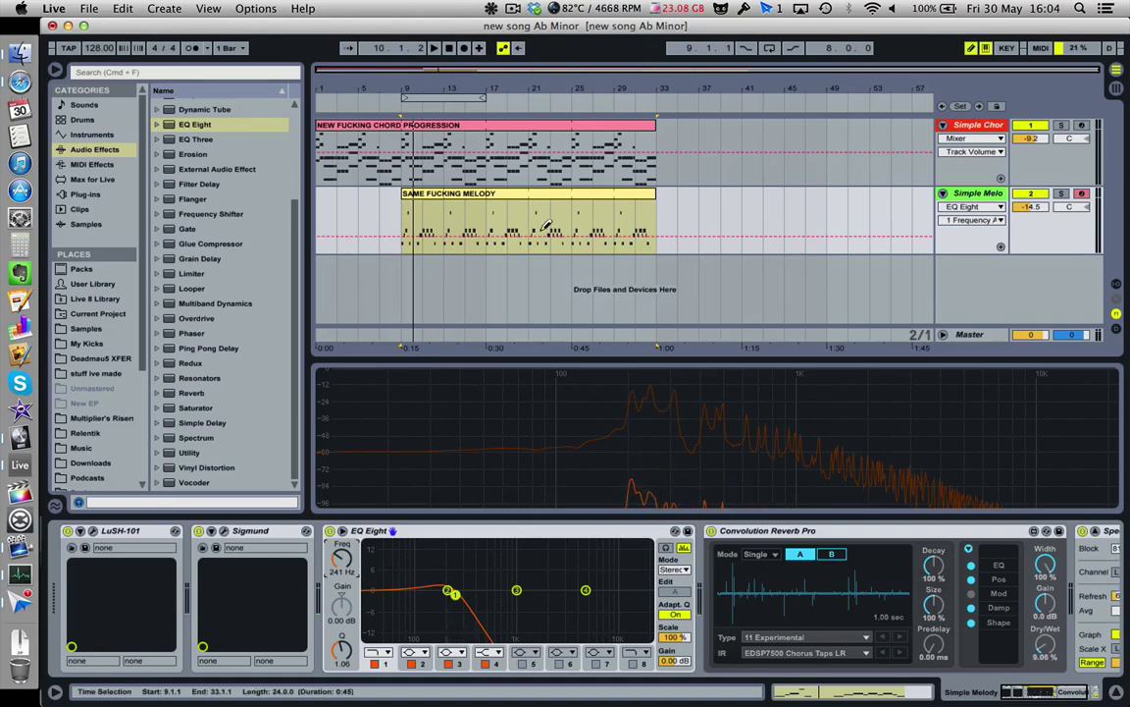
# - Automate EQ Eight's band 1 frequency on the melody to ramp up from bar 9 and hold at 22.0 kHz from bar 25
pyautogui.click(579, 211)
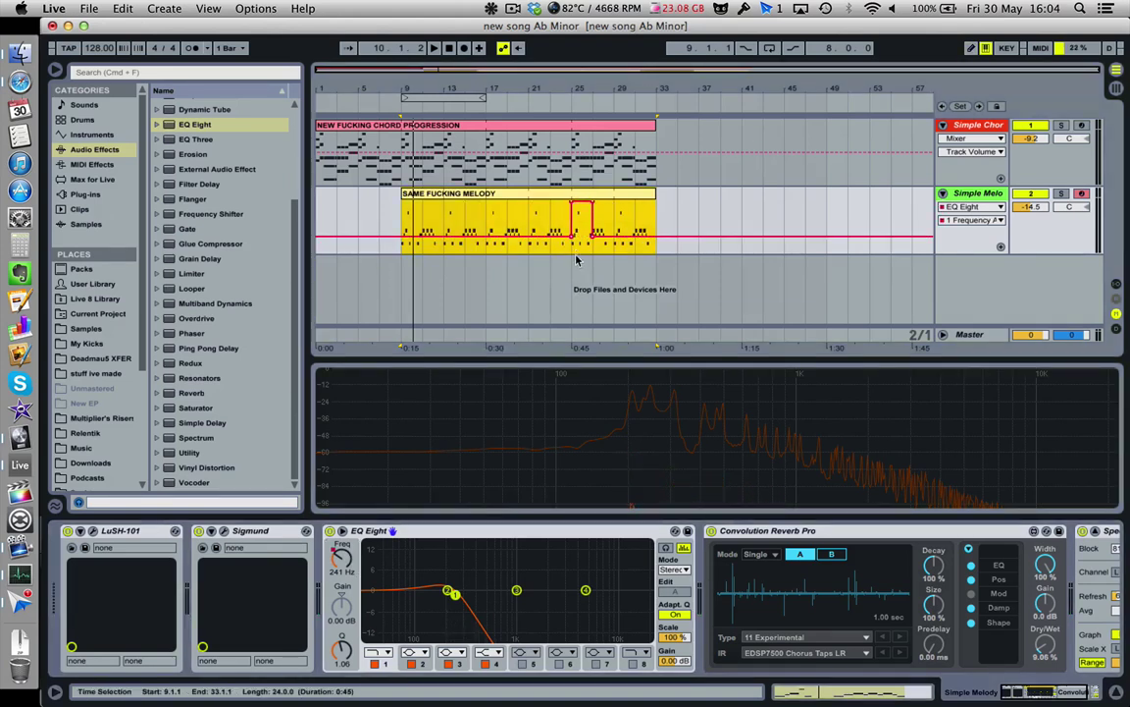
pyautogui.moveTo(572, 236); pyautogui.dragTo(401, 235)
pyautogui.press('space')
pyautogui.click(593, 236)
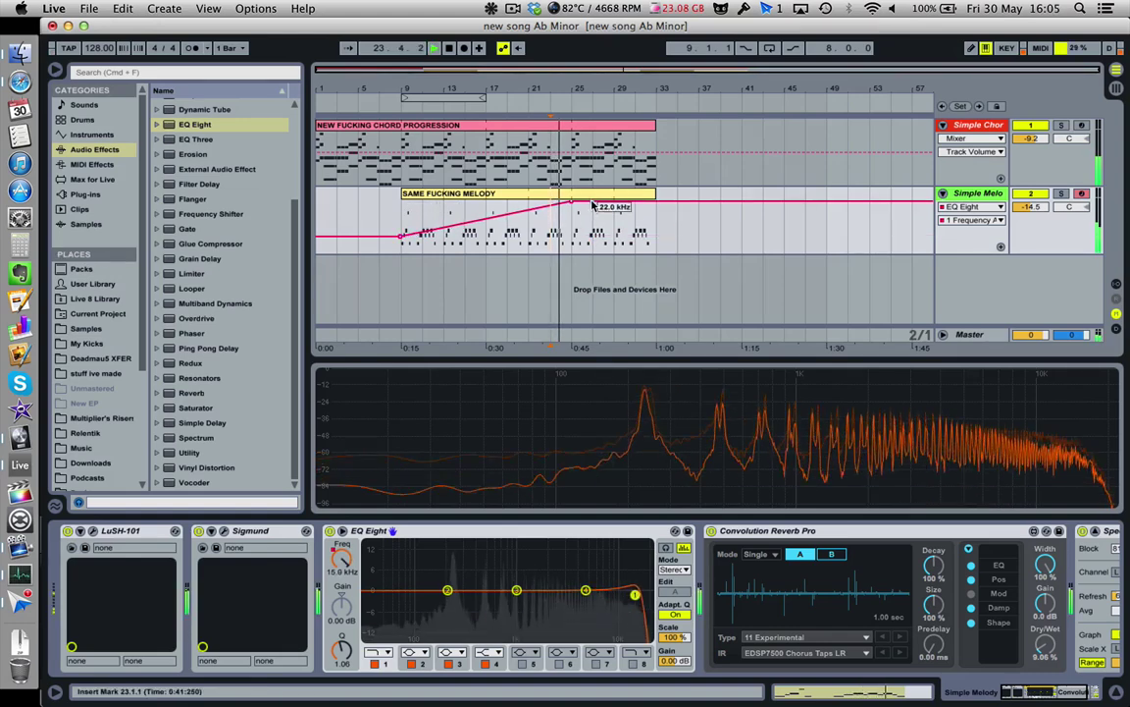
# - Play the filter sweep from bar 23, restart playback from bar 1 and save the song
pyautogui.press('space')
pyautogui.press('space')
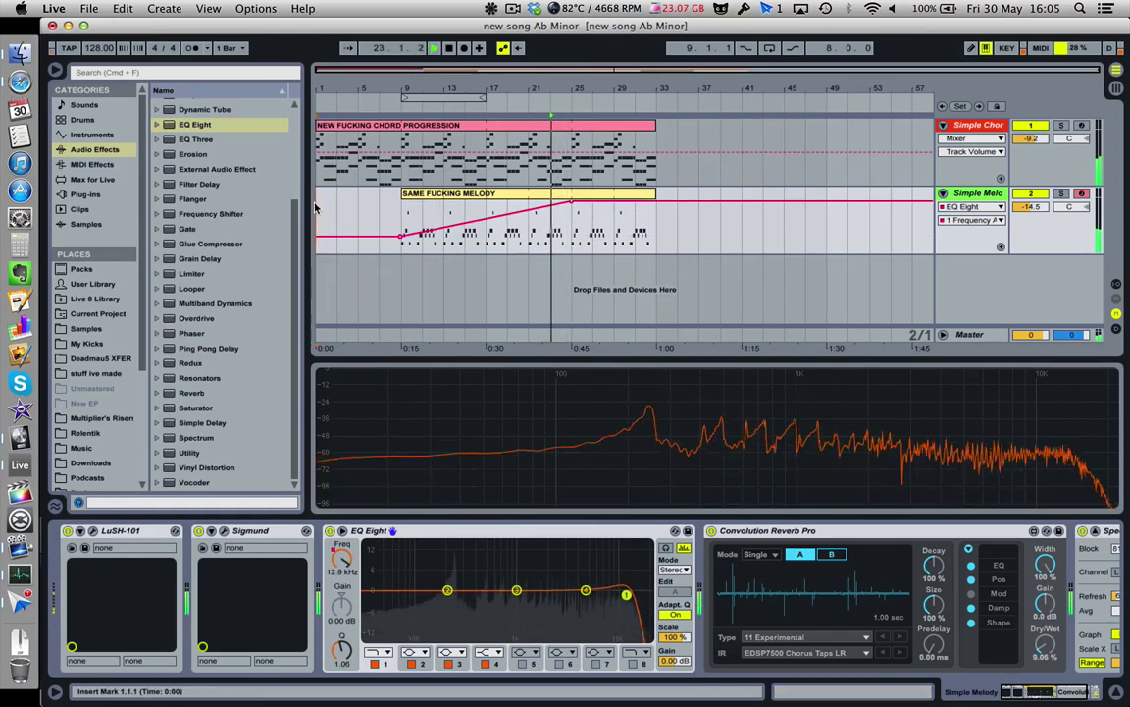
pyautogui.press('space')
pyautogui.press('space')
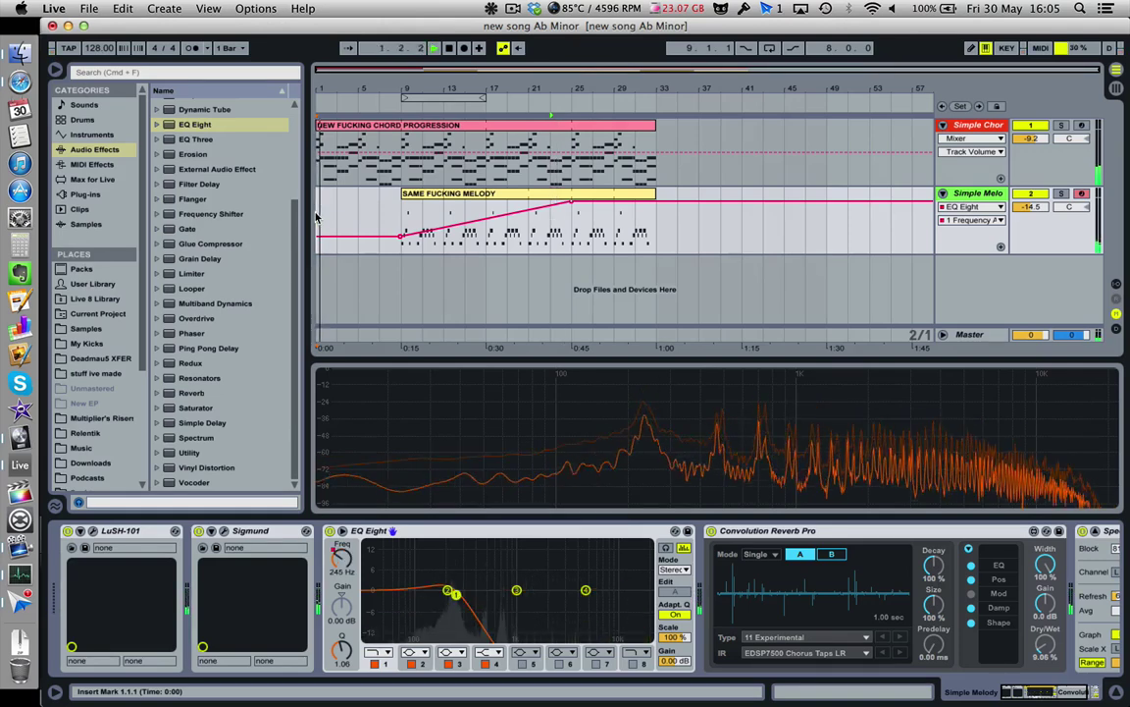
pyautogui.press('super+s')
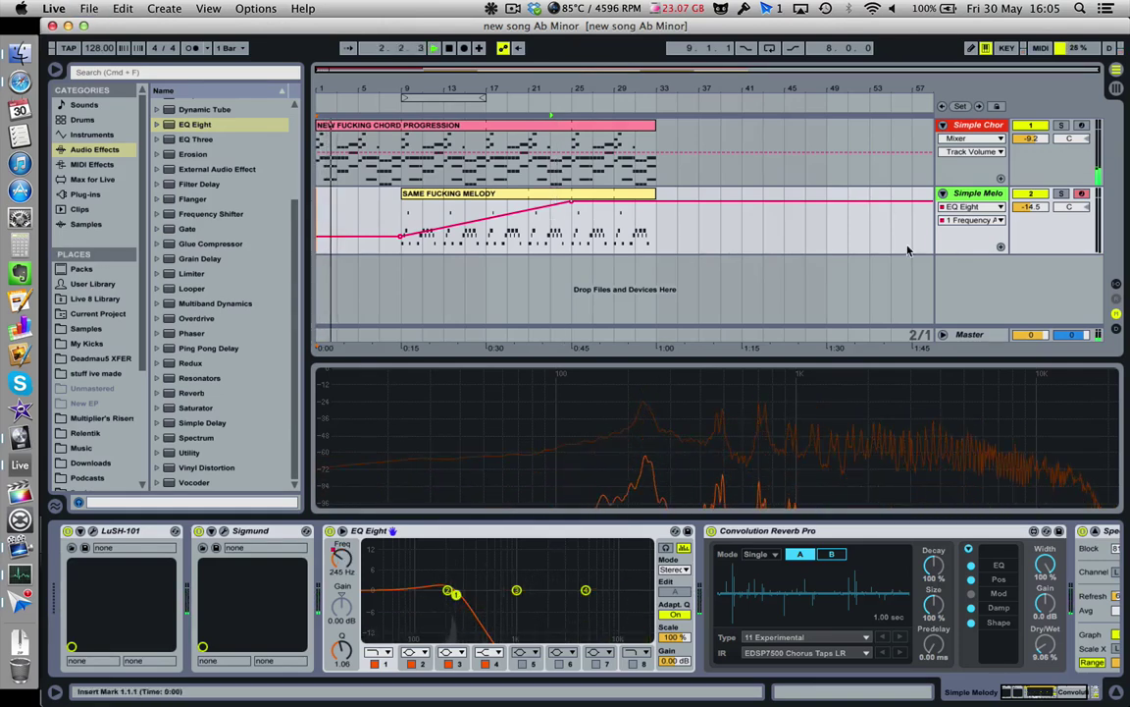
# - Switch to Sparrow, delete both inbox messages and return to Live's arrangement
pyautogui.press('super+Tab')
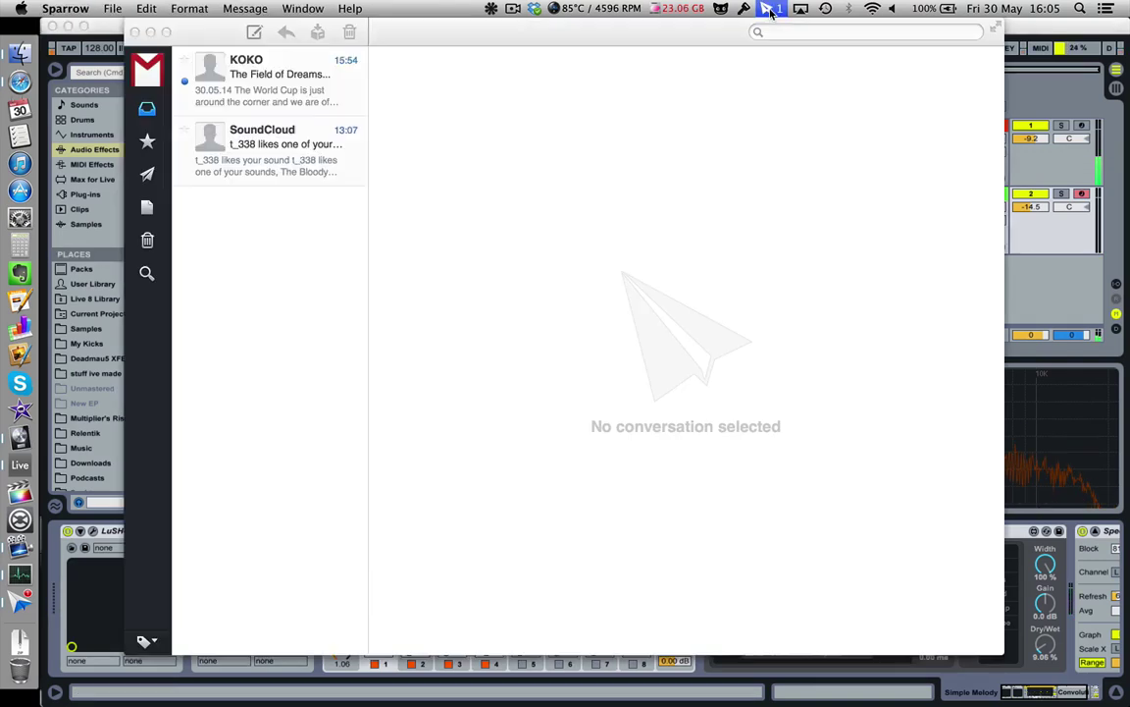
pyautogui.click(280, 92)
pyautogui.press('BackSpace')
pyautogui.press('BackSpace')
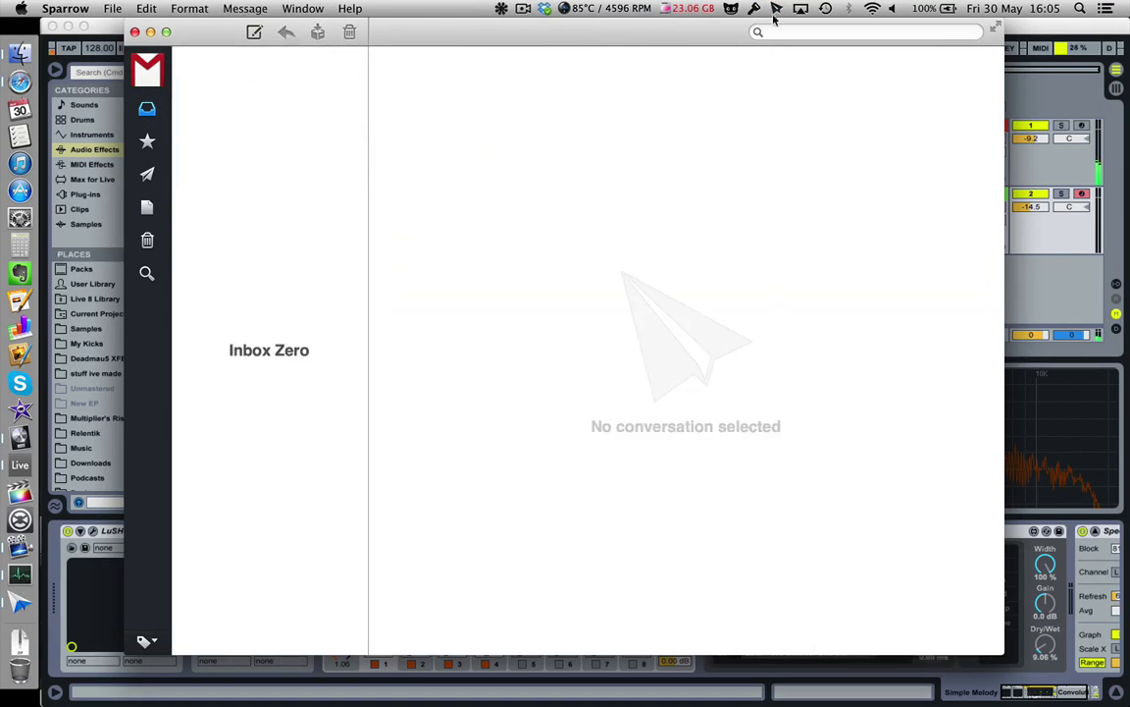
pyautogui.press('super+Tab')
pyautogui.click(677, 231)
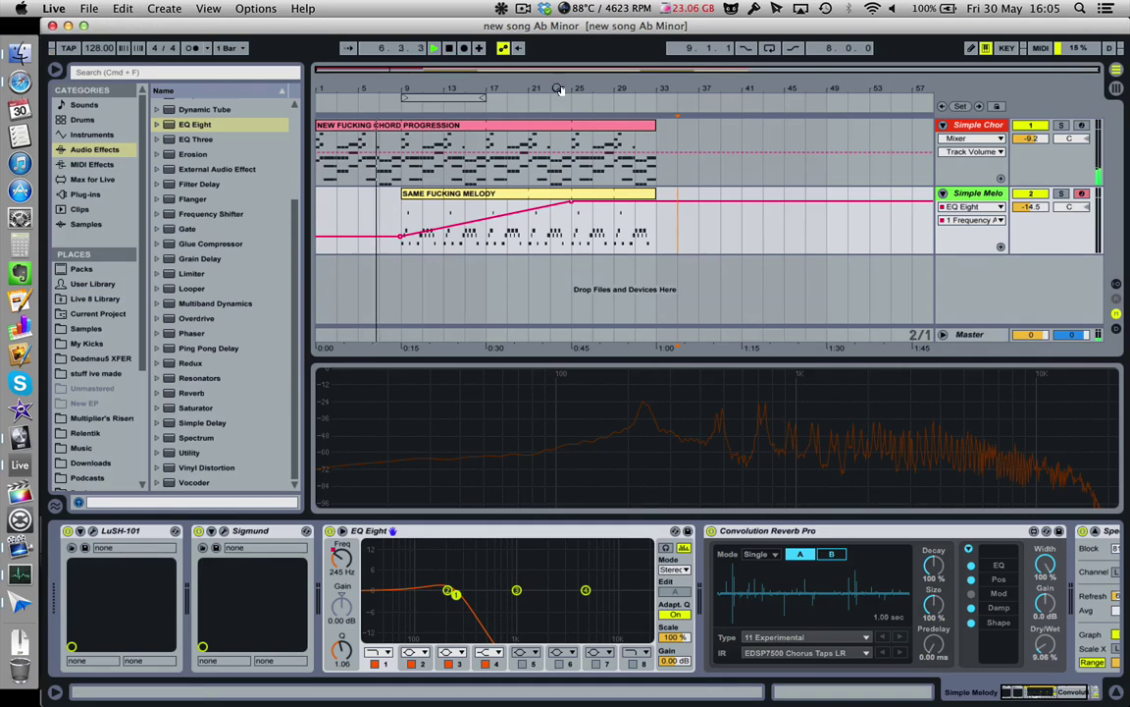
# - Move the upper breakpoint of the melody's filter automation from bar 25 to bar 33 and save the song
pyautogui.click(523, 8)
pyautogui.press('Escape')
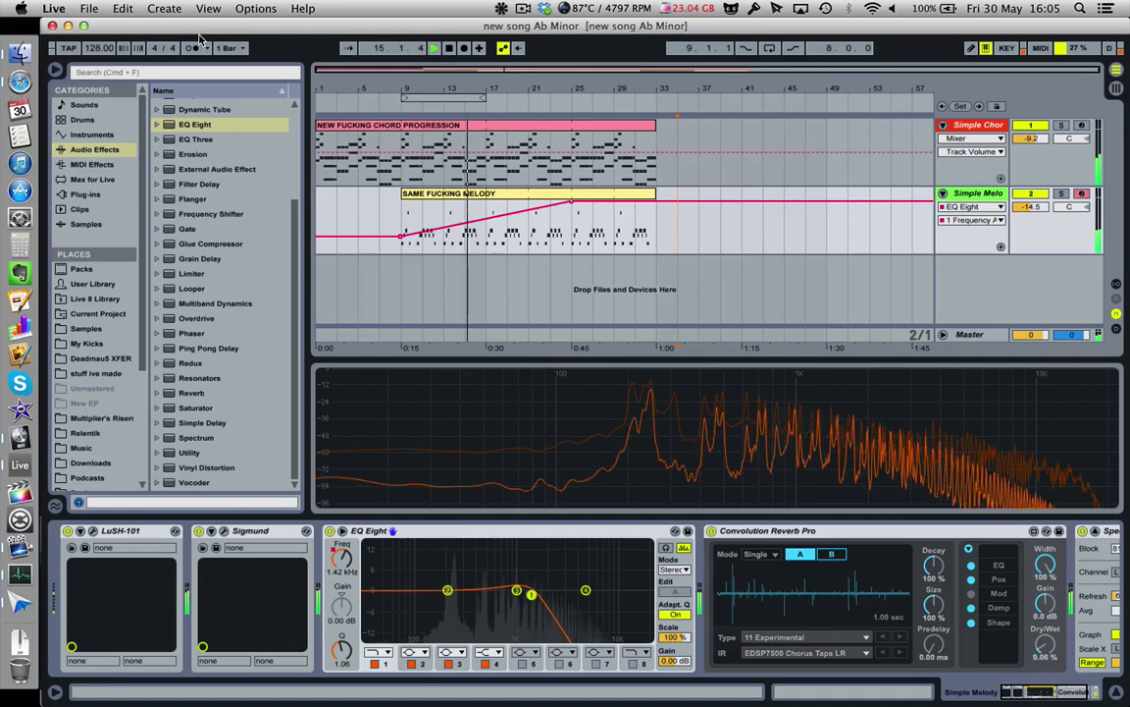
pyautogui.click(490, 192)
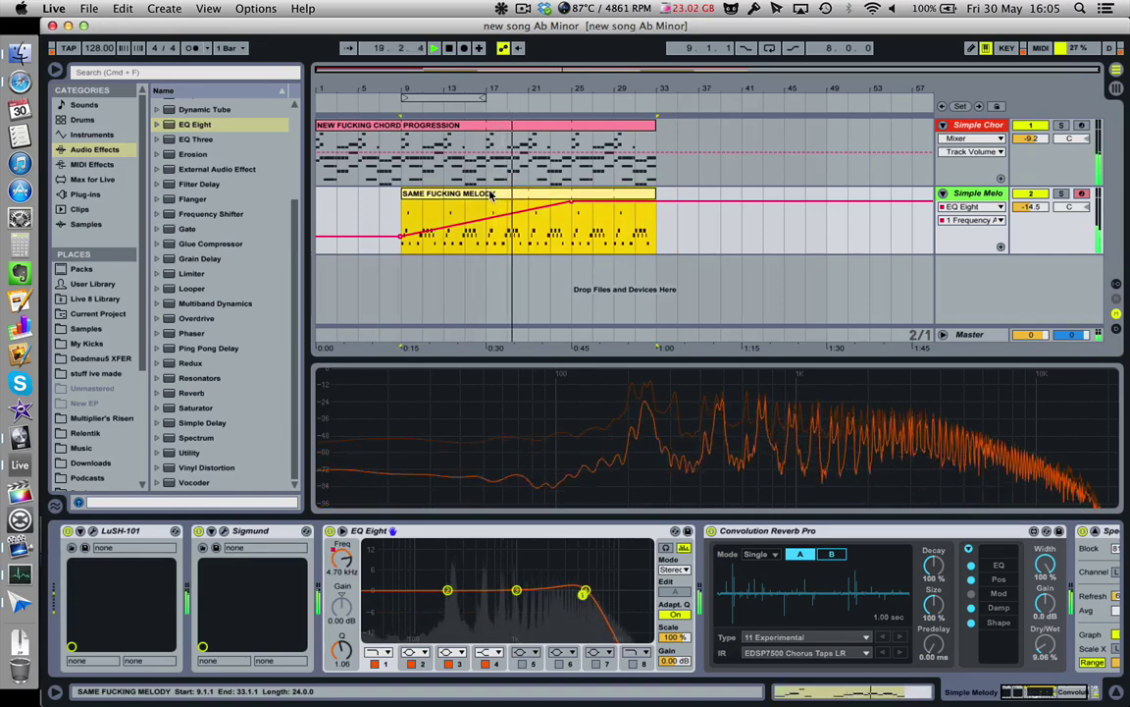
pyautogui.click(637, 226)
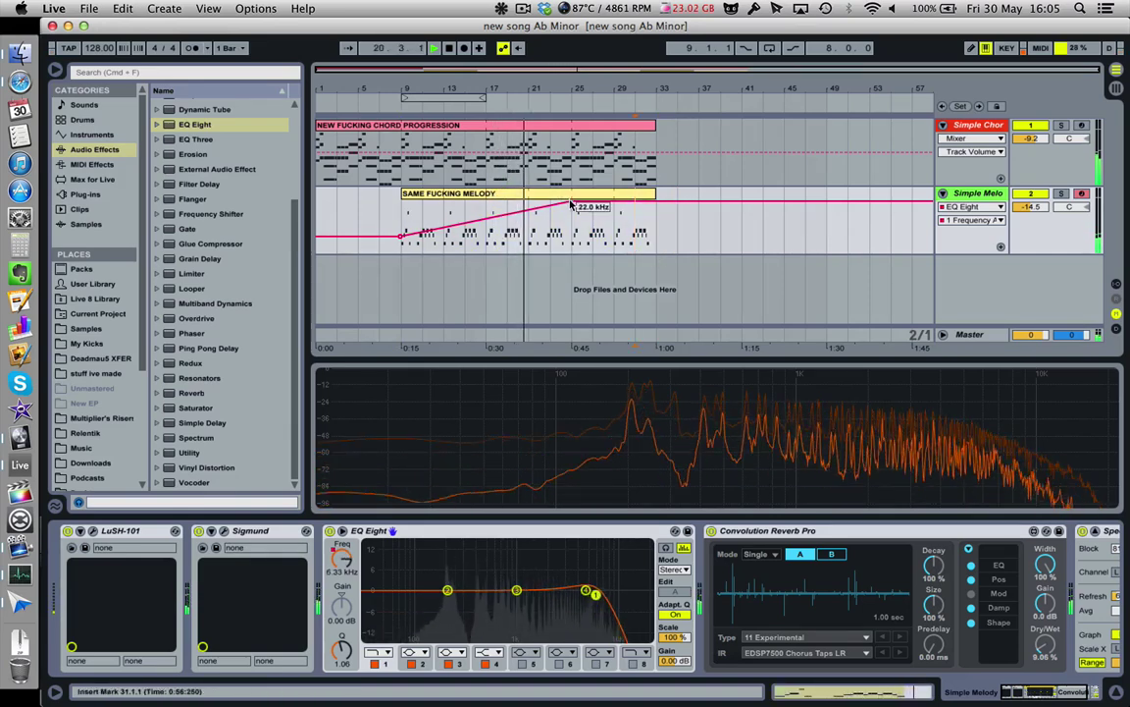
pyautogui.moveTo(572, 204); pyautogui.dragTo(655, 202)
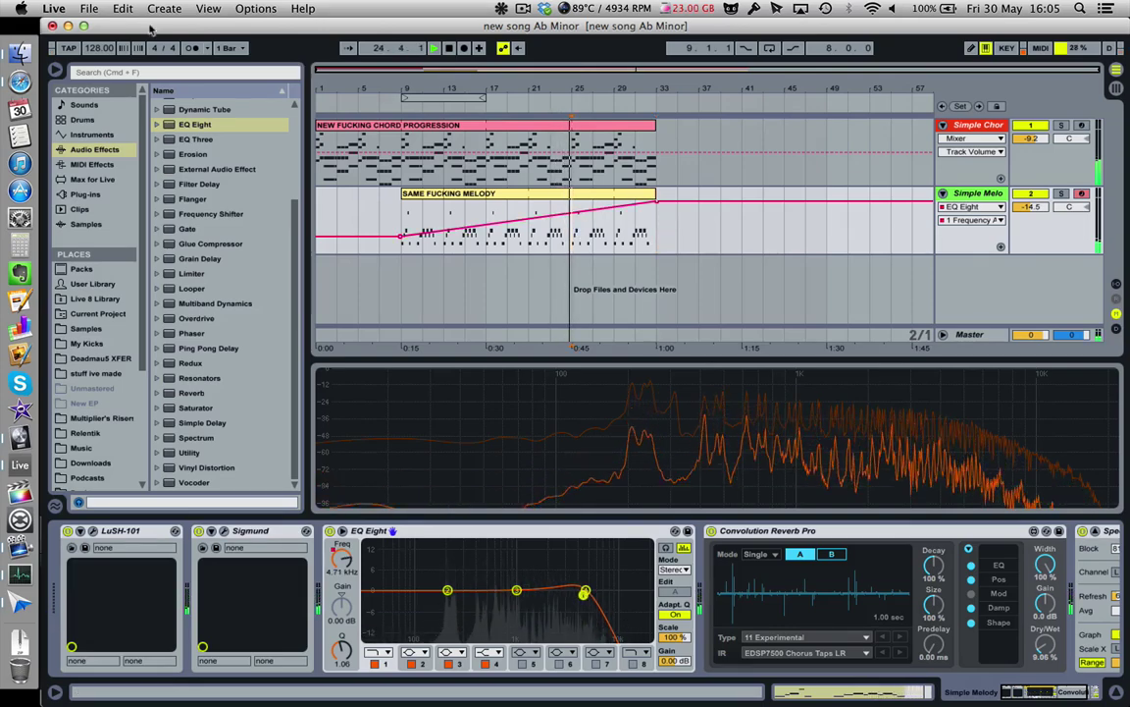
pyautogui.click(88, 7)
pyautogui.click(126, 145)
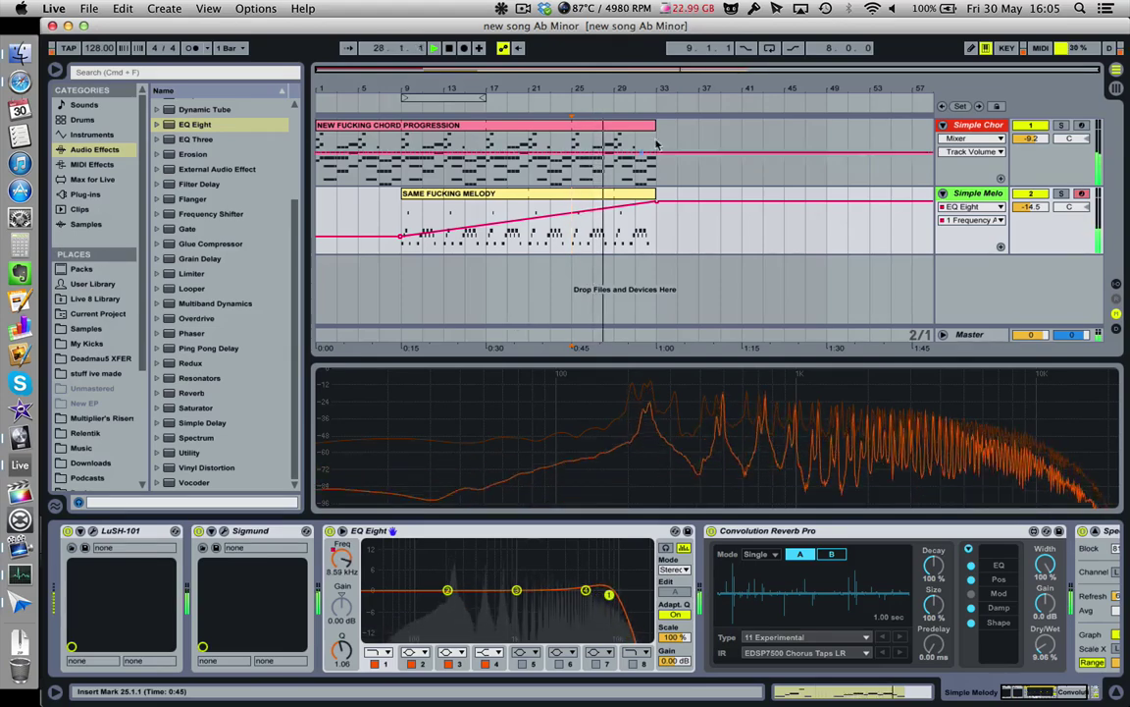
# - Stop playback, solo the melody track and place the insert marker at bar 17
pyautogui.click(633, 192)
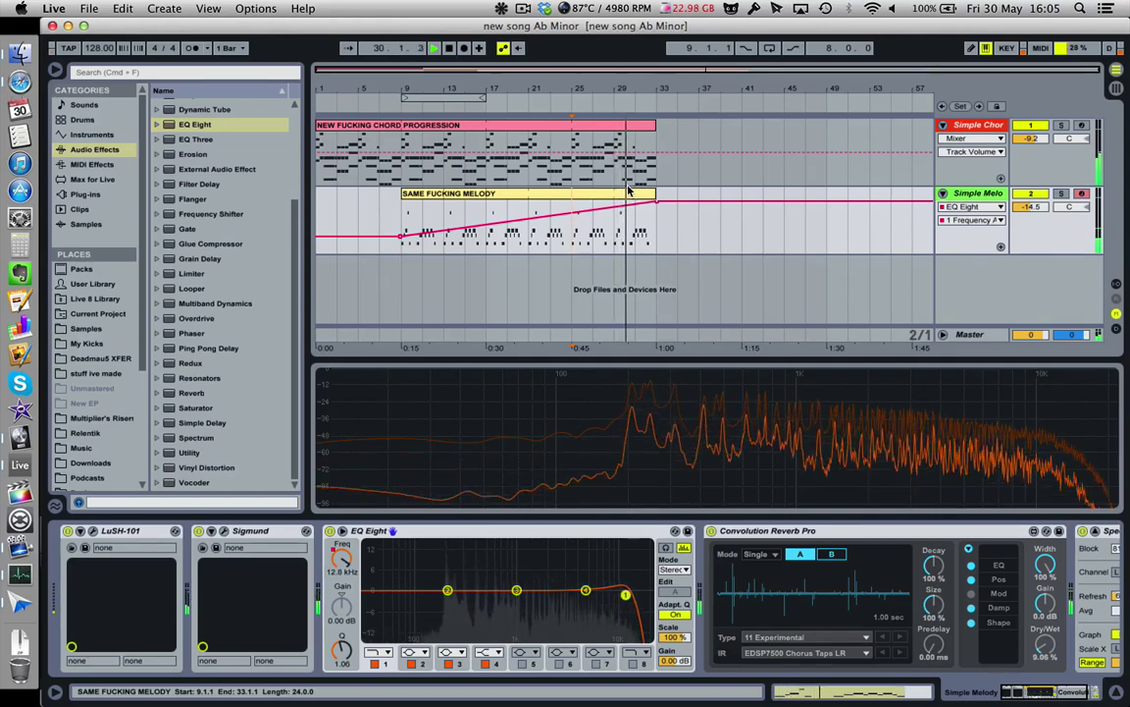
pyautogui.click(629, 193)
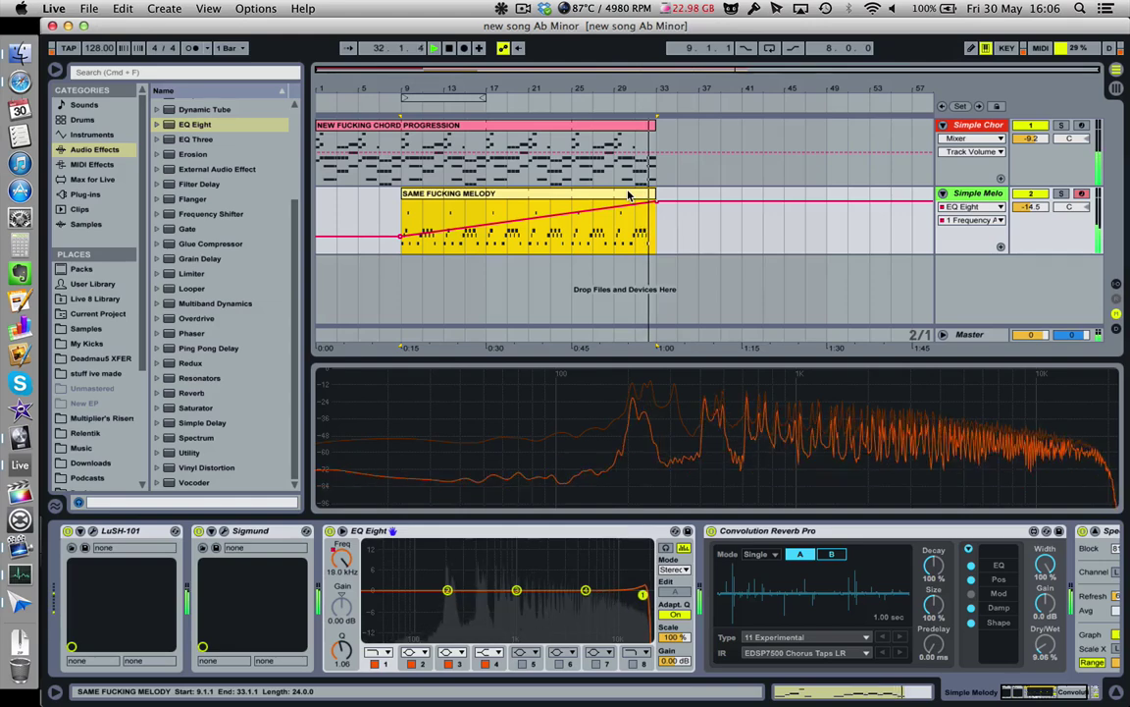
pyautogui.press('space')
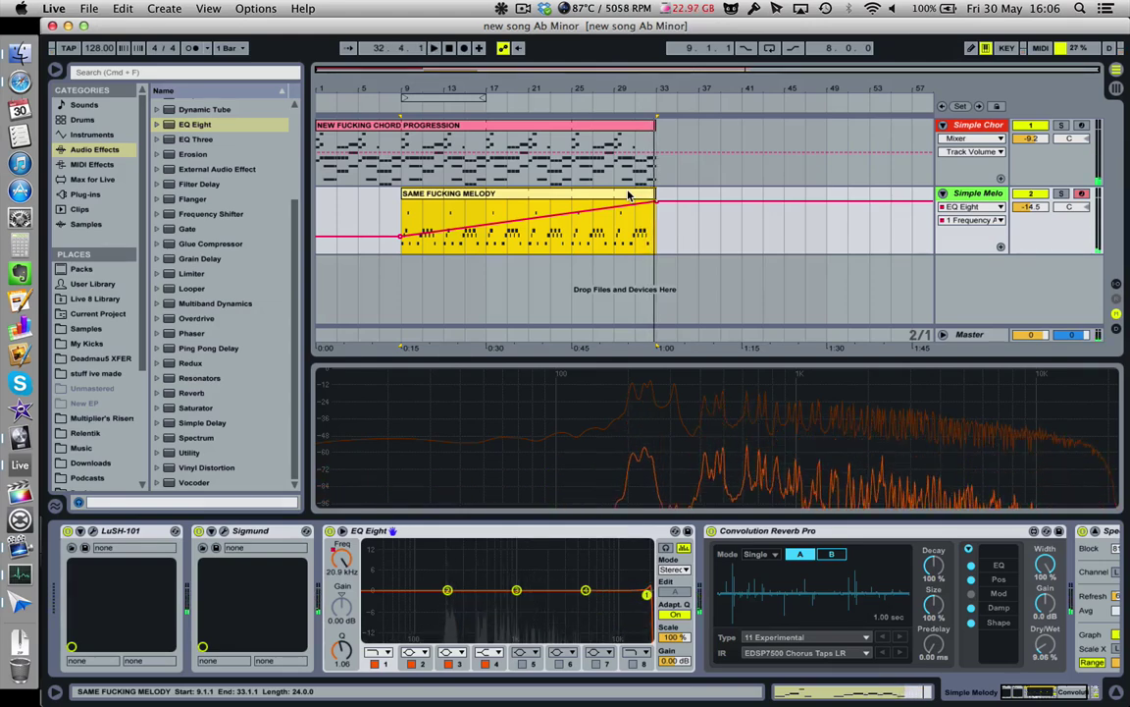
pyautogui.click(468, 214)
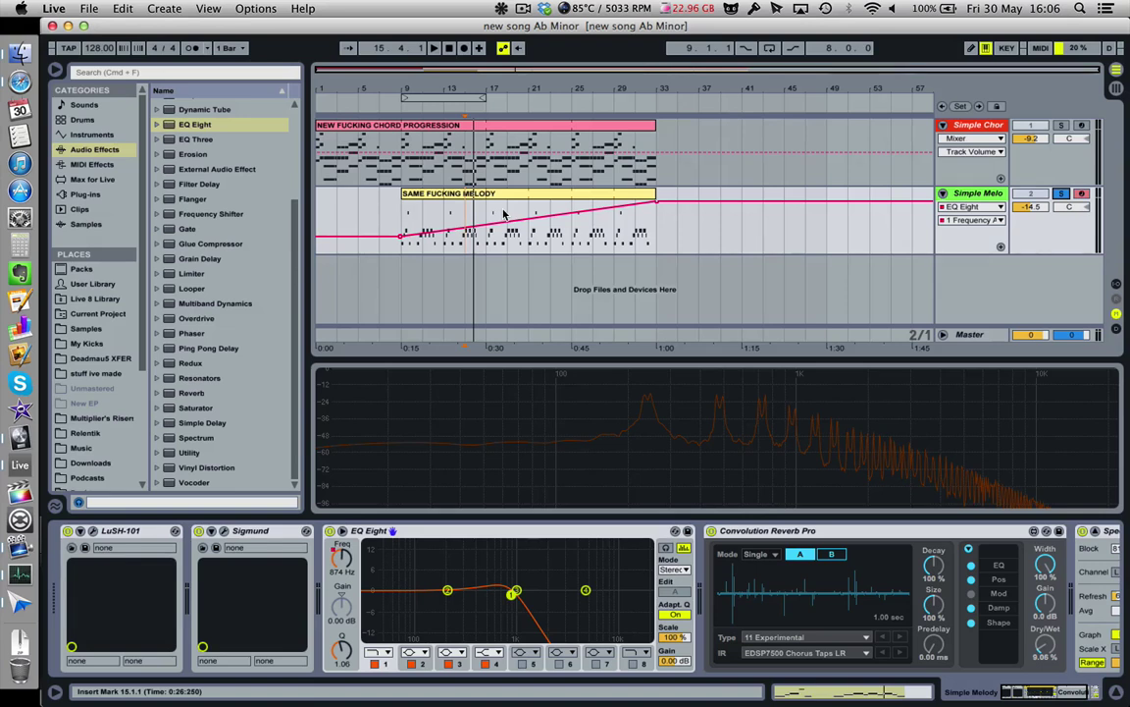
pyautogui.click(394, 220)
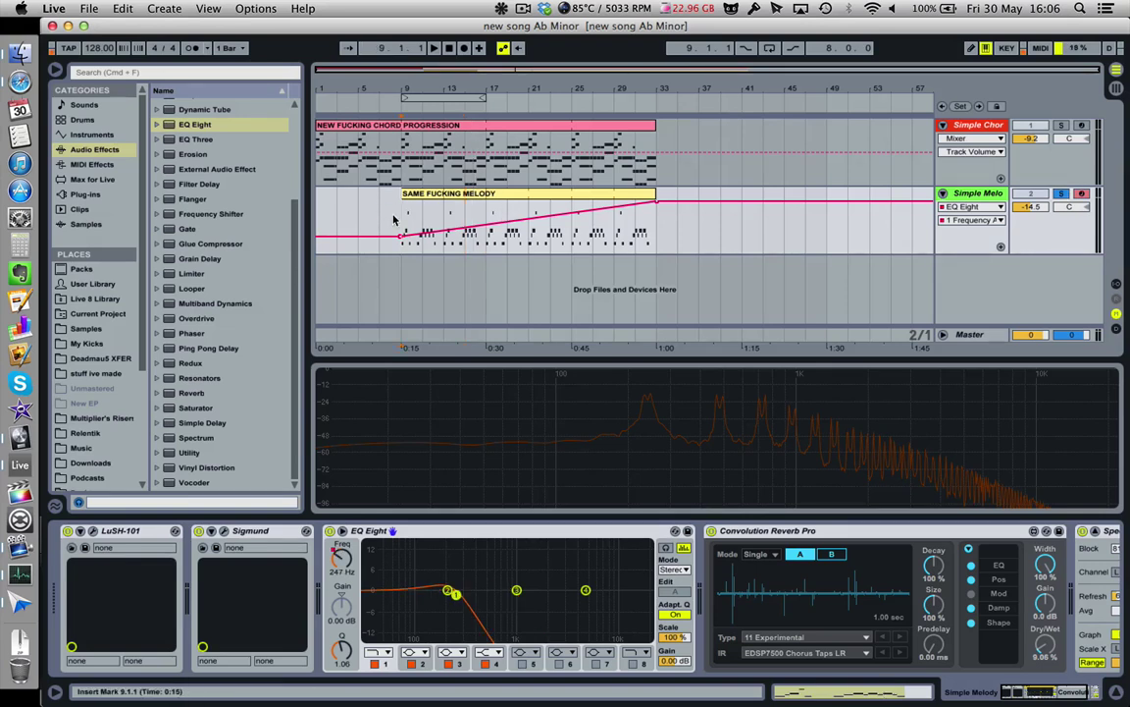
pyautogui.click(500, 202)
pyautogui.click(488, 220)
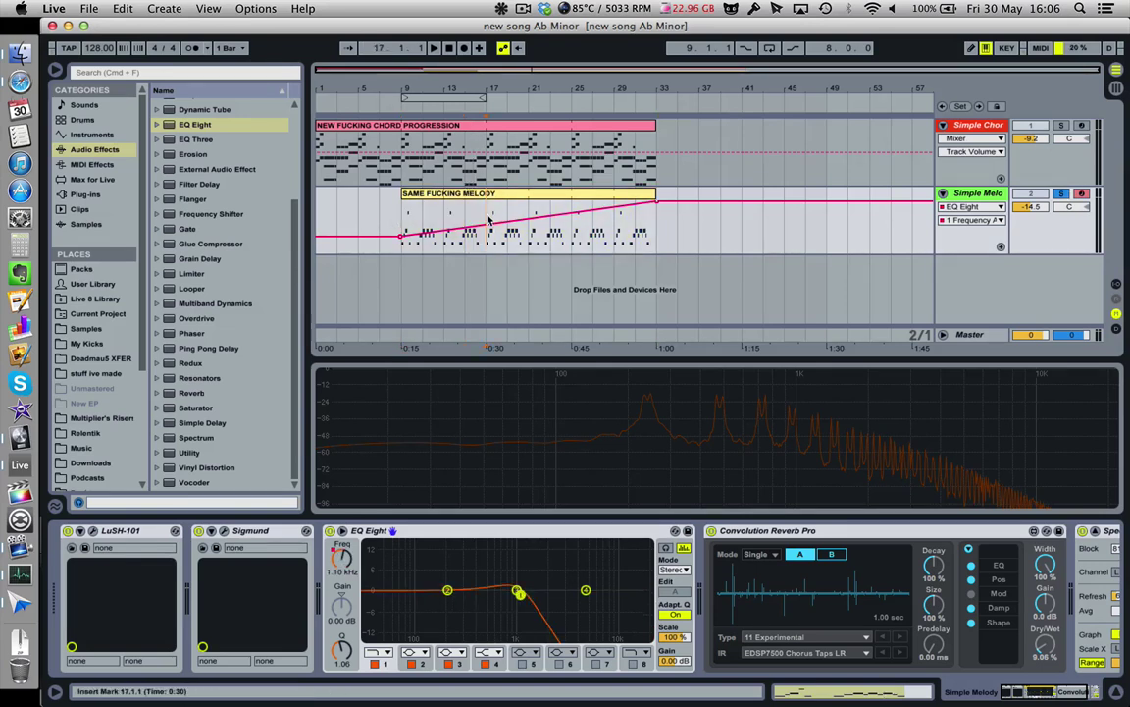
# - Set the melody clip's loop length to 8 bars and duplicate its first four bars of notes into bars 5 to 8
pyautogui.click(775, 697)
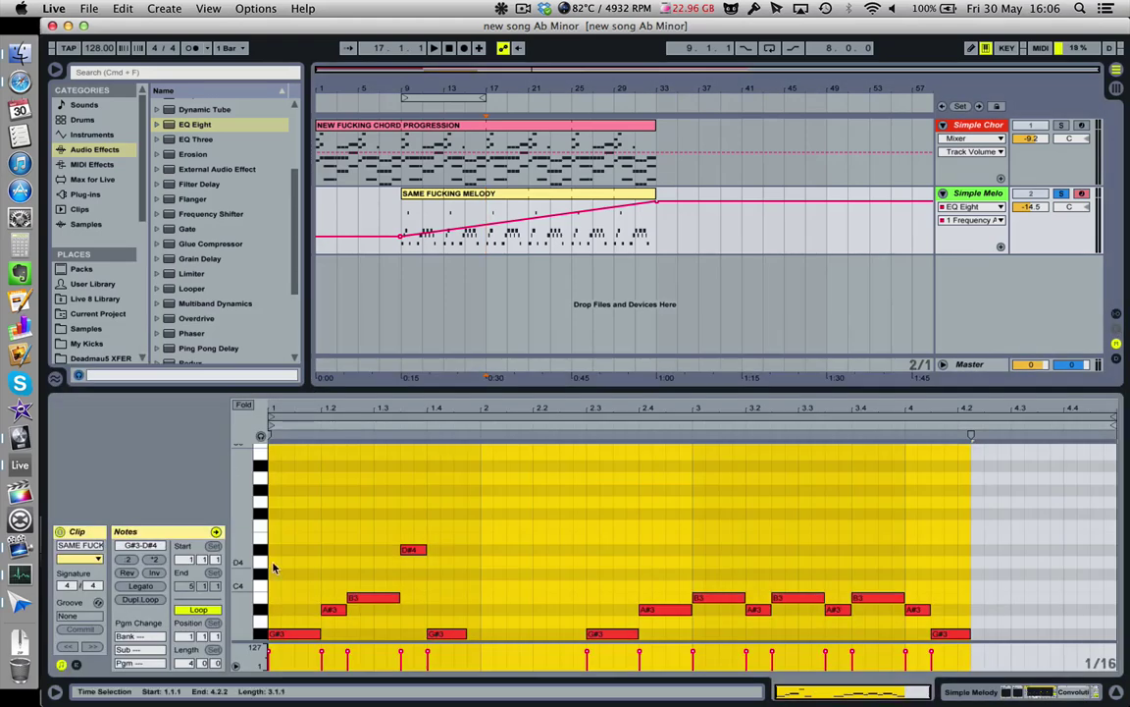
pyautogui.moveTo(191, 670); pyautogui.dragTo(186, 663)
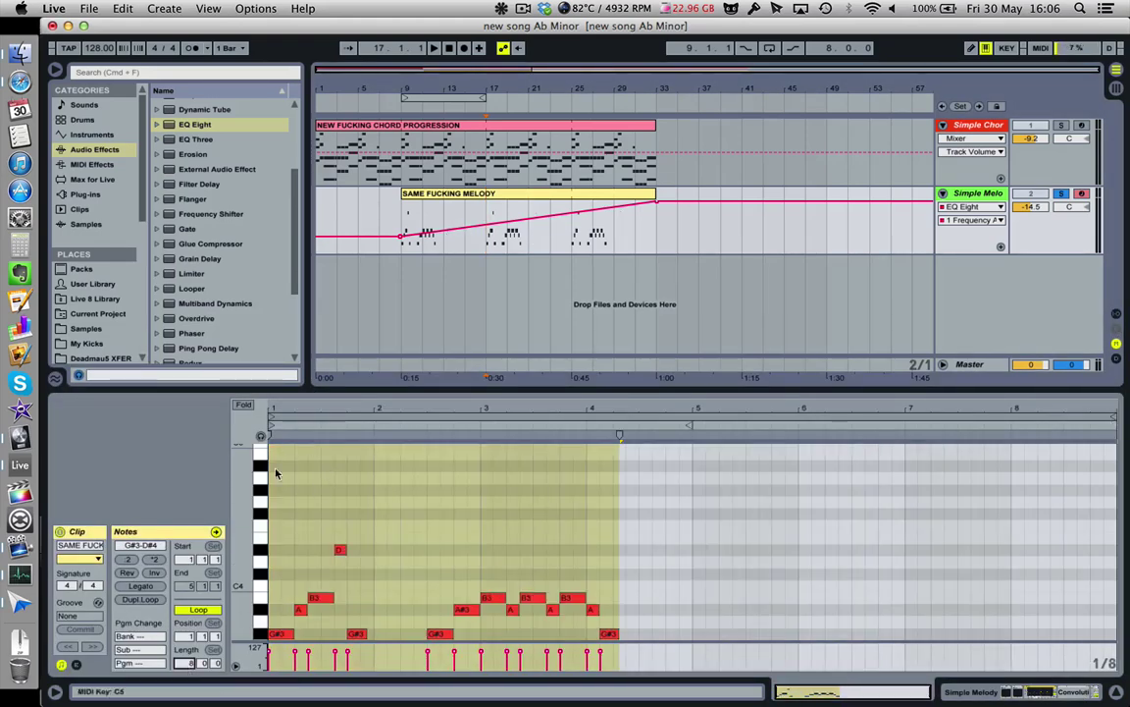
pyautogui.scroll(-1, 307, 551)
pyautogui.moveTo(279, 534); pyautogui.dragTo(688, 644)
pyautogui.scroll(-3, 676, 588)
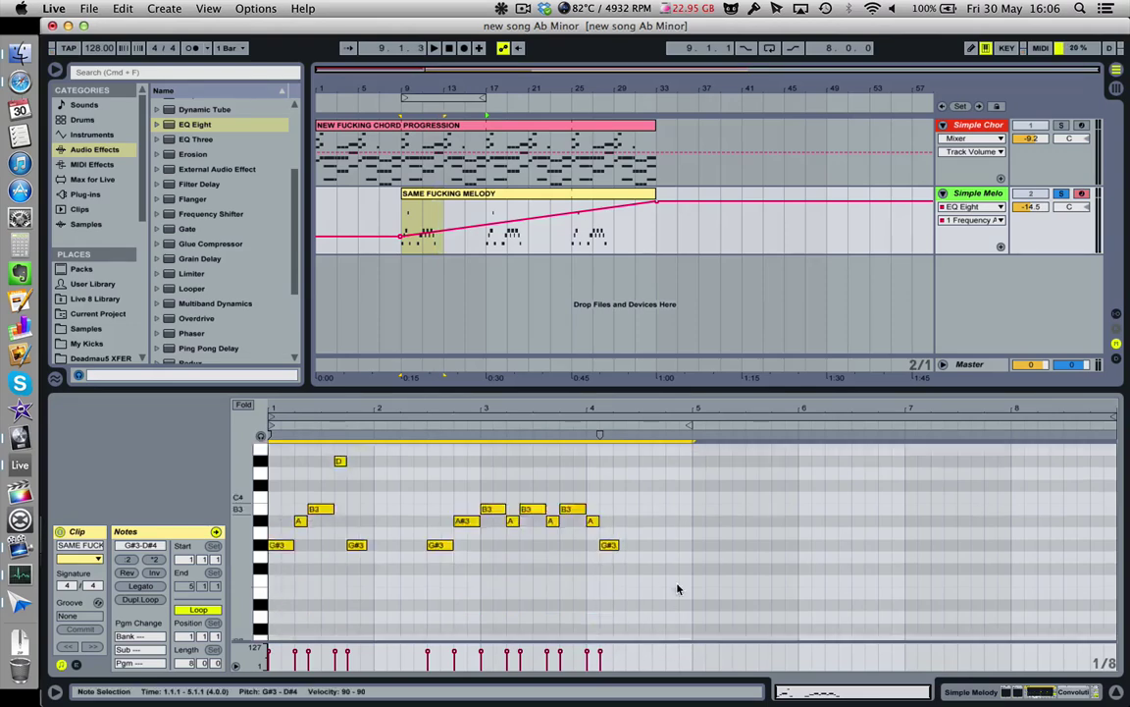
pyautogui.scroll(6, 677, 588)
pyautogui.scroll(8, 677, 589)
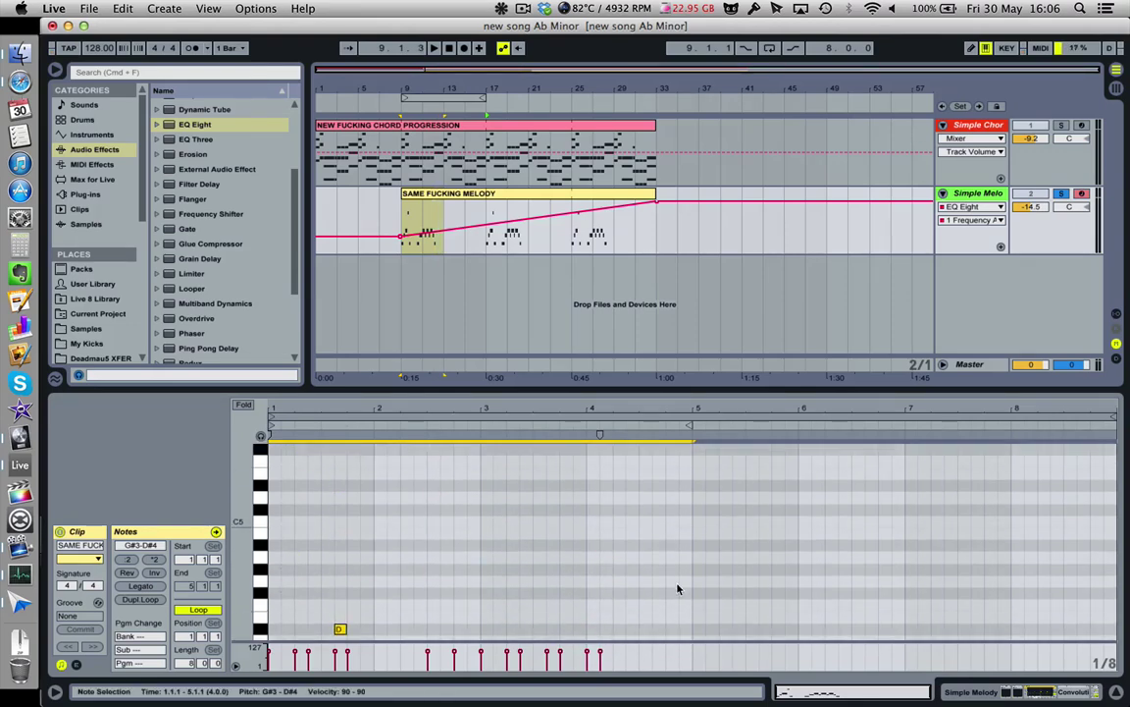
pyautogui.scroll(-2, 678, 588)
pyautogui.press('super+d')
pyautogui.scroll(-4, 677, 589)
pyautogui.scroll(1, 677, 589)
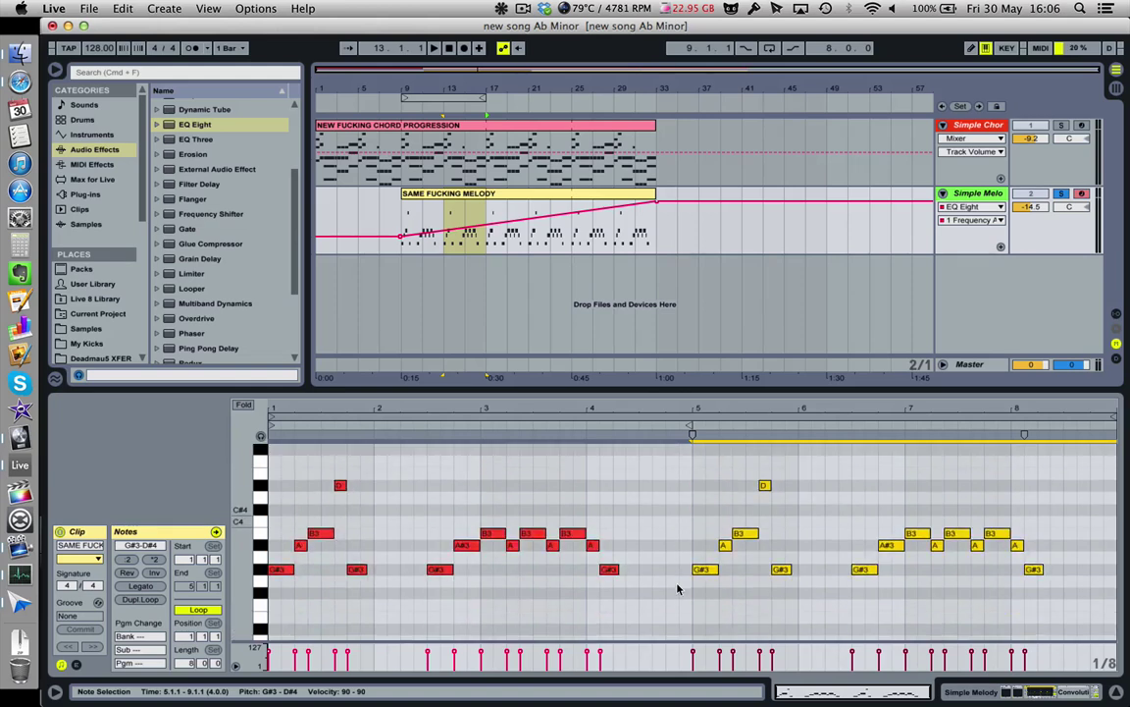
# - Listen to the soloed melody from bar 13 and again from bar 29
pyautogui.click(880, 513)
pyautogui.moveTo(883, 513); pyautogui.dragTo(933, 548)
pyautogui.click(446, 214)
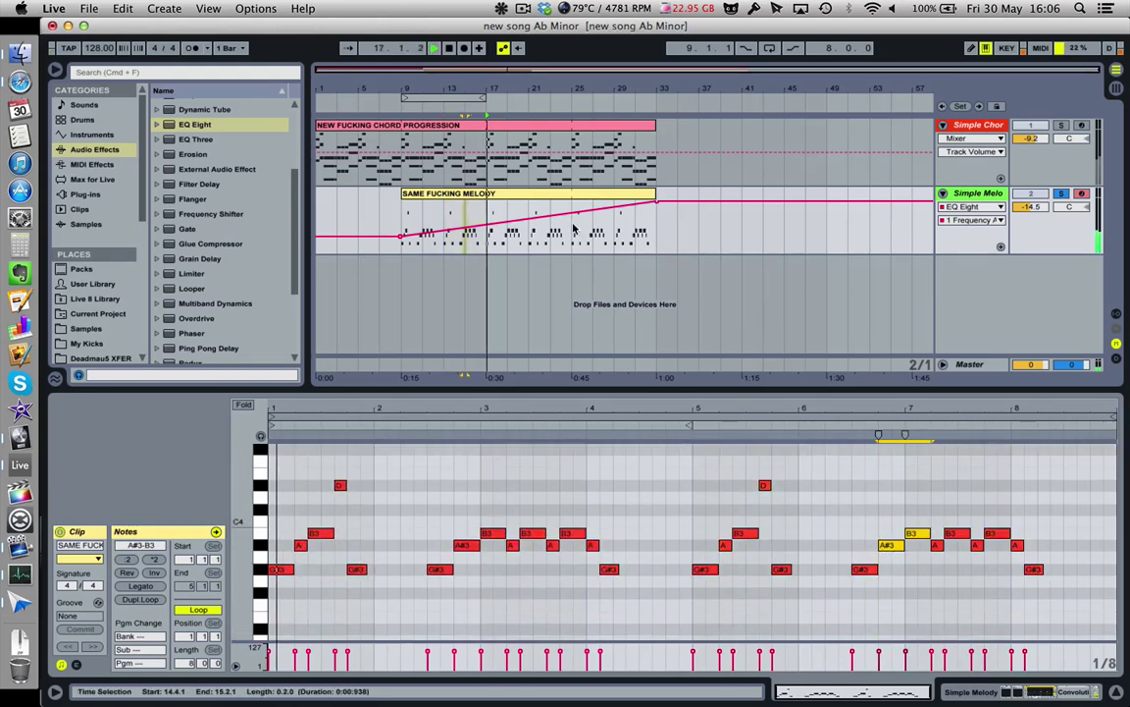
pyautogui.press('space')
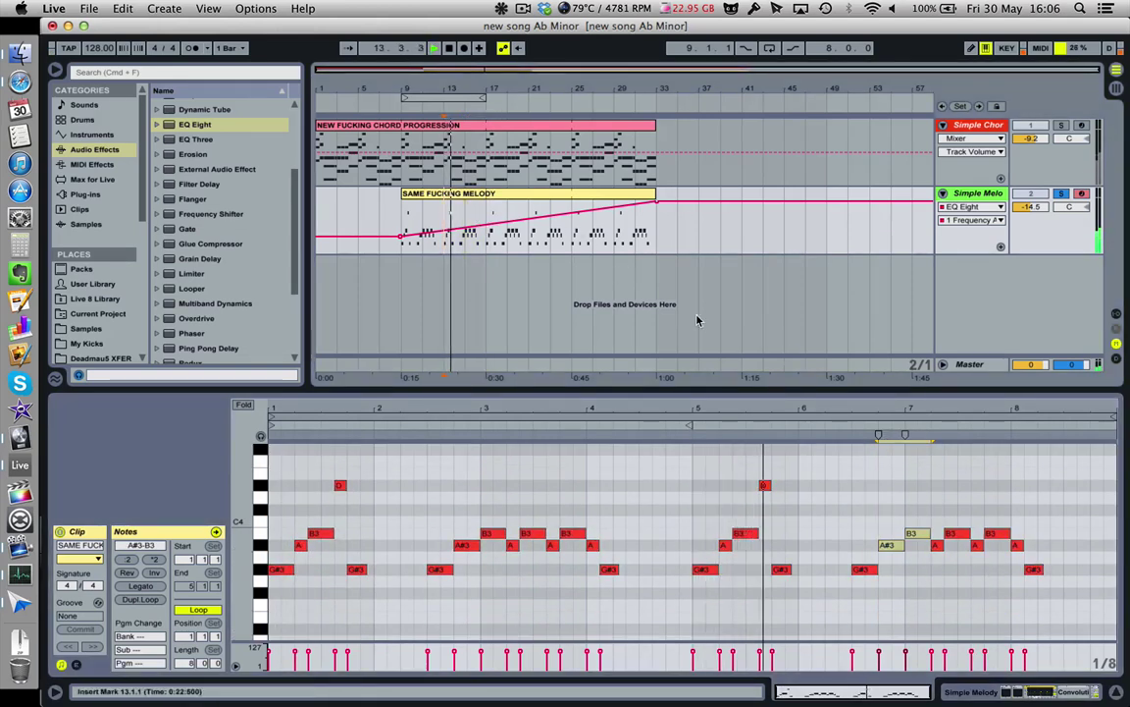
pyautogui.press('space')
pyautogui.click(621, 233)
pyautogui.press('space')
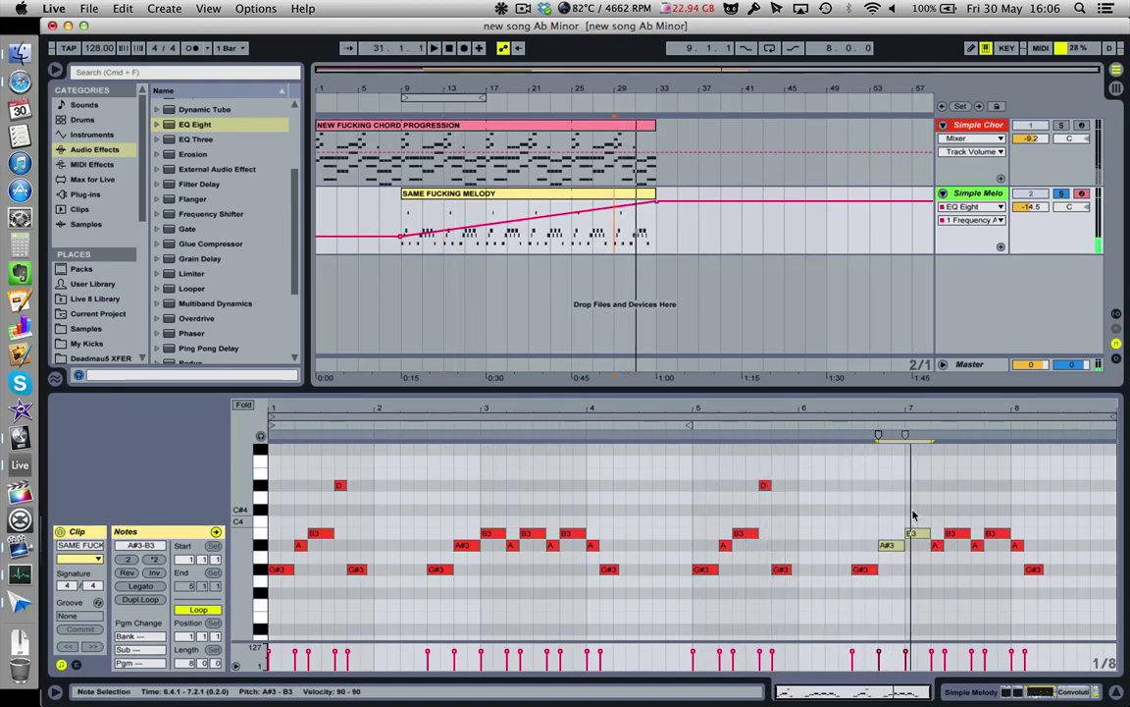
# - Lower the B3 and A#3 notes from clip bar 7 onward by three semitones to G#3 and G3, and play the result
pyautogui.press('space')
pyautogui.moveTo(913, 512); pyautogui.dragTo(1016, 556)
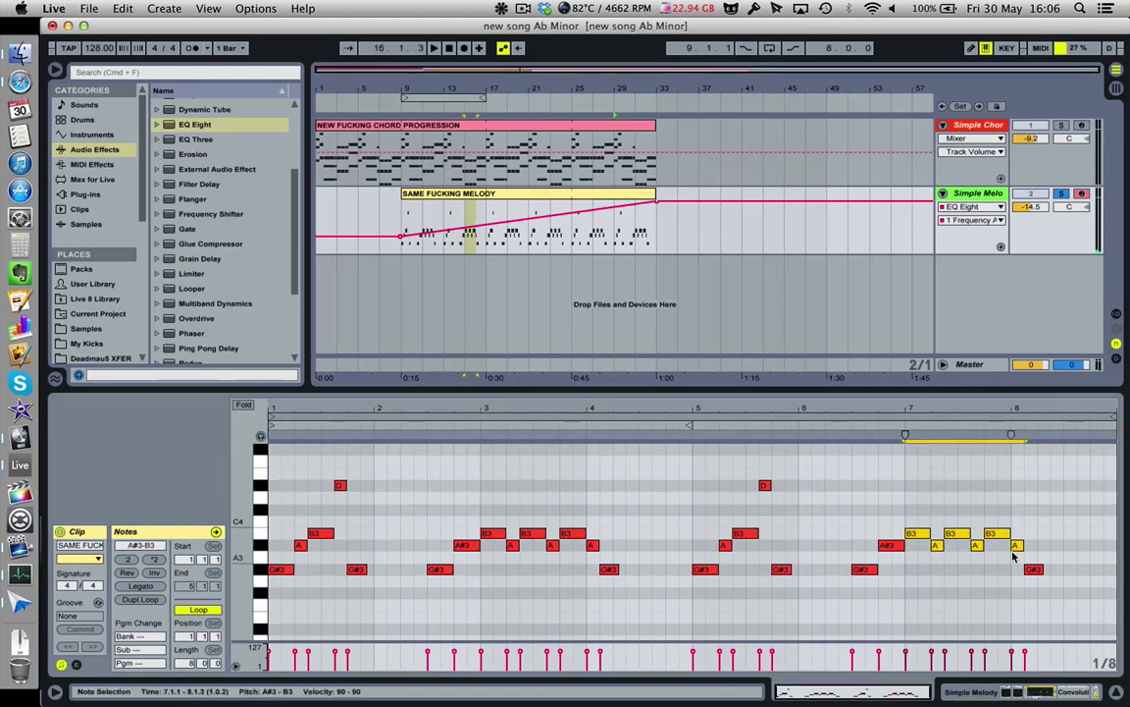
pyautogui.press('Down')
pyautogui.press('Down')
pyautogui.press('Down')
pyautogui.press('space')
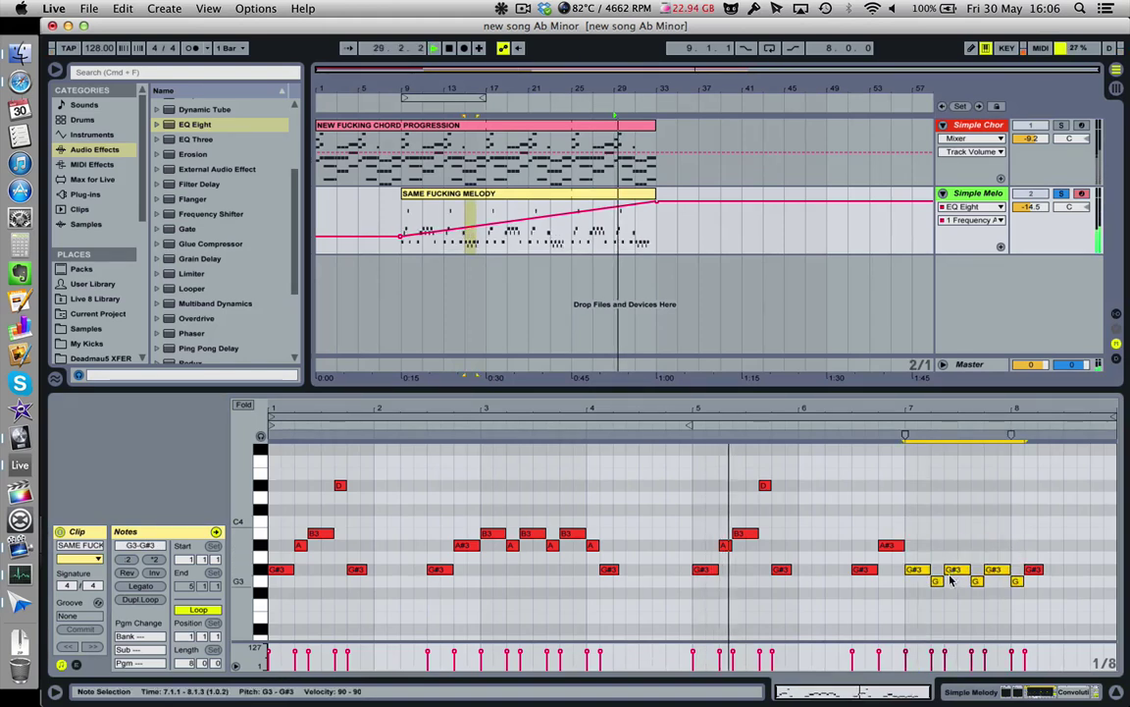
# - Reselect the lowered G#3 and G3 notes from clip bar 7 onward and replay the melody from bar 29
pyautogui.moveTo(925, 587); pyautogui.dragTo(1040, 586)
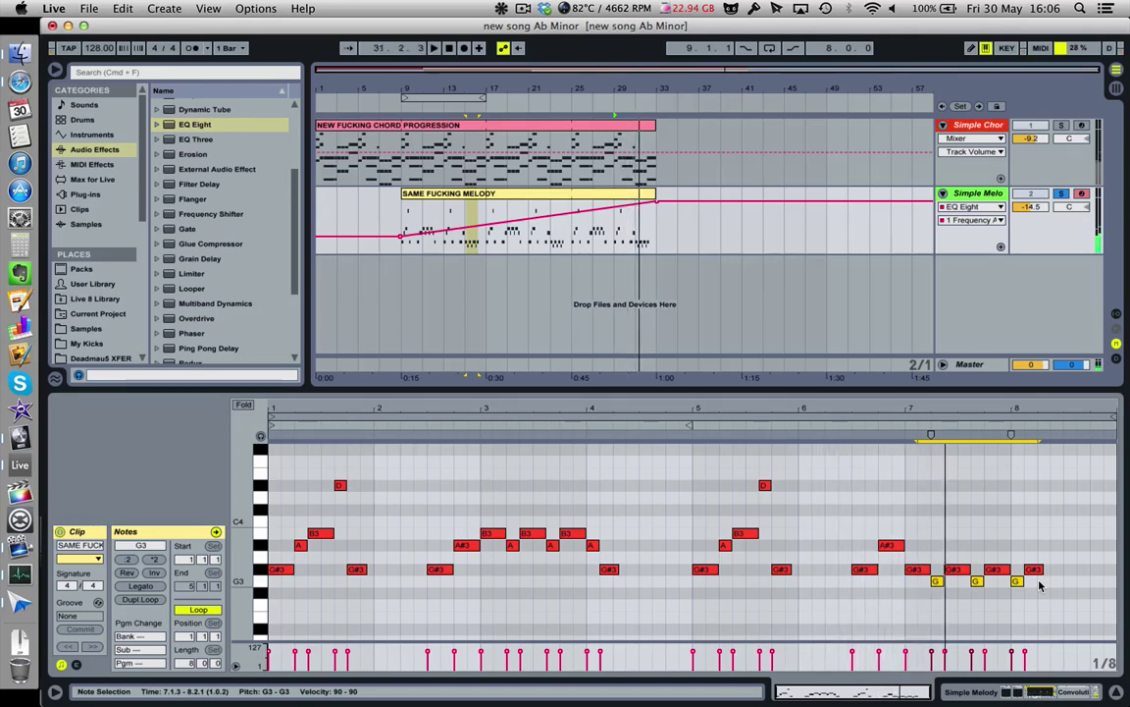
pyautogui.press('space')
pyautogui.moveTo(916, 564); pyautogui.dragTo(1017, 606)
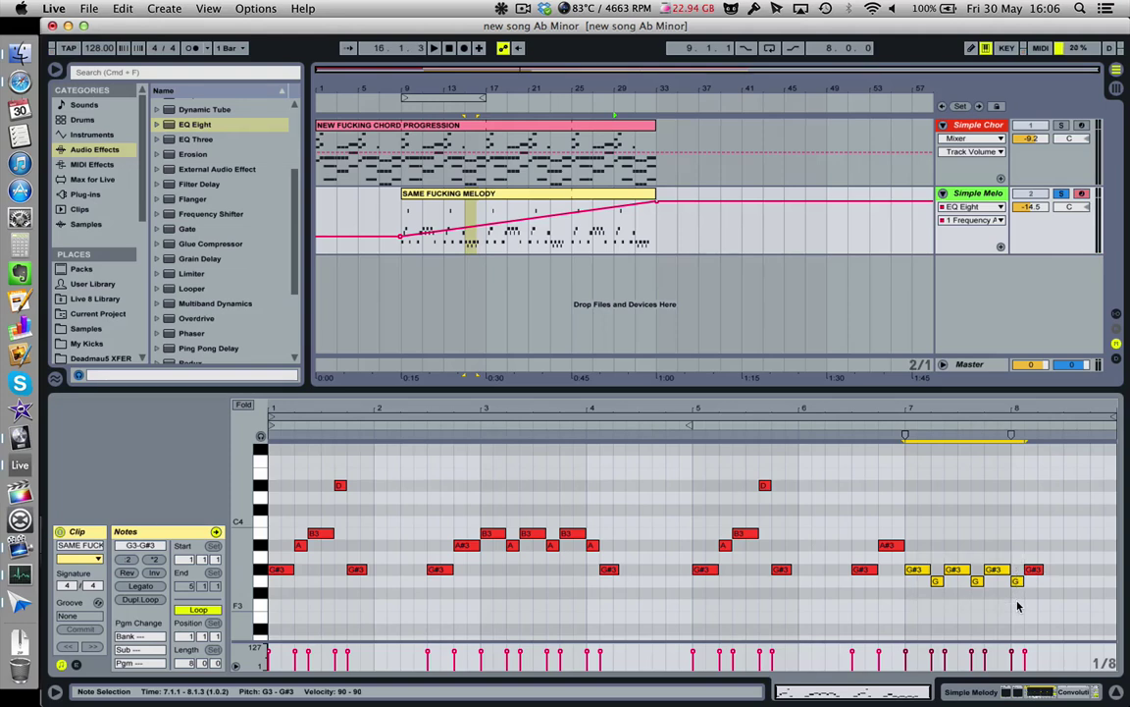
pyautogui.press('space')
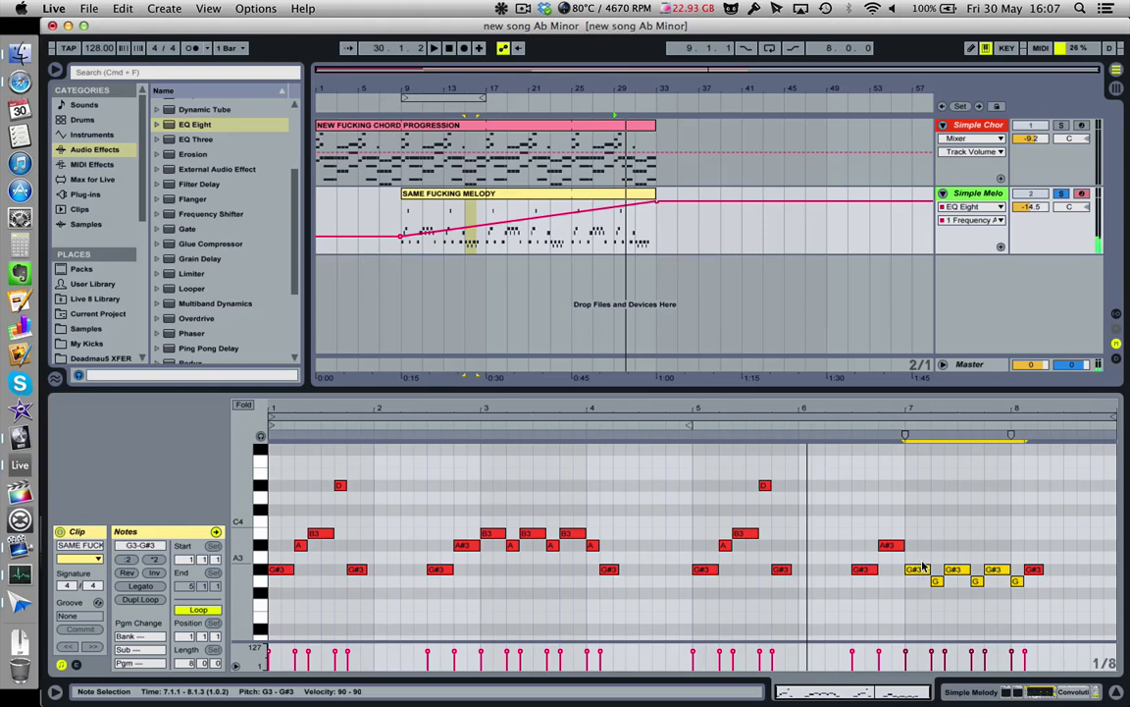
# - Return the selected notes from clip bar 7 onward to B3 and A#3, drop them one octave, and play the result
pyautogui.press('Up')
pyautogui.press('Up')
pyautogui.press('Up')
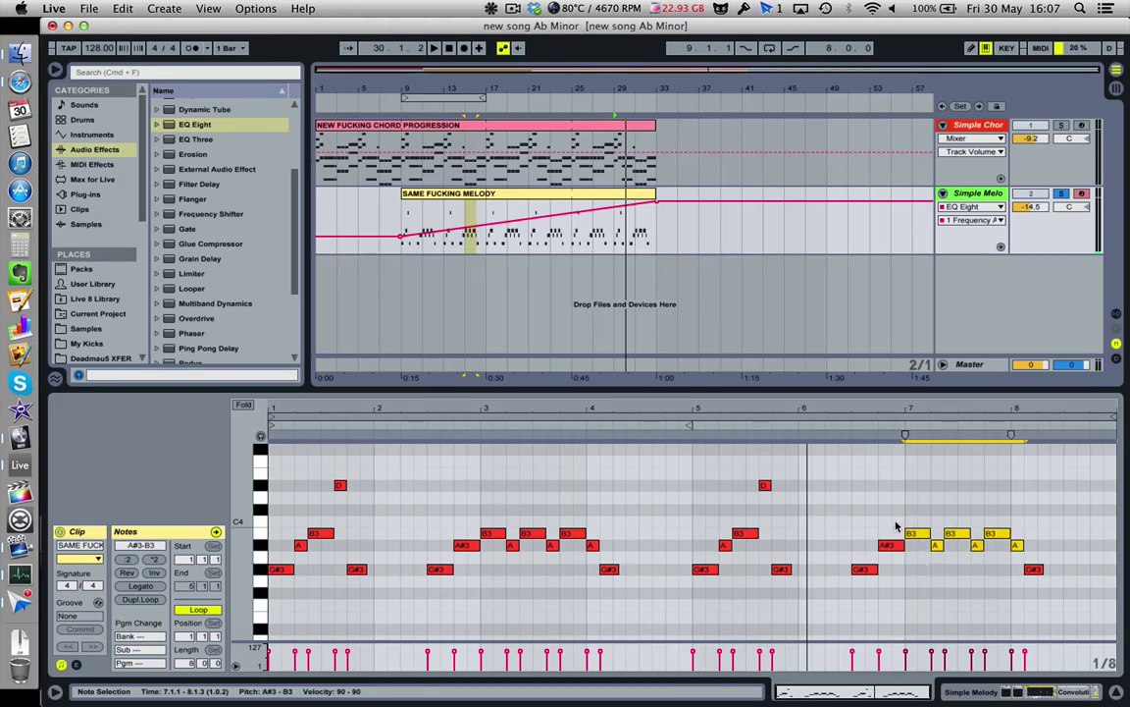
pyautogui.press('space')
pyautogui.hotkey('shift', 'Down')
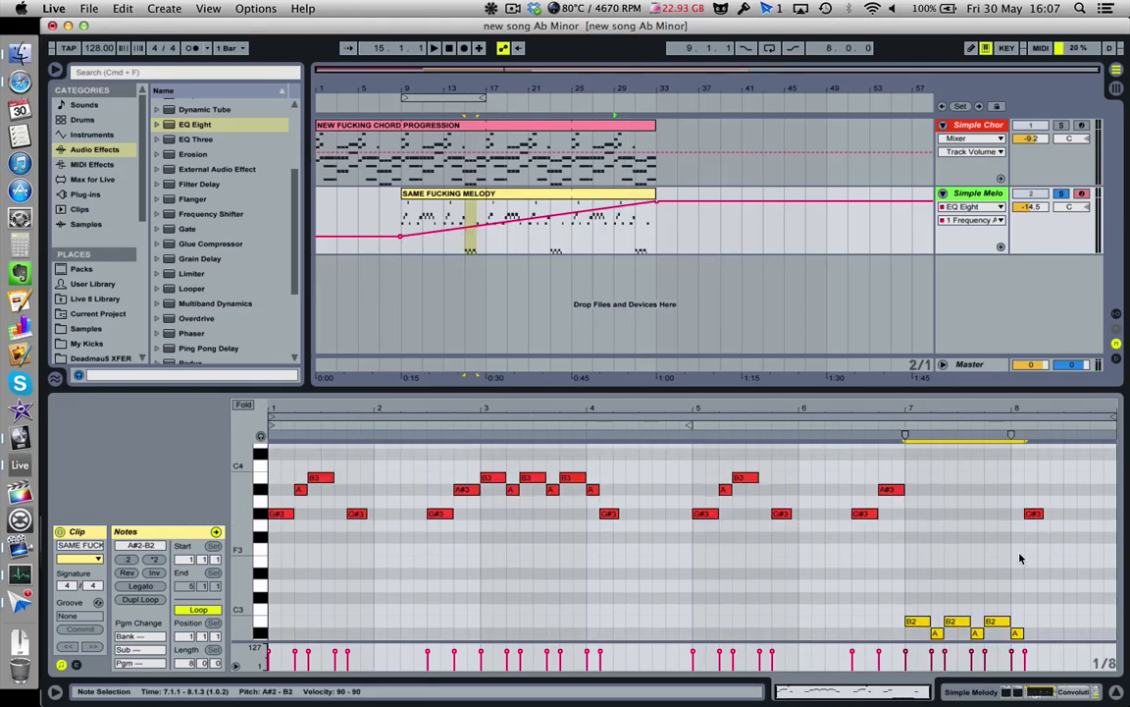
pyautogui.press('space')
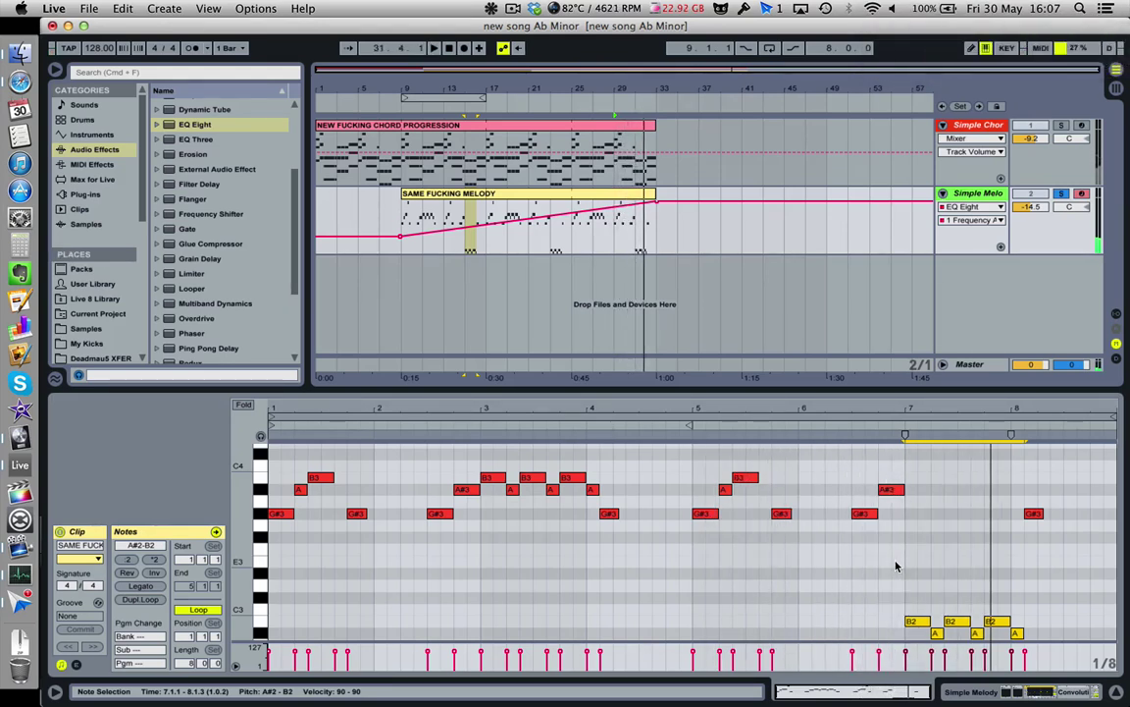
pyautogui.press('space')
# - Raise the last B2 and A#2 notes, from clip position 7.4, one octave to B3 and A#3 and play the melody
pyautogui.moveTo(1000, 601); pyautogui.dragTo(1031, 655)
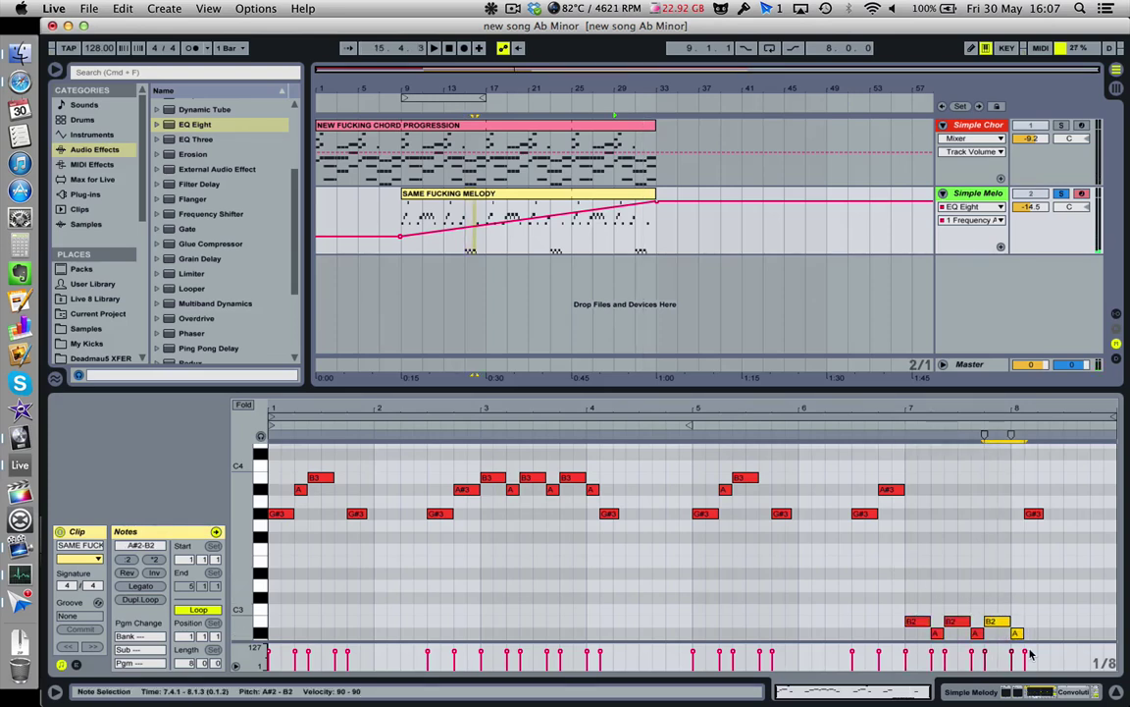
pyautogui.press('Up')
pyautogui.press('Up')
pyautogui.press('Up')
pyautogui.press('Up')
pyautogui.press('Up')
pyautogui.press('Up')
pyautogui.press('Up')
pyautogui.press('Up')
pyautogui.press('Up')
pyautogui.press('Up')
pyautogui.press('Up')
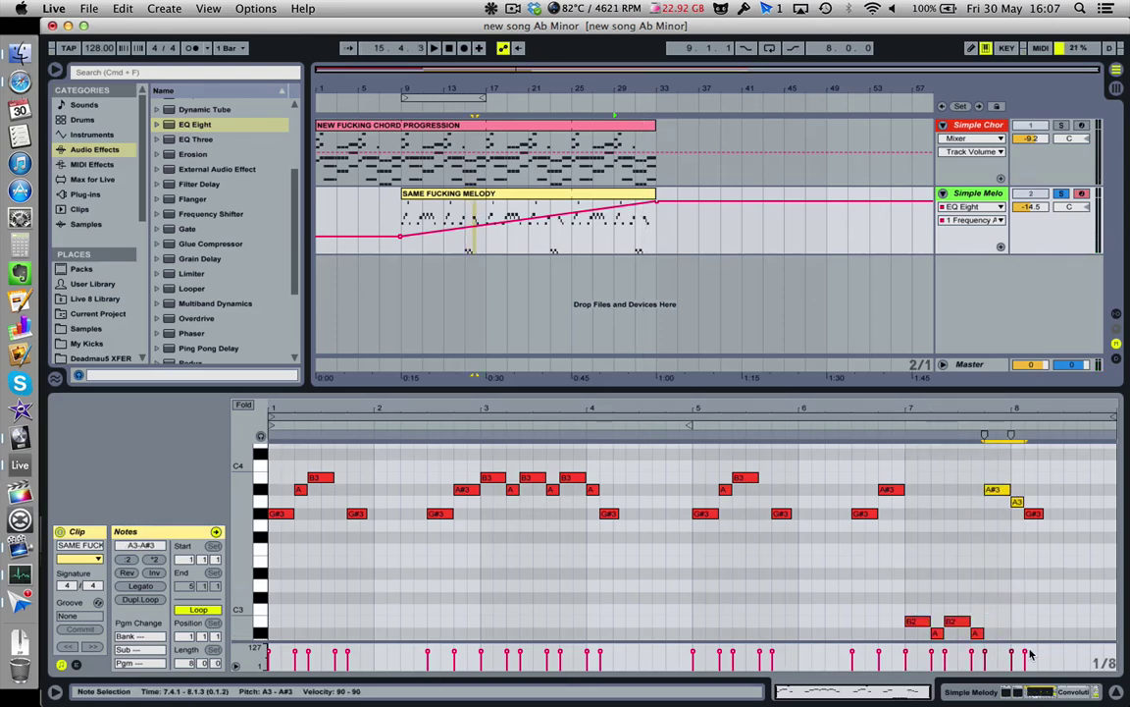
pyautogui.press('Up')
pyautogui.press('space')
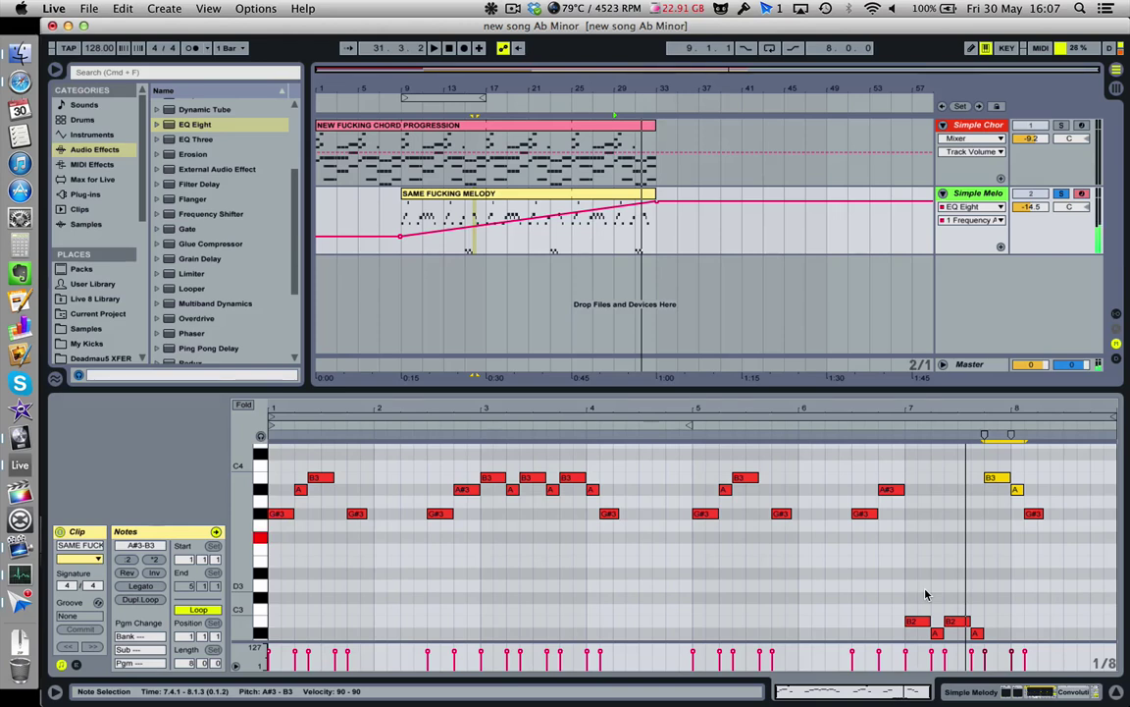
# - Lower the A#3 note at clip position 6.4 by four semitones to F#3
pyautogui.click(894, 491)
pyautogui.press('Down')
pyautogui.press('Down')
pyautogui.press('Down')
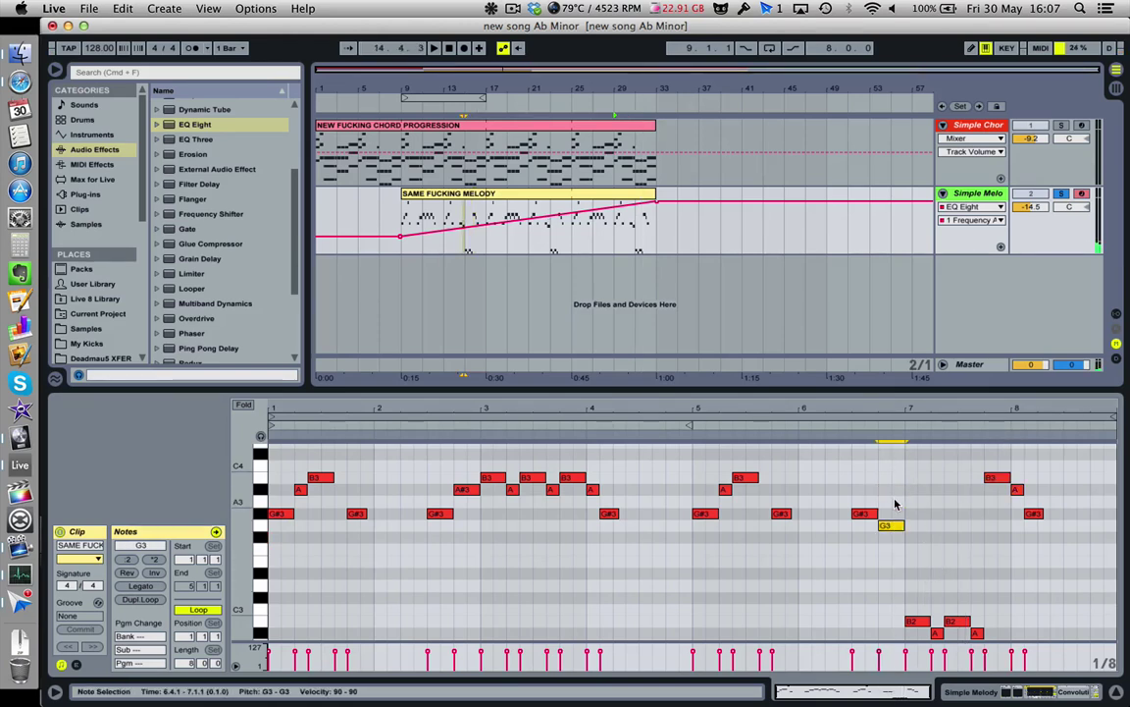
pyautogui.press('Down')
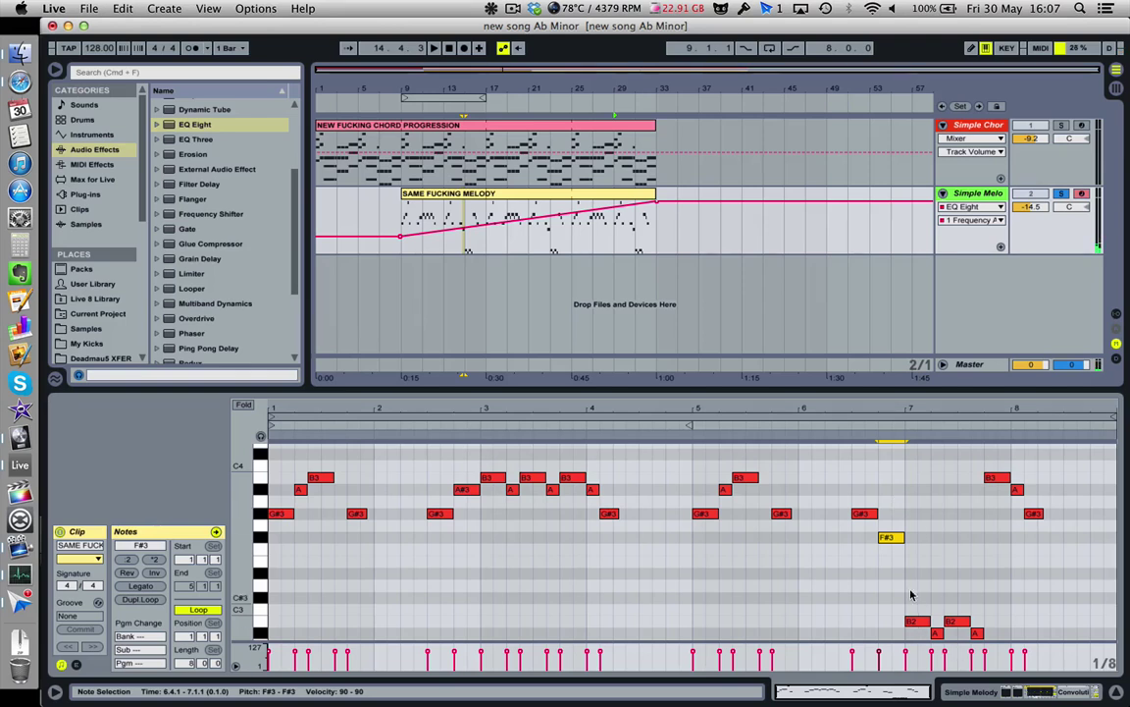
# - Raise the four low notes in clip bar 7 by nine semitones, set the two short ones to F#3, and play the result
pyautogui.moveTo(913, 595); pyautogui.dragTo(991, 651)
pyautogui.press('Up')
pyautogui.press('Up')
pyautogui.press('Up')
pyautogui.press('Up')
pyautogui.press('Up')
pyautogui.press('Up')
pyautogui.press('Up')
pyautogui.press('Up')
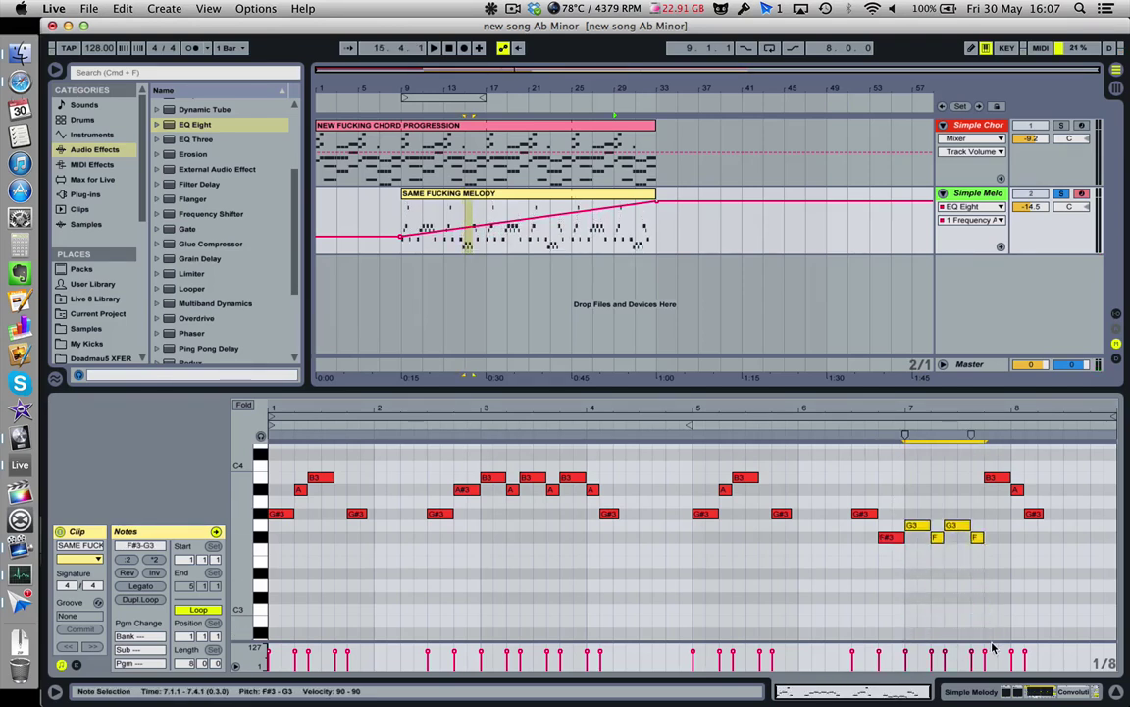
pyautogui.press('Up')
pyautogui.moveTo(989, 540); pyautogui.dragTo(937, 534)
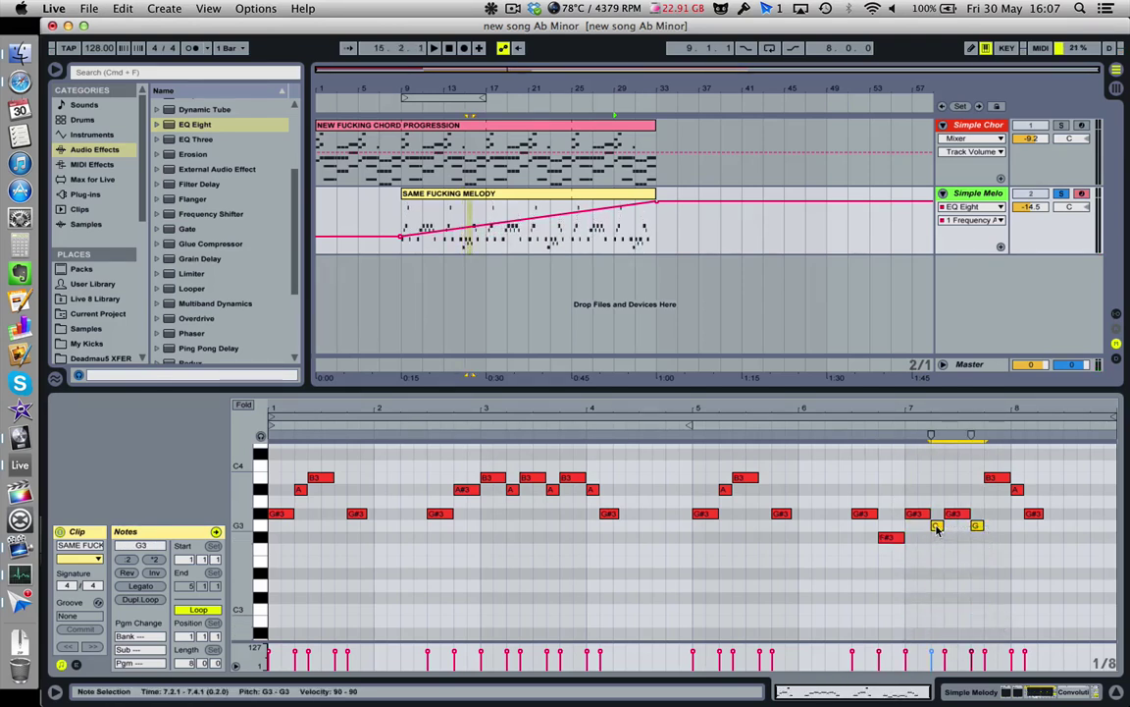
pyautogui.press('Down')
pyautogui.press('space')
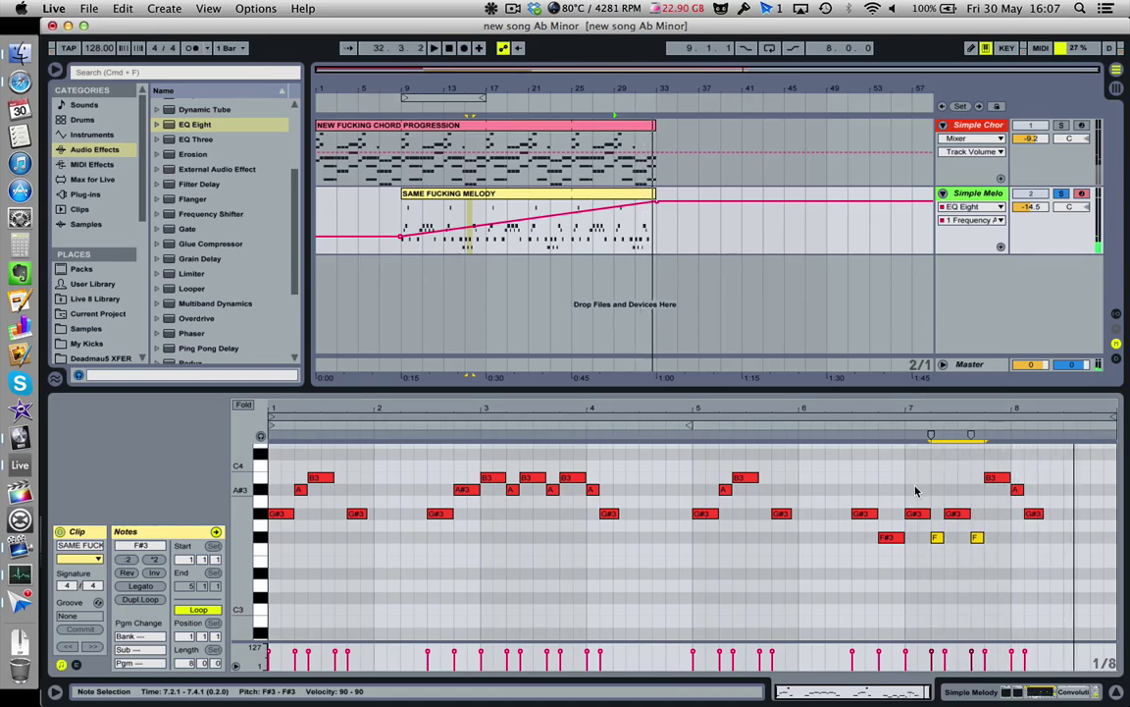
pyautogui.press('space')
# - Lower the five notes from clip position 6.4 to 7.4 by two semitones to E3 and F#3, and play the melody
pyautogui.moveTo(885, 511); pyautogui.dragTo(1001, 570)
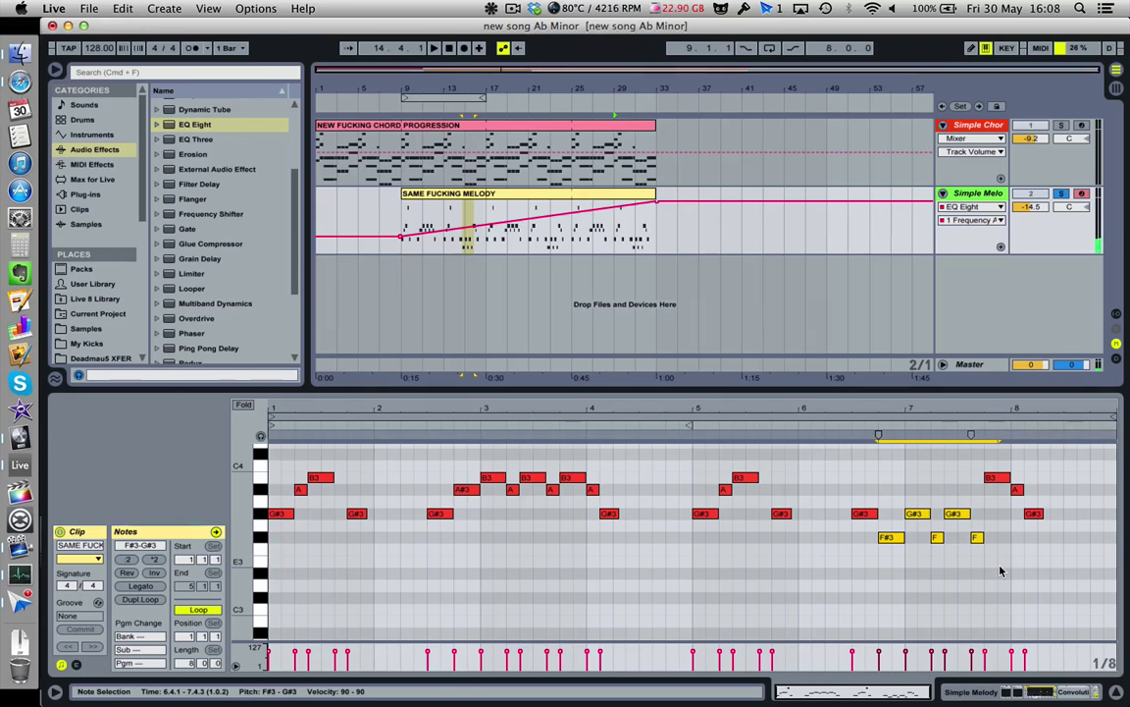
pyautogui.moveTo(1001, 570); pyautogui.dragTo(888, 512)
pyautogui.press('Down')
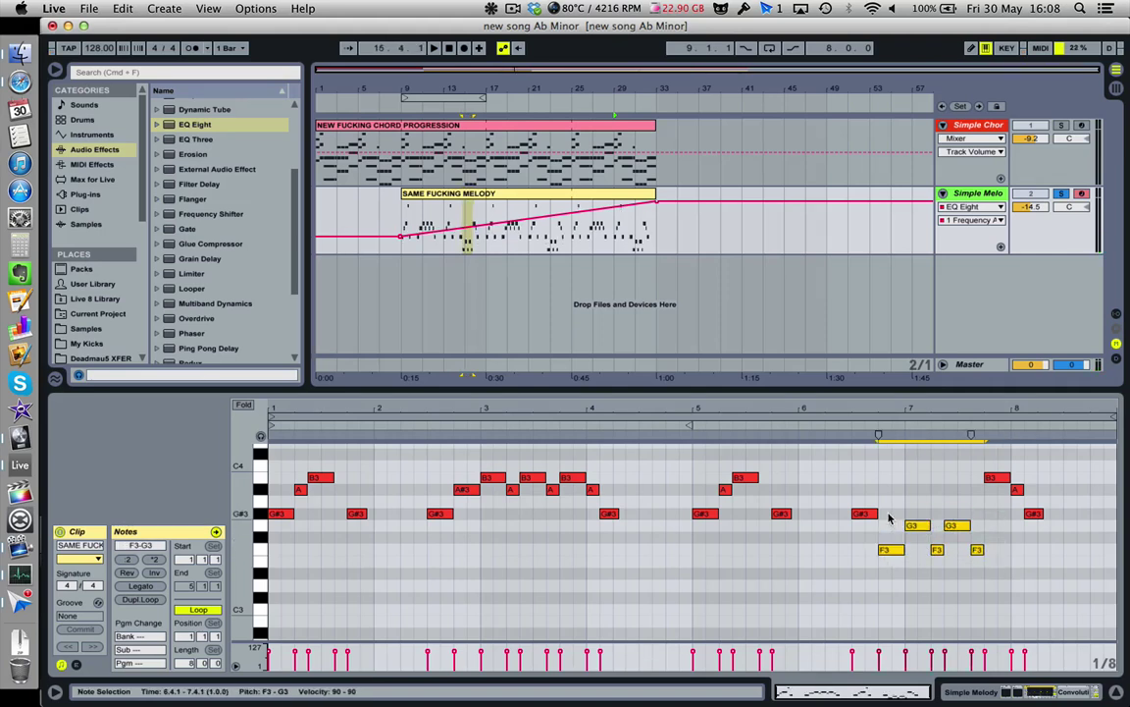
pyautogui.press('Down')
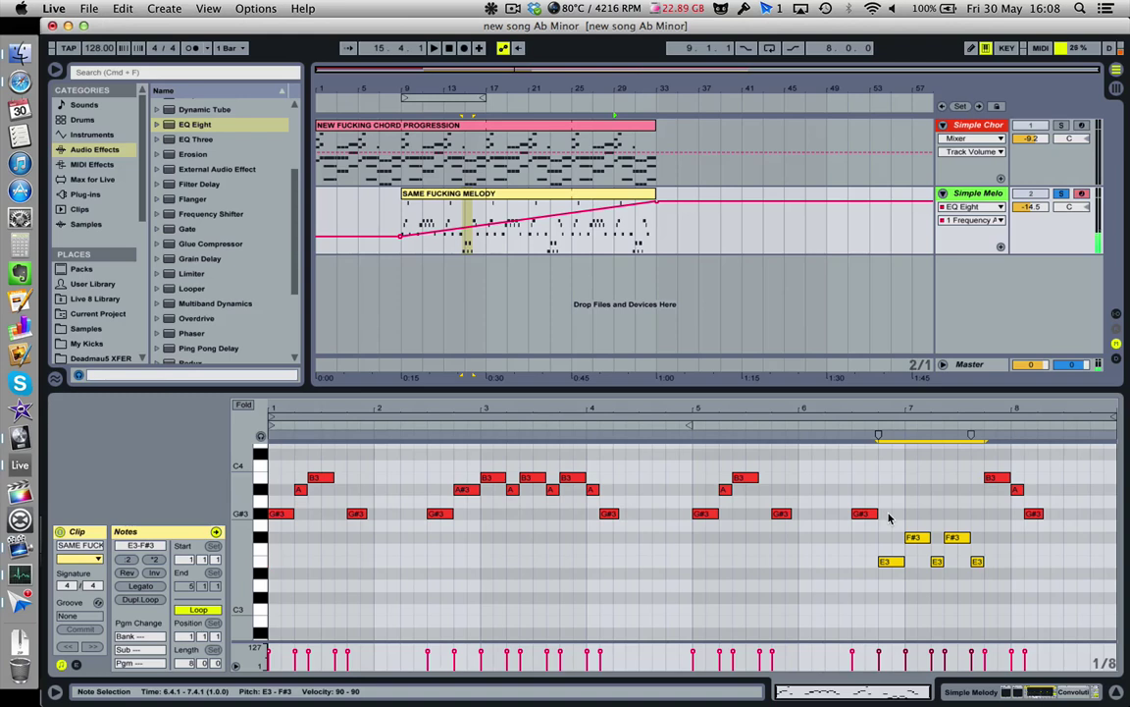
pyautogui.press('space')
pyautogui.click(999, 548)
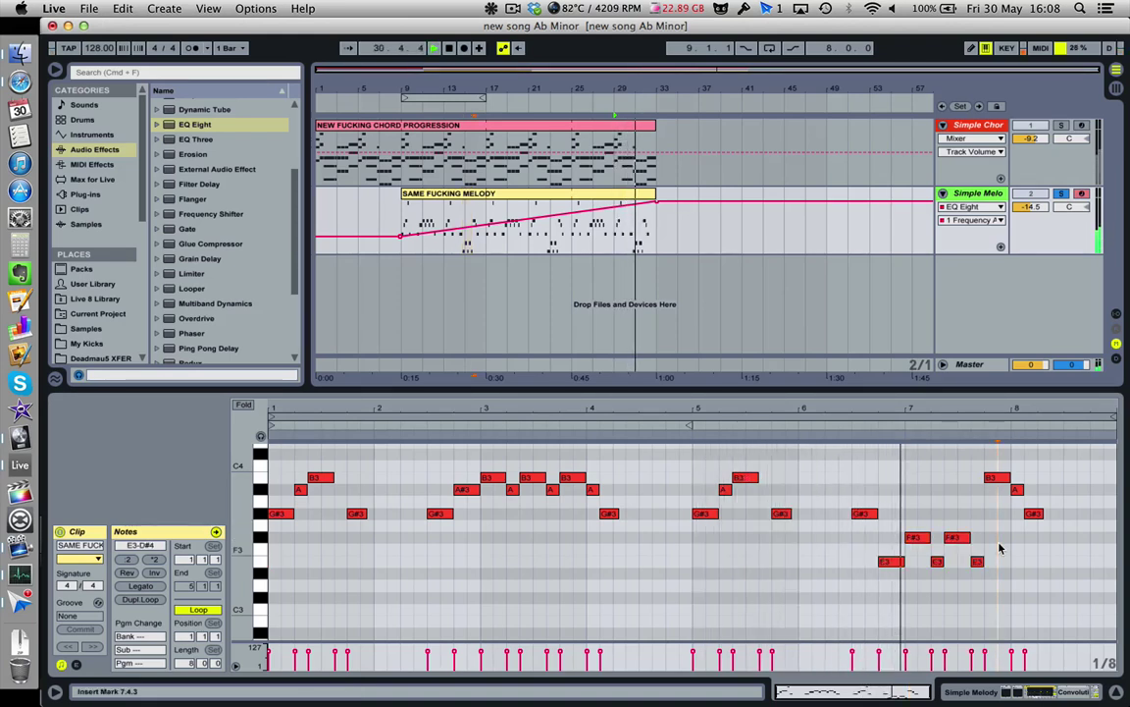
# - Raise the E3 note at clip position 6.4 by six semitones to A#3 during playback
pyautogui.click(887, 562)
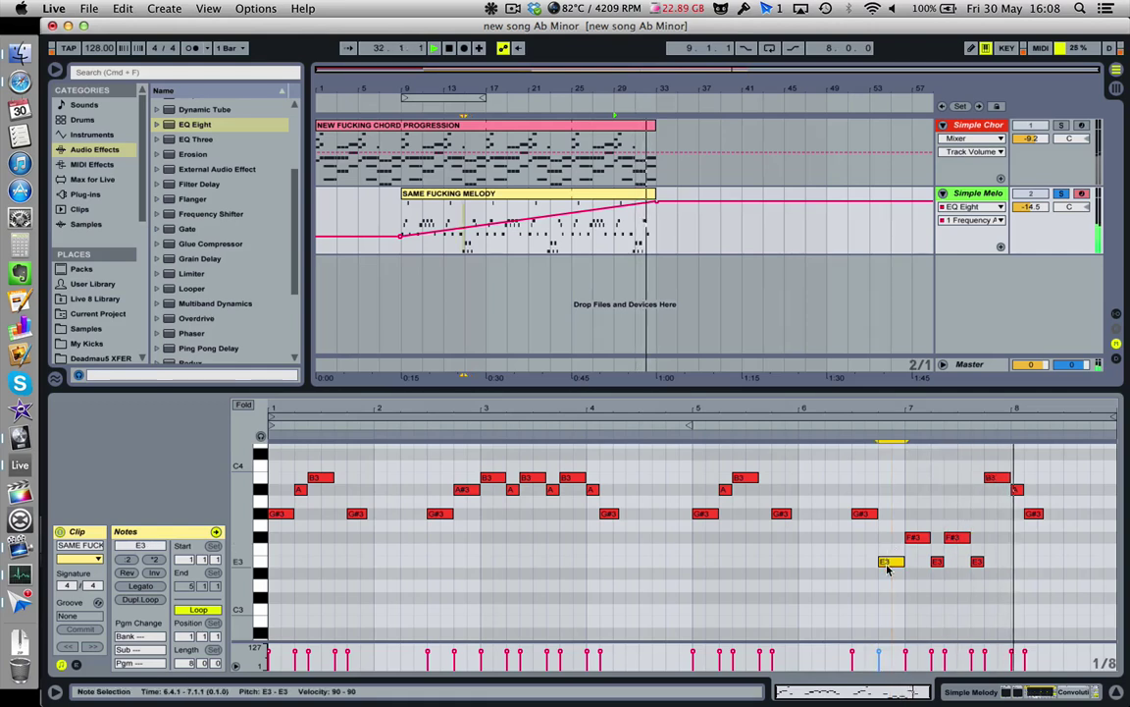
pyautogui.press('Up')
pyautogui.press('Up')
pyautogui.press('Up')
pyautogui.press('Up')
pyautogui.press('Up')
pyautogui.press('Up')
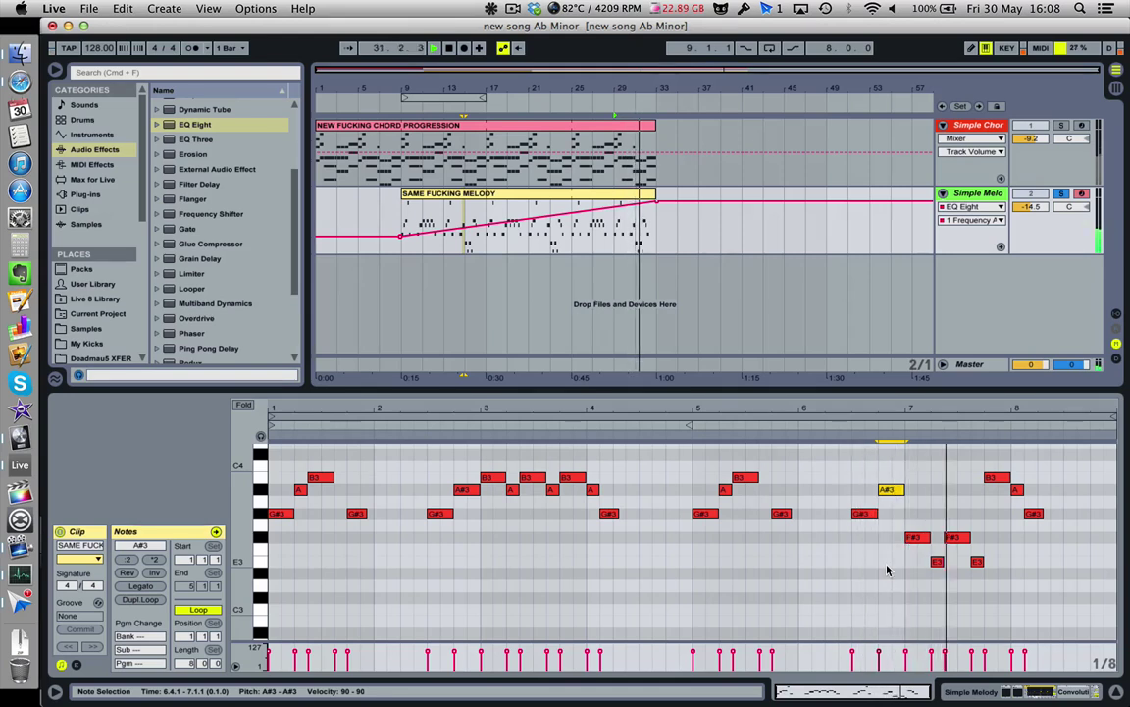
# - Set the two longer notes in clip bar 7 to E3 and the two short ones to F#3 while listening
pyautogui.moveTo(887, 570); pyautogui.dragTo(922, 511)
pyautogui.press('Up')
pyautogui.press('Up')
pyautogui.press('Up')
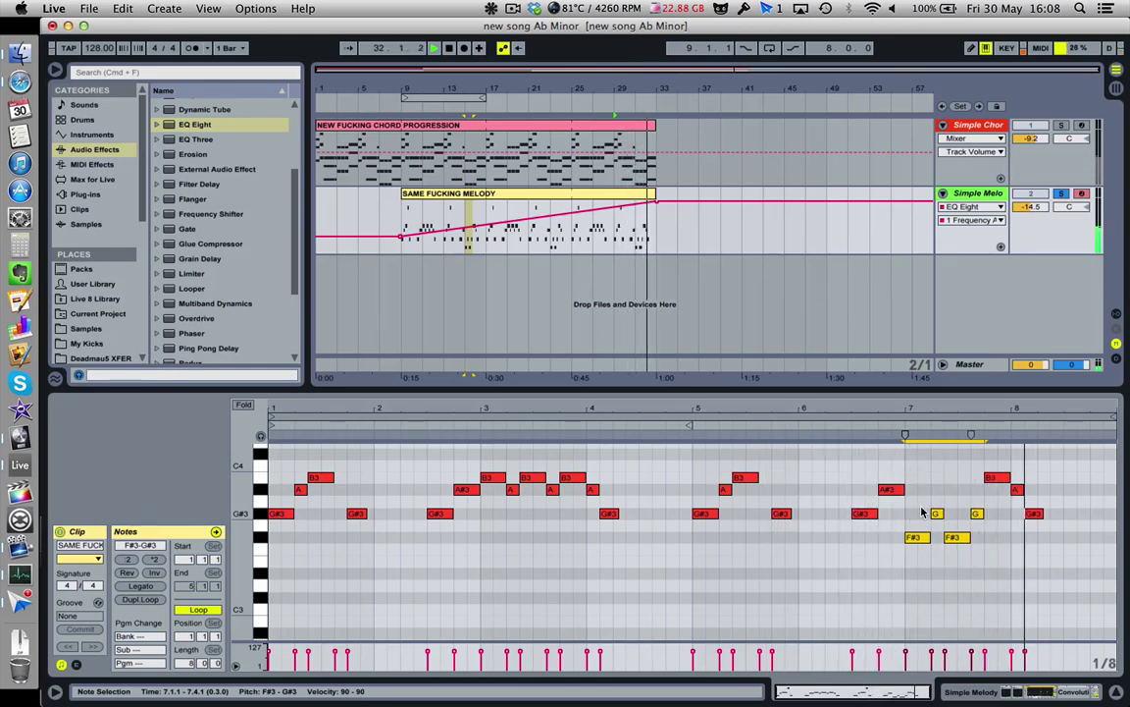
pyautogui.press('Down')
pyautogui.press('Down')
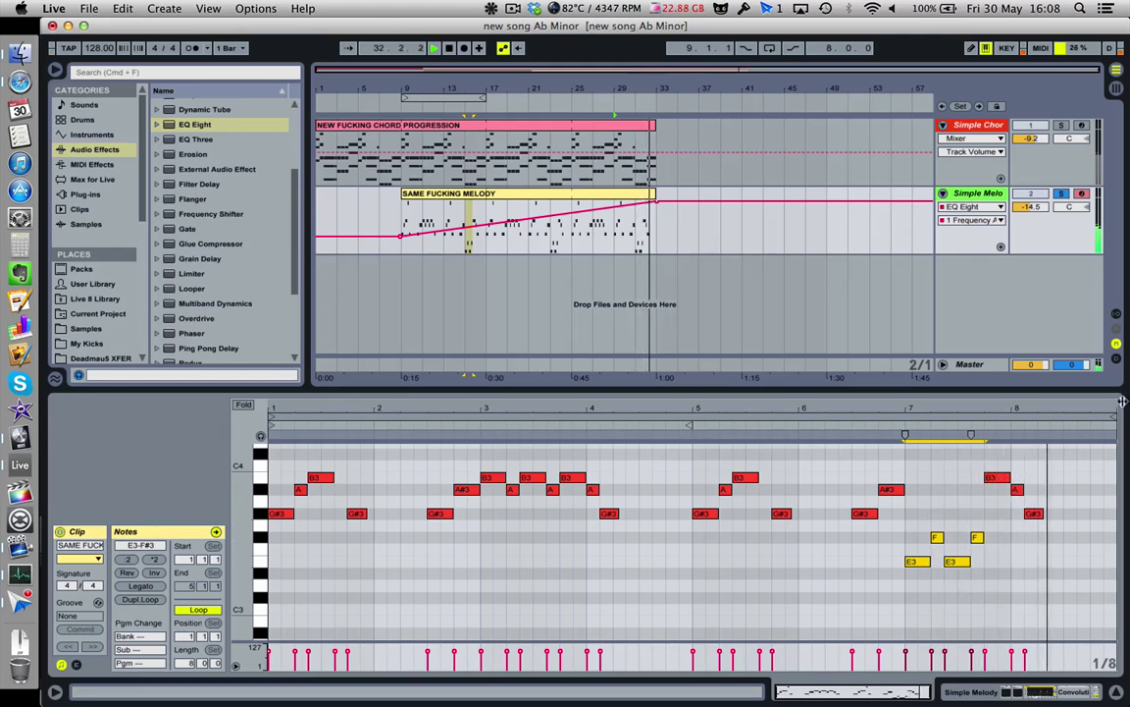
pyautogui.press('space')
# - Set the melody clip's loop length back to 4 bars and delete all notes in bars 5 to 8
pyautogui.moveTo(271, 589); pyautogui.dragTo(691, 589)
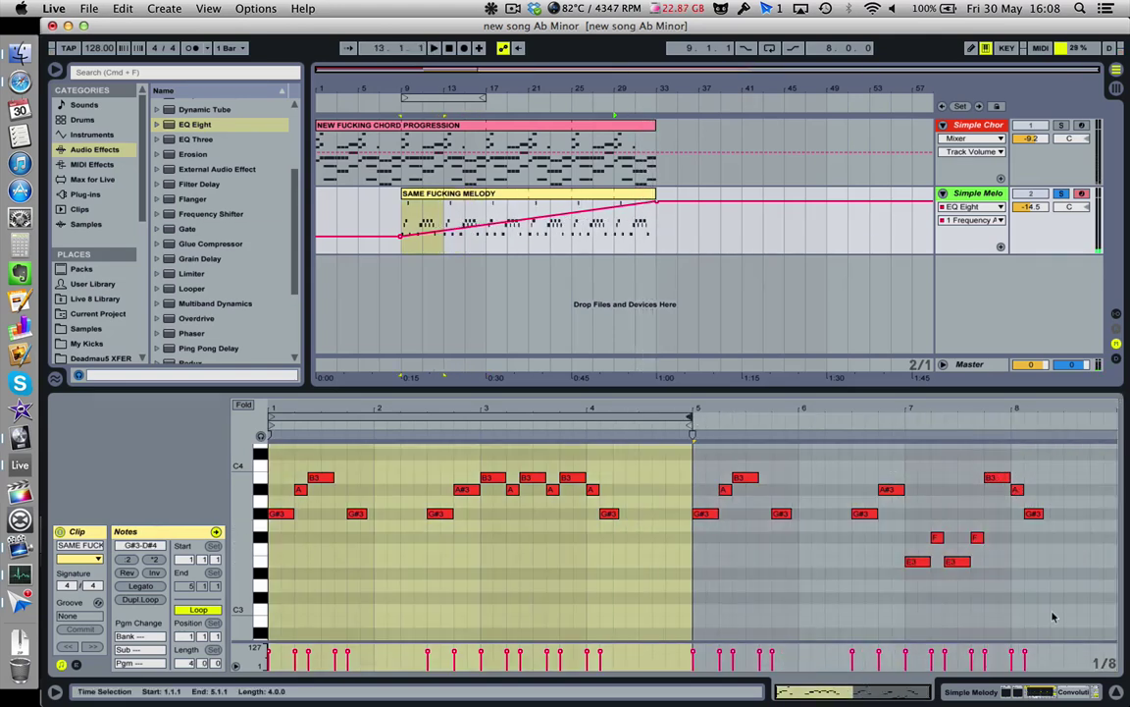
pyautogui.moveTo(1053, 617); pyautogui.dragTo(698, 461)
pyautogui.press('Delete')
pyautogui.scroll(3, 702, 477)
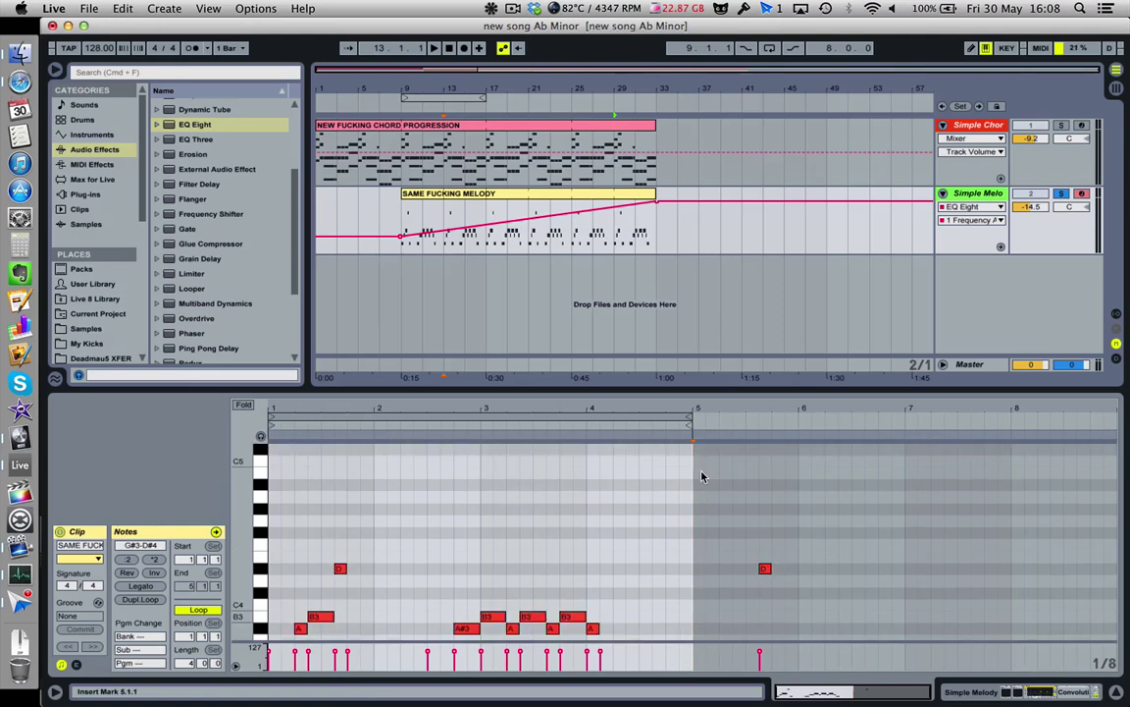
pyautogui.scroll(2, 702, 477)
pyautogui.scroll(-3, 700, 474)
pyautogui.moveTo(810, 572); pyautogui.dragTo(744, 580)
pyautogui.press('Delete')
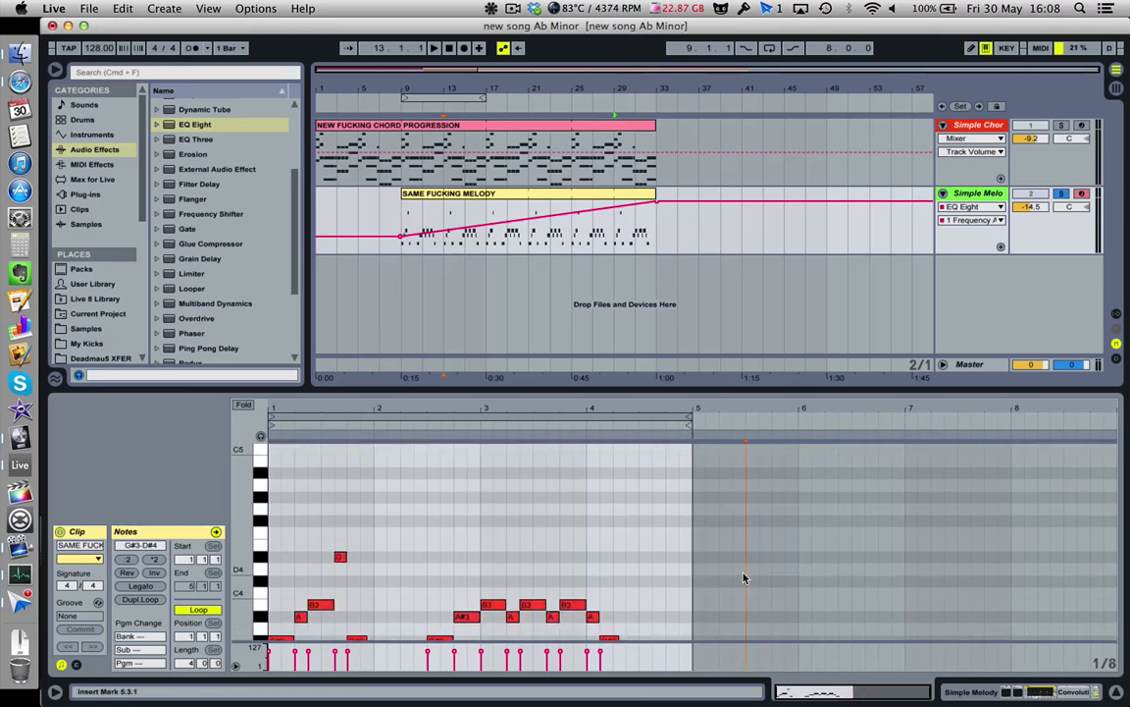
# - Close the clip editor, turn off solo on the melody track, and add a new MIDI track below it
pyautogui.press('super+alt+l')
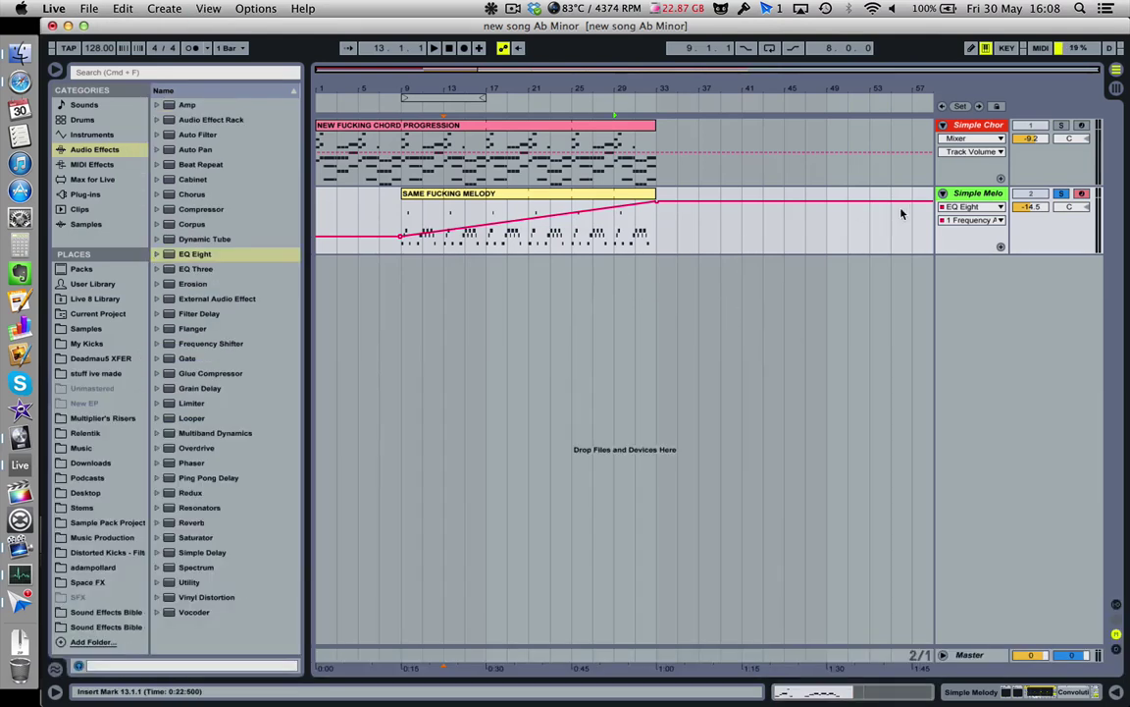
pyautogui.click(320, 207)
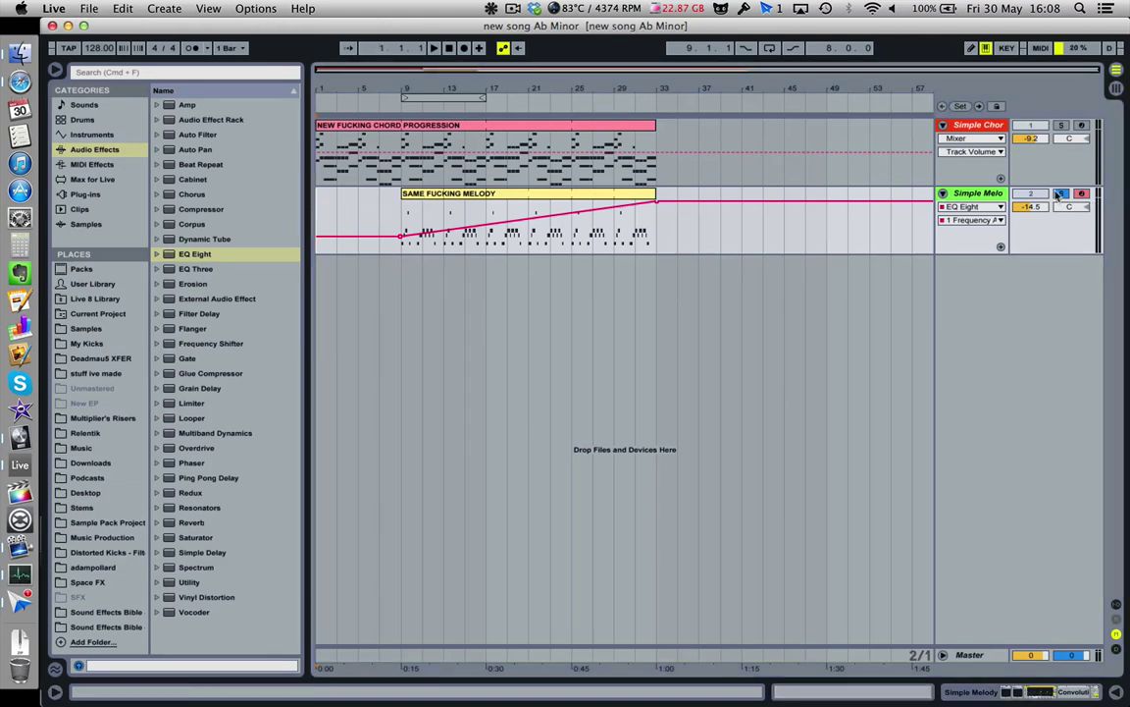
pyautogui.click(964, 201)
pyautogui.press('super+shift+t')
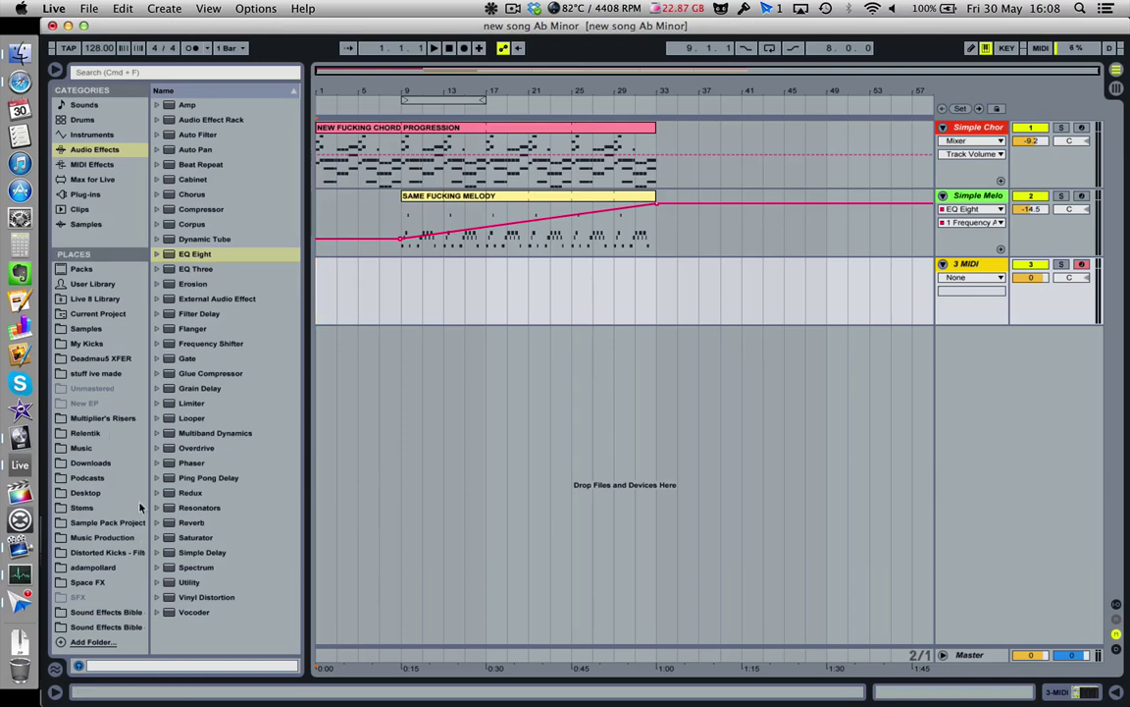
# - Load the LuSH-101 VST instrument onto the new MIDI track
pyautogui.click(85, 194)
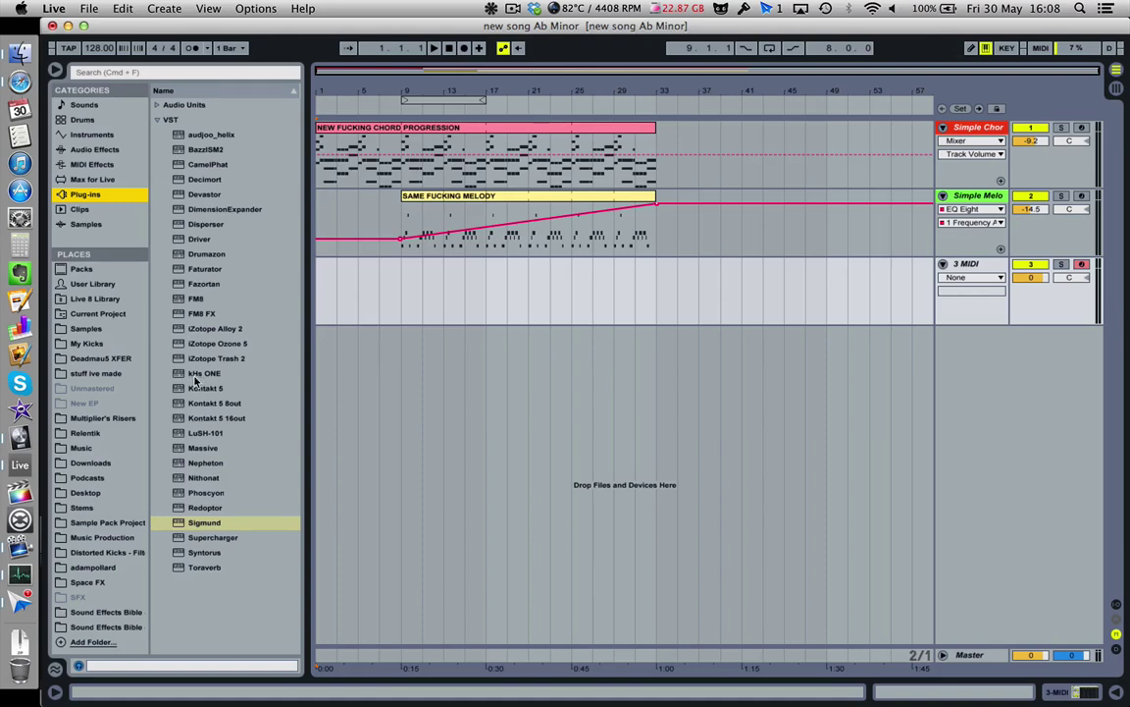
pyautogui.click(196, 433)
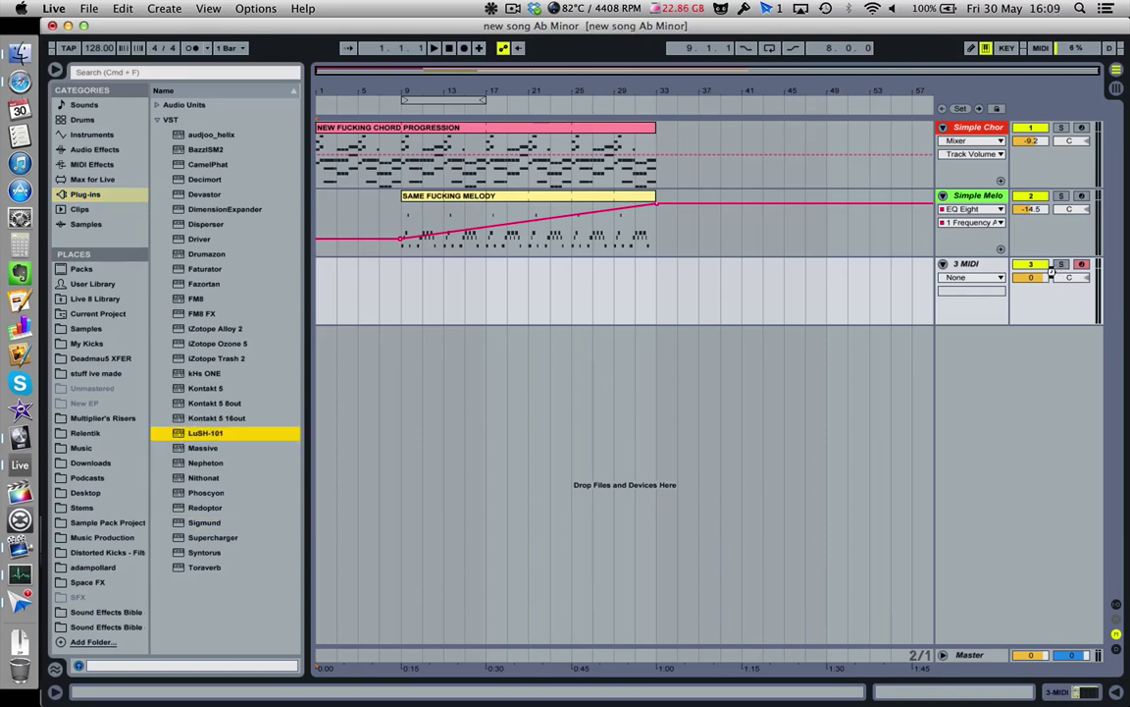
pyautogui.press('Return')
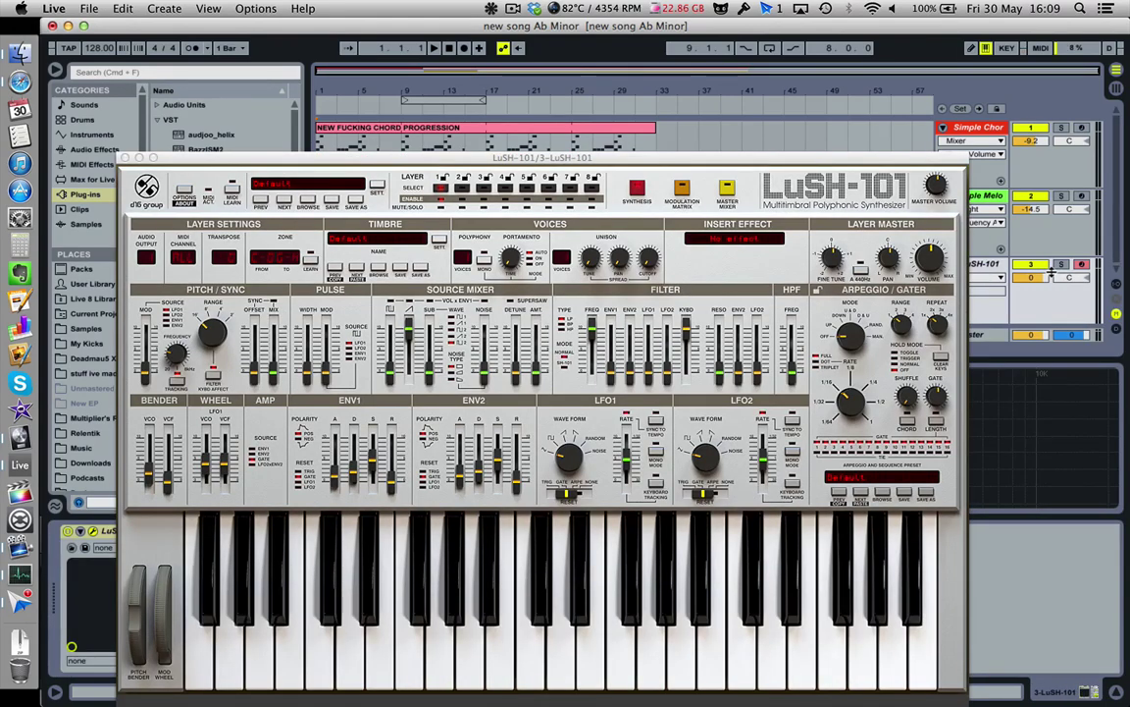
# - Browse the LuSH-101 presets and list the Mono - Lead sounds in the Single Zone category
pyautogui.click(334, 189)
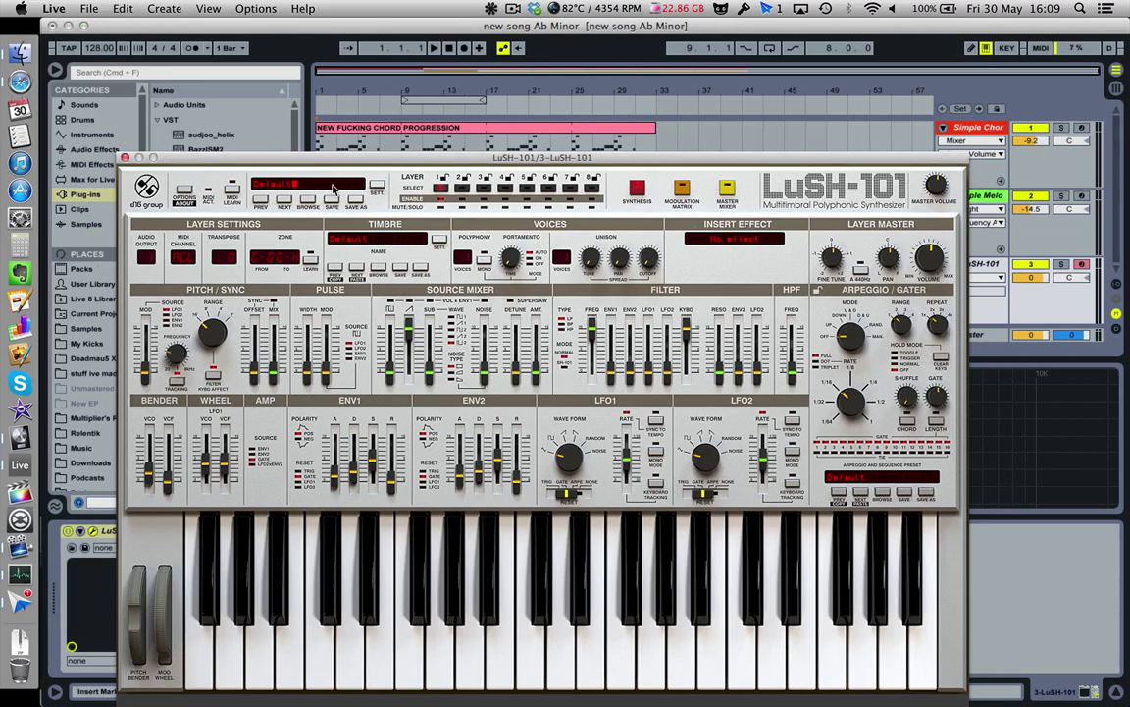
pyautogui.click(306, 199)
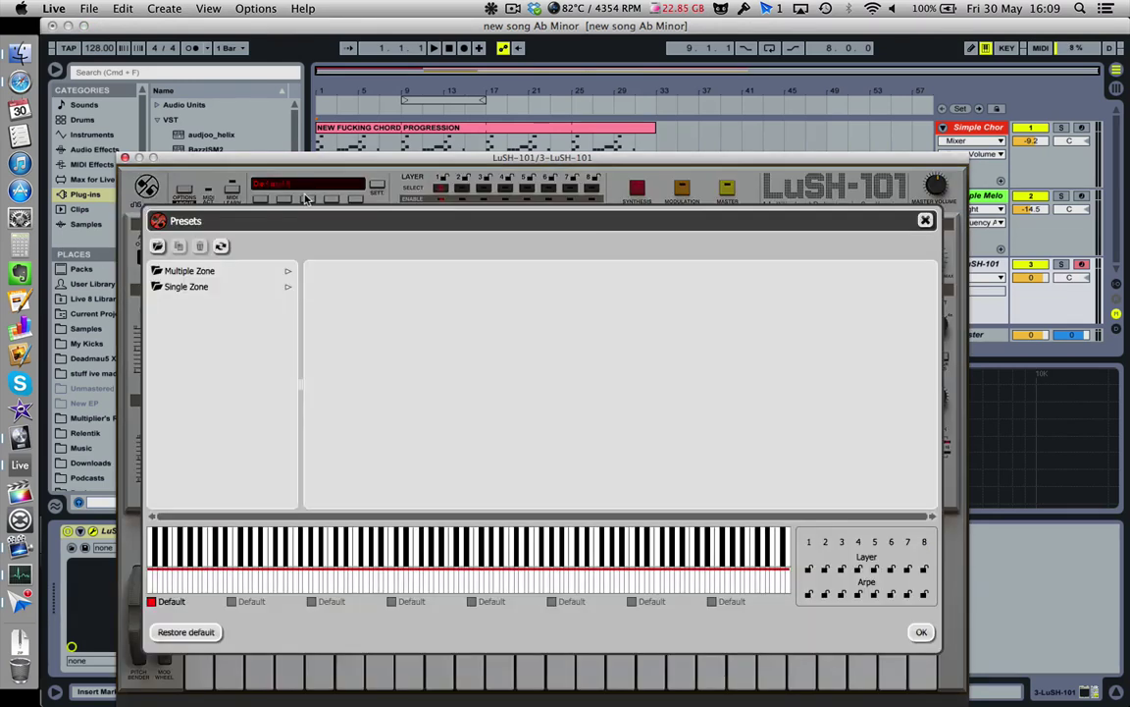
pyautogui.click(234, 286)
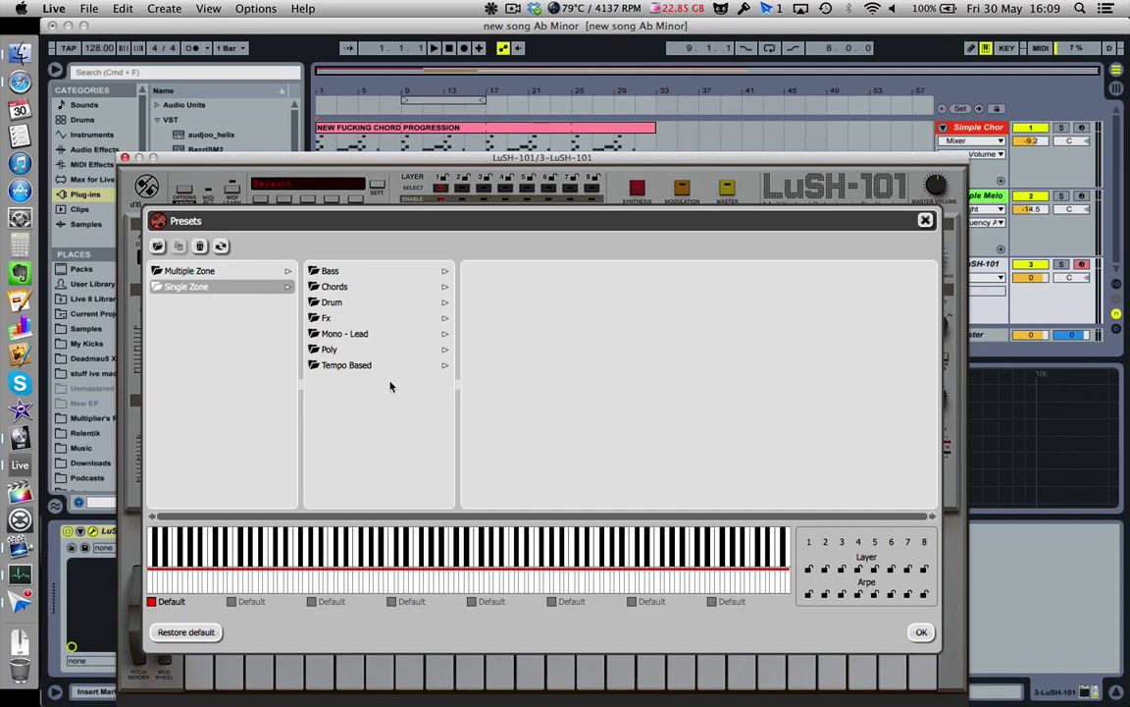
pyautogui.click(372, 338)
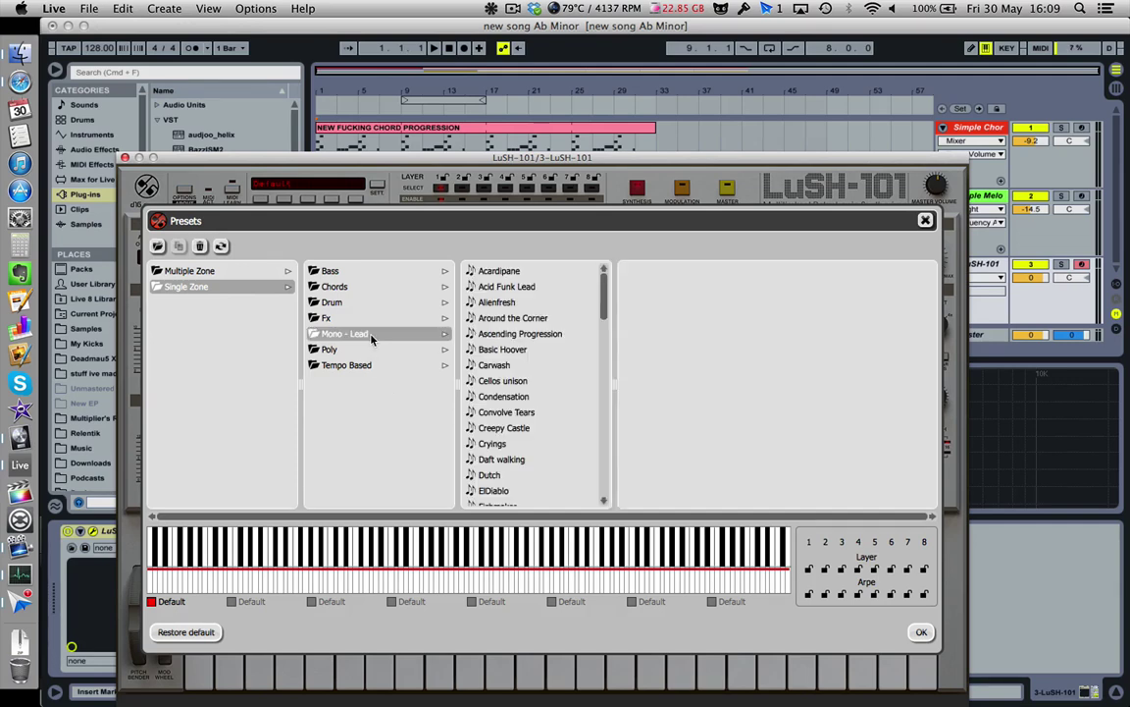
pyautogui.scroll(-3, 525, 383)
# - Audition the Mono - Lead presets ElDiablo, Daft walking, Convolve Tears, Cellos unison and Fuzzy Leader
pyautogui.click(519, 406)
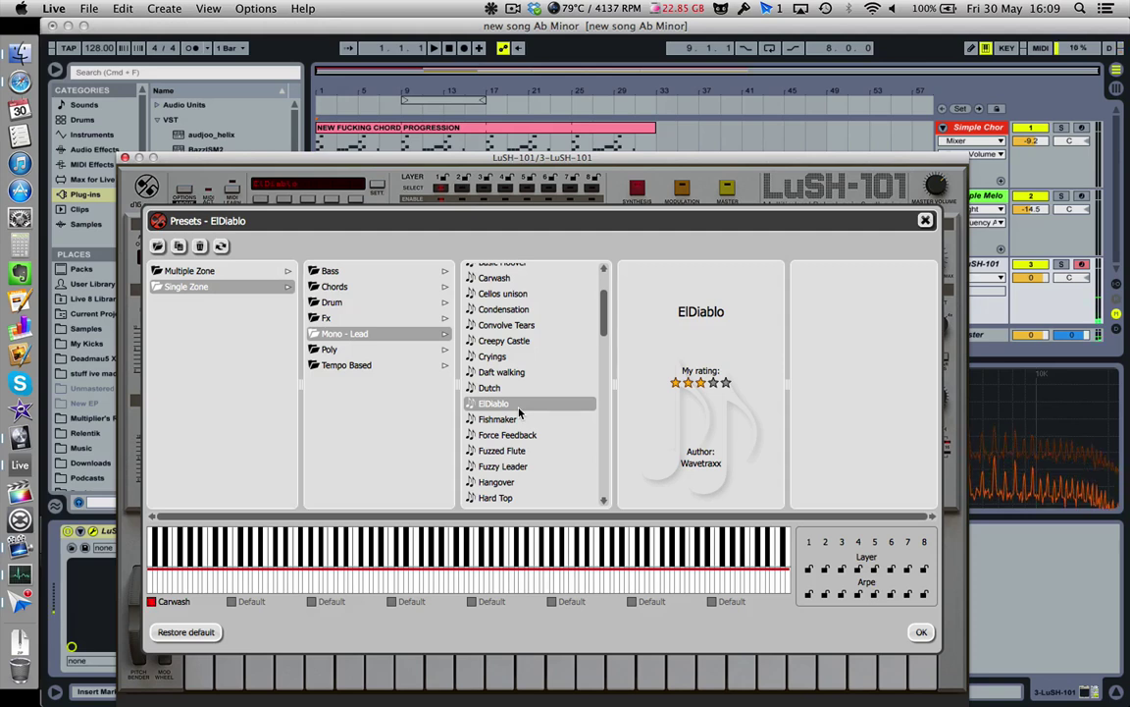
pyautogui.click(506, 378)
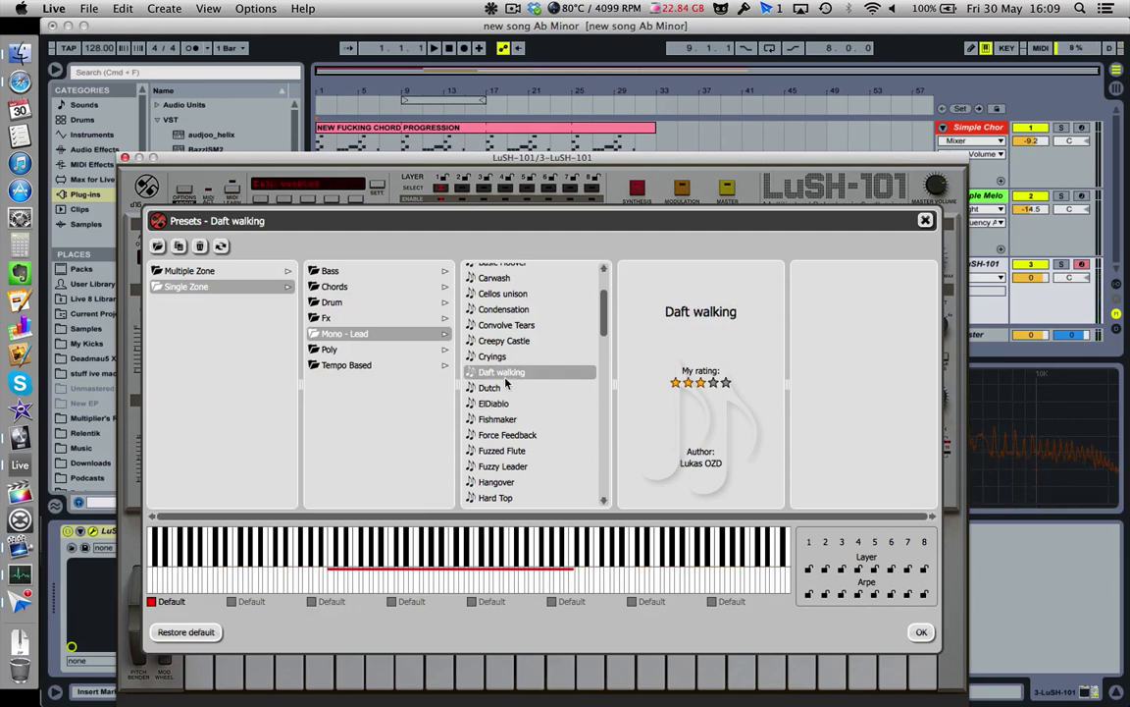
pyautogui.click(486, 327)
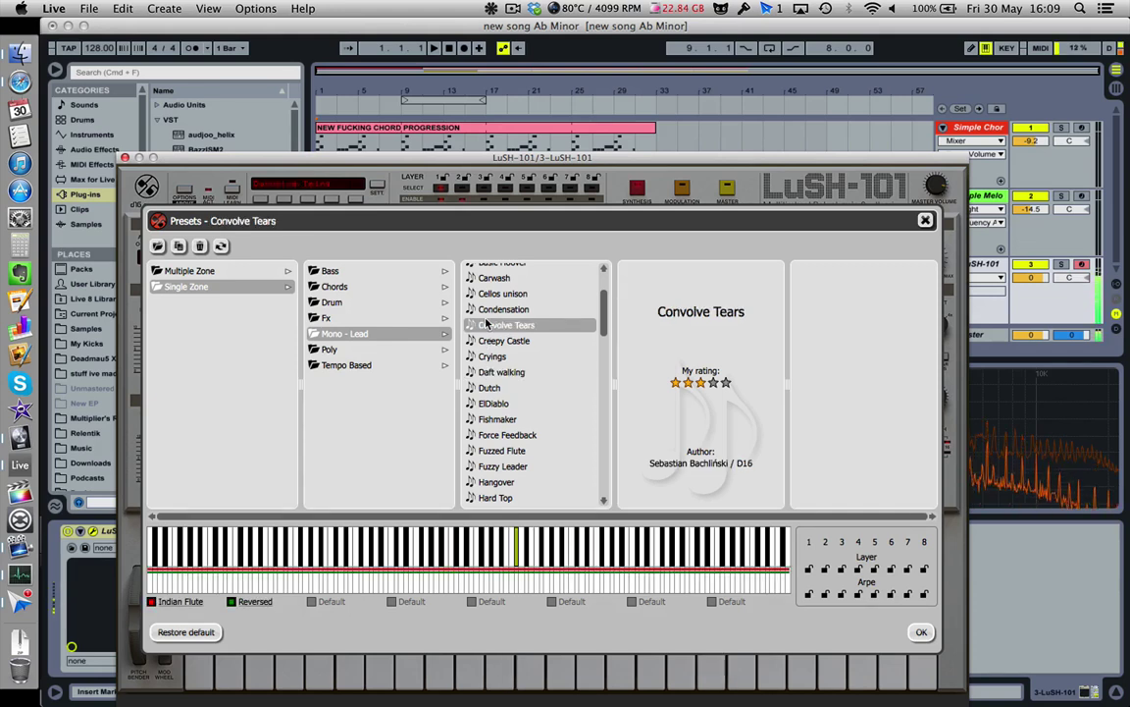
pyautogui.click(489, 296)
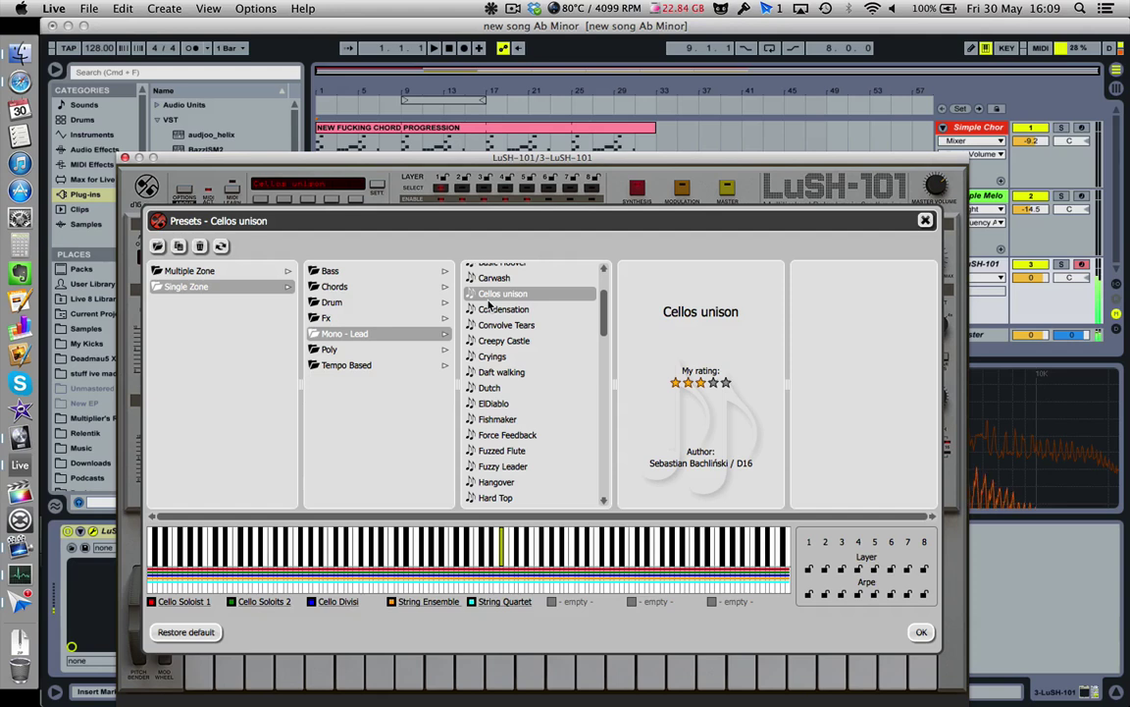
pyautogui.scroll(-4, 488, 305)
pyautogui.click(494, 347)
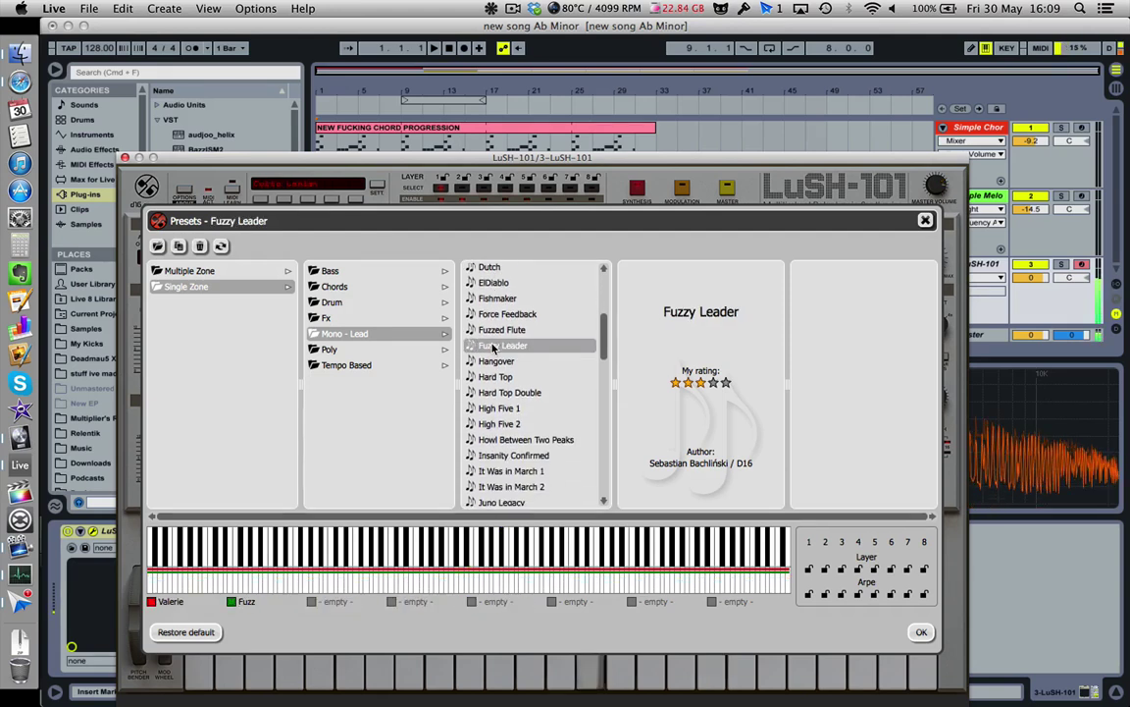
# - Try the Lazy Dagga, Lilipu and Lazy Envelope presets, and play the song briefly with the last one
pyautogui.scroll(-3, 500, 419)
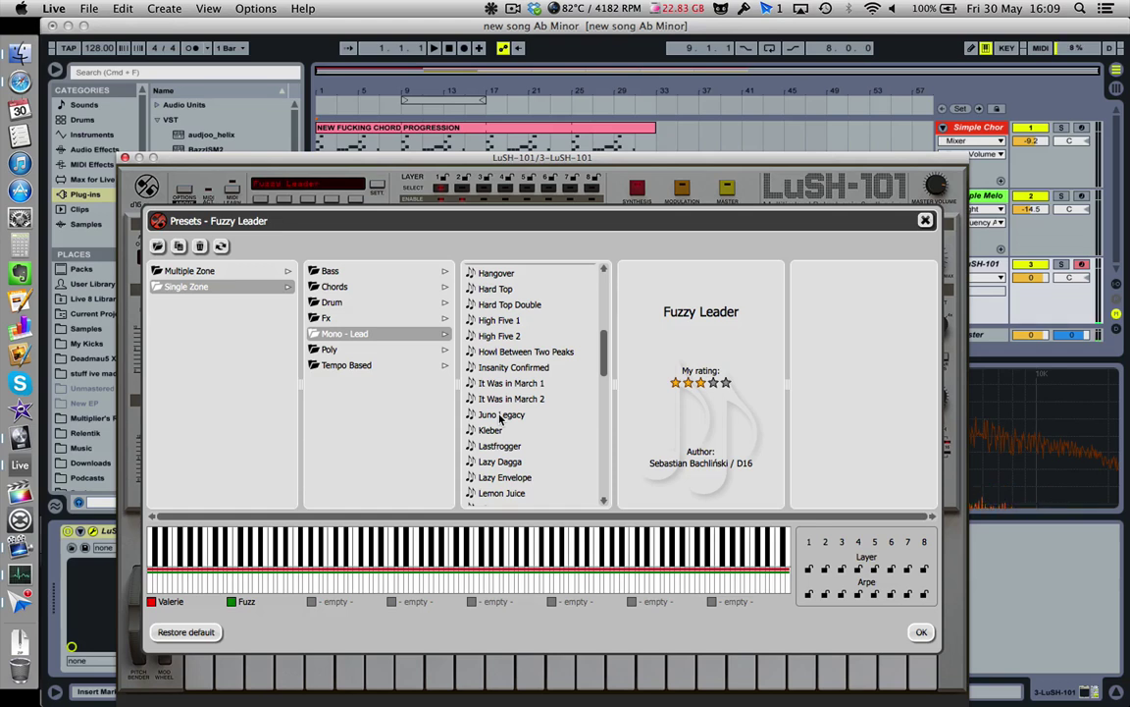
pyautogui.click(508, 461)
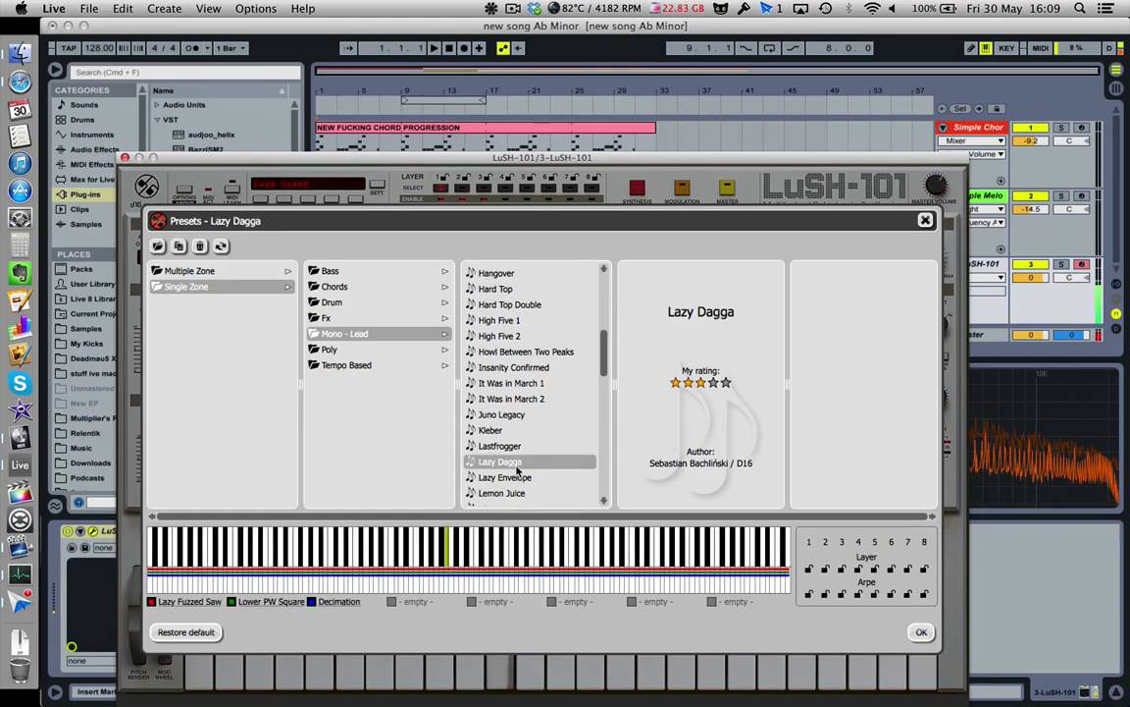
pyautogui.scroll(-2, 517, 472)
pyautogui.click(518, 463)
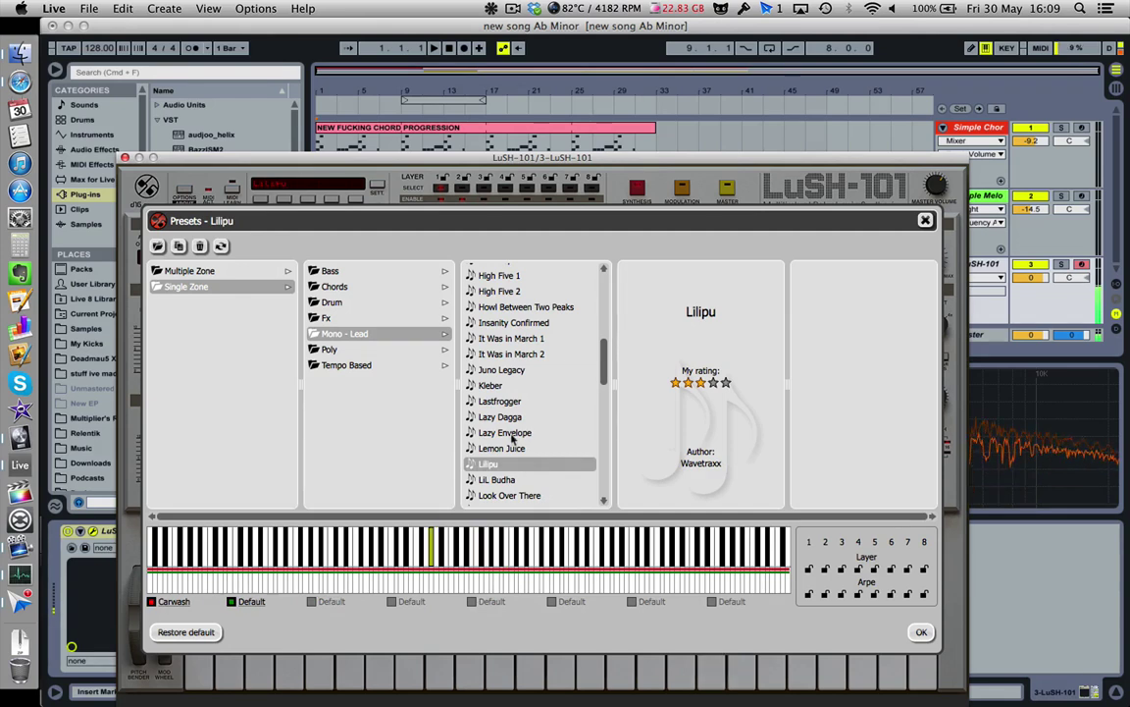
pyautogui.click(509, 432)
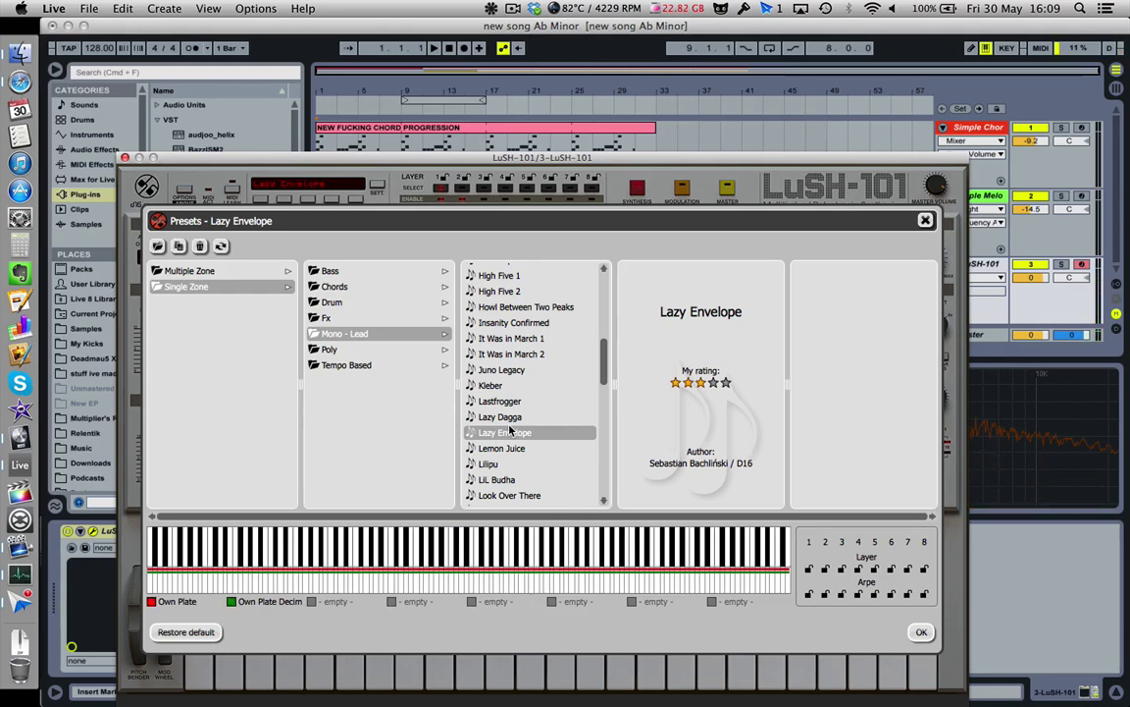
pyautogui.click(125, 157)
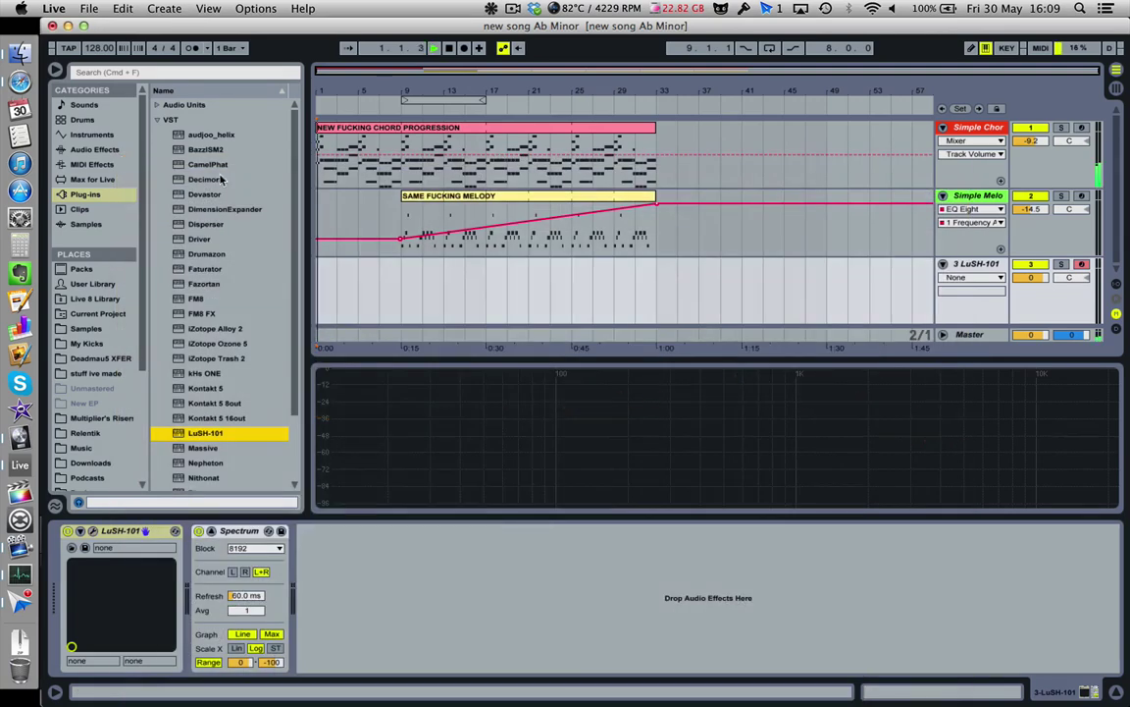
pyautogui.press('space')
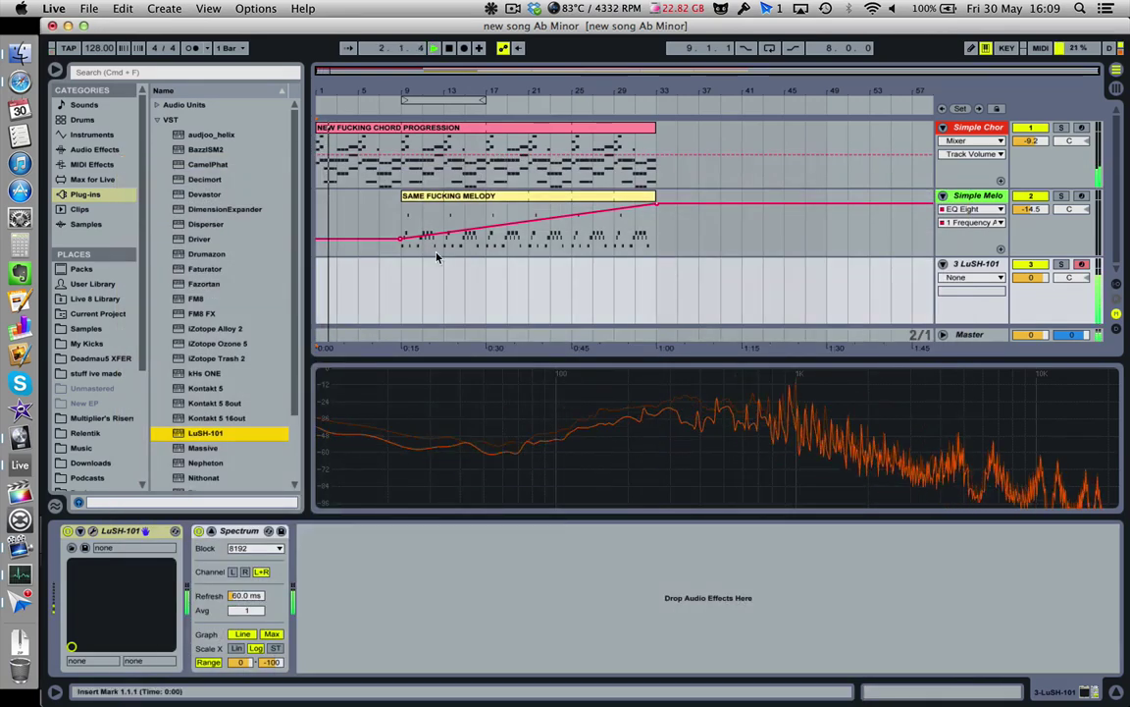
pyautogui.press('space')
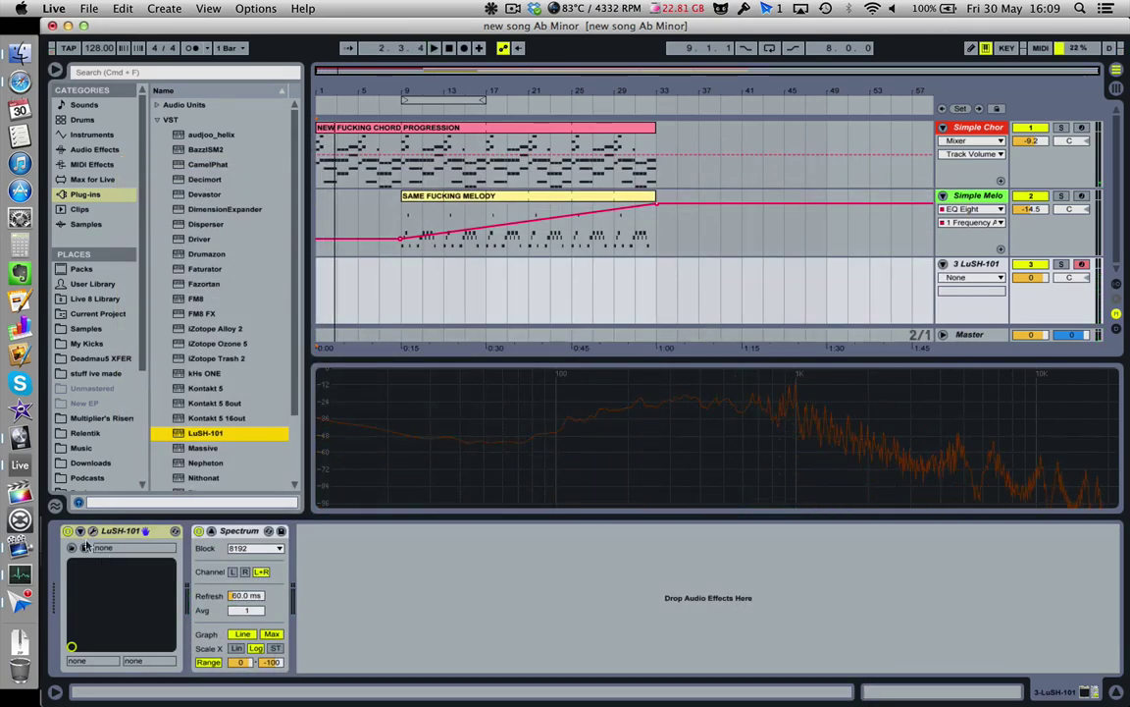
# - Audition Alienfresh, load the Condensation preset in LuSH-101, and play the song from bar 1 with the synth window closed
pyautogui.click(100, 525)
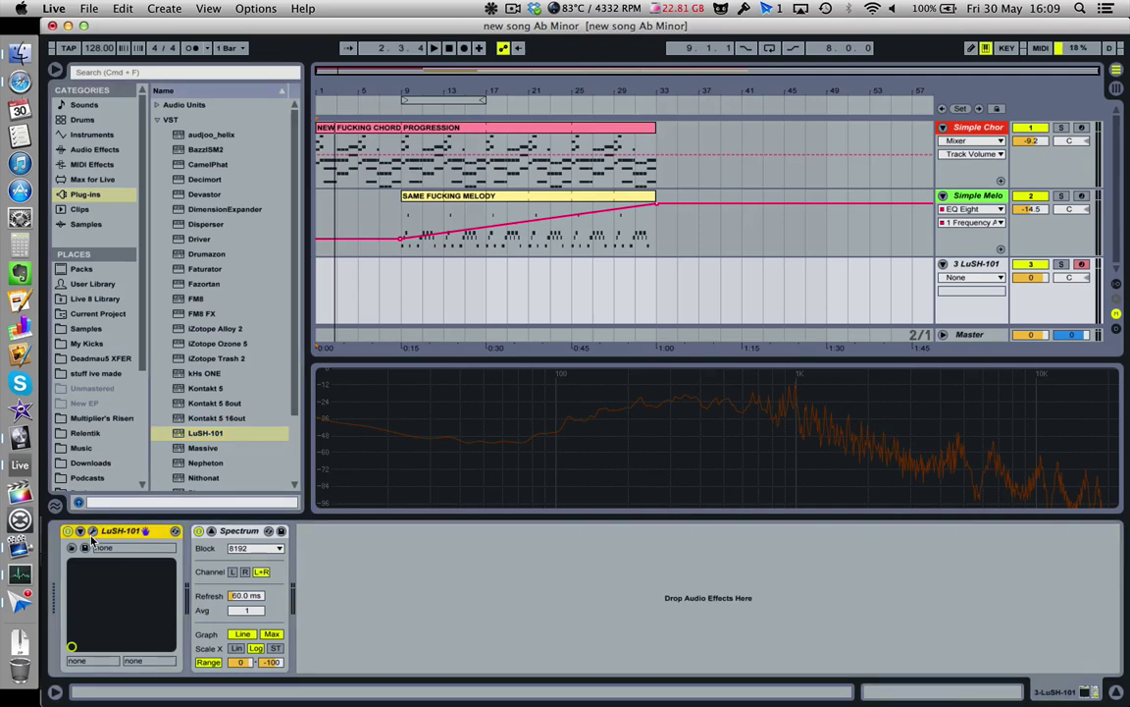
pyautogui.click(92, 532)
pyautogui.scroll(10, 507, 344)
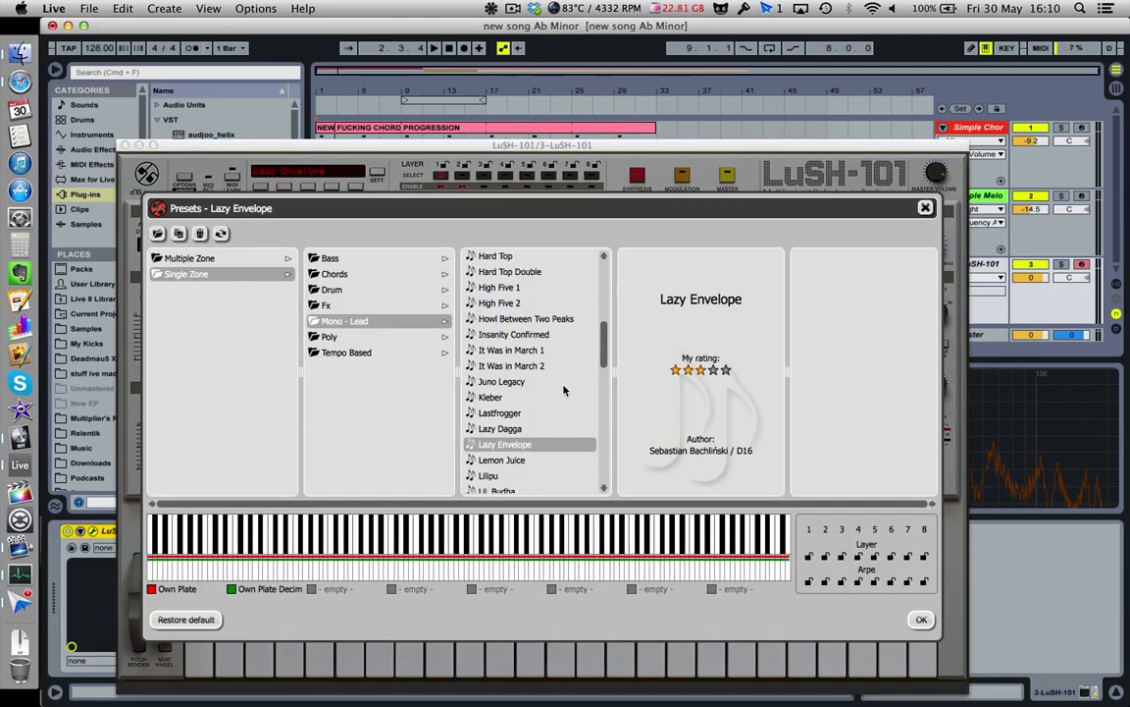
pyautogui.click(511, 9)
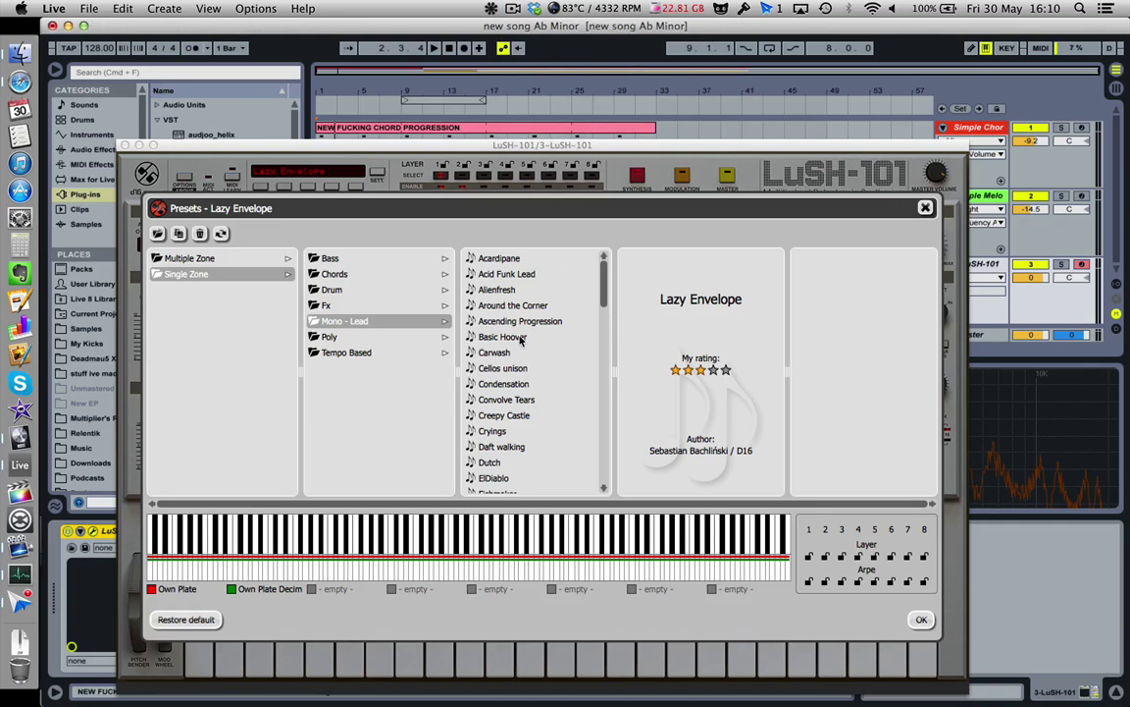
pyautogui.click(498, 289)
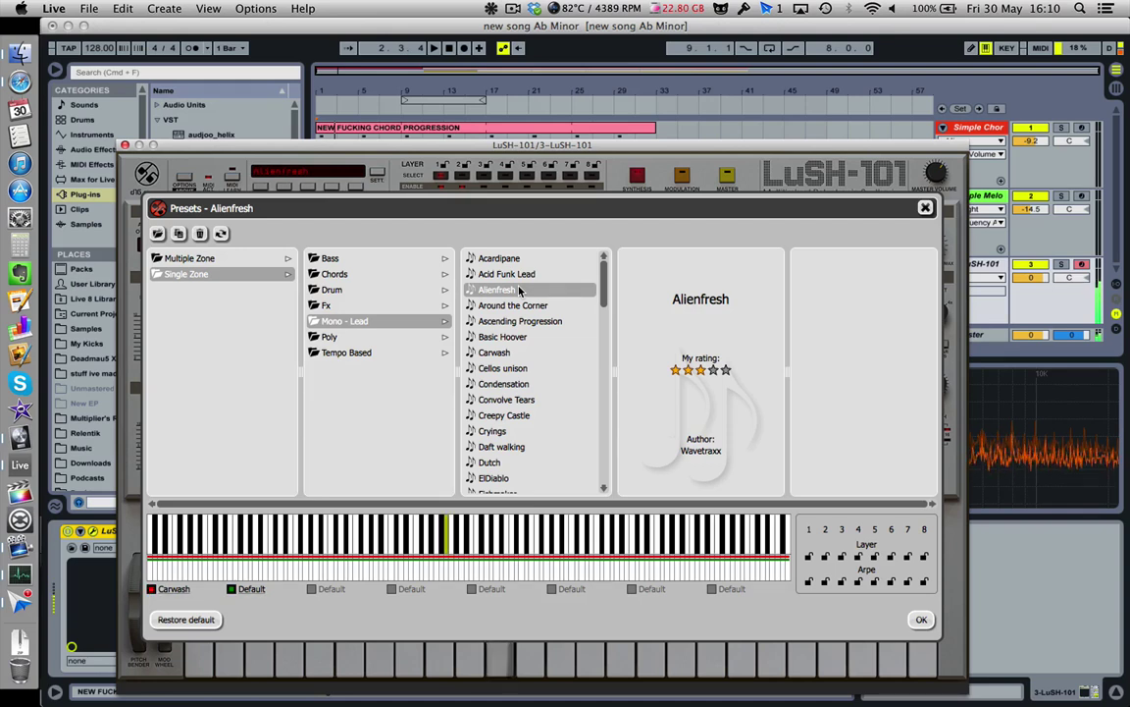
pyautogui.click(515, 384)
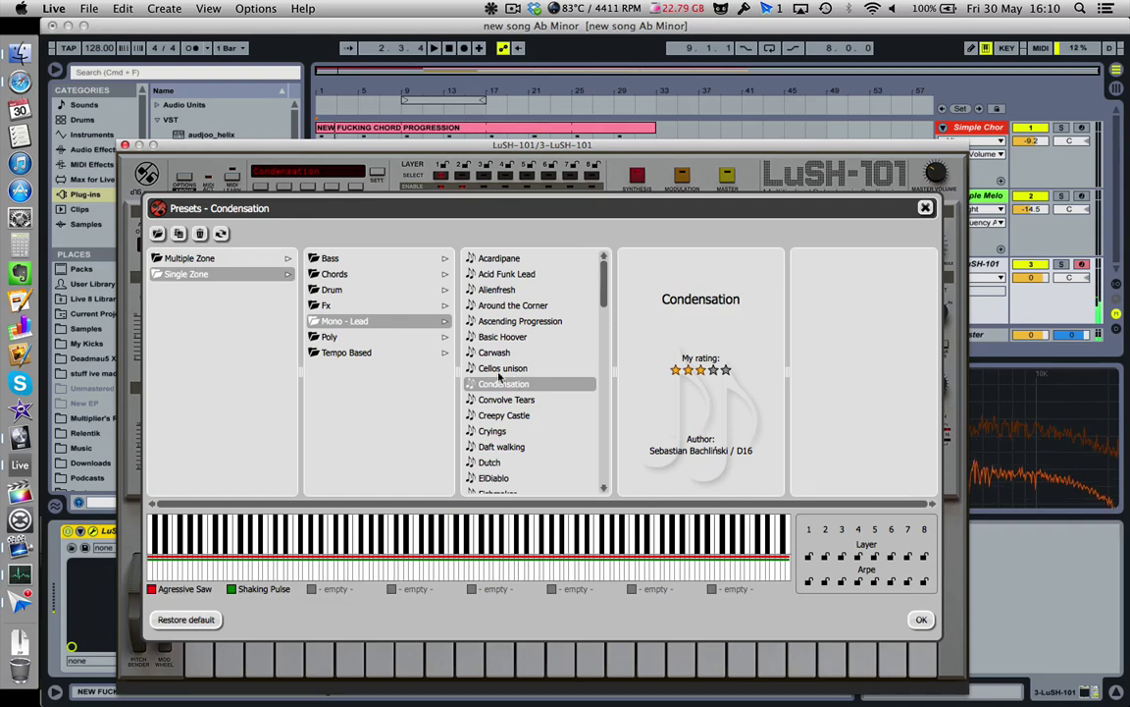
pyautogui.click(125, 146)
pyautogui.click(324, 209)
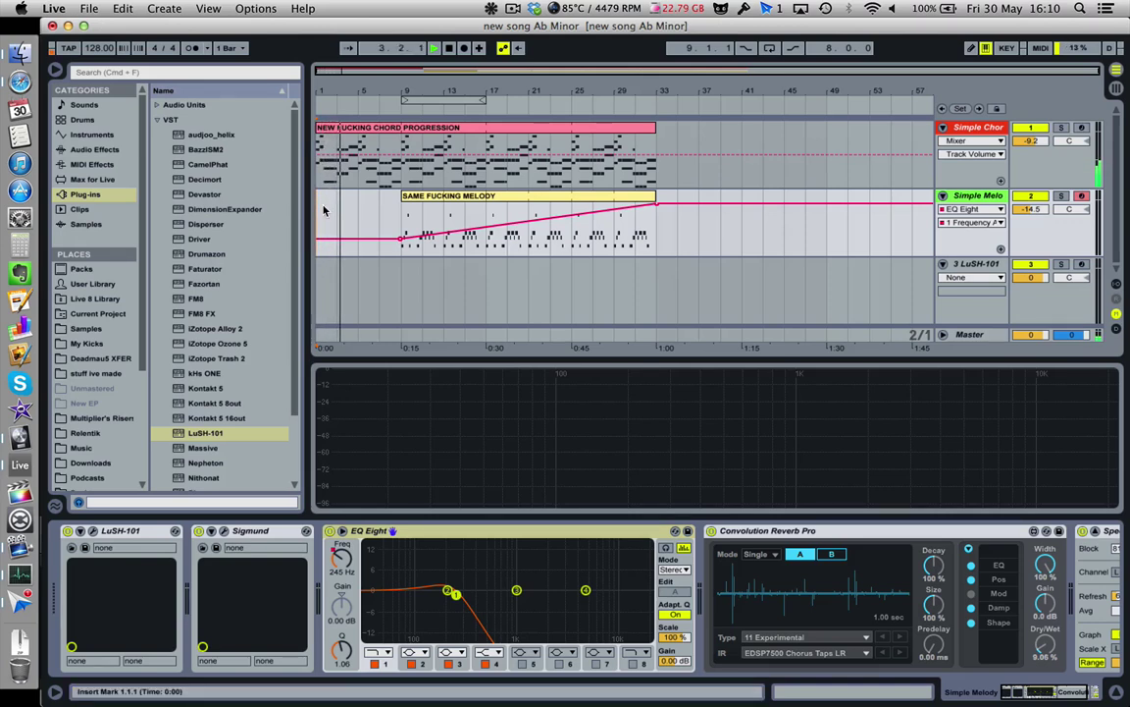
# - Switch to Sparrow, archive the newsletter email about getting fans by giving away content, and return to Live
pyautogui.click(768, 12)
pyautogui.click(318, 91)
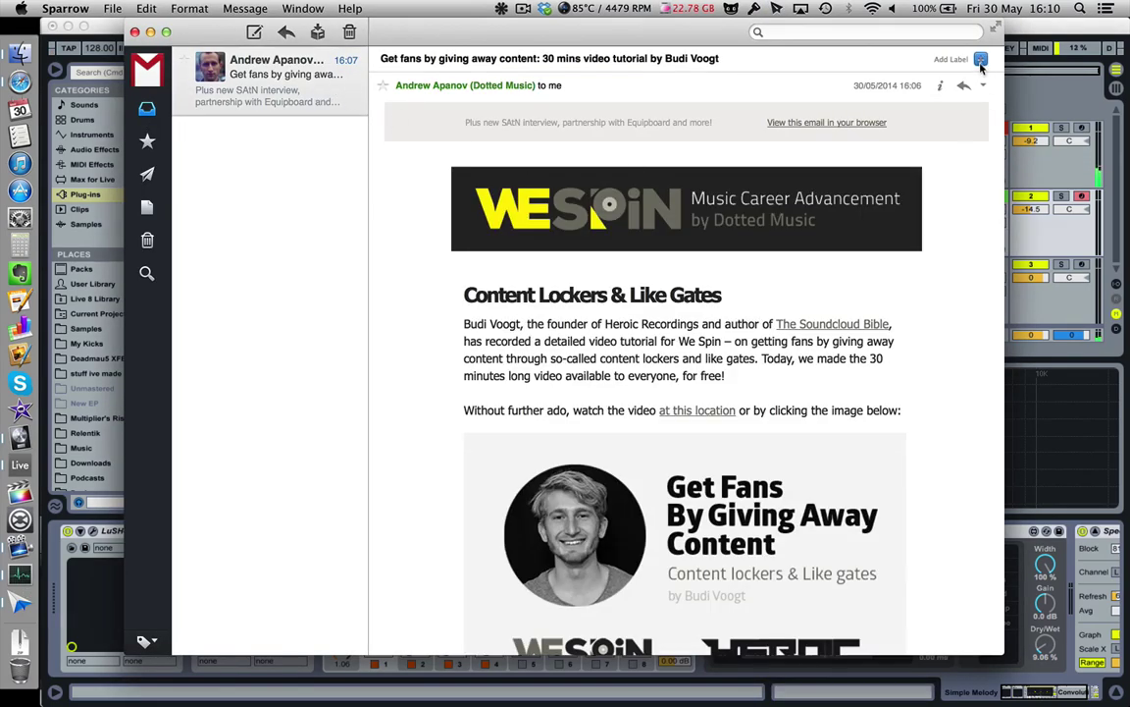
pyautogui.click(317, 33)
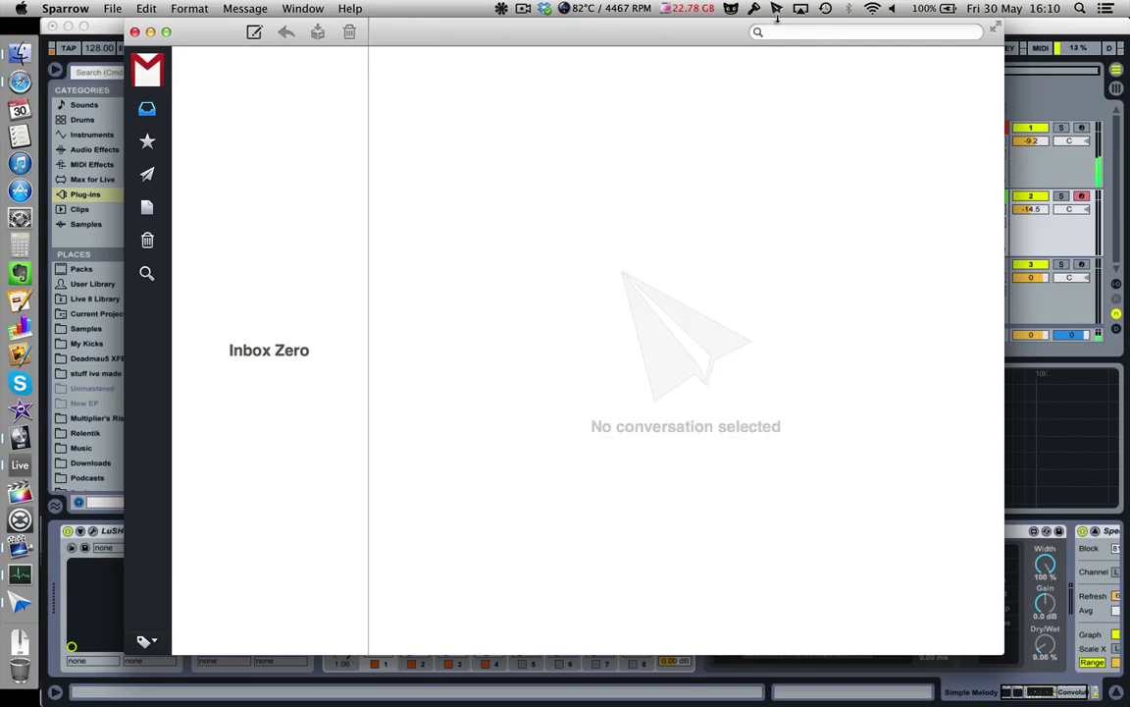
pyautogui.click(763, 34)
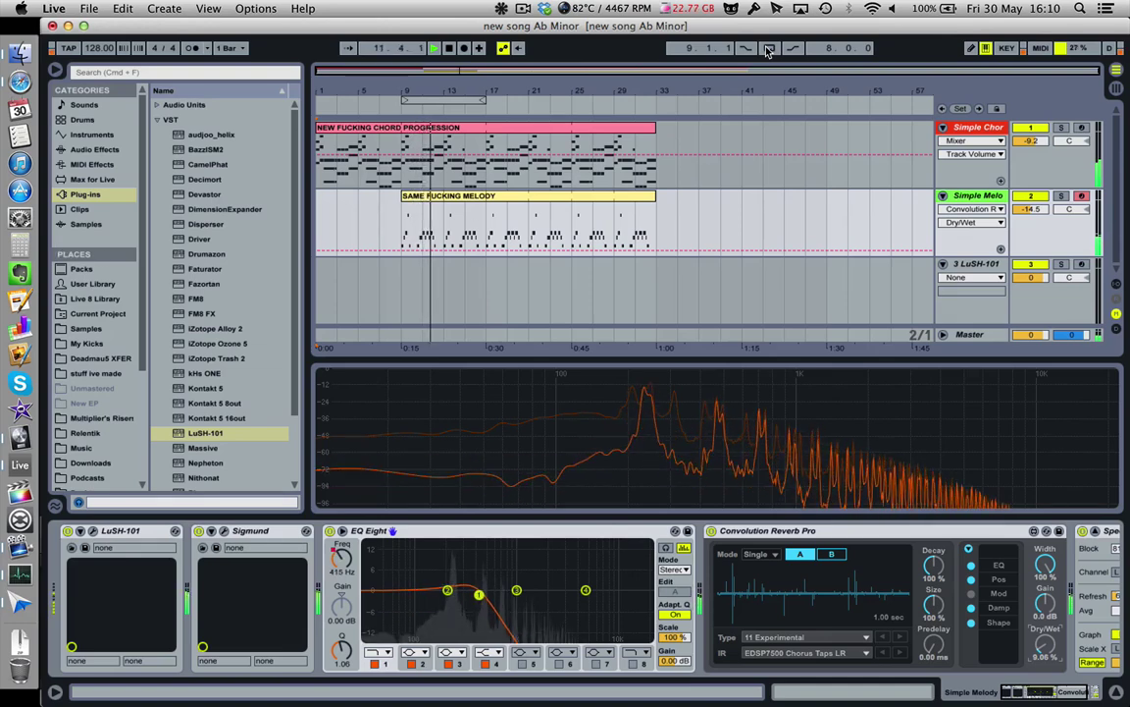
# - Lower the new LuSH-101 track's volume to -13.5 dB while the song plays, and stop playback
pyautogui.click(974, 266)
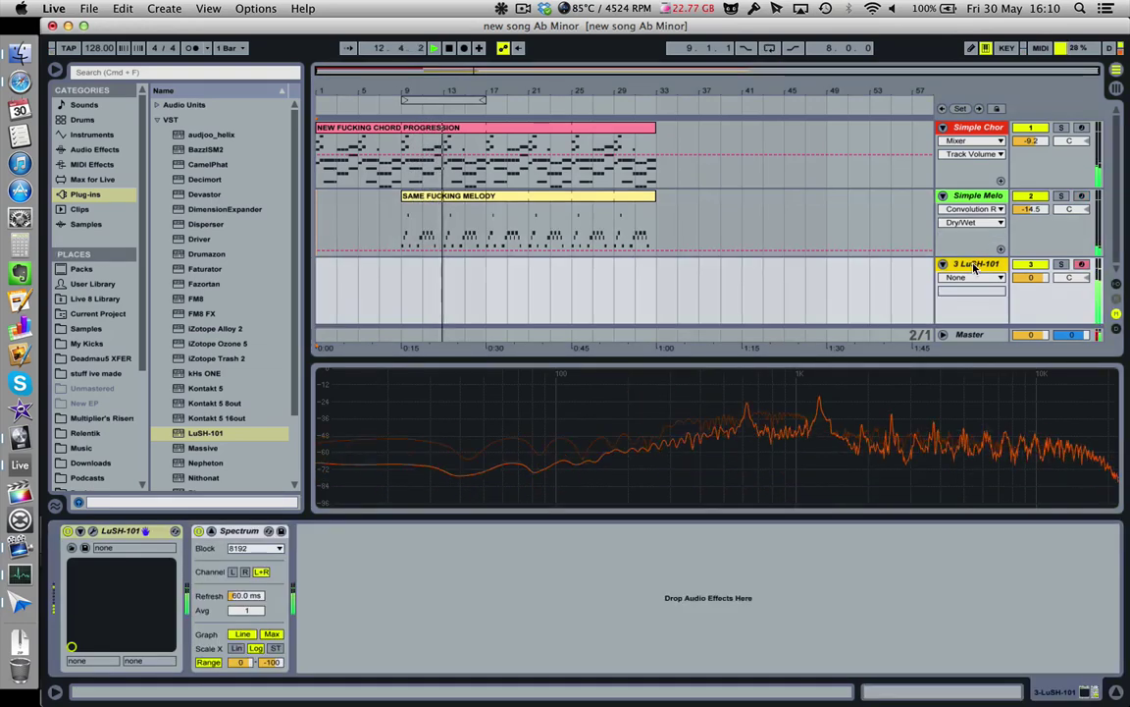
pyautogui.moveTo(1030, 277); pyautogui.dragTo(1031, 332)
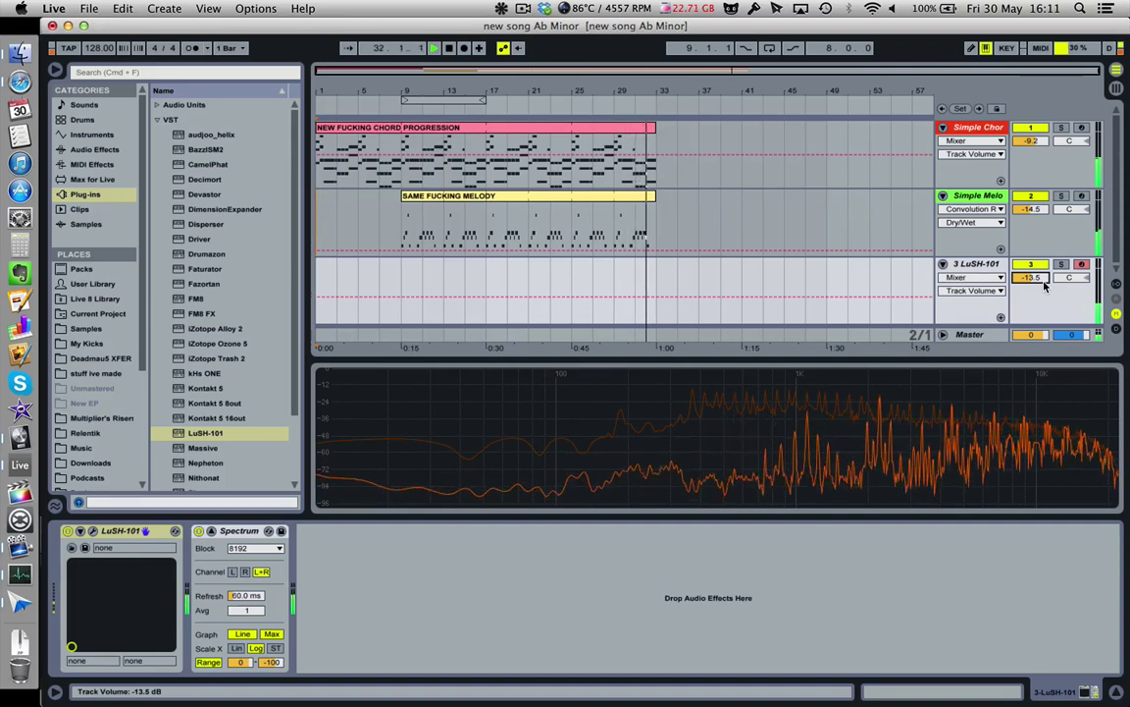
pyautogui.press('space')
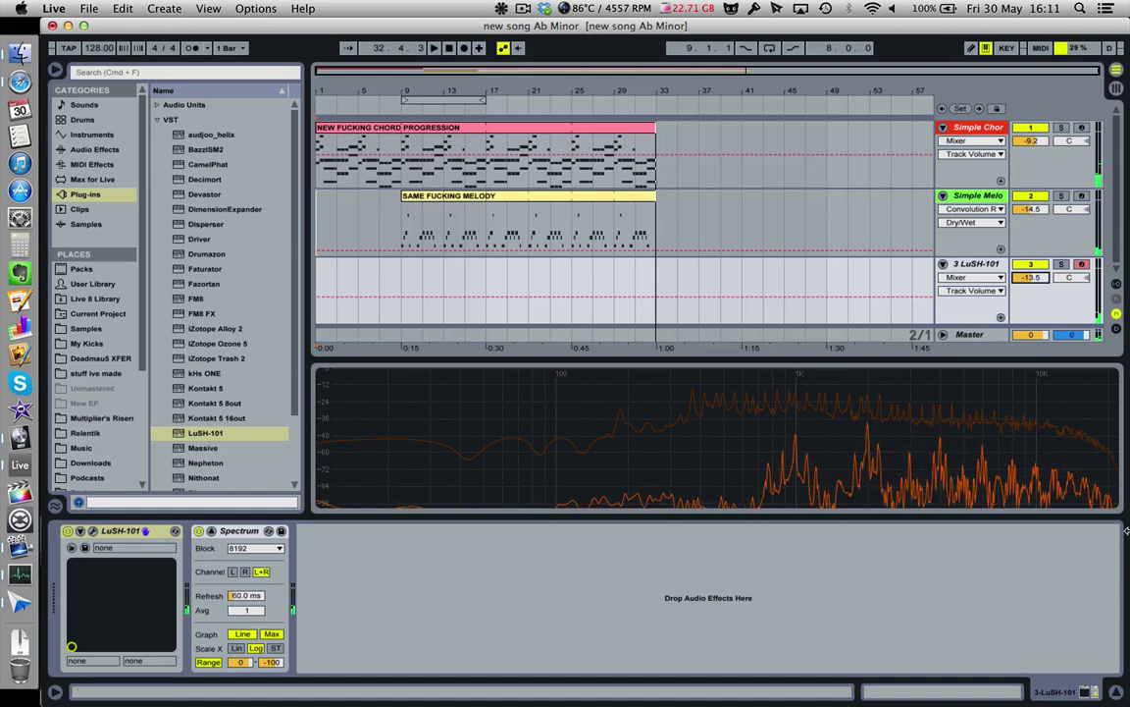
# - Play the song from bar 21 and again from bar 17 to try out the LuSH-101 sound over it
pyautogui.click(537, 279)
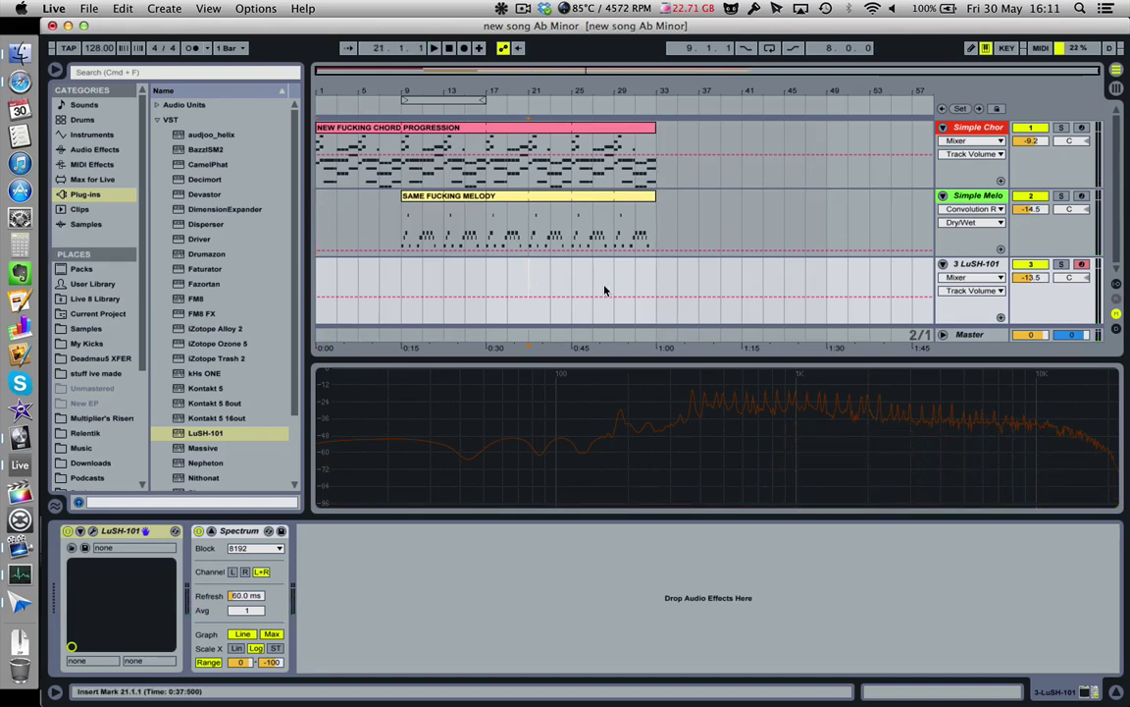
pyautogui.press('space')
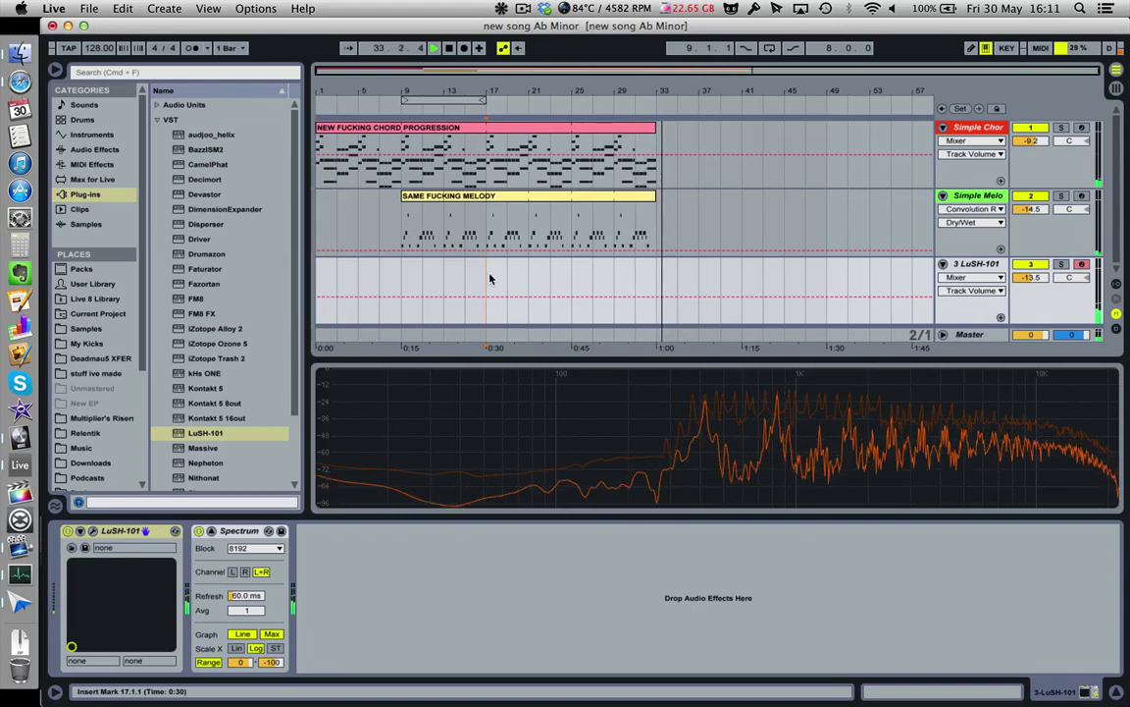
pyautogui.press('space')
pyautogui.press('space')
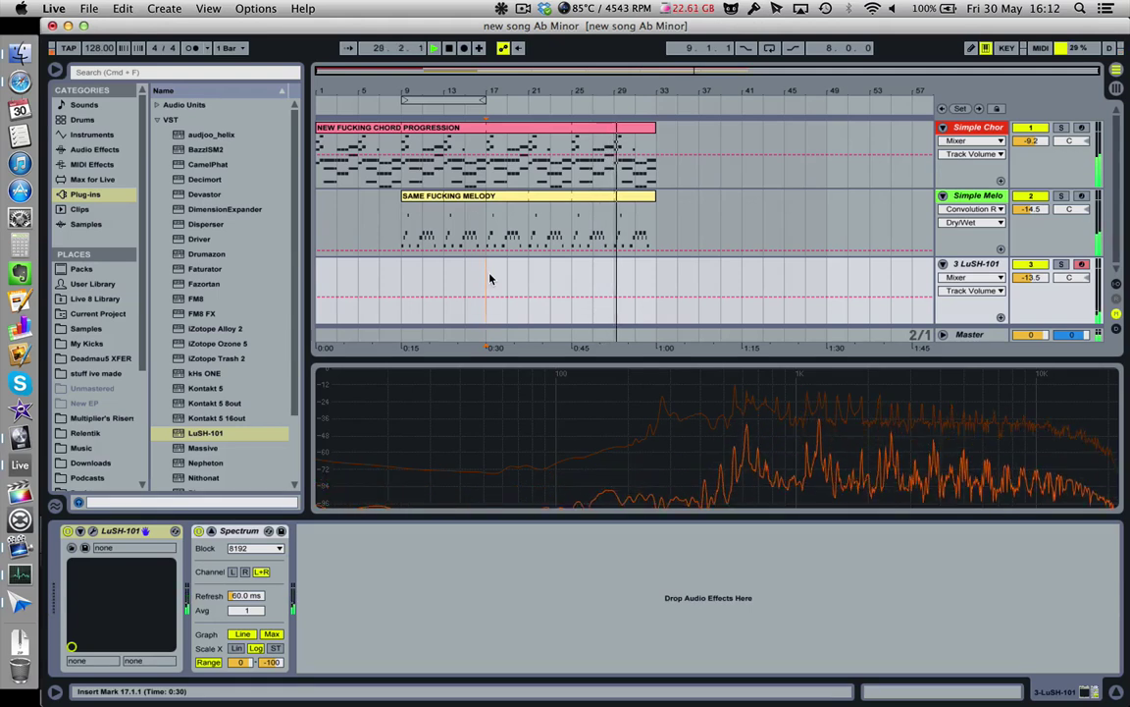
pyautogui.press('space')
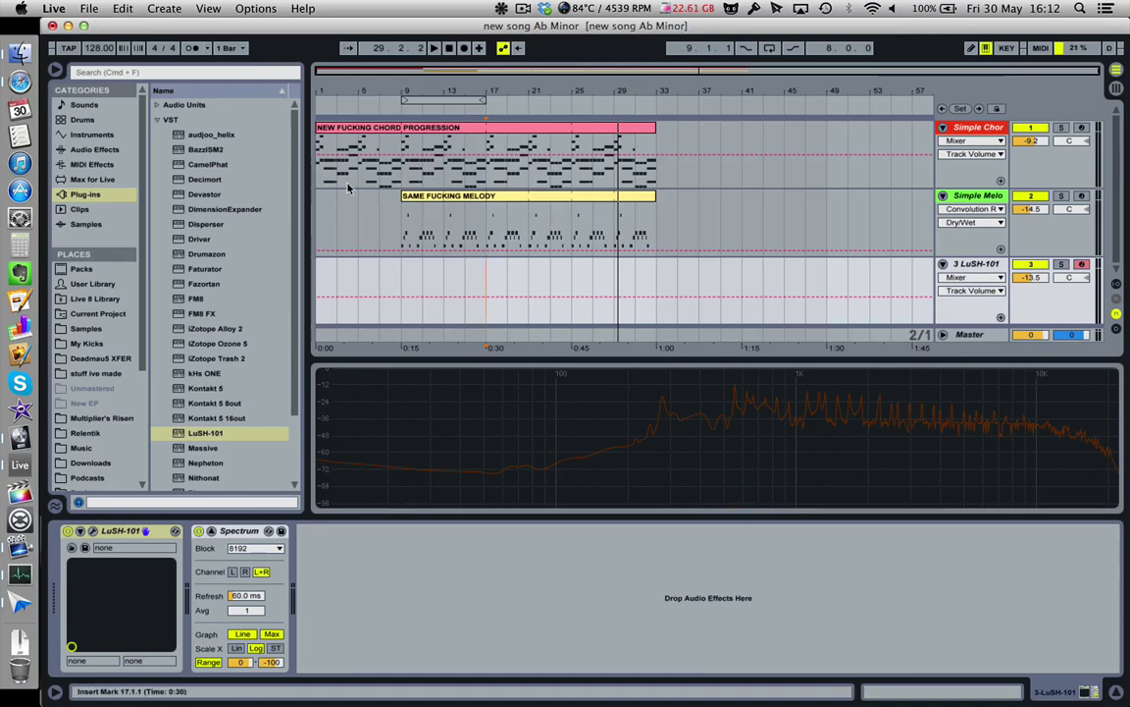
# - Set the playback start to bar 1 and solo the new LuSH-101 track
pyautogui.click(319, 204)
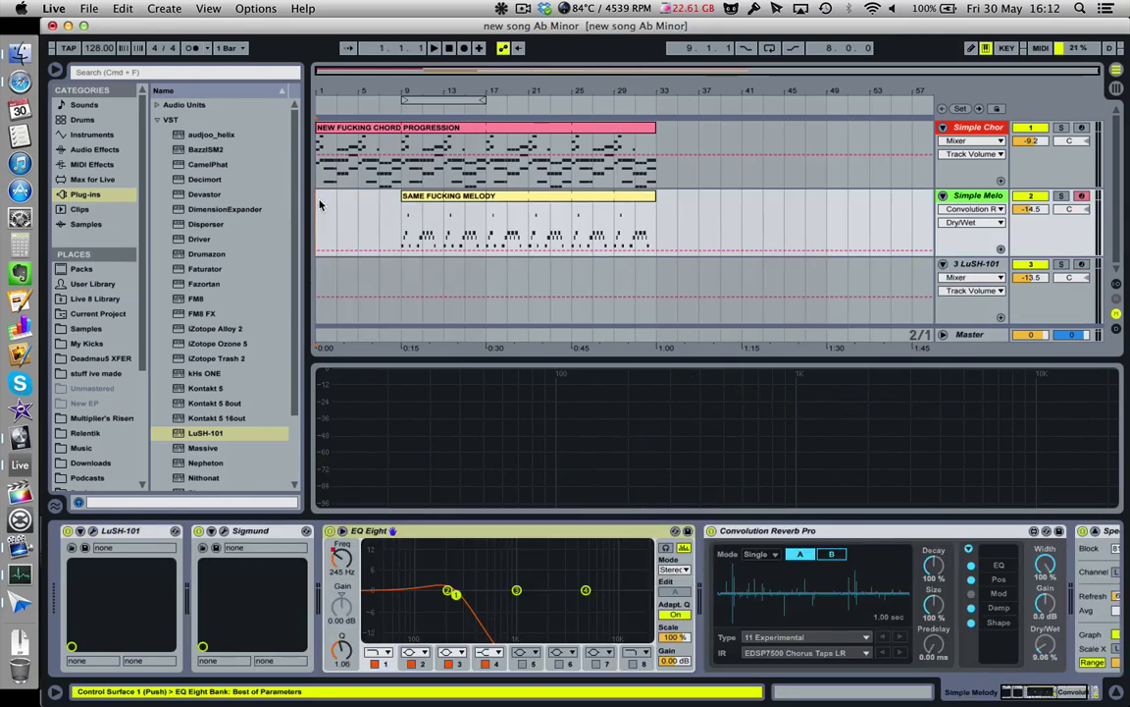
pyautogui.click(1008, 266)
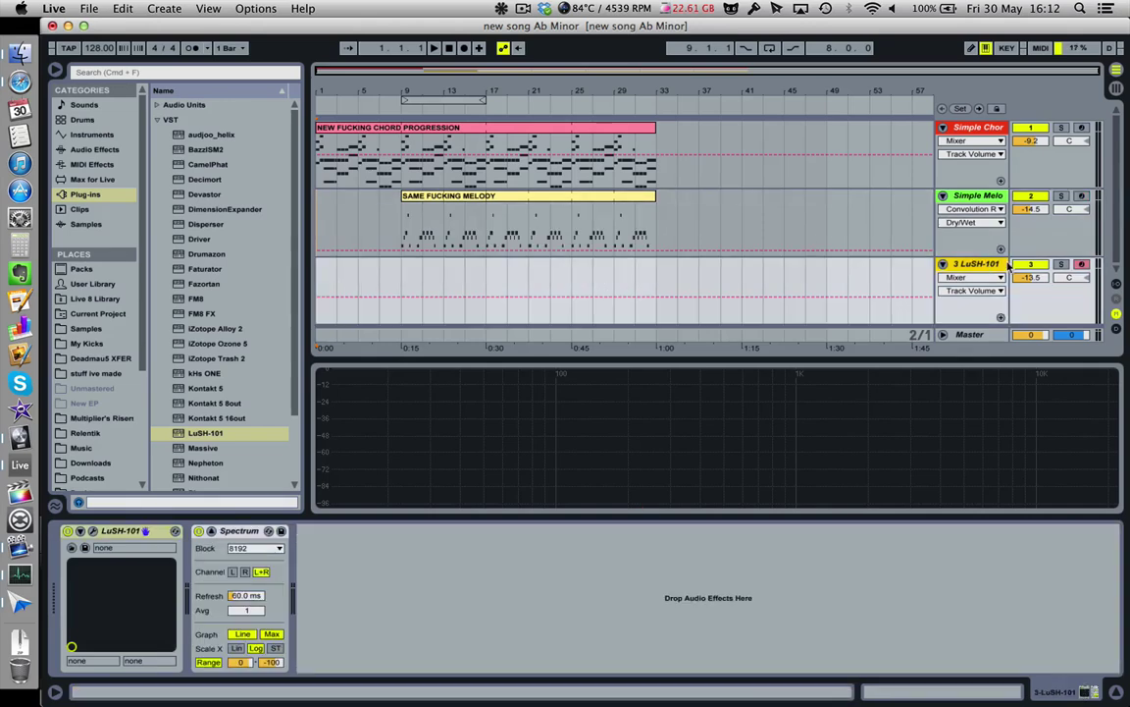
pyautogui.click(1061, 264)
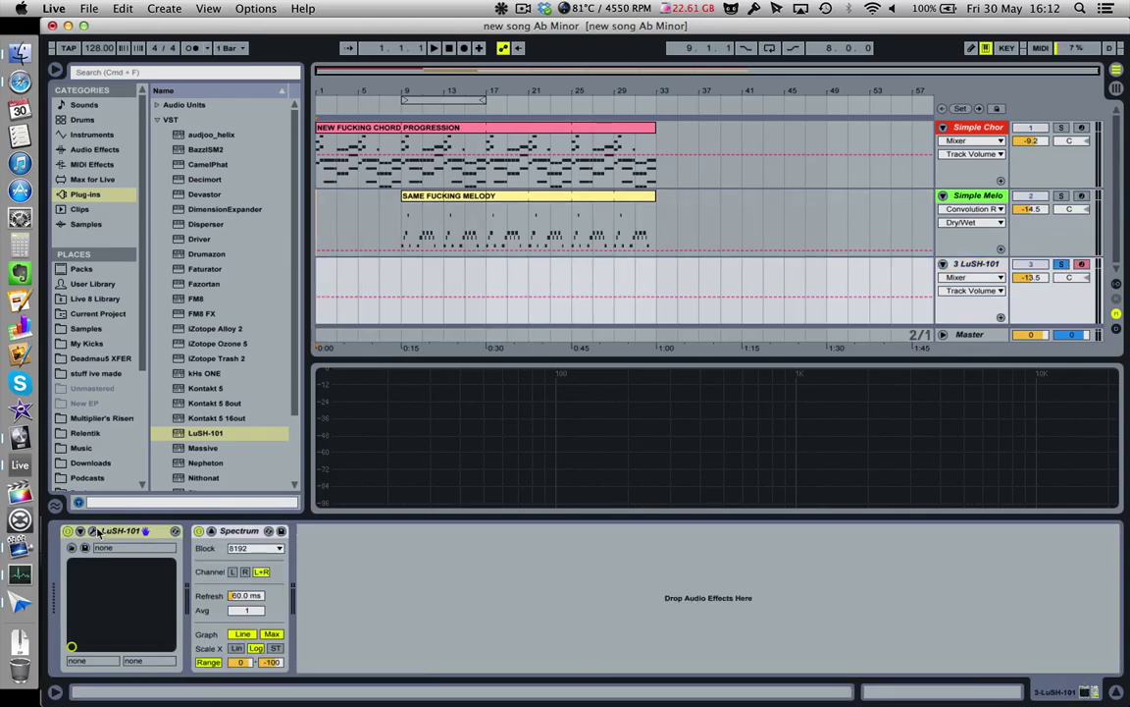
# - In LuSH-101's preset browser, audition the lead preset Alienfresh and the Fx presets Kraftwork 2, Percussion, Starman and Stun Gun
pyautogui.click(95, 531)
pyautogui.click(495, 290)
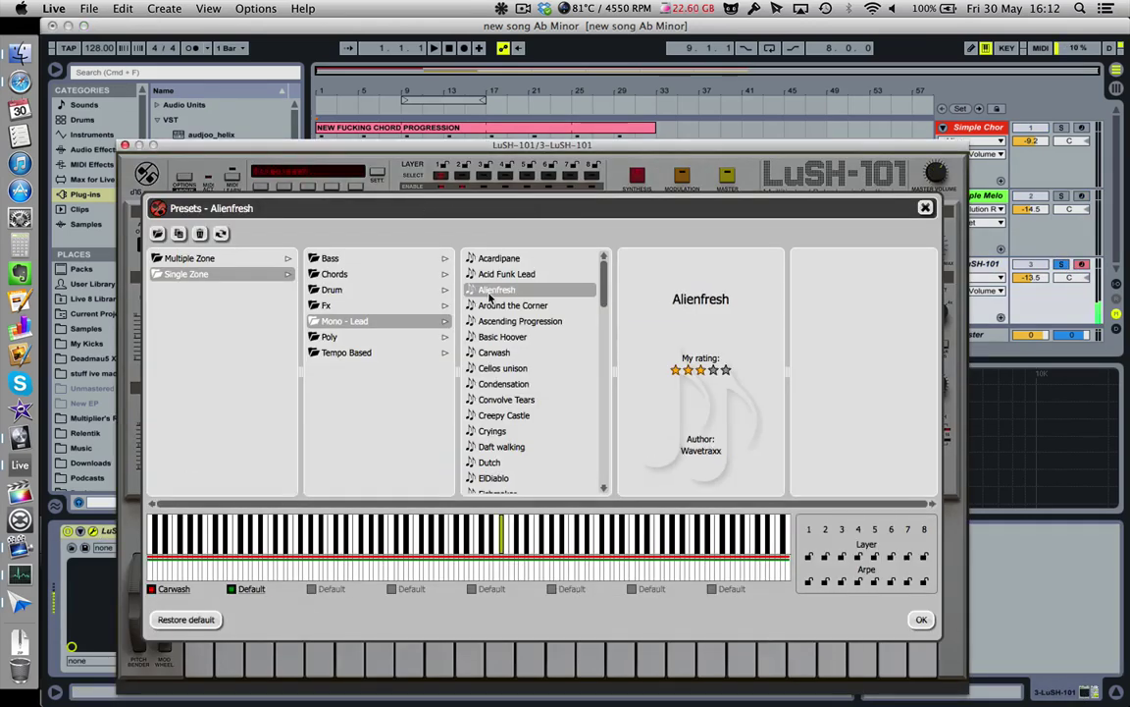
pyautogui.click(343, 307)
pyautogui.click(488, 338)
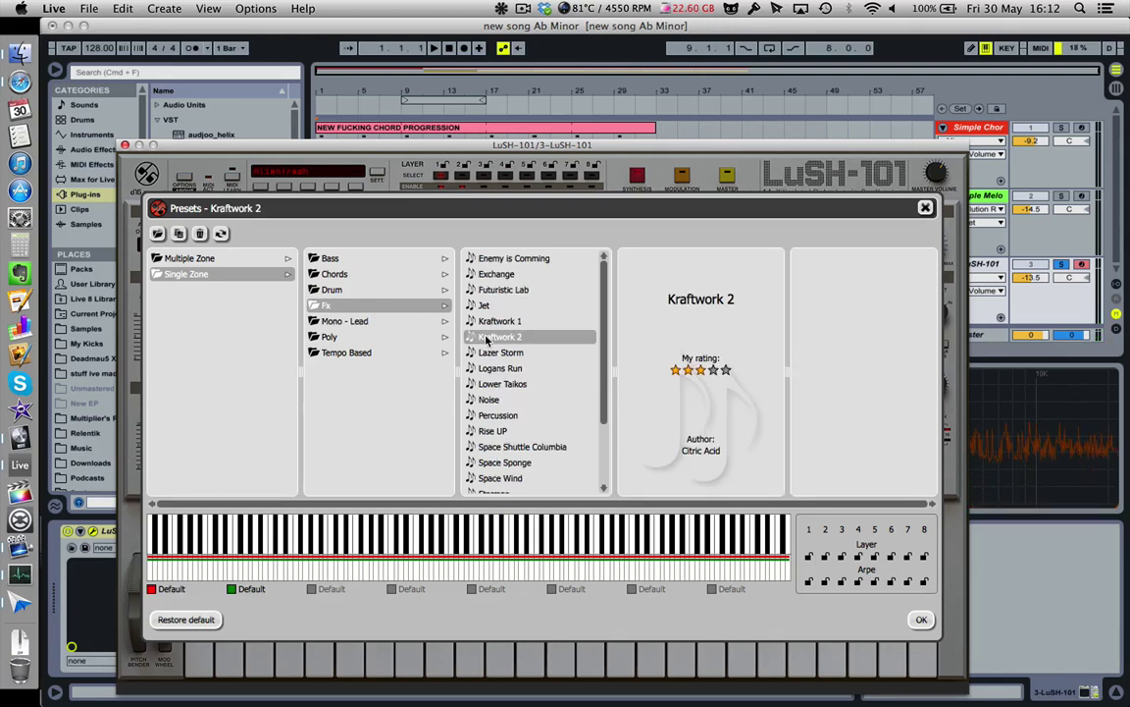
pyautogui.click(512, 417)
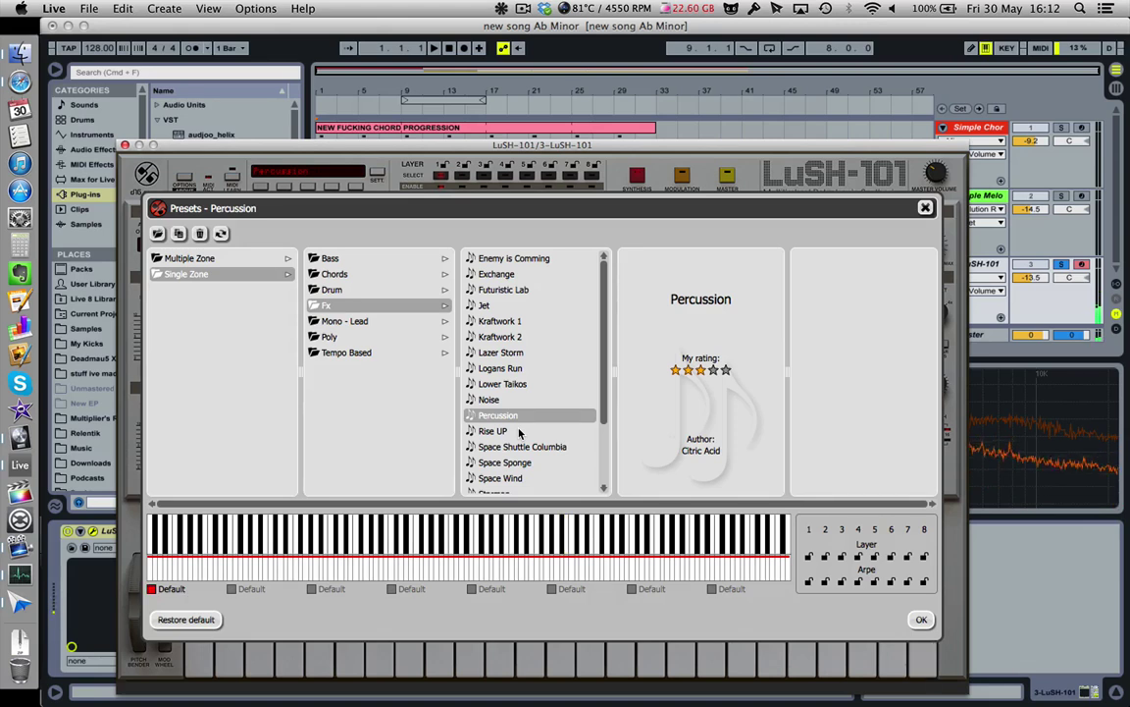
pyautogui.scroll(-4, 520, 434)
pyautogui.click(520, 439)
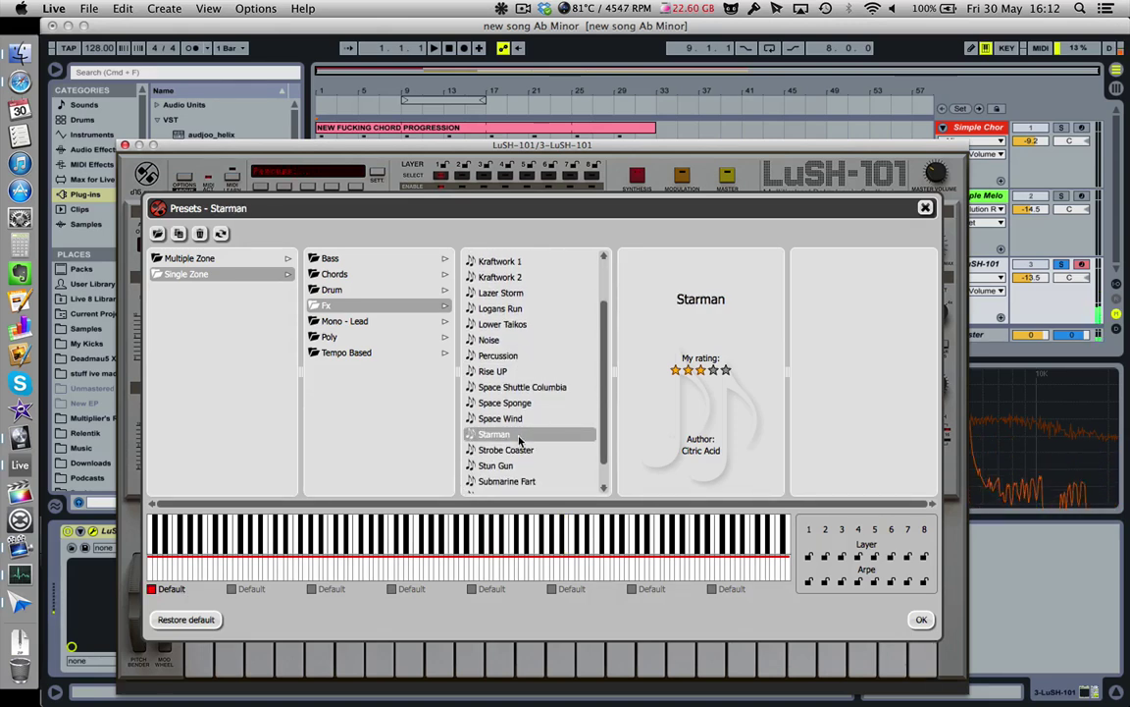
pyautogui.scroll(-2, 521, 441)
pyautogui.click(519, 444)
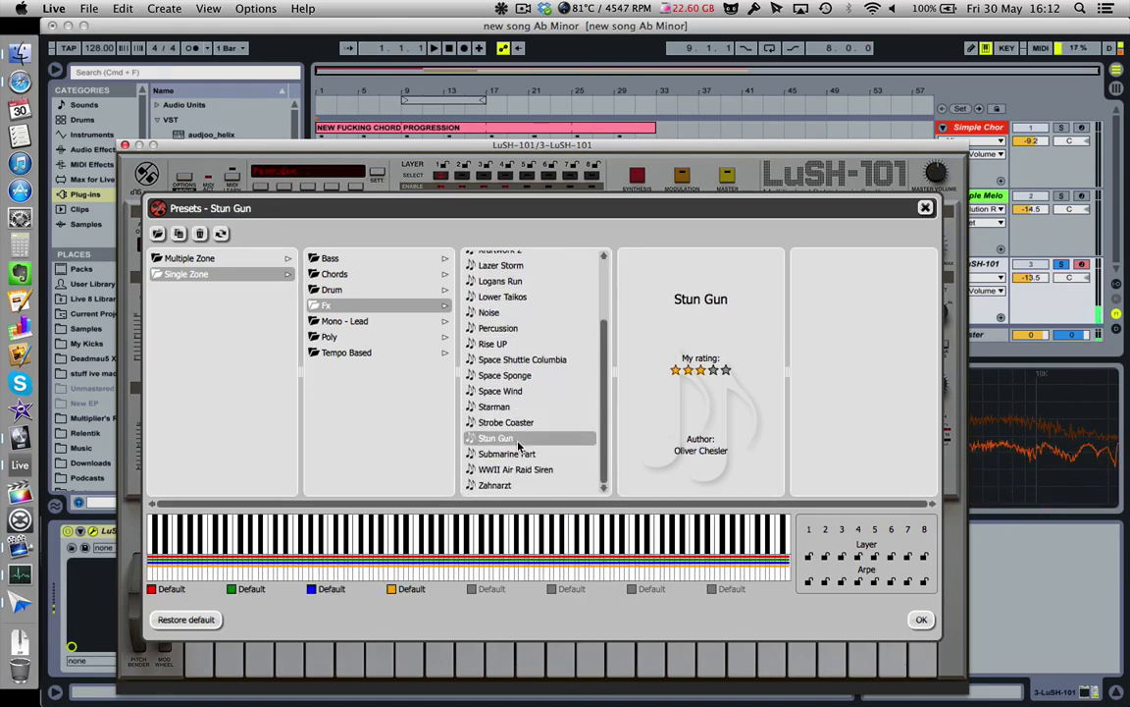
# - Audition the Poly preset 90s action movie and the Poly Brass preset Around the Corner Section
pyautogui.click(329, 337)
pyautogui.click(503, 339)
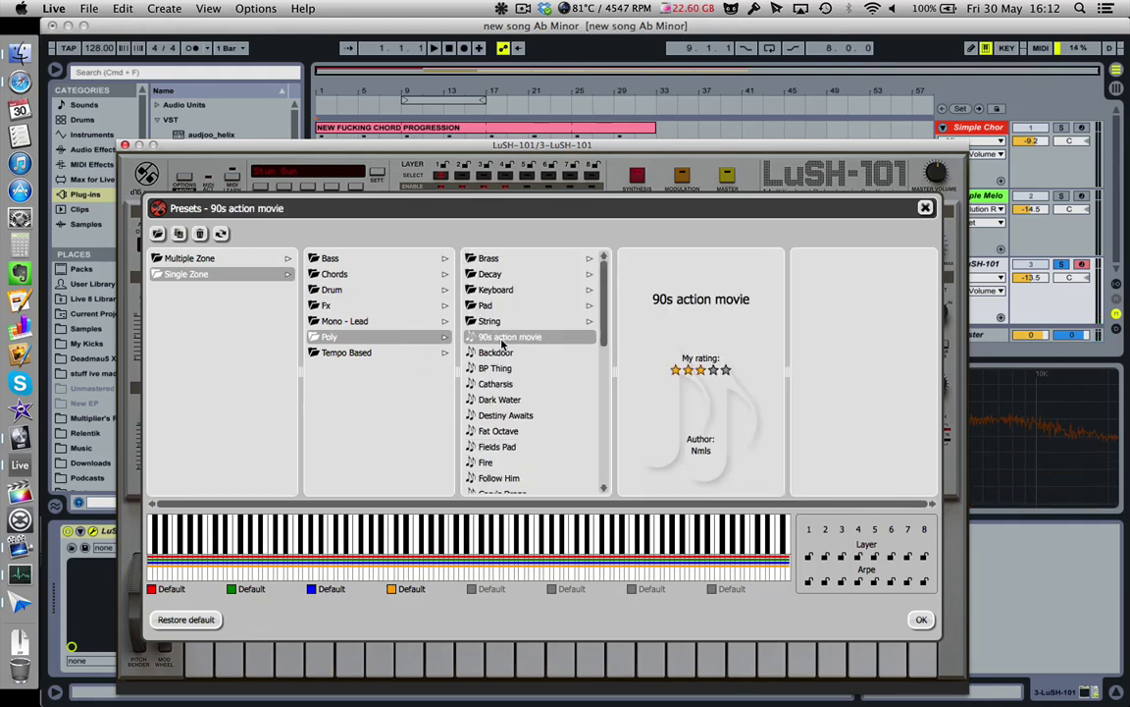
pyautogui.click(519, 261)
pyautogui.click(651, 275)
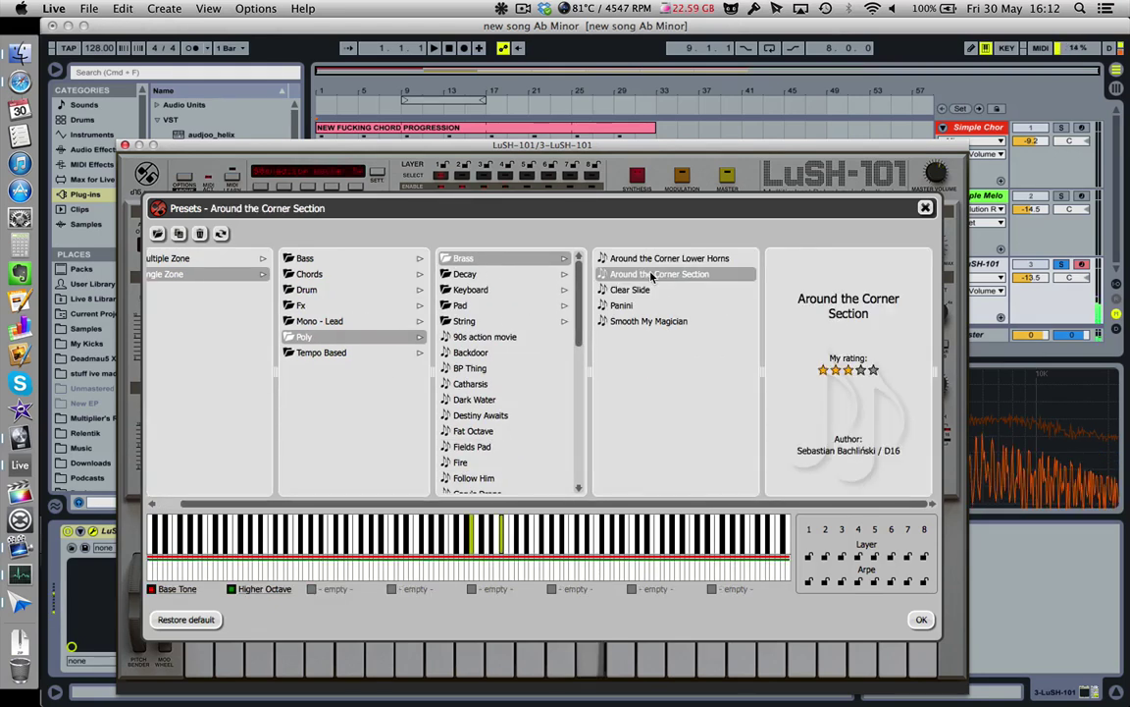
# - Audition the Poly Pad presets Apocalypse Propeller, Calm Pad and Beyond Limits, returning to Calm Pad
pyautogui.click(565, 306)
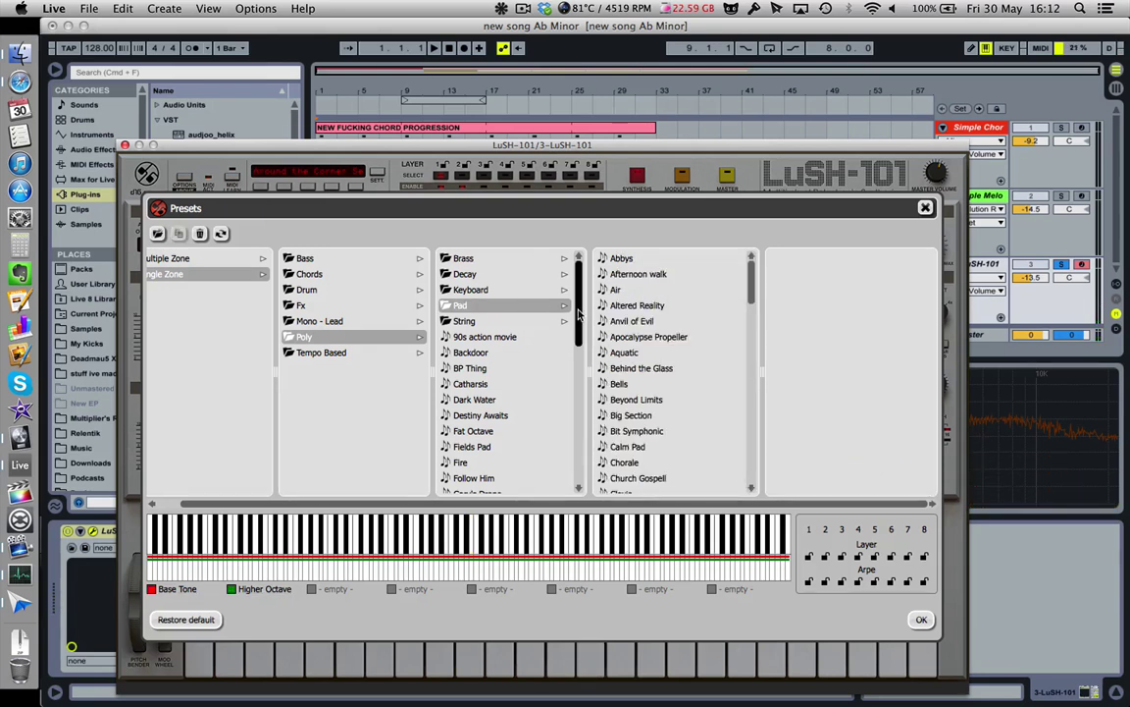
pyautogui.click(661, 336)
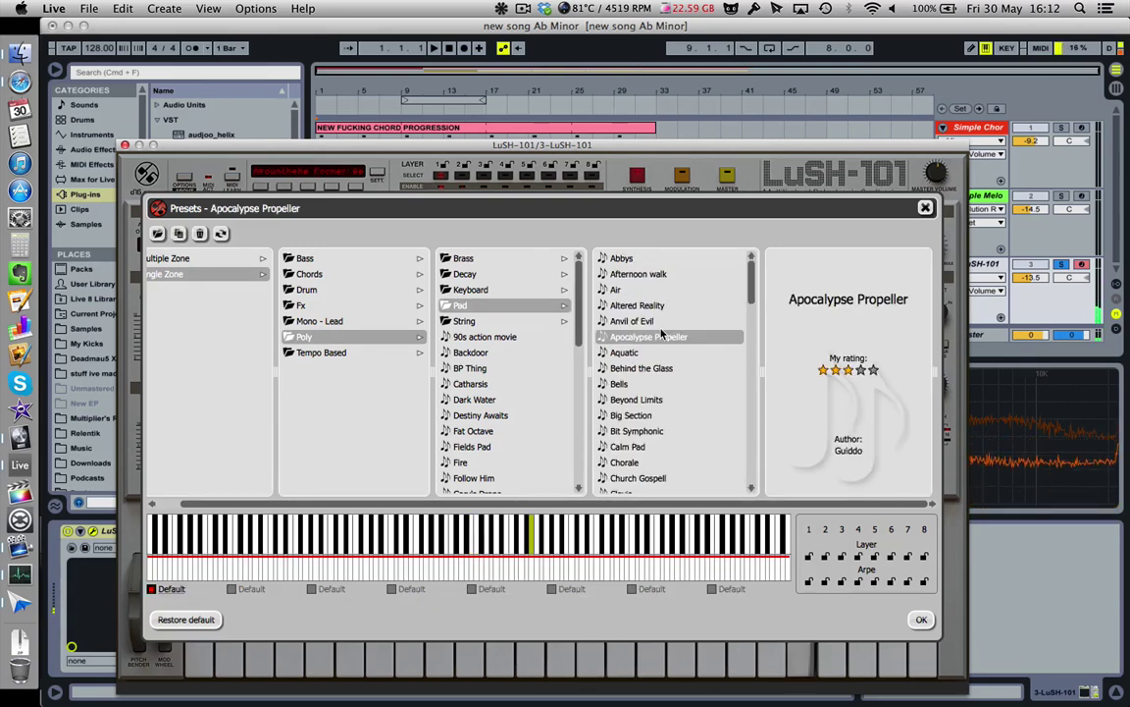
pyautogui.click(650, 447)
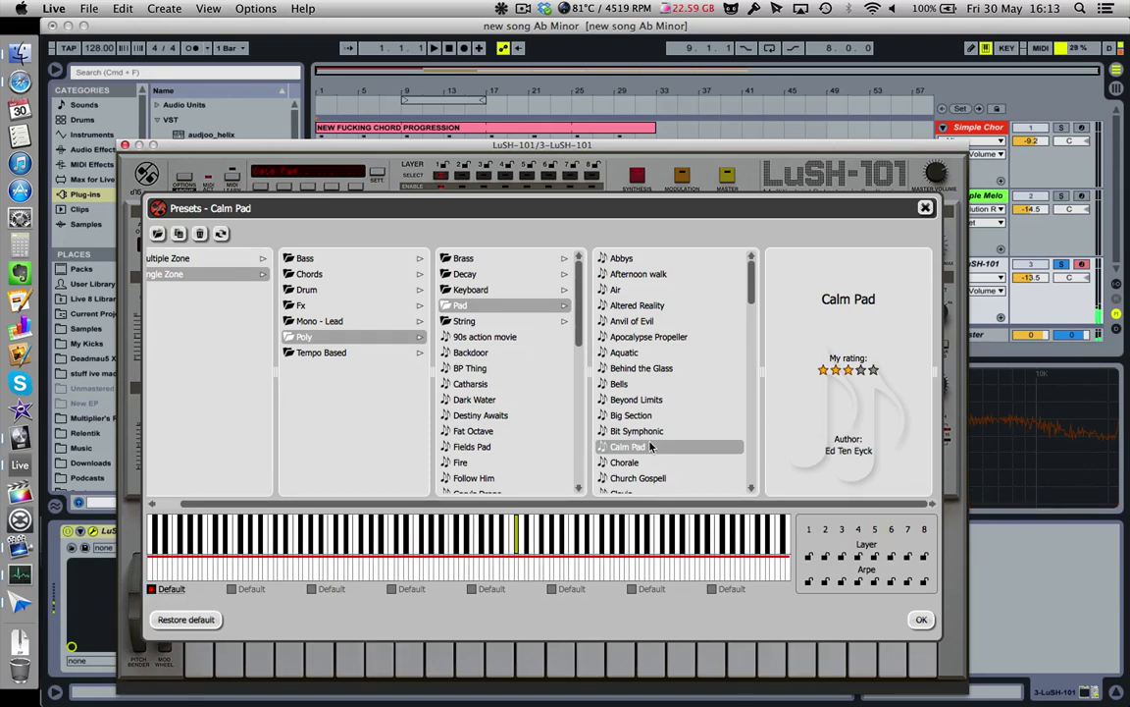
pyautogui.click(664, 400)
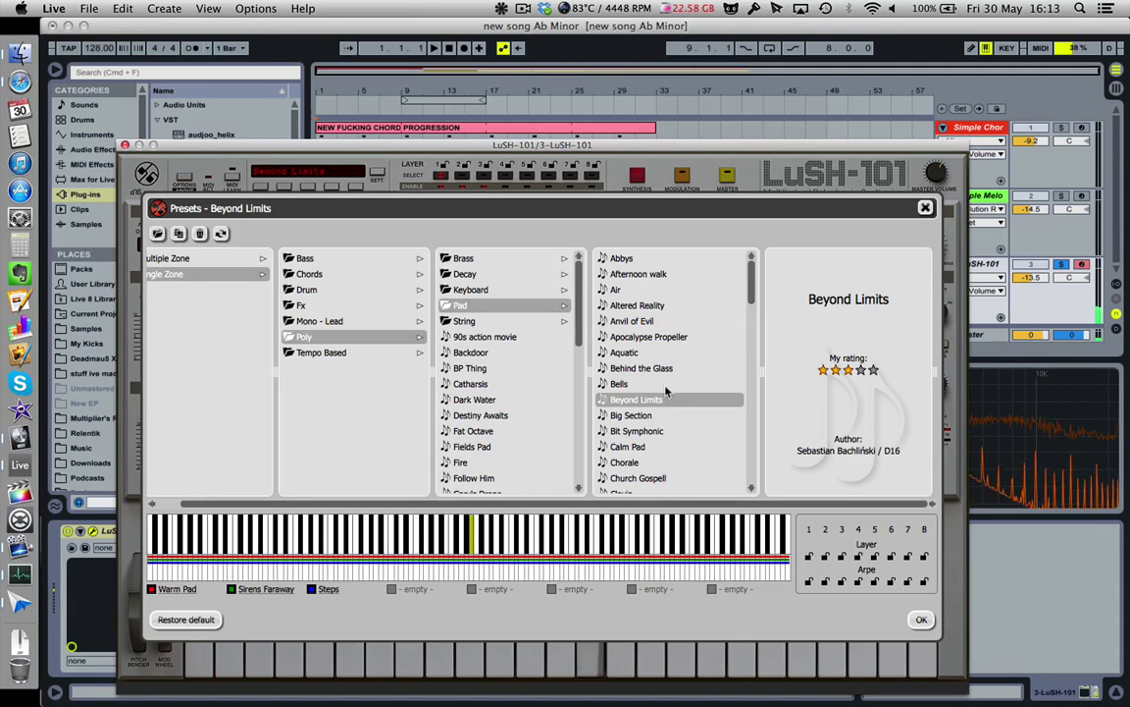
pyautogui.click(628, 447)
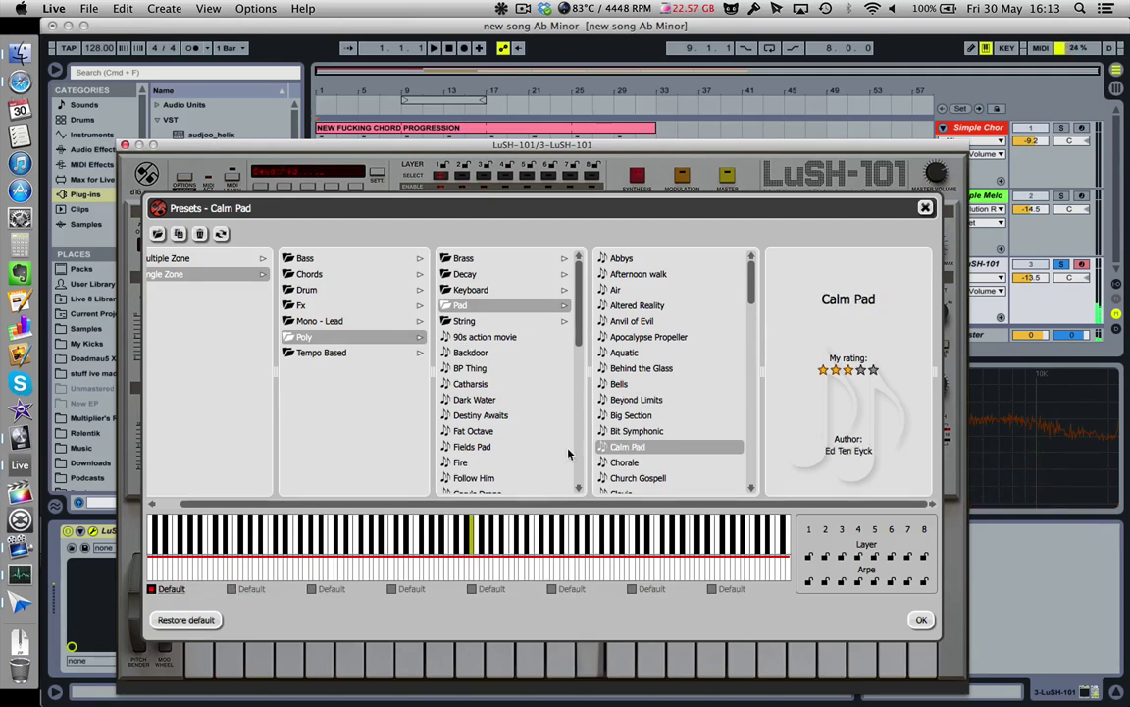
# - Audition the Poly presets Fat Octave, Fields Pad, Fire, Hurdy-Gurdy and Hyper Saw
pyautogui.click(484, 432)
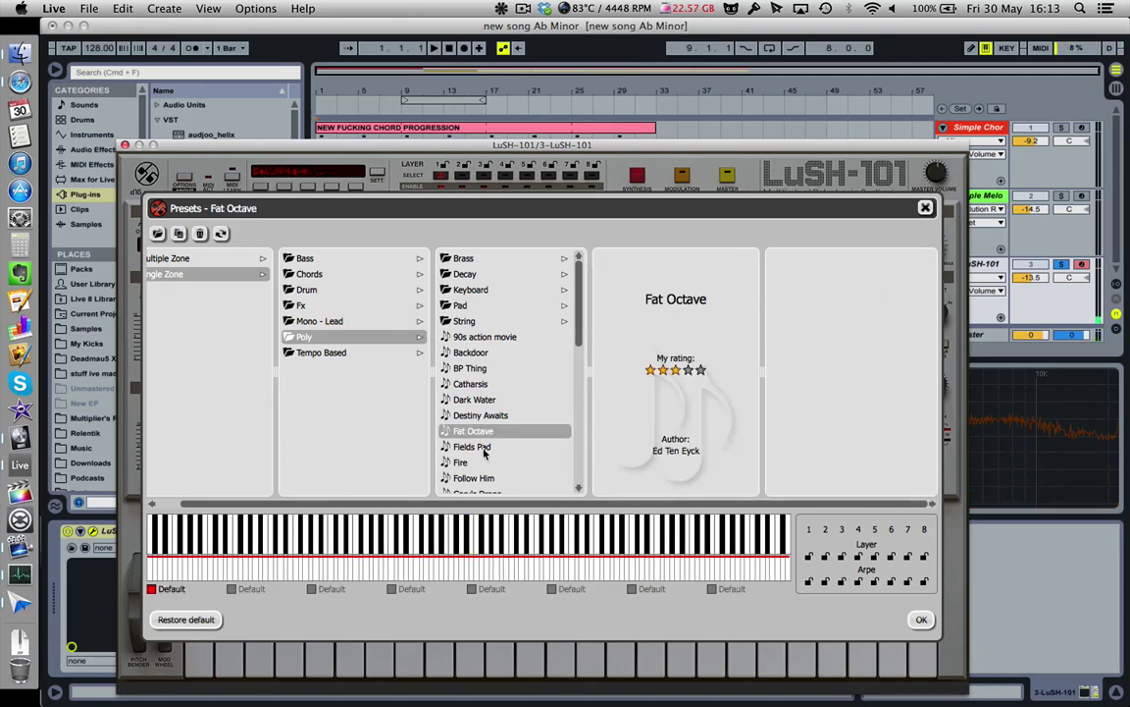
pyautogui.click(484, 449)
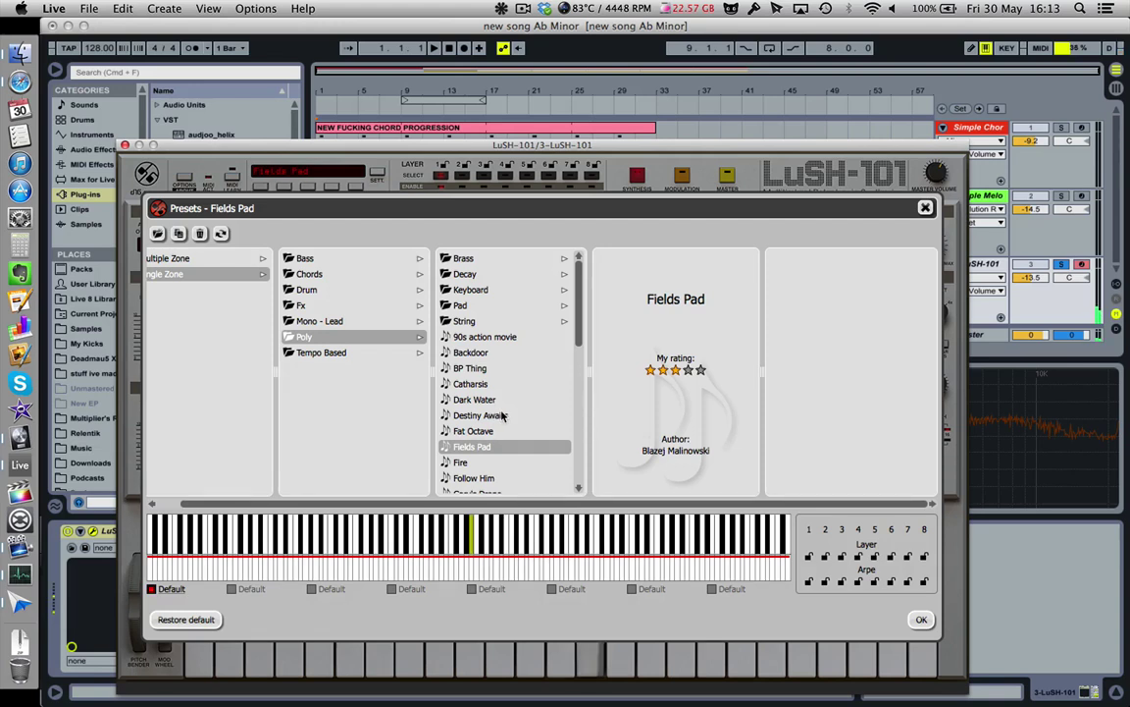
pyautogui.click(465, 463)
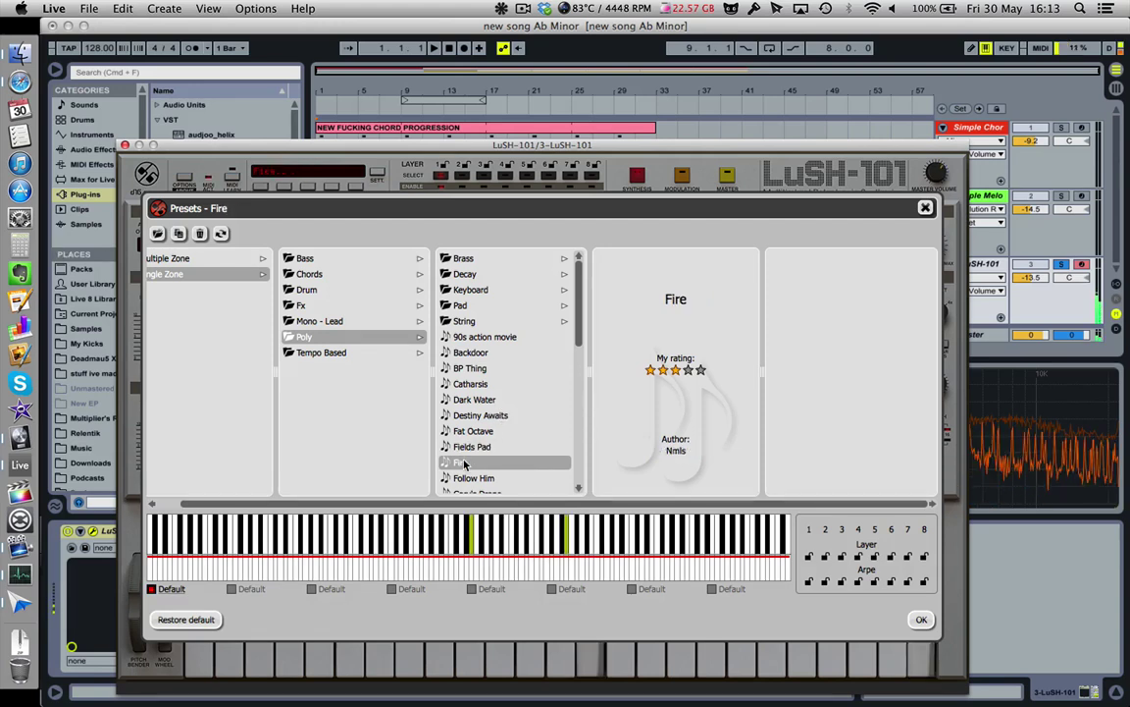
pyautogui.scroll(-3, 465, 463)
pyautogui.click(477, 447)
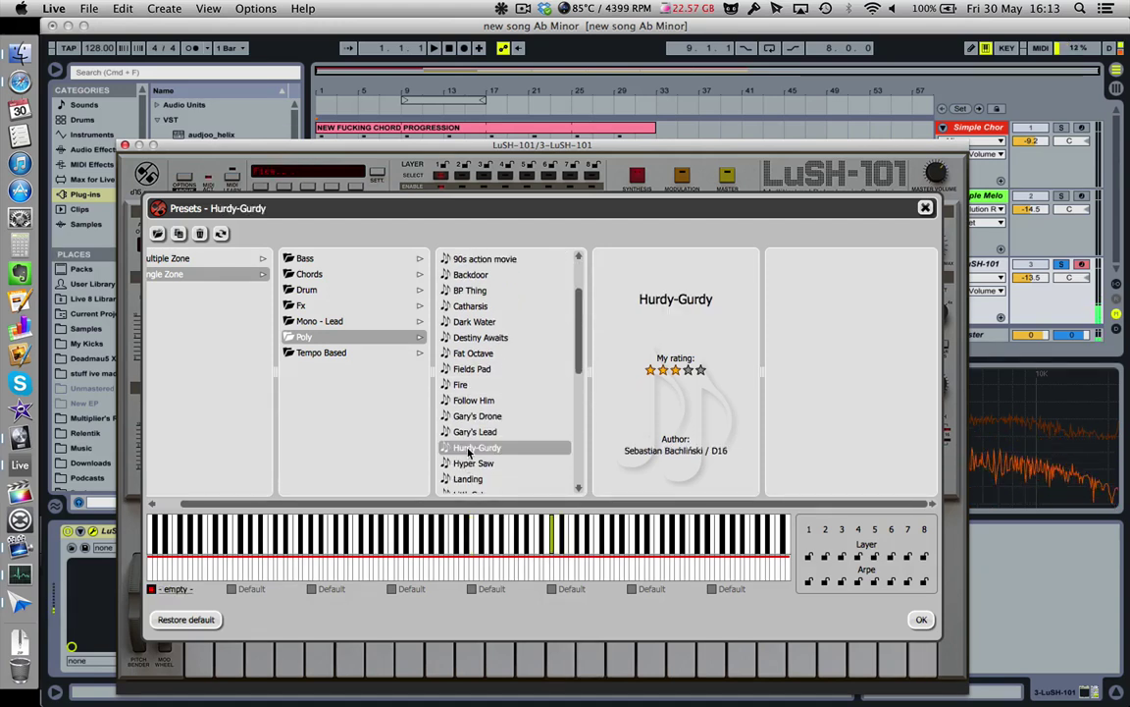
pyautogui.click(470, 463)
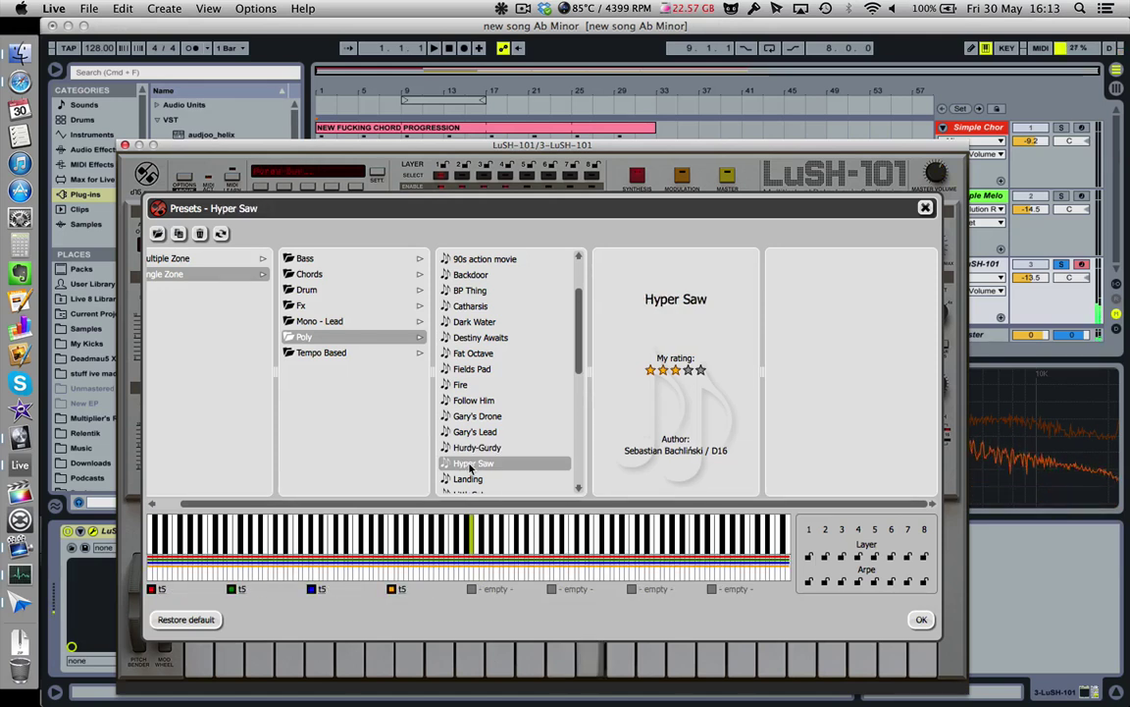
# - Load the Poly preset LittleCat into LuSH-101 and close the plug-in window
pyautogui.scroll(-1, 471, 437)
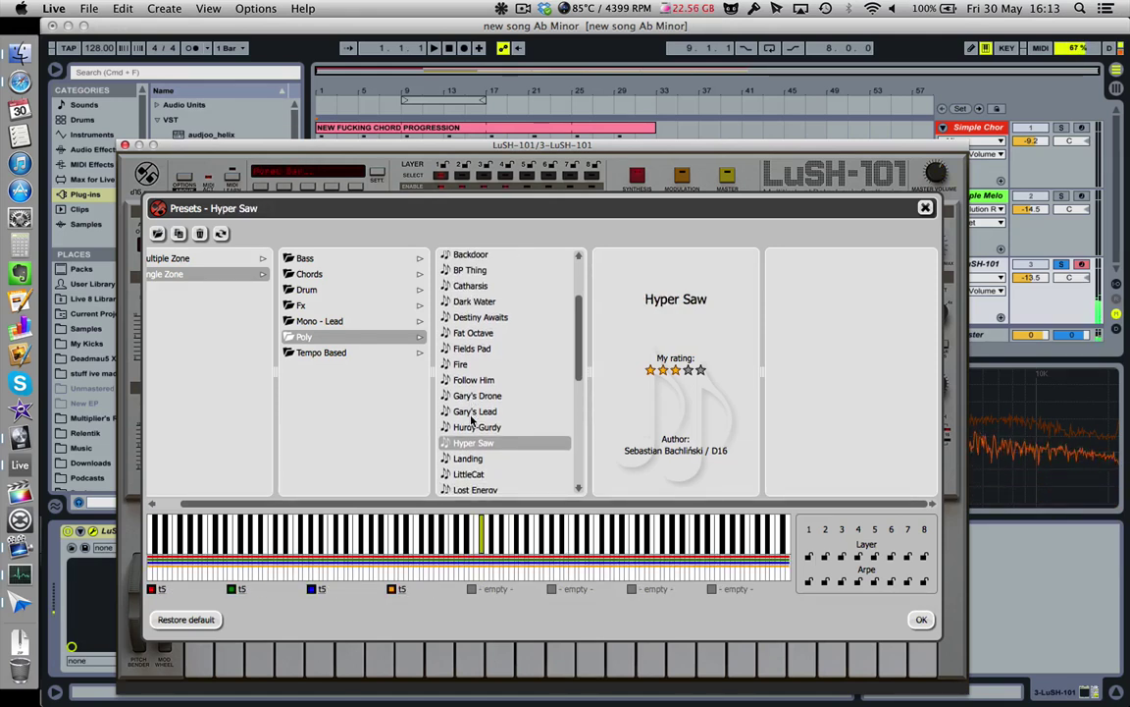
pyautogui.click(479, 475)
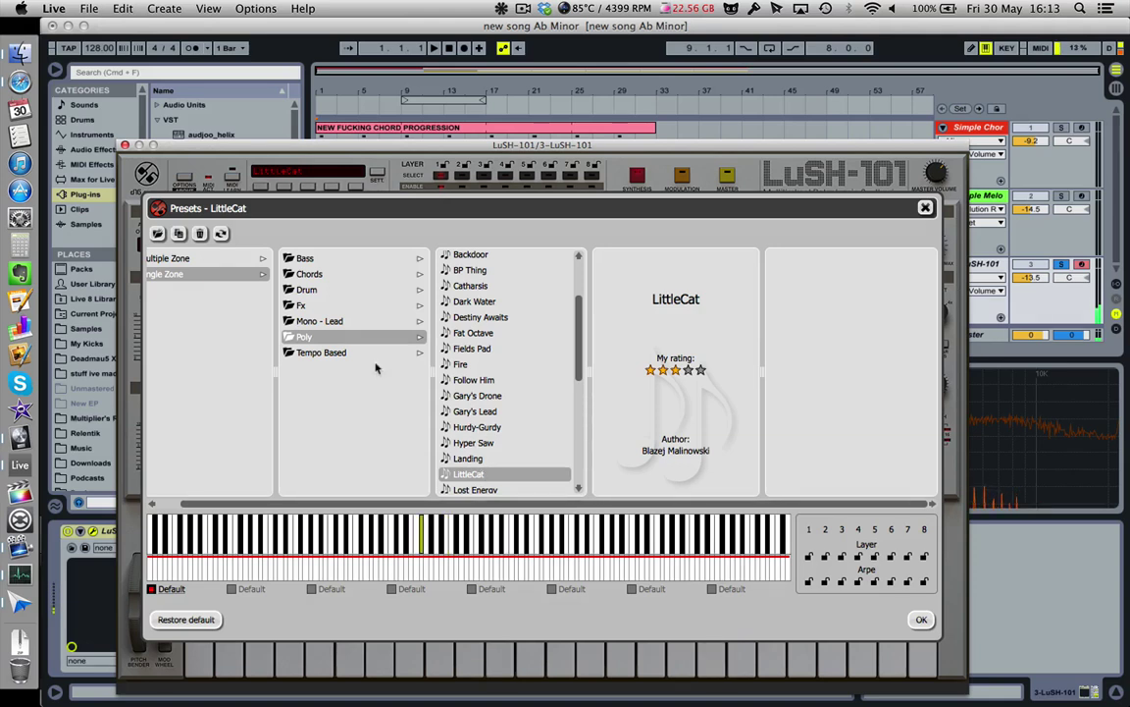
pyautogui.click(125, 145)
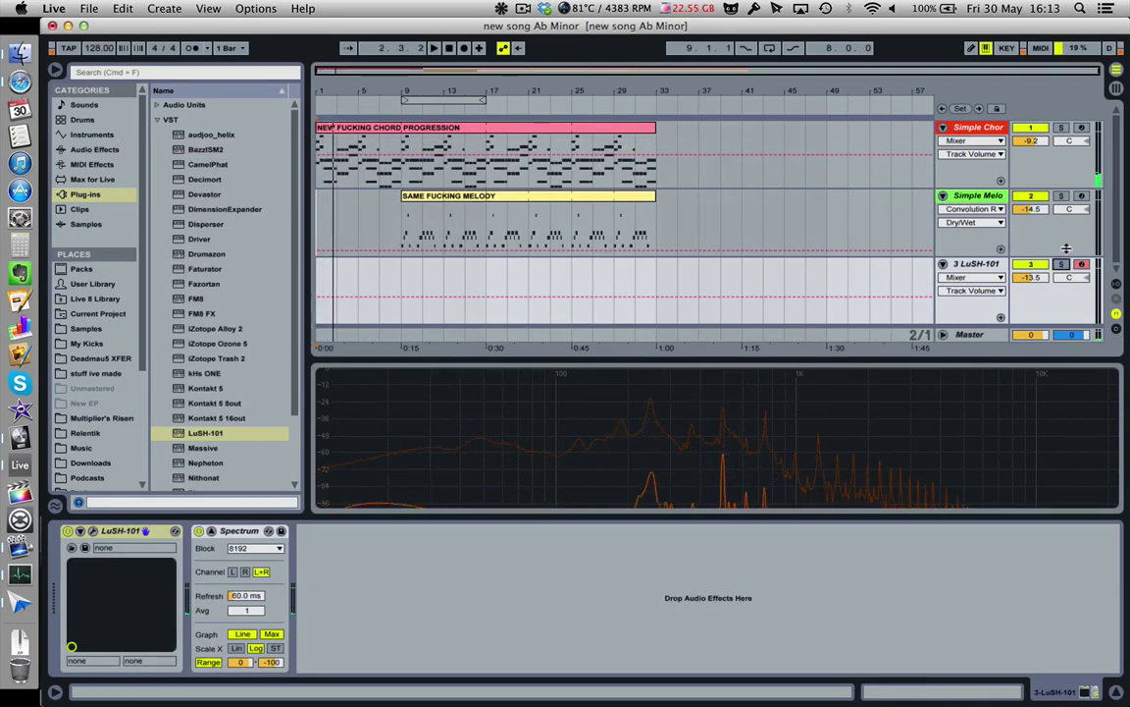
# - Stop playback and rename the LuSH-101 track to Little Cat
pyautogui.press('space')
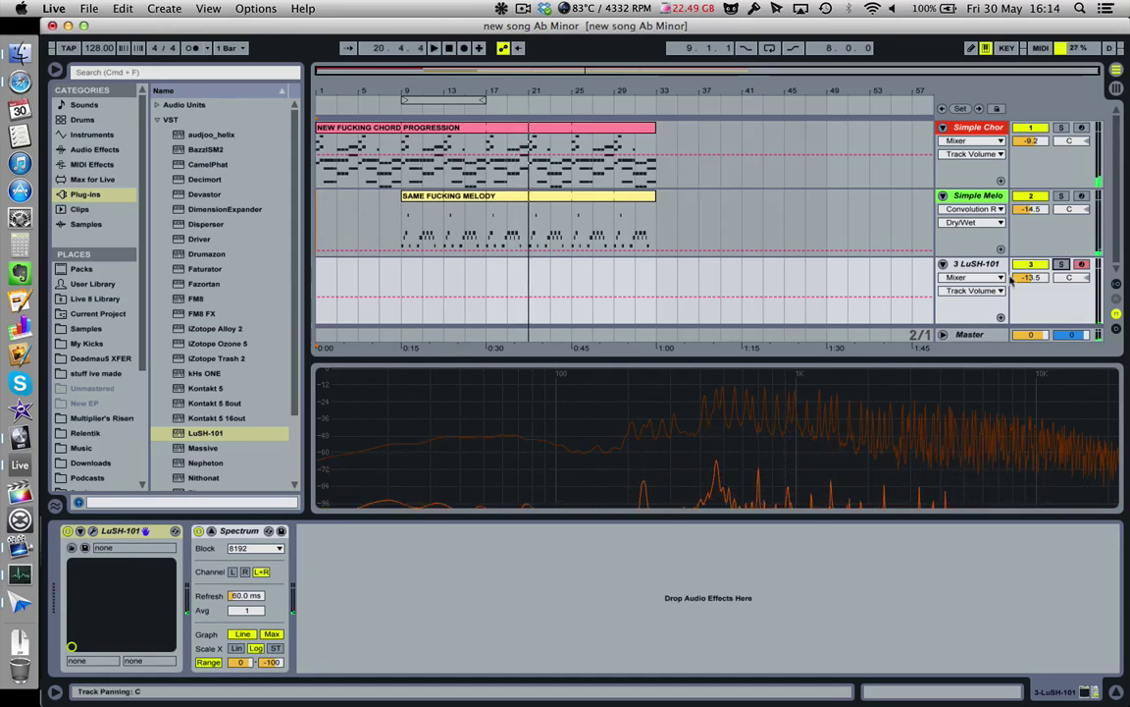
pyautogui.rightClick(972, 263)
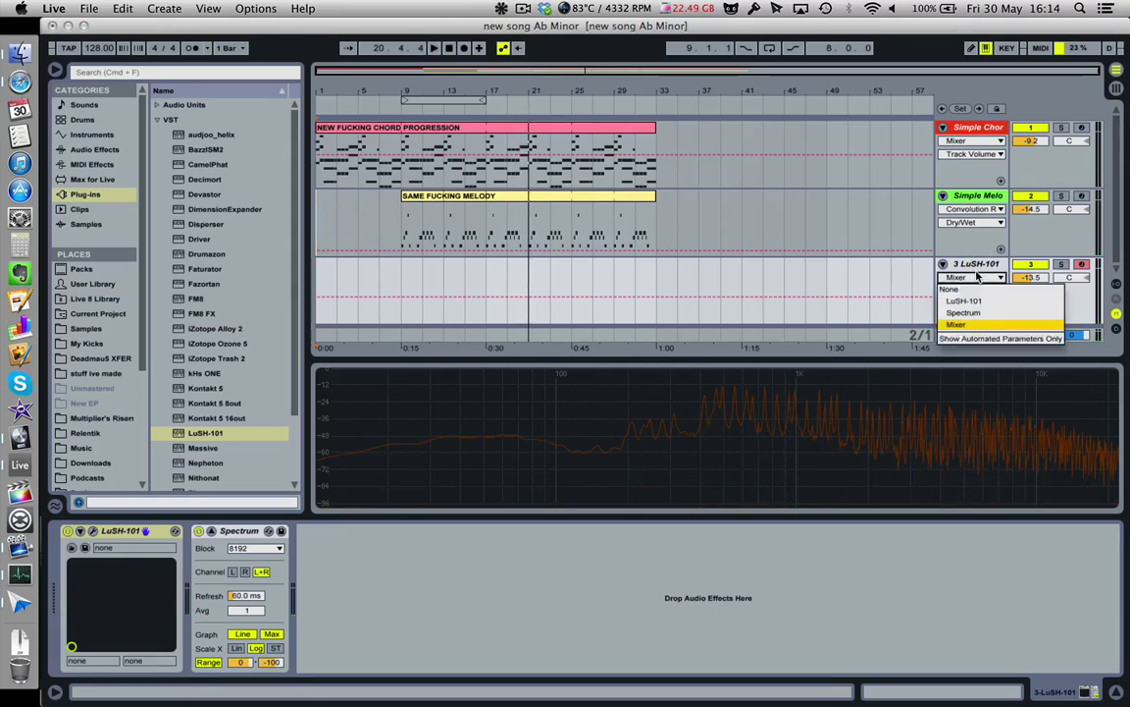
pyautogui.click(986, 294)
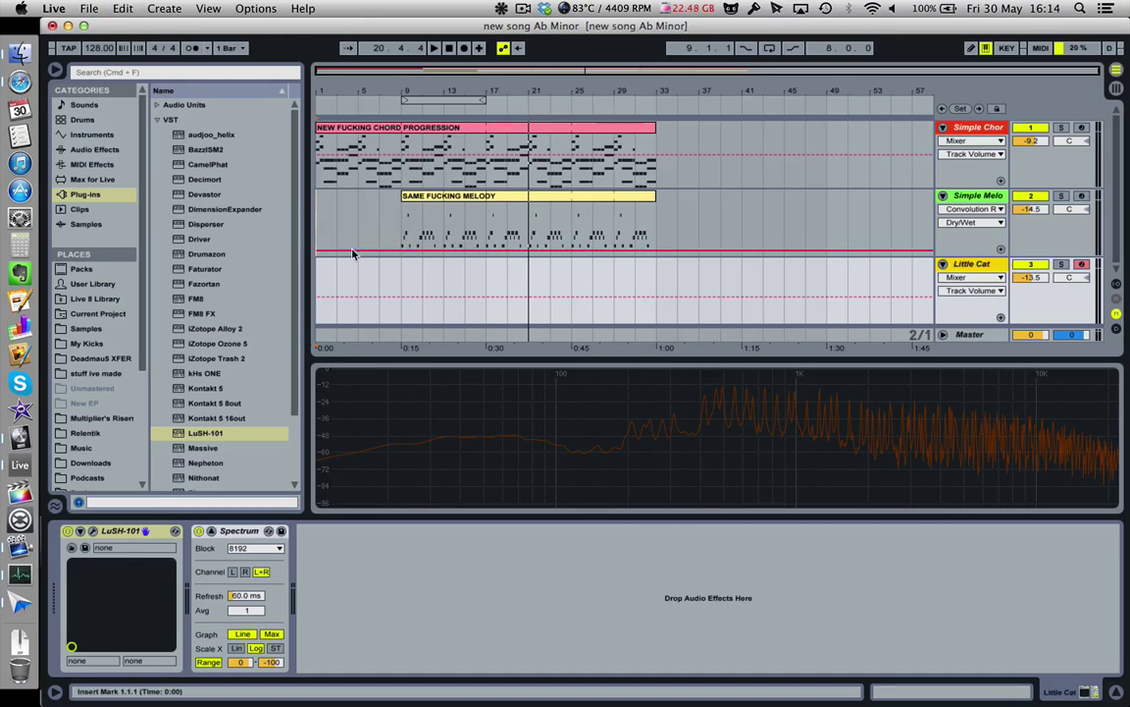
# - Play the song from bar 1 to rehearse a part with the Little Cat sound, and stop playback
pyautogui.click(323, 269)
pyautogui.press('space')
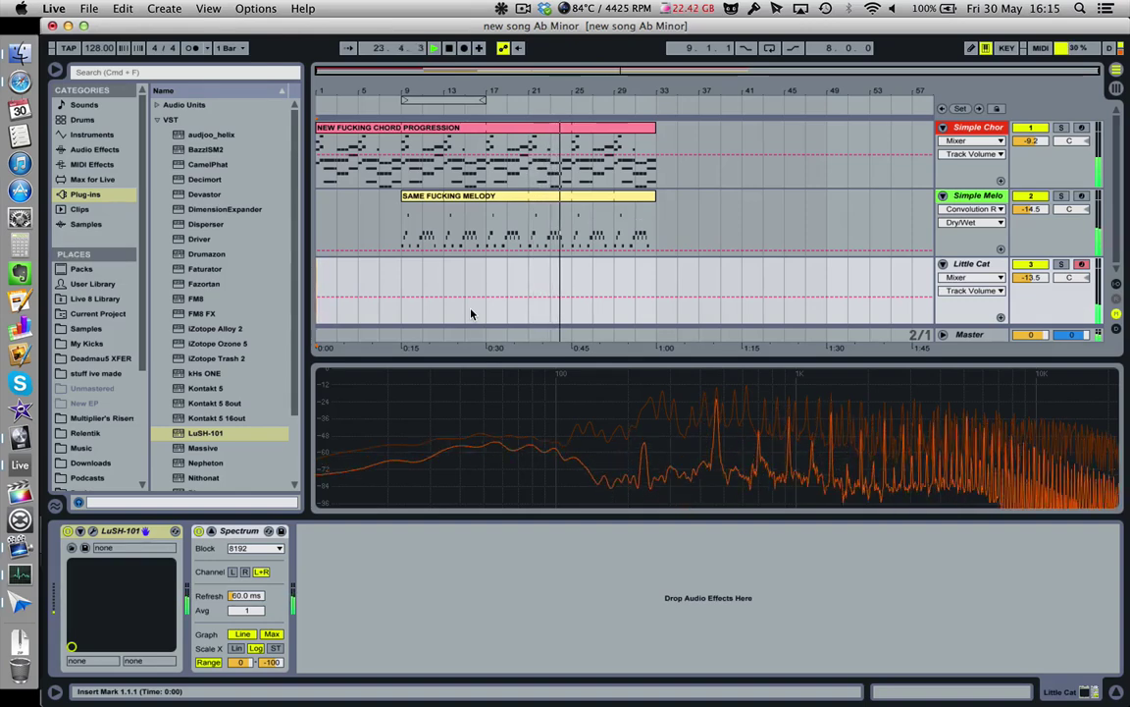
pyautogui.press('space')
# - Record a MIDI part on the Little Cat track from bar 17 to bar 33
pyautogui.click(489, 274)
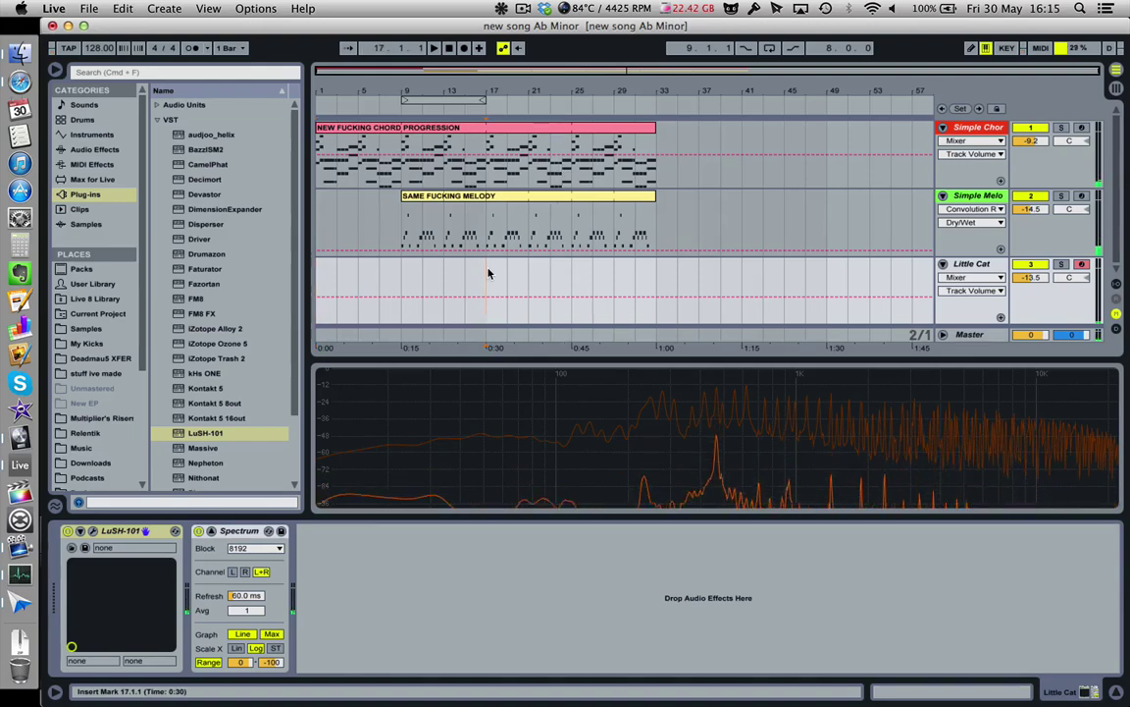
pyautogui.click(465, 49)
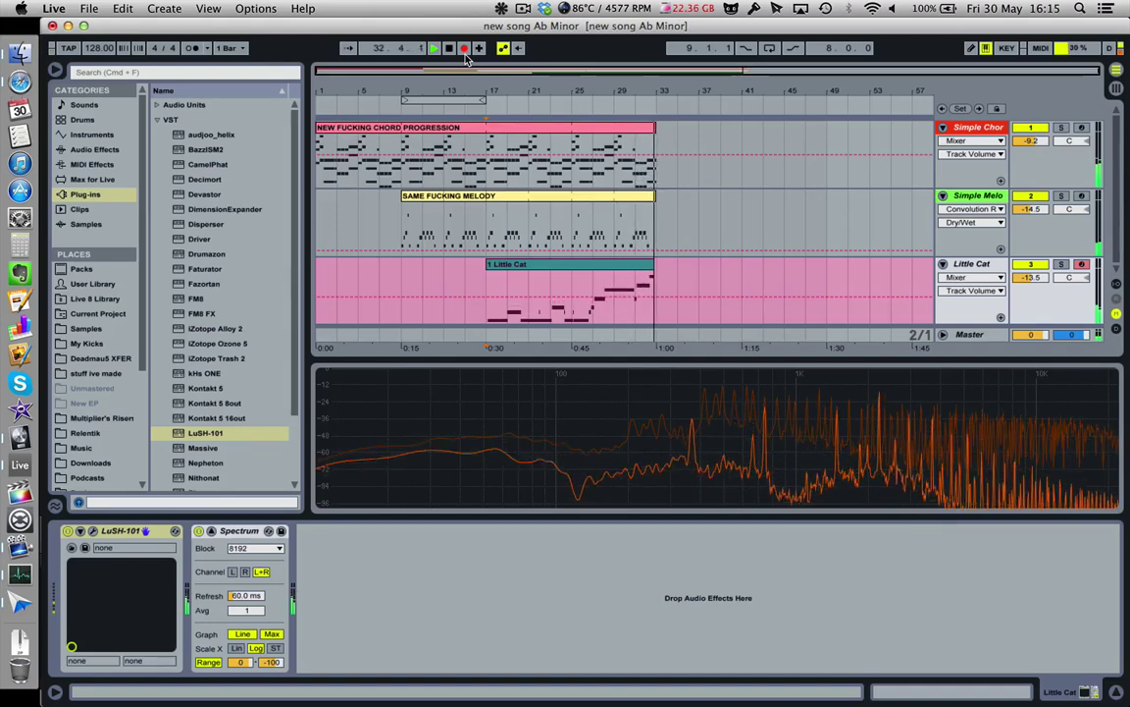
pyautogui.press('space')
# - Open the recorded Little Cat clip's notes and move the first G#3 note to the start of bar 1
pyautogui.doubleClick(648, 267)
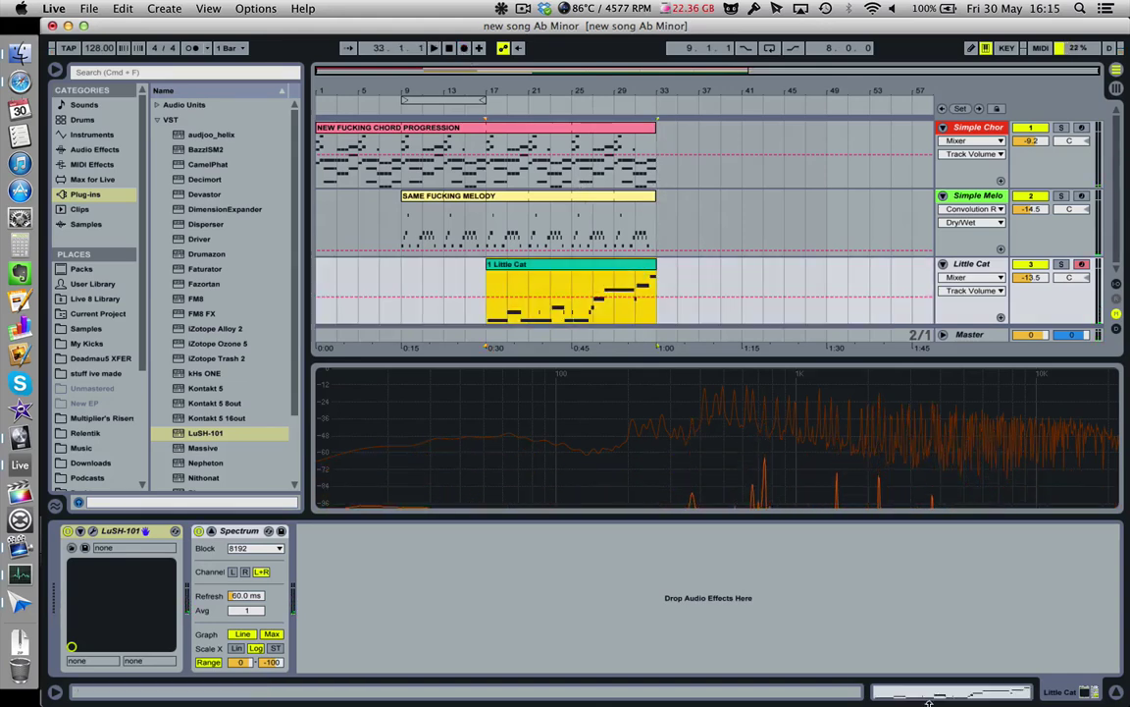
pyautogui.press('super+a')
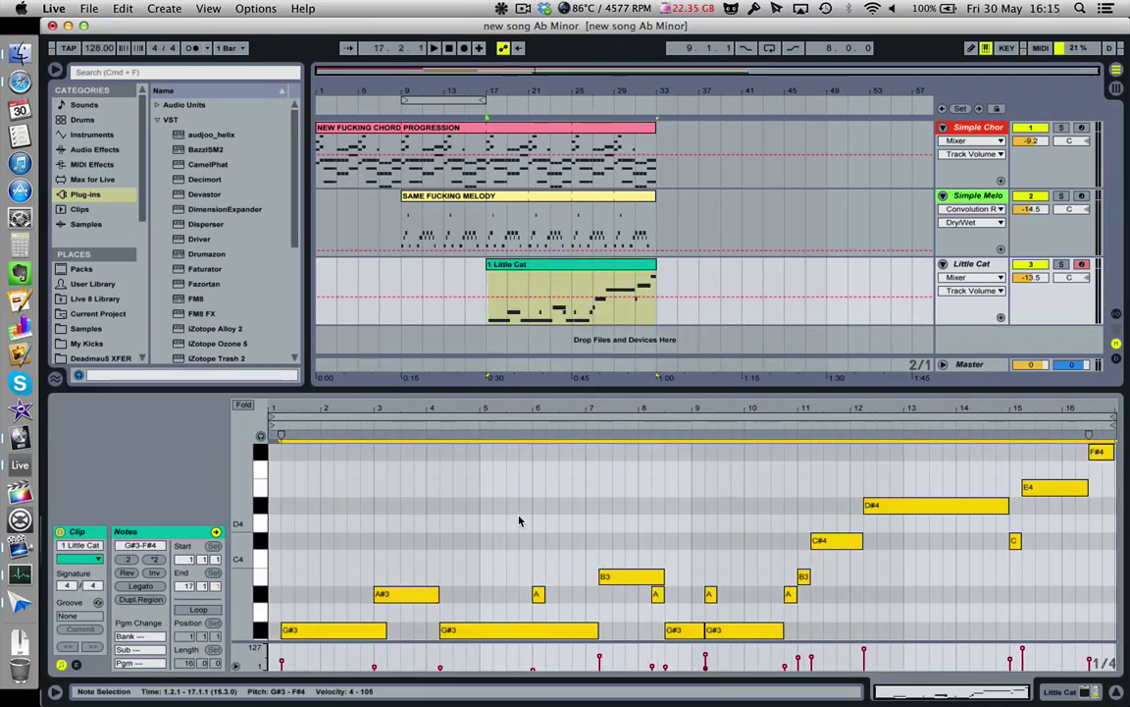
pyautogui.moveTo(321, 574); pyautogui.dragTo(287, 621)
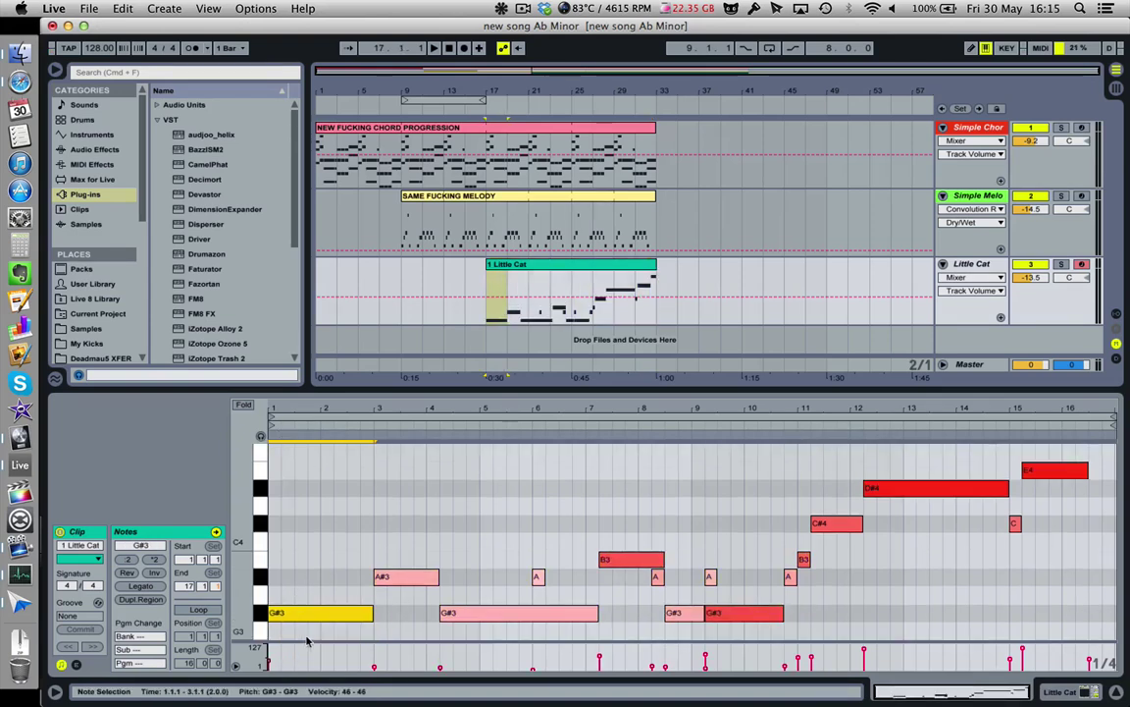
# - Delete the stray short A#3 notes around bars 6, 8 and 9 of the Little Cat clip while playing it back
pyautogui.click(522, 593)
pyautogui.click(538, 576)
pyautogui.press('Delete')
pyautogui.press('space')
pyautogui.moveTo(623, 593); pyautogui.dragTo(799, 569)
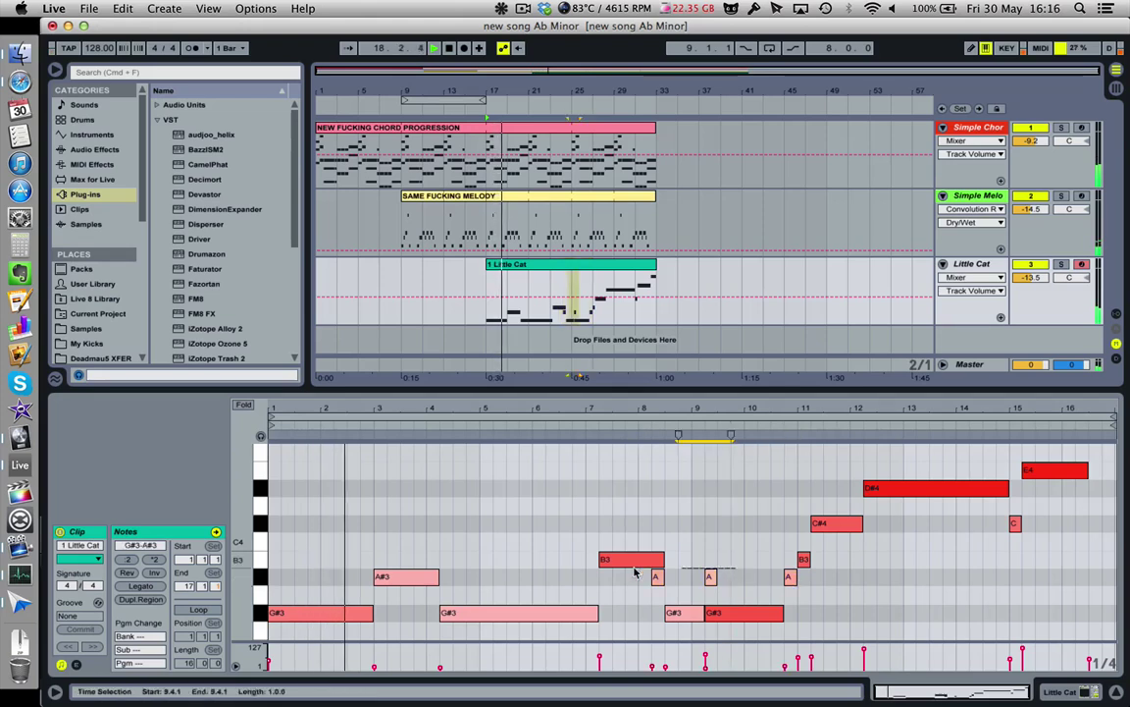
pyautogui.moveTo(722, 546); pyautogui.dragTo(593, 587)
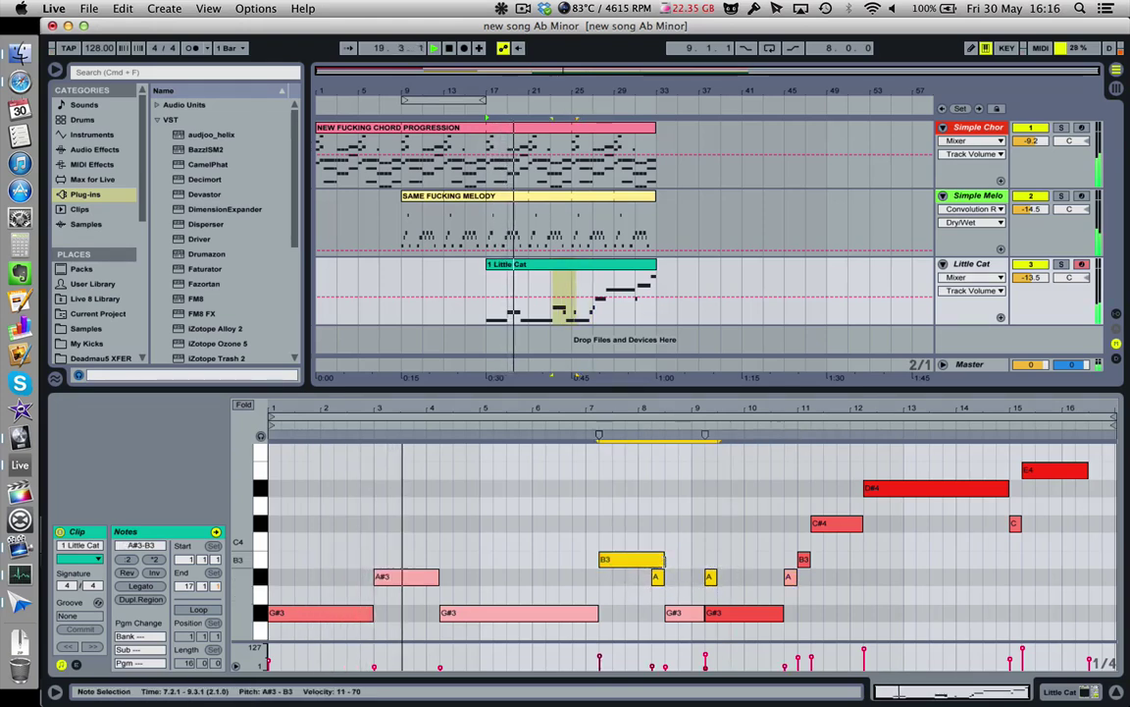
pyautogui.moveTo(732, 586); pyautogui.dragTo(623, 581)
pyautogui.press('Delete')
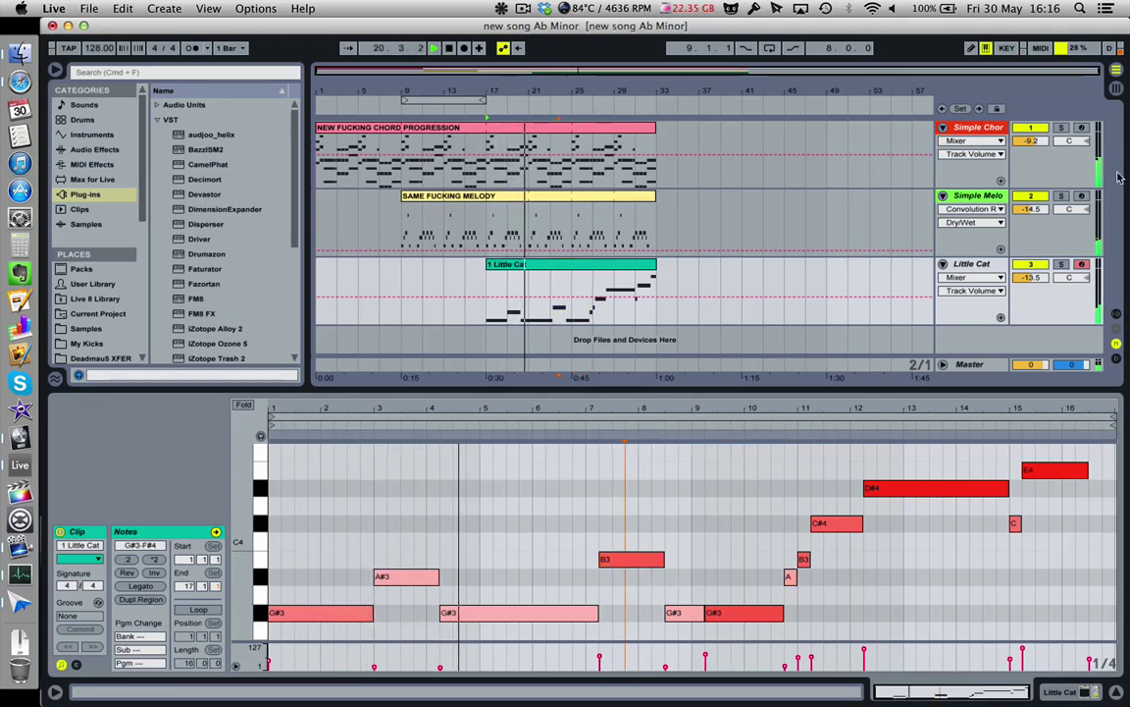
# - Set the Little Cat track's volume to -13.0 dB while the song plays
pyautogui.moveTo(1031, 277); pyautogui.dragTo(1035, 309)
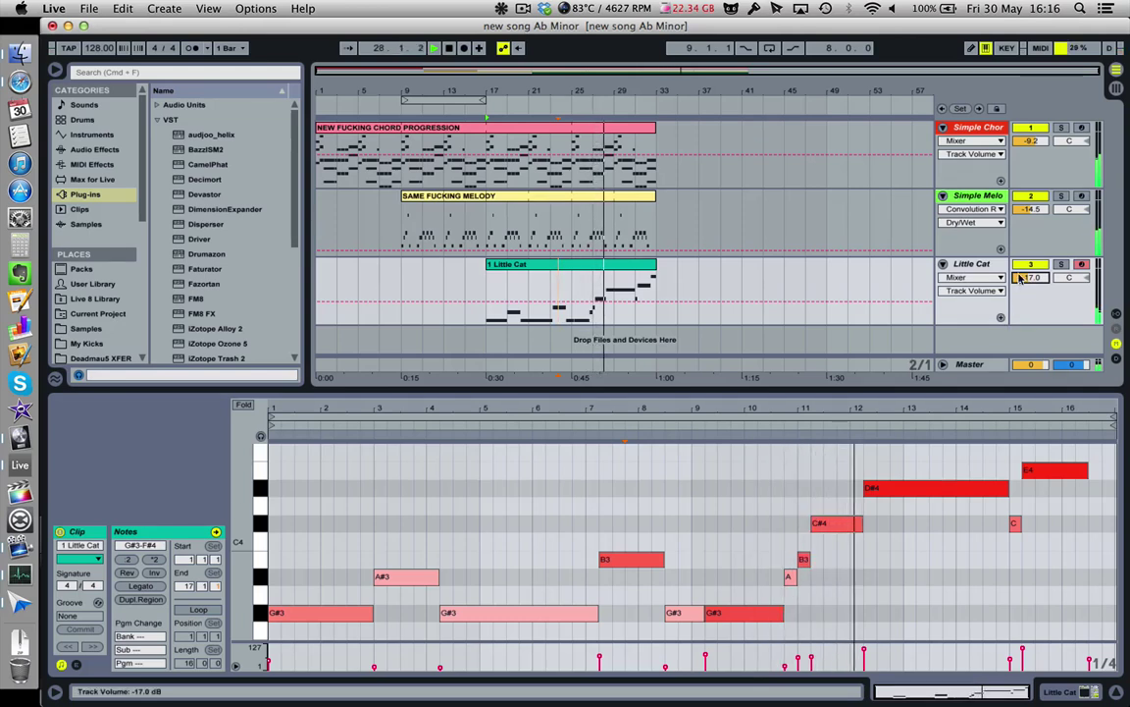
pyautogui.moveTo(1037, 289); pyautogui.dragTo(1038, 285)
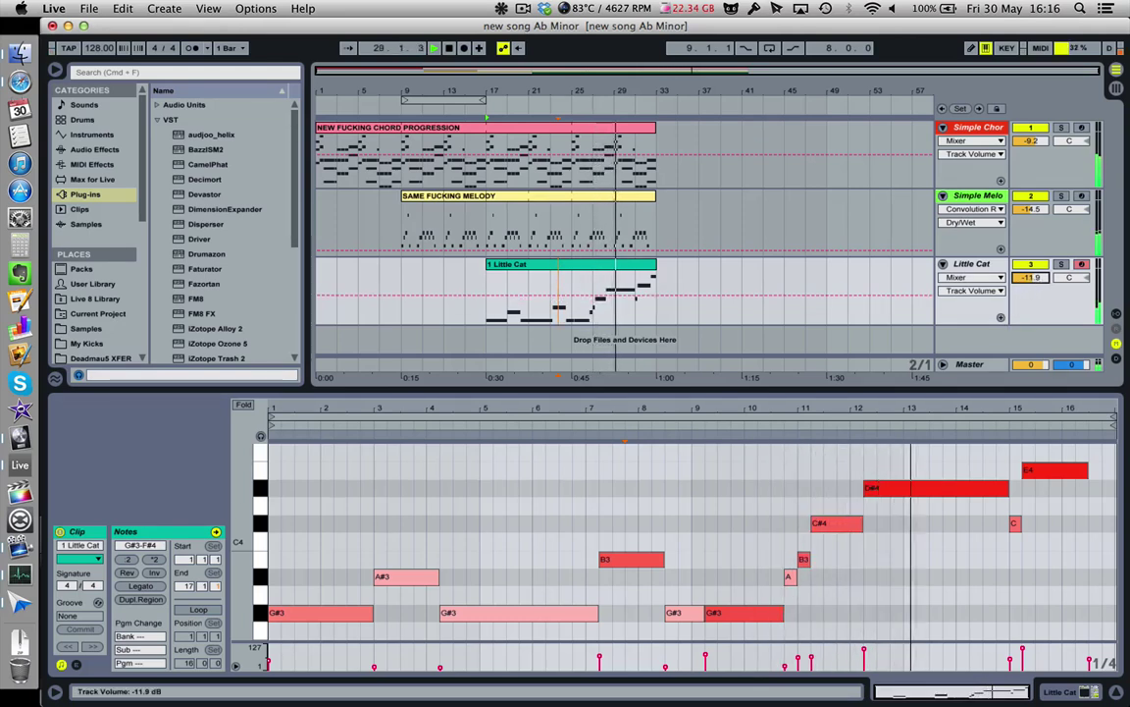
pyautogui.scroll(2, 1041, 515)
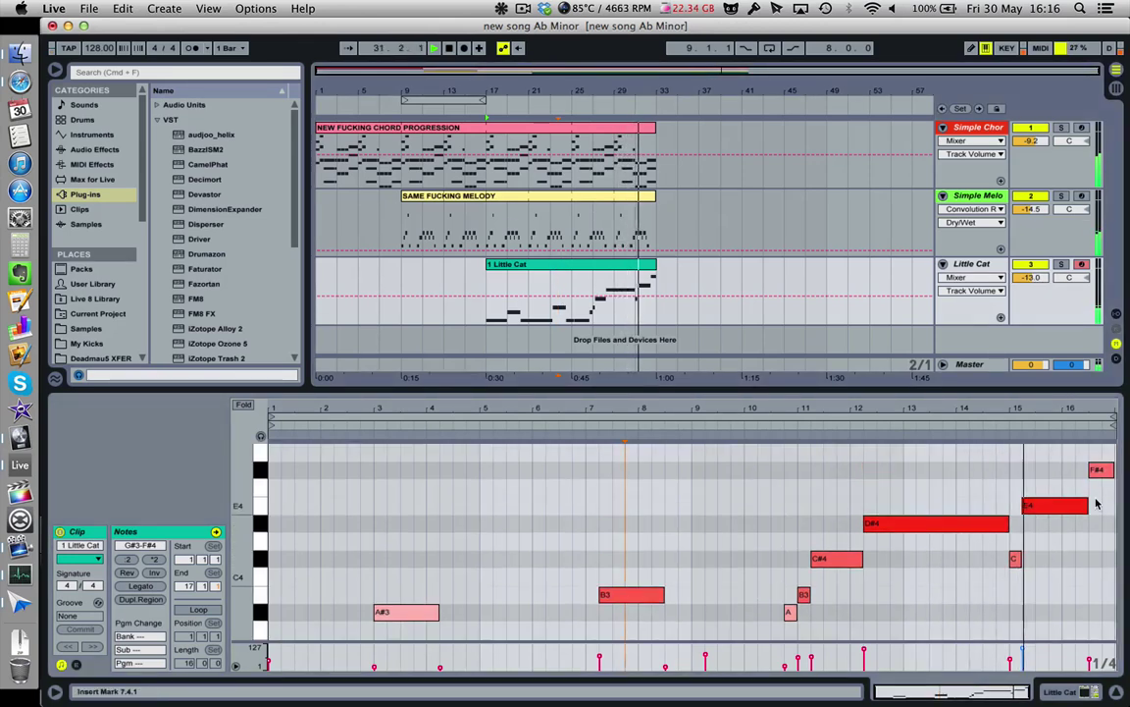
# - Transpose the final F#4 note of the Little Cat clip down three semitones to D#4
pyautogui.click(1101, 469)
pyautogui.press('Down')
pyautogui.press('Down')
pyautogui.press('Down')
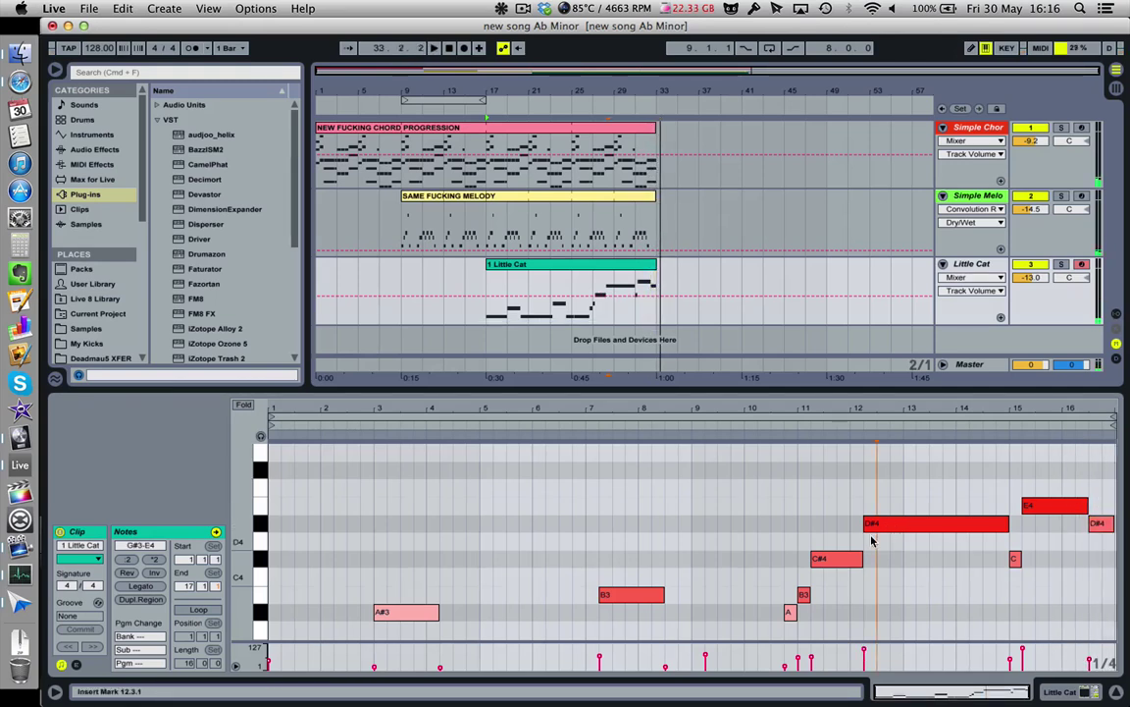
# - Level the velocities of all notes in the Little Cat clip at 35 and lower the track's volume to -16.6 dB
pyautogui.scroll(-5, 518, 503)
pyautogui.click(518, 504)
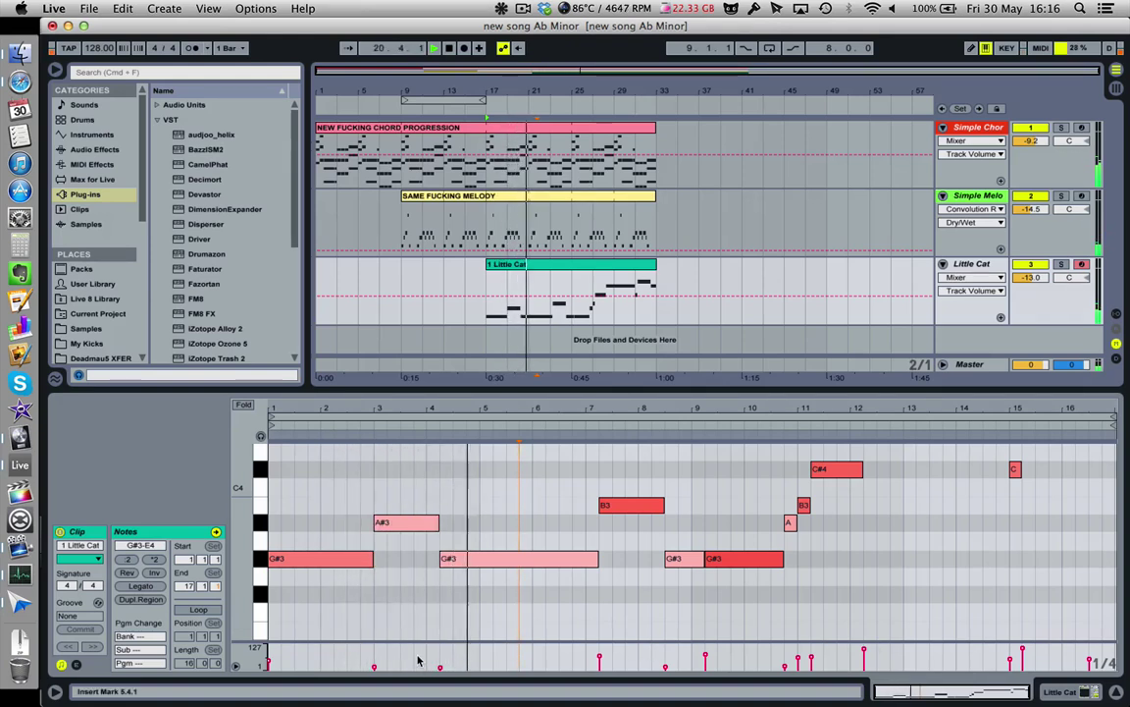
pyautogui.press('super+a')
pyautogui.moveTo(440, 669)
pyautogui.mouseDown()
pyautogui.moveTo(439, 648)
pyautogui.moveTo(439, 663)
pyautogui.mouseUp()
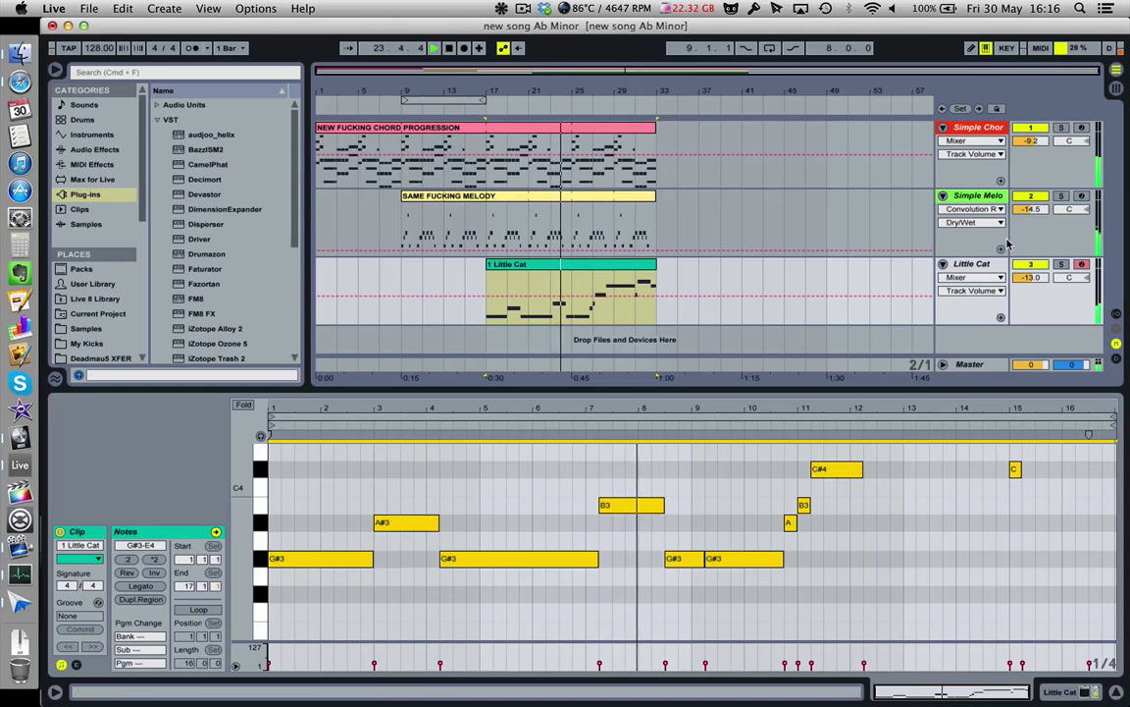
pyautogui.moveTo(1041, 277); pyautogui.dragTo(1042, 281)
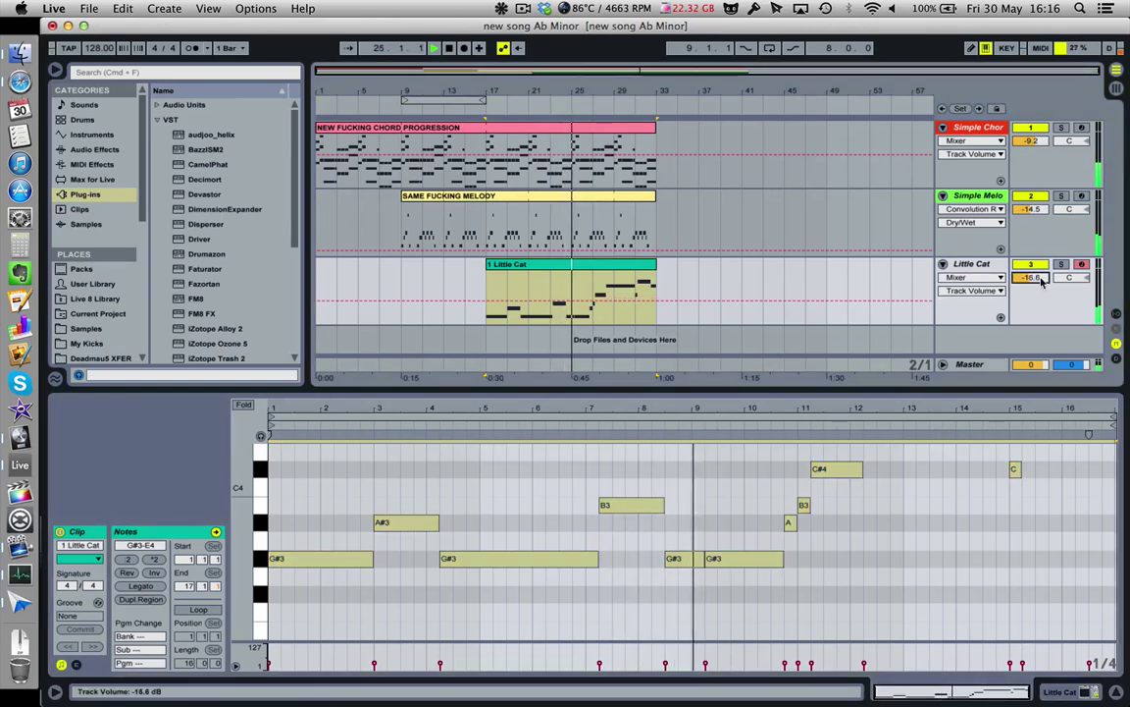
# - Start the G#3 note in bar 8 one beat earlier, trim the preceding B3 to meet it, and join it with the following G#3
pyautogui.click(692, 558)
pyautogui.press('Left')
pyautogui.press('space')
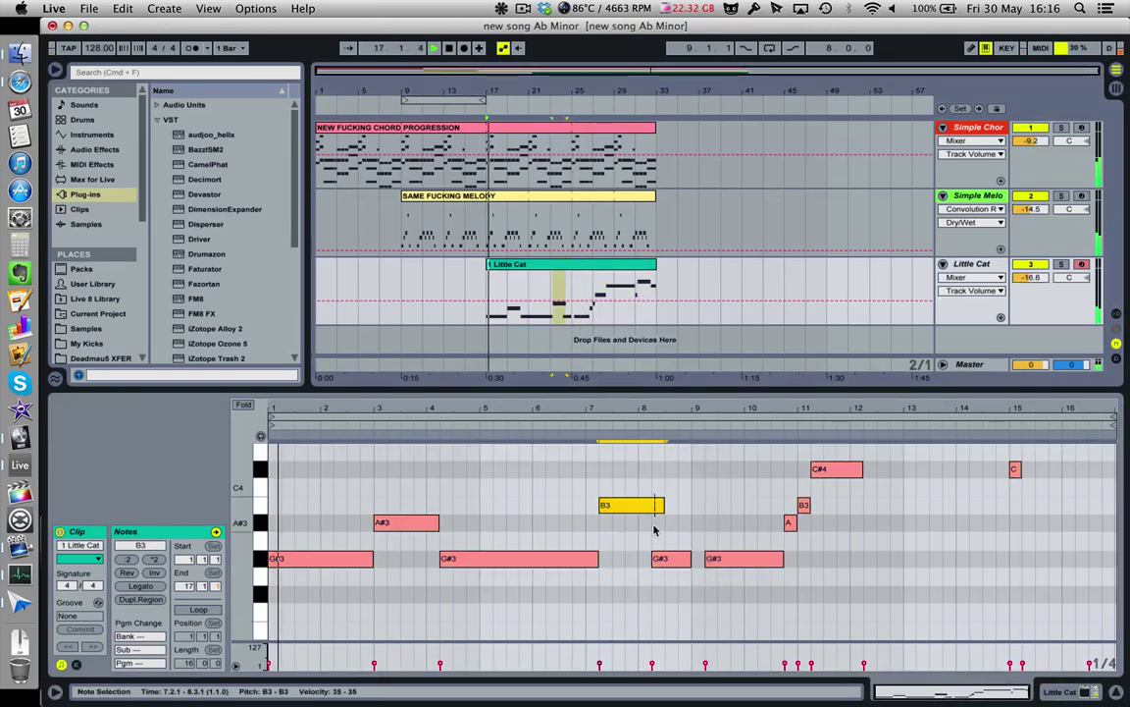
pyautogui.hotkey('shift', 'Right')
pyautogui.hotkey('shift', 'Right')
pyautogui.hotkey('shift', 'Right')
pyautogui.hotkey('shift', 'Right')
pyautogui.hotkey('shift', 'Right')
pyautogui.hotkey('shift', 'Right')
pyautogui.hotkey('shift', 'Right')
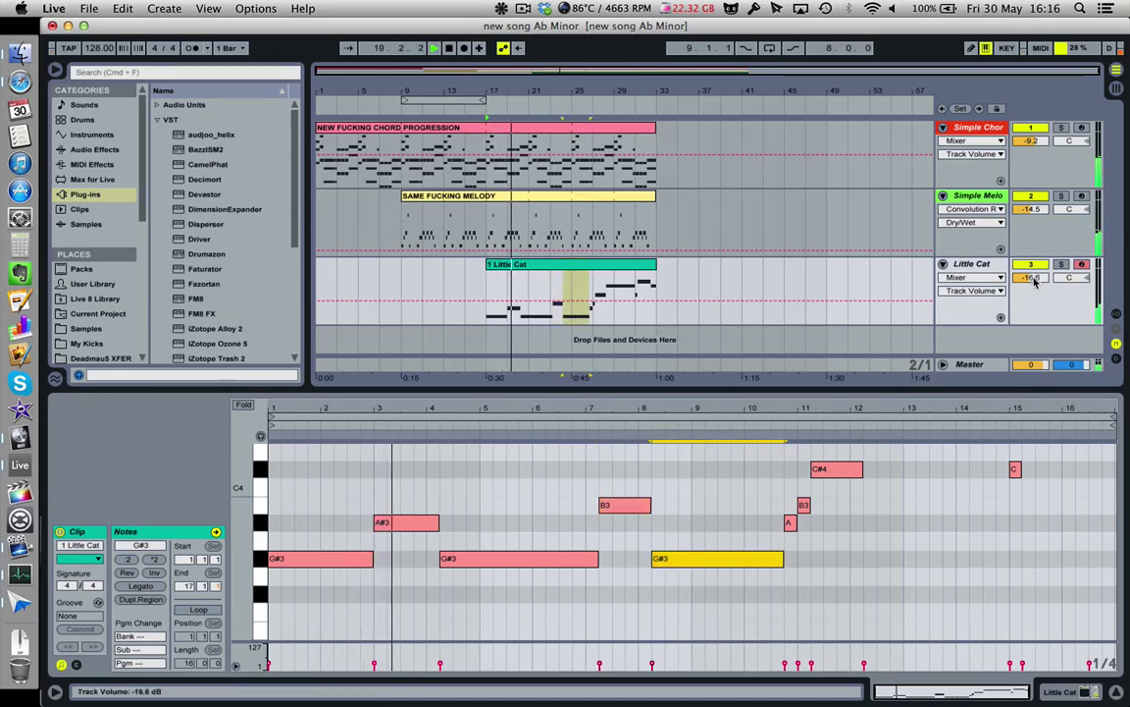
# - Solo the Little Cat track at -18.4 dB and add the Sigmund delay plug-in after LuSH-101
pyautogui.click(1060, 264)
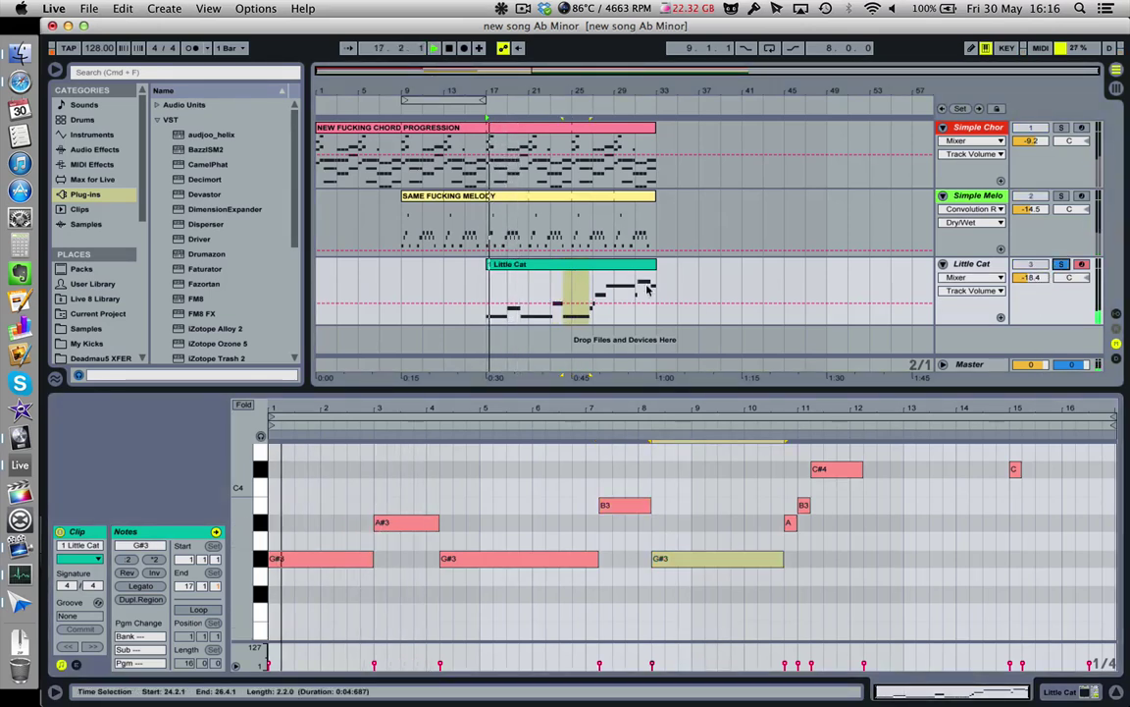
pyautogui.click(1050, 690)
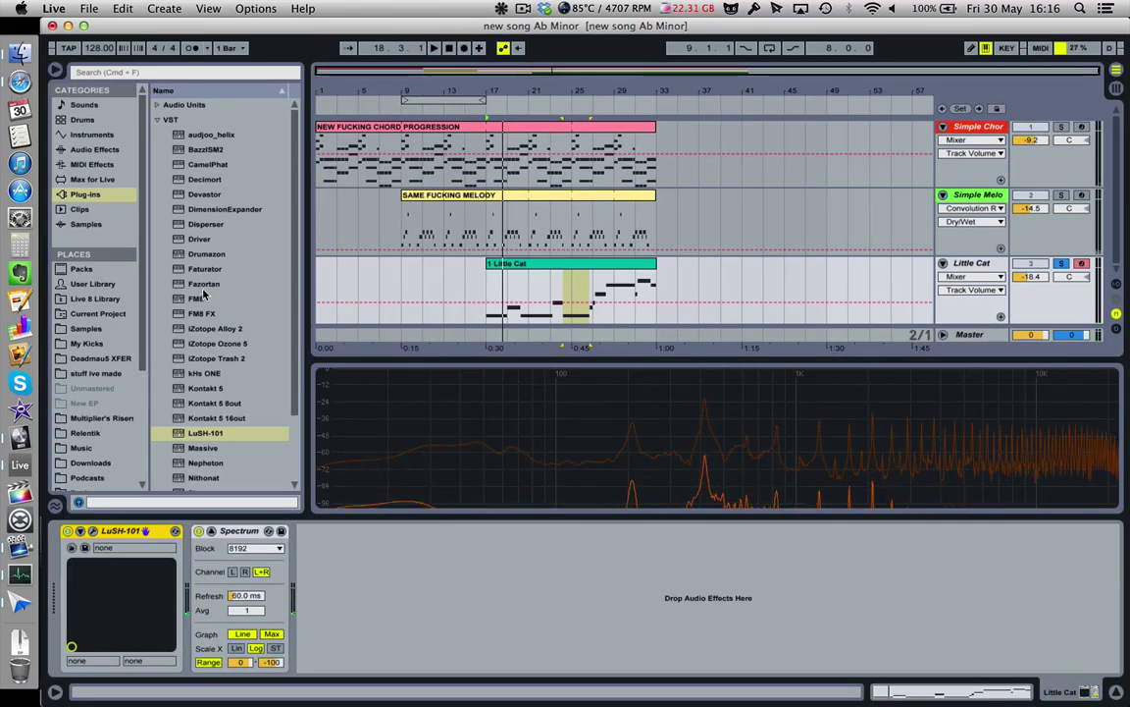
pyautogui.scroll(-3, 185, 391)
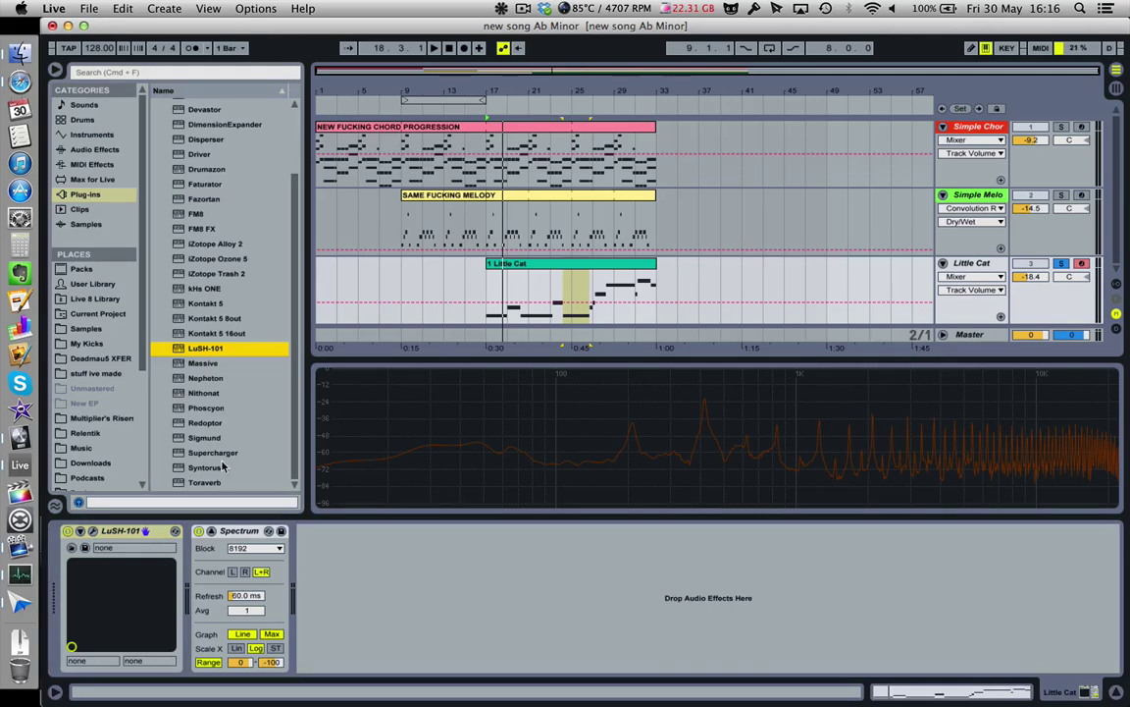
pyautogui.moveTo(203, 438); pyautogui.dragTo(196, 567)
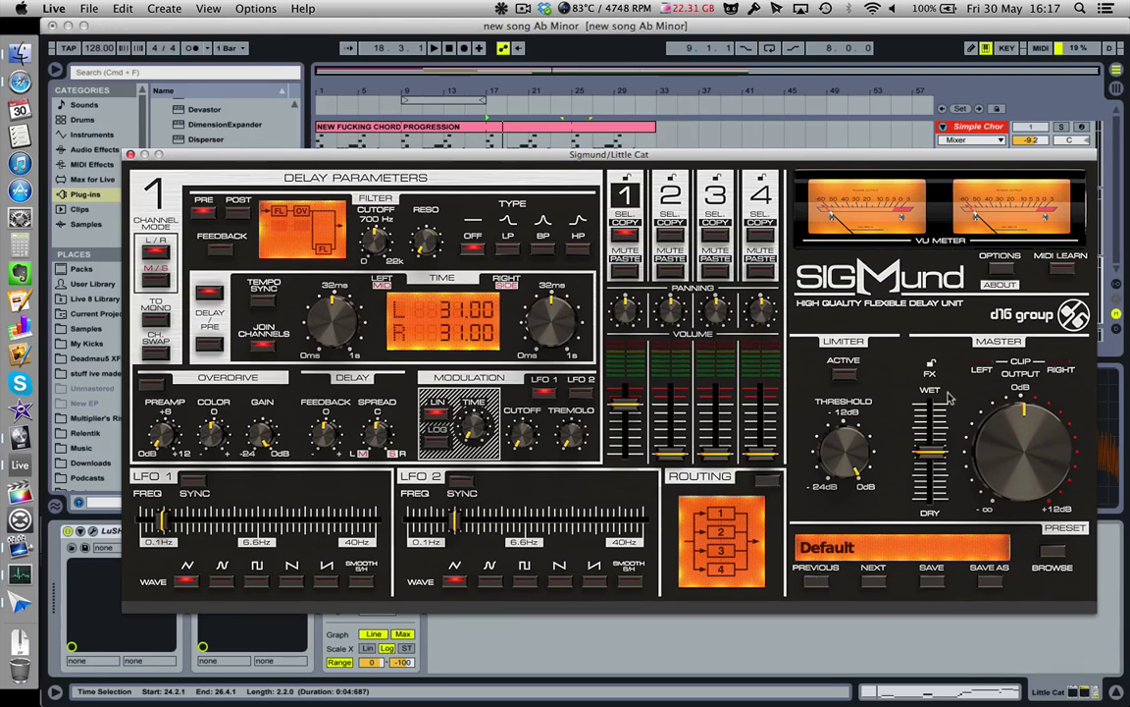
# - Load Sigmund's Batalion preset from Bar Aligned Sources, Synth Riffs, and start playback around bar 17
pyautogui.click(1053, 578)
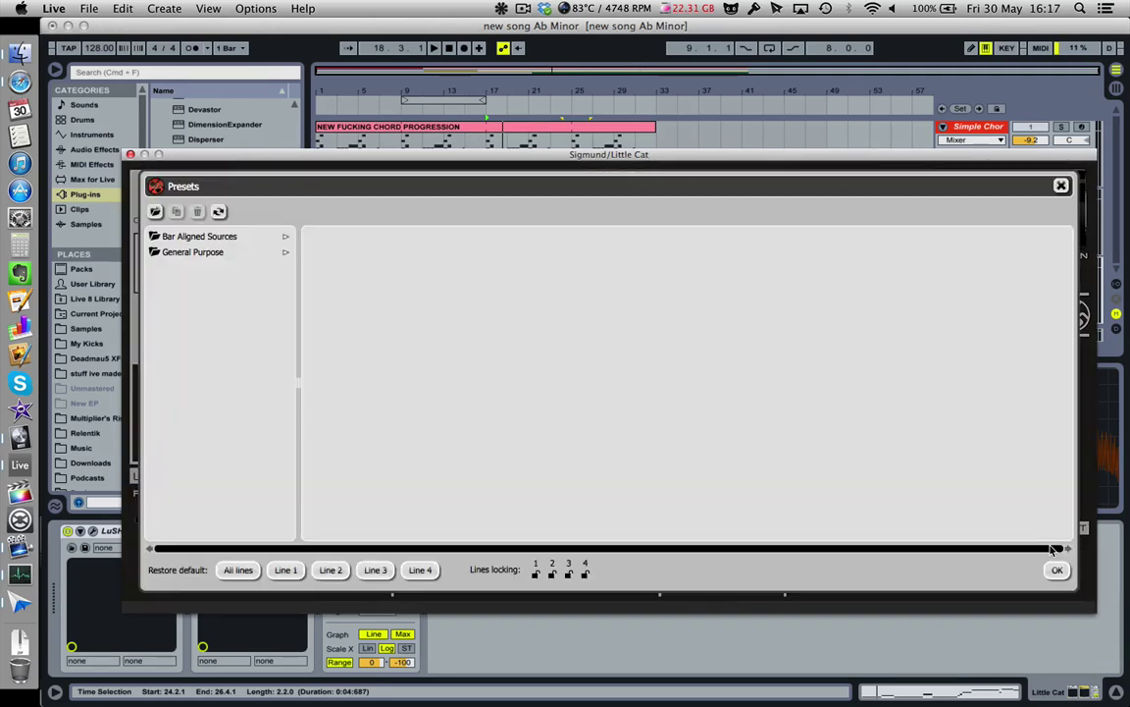
pyautogui.click(199, 237)
pyautogui.click(341, 236)
pyautogui.click(340, 253)
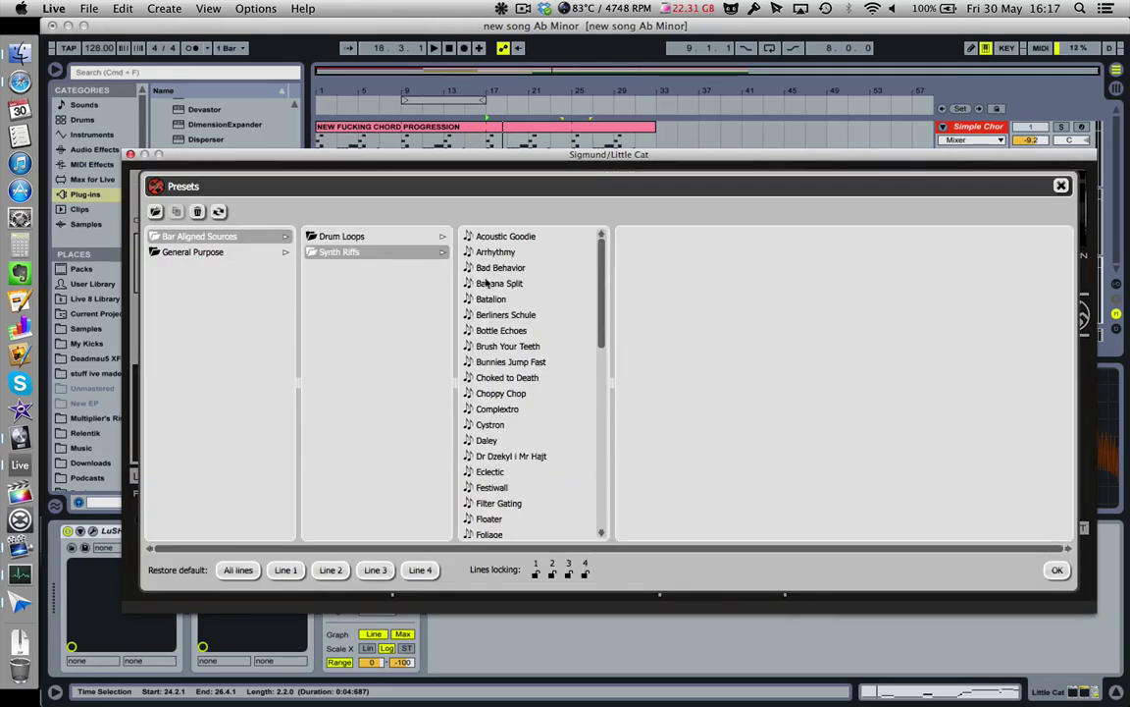
pyautogui.click(554, 300)
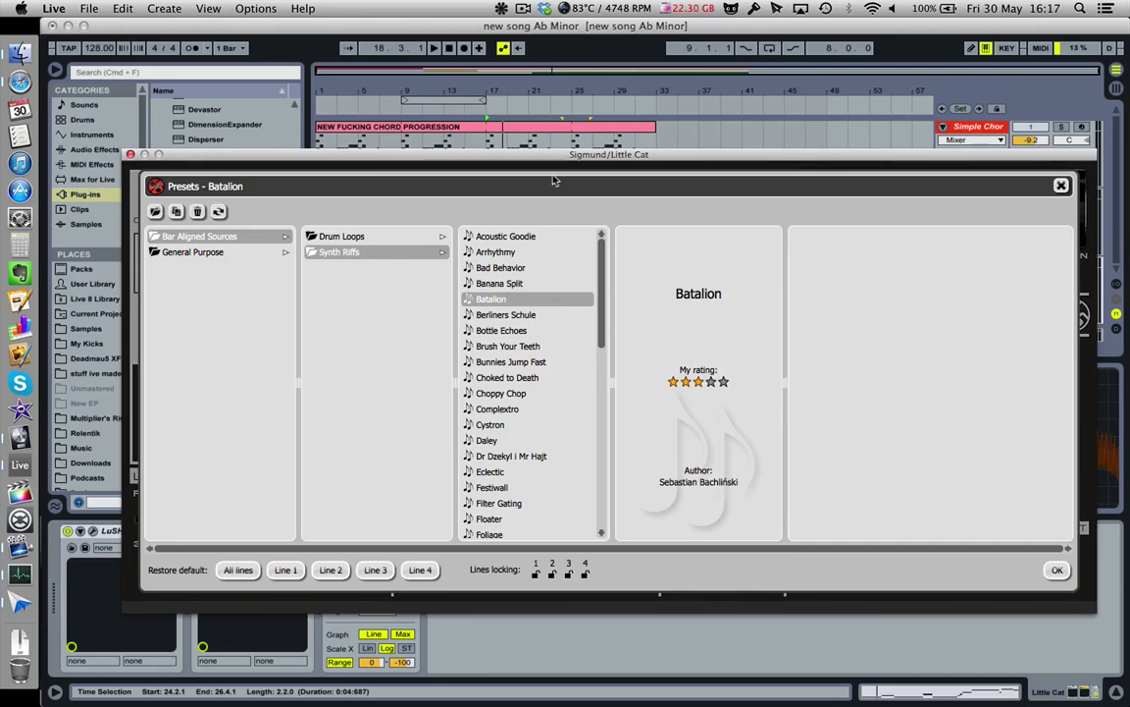
pyautogui.click(491, 148)
pyautogui.press('space')
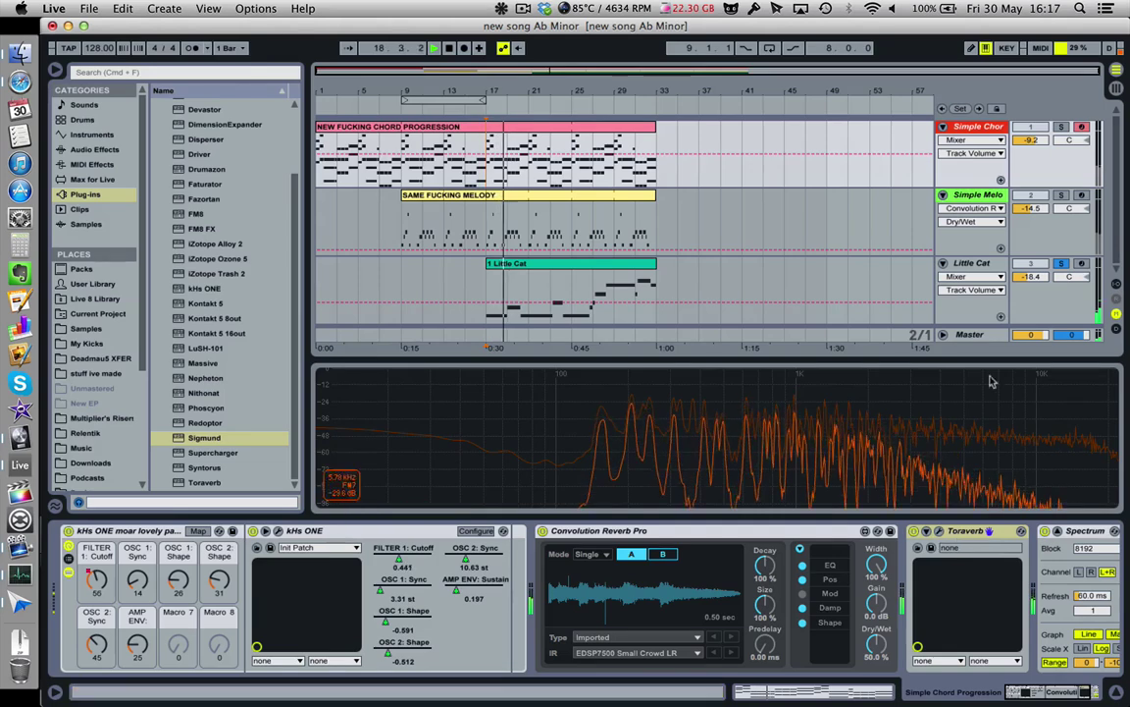
# - Audition Sigmund's Complextro, Dr Dzekyl i Mr Hajt and Four Bars Cycle presets during playback, finish on M-Brane, and close the plug-in window
pyautogui.click(984, 267)
pyautogui.click(554, 410)
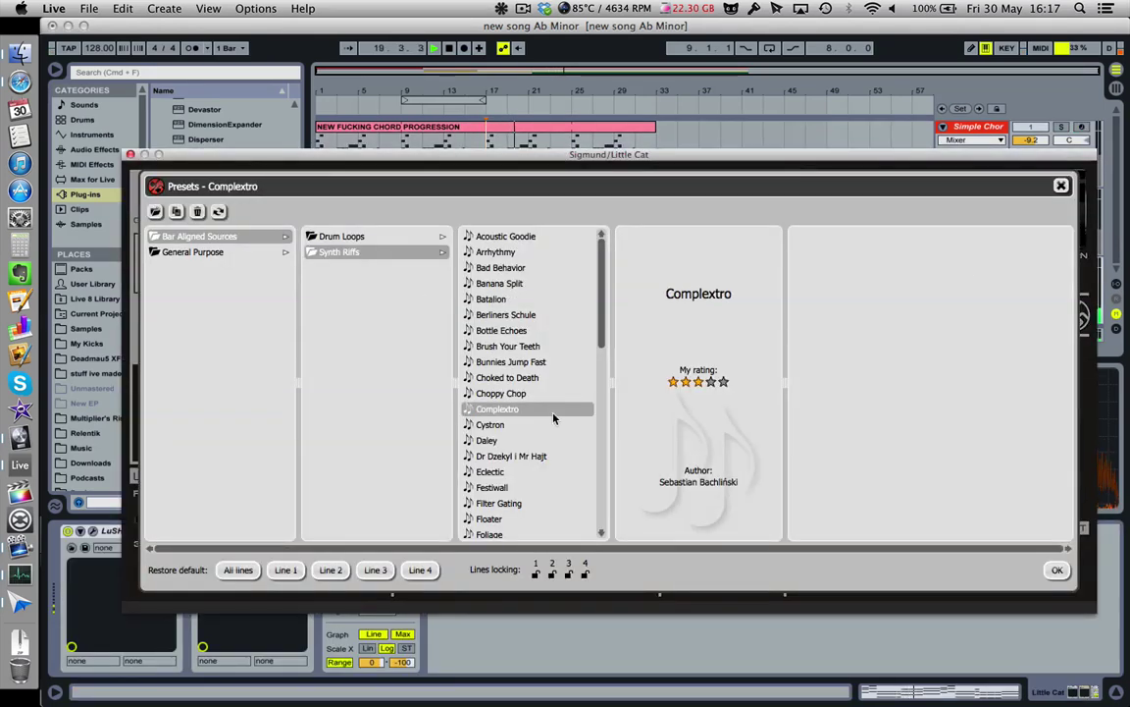
pyautogui.click(538, 457)
pyautogui.scroll(-2, 538, 457)
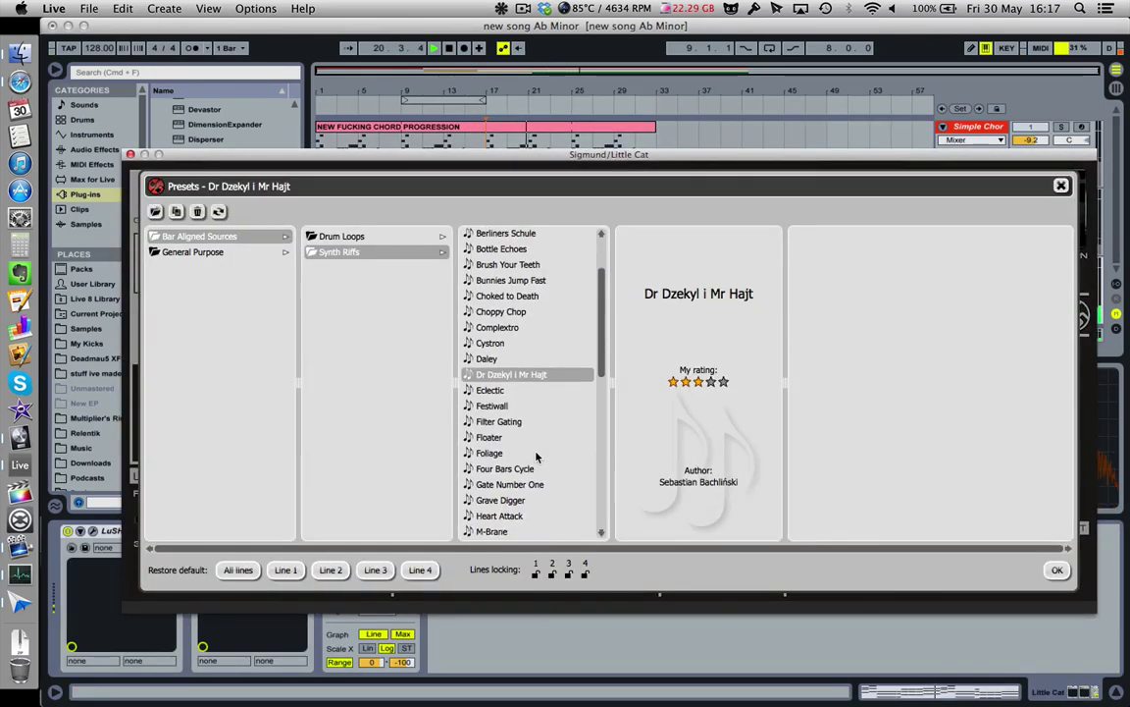
pyautogui.click(537, 457)
pyautogui.scroll(-1, 537, 456)
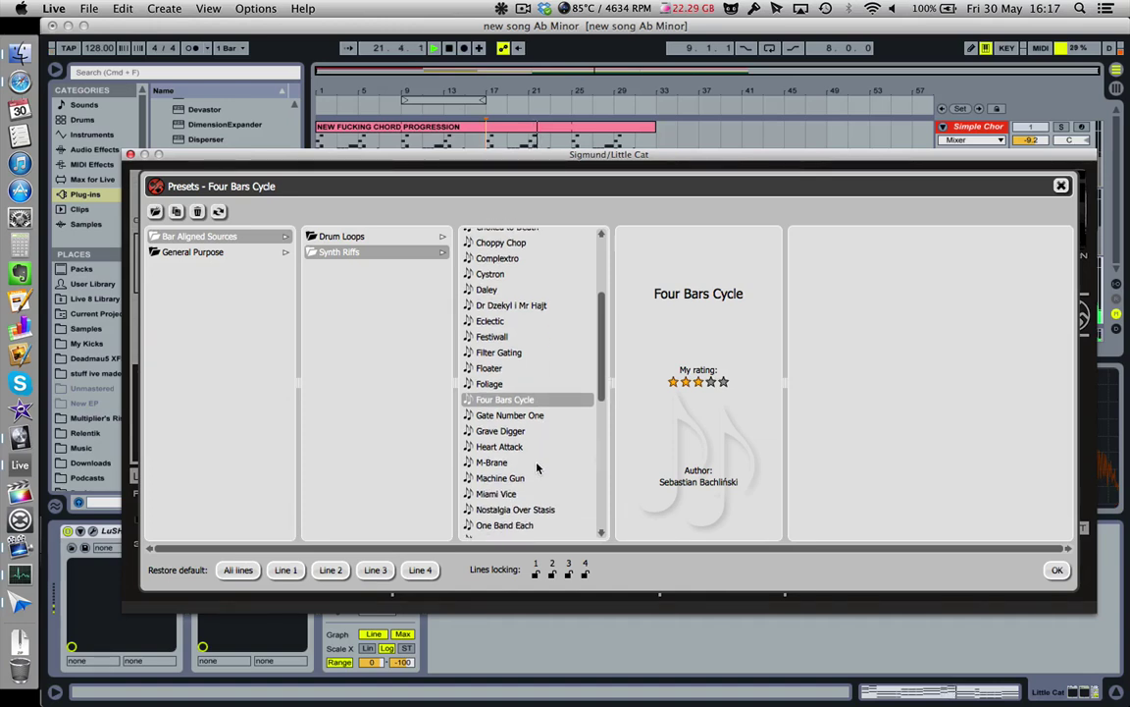
pyautogui.click(538, 460)
pyautogui.scroll(2, 538, 460)
pyautogui.scroll(1, 526, 336)
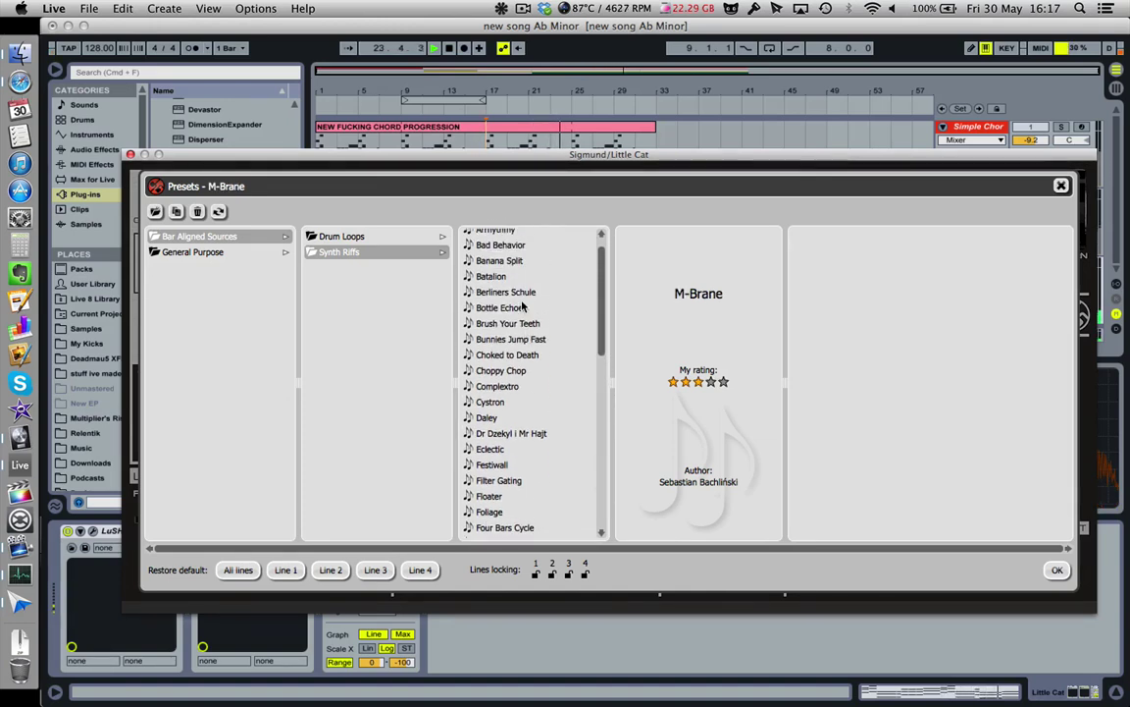
pyautogui.click(130, 155)
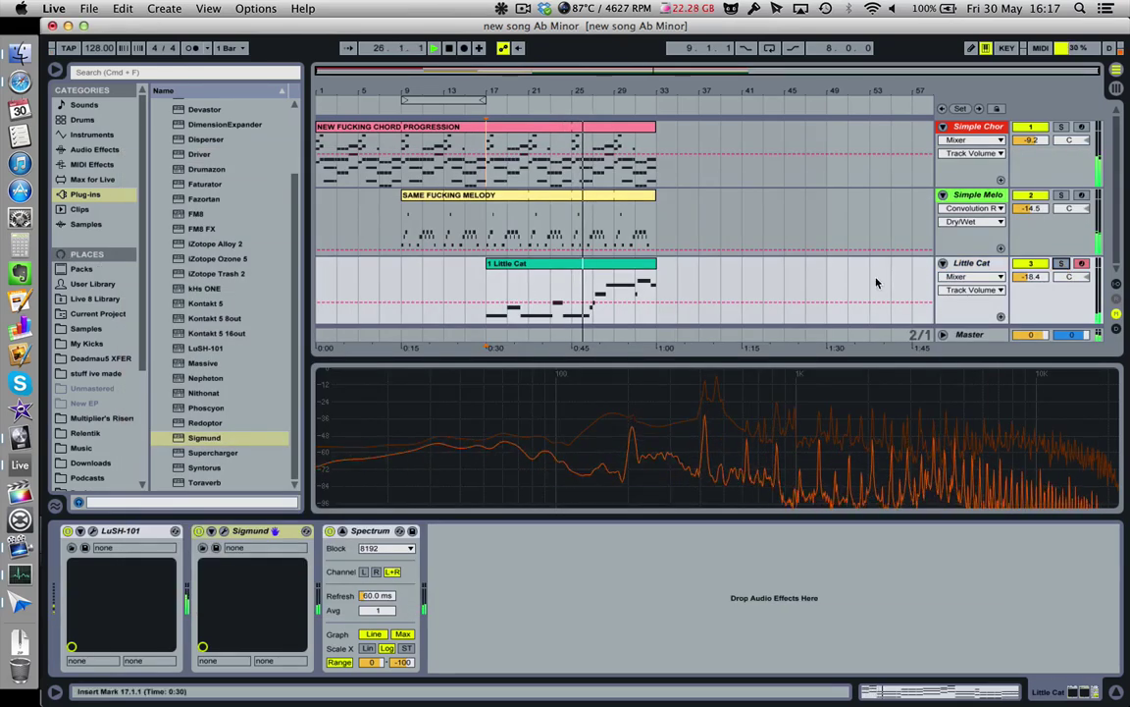
# - Raise the Little Cat track's volume to -14.0 dB and solo the track
pyautogui.moveTo(1031, 276)
pyautogui.mouseDown()
pyautogui.moveTo(1031, 259)
pyautogui.moveTo(1030, 286)
pyautogui.mouseUp()
pyautogui.click(1061, 263)
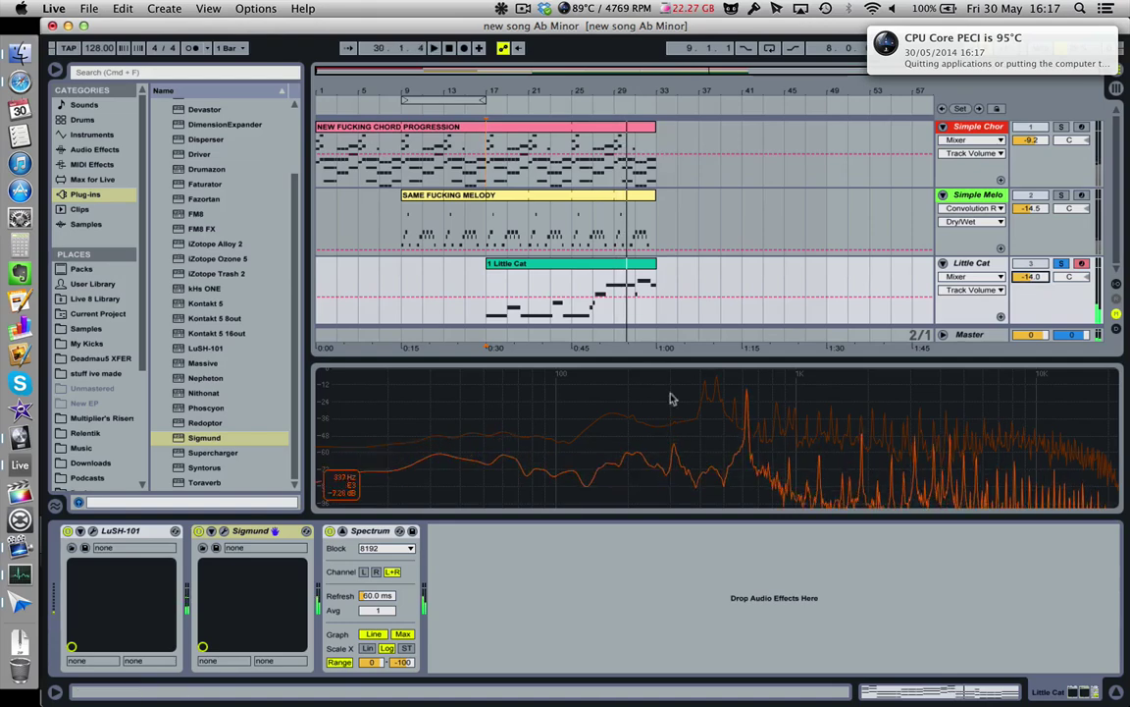
pyautogui.press('space')
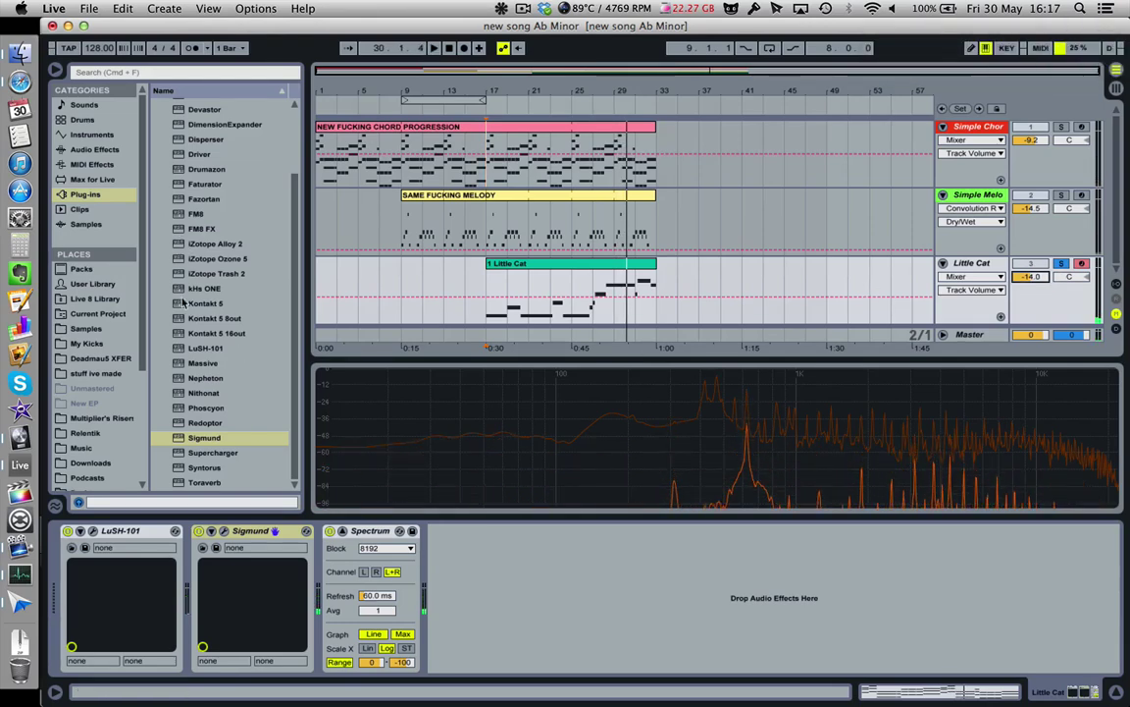
# - Add the iZotope Alloy 2 plug-in between Sigmund and Spectrum on the Little Cat track
pyautogui.click(94, 151)
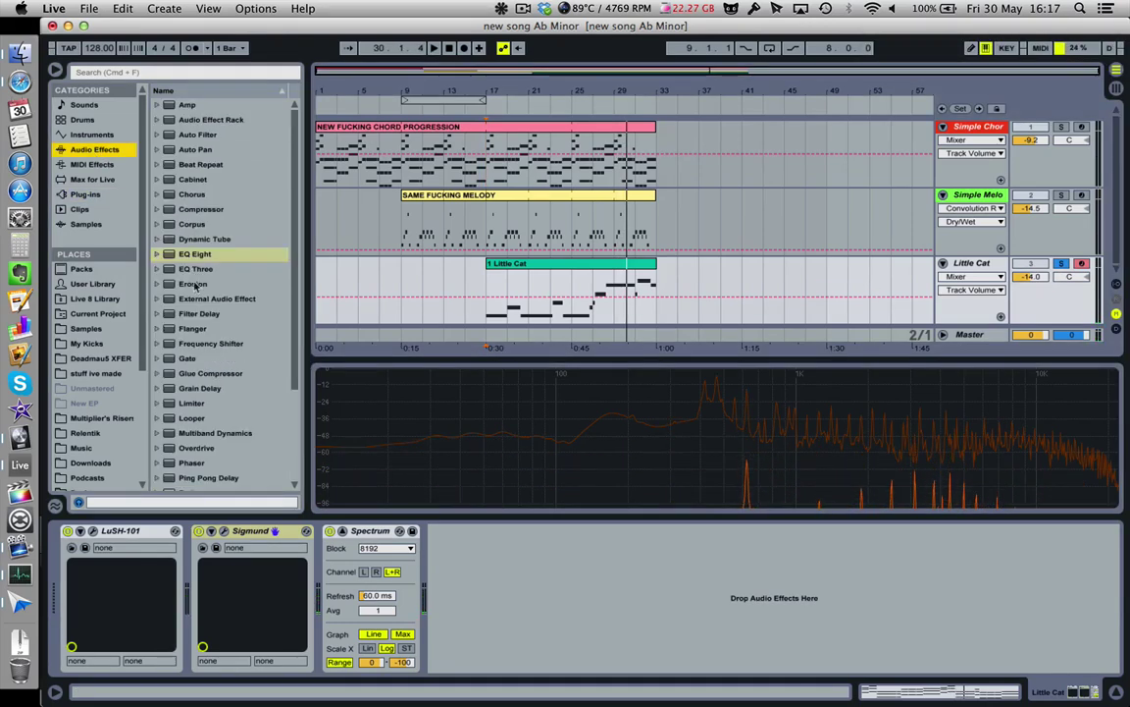
pyautogui.click(88, 194)
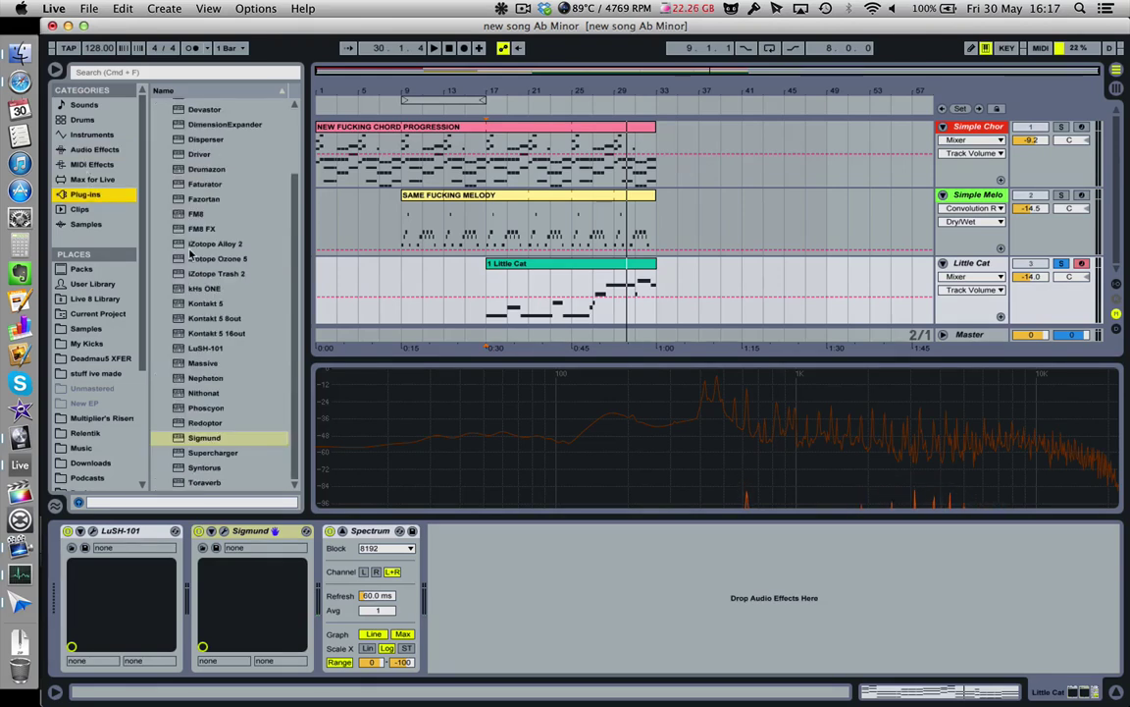
pyautogui.moveTo(180, 245)
pyautogui.mouseDown()
pyautogui.moveTo(340, 571)
pyautogui.moveTo(369, 571)
pyautogui.mouseUp()
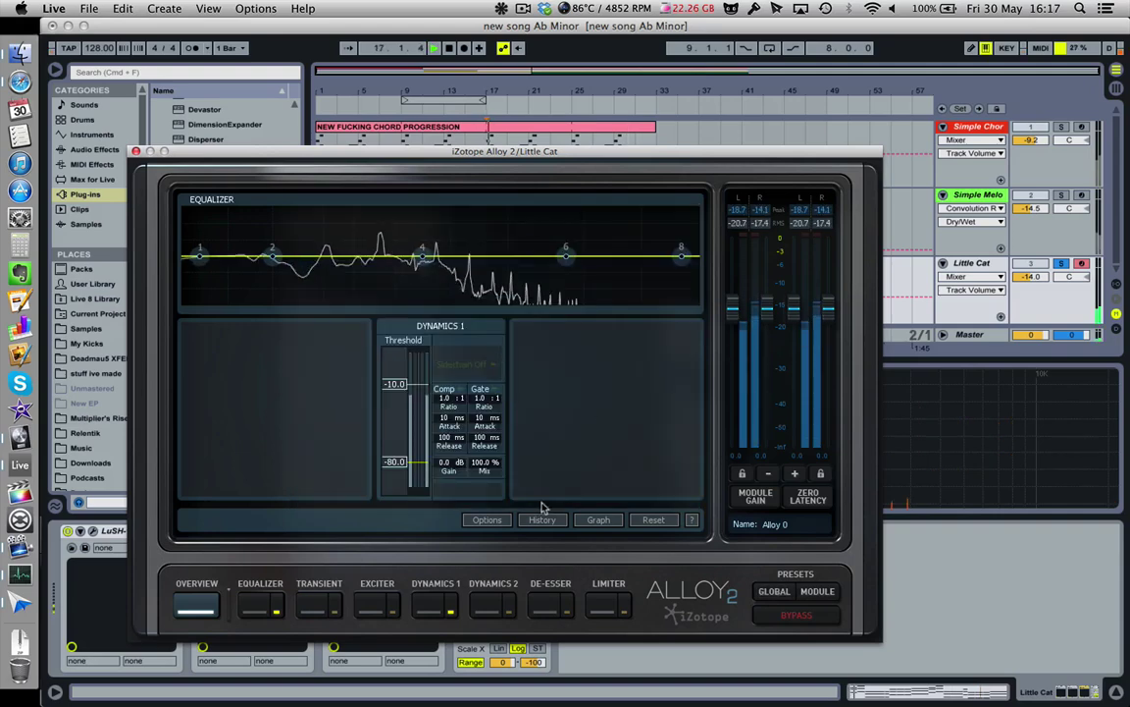
# - Change Alloy 2's equalizer band 2 to a flat highpass at 154 Hz and close the plug-in window
pyautogui.click(260, 601)
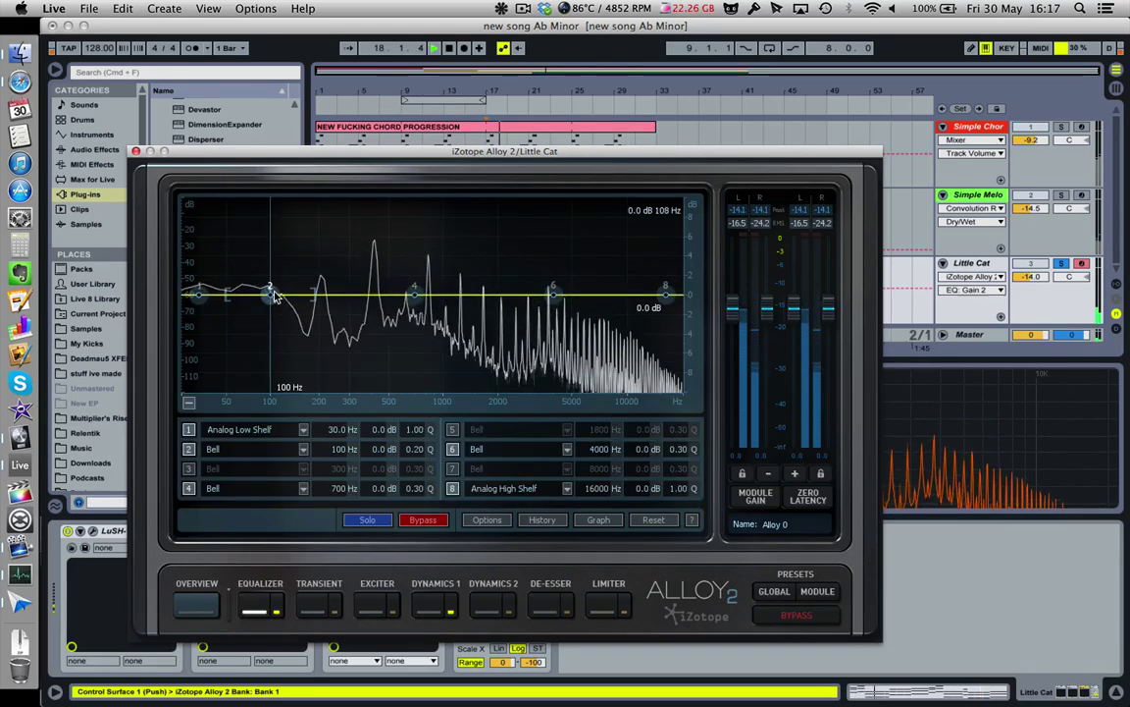
pyautogui.click(245, 429)
pyautogui.moveTo(236, 414)
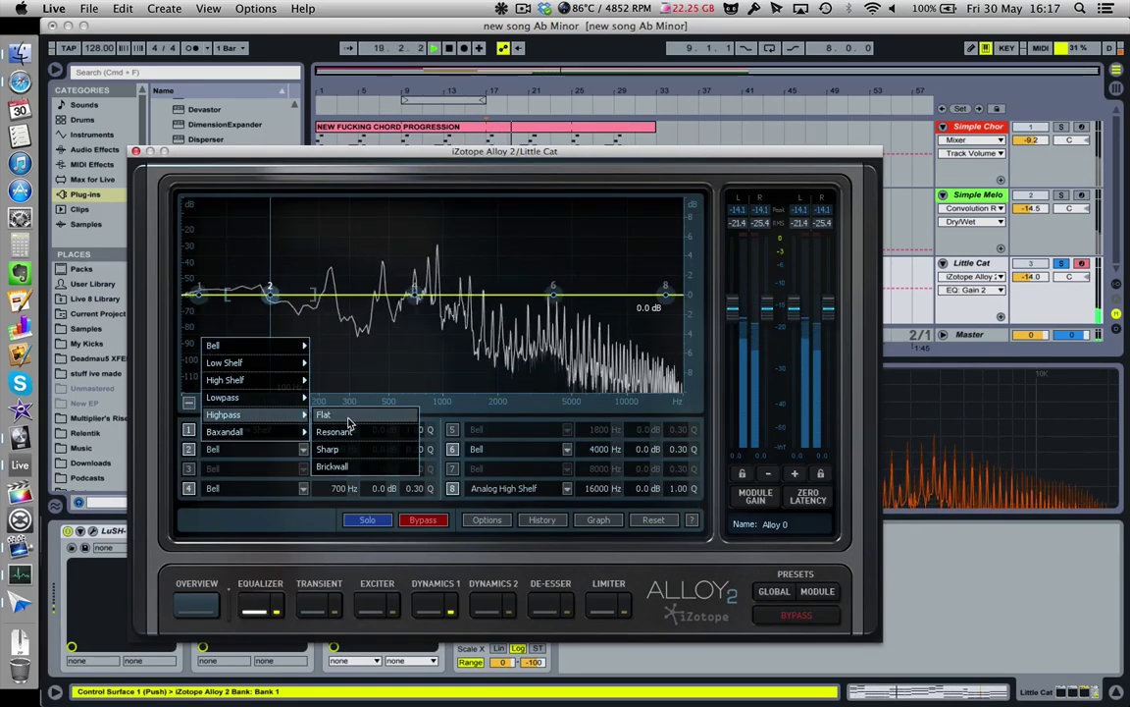
pyautogui.click(348, 420)
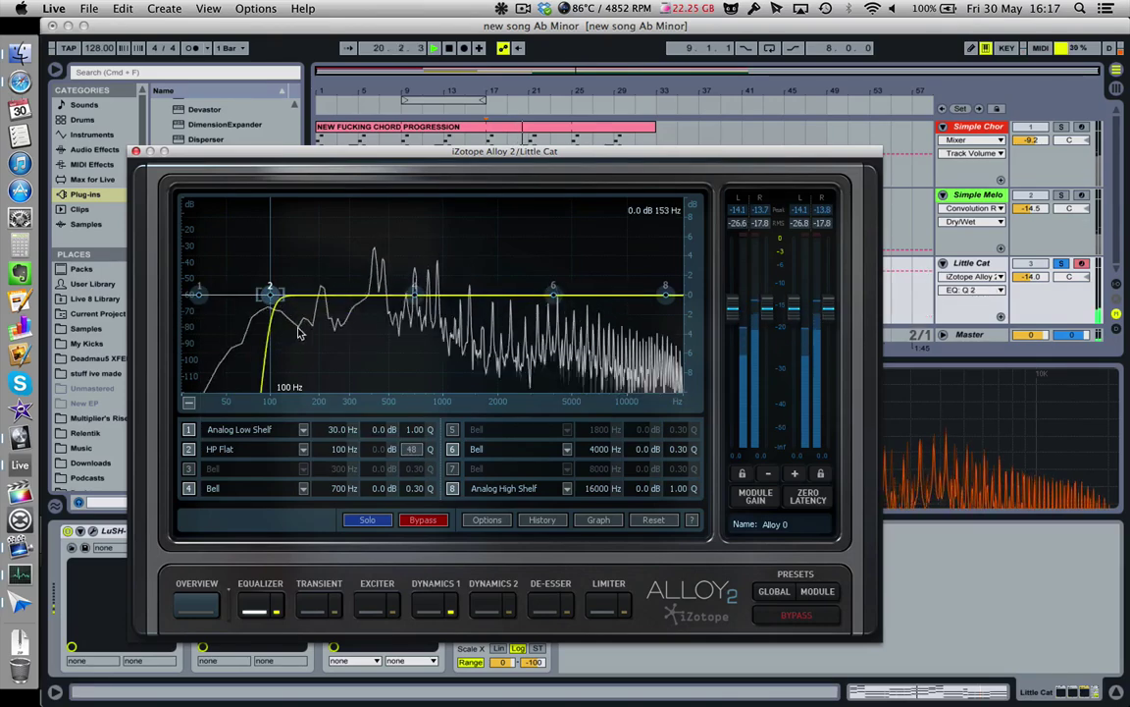
pyautogui.moveTo(271, 292); pyautogui.dragTo(300, 294)
pyautogui.click(135, 151)
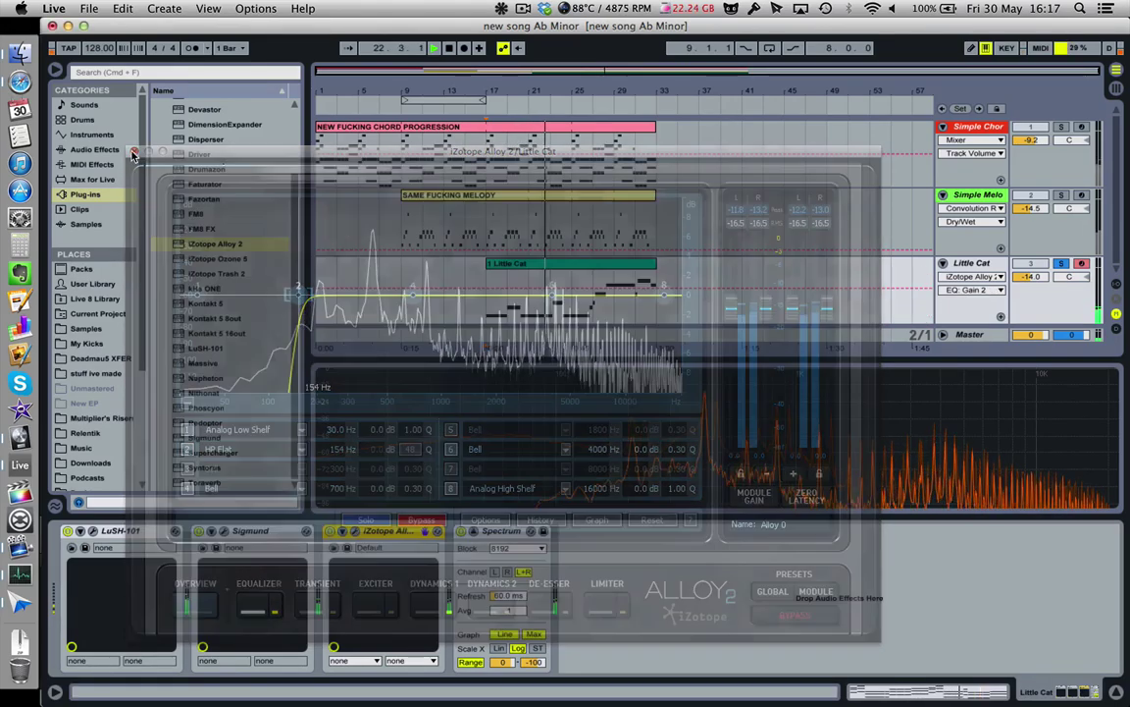
# - Unsolo the Little Cat track, set its volume to -13.3 dB, and play the song from the start
pyautogui.click(1060, 264)
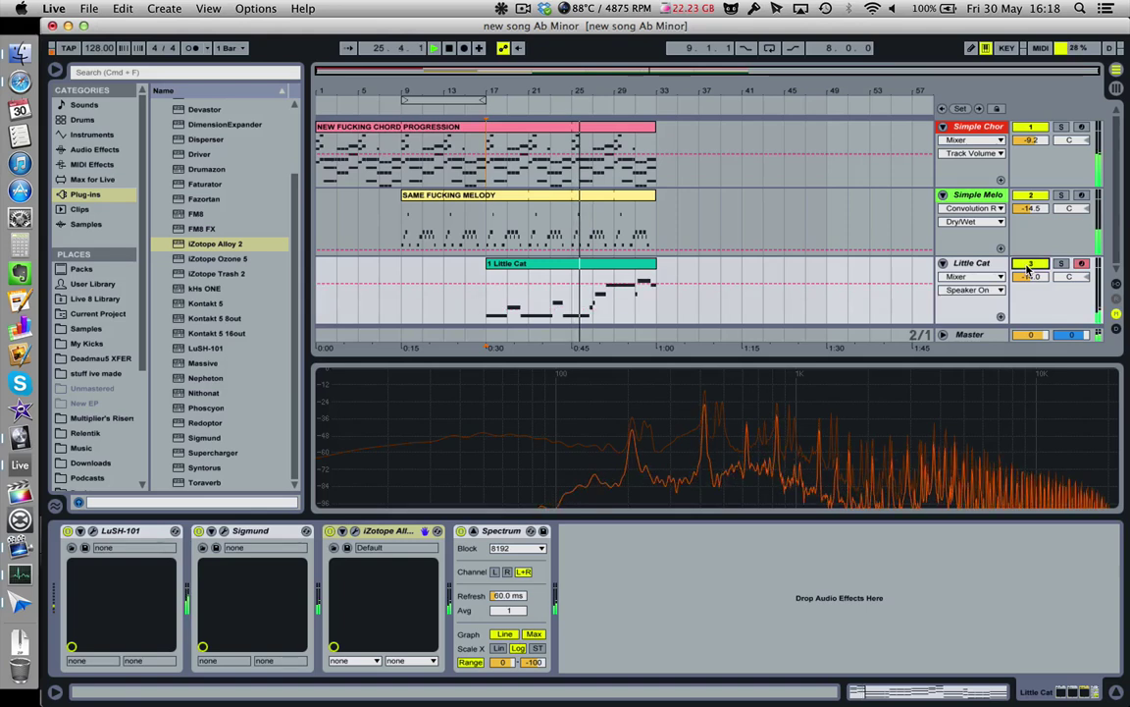
pyautogui.moveTo(1029, 276)
pyautogui.mouseDown()
pyautogui.moveTo(1030, 222)
pyautogui.moveTo(1030, 265)
pyautogui.mouseUp()
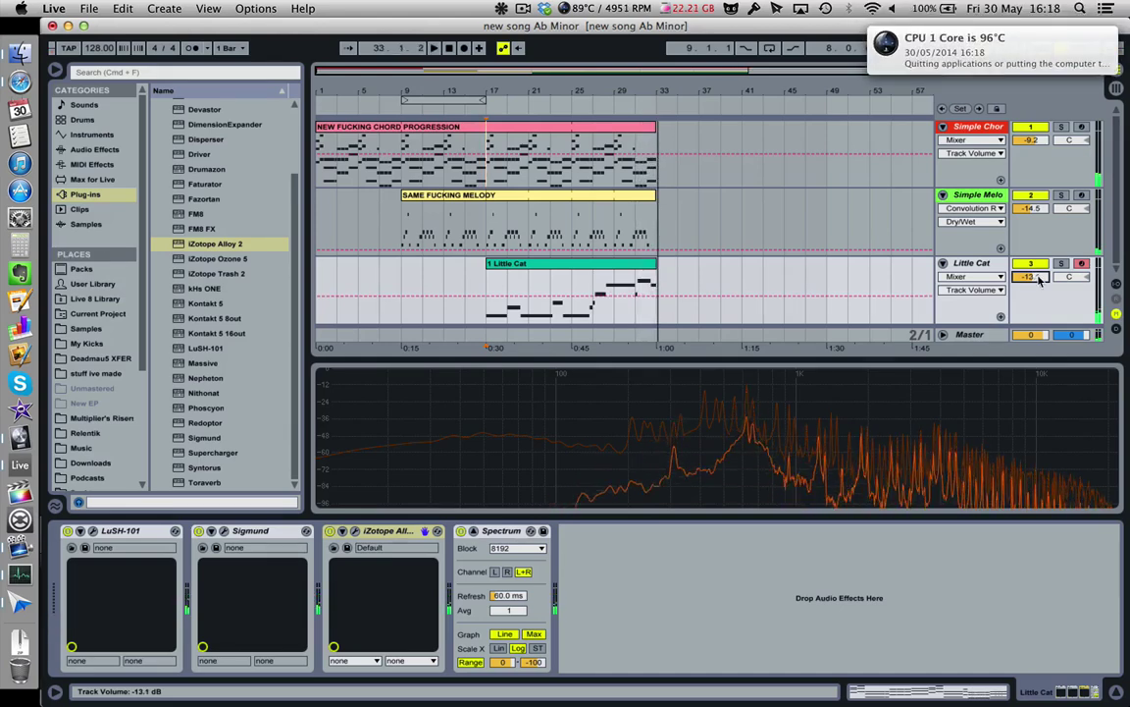
pyautogui.click(320, 209)
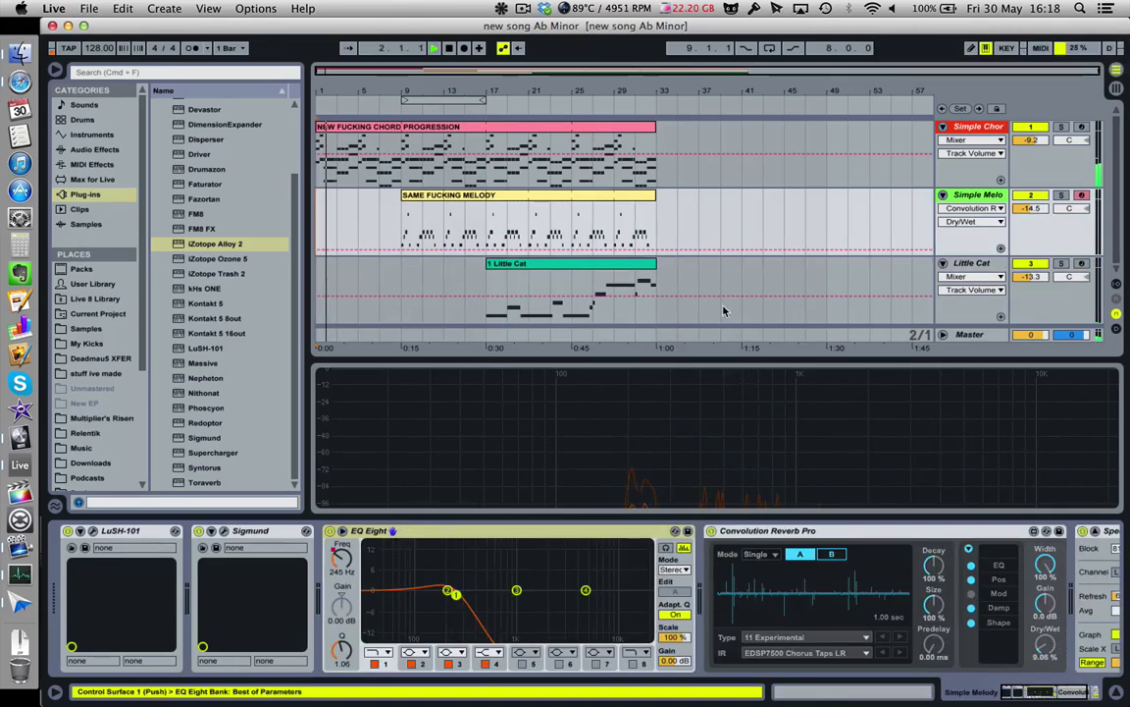
# - Hide the device view and rename the Little Cat clip REAL FUCKING SUBTLE
pyautogui.press('super+alt+l')
pyautogui.click(598, 269)
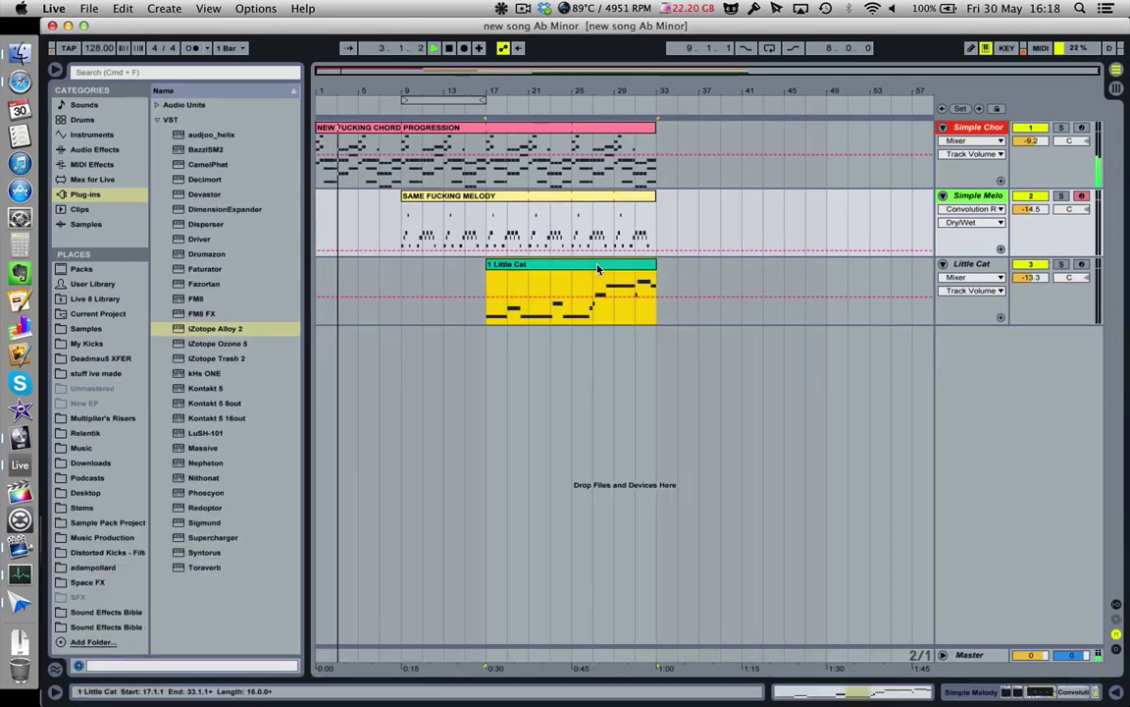
pyautogui.write('REAL FUCKING SU')
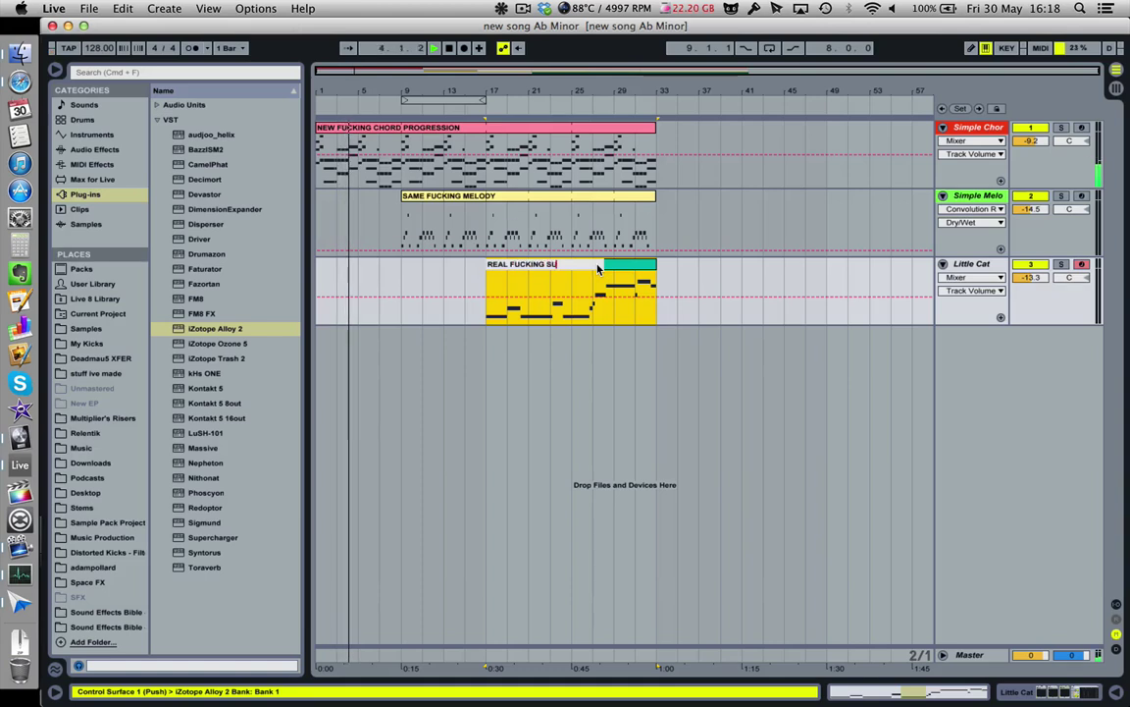
pyautogui.write('BTLE')
pyautogui.press('Return')
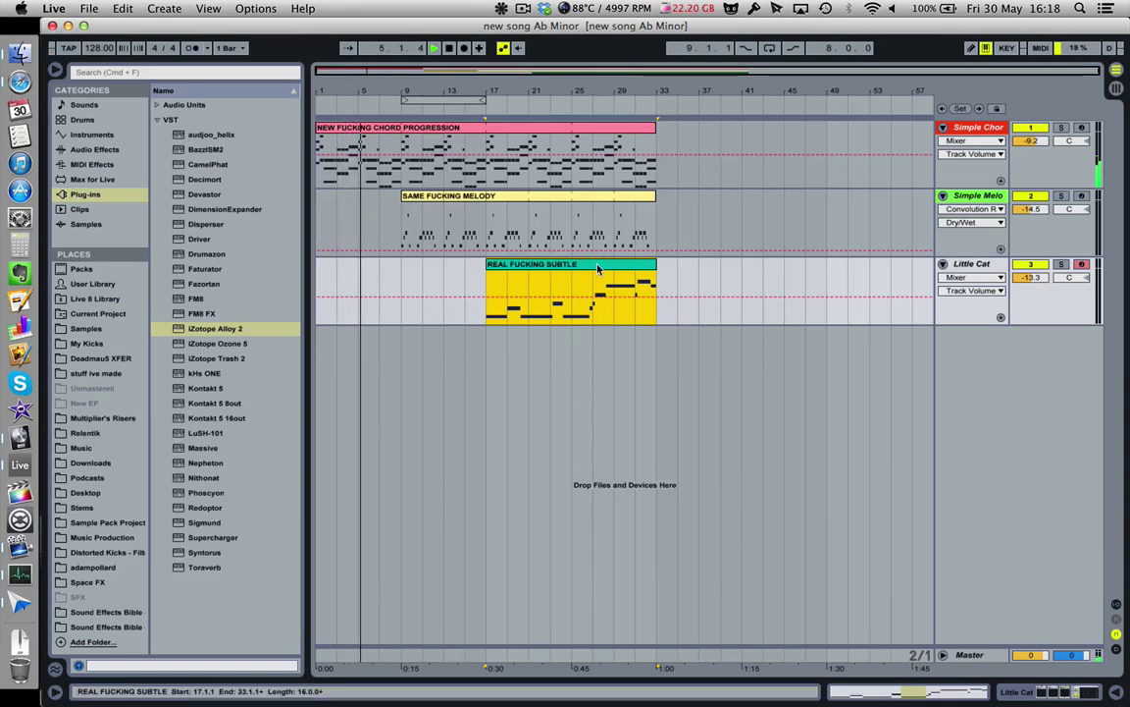
pyautogui.click(88, 9)
pyautogui.click(88, 9)
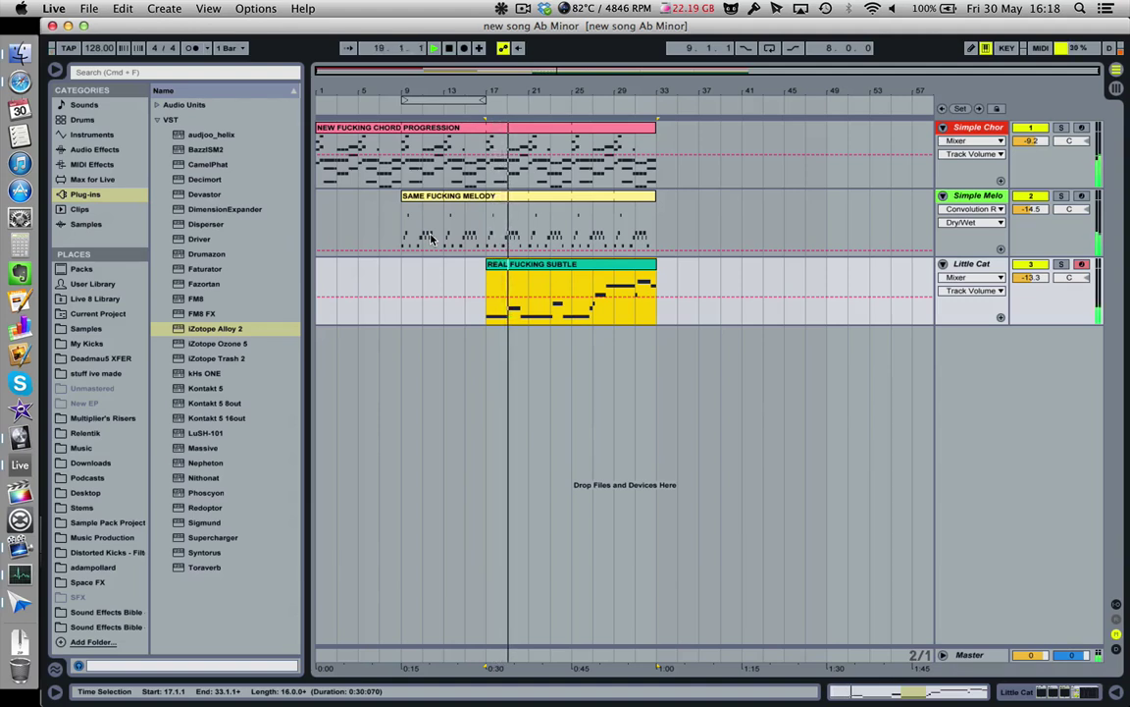
# - Set Sigmund's FX amount on the Little Cat track to 52/48 % dry/wet, close the plug-in window, and save the set
pyautogui.click(954, 265)
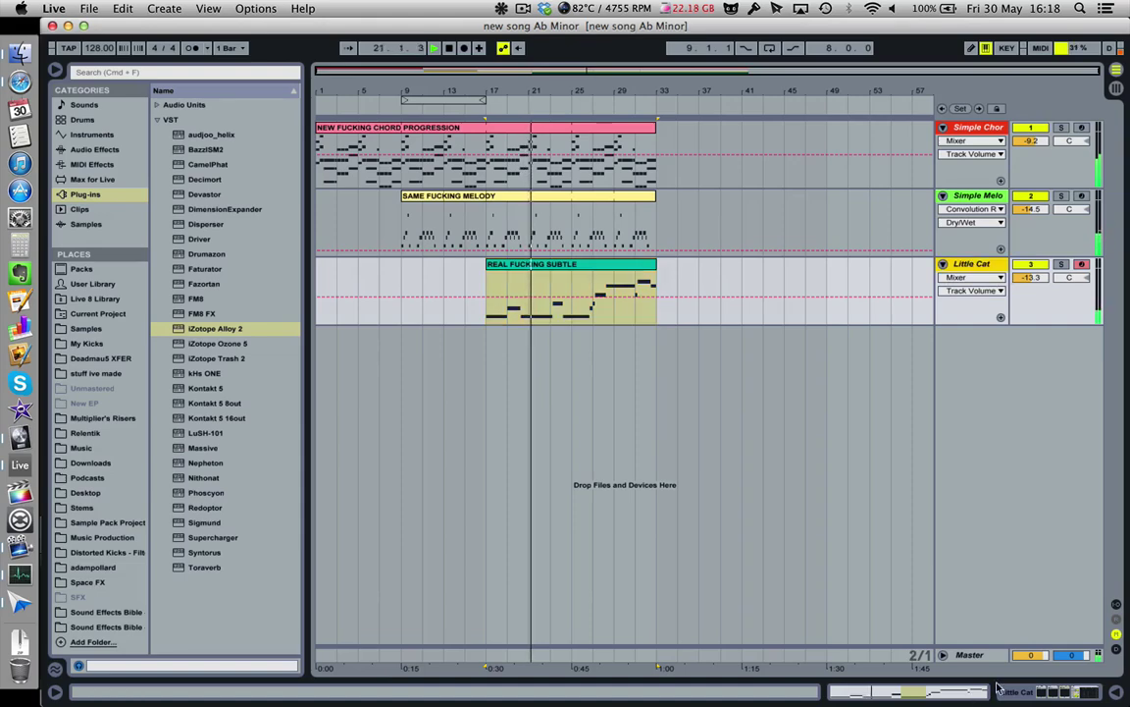
pyautogui.press('super+alt+l')
pyautogui.click(224, 531)
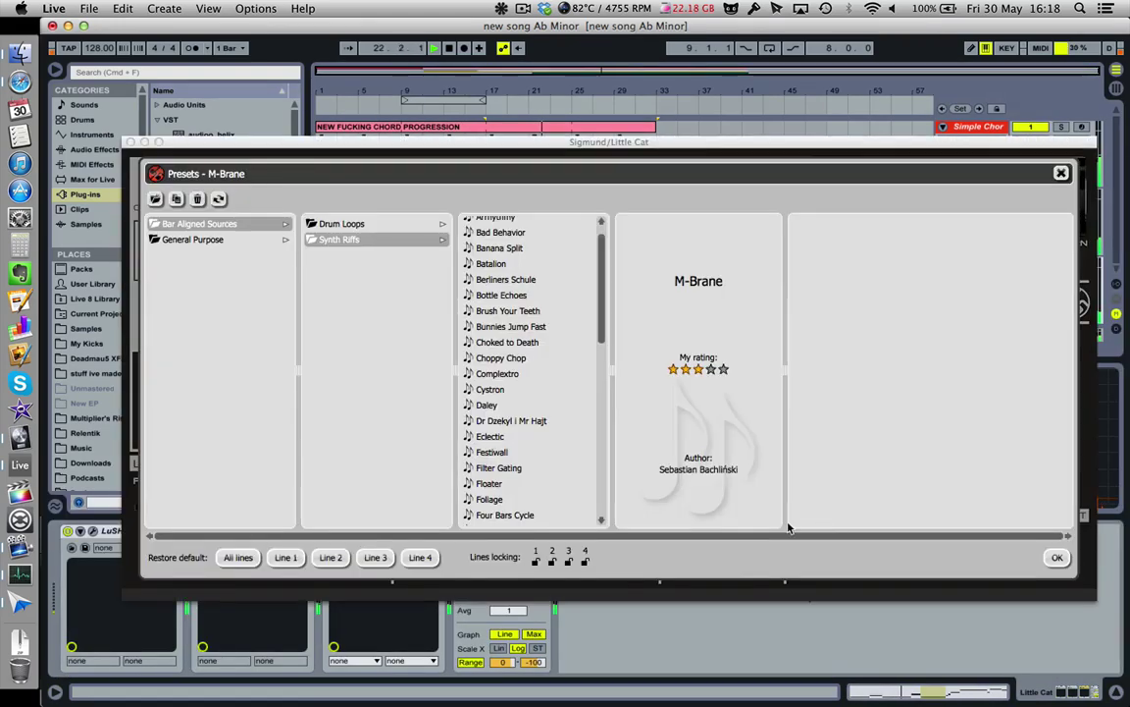
pyautogui.click(1058, 556)
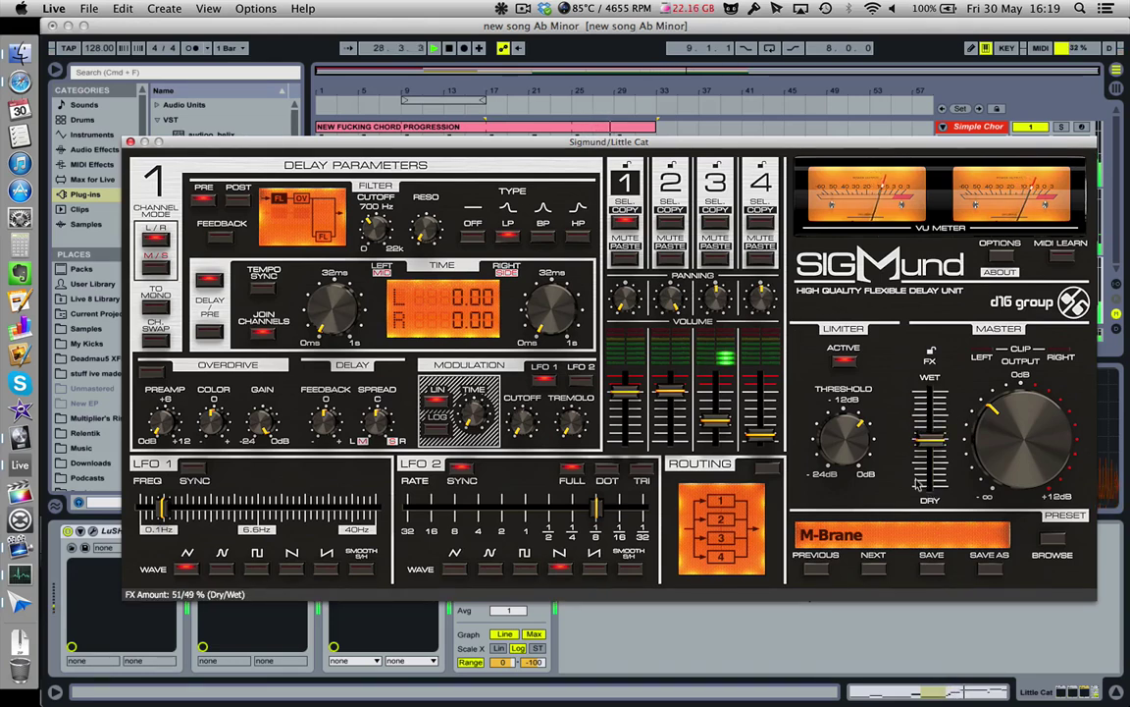
pyautogui.moveTo(939, 441); pyautogui.dragTo(940, 443)
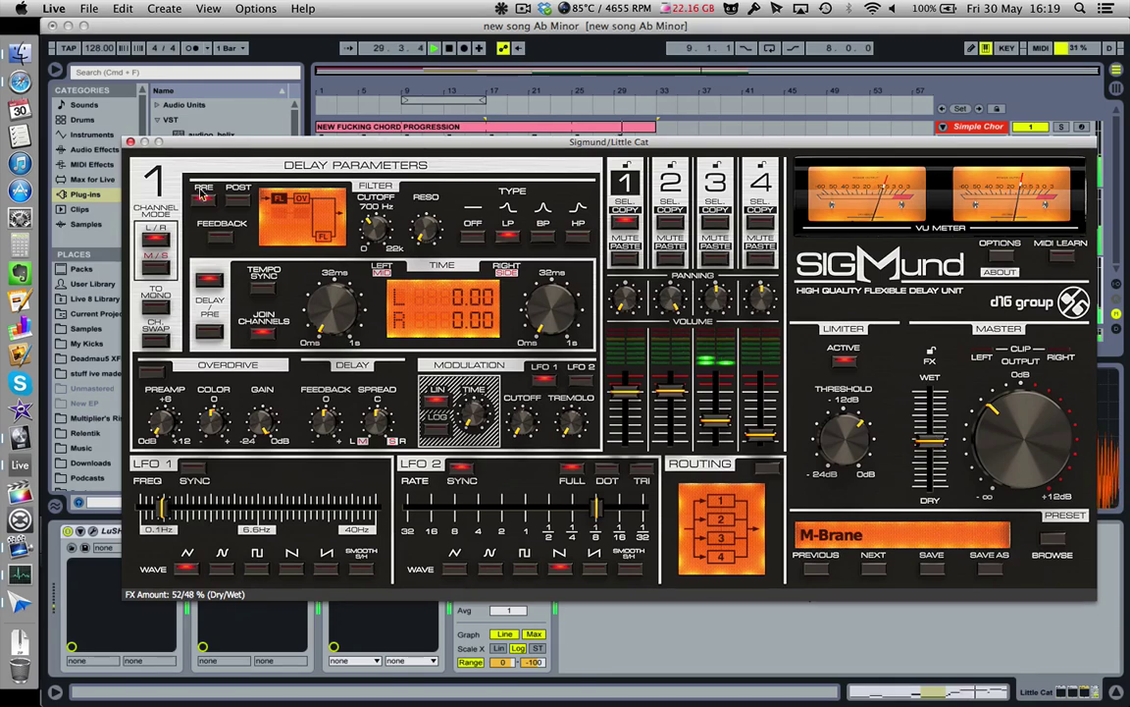
pyautogui.click(130, 141)
pyautogui.press('super+s')
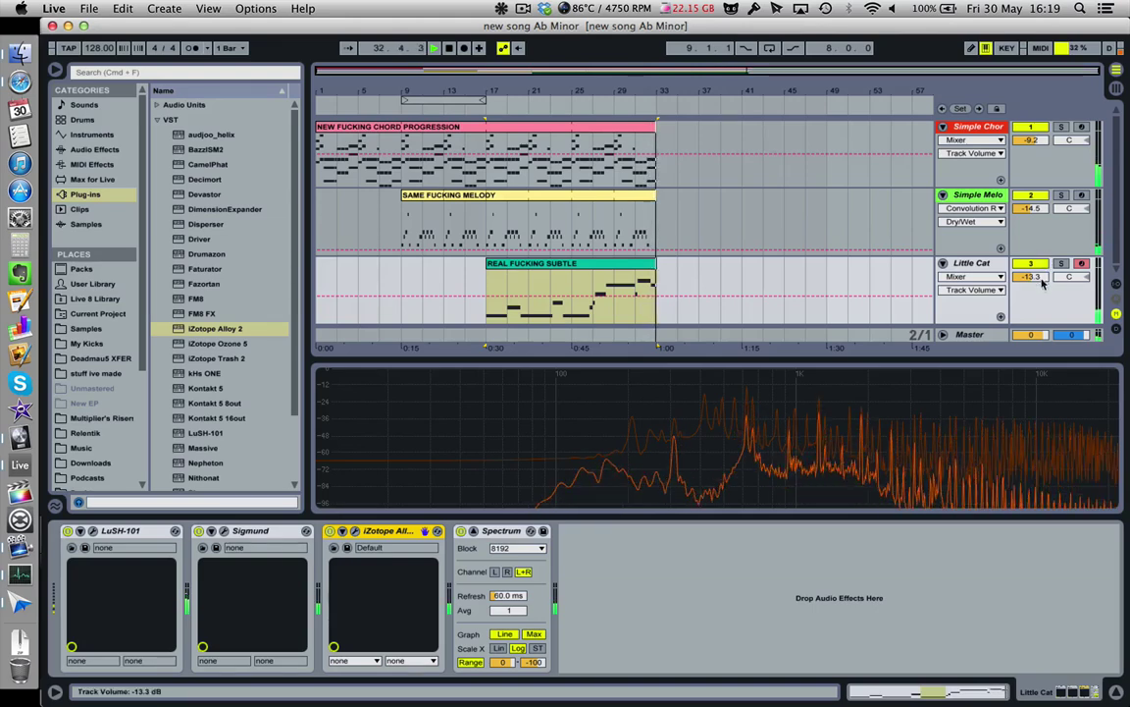
# - Lower the Little Cat track volume to -20.6 dB, hide the device view, and play the song from the start
pyautogui.moveTo(1042, 276); pyautogui.dragTo(1042, 297)
pyautogui.click(491, 288)
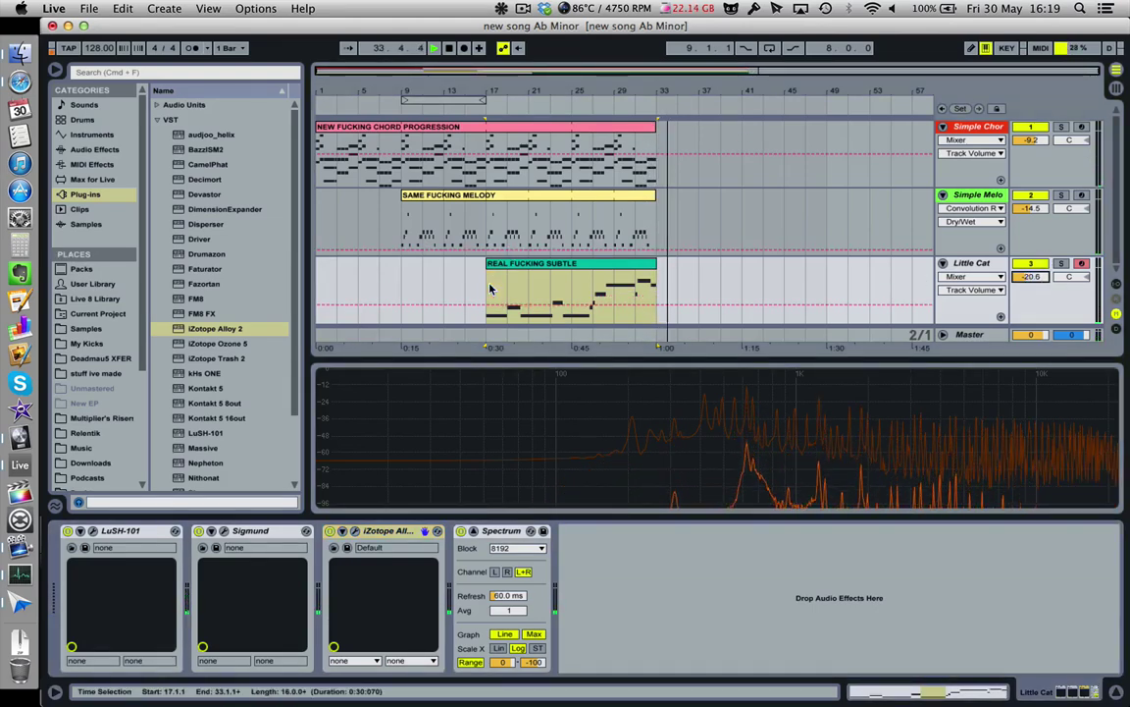
pyautogui.click(490, 287)
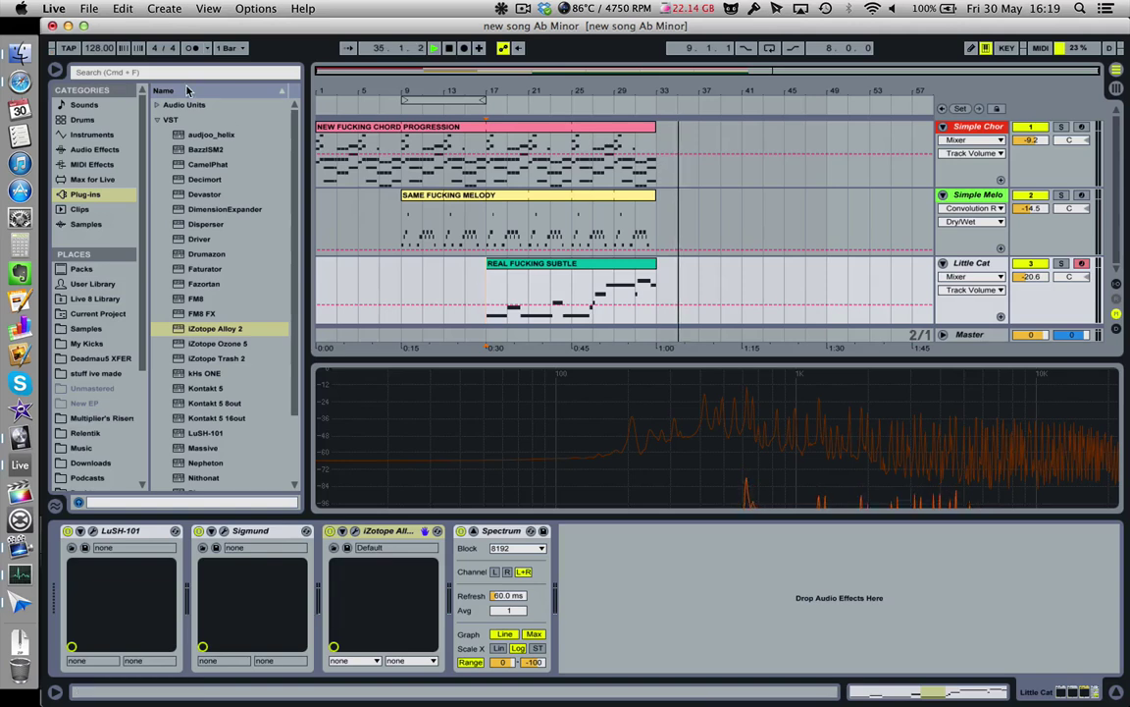
pyautogui.press('super+alt+l')
pyautogui.click(324, 273)
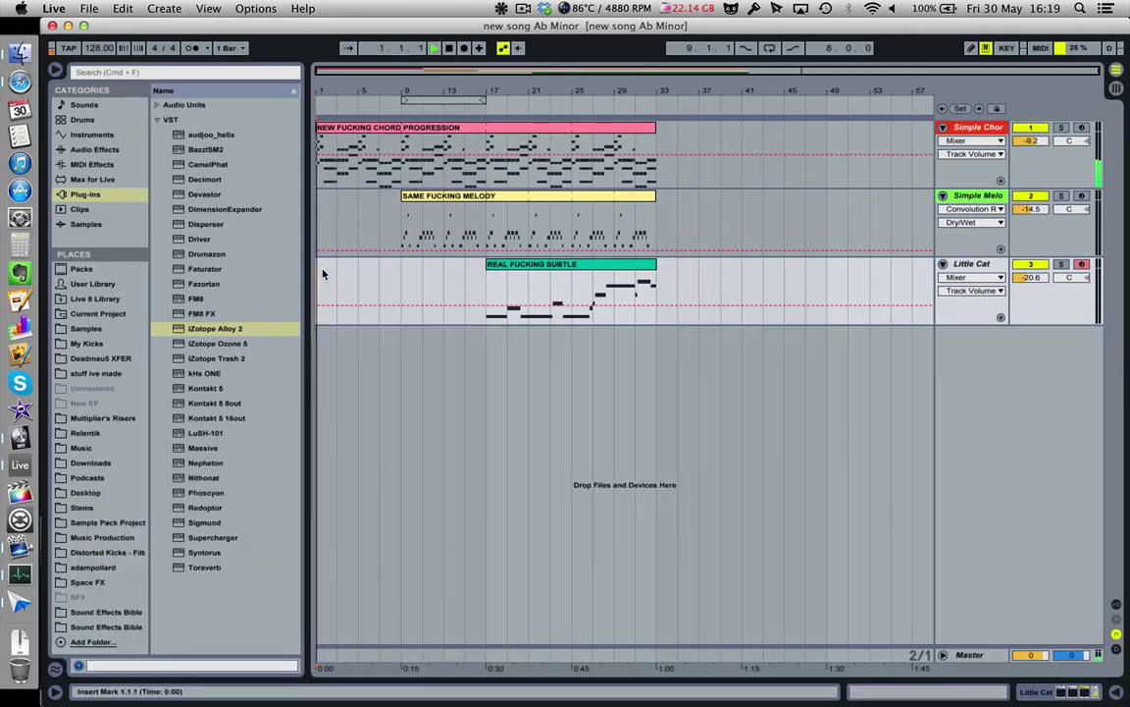
pyautogui.click(501, 8)
pyautogui.click(502, 8)
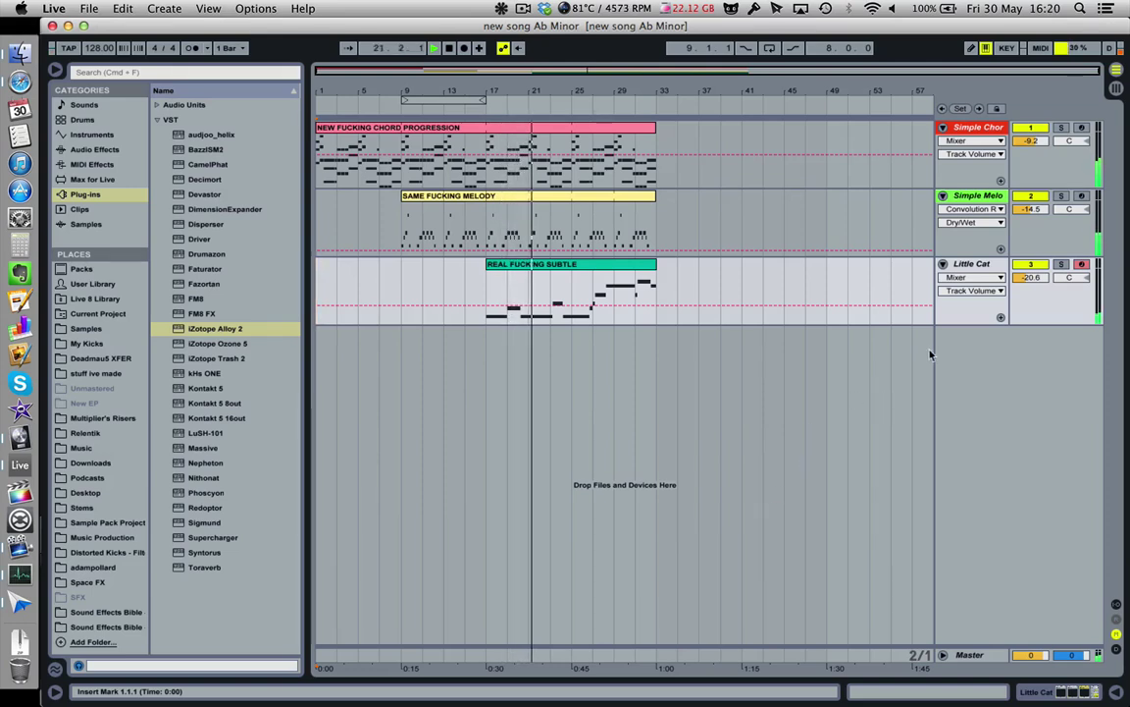
# - Move Alloy 2's equalizer band 8 high shelf on Little Cat to 5672 Hz at -2.3 dB and close the plug-in window
pyautogui.click(981, 306)
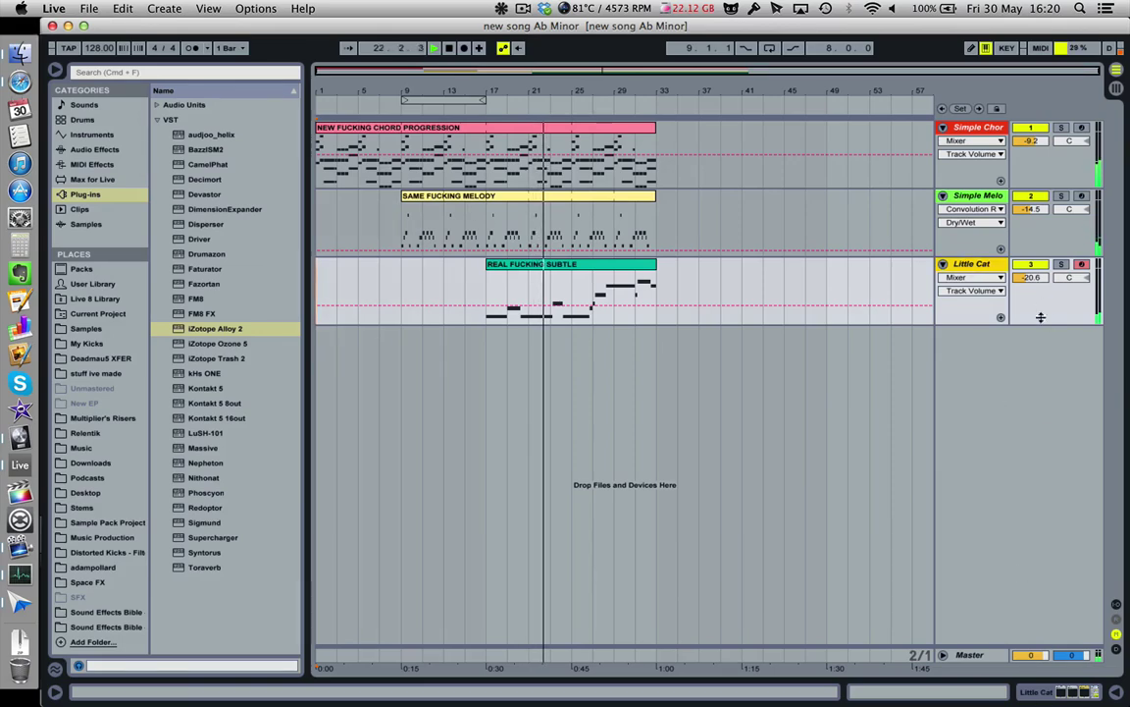
pyautogui.doubleClick(963, 315)
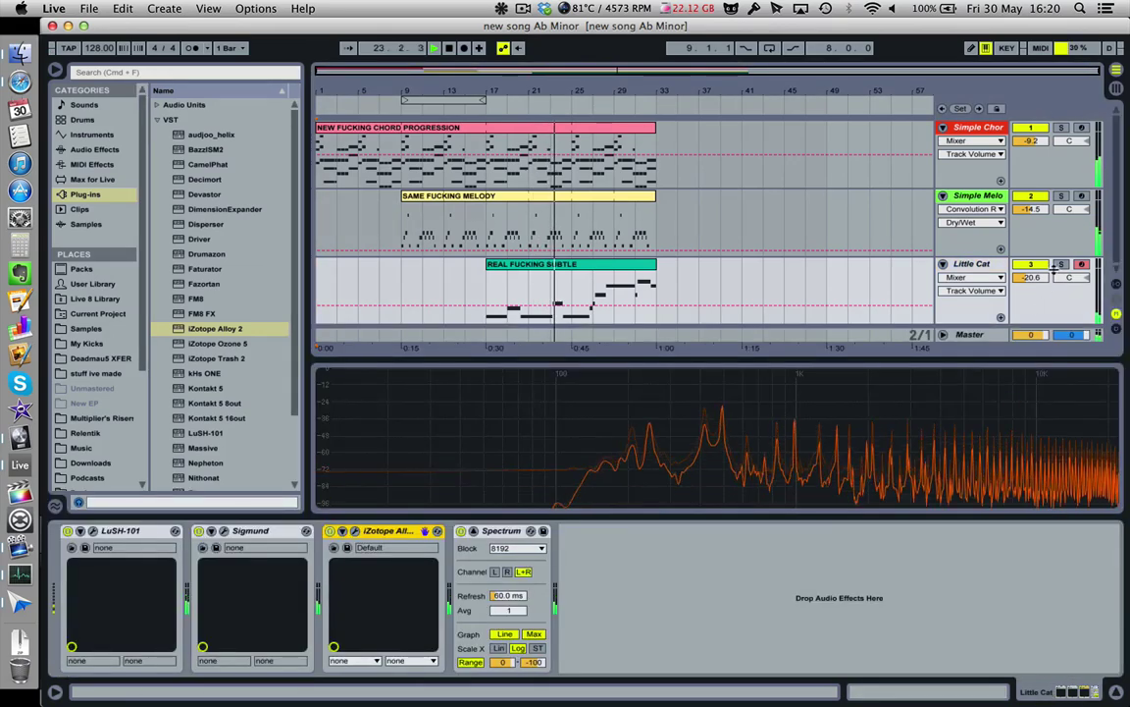
pyautogui.click(361, 530)
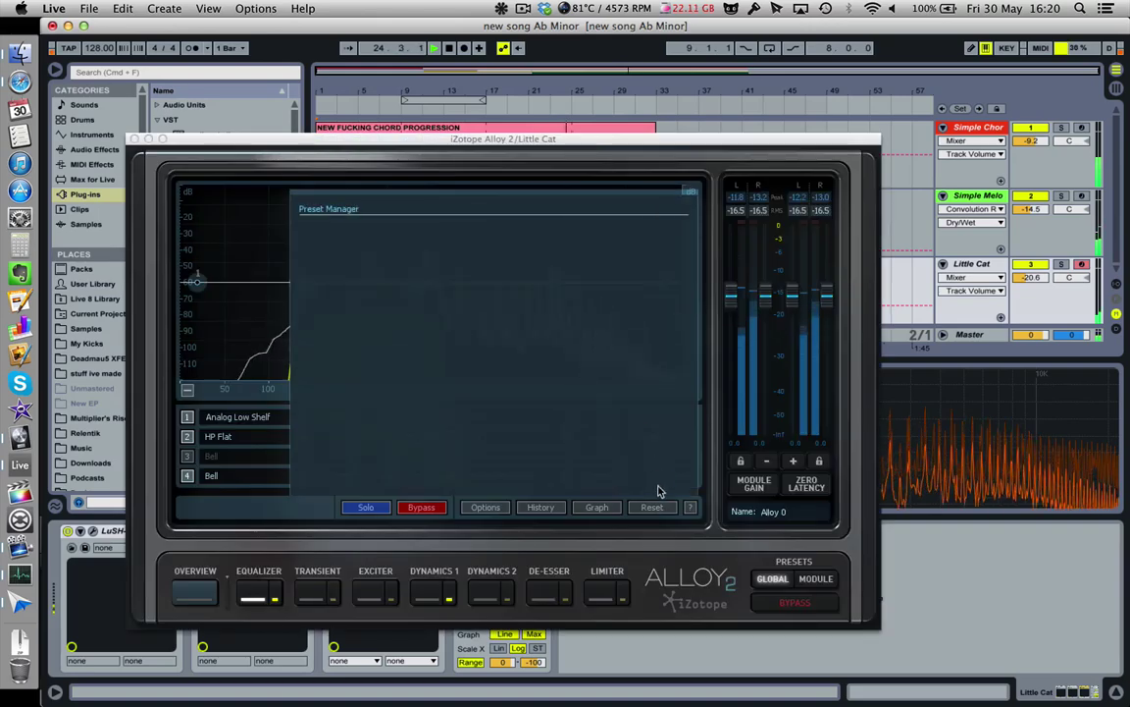
pyautogui.moveTo(661, 286); pyautogui.dragTo(579, 308)
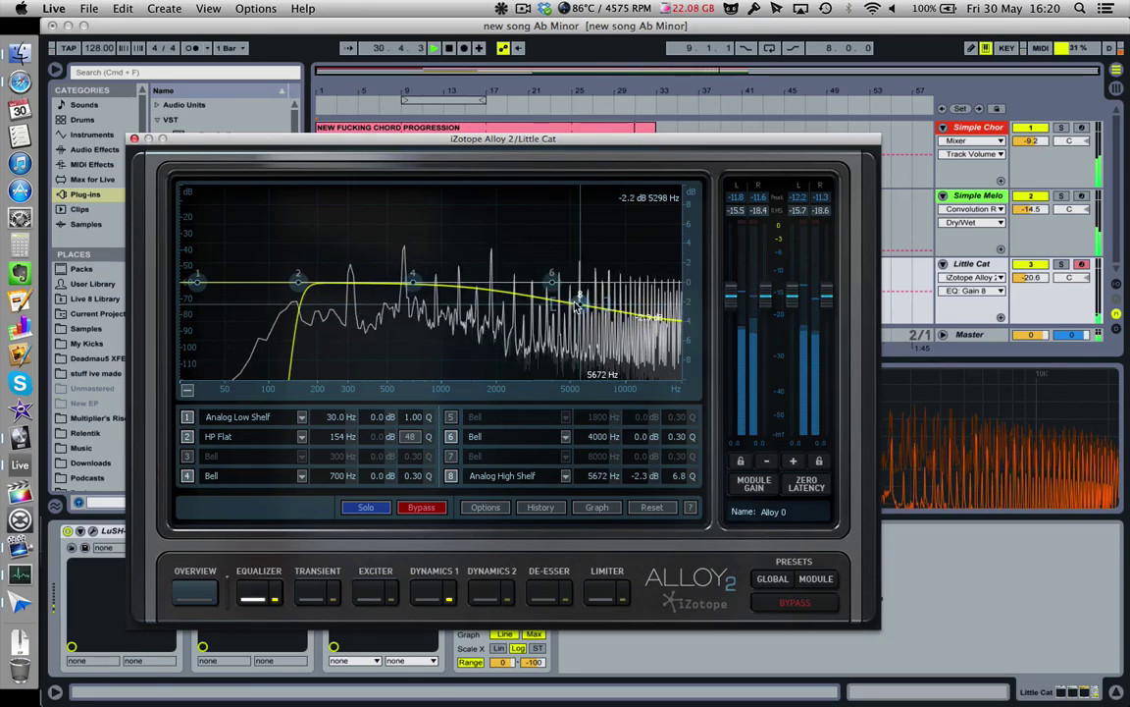
pyautogui.click(134, 139)
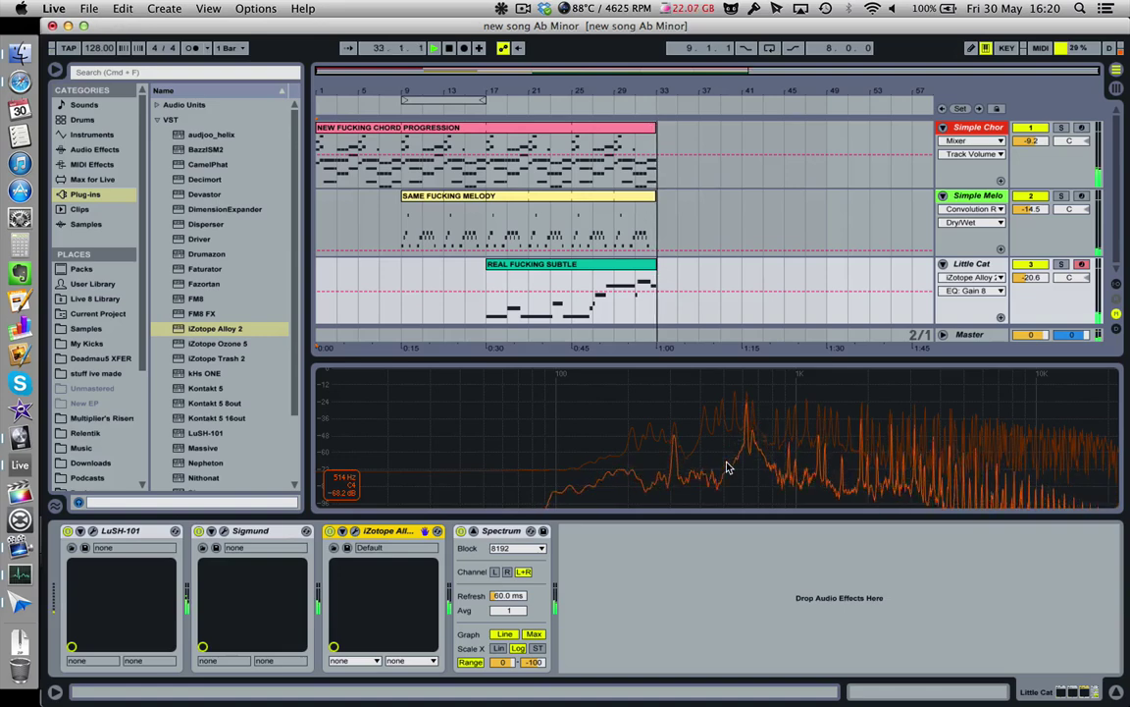
# - Hide the device view, save the set, and replay the song from bar 1
pyautogui.press('super+alt+l')
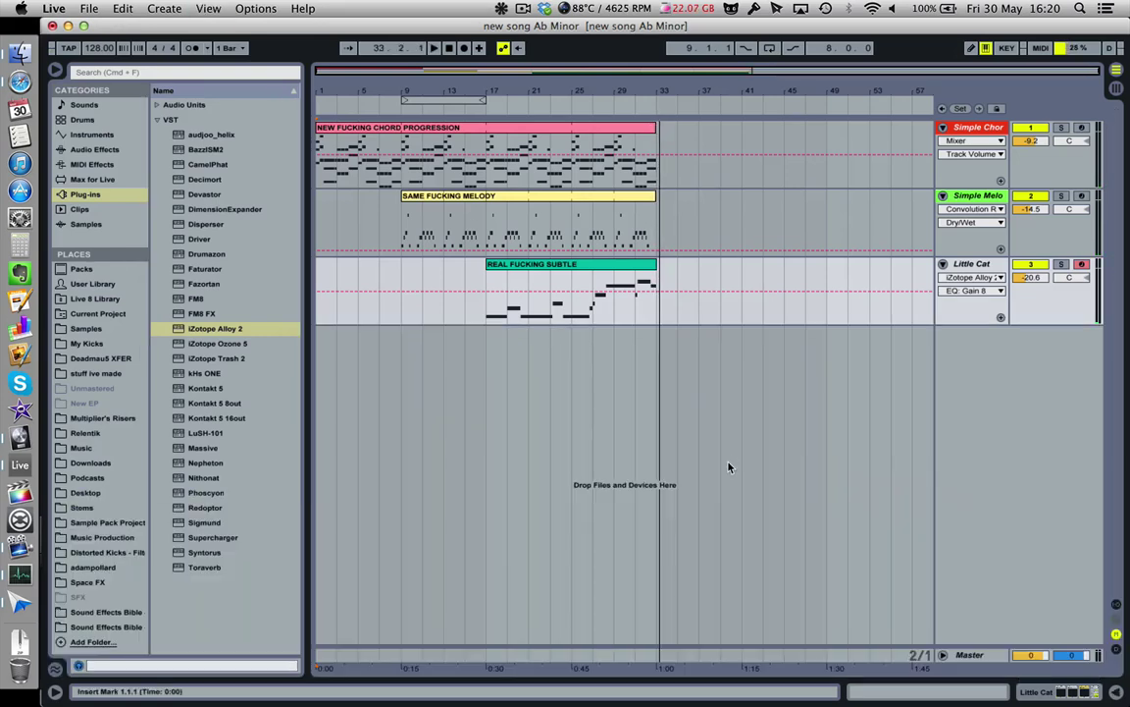
pyautogui.press('super+s')
pyautogui.press('space')
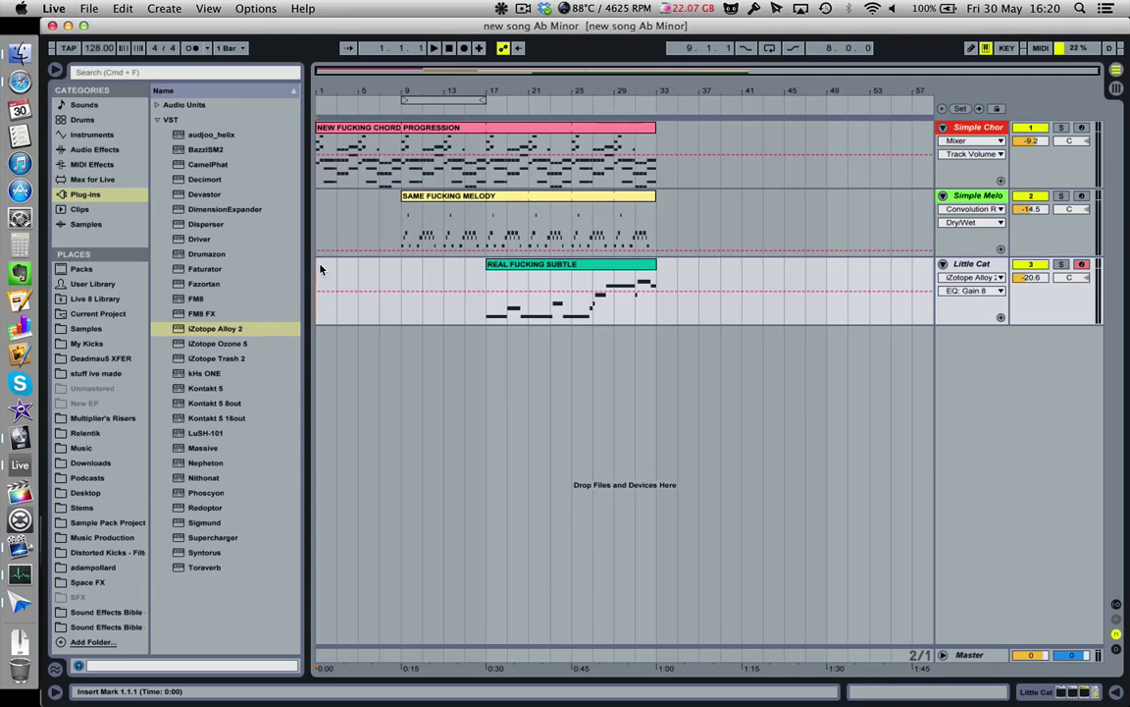
pyautogui.press('space')
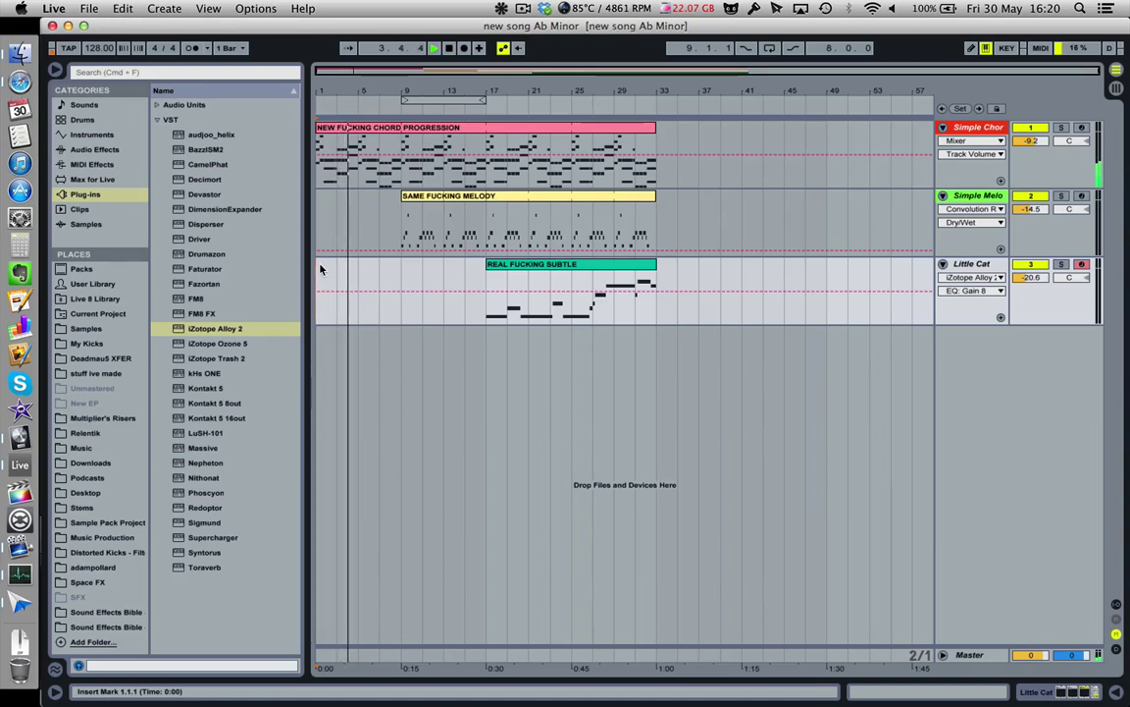
# - Switch to the session view and open the Alloy 2 equalizer on the Little Cat track, dismissing its preset manager
pyautogui.press('Tab')
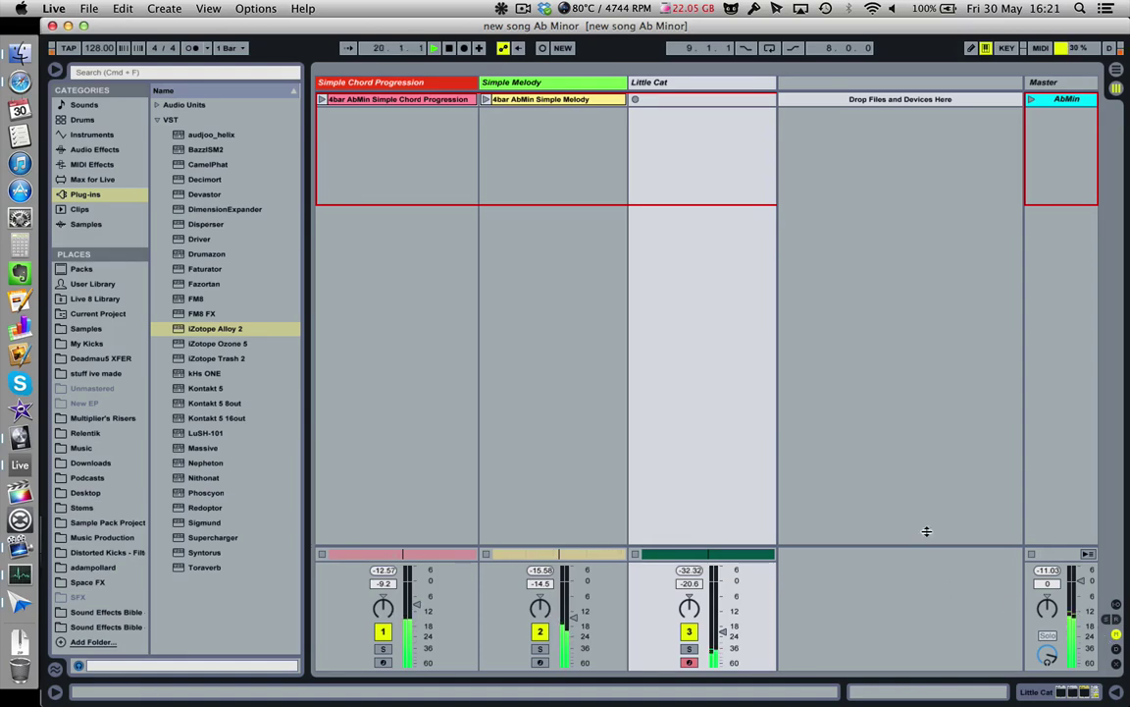
pyautogui.click(698, 87)
pyautogui.click(1042, 694)
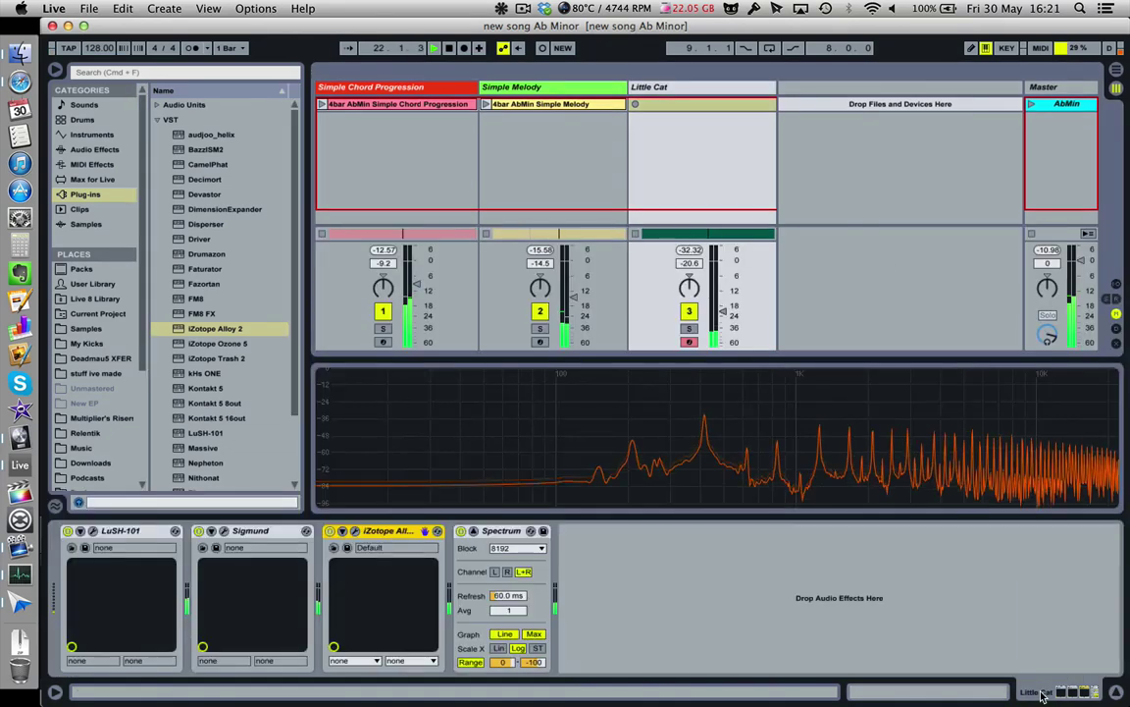
pyautogui.click(357, 532)
pyautogui.click(484, 506)
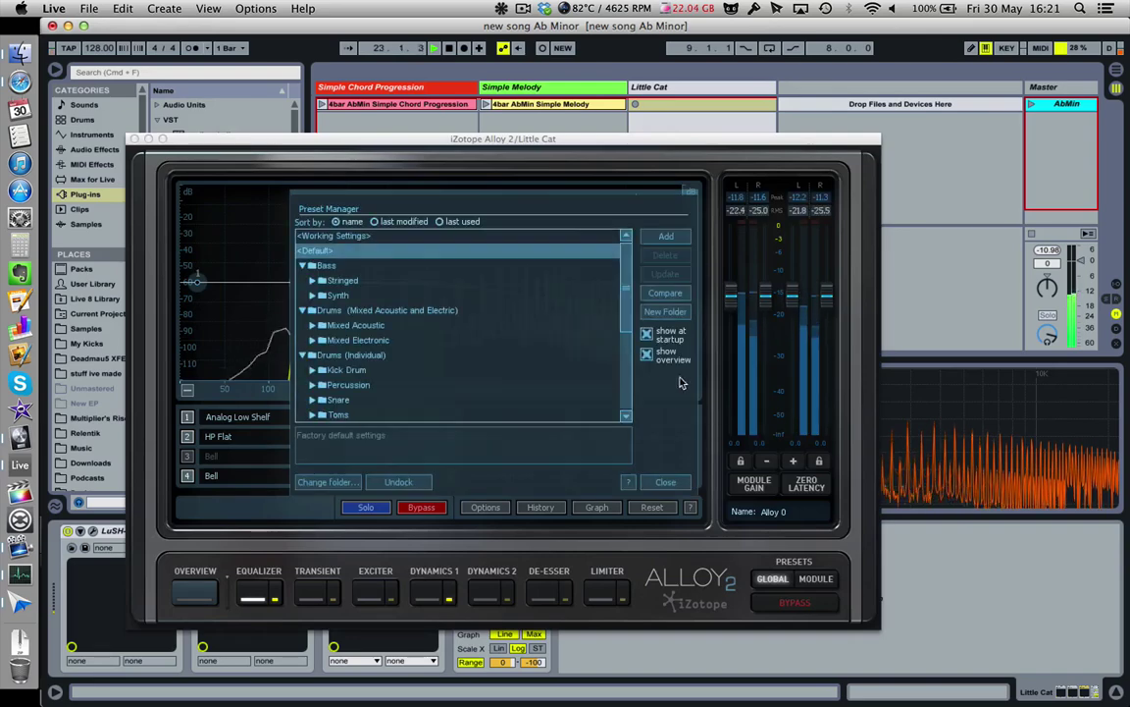
pyautogui.click(638, 361)
# - Move Alloy 2's band 8 high shelf to about 3189 Hz and -4.5 dB with slope 24, nudge it slightly higher, and close the window
pyautogui.moveTo(588, 311); pyautogui.dragTo(519, 333)
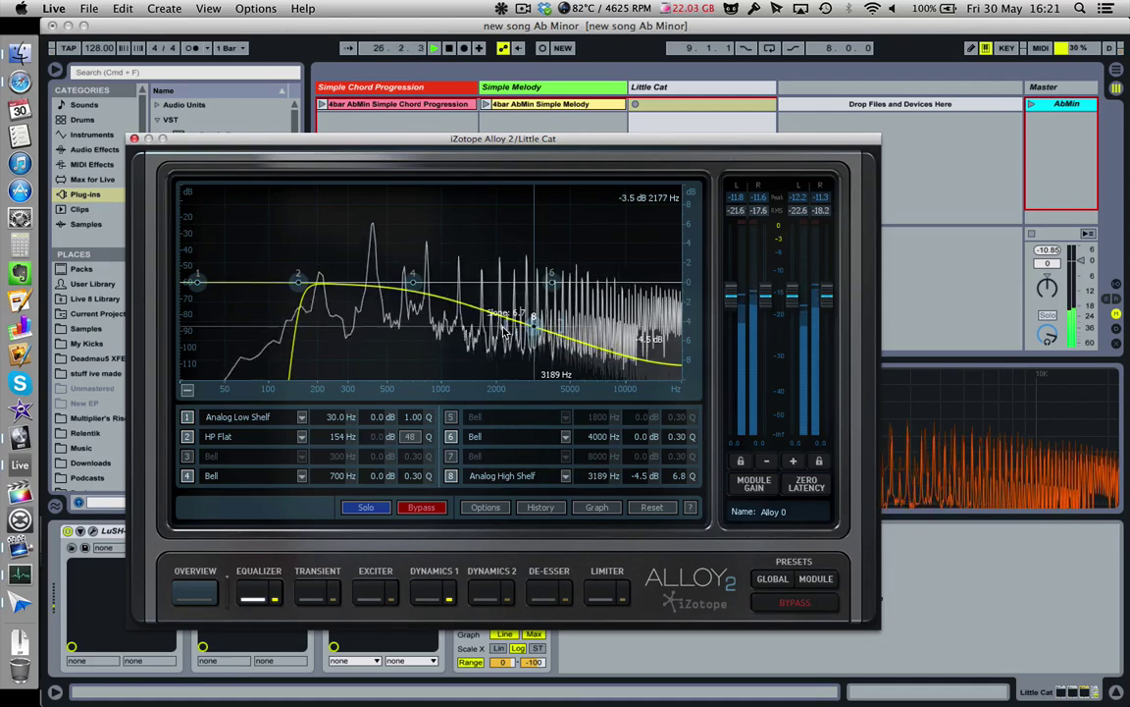
pyautogui.scroll(2, 532, 329)
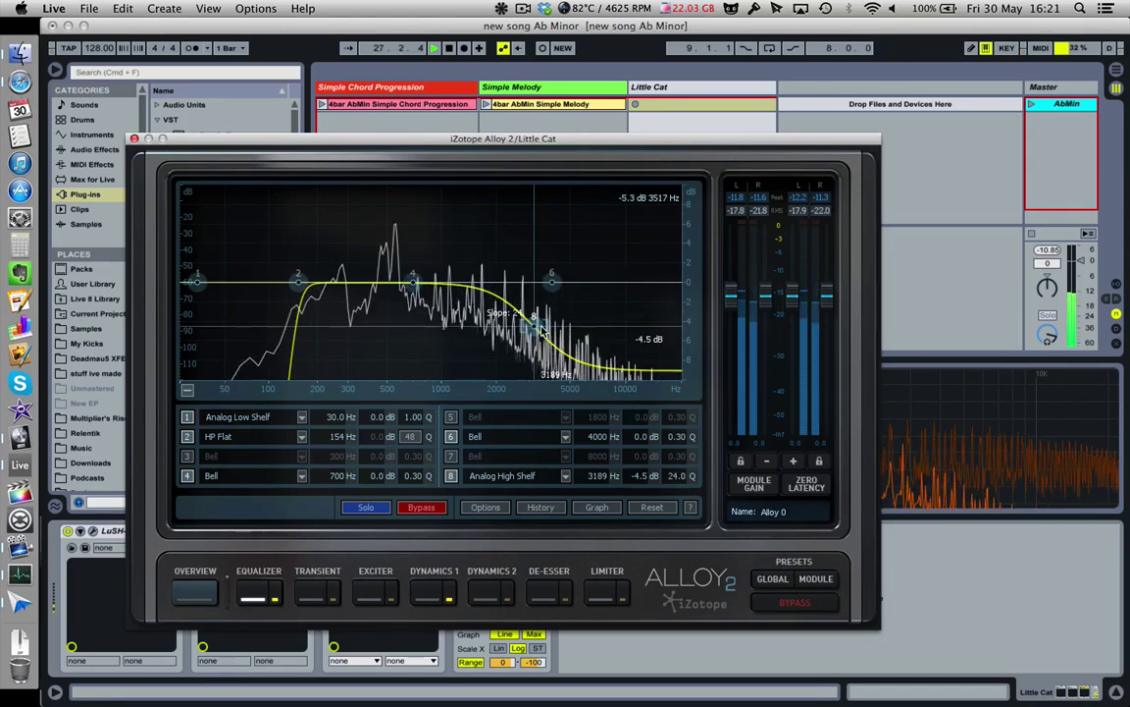
pyautogui.moveTo(532, 319)
pyautogui.mouseDown()
pyautogui.moveTo(506, 308)
pyautogui.moveTo(558, 322)
pyautogui.moveTo(533, 311)
pyautogui.moveTo(544, 307)
pyautogui.mouseUp()
pyautogui.click(133, 139)
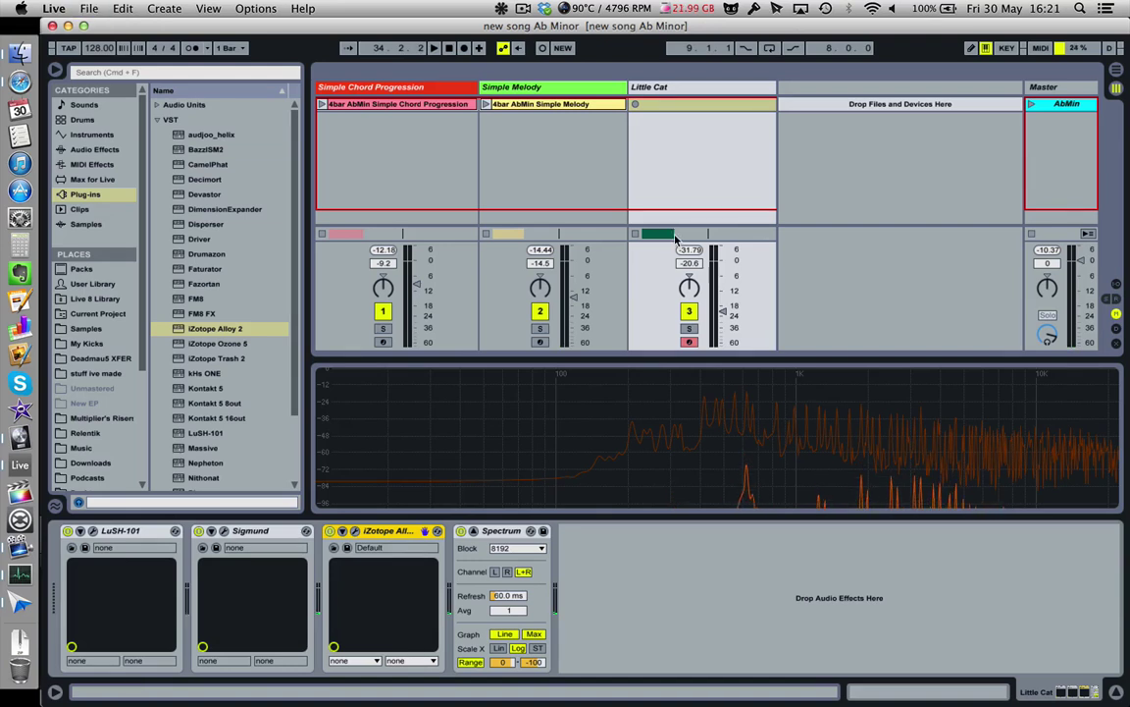
# - Return to the arrangement view, stop playback, and move the eight-bar loop brace to start at bar 1
pyautogui.press('Tab')
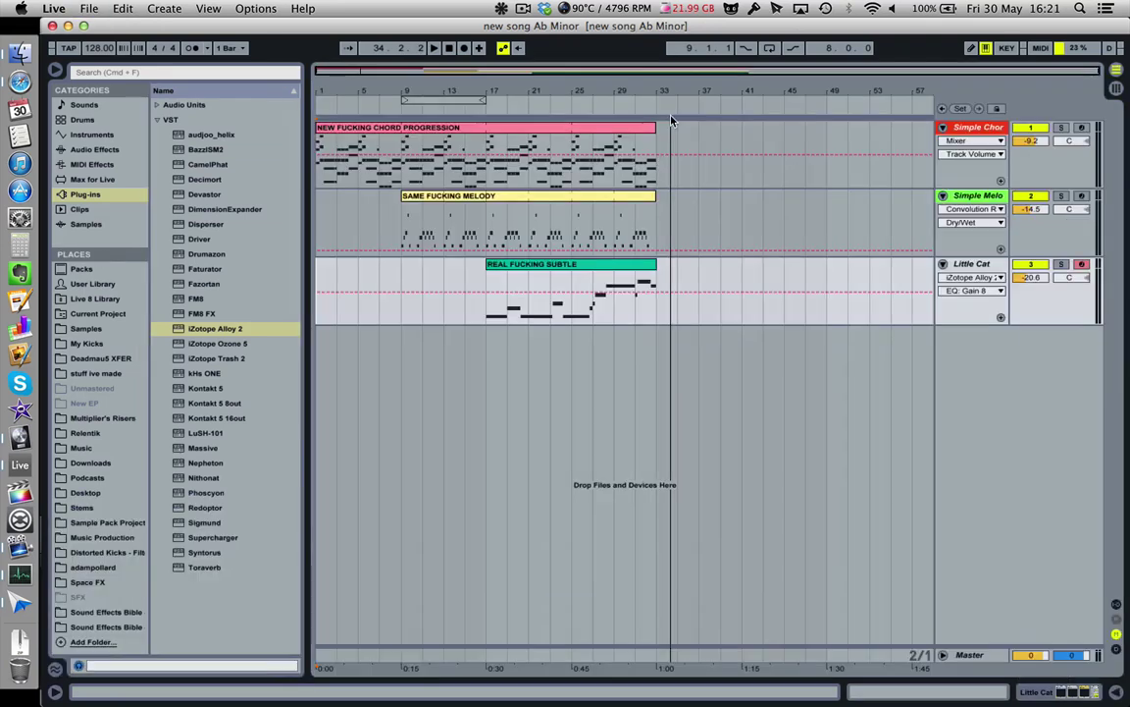
pyautogui.press('space')
pyautogui.click(322, 199)
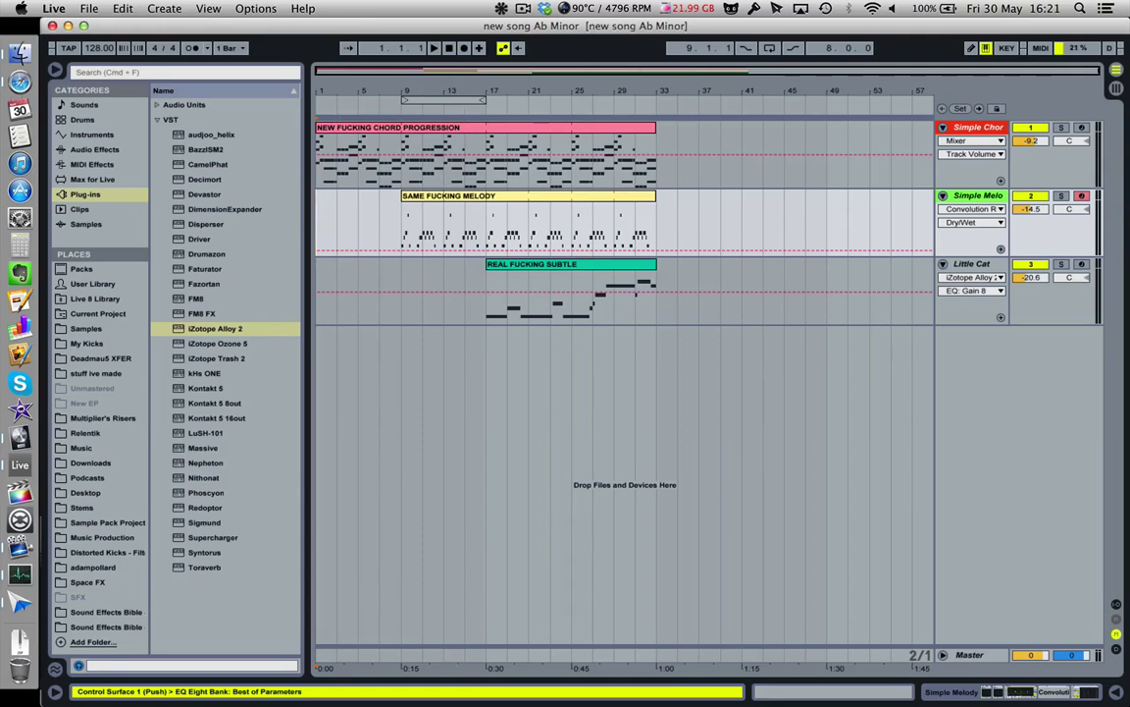
pyautogui.click(455, 90)
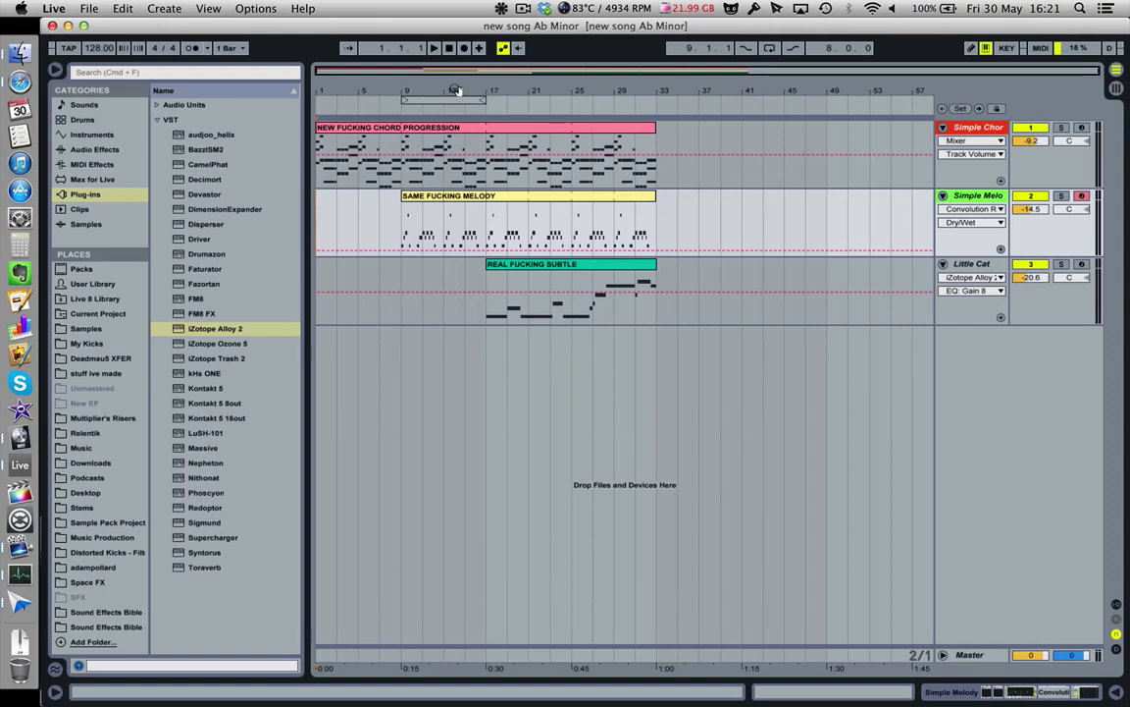
pyautogui.moveTo(455, 96); pyautogui.dragTo(320, 95)
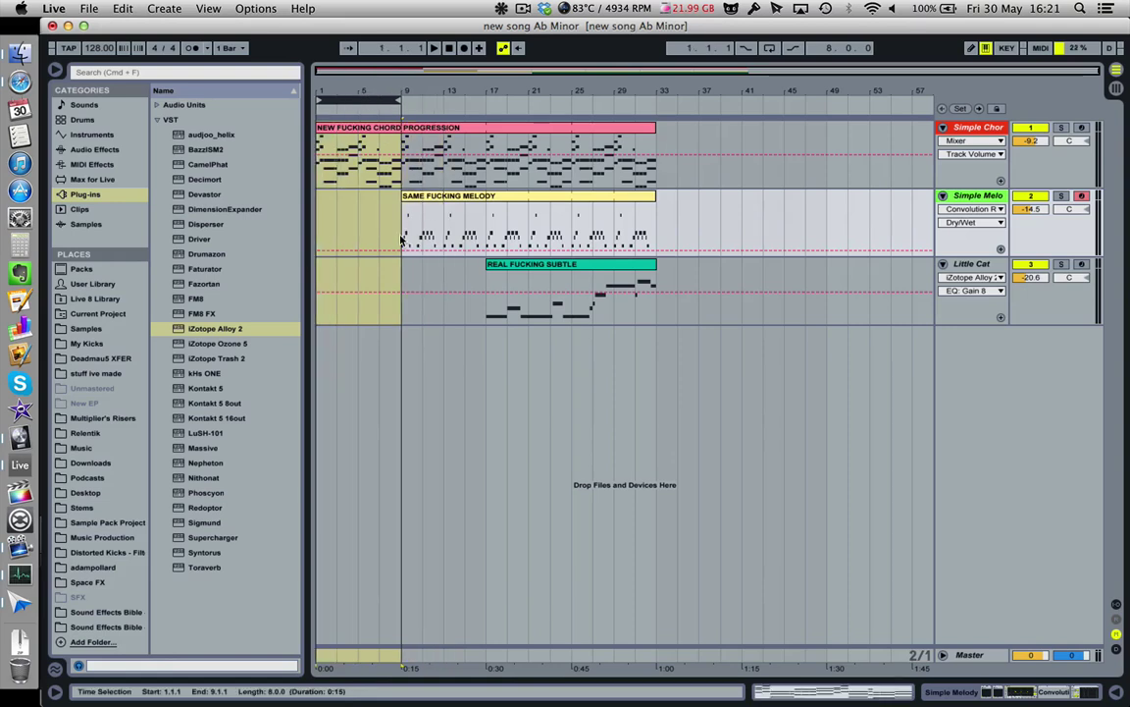
pyautogui.click(379, 216)
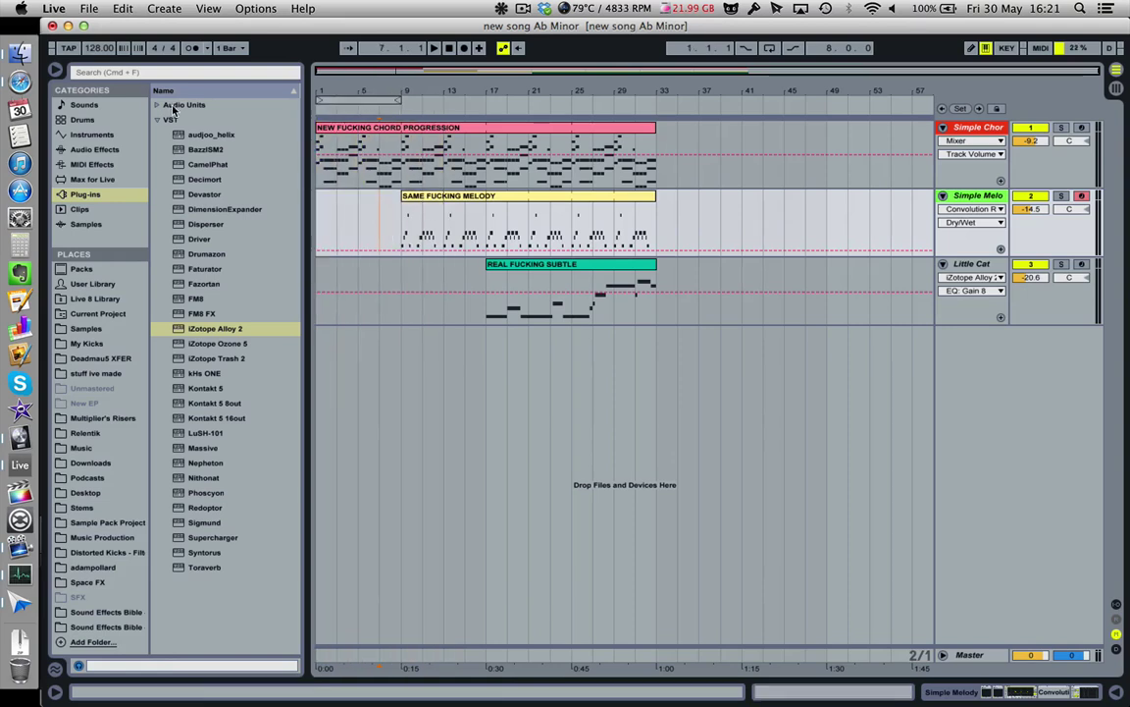
# - Collect all external files into the project and save the Live Set
pyautogui.click(89, 9)
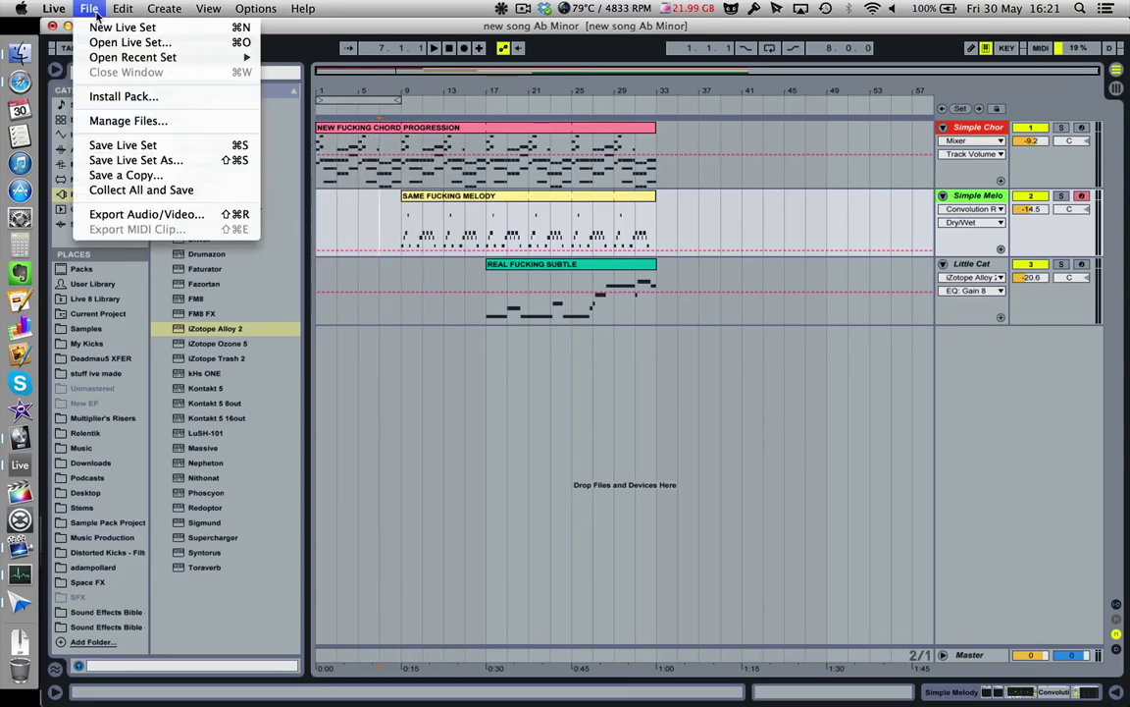
pyautogui.click(96, 12)
pyautogui.click(93, 9)
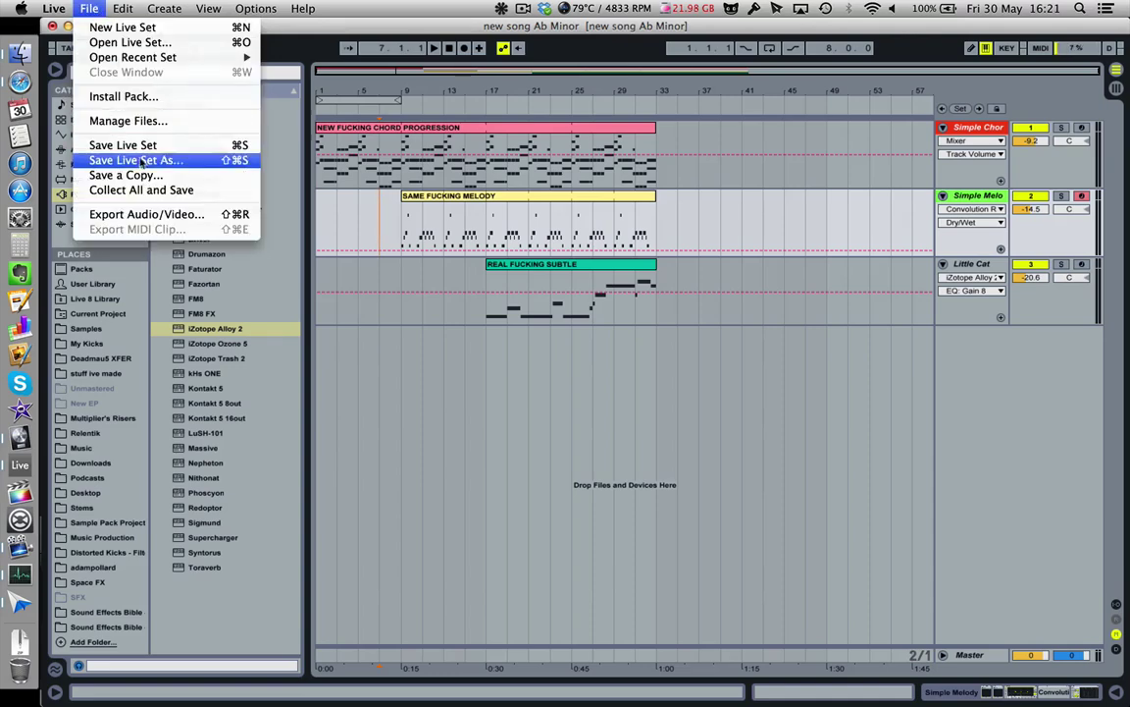
pyautogui.click(140, 189)
pyautogui.press('Return')
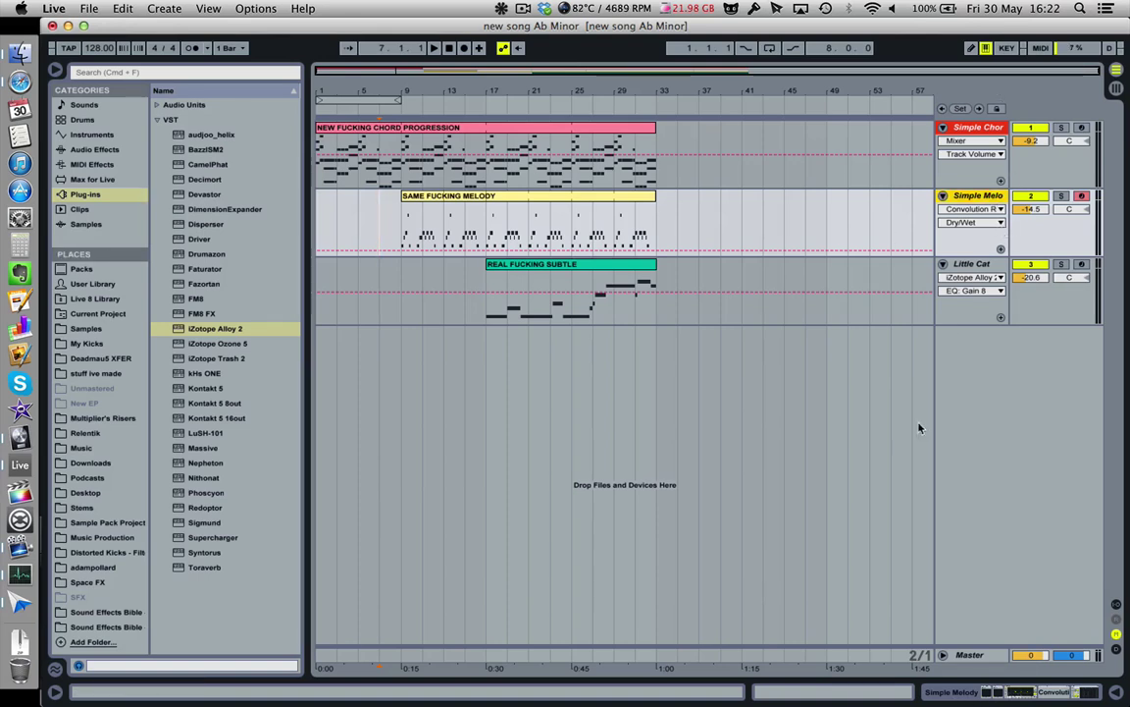
# - Briefly show the Simple Melody track's devices, hide them again, and save the Live Set
pyautogui.press('super+alt+l')
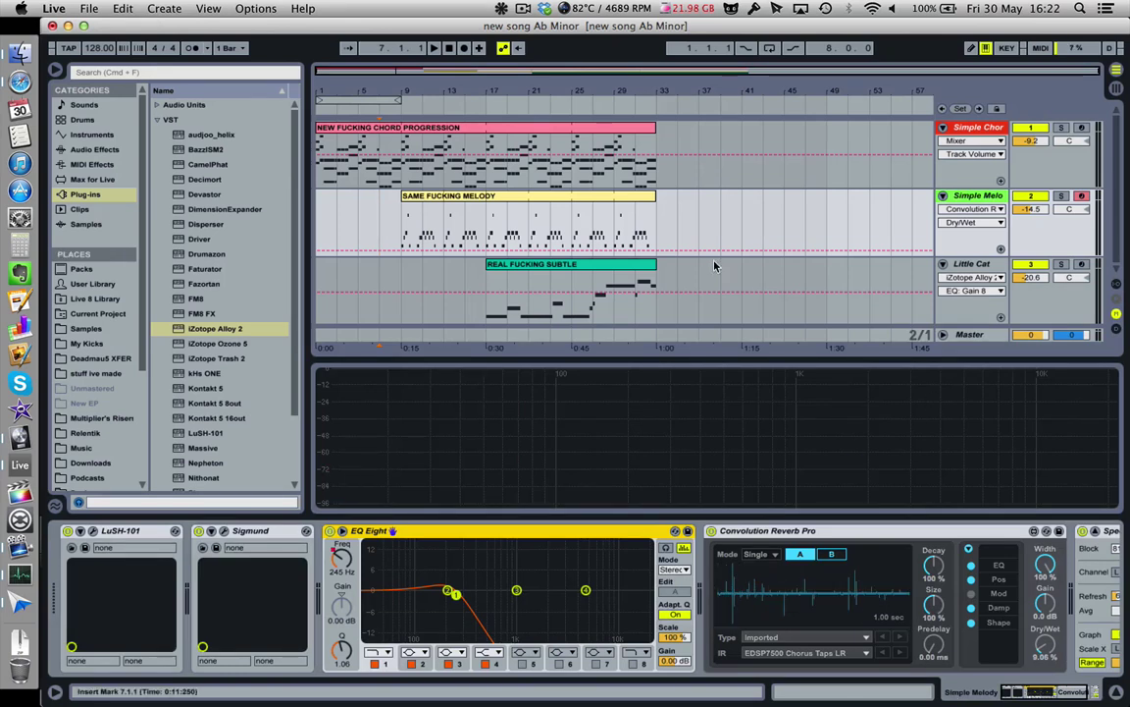
pyautogui.press('super+alt+l')
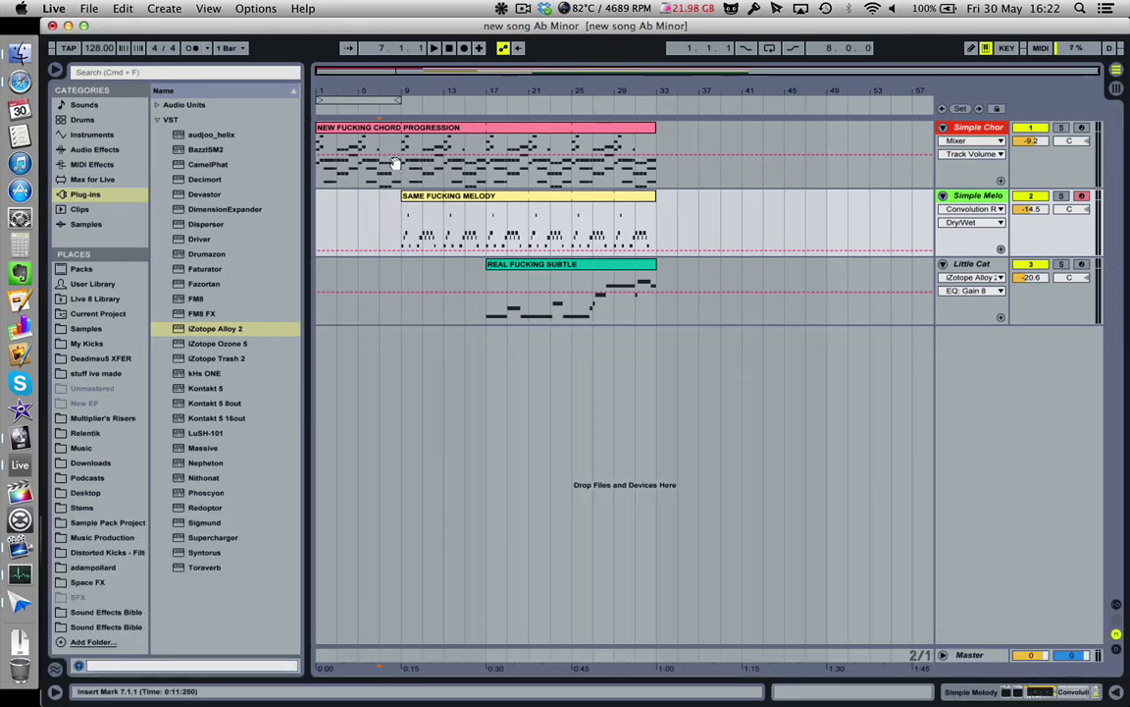
pyautogui.click(95, 9)
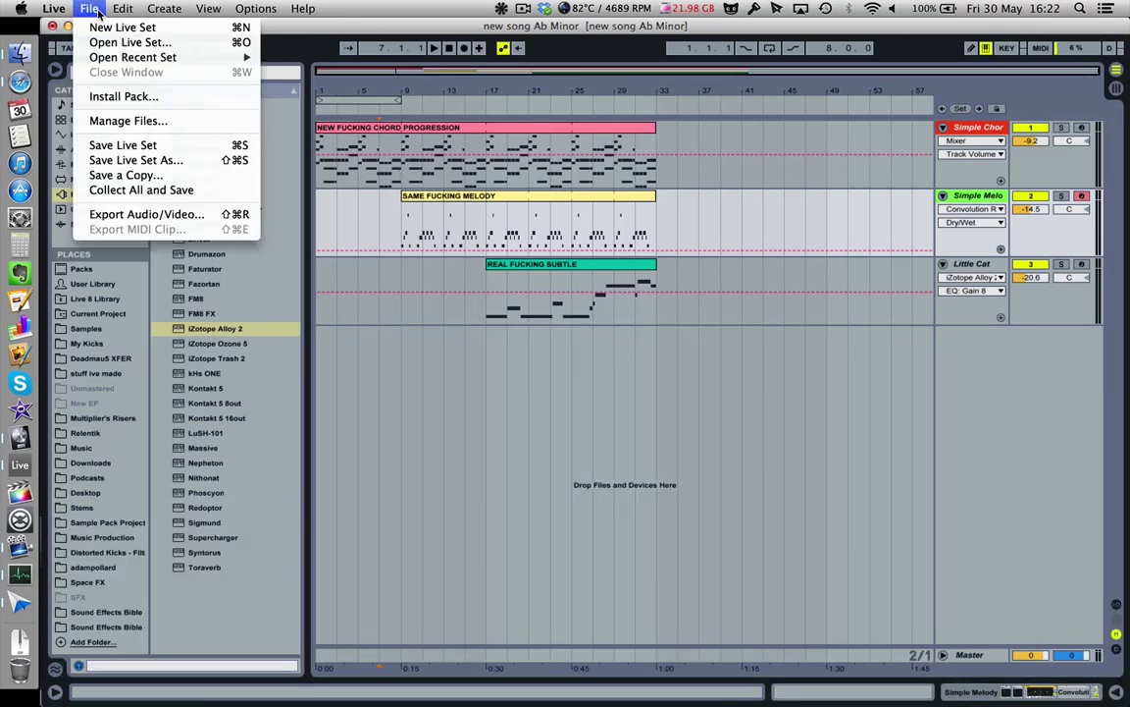
pyautogui.click(120, 144)
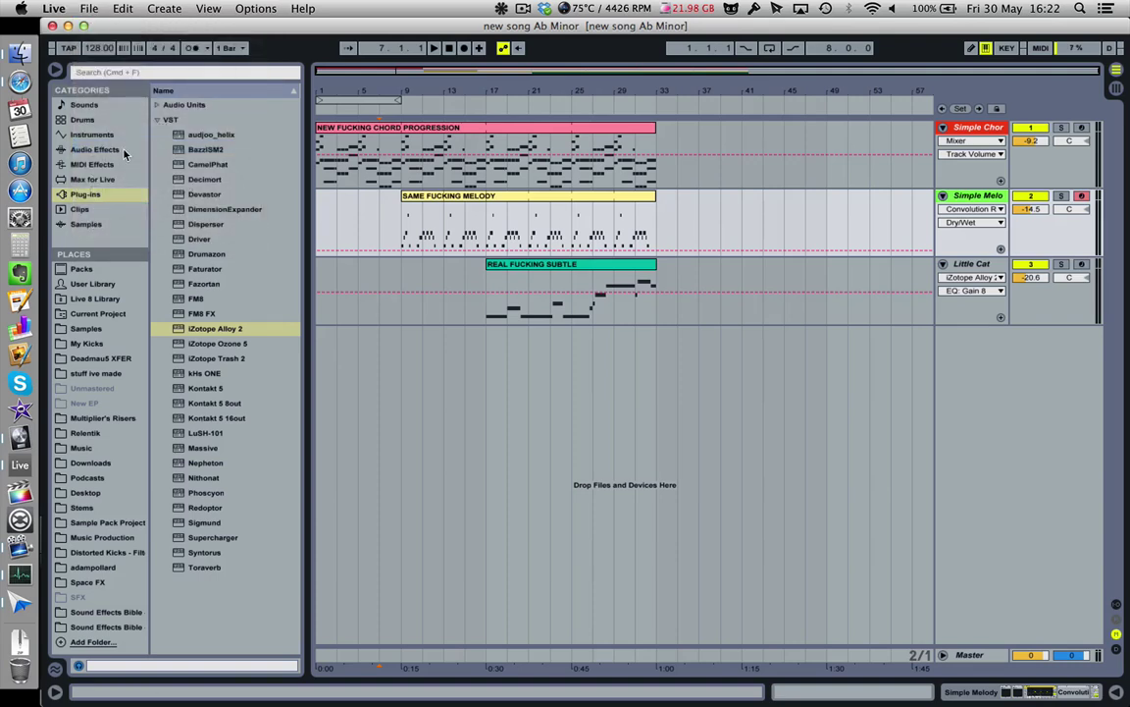
pyautogui.click(523, 9)
pyautogui.click(523, 9)
pyautogui.click(524, 9)
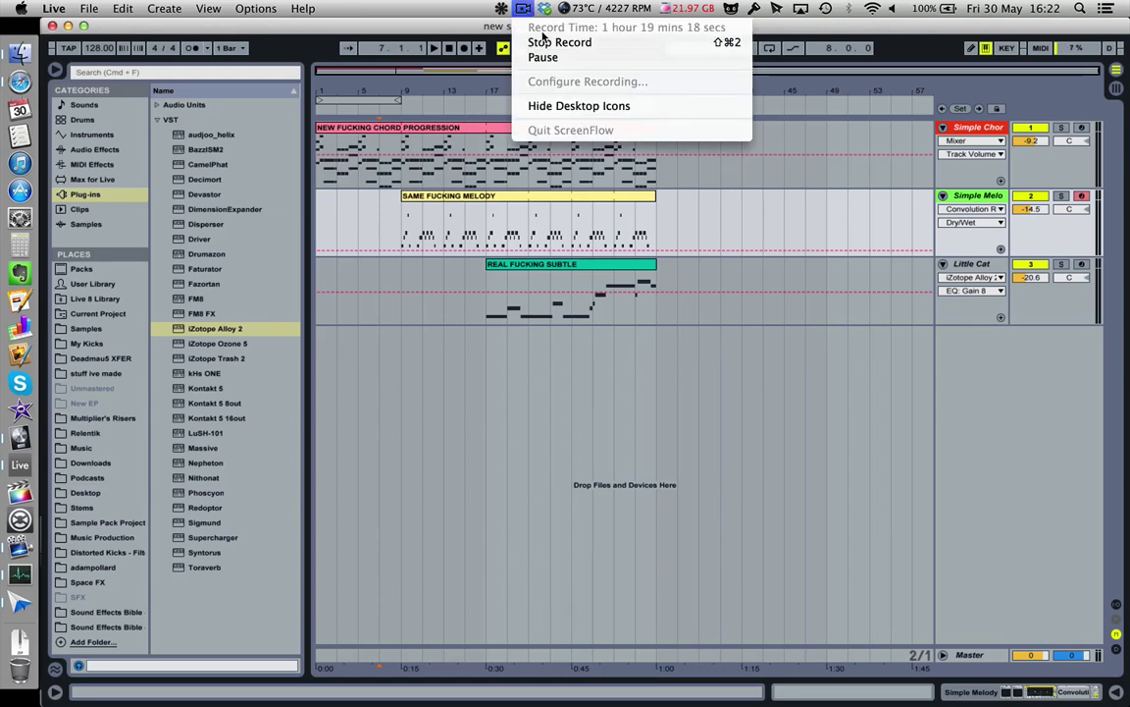